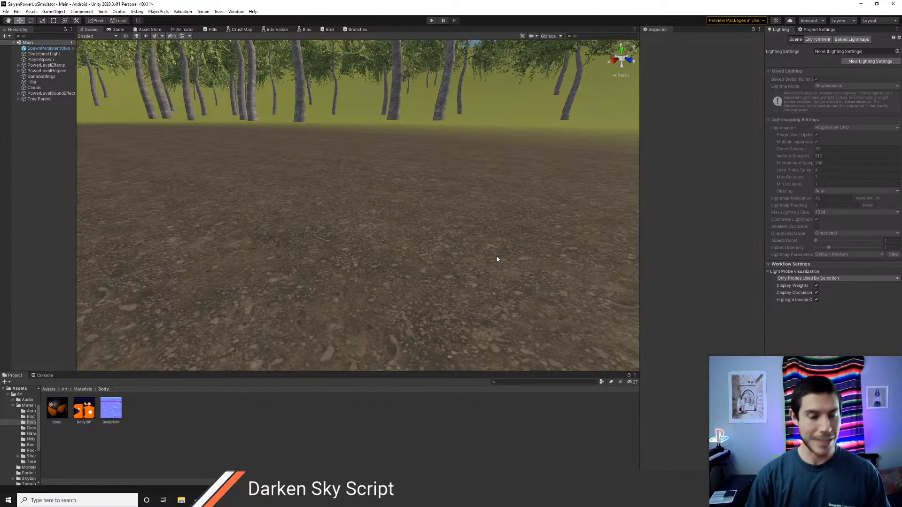
# Step: Switch to Discord and download the GokuSuitFin FBX attachment from the direct messages, saving it in Downloads as GokuSuitFin (1).fbx
pyautogui.moveTo(495, 249); pyautogui.dragTo(322, 186, button='right')
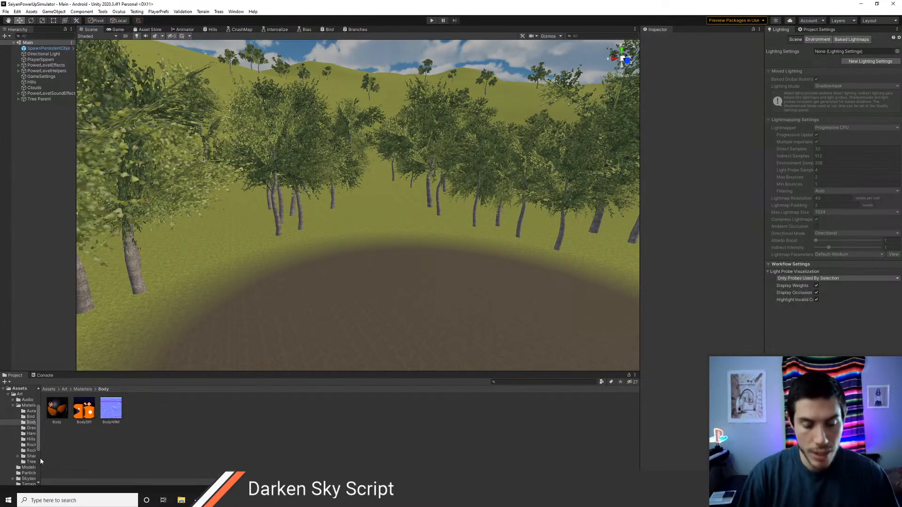
pyautogui.hotkey('alt', 'Tab')
pyautogui.hotkey('alt', 'Tab')
pyautogui.hotkey('alt', 'Tab')
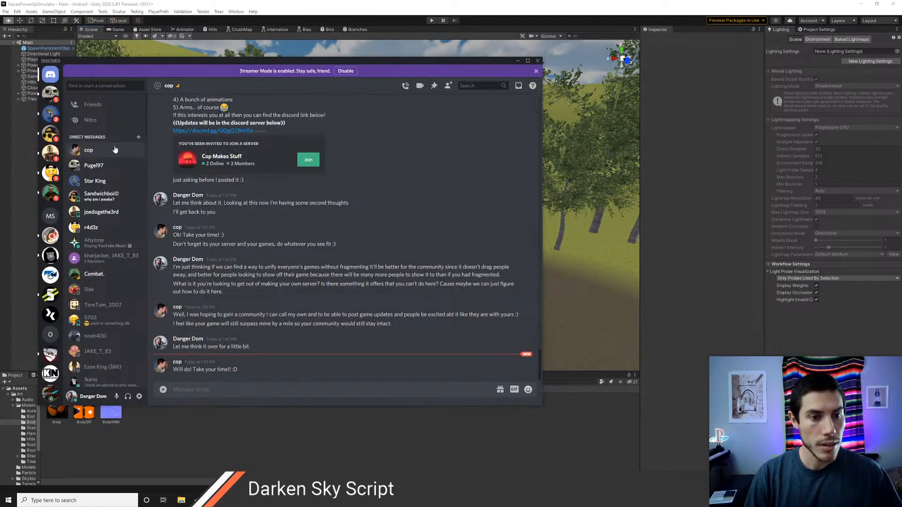
pyautogui.click(94, 242)
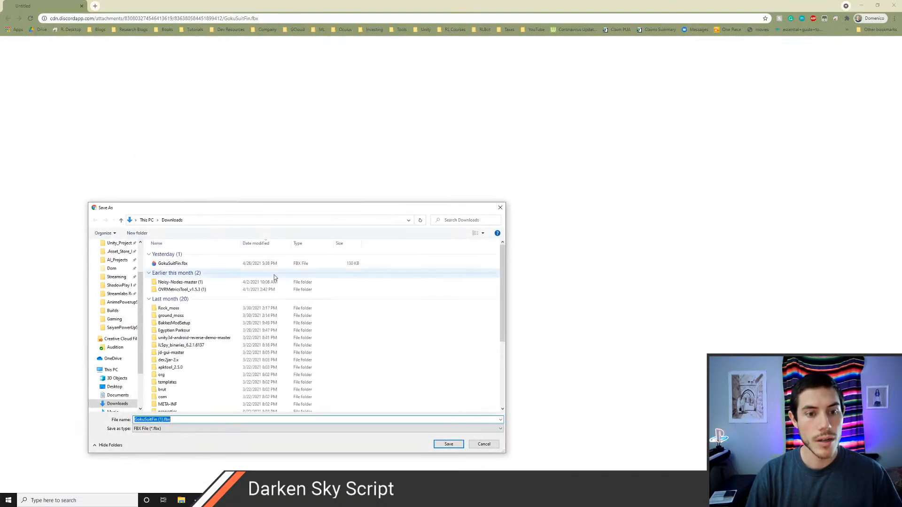
pyautogui.press('Return')
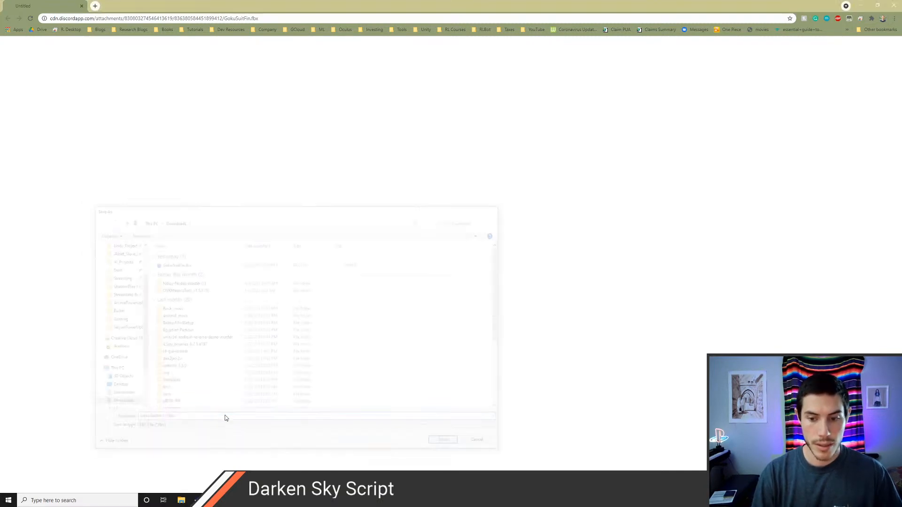
# Step: Return to Unity and delete the existing GokuSuitFin model from the Assets/Art/Models folder
pyautogui.hotkey('alt', 'Tab')
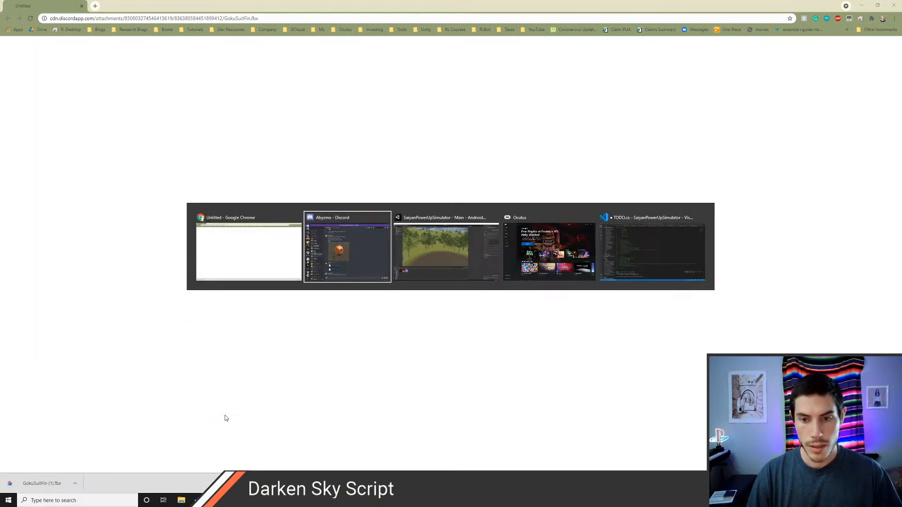
pyautogui.hotkey('alt', 'Tab')
pyautogui.click(83, 389)
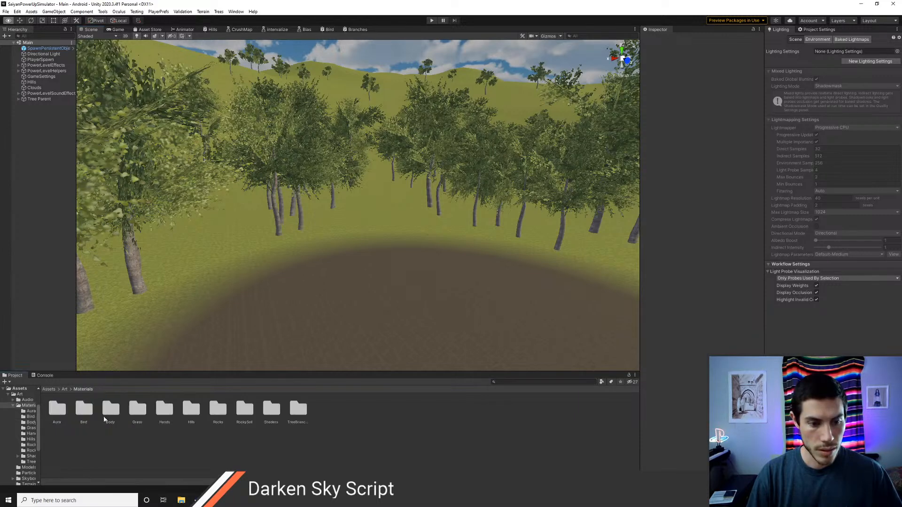
pyautogui.moveTo(291, 212); pyautogui.dragTo(271, 268, button='right')
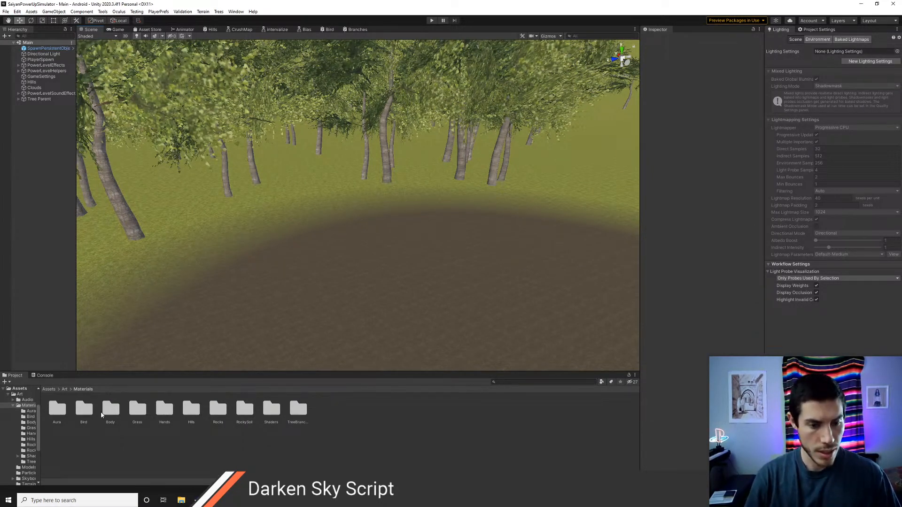
pyautogui.click(64, 389)
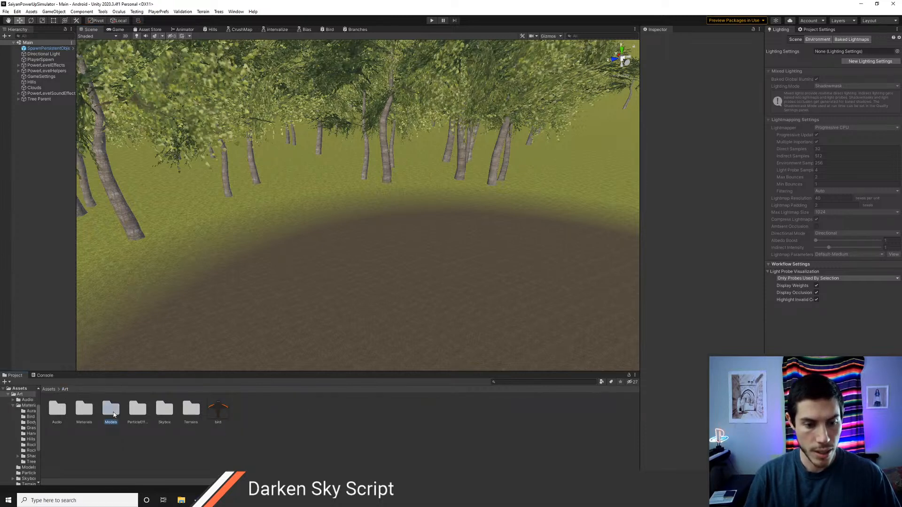
pyautogui.doubleClick(114, 415)
pyautogui.click(84, 409)
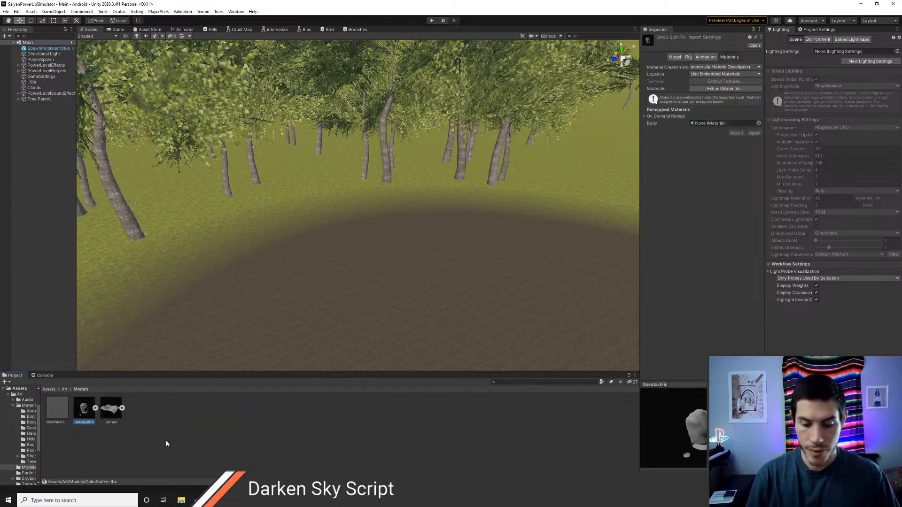
pyautogui.press('Delete')
pyautogui.press('Return')
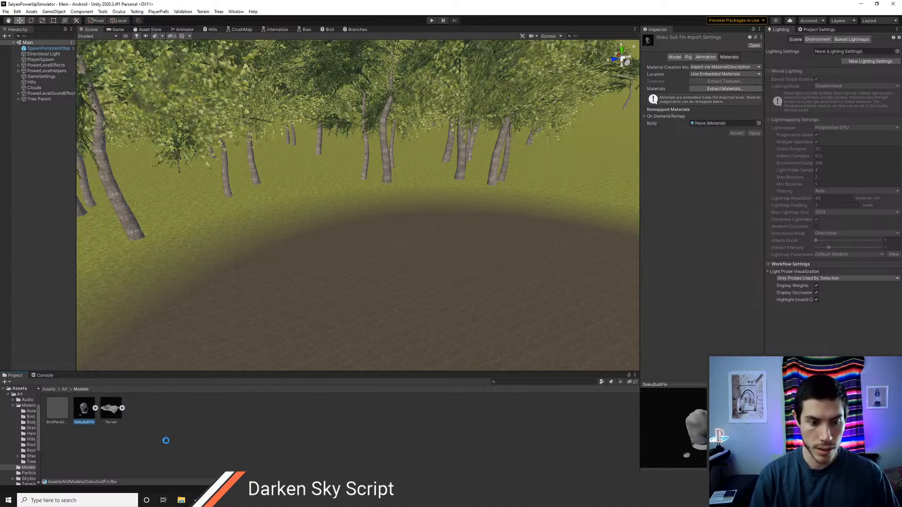
# Step: Import GokuSuitFin (1).fbx from Downloads into the Art/Models folder and fix the import setting of the BodyNRM.png normal map
pyautogui.hotkey('alt', 'Tab')
pyautogui.hotkey('alt', 'Tab')
pyautogui.hotkey('alt', 'Tab')
pyautogui.hotkey('alt', 'Tab')
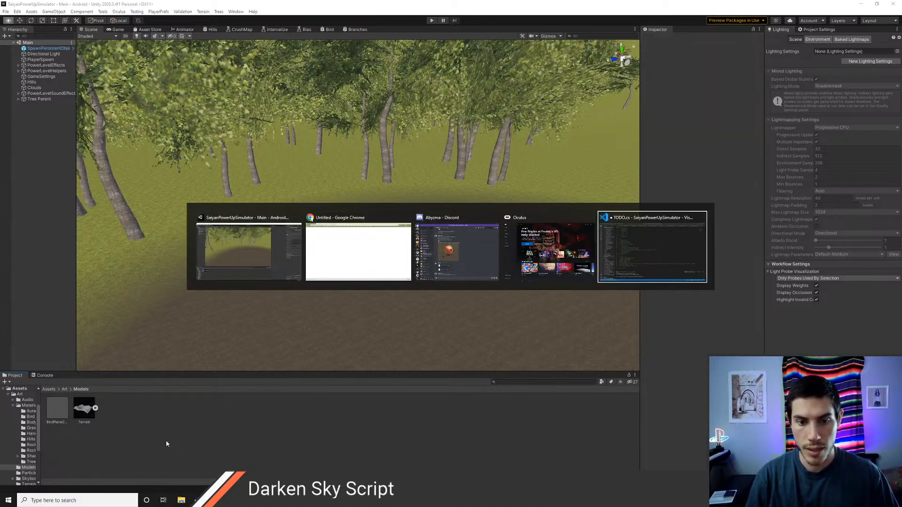
pyautogui.press('super+e')
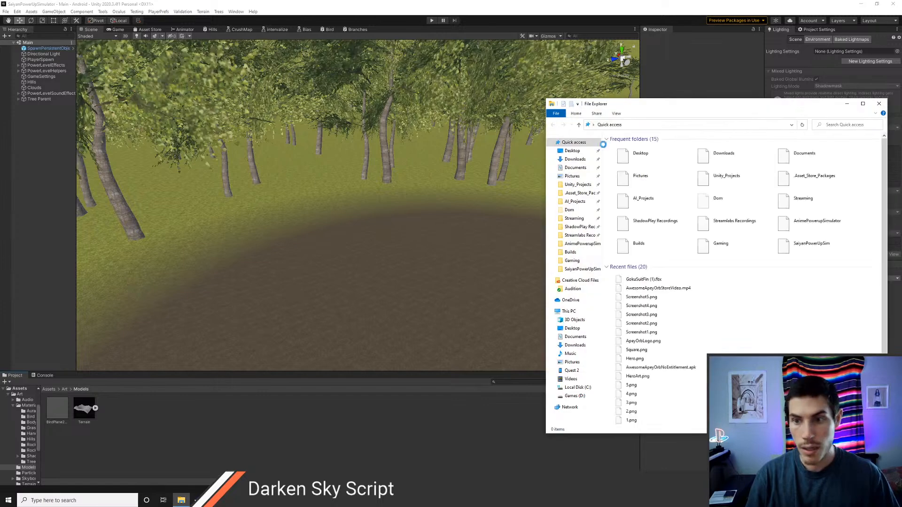
pyautogui.click(574, 159)
pyautogui.click(632, 157)
pyautogui.moveTo(302, 342); pyautogui.dragTo(211, 420)
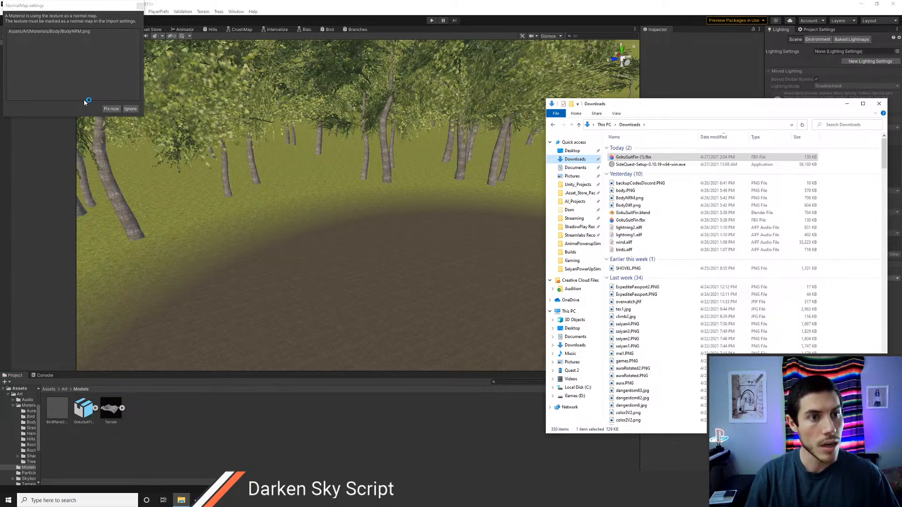
pyautogui.click(113, 110)
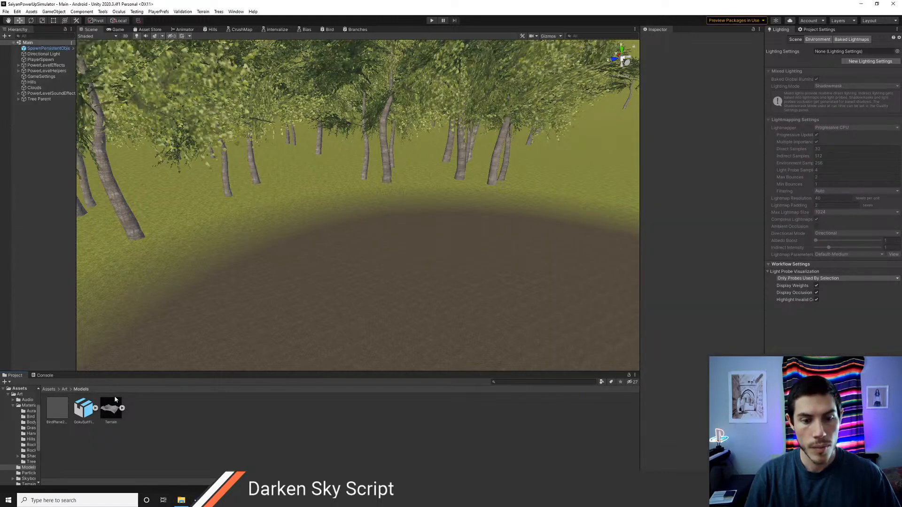
# Step: Expand the imported GokuSuitFin (1) model's sub-assets, place the model on the dirt ground in the scene and frame it
pyautogui.click(96, 409)
pyautogui.click(164, 408)
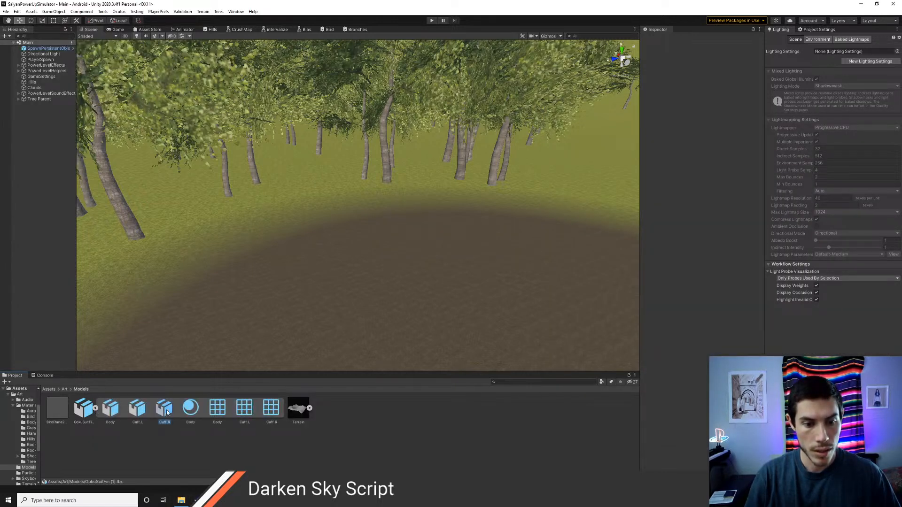
pyautogui.click(191, 411)
pyautogui.click(217, 411)
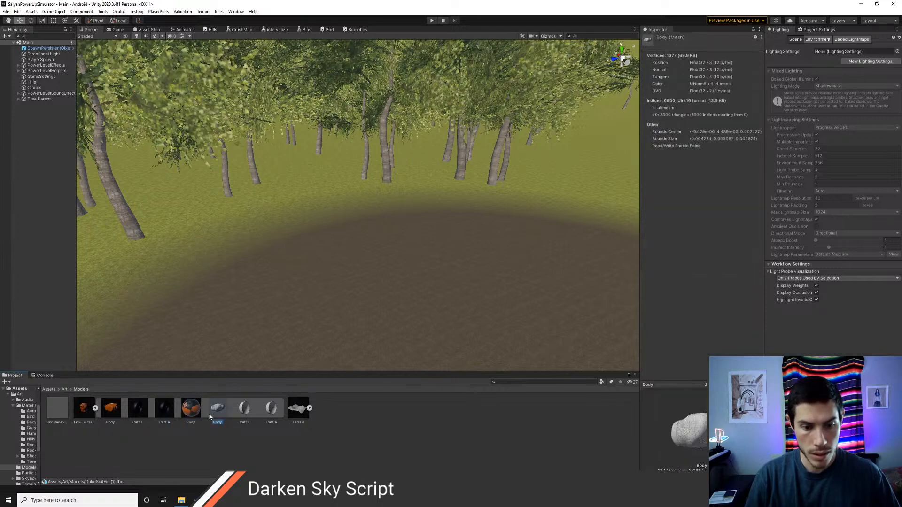
pyautogui.moveTo(351, 306); pyautogui.dragTo(358, 308)
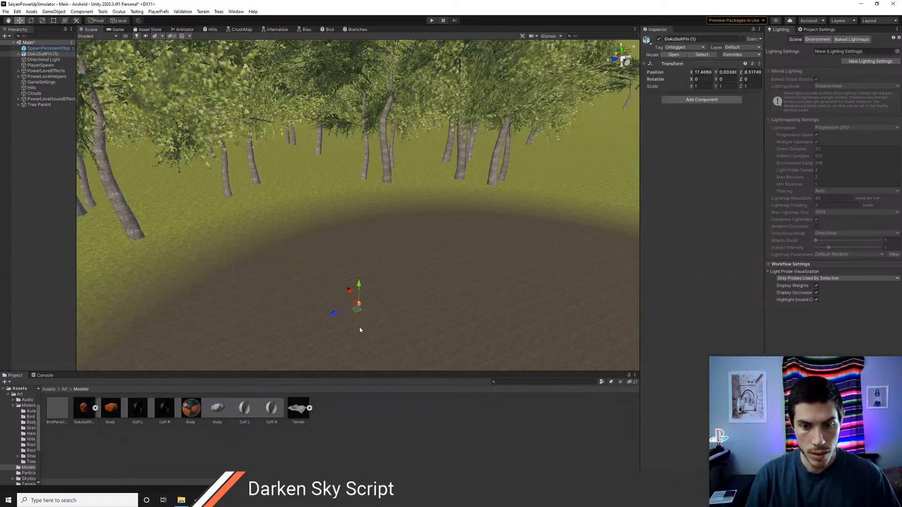
pyautogui.doubleClick(42, 54)
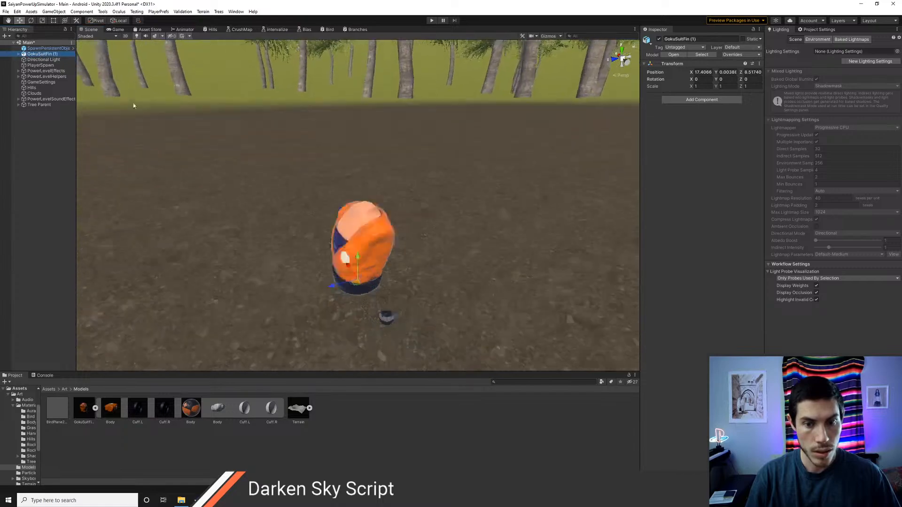
# Step: Examine the suit torso's surface up close for seams and check the embedded Body material and mesh
pyautogui.keyDown('alt'); pyautogui.moveTo(401, 262); pyautogui.dragTo(503, 322); pyautogui.keyUp('alt')
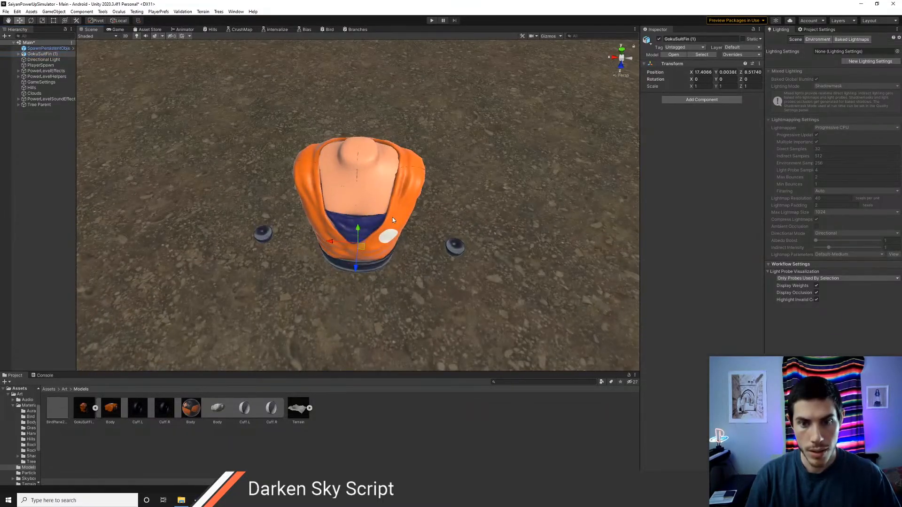
pyautogui.scroll(5, 392, 216)
pyautogui.keyDown('alt'); pyautogui.moveTo(389, 176); pyautogui.dragTo(382, 228); pyautogui.keyUp('alt')
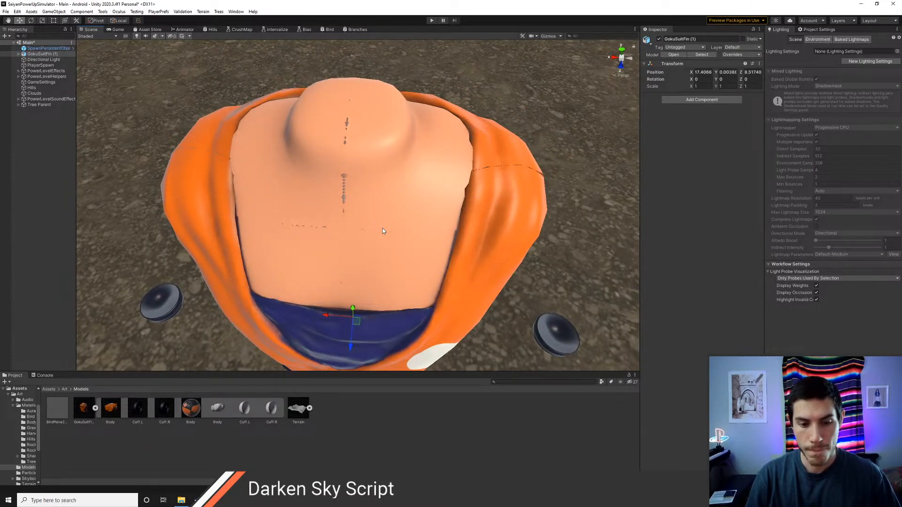
pyautogui.click(192, 410)
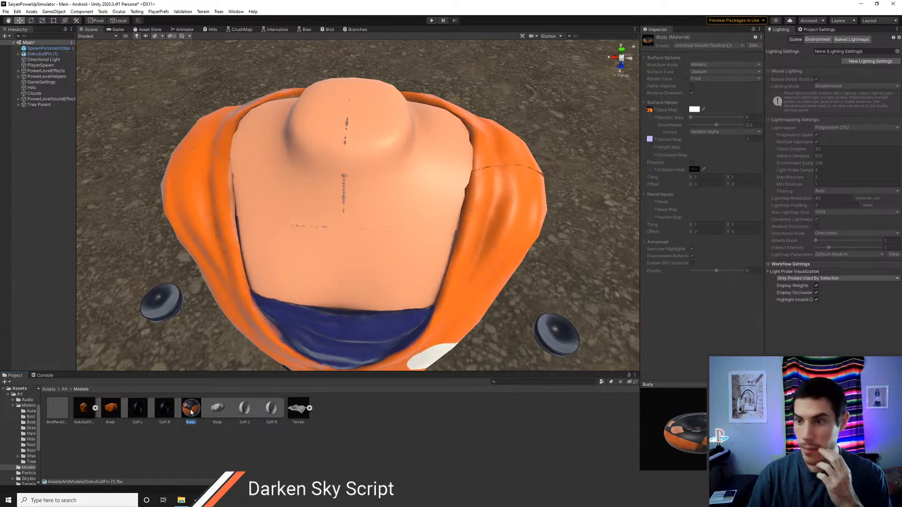
pyautogui.keyDown('alt'); pyautogui.moveTo(386, 280); pyautogui.dragTo(389, 216); pyautogui.keyUp('alt')
pyautogui.scroll(10, 385, 216)
pyautogui.scroll(-7, 354, 244)
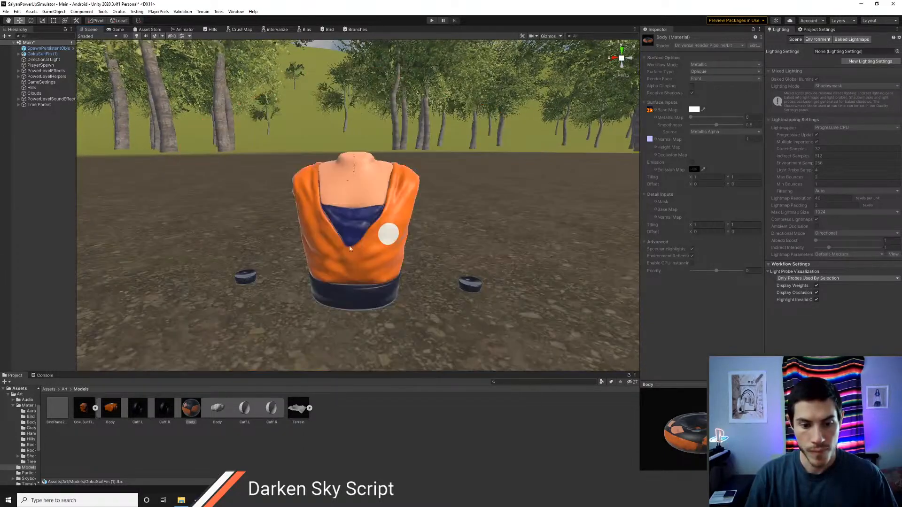
pyautogui.click(217, 410)
pyautogui.click(188, 409)
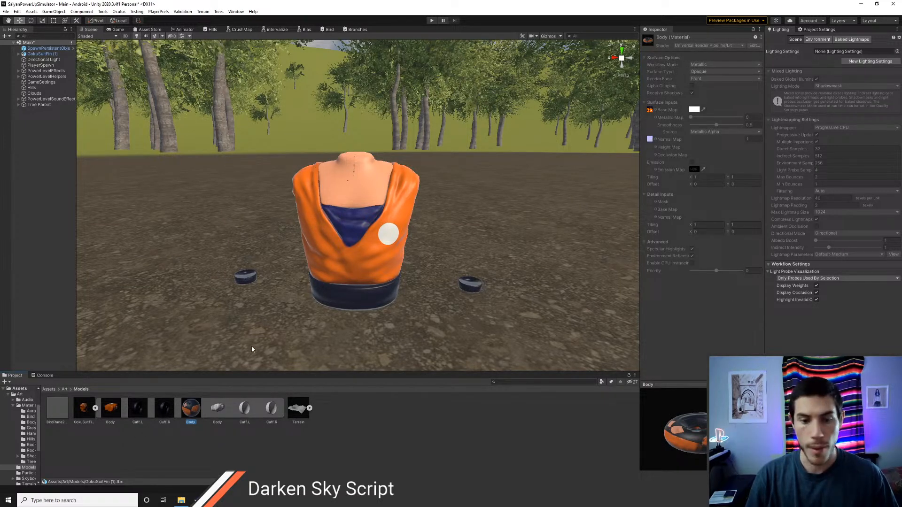
pyautogui.click(163, 414)
pyautogui.click(184, 416)
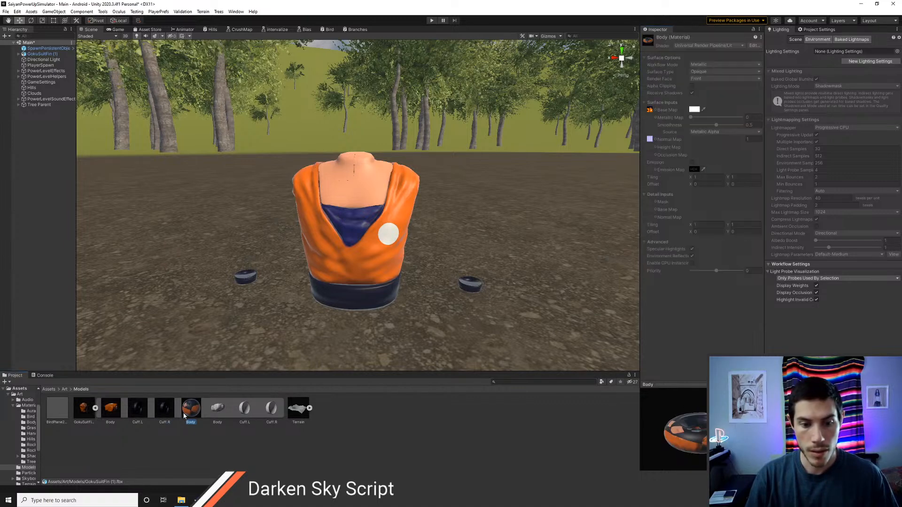
# Step: Apply the Body material from Art/Materials/Body to the torso of the suit model in the scene
pyautogui.click(65, 390)
pyautogui.doubleClick(84, 409)
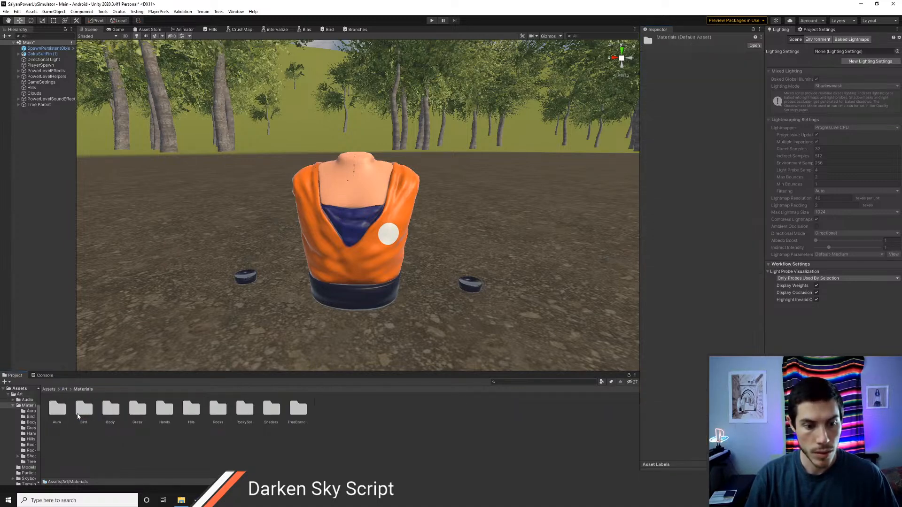
pyautogui.doubleClick(117, 410)
pyautogui.moveTo(57, 408); pyautogui.dragTo(411, 246)
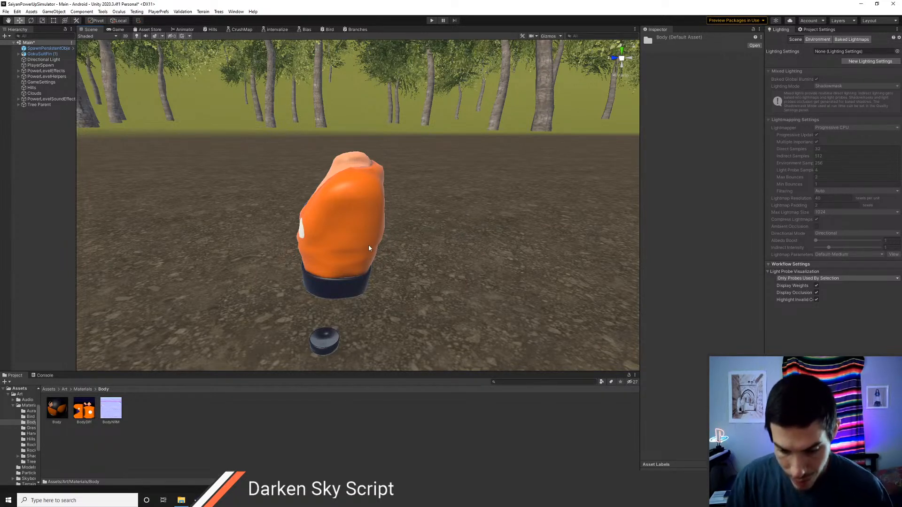
pyautogui.keyDown('alt'); pyautogui.moveTo(326, 231); pyautogui.dragTo(494, 277); pyautogui.keyUp('alt')
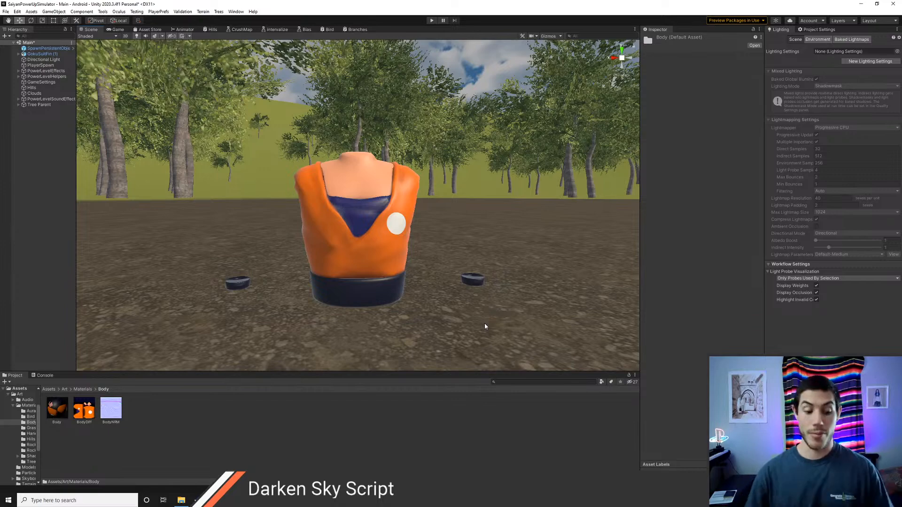
# Step: Set the Scene view camera speed to 3.7 and try it out by flying around the suit model
pyautogui.press('s')
pyautogui.moveTo(425, 220); pyautogui.dragTo(432, 281, button='right')
pyautogui.press('w')
pyautogui.press('e')
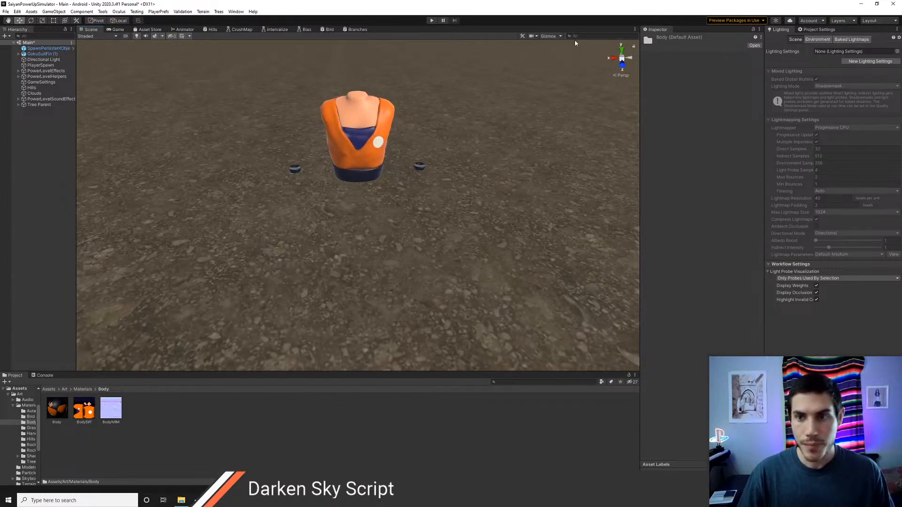
pyautogui.click(540, 36)
pyautogui.click(575, 107)
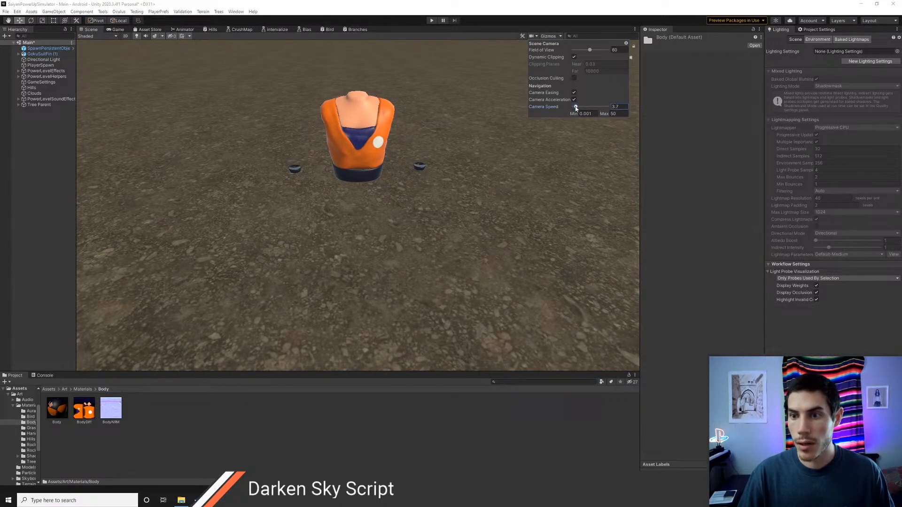
pyautogui.press('s')
pyautogui.moveTo(428, 137); pyautogui.dragTo(410, 143, button='right')
pyautogui.press('w')
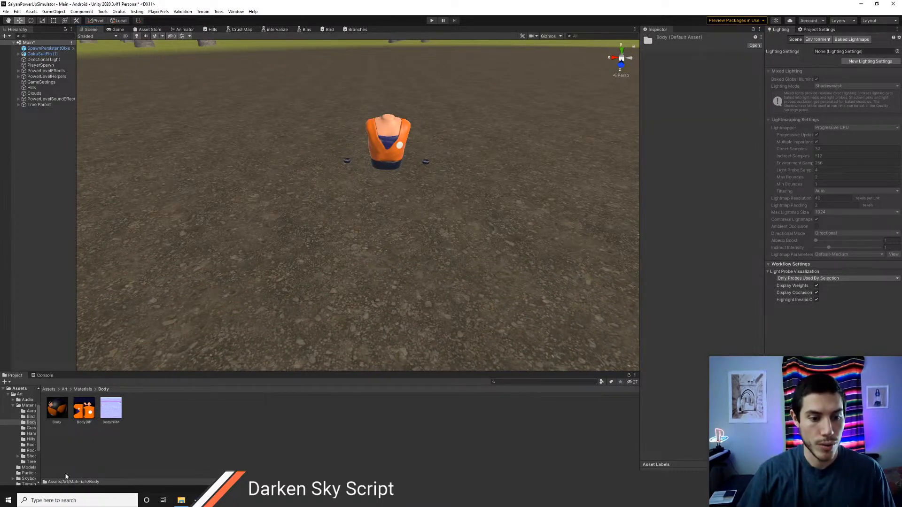
# Step: Rename the suit model in the scene as Body and save it as an original prefab in the Assets/Prefabs folder
pyautogui.click(49, 389)
pyautogui.doubleClick(192, 409)
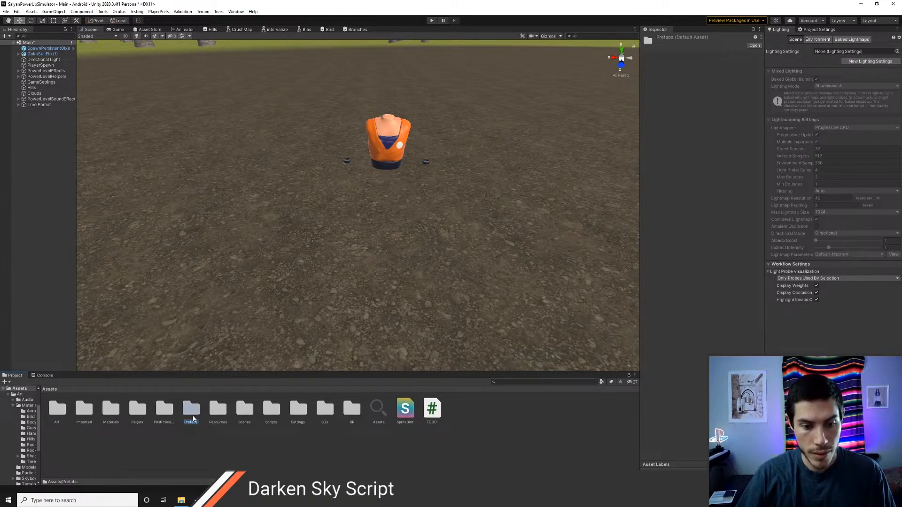
pyautogui.click(40, 54)
pyautogui.write('Body')
pyautogui.press('Return')
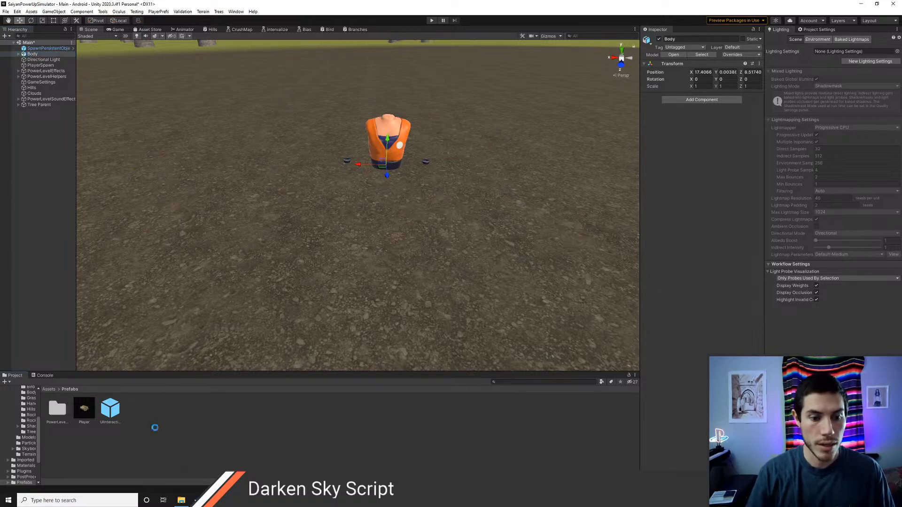
pyautogui.moveTo(155, 427); pyautogui.dragTo(70, 392)
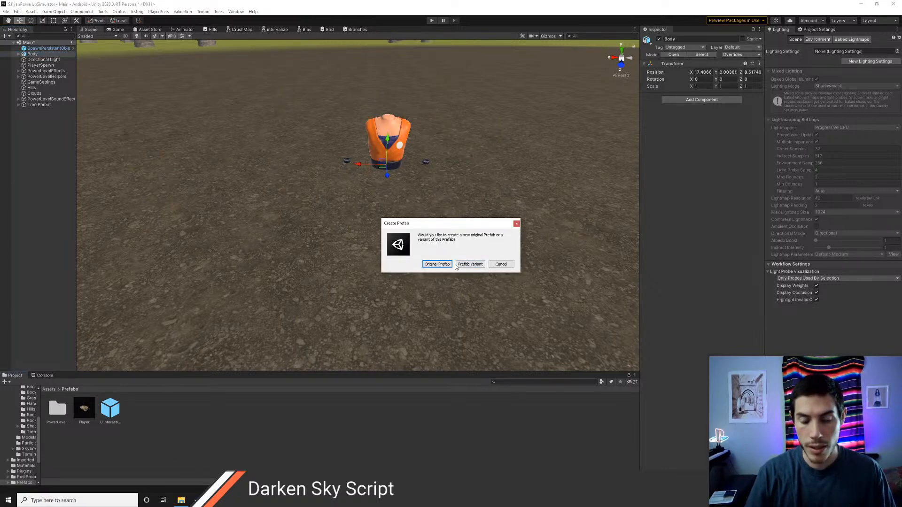
pyautogui.click(437, 264)
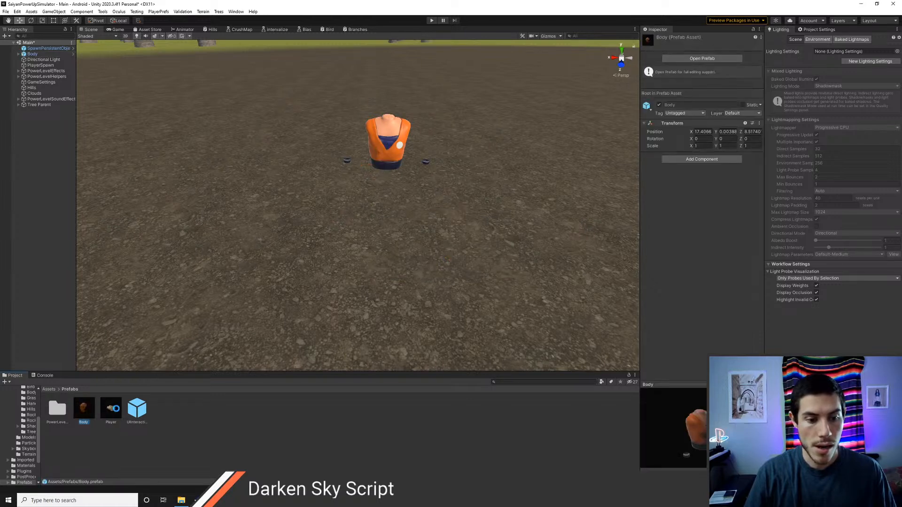
pyautogui.click(48, 389)
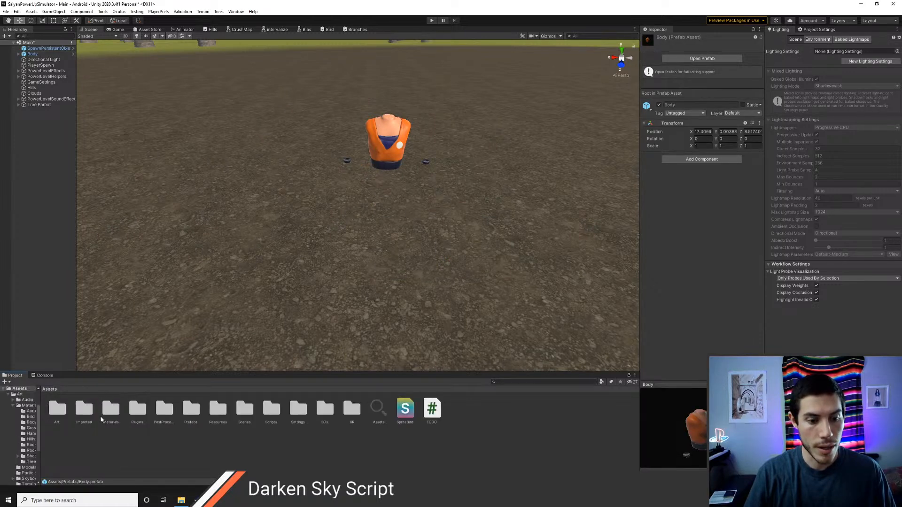
# Step: Rename the Goku suit model in the Art/Models folder as BodyModel
pyautogui.doubleClick(65, 415)
pyautogui.doubleClick(111, 409)
pyautogui.click(85, 416)
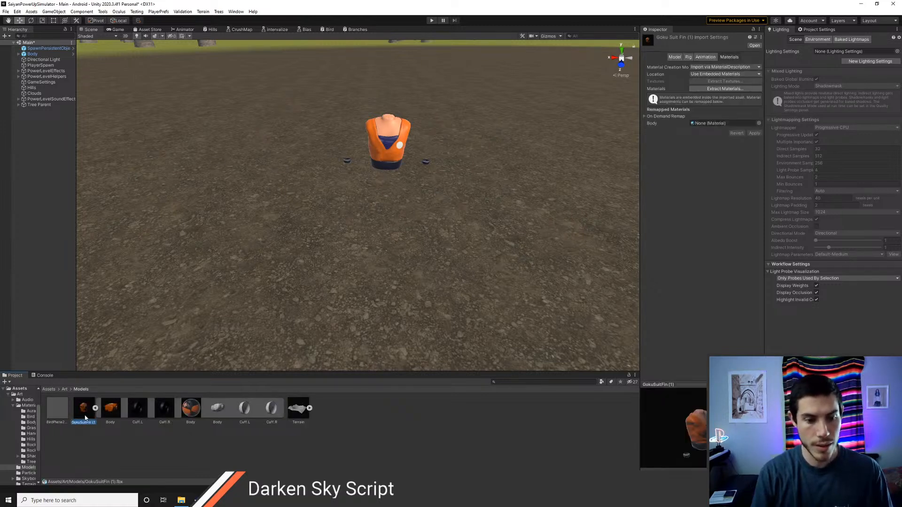
pyautogui.press('F2')
pyautogui.write('BodyMod')
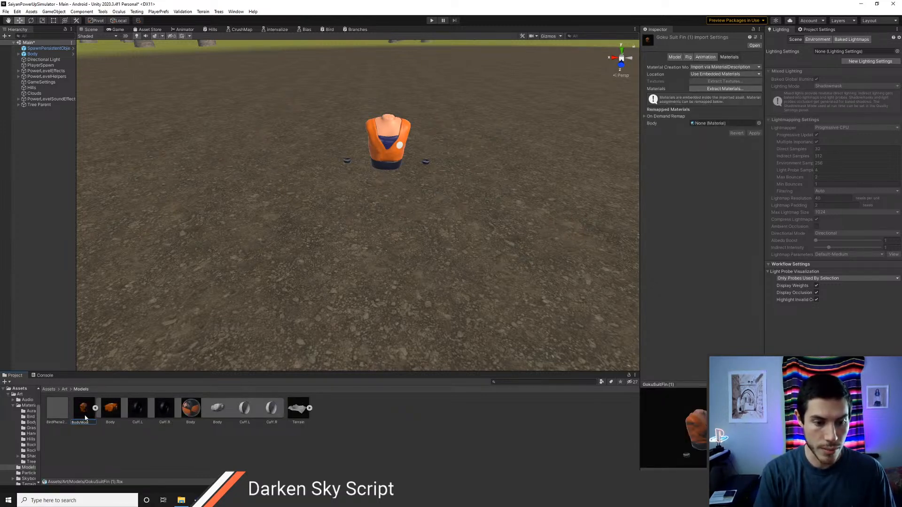
pyautogui.write('el')
pyautogui.press('Return')
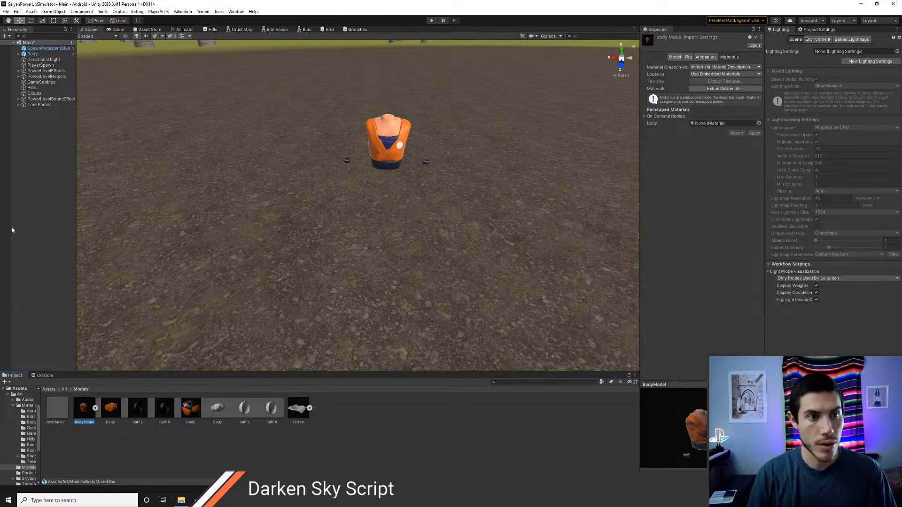
# Step: Delete the Body object from the main scene and open the Player prefab found by searching for "play"
pyautogui.click(31, 54)
pyautogui.press('Delete')
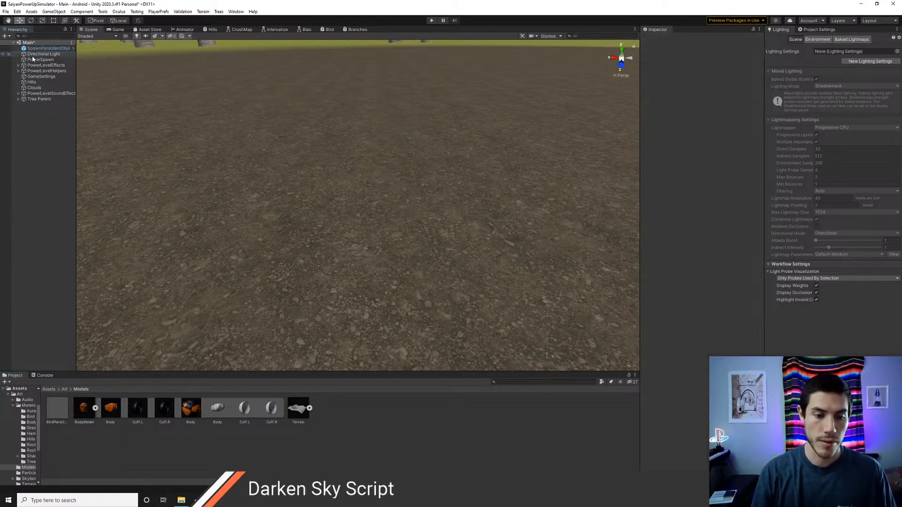
pyautogui.hotkey('ctrl', 'k')
pyautogui.write('play')
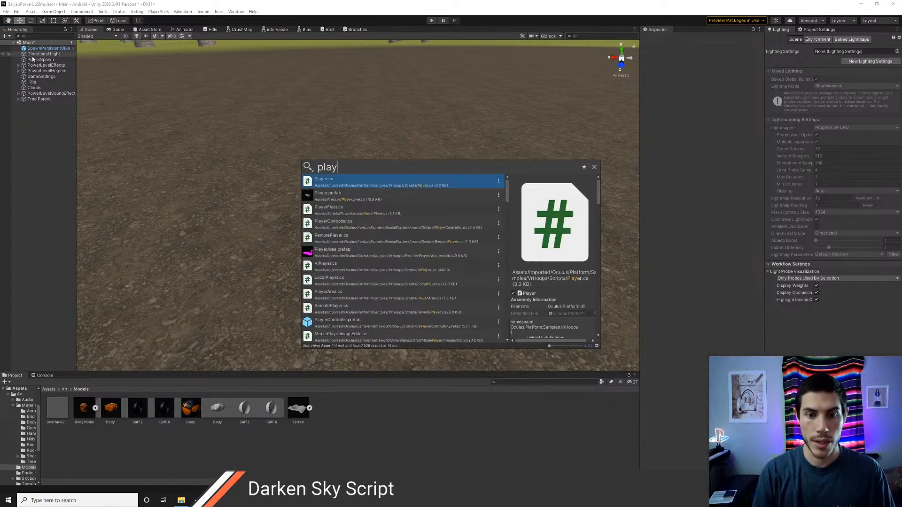
pyautogui.press('Down')
pyautogui.press('Return')
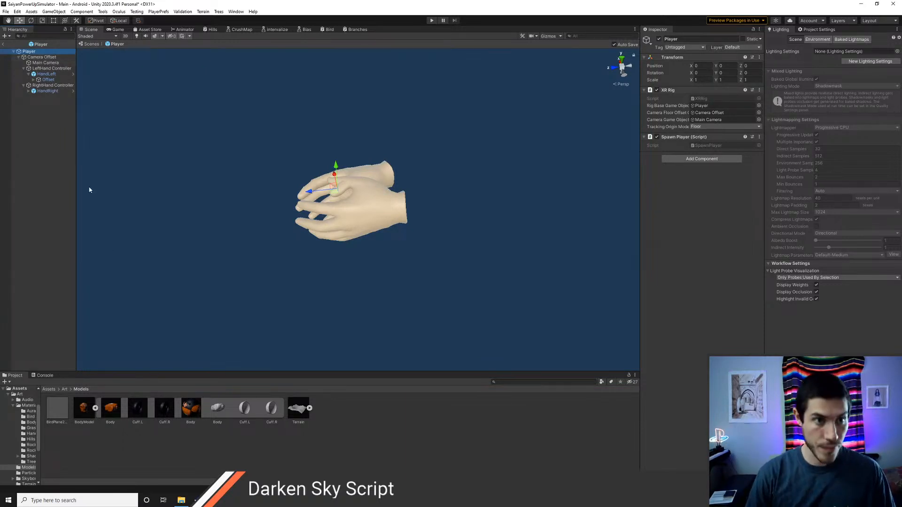
# Step: Add the Body prefab from Assets/Prefabs directly under Player, placed above Camera Offset in the hierarchy
pyautogui.click(48, 389)
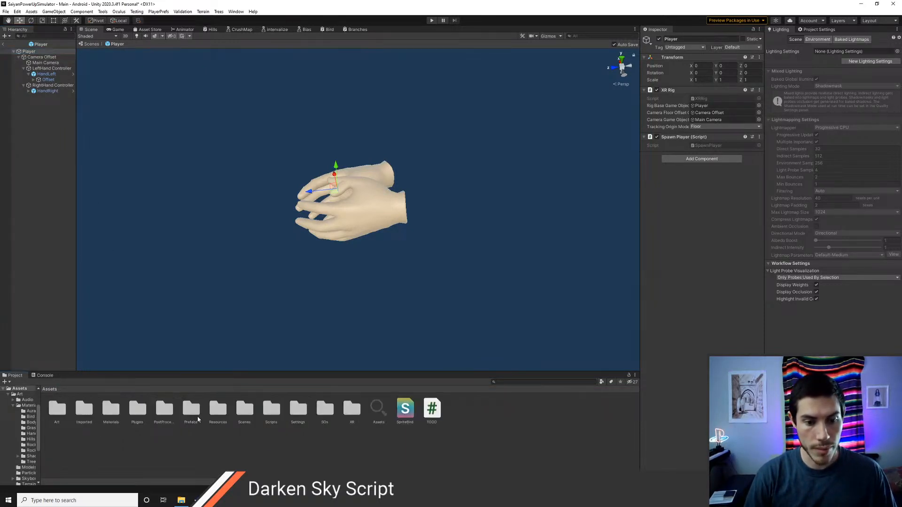
pyautogui.doubleClick(191, 410)
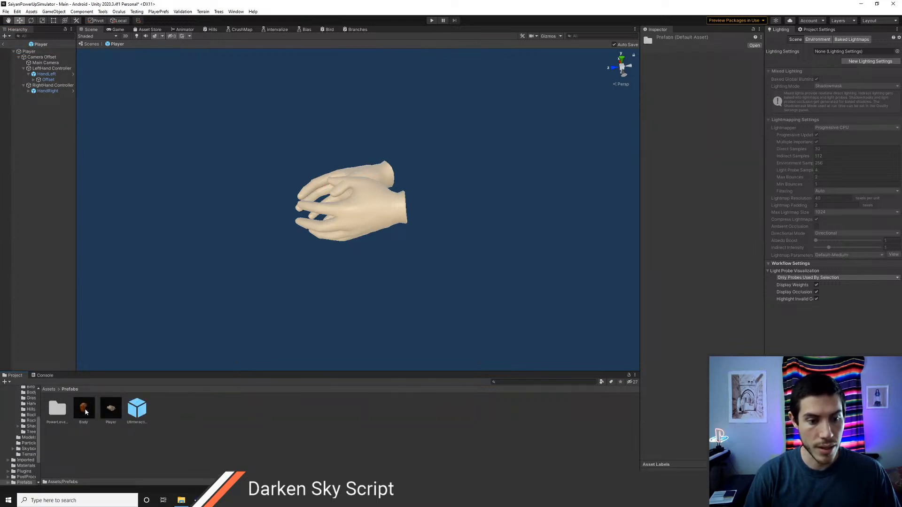
pyautogui.moveTo(85, 410); pyautogui.dragTo(48, 219)
pyautogui.moveTo(30, 122); pyautogui.dragTo(48, 58)
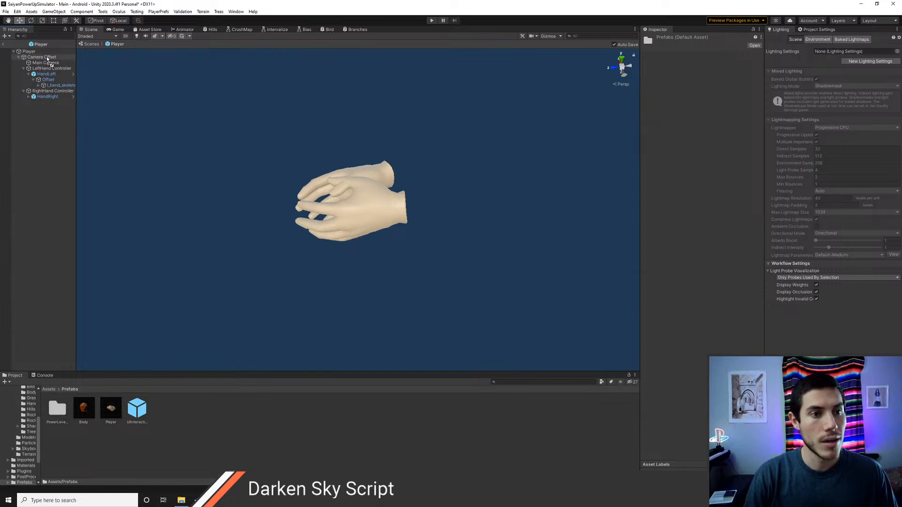
pyautogui.moveTo(48, 58); pyautogui.dragTo(33, 104)
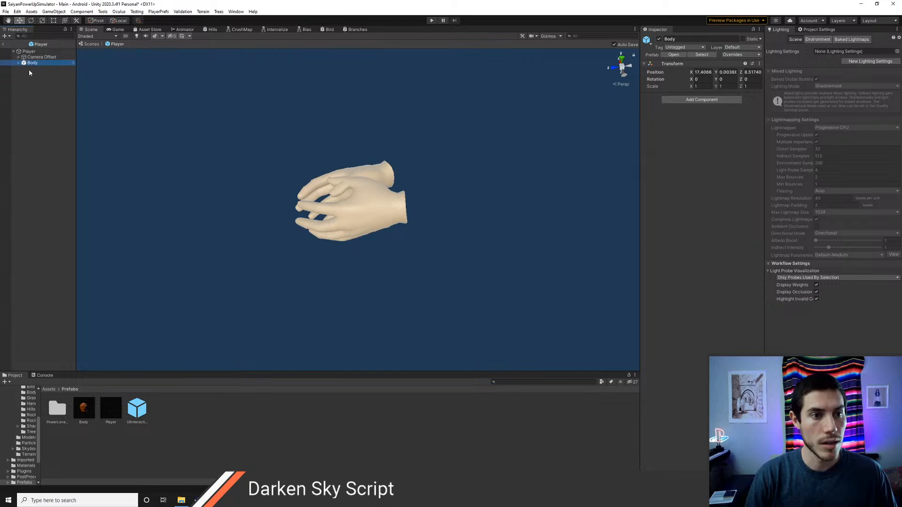
pyautogui.moveTo(27, 63); pyautogui.dragTo(29, 54)
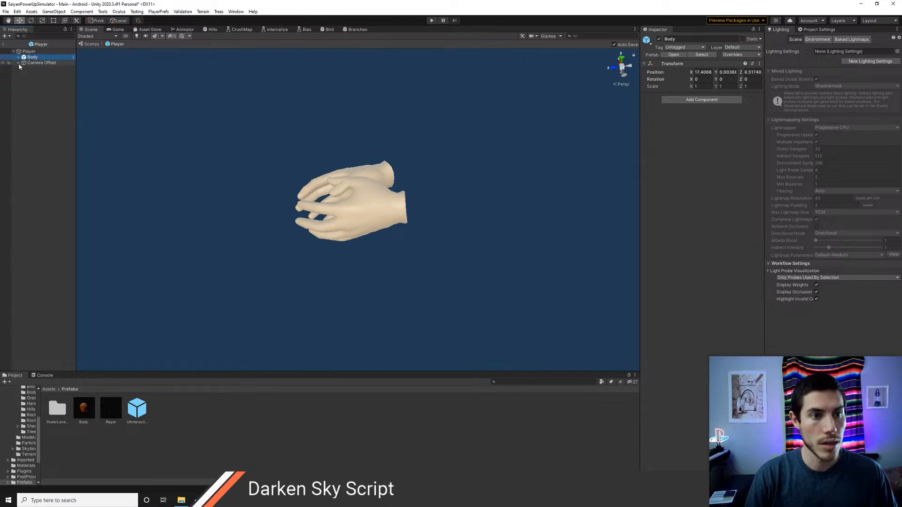
# Step: Expand the Body and Camera Offset objects and unpack the Body prefab instance inside the Player prefab
pyautogui.click(19, 63)
pyautogui.click(19, 57)
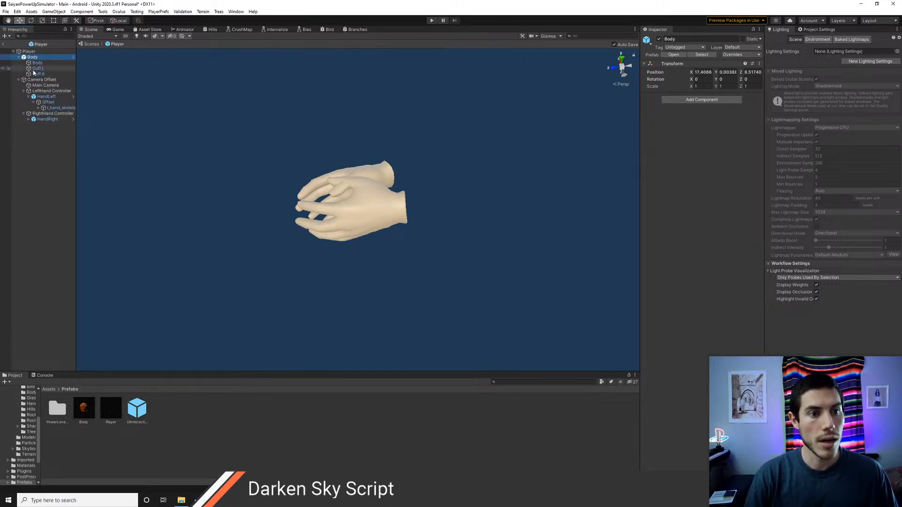
pyautogui.click(38, 68)
pyautogui.scroll(-5, 102, 142)
pyautogui.scroll(3, 102, 142)
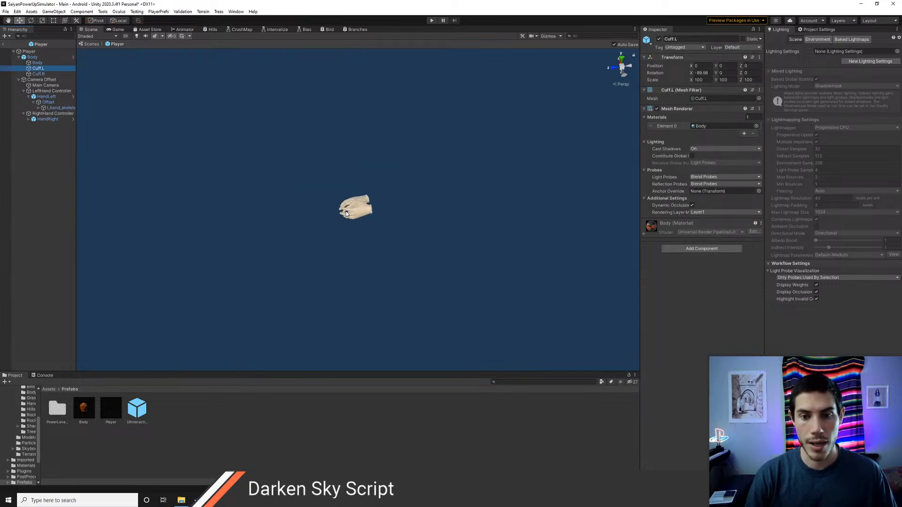
pyautogui.rightClick(42, 56)
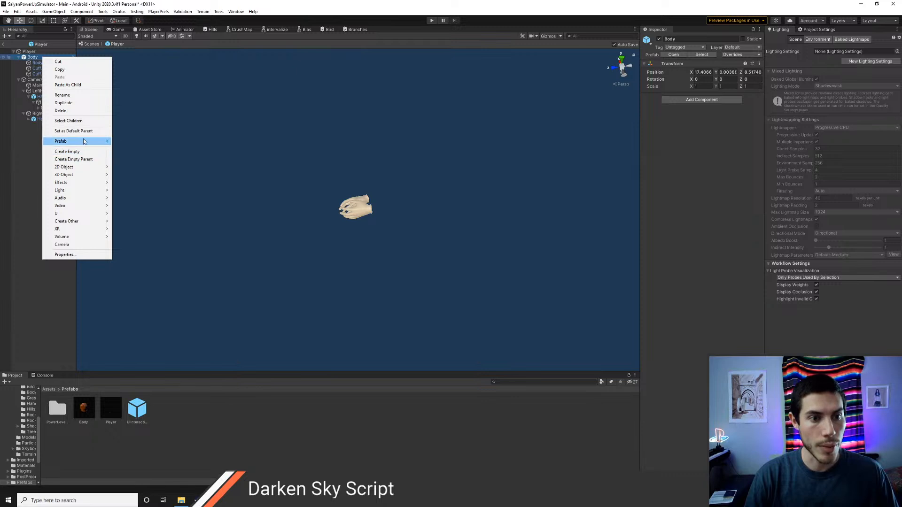
pyautogui.moveTo(94, 141)
pyautogui.click(154, 180)
# Step: Parent Cuff.L to HandLeft and Cuff.R to HandRight
pyautogui.click(38, 69)
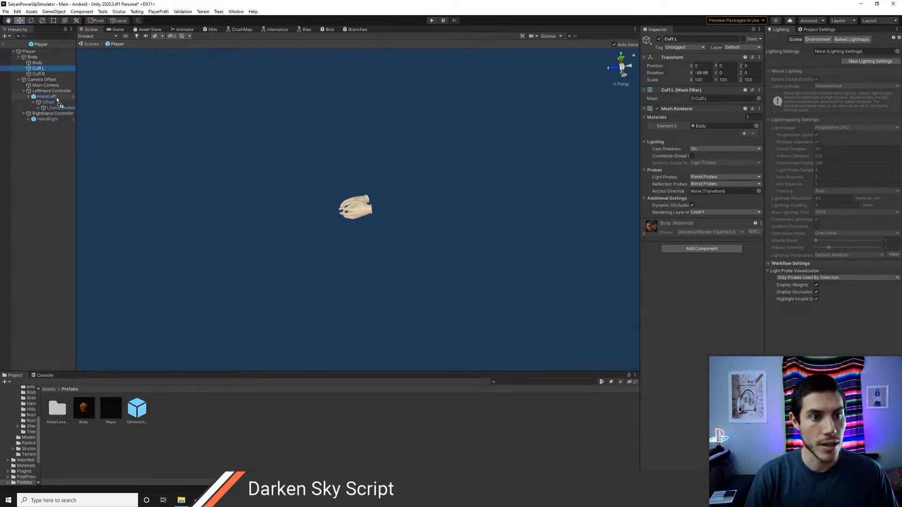
pyautogui.moveTo(56, 100); pyautogui.dragTo(55, 119)
pyautogui.click(40, 69)
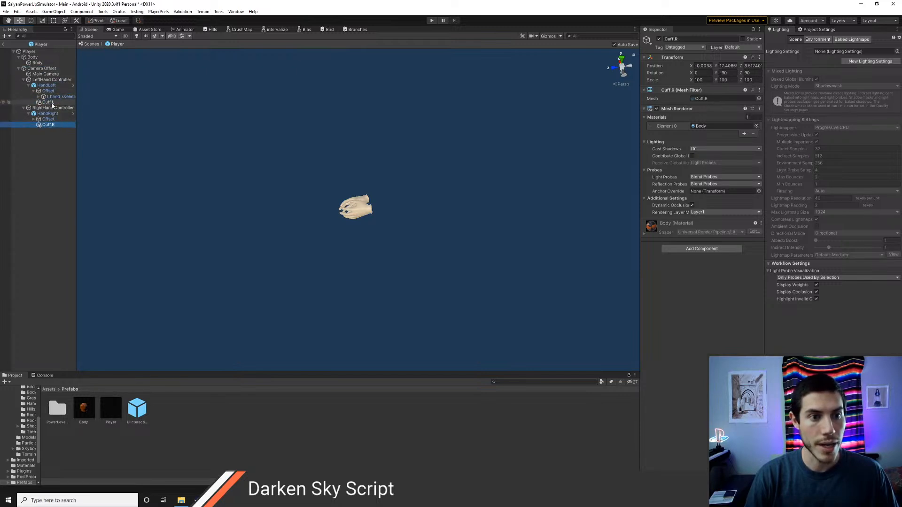
# Step: Set the position of Cuff.L to 0, 0, 0
pyautogui.click(53, 102)
pyautogui.doubleClick(703, 66)
pyautogui.write('0')
pyautogui.press('Tab')
pyautogui.write('0')
pyautogui.press('Tab')
pyautogui.write('0')
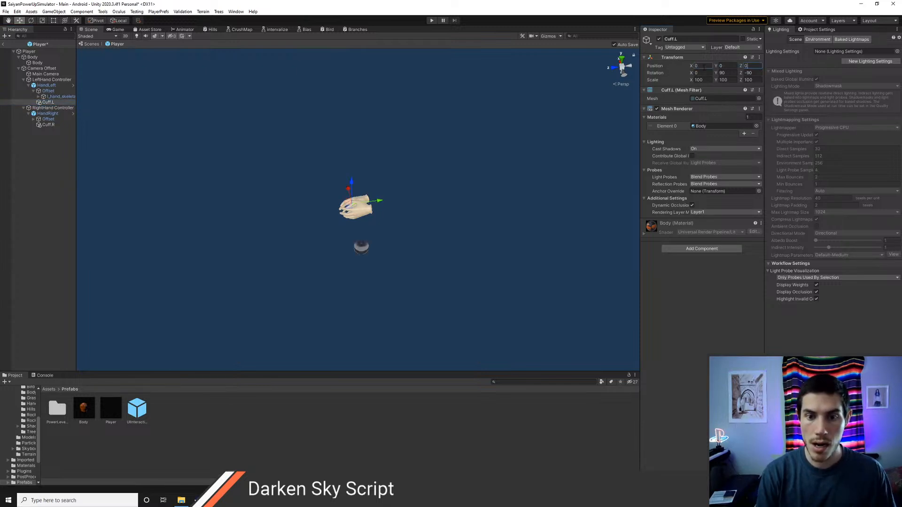
pyautogui.scroll(5, 469, 238)
pyautogui.scroll(-5, 458, 253)
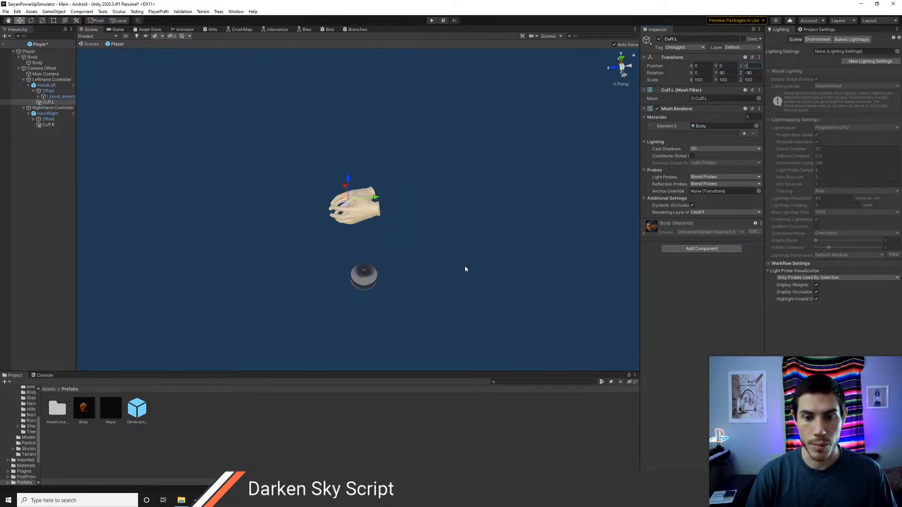
# Step: Lower the Smoothness of the Body material in Art/Materials/Body to about 0.085
pyautogui.click(49, 390)
pyautogui.click(57, 409)
pyautogui.doubleClick(57, 409)
pyautogui.click(87, 416)
pyautogui.doubleClick(87, 416)
pyautogui.doubleClick(112, 414)
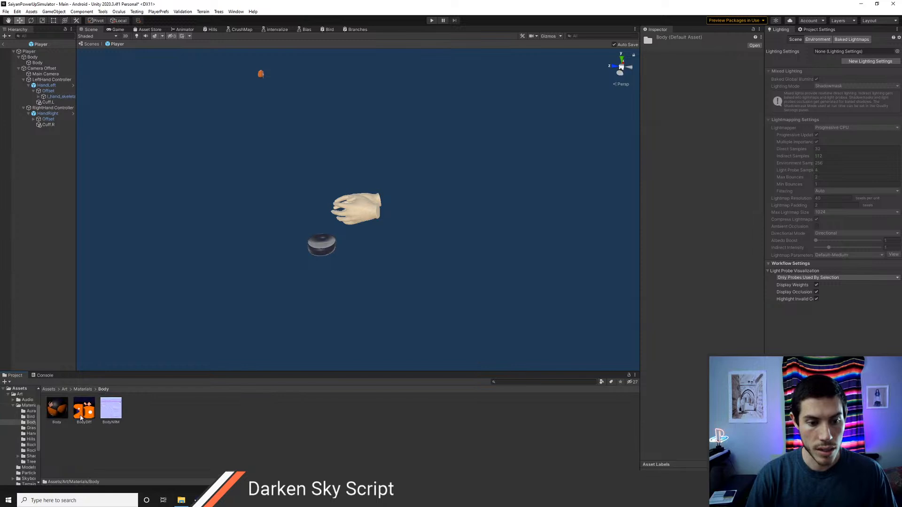
pyautogui.click(63, 413)
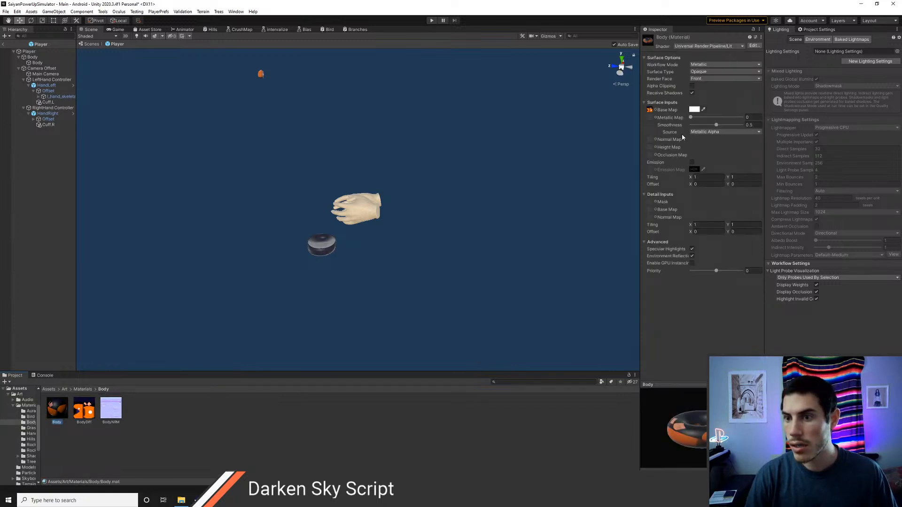
pyautogui.moveTo(717, 126); pyautogui.dragTo(697, 126)
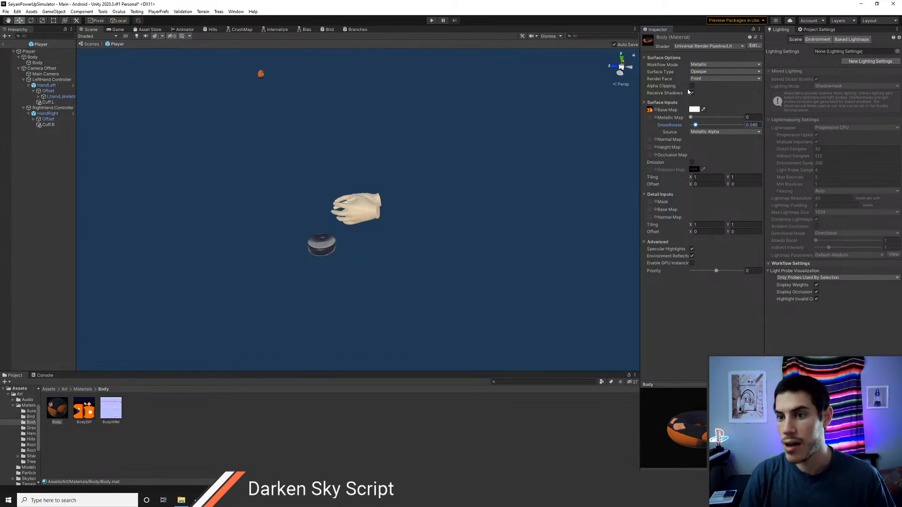
# Step: Turn off Receive Shadows and Specular Highlights on the Body material, trying Environment Reflections off and back on
pyautogui.moveTo(440, 220); pyautogui.dragTo(422, 220, button='right')
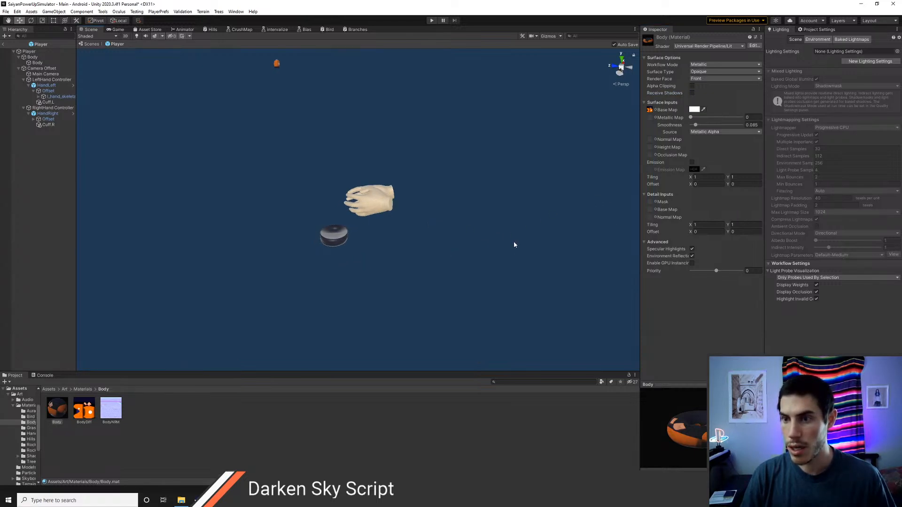
pyautogui.click(692, 249)
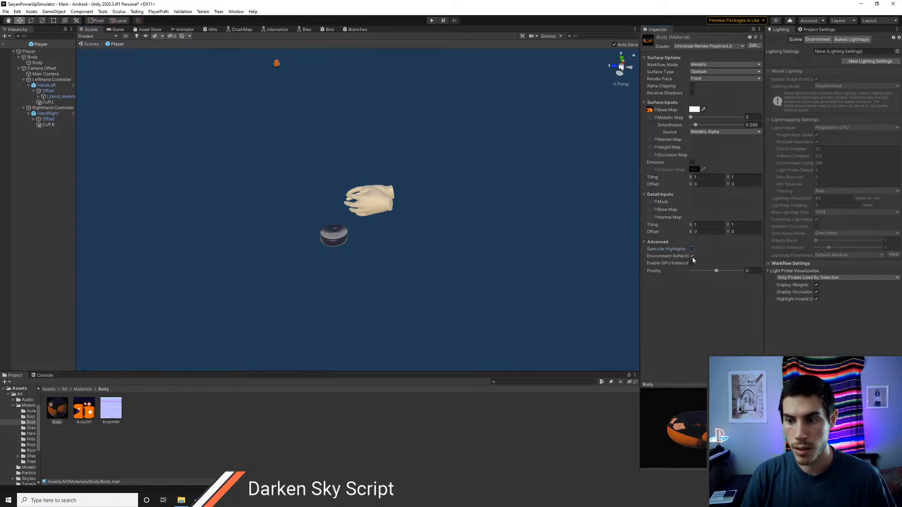
pyautogui.click(692, 257)
pyautogui.click(692, 257)
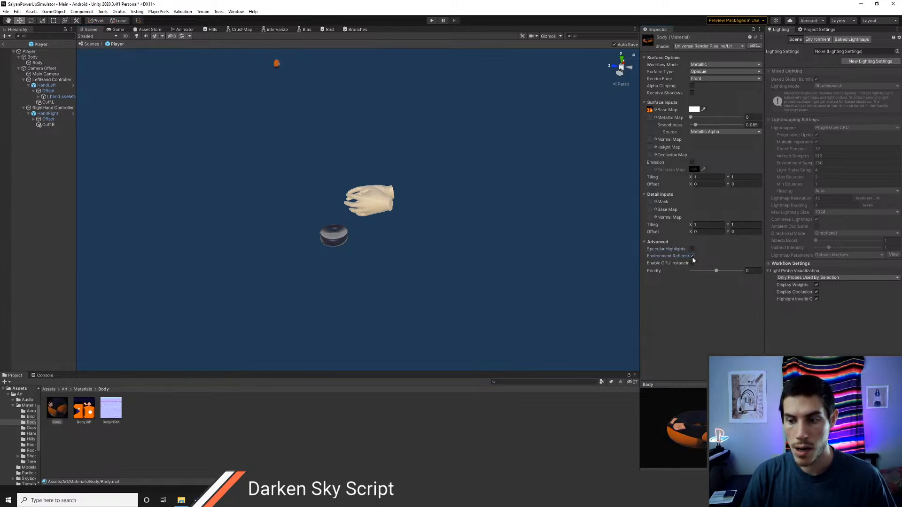
pyautogui.click(691, 249)
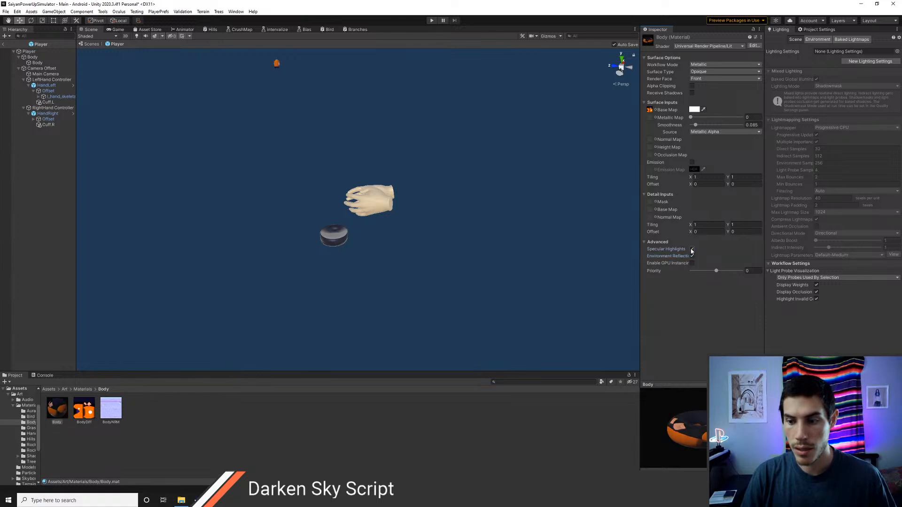
# Step: Inspect the material settings of Cuff.R and locate the material it uses in the project
pyautogui.click(49, 119)
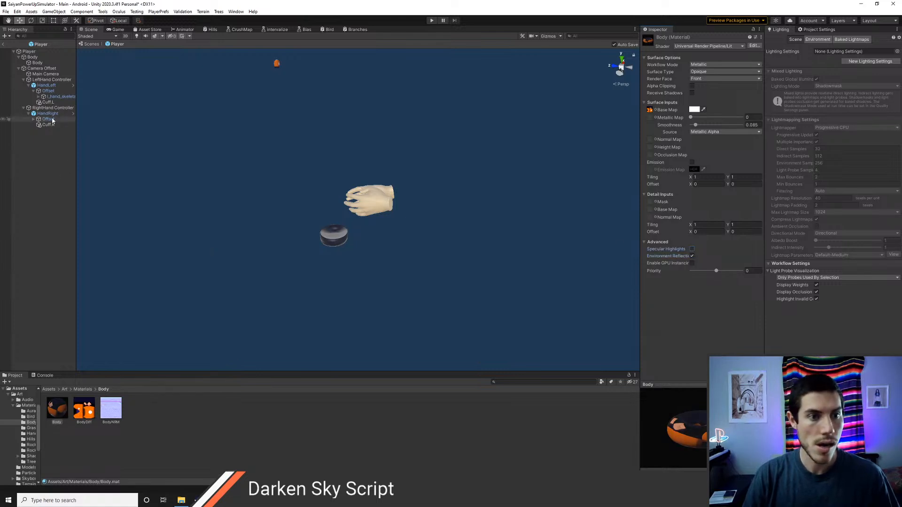
pyautogui.click(41, 125)
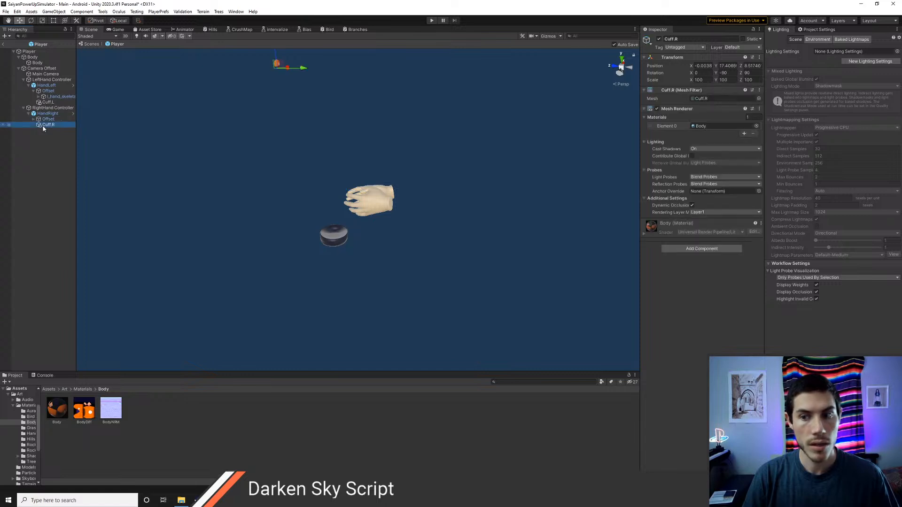
pyautogui.click(646, 234)
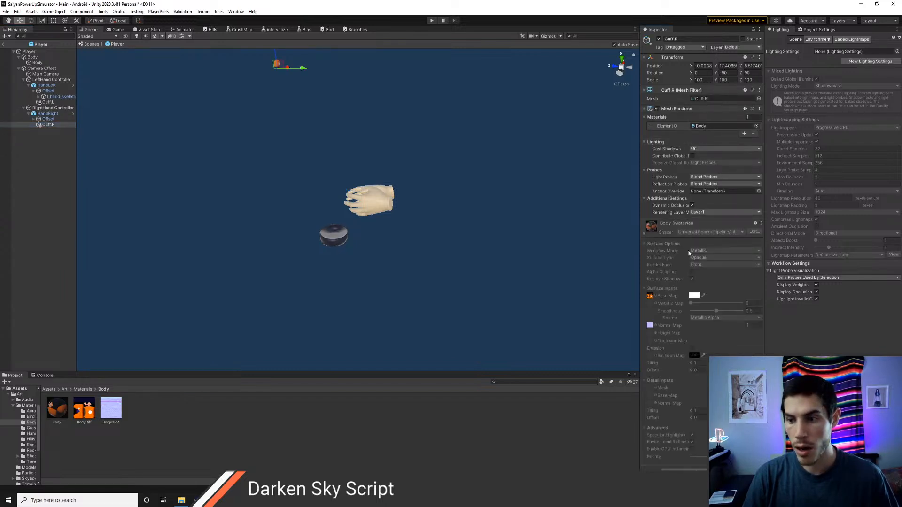
pyautogui.click(759, 224)
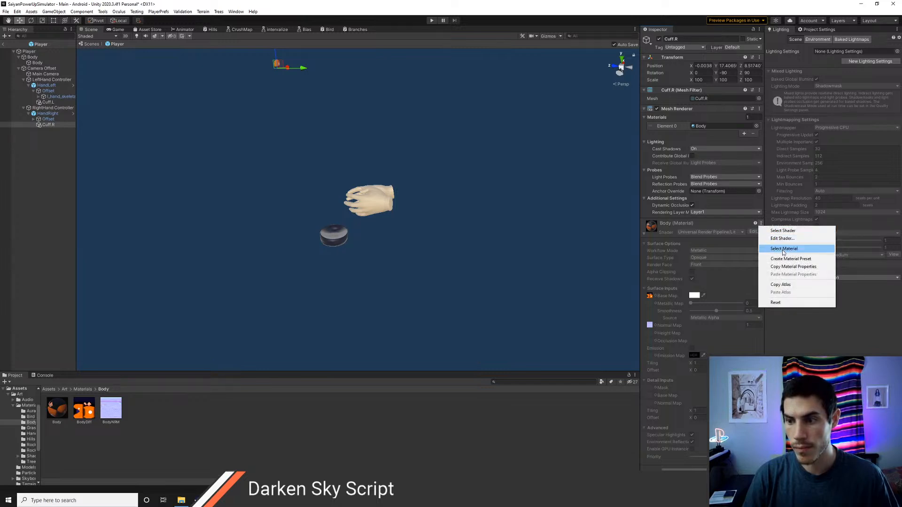
pyautogui.click(782, 249)
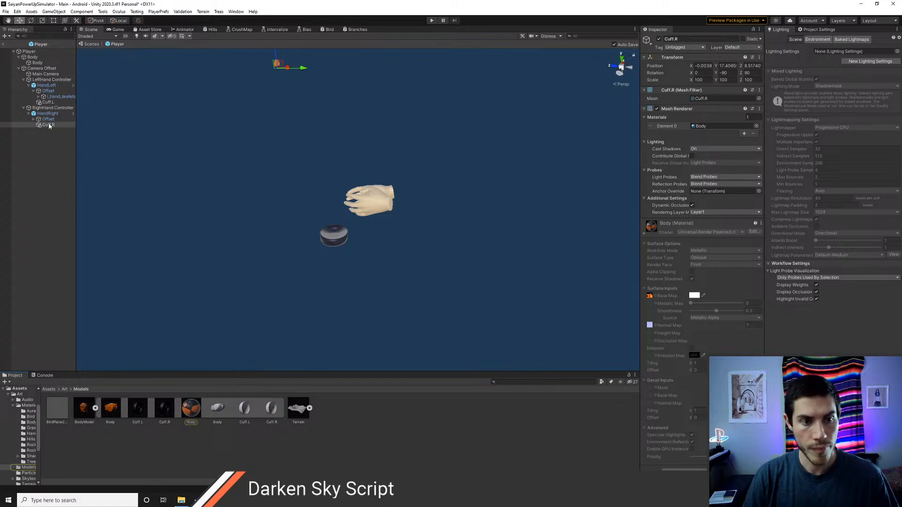
# Step: Apply the Body material from Art/Materials/Body to the left cuff
pyautogui.click(64, 389)
pyautogui.doubleClick(86, 410)
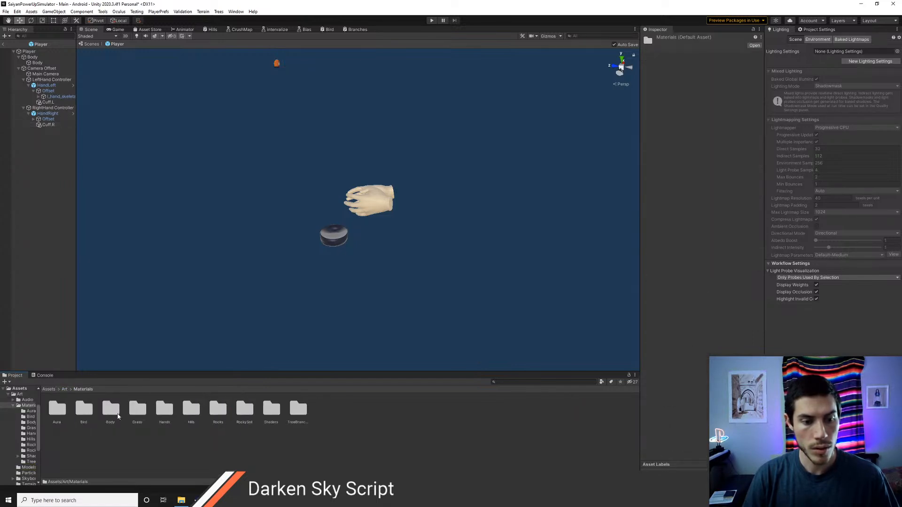
pyautogui.doubleClick(111, 411)
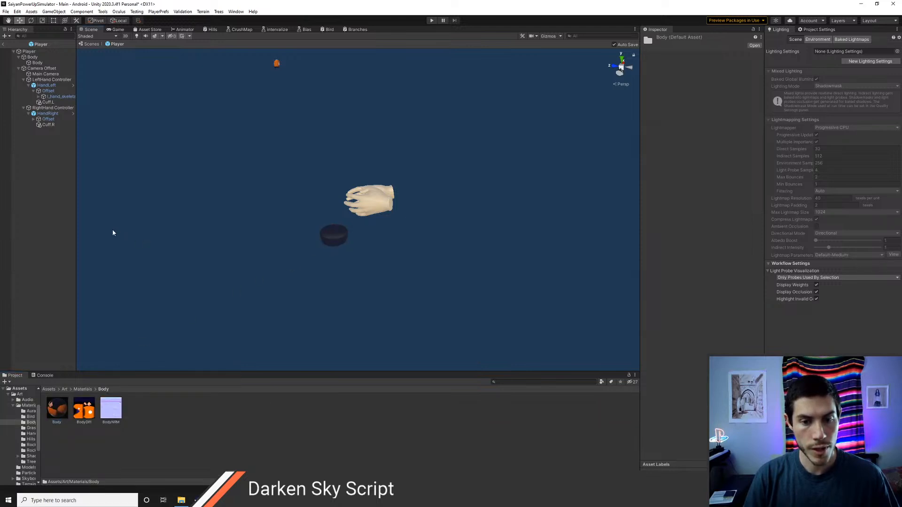
pyautogui.moveTo(287, 182); pyautogui.dragTo(274, 157, button='right')
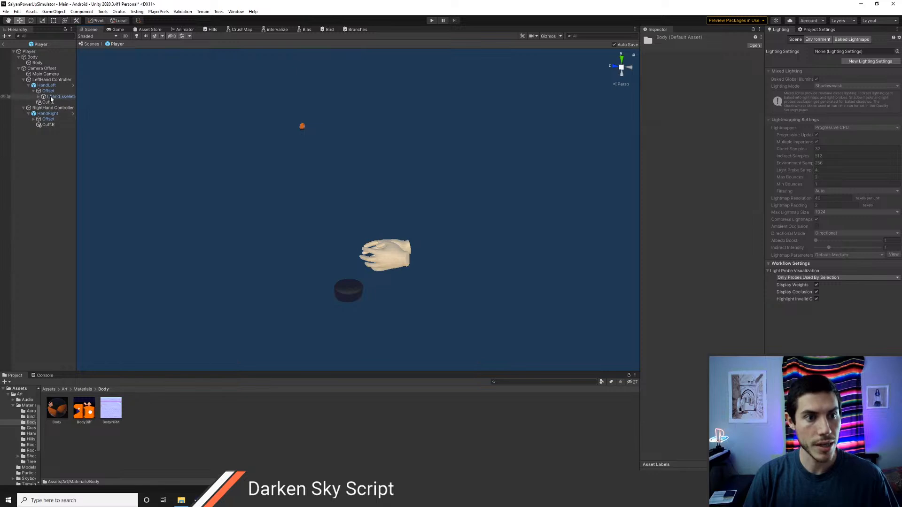
# Step: Apply the Body material from Art/Materials/Body to Cuff.R and view the suit torso from the front
pyautogui.doubleClick(51, 103)
pyautogui.click(54, 125)
pyautogui.doubleClick(52, 125)
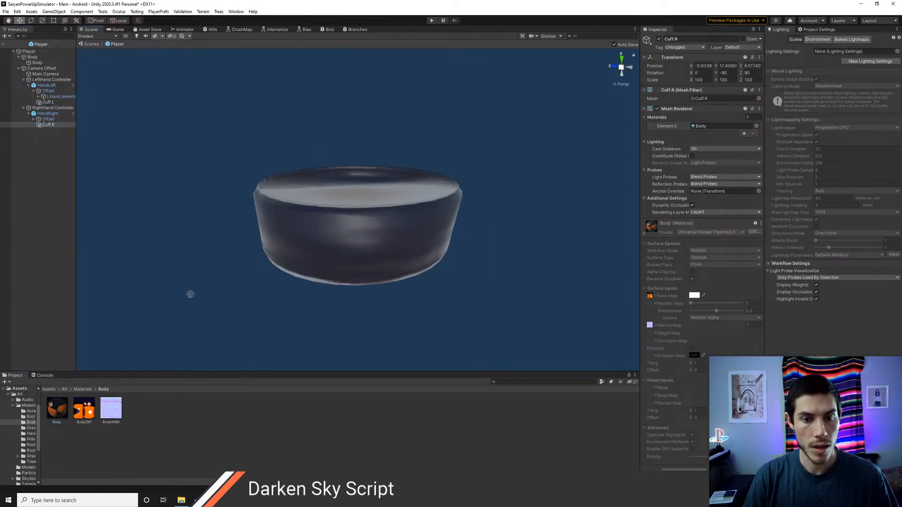
pyautogui.scroll(-10, 286, 242)
pyautogui.keyDown('alt'); pyautogui.moveTo(275, 253); pyautogui.dragTo(431, 248); pyautogui.keyUp('alt')
pyautogui.scroll(5, 430, 247)
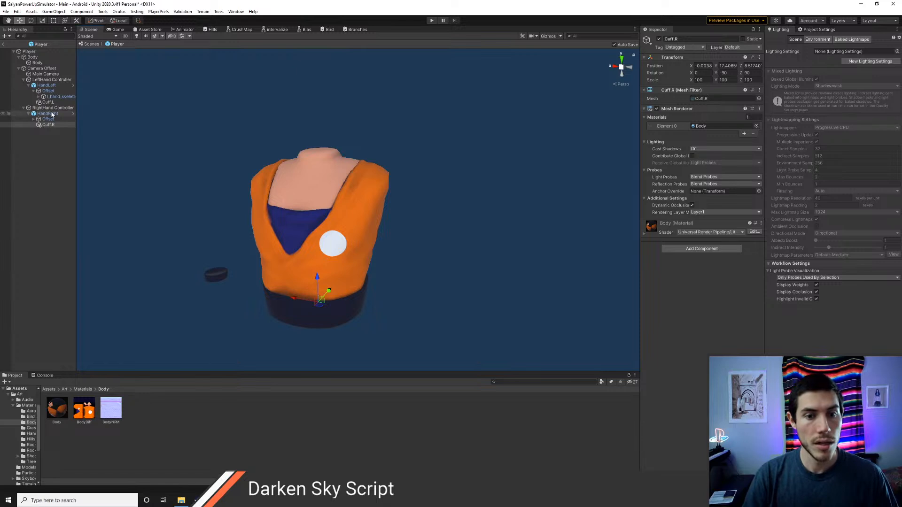
# Step: Expand the HandLeft hierarchy through Offset and the skeletal hand, widen the hierarchy view, and select the left hand mesh
pyautogui.click(59, 97)
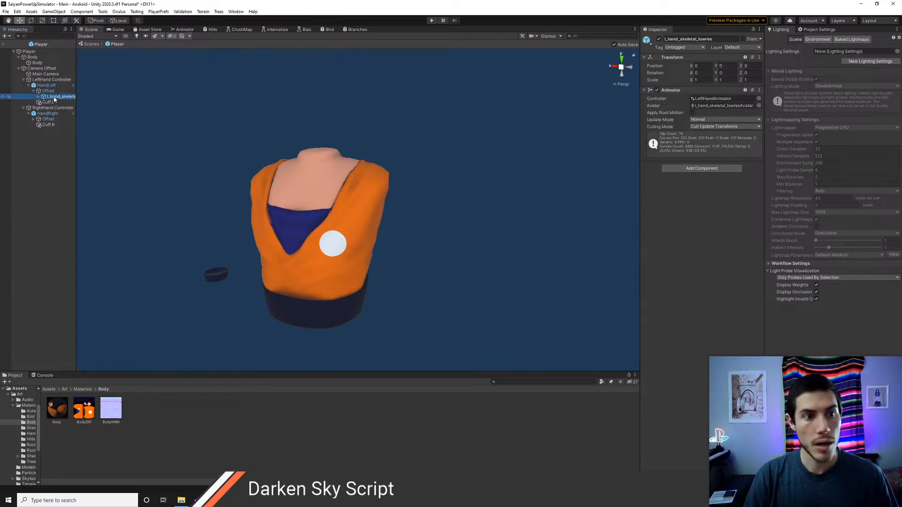
pyautogui.click(46, 85)
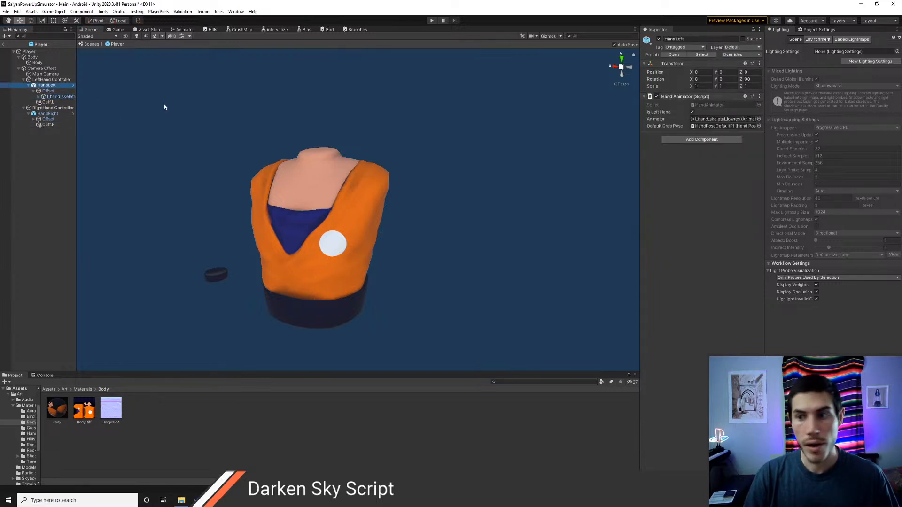
pyautogui.click(43, 80)
pyautogui.click(44, 86)
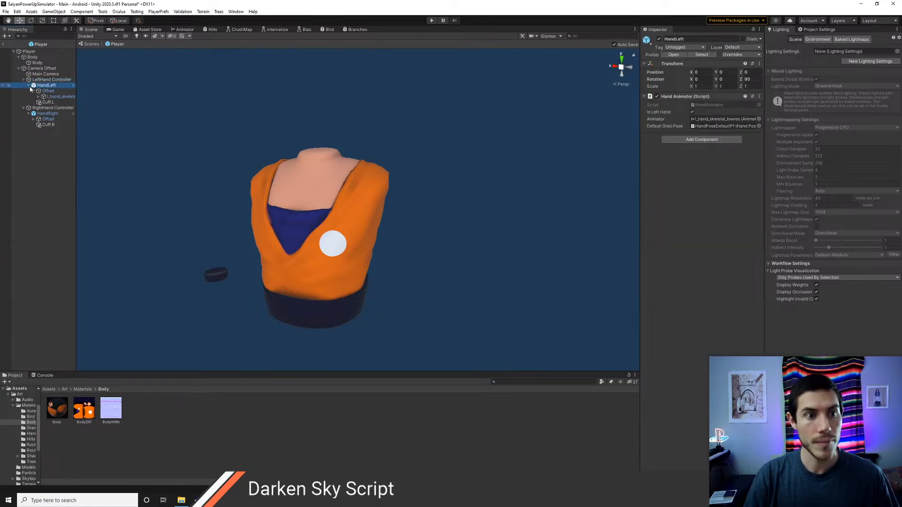
pyautogui.click(37, 91)
pyautogui.click(33, 91)
pyautogui.click(34, 92)
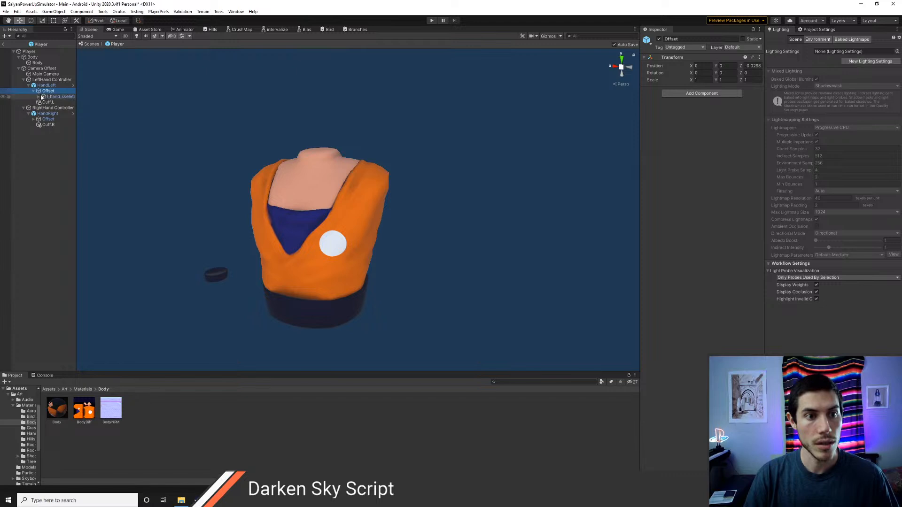
pyautogui.click(38, 96)
pyautogui.click(60, 96)
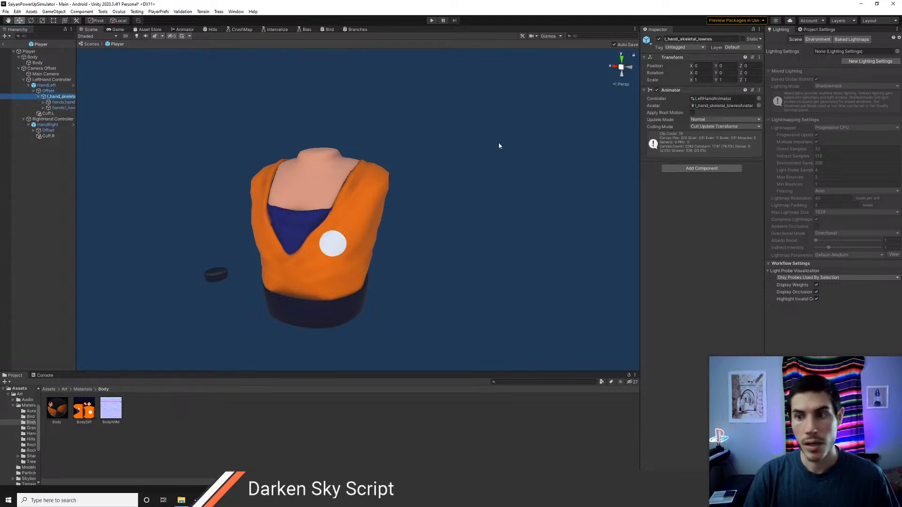
pyautogui.press('Down')
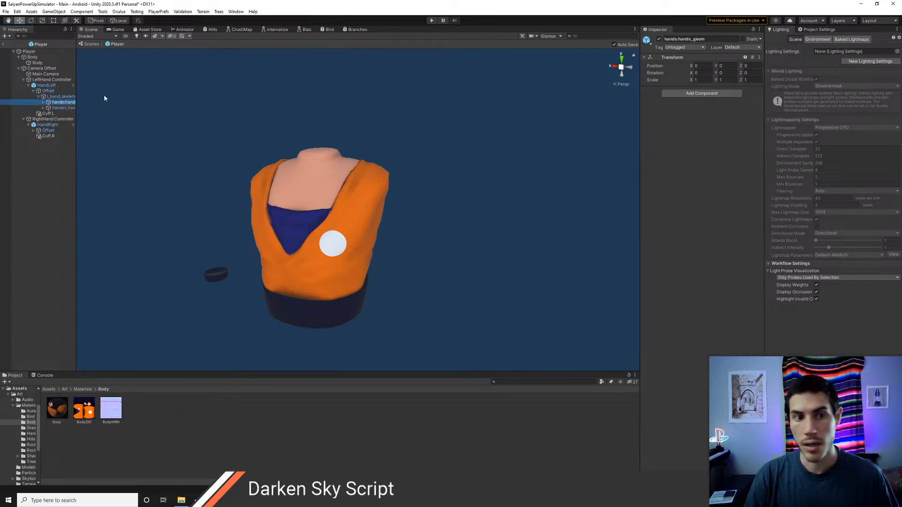
pyautogui.moveTo(76, 105); pyautogui.dragTo(99, 106)
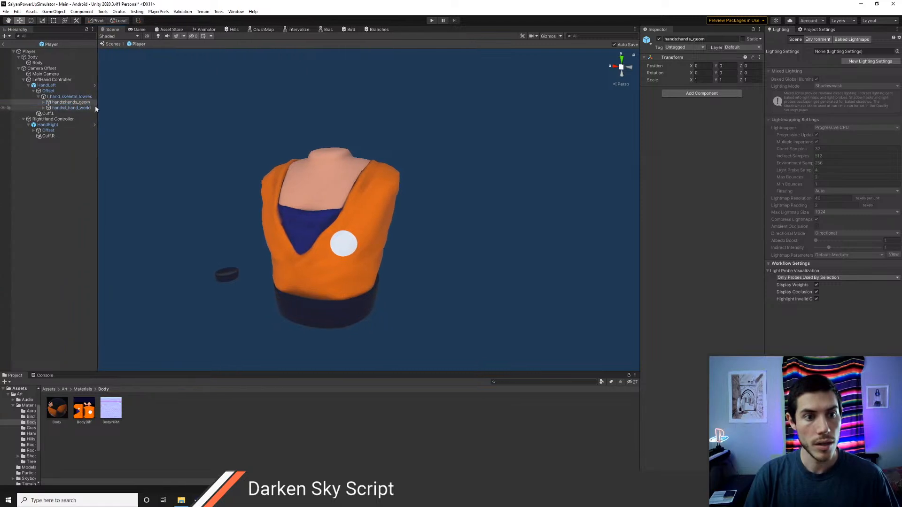
pyautogui.press('Right')
pyautogui.press('Down')
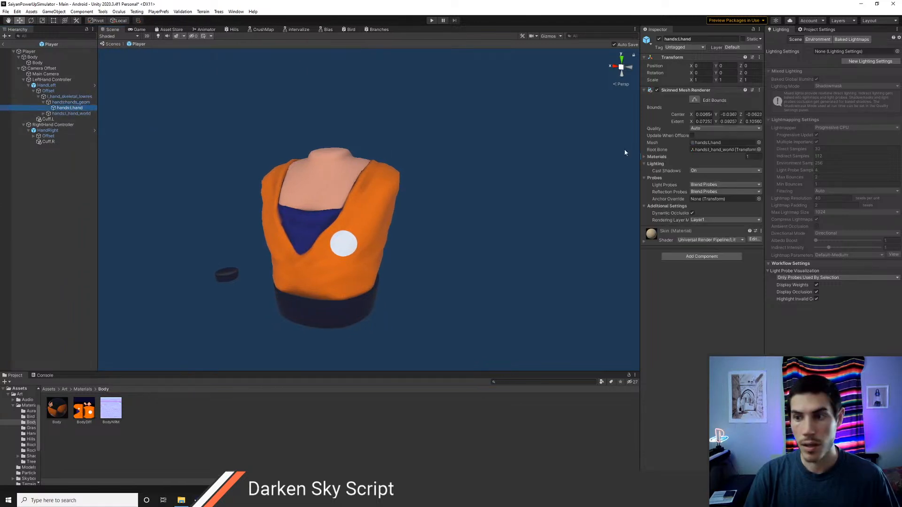
# Step: Set the Skin material's Base Map colour by sampling the skin tone from the suit torso's chest
pyautogui.click(644, 241)
pyautogui.click(704, 304)
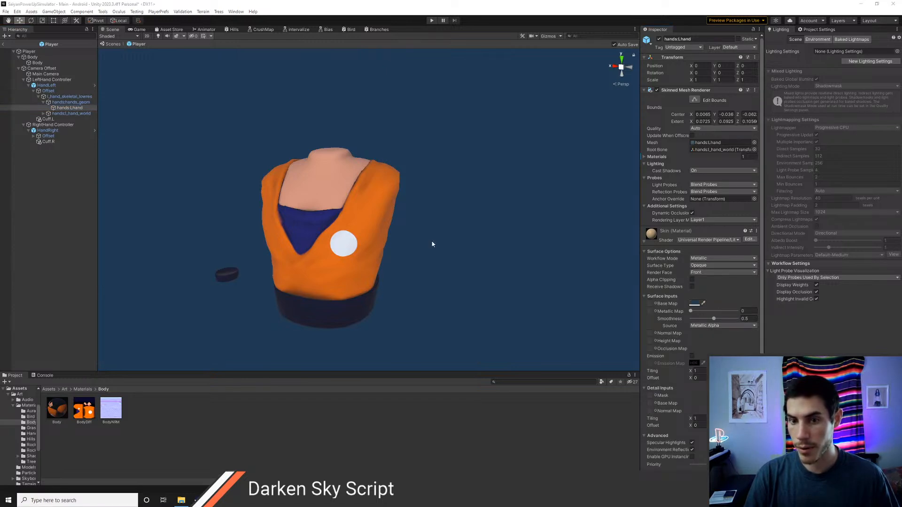
pyautogui.click(323, 186)
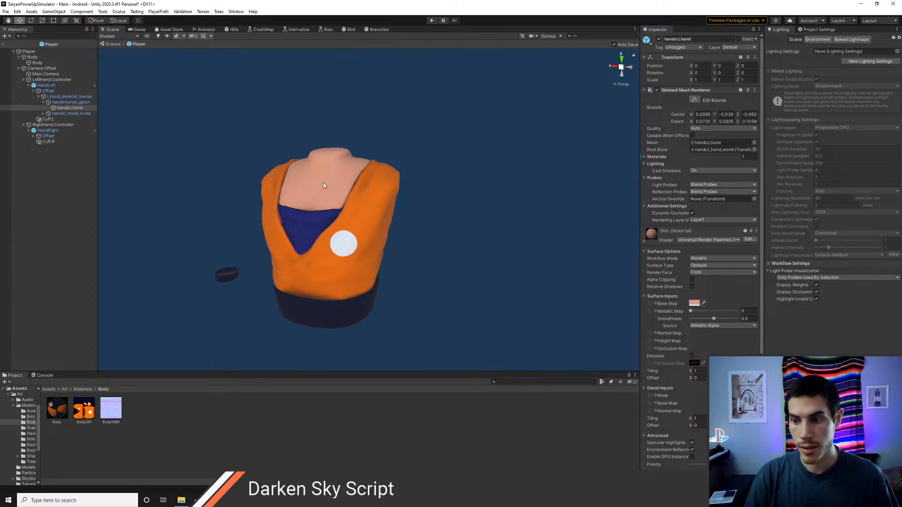
# Step: Examine the suit torso and its skin tone from several distances and angles
pyautogui.press('s')
pyautogui.moveTo(413, 190)
pyautogui.mouseDown(button='right')
pyautogui.moveTo(419, 205)
pyautogui.moveTo(439, 206)
pyautogui.moveTo(368, 185)
pyautogui.moveTo(403, 183)
pyautogui.moveTo(399, 197)
pyautogui.mouseUp(button='right')
pyautogui.press('d')
pyautogui.press('w')
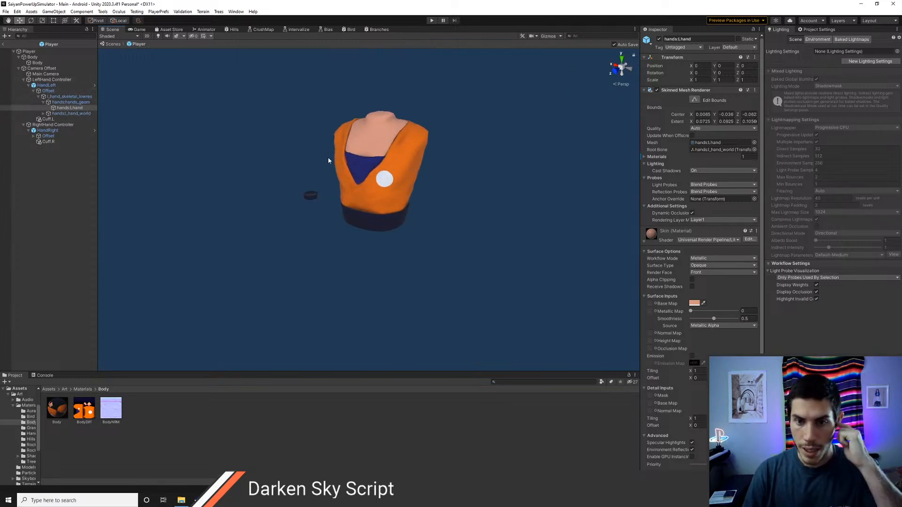
pyautogui.scroll(4, 378, 161)
pyautogui.moveTo(381, 156); pyautogui.dragTo(389, 177, button='middle')
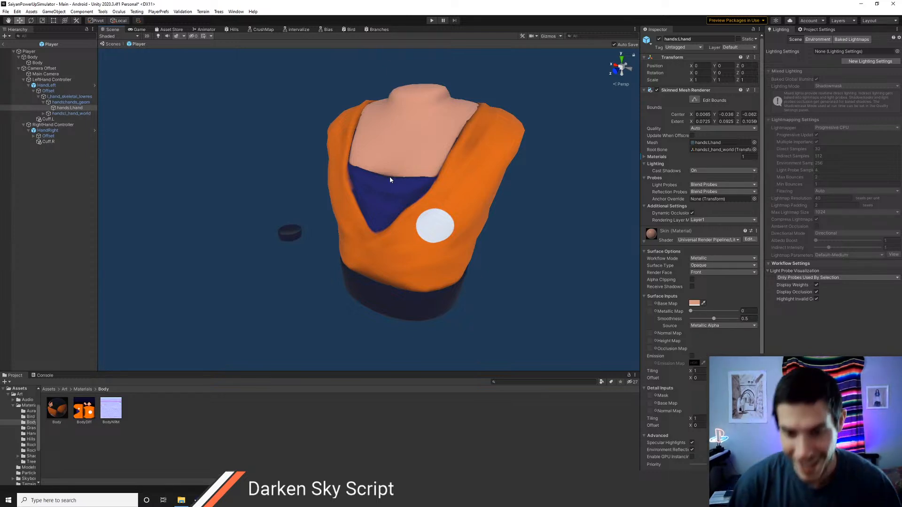
pyautogui.moveTo(364, 175); pyautogui.dragTo(287, 168, button='right')
pyautogui.press('s')
pyautogui.press('d')
pyautogui.press('w')
pyautogui.press('a')
pyautogui.press('s')
# Step: Collapse the left hand's Offset hierarchy, select Cuff.L and frame it together with the hands
pyautogui.click(47, 119)
pyautogui.press('Down')
pyautogui.press('Down')
pyautogui.press('Down')
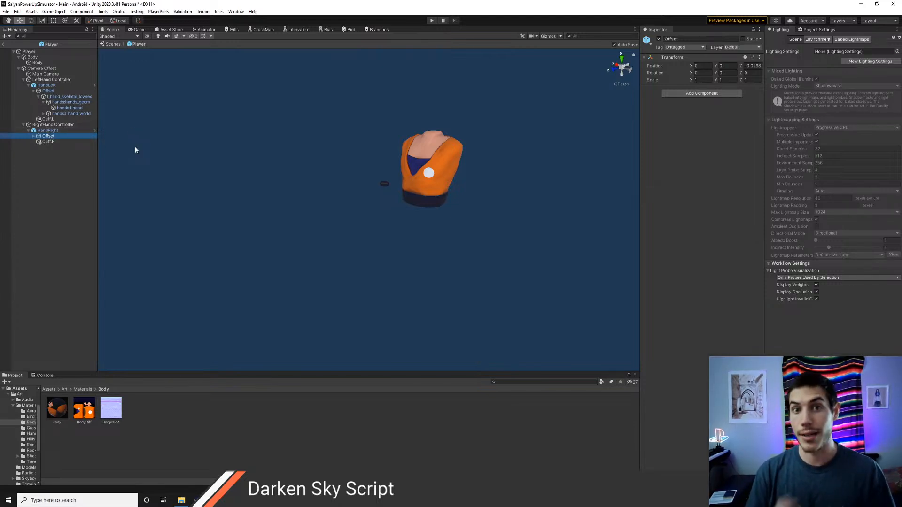
pyautogui.moveTo(169, 157)
pyautogui.keyDown('alt'); pyautogui.mouseDown()
pyautogui.moveTo(294, 184)
pyautogui.moveTo(161, 156)
pyautogui.mouseUp(); pyautogui.keyUp('alt')
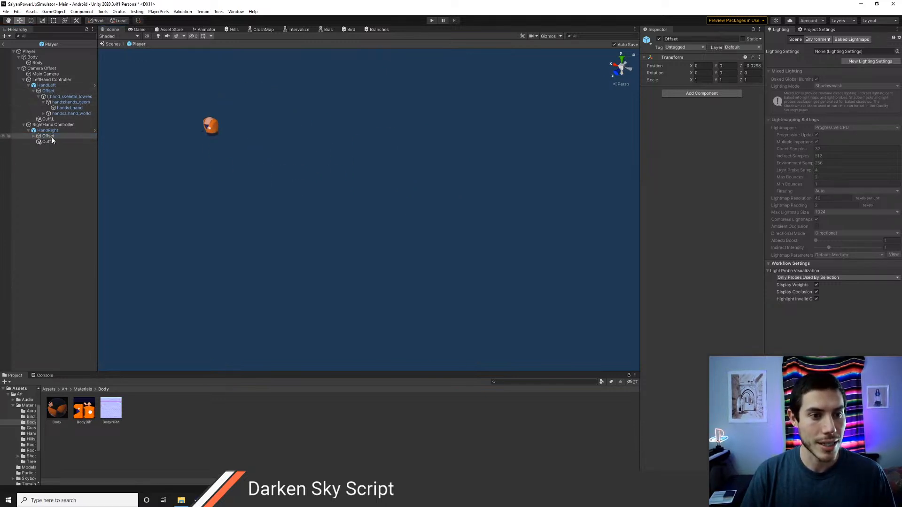
pyautogui.click(29, 130)
pyautogui.click(29, 130)
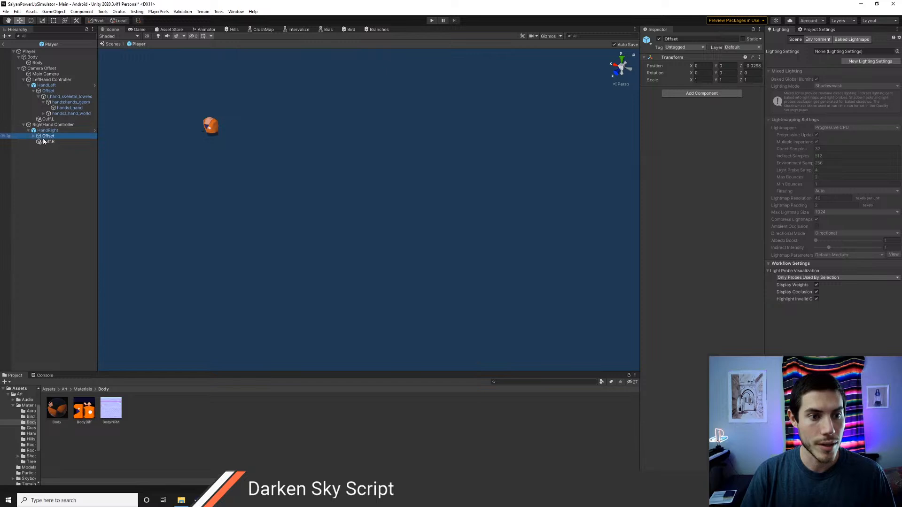
pyautogui.click(33, 91)
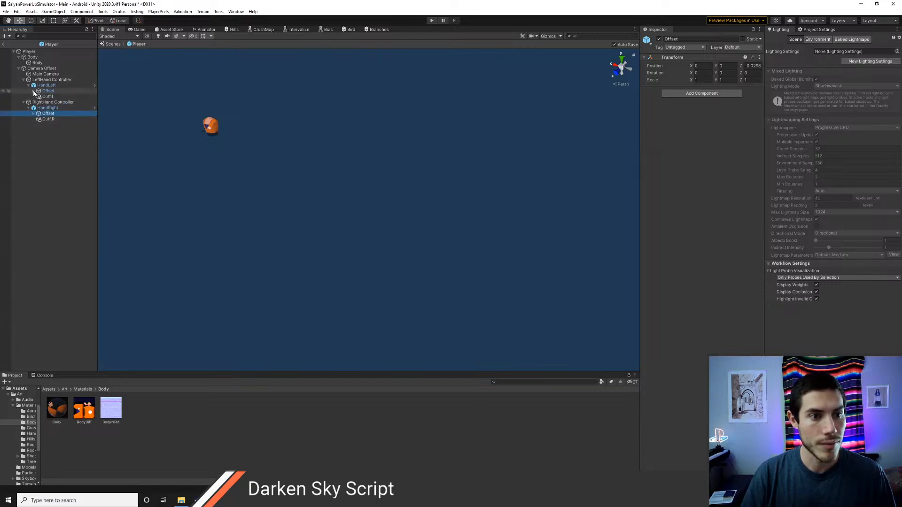
pyautogui.doubleClick(46, 119)
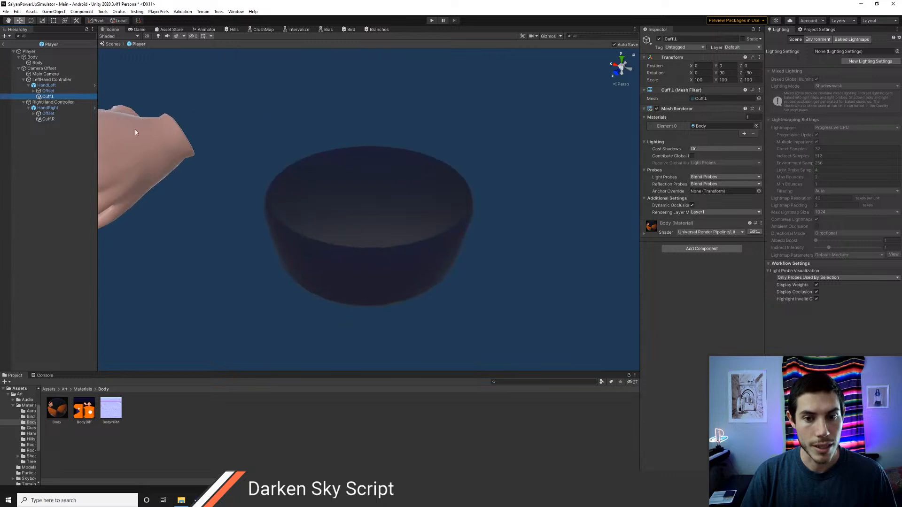
pyautogui.scroll(-10, 353, 195)
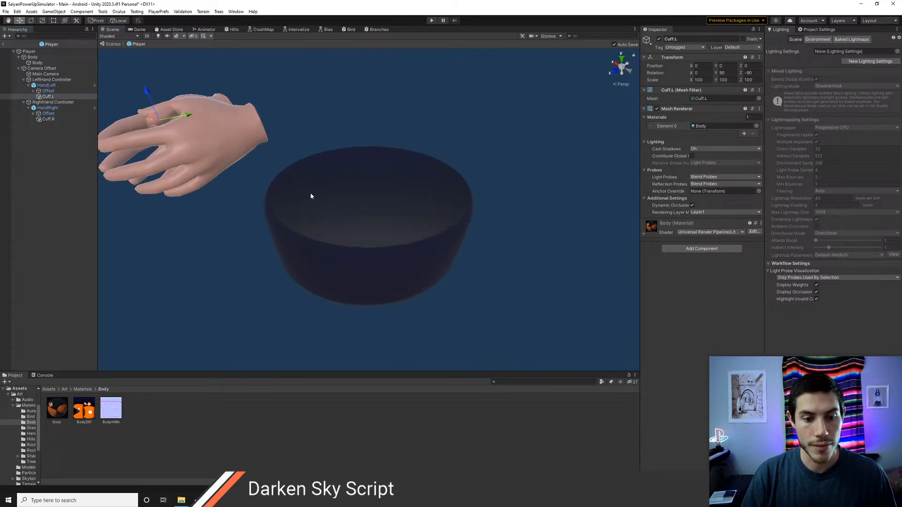
# Step: Enable GPU Instancing on the Body material of Cuff.L
pyautogui.click(644, 234)
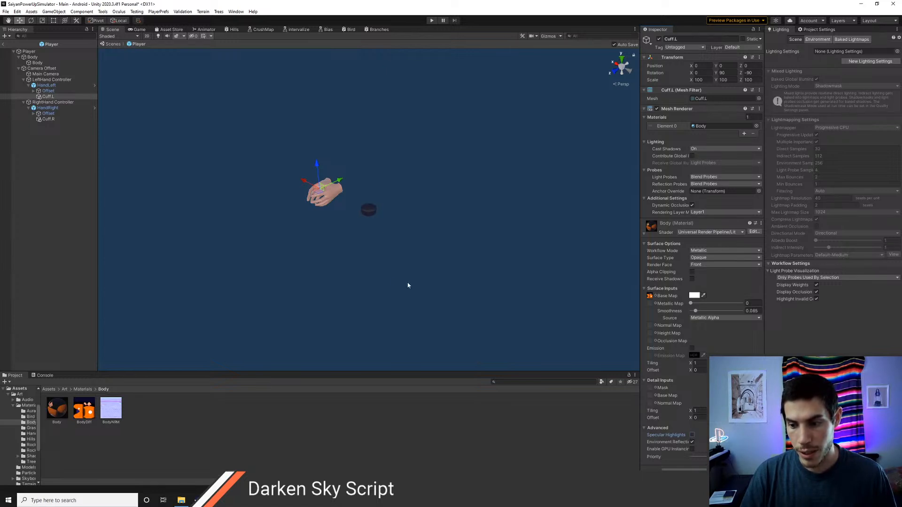
pyautogui.scroll(2, 387, 276)
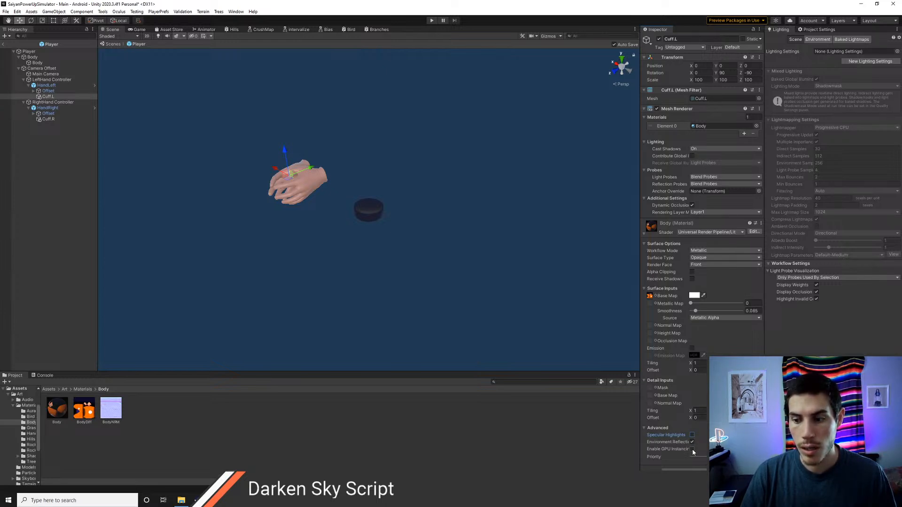
pyautogui.click(692, 451)
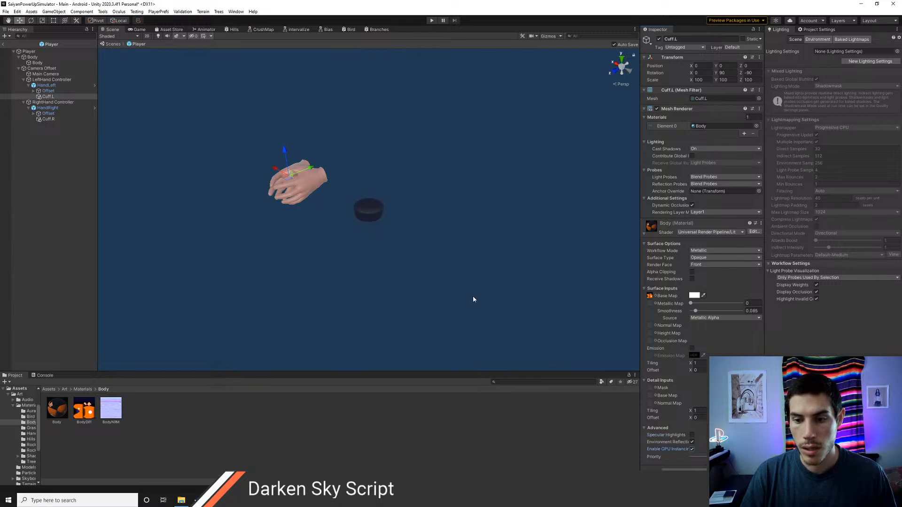
# Step: Move Cuff.L towards the left hand, to a Y position of about -0.37
pyautogui.keyDown('alt'); pyautogui.moveTo(386, 242); pyautogui.dragTo(256, 240); pyautogui.keyUp('alt')
pyautogui.moveTo(406, 223); pyautogui.dragTo(333, 283, button='middle')
pyautogui.scroll(3, 335, 282)
pyautogui.scroll(-4, 334, 278)
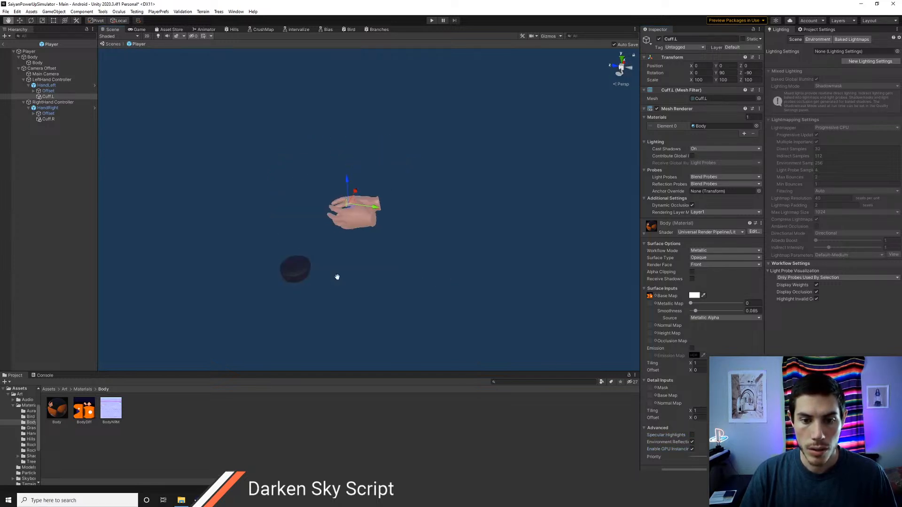
pyautogui.moveTo(361, 191); pyautogui.dragTo(379, 162)
pyautogui.keyDown('alt'); pyautogui.moveTo(413, 231); pyautogui.dragTo(277, 221); pyautogui.keyUp('alt')
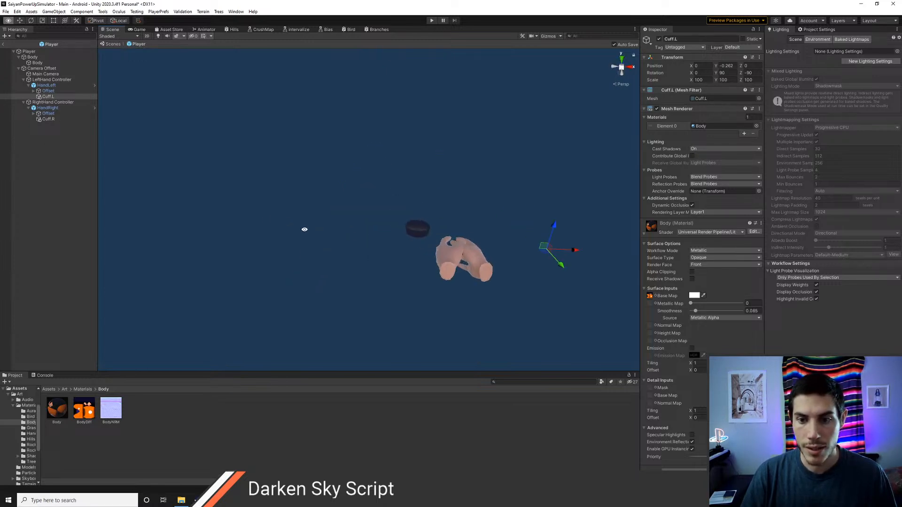
pyautogui.moveTo(574, 253); pyautogui.dragTo(613, 258)
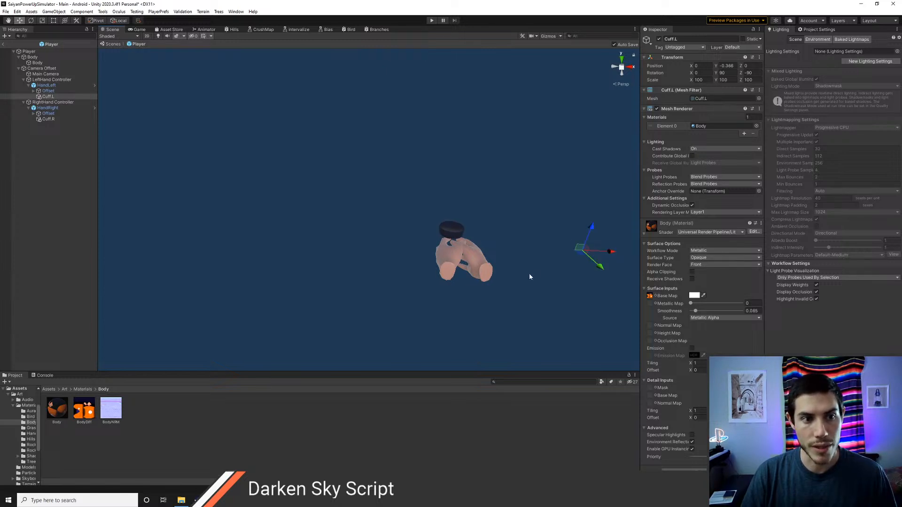
# Step: Rotate Cuff.L to about 186.7° in Y and shift it to a Y position of about -0.344 beside the left wrist
pyautogui.moveTo(530, 277); pyautogui.dragTo(448, 233, button='middle')
pyautogui.press('e')
pyautogui.moveTo(526, 211); pyautogui.dragTo(534, 267)
pyautogui.press('w')
pyautogui.moveTo(522, 234); pyautogui.dragTo(545, 239)
pyautogui.keyDown('alt'); pyautogui.moveTo(464, 274); pyautogui.dragTo(444, 256); pyautogui.keyUp('alt')
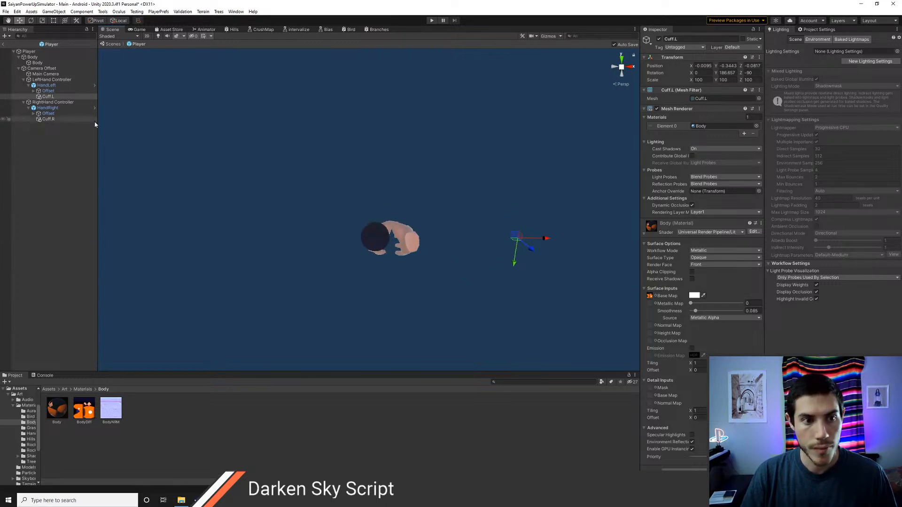
# Step: Lower Cuff.L onto the left wrist, to an X position of about -0.064
pyautogui.scroll(4, 322, 235)
pyautogui.moveTo(343, 238); pyautogui.dragTo(344, 228, button='middle')
pyautogui.keyDown('alt'); pyautogui.moveTo(344, 228); pyautogui.dragTo(412, 194); pyautogui.keyUp('alt')
pyautogui.scroll(-6, 411, 194)
pyautogui.moveTo(420, 192); pyautogui.dragTo(366, 216, button='middle')
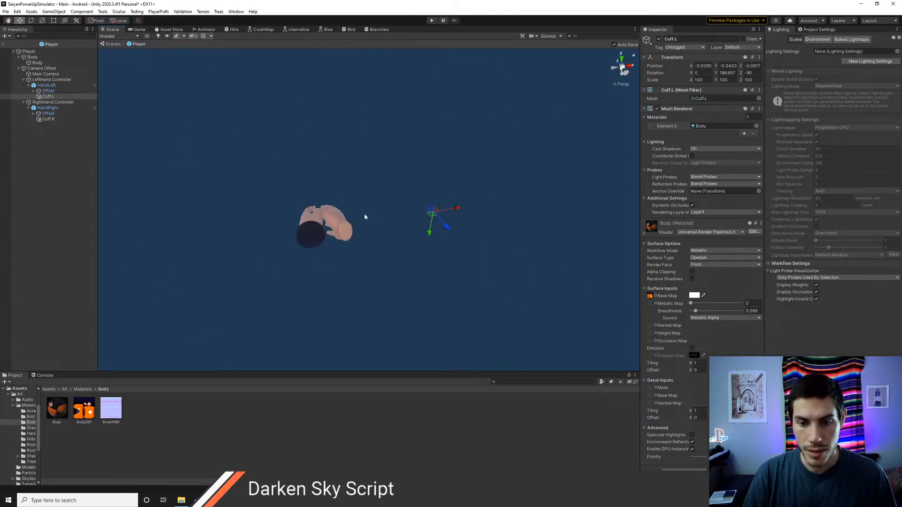
pyautogui.moveTo(432, 230); pyautogui.dragTo(426, 246)
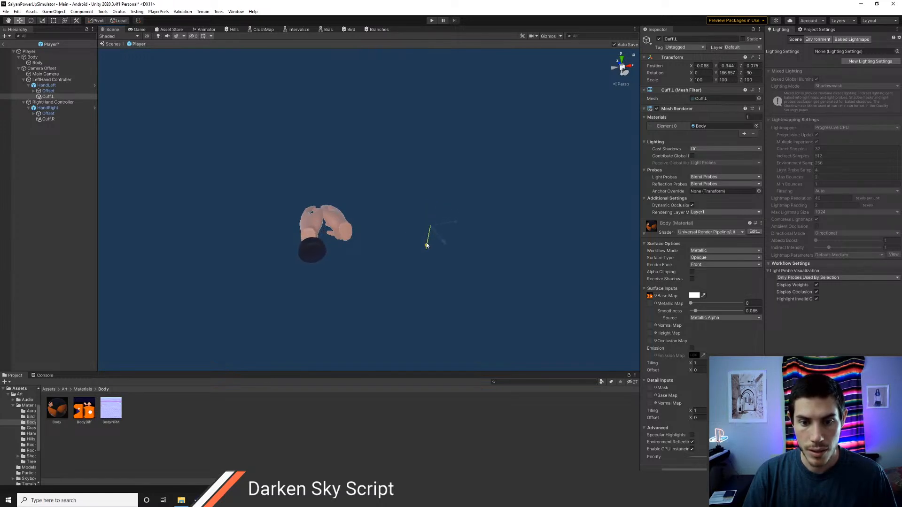
pyautogui.keyDown('alt'); pyautogui.moveTo(319, 275); pyautogui.dragTo(476, 270); pyautogui.keyUp('alt')
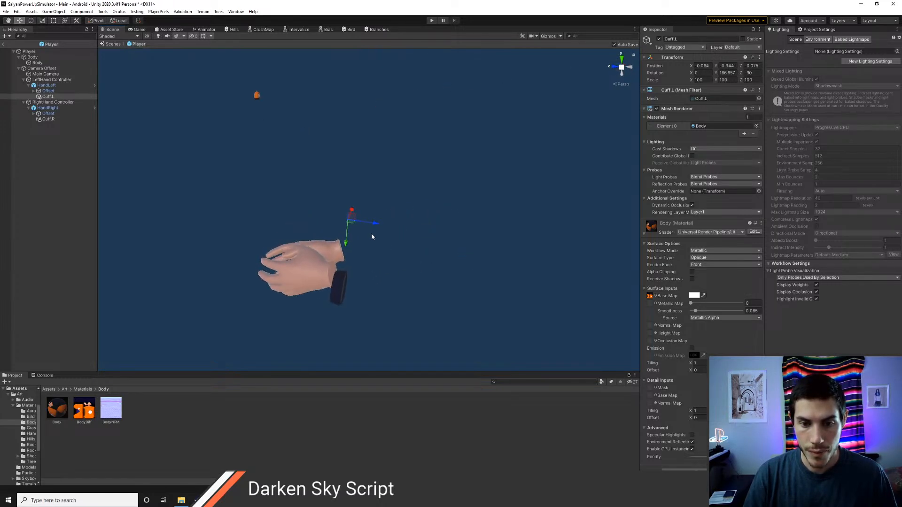
# Step: Create an empty child object named CuffHandle under HandLeft
pyautogui.click(48, 91)
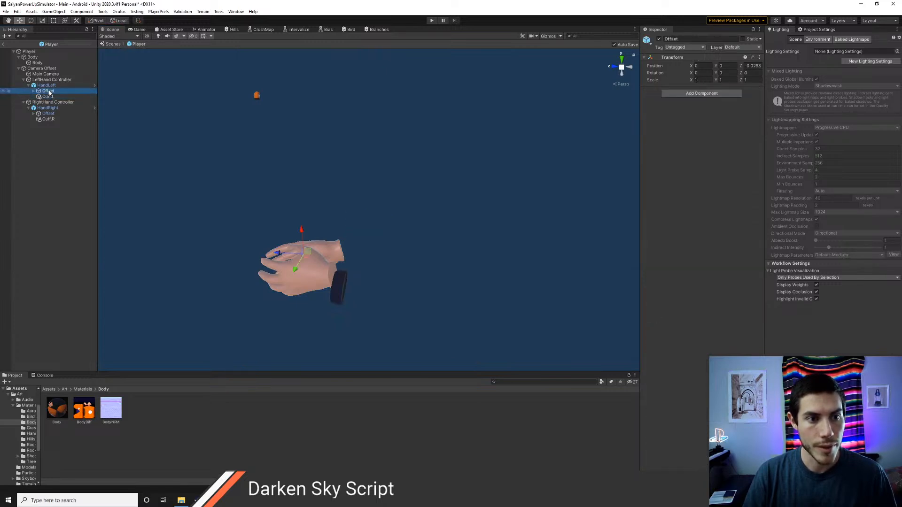
pyautogui.click(49, 87)
pyautogui.rightClick(49, 87)
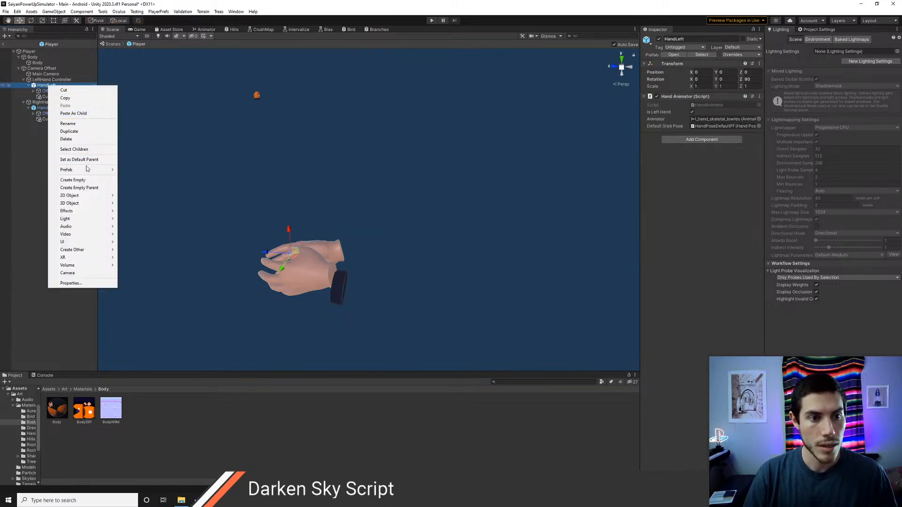
pyautogui.click(82, 181)
pyautogui.write('C')
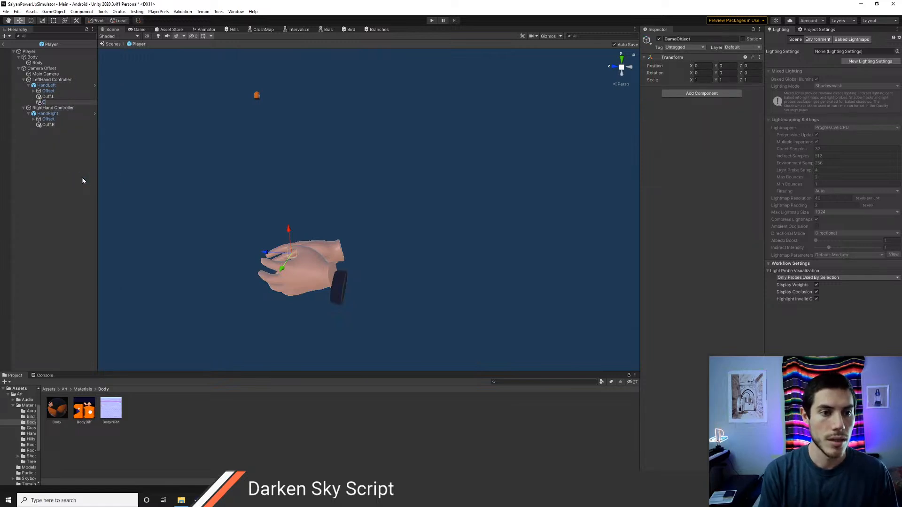
pyautogui.write('uffHandle')
pyautogui.press('Return')
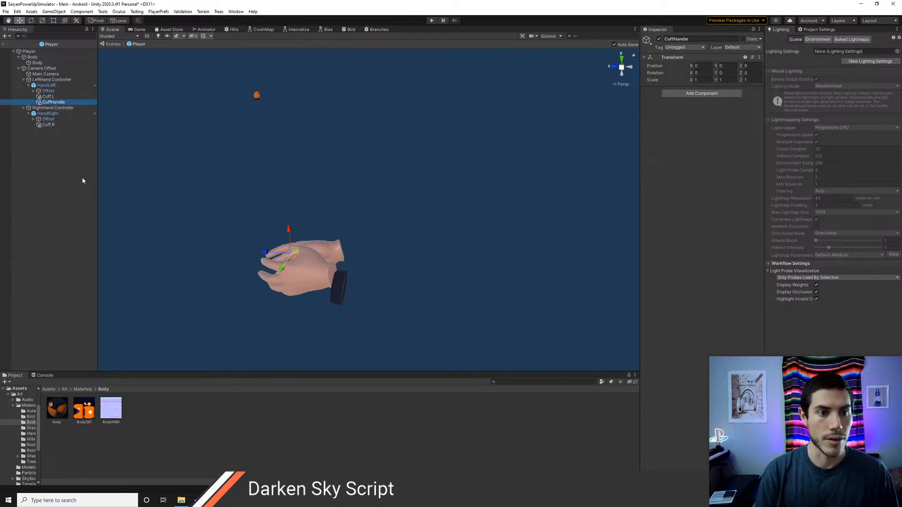
# Step: Parent Cuff.L to CuffHandle and compare the transforms of the two objects
pyautogui.moveTo(53, 102); pyautogui.dragTo(50, 101)
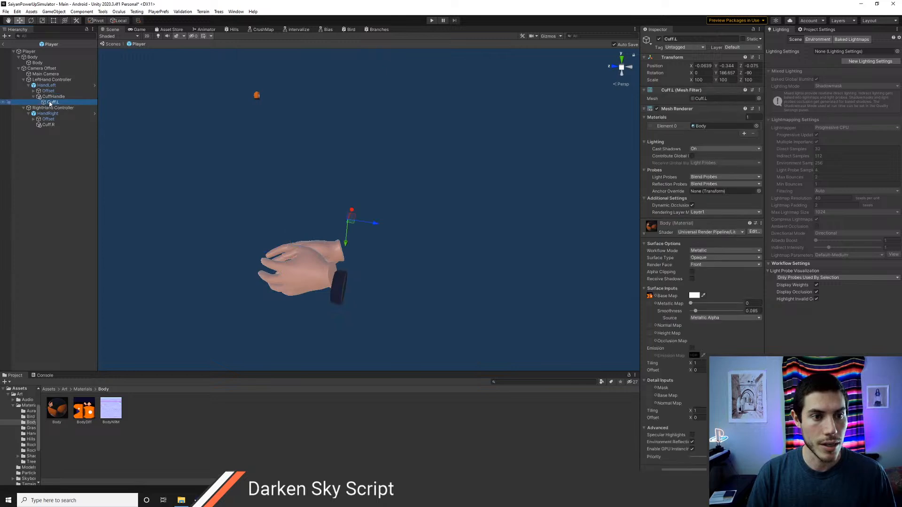
pyautogui.click(50, 97)
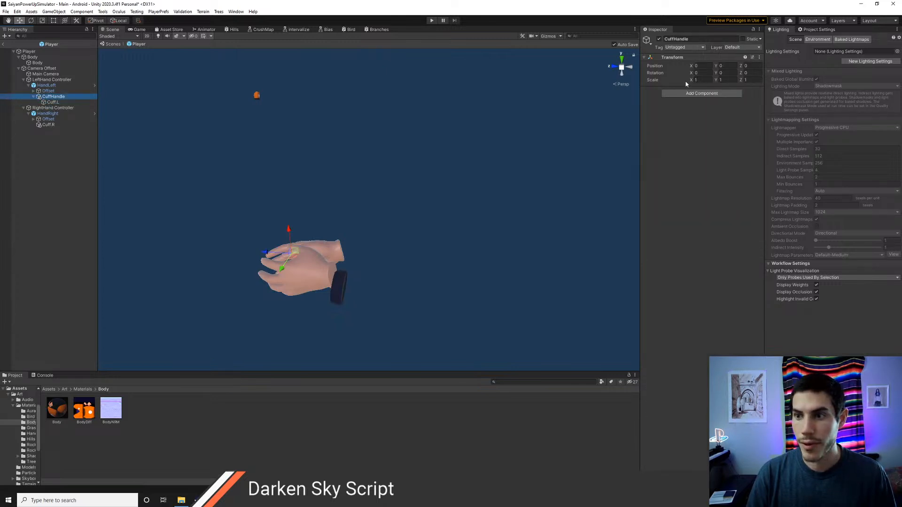
pyautogui.click(55, 102)
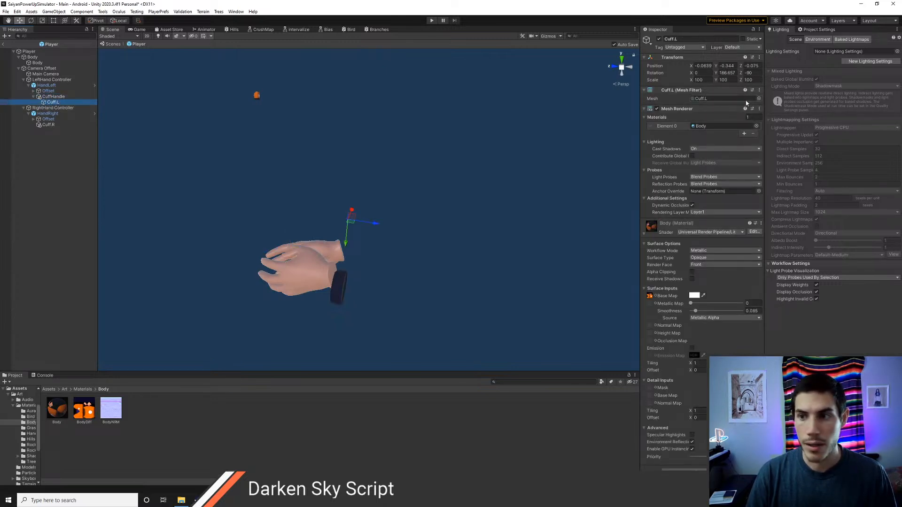
# Step: Shift Cuff.L inside CuffHandle toward the handle's pivot, to a position of about 0.019, -0.36, -0.028
pyautogui.keyDown('alt'); pyautogui.moveTo(491, 241); pyautogui.dragTo(421, 222); pyautogui.keyUp('alt')
pyautogui.click(62, 97)
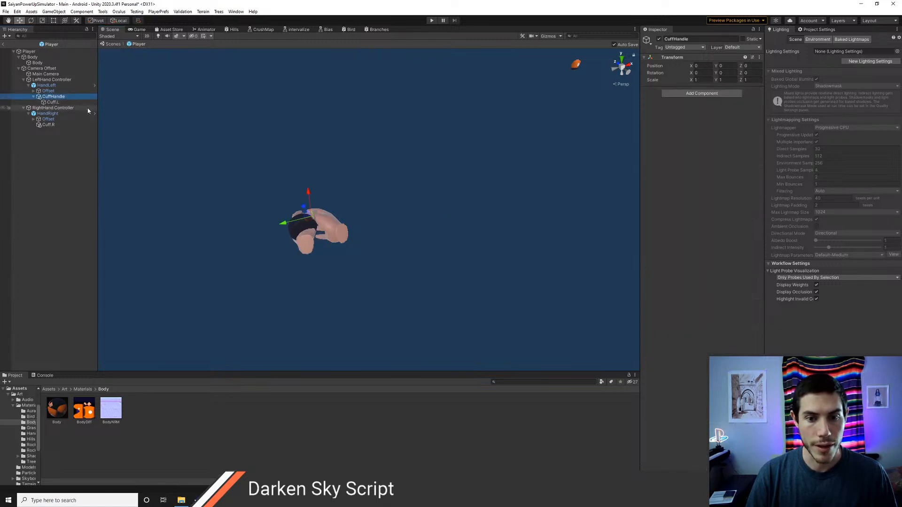
pyautogui.click(52, 104)
pyautogui.moveTo(432, 191); pyautogui.dragTo(436, 192)
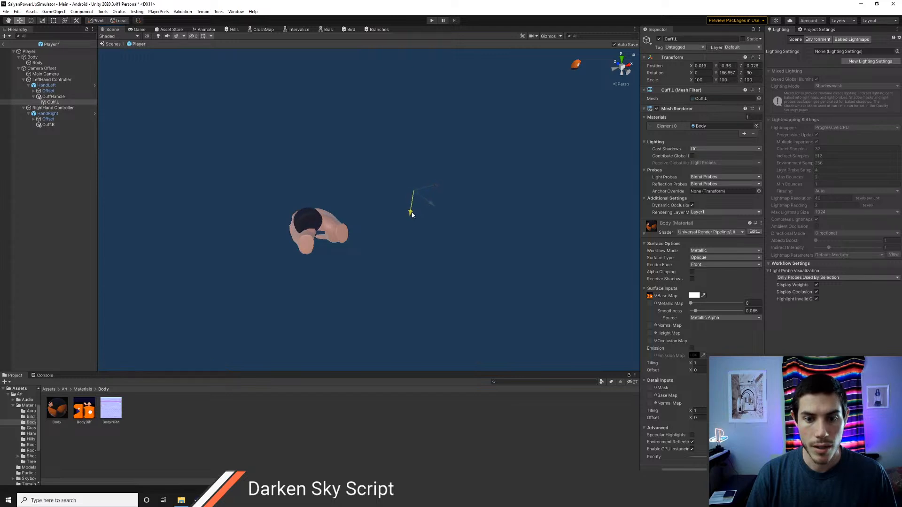
pyautogui.click(53, 97)
# Step: Move Cuff.L further over the left hand so that it surrounds the CuffHandle pivot
pyautogui.keyDown('alt'); pyautogui.moveTo(328, 243); pyautogui.dragTo(426, 271); pyautogui.keyUp('alt')
pyautogui.doubleClick(53, 96)
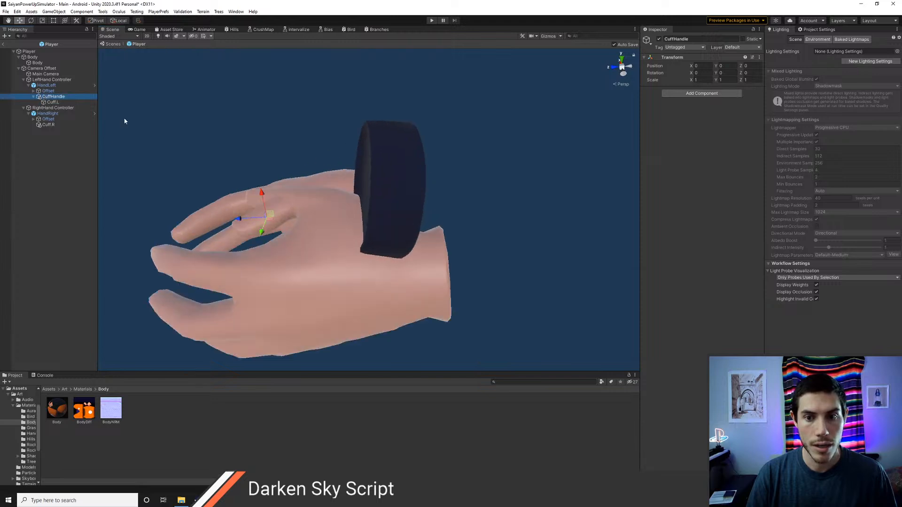
pyautogui.keyDown('alt'); pyautogui.moveTo(301, 228); pyautogui.dragTo(278, 200); pyautogui.keyUp('alt')
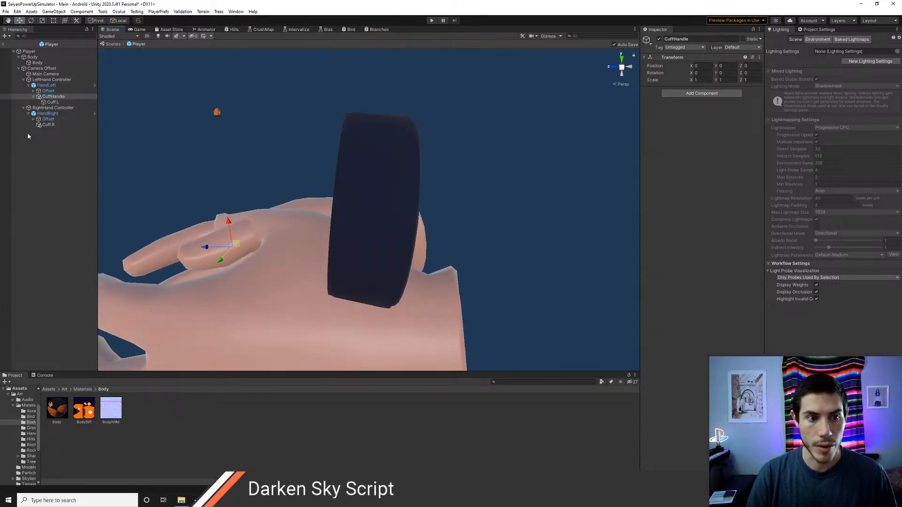
pyautogui.click(53, 102)
pyautogui.moveTo(369, 158); pyautogui.dragTo(308, 180)
pyautogui.click(56, 96)
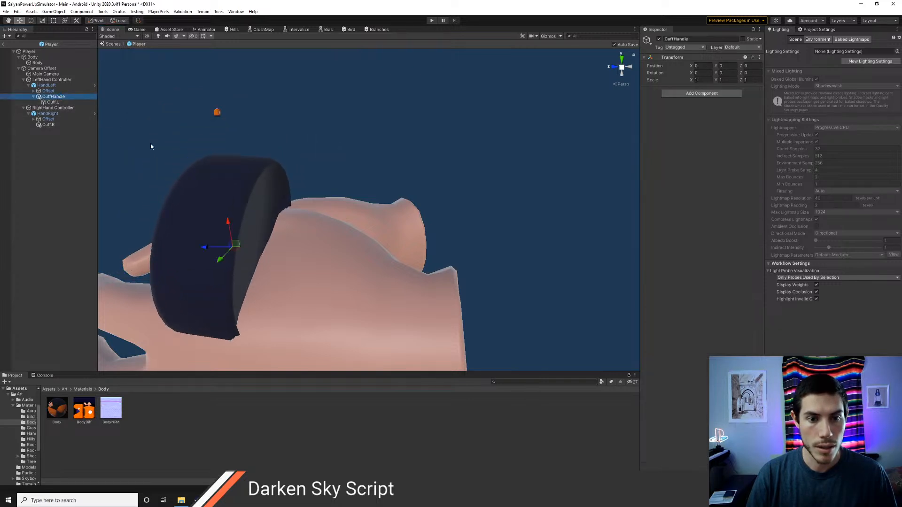
# Step: Slide CuffHandle with its cuff back toward the left wrist, to a Z position of about -0.074
pyautogui.moveTo(215, 248); pyautogui.dragTo(364, 268)
pyautogui.scroll(-10, 384, 259)
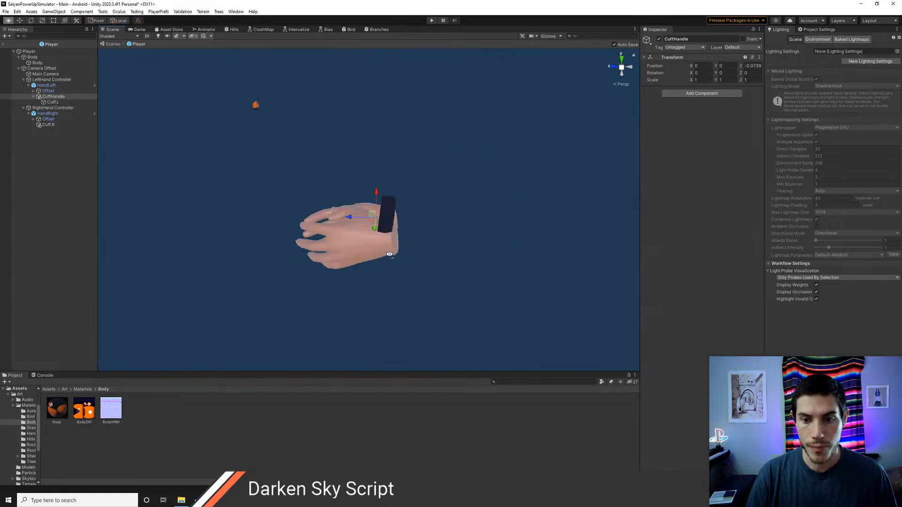
pyautogui.doubleClick(53, 96)
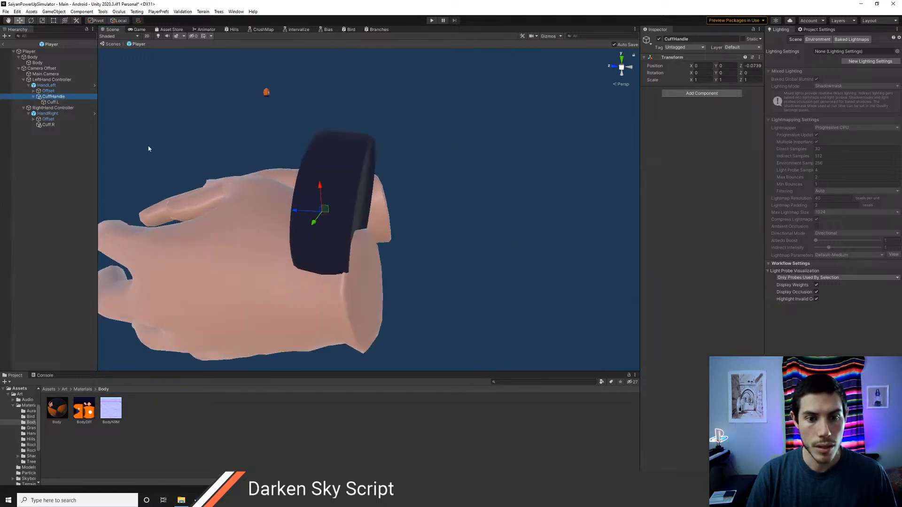
# Step: Move CuffHandle onto the left wrist at about -0.029, 0.021, -0.103 and rotate it to about 11.2° in X and 15.2° in Z
pyautogui.moveTo(314, 213); pyautogui.dragTo(287, 300)
pyautogui.scroll(-5, 339, 285)
pyautogui.keyDown('alt'); pyautogui.moveTo(373, 257); pyautogui.dragTo(404, 265); pyautogui.keyUp('alt')
pyautogui.scroll(5, 404, 265)
pyautogui.press('e')
pyautogui.moveTo(387, 309); pyautogui.dragTo(389, 287)
pyautogui.moveTo(398, 319)
pyautogui.mouseDown()
pyautogui.moveTo(399, 296)
pyautogui.moveTo(389, 289)
pyautogui.moveTo(396, 294)
pyautogui.moveTo(399, 277)
pyautogui.moveTo(406, 298)
pyautogui.moveTo(390, 305)
pyautogui.mouseUp()
pyautogui.press('w')
pyautogui.keyDown('alt'); pyautogui.moveTo(443, 298); pyautogui.dragTo(421, 273); pyautogui.keyUp('alt')
pyautogui.press('e')
pyautogui.moveTo(343, 296); pyautogui.dragTo(389, 249)
pyautogui.scroll(-5, 489, 274)
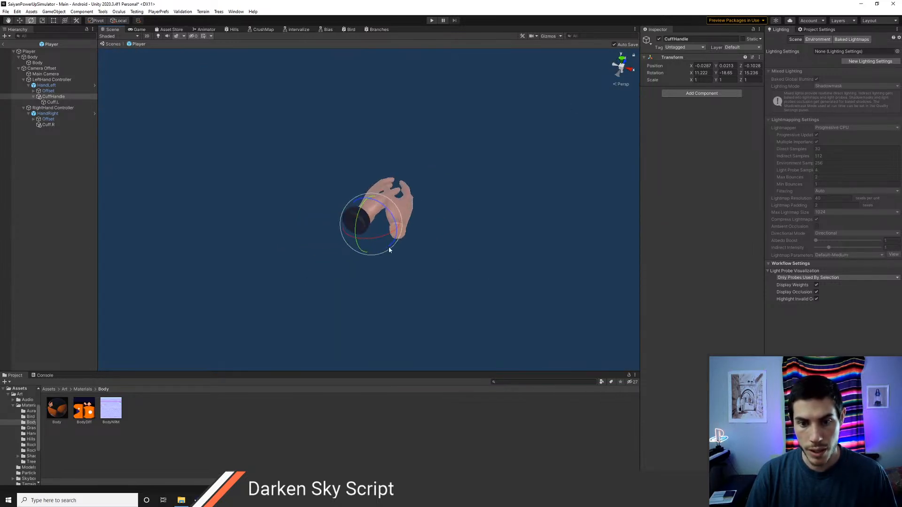
# Step: Nudge CuffHandle closer around the left wrist, to a position of about -0.028, 0.017, -0.103
pyautogui.press('w')
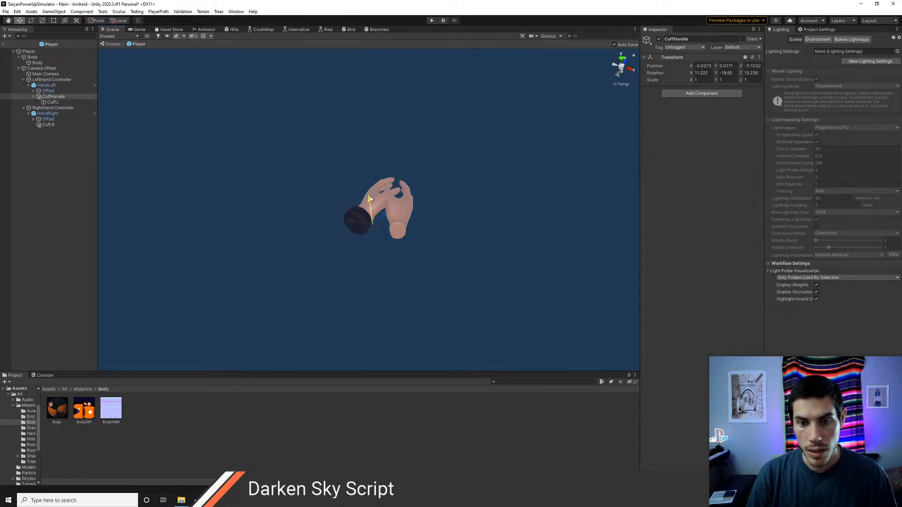
pyautogui.keyDown('alt'); pyautogui.moveTo(376, 202); pyautogui.dragTo(322, 298); pyautogui.keyUp('alt')
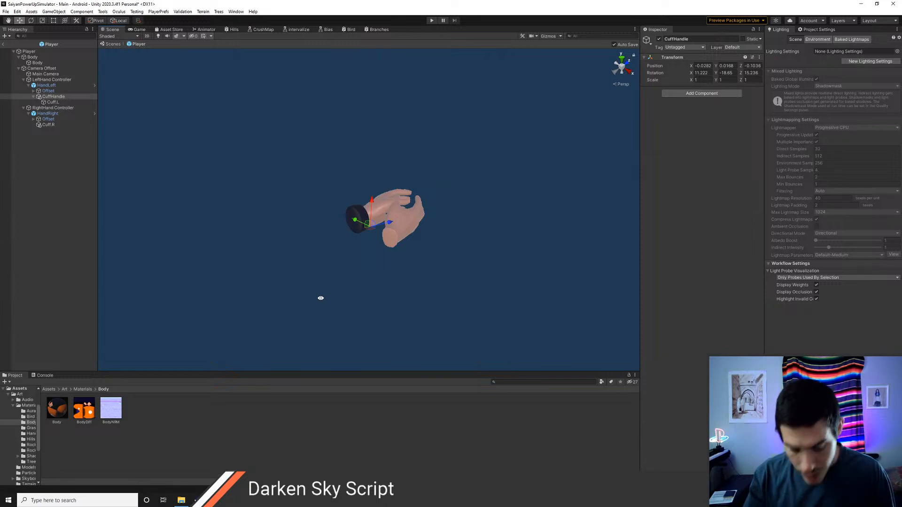
pyautogui.keyDown('alt'); pyautogui.moveTo(455, 231); pyautogui.dragTo(462, 249); pyautogui.keyUp('alt')
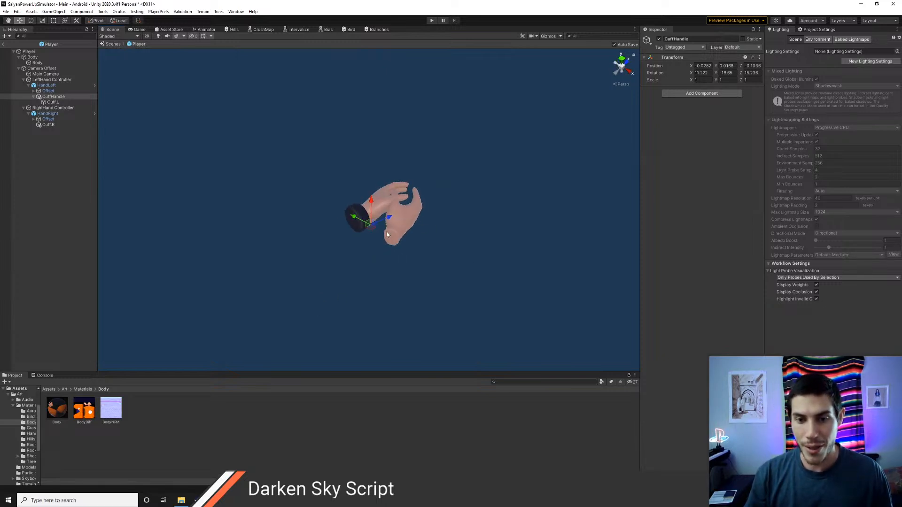
pyautogui.scroll(10, 388, 235)
pyautogui.keyDown('alt'); pyautogui.moveTo(420, 298); pyautogui.dragTo(429, 279); pyautogui.keyUp('alt')
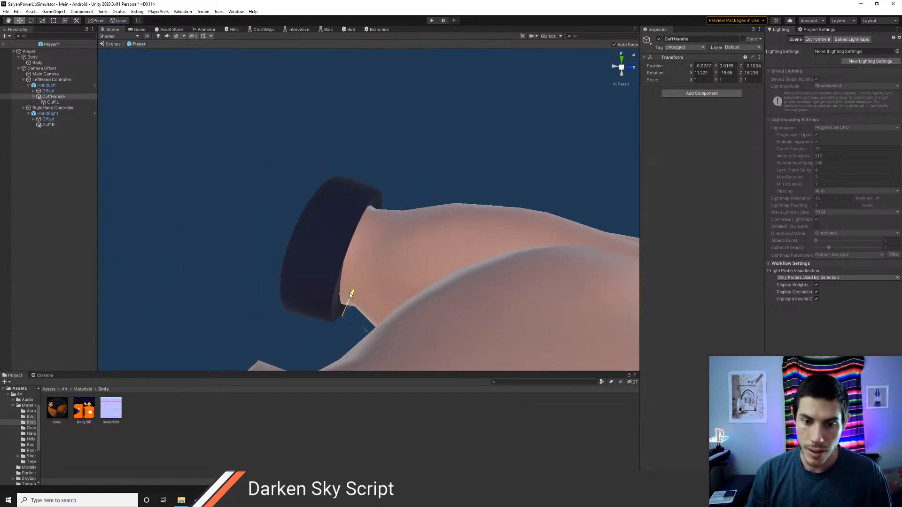
# Step: Rotate CuffHandle to about 9.56° in X and -12.67° in Y to align the cuff with the left forearm
pyautogui.press('e')
pyautogui.moveTo(352, 294); pyautogui.dragTo(466, 244)
pyautogui.press('w')
pyautogui.scroll(-10, 466, 244)
pyautogui.keyDown('alt'); pyautogui.moveTo(447, 276); pyautogui.dragTo(351, 277); pyautogui.keyUp('alt')
pyautogui.scroll(10, 370, 250)
pyautogui.keyDown('alt'); pyautogui.moveTo(422, 264); pyautogui.dragTo(505, 262); pyautogui.keyUp('alt')
pyautogui.scroll(-5, 443, 266)
pyautogui.keyDown('alt'); pyautogui.moveTo(404, 216); pyautogui.dragTo(235, 248); pyautogui.keyUp('alt')
pyautogui.scroll(5, 360, 229)
# Step: Scale CuffHandle down uniformly to about 0.79 so the cuff fits the left wrist more tightly
pyautogui.press('e')
pyautogui.press('r')
pyautogui.moveTo(337, 276); pyautogui.dragTo(611, 229)
pyautogui.press('w')
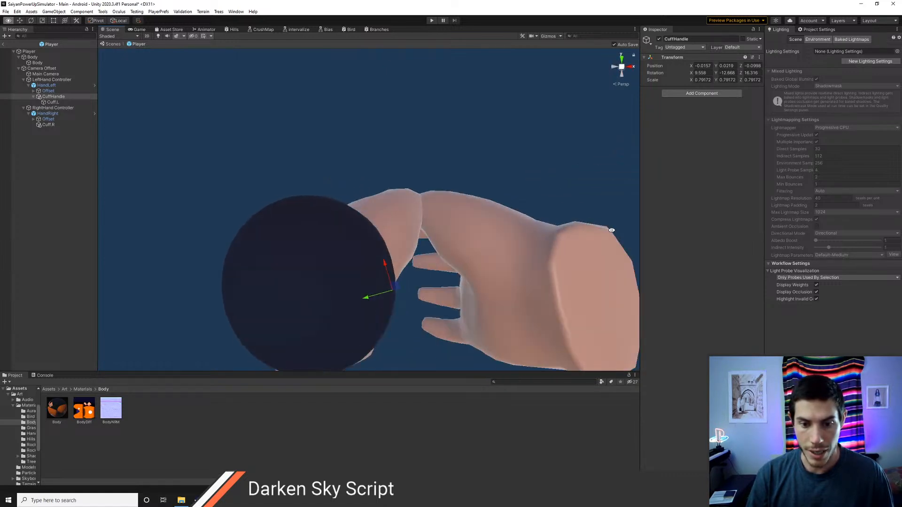
pyautogui.scroll(-6, 446, 262)
pyautogui.keyDown('alt'); pyautogui.moveTo(380, 251); pyautogui.dragTo(459, 264); pyautogui.keyUp('alt')
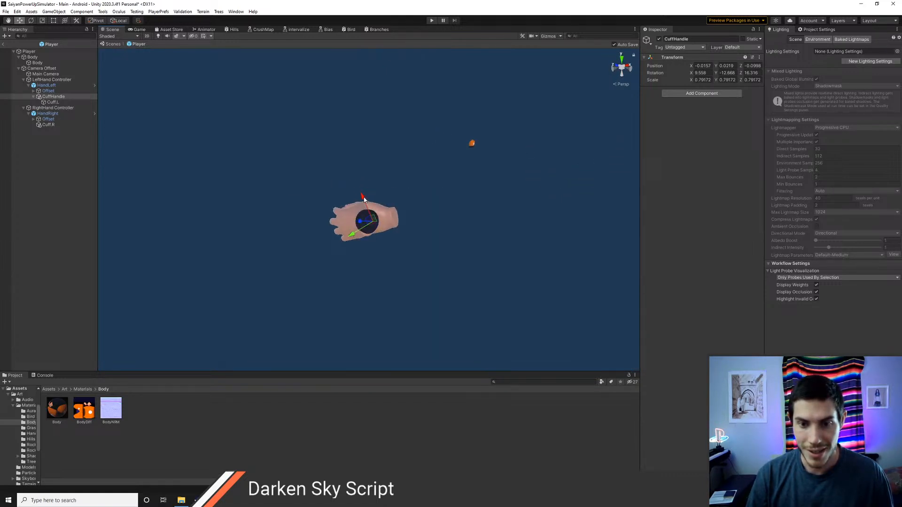
# Step: Move CuffHandle to a position of about -0.023, 0.022, -0.102 over the end of the left wrist
pyautogui.moveTo(362, 198); pyautogui.dragTo(385, 297)
pyautogui.keyDown('alt'); pyautogui.moveTo(435, 233); pyautogui.dragTo(375, 234); pyautogui.keyUp('alt')
pyautogui.scroll(-10, 419, 250)
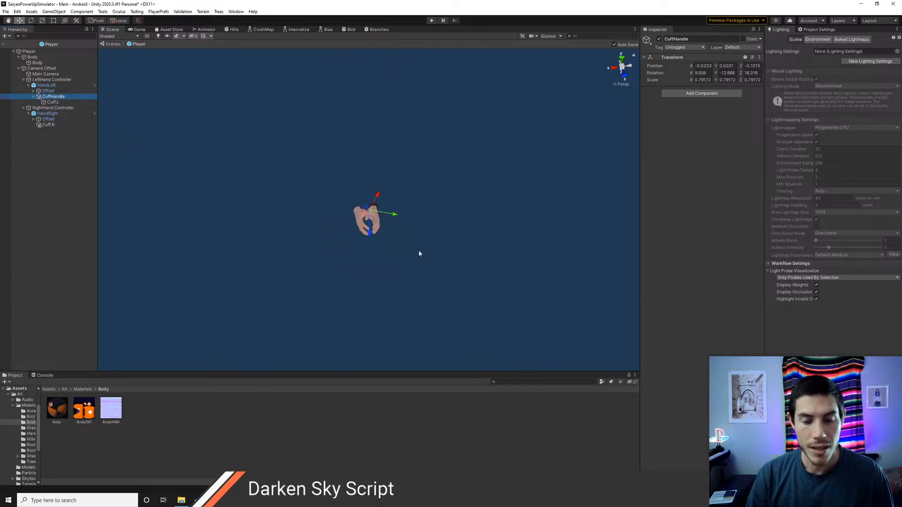
pyautogui.press('f')
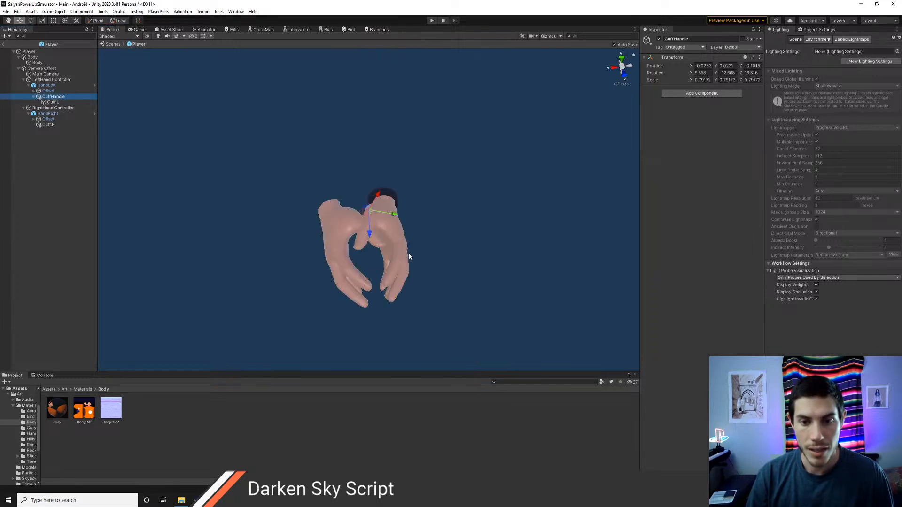
# Step: Enlarge CuffHandle uniformly to about 0.815 and shift it to an X position of about -0.025
pyautogui.doubleClick(52, 97)
pyautogui.keyDown('alt'); pyautogui.moveTo(390, 277); pyautogui.dragTo(566, 223); pyautogui.keyUp('alt')
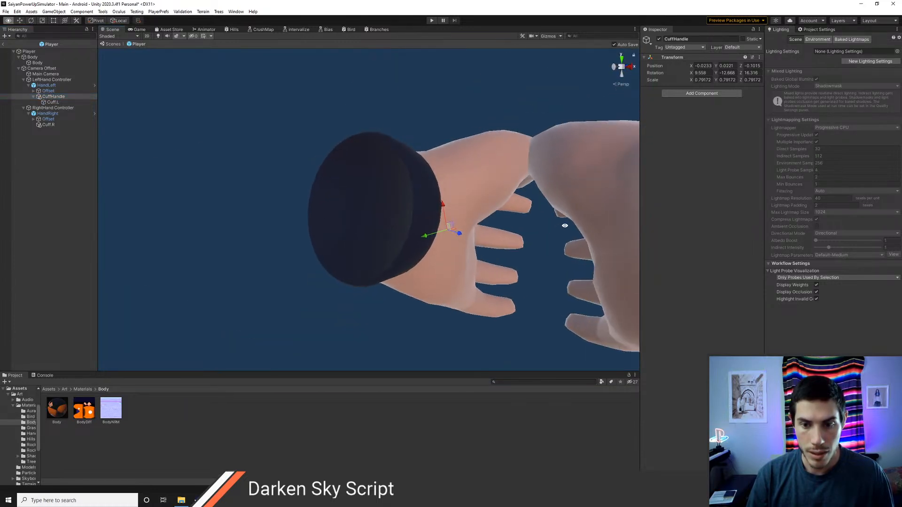
pyautogui.keyDown('alt'); pyautogui.moveTo(444, 205); pyautogui.dragTo(467, 324); pyautogui.keyUp('alt')
pyautogui.press('e')
pyautogui.press('r')
pyautogui.moveTo(390, 214); pyautogui.dragTo(244, 322)
pyautogui.press('w')
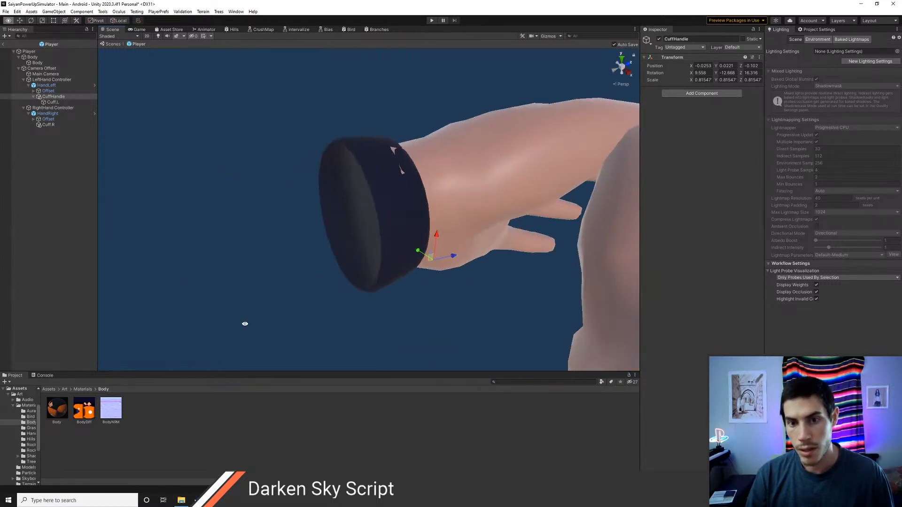
# Step: Adjust CuffHandle's position on the left wrist to about -0.025, 0.022, -0.102 and enlarge it uniformly to about 0.832
pyautogui.moveTo(437, 237); pyautogui.dragTo(420, 253)
pyautogui.keyDown('alt'); pyautogui.moveTo(396, 281); pyautogui.dragTo(436, 338); pyautogui.keyUp('alt')
pyautogui.moveTo(404, 182); pyautogui.dragTo(336, 207)
pyautogui.press('r')
pyautogui.press('w')
pyautogui.keyDown('alt'); pyautogui.moveTo(441, 230); pyautogui.dragTo(373, 241); pyautogui.keyUp('alt')
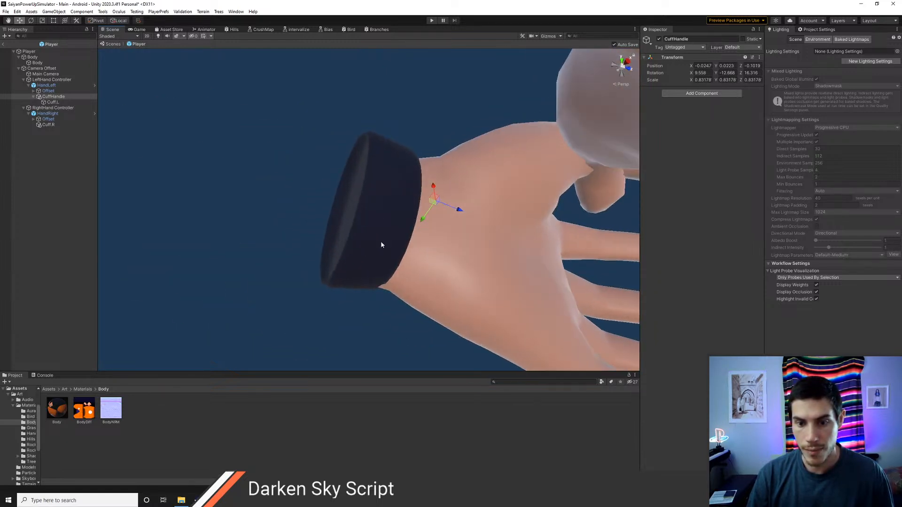
# Step: Fine-tune CuffHandle's position on the left wrist to about -0.0255, 0.0214, -0.1023
pyautogui.moveTo(433, 187); pyautogui.dragTo(471, 320)
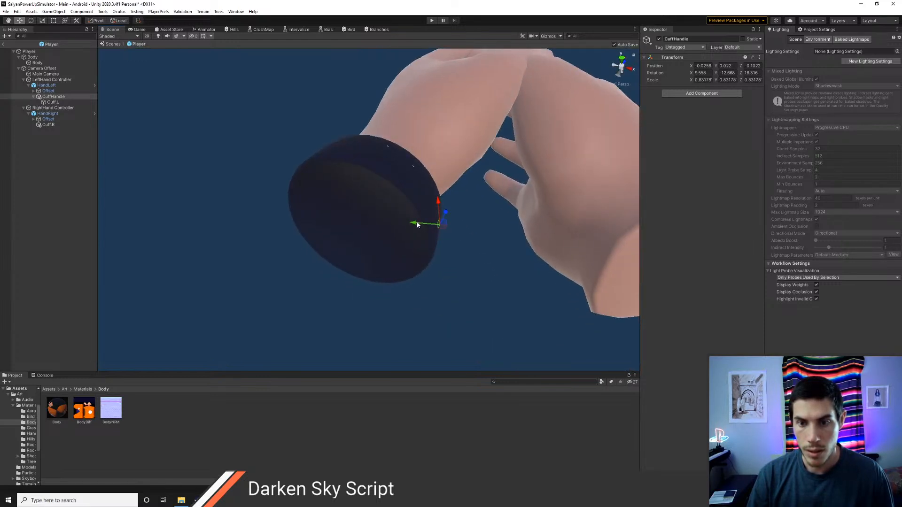
pyautogui.keyDown('alt'); pyautogui.moveTo(450, 233); pyautogui.dragTo(437, 247); pyautogui.keyUp('alt')
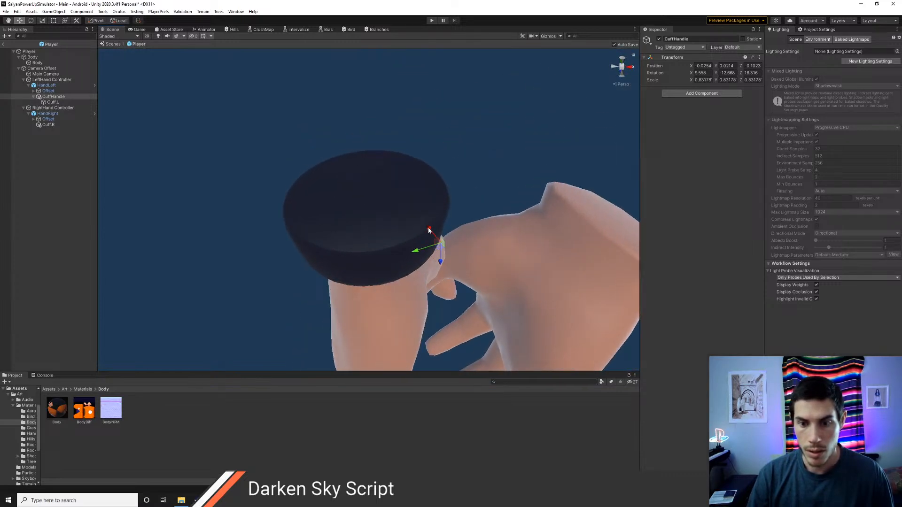
pyautogui.keyDown('alt'); pyautogui.moveTo(369, 195); pyautogui.dragTo(268, 239); pyautogui.keyUp('alt')
pyautogui.scroll(-10, 413, 218)
pyautogui.keyDown('alt'); pyautogui.moveTo(413, 218); pyautogui.dragTo(383, 246); pyautogui.keyUp('alt')
pyautogui.scroll(2, 382, 246)
# Step: Switch to Chrome, search Google for "goku" and examine the wristbands on a full-body reference image
pyautogui.hotkey('alt', 'Tab')
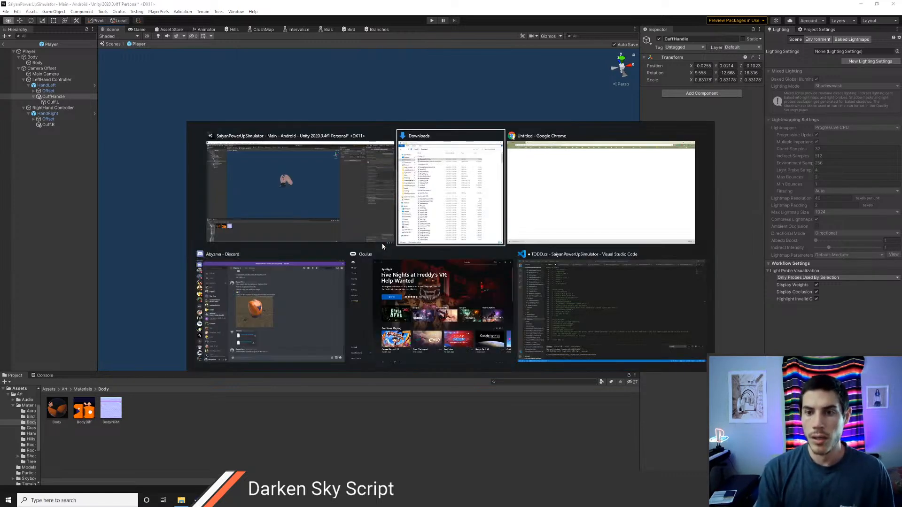
pyautogui.hotkey('ctrl', 'l')
pyautogui.write('goku')
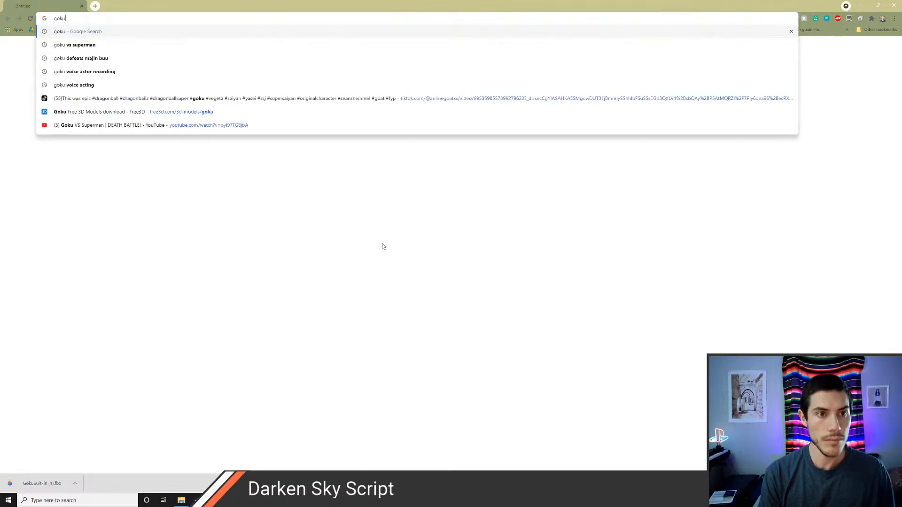
pyautogui.press('Return')
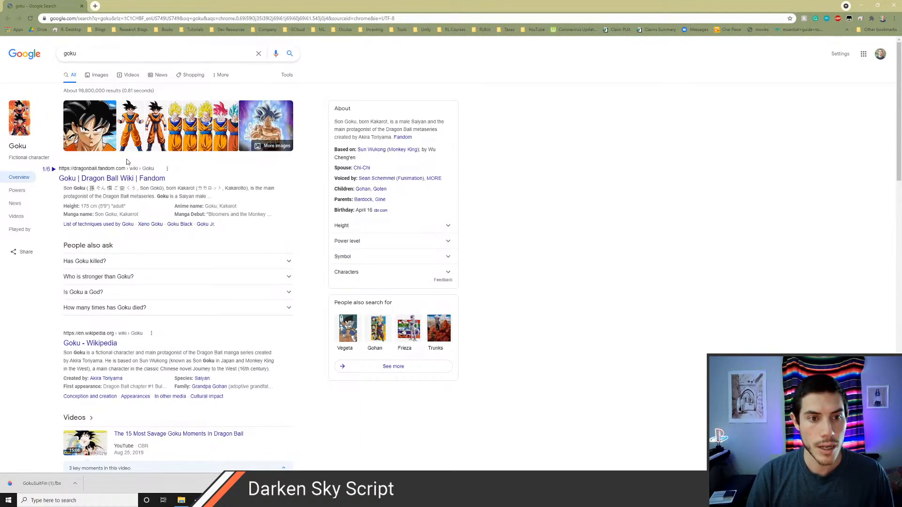
pyautogui.click(138, 139)
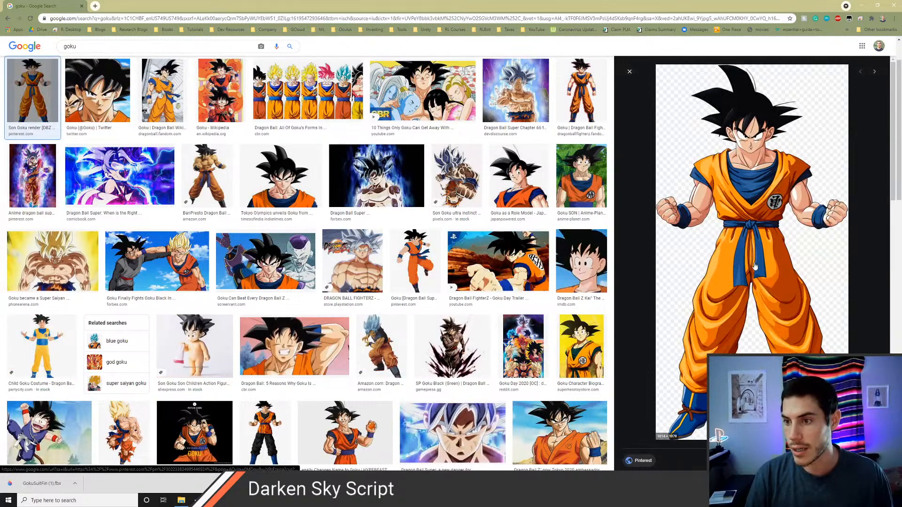
pyautogui.hotkey('alt', 'Tab')
# Step: Copy the left hand's CuffHandle and paste it as a child of HandRight
pyautogui.keyDown('alt'); pyautogui.moveTo(378, 257); pyautogui.dragTo(414, 231); pyautogui.keyUp('alt')
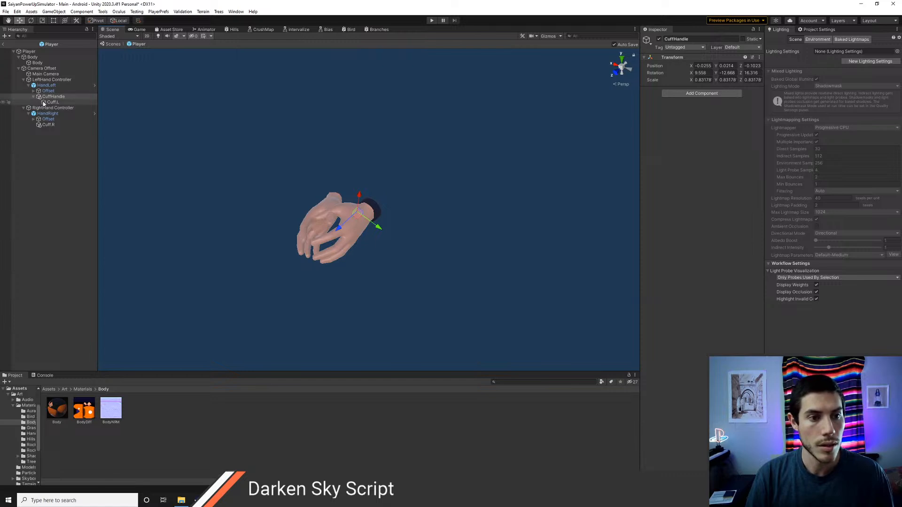
pyautogui.click(54, 91)
pyautogui.click(54, 98)
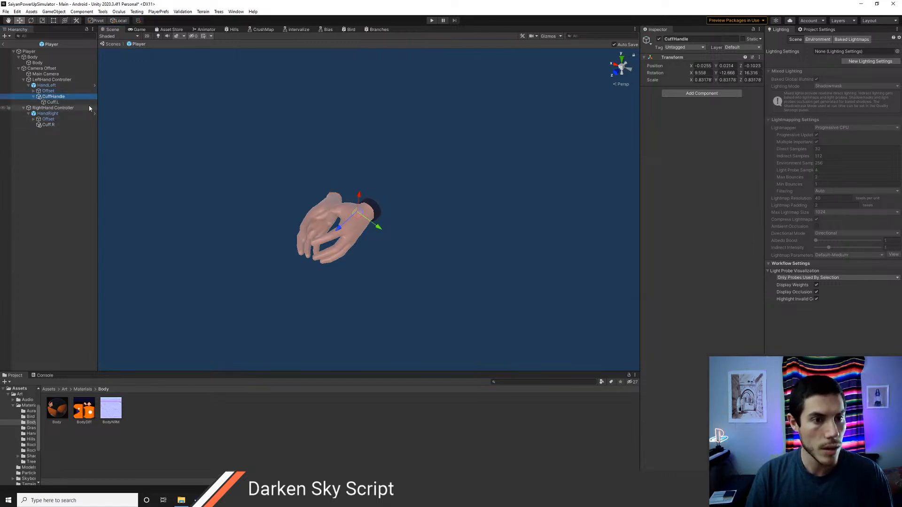
pyautogui.click(47, 114)
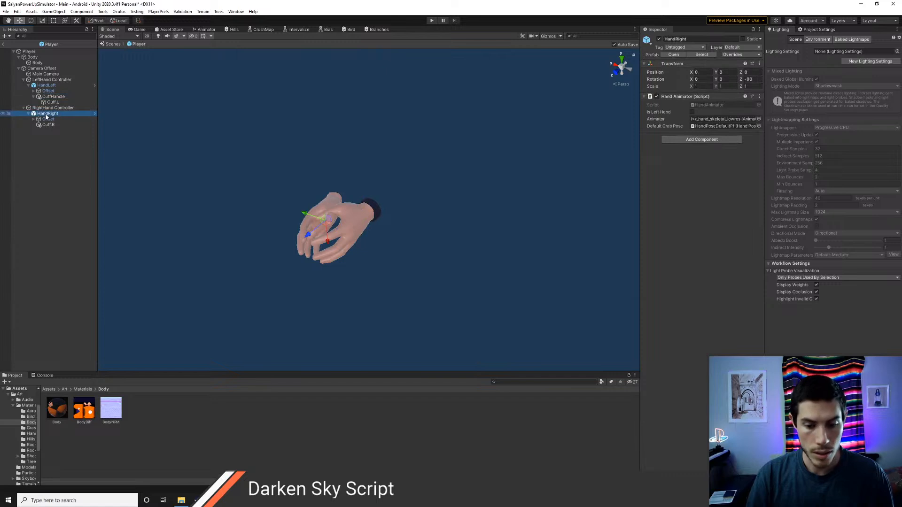
pyautogui.hotkey('ctrl', 'v')
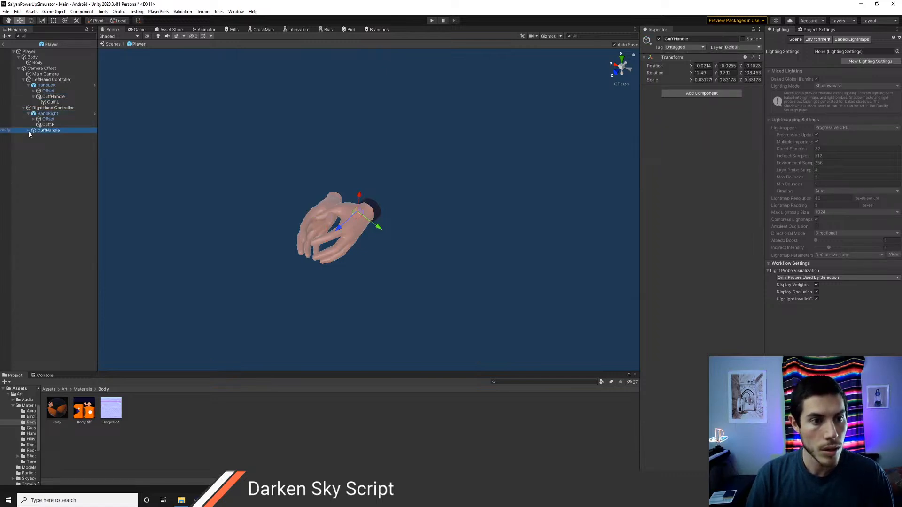
pyautogui.moveTo(42, 114); pyautogui.dragTo(42, 116)
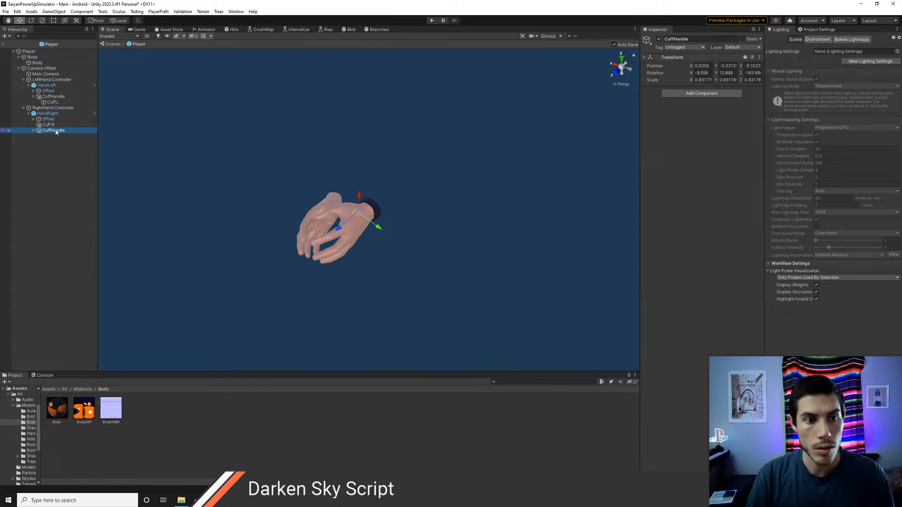
# Step: Copy the left CuffHandle's Transform component and paste its values onto the CuffHandle under HandRight
pyautogui.click(53, 96)
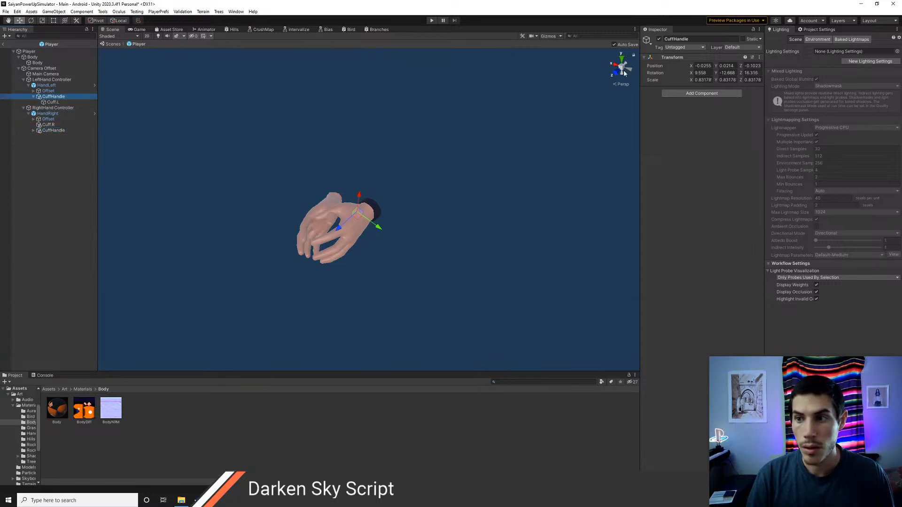
pyautogui.rightClick(673, 61)
pyautogui.click(686, 87)
pyautogui.click(49, 131)
pyautogui.rightClick(51, 131)
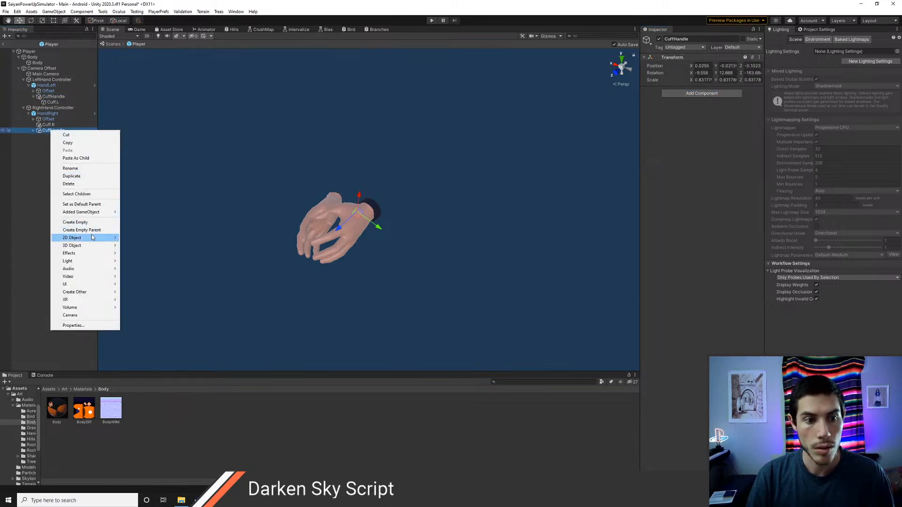
pyautogui.rightClick(674, 61)
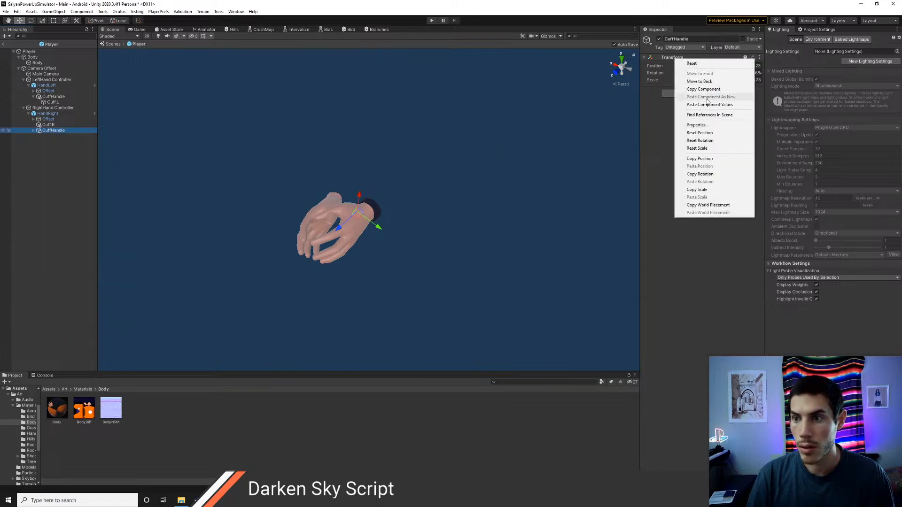
pyautogui.click(703, 104)
pyautogui.keyDown('alt'); pyautogui.moveTo(411, 242); pyautogui.dragTo(375, 240); pyautogui.keyUp('alt')
pyautogui.scroll(2, 411, 229)
pyautogui.moveTo(449, 190); pyautogui.dragTo(460, 211, button='middle')
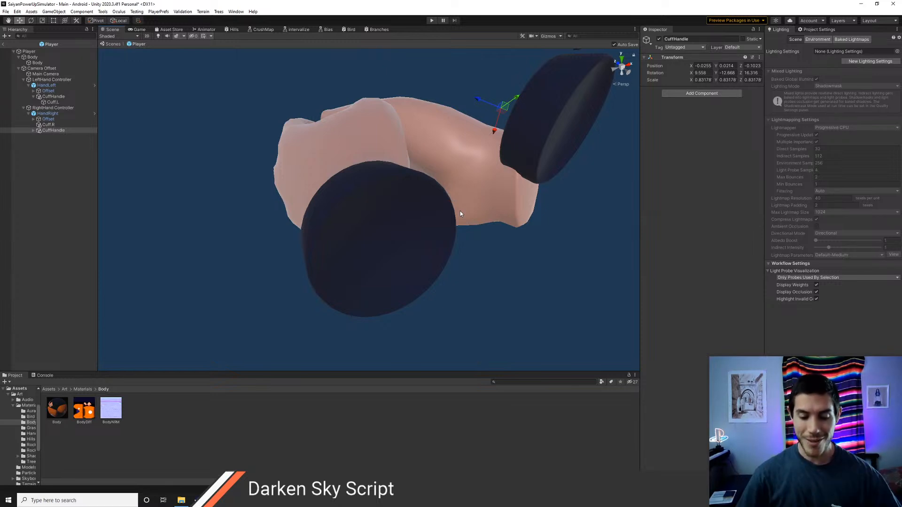
# Step: Switch to Chrome and search Google for "gpu shortage", then refine the query to "gpu shortage why"
pyautogui.hotkey('alt', 'Tab')
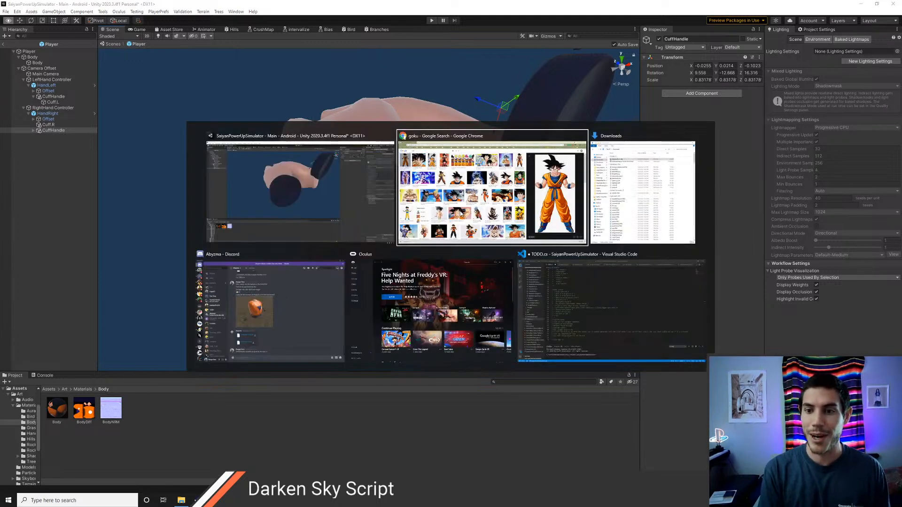
pyautogui.write('gpu shortage')
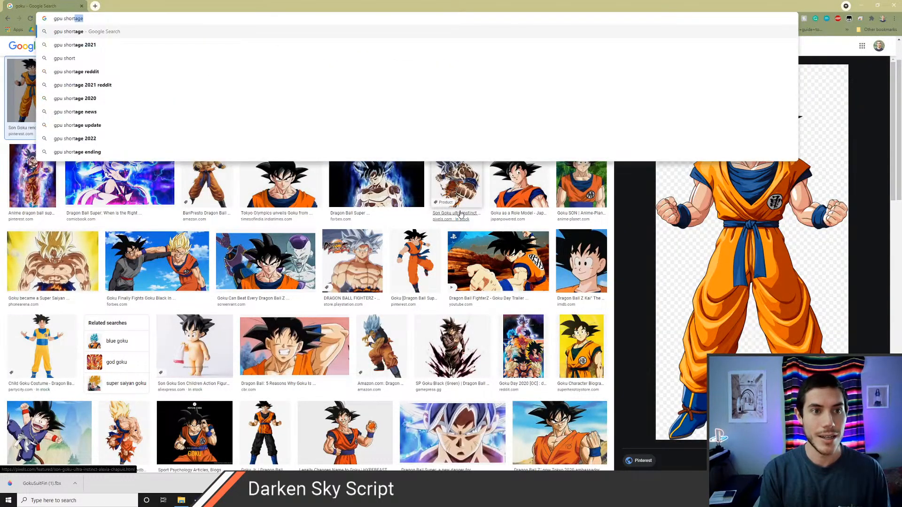
pyautogui.press('Return')
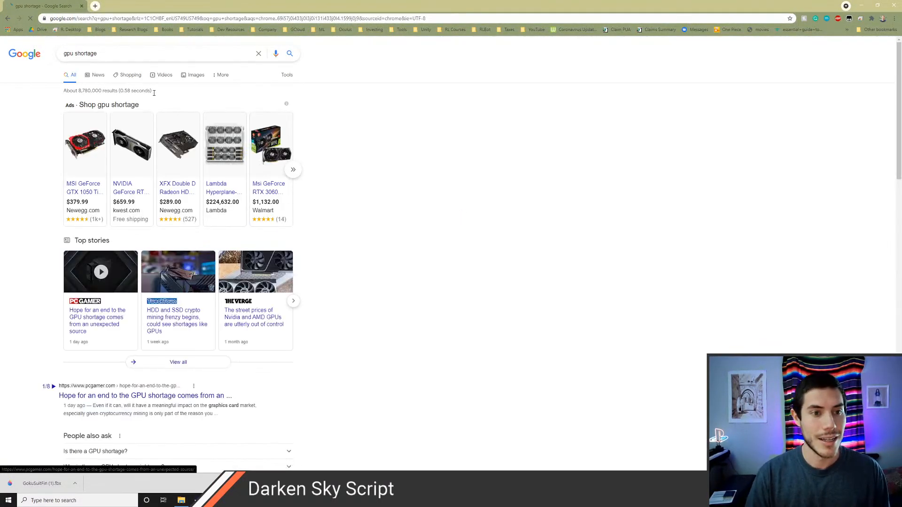
pyautogui.click(128, 54)
pyautogui.write('why')
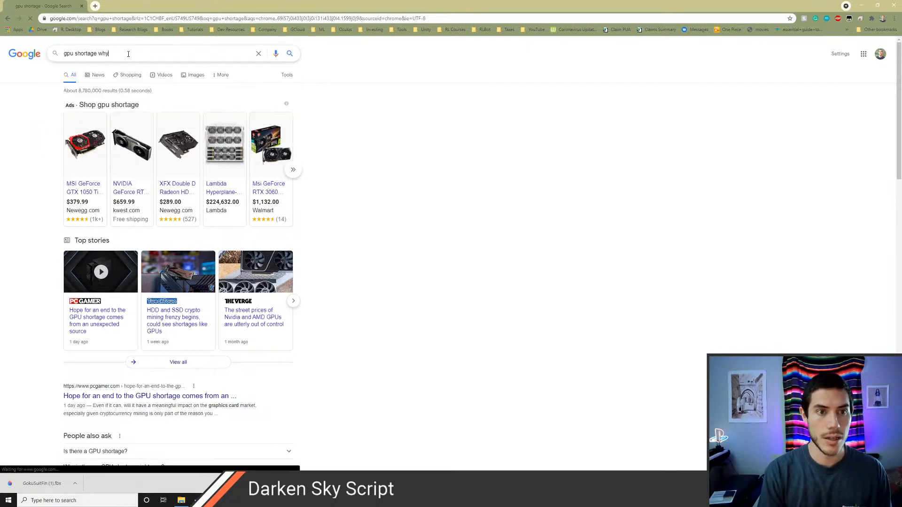
pyautogui.press('Return')
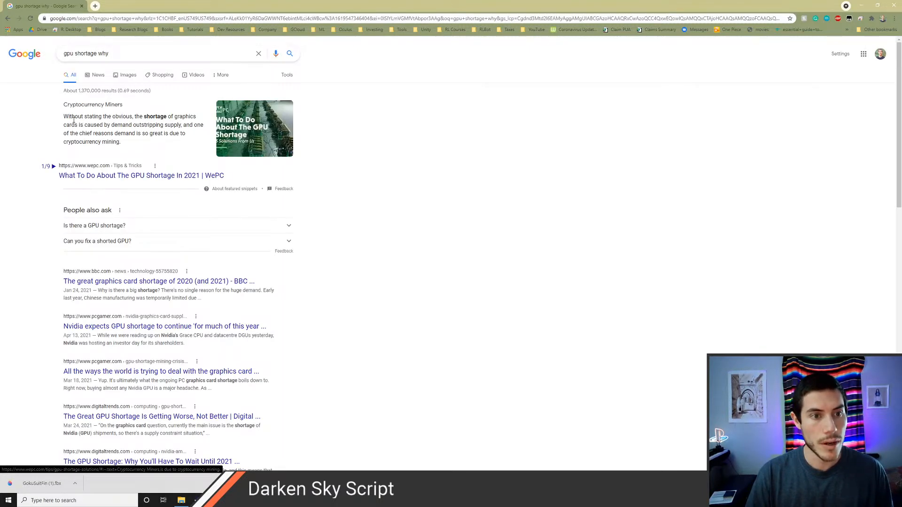
# Step: Examine the featured snippet and the result headlines for the causes of the GPU shortage
pyautogui.moveTo(143, 116); pyautogui.dragTo(190, 117)
pyautogui.moveTo(66, 125); pyautogui.dragTo(121, 142)
pyautogui.scroll(-1, 139, 156)
pyautogui.scroll(-1, 146, 162)
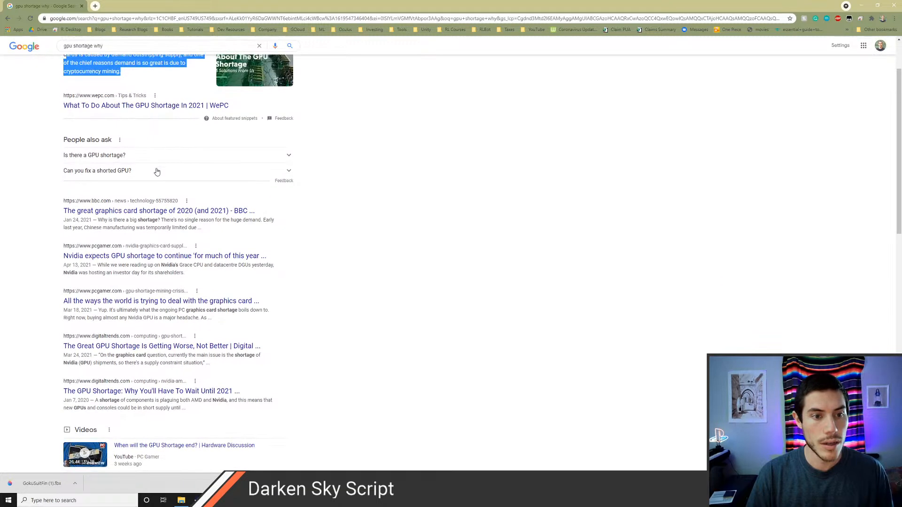
pyautogui.scroll(-1, 154, 169)
pyautogui.scroll(-1, 175, 206)
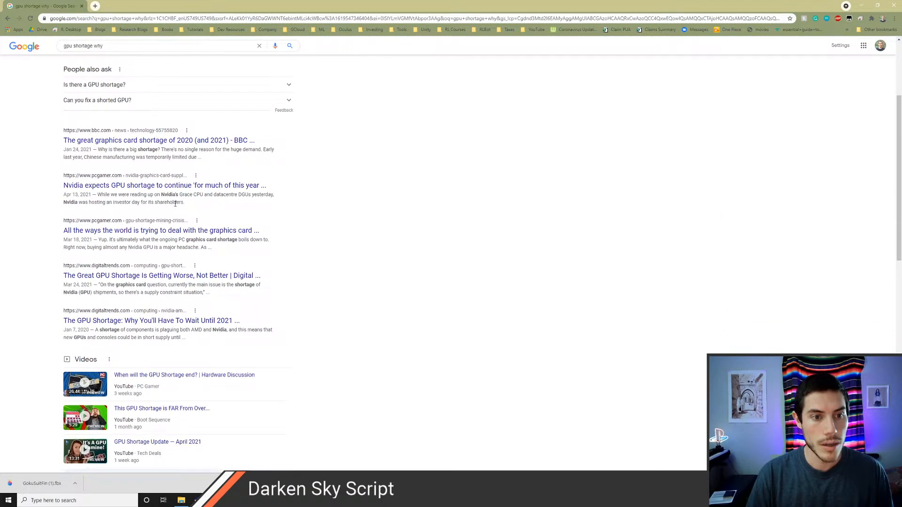
pyautogui.scroll(-2, 175, 203)
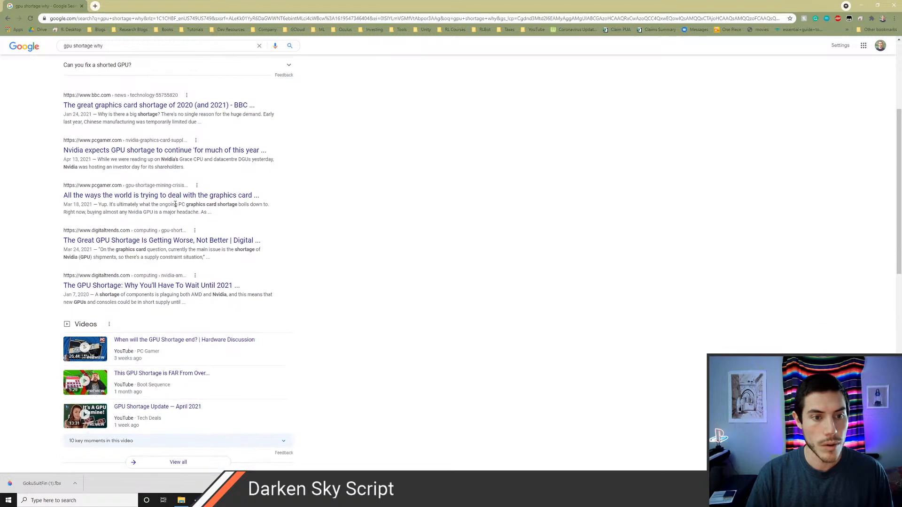
pyautogui.scroll(-1, 175, 207)
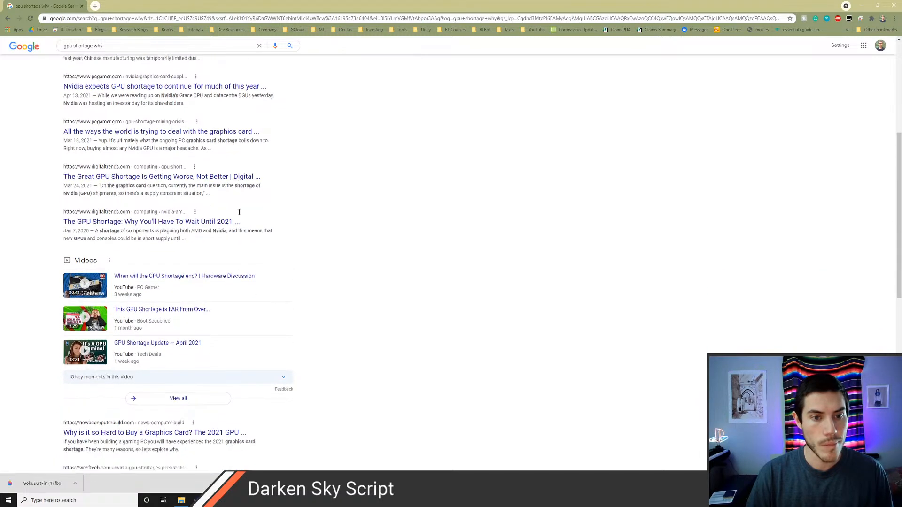
# Step: Switch back to Unity, make Cuff.R a child of the right hand's CuffHandle and delete the copied Cuff.L there
pyautogui.hotkey('alt', 'Tab')
pyautogui.keyDown('alt'); pyautogui.moveTo(444, 255); pyautogui.dragTo(465, 238); pyautogui.keyUp('alt')
pyautogui.keyDown('alt'); pyautogui.moveTo(446, 183); pyautogui.dragTo(435, 202); pyautogui.keyUp('alt')
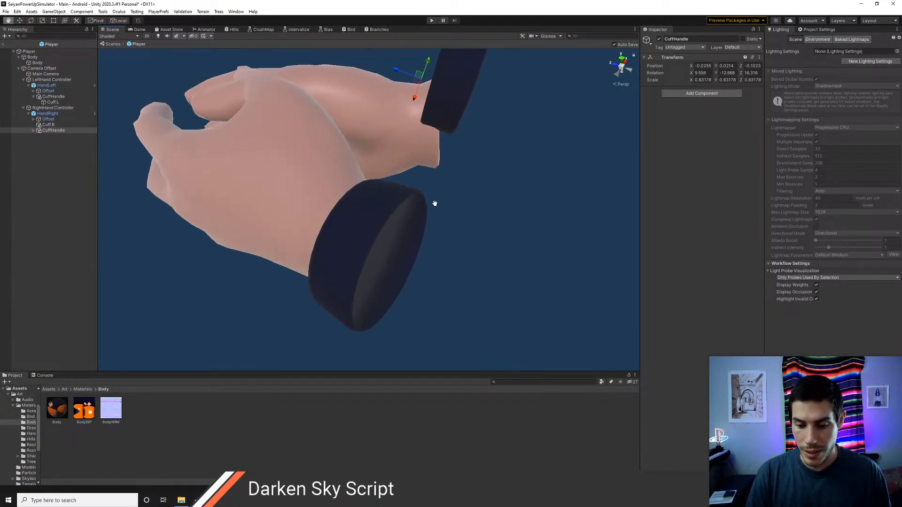
pyautogui.keyDown('alt'); pyautogui.moveTo(467, 227); pyautogui.dragTo(491, 207); pyautogui.keyUp('alt')
pyautogui.scroll(-5, 408, 209)
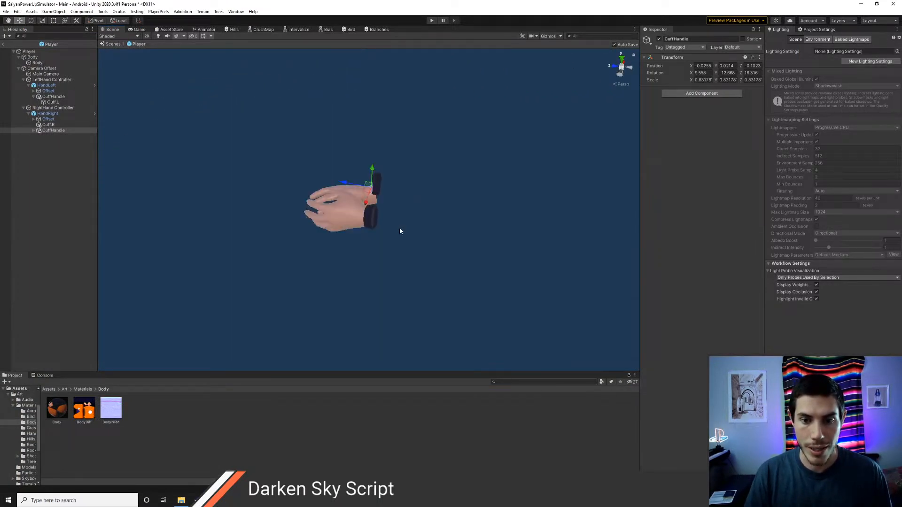
pyautogui.scroll(6, 399, 228)
pyautogui.keyDown('alt'); pyautogui.moveTo(384, 222); pyautogui.dragTo(376, 184); pyautogui.keyUp('alt')
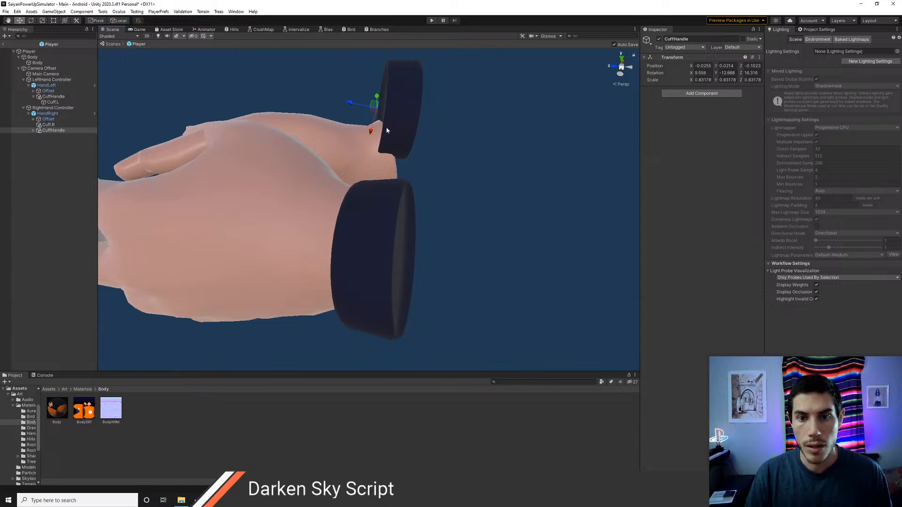
pyautogui.moveTo(48, 126); pyautogui.dragTo(48, 131)
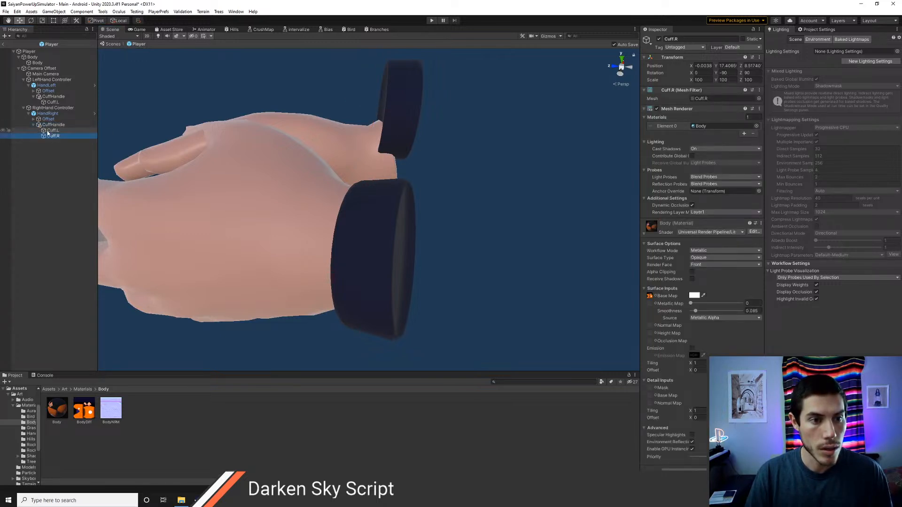
pyautogui.click(50, 130)
pyautogui.press('Delete')
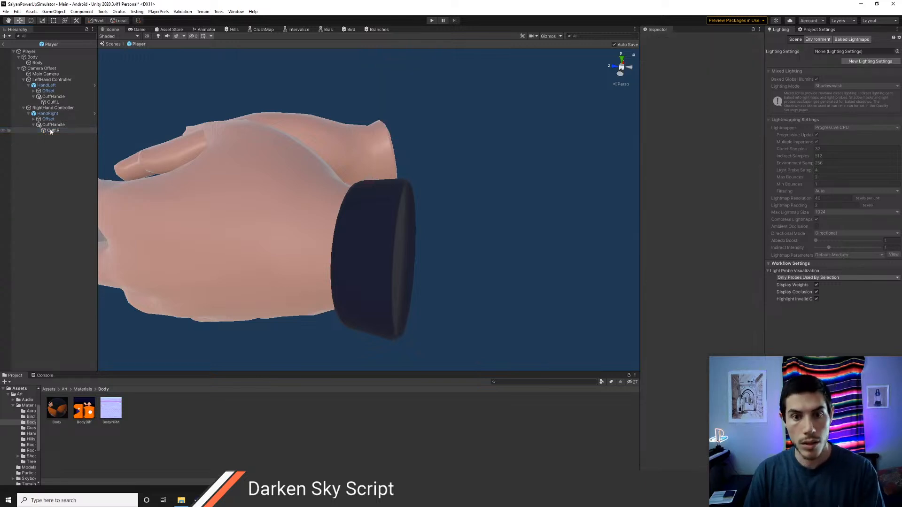
# Step: Copy the left cuff Cuff.L's Transform component and paste its values onto Cuff.R
pyautogui.click(50, 130)
pyautogui.click(48, 103)
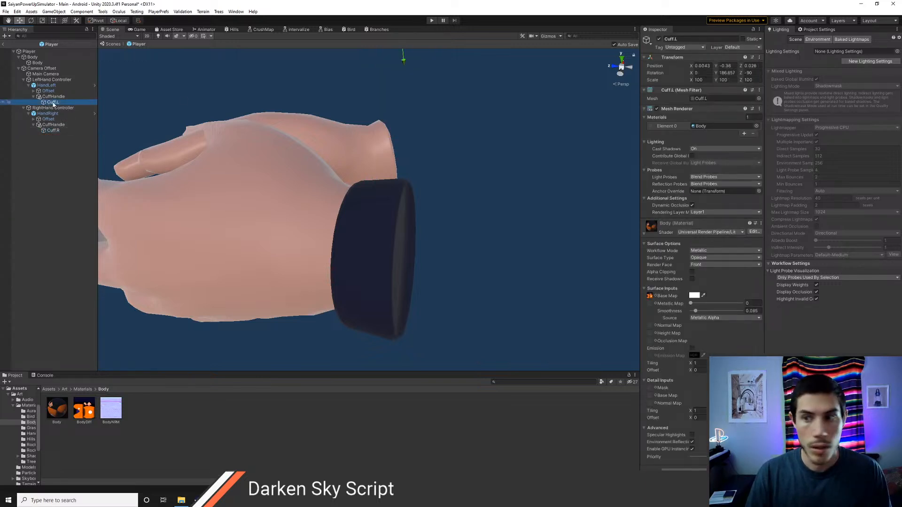
pyautogui.rightClick(676, 57)
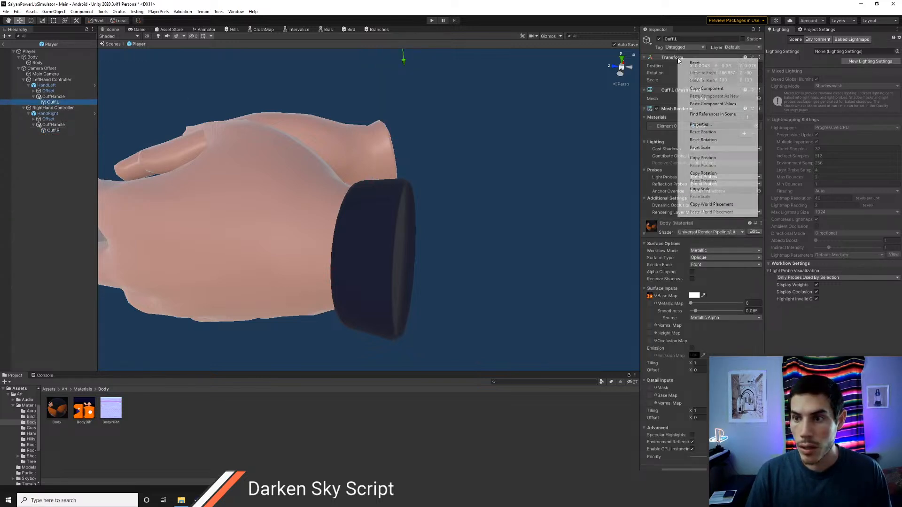
pyautogui.click(695, 90)
pyautogui.click(61, 131)
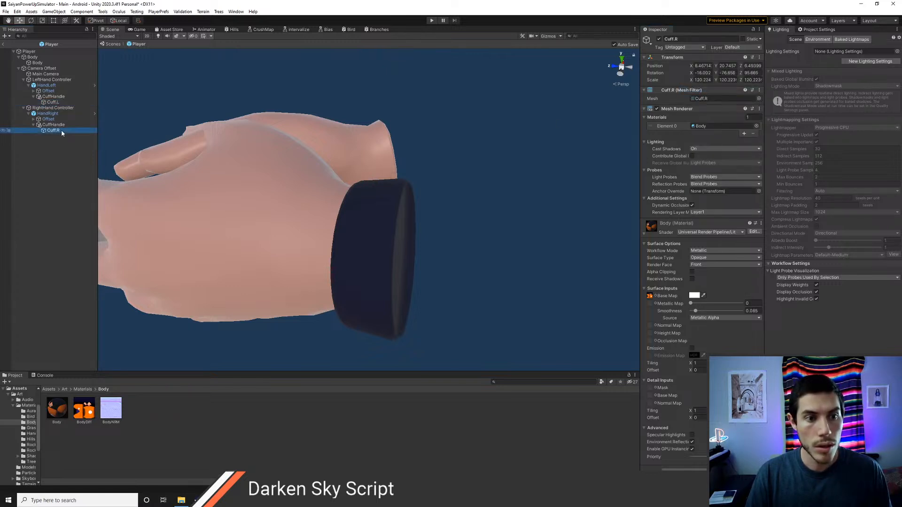
pyautogui.rightClick(680, 57)
pyautogui.click(706, 103)
# Step: Compare the left and right cuff transforms and move Cuff.R to the right wrist, at about 0.004, 0.411, 0.026
pyautogui.keyDown('alt'); pyautogui.moveTo(481, 158); pyautogui.dragTo(380, 164); pyautogui.keyUp('alt')
pyautogui.scroll(-10, 380, 164)
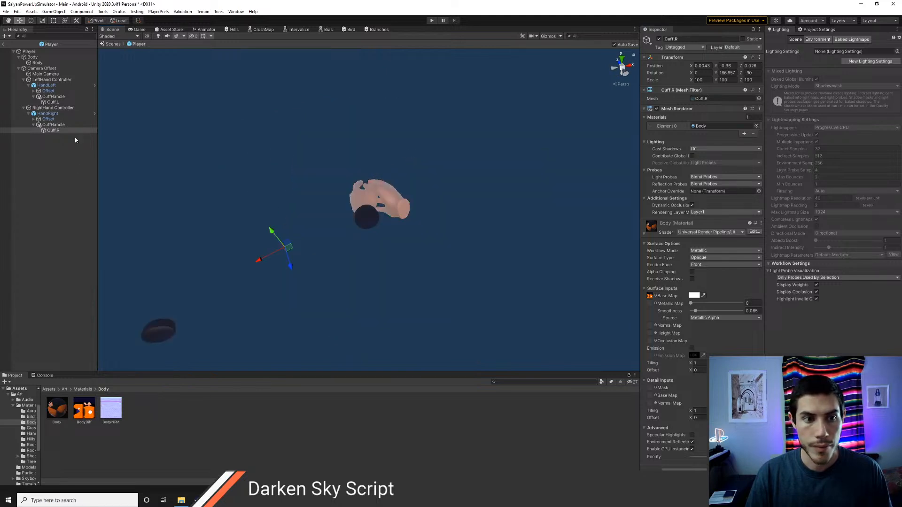
pyautogui.click(52, 125)
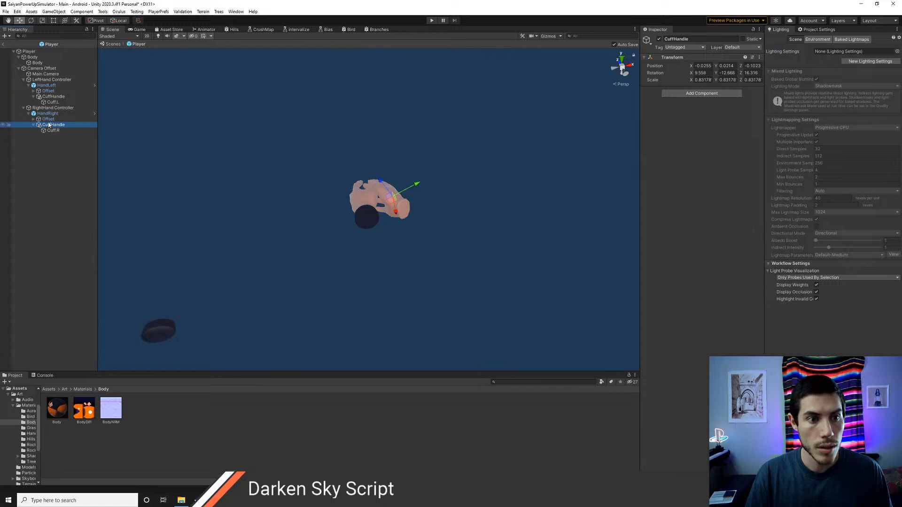
pyautogui.click(54, 97)
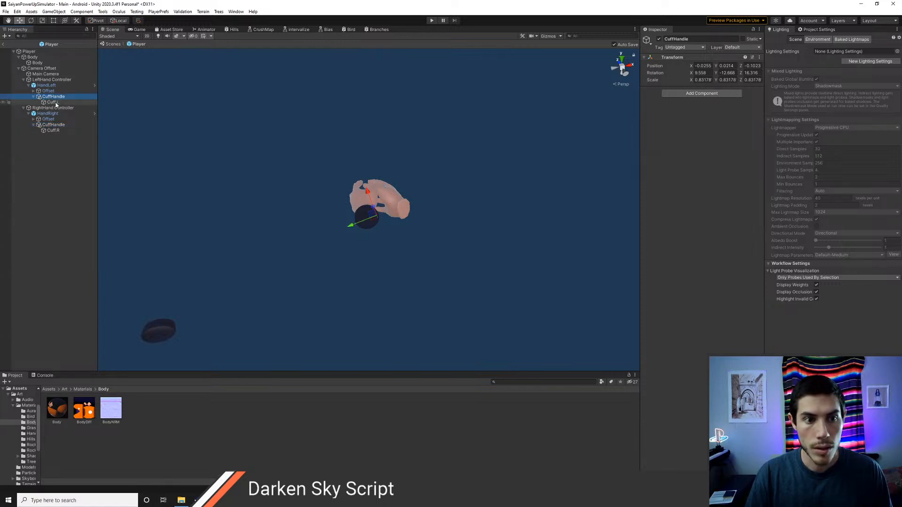
pyautogui.click(54, 103)
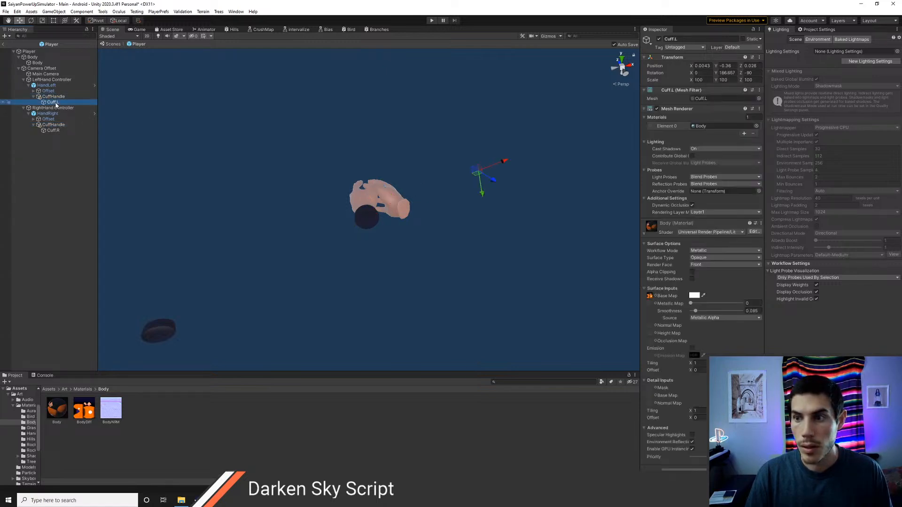
pyautogui.click(53, 131)
pyautogui.click(58, 125)
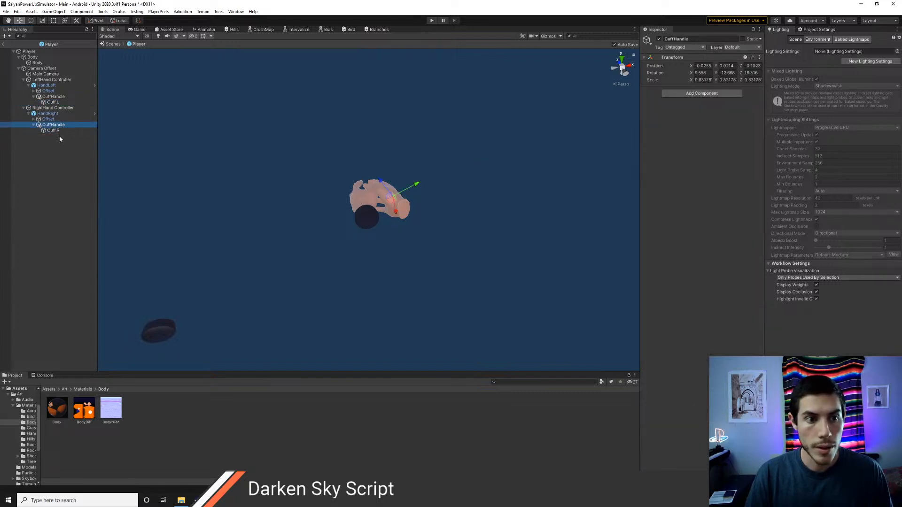
pyautogui.click(53, 131)
pyautogui.moveTo(263, 257); pyautogui.dragTo(472, 148)
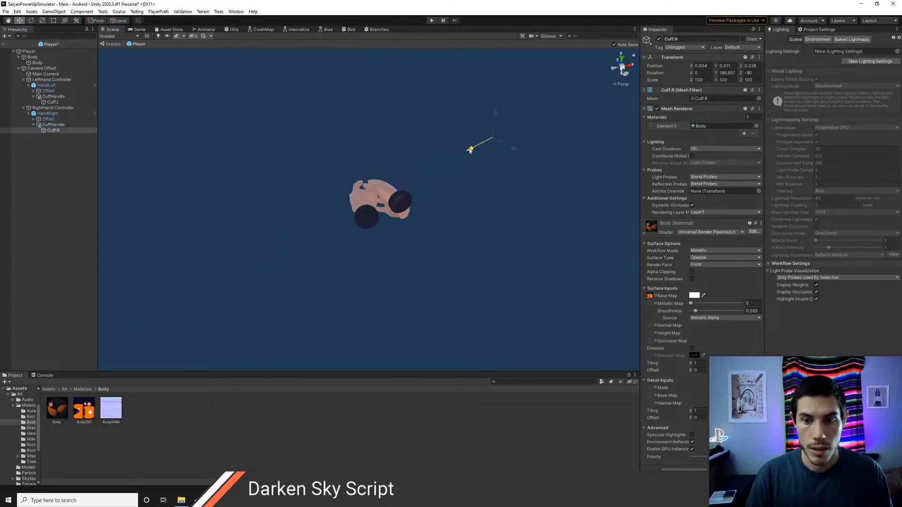
# Step: Adjust Cuff.R's position relative to its CuffHandle to about -0.003, 0.399, 0.038
pyautogui.doubleClick(61, 125)
pyautogui.keyDown('alt'); pyautogui.moveTo(288, 259); pyautogui.dragTo(499, 246); pyautogui.keyUp('alt')
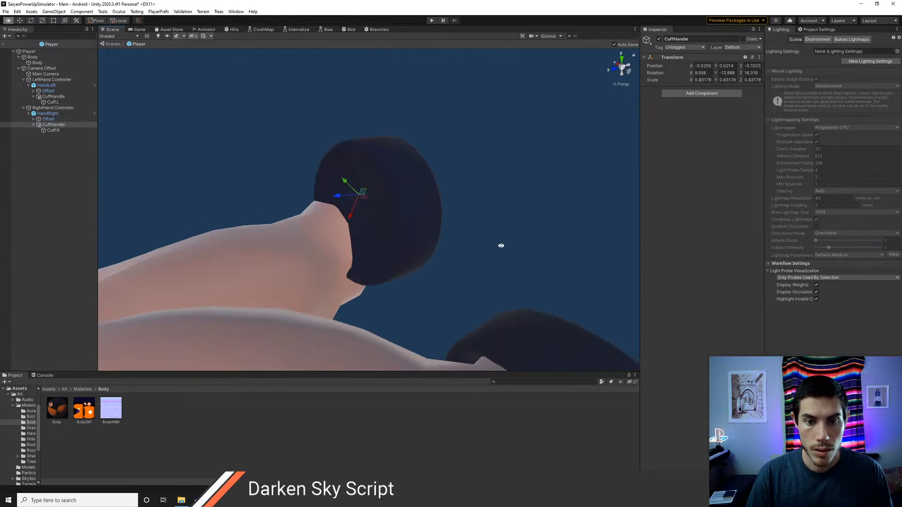
pyautogui.click(54, 131)
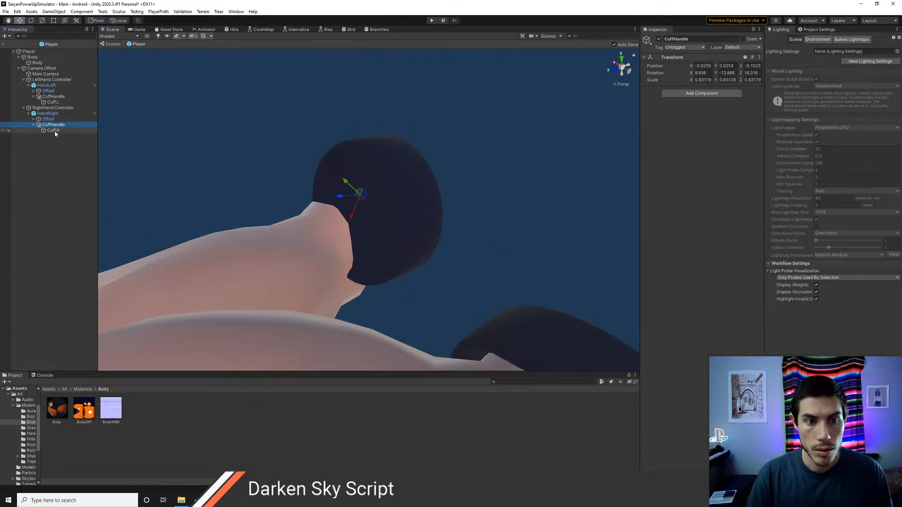
pyautogui.scroll(-5, 317, 212)
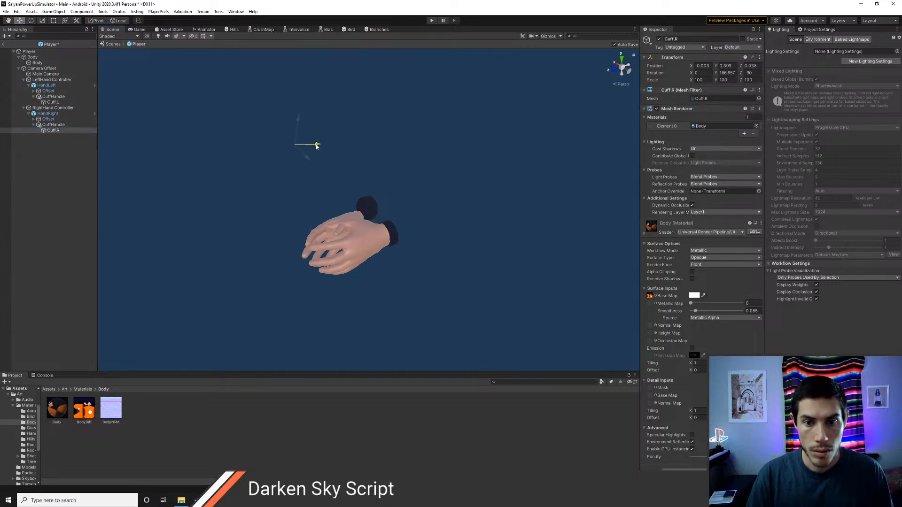
# Step: Rotate the right CuffHandle to about 18.002, 6.139, 1.475 and move it onto the wrist at about 0.011, 0.0471, -0.1042
pyautogui.click(61, 125)
pyautogui.press('f')
pyautogui.keyDown('alt'); pyautogui.moveTo(306, 233); pyautogui.dragTo(366, 219); pyautogui.keyUp('alt')
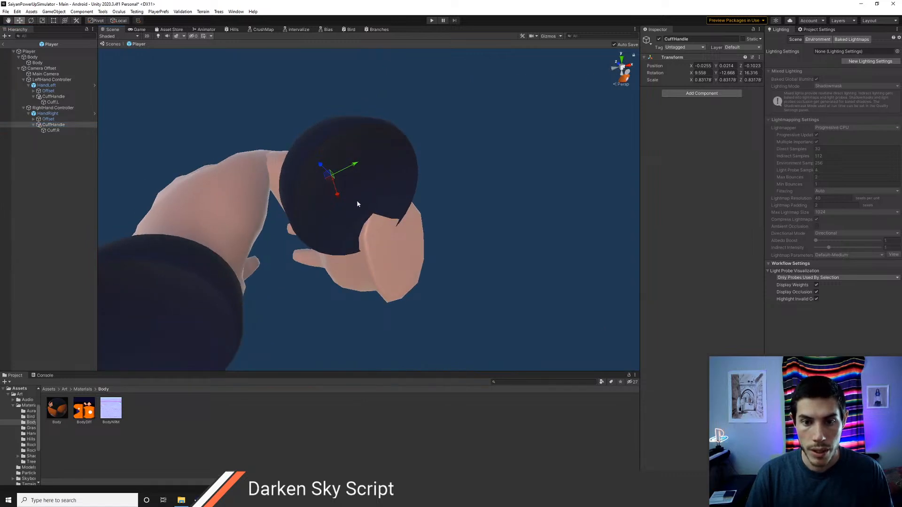
pyautogui.press('e')
pyautogui.moveTo(342, 182); pyautogui.dragTo(333, 179)
pyautogui.press('w')
pyautogui.moveTo(333, 177); pyautogui.dragTo(388, 266)
pyautogui.keyDown('alt'); pyautogui.moveTo(364, 305); pyautogui.dragTo(570, 271); pyautogui.keyUp('alt')
pyautogui.keyDown('alt'); pyautogui.moveTo(312, 270); pyautogui.dragTo(378, 265); pyautogui.keyUp('alt')
pyautogui.click(349, 295)
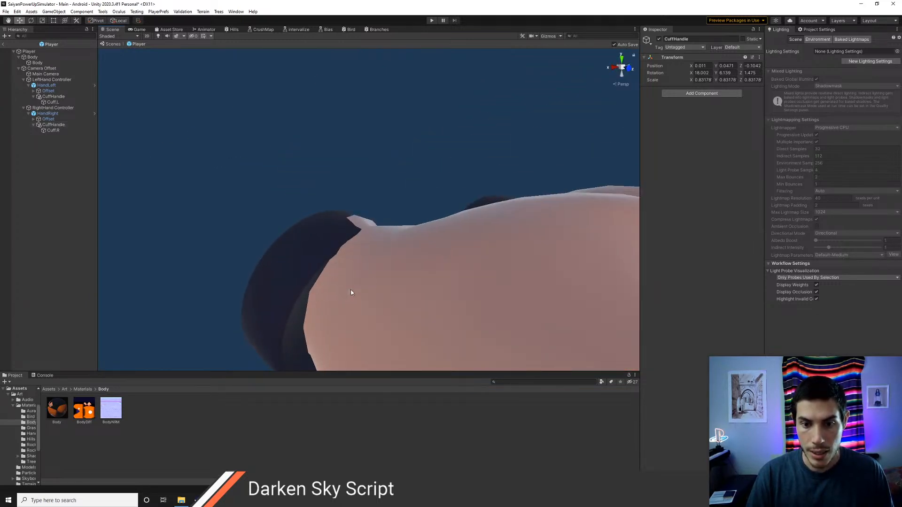
# Step: Fine-tune the right CuffHandle's position around the wrist to about 0.0085, 0.0465, -0.1063 and check both cuffs' fit
pyautogui.click(54, 125)
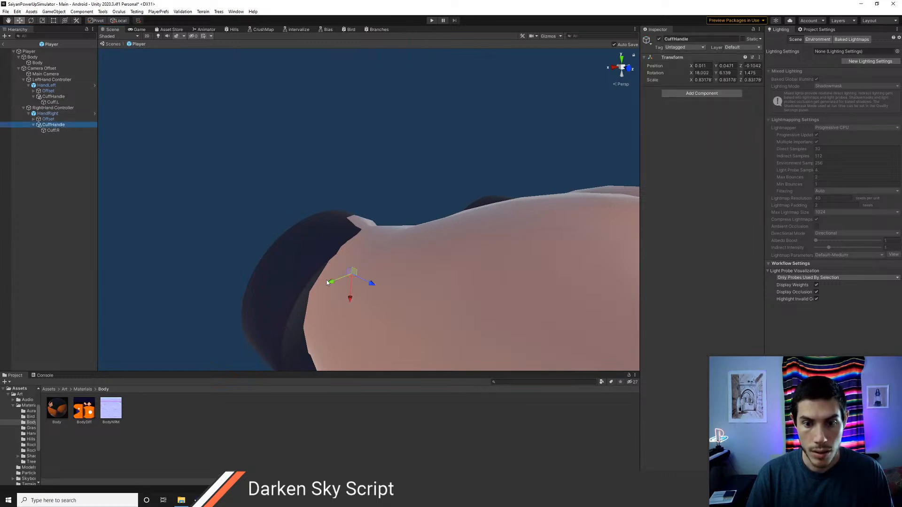
pyautogui.moveTo(350, 298); pyautogui.dragTo(352, 288)
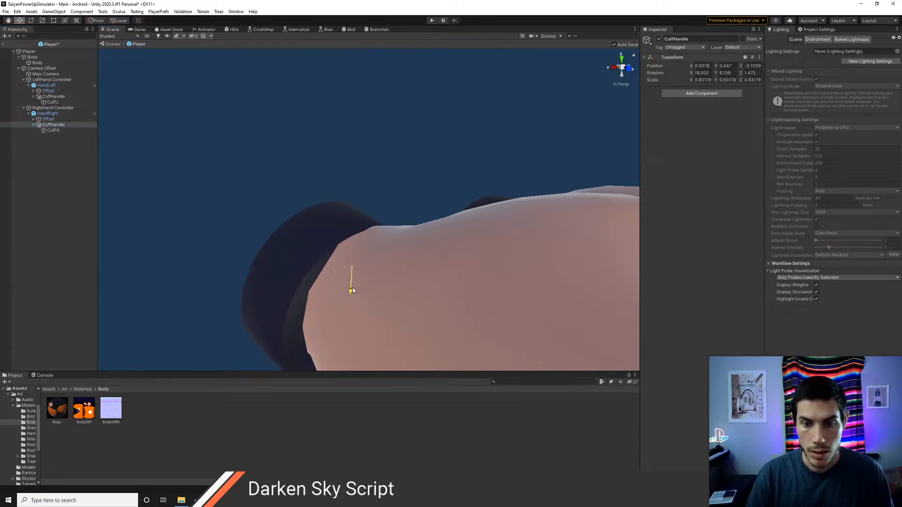
pyautogui.keyDown('alt'); pyautogui.moveTo(361, 327); pyautogui.dragTo(410, 241); pyautogui.keyUp('alt')
pyautogui.moveTo(314, 257); pyautogui.dragTo(359, 252)
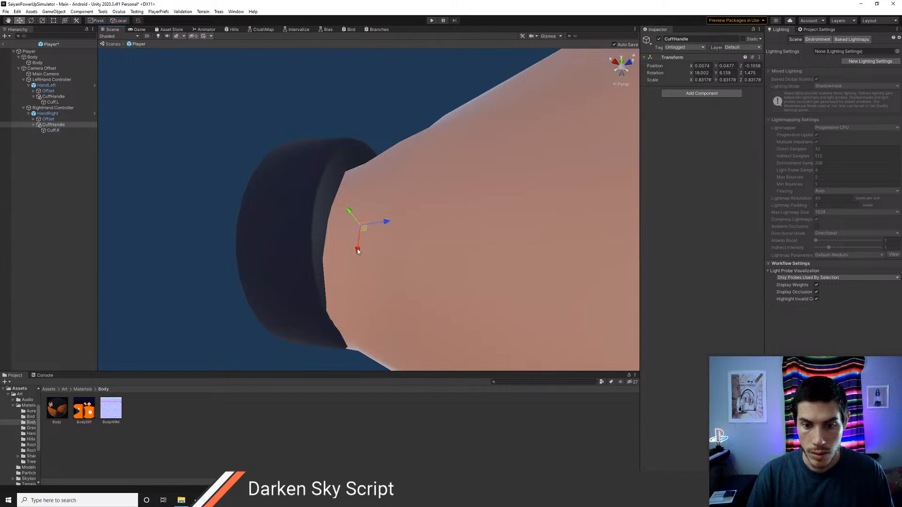
pyautogui.moveTo(352, 213); pyautogui.dragTo(231, 252)
pyautogui.scroll(-8, 343, 216)
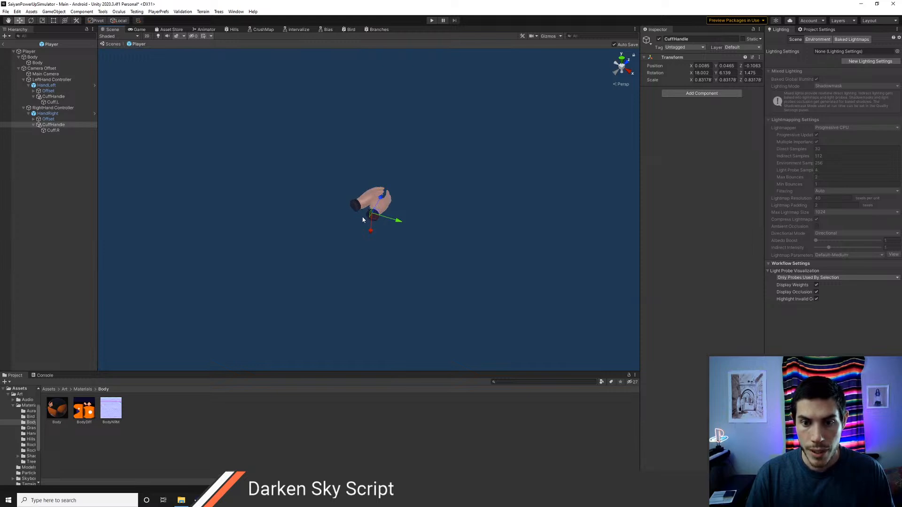
pyautogui.scroll(2, 362, 218)
pyautogui.keyDown('alt'); pyautogui.moveTo(426, 246); pyautogui.dragTo(371, 259); pyautogui.keyUp('alt')
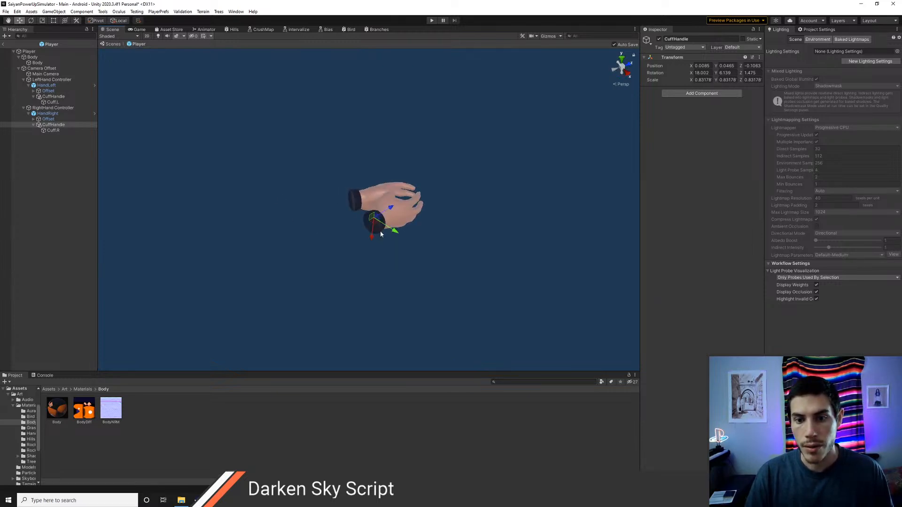
pyautogui.scroll(5, 371, 255)
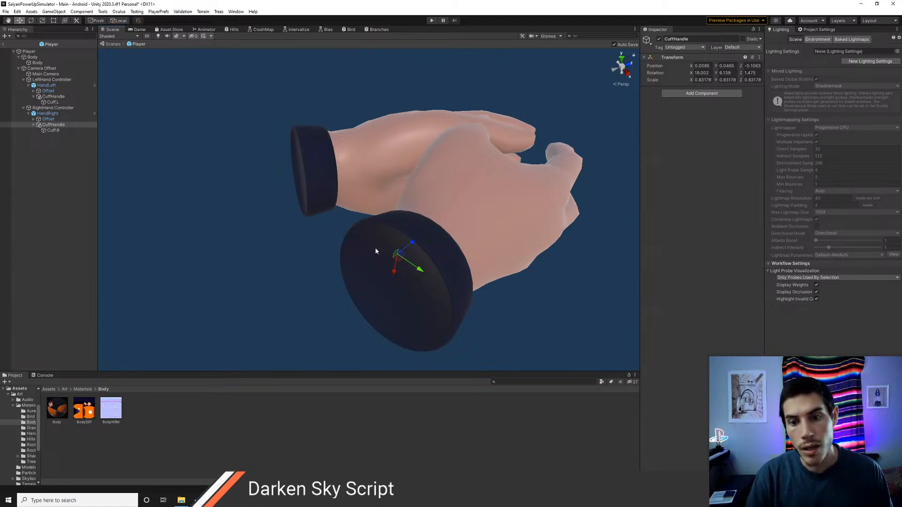
pyautogui.scroll(-5, 375, 247)
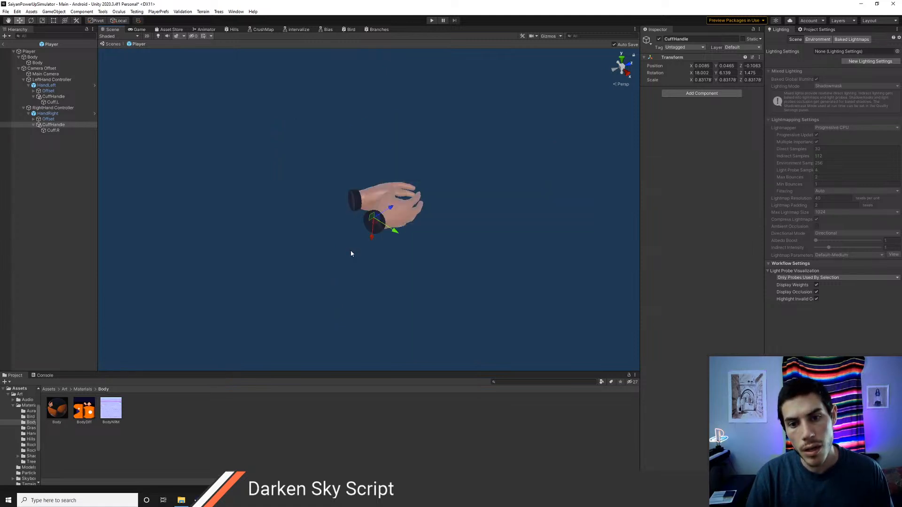
# Step: Compare the Body's location with the Player origin and set the parent Body object's position to 0, 0, 0
pyautogui.scroll(5, 351, 254)
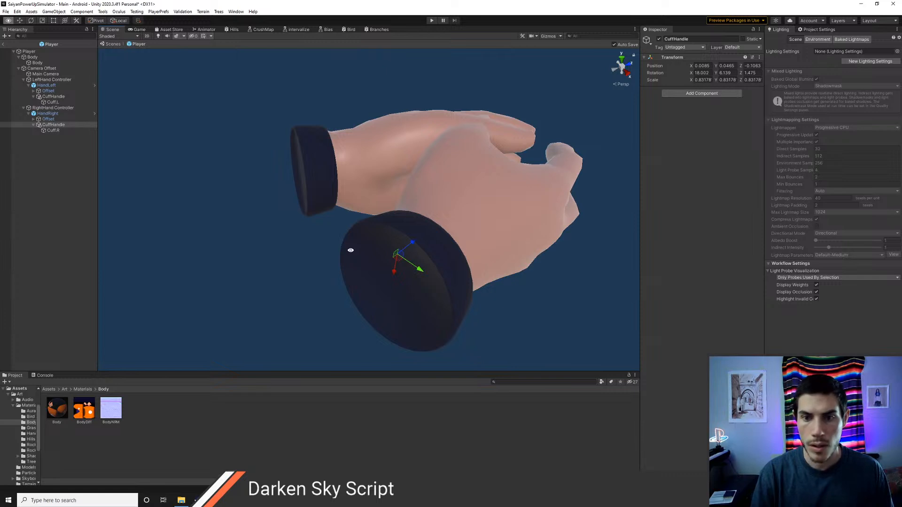
pyautogui.doubleClick(35, 56)
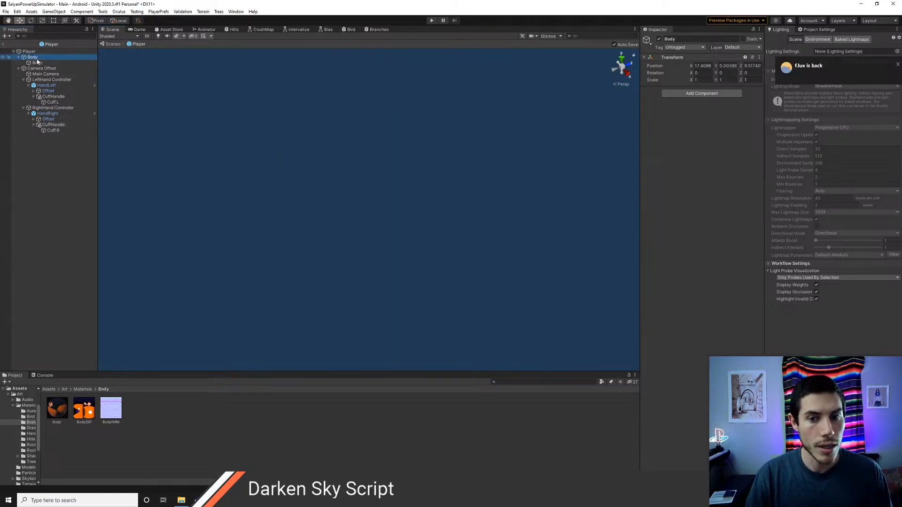
pyautogui.keyDown('alt'); pyautogui.moveTo(270, 191); pyautogui.dragTo(413, 158); pyautogui.keyUp('alt')
pyautogui.click(29, 51)
pyautogui.scroll(-15, 398, 205)
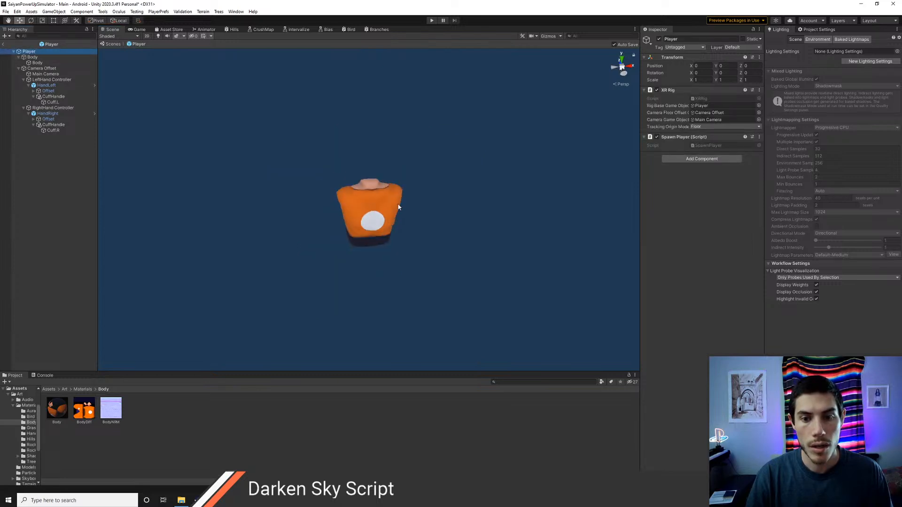
pyautogui.doubleClick(29, 51)
pyautogui.keyDown('alt'); pyautogui.moveTo(432, 162); pyautogui.dragTo(467, 212); pyautogui.keyUp('alt')
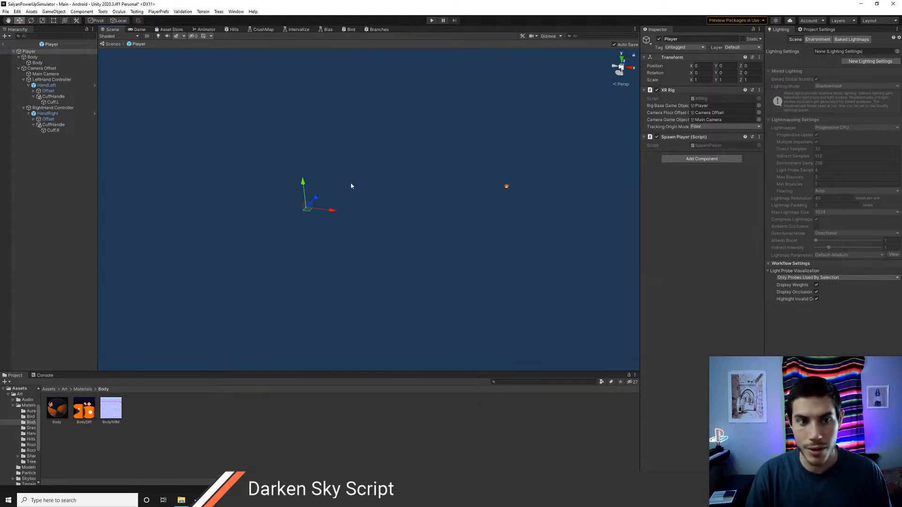
pyautogui.click(31, 57)
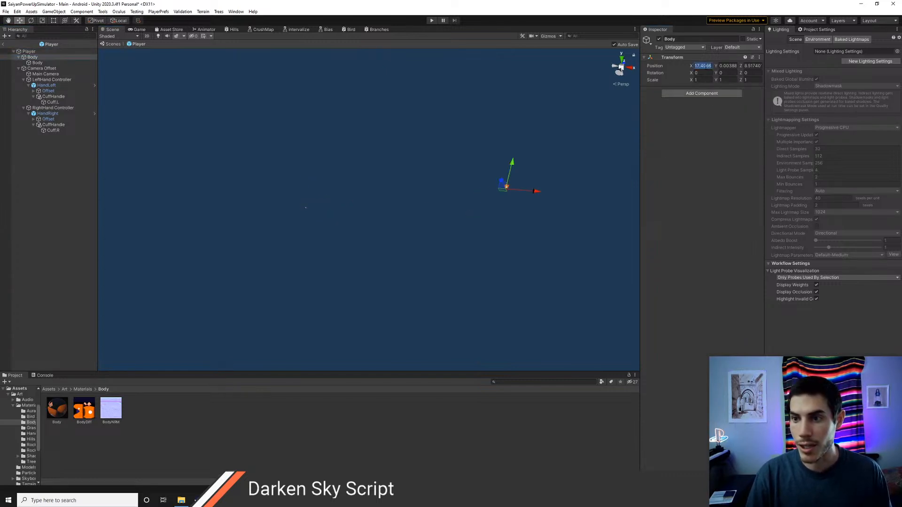
pyautogui.write('0')
pyautogui.press('Tab')
pyautogui.write('0')
pyautogui.press('Tab')
pyautogui.write('0')
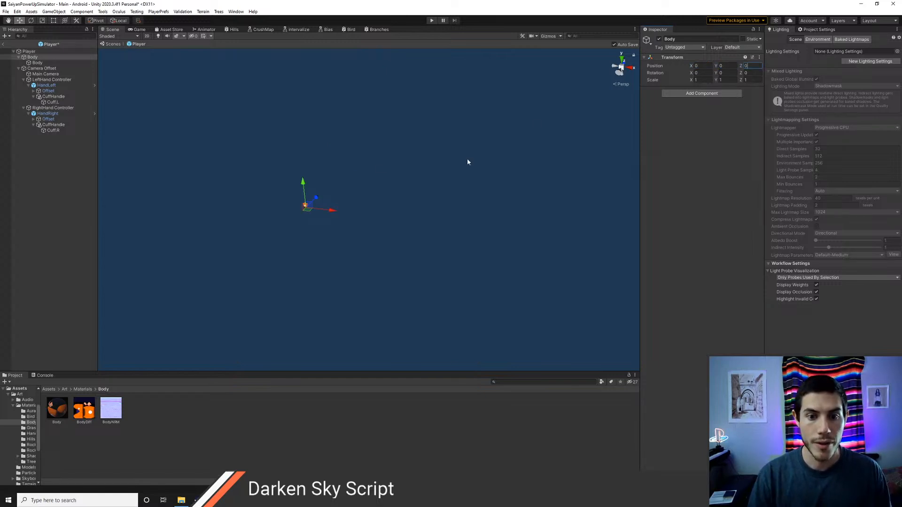
# Step: Examine the Body's alignment with the Player origin and hands from several angles, and play-test the scene in VR
pyautogui.click(30, 52)
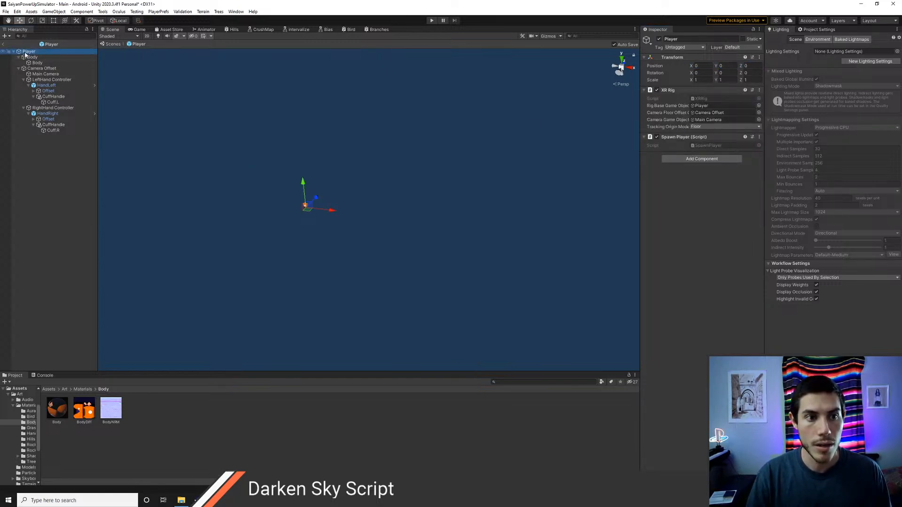
pyautogui.doubleClick(31, 56)
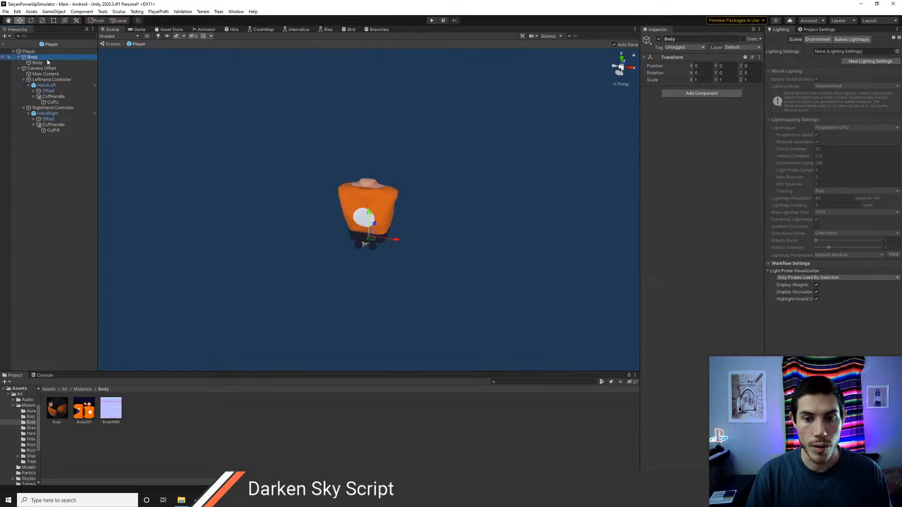
pyautogui.keyDown('alt'); pyautogui.moveTo(465, 298); pyautogui.dragTo(287, 192); pyautogui.keyUp('alt')
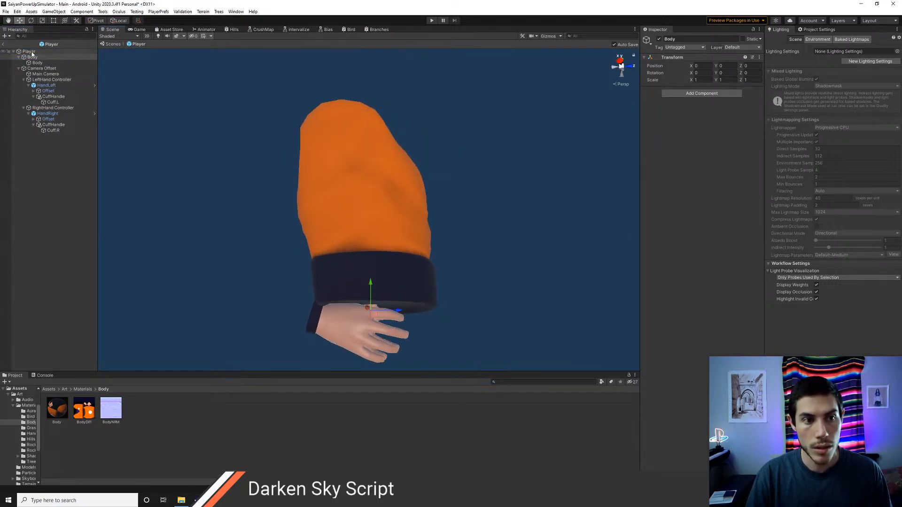
pyautogui.click(28, 51)
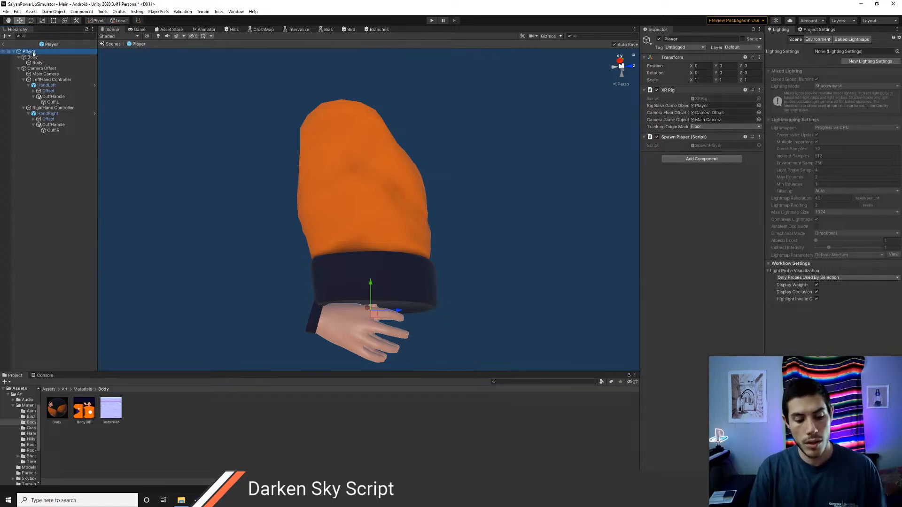
pyautogui.click(33, 56)
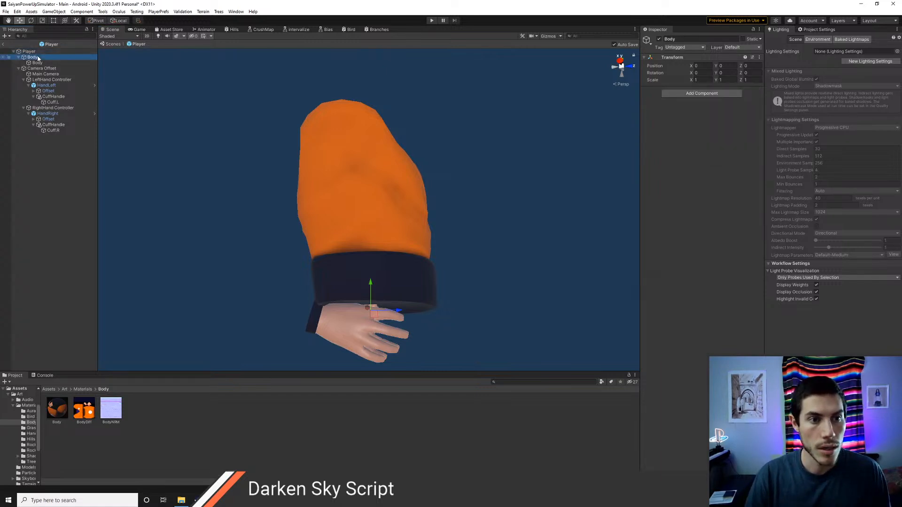
pyautogui.scroll(-3, 354, 176)
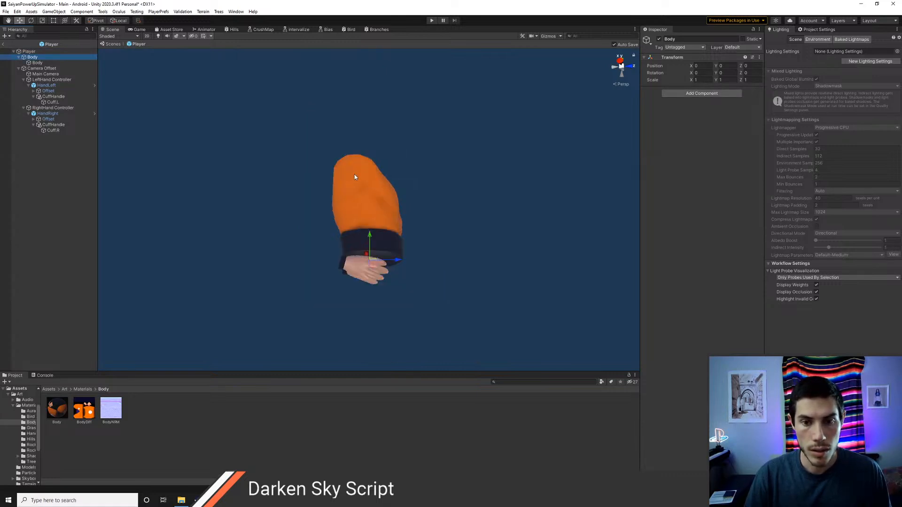
pyautogui.keyDown('alt'); pyautogui.moveTo(431, 198); pyautogui.dragTo(377, 273); pyautogui.keyUp('alt')
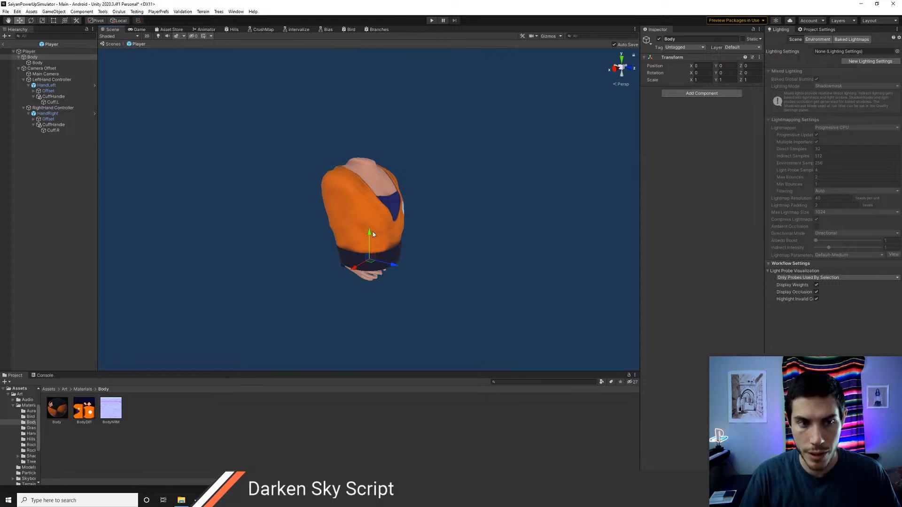
pyautogui.click(432, 20)
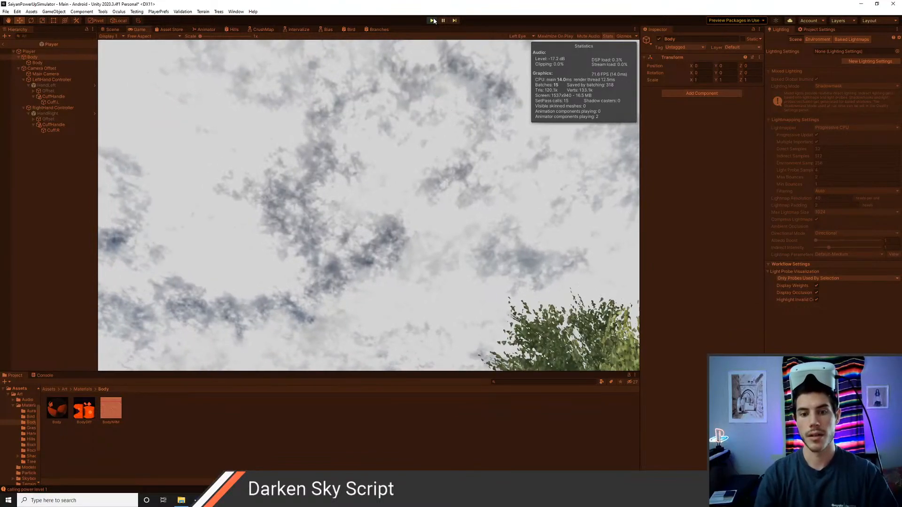
pyautogui.click(433, 20)
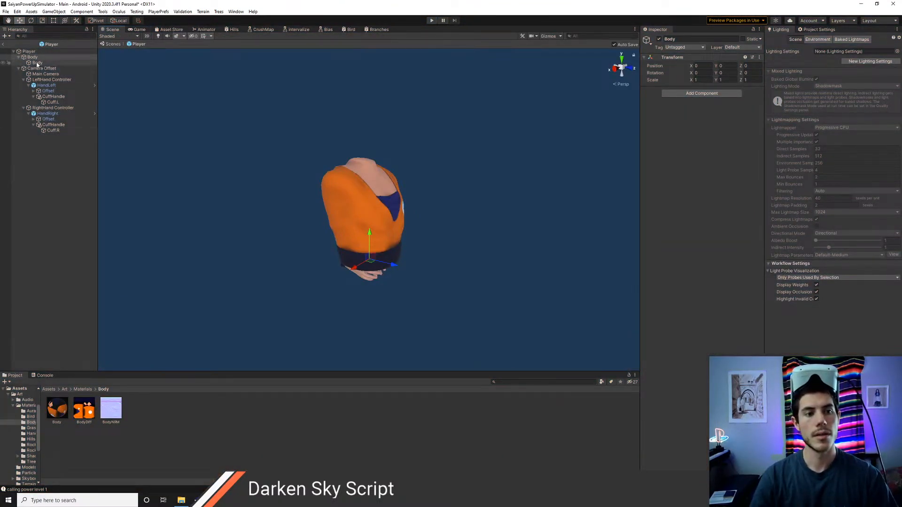
# Step: Parent the Body object to Main Camera and lower it below the camera to a Y position of about -0.625
pyautogui.moveTo(33, 59); pyautogui.dragTo(49, 76)
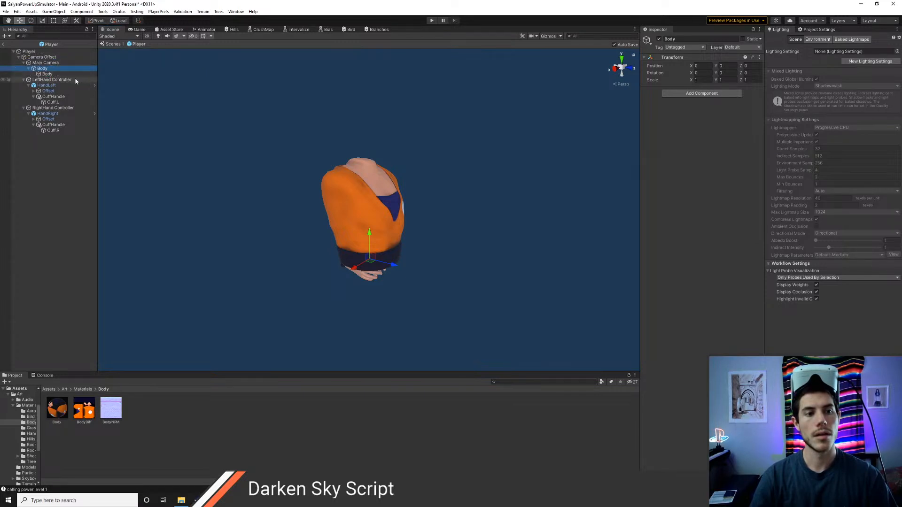
pyautogui.click(45, 63)
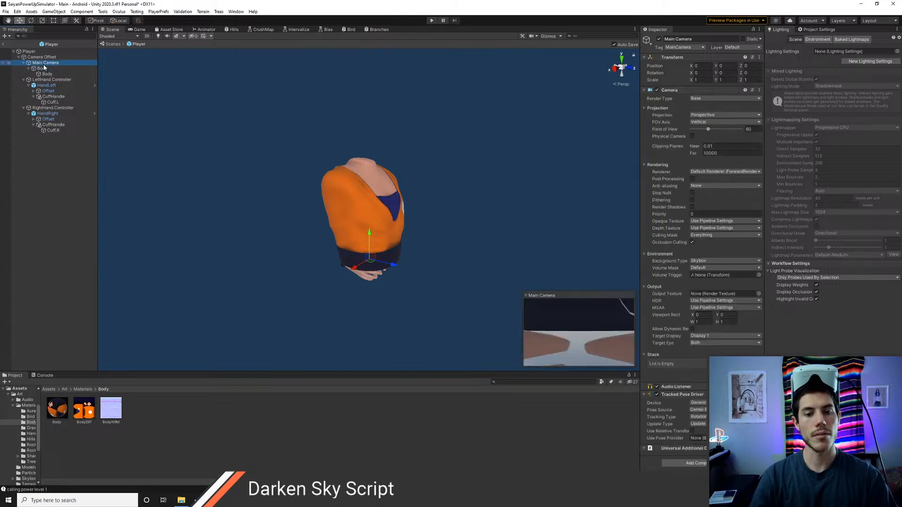
pyautogui.scroll(5, 393, 223)
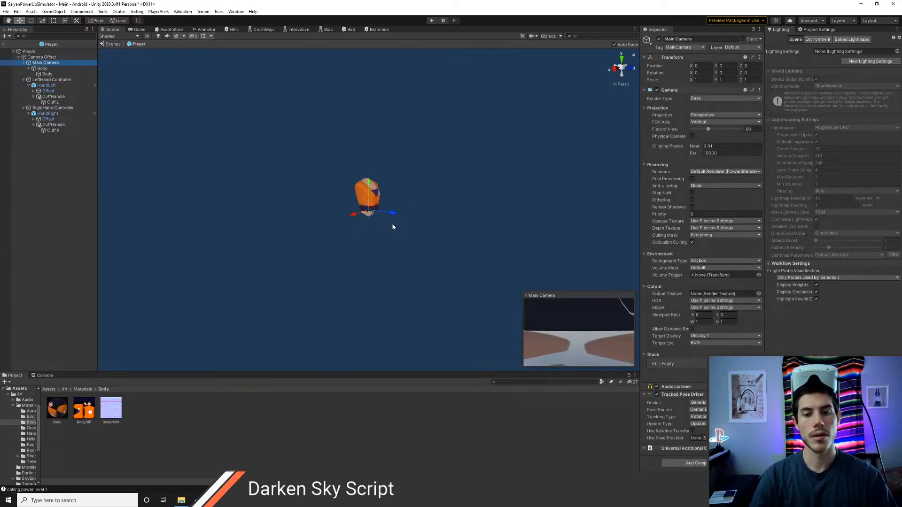
pyautogui.click(44, 69)
pyautogui.moveTo(369, 185); pyautogui.dragTo(374, 240)
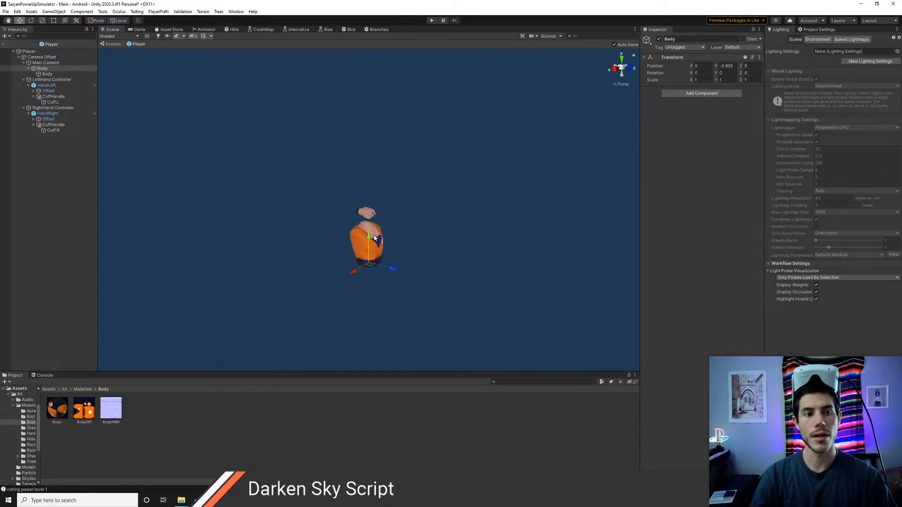
# Step: Play-test the scene, exit the Player prefab to the Main scene, examine how the body follows the headset, and stop the play test
pyautogui.click(431, 21)
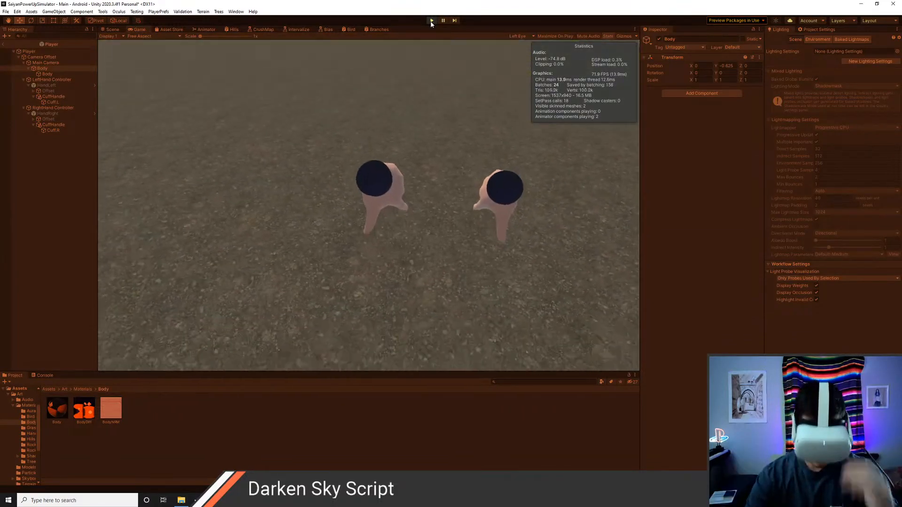
pyautogui.click(114, 30)
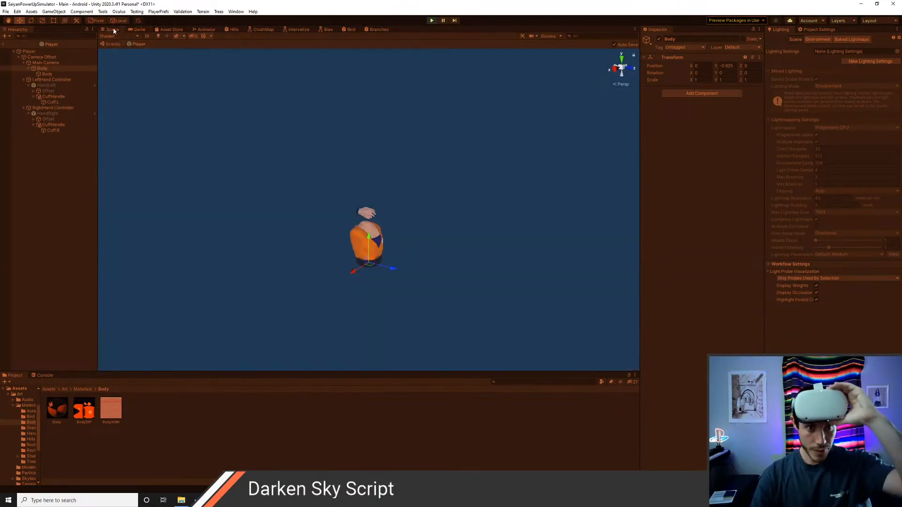
pyautogui.click(4, 46)
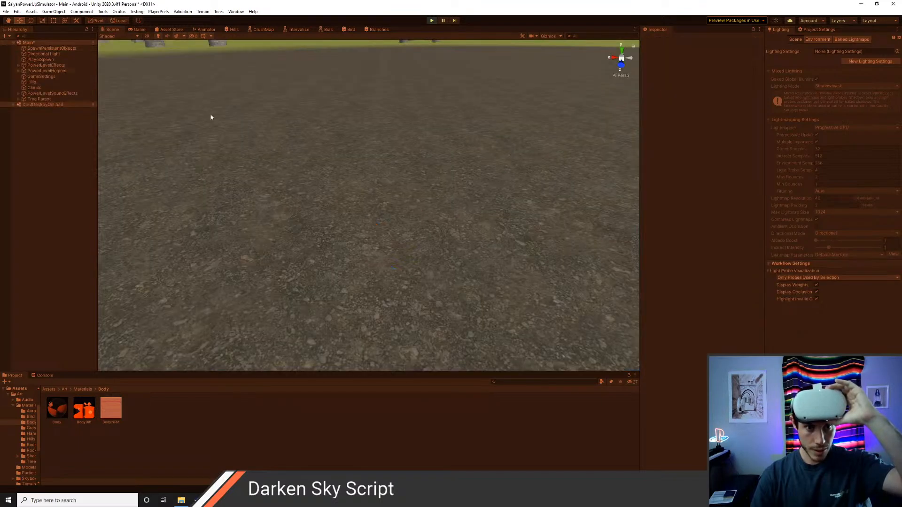
pyautogui.moveTo(246, 137); pyautogui.dragTo(234, 172, button='right')
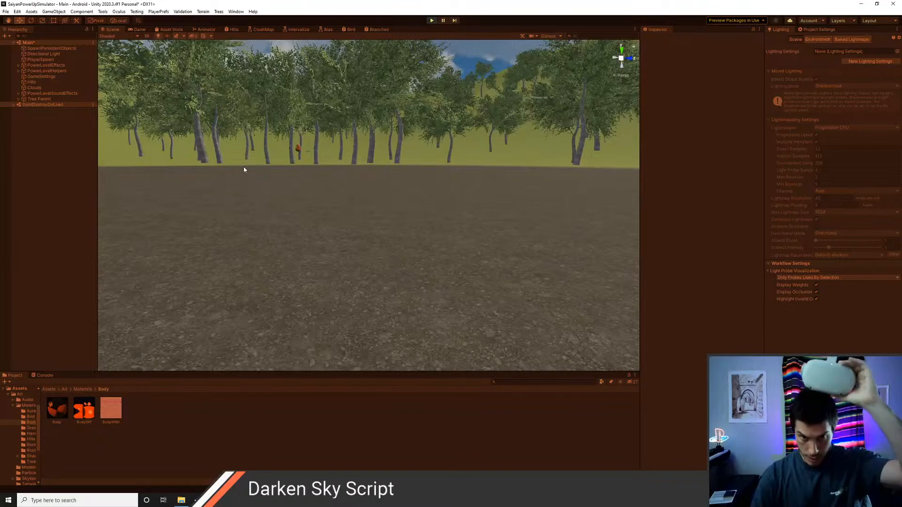
pyautogui.scroll(4, 302, 153)
pyautogui.moveTo(292, 161); pyautogui.dragTo(343, 231, button='middle')
pyautogui.scroll(5, 332, 223)
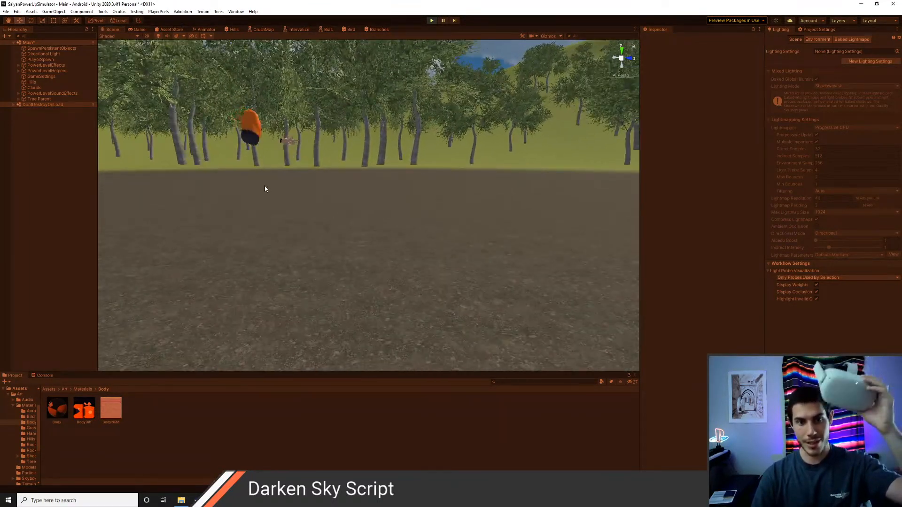
pyautogui.moveTo(266, 176); pyautogui.dragTo(358, 275, button='middle')
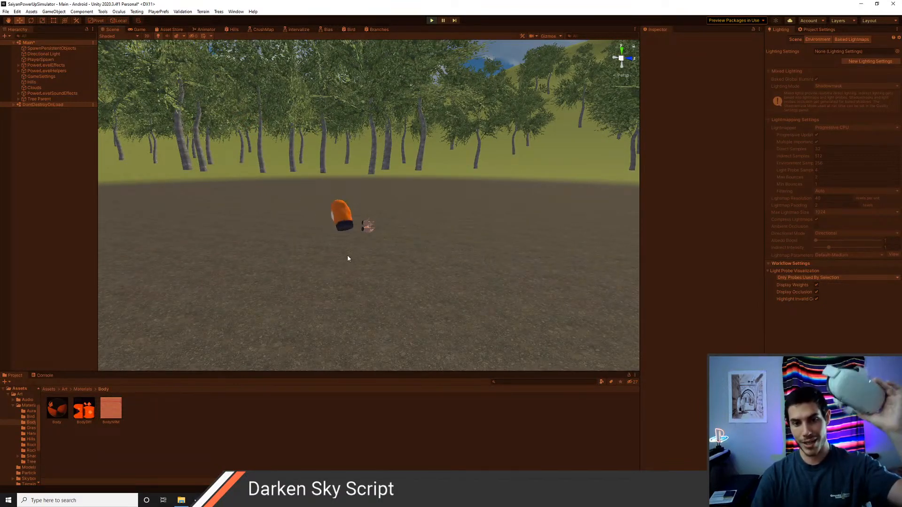
pyautogui.click(431, 20)
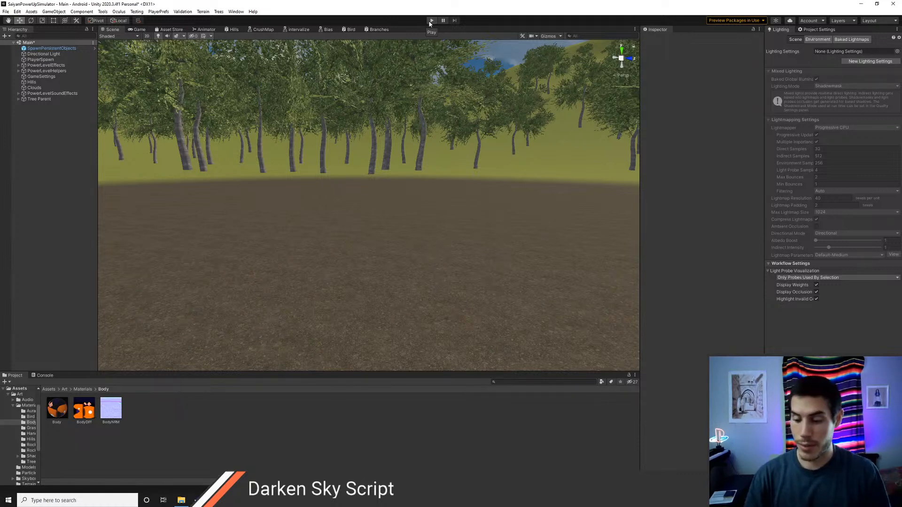
pyautogui.moveTo(357, 203); pyautogui.dragTo(397, 203, button='right')
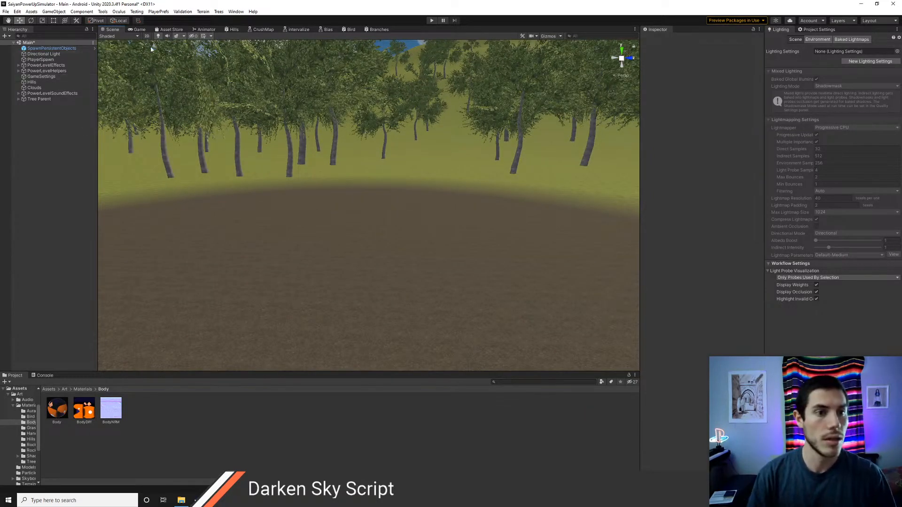
pyautogui.click(42, 60)
pyautogui.click(43, 66)
pyautogui.click(44, 72)
pyautogui.moveTo(350, 165); pyautogui.dragTo(343, 196, button='right')
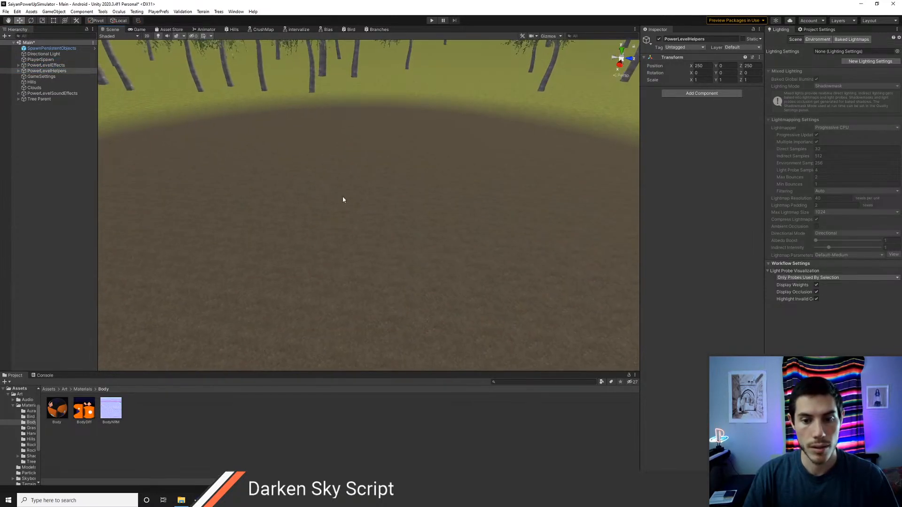
# Step: Switch to the Chrome browser and search Google for "how to apply to put game on playstion"
pyautogui.hotkey('alt', 'Tab')
pyautogui.hotkey('ctrl', 'l')
pyautogui.write('how to ap')
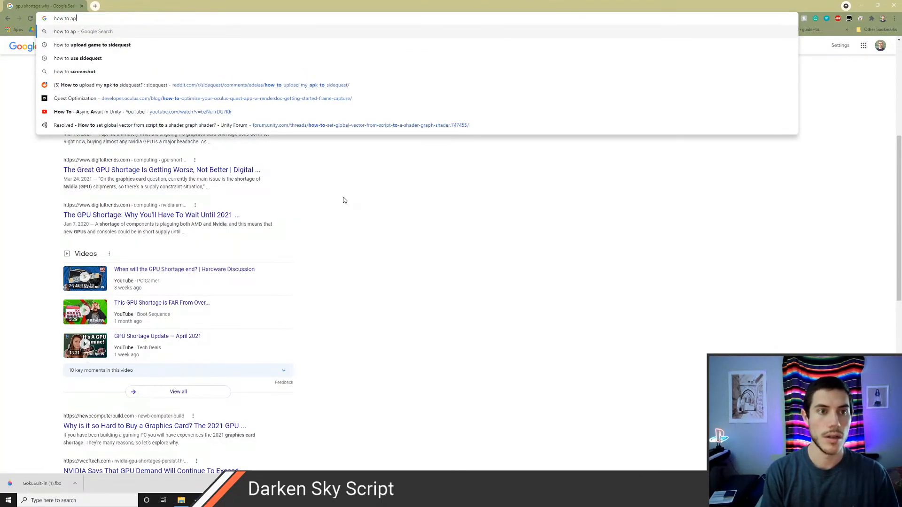
pyautogui.write('ply to p')
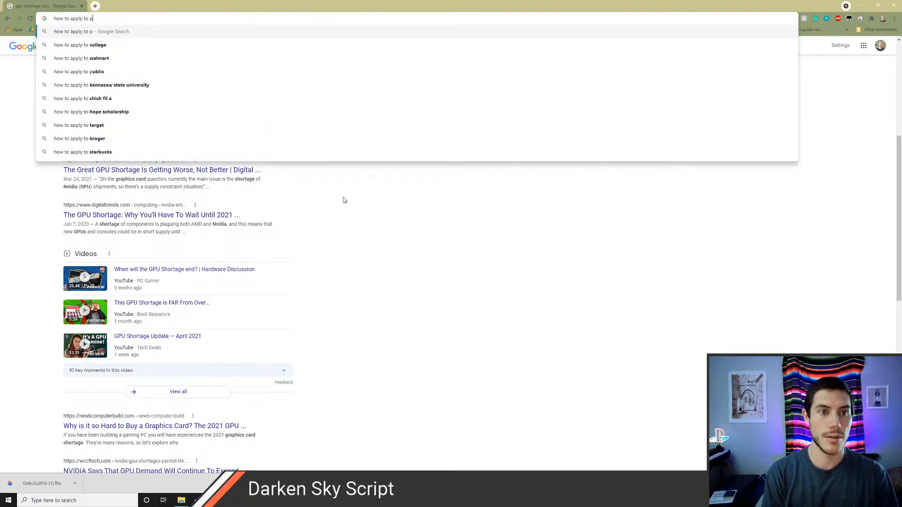
pyautogui.write('ut game on playstion')
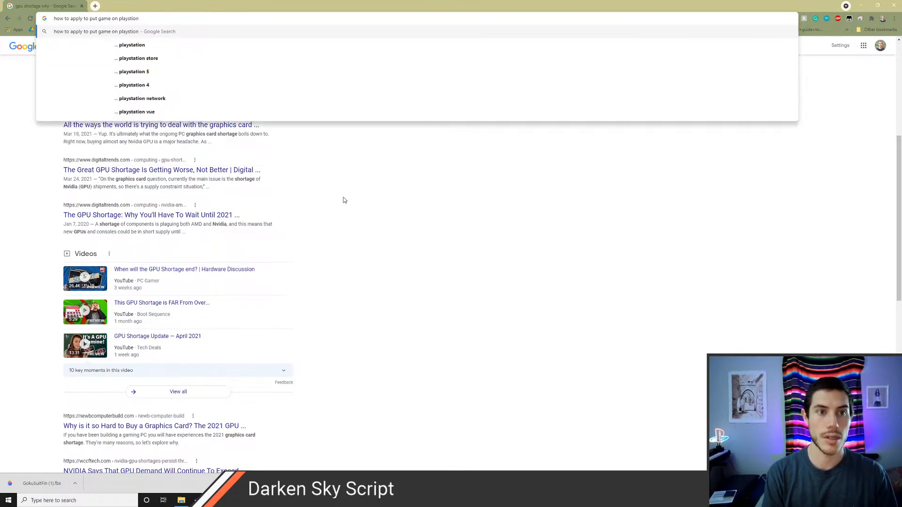
pyautogui.press('Return')
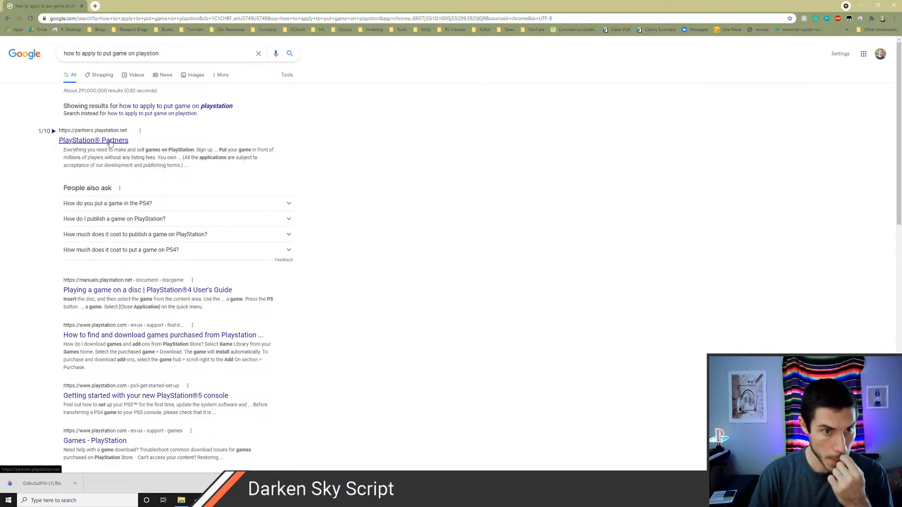
# Step: Open the PlayStation Partners site from the search results, look over its landing page, and switch back to Unity
pyautogui.click(111, 141)
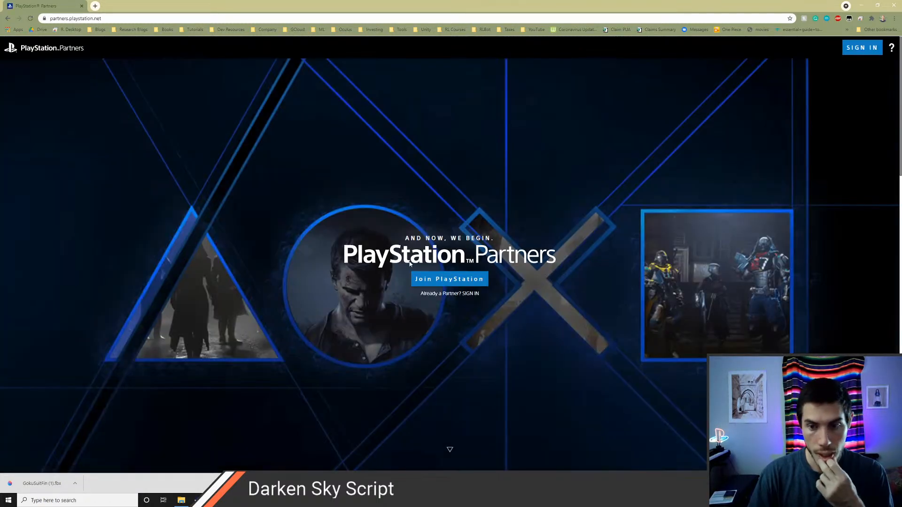
pyautogui.scroll(-1, 412, 264)
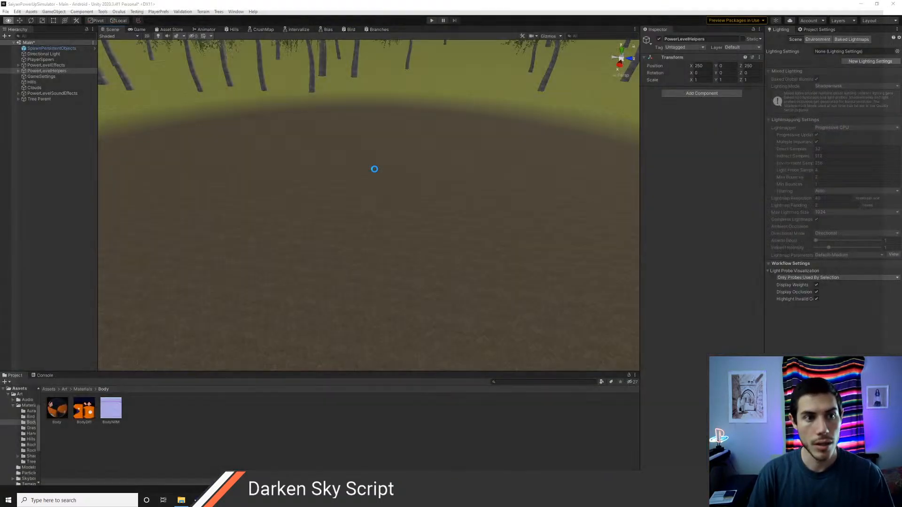
pyautogui.hotkey('alt', 'Tab')
pyautogui.hotkey('alt', 'Tab')
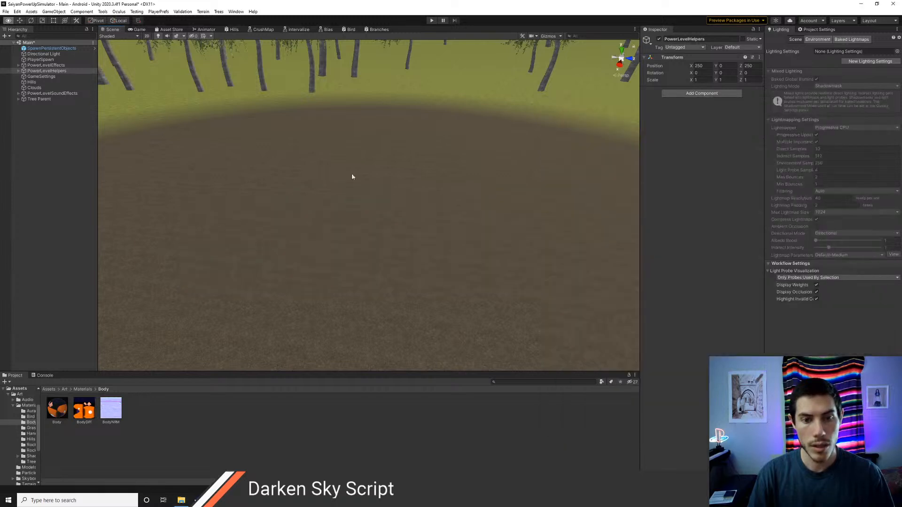
# Step: Create a C# script named Body in the Assets/Scripts folder and open it in Visual Studio Code
pyautogui.moveTo(266, 177); pyautogui.dragTo(245, 173, button='right')
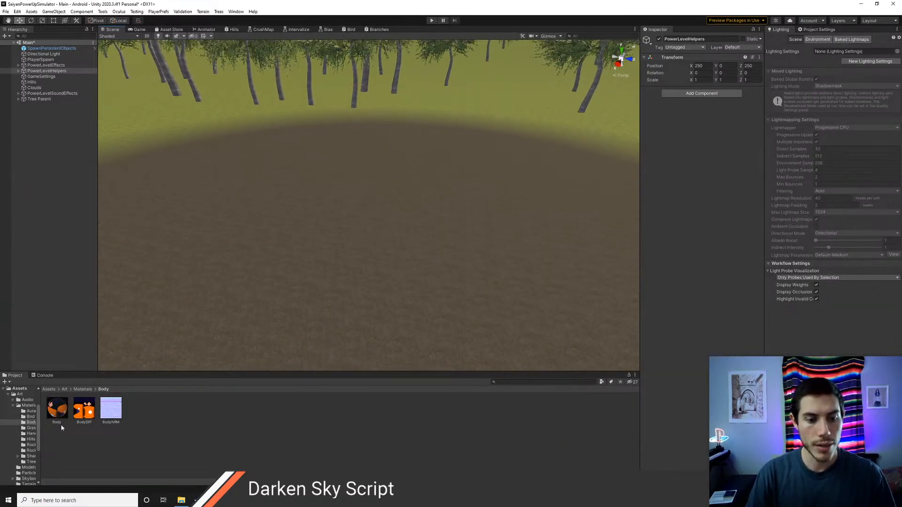
pyautogui.click(48, 389)
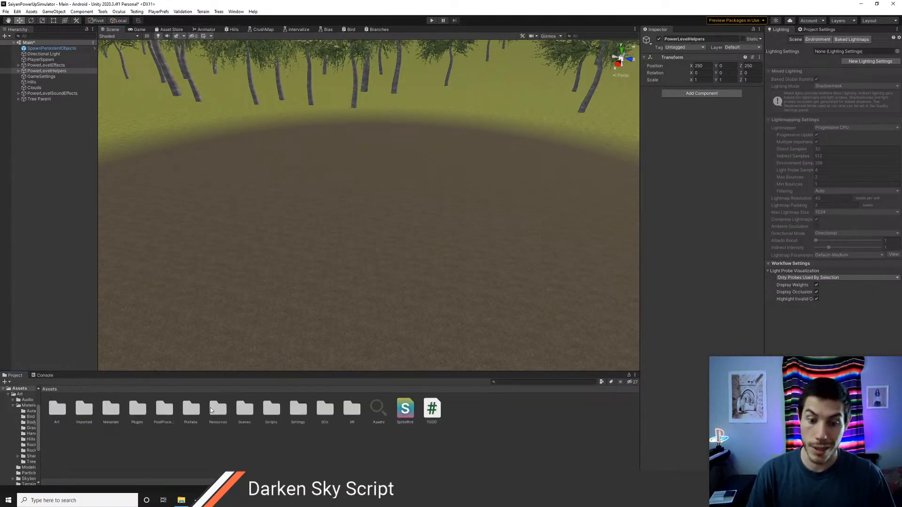
pyautogui.doubleClick(271, 408)
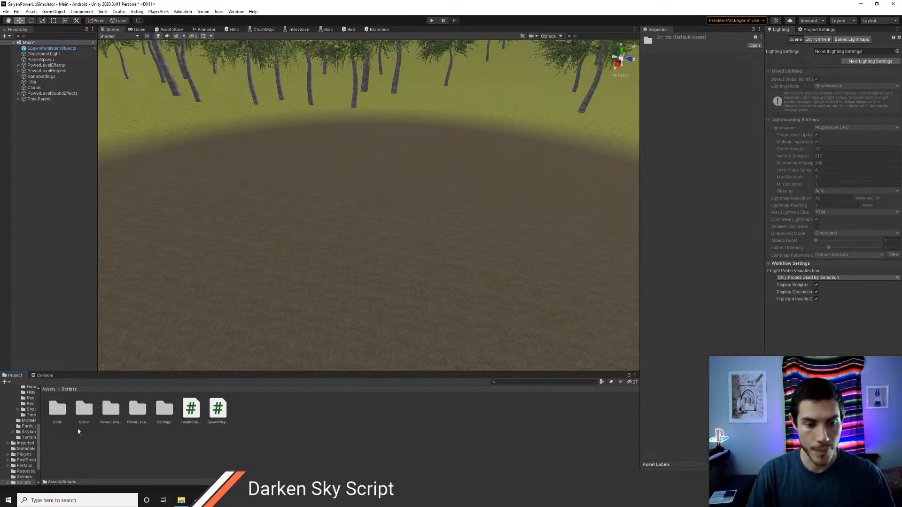
pyautogui.click(217, 414)
pyautogui.click(257, 417)
pyautogui.click(218, 411)
pyautogui.click(261, 417)
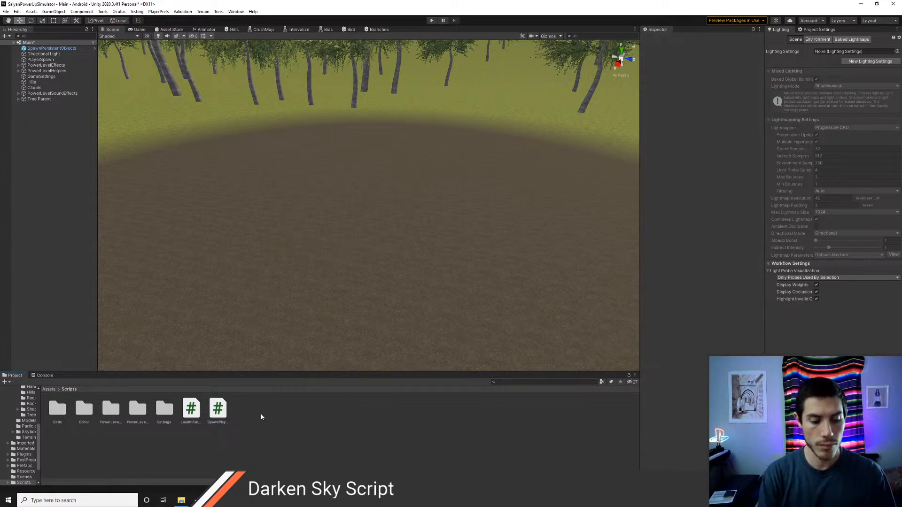
pyautogui.hotkey('ctrl', 'alt', 'c')
pyautogui.write('Body')
pyautogui.press('Return')
pyautogui.doubleClick(191, 409)
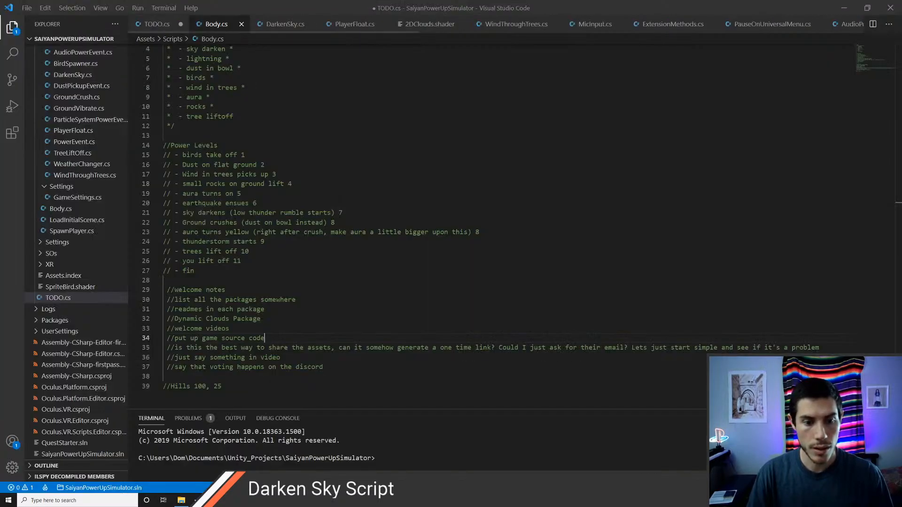
# Step: Add the summary comment "Makes the body follow the head" above the Body class and save the script
pyautogui.press('Return')
pyautogui.press('Return')
pyautogui.press('Up')
pyautogui.write('sum')
pyautogui.press('Tab')
pyautogui.write('Makes the b')
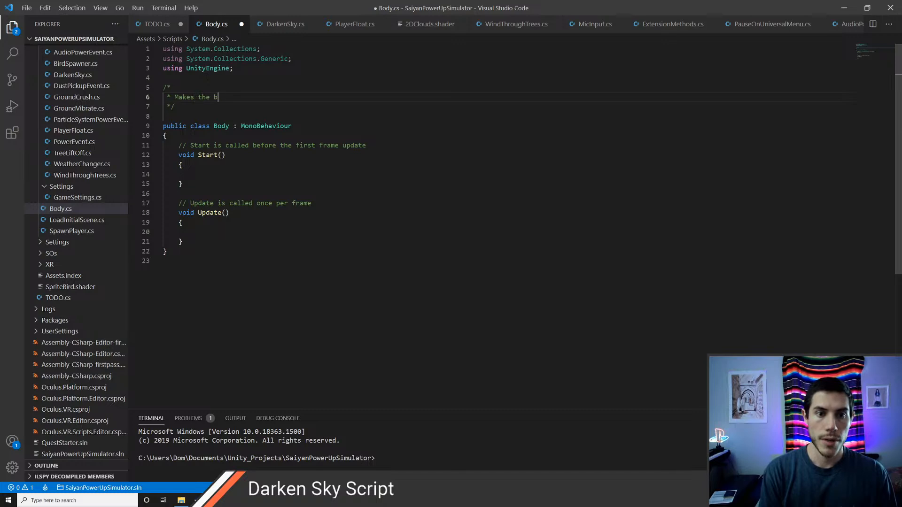
pyautogui.write('ody follow the head')
pyautogui.hotkey('ctrl', 's')
# Step: Start an assignment to transform.position inside the Update method
pyautogui.press('Down')
pyautogui.press('Down')
pyautogui.press('Down')
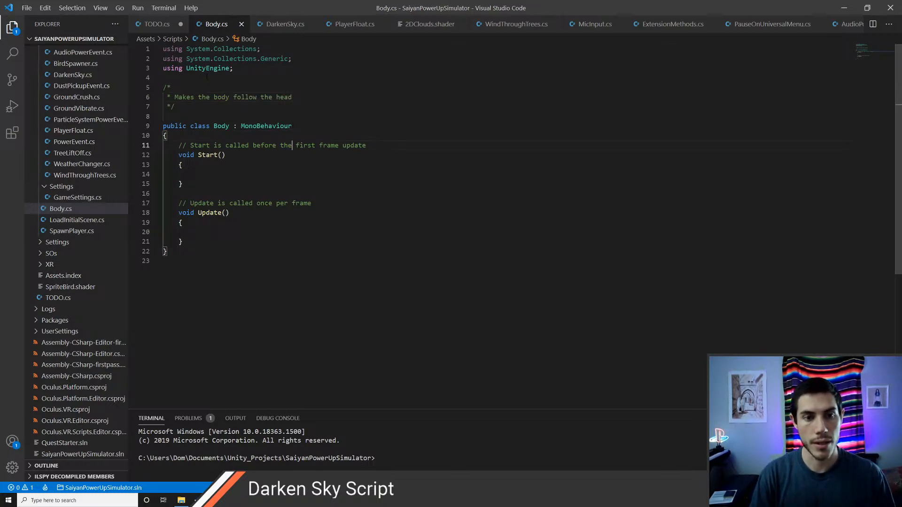
pyautogui.press('Down')
pyautogui.press('Down')
pyautogui.press('Down')
pyautogui.press('Down')
pyautogui.press('Down')
pyautogui.press('Down')
pyautogui.press('Down')
pyautogui.press('Down')
pyautogui.press('Down')
pyautogui.press('Down')
pyautogui.press('Down')
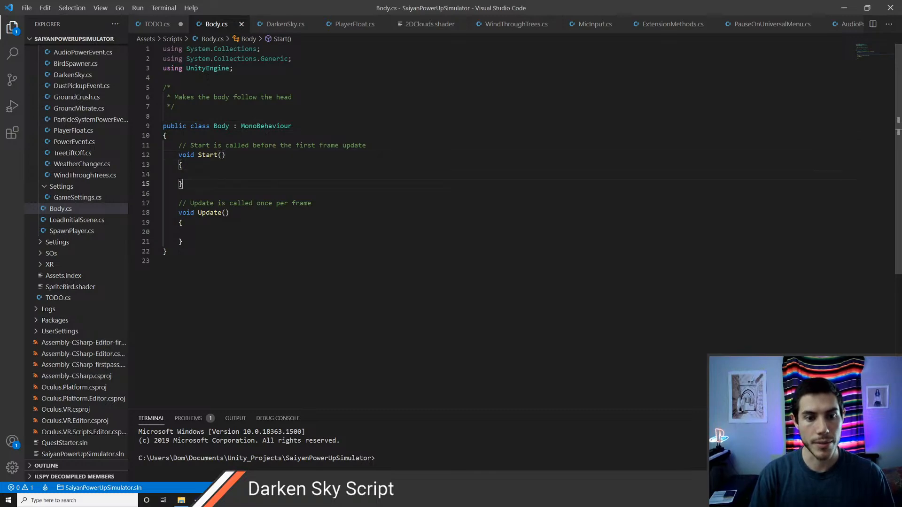
pyautogui.press('Tab')
pyautogui.write('transform.p')
pyautogui.press('Tab')
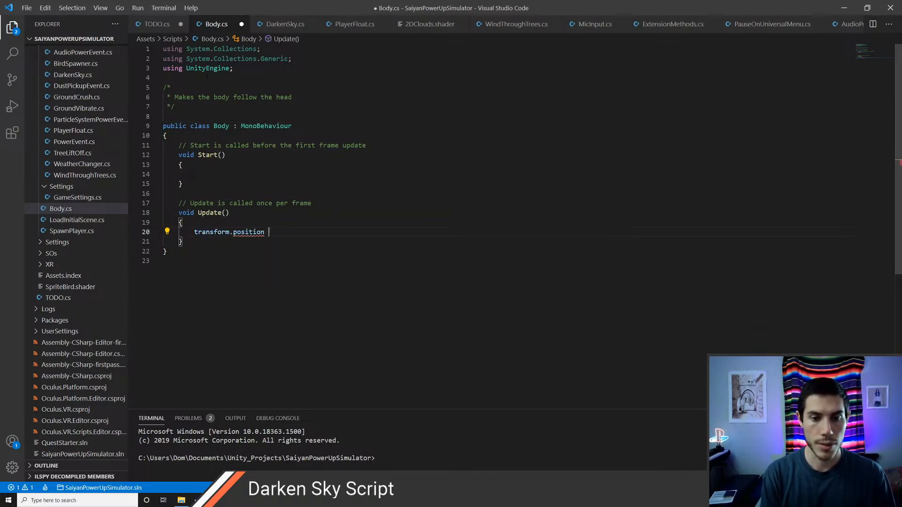
pyautogui.write('=')
pyautogui.press('Up')
pyautogui.press('Up')
pyautogui.press('Up')
pyautogui.press('Up')
pyautogui.press('Up')
pyautogui.press('Up')
pyautogui.press('Up')
pyautogui.press('Up')
pyautogui.press('Up')
pyautogui.press('Up')
pyautogui.press('Return')
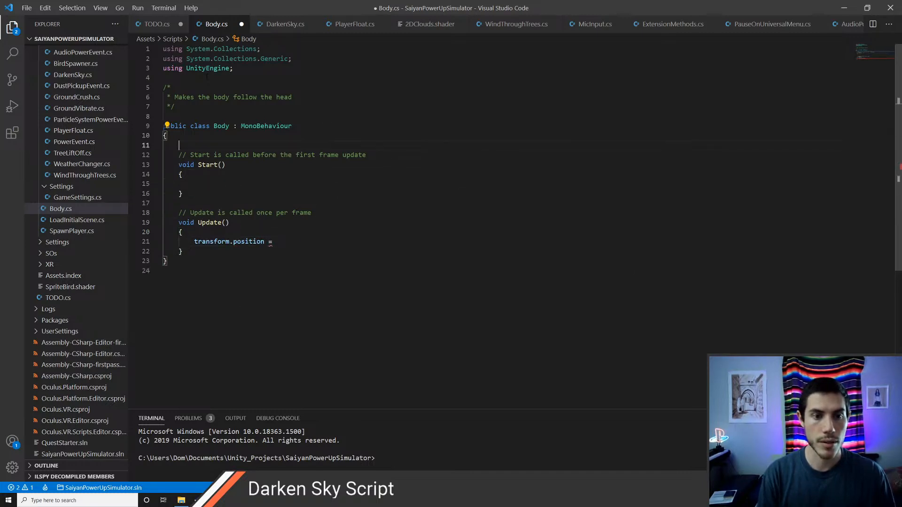
pyautogui.write('public')
pyautogui.press('BackSpace')
pyautogui.press('BackSpace')
pyautogui.press('BackSpace')
pyautogui.press('BackSpace')
pyautogui.press('BackSpace')
pyautogui.press('BackSpace')
pyautogui.press('BackSpace')
pyautogui.press('BackSpace')
pyautogui.hotkey('ctrl', 's')
pyautogui.press('Down')
pyautogui.press('Down')
pyautogui.press('Down')
pyautogui.press('Down')
pyautogui.press('Down')
pyautogui.press('Down')
pyautogui.press('Down')
pyautogui.press('Down')
pyautogui.press('Down')
pyautogui.press('Down')
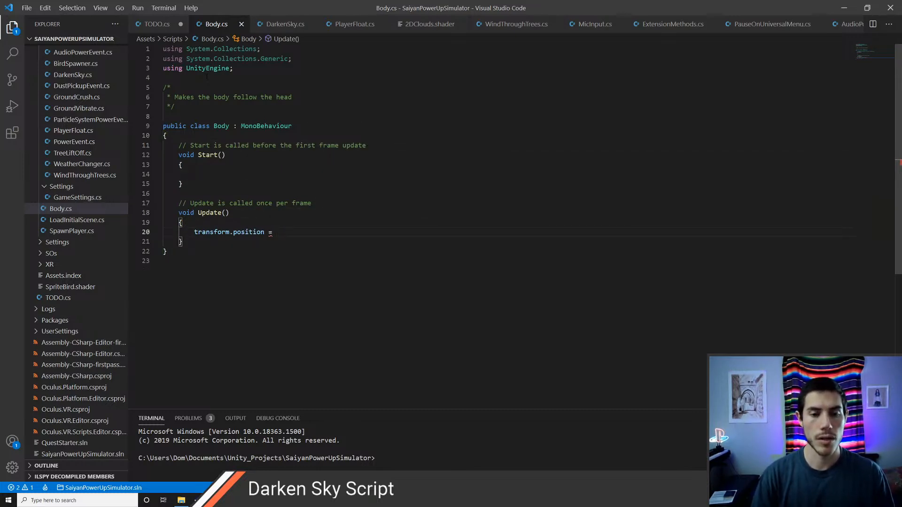
# Step: Declare a public Transform field named head at the beginning of the Body class and save the script
pyautogui.press('Up')
pyautogui.press('Up')
pyautogui.press('Up')
pyautogui.press('Up')
pyautogui.press('Up')
pyautogui.press('Up')
pyautogui.press('Up')
pyautogui.press('Up')
pyautogui.press('Up')
pyautogui.press('Up')
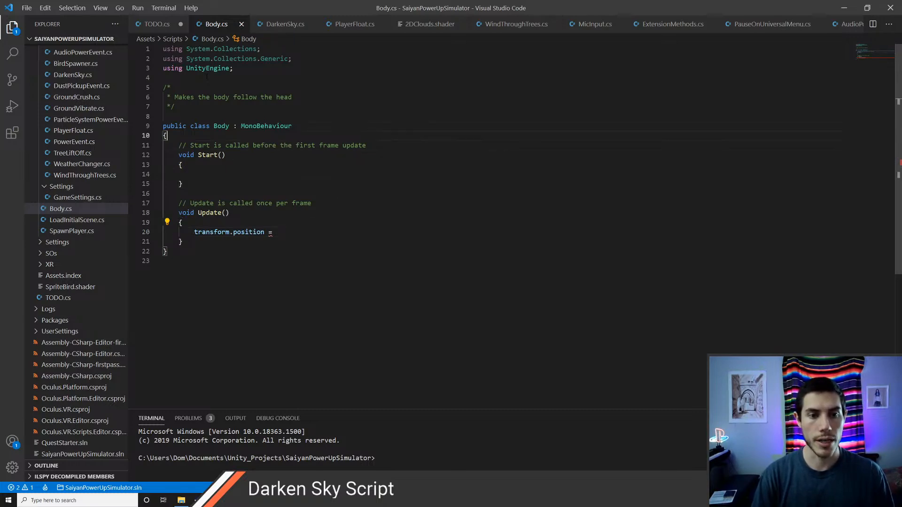
pyautogui.press('Return')
pyautogui.write('public GameObject')
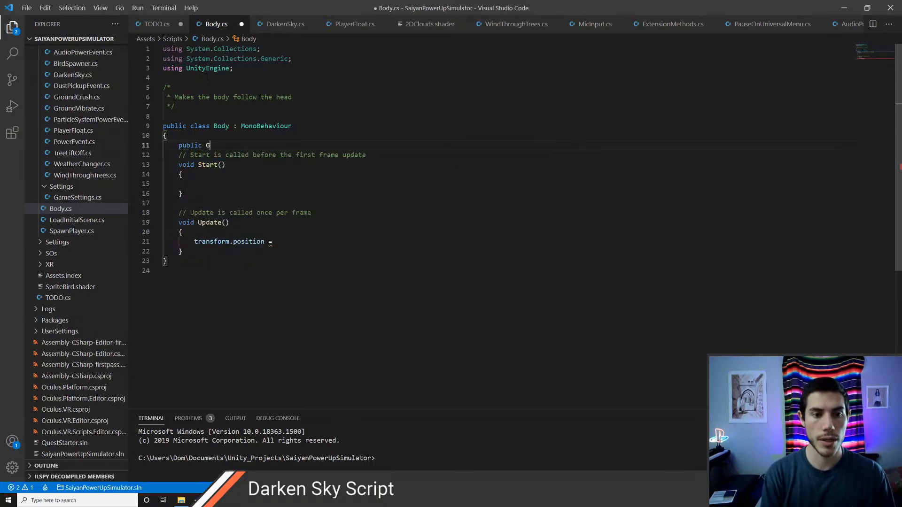
pyautogui.hotkey('ctrl', 'BackSpace')
pyautogui.write('Transform head;')
pyautogui.hotkey('ctrl', 's')
# Step: Remove the Start method with its comment from the Body class and save the script
pyautogui.press('Down')
pyautogui.hotkey('ctrl', 'x')
pyautogui.hotkey('ctrl', 'x')
pyautogui.hotkey('ctrl', 'x')
pyautogui.hotkey('ctrl', 'x')
pyautogui.hotkey('ctrl', 'x')
pyautogui.hotkey('ctrl', 's')
# Step: Complete the transform.position assignment in Update with head.position - Vector3.up*.5f; and save
pyautogui.press('Down')
pyautogui.press('Down')
pyautogui.press('Down')
pyautogui.press('End')
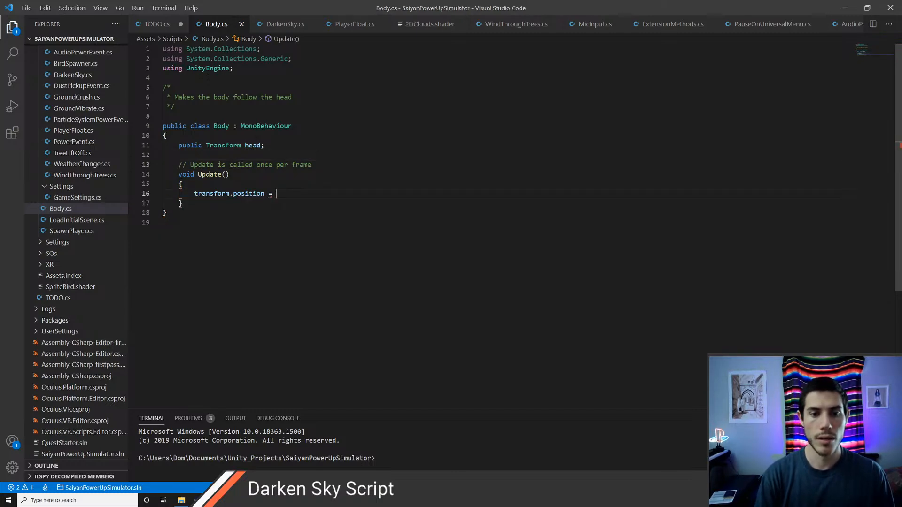
pyautogui.write('head.position - Vector3')
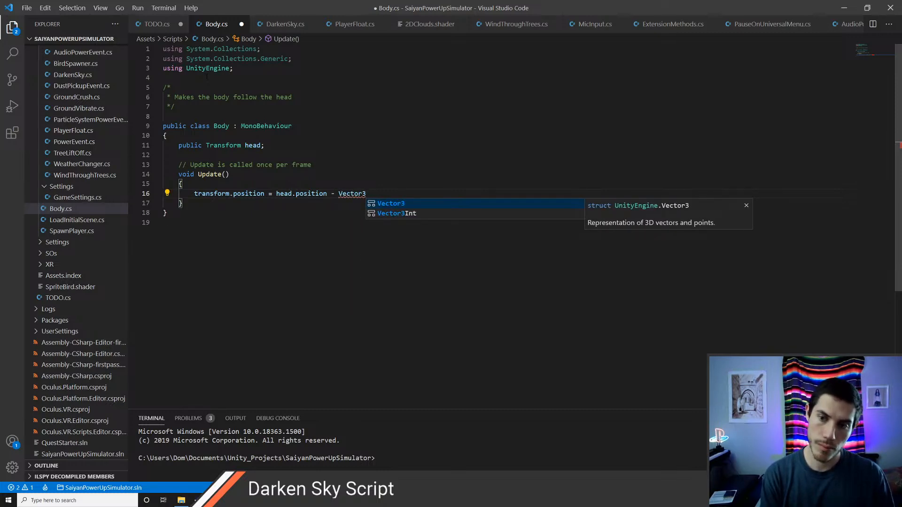
pyautogui.write('.up*.5f;')
pyautogui.hotkey('ctrl', 's')
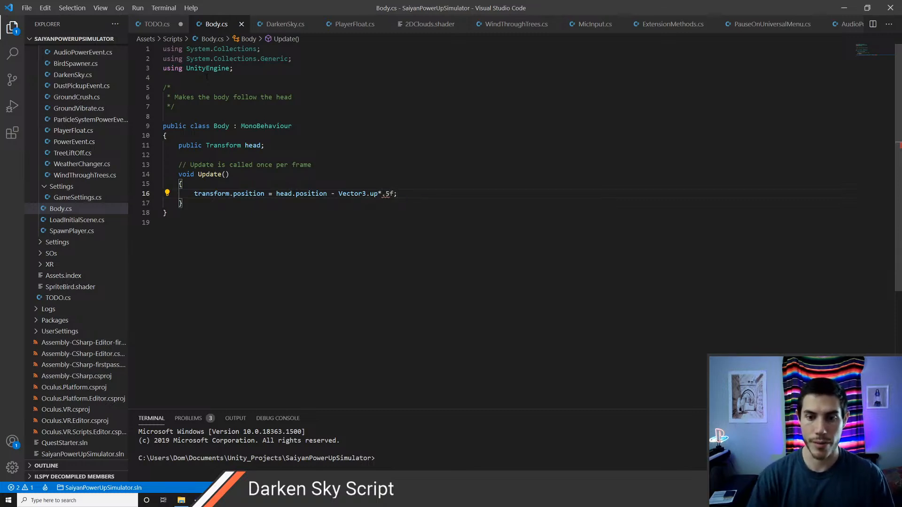
# Step: Declare a public float field named offset below the head field and save the script
pyautogui.press('Up')
pyautogui.press('Up')
pyautogui.press('Up')
pyautogui.press('Up')
pyautogui.press('Up')
pyautogui.press('Up')
pyautogui.press('Down')
pyautogui.press('End')
pyautogui.press('Return')
pyautogui.write('public float offset;')
pyautogui.hotkey('ctrl', 's')
# Step: Replace the .5f multiplier in the position assignment with the offset variable and save the script
pyautogui.press('Down')
pyautogui.press('Down')
pyautogui.press('Down')
pyautogui.press('Down')
pyautogui.press('Down')
pyautogui.press('Right')
pyautogui.press('Right')
pyautogui.press('Right')
pyautogui.press('Right')
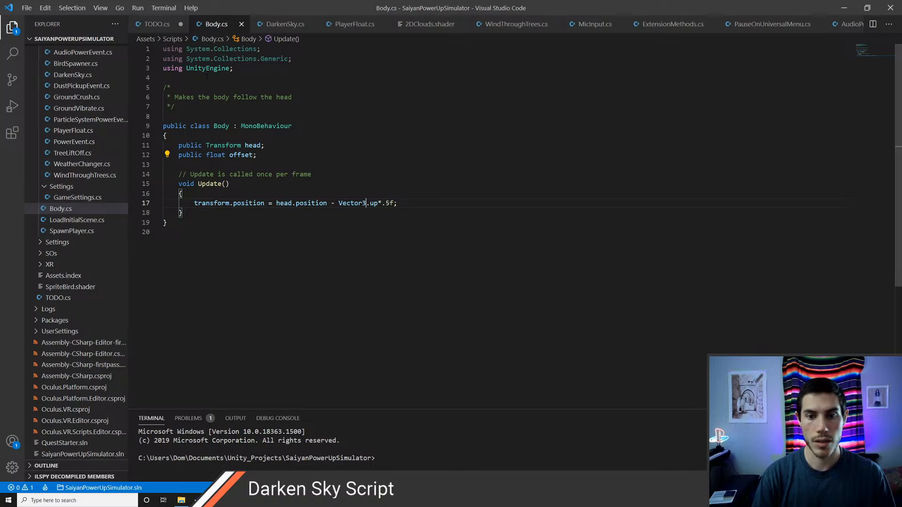
pyautogui.press('BackSpace')
pyautogui.press('Delete')
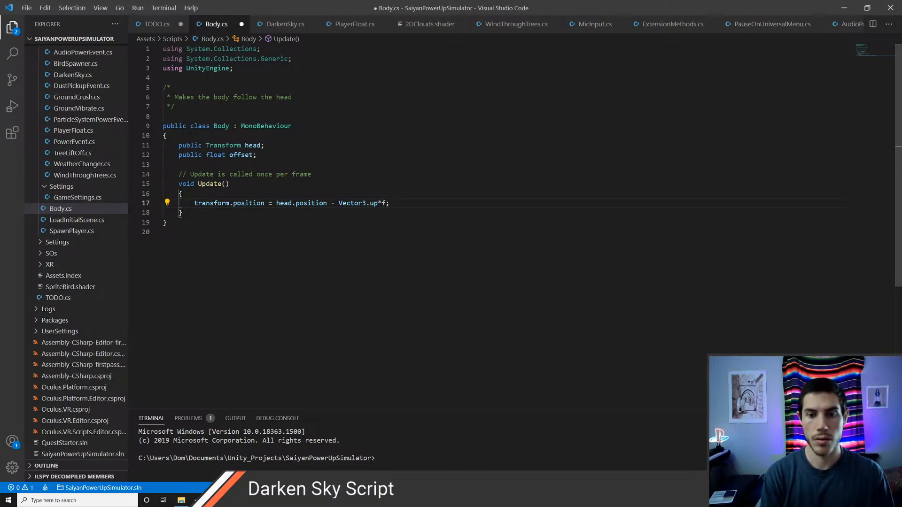
pyautogui.press('Delete')
pyautogui.write('offset')
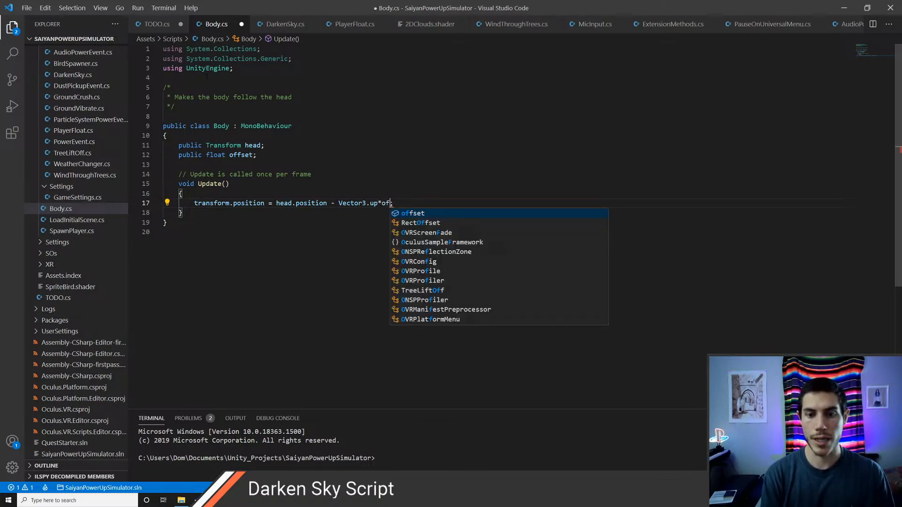
pyautogui.hotkey('ctrl', 's')
pyautogui.press('Escape')
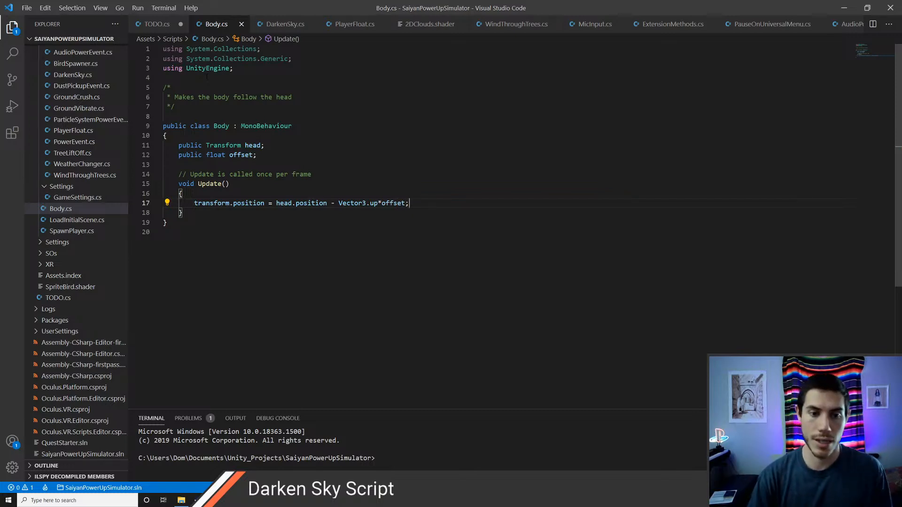
# Step: Add a //position comment above the position assignment in Update and a //rotation comment below it
pyautogui.press('Return')
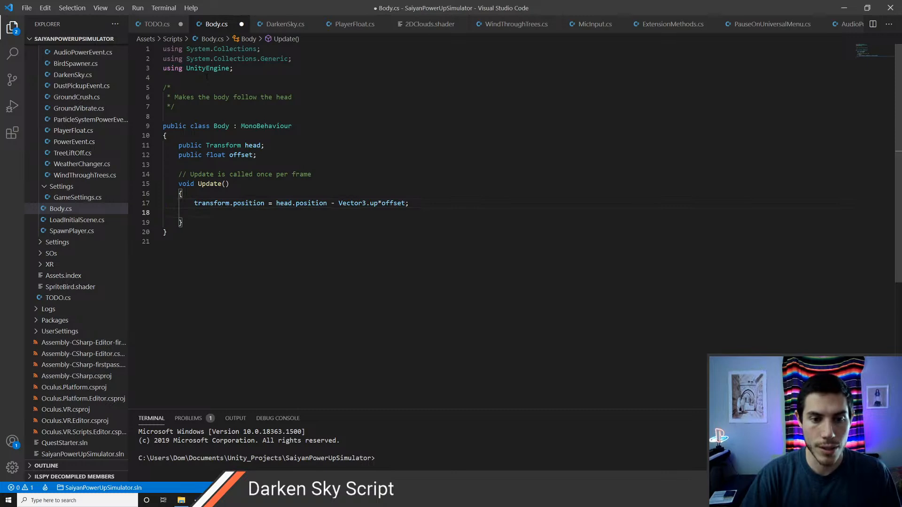
pyautogui.press('Up')
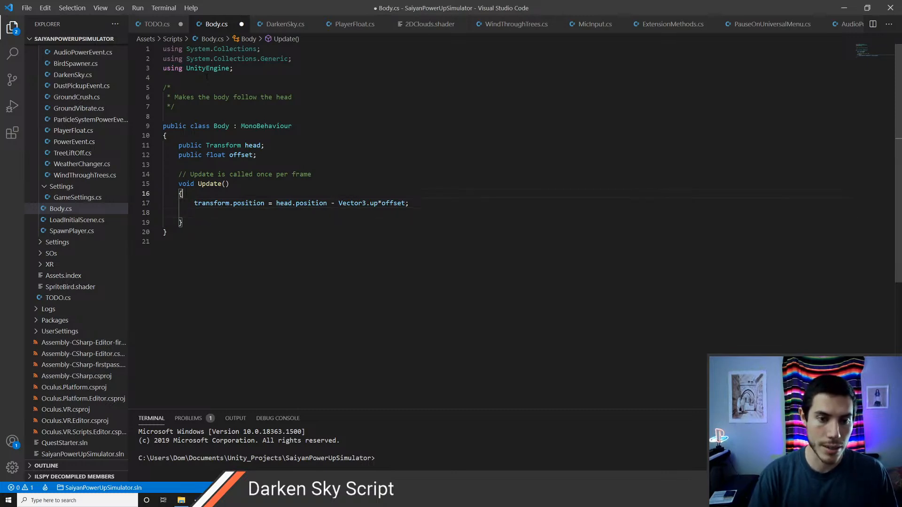
pyautogui.press('Return')
pyautogui.press('Up')
pyautogui.write('/[[')
pyautogui.press('BackSpace')
pyautogui.press('BackSpace')
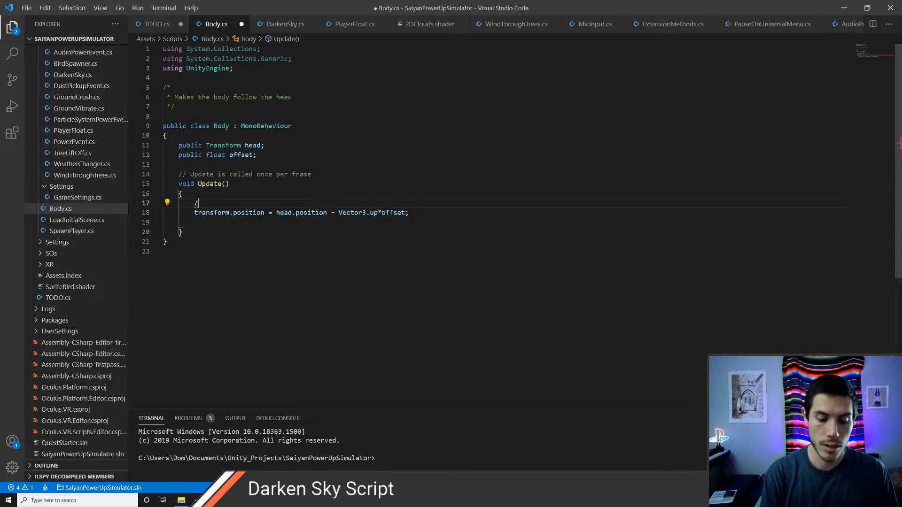
pyautogui.write('/position')
pyautogui.press('Down')
pyautogui.press('Down')
pyautogui.press('Tab')
pyautogui.write('//rotation')
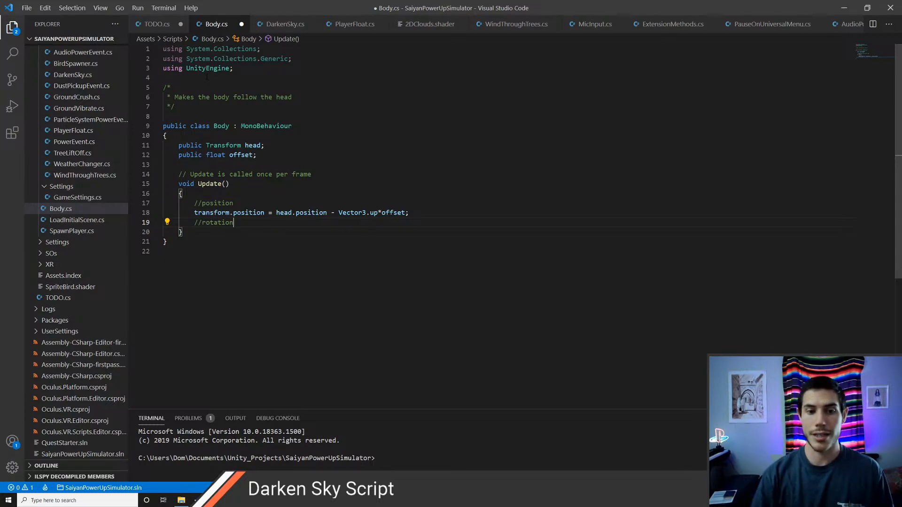
pyautogui.press('Up')
pyautogui.press('Up')
pyautogui.press('Down')
pyautogui.press('Down')
pyautogui.press('Up')
pyautogui.press('Up')
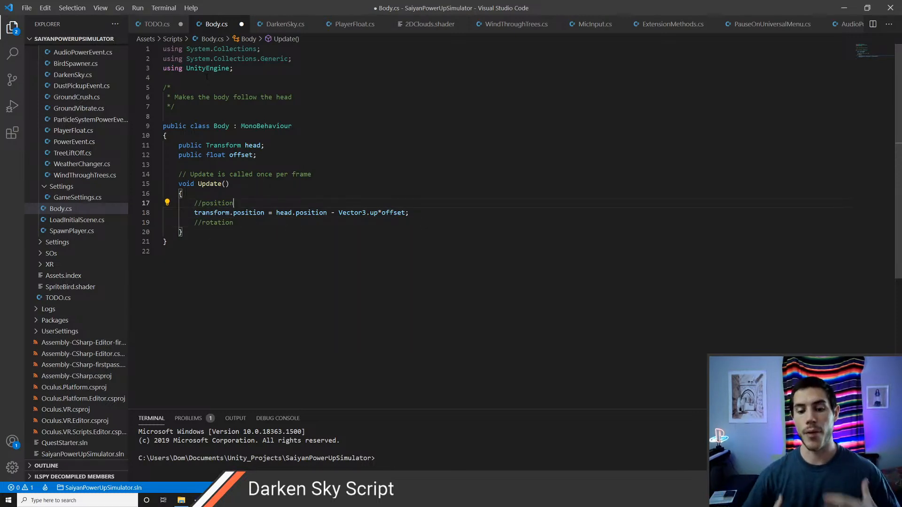
pyautogui.press('Down')
pyautogui.press('Up')
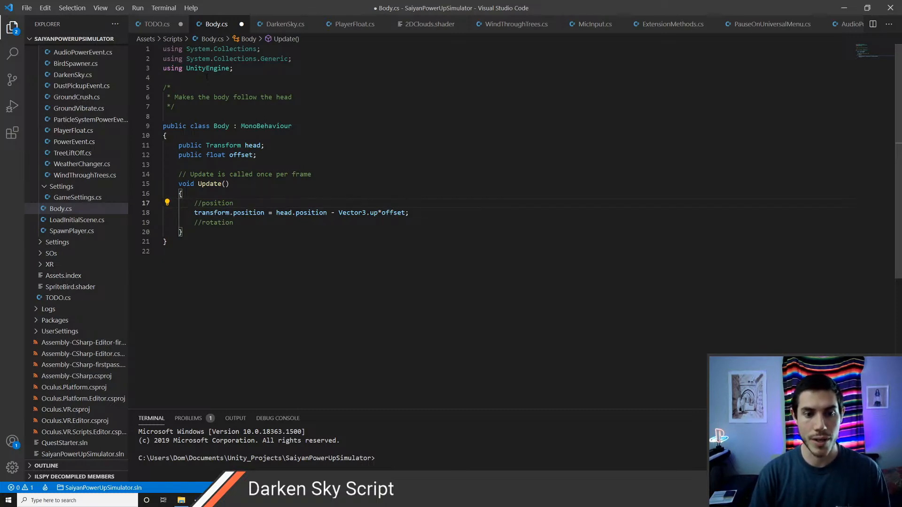
pyautogui.hotkey('shift', 'Down')
pyautogui.hotkey('shift', 'Down')
pyautogui.press('End')
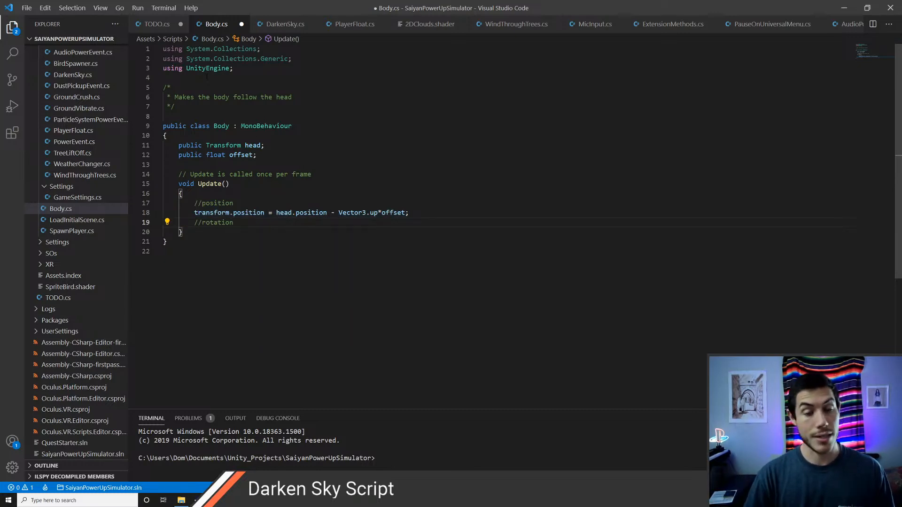
pyautogui.press('Up')
pyautogui.press('Up')
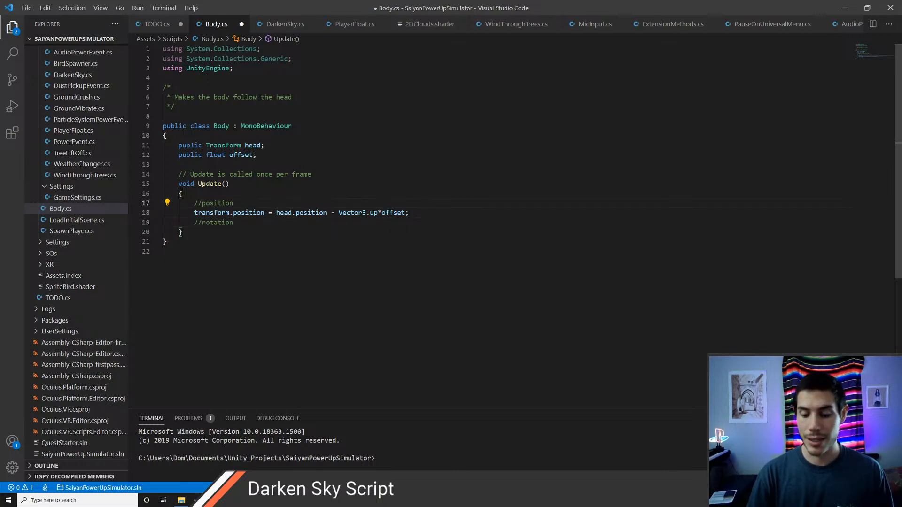
pyautogui.hotkey('shift', 'Down')
pyautogui.hotkey('shift', 'Down')
pyautogui.hotkey('shift', 'End')
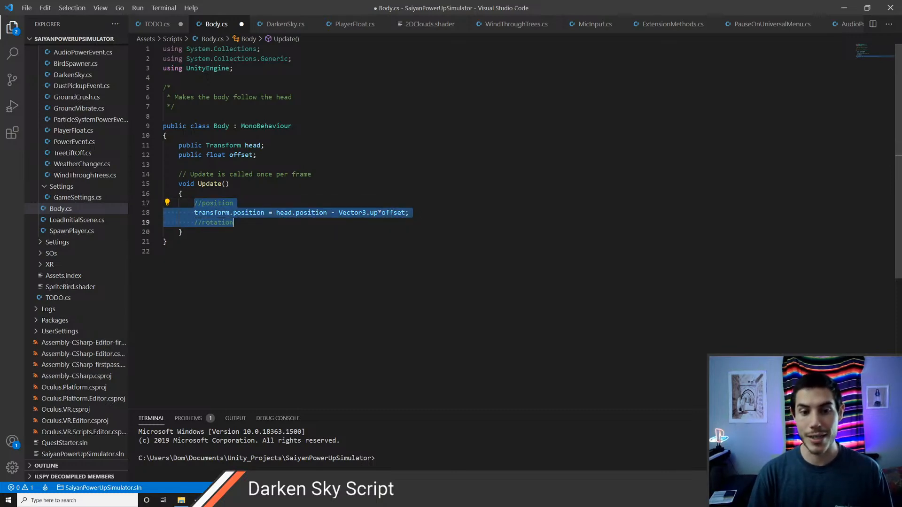
pyautogui.press('Up')
pyautogui.press('Down')
pyautogui.press('Home')
pyautogui.hotkey('shift', 'Down')
pyautogui.hotkey('shift', 'Down')
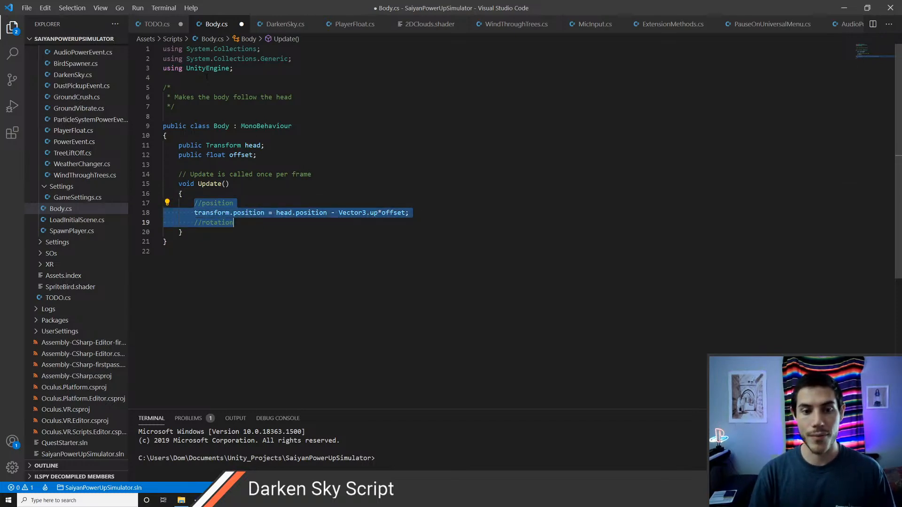
# Step: Below the //rotation comment, begin a transform.LookAt call whose target starts with transform.position +
pyautogui.press('Up')
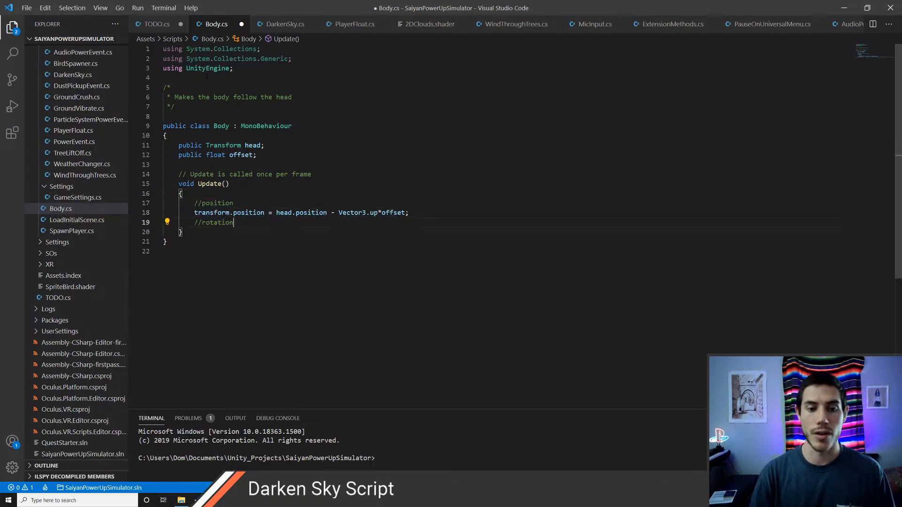
pyautogui.press('Return')
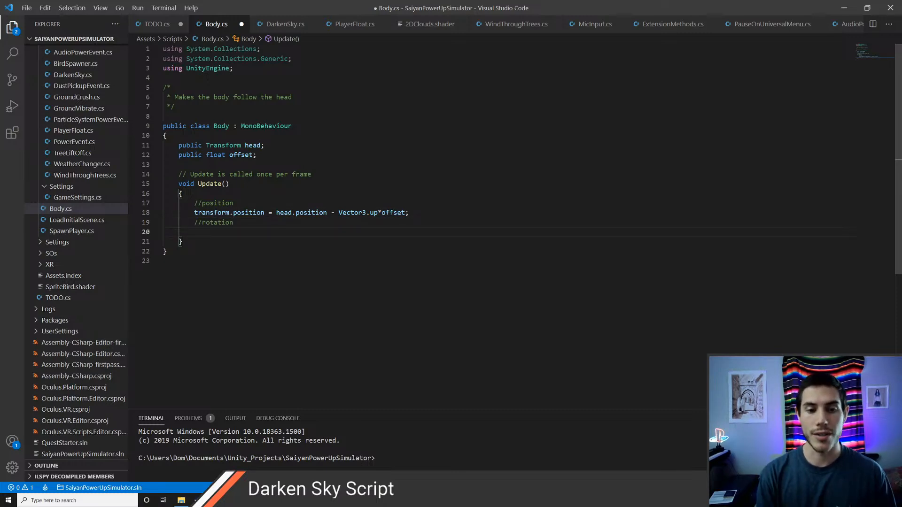
pyautogui.write('transform.')
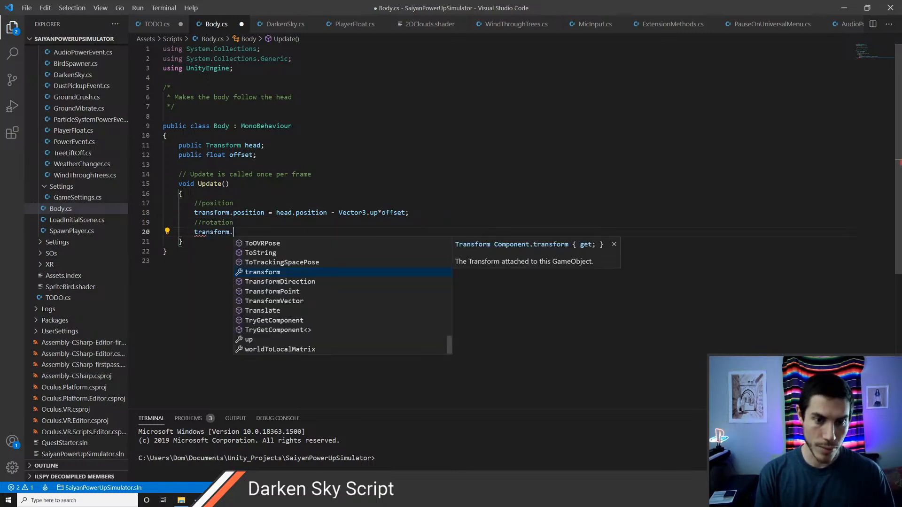
pyautogui.write('look')
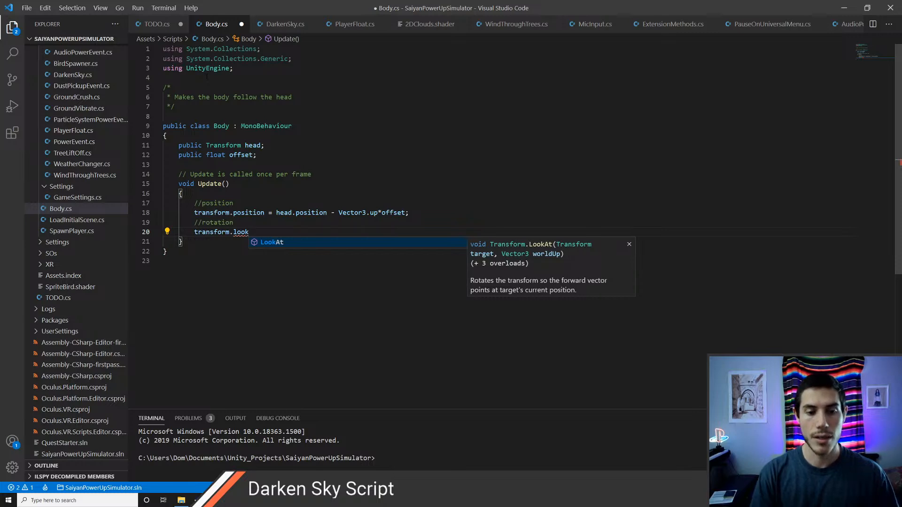
pyautogui.press('Tab')
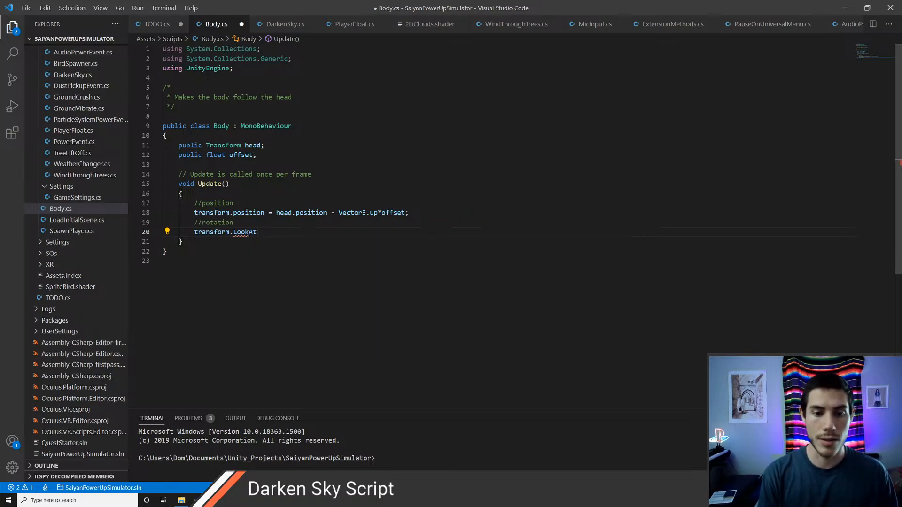
pyautogui.write('(transform.pos')
pyautogui.press('Tab')
pyautogui.write('+ ')
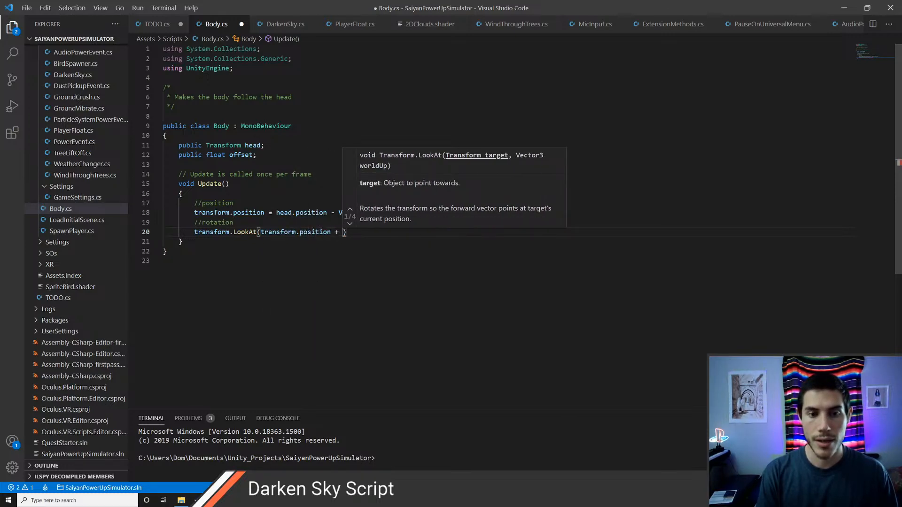
# Step: Add Vector3 as the second term of the LookAt target, without any member after it
pyautogui.write('Vectr')
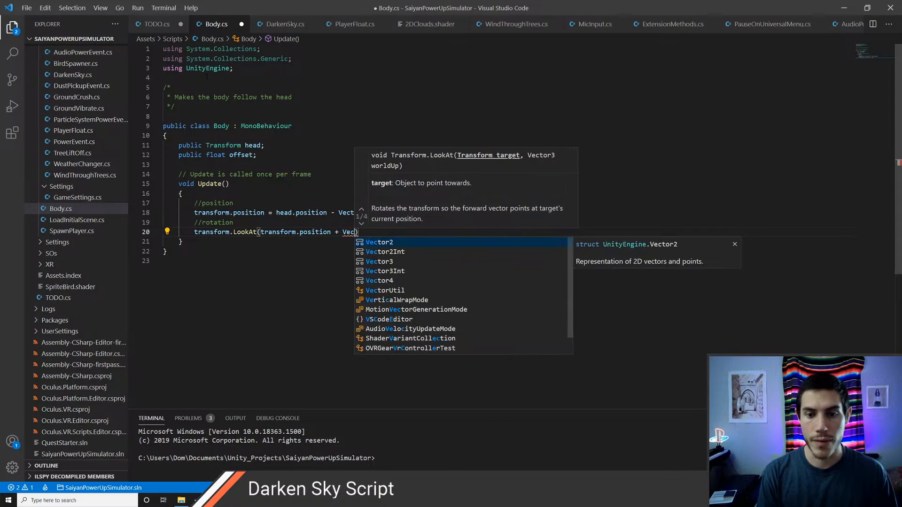
pyautogui.press('Down')
pyautogui.press('Down')
pyautogui.press('Tab')
pyautogui.write('.hea')
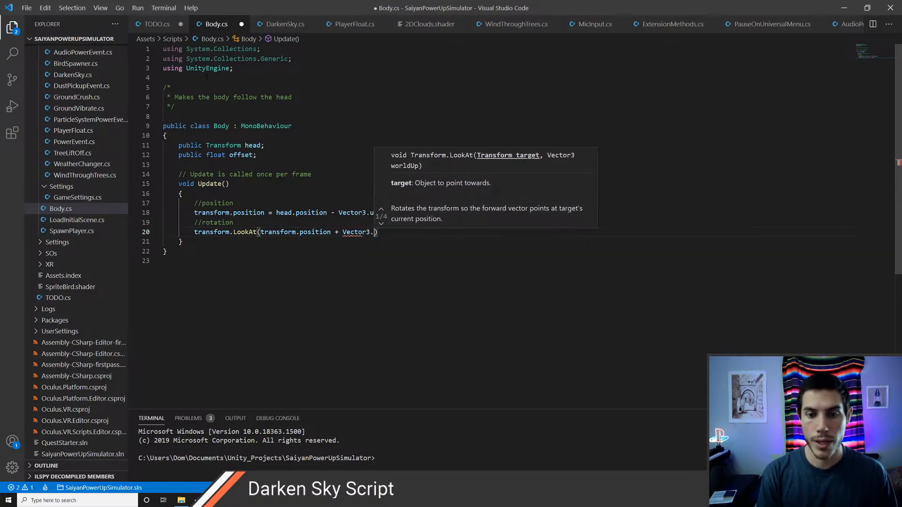
pyautogui.press('BackSpace')
pyautogui.press('BackSpace')
pyautogui.press('BackSpace')
pyautogui.press('BackSpace')
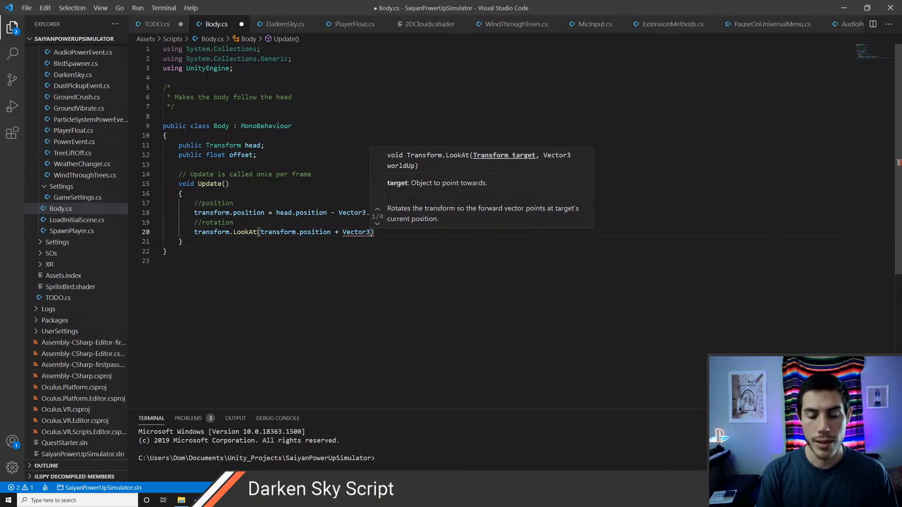
# Step: Complete the LookAt target with Vector3's ProjectOnPlane(head.forward, Vector3.up), end the statement and save the script
pyautogui.write('.proj')
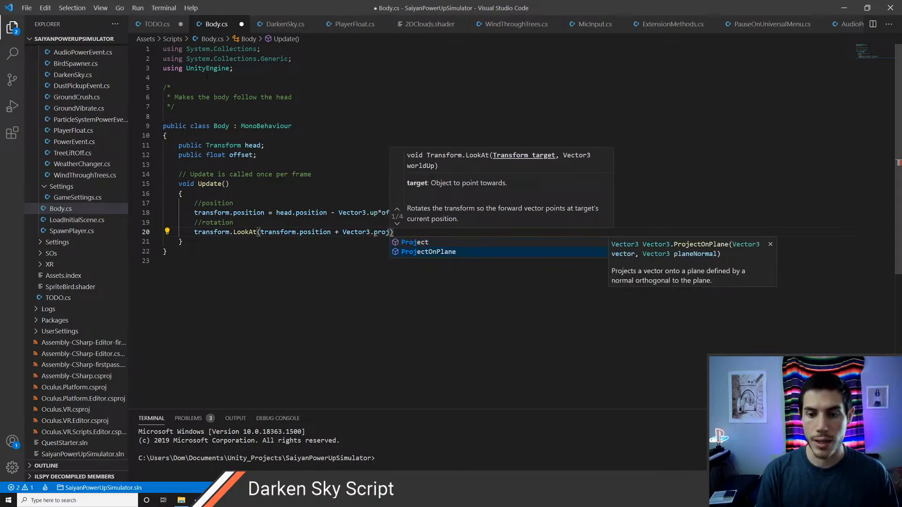
pyautogui.press('Tab')
pyautogui.write('(')
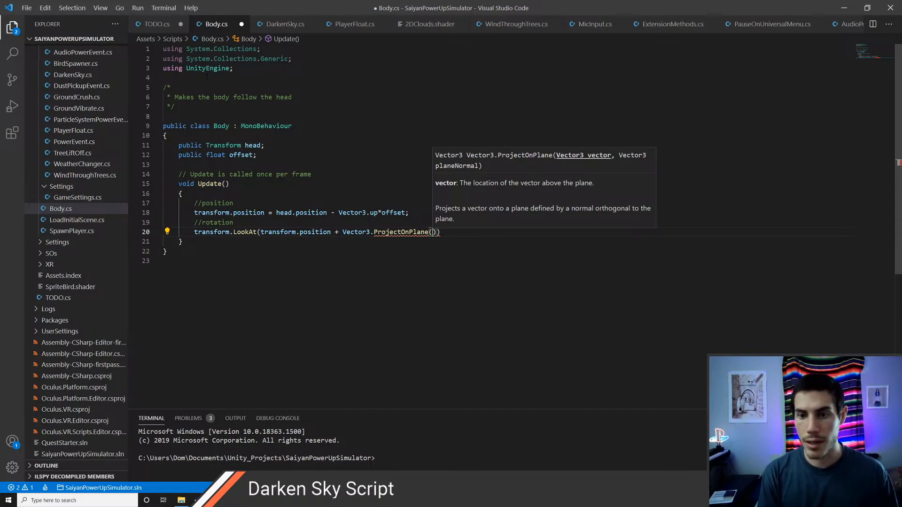
pyautogui.write('head.forward, ')
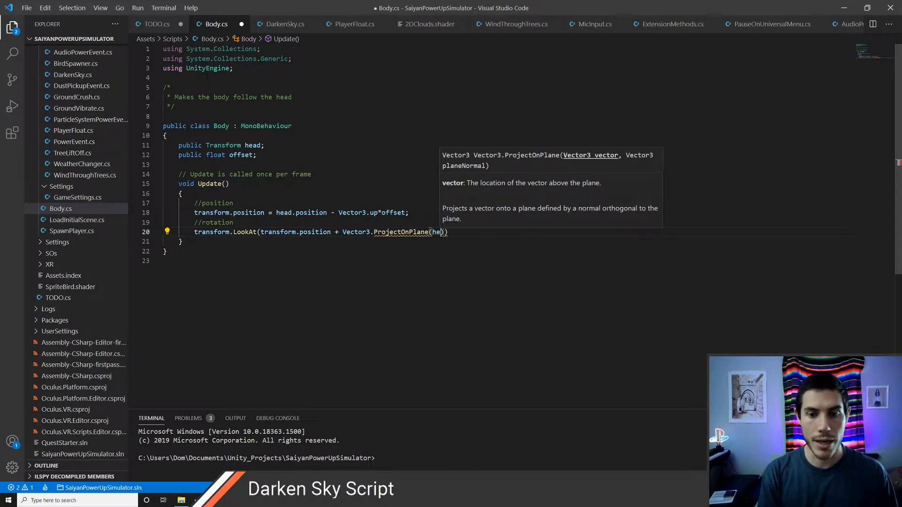
pyautogui.write('Vector3.up')
pyautogui.press('End')
pyautogui.write(';')
pyautogui.hotkey('ctrl', 's')
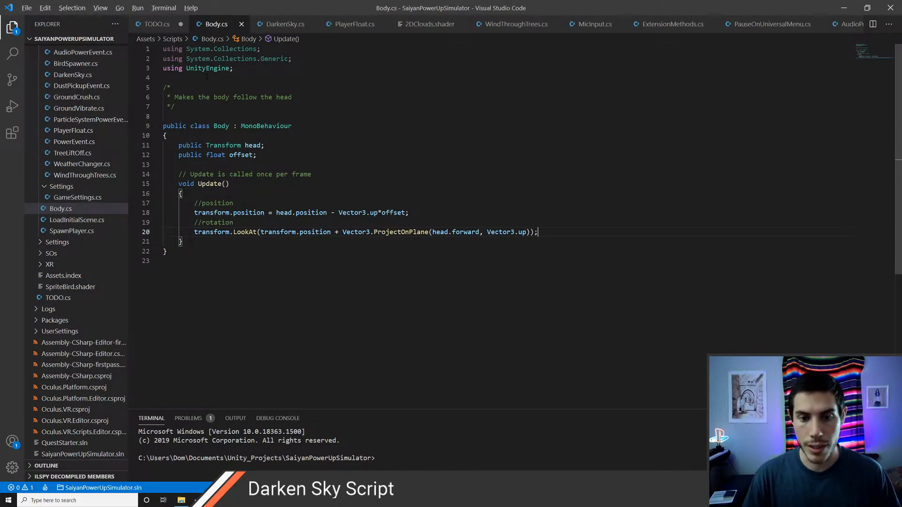
# Step: Switch to the Unity editor, let the Body script reload and save the Main scene
pyautogui.hotkey('alt', 'Tab')
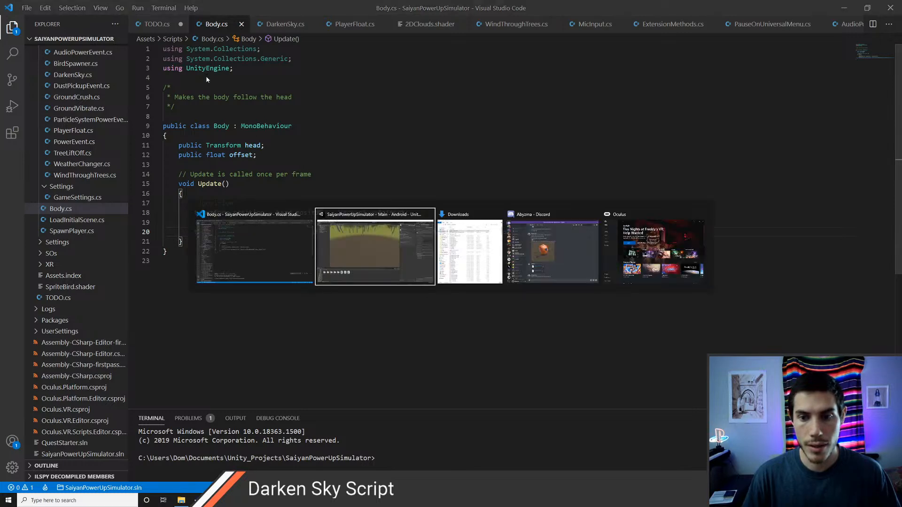
pyautogui.hotkey('alt', 'Tab')
pyautogui.hotkey('alt', 'Tab')
pyautogui.hotkey('alt', 'Tab')
pyautogui.hotkey('alt', 'Tab')
pyautogui.hotkey('alt', 'Tab')
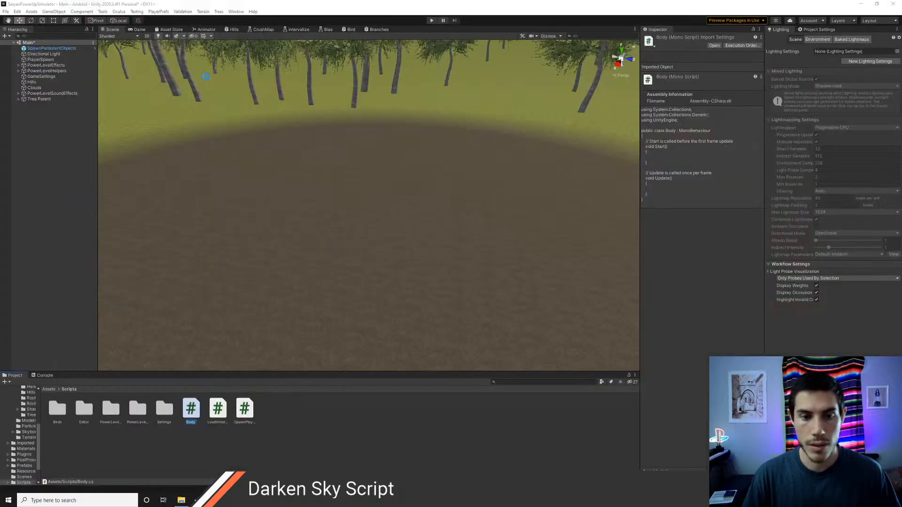
pyautogui.hotkey('alt', 'Tab')
pyautogui.hotkey('alt', 'Tab')
pyautogui.hotkey('alt', 'Tab')
pyautogui.hotkey('alt', 'Tab')
pyautogui.hotkey('alt', 'Tab')
pyautogui.hotkey('alt', 'Tab')
pyautogui.hotkey('alt', 'Tab')
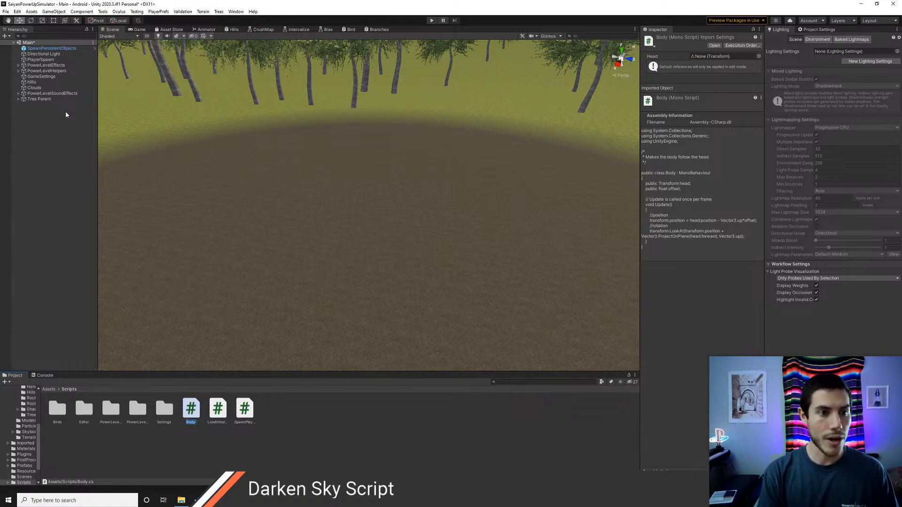
pyautogui.hotkey('ctrl', 's')
# Step: Find Player.prefab with the project search, open it for editing and view the suit body up close
pyautogui.hotkey('ctrl', 'k')
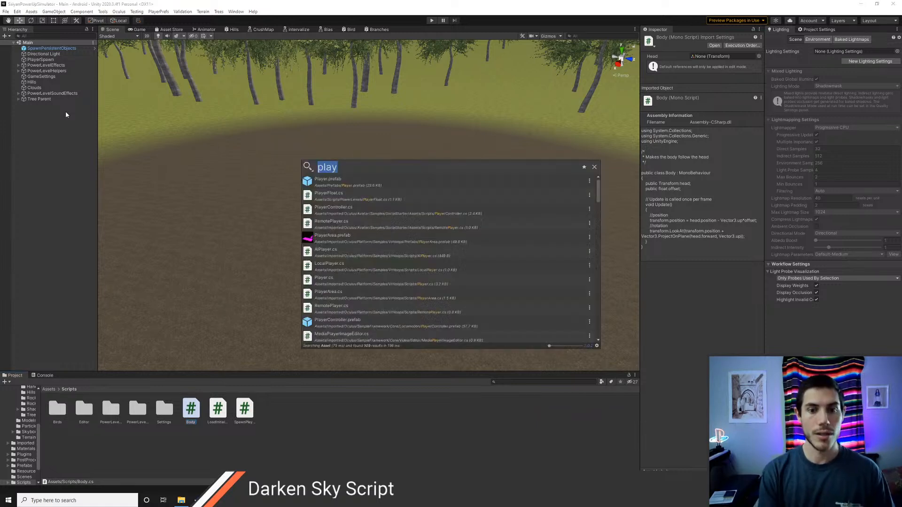
pyautogui.press('Down')
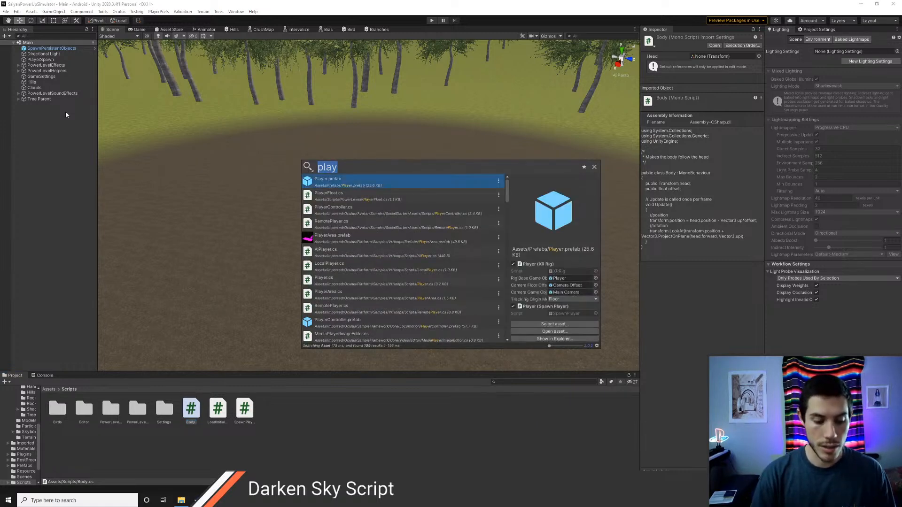
pyautogui.press('Return')
pyautogui.scroll(4, 369, 243)
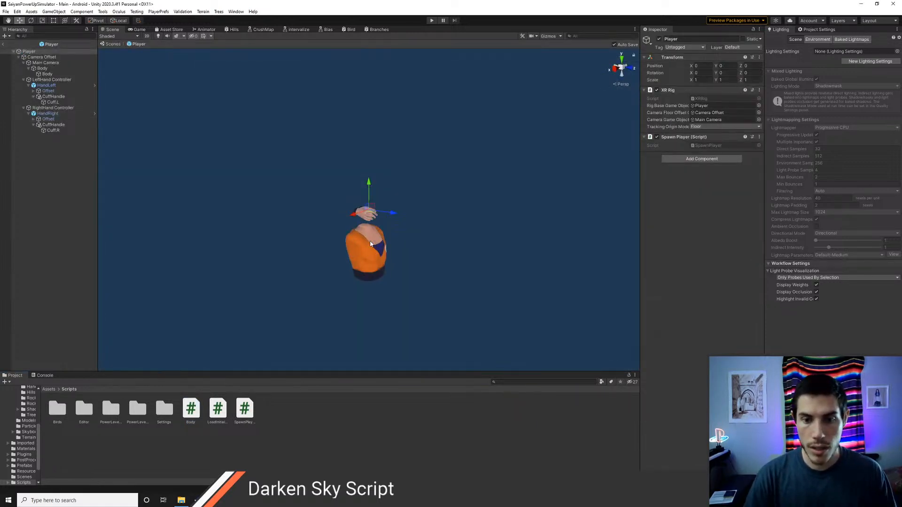
pyautogui.keyDown('alt'); pyautogui.moveTo(386, 252); pyautogui.dragTo(368, 280); pyautogui.keyUp('alt')
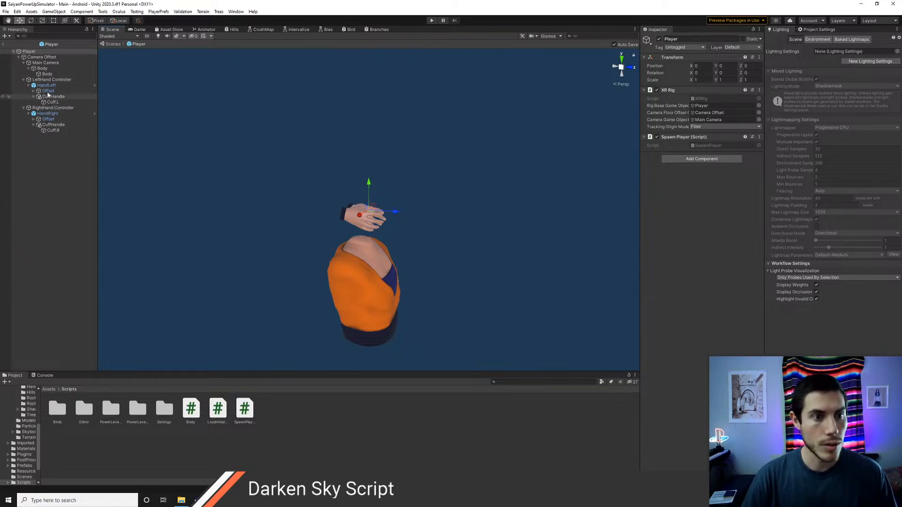
# Step: Add the Body script to the Body object under Main Camera and assign Main Camera as its Head
pyautogui.click(53, 70)
pyautogui.click(702, 94)
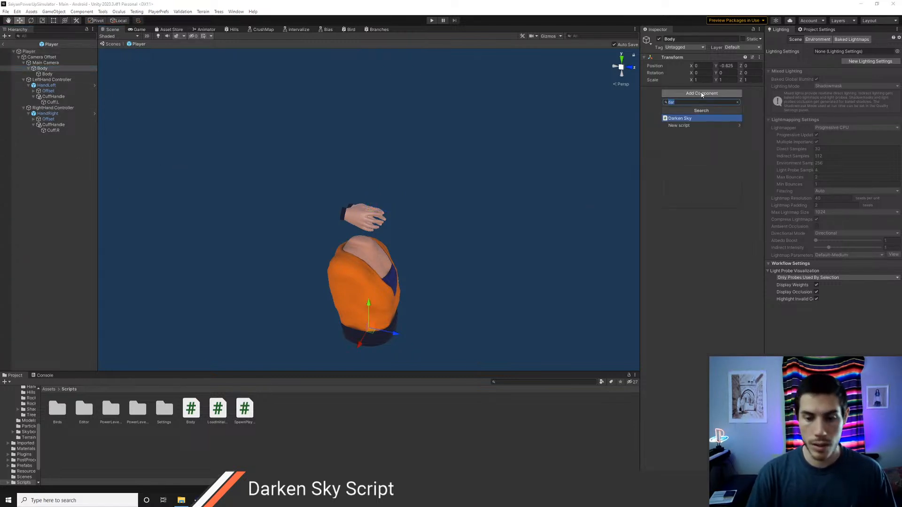
pyautogui.write('body')
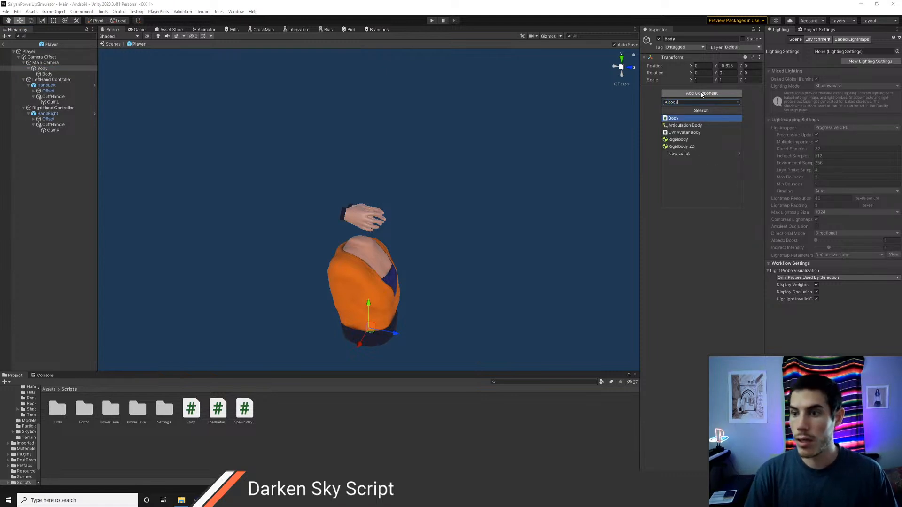
pyautogui.press('Return')
pyautogui.moveTo(45, 63); pyautogui.dragTo(698, 106)
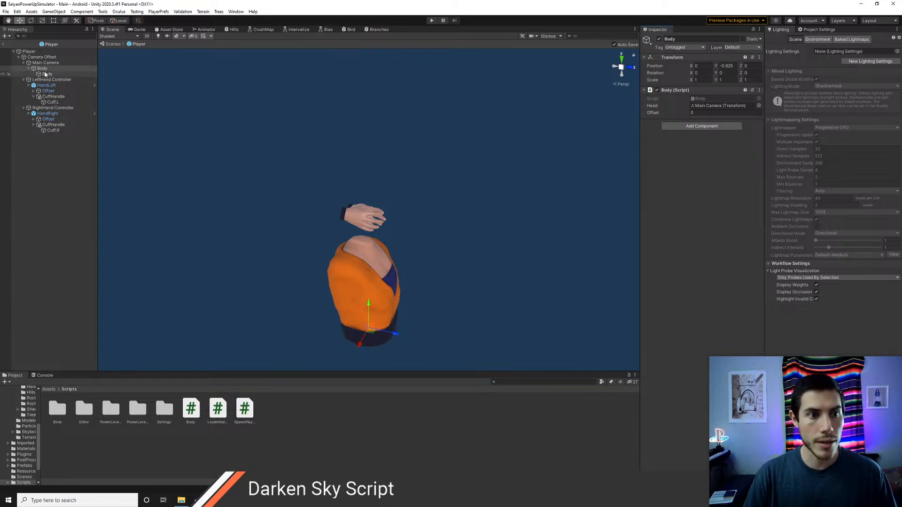
# Step: Move the Body object out of Main Camera to sit directly under Player, above Camera Offset
pyautogui.moveTo(46, 56); pyautogui.dragTo(45, 55)
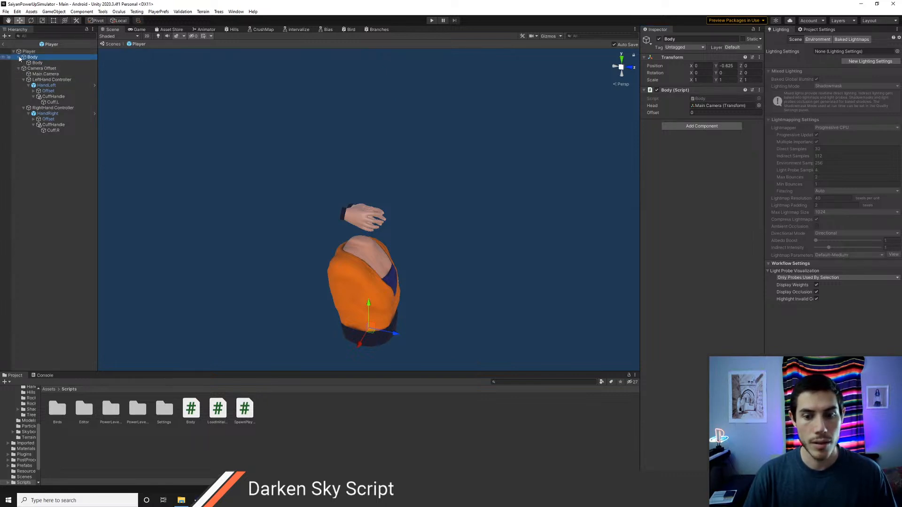
pyautogui.click(19, 57)
pyautogui.click(47, 68)
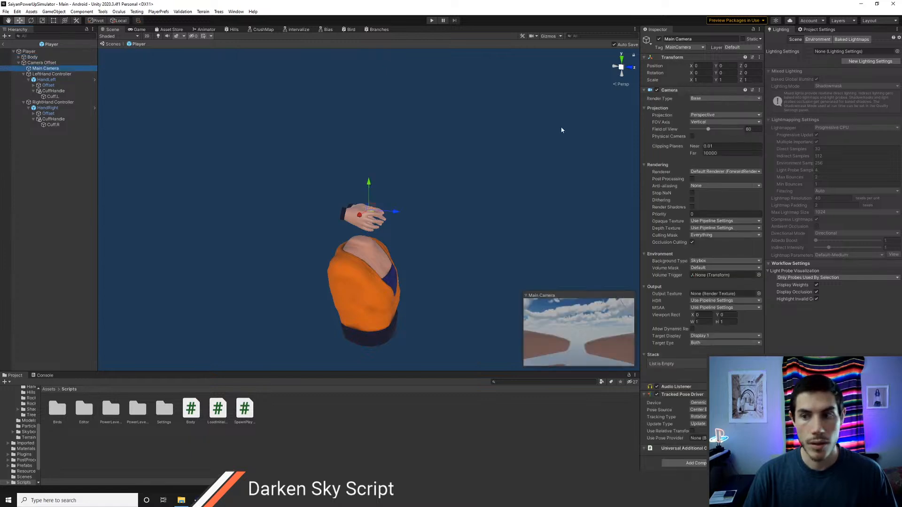
# Step: Set the Offset of Body's script to 0.5 and run the game in play mode
pyautogui.click(32, 57)
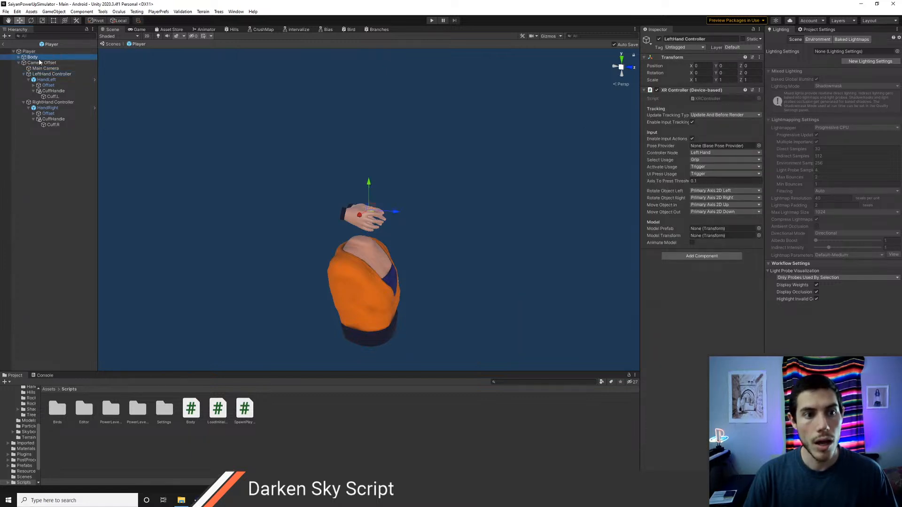
pyautogui.click(693, 113)
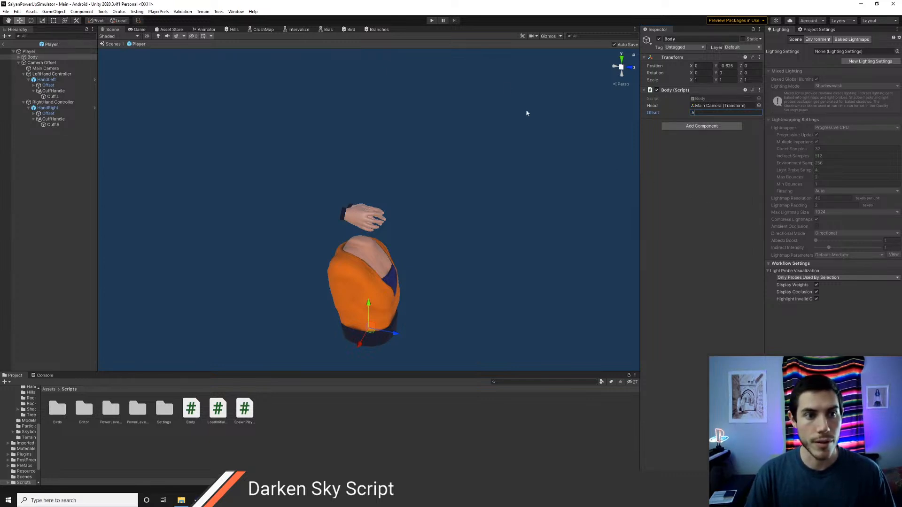
pyautogui.click(430, 21)
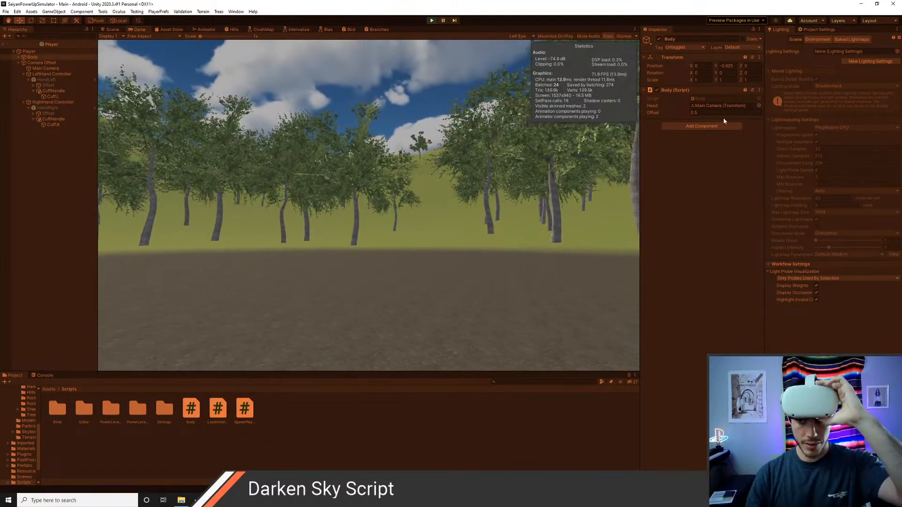
# Step: Undo a trial Offset change on the prefab, exit prefab editing and select the running Player's Body under DontDestroyOnLoad
pyautogui.moveTo(685, 114); pyautogui.dragTo(742, 127)
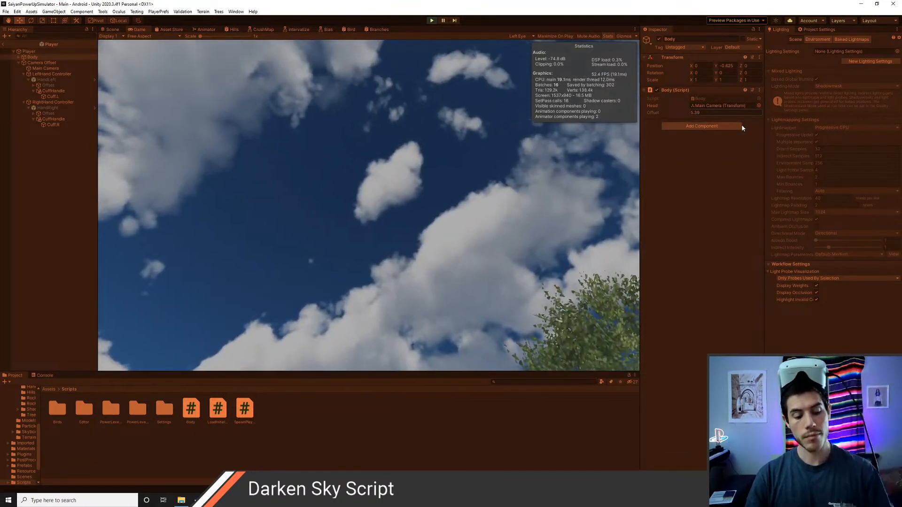
pyautogui.hotkey('ctrl', 'z')
pyautogui.click(3, 44)
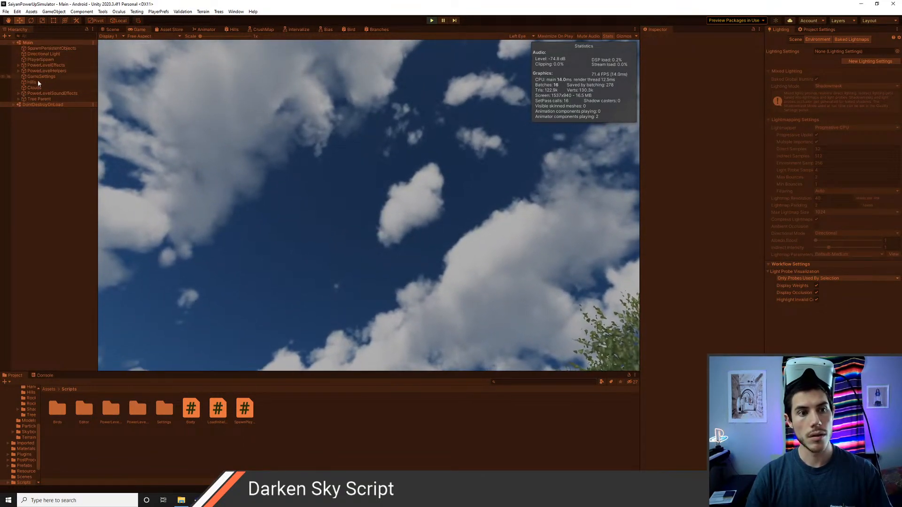
pyautogui.click(13, 105)
pyautogui.click(19, 133)
pyautogui.click(37, 138)
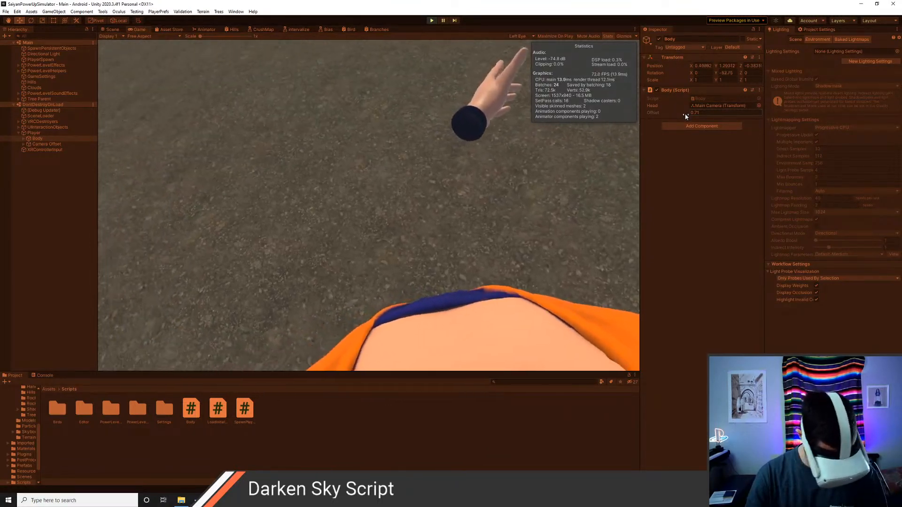
# Step: Tune the running Body script's Offset in small increments to fit the suit height beneath the headset view
pyautogui.moveTo(683, 114); pyautogui.dragTo(696, 117)
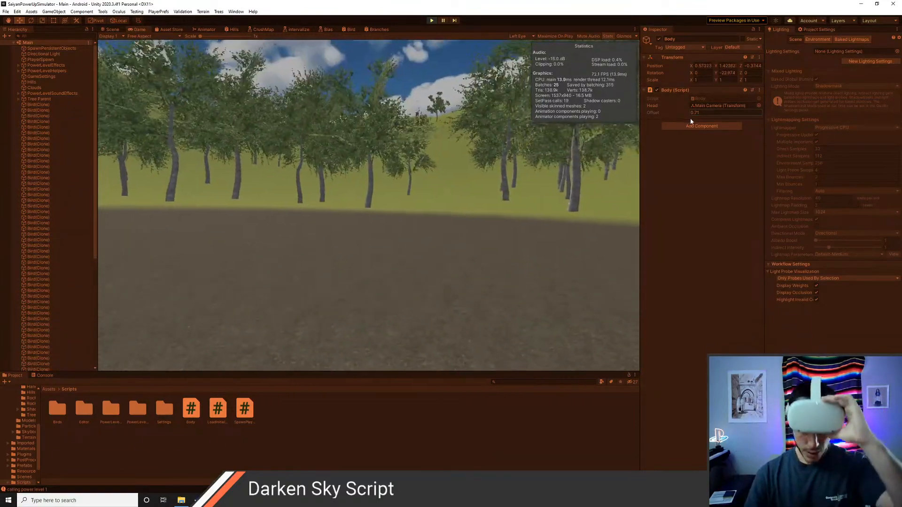
pyautogui.moveTo(683, 112); pyautogui.dragTo(682, 114)
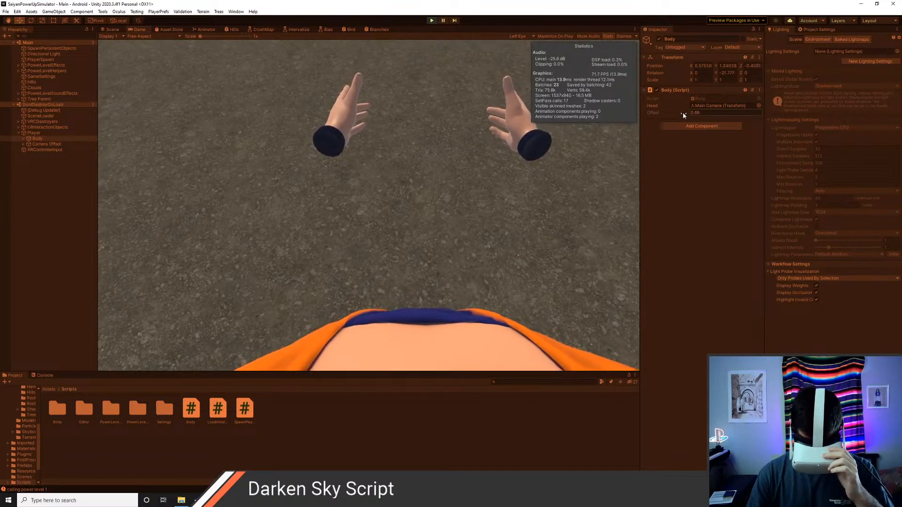
pyautogui.moveTo(683, 111); pyautogui.dragTo(682, 113)
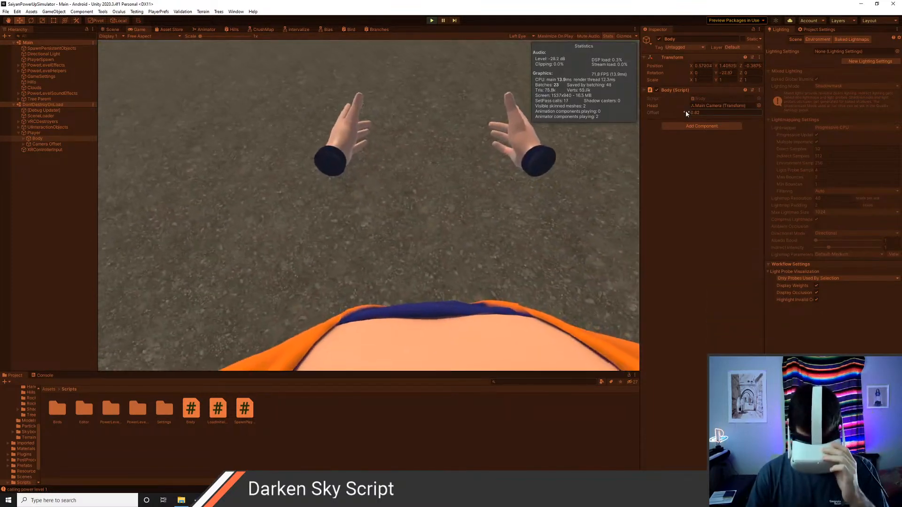
pyautogui.moveTo(686, 113); pyautogui.dragTo(689, 114)
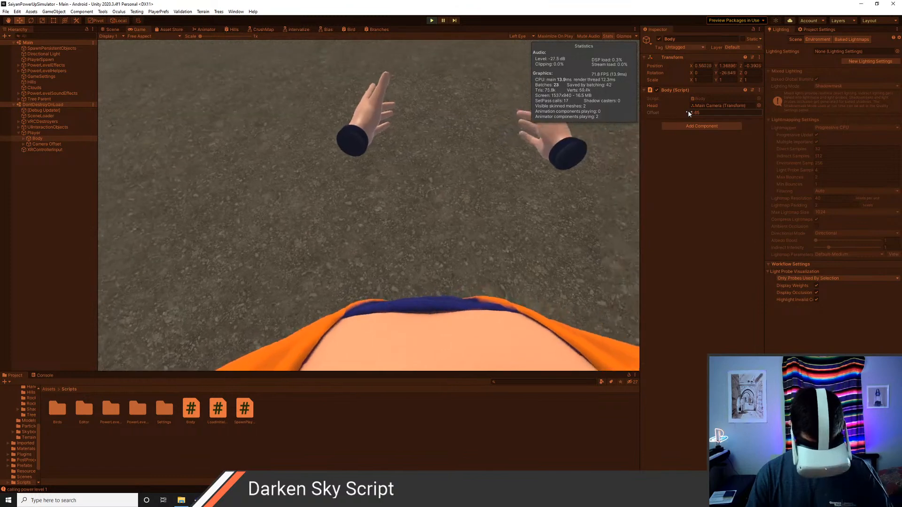
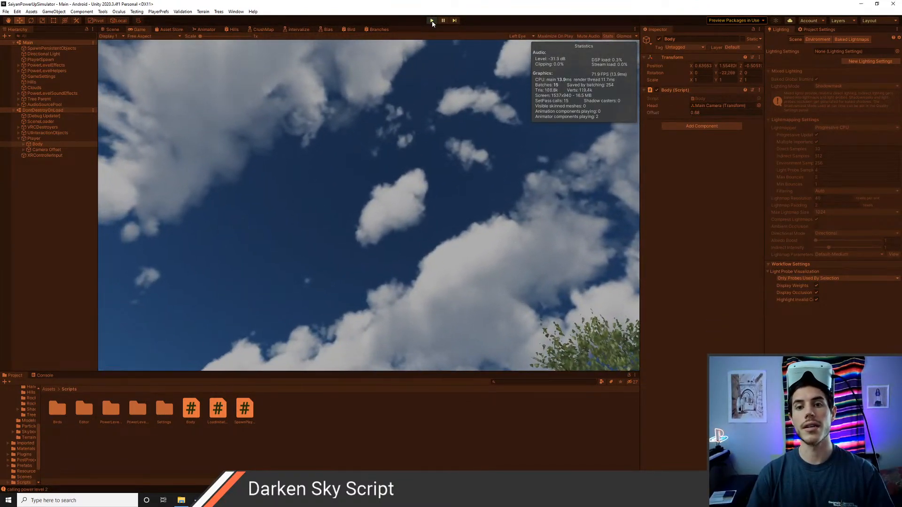
# Step: Stop play mode, open the Player prefab and set the Body script's Offset to 0.68
pyautogui.hotkey('ctrl', 'p')
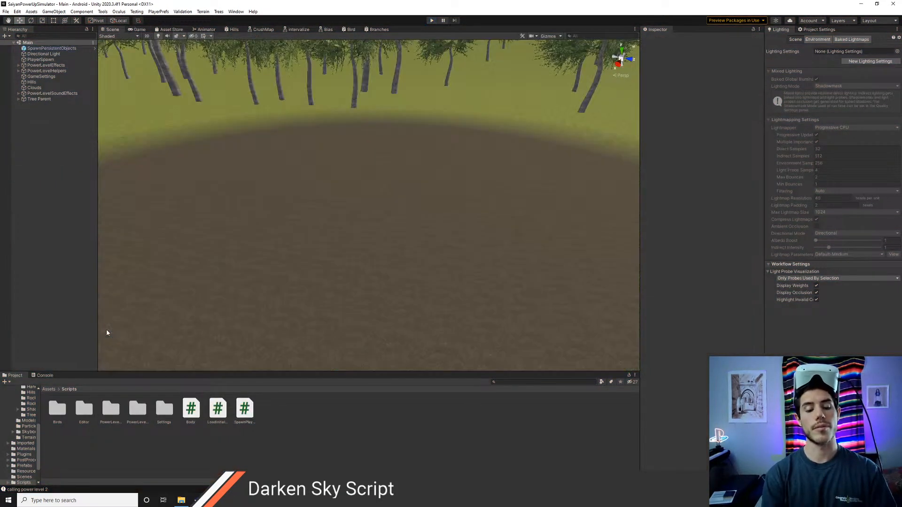
pyautogui.hotkey('alt', "'")
pyautogui.write('player')
pyautogui.press('Down')
pyautogui.press('Return')
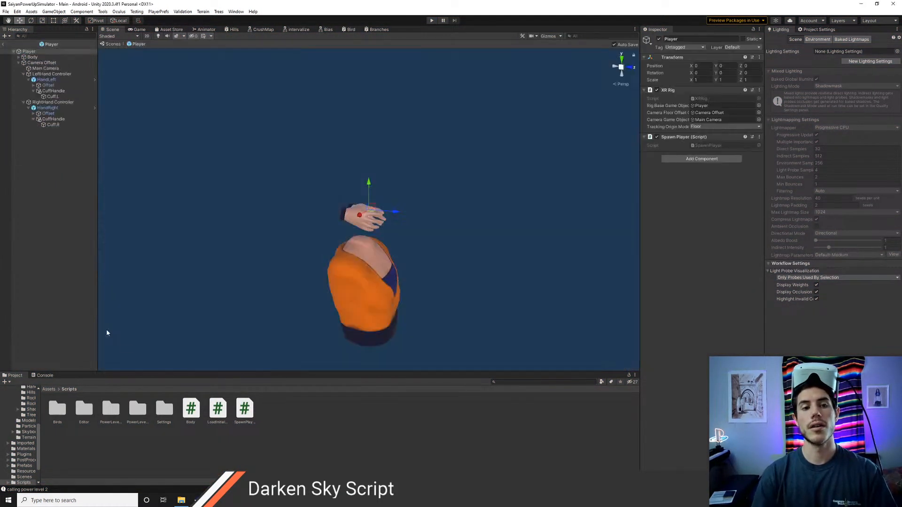
pyautogui.click(33, 57)
pyautogui.click(694, 112)
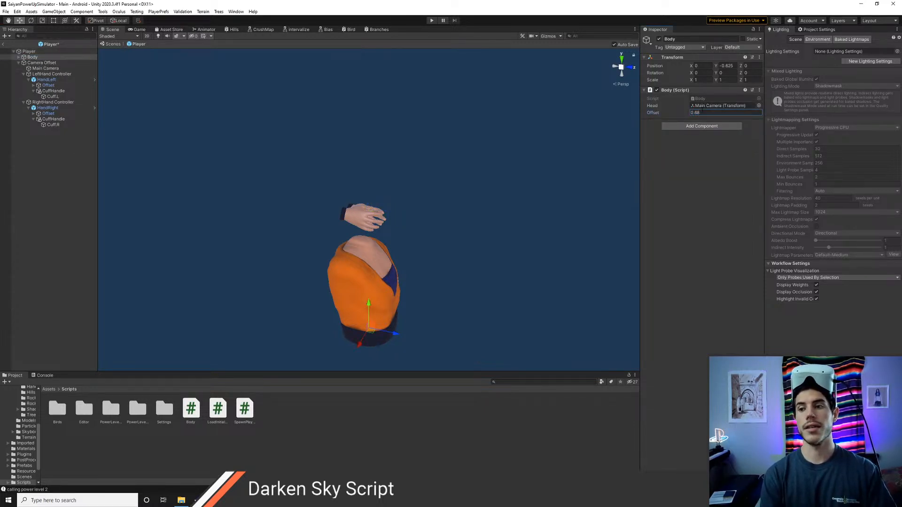
# Step: Switch to Body.cs in Visual Studio Code and begin a Vector3 proj assignment in Update under the comment "head forward projected"
pyautogui.hotkey('alt', 'Tab')
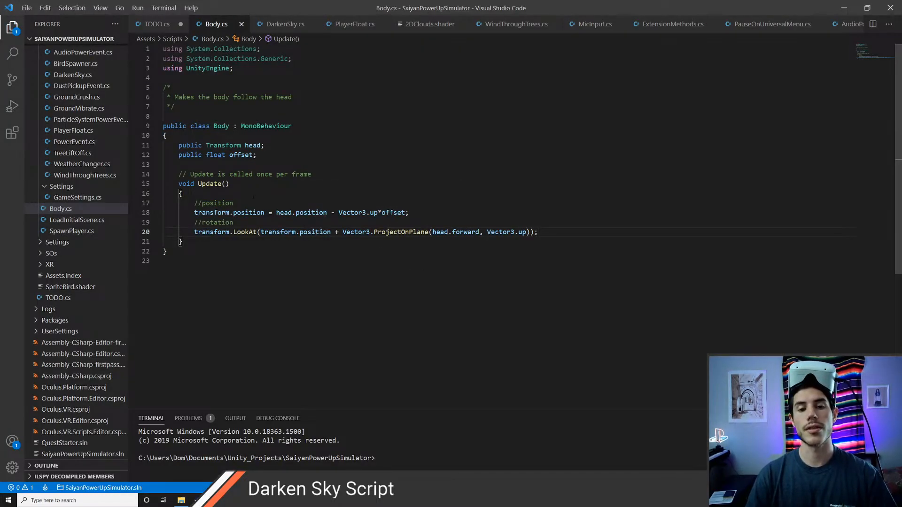
pyautogui.press('Return')
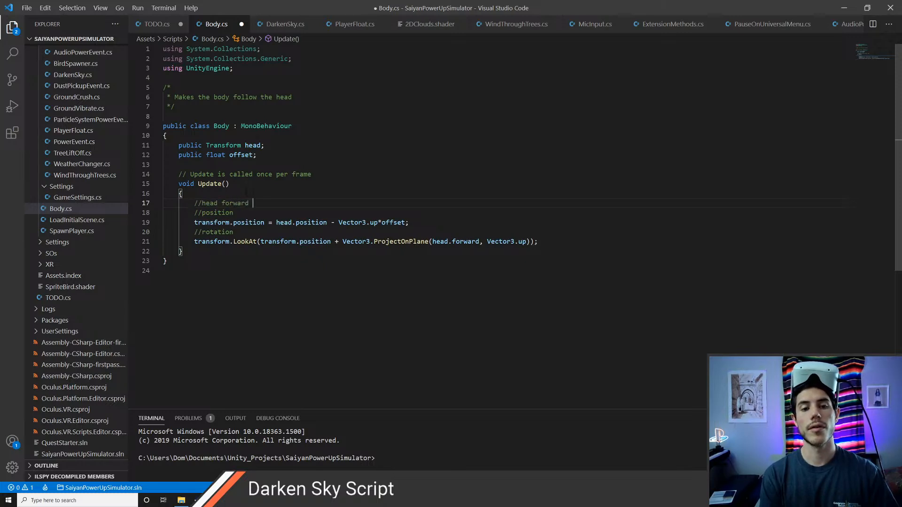
pyautogui.write('//head forward projected')
pyautogui.press('Return')
pyautogui.write('Vector3 proj')
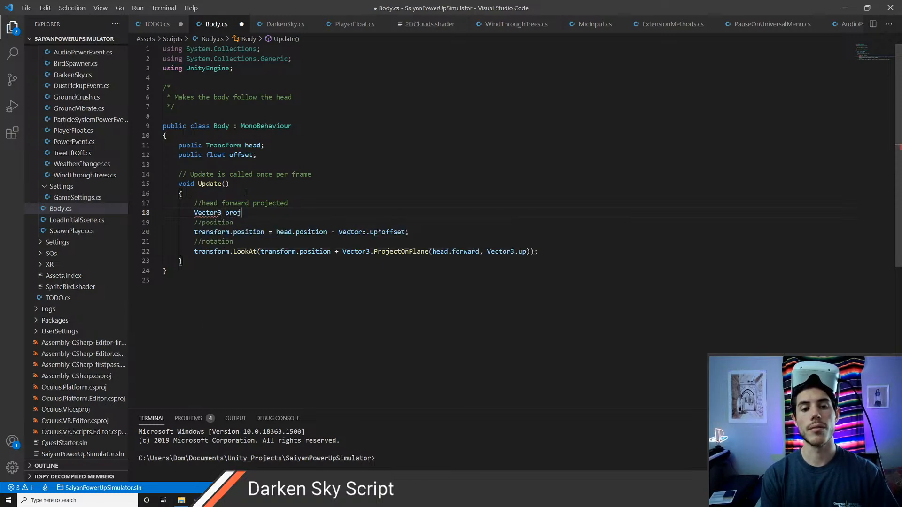
pyautogui.write(' =')
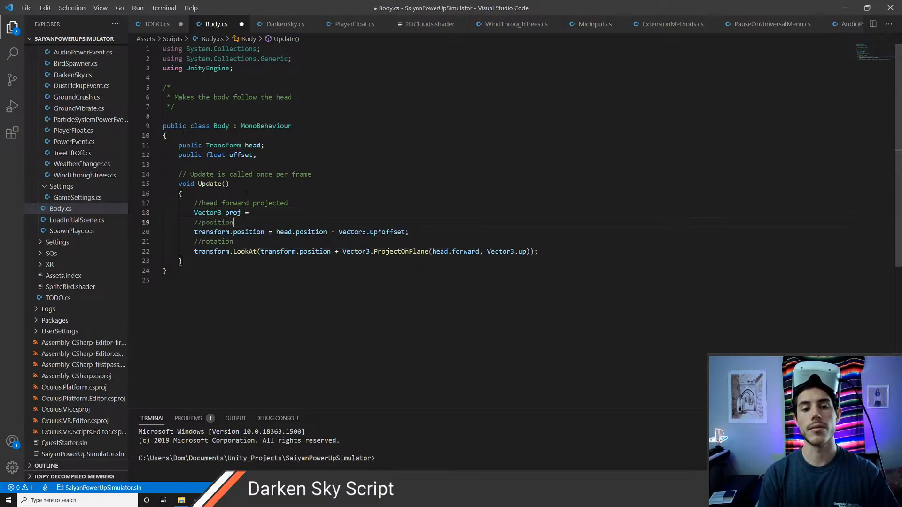
# Step: Assign proj the Vector3.ProjectOnPlane(head.forward, Vector3.up) expression used in the LookAt line and save Body.cs
pyautogui.hotkey('ctrl', 'Right')
pyautogui.hotkey('ctrl', 'Right')
pyautogui.hotkey('ctrl', 'shift', 'Right')
pyautogui.hotkey('ctrl', 'shift', 'Right')
pyautogui.hotkey('ctrl', 'shift', 'Right')
pyautogui.hotkey('ctrl', 'shift', 'Right')
pyautogui.hotkey('ctrl', 'shift', 'Right')
pyautogui.hotkey('ctrl', 'shift', 'Right')
pyautogui.hotkey('ctrl', 'shift', 'Right')
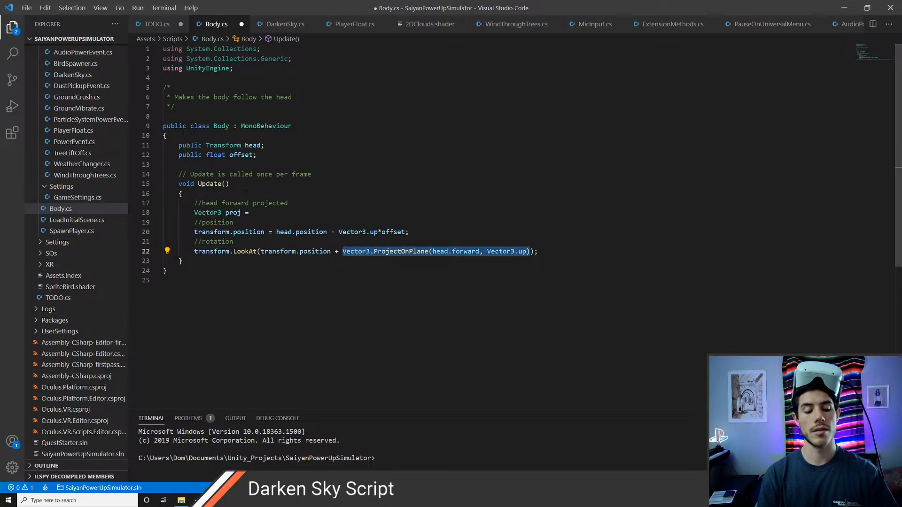
pyautogui.press('Left')
pyautogui.press('Up')
pyautogui.press('Up')
pyautogui.write('Vector3.ProjectOnPlane(head.forward, Vector3.up)')
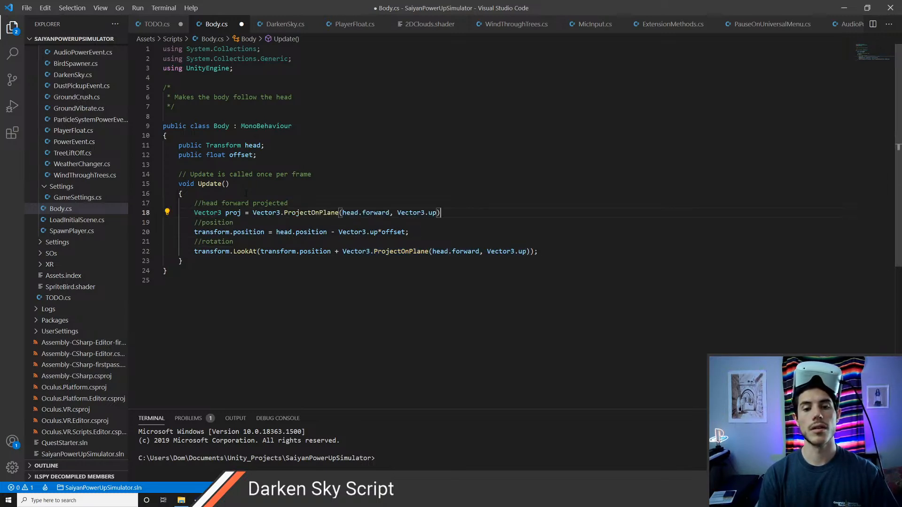
pyautogui.write(';')
pyautogui.hotkey('ctrl', 's')
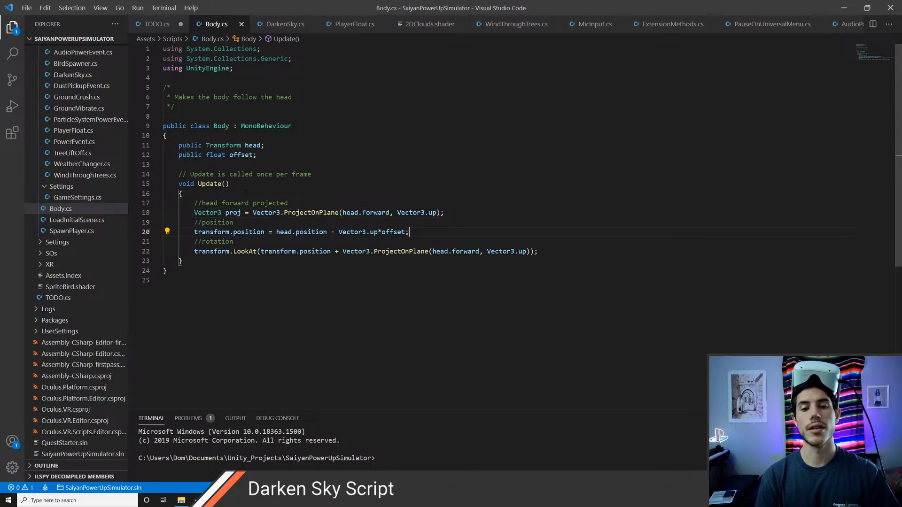
# Step: Extend the transform.position line in Update with "- proj*offset2" and save the script
pyautogui.hotkey('ctrl', 'Left')
pyautogui.hotkey('ctrl', 'Right')
pyautogui.hotkey('ctrl', 'Right')
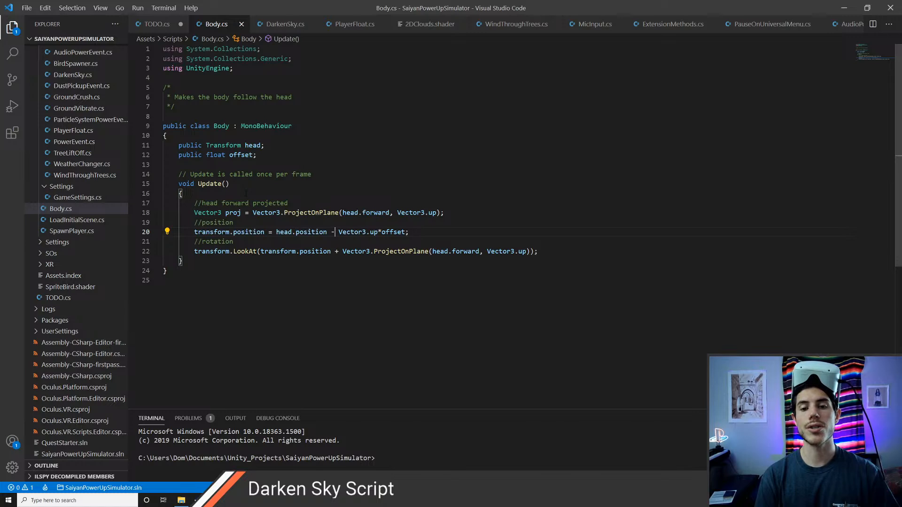
pyautogui.hotkey('ctrl', 'Right')
pyautogui.hotkey('ctrl', 'Right')
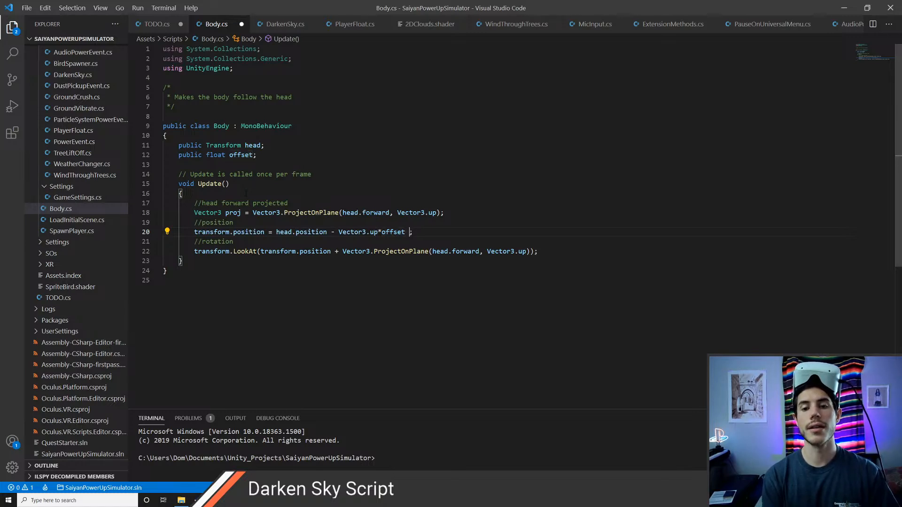
pyautogui.write('- proj')
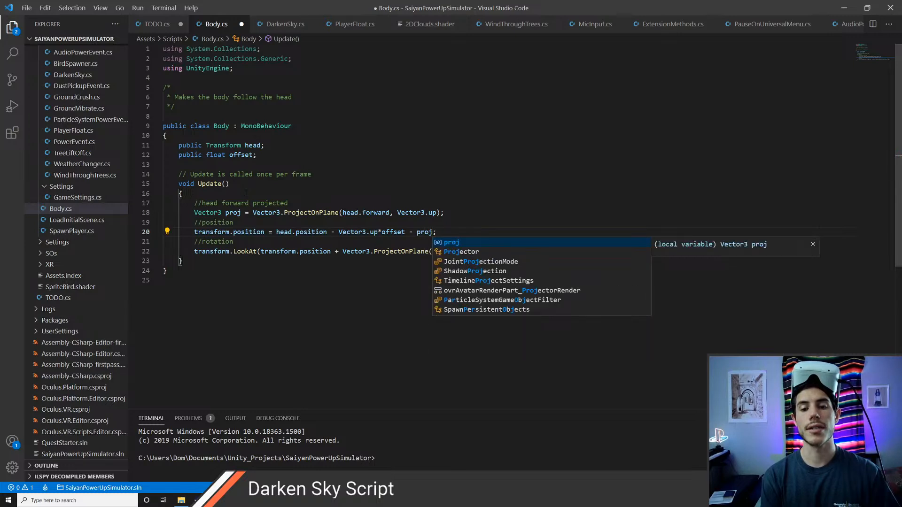
pyautogui.write('*offset2')
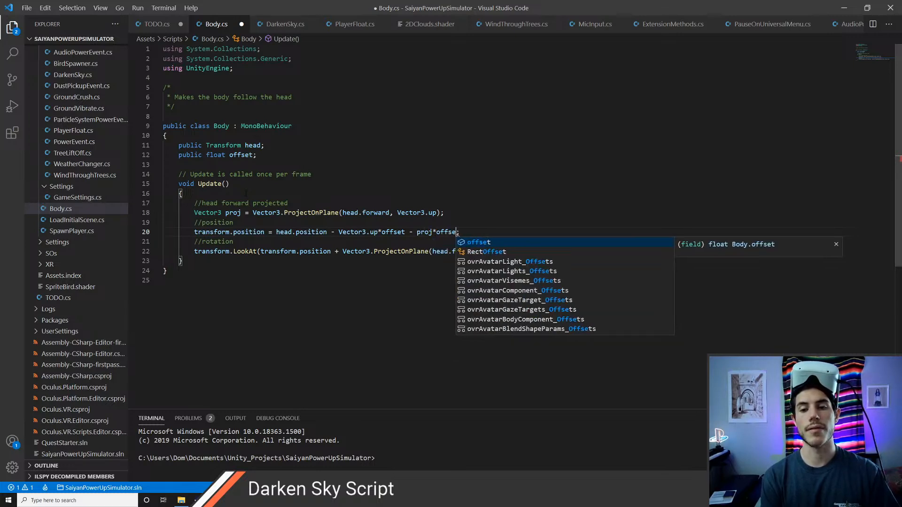
pyautogui.hotkey('ctrl', 's')
# Step: Declare a public float offset2 below the offset field by duplicating that line, and save the script
pyautogui.click(264, 156)
pyautogui.hotkey('ctrl', 'c')
pyautogui.press('Return')
pyautogui.hotkey('ctrl', 'v')
pyautogui.press('BackSpace')
pyautogui.press('Left')
pyautogui.hotkey('ctrl', 's')
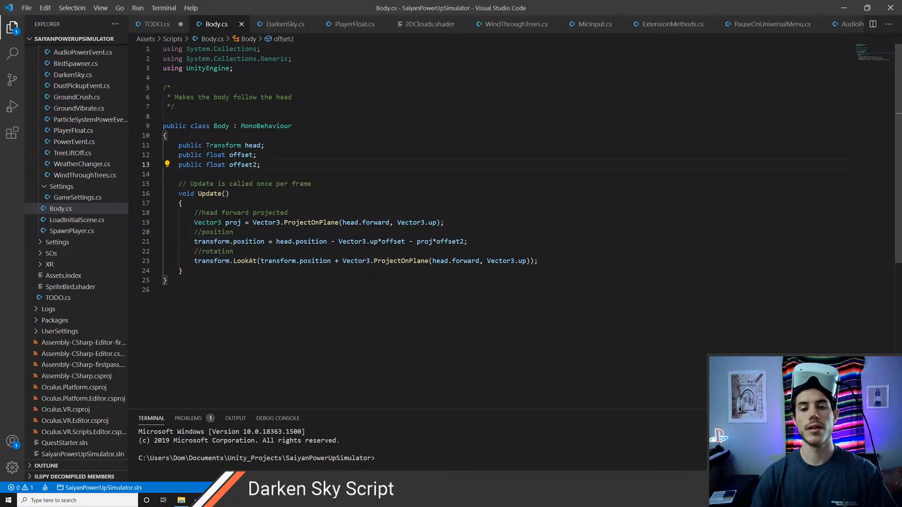
pyautogui.click(271, 252)
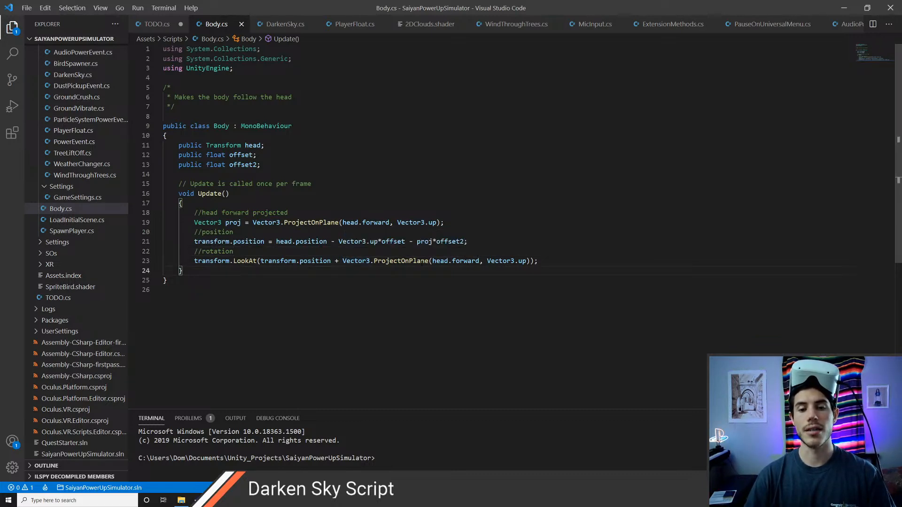
pyautogui.moveTo(421, 264)
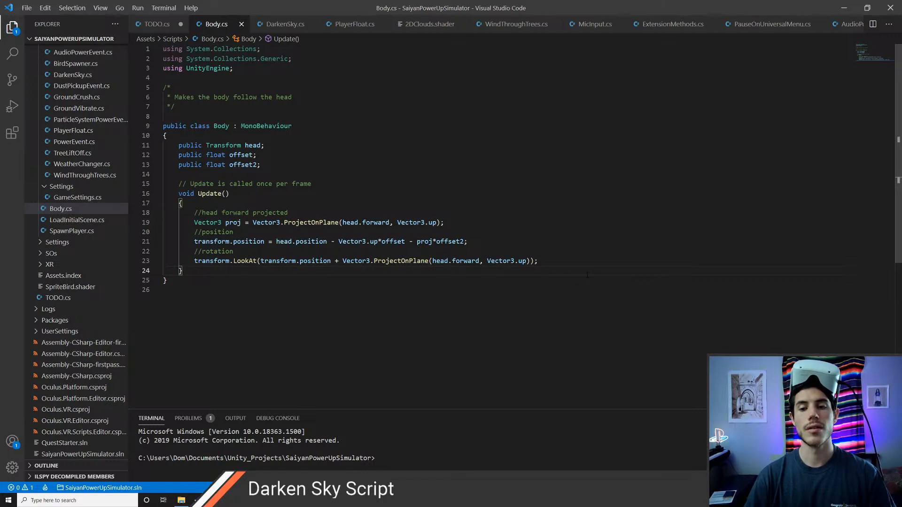
# Step: Return to Unity, exit prefab editing, run the game and select the running Player's parent Body object
pyautogui.hotkey('alt', 'Tab')
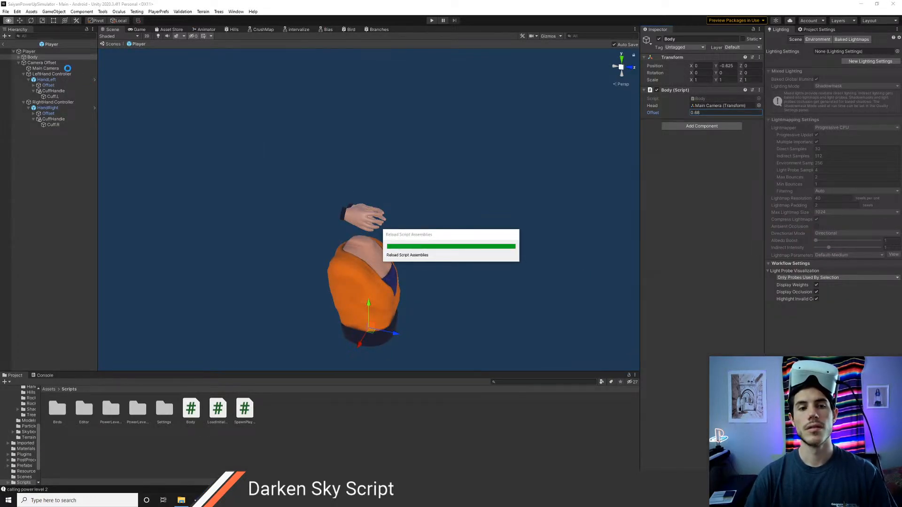
pyautogui.click(4, 45)
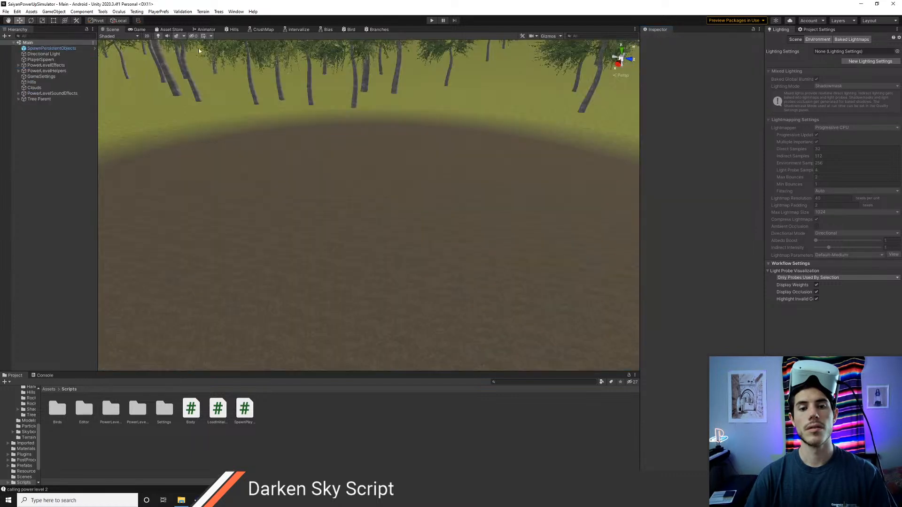
pyautogui.click(431, 21)
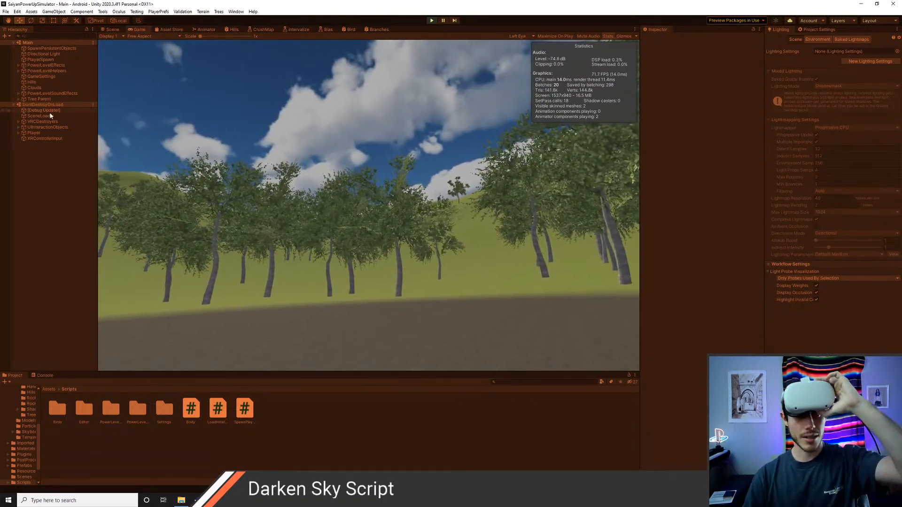
pyautogui.click(19, 133)
pyautogui.click(23, 138)
pyautogui.click(36, 139)
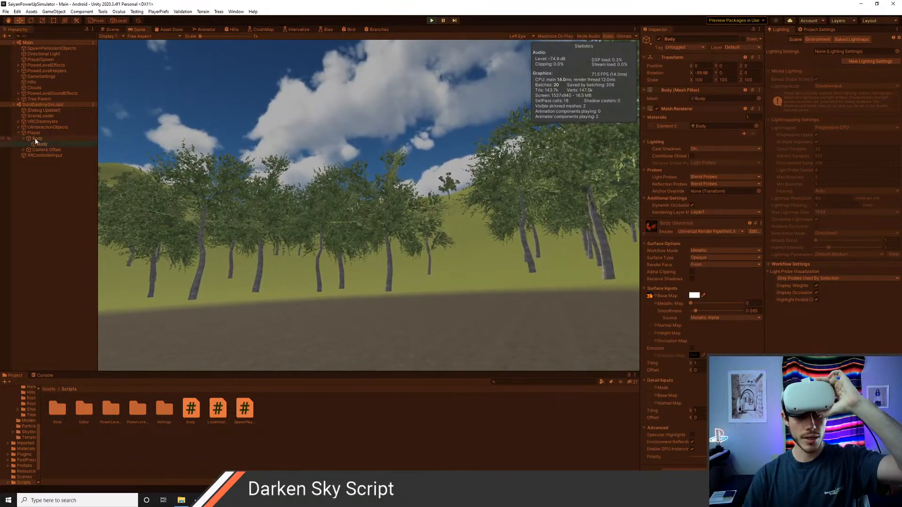
pyautogui.click(36, 138)
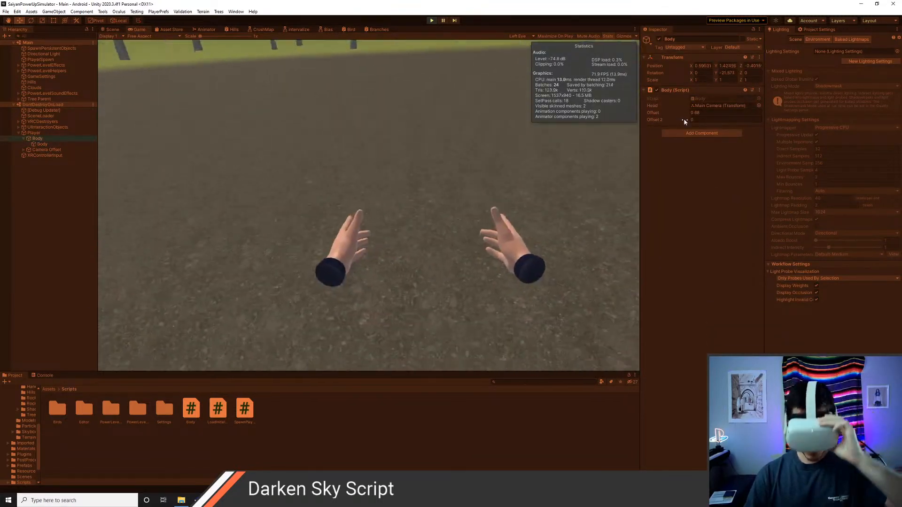
# Step: Tune the running Body script's Offset 2 to 0.14 and Offset to 0.65, and stop play mode
pyautogui.moveTo(688, 123); pyautogui.dragTo(688, 123)
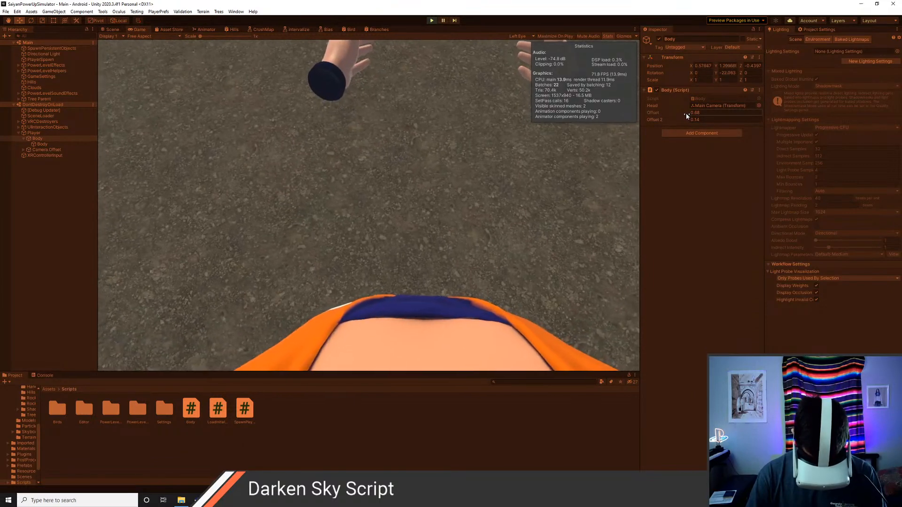
pyautogui.moveTo(686, 116); pyautogui.dragTo(689, 116)
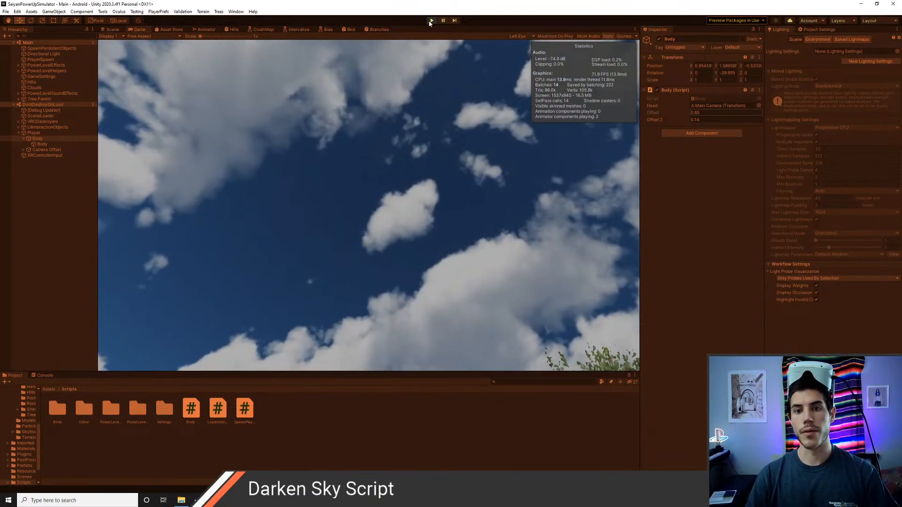
pyautogui.click(431, 20)
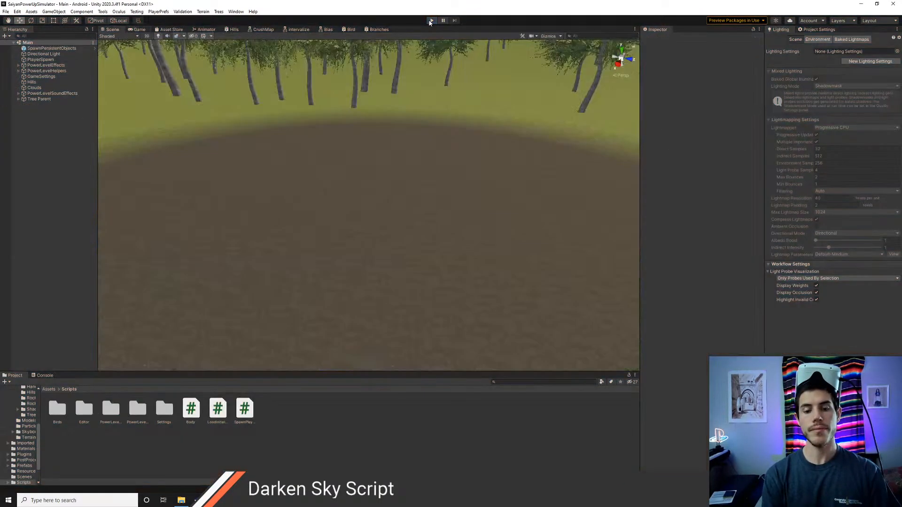
# Step: Open the Player prefab and set the Body script's Offset to 0.65 and Offset 2 to 0.14
pyautogui.hotkey('ctrl', 'k')
pyautogui.write('player')
pyautogui.press('Down')
pyautogui.press('Down')
pyautogui.press('Return')
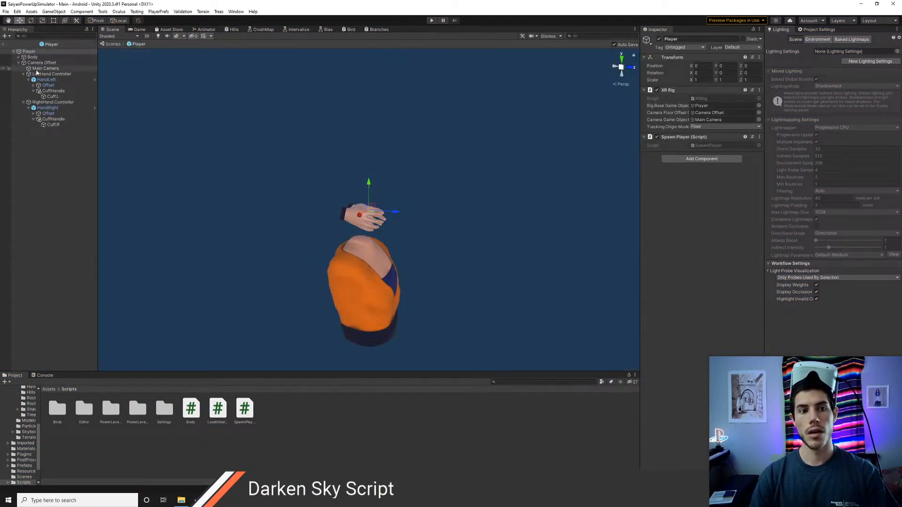
pyautogui.click(33, 57)
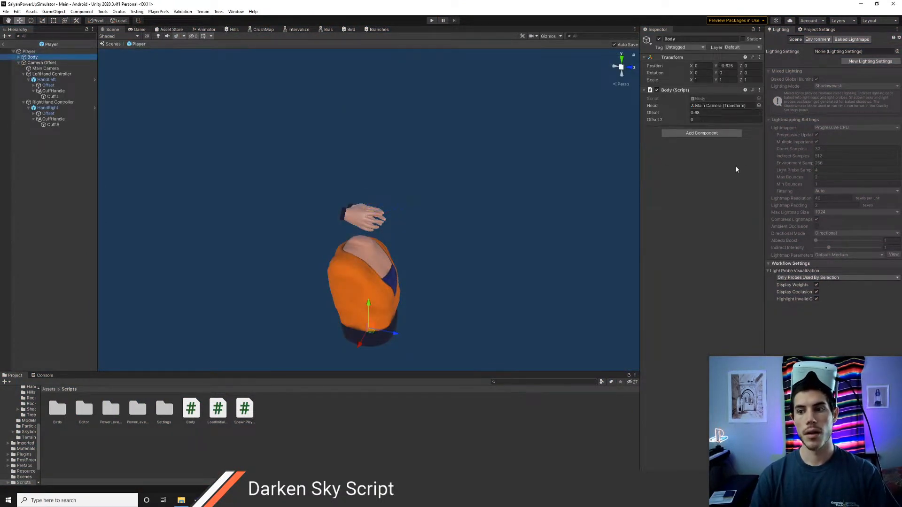
pyautogui.click(701, 119)
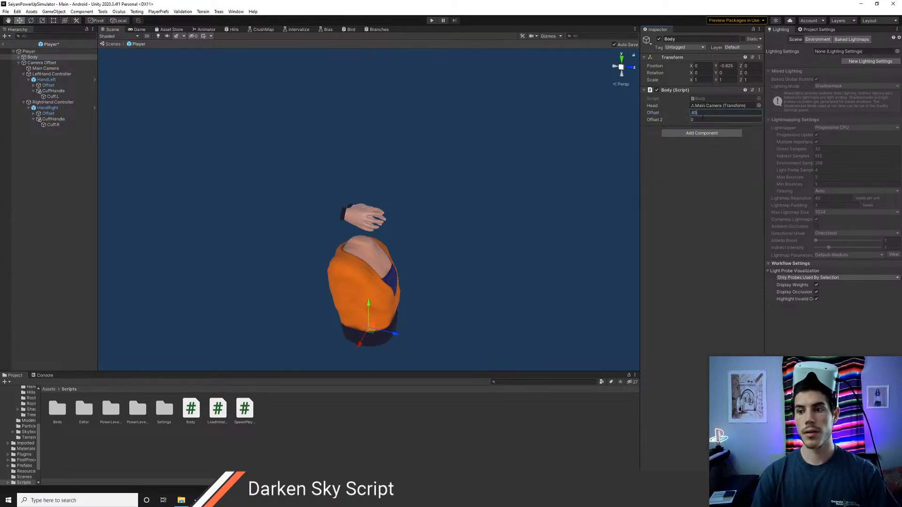
pyautogui.write('.14')
pyautogui.click(703, 113)
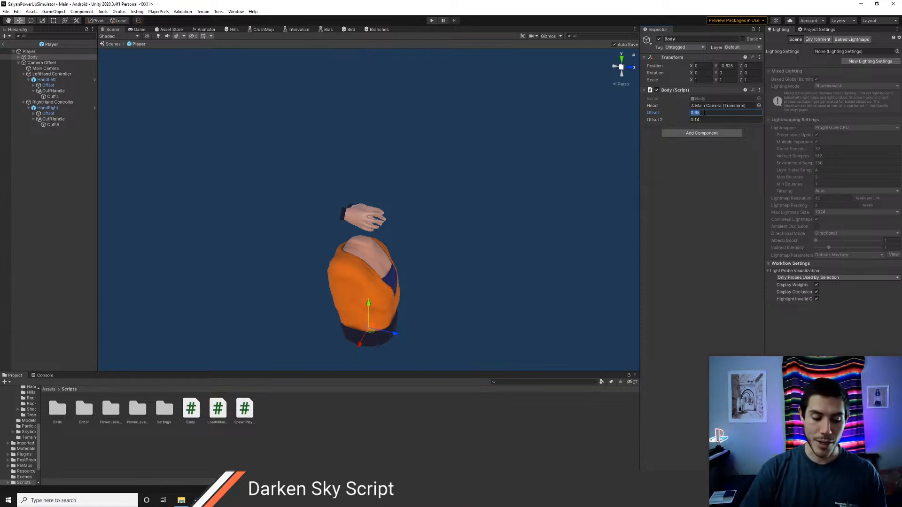
# Step: Examine the suit body and hands from the front in the Player prefab, and return to the Main scene
pyautogui.press('s')
pyautogui.moveTo(455, 242); pyautogui.dragTo(397, 240, button='right')
pyautogui.press('w')
pyautogui.press('s')
pyautogui.press('d')
pyautogui.press('w')
pyautogui.press('w')
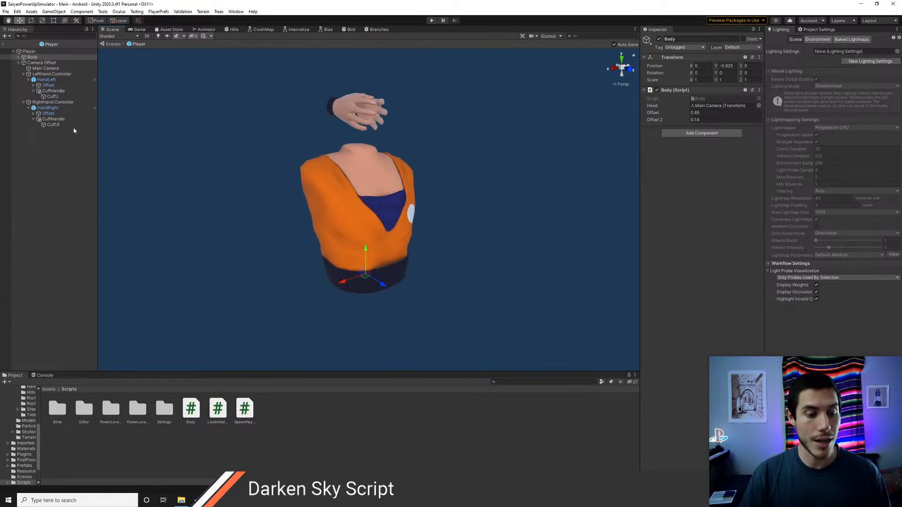
pyautogui.click(4, 45)
# Step: Expand PowerLevelEffects in the Main scene and select its DarkenSky object to show the Darken Sky script settings
pyautogui.moveTo(393, 187); pyautogui.dragTo(383, 190, button='right')
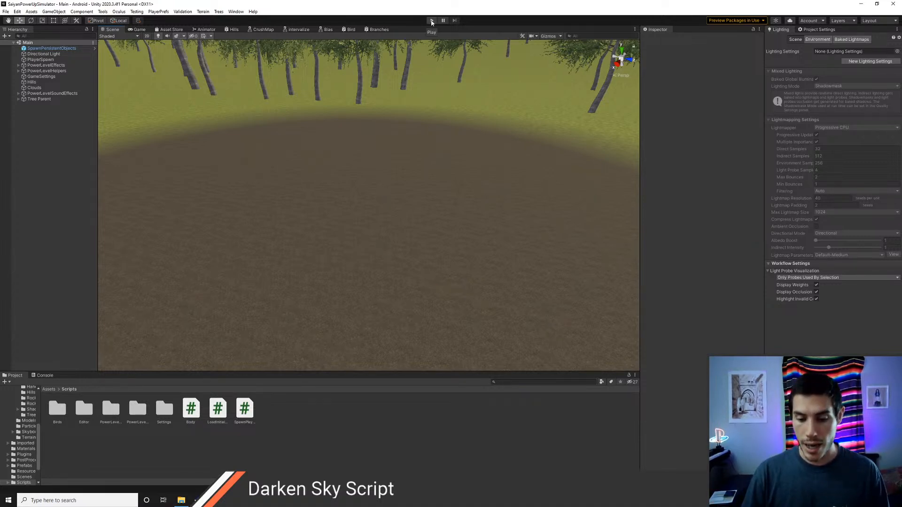
pyautogui.moveTo(329, 150); pyautogui.dragTo(337, 174, button='right')
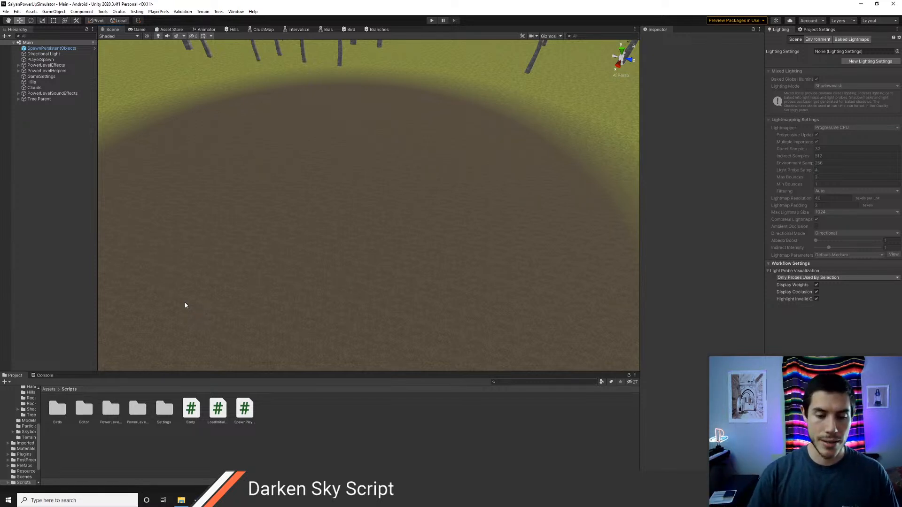
pyautogui.moveTo(345, 235); pyautogui.dragTo(344, 235, button='right')
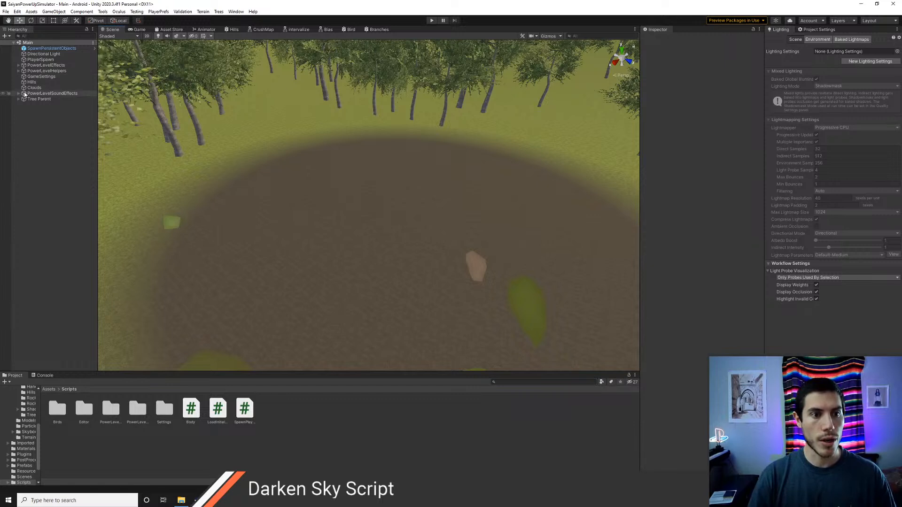
pyautogui.click(19, 66)
pyautogui.click(43, 110)
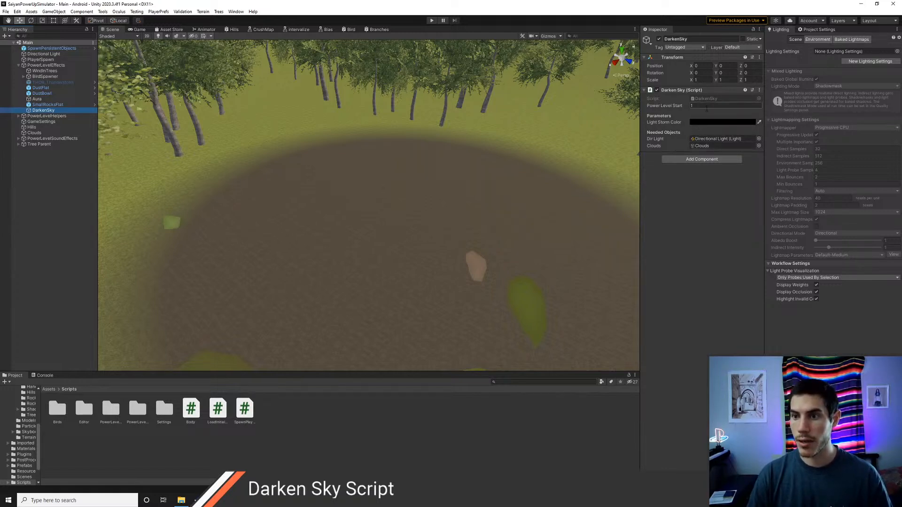
# Step: Switch to Visual Studio Code, open DarkenSky.cs and review its fields, Start, LevelAchieved and DarkenSkyOverTime code
pyautogui.hotkey('alt', 'Tab')
pyautogui.hotkey('ctrl', 'p')
pyautogui.write('darken')
pyautogui.press('Return')
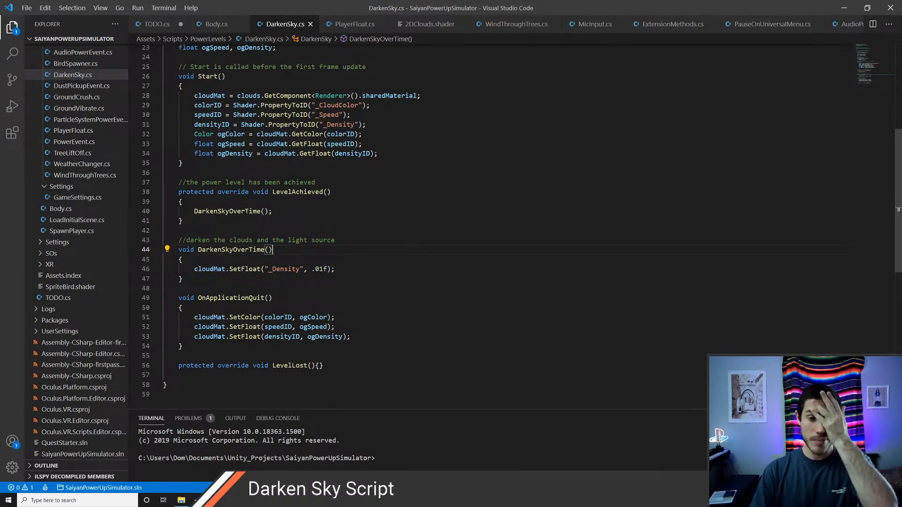
pyautogui.scroll(1, 310, 218)
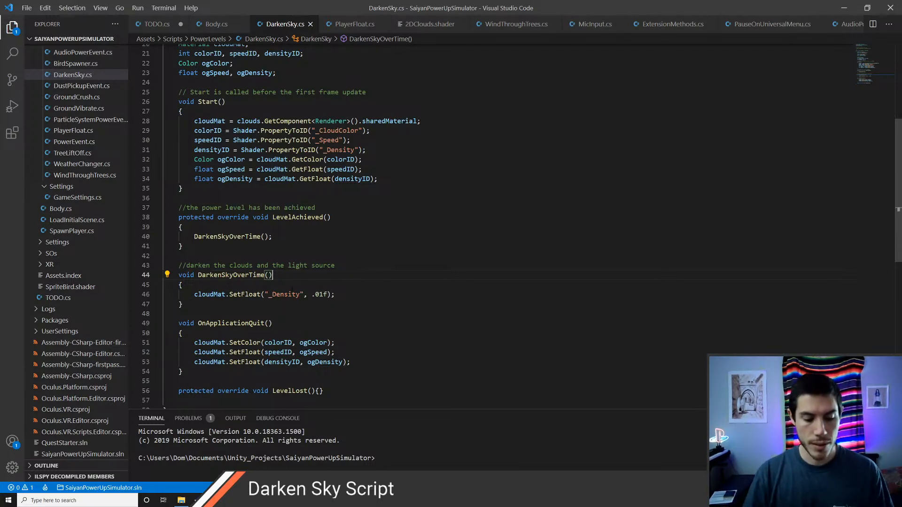
pyautogui.click(232, 288)
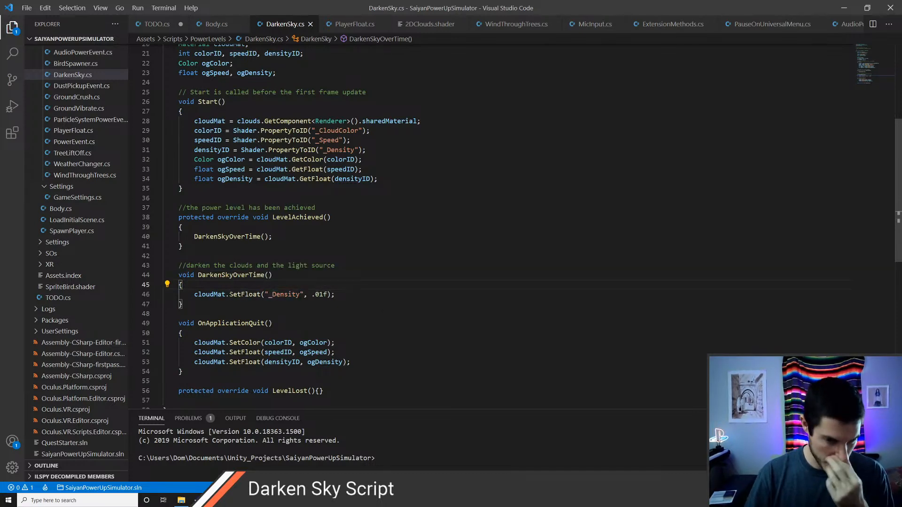
pyautogui.scroll(2, 310, 317)
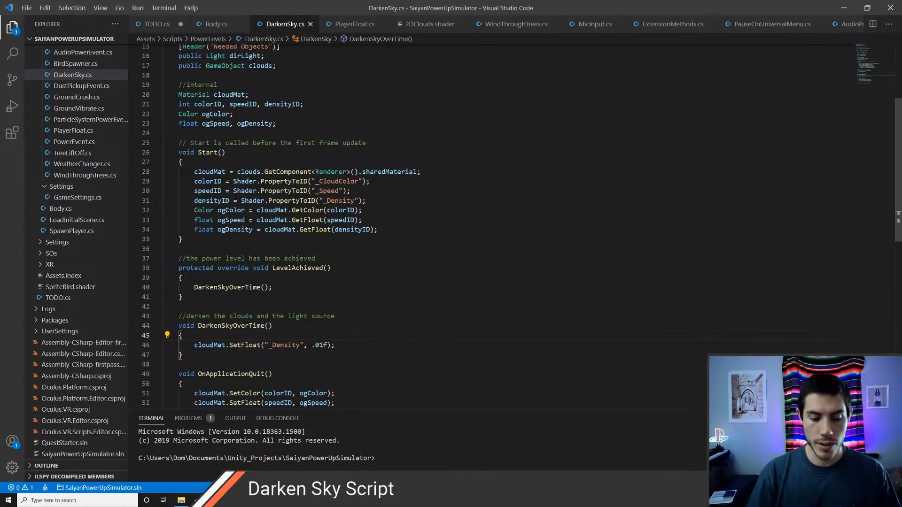
pyautogui.hotkey('ctrl', 'p')
pyautogui.press('Escape')
pyautogui.scroll(1, 310, 318)
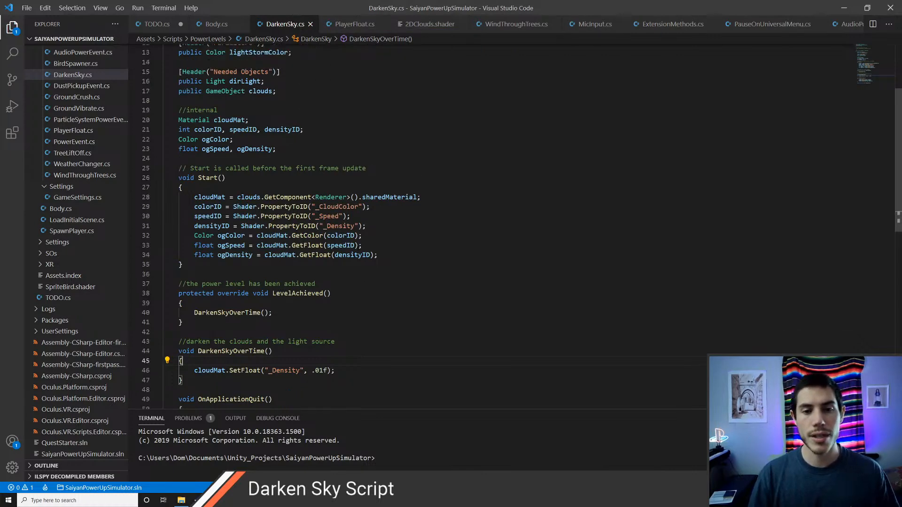
pyautogui.scroll(1, 418, 226)
# Step: Open WindThroughTrees.cs and copy the FadeInWind function together with its comment and the maxWindStrength field
pyautogui.hotkey('ctrl', 'p')
pyautogui.write('wind')
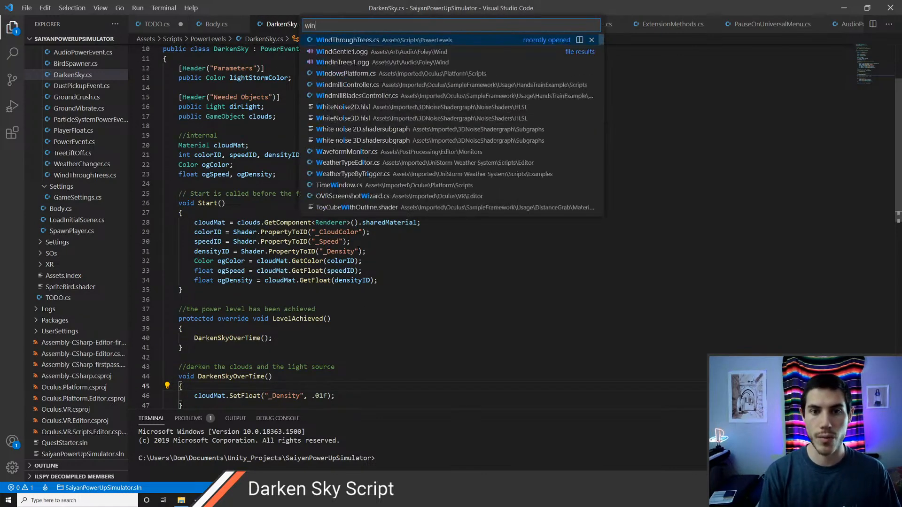
pyautogui.press('Return')
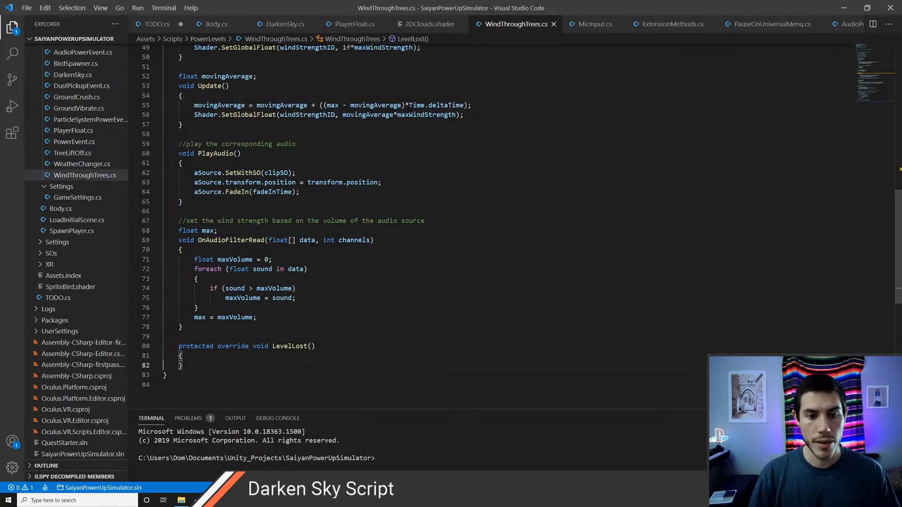
pyautogui.moveTo(183, 327); pyautogui.dragTo(183, 297)
pyautogui.click(240, 309)
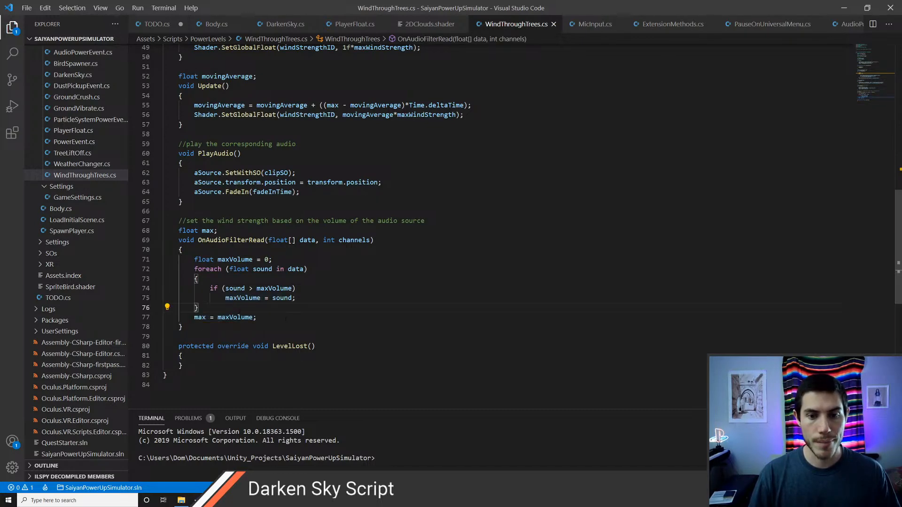
pyautogui.scroll(5, 240, 309)
pyautogui.scroll(-4, 240, 309)
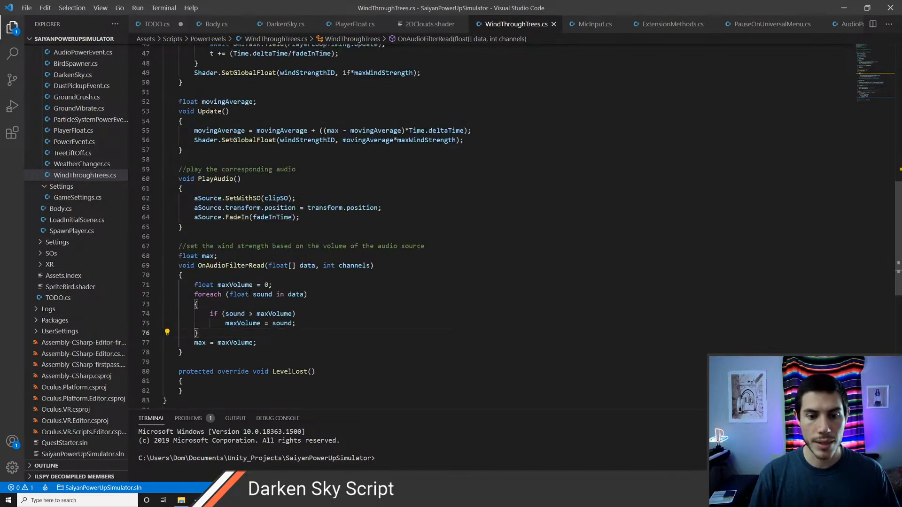
pyautogui.scroll(4, 249, 291)
pyautogui.scroll(2, 249, 291)
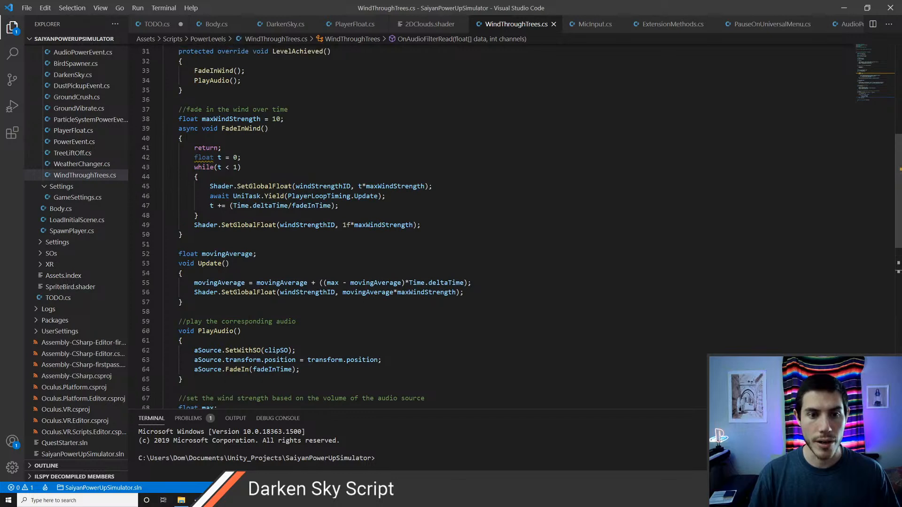
pyautogui.moveTo(182, 235); pyautogui.dragTo(180, 110)
pyautogui.hotkey('ctrl', 'c')
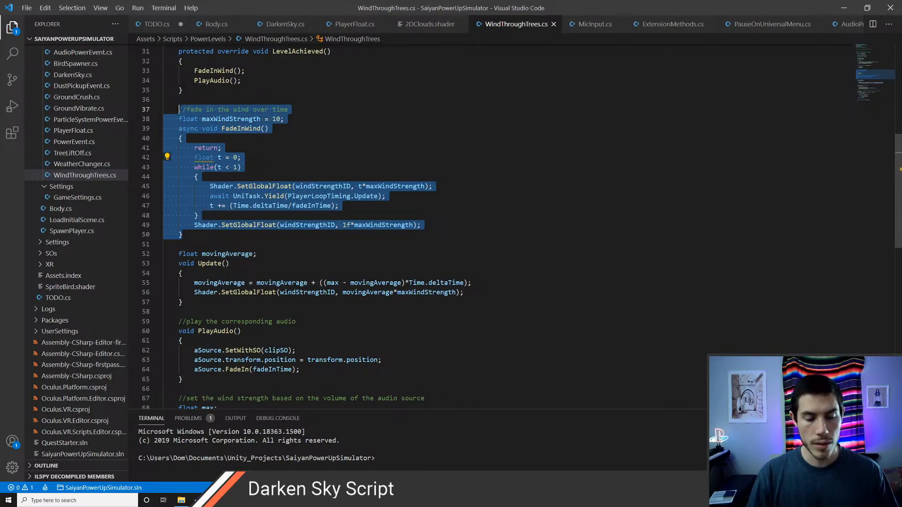
# Step: Paste the copied wind fade code into DarkenSky.cs below the DarkenSkyOverTime function
pyautogui.hotkey('ctrl', 'Tab')
pyautogui.scroll(-5, 201, 272)
pyautogui.click(201, 280)
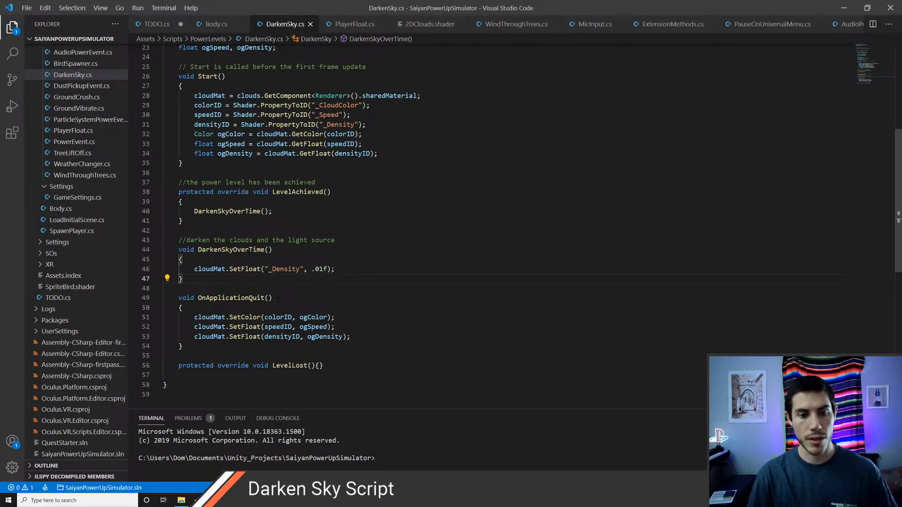
pyautogui.press('Return')
pyautogui.press('Return')
pyautogui.hotkey('ctrl', 'v')
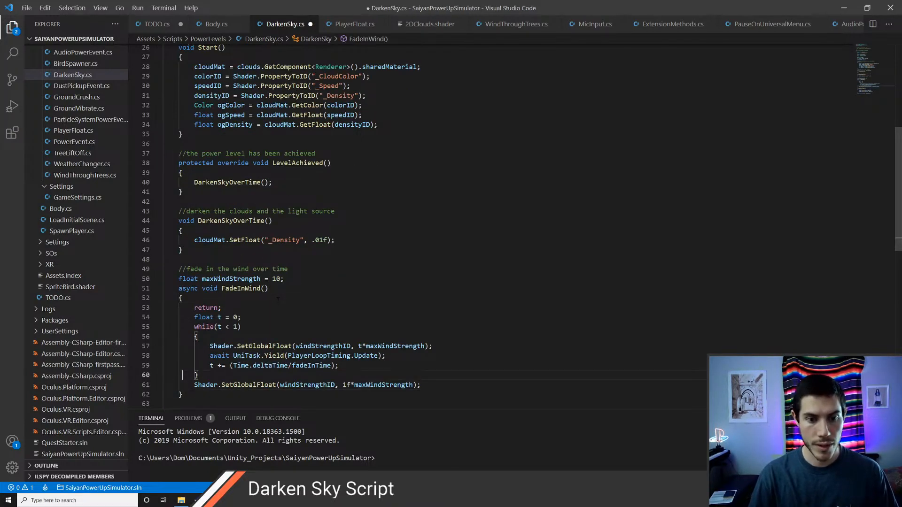
# Step: Change the pasted code's comment to "make cloud denser", rename its function to FadeInClouds, and save the script
pyautogui.press('Up')
pyautogui.press('End')
pyautogui.hotkey('ctrl', 'BackSpace')
pyautogui.hotkey('ctrl', 'BackSpace')
pyautogui.hotkey('ctrl', 'BackSpace')
pyautogui.hotkey('ctrl', 'BackSpace')
pyautogui.hotkey('ctrl', 'BackSpace')
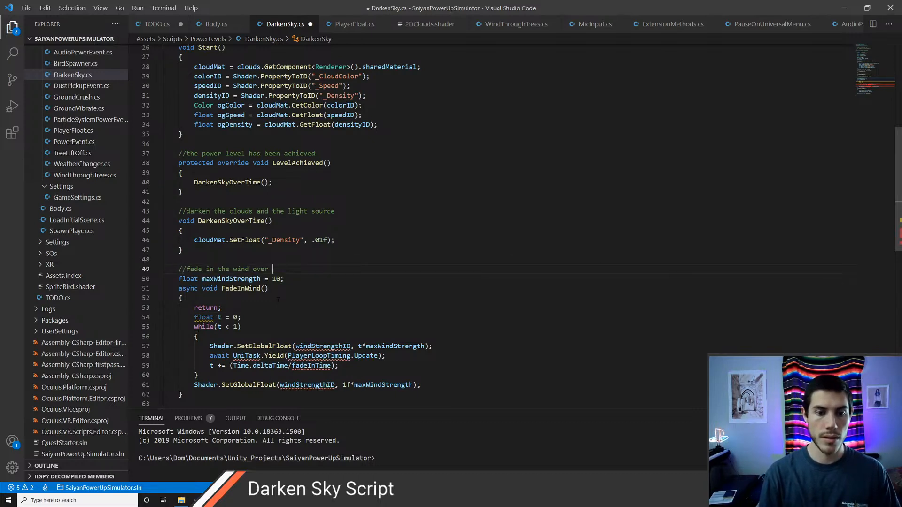
pyautogui.hotkey('ctrl', 'BackSpace')
pyautogui.write('mak')
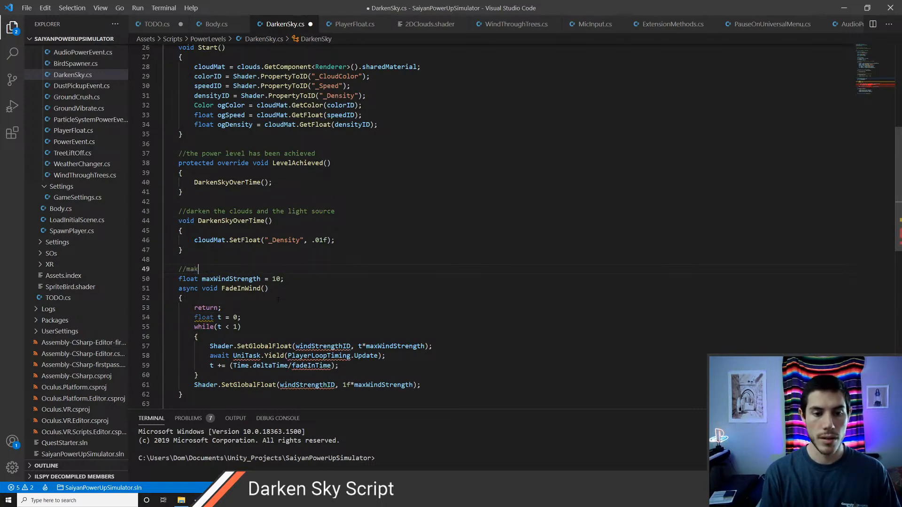
pyautogui.write('e cloud denser')
pyautogui.press('Down')
pyautogui.press('Down')
pyautogui.press('Right')
pyautogui.press('Right')
pyautogui.press('BackSpace')
pyautogui.press('BackSpace')
pyautogui.press('BackSpace')
pyautogui.press('BackSpace')
pyautogui.write('Clouds')
pyautogui.hotkey('ctrl', 's')
# Step: Call FadeInClouds() inside DarkenSkyOverTime, comment out the cloudMat.SetFloat density line below it, and save
pyautogui.press('Up')
pyautogui.press('Up')
pyautogui.press('Up')
pyautogui.press('Up')
pyautogui.press('Up')
pyautogui.press('Up')
pyautogui.press('Up')
pyautogui.press('Up')
pyautogui.press('Up')
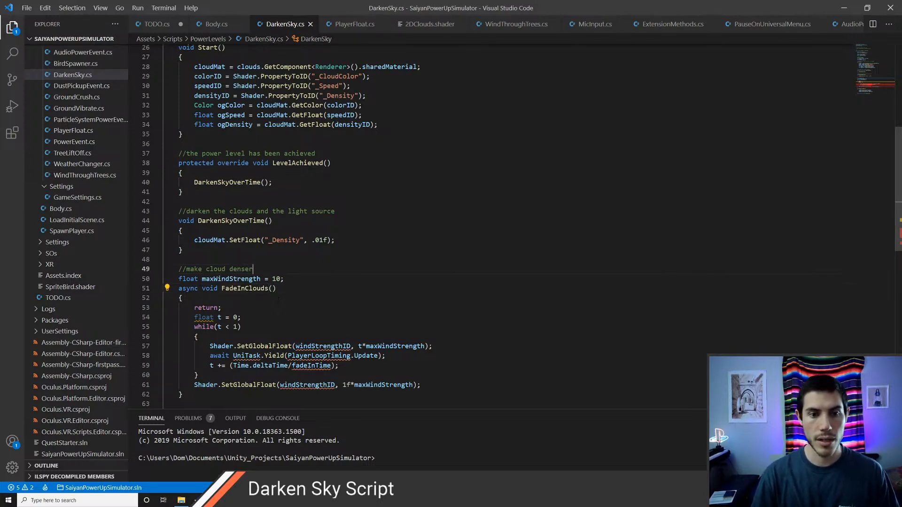
pyautogui.press('Down')
pyautogui.press('Down')
pyautogui.press('End')
pyautogui.press('Down')
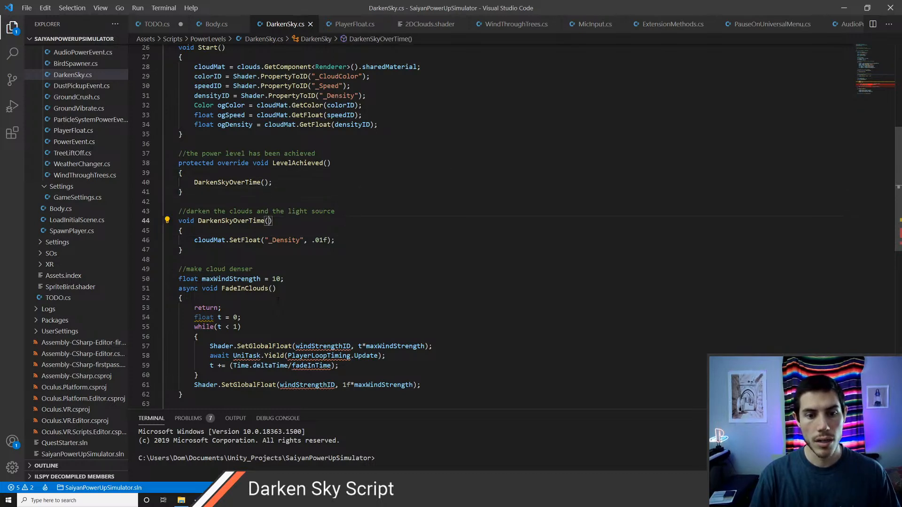
pyautogui.press('Return')
pyautogui.write('Fad')
pyautogui.press('Tab')
pyautogui.write('();')
pyautogui.hotkey('ctrl', 's')
pyautogui.press('Down')
pyautogui.hotkey('ctrl', '/')
pyautogui.hotkey('ctrl', 's')
# Step: Delete the early return statement from the FadeInClouds function
pyautogui.press('Down')
pyautogui.press('Down')
pyautogui.press('Down')
pyautogui.press('Down')
pyautogui.press('Down')
pyautogui.press('Down')
pyautogui.press('Down')
pyautogui.press('Down')
pyautogui.press('Down')
pyautogui.press('Down')
pyautogui.press('Down')
pyautogui.press('Down')
pyautogui.press('Down')
pyautogui.press('Down')
pyautogui.press('Down')
pyautogui.press('Down')
pyautogui.press('Down')
pyautogui.press('Down')
pyautogui.press('Up')
pyautogui.press('Up')
pyautogui.press('Up')
pyautogui.press('Up')
pyautogui.press('Up')
pyautogui.press('Up')
pyautogui.press('Up')
pyautogui.press('Up')
pyautogui.press('Up')
pyautogui.press('Up')
pyautogui.press('Up')
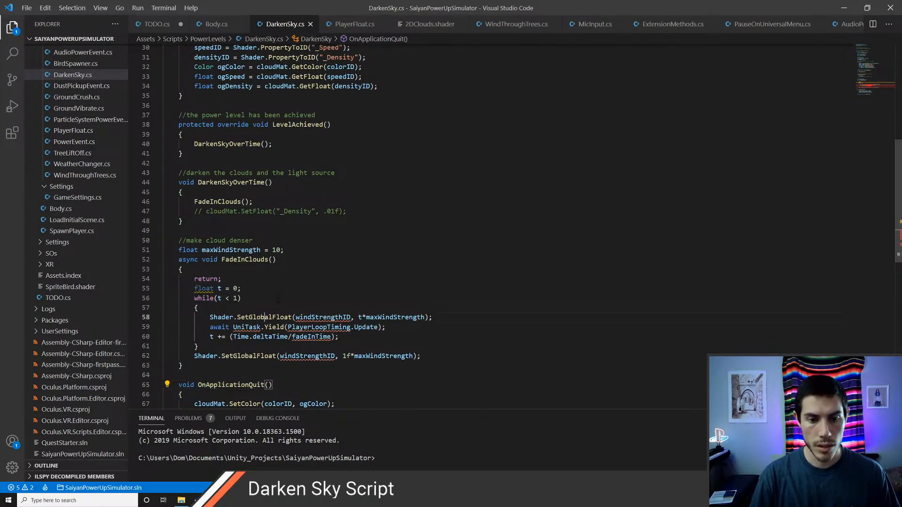
pyautogui.hotkey('ctrl', 'shift', 'k')
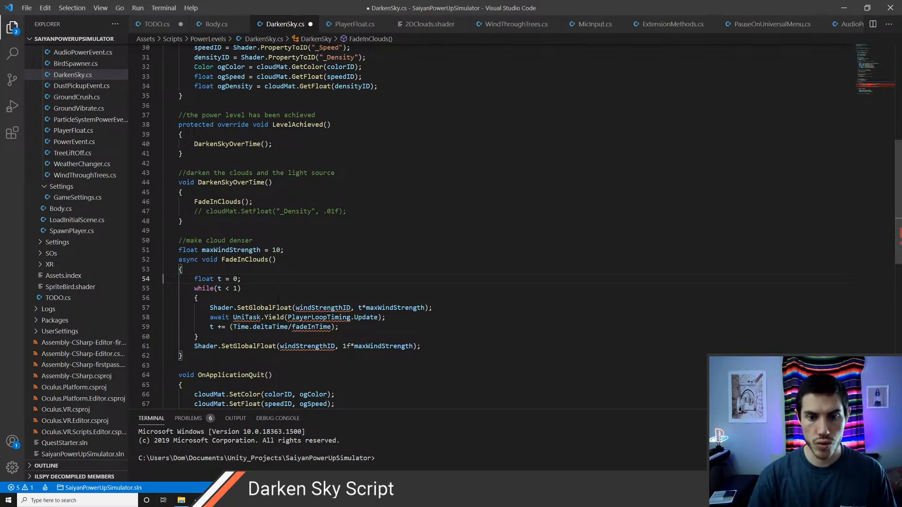
pyautogui.press('Up')
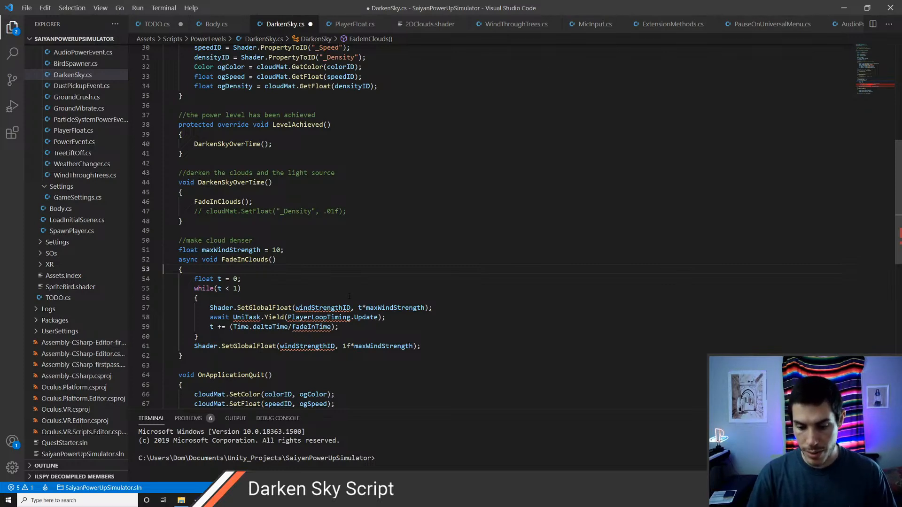
# Step: Copy the commented cloudMat.SetFloat density line into the start of FadeInClouds' while loop, uncommented and indented
pyautogui.press('Down')
pyautogui.press('Down')
pyautogui.press('Down')
pyautogui.press('Down')
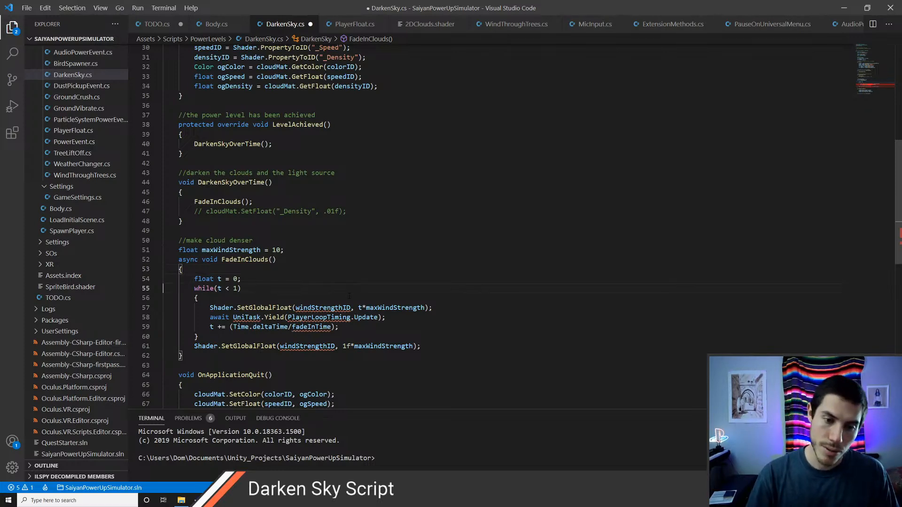
pyautogui.scroll(-1, 349, 296)
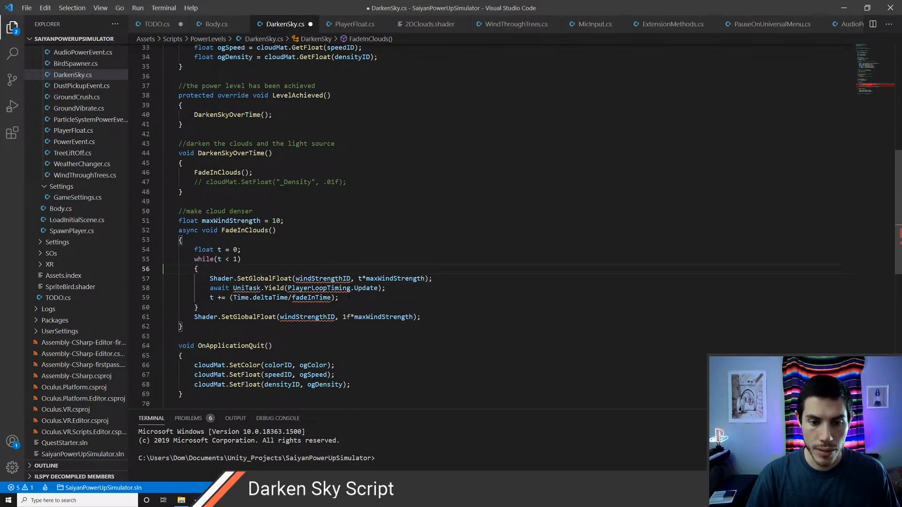
pyautogui.hotkey('ctrl', 'Right')
pyautogui.hotkey('ctrl', 'Right')
pyautogui.hotkey('ctrl', 'Right')
pyautogui.hotkey('ctrl', 'Left')
pyautogui.press('Up')
pyautogui.press('Up')
pyautogui.press('Up')
pyautogui.press('Up')
pyautogui.press('Up')
pyautogui.press('Up')
pyautogui.press('Up')
pyautogui.press('Up')
pyautogui.press('Up')
pyautogui.press('Up')
pyautogui.hotkey('ctrl', 'c')
pyautogui.press('Down')
pyautogui.press('Down')
pyautogui.press('Down')
pyautogui.press('Down')
pyautogui.press('Down')
pyautogui.press('Down')
pyautogui.press('Down')
pyautogui.press('Down')
pyautogui.press('Down')
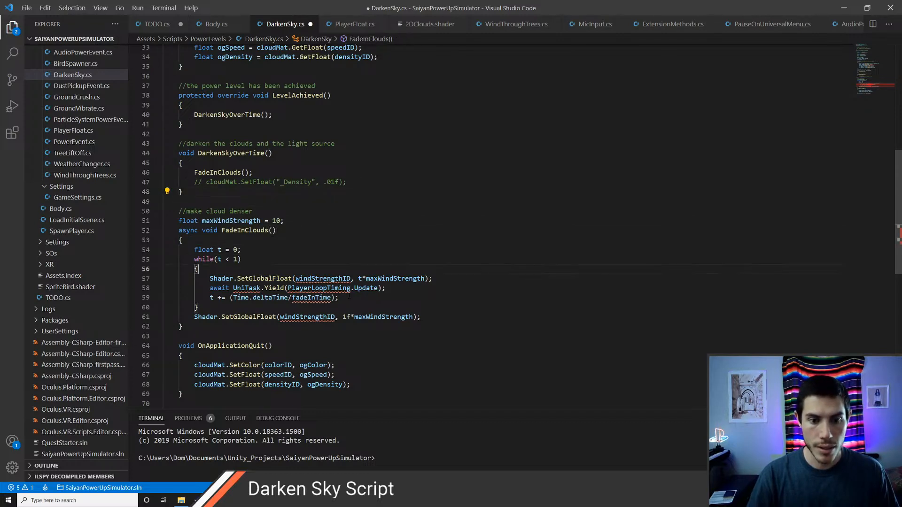
pyautogui.press('Return')
pyautogui.hotkey('ctrl', 'v')
pyautogui.press('BackSpace')
pyautogui.hotkey('ctrl', '/')
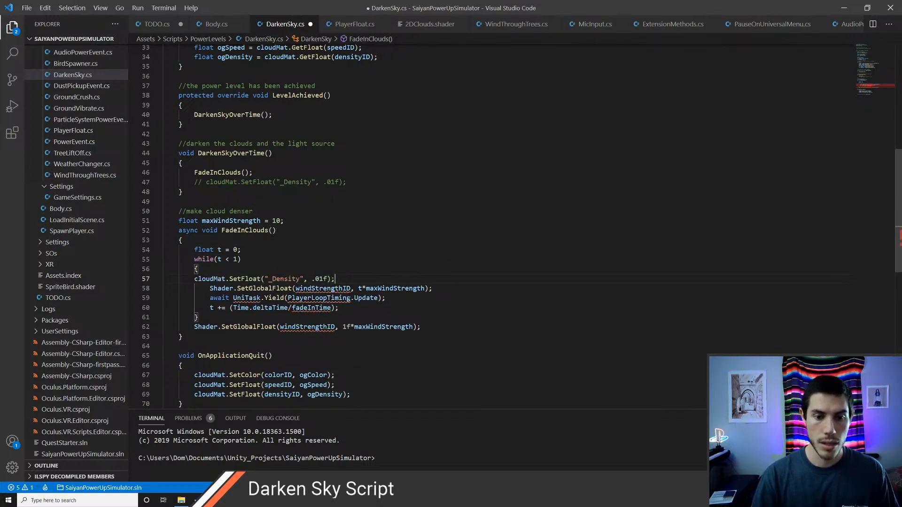
pyautogui.press('Home')
pyautogui.press('Tab')
# Step: Replace the "_Density" string in the loop's cloudMat.SetFloat call with densityID and save the script
pyautogui.hotkey('ctrl', 'Right')
pyautogui.hotkey('ctrl', 'Right')
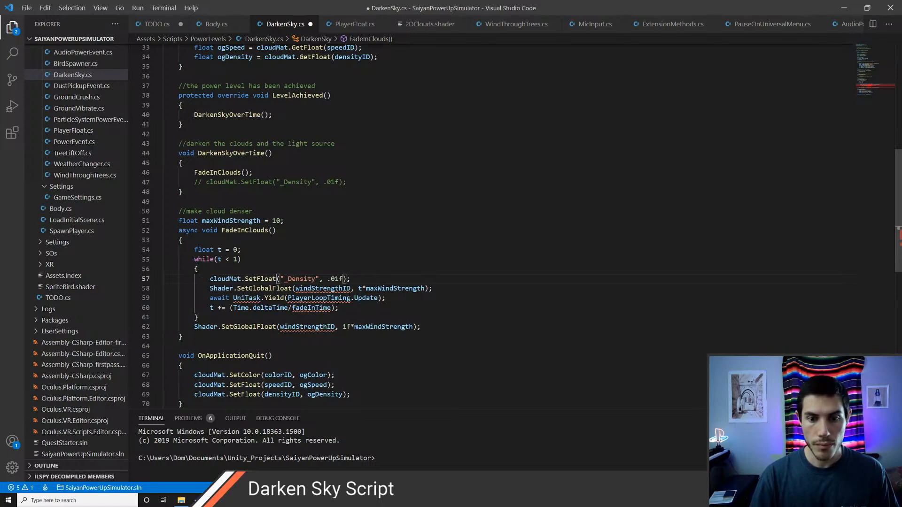
pyautogui.hotkey('ctrl', 'BackSpace')
pyautogui.press('BackSpace')
pyautogui.press('BackSpace')
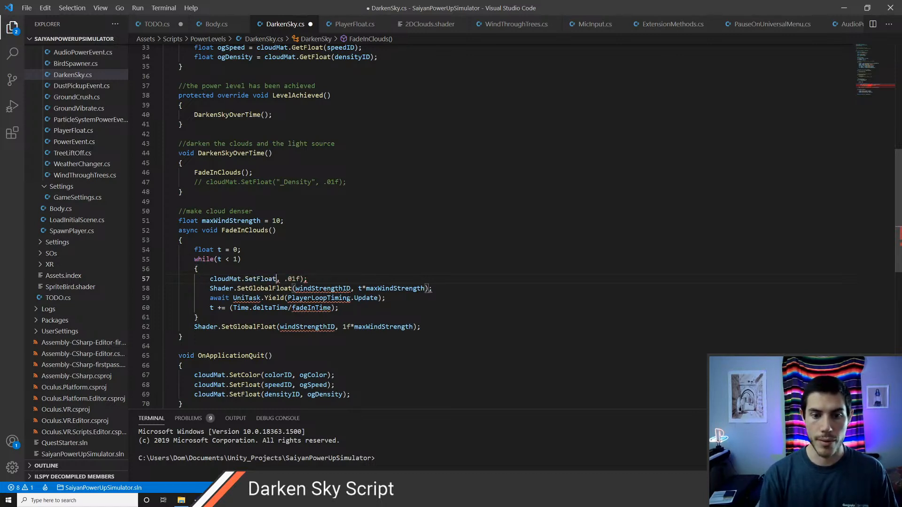
pyautogui.write('(desig)')
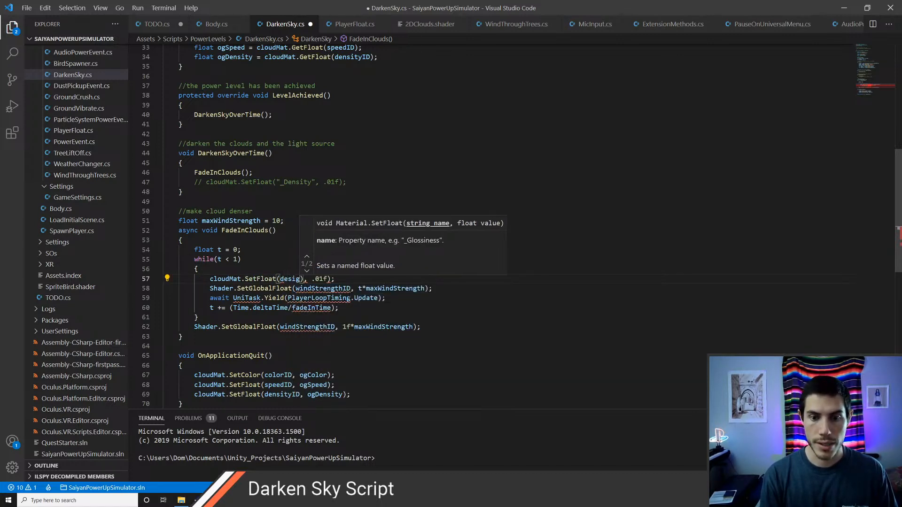
pyautogui.press('Escape')
pyautogui.press('Delete')
pyautogui.write('nsit')
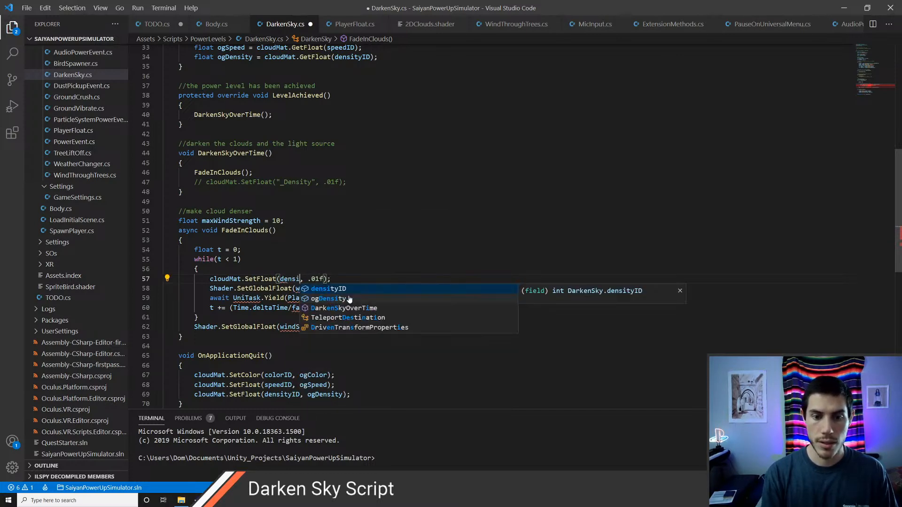
pyautogui.press('Tab')
pyautogui.hotkey('ctrl', 's')
# Step: Remove the .01f value argument from the loop's cloudMat.SetFloat call
pyautogui.press('Right')
pyautogui.press('Right')
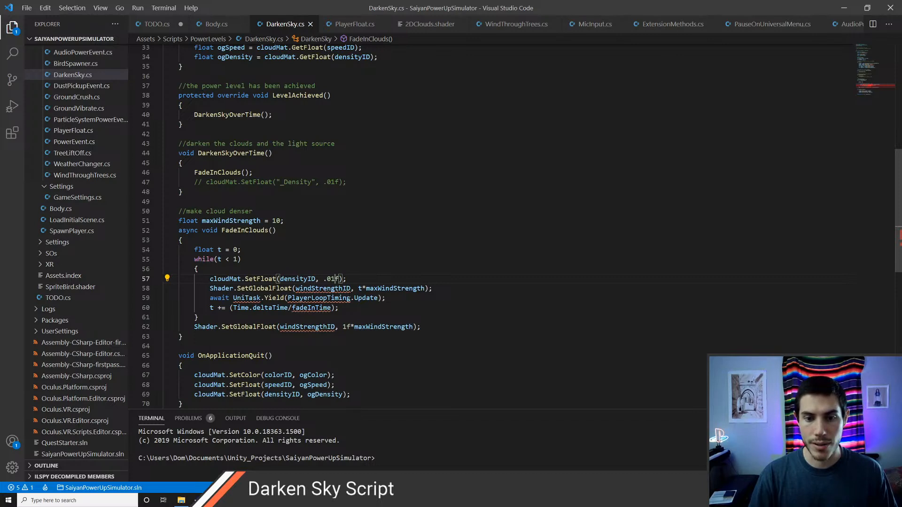
pyautogui.press('BackSpace')
pyautogui.press('BackSpace')
pyautogui.press('BackSpace')
pyautogui.press('BackSpace')
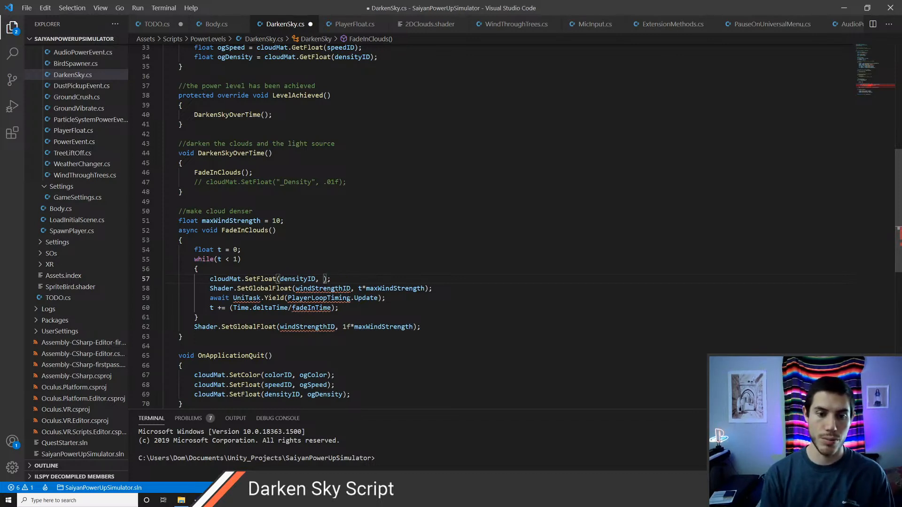
# Step: Add a line with the expression (ogDensity-.01) above the cloudMat.SetFloat call in FadeInClouds' while loop
pyautogui.press('Up')
pyautogui.press('Return')
pyautogui.write('ogDensity')
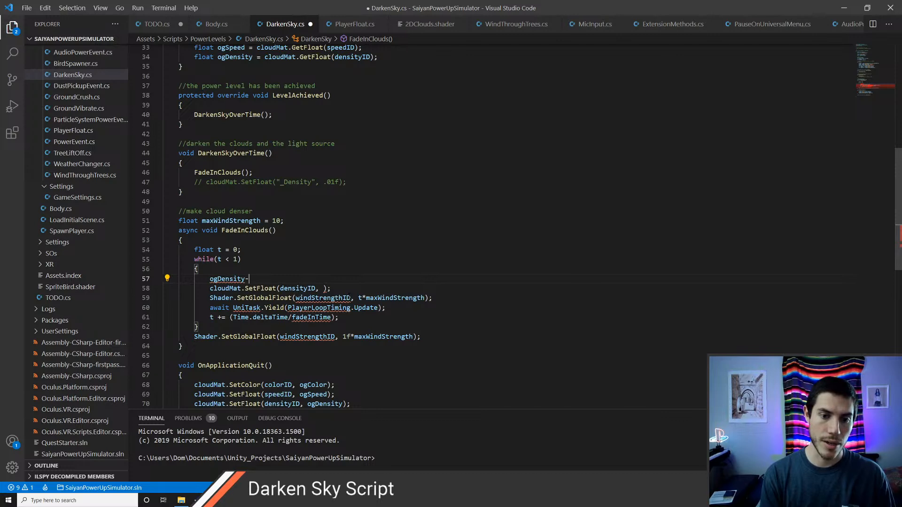
pyautogui.write('-.01')
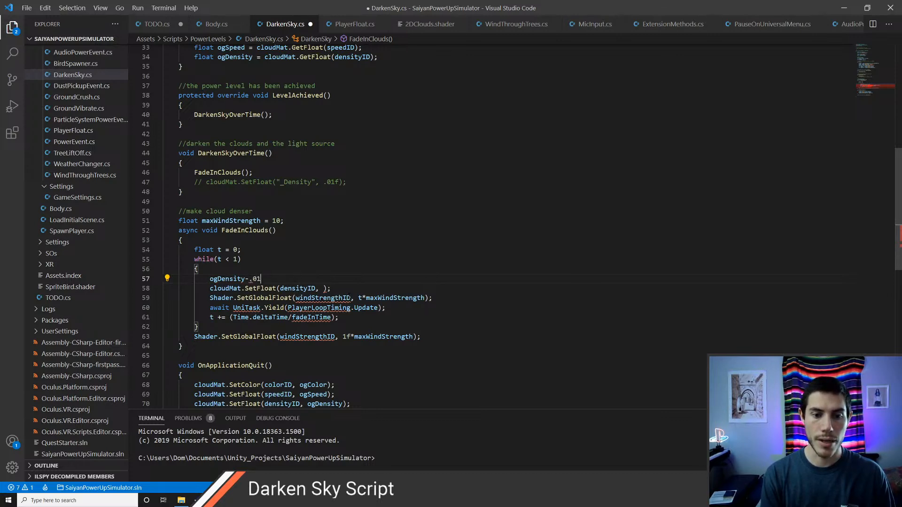
pyautogui.press('Home')
pyautogui.write('(')
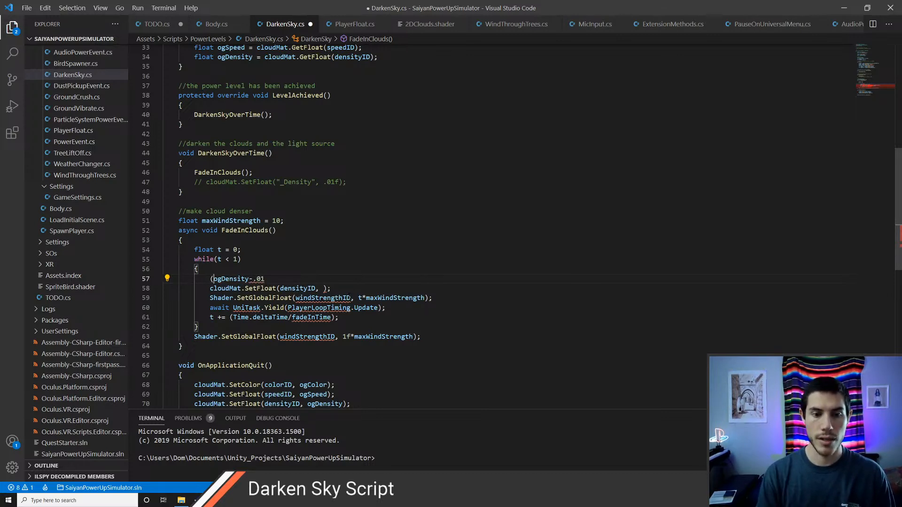
pyautogui.write(')')
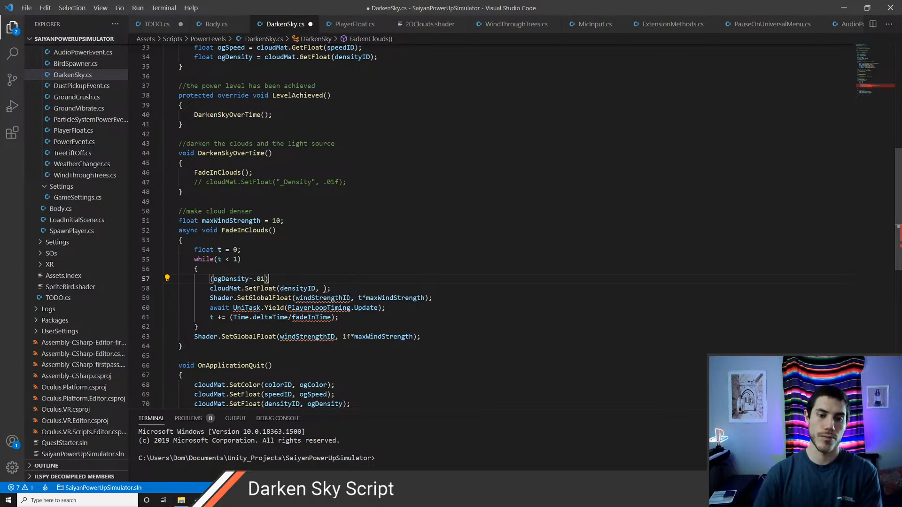
# Step: Supply Mathf.Lerp(ogDensity, .01f, t) as the value argument of the loop's cloudMat.SetFloat call
pyautogui.press('Down')
pyautogui.hotkey('ctrl', 'Right')
pyautogui.hotkey('ctrl', 'Right')
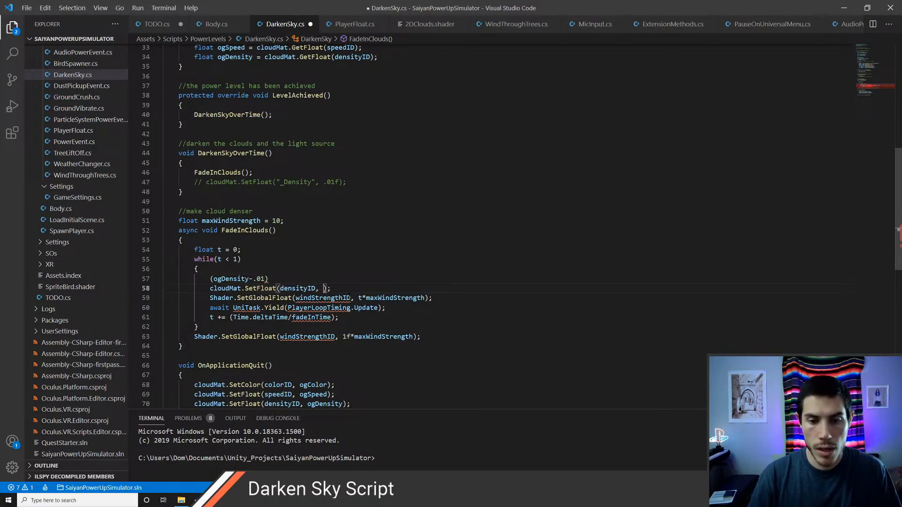
pyautogui.write('Mathf.ler')
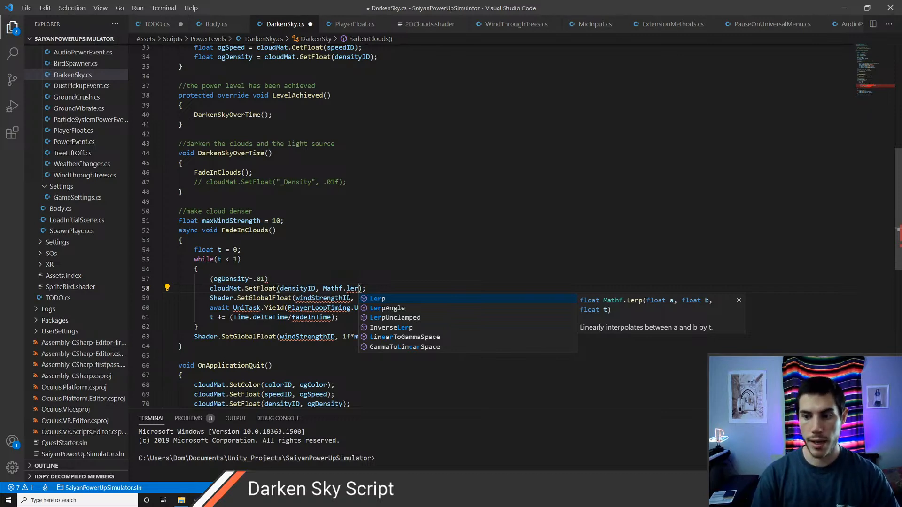
pyautogui.press('Tab')
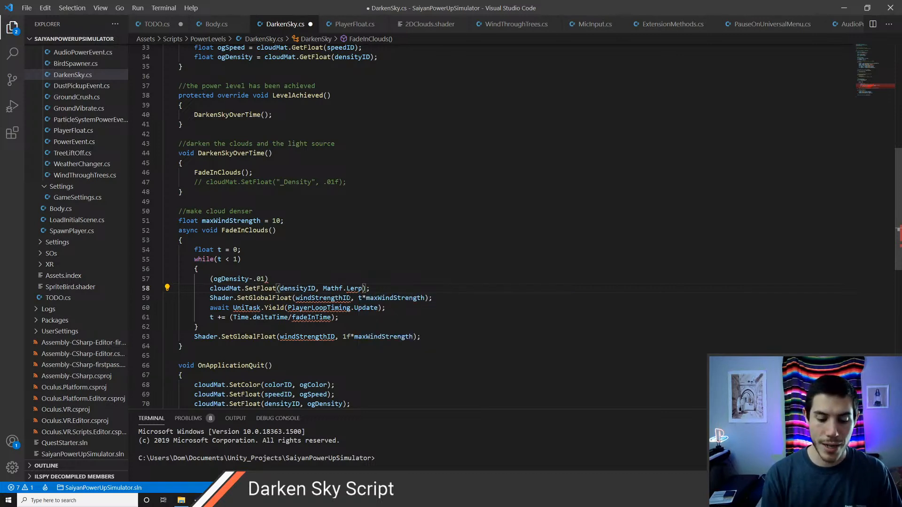
pyautogui.write('(')
pyautogui.press('Left')
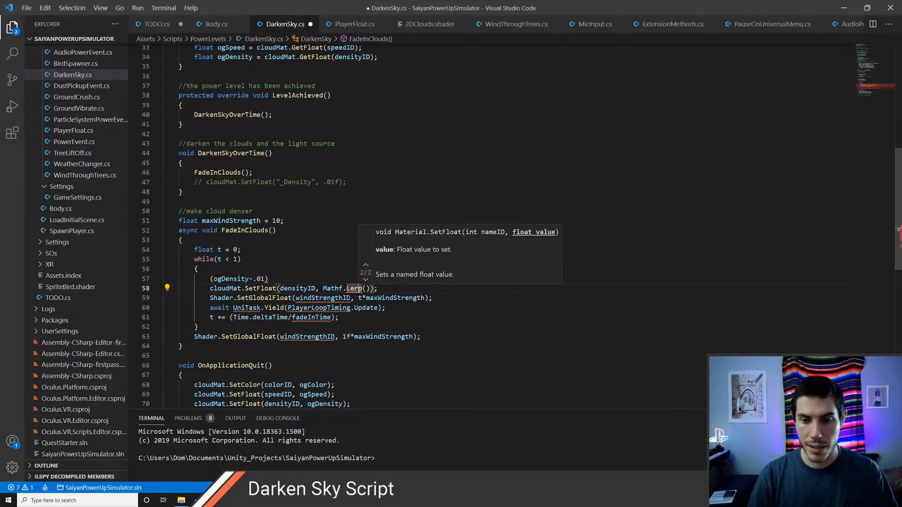
pyautogui.press('Right')
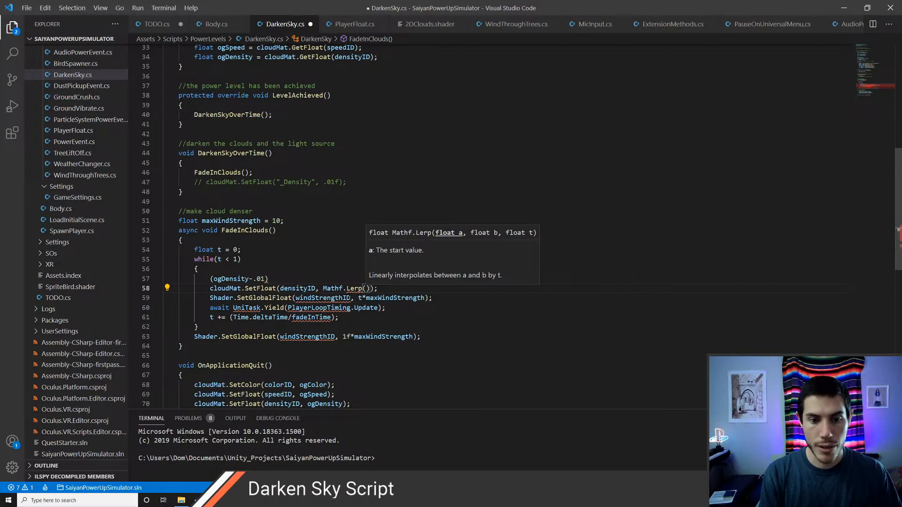
pyautogui.write('ogDensity, ')
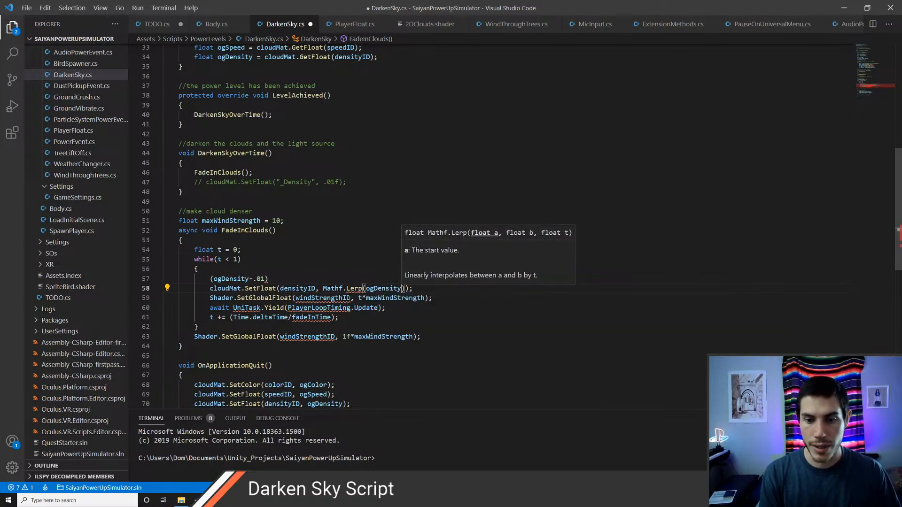
pyautogui.write('.01')
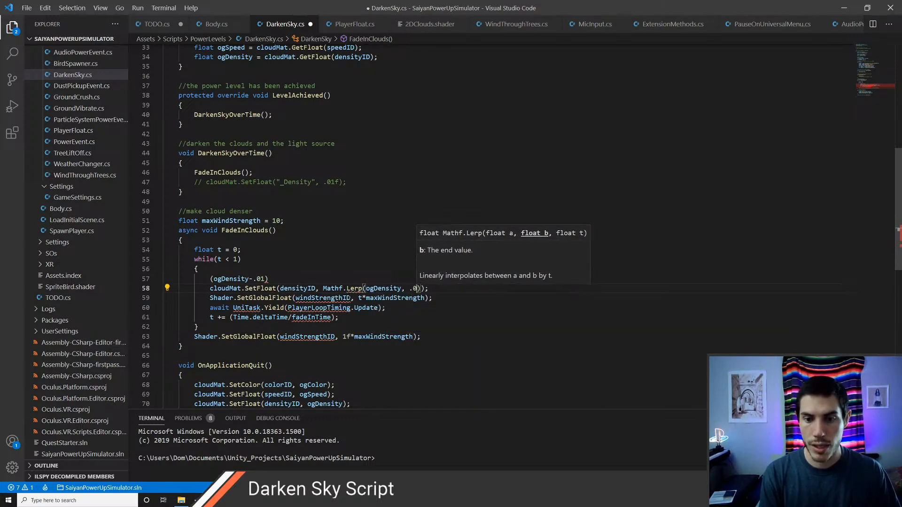
pyautogui.write('f, t')
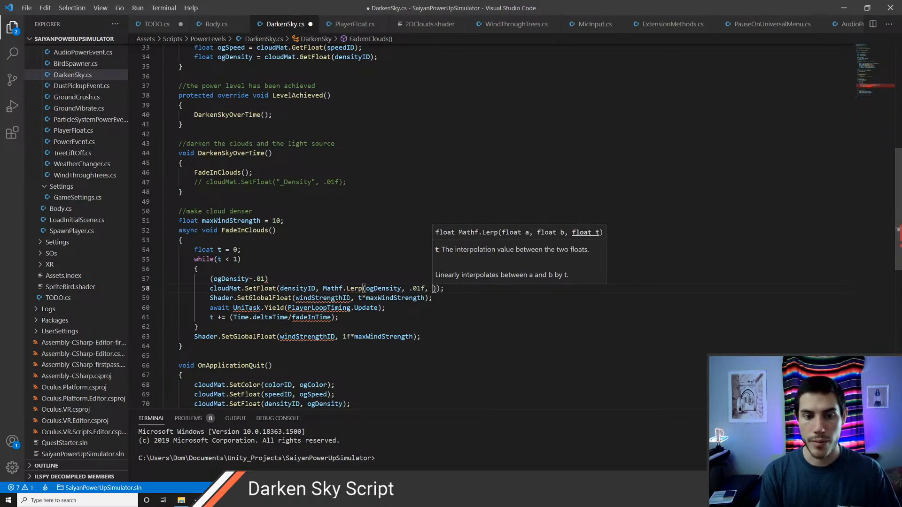
pyautogui.press('Escape')
pyautogui.press('Up')
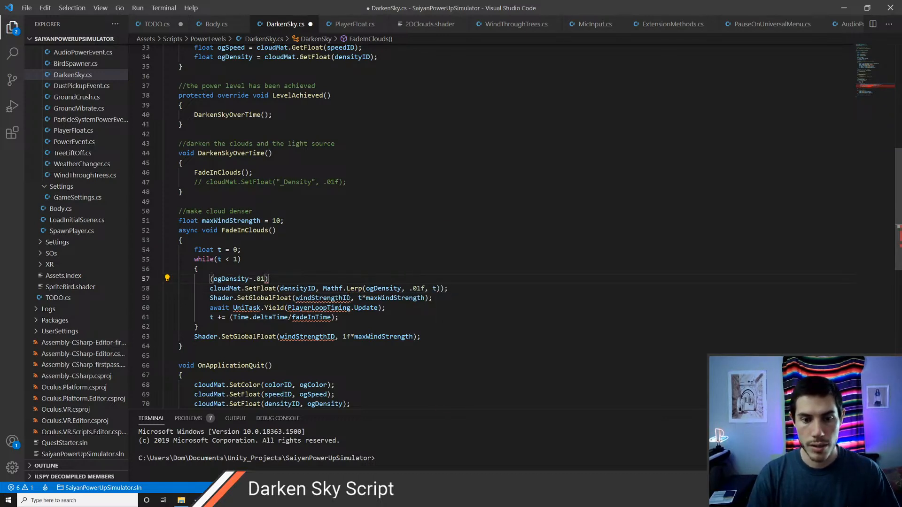
# Step: Delete the stray ogDensity line and the wind-strength shader call from the FadeInClouds loop, and import Cysharp.Threading.Tasks for UniTask
pyautogui.hotkey('ctrl', 'x')
pyautogui.hotkey('ctrl', 's')
pyautogui.press('Down')
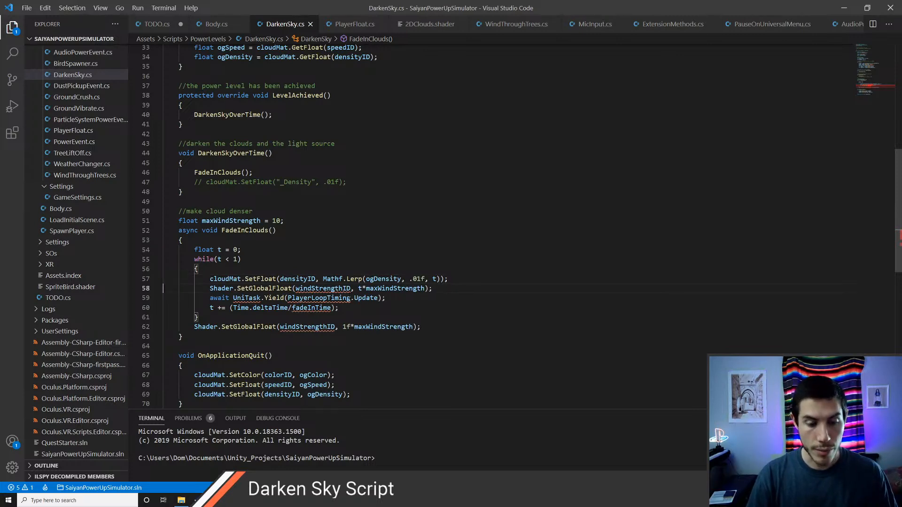
pyautogui.hotkey('ctrl', 'x')
pyautogui.hotkey('ctrl', 's')
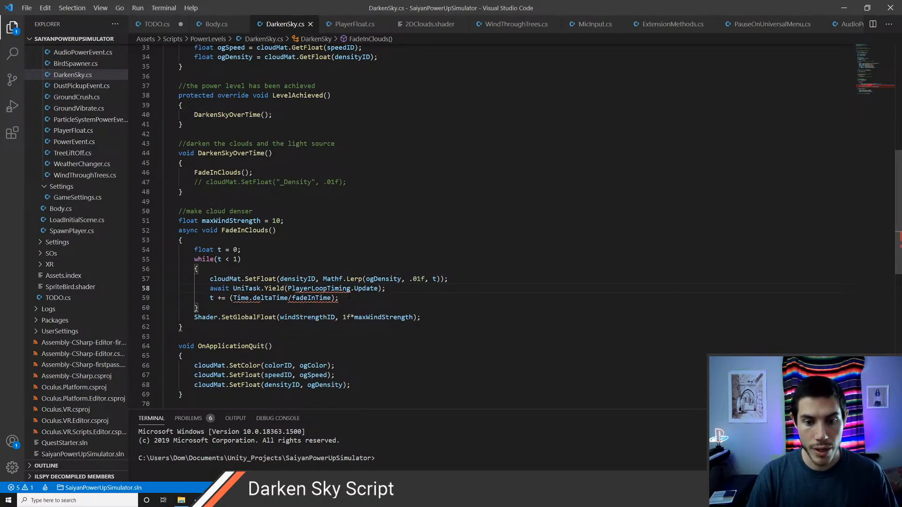
pyautogui.hotkey('ctrl', '.')
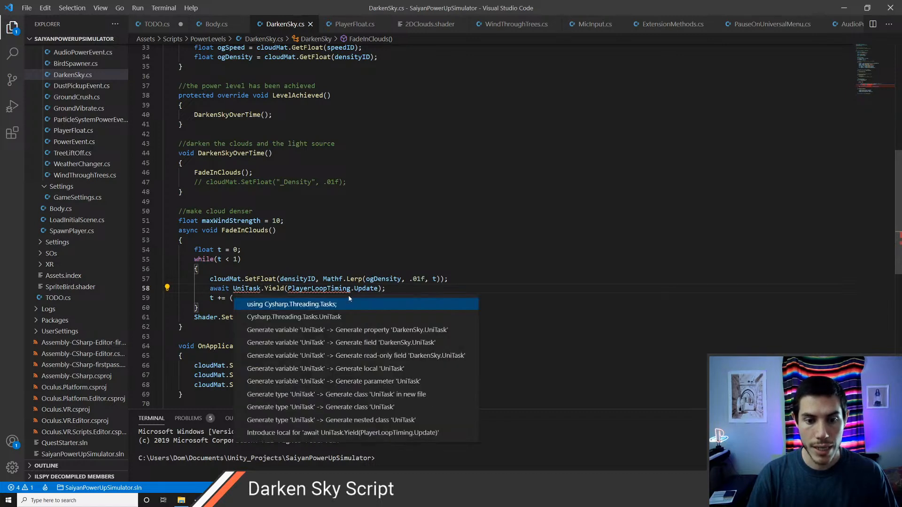
pyautogui.press('Return')
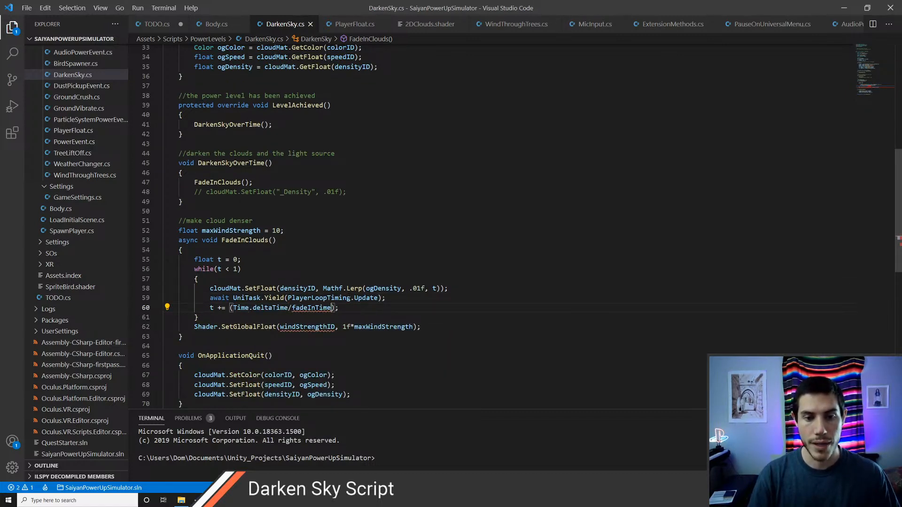
# Step: Add a float fadeInTime parameter to the FadeInClouds method and save the script
pyautogui.press('Up')
pyautogui.press('Up')
pyautogui.press('Up')
pyautogui.press('Up')
pyautogui.press('Up')
pyautogui.press('Up')
pyautogui.press('Up')
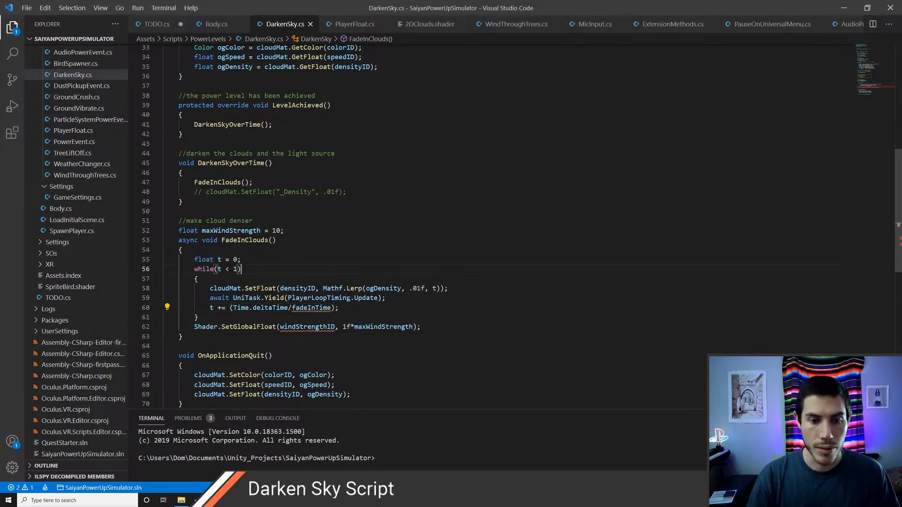
pyautogui.hotkey('ctrl', 'Up')
pyautogui.hotkey('ctrl', 'Up')
pyautogui.hotkey('ctrl', 'Down')
pyautogui.press('Down')
pyautogui.press('Up')
pyautogui.write('float fa')
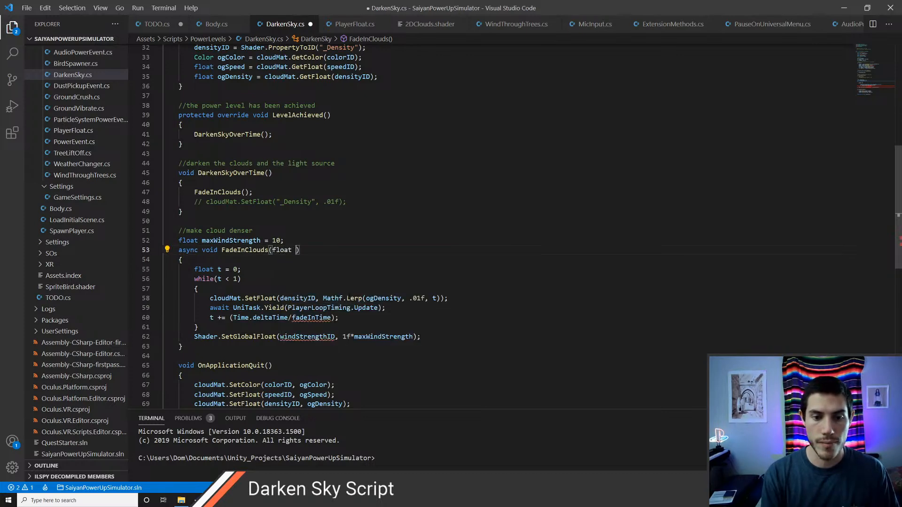
pyautogui.write('deInTime')
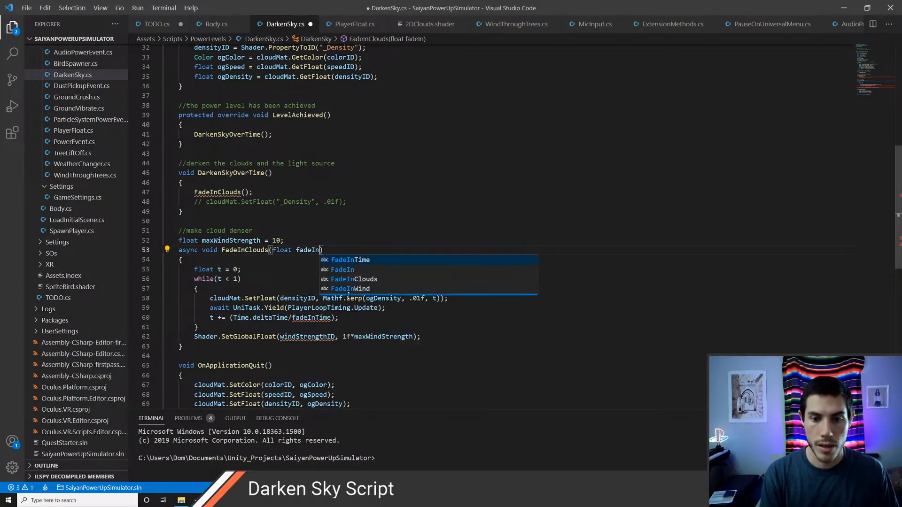
pyautogui.hotkey('ctrl', 's')
pyautogui.press('Escape')
# Step: Change the maxWindStrength declaration above FadeInClouds to float finalDensity = .01f and save the script
pyautogui.press('Up')
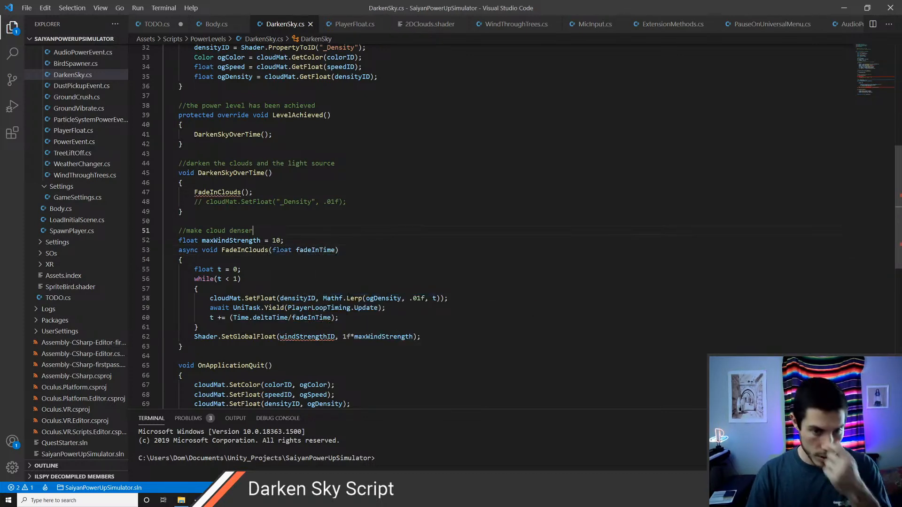
pyautogui.press('Down')
pyautogui.press('Down')
pyautogui.press('Down')
pyautogui.press('Down')
pyautogui.press('Down')
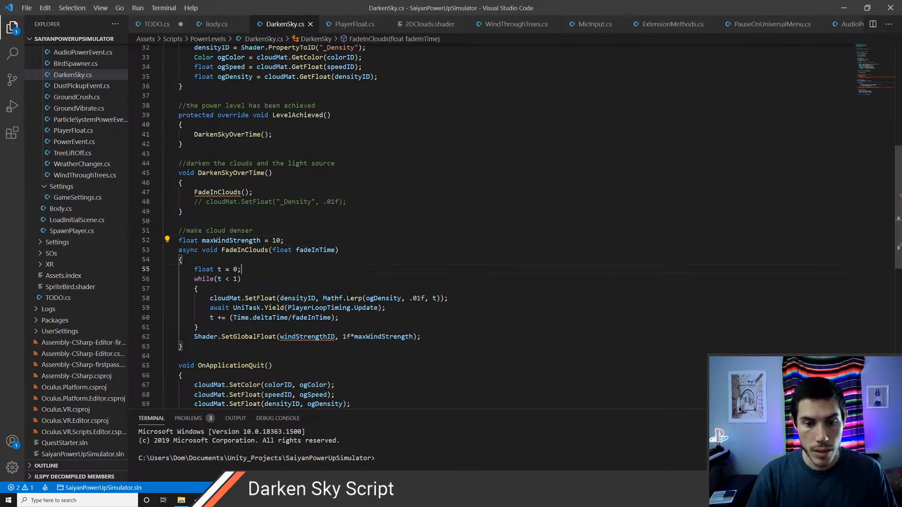
pyautogui.press('Up')
pyautogui.press('Up')
pyautogui.press('Up')
pyautogui.press('Up')
pyautogui.press('Up')
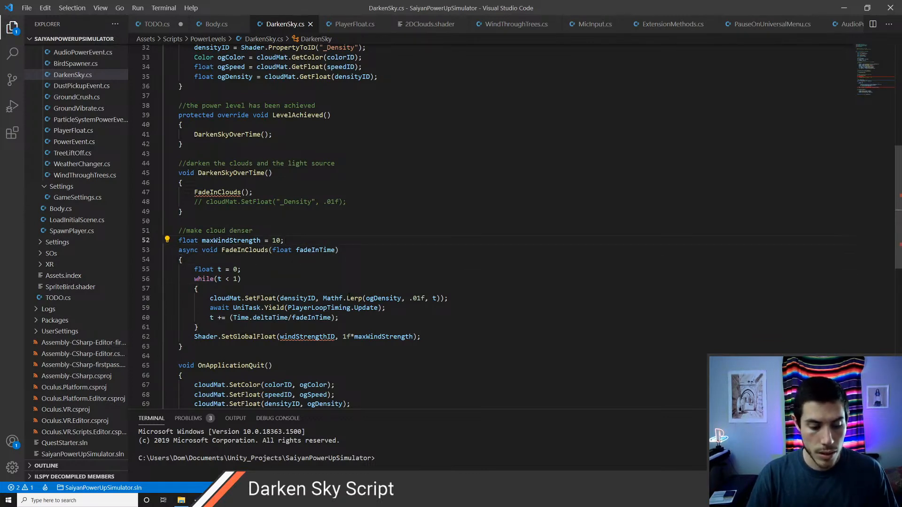
pyautogui.hotkey('ctrl', 'shift', 'k')
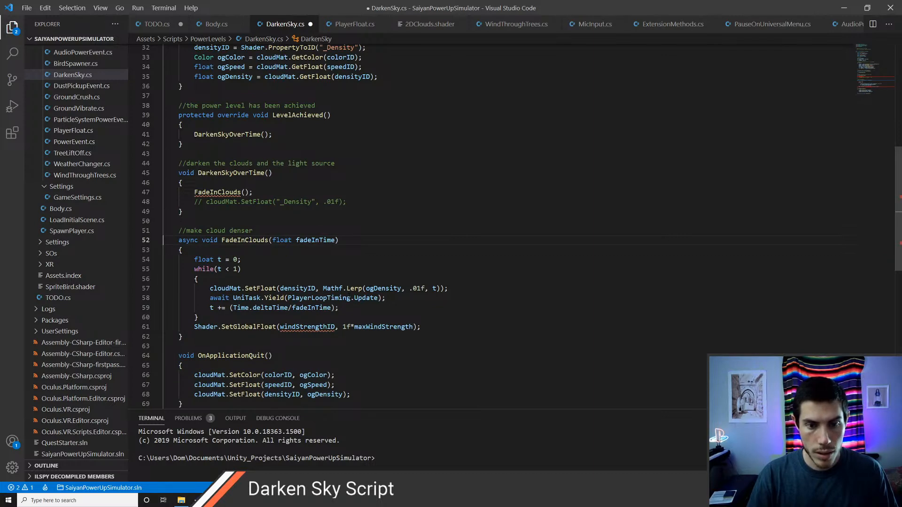
pyautogui.hotkey('ctrl', 'z')
pyautogui.write('finalDensity')
pyautogui.hotkey('ctrl', 's')
pyautogui.press('Right')
pyautogui.press('Right')
pyautogui.press('BackSpace')
pyautogui.press('BackSpace')
pyautogui.write('.01')
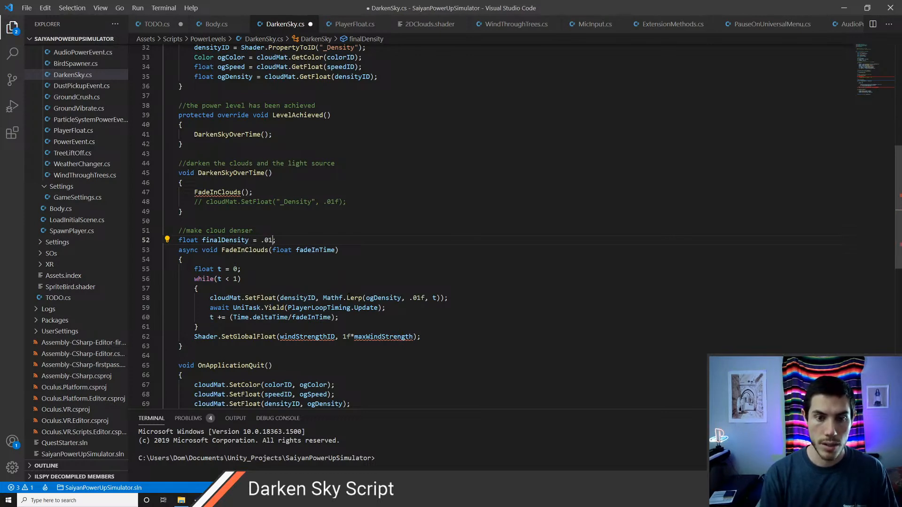
pyautogui.write('d')
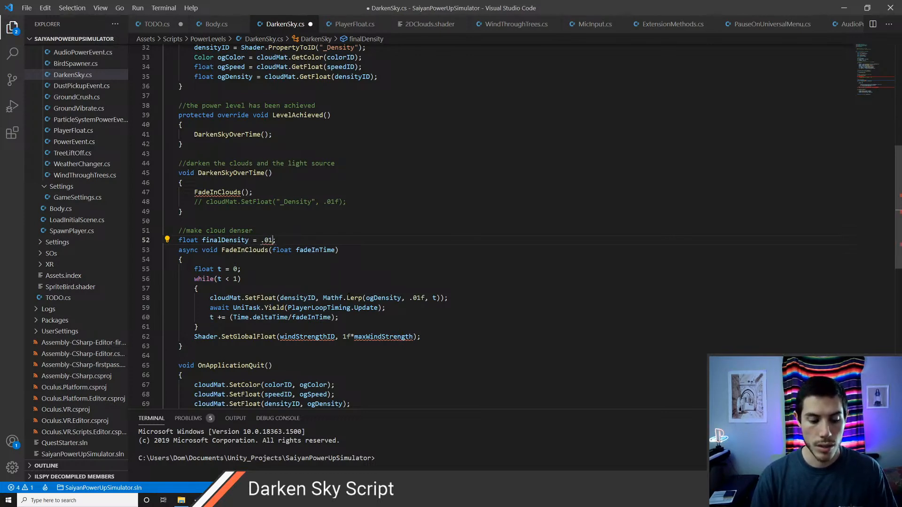
pyautogui.hotkey('ctrl', 's')
# Step: Replace the .01f target of the density Mathf.Lerp call in FadeInClouds with fadeInTime and save
pyautogui.press('Down')
pyautogui.press('Down')
pyautogui.press('Down')
pyautogui.press('Down')
pyautogui.press('Down')
pyautogui.press('Down')
pyautogui.press('Down')
pyautogui.press('Down')
pyautogui.press('Down')
pyautogui.press('Down')
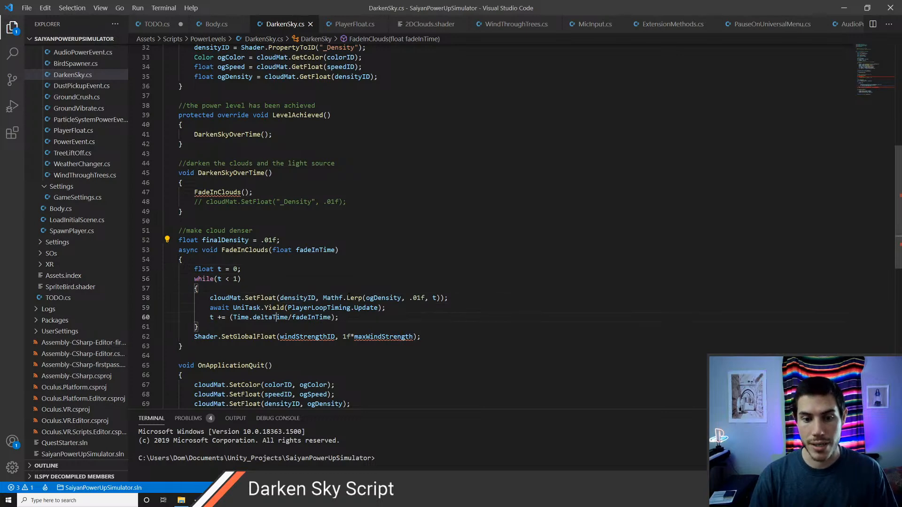
pyautogui.click(345, 297)
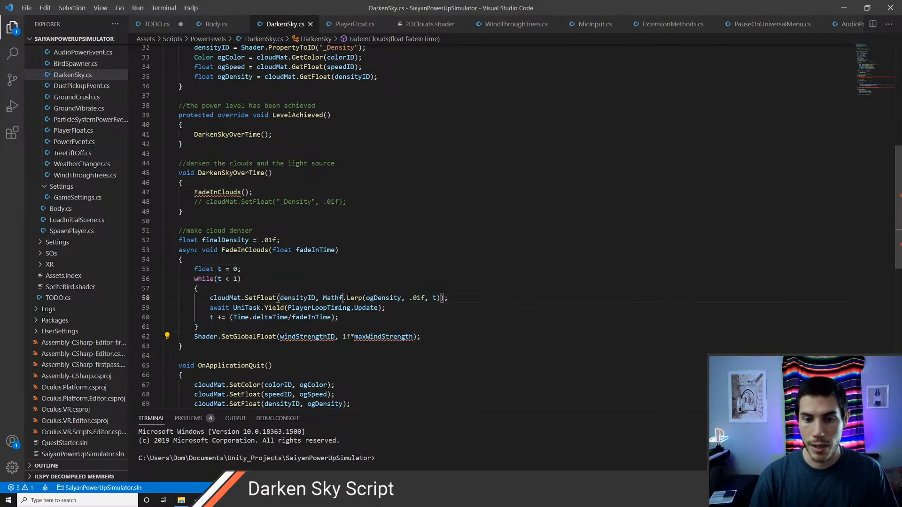
pyautogui.press('BackSpace')
pyautogui.press('BackSpace')
pyautogui.press('BackSpace')
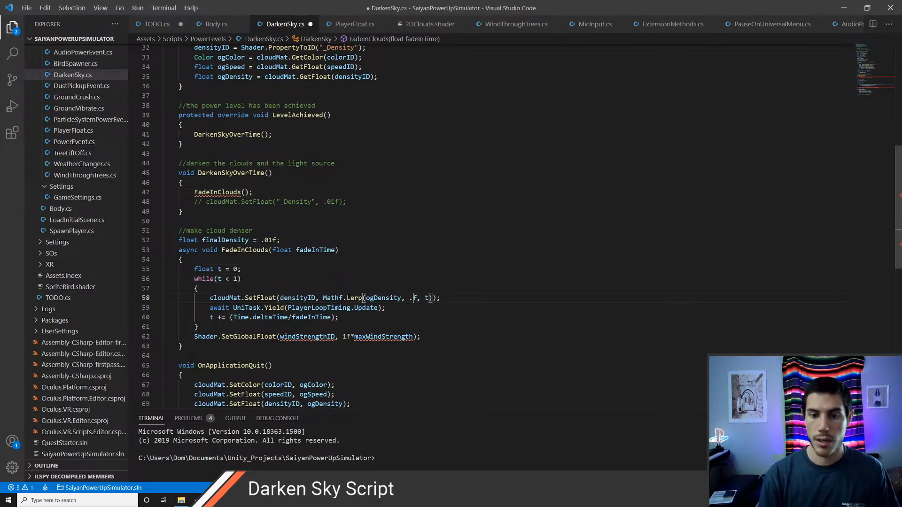
pyautogui.write('f')
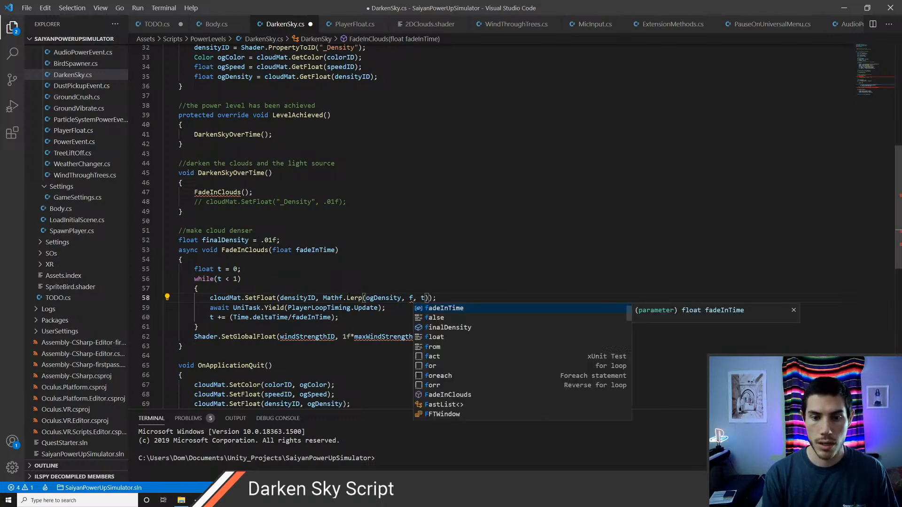
pyautogui.press('BackSpace')
pyautogui.write('fadeInTime')
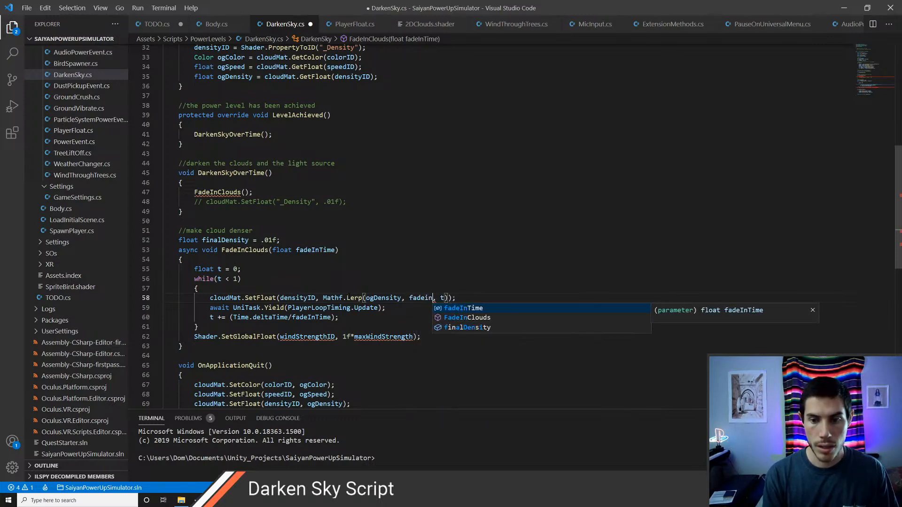
pyautogui.hotkey('ctrl', 's')
# Step: Change the arguments of the closing Shader.SetGlobalFloat call in FadeInClouds to densityID and finalDensity, and save
pyautogui.press('Down')
pyautogui.press('Down')
pyautogui.press('Down')
pyautogui.press('Down')
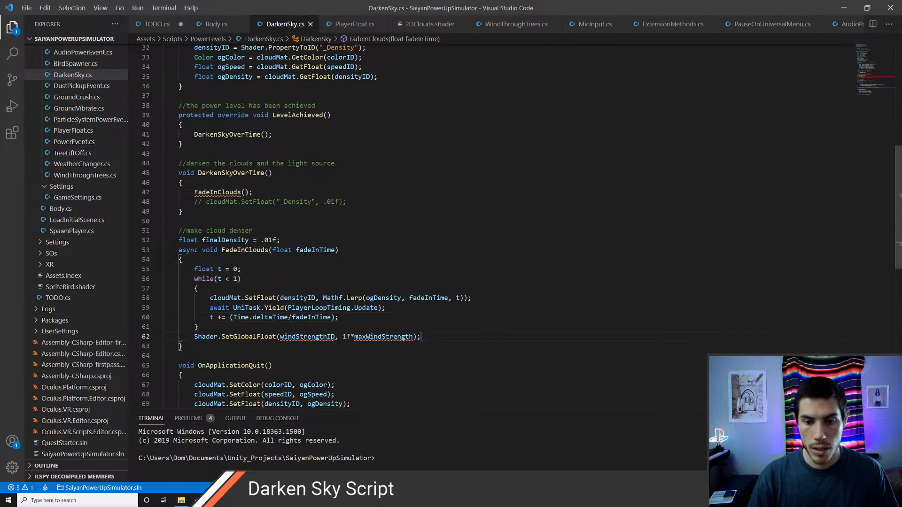
pyautogui.hotkey('ctrl', 'BackSpace')
pyautogui.write('densityID')
pyautogui.hotkey('ctrl', 'BackSpace')
pyautogui.write('finalDensity')
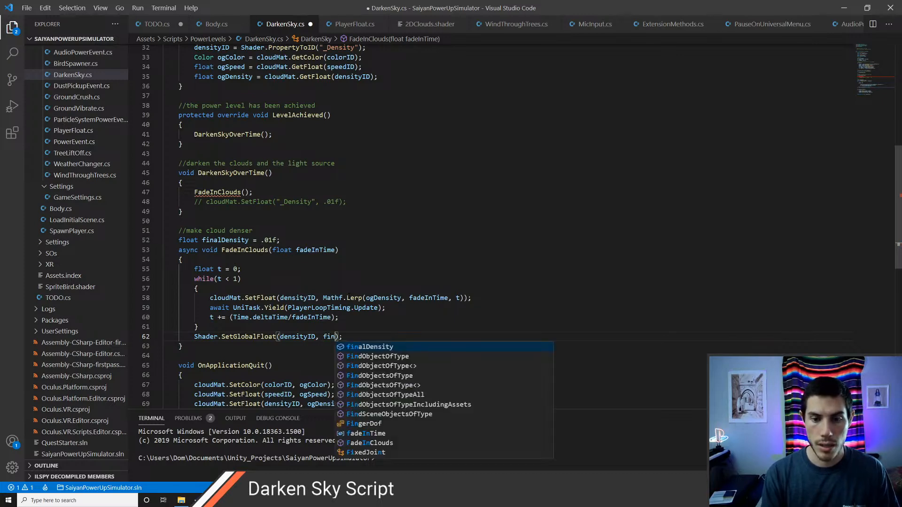
pyautogui.hotkey('ctrl', 's')
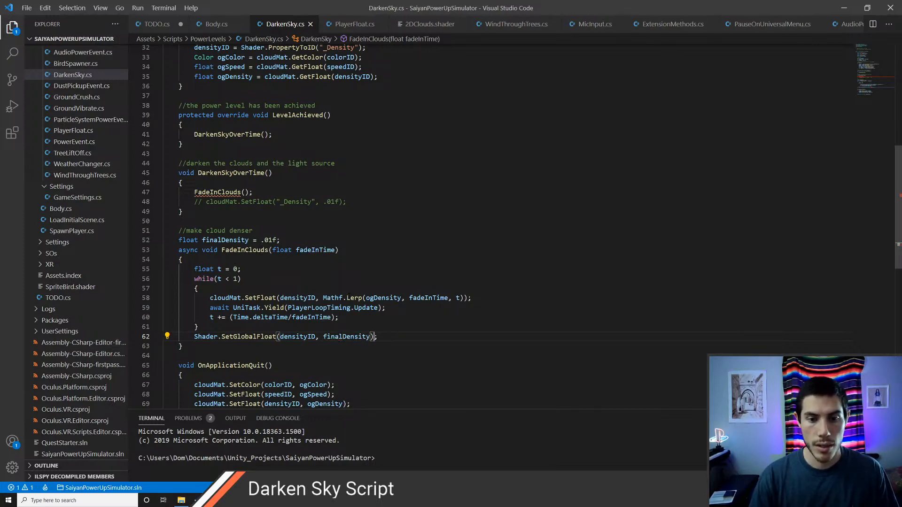
# Step: Duplicate the whole FadeInClouds block, including its comment and finalDensity field, directly below the original
pyautogui.press('Down')
pyautogui.hotkey('shift', 'Up')
pyautogui.hotkey('shift', 'Up')
pyautogui.hotkey('shift', 'Up')
pyautogui.hotkey('shift', 'Up')
pyautogui.hotkey('shift', 'Up')
pyautogui.hotkey('shift', 'Up')
pyautogui.hotkey('shift', 'Up')
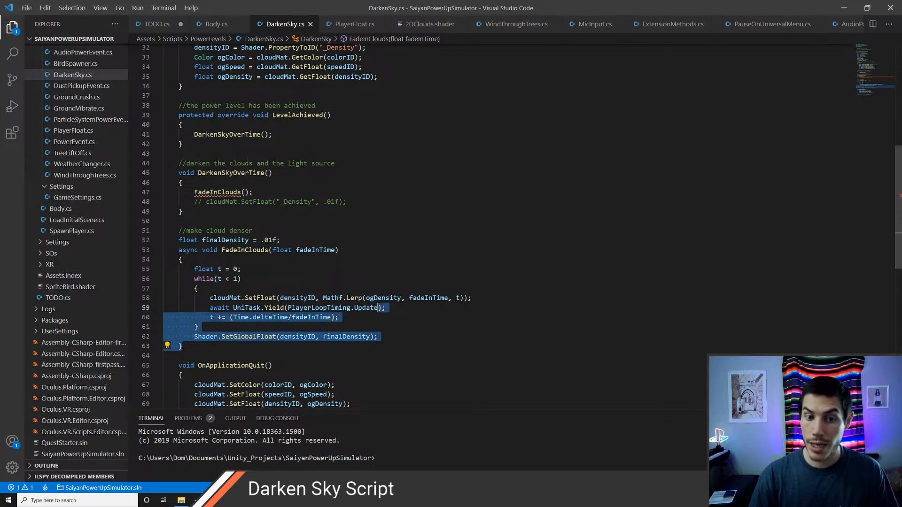
pyautogui.hotkey('shift', 'Up')
pyautogui.hotkey('shift', 'Up')
pyautogui.hotkey('shift', 'Up')
pyautogui.hotkey('shift', 'Up')
pyautogui.hotkey('shift', 'Up')
pyautogui.hotkey('shift', 'Home')
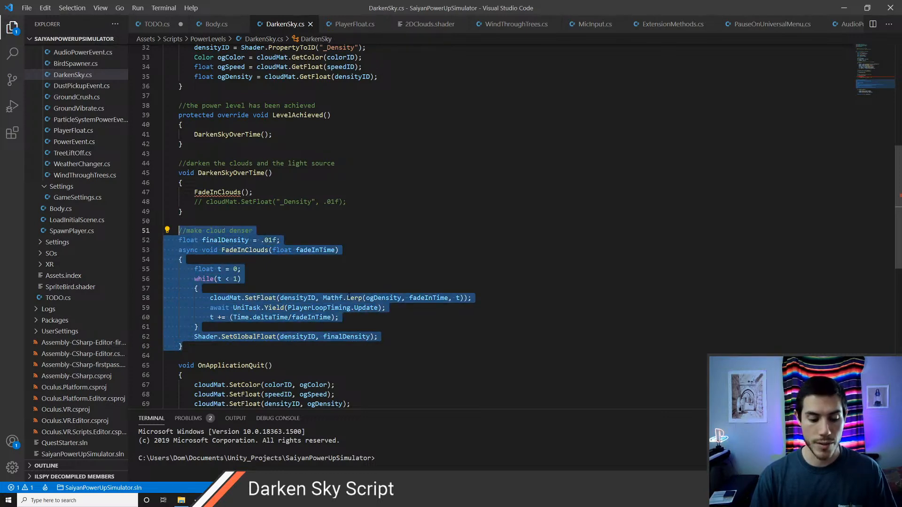
pyautogui.hotkey('ctrl', 'c')
pyautogui.press('Right')
pyautogui.press('Return')
pyautogui.press('Return')
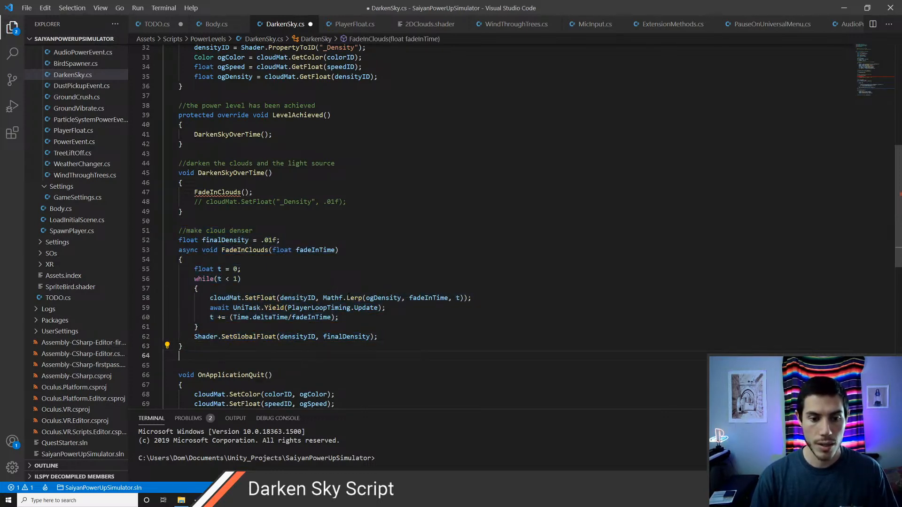
pyautogui.hotkey('ctrl', 'v')
# Step: Change the comment above the duplicated block to "make clouds faster" and save the script
pyautogui.press('Up')
pyautogui.press('Up')
pyautogui.press('Up')
pyautogui.press('Up')
pyautogui.press('Up')
pyautogui.press('Up')
pyautogui.press('Up')
pyautogui.press('Up')
pyautogui.press('Up')
pyautogui.press('Up')
pyautogui.press('Up')
pyautogui.press('Up')
pyautogui.press('End')
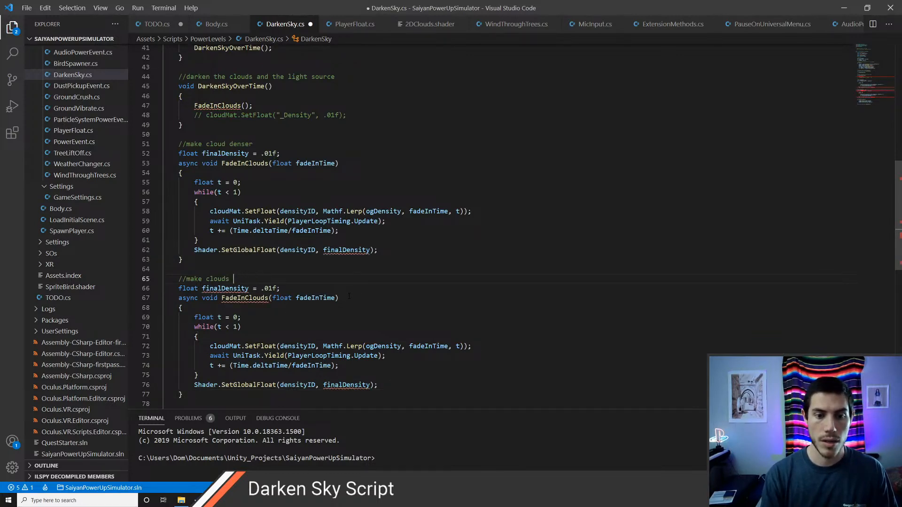
pyautogui.write('faster')
pyautogui.hotkey('ctrl', 's')
# Step: Rename both finalDensity occurrences in the duplicated block to finalSpeed
pyautogui.press('Down')
pyautogui.press('Left')
pyautogui.press('Left')
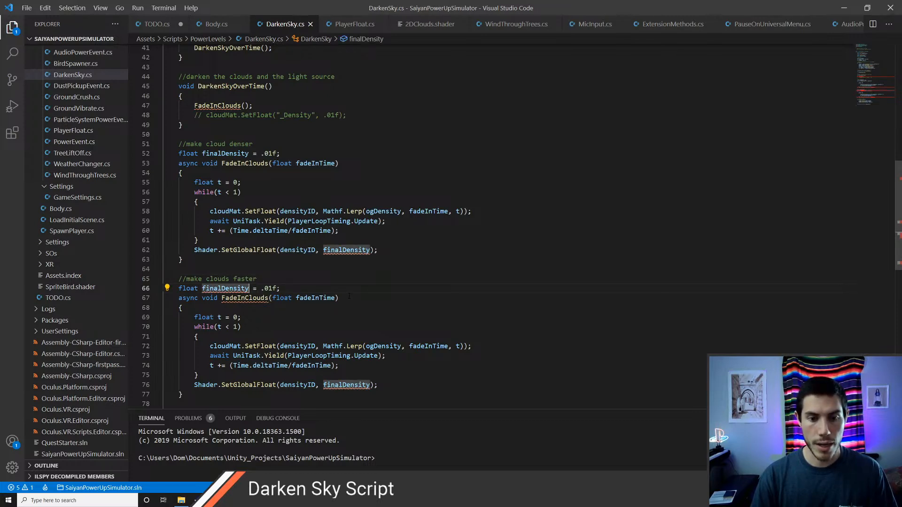
pyautogui.hotkey('ctrl', 'd')
pyautogui.hotkey('ctrl', 'd')
pyautogui.write('finalSpeed')
pyautogui.press('Escape')
# Step: Rename the duplicated FadeInClouds method to FadeInSpeed and save the script
pyautogui.press('Down')
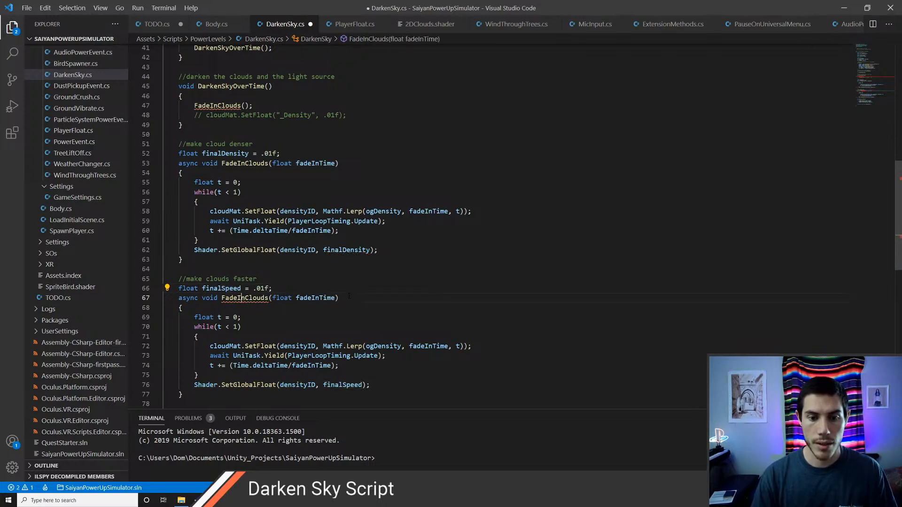
pyautogui.press('Right')
pyautogui.press('BackSpace')
pyautogui.press('BackSpace')
pyautogui.press('BackSpace')
pyautogui.press('BackSpace')
pyautogui.press('BackSpace')
pyautogui.press('BackSpace')
pyautogui.write('Speed')
pyautogui.hotkey('ctrl', 's')
# Step: Replace densityID with speedID in both the SetFloat and SetGlobalFloat calls of FadeInSpeed
pyautogui.press('Down')
pyautogui.press('Down')
pyautogui.press('Down')
pyautogui.press('Down')
pyautogui.press('Down')
pyautogui.press('Down')
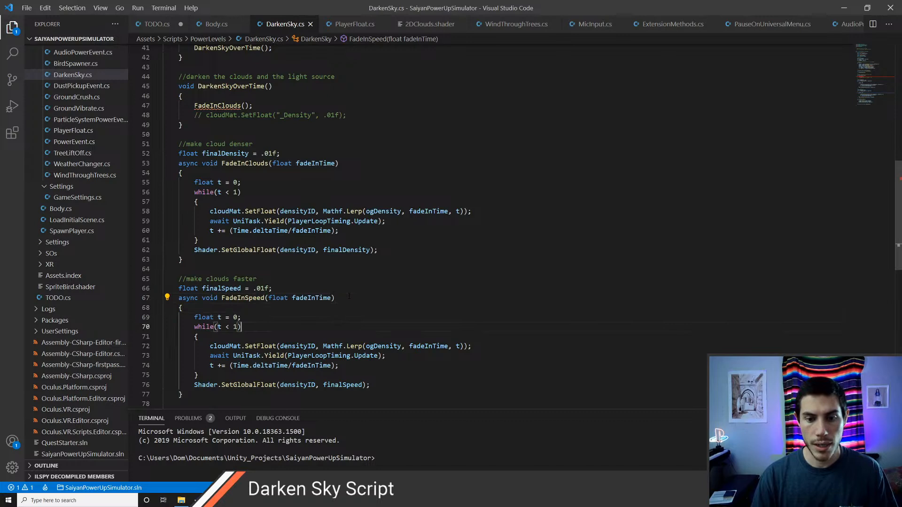
pyautogui.press('Up')
pyautogui.press('Right')
pyautogui.press('Right')
pyautogui.press('Right')
pyautogui.press('Right')
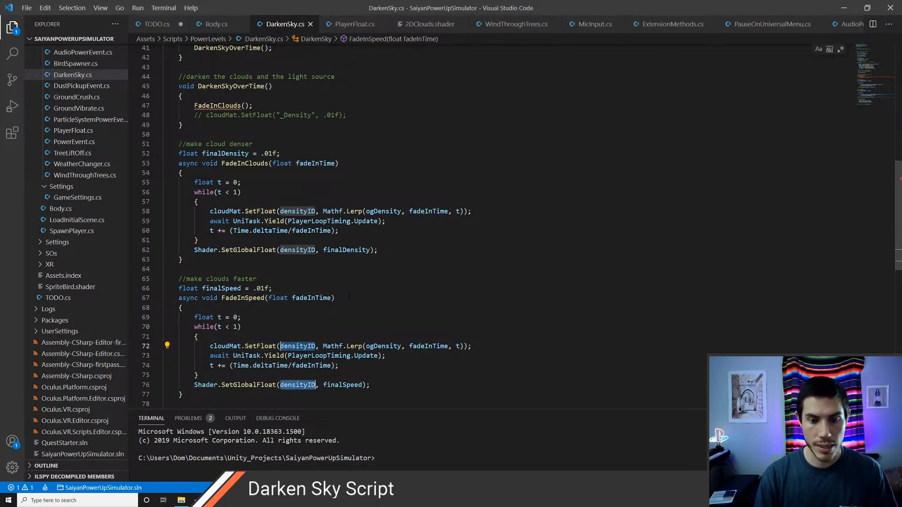
pyautogui.hotkey('ctrl', 'f')
pyautogui.write('speedID')
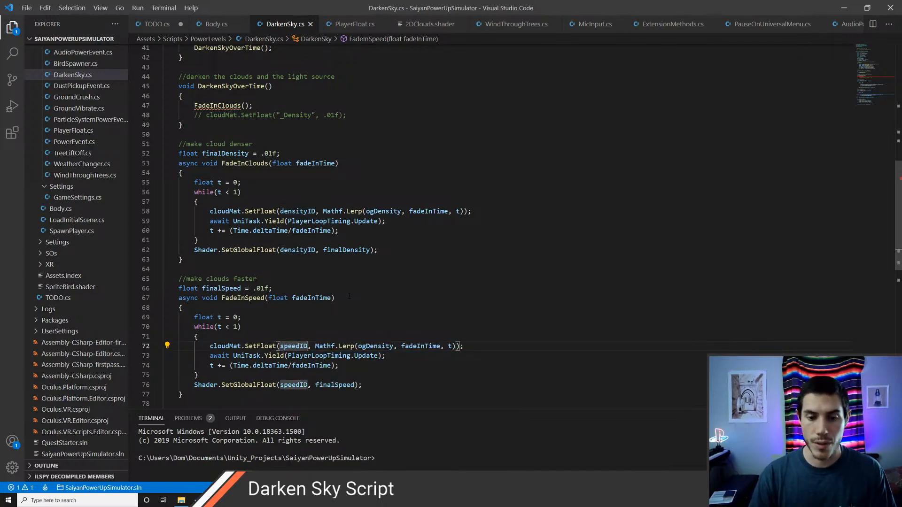
pyautogui.press('Escape')
# Step: Duplicate the whole FadeInSpeed block, including its comment and finalSpeed field, directly below itself
pyautogui.scroll(-1, 349, 296)
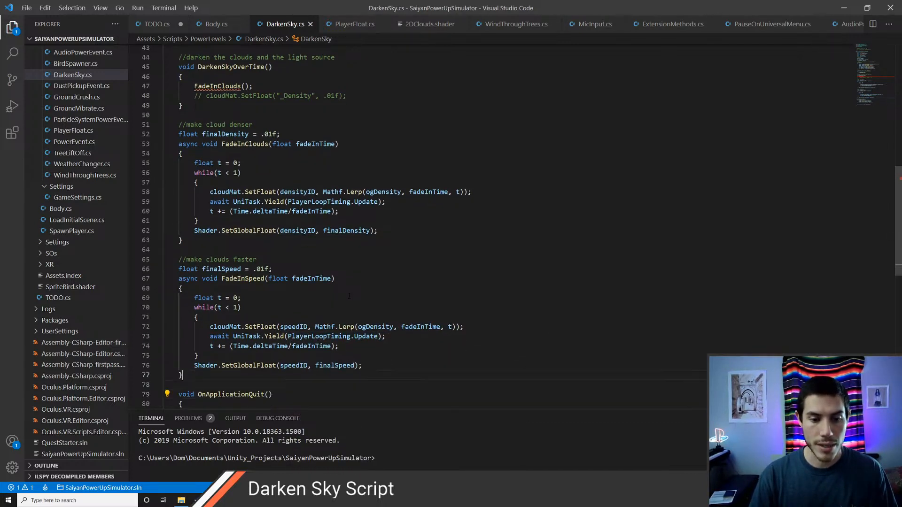
pyautogui.hotkey('shift', 'Down')
pyautogui.hotkey('shift', 'Up')
pyautogui.hotkey('shift', 'Up')
pyautogui.hotkey('shift', 'Up')
pyautogui.hotkey('shift', 'Up')
pyautogui.hotkey('shift', 'Up')
pyautogui.hotkey('shift', 'Up')
pyautogui.hotkey('shift', 'Up')
pyautogui.hotkey('shift', 'Up')
pyautogui.hotkey('shift', 'Up')
pyautogui.hotkey('shift', 'Up')
pyautogui.hotkey('shift', 'Up')
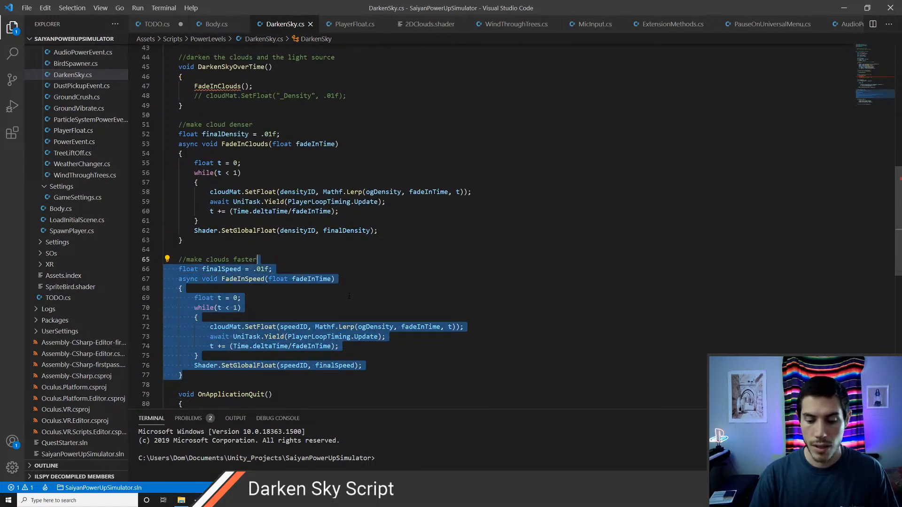
pyautogui.hotkey('shift', 'Home')
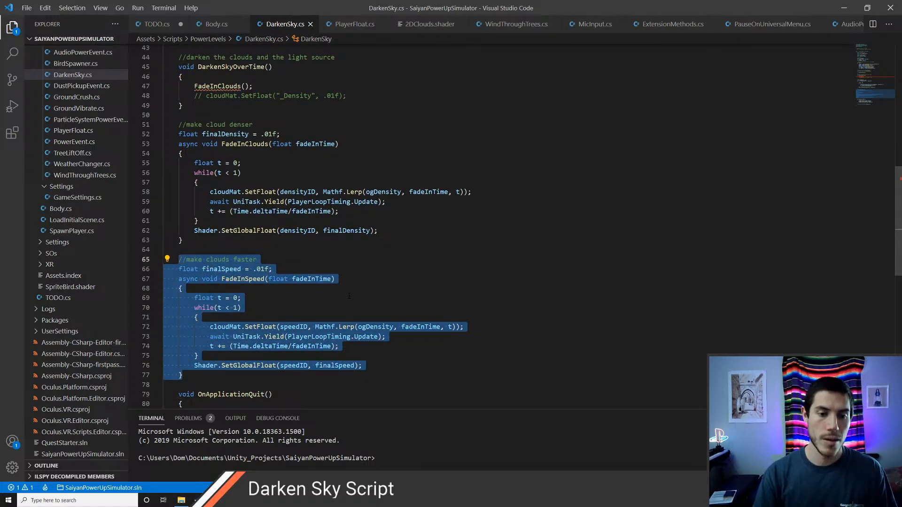
pyautogui.press('Right')
pyautogui.press('Return')
pyautogui.press('Return')
pyautogui.hotkey('ctrl', 'v')
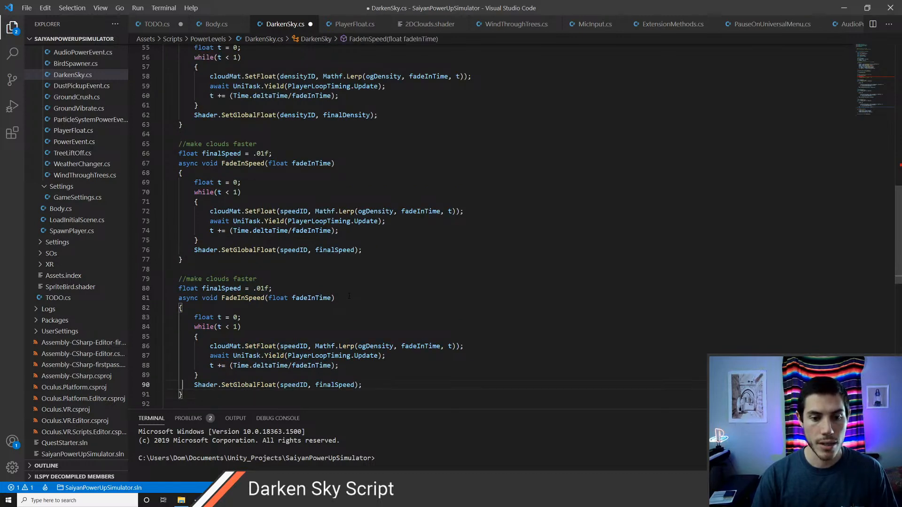
# Step: Change the comment above the second FadeInSpeed block to "change color of clouds"
pyautogui.hotkey('ctrl', 'BackSpace')
pyautogui.hotkey('ctrl', 'BackSpace')
pyautogui.hotkey('ctrl', 'BackSpace')
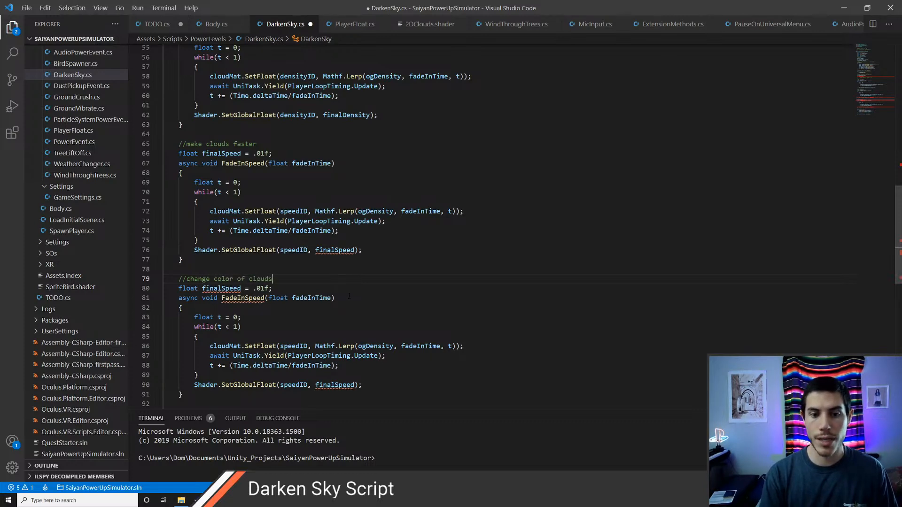
# Step: Rename finalSpeed to finalColor in the "change color of clouds" block, both in the field declaration and in its SetGlobalFloat call
pyautogui.hotkey('ctrl', 's')
pyautogui.press('Down')
pyautogui.hotkey('ctrl', 'Left')
pyautogui.hotkey('ctrl', 'Left')
pyautogui.hotkey('ctrl', 'Left')
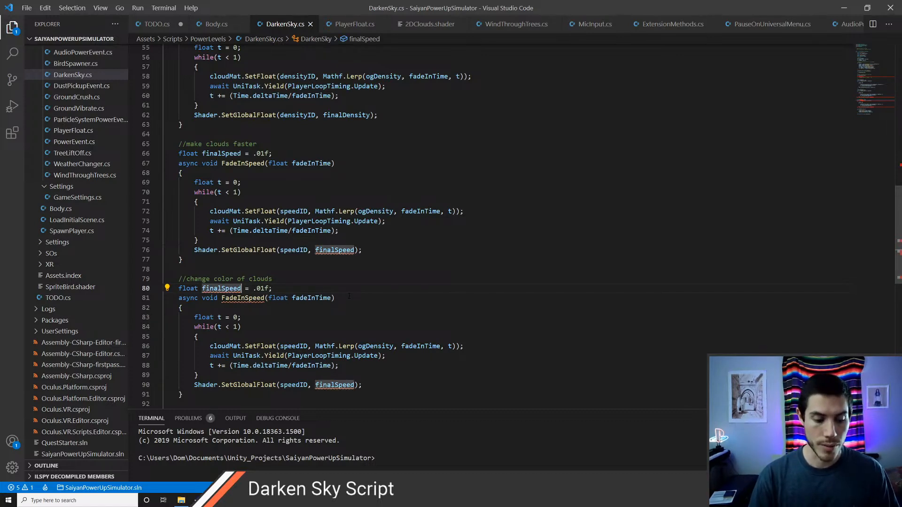
pyautogui.hotkey('ctrl', 'f')
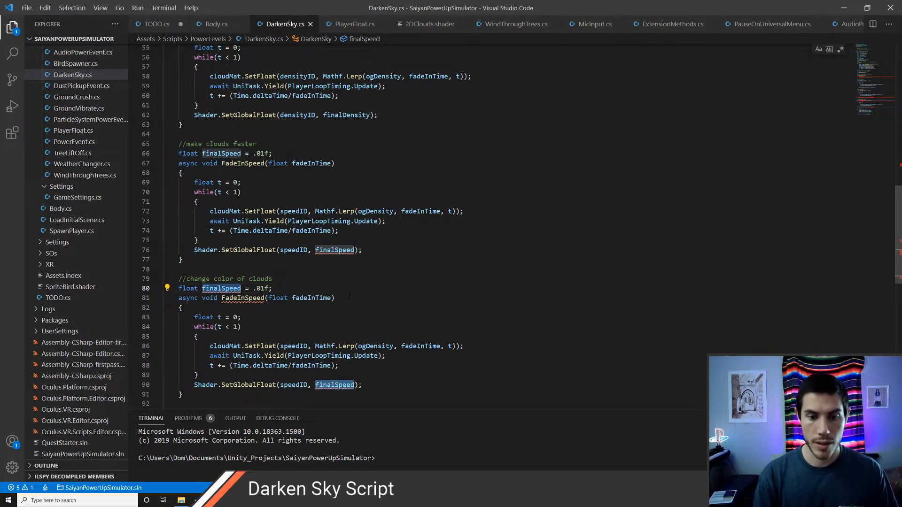
pyautogui.hotkey('ctrl', 'd')
pyautogui.write('finalColor')
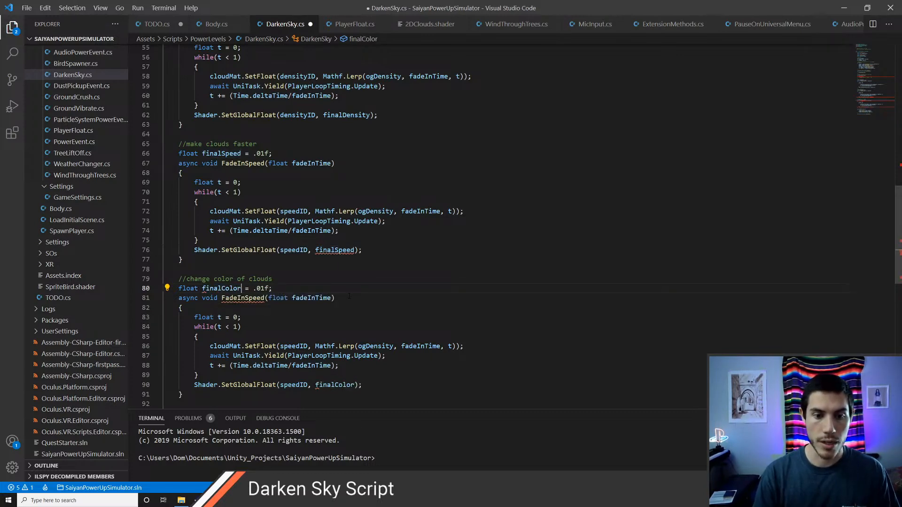
pyautogui.press('Right')
pyautogui.press('Right')
pyautogui.press('Right')
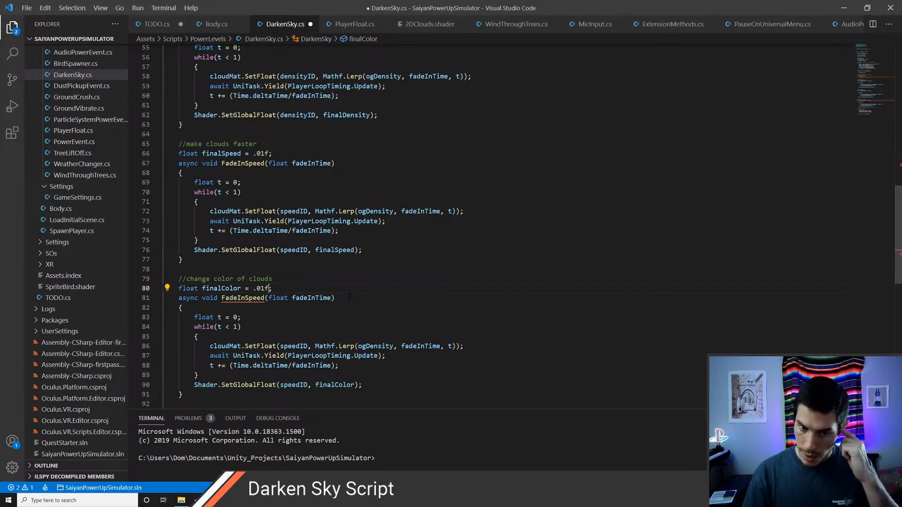
# Step: Rename the method under the "change color of clouds" comment to FadeInColor and save the script
pyautogui.click(349, 296)
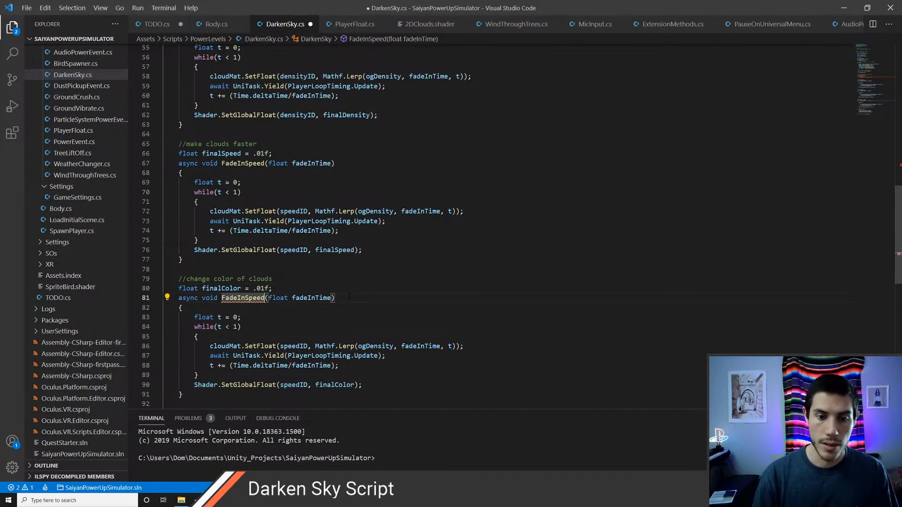
pyautogui.press('BackSpace')
pyautogui.press('BackSpace')
pyautogui.press('BackSpace')
pyautogui.press('BackSpace')
pyautogui.press('BackSpace')
pyautogui.write('Color')
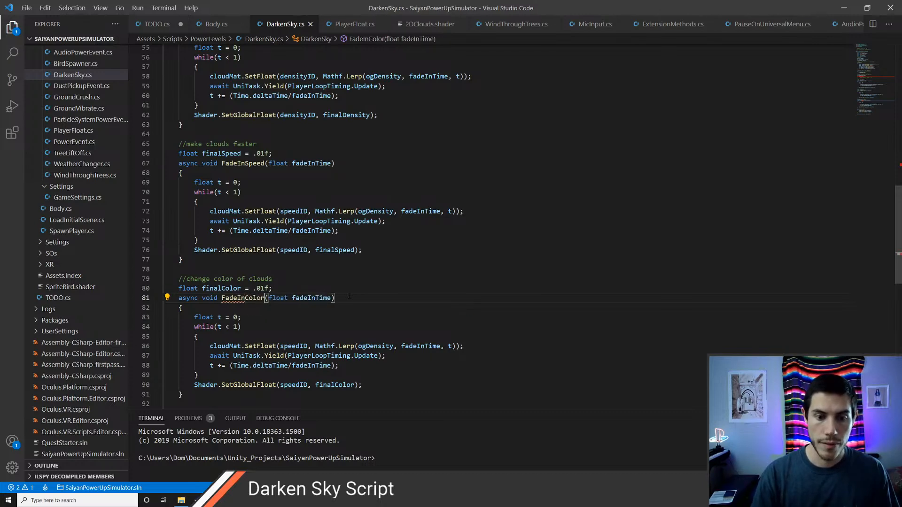
pyautogui.hotkey('ctrl', 's')
# Step: Change the cloudMat.SetFloat call in FadeInColor to SetColor with colorID as its first argument and save
pyautogui.press('Down')
pyautogui.press('Down')
pyautogui.press('Down')
pyautogui.press('Down')
pyautogui.press('Down')
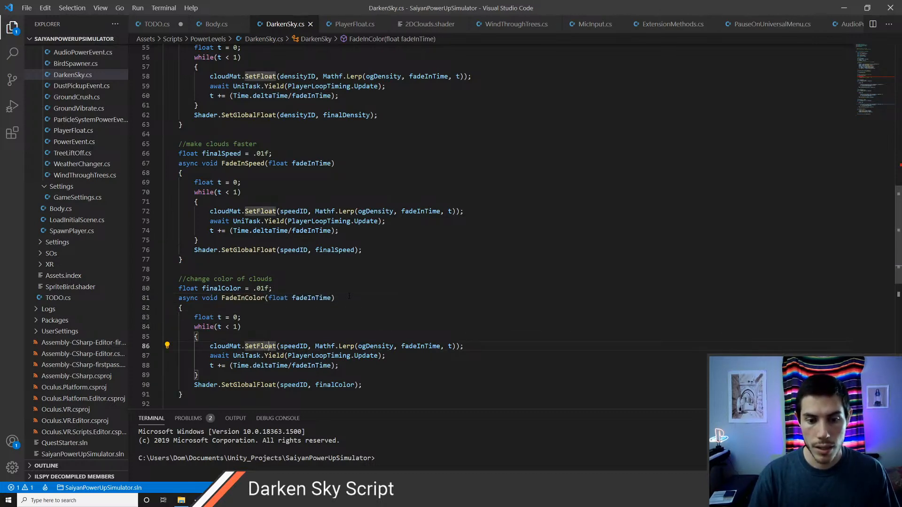
pyautogui.press('Delete')
pyautogui.press('Delete')
pyautogui.press('BackSpace')
pyautogui.press('BackSpace')
pyautogui.press('BackSpace')
pyautogui.write('Color')
pyautogui.press('Right')
pyautogui.hotkey('ctrl', 'Delete')
pyautogui.write('col')
pyautogui.press('Tab')
pyautogui.hotkey('ctrl', 's')
# Step: Replace Mathf.Lerp with Color.Lerp in the SetColor call of FadeInColor
pyautogui.hotkey('ctrl', 'Right')
pyautogui.hotkey('ctrl', 'Right')
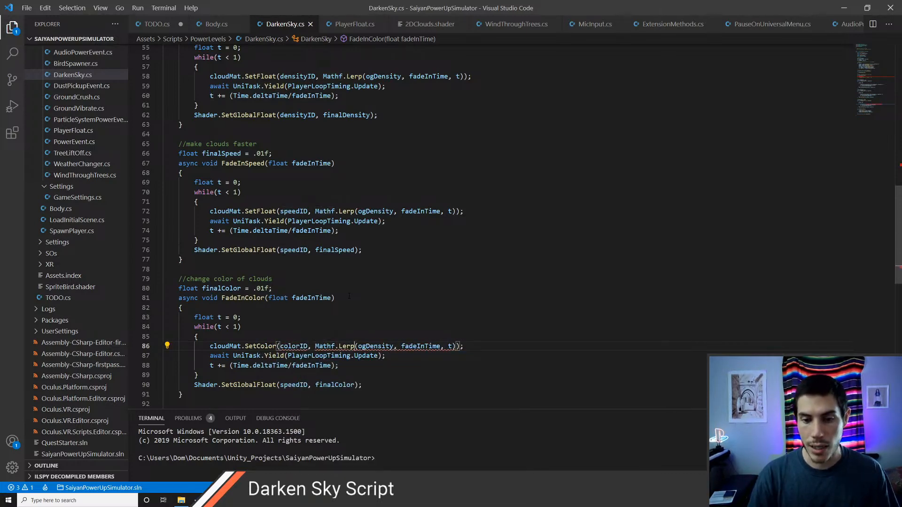
pyautogui.hotkey('ctrl', 'Right')
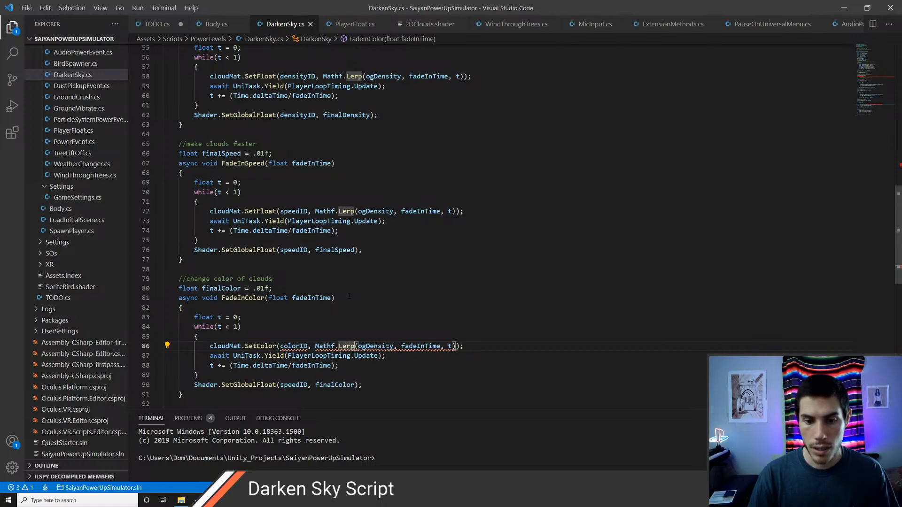
pyautogui.hotkey('ctrl', 'BackSpace')
pyautogui.hotkey('ctrl', 'BackSpace')
pyautogui.hotkey('ctrl', 'BackSpace')
pyautogui.write('Color.ler')
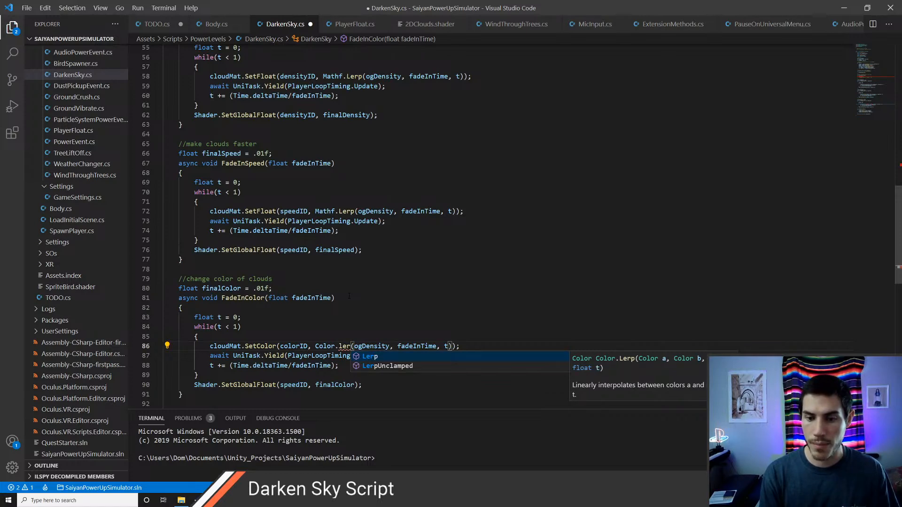
pyautogui.press('Tab')
# Step: Replace fadeInTime with finalDensity as the Lerp target in FadeInClouds and save the script
pyautogui.hotkey('ctrl', 'Right')
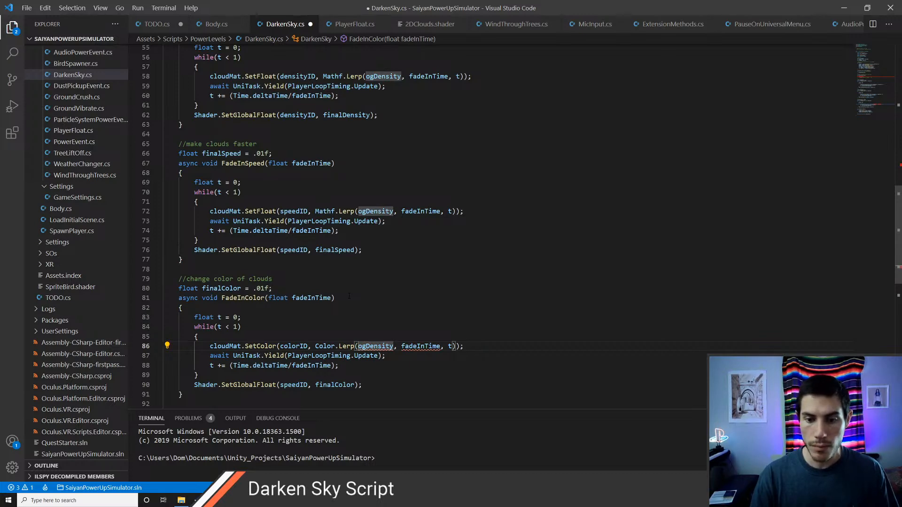
pyautogui.press('Right')
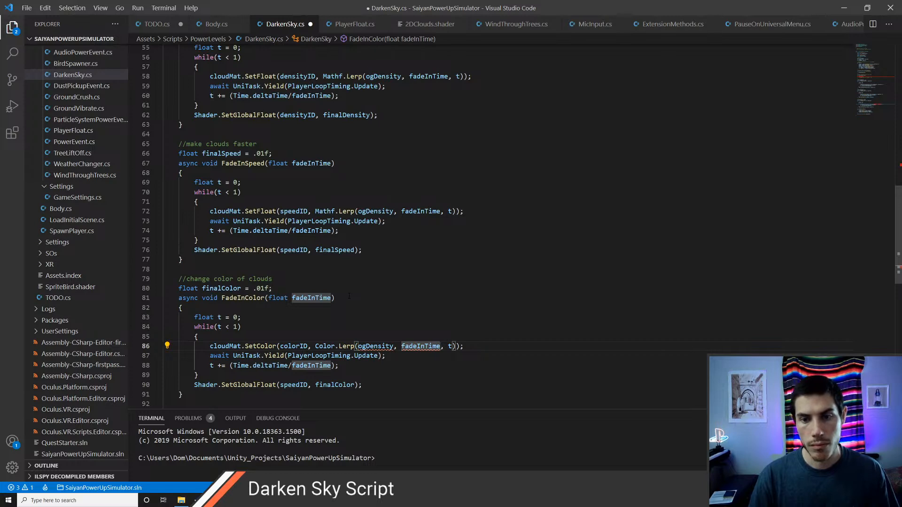
pyautogui.press('Up')
pyautogui.press('Up')
pyautogui.press('Up')
pyautogui.press('Up')
pyautogui.press('Up')
pyautogui.press('Up')
pyautogui.press('Up')
pyautogui.press('Up')
pyautogui.press('Up')
pyautogui.press('Up')
pyautogui.press('Up')
pyautogui.press('Up')
pyautogui.press('Up')
pyautogui.press('Up')
pyautogui.press('Up')
pyautogui.press('Up')
pyautogui.press('Up')
pyautogui.press('Up')
pyautogui.press('Up')
pyautogui.press('Up')
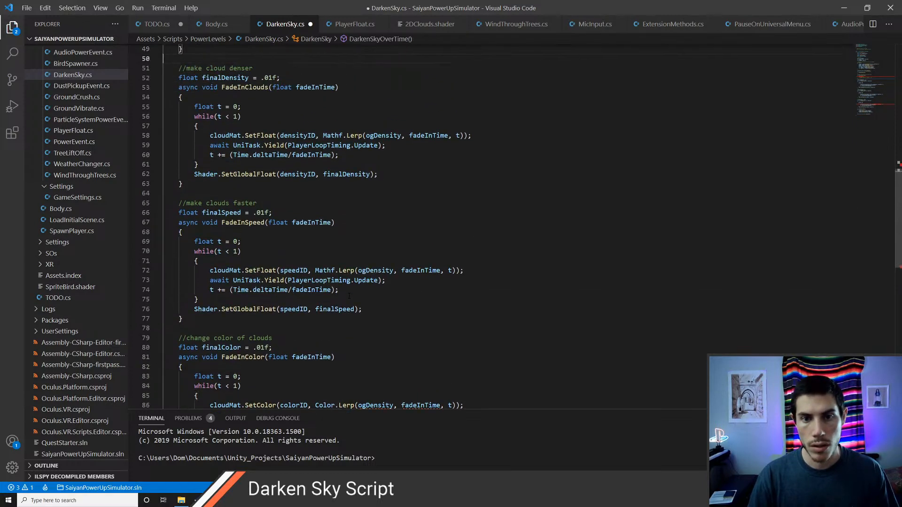
pyautogui.press('Down')
pyautogui.press('Down')
pyautogui.press('Down')
pyautogui.press('Down')
pyautogui.press('Down')
pyautogui.press('Down')
pyautogui.press('Down')
pyautogui.press('Down')
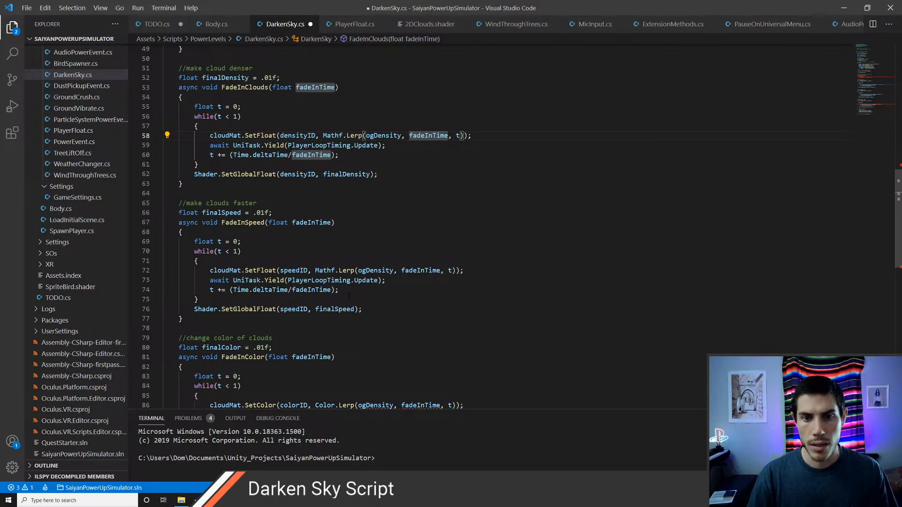
pyautogui.hotkey('ctrl', 'BackSpace')
pyautogui.write('final')
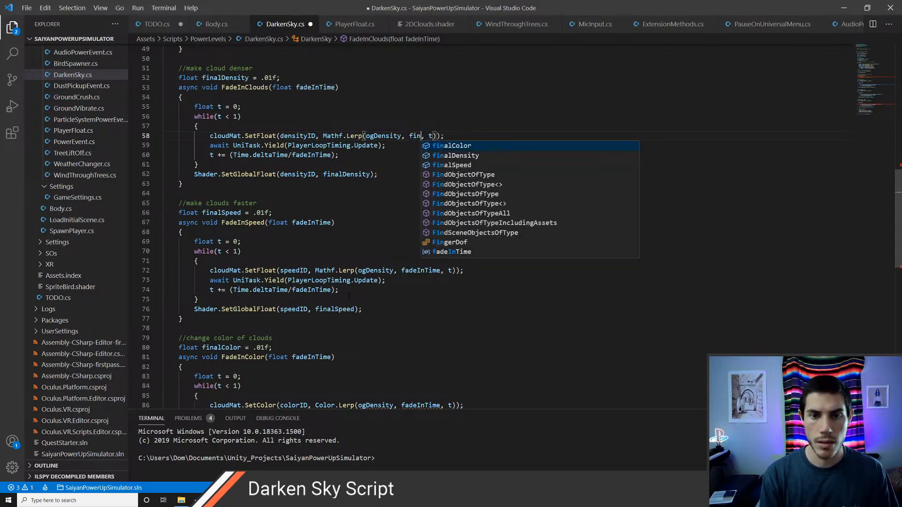
pyautogui.press('Down')
pyautogui.press('Return')
pyautogui.hotkey('ctrl', 's')
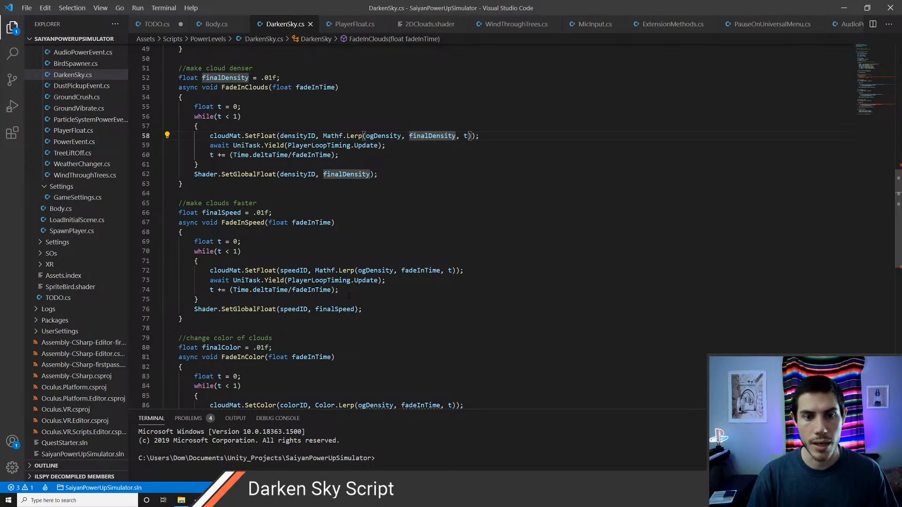
# Step: Replace fadeInTime with fadeSpeed as the Lerp target in FadeInSpeed and save the script
pyautogui.press('Down')
pyautogui.press('Down')
pyautogui.press('Down')
pyautogui.press('Down')
pyautogui.press('Down')
pyautogui.press('Down')
pyautogui.press('Down')
pyautogui.press('Down')
pyautogui.press('Down')
pyautogui.press('Down')
pyautogui.press('Down')
pyautogui.press('Down')
pyautogui.press('Down')
pyautogui.press('Down')
pyautogui.press('Left')
pyautogui.press('Left')
pyautogui.press('Left')
pyautogui.press('Left')
pyautogui.press('Left')
pyautogui.press('Left')
pyautogui.press('BackSpace')
pyautogui.press('BackSpace')
pyautogui.press('BackSpace')
pyautogui.press('BackSpace')
pyautogui.press('BackSpace')
pyautogui.press('BackSpace')
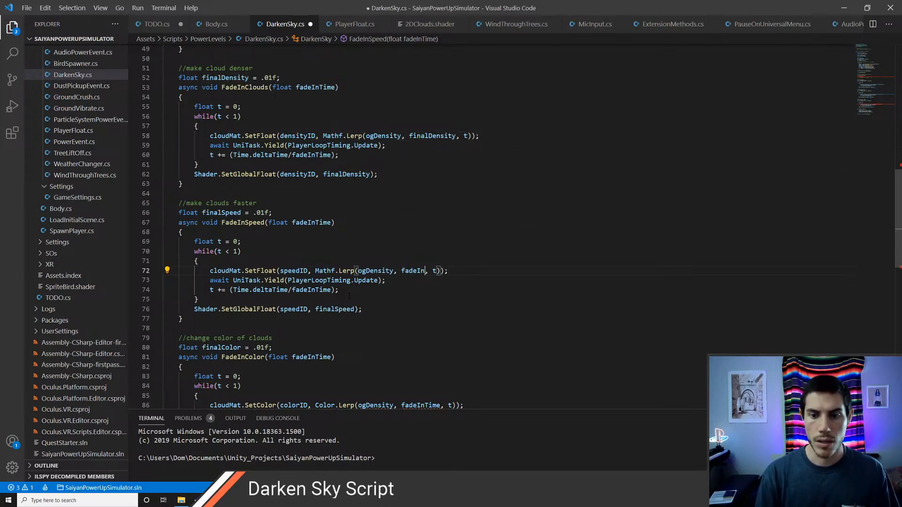
pyautogui.write('Speed')
pyautogui.hotkey('ctrl', 's')
pyautogui.press('Down')
pyautogui.press('Down')
pyautogui.press('Down')
pyautogui.press('Down')
pyautogui.press('Down')
pyautogui.press('Down')
pyautogui.press('Down')
pyautogui.press('Down')
pyautogui.press('Down')
pyautogui.press('Down')
pyautogui.press('Down')
pyautogui.press('Down')
pyautogui.press('Down')
pyautogui.press('Down')
pyautogui.press('Down')
pyautogui.press('Down')
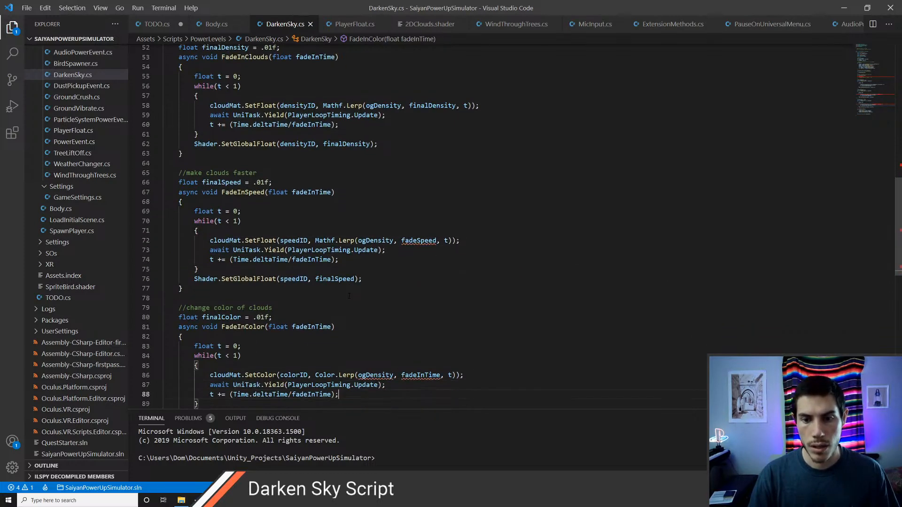
# Step: Set the second Lerp argument in FadeInSpeed to finalSpeed and save the script
pyautogui.press('Up')
pyautogui.press('Up')
pyautogui.press('Up')
pyautogui.press('Up')
pyautogui.press('Up')
pyautogui.press('Up')
pyautogui.press('Up')
pyautogui.press('Up')
pyautogui.press('Up')
pyautogui.press('Up')
pyautogui.press('Up')
pyautogui.press('Up')
pyautogui.press('Up')
pyautogui.press('Up')
pyautogui.press('Up')
pyautogui.hotkey('ctrl', 'BackSpace')
pyautogui.write('finalSpeed')
pyautogui.hotkey('ctrl', 's')
# Step: Replace fadeInTime with finalColor as the target in the Color.Lerp call of FadeInColor
pyautogui.press('Down')
pyautogui.press('Down')
pyautogui.press('Down')
pyautogui.press('Down')
pyautogui.press('Down')
pyautogui.press('Down')
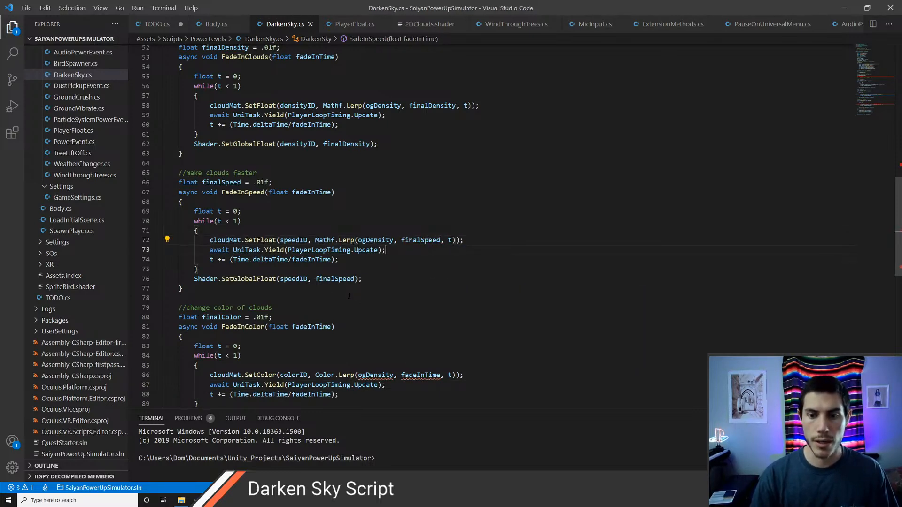
pyautogui.press('Down')
pyautogui.press('Down')
pyautogui.press('Down')
pyautogui.press('Down')
pyautogui.press('Down')
pyautogui.press('Down')
pyautogui.press('Down')
pyautogui.press('Down')
pyautogui.hotkey('ctrl', 'shift', 'Left')
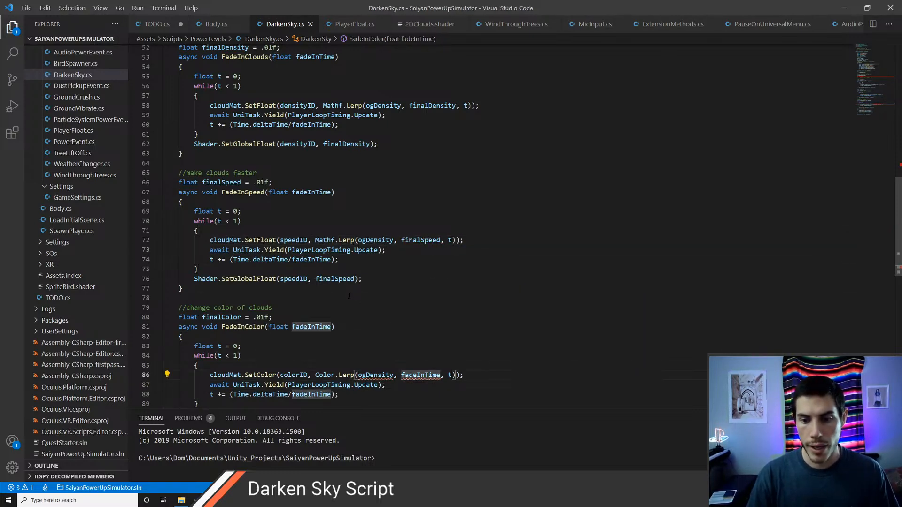
pyautogui.press('BackSpace')
pyautogui.write('finalColor')
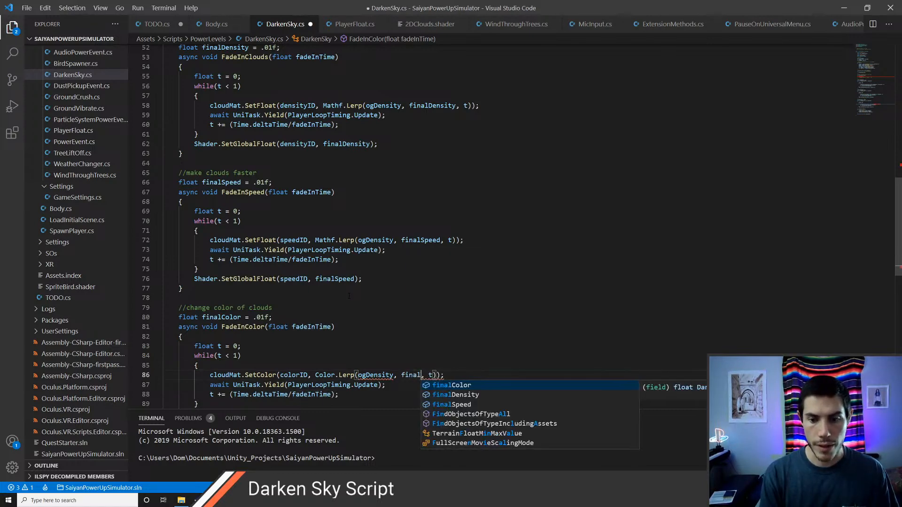
# Step: Replace ogDensity with ogColor as the start value in FadeInColor's Color.Lerp call and save the script
pyautogui.hotkey('ctrl', 's')
pyautogui.hotkey('ctrl', 'Left')
pyautogui.hotkey('ctrl', 'shift', 'Left')
pyautogui.press('BackSpace')
pyautogui.write('ogCo')
pyautogui.press('Tab')
pyautogui.hotkey('ctrl', 's')
pyautogui.hotkey('ctrl', 'Right')
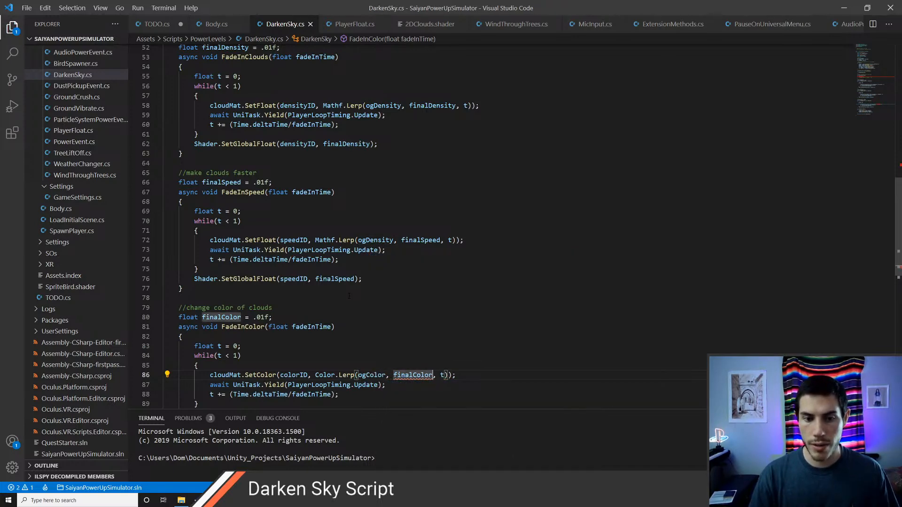
# Step: Set the initial value of the finalColor field to Color.grey and save the script
pyautogui.hotkey('ctrl', 'Right')
pyautogui.press('Up')
pyautogui.press('Up')
pyautogui.press('Up')
pyautogui.press('Up')
pyautogui.press('Up')
pyautogui.press('Up')
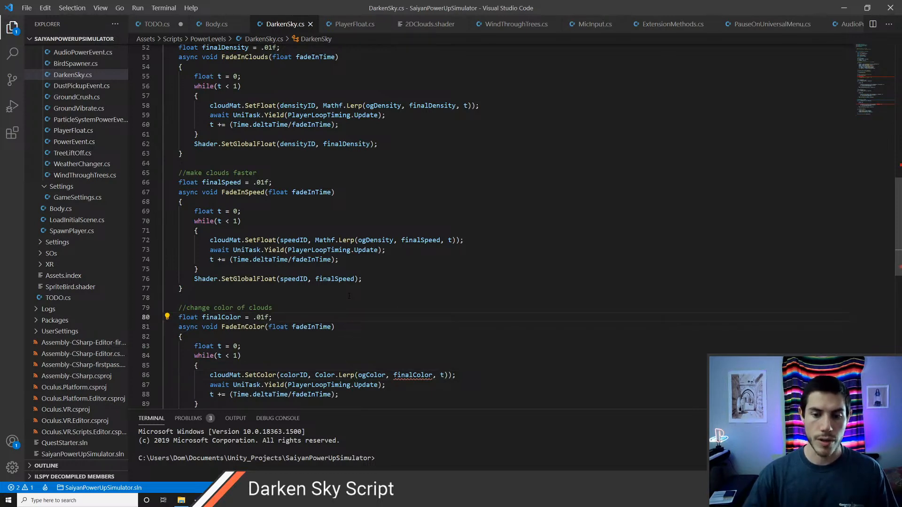
pyautogui.hotkey('ctrl', 'Left')
pyautogui.hotkey('ctrl', 'Left')
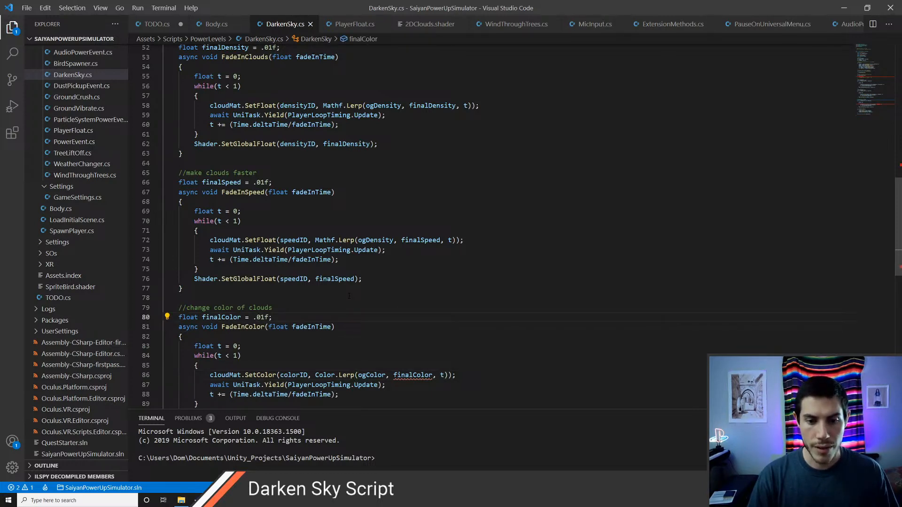
pyautogui.press('BackSpace')
pyautogui.press('BackSpace')
pyautogui.press('BackSpace')
pyautogui.press('BackSpace')
pyautogui.write('Color.g')
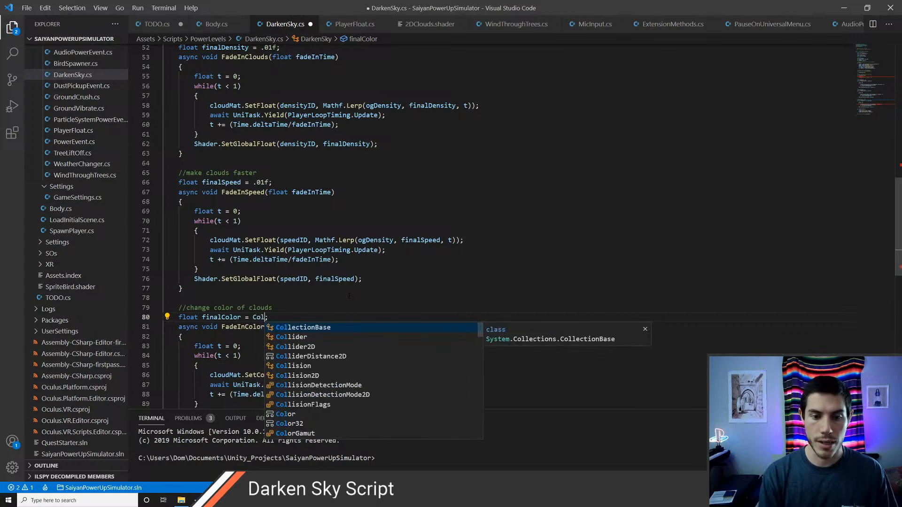
pyautogui.write('rey;')
pyautogui.hotkey('ctrl', 's')
# Step: Change the declared type of the finalColor field from float to Color and save the script
pyautogui.press('Down')
pyautogui.press('Down')
pyautogui.press('Down')
pyautogui.press('Down')
pyautogui.press('Down')
pyautogui.scroll(-1, 349, 295)
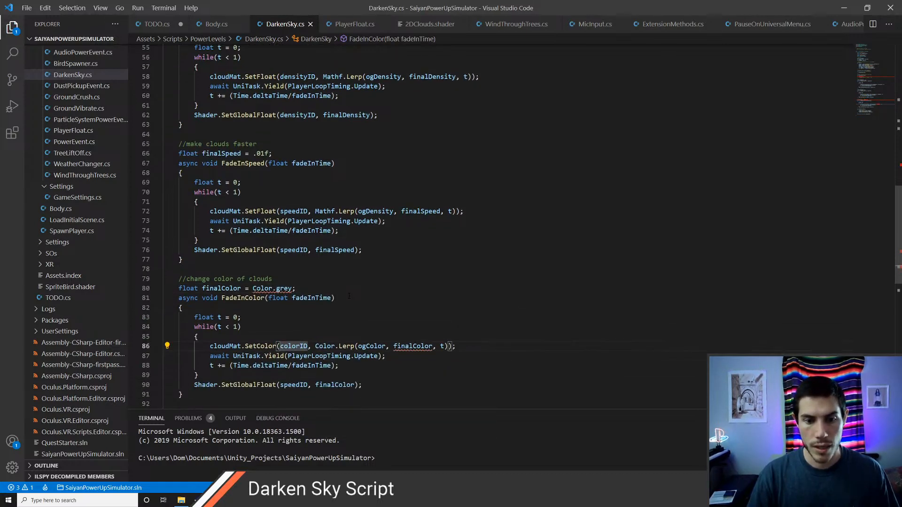
pyautogui.press('Up')
pyautogui.press('Up')
pyautogui.press('Up')
pyautogui.press('Up')
pyautogui.press('Up')
pyautogui.press('Up')
pyautogui.press('Down')
pyautogui.hotkey('ctrl', 'Left')
pyautogui.hotkey('ctrl', 'Left')
pyautogui.hotkey('ctrl', 'Left')
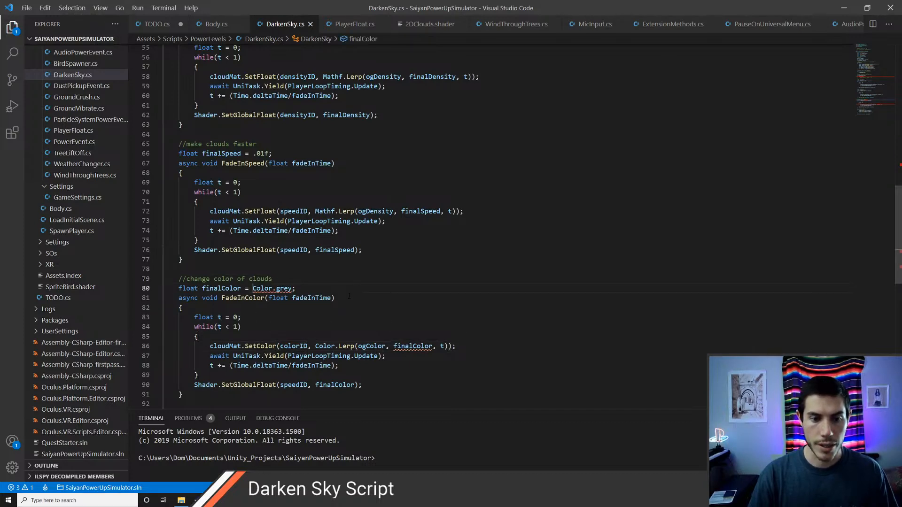
pyautogui.hotkey('ctrl', 'Right')
pyautogui.press('BackSpace')
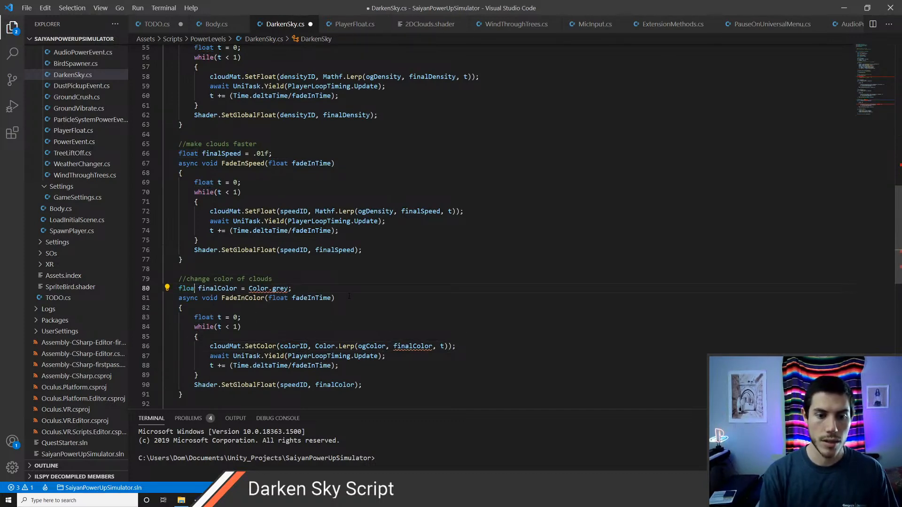
pyautogui.press('BackSpace')
pyautogui.press('BackSpace')
pyautogui.press('BackSpace')
pyautogui.press('BackSpace')
pyautogui.write('Color')
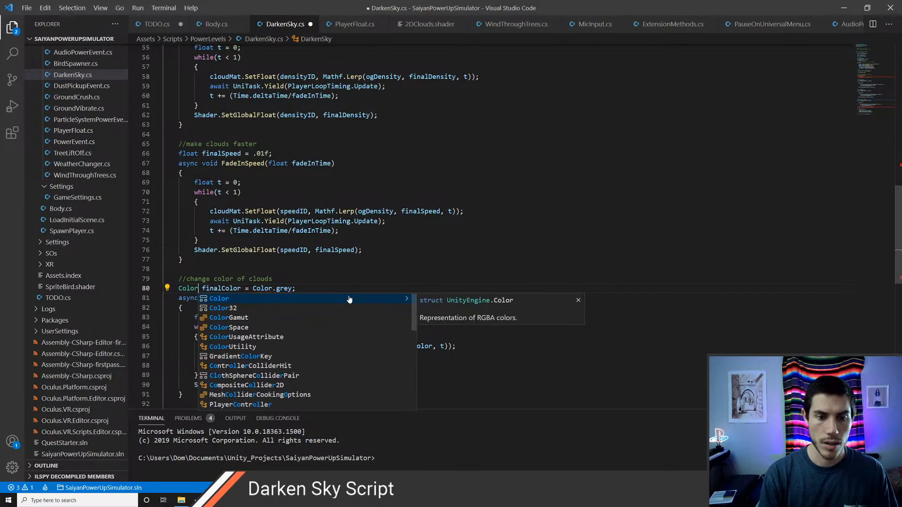
pyautogui.press('Escape')
pyautogui.hotkey('ctrl', 's')
# Step: Replace speedID with colorID in the Shader.SetGlobalFloat call after FadeInColor's while loop
pyautogui.press('Down')
pyautogui.press('Down')
pyautogui.press('Down')
pyautogui.press('Down')
pyautogui.press('Down')
pyautogui.press('Down')
pyautogui.press('Down')
pyautogui.press('Down')
pyautogui.press('Down')
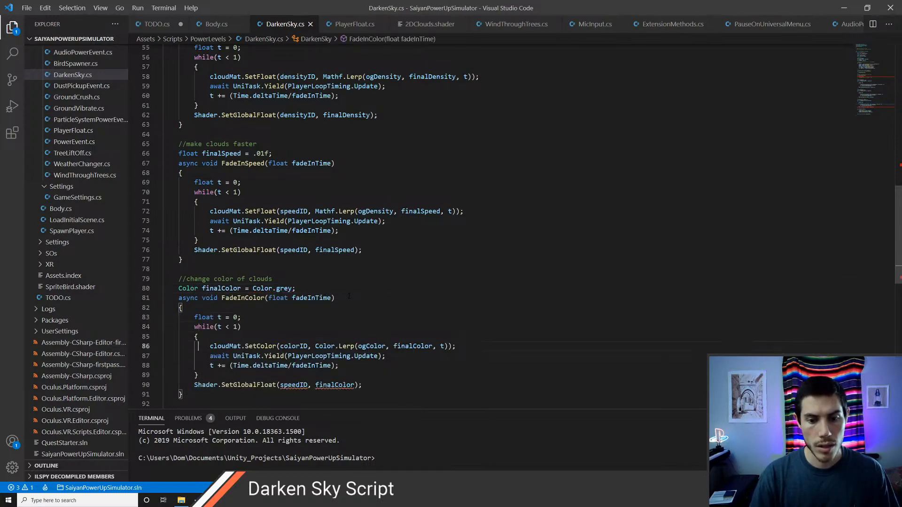
pyautogui.press('Down')
pyautogui.hotkey('ctrl', 'Right')
pyautogui.hotkey('ctrl', 'Right')
pyautogui.hotkey('ctrl', 'BackSpace')
pyautogui.write('color')
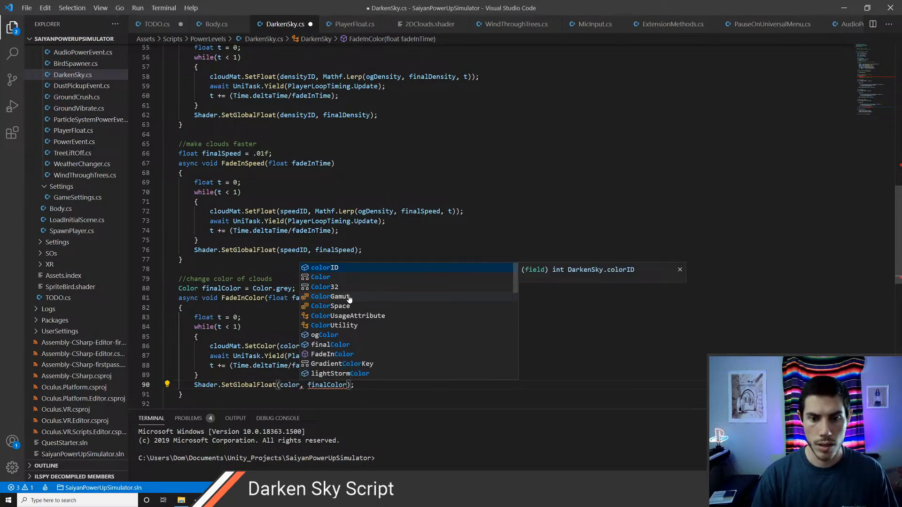
pyautogui.press('Return')
# Step: Replace Shader.SetGlobalFloat with cloudMat.SetColor in the final call of FadeInColor and save the script
pyautogui.hotkey('ctrl', 'Left')
pyautogui.hotkey('ctrl', 'Left')
pyautogui.hotkey('ctrl', 'BackSpace')
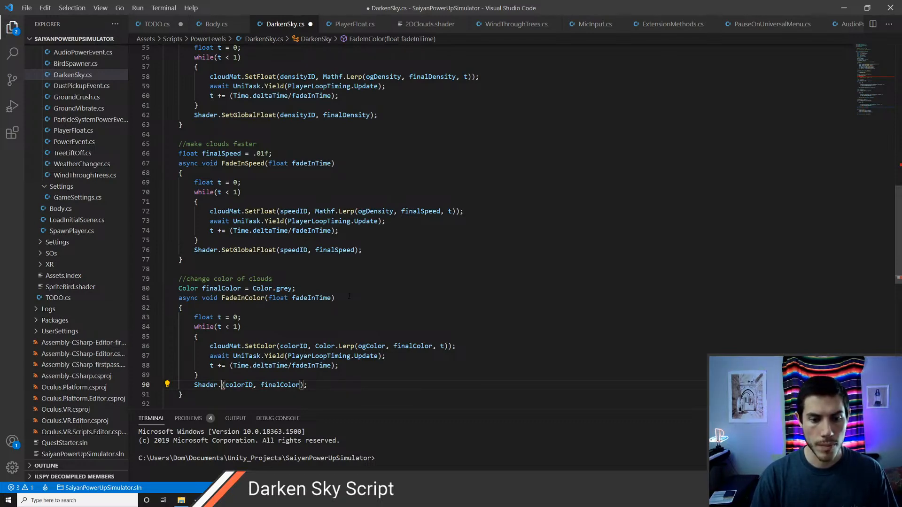
pyautogui.hotkey('ctrl', 'BackSpace')
pyautogui.hotkey('ctrl', 'BackSpace')
pyautogui.write('cloud')
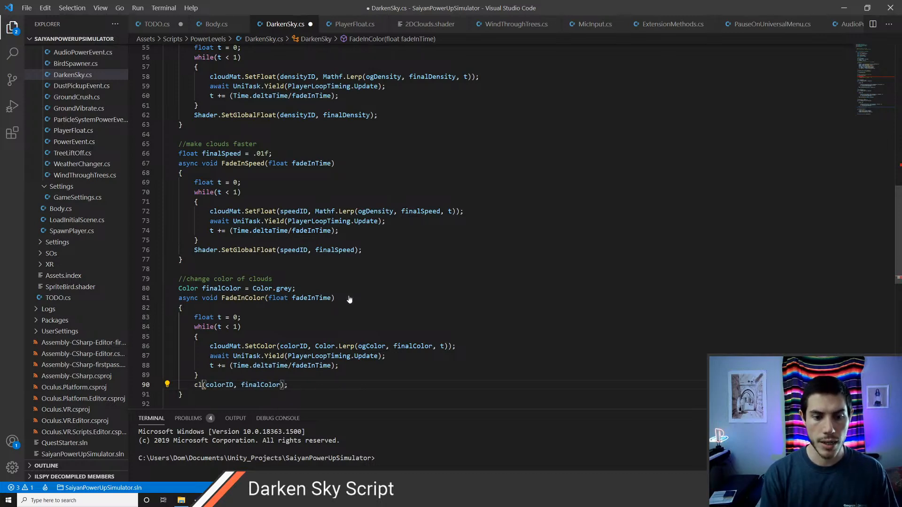
pyautogui.press('Tab')
pyautogui.write('.setco')
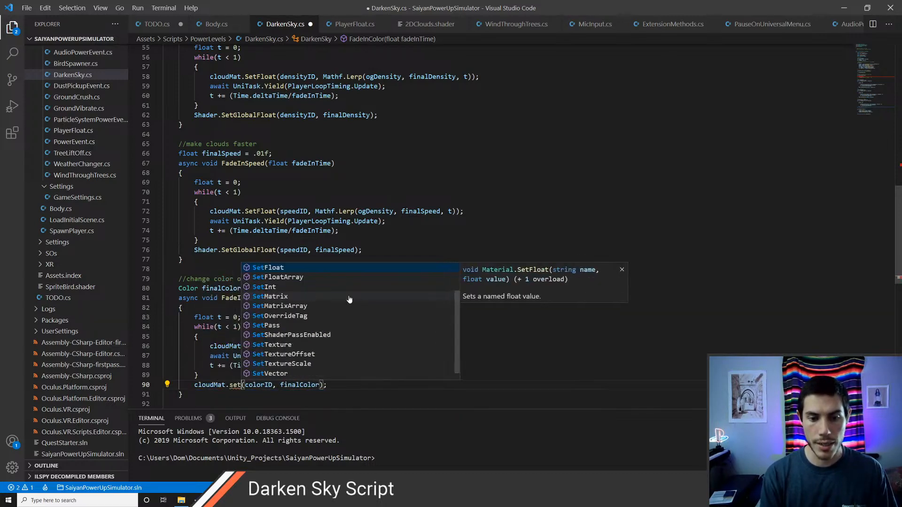
pyautogui.press('Tab')
pyautogui.hotkey('ctrl', 's')
# Step: Replace Shader.SetGlobalFloat with cloudMat.SetFloat in the final call of FadeInSpeed and save the script
pyautogui.press('Up')
pyautogui.press('Up')
pyautogui.press('Up')
pyautogui.press('Up')
pyautogui.press('Up')
pyautogui.press('Up')
pyautogui.press('Up')
pyautogui.press('Up')
pyautogui.press('Up')
pyautogui.press('Up')
pyautogui.press('Up')
pyautogui.press('Up')
pyautogui.press('Up')
pyautogui.press('Up')
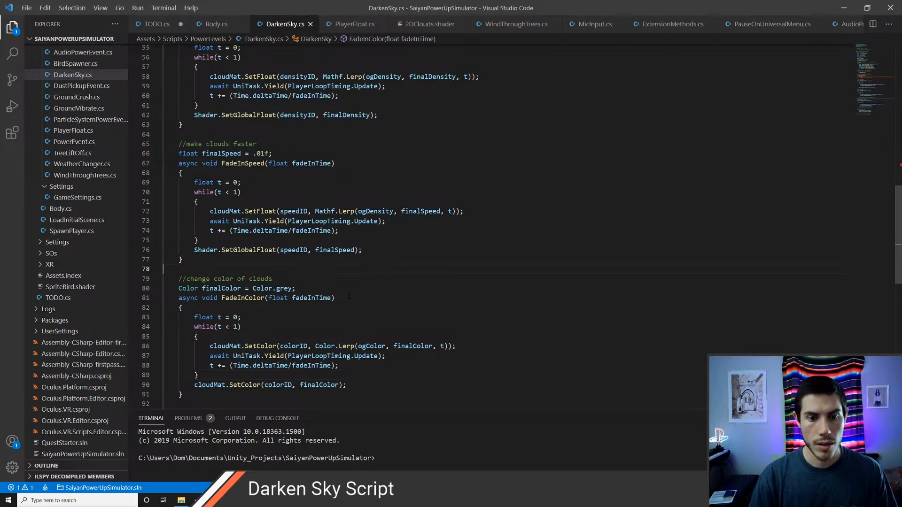
pyautogui.hotkey('ctrl', 'Right')
pyautogui.hotkey('ctrl', 'BackSpace')
pyautogui.hotkey('ctrl', 'BackSpace')
pyautogui.hotkey('ctrl', 'BackSpace')
pyautogui.write('clo')
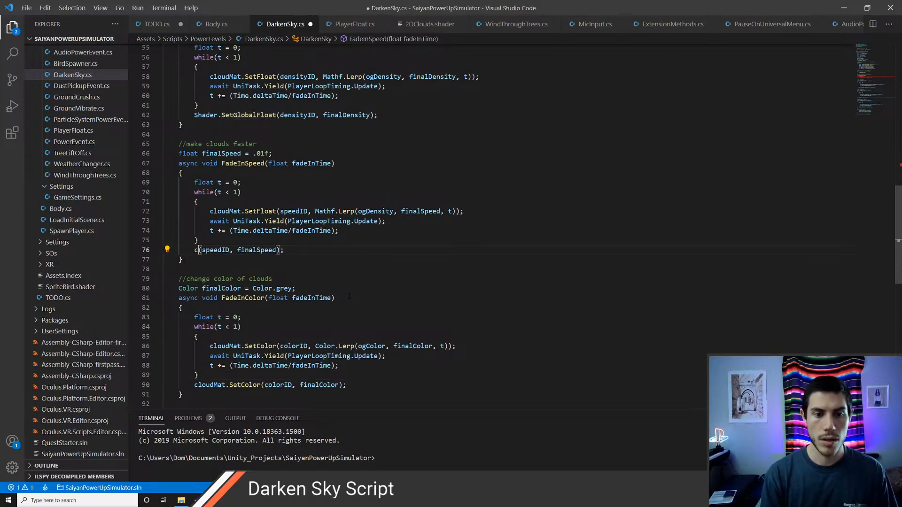
pyautogui.press('Tab')
pyautogui.write('f')
pyautogui.press('Tab')
pyautogui.hotkey('ctrl', 's')
# Step: Replace Shader.SetGlobalFloat with cloudMat.SetFloat in the final call of FadeInClouds and save the script
pyautogui.press('Up')
pyautogui.press('Up')
pyautogui.hotkey('ctrl', 'Right')
pyautogui.hotkey('ctrl', 'BackSpace')
pyautogui.hotkey('ctrl', 'BackSpace')
pyautogui.hotkey('ctrl', 'BackSpace')
pyautogui.write('cloudMat.se')
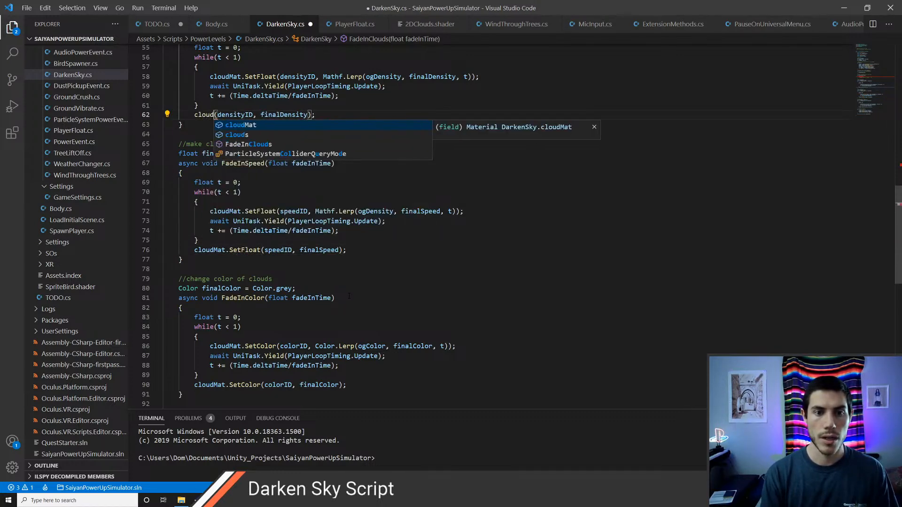
pyautogui.press('Tab')
pyautogui.hotkey('ctrl', 's')
# Step: Review the FadeInClouds, FadeInSpeed, FadeInColor and OnApplicationQuit methods of the DarkenSky script
pyautogui.press('Up')
pyautogui.press('Up')
pyautogui.press('Up')
pyautogui.press('Up')
pyautogui.press('Up')
pyautogui.press('Up')
pyautogui.press('Up')
pyautogui.press('Up')
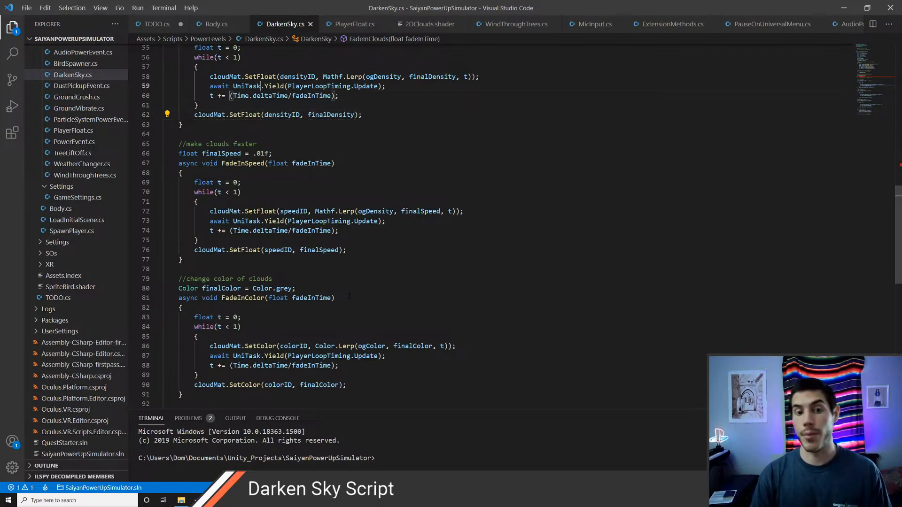
pyautogui.press('Up')
pyautogui.press('Down')
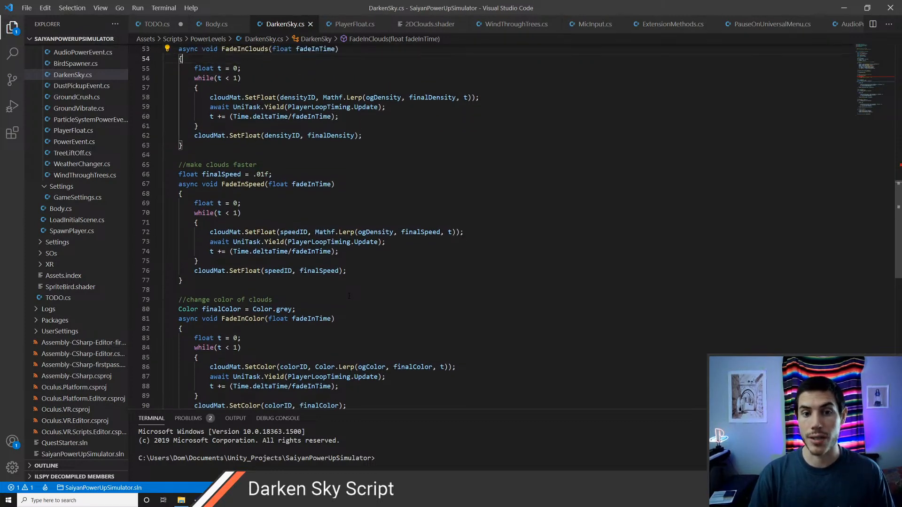
pyautogui.press('Down')
pyautogui.press('Down')
pyautogui.press('Down')
pyautogui.press('Down')
pyautogui.press('Down')
pyautogui.press('Down')
pyautogui.press('Down')
pyautogui.press('Down')
pyautogui.press('Down')
pyautogui.press('Down')
pyautogui.press('Down')
pyautogui.press('Down')
pyautogui.press('Down')
pyautogui.press('Down')
pyautogui.press('Down')
pyautogui.press('Down')
pyautogui.press('Down')
pyautogui.press('Down')
pyautogui.press('Down')
pyautogui.press('Down')
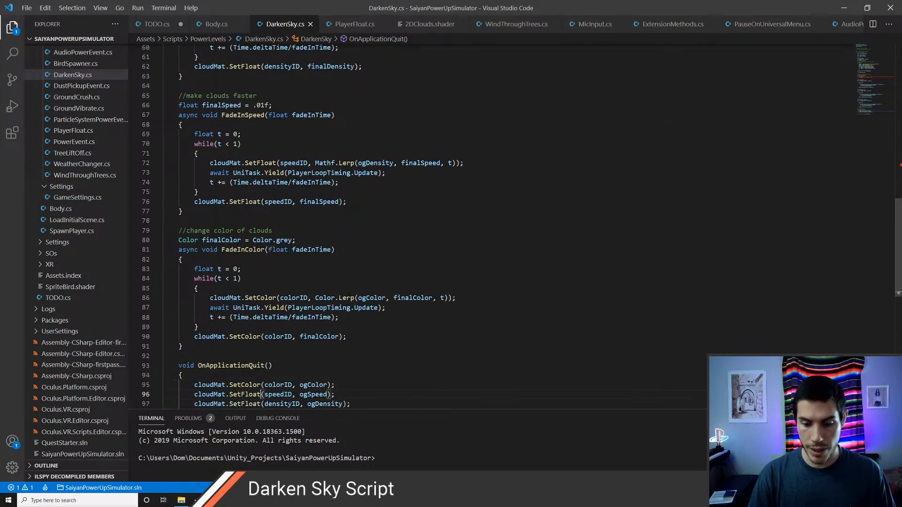
pyautogui.press('Up')
pyautogui.press('Up')
pyautogui.press('Up')
pyautogui.press('Up')
pyautogui.press('Up')
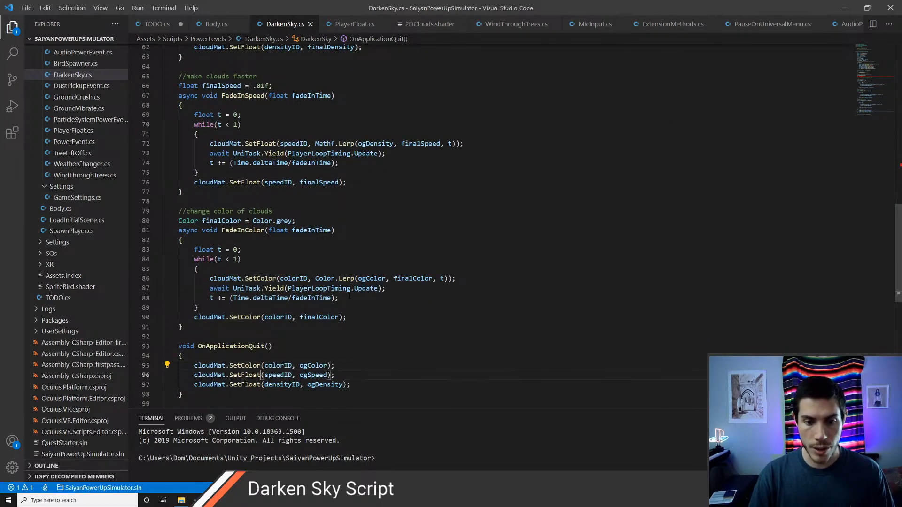
pyautogui.press('Up')
pyautogui.press('Up')
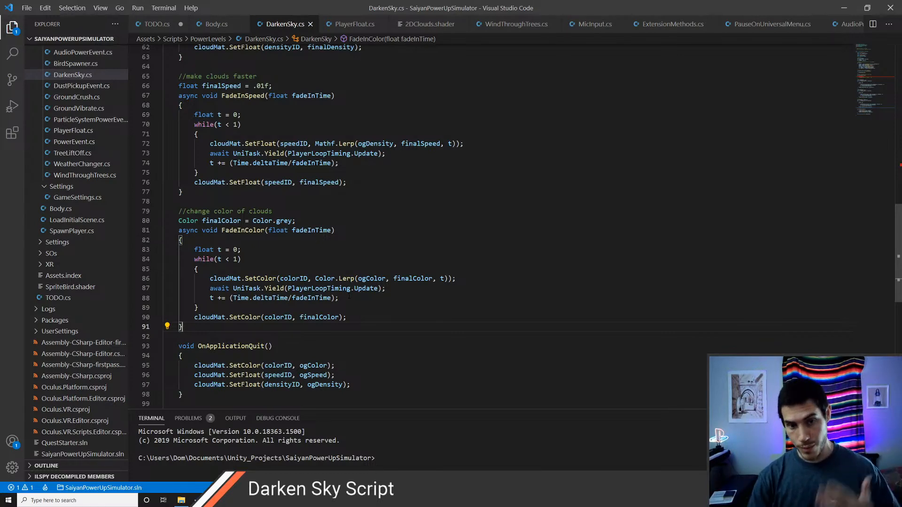
pyautogui.press('Up')
pyautogui.press('Up')
pyautogui.press('Up')
pyautogui.press('Up')
pyautogui.press('Up')
pyautogui.press('Up')
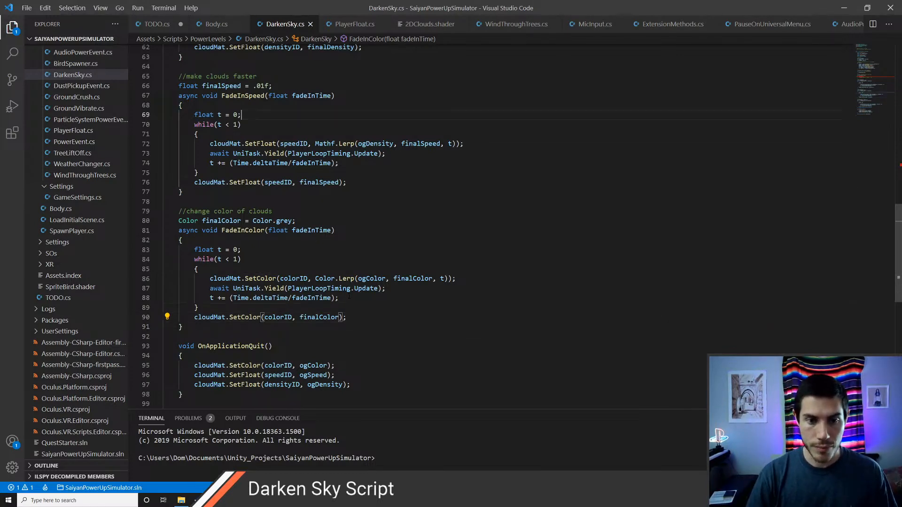
# Step: Recheck the speed and color fade methods and the material resets in OnApplicationQuit
pyautogui.press('Up')
pyautogui.press('Up')
pyautogui.scroll(5, 349, 296)
pyautogui.scroll(2, 349, 296)
pyautogui.press('Up')
pyautogui.press('Down')
pyautogui.press('Down')
pyautogui.press('Down')
pyautogui.press('Down')
pyautogui.press('Down')
pyautogui.press('Down')
pyautogui.press('Down')
pyautogui.press('Down')
pyautogui.press('Down')
pyautogui.press('Down')
pyautogui.press('Down')
pyautogui.press('Down')
pyautogui.press('Down')
pyautogui.press('Down')
pyautogui.press('Down')
pyautogui.press('Down')
pyautogui.press('Down')
pyautogui.press('Down')
pyautogui.press('Down')
pyautogui.press('Down')
pyautogui.press('Down')
pyautogui.press('Down')
pyautogui.press('Down')
pyautogui.press('Down')
pyautogui.press('Down')
pyautogui.press('Down')
pyautogui.press('Down')
pyautogui.press('Down')
pyautogui.press('Down')
pyautogui.press('Up')
pyautogui.press('Up')
pyautogui.press('Up')
pyautogui.press('Up')
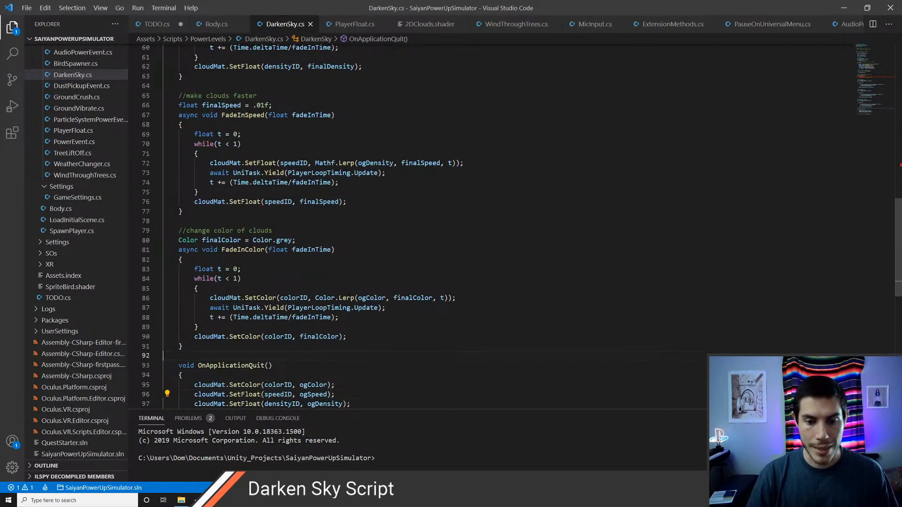
pyautogui.press('Up')
pyautogui.press('Up')
pyautogui.press('Up')
pyautogui.press('Up')
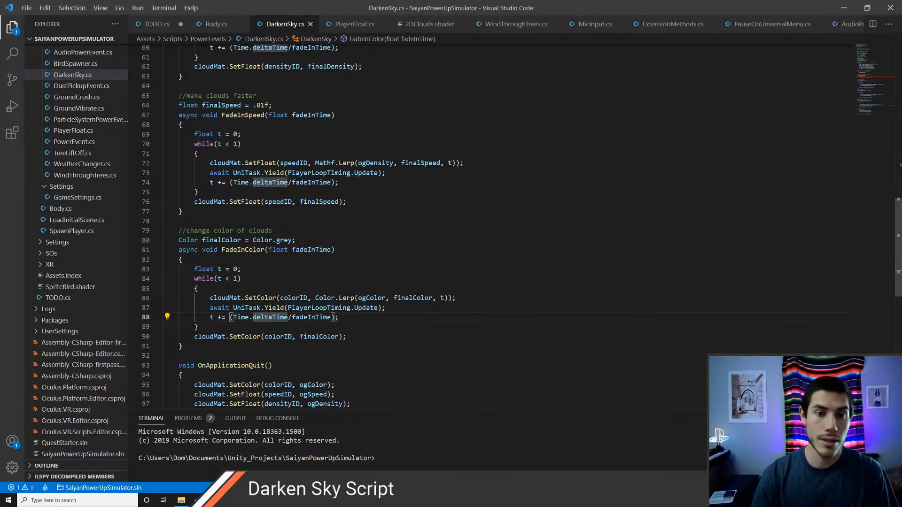
# Step: Add FadeInSpeed(); and FadeInColor(); calls below FadeInClouds(); in DarkenSkyOverTime and save the script
pyautogui.press('Up')
pyautogui.press('Up')
pyautogui.press('Up')
pyautogui.press('Up')
pyautogui.press('Up')
pyautogui.press('Up')
pyautogui.press('Up')
pyautogui.press('Up')
pyautogui.press('Up')
pyautogui.press('Up')
pyautogui.press('Up')
pyautogui.press('Up')
pyautogui.press('Up')
pyautogui.press('Up')
pyautogui.press('Up')
pyautogui.press('Up')
pyautogui.press('Up')
pyautogui.press('Up')
pyautogui.press('Up')
pyautogui.press('Up')
pyautogui.press('Up')
pyautogui.press('Up')
pyautogui.press('Up')
pyautogui.press('Up')
pyautogui.press('Up')
pyautogui.press('Up')
pyautogui.press('Up')
pyautogui.press('Down')
pyautogui.press('Down')
pyautogui.press('Down')
pyautogui.press('Down')
pyautogui.press('Right')
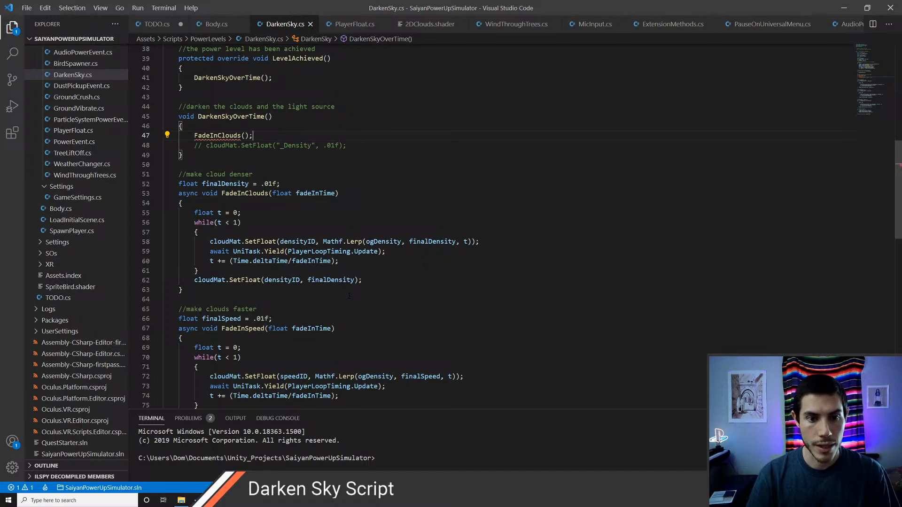
pyautogui.press('Return')
pyautogui.write('FadeInSpeed')
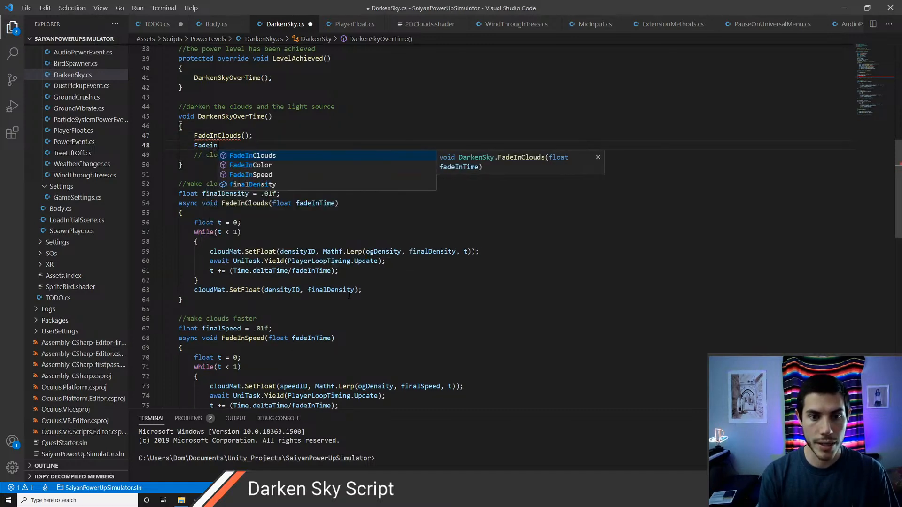
pyautogui.write('();')
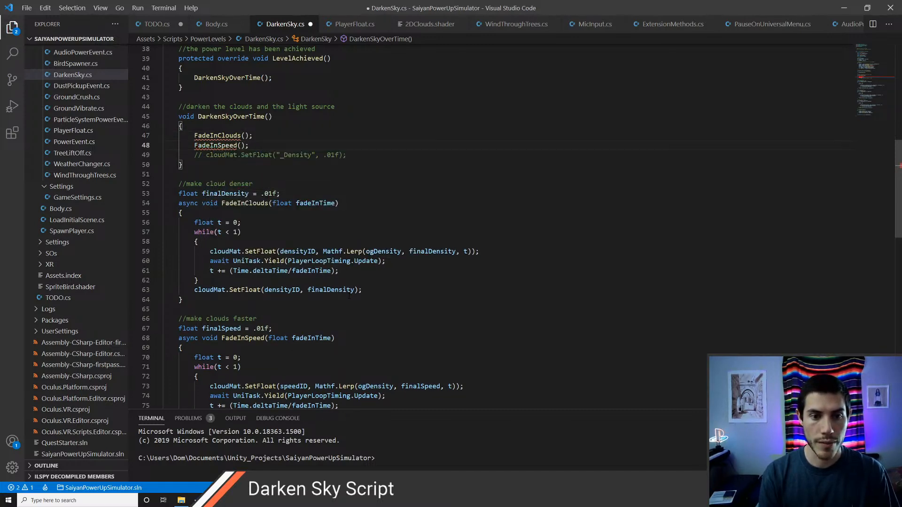
pyautogui.press('Return')
pyautogui.write('Fadein')
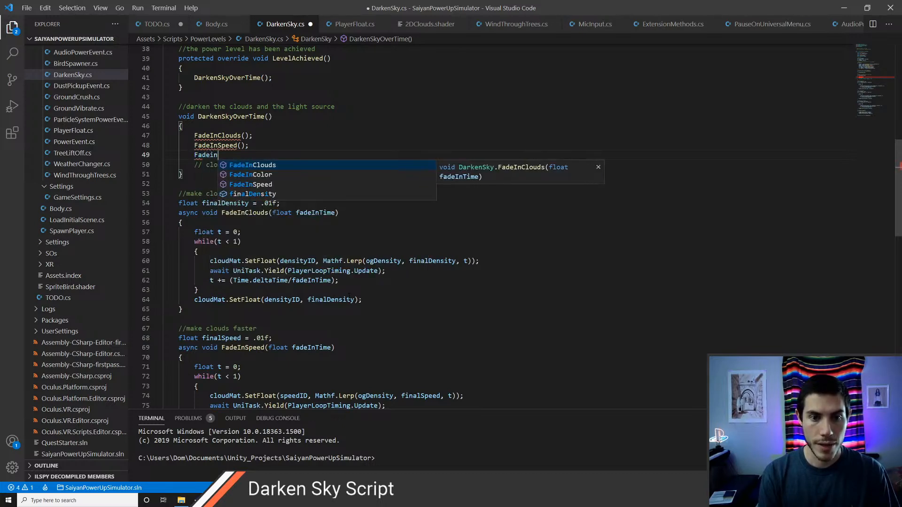
pyautogui.press('Return')
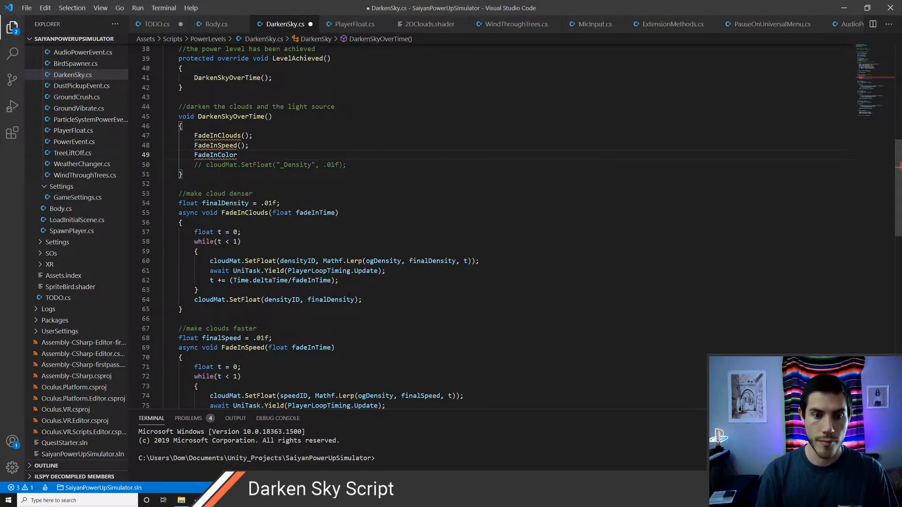
pyautogui.write('();')
pyautogui.hotkey('ctrl', 's')
# Step: Duplicate the FadeInColor method, including its comment and finalColor declaration, directly above OnApplicationQuit
pyautogui.press('Down')
pyautogui.press('Down')
pyautogui.press('Down')
pyautogui.press('Down')
pyautogui.press('Down')
pyautogui.press('Down')
pyautogui.press('Down')
pyautogui.press('Down')
pyautogui.press('Down')
pyautogui.press('Down')
pyautogui.press('Down')
pyautogui.press('Down')
pyautogui.press('Down')
pyautogui.press('Down')
pyautogui.press('Down')
pyautogui.press('Down')
pyautogui.press('Down')
pyautogui.press('Down')
pyautogui.press('Down')
pyautogui.press('Down')
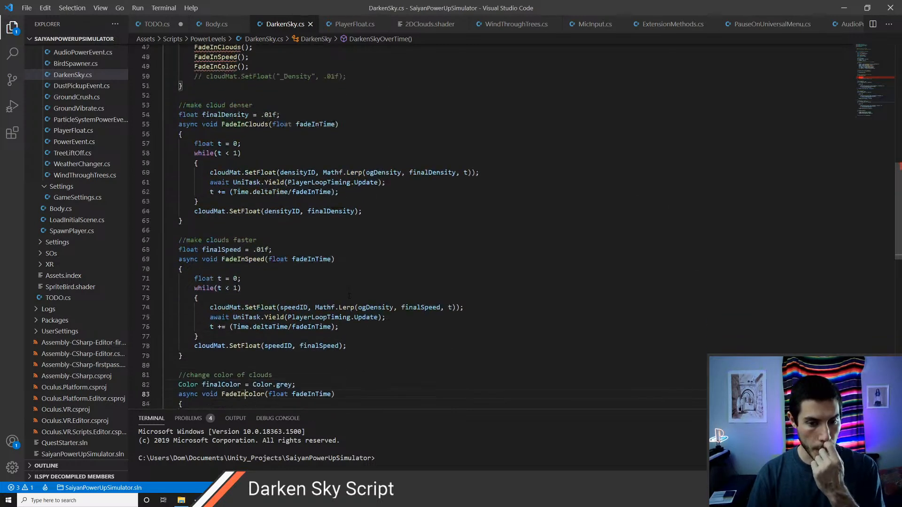
pyautogui.press('Down')
pyautogui.press('Down')
pyautogui.press('Down')
pyautogui.press('Down')
pyautogui.press('Down')
pyautogui.press('Down')
pyautogui.press('Down')
pyautogui.press('Down')
pyautogui.press('Down')
pyautogui.press('Down')
pyautogui.press('Down')
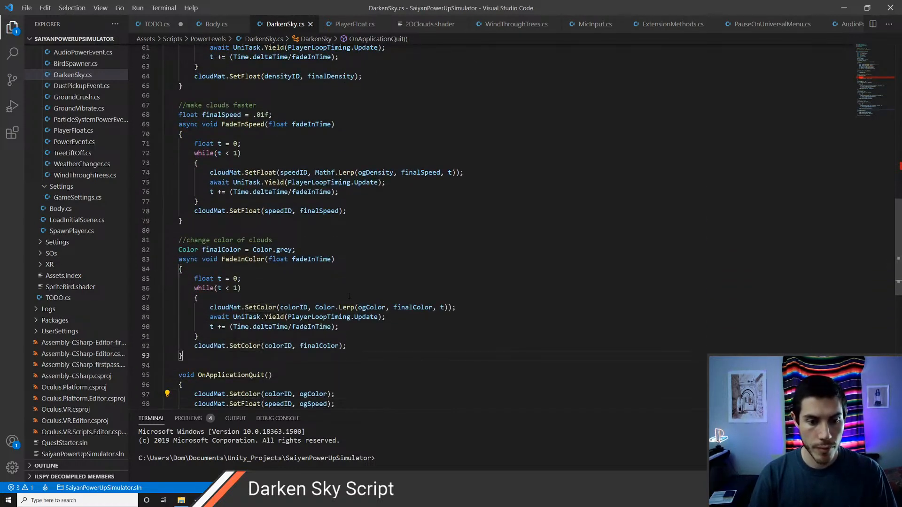
pyautogui.hotkey('shift', 'Up')
pyautogui.hotkey('shift', 'Up')
pyautogui.hotkey('shift', 'Up')
pyautogui.hotkey('shift', 'Up')
pyautogui.hotkey('shift', 'Up')
pyautogui.hotkey('shift', 'Up')
pyautogui.hotkey('shift', 'Up')
pyautogui.hotkey('shift', 'Up')
pyautogui.hotkey('shift', 'Up')
pyautogui.hotkey('shift', 'Up')
pyautogui.hotkey('shift', 'Up')
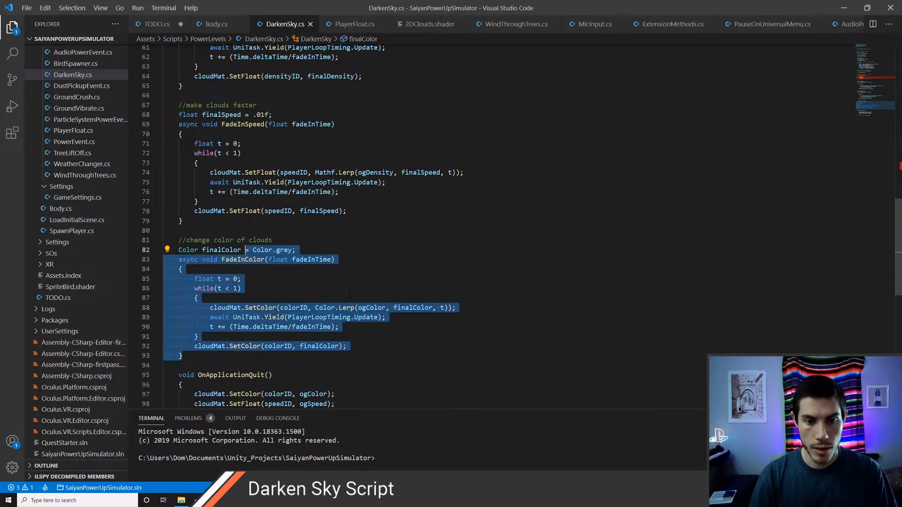
pyautogui.hotkey('shift', 'Home')
pyautogui.hotkey('shift', 'Up')
pyautogui.hotkey('ctrl', 'c')
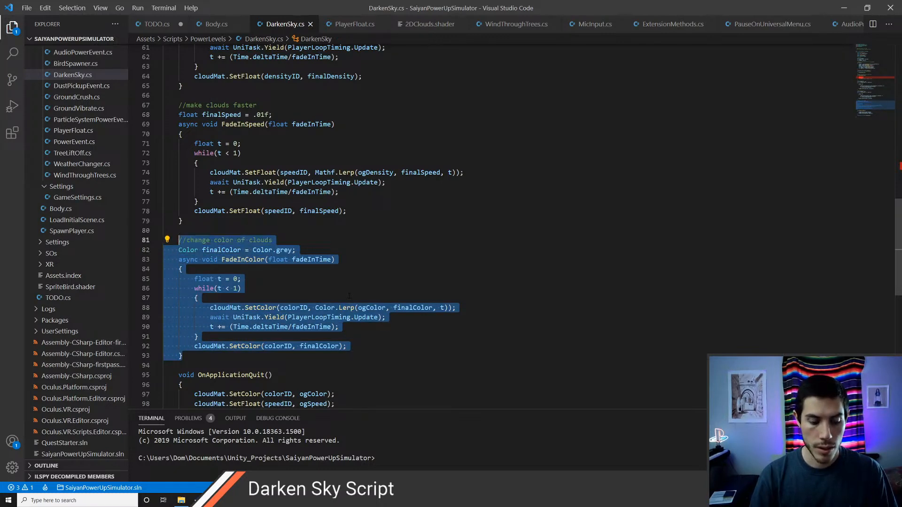
pyautogui.press('Right')
pyautogui.press('Return')
pyautogui.press('Return')
pyautogui.hotkey('ctrl', 'v')
# Step: Change the duplicated block's comment to "//change color of light" and save the script
pyautogui.press('Up')
pyautogui.press('Up')
pyautogui.press('Up')
pyautogui.press('Up')
pyautogui.press('End')
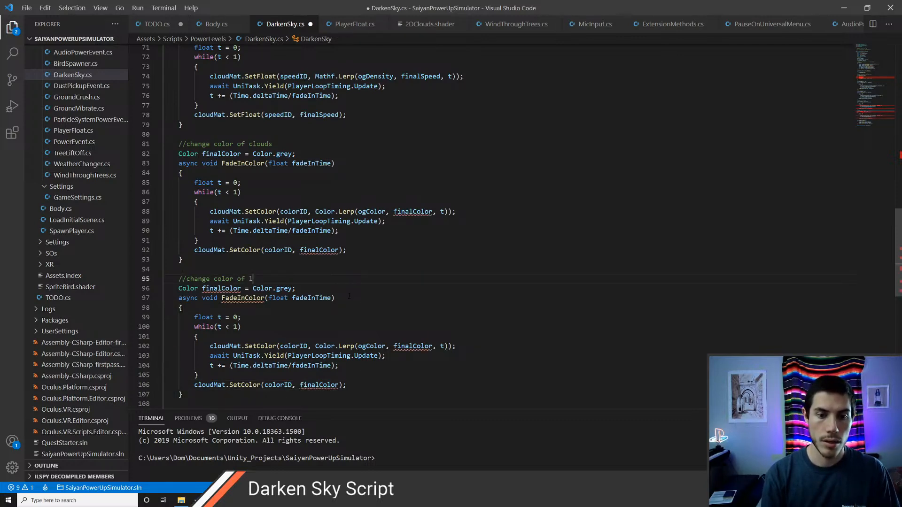
pyautogui.hotkey('ctrl', 's')
# Step: Rename all three occurrences of finalColor in the duplicated block to finalColorLight and save the script
pyautogui.press('Down')
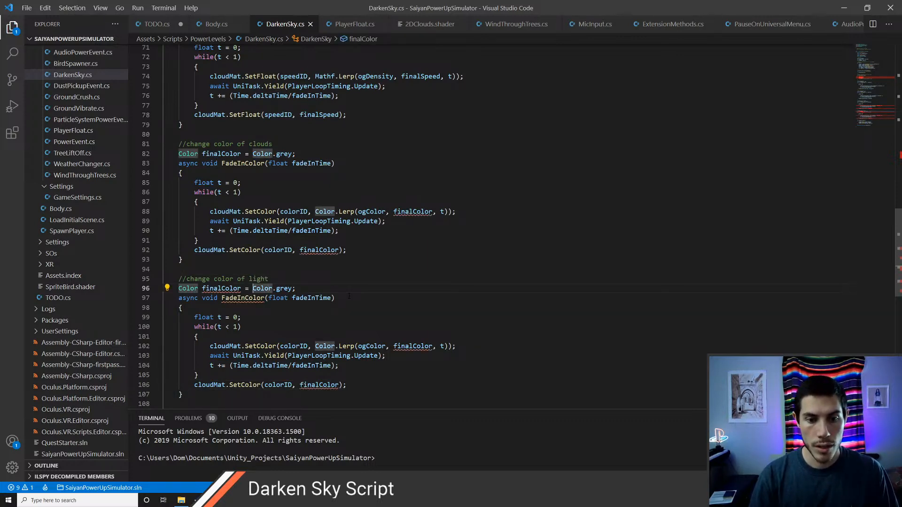
pyautogui.press('Left')
pyautogui.press('Left')
pyautogui.press('Left')
pyautogui.write('L')
pyautogui.press('BackSpace')
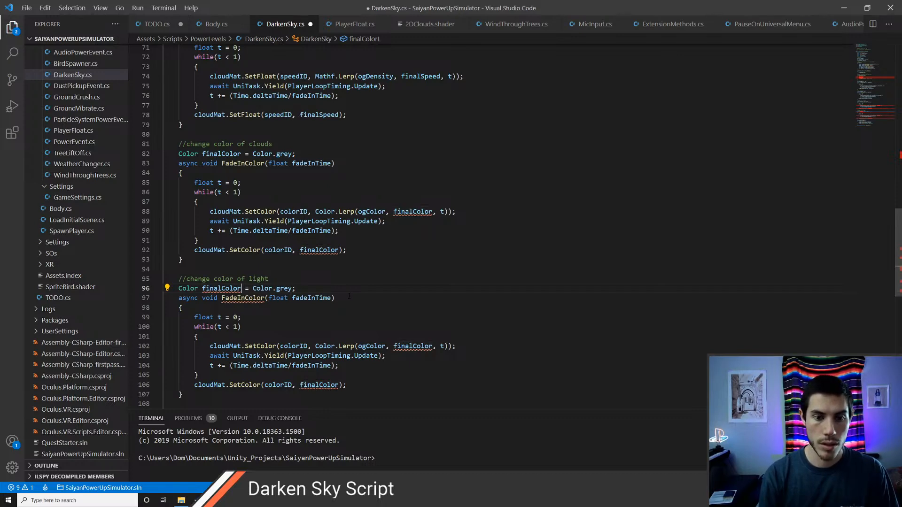
pyautogui.hotkey('ctrl', 'shift', 'Left')
pyautogui.hotkey('ctrl', 'd')
pyautogui.hotkey('ctrl', 'd')
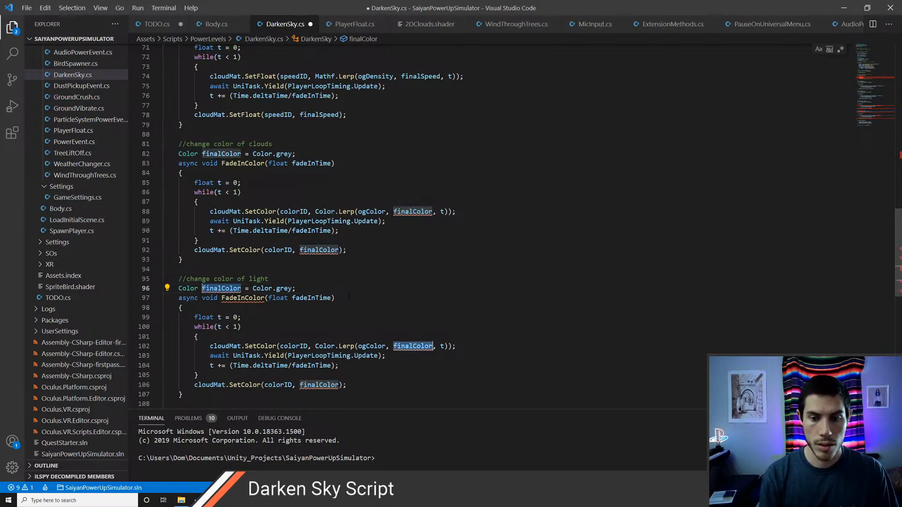
pyautogui.write('finalColorLight')
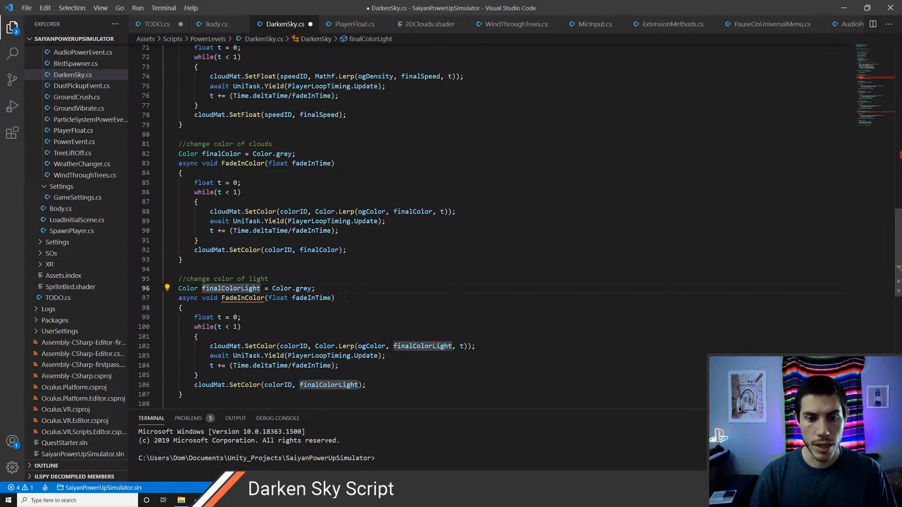
pyautogui.hotkey('ctrl', 's')
pyautogui.press('Escape')
pyautogui.press('Down')
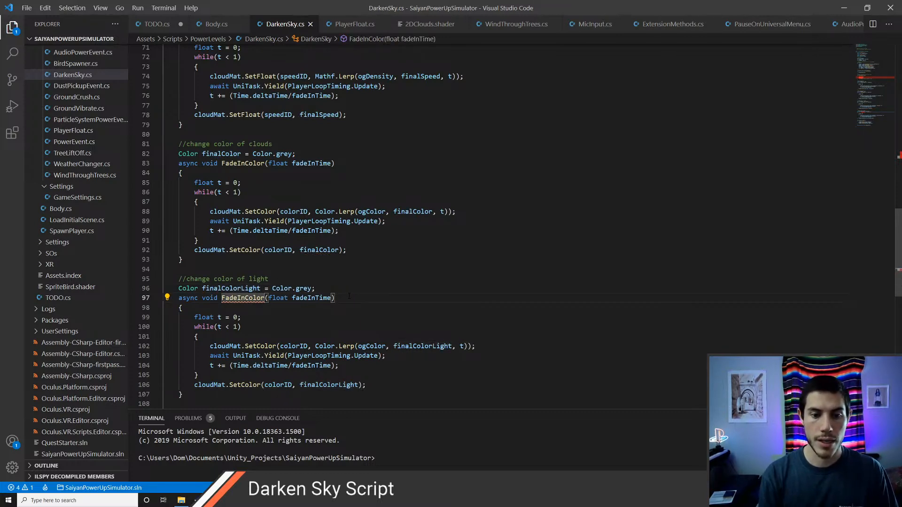
# Step: Rename the duplicated method under the light comment to FadeInLightColor and save the script
pyautogui.press('BackSpace')
pyautogui.press('BackSpace')
pyautogui.press('BackSpace')
pyautogui.press('BackSpace')
pyautogui.press('BackSpace')
pyautogui.write('LightColor')
pyautogui.hotkey('ctrl', 's')
# Step: Replace both "cloudMat.SetColor(colorID," parts in FadeInLightColor with "dirLight.color =", remove the Lerp line's extra closing parenthesis, and save
pyautogui.press('Down')
pyautogui.press('Down')
pyautogui.press('Down')
pyautogui.press('Down')
pyautogui.press('Down')
pyautogui.press('Down')
pyautogui.press('Up')
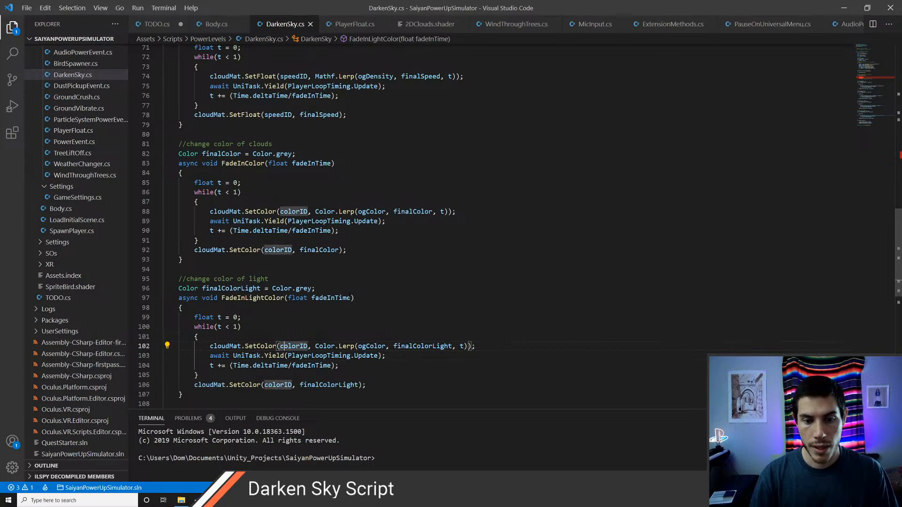
pyautogui.press('Left')
pyautogui.hotkey('shift', 'Home')
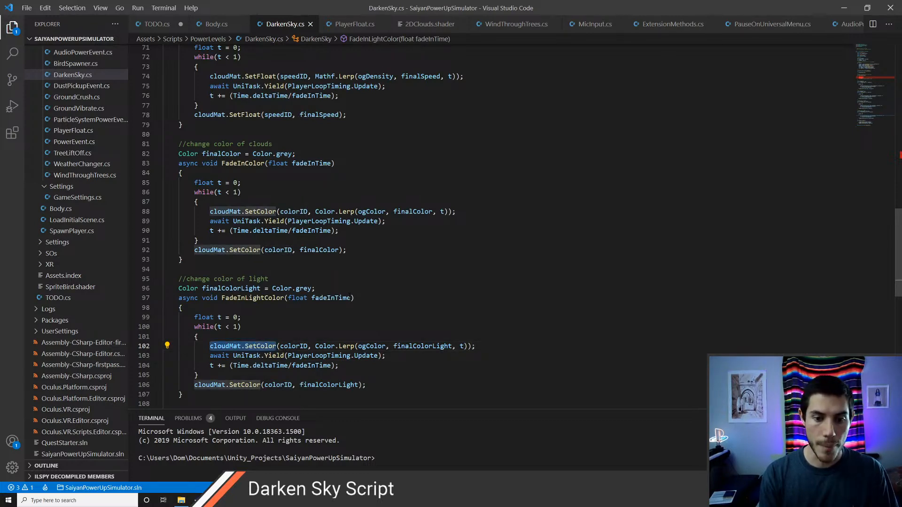
pyautogui.press('Right')
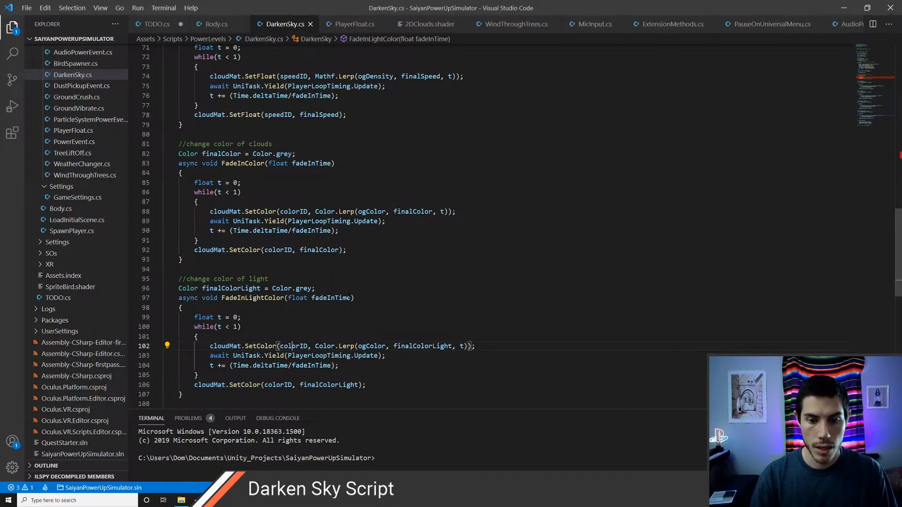
pyautogui.hotkey('shift', 'Home')
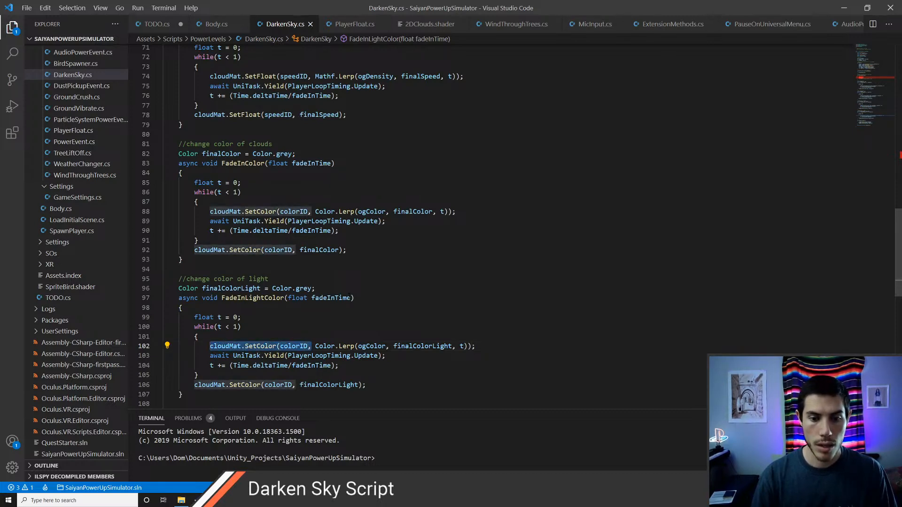
pyautogui.hotkey('ctrl', 'd')
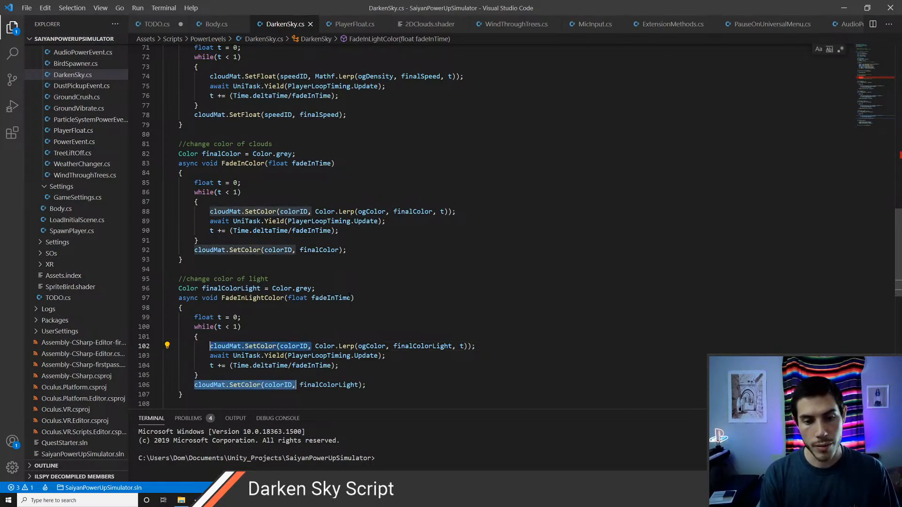
pyautogui.write('dirLight.')
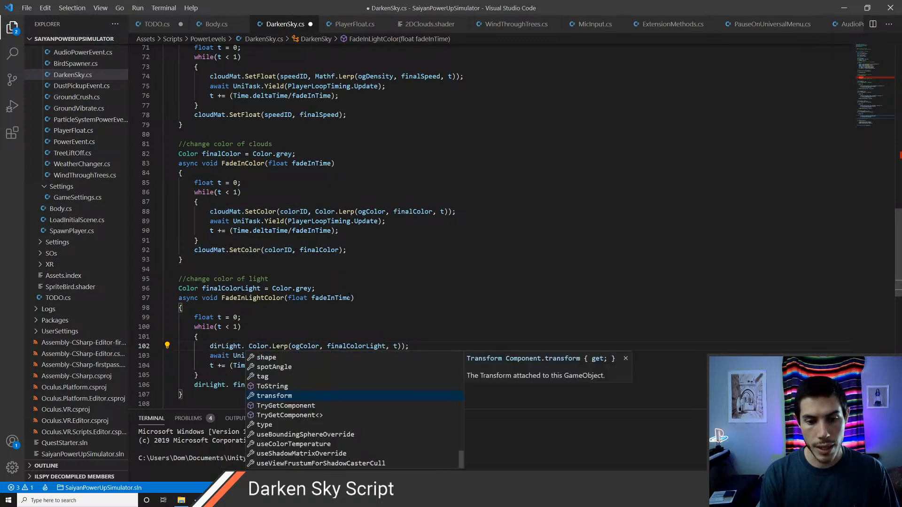
pyautogui.write('color =')
pyautogui.press('BackSpace')
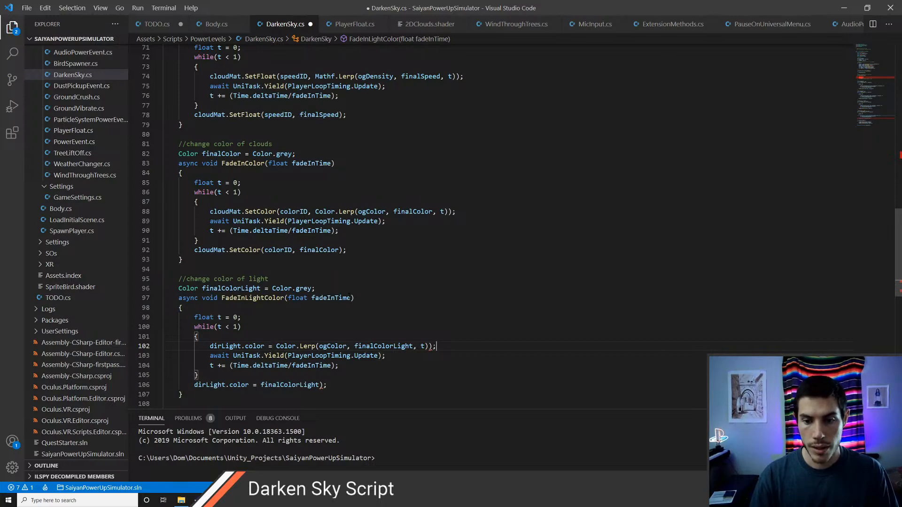
pyautogui.hotkey('ctrl', 's')
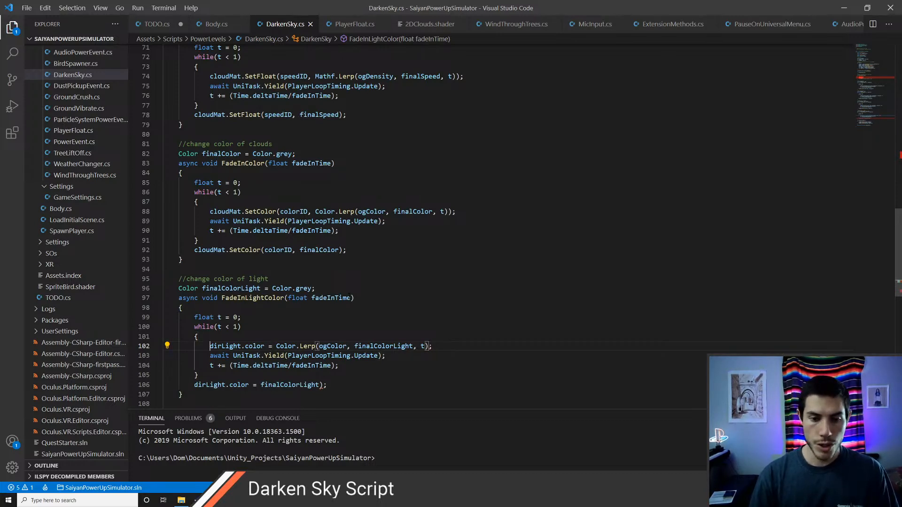
# Step: Examine the dirLight.color assignment and its Color.Lerp expression in FadeInLightColor
pyautogui.hotkey('ctrl', 'shift', 'Right')
pyautogui.hotkey('ctrl', 'shift', 'Right')
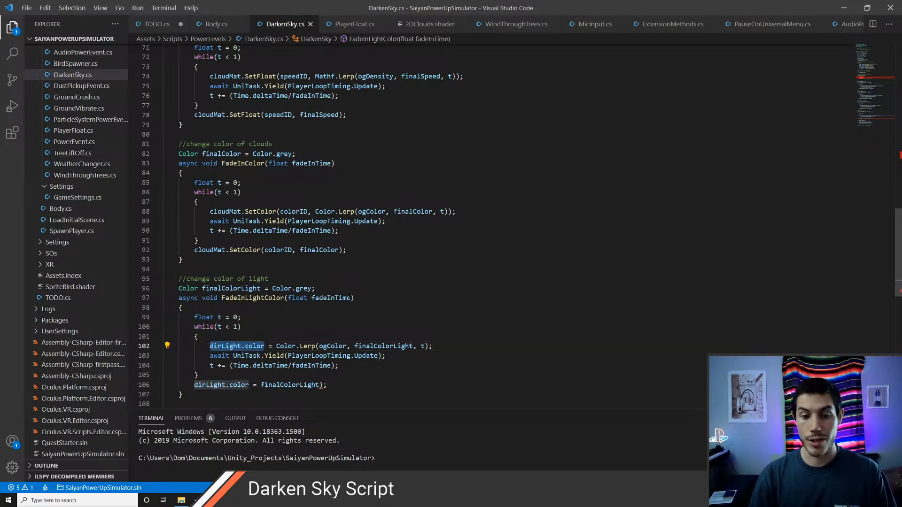
pyautogui.hotkey('ctrl', 'Right')
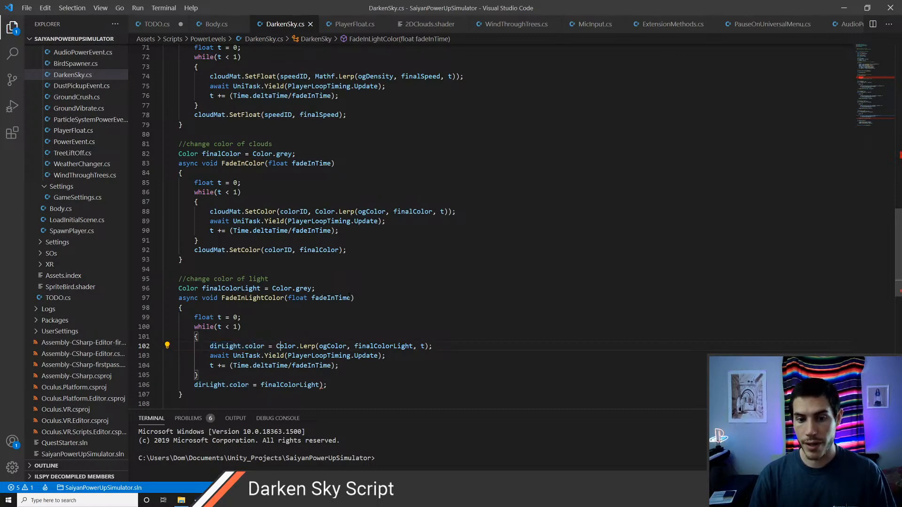
pyautogui.hotkey('ctrl', 'shift', 'Right')
pyautogui.hotkey('ctrl', 'shift', 'Right')
pyautogui.hotkey('ctrl', 'shift', 'Right')
pyautogui.hotkey('ctrl', 'shift', 'Right')
pyautogui.hotkey('ctrl', 'shift', 'Right')
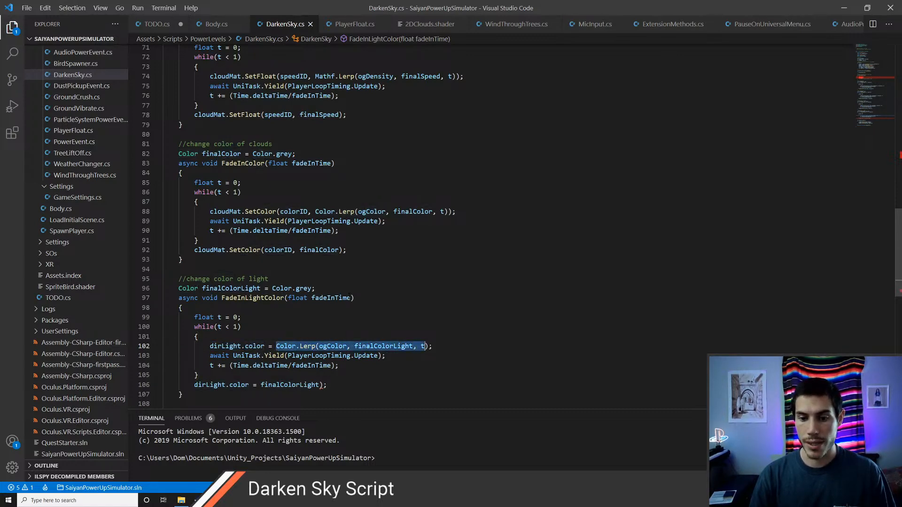
# Step: Remove the extra closing parenthesis after finalColorLight in the last assignment of FadeInLightColor
pyautogui.press('Down')
pyautogui.press('Down')
pyautogui.press('Down')
pyautogui.press('Down')
pyautogui.press('Left')
pyautogui.press('BackSpace')
# Step: Insert a #region block named Faders above the "//make cloud denser" comment
pyautogui.press('Down')
pyautogui.press('Down')
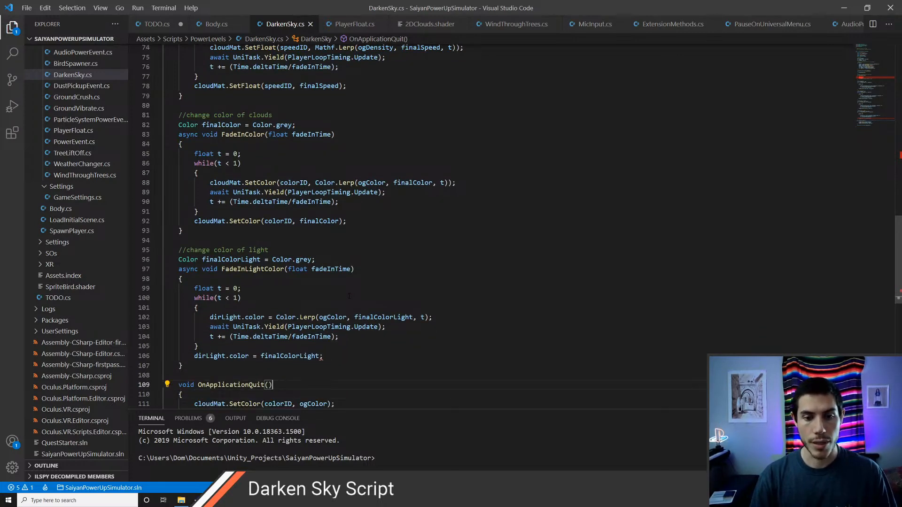
pyautogui.press('Up')
pyautogui.press('Up')
pyautogui.press('Up')
pyautogui.press('Up')
pyautogui.press('Up')
pyautogui.press('Up')
pyautogui.press('Up')
pyautogui.press('Up')
pyautogui.press('Up')
pyautogui.press('Up')
pyautogui.press('Up')
pyautogui.press('Up')
pyautogui.press('Up')
pyautogui.press('Up')
pyautogui.press('Up')
pyautogui.press('Up')
pyautogui.press('Up')
pyautogui.press('Up')
pyautogui.press('Up')
pyautogui.press('Up')
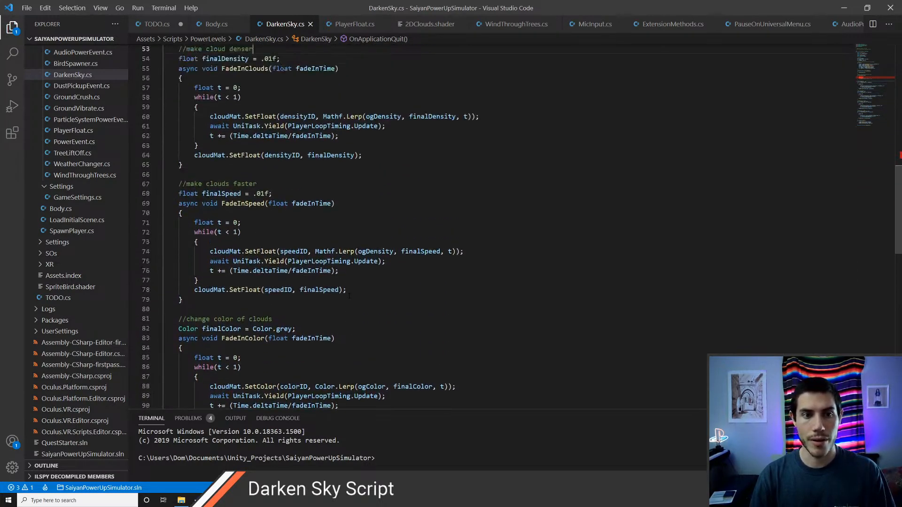
pyautogui.press('Return')
pyautogui.press('Return')
pyautogui.write('f')
pyautogui.press('BackSpace')
pyautogui.write('#reg')
pyautogui.press('Return')
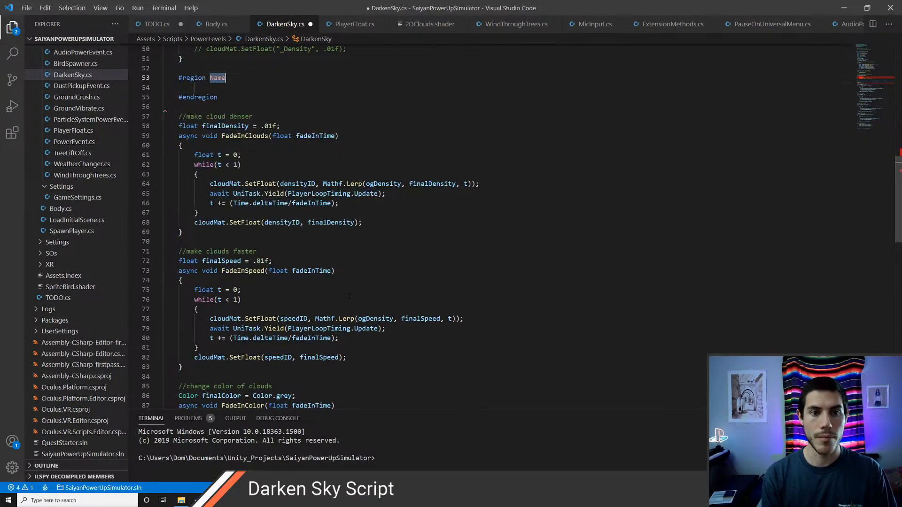
pyautogui.write('Faders')
pyautogui.press('Tab')
# Step: Move #endregion below the FadeInLightColor method with a blank line before it, and collapse the Faders region
pyautogui.press('Down')
pyautogui.hotkey('alt', 'Down')
pyautogui.hotkey('alt', 'Down')
pyautogui.hotkey('alt', 'Down')
pyautogui.hotkey('alt', 'Down')
pyautogui.hotkey('alt', 'Down')
pyautogui.hotkey('alt', 'Down')
pyautogui.hotkey('alt', 'Down')
pyautogui.hotkey('alt', 'Down')
pyautogui.hotkey('alt', 'Down')
pyautogui.hotkey('alt', 'Down')
pyautogui.hotkey('alt', 'Down')
pyautogui.hotkey('alt', 'Down')
pyautogui.hotkey('alt', 'Down')
pyautogui.hotkey('alt', 'Down')
pyautogui.hotkey('alt', 'Down')
pyautogui.hotkey('alt', 'Down')
pyautogui.hotkey('alt', 'Down')
pyautogui.hotkey('alt', 'Down')
pyautogui.hotkey('alt', 'Down')
pyautogui.hotkey('alt', 'Down')
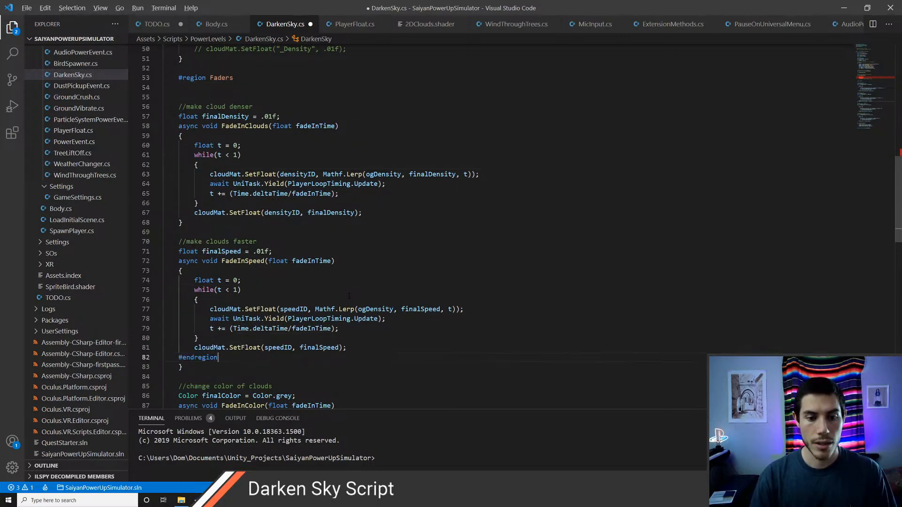
pyautogui.hotkey('alt', 'Down')
pyautogui.hotkey('alt', 'Down')
pyautogui.hotkey('alt', 'Down')
pyautogui.hotkey('alt', 'Down')
pyautogui.hotkey('alt', 'Down')
pyautogui.hotkey('alt', 'Down')
pyautogui.hotkey('alt', 'Down')
pyautogui.hotkey('alt', 'Down')
pyautogui.hotkey('alt', 'Down')
pyautogui.hotkey('alt', 'Down')
pyautogui.hotkey('alt', 'Down')
pyautogui.hotkey('alt', 'Down')
pyautogui.hotkey('alt', 'Down')
pyautogui.hotkey('alt', 'Down')
pyautogui.hotkey('alt', 'Down')
pyautogui.hotkey('alt', 'Down')
pyautogui.hotkey('alt', 'Down')
pyautogui.hotkey('alt', 'Down')
pyautogui.hotkey('alt', 'Down')
pyautogui.hotkey('alt', 'Down')
pyautogui.hotkey('alt', 'Down')
pyautogui.hotkey('alt', 'Down')
pyautogui.hotkey('alt', 'Down')
pyautogui.hotkey('alt', 'Down')
pyautogui.hotkey('alt', 'Up')
pyautogui.hotkey('alt', 'Up')
pyautogui.press('Up')
pyautogui.press('Return')
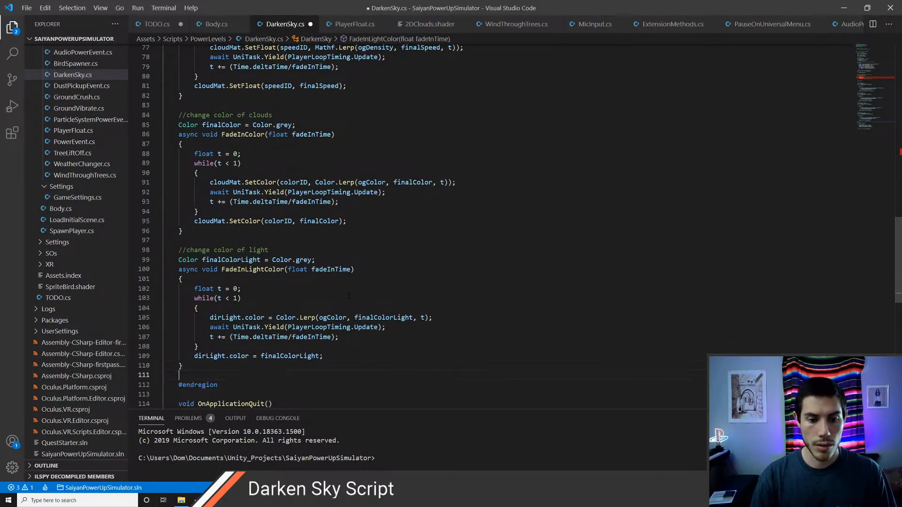
pyautogui.hotkey('ctrl', 'shift', '[')
# Step: Add a FadeInLightColor(); call below FadeInColor(); in DarkenSkyOverTime and save the script
pyautogui.press('Up')
pyautogui.press('Up')
pyautogui.press('Up')
pyautogui.press('End')
pyautogui.press('Return')
pyautogui.write('Fade')
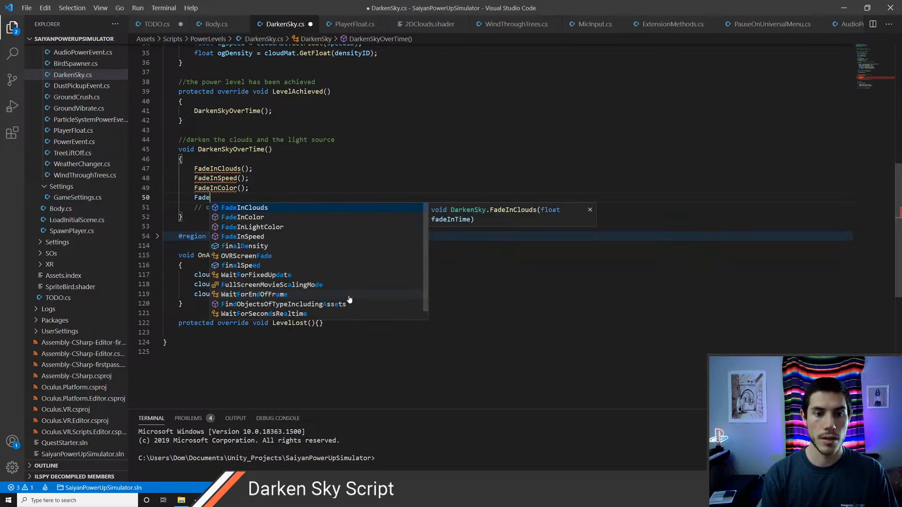
pyautogui.press('Down')
pyautogui.press('Tab')
pyautogui.write('(')
pyautogui.hotkey('ctrl', 's')
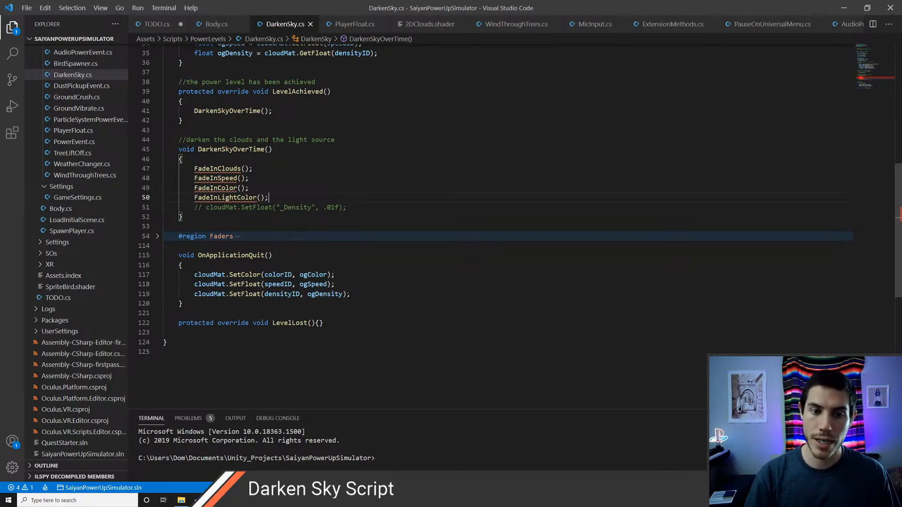
# Step: Review the four fade calls in DarkenSkyOverTime and the code around them
pyautogui.hotkey('shift', 'Down')
pyautogui.hotkey('shift', 'Down')
pyautogui.hotkey('shift', 'Down')
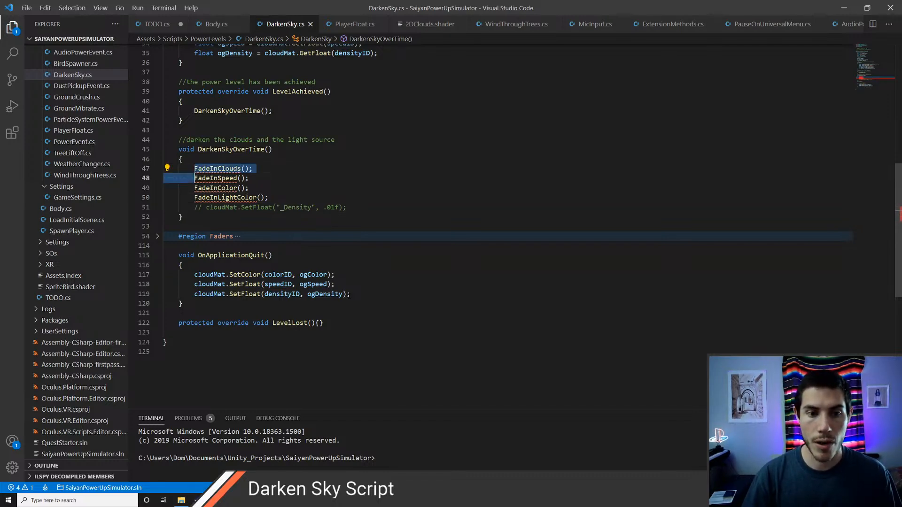
pyautogui.hotkey('shift', 'End')
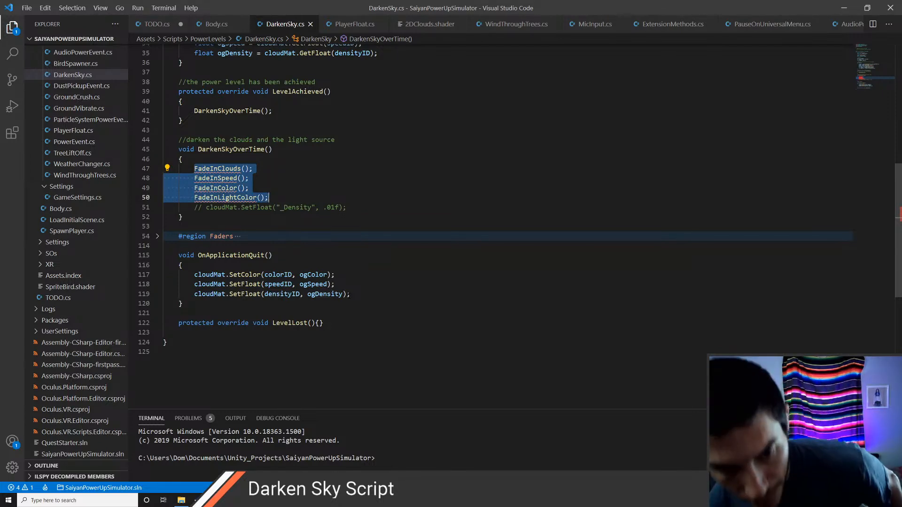
pyautogui.press('Up')
pyautogui.press('Up')
pyautogui.press('Up')
pyautogui.press('Up')
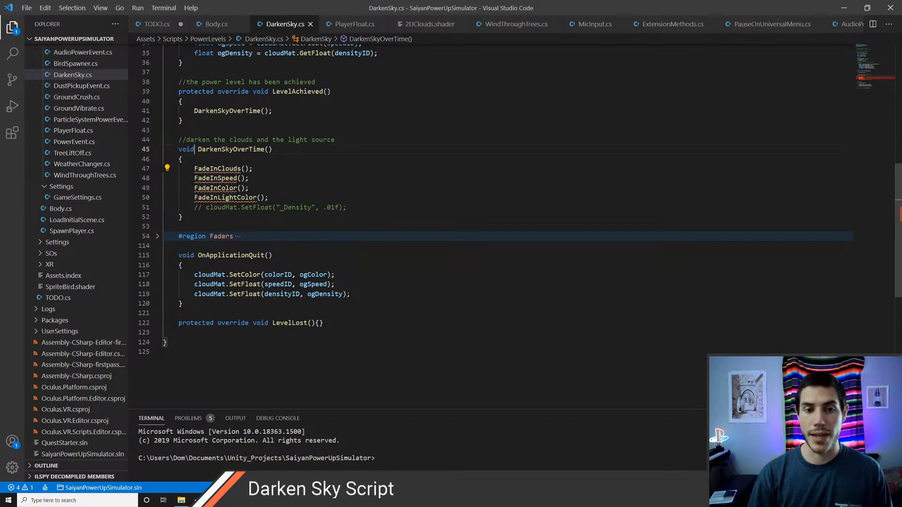
pyautogui.press('Down')
pyautogui.press('Down')
pyautogui.press('Down')
pyautogui.press('Down')
pyautogui.press('Down')
pyautogui.press('Down')
pyautogui.press('Down')
pyautogui.press('Down')
pyautogui.press('Down')
pyautogui.press('Down')
pyautogui.press('Down')
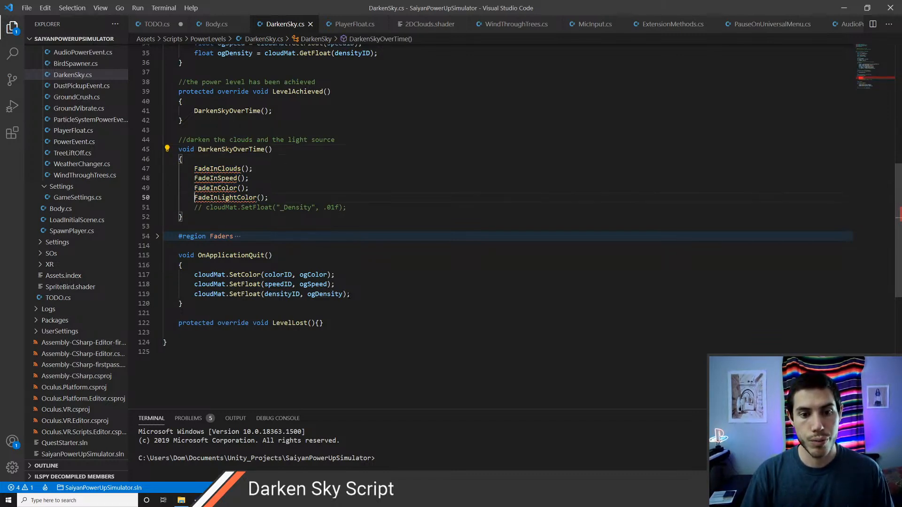
pyautogui.press('Up')
pyautogui.scroll(6, 349, 296)
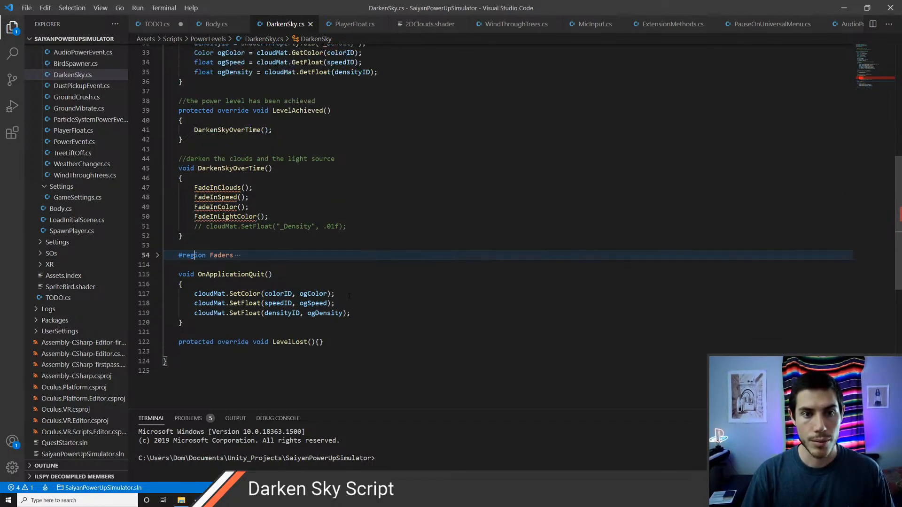
# Step: Collapse the Start method in the DarkenSky class
pyautogui.press('Up')
pyautogui.press('Up')
pyautogui.press('Up')
pyautogui.press('Up')
pyautogui.press('Up')
pyautogui.press('Up')
pyautogui.press('Up')
pyautogui.press('Up')
pyautogui.press('Up')
pyautogui.press('Up')
pyautogui.press('Up')
pyautogui.press('Up')
pyautogui.press('Up')
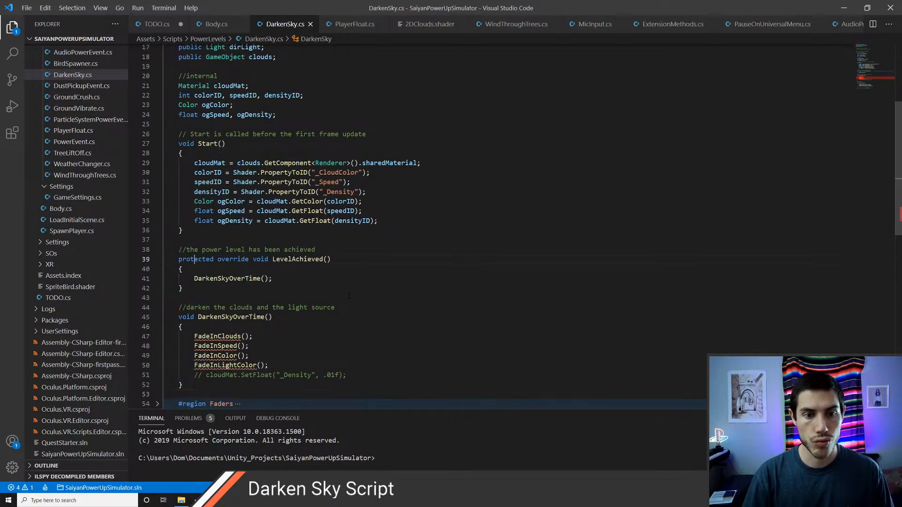
pyautogui.hotkey('ctrl', 'shift', '[')
pyautogui.scroll(3, 349, 296)
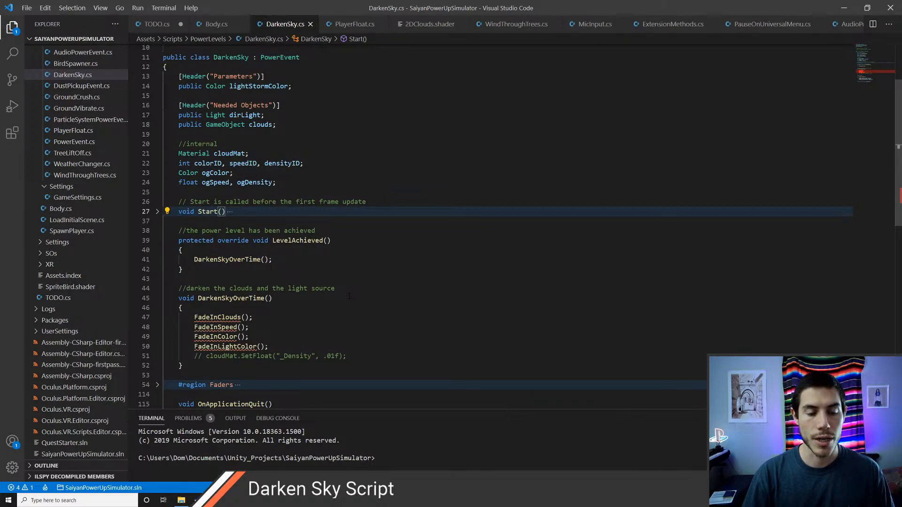
# Step: Review the fields declared under the Parameters and Needed Objects headers and the internal comment
pyautogui.press('Up')
pyautogui.press('Down')
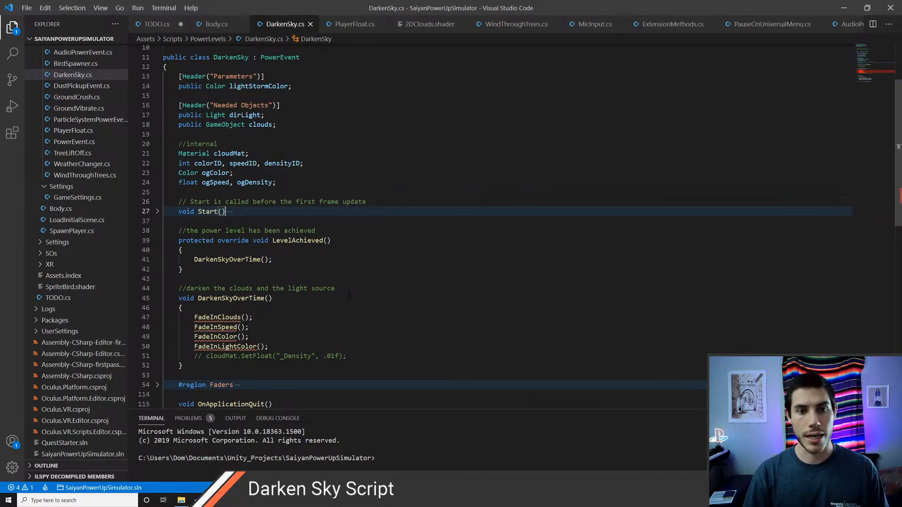
pyautogui.press('Up')
pyautogui.press('Down')
pyautogui.press('Up')
pyautogui.press('Up')
pyautogui.press('Up')
pyautogui.press('Up')
pyautogui.press('Up')
pyautogui.press('Up')
pyautogui.press('Up')
pyautogui.press('Up')
pyautogui.press('Up')
pyautogui.press('Up')
pyautogui.press('Up')
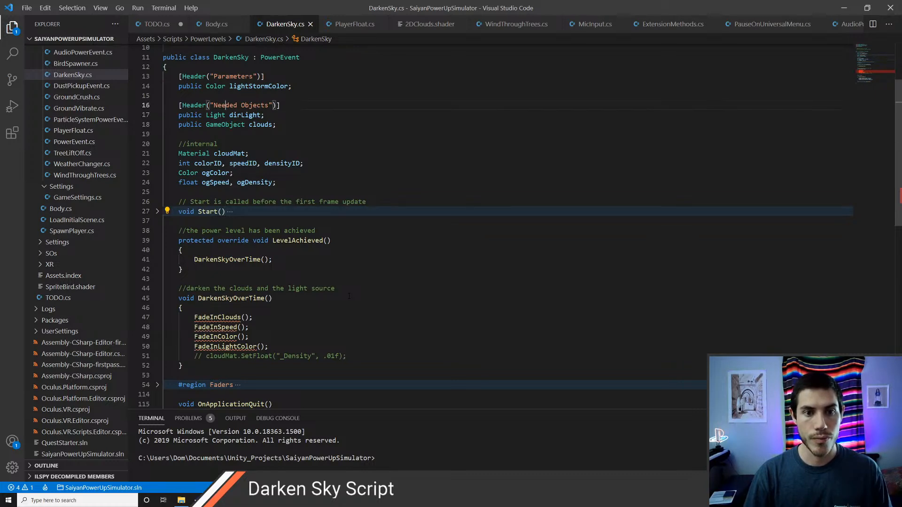
pyautogui.press('Down')
pyautogui.press('Down')
pyautogui.press('Down')
pyautogui.press('Down')
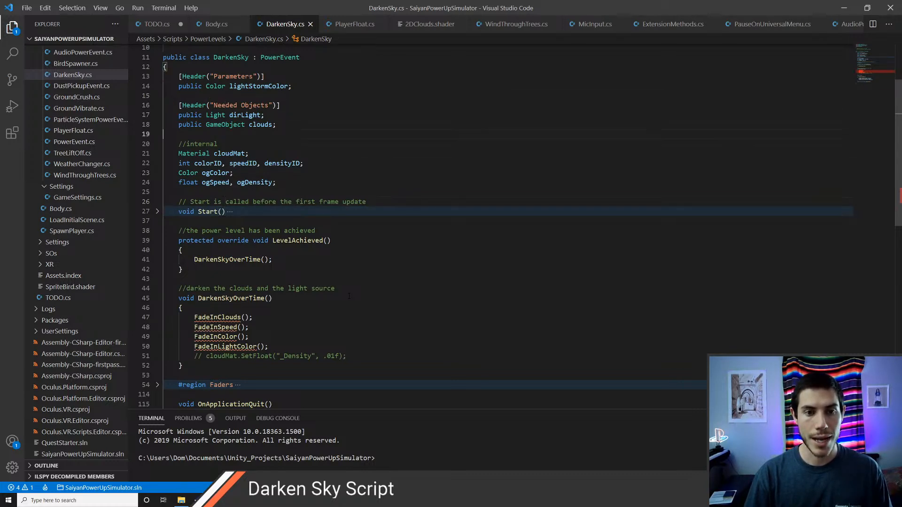
# Step: Declare two float fields, finalDensity and finalSpeed, directly beneath the Parameters header
pyautogui.press('Up')
pyautogui.press('Up')
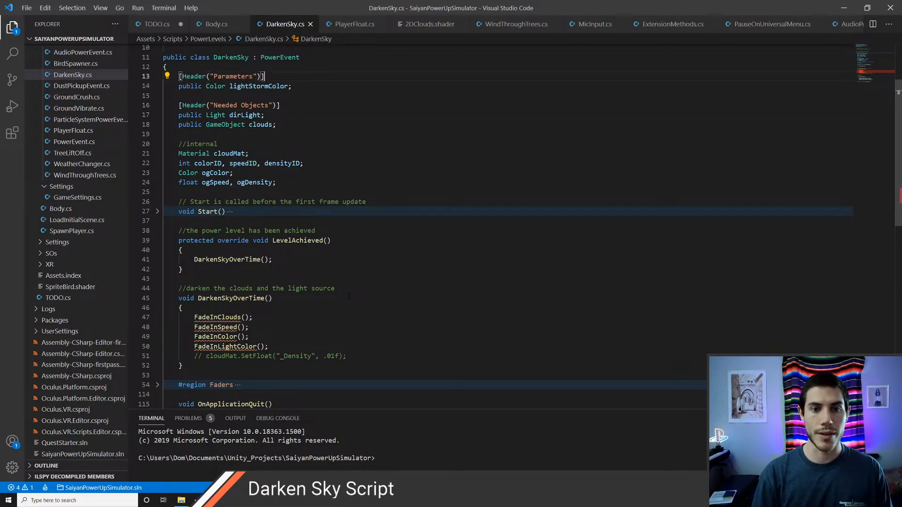
pyautogui.press('Return')
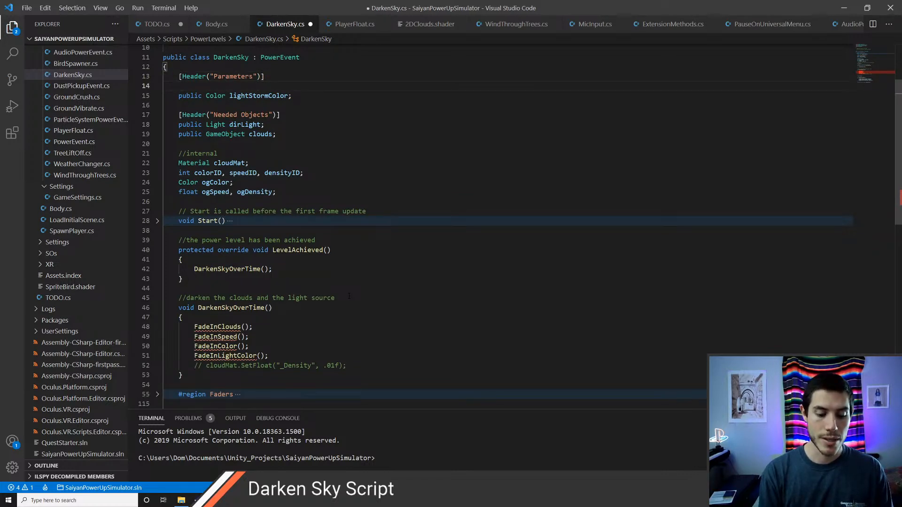
pyautogui.write('public')
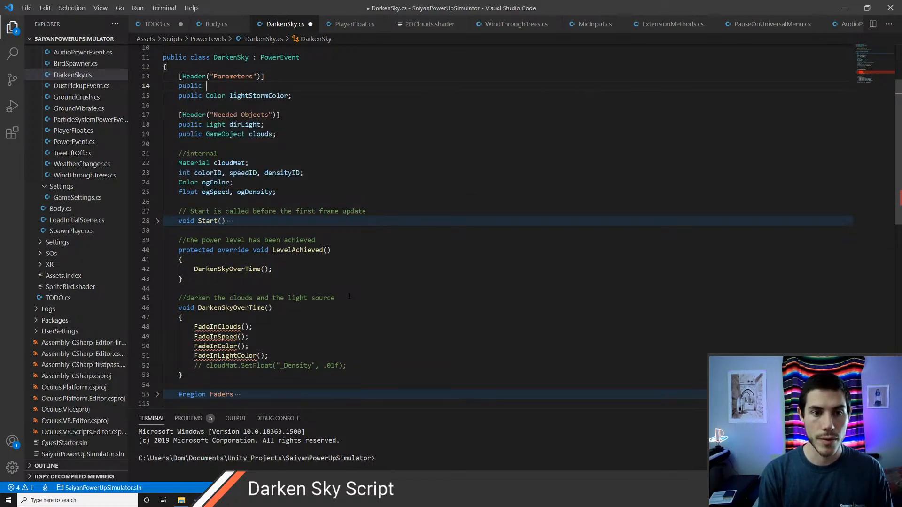
pyautogui.press('BackSpace')
pyautogui.write('float ')
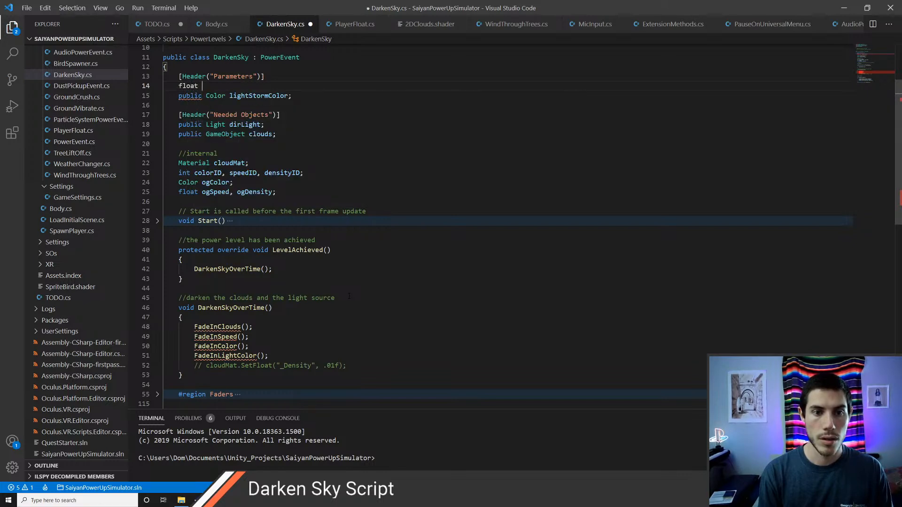
pyautogui.write('finalDensity;')
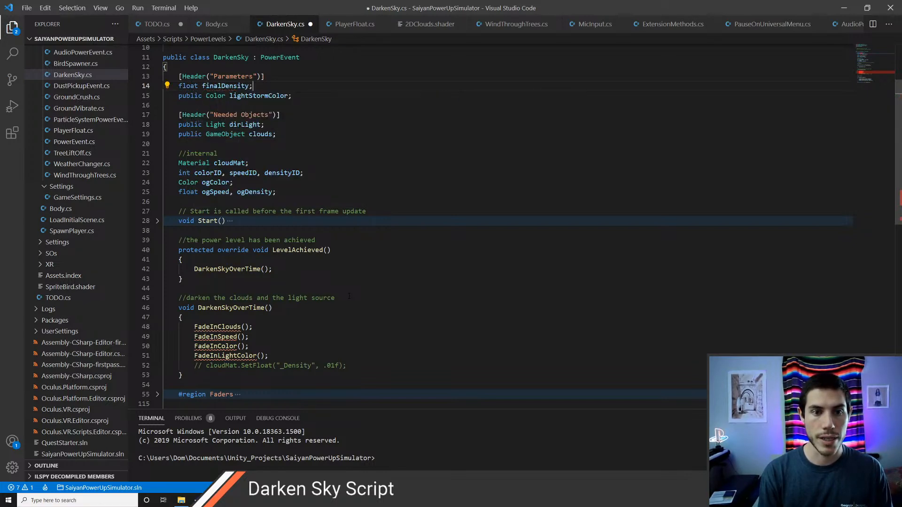
pyautogui.press('Return')
pyautogui.write('float finalsp')
pyautogui.press('Tab')
pyautogui.write(';')
pyautogui.press('Return')
# Step: Declare two more float fields, finalColor and finalColorLight, below finalSpeed
pyautogui.write('float ')
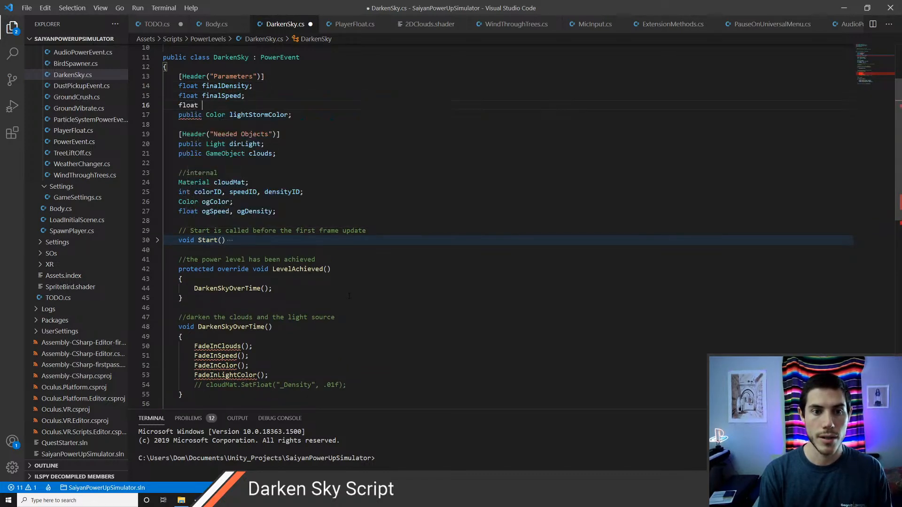
pyautogui.write('finalC')
pyautogui.press('Tab')
pyautogui.write(';')
pyautogui.press('Return')
pyautogui.write('float')
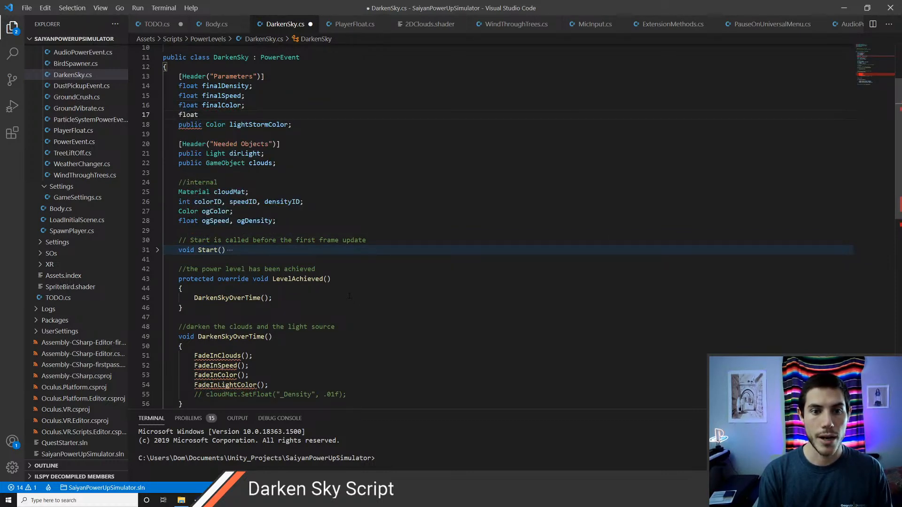
pyautogui.write(' finalColorLight')
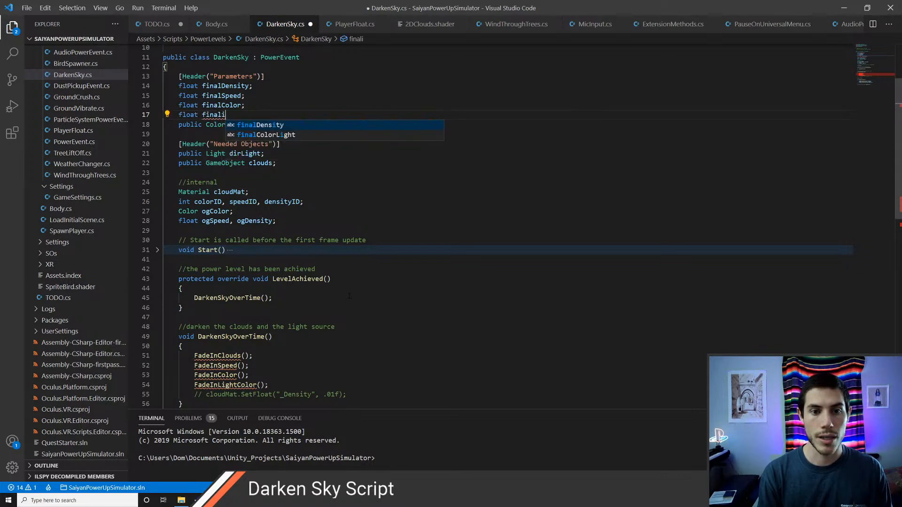
pyautogui.write(';')
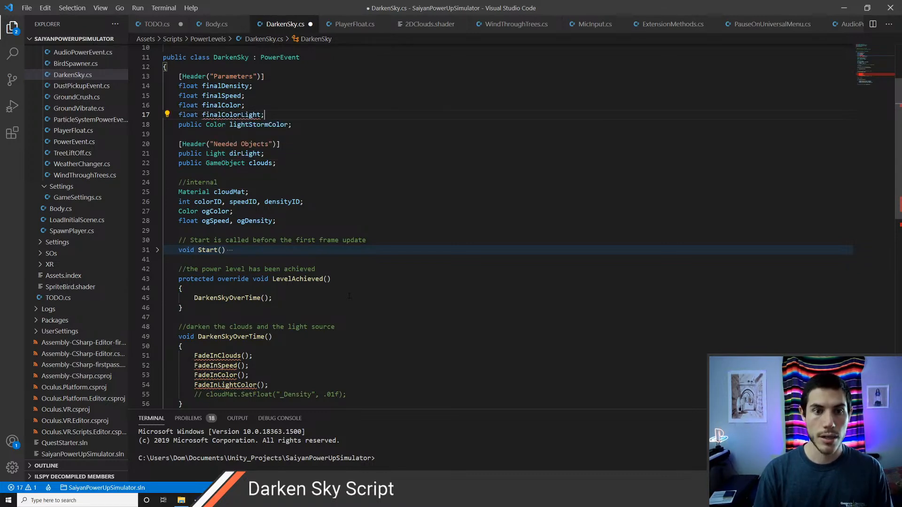
# Step: Make the four final fields public and change the type of finalColor and finalColorLight to Color
pyautogui.press('Home')
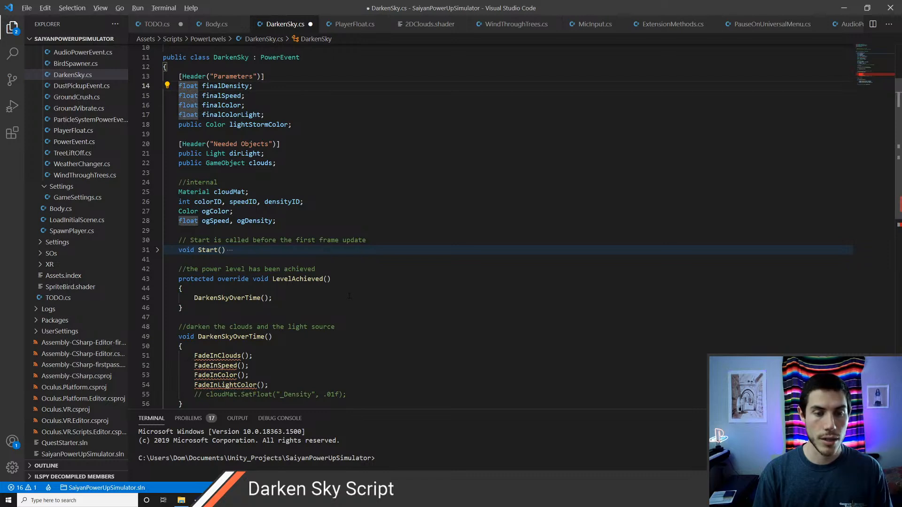
pyautogui.write('public')
pyautogui.hotkey('ctrl', 's')
pyautogui.hotkey('ctrl', 'd')
pyautogui.hotkey('ctrl', 'd')
pyautogui.write('or')
pyautogui.press('Tab')
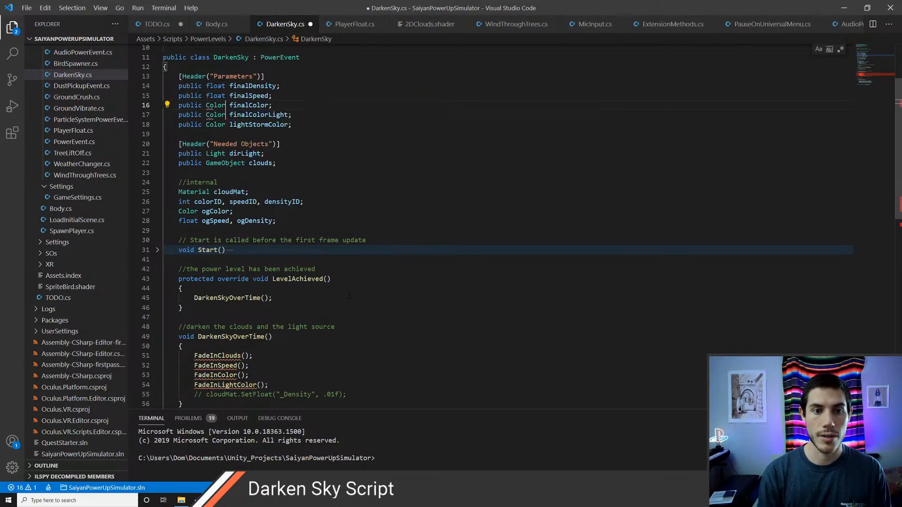
# Step: Remove the lightStormColor declaration from the Parameters fields and save the script
pyautogui.press('Down')
pyautogui.press('Down')
pyautogui.hotkey('ctrl', 'x')
pyautogui.hotkey('ctrl', 's')
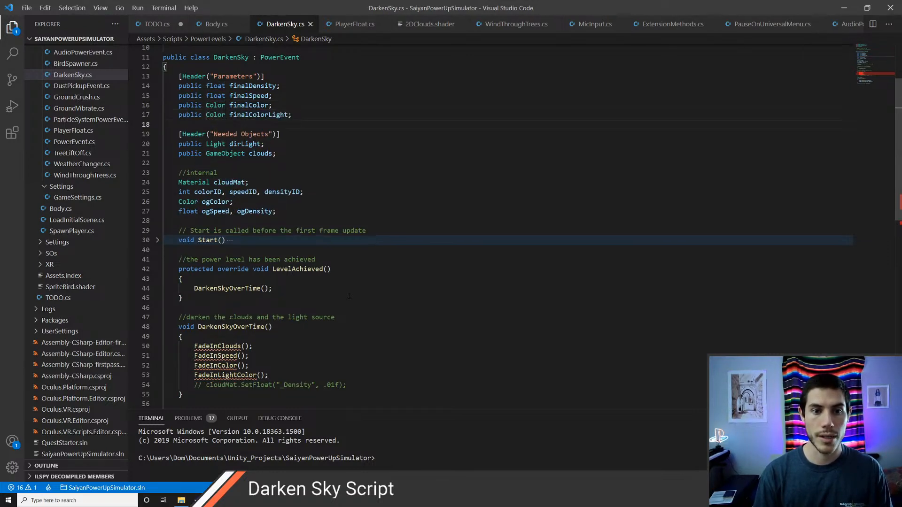
# Step: Add a [Space] attribute below the finalColorLight field, followed by a new empty line
pyautogui.press('Up')
pyautogui.press('Up')
pyautogui.press('Up')
pyautogui.press('Up')
pyautogui.press('Up')
pyautogui.press('Up')
pyautogui.press('Up')
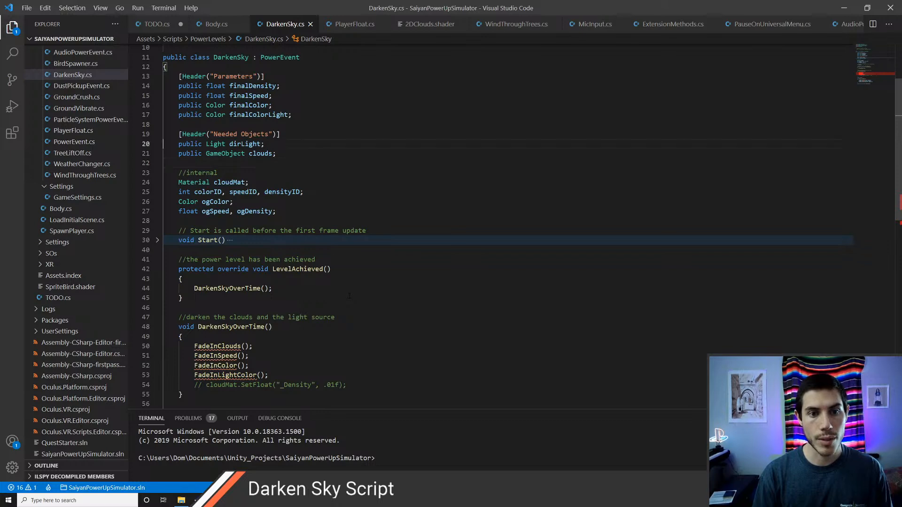
pyautogui.press('Down')
pyautogui.press('Down')
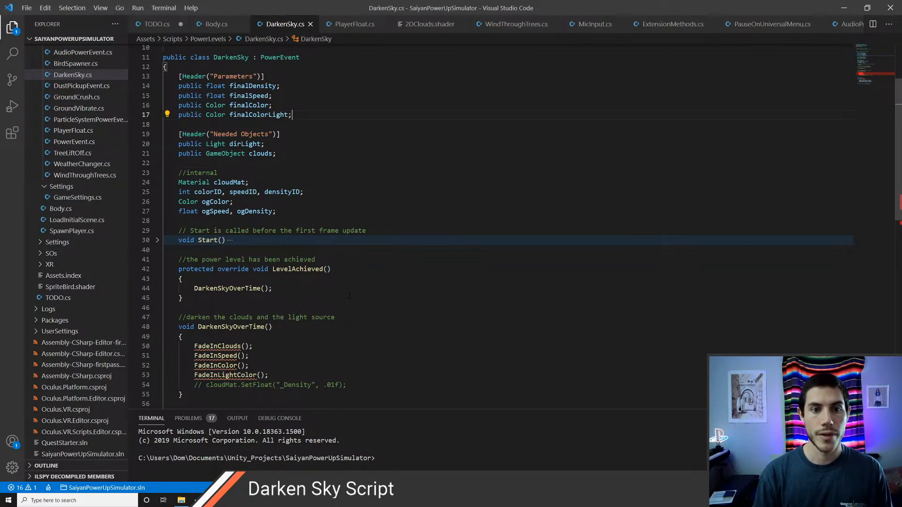
pyautogui.press('Return')
pyautogui.write('[Space')
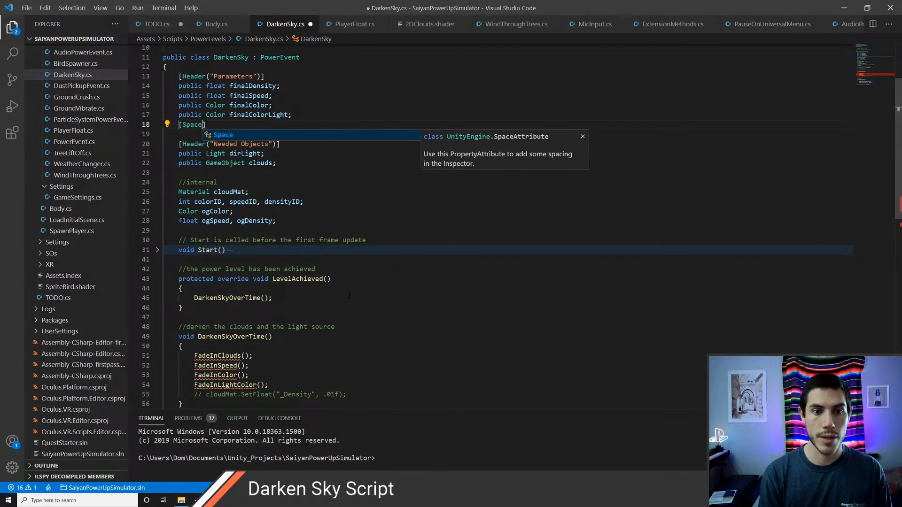
pyautogui.press('End')
pyautogui.press('Return')
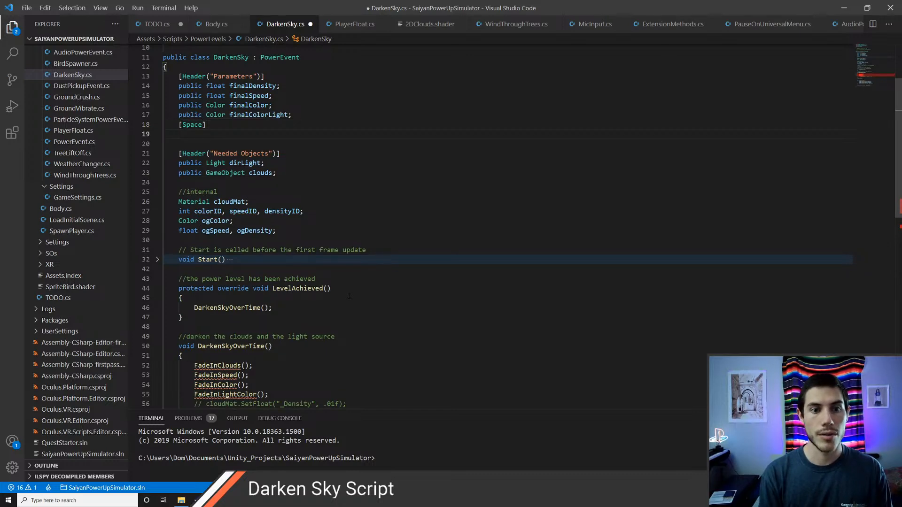
pyautogui.write('public float')
pyautogui.press('BackSpace')
pyautogui.press('BackSpace')
pyautogui.press('BackSpace')
pyautogui.press('BackSpace')
pyautogui.press('BackSpace')
pyautogui.press('BackSpace')
pyautogui.press('BackSpace')
pyautogui.press('BackSpace')
pyautogui.press('BackSpace')
pyautogui.press('BackSpace')
pyautogui.press('BackSpace')
pyautogui.press('BackSpace')
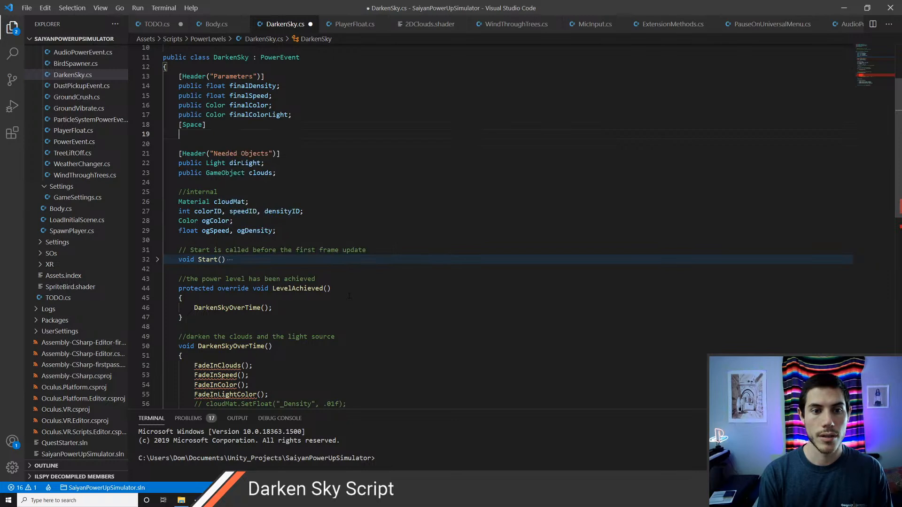
# Step: Write the names densityFadeTime; and speedFadeTime; on separate lines below the [Space] attribute
pyautogui.write('d')
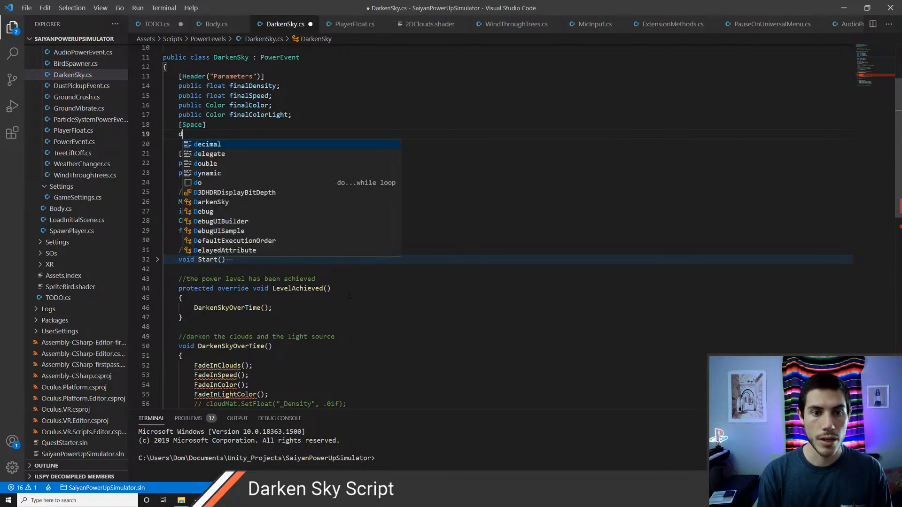
pyautogui.write('ensityFadeTime;')
pyautogui.press('Return')
pyautogui.write('sp')
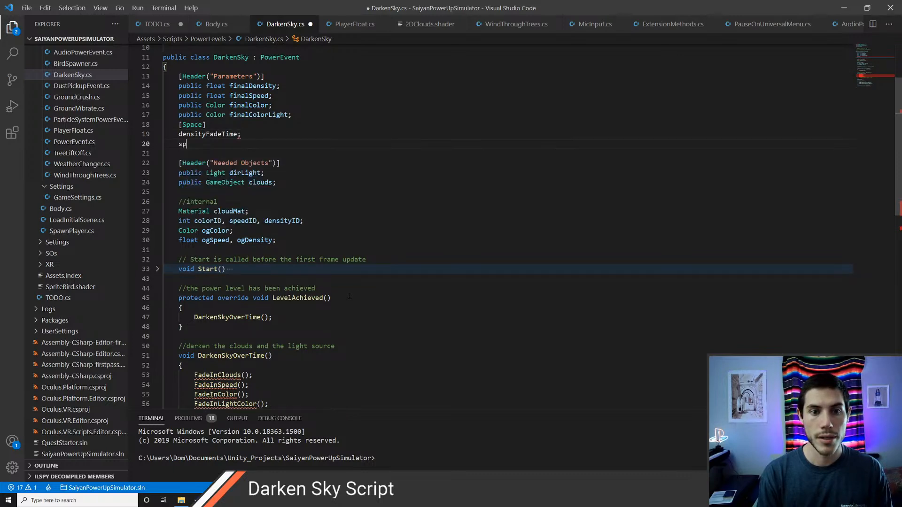
pyautogui.write('eedFadeTime;')
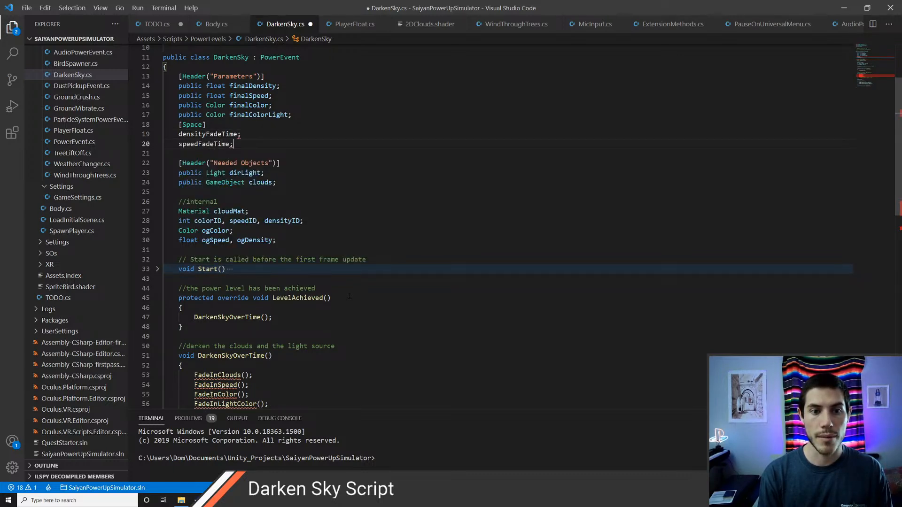
# Step: Write the names cloudColorFadeTime; and dirLightColorFadeTime; on separate lines below speedFadeTime
pyautogui.press('Return')
pyautogui.write('f')
pyautogui.press('BackSpace')
pyautogui.write('color')
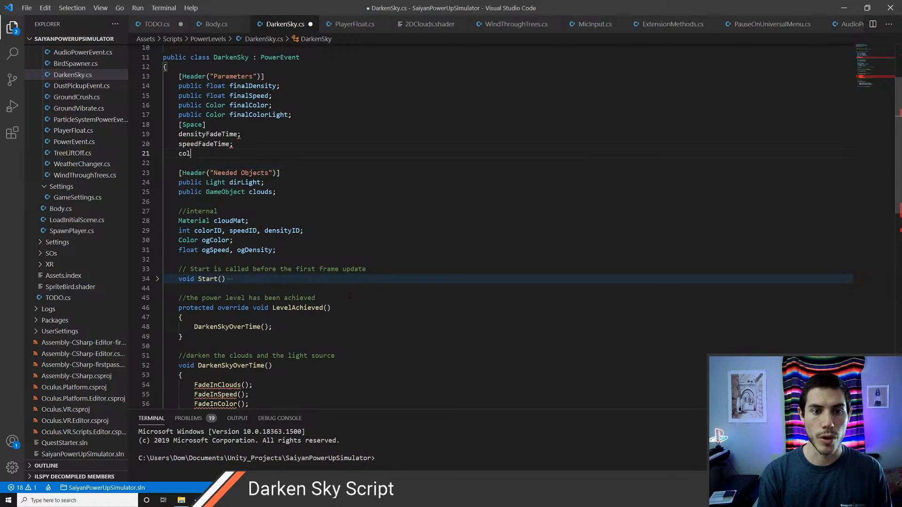
pyautogui.press('BackSpace')
pyautogui.press('BackSpace')
pyautogui.press('BackSpace')
pyautogui.press('BackSpace')
pyautogui.press('BackSpace')
pyautogui.write('cloudColorFa')
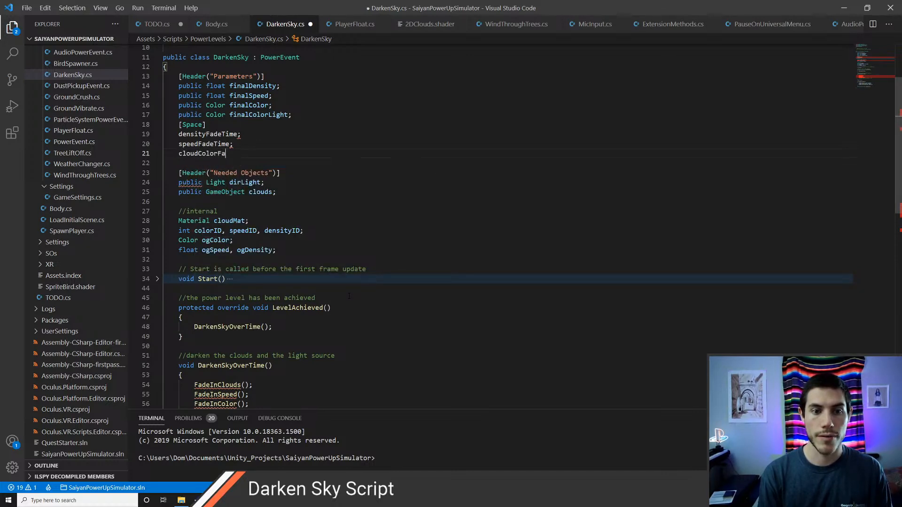
pyautogui.write('deTime;')
pyautogui.press('Return')
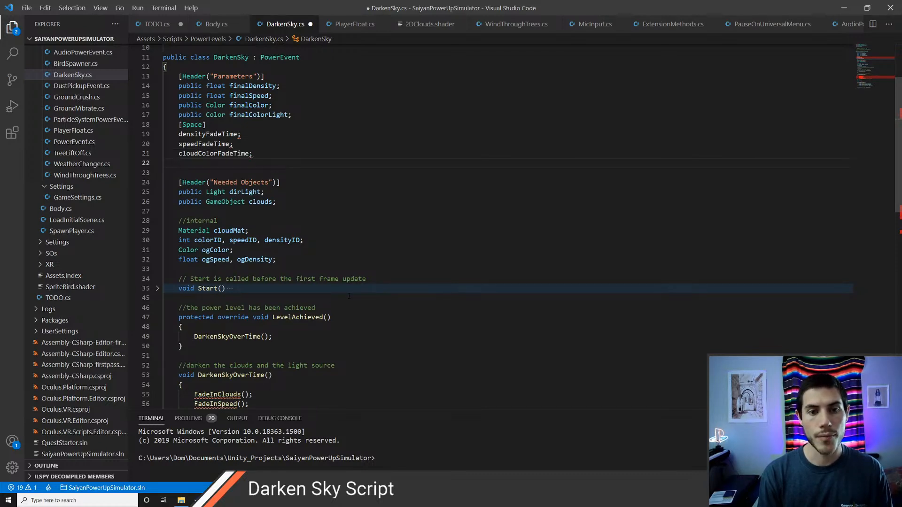
pyautogui.write('dirLig')
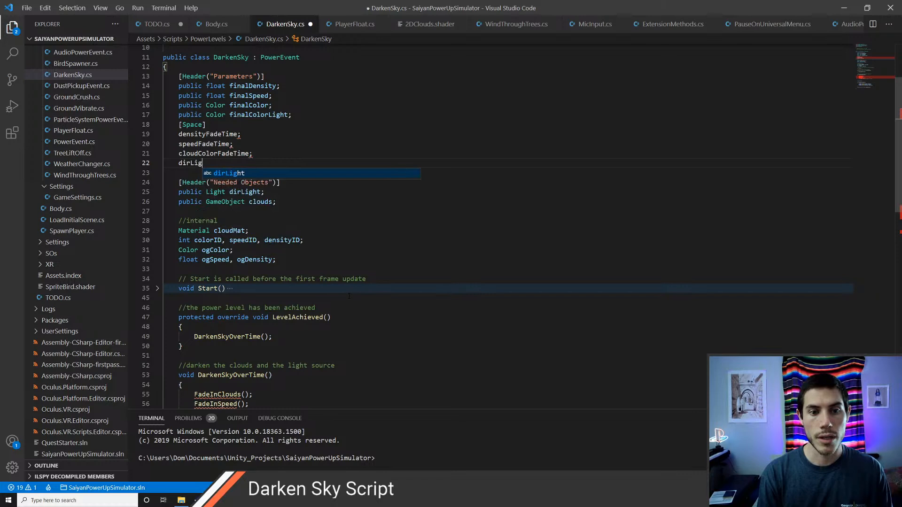
pyautogui.write('htColorFadeTime;')
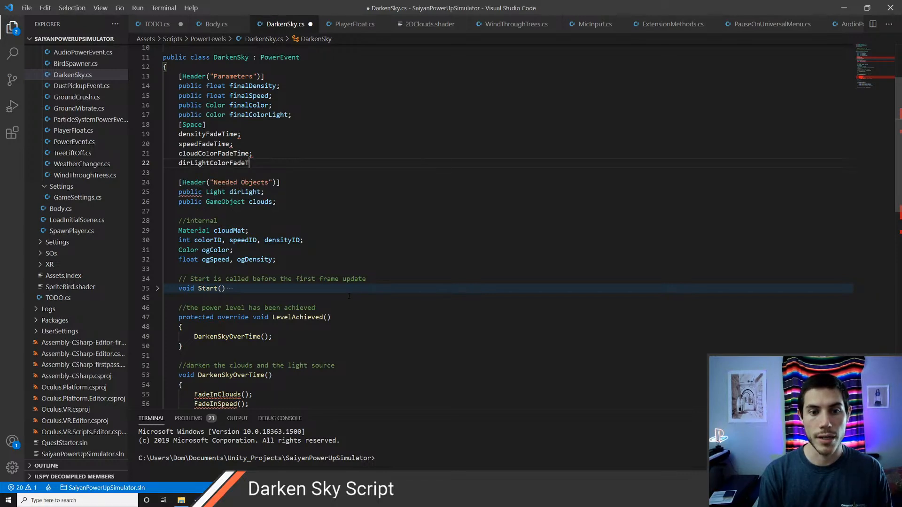
# Step: Prefix all four fade time names with public float and save the script
pyautogui.press('Up')
pyautogui.press('Up')
pyautogui.press('Up')
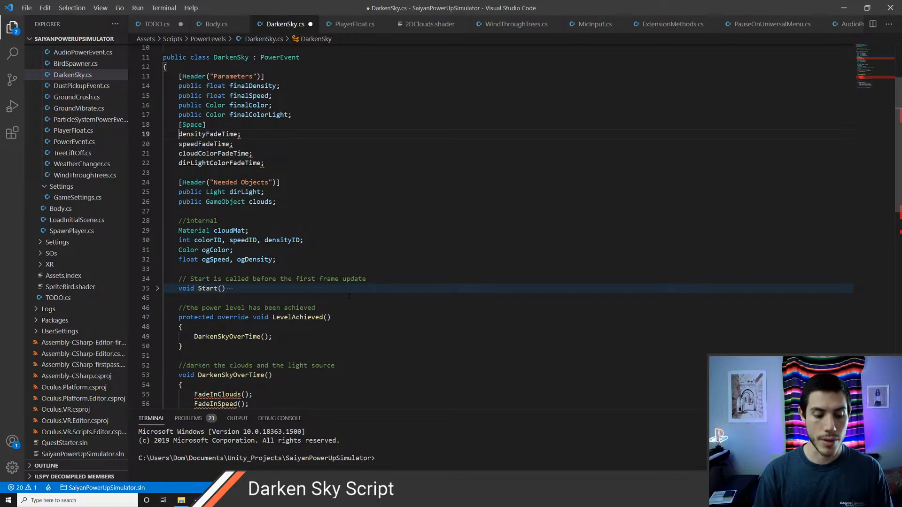
pyautogui.hotkey('ctrl', 'alt', 'Down')
pyautogui.hotkey('ctrl', 'alt', 'Down')
pyautogui.write('public float')
pyautogui.press('Escape')
pyautogui.hotkey('ctrl', 's')
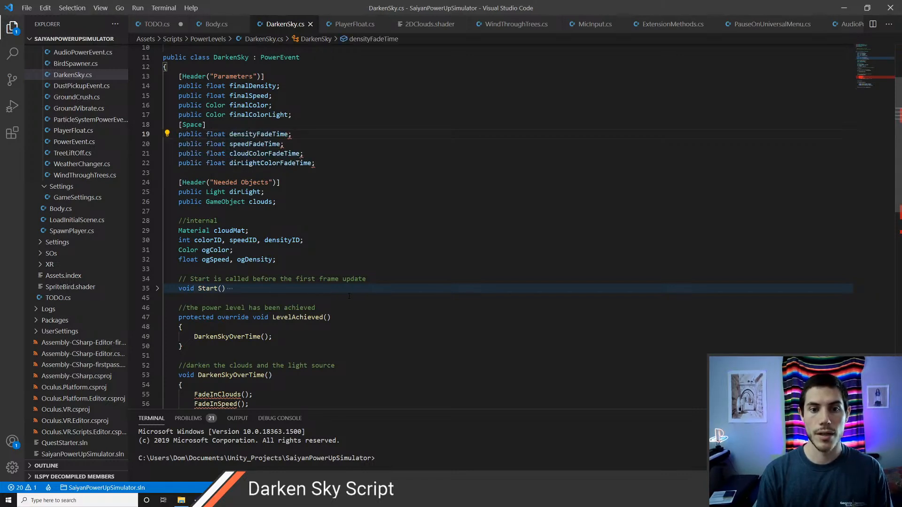
# Step: Pass cloudColorFadeTime as the argument of the FadeInClouds call inside DarkenSkyOverTime
pyautogui.press('Down')
pyautogui.press('Down')
pyautogui.press('Down')
pyautogui.press('Down')
pyautogui.press('Down')
pyautogui.press('Down')
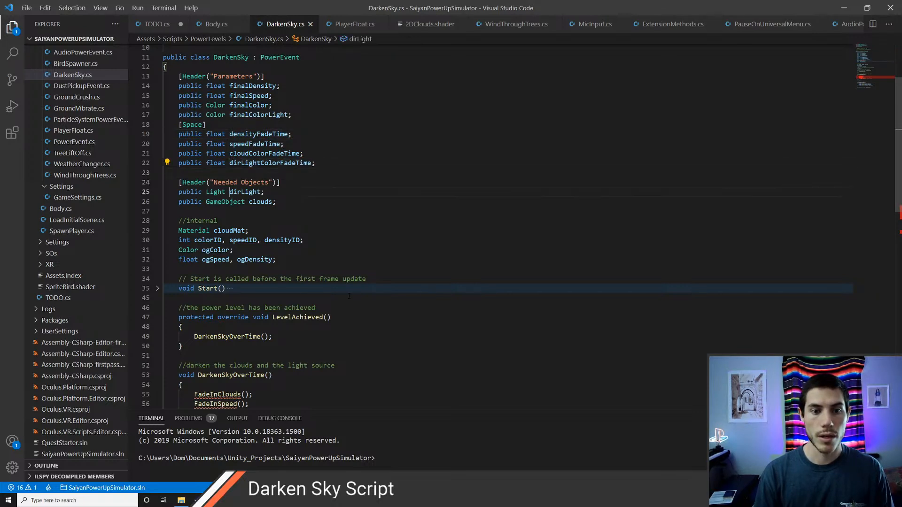
pyautogui.scroll(-1, 349, 296)
pyautogui.hotkey('ctrl', 'Down')
pyautogui.hotkey('ctrl', 'Down')
pyautogui.hotkey('ctrl', 'Down')
pyautogui.hotkey('ctrl', 'Down')
pyautogui.hotkey('ctrl', 'Down')
pyautogui.hotkey('ctrl', 'Down')
pyautogui.hotkey('ctrl', 'Down')
pyautogui.hotkey('ctrl', 'Down')
pyautogui.hotkey('ctrl', 'Down')
pyautogui.hotkey('ctrl', 'Down')
pyautogui.hotkey('ctrl', 'Down')
pyautogui.press('Down')
pyautogui.press('Down')
pyautogui.press('Down')
pyautogui.press('Down')
pyautogui.press('Down')
pyautogui.press('Down')
pyautogui.press('Down')
pyautogui.press('Down')
pyautogui.press('Down')
pyautogui.press('Down')
pyautogui.press('Down')
pyautogui.press('Down')
pyautogui.press('Down')
pyautogui.press('Down')
pyautogui.press('Down')
pyautogui.press('Down')
pyautogui.press('Down')
pyautogui.press('Down')
pyautogui.press('Down')
pyautogui.press('Down')
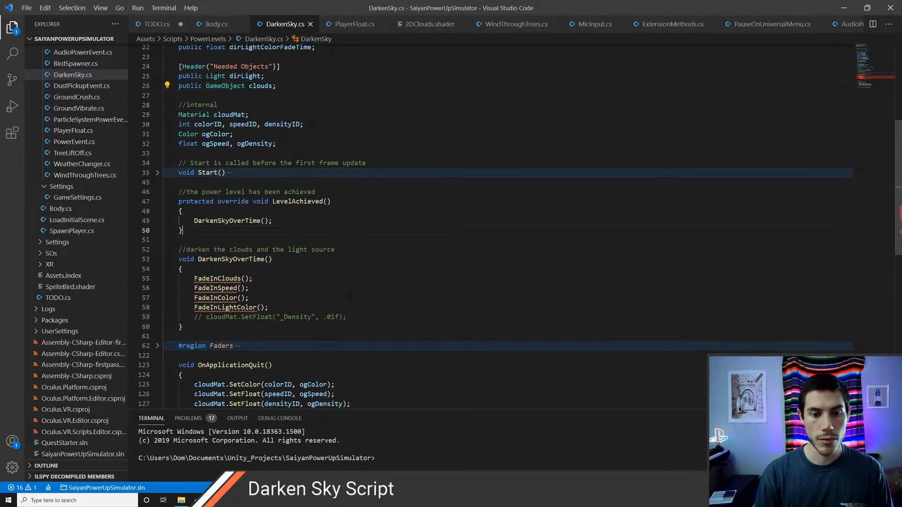
pyautogui.hotkey('ctrl', 'Right')
pyautogui.press('Right')
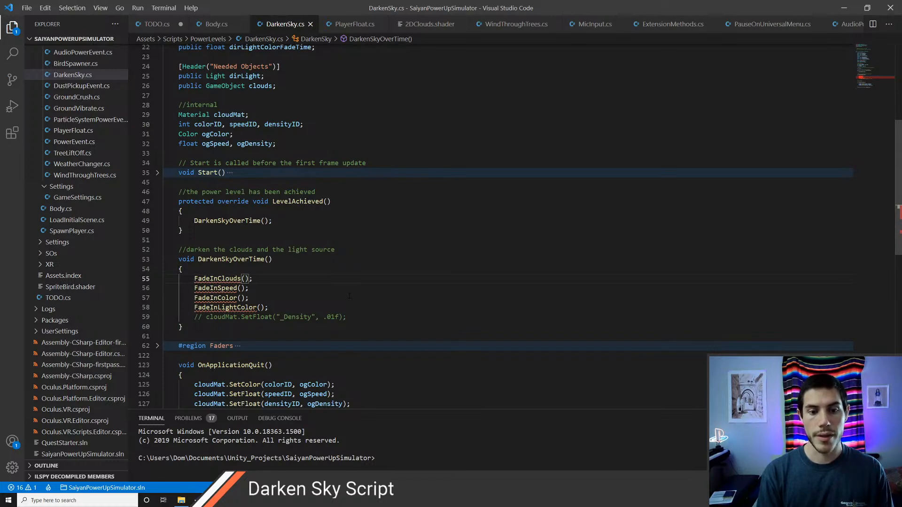
pyautogui.write('clo')
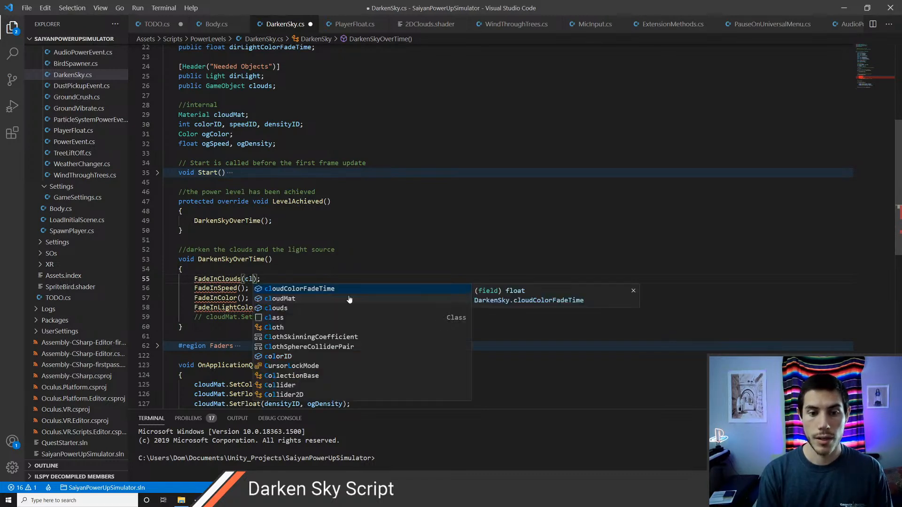
pyautogui.press('Tab')
# Step: Pass speedFadeTime as the argument of the FadeInSpeed call in DarkenSkyOverTime
pyautogui.press('Down')
pyautogui.press('Left')
pyautogui.press('Left')
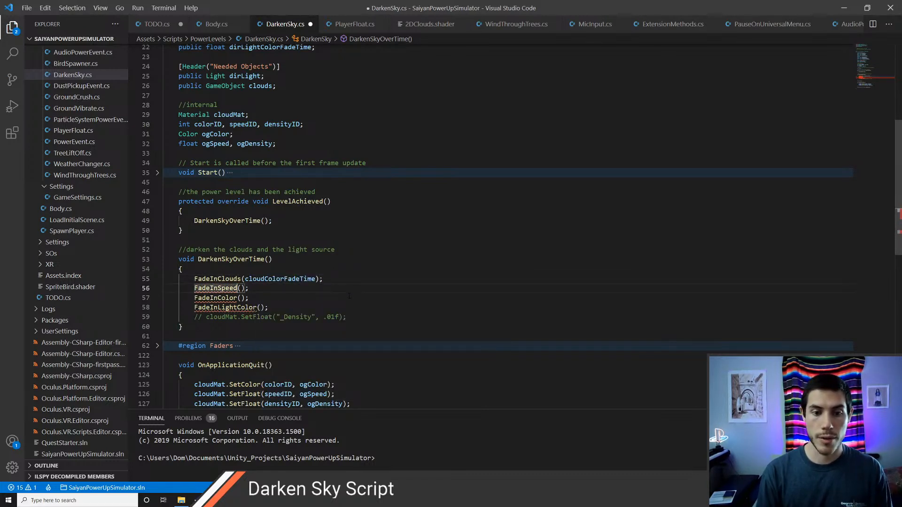
pyautogui.write('fad')
pyautogui.press('BackSpace')
pyautogui.press('BackSpace')
pyautogui.press('BackSpace')
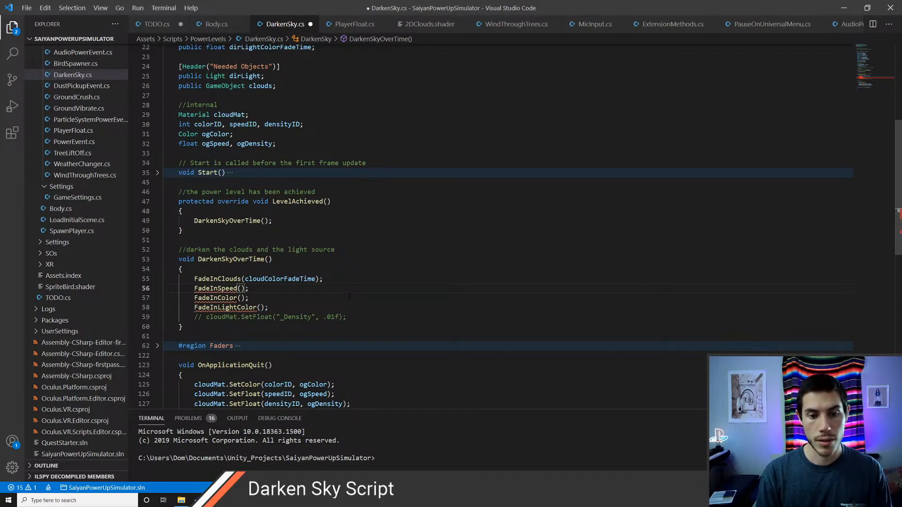
pyautogui.write('spe')
pyautogui.press('Tab')
# Step: Pass cloudColorFadeTime as the argument of the FadeInColor call in DarkenSkyOverTime
pyautogui.press('Down')
pyautogui.press('Left')
pyautogui.press('Left')
pyautogui.write('col')
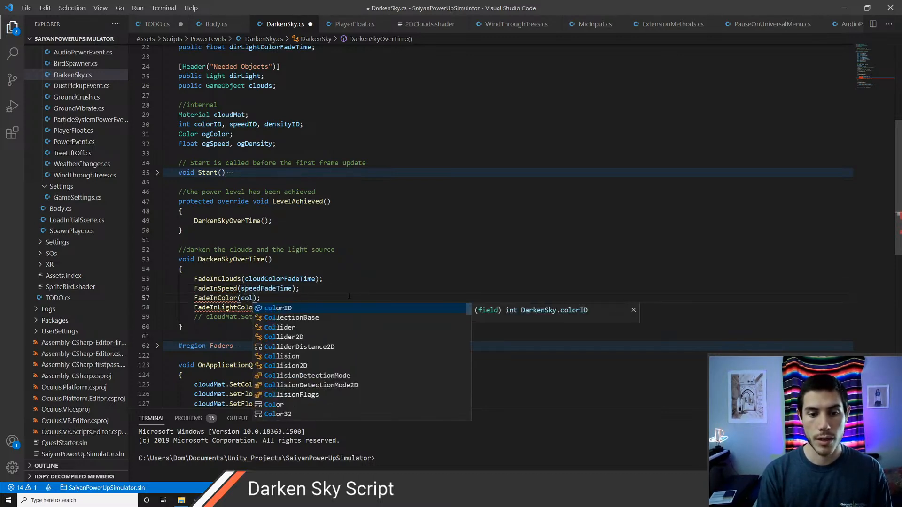
pyautogui.write('orfa')
pyautogui.press('Tab')
# Step: Pass dirLightColorFadeTime as the argument of the FadeInLightColor call and save the script
pyautogui.press('Down')
pyautogui.press('Left')
pyautogui.press('Left')
pyautogui.write('dir')
pyautogui.press('Down')
pyautogui.press('Tab')
pyautogui.hotkey('ctrl', 's')
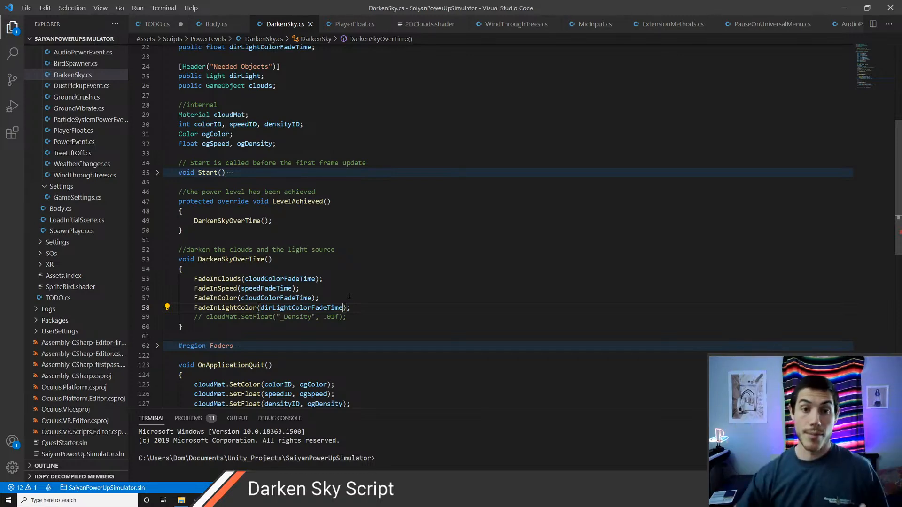
# Step: Delete the commented-out cloudMat.SetFloat("_Density", .01f) line at the end of DarkenSkyOverTime
pyautogui.press('Down')
pyautogui.press('Down')
pyautogui.press('Down')
pyautogui.press('Up')
pyautogui.press('Up')
pyautogui.press('Up')
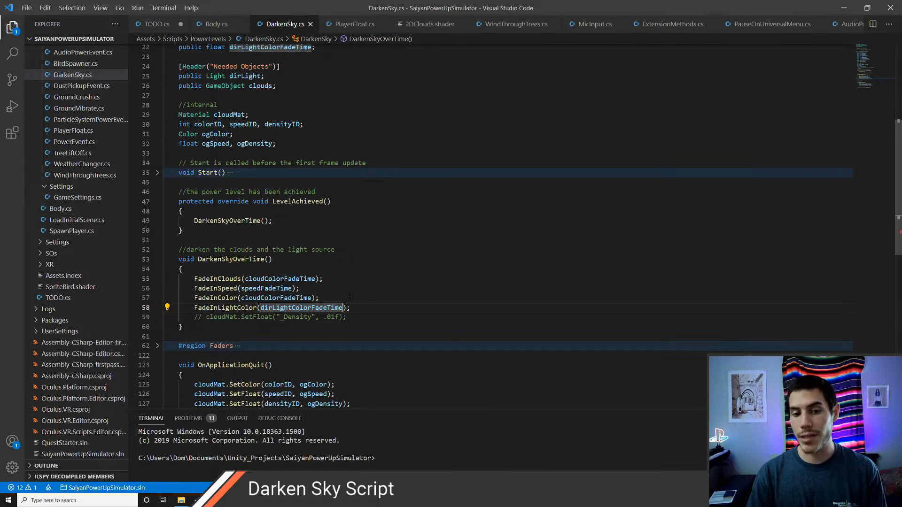
pyautogui.press('Down')
pyautogui.hotkey('ctrl', 'shift', 'k')
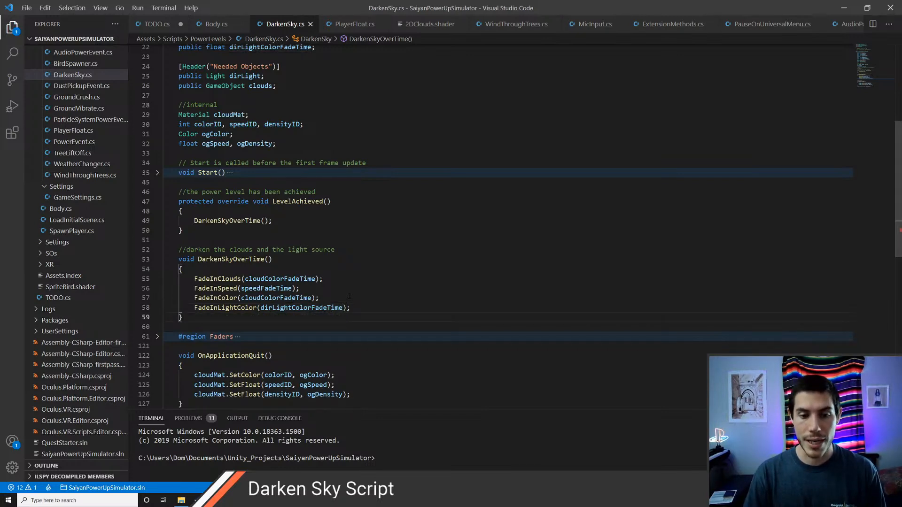
# Step: Review the DarkenSkyOverTime method and the parameter, needed-object and internal fields declared above it
pyautogui.scroll(-2, 349, 295)
pyautogui.scroll(1, 349, 295)
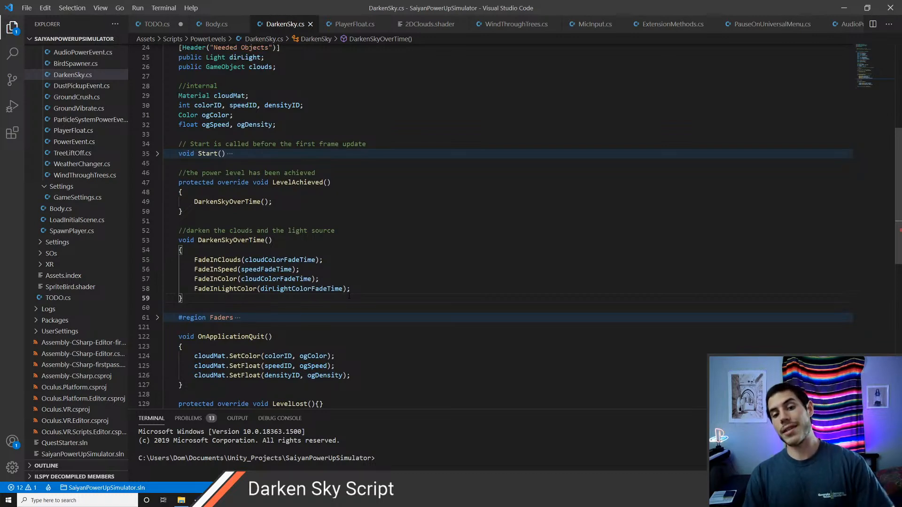
pyautogui.press('Up')
pyautogui.press('Up')
pyautogui.press('Up')
pyautogui.press('Up')
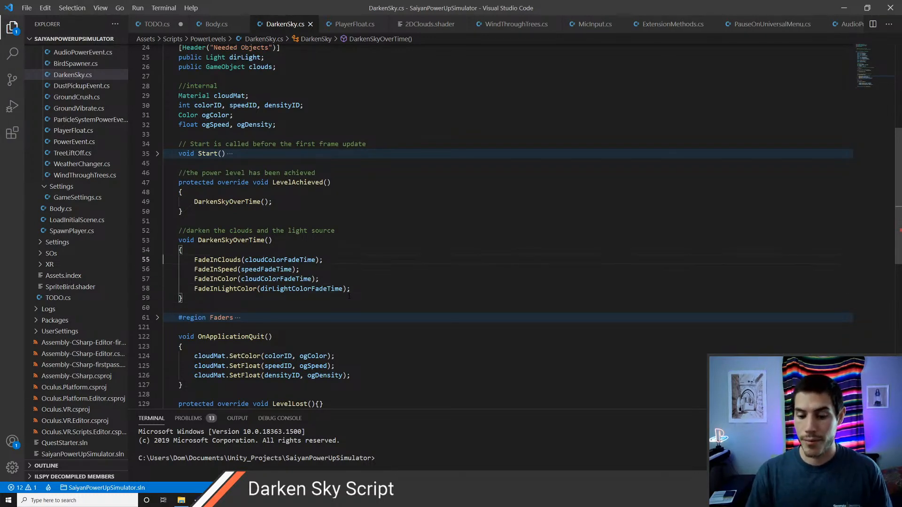
pyautogui.press('Up')
pyautogui.press('Up')
pyautogui.press('Up')
pyautogui.scroll(2, 349, 295)
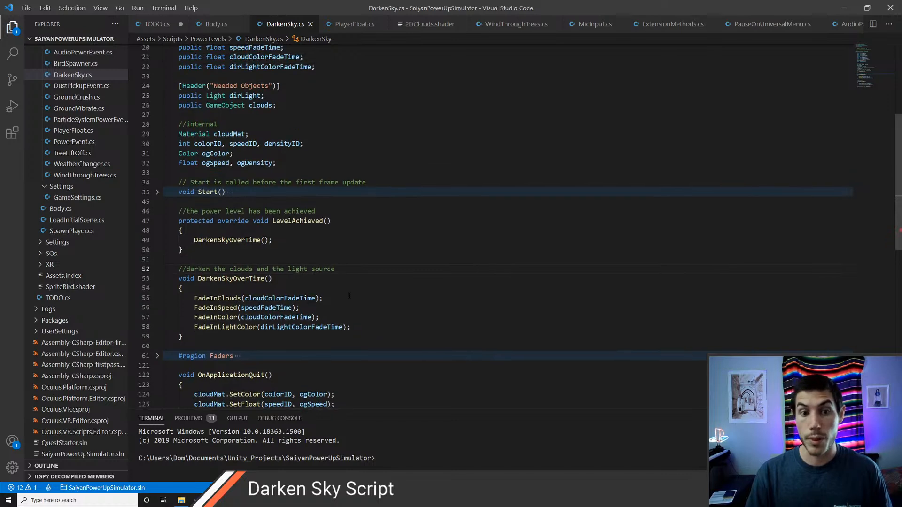
pyautogui.scroll(2, 349, 296)
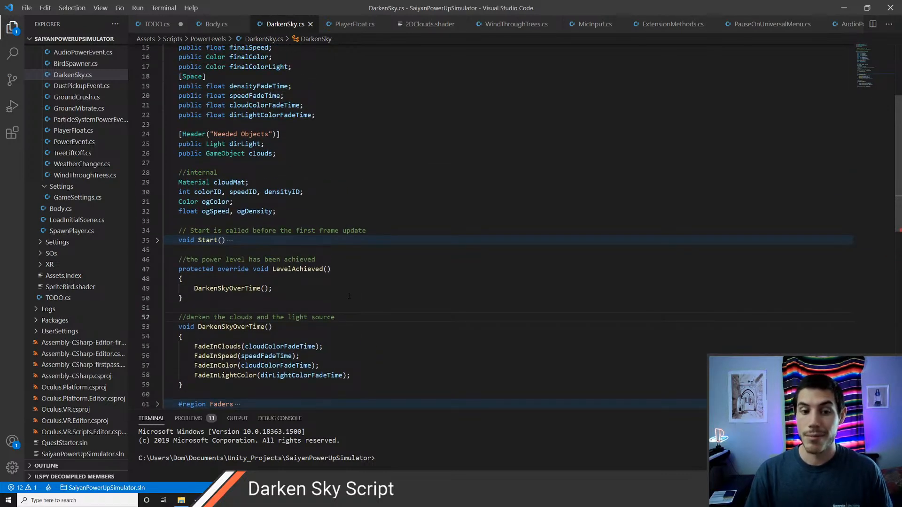
pyautogui.press('Up')
pyautogui.press('Up')
pyautogui.press('Up')
pyautogui.press('Up')
pyautogui.press('Up')
pyautogui.press('Up')
pyautogui.press('Up')
pyautogui.press('Up')
pyautogui.press('Up')
pyautogui.press('Up')
pyautogui.press('Up')
pyautogui.press('Up')
pyautogui.press('Up')
pyautogui.press('Up')
pyautogui.press('Up')
pyautogui.press('Up')
pyautogui.press('Up')
pyautogui.press('Up')
pyautogui.press('Up')
pyautogui.press('Up')
pyautogui.scroll(1, 349, 296)
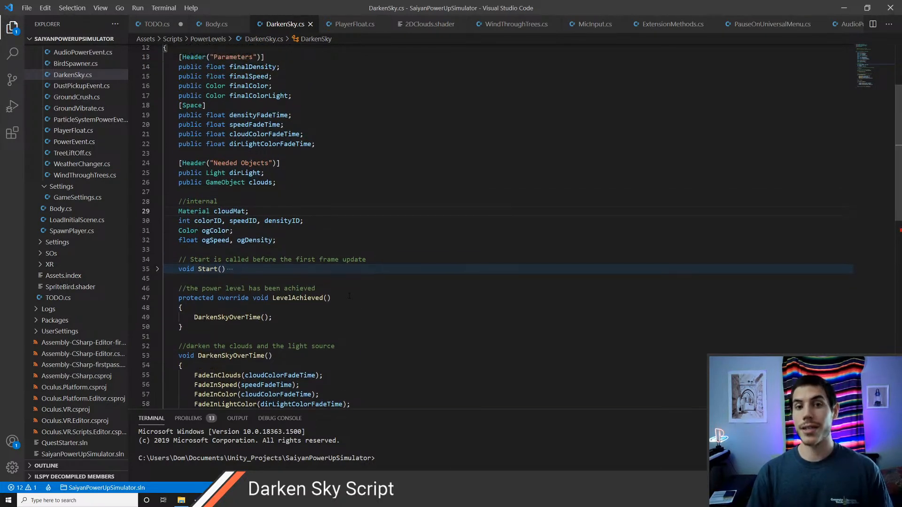
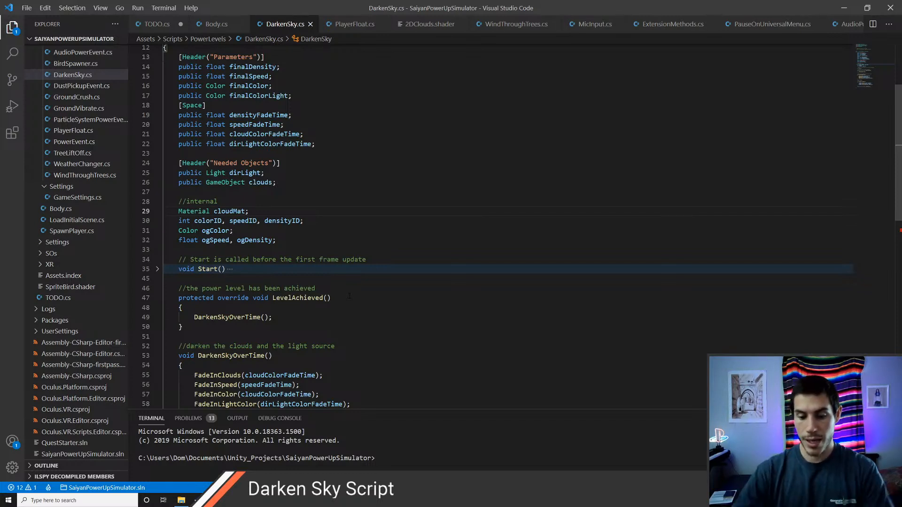
# Step: Examine the DarkenSky class down to its closing brace, including OnApplicationQuit and LevelLost, and return to the class declaration
pyautogui.press('Down')
pyautogui.press('Down')
pyautogui.press('Down')
pyautogui.scroll(-2, 349, 295)
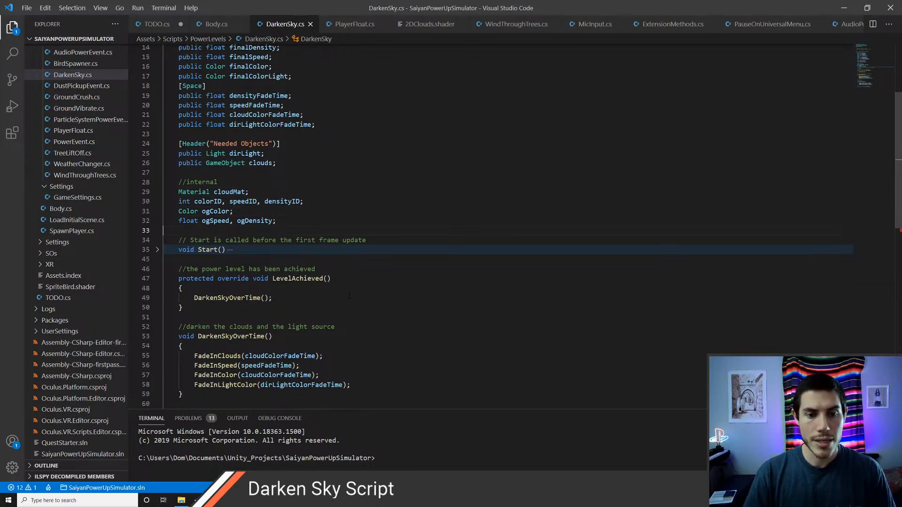
pyautogui.press('Down')
pyautogui.press('Down')
pyautogui.press('Down')
pyautogui.press('Down')
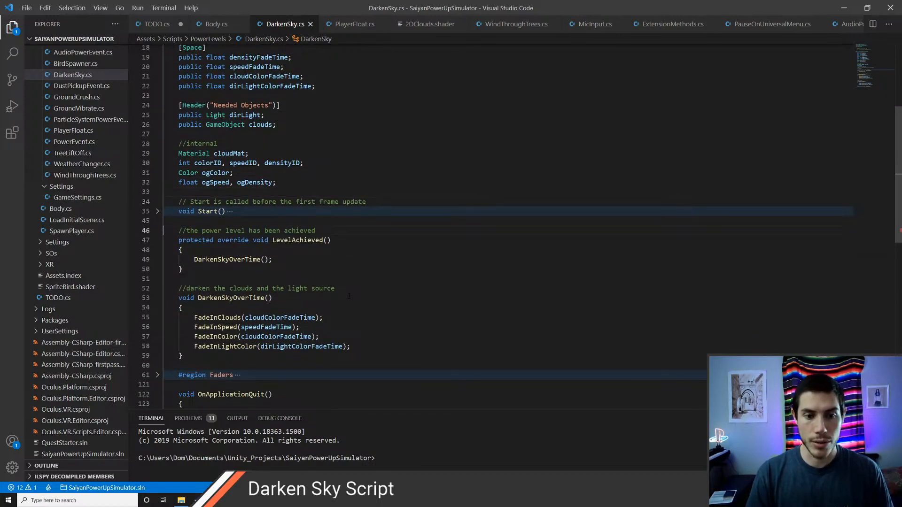
pyautogui.scroll(-3, 349, 296)
pyautogui.press('Down')
pyautogui.press('Down')
pyautogui.press('Down')
pyautogui.press('Down')
pyautogui.press('Down')
pyautogui.press('Down')
pyautogui.press('Down')
pyautogui.press('Down')
pyautogui.press('Down')
pyautogui.press('Down')
pyautogui.press('Down')
pyautogui.press('Down')
pyautogui.press('Down')
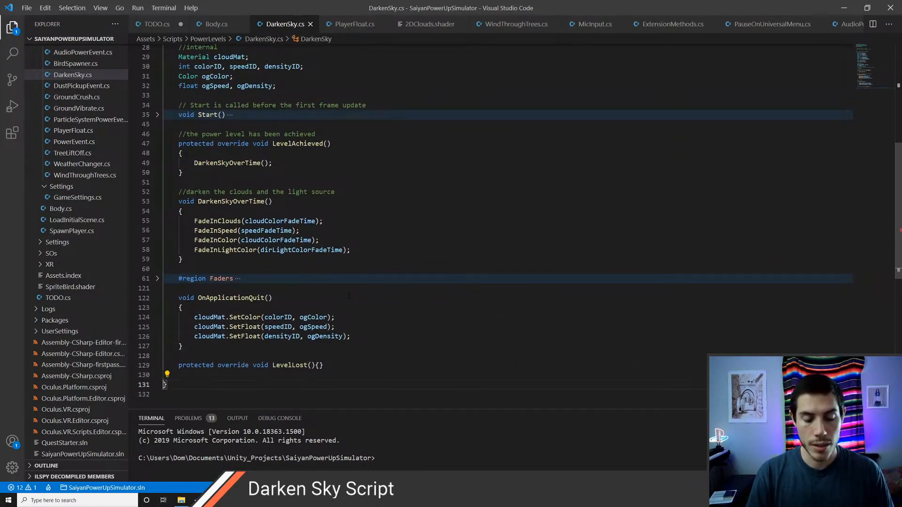
pyautogui.press('Up')
pyautogui.press('Up')
pyautogui.press('Up')
pyautogui.press('Up')
pyautogui.press('Up')
pyautogui.press('Up')
pyautogui.press('Up')
pyautogui.press('Up')
pyautogui.press('Up')
pyautogui.press('Up')
pyautogui.press('Up')
pyautogui.press('Up')
pyautogui.press('Up')
pyautogui.press('Up')
pyautogui.press('Up')
pyautogui.press('Up')
pyautogui.press('Up')
pyautogui.press('Up')
pyautogui.press('Up')
pyautogui.press('Up')
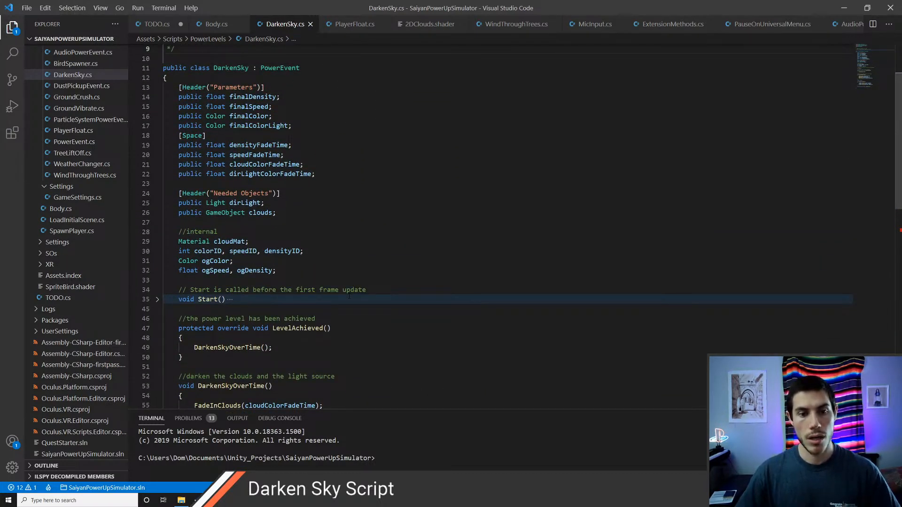
# Step: Expand the collapsed Faders region below the DarkenSkyOverTime method
pyautogui.press('Down')
pyautogui.press('Down')
pyautogui.press('Down')
pyautogui.press('Down')
pyautogui.press('Down')
pyautogui.press('Down')
pyautogui.press('Down')
pyautogui.press('Down')
pyautogui.press('Down')
pyautogui.press('Down')
pyautogui.press('Down')
pyautogui.press('Down')
pyautogui.press('Down')
pyautogui.press('Down')
pyautogui.press('Down')
pyautogui.press('Down')
pyautogui.press('Down')
pyautogui.press('Down')
pyautogui.press('Down')
pyautogui.press('Down')
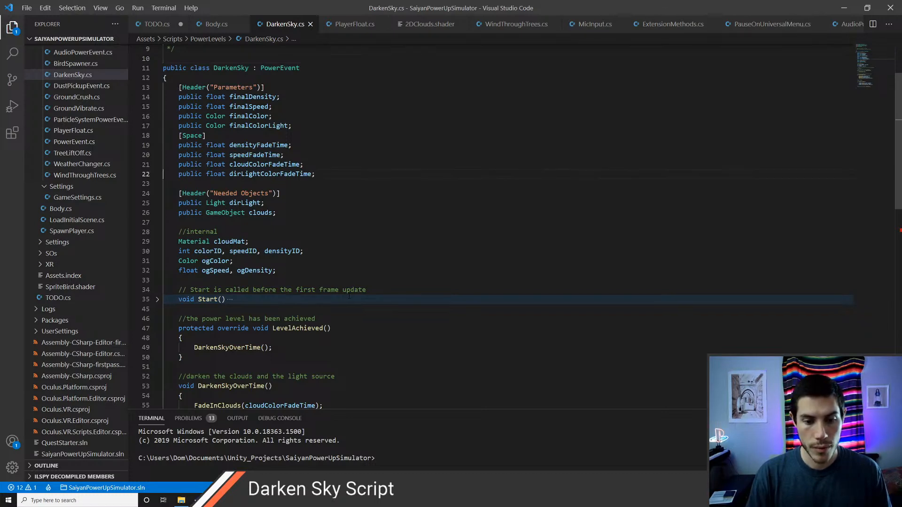
pyautogui.press('Down')
pyautogui.press('Down')
pyautogui.press('Down')
pyautogui.press('Down')
pyautogui.press('Down')
pyautogui.press('Down')
pyautogui.press('Down')
pyautogui.press('Down')
pyautogui.press('Down')
pyautogui.press('Down')
pyautogui.press('Down')
pyautogui.press('Down')
pyautogui.press('Down')
pyautogui.press('Down')
pyautogui.press('Down')
pyautogui.press('Down')
pyautogui.press('Down')
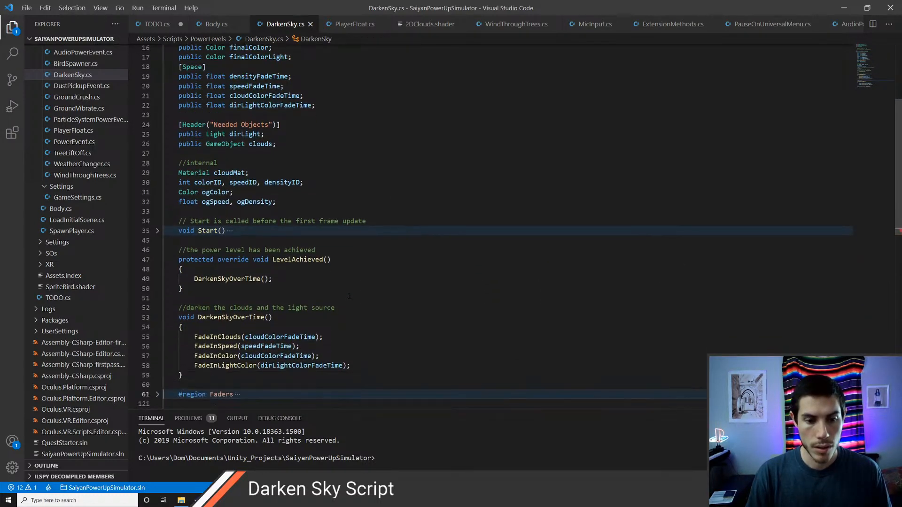
pyautogui.hotkey('ctrl', 'shift', ']')
# Step: Delete the duplicate finalDensity declaration above the FadeInClouds method
pyautogui.press('Down')
pyautogui.press('Down')
pyautogui.press('Down')
pyautogui.press('Down')
pyautogui.press('Down')
pyautogui.press('Down')
pyautogui.press('Down')
pyautogui.press('Up')
pyautogui.press('Up')
pyautogui.press('Up')
pyautogui.hotkey('ctrl', 'x')
# Step: Delete the duplicate finalSpeed declaration above the FadeInSpeed method
pyautogui.press('Down')
pyautogui.press('Down')
pyautogui.press('Down')
pyautogui.press('Down')
pyautogui.press('Down')
pyautogui.press('Down')
pyautogui.press('Down')
pyautogui.press('Down')
pyautogui.press('Down')
pyautogui.press('Down')
pyautogui.press('Down')
pyautogui.press('Down')
pyautogui.press('Down')
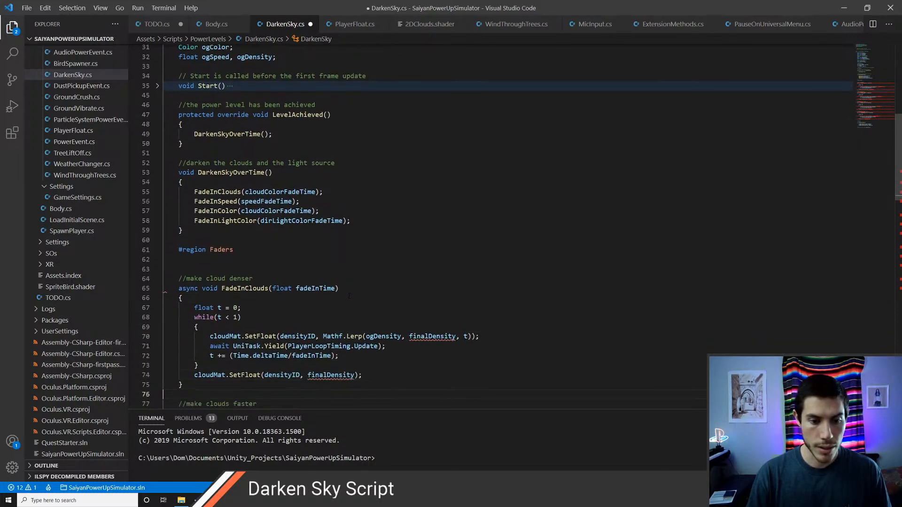
pyautogui.hotkey('ctrl', 'x')
# Step: Delete the duplicate Color finalColor = Color.grey declaration above the FadeInColor method
pyautogui.press('Down')
pyautogui.press('Down')
pyautogui.press('Down')
pyautogui.press('Down')
pyautogui.press('Down')
pyautogui.press('Down')
pyautogui.press('Down')
pyautogui.press('Down')
pyautogui.press('Down')
pyautogui.press('Down')
pyautogui.press('Down')
pyautogui.press('Down')
pyautogui.press('Down')
pyautogui.press('Down')
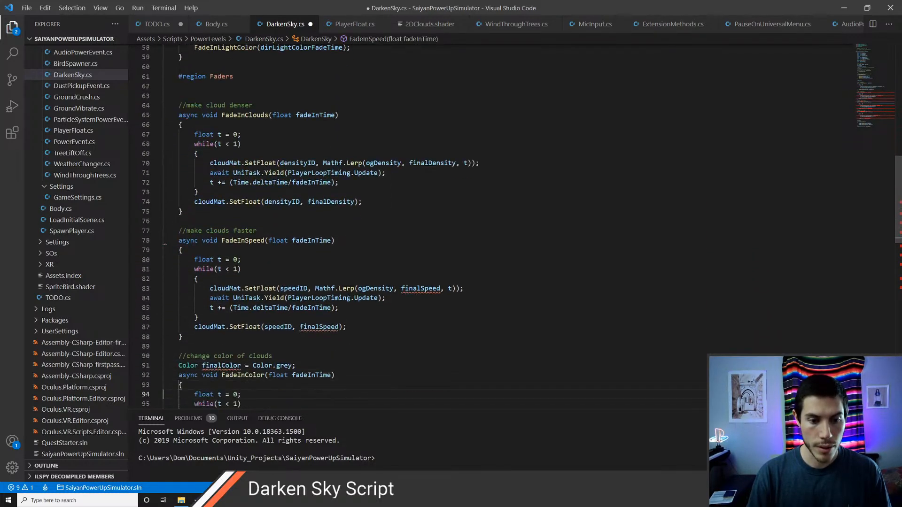
pyautogui.press('Up')
pyautogui.hotkey('ctrl', 'x')
# Step: Delete the duplicate Color finalColorLight = Color.grey declaration above the FadeInLightColor method and save the script
pyautogui.press('Down')
pyautogui.press('Down')
pyautogui.press('Down')
pyautogui.press('Down')
pyautogui.press('Down')
pyautogui.press('Down')
pyautogui.press('Down')
pyautogui.press('Down')
pyautogui.press('Down')
pyautogui.press('Down')
pyautogui.press('Down')
pyautogui.press('Down')
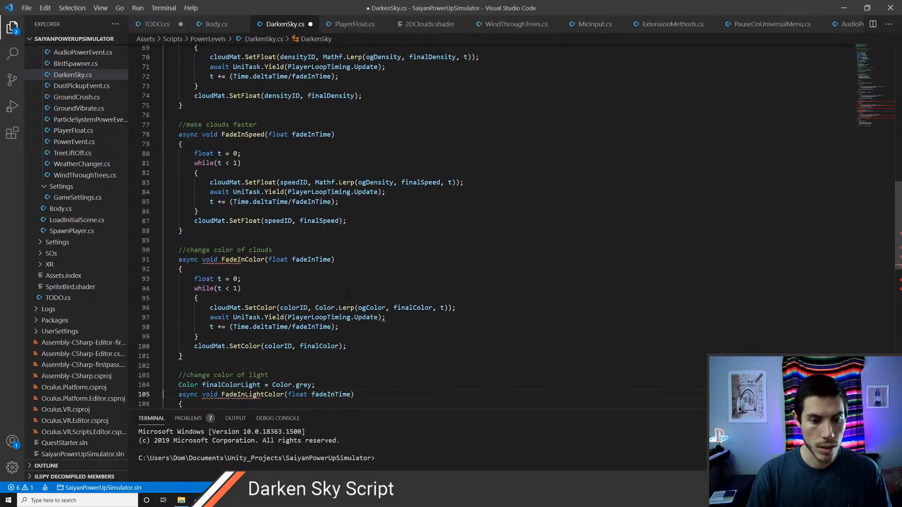
pyautogui.press('Down')
pyautogui.hotkey('ctrl', 'x')
pyautogui.hotkey('ctrl', 's')
# Step: Review the FadeInLightColor method and the FadeInColor method above it in the Faders region
pyautogui.press('Down')
pyautogui.press('Down')
pyautogui.press('Down')
pyautogui.press('Down')
pyautogui.press('Down')
pyautogui.press('Down')
pyautogui.press('Down')
pyautogui.press('Down')
pyautogui.press('Down')
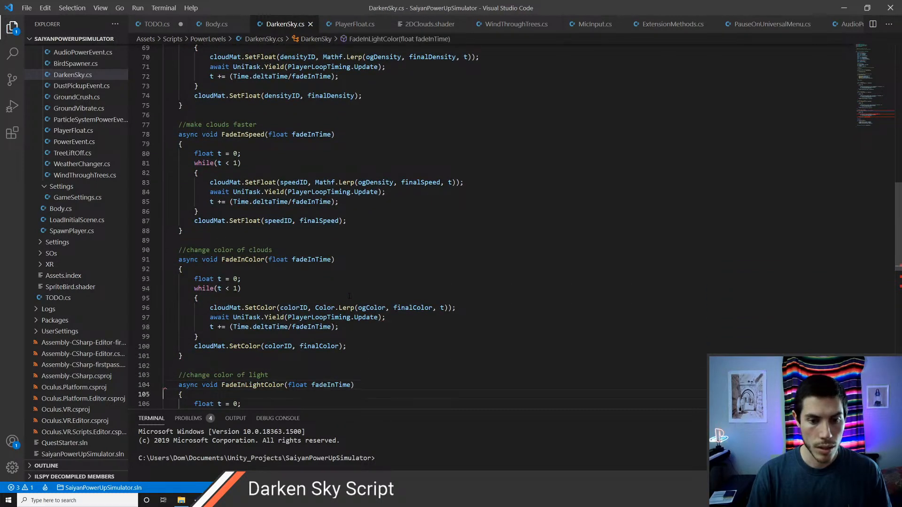
pyautogui.press('Down')
pyautogui.press('Down')
pyautogui.press('Up')
pyautogui.press('Up')
pyautogui.press('Up')
pyautogui.press('Up')
pyautogui.press('Up')
pyautogui.press('Up')
pyautogui.press('Up')
pyautogui.press('Up')
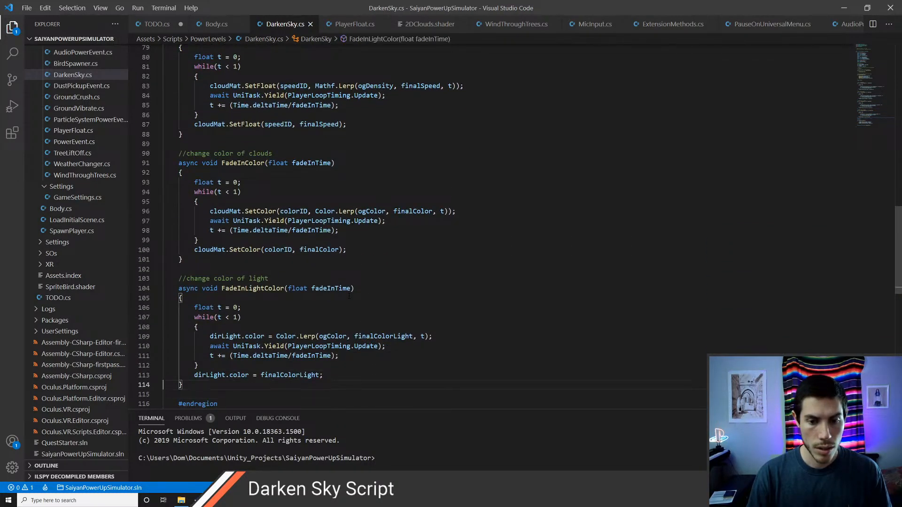
pyautogui.press('Up')
pyautogui.press('Up')
pyautogui.press('Up')
pyautogui.press('Up')
pyautogui.press('Up')
pyautogui.press('Up')
pyautogui.press('Up')
pyautogui.press('Up')
pyautogui.press('Up')
pyautogui.press('Up')
pyautogui.press('Up')
pyautogui.press('Up')
pyautogui.press('Down')
pyautogui.press('Down')
pyautogui.press('Down')
pyautogui.press('Down')
pyautogui.press('Down')
pyautogui.press('Down')
pyautogui.press('Down')
pyautogui.press('Down')
pyautogui.press('Down')
pyautogui.press('Down')
pyautogui.press('Down')
pyautogui.press('Down')
pyautogui.press('Down')
pyautogui.press('Down')
pyautogui.press('Down')
pyautogui.press('Down')
pyautogui.press('Down')
pyautogui.press('Down')
pyautogui.press('Down')
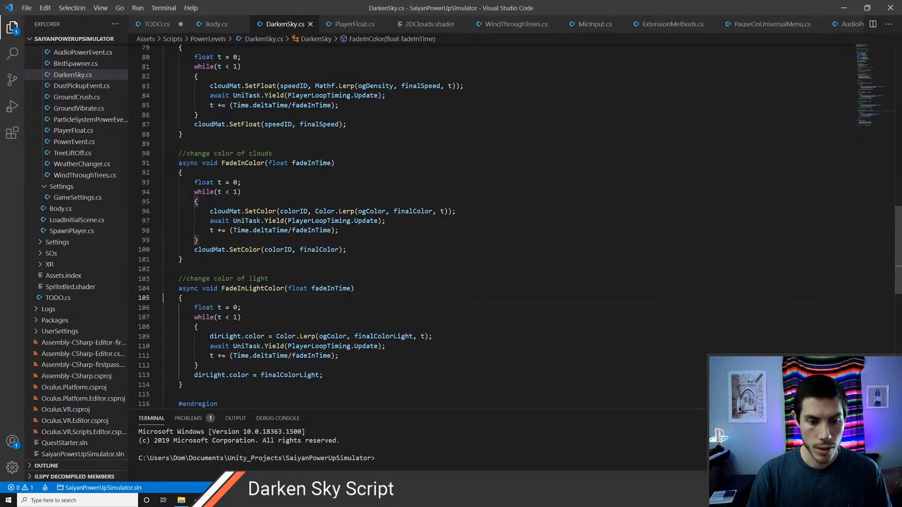
# Step: Collapse the Faders region and return to the calls inside DarkenSkyOverTime
pyautogui.press('Down')
pyautogui.hotkey('ctrl', 'shift', '[')
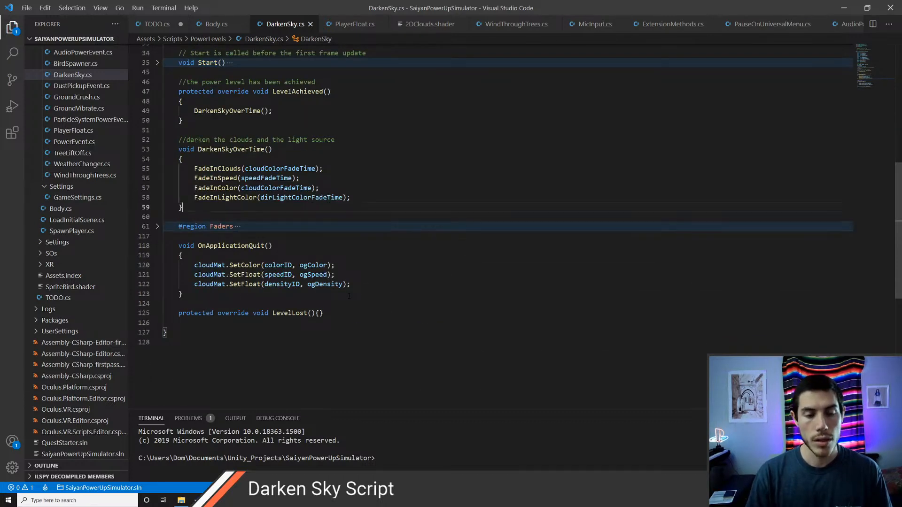
pyautogui.press('Up')
pyautogui.press('Up')
pyautogui.press('Up')
pyautogui.scroll(3, 349, 296)
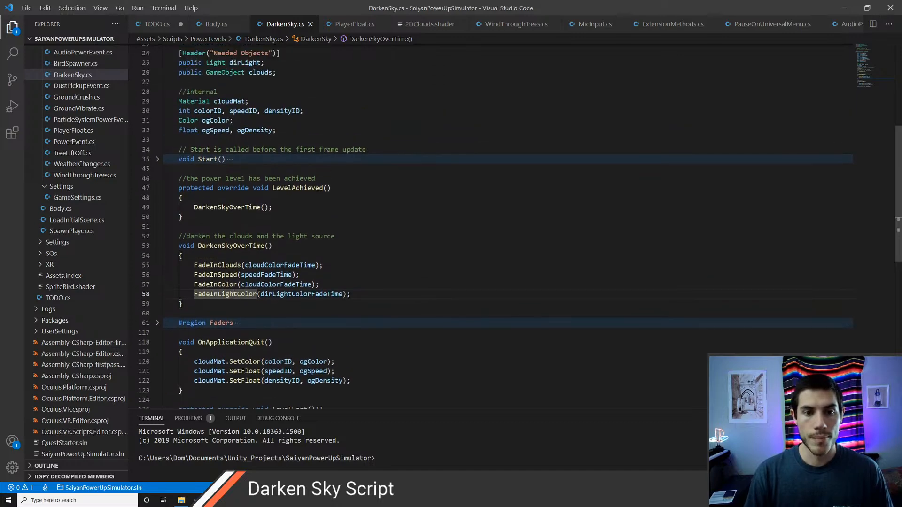
# Step: Switch to Unity and set the DarkenSky script's Final Density parameter to .01
pyautogui.hotkey('alt', 'Tab')
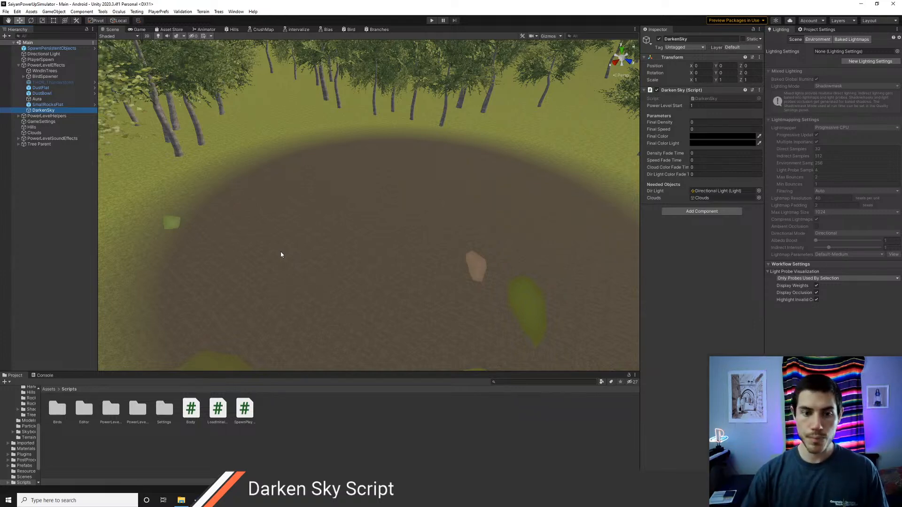
pyautogui.moveTo(318, 203); pyautogui.dragTo(256, 148, button='right')
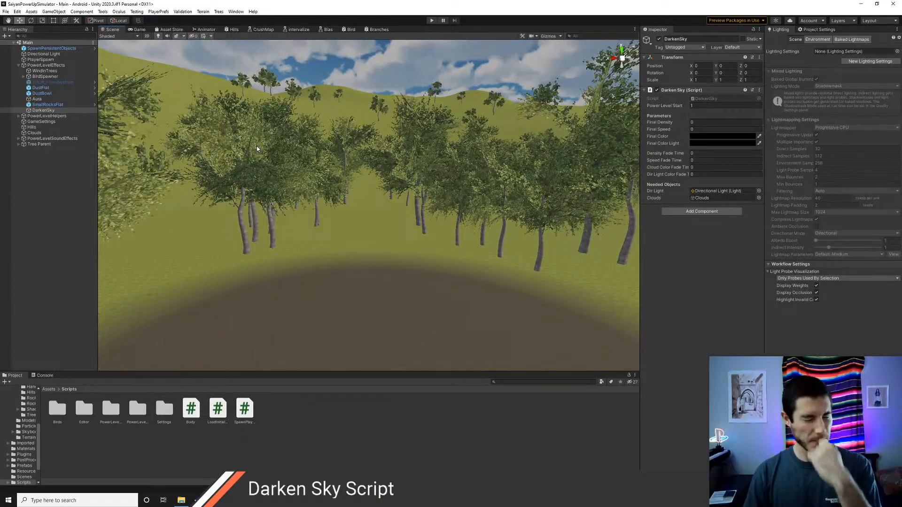
pyautogui.moveTo(339, 160); pyautogui.dragTo(316, 157, button='right')
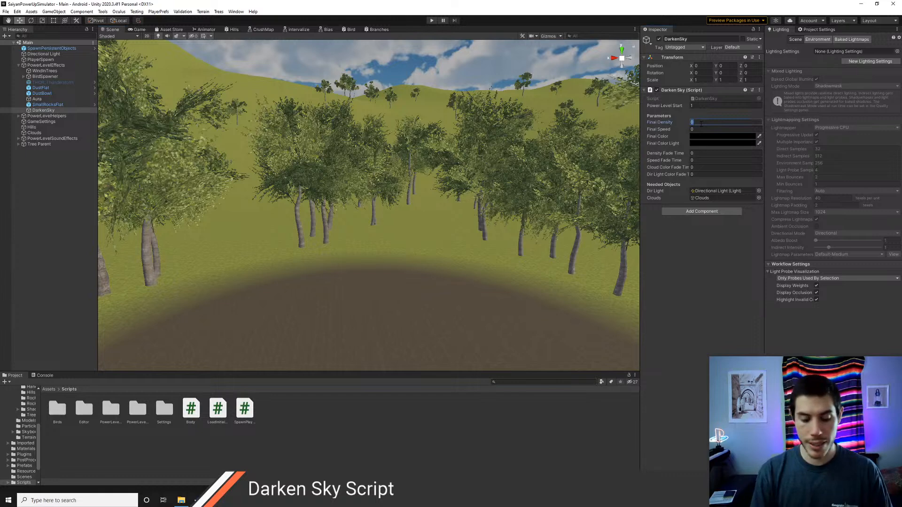
pyautogui.write('.01')
pyautogui.press('Return')
# Step: Select the Clouds object, expand its Low Cloud material properties and try out the Density value against the sky
pyautogui.moveTo(408, 235); pyautogui.dragTo(410, 187, button='right')
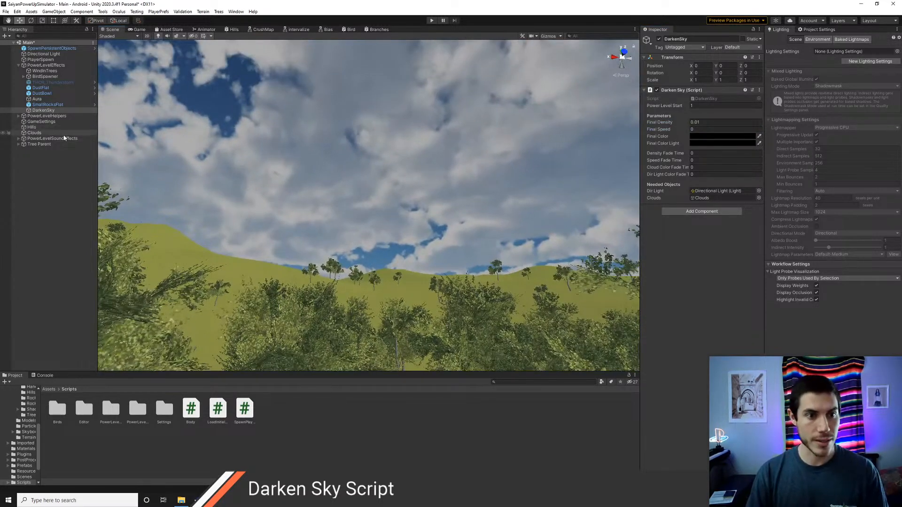
pyautogui.click(35, 132)
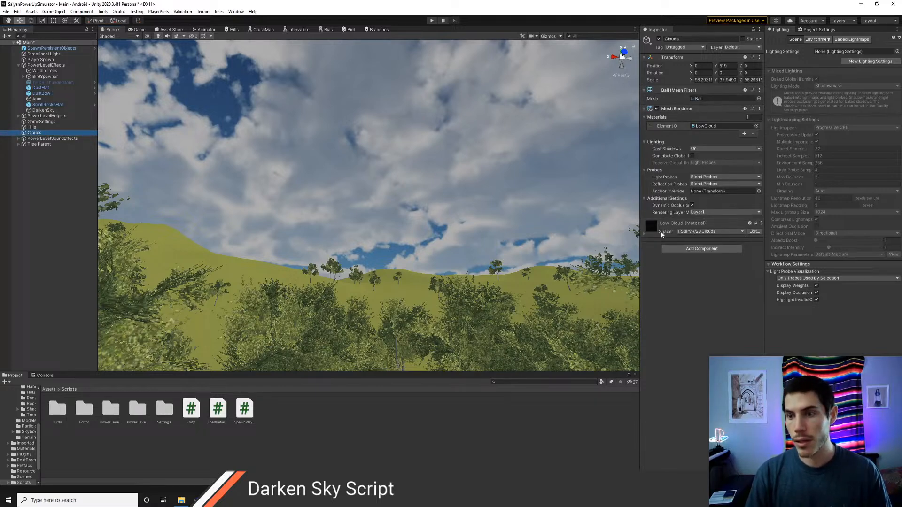
pyautogui.moveTo(481, 193)
pyautogui.mouseDown(button='right')
pyautogui.moveTo(477, 155)
pyautogui.moveTo(479, 178)
pyautogui.mouseUp(button='right')
pyautogui.click(532, 36)
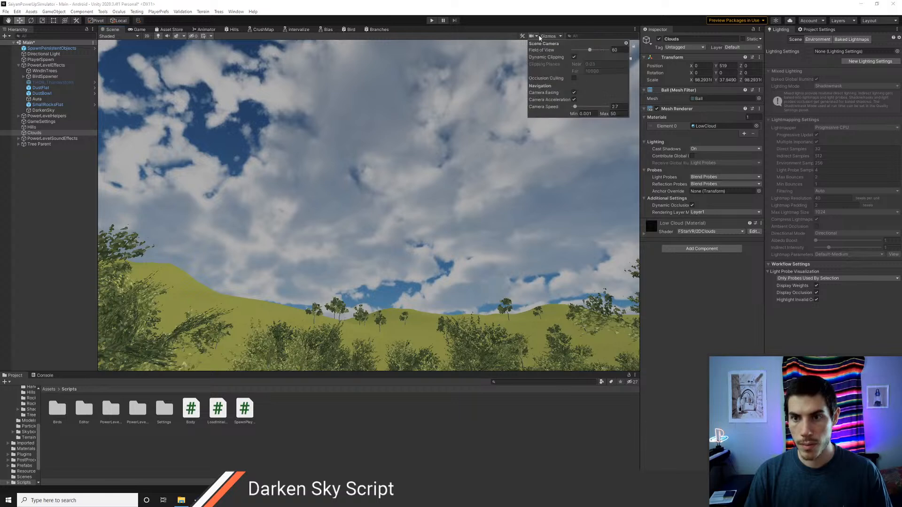
pyautogui.click(691, 298)
pyautogui.doubleClick(36, 133)
pyautogui.moveTo(376, 218); pyautogui.dragTo(376, 224, button='right')
pyautogui.scroll(8, 384, 228)
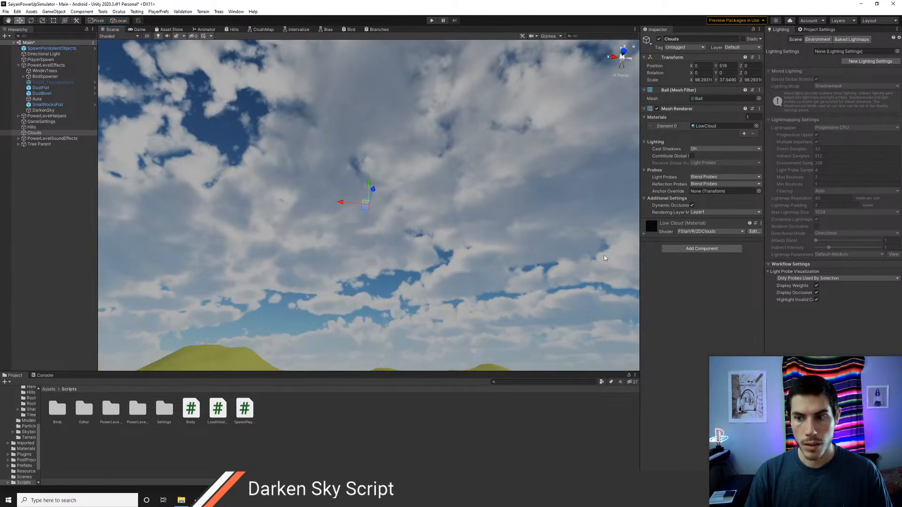
pyautogui.click(645, 233)
pyautogui.moveTo(691, 254); pyautogui.dragTo(708, 253)
# Step: Set the Low Cloud material's color to a medium grey, trying lighter and darker shades against the sky
pyautogui.click(747, 243)
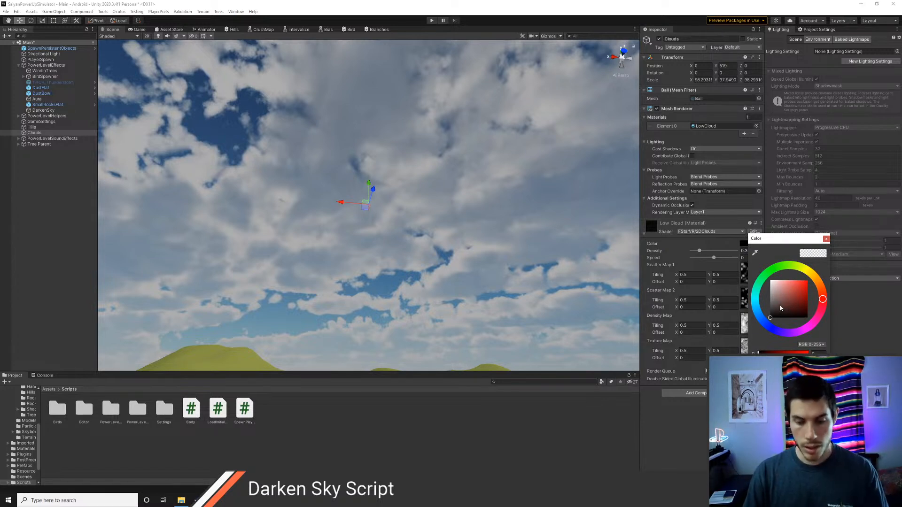
pyautogui.moveTo(776, 304)
pyautogui.mouseDown()
pyautogui.moveTo(771, 310)
pyautogui.moveTo(769, 294)
pyautogui.mouseUp()
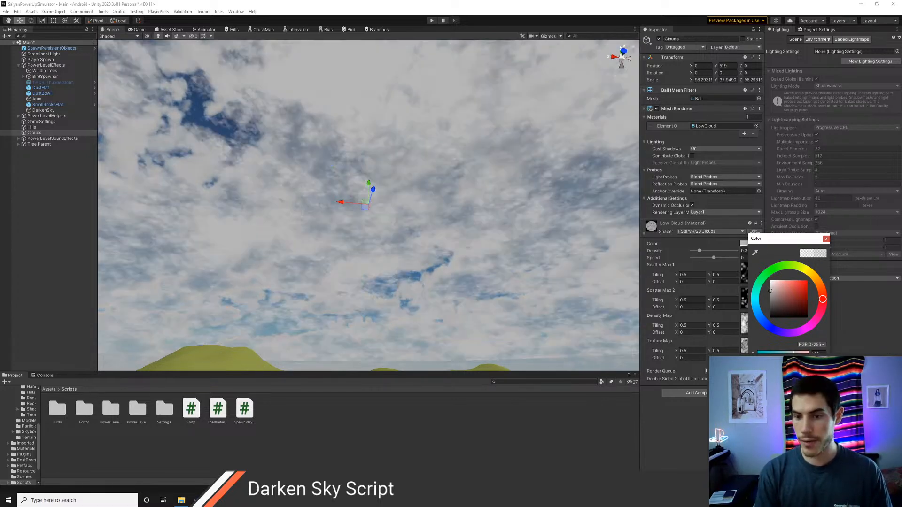
pyautogui.moveTo(771, 289); pyautogui.dragTo(769, 300)
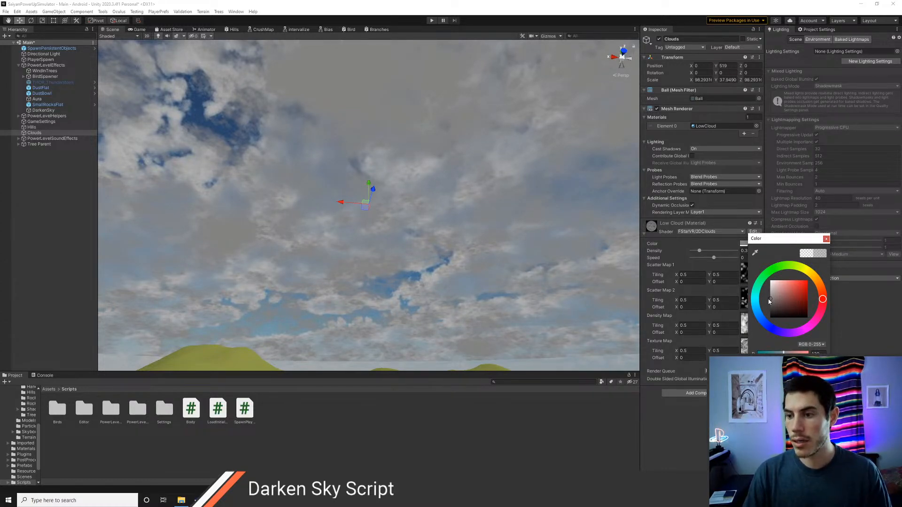
pyautogui.moveTo(771, 295)
pyautogui.mouseDown()
pyautogui.moveTo(765, 291)
pyautogui.moveTo(765, 304)
pyautogui.mouseUp()
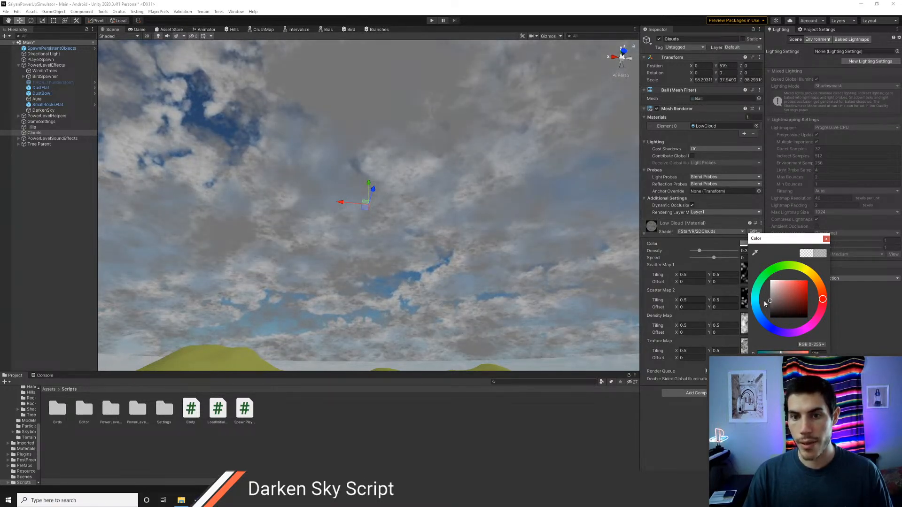
pyautogui.moveTo(519, 247); pyautogui.dragTo(491, 271, button='right')
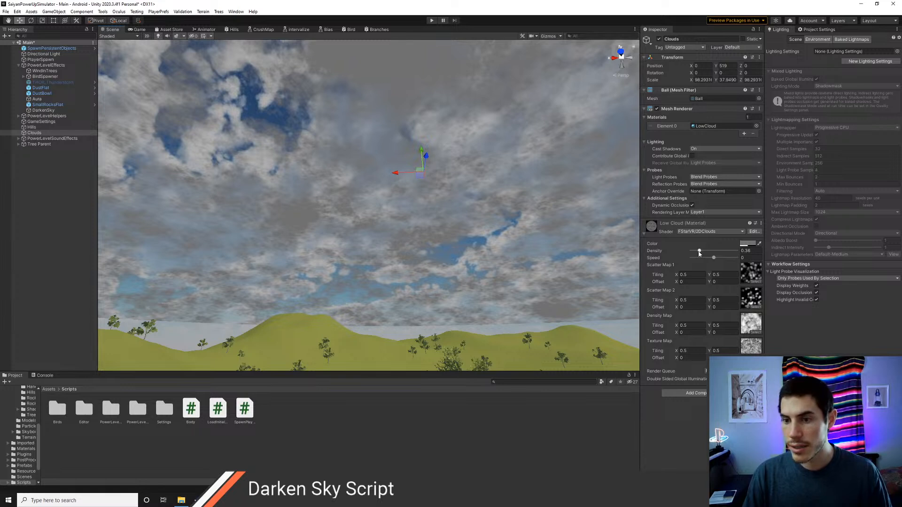
# Step: Lower the Low Cloud material's Density to 0.01
pyautogui.moveTo(695, 254); pyautogui.dragTo(692, 256)
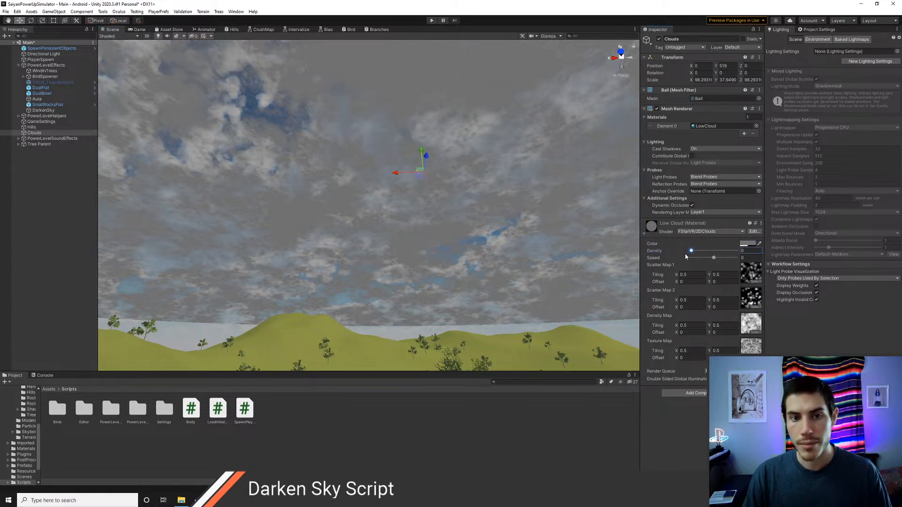
pyautogui.moveTo(686, 256); pyautogui.dragTo(693, 256)
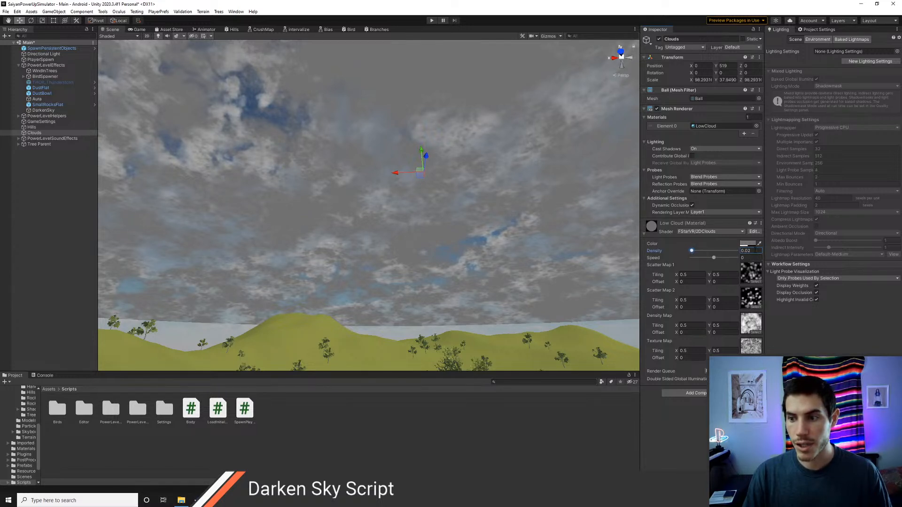
pyautogui.write('0.01')
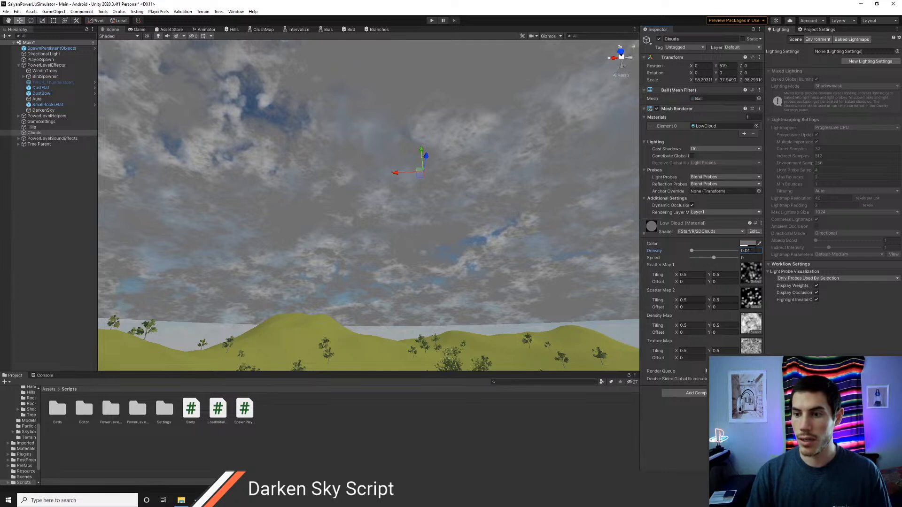
# Step: Raise the Low Cloud material's Speed in stages to 1 while watching the clouds move
pyautogui.moveTo(714, 258); pyautogui.dragTo(731, 260)
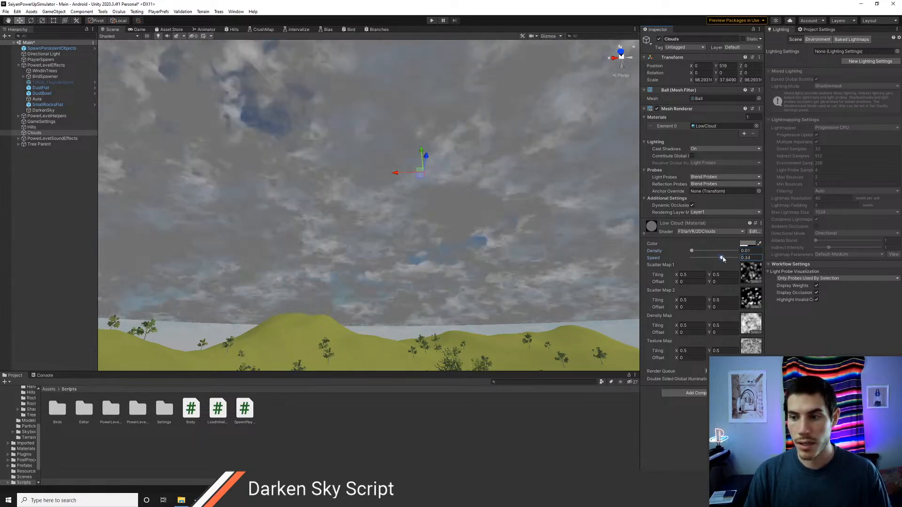
pyautogui.moveTo(499, 238); pyautogui.dragTo(509, 238, button='right')
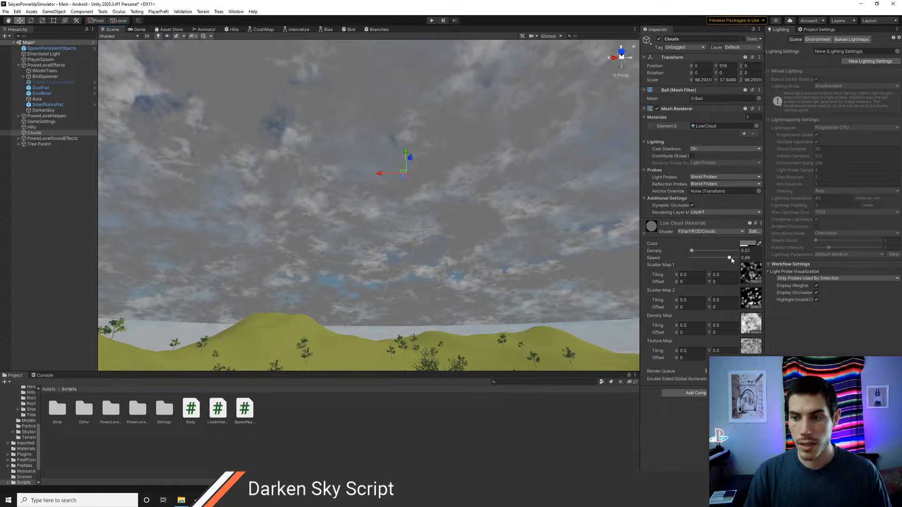
pyautogui.moveTo(730, 261); pyautogui.dragTo(732, 259)
pyautogui.moveTo(533, 246); pyautogui.dragTo(534, 242, button='right')
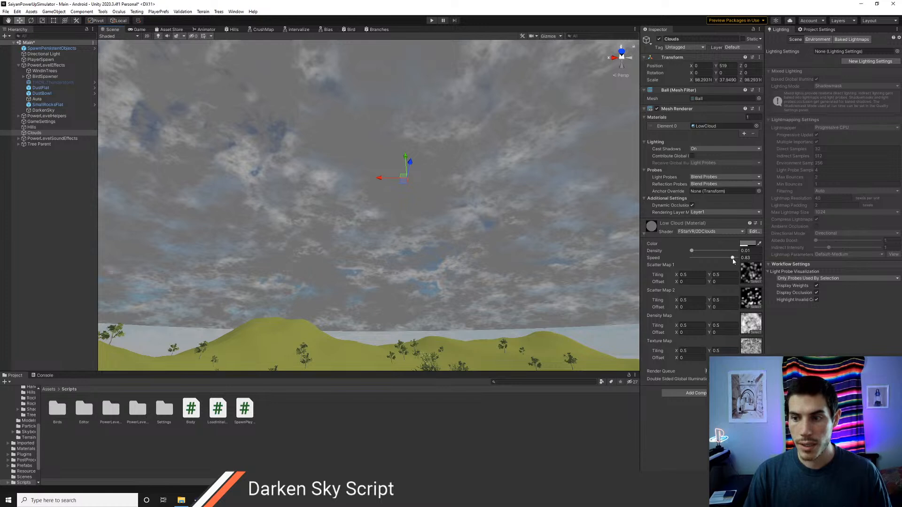
pyautogui.moveTo(733, 259); pyautogui.dragTo(736, 257)
pyautogui.moveTo(540, 255); pyautogui.dragTo(541, 250, button='right')
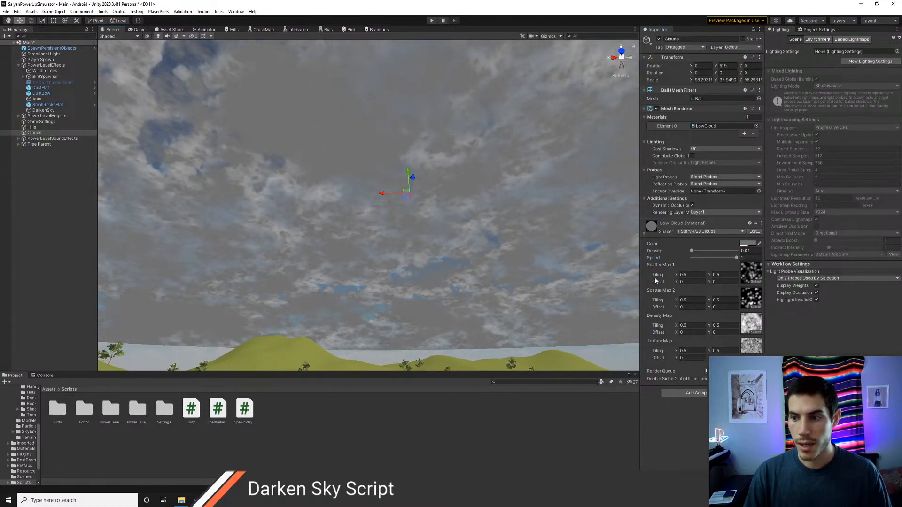
# Step: Set the Final Speed parameter of the Darken Sky script on the DarkenSky object to 1
pyautogui.click(40, 110)
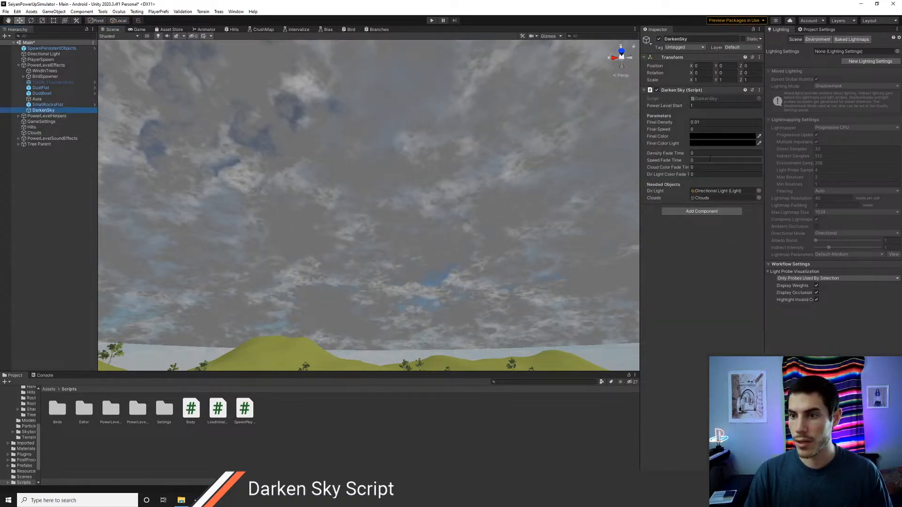
pyautogui.click(705, 129)
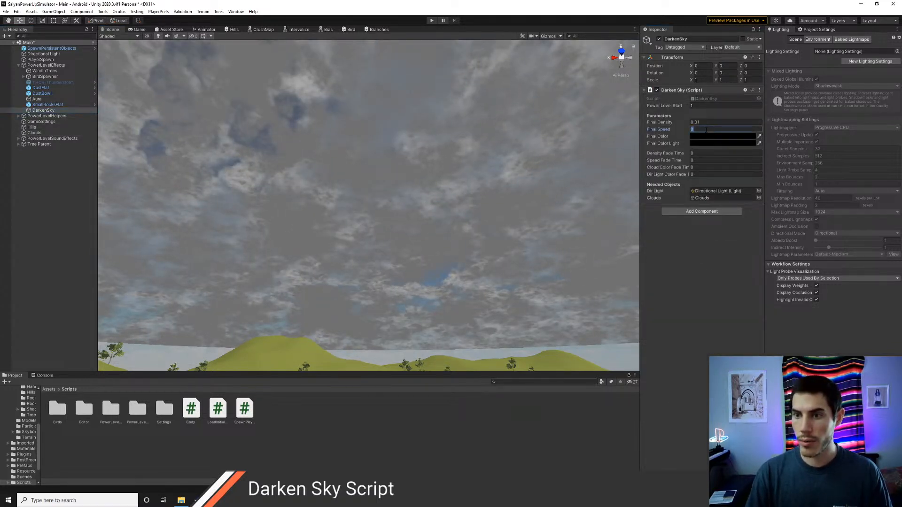
pyautogui.write('1')
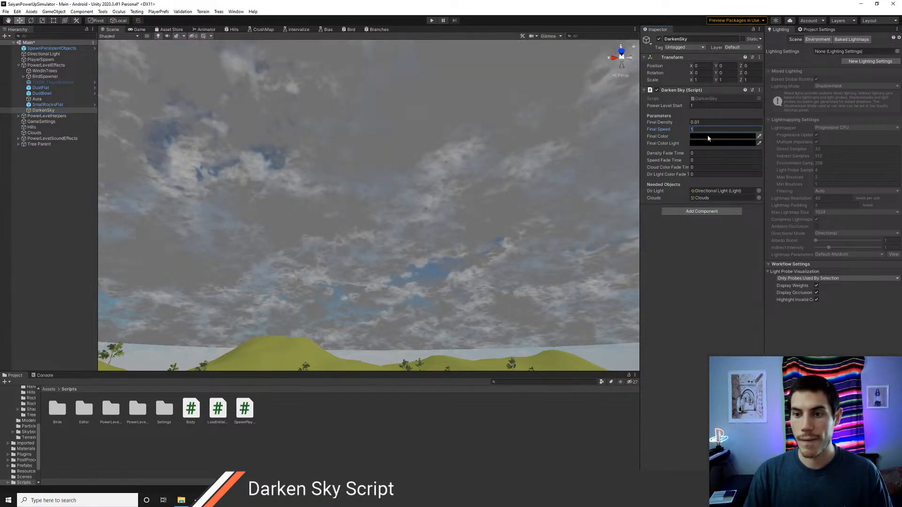
# Step: Check the color values of the Low Cloud material on the Clouds object
pyautogui.moveTo(408, 187); pyautogui.dragTo(393, 205, button='right')
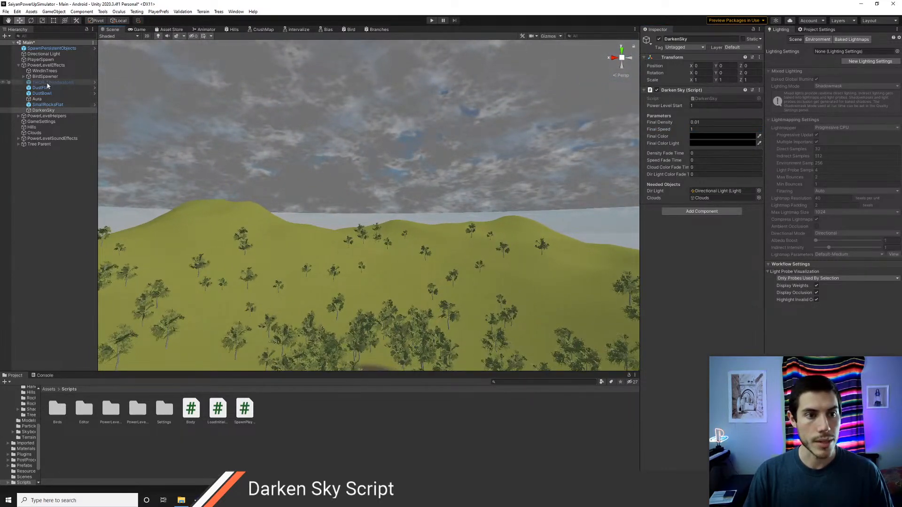
pyautogui.click(42, 133)
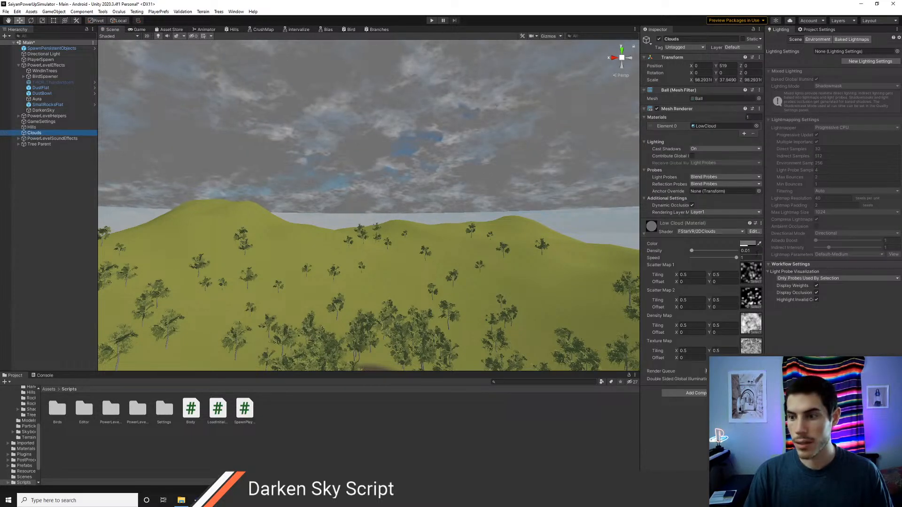
pyautogui.click(742, 243)
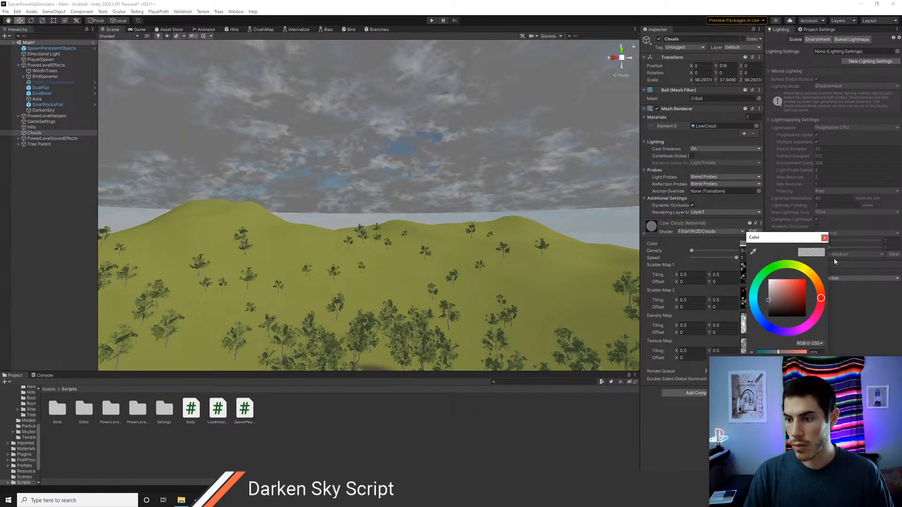
pyautogui.press('Escape')
# Step: Set the DarkenSky object's Final Color to grey 727272 (RGB 114) with an alpha of 127
pyautogui.click(44, 110)
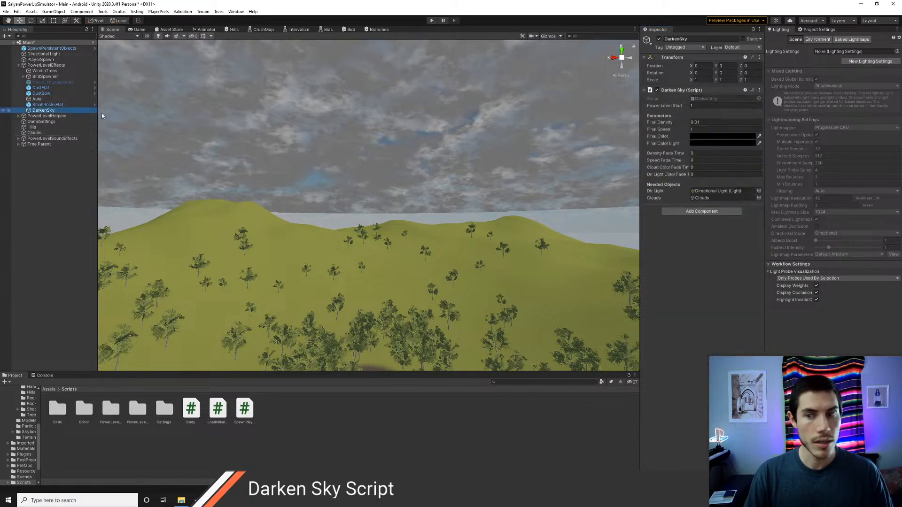
pyautogui.click(699, 136)
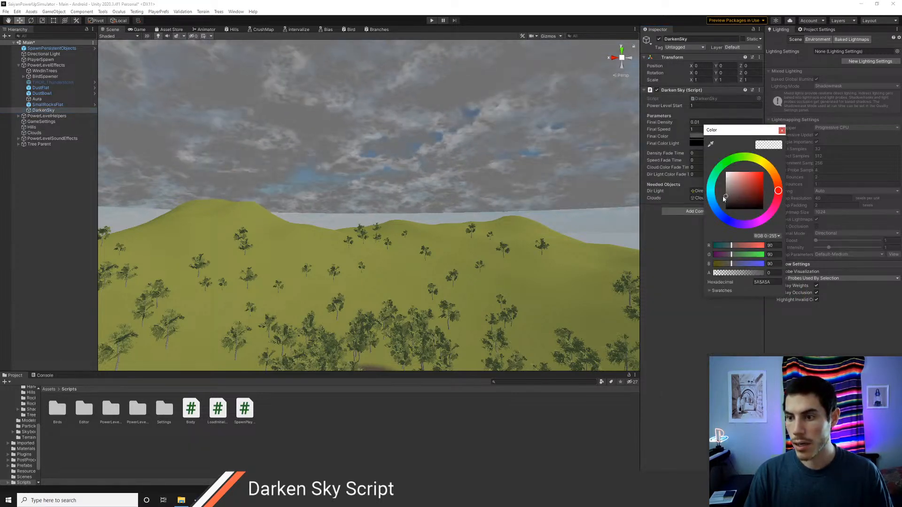
pyautogui.moveTo(726, 193); pyautogui.dragTo(719, 194)
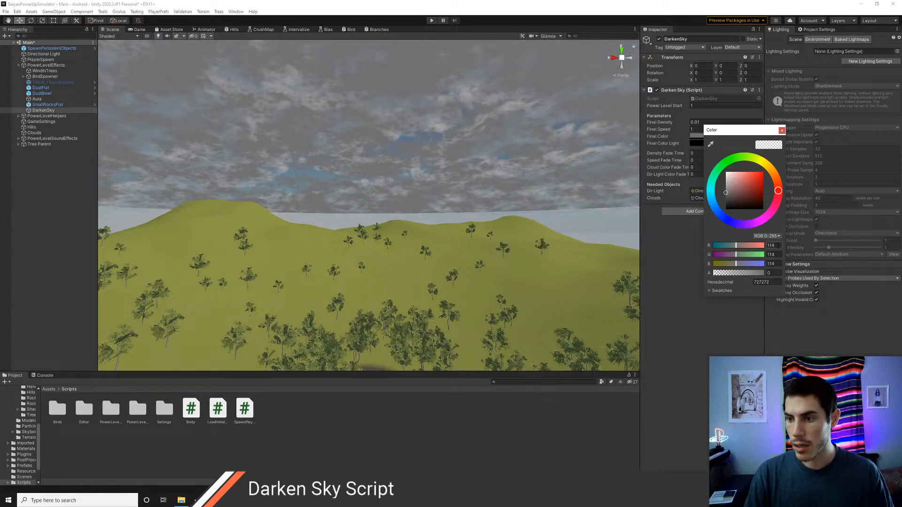
pyautogui.moveTo(726, 193); pyautogui.dragTo(724, 195)
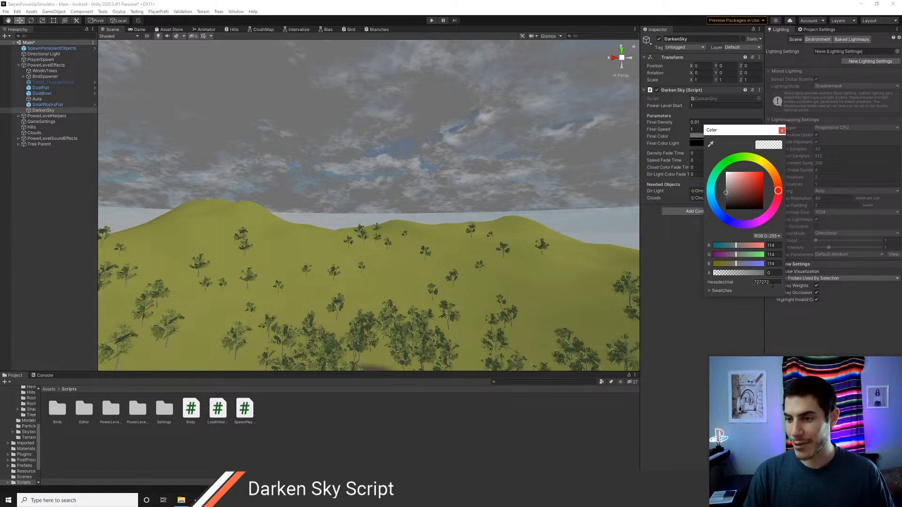
pyautogui.click(735, 272)
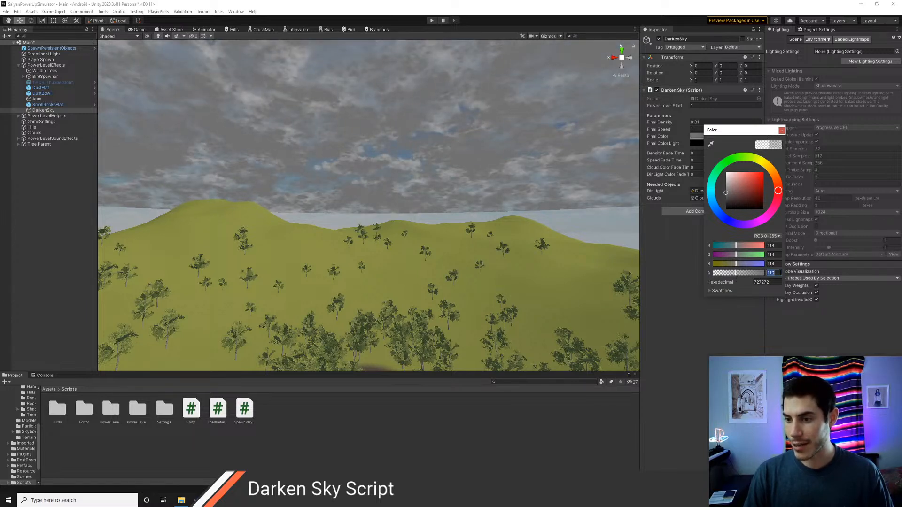
pyautogui.write('127')
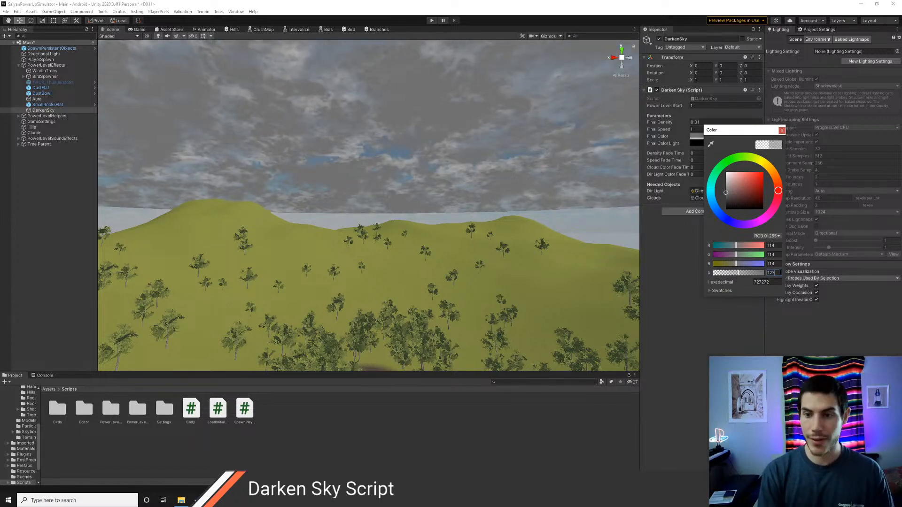
pyautogui.click(781, 130)
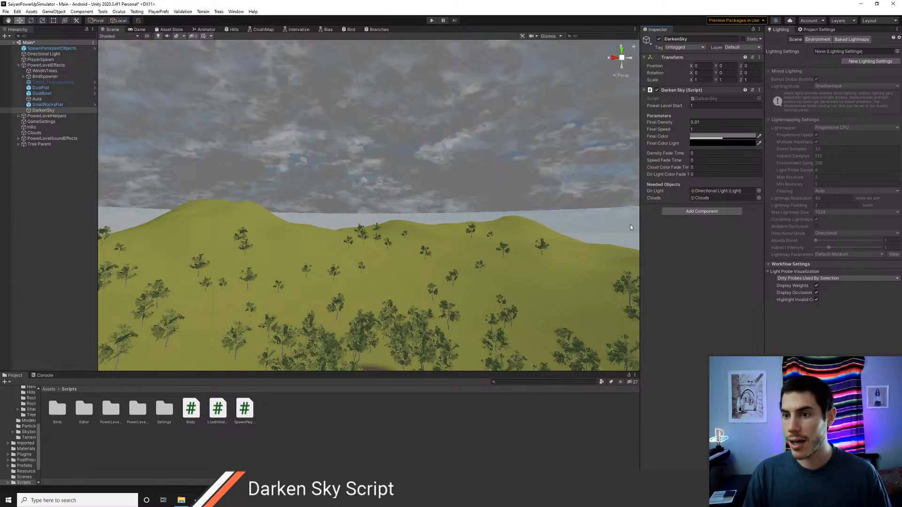
# Step: Darken the Directional Light's color to a medium grey so the terrain is dimmed
pyautogui.moveTo(531, 200); pyautogui.dragTo(532, 195, button='right')
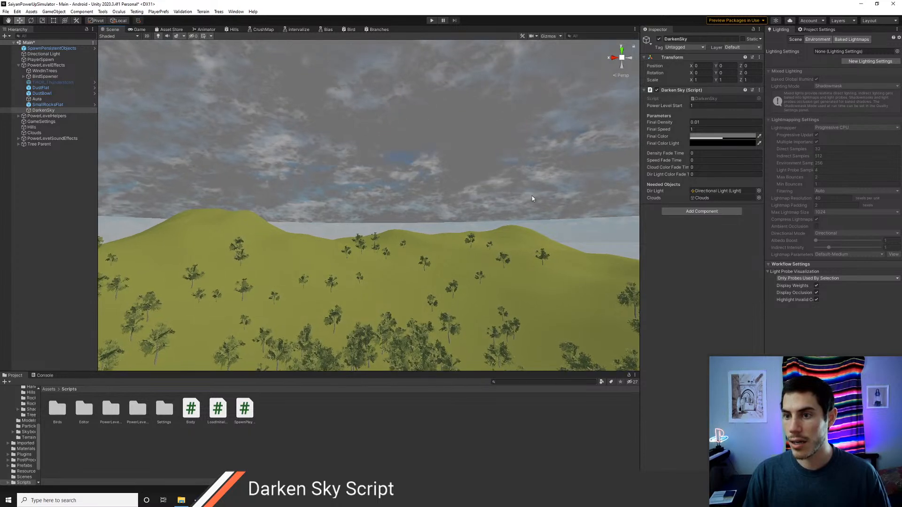
pyautogui.click(42, 54)
pyautogui.click(700, 107)
pyautogui.moveTo(725, 154); pyautogui.dragTo(719, 163)
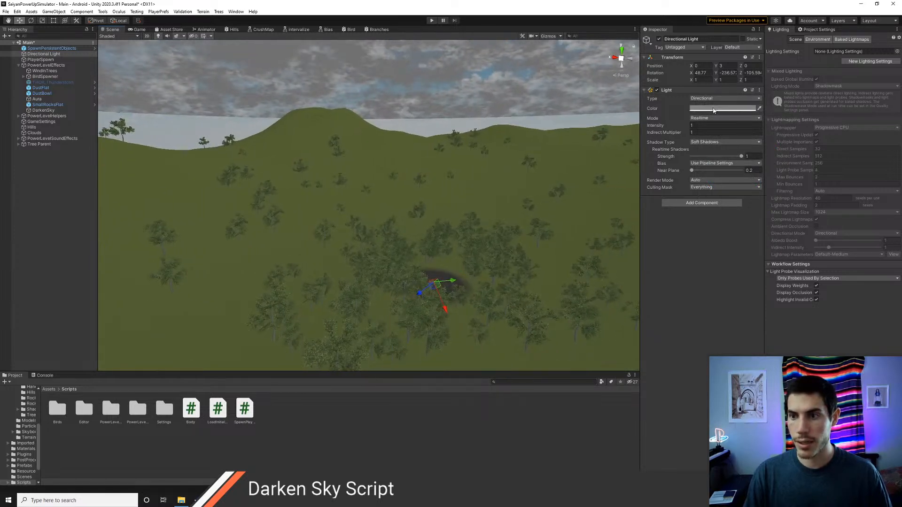
# Step: Set the DarkenSky object's Final Color Light to grey 808080 (RGB 128) with an alpha of 255
pyautogui.click(43, 110)
pyautogui.click(712, 143)
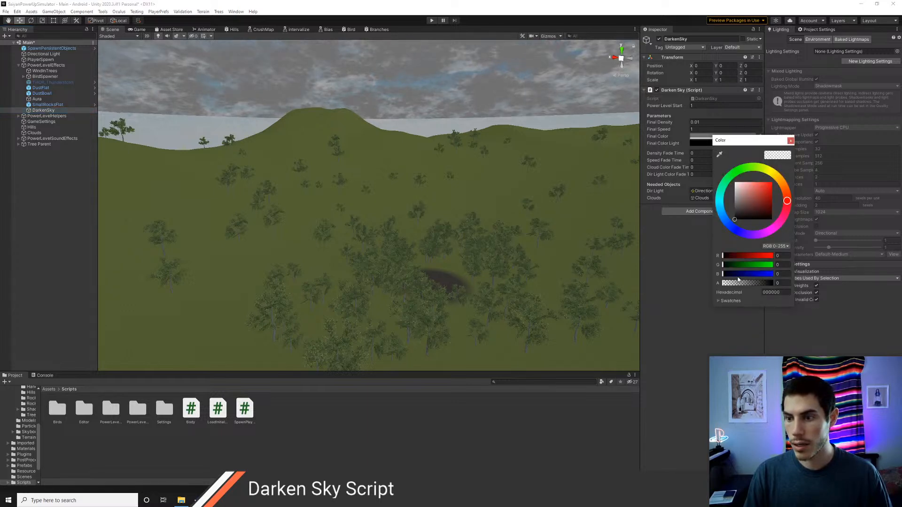
pyautogui.moveTo(735, 209); pyautogui.dragTo(721, 203)
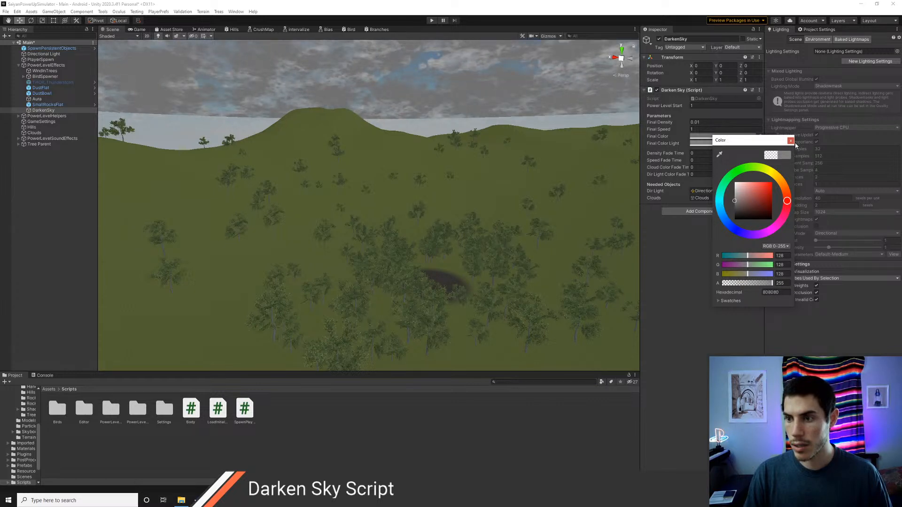
pyautogui.click(791, 140)
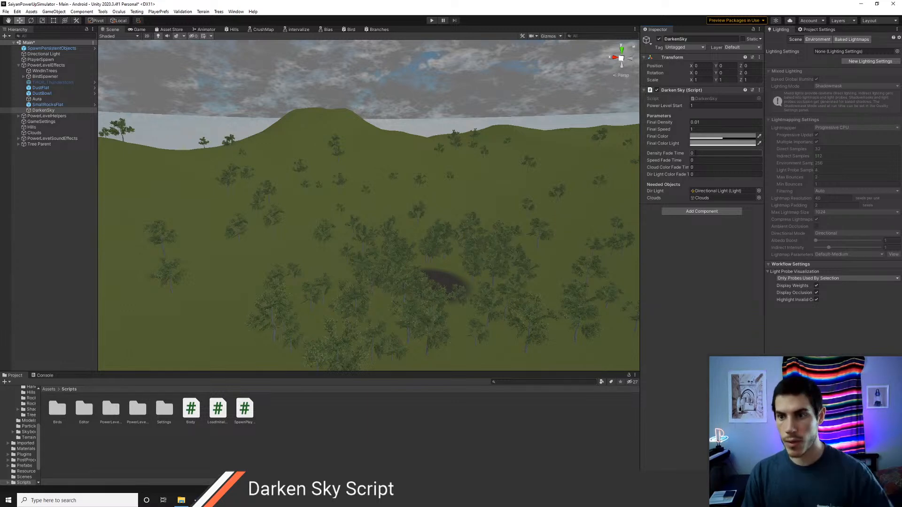
# Step: Set the DarkenSky object's density, speed, cloud color and directional light color fade times to 5 each
pyautogui.click(700, 157)
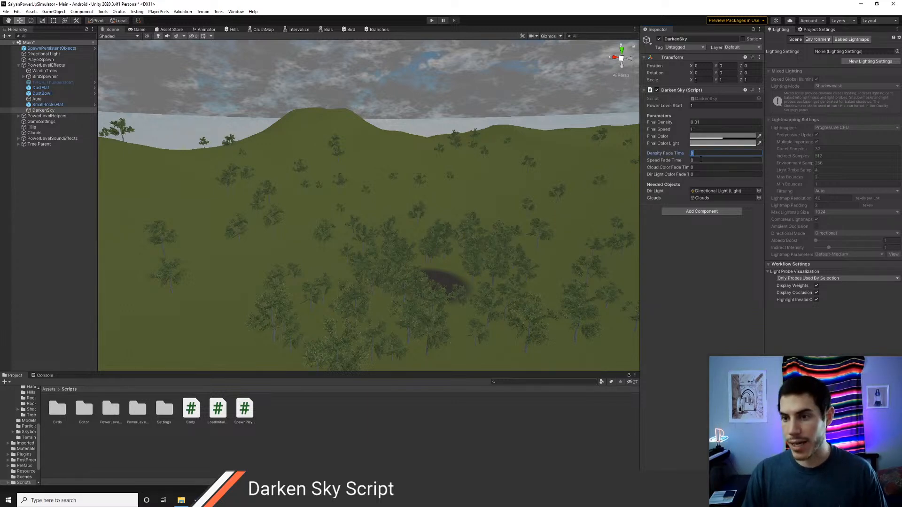
pyautogui.write('5')
pyautogui.click(699, 161)
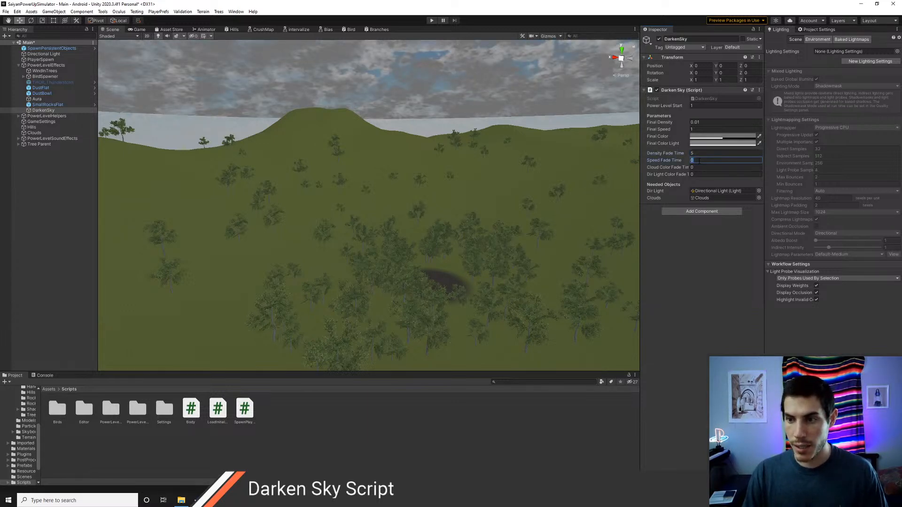
pyautogui.write('5')
pyautogui.click(701, 168)
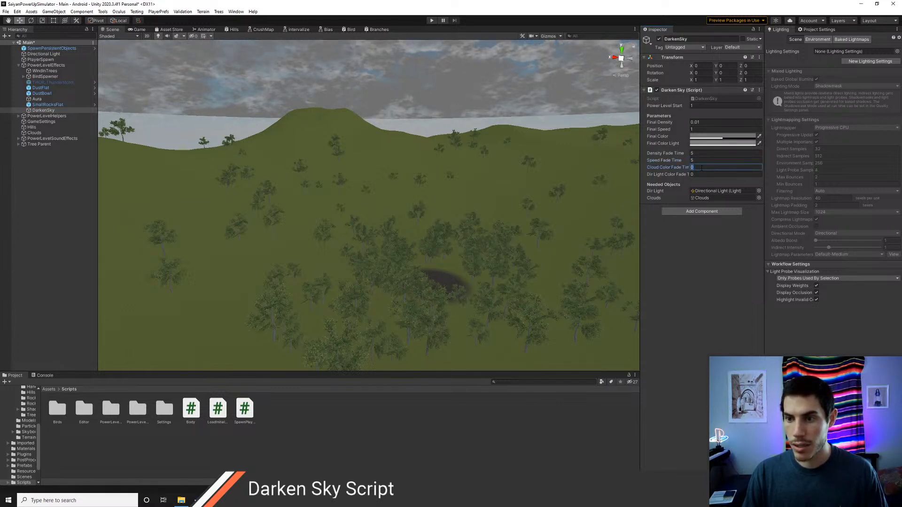
pyautogui.write('5')
pyautogui.click(709, 174)
pyautogui.write('5')
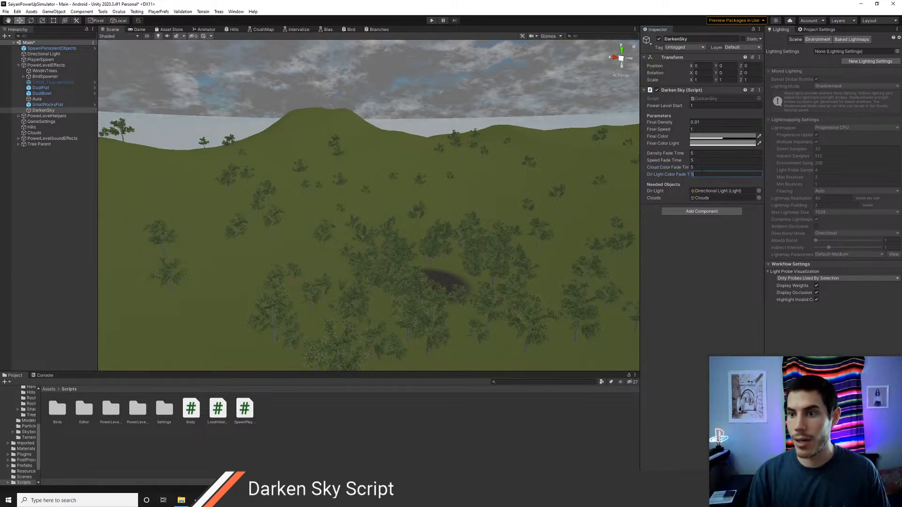
pyautogui.click(678, 275)
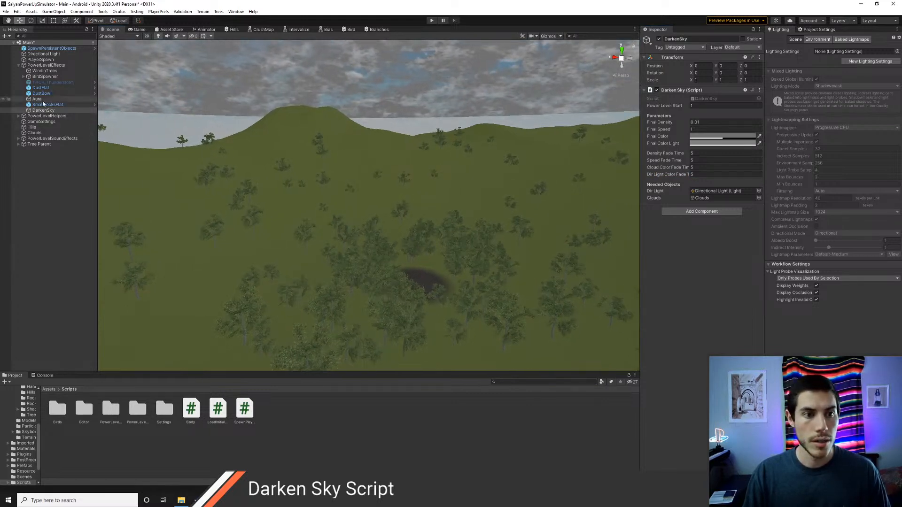
# Step: Set the Directional Light's color to pale yellow E7E6B6 (RGB 231, 230, 182) and its shadow type to No Shadows
pyautogui.moveTo(235, 176); pyautogui.dragTo(227, 149, button='right')
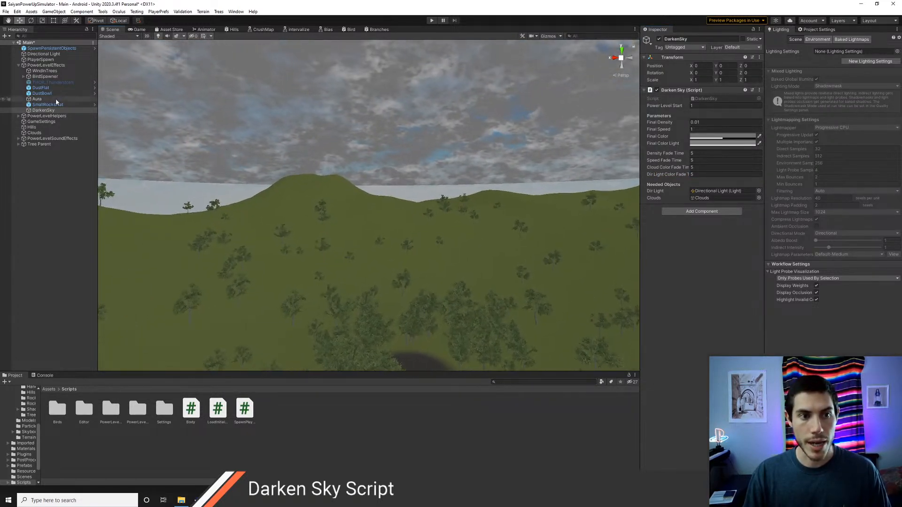
pyautogui.click(43, 53)
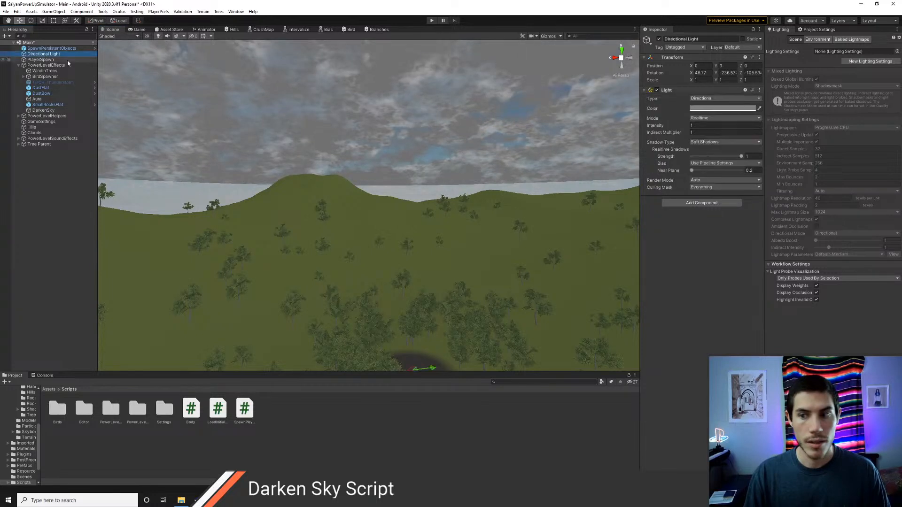
pyautogui.click(717, 109)
pyautogui.moveTo(738, 149)
pyautogui.mouseDown()
pyautogui.moveTo(751, 148)
pyautogui.moveTo(735, 151)
pyautogui.mouseUp()
pyautogui.click(762, 135)
pyautogui.click(753, 149)
pyautogui.moveTo(768, 136); pyautogui.dragTo(753, 148)
pyautogui.click(752, 152)
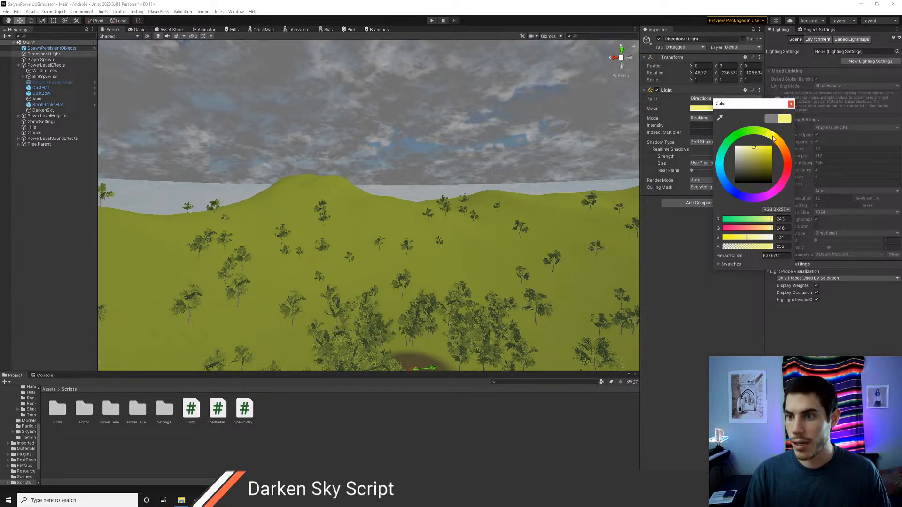
pyautogui.moveTo(729, 144); pyautogui.dragTo(727, 144)
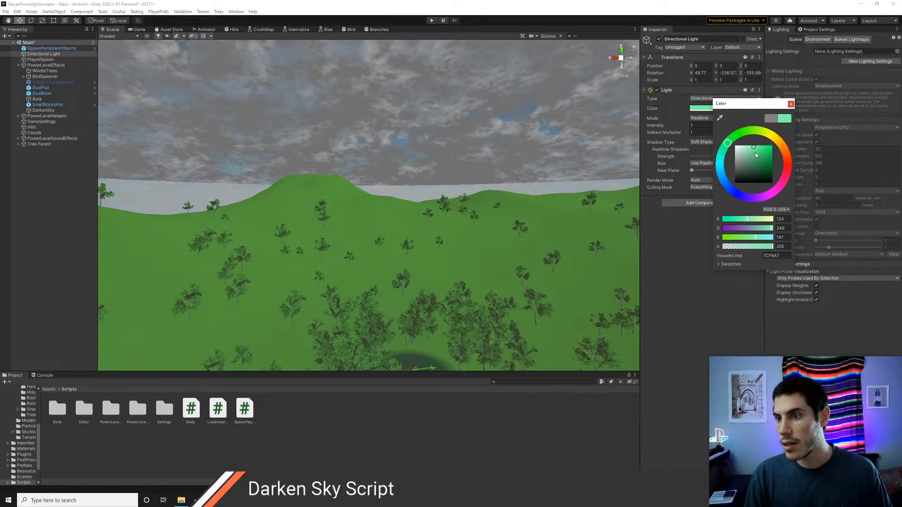
pyautogui.moveTo(750, 136); pyautogui.dragTo(770, 137)
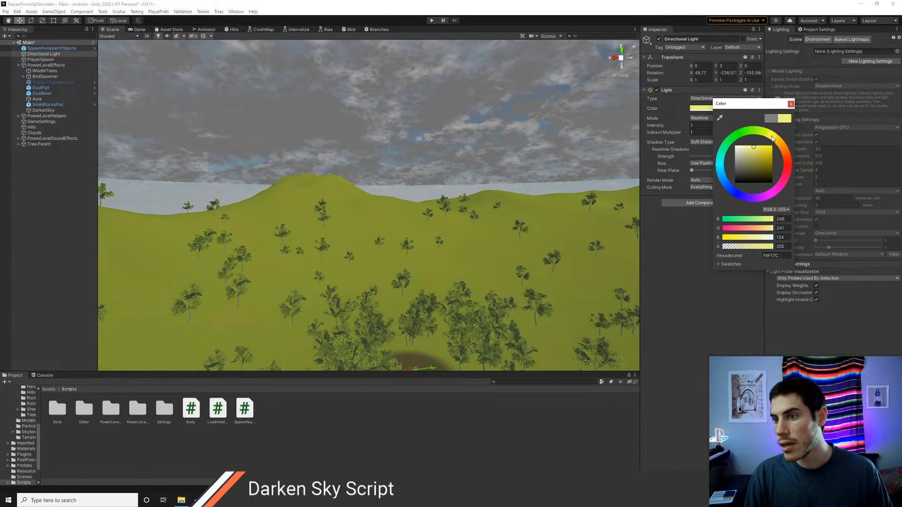
pyautogui.moveTo(754, 148); pyautogui.dragTo(743, 150)
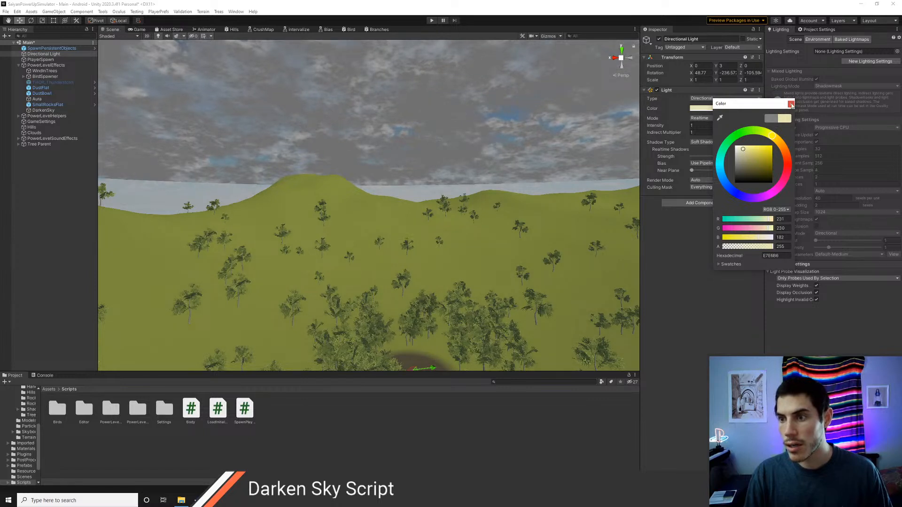
pyautogui.click(791, 104)
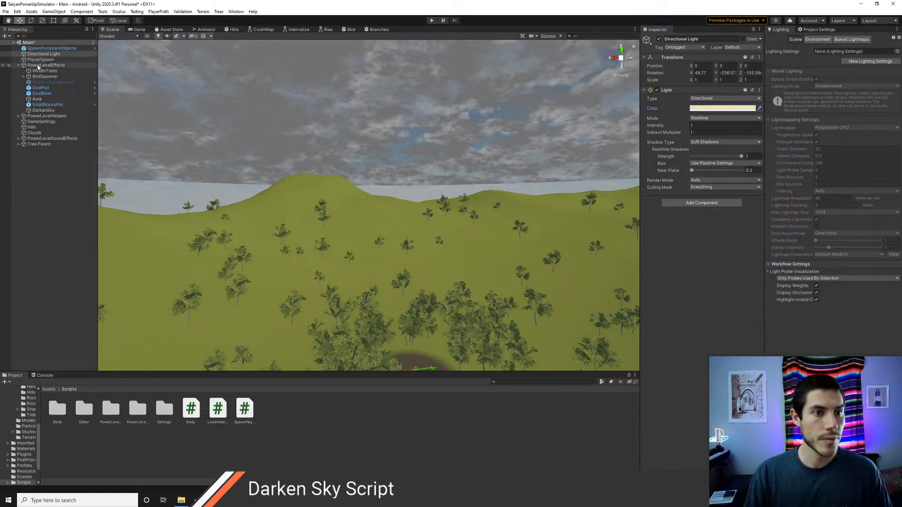
pyautogui.click(723, 142)
pyautogui.click(707, 148)
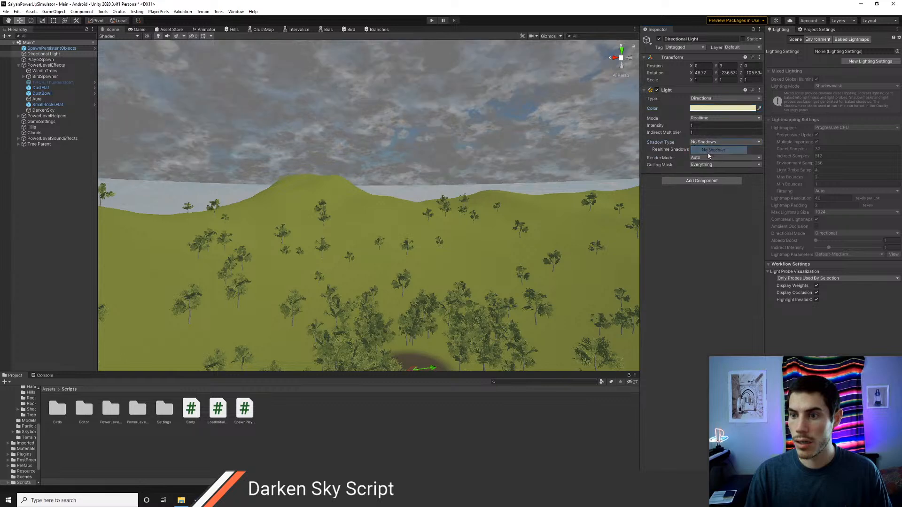
# Step: Set the Clouds object's Low Cloud material to a density of about 1.18, a speed of 0.06 and a lighter grey color
pyautogui.click(32, 133)
pyautogui.moveTo(691, 251); pyautogui.dragTo(715, 252)
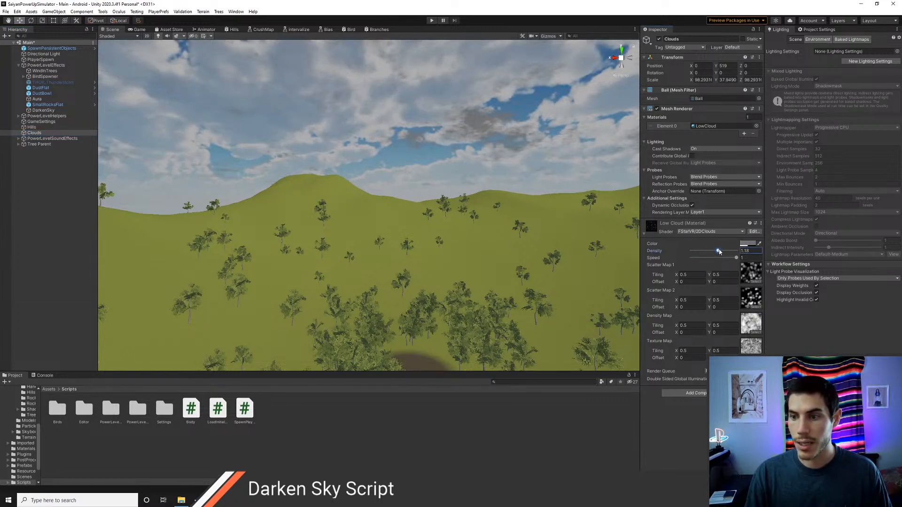
pyautogui.moveTo(735, 260); pyautogui.dragTo(714, 262)
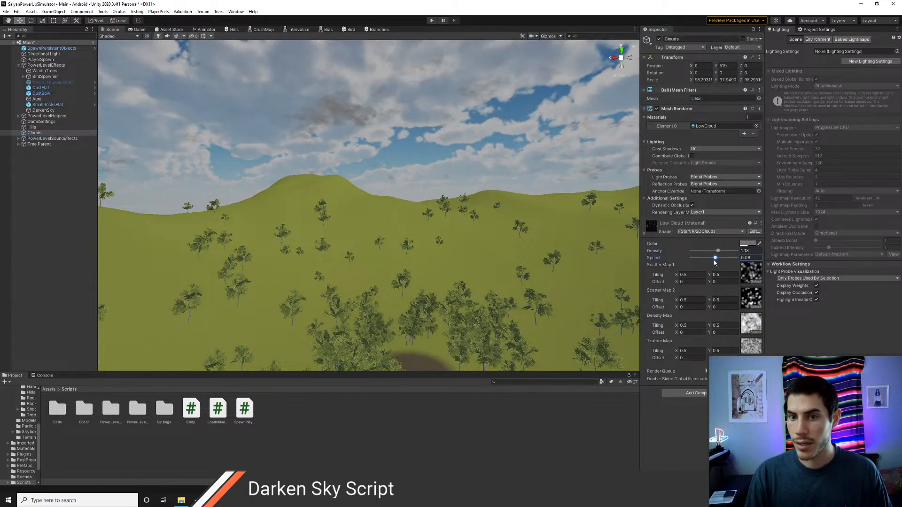
pyautogui.click(742, 244)
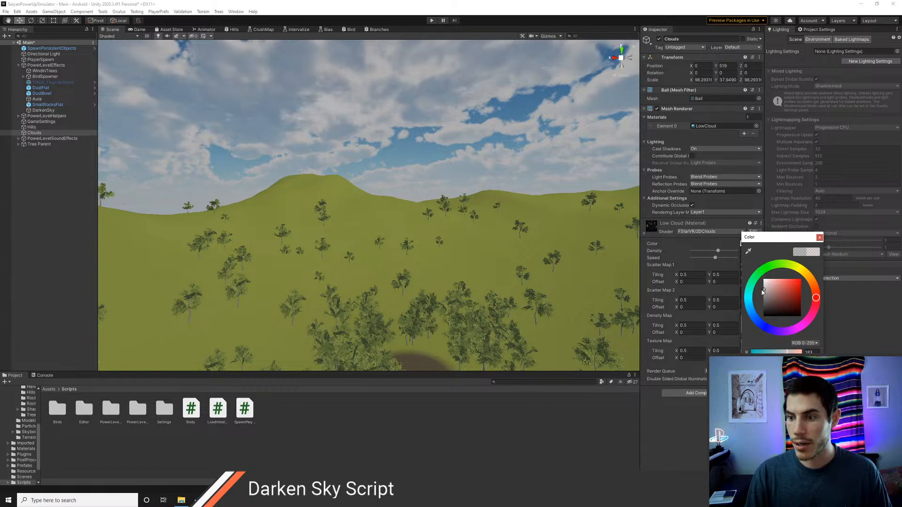
pyautogui.click(820, 237)
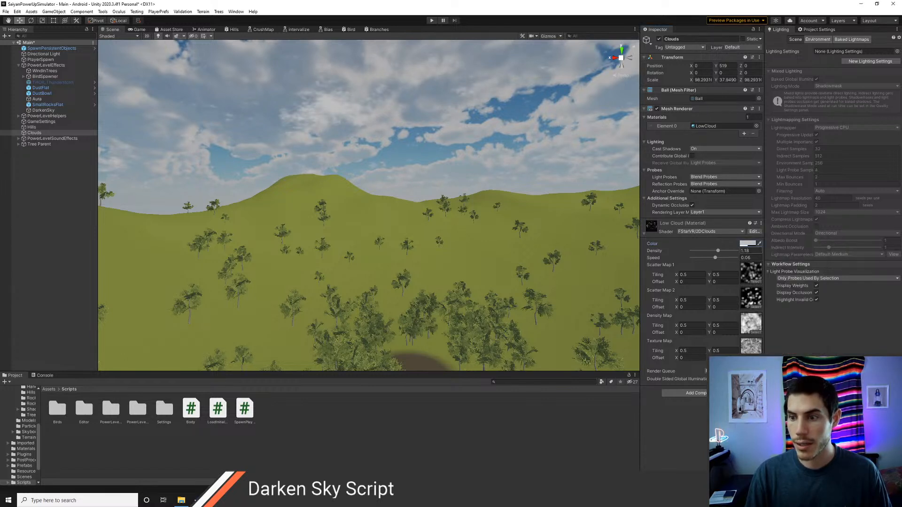
# Step: Lower the Low Cloud material's density to about 0.99 and play the scene to test the sky darkening
pyautogui.moveTo(718, 253); pyautogui.dragTo(716, 253)
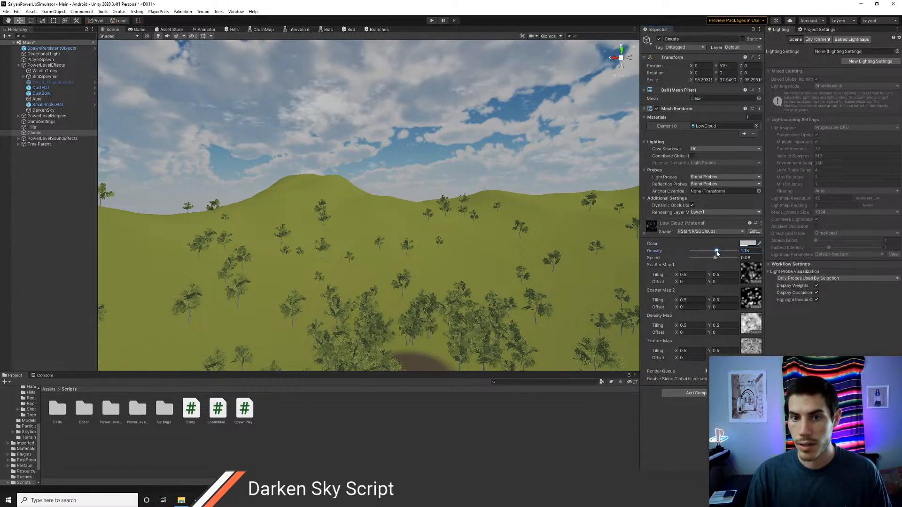
pyautogui.moveTo(441, 245); pyautogui.dragTo(401, 211, button='right')
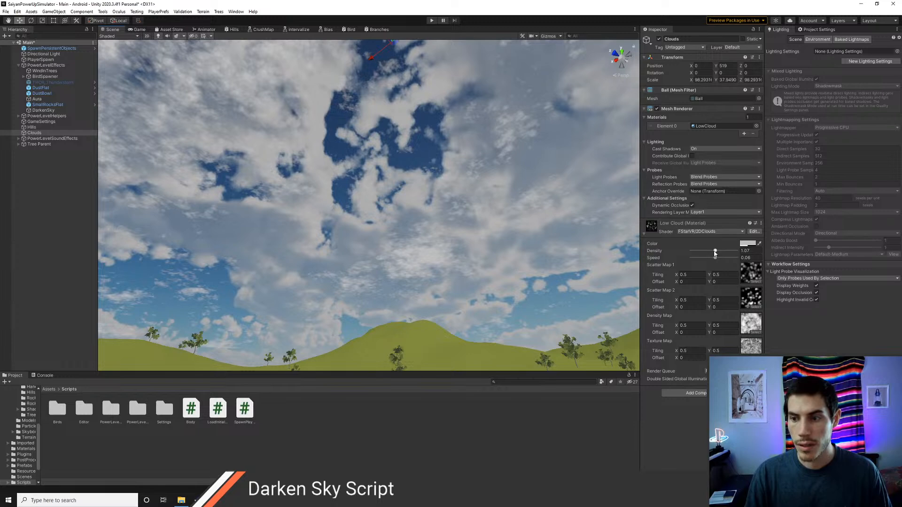
pyautogui.moveTo(714, 253); pyautogui.dragTo(712, 253)
pyautogui.moveTo(526, 281); pyautogui.dragTo(410, 301, button='right')
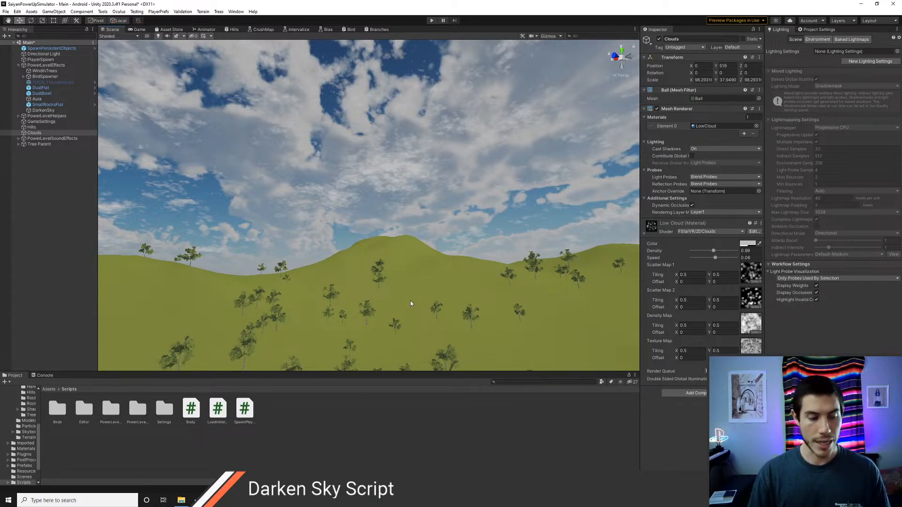
pyautogui.moveTo(333, 226); pyautogui.dragTo(365, 285, button='right')
pyautogui.hotkey('ctrl', 'p')
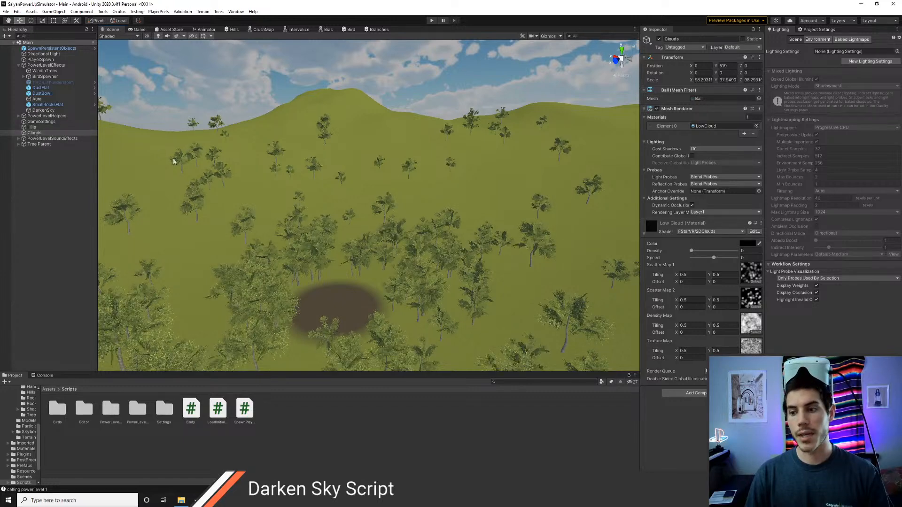
# Step: Set the DarkenSky object's Final Speed to 0.8
pyautogui.click(39, 109)
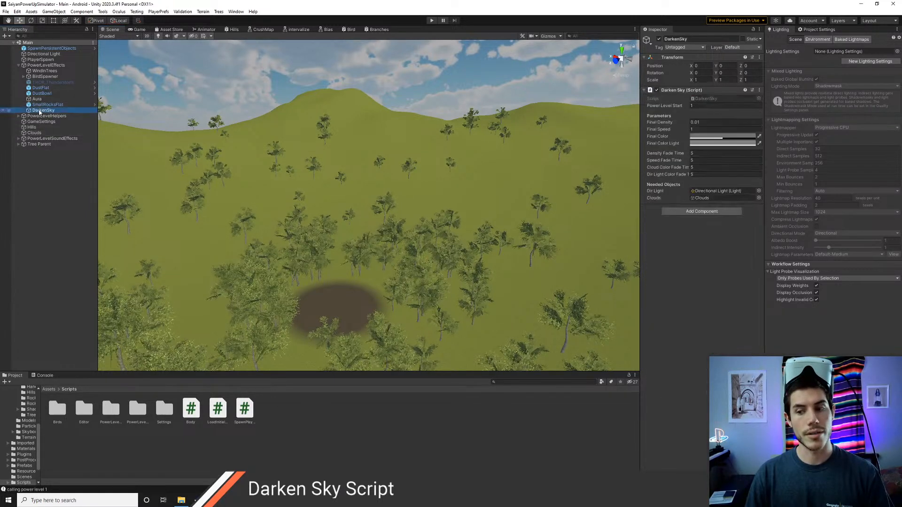
pyautogui.click(703, 129)
pyautogui.write('8')
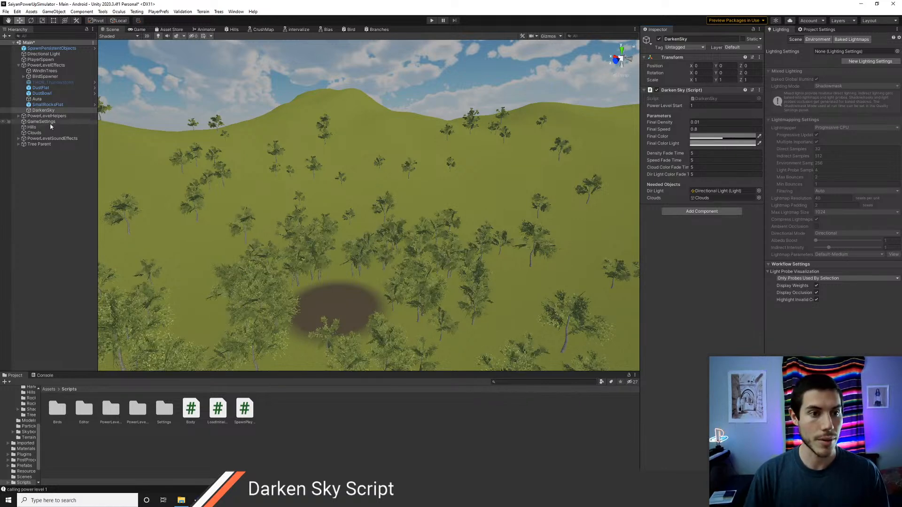
# Step: Check the Low Cloud material's color, density and speed on the Clouds object against the sky in the scene
pyautogui.moveTo(211, 164); pyautogui.dragTo(282, 146, button='right')
pyautogui.click(33, 133)
pyautogui.moveTo(329, 198); pyautogui.dragTo(339, 264, button='right')
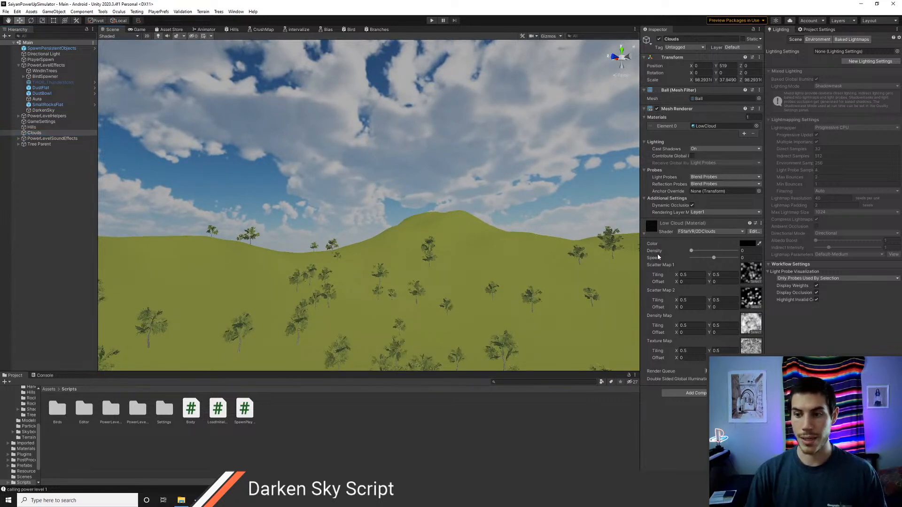
pyautogui.moveTo(378, 246); pyautogui.dragTo(373, 221, button='right')
# Step: Switch to Visual Studio Code, review OnApplicationQuit in DarkenSky.cs and unfold the Start method to trace the stored original cloud values
pyautogui.hotkey('alt', 'Tab')
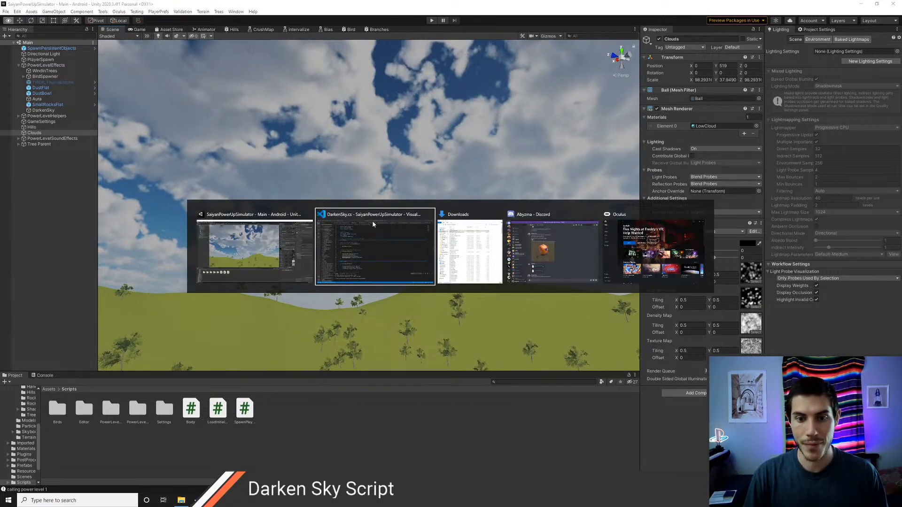
pyautogui.scroll(-9, 244, 257)
pyautogui.scroll(3, 244, 257)
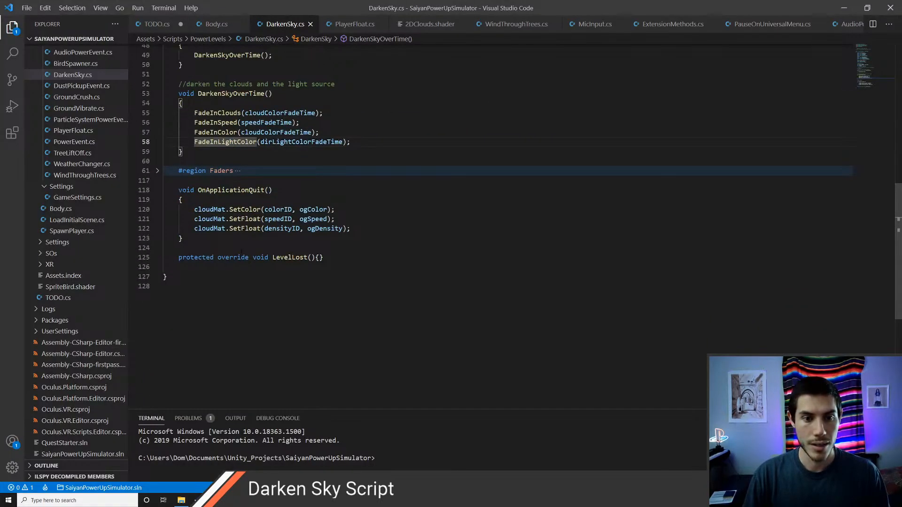
pyautogui.click(313, 209)
pyautogui.scroll(5, 367, 268)
pyautogui.scroll(4, 367, 268)
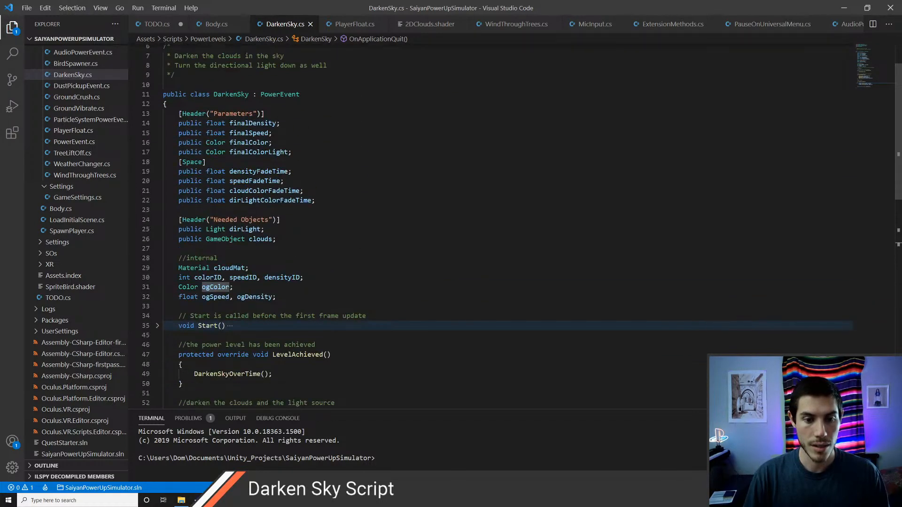
pyautogui.click(226, 276)
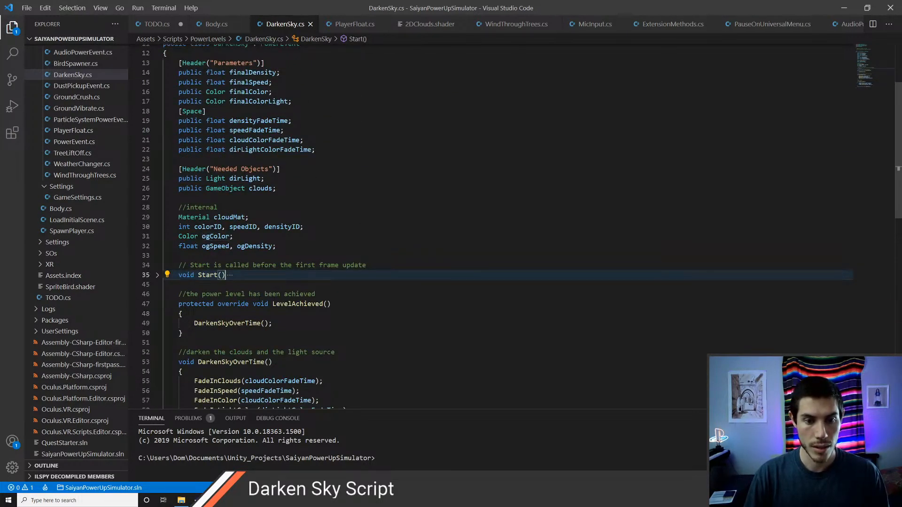
pyautogui.click(230, 276)
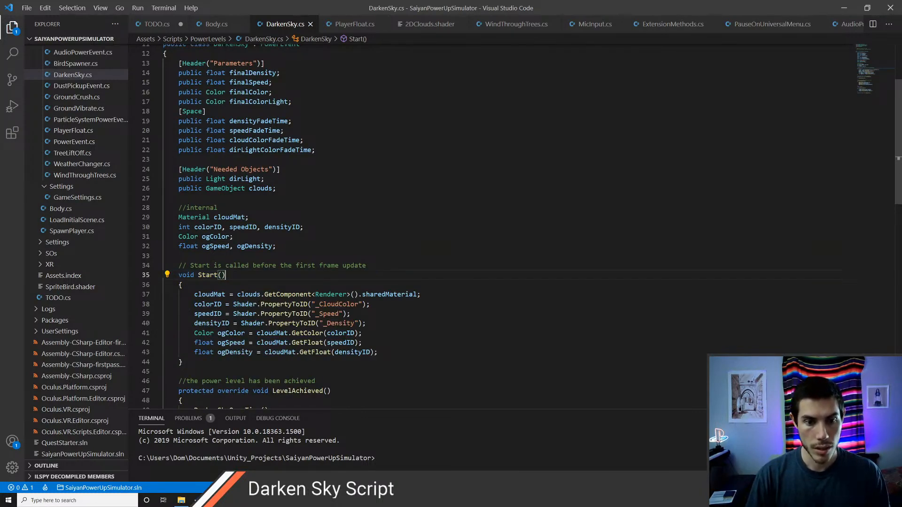
# Step: Examine the ogColor declaration and the GetColor and GetFloat calls that read the original cloud values in Start
pyautogui.click(215, 237)
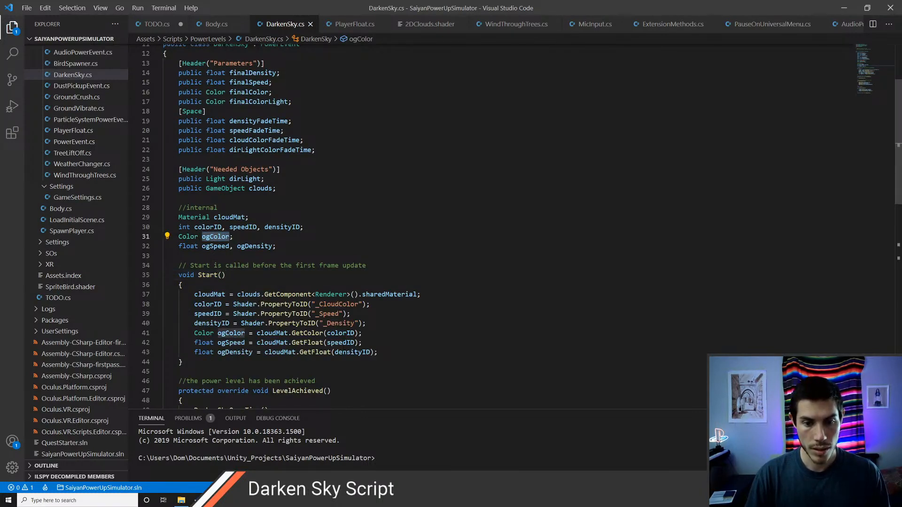
pyautogui.moveTo(306, 334)
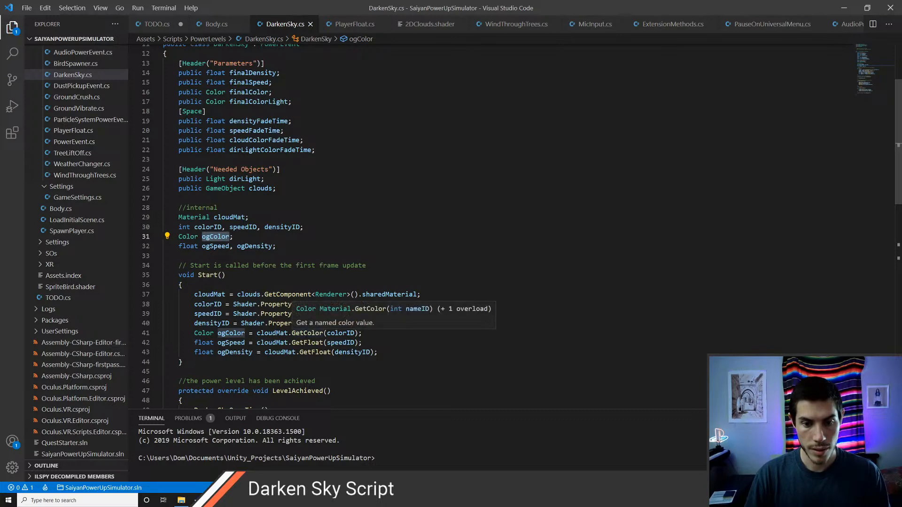
pyautogui.click(307, 333)
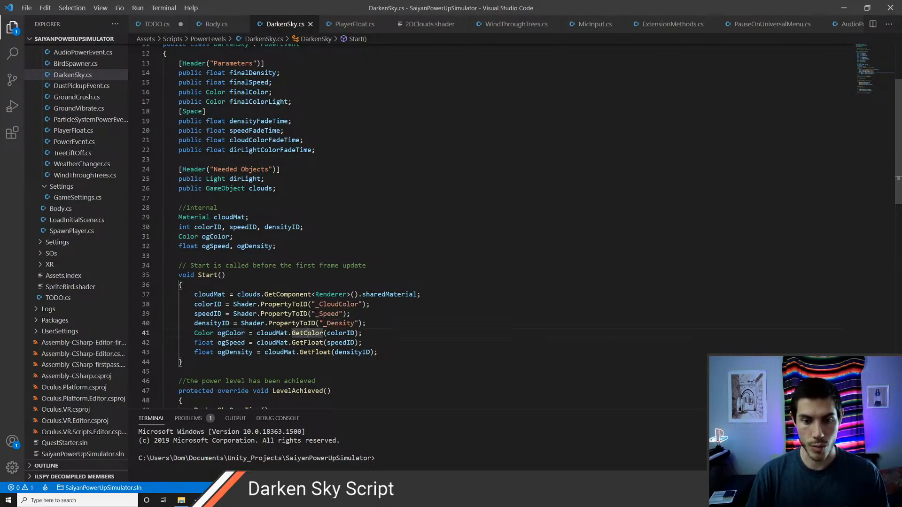
pyautogui.click(306, 343)
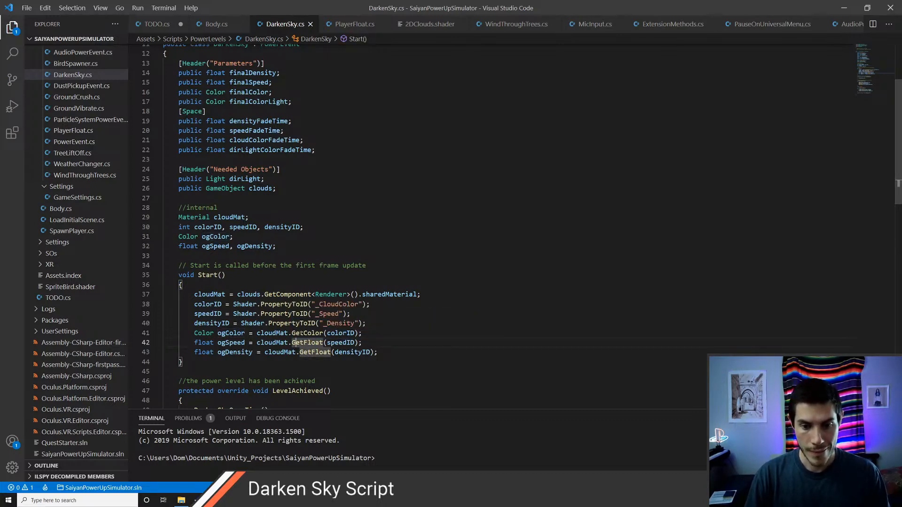
pyautogui.click(301, 333)
pyautogui.click(302, 343)
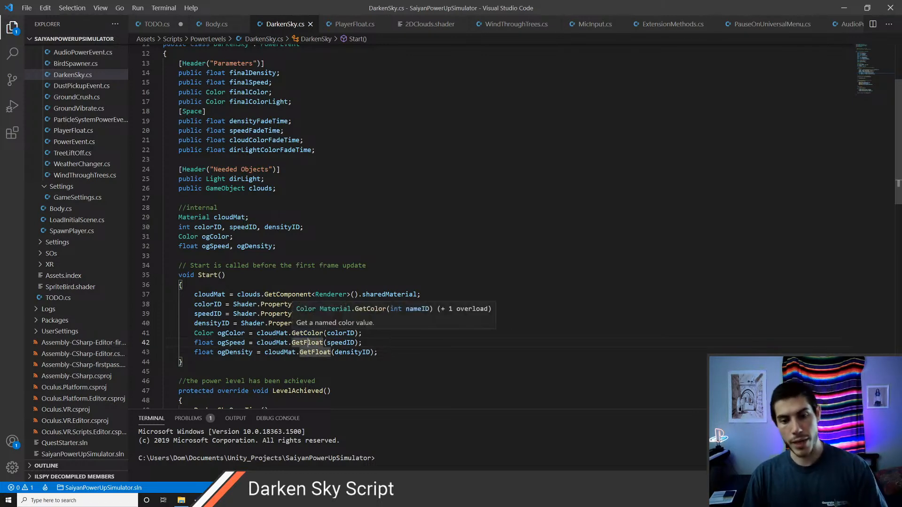
pyautogui.moveTo(307, 342)
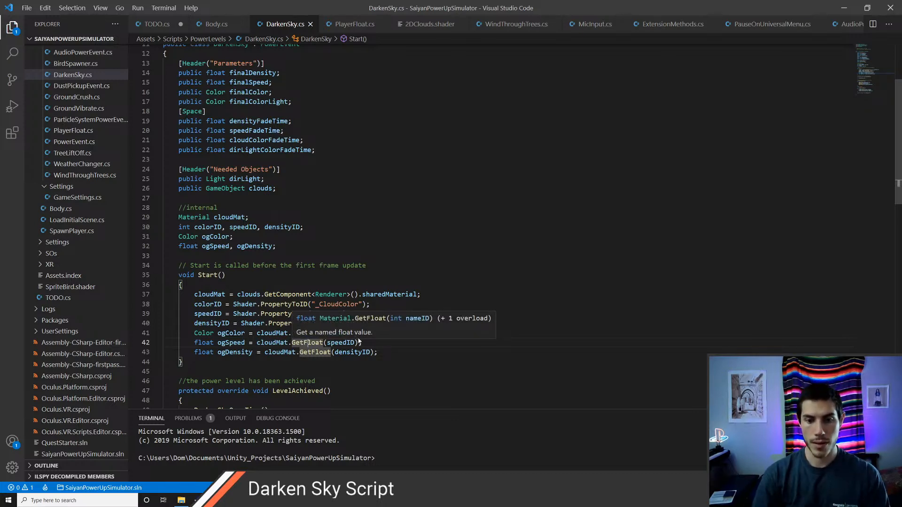
# Step: Add a Debug.Log(ogColor) call below the GetColor line in the Start method and save the script
pyautogui.click(307, 342)
pyautogui.click(367, 334)
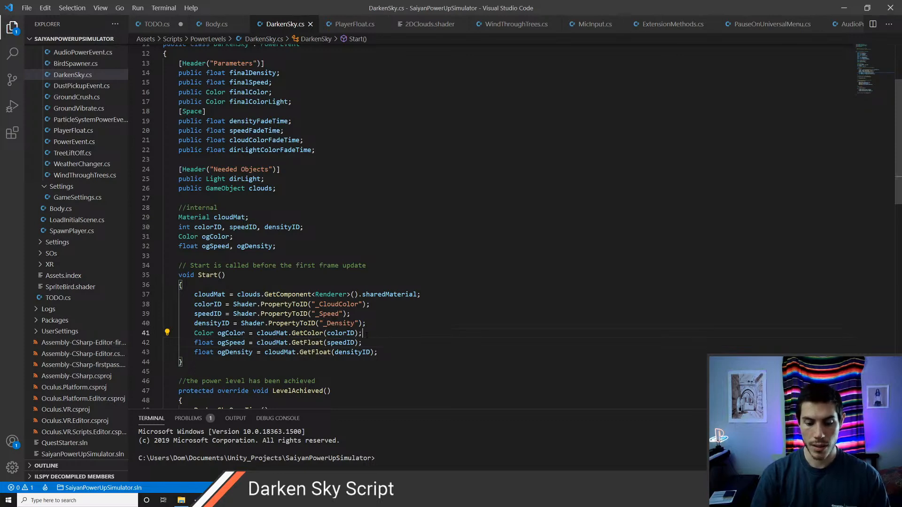
pyautogui.press('Return')
pyautogui.write('debug.Log(')
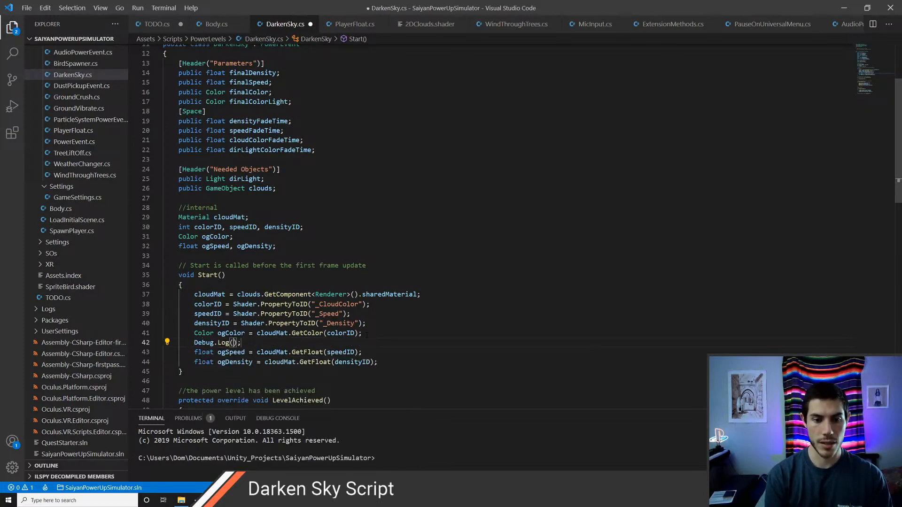
pyautogui.hotkey('ctrl', 's')
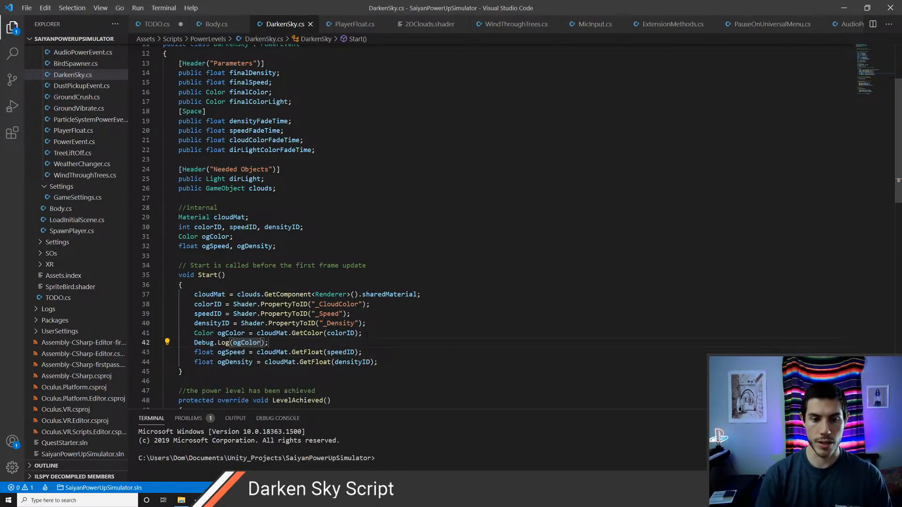
# Step: Switch to Unity and set the Low Cloud material's color on the Clouds object to bright red
pyautogui.hotkey('alt', 'Tab')
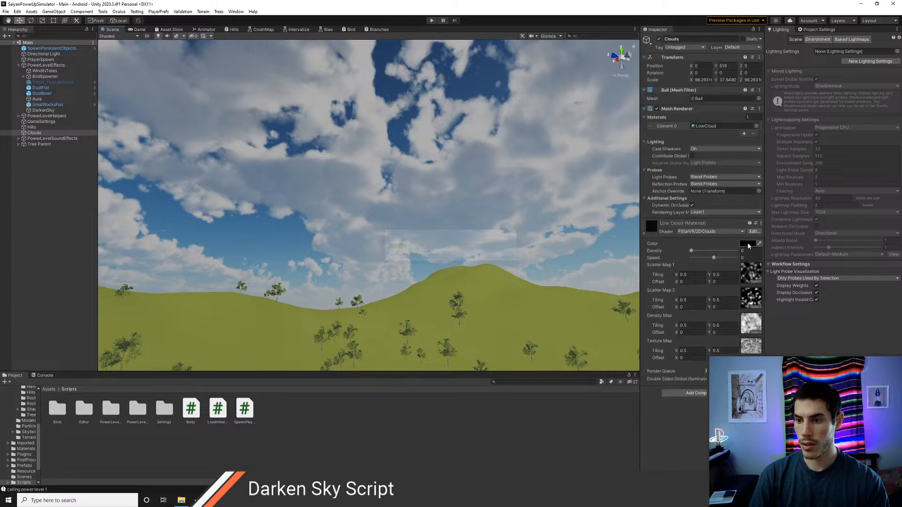
pyautogui.click(747, 243)
pyautogui.moveTo(788, 316); pyautogui.dragTo(806, 275)
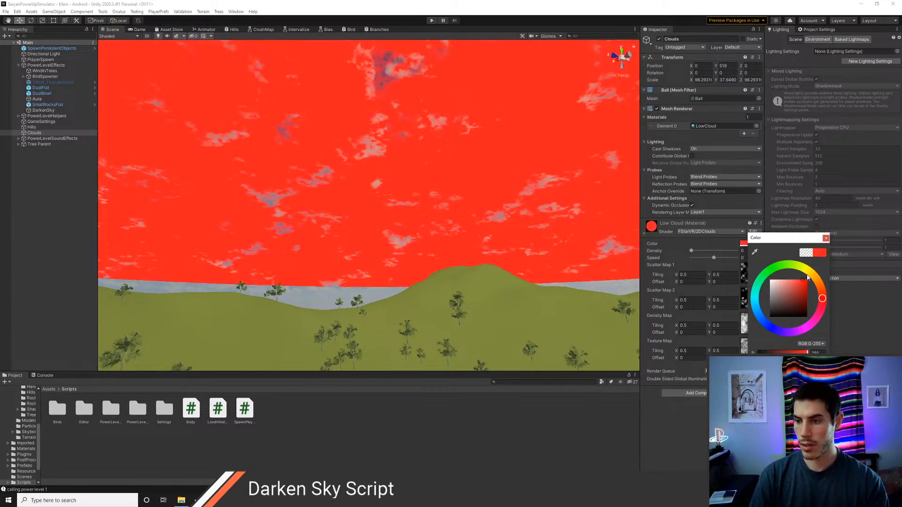
pyautogui.click(825, 238)
# Step: Run and stop the scene, check the logged cloud color in the Console and clear the log
pyautogui.click(430, 20)
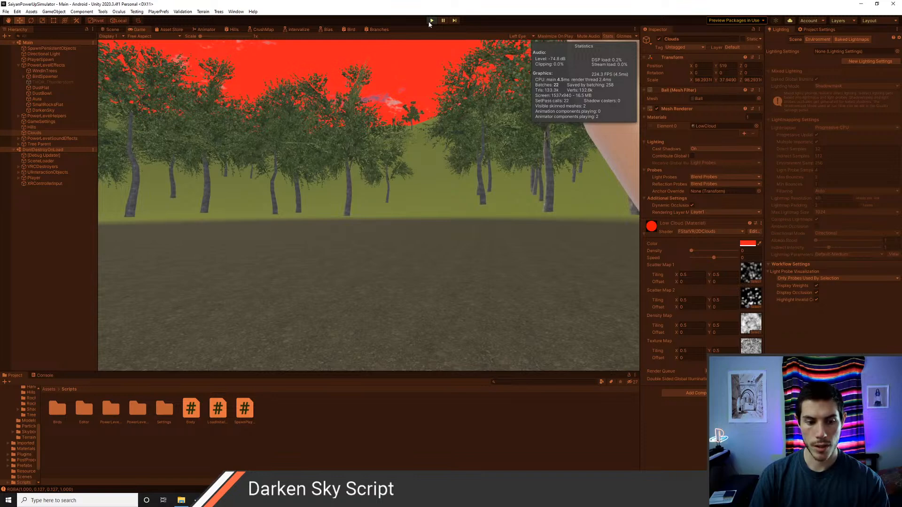
pyautogui.hotkey('ctrl', 'p')
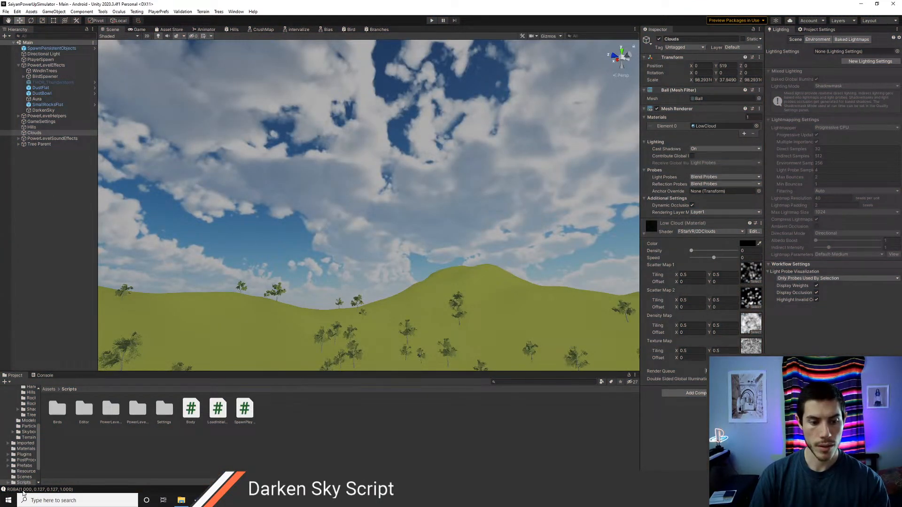
pyautogui.click(45, 375)
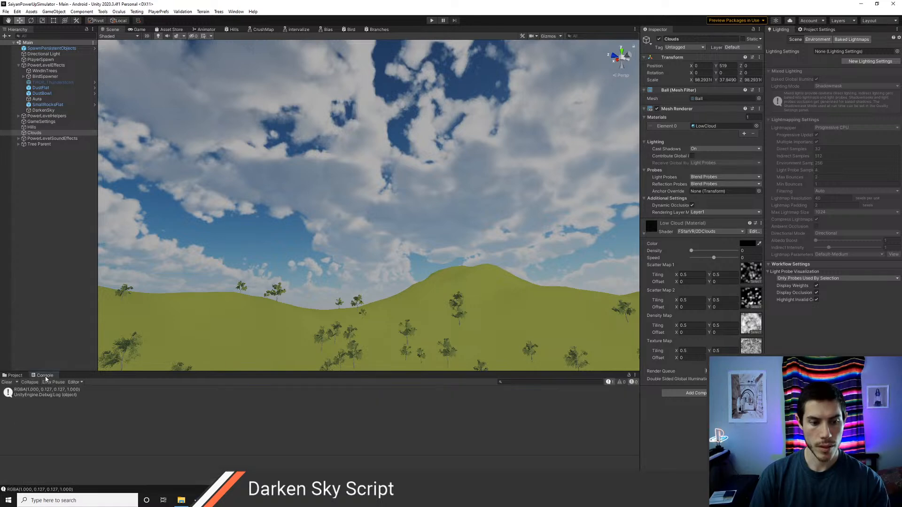
pyautogui.doubleClick(19, 392)
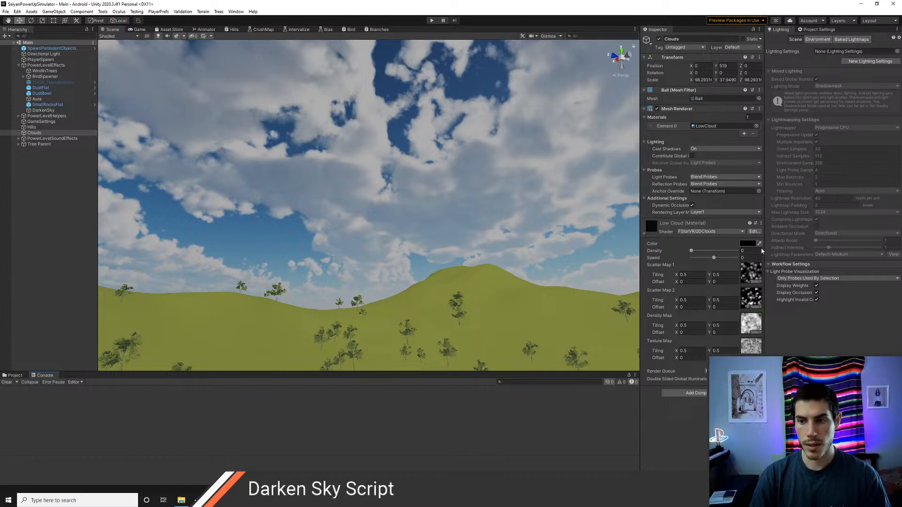
# Step: Switch to Visual Studio Code and search DarkenSky.cs for ogColor, going through every place it is used
pyautogui.hotkey('alt', 'Tab')
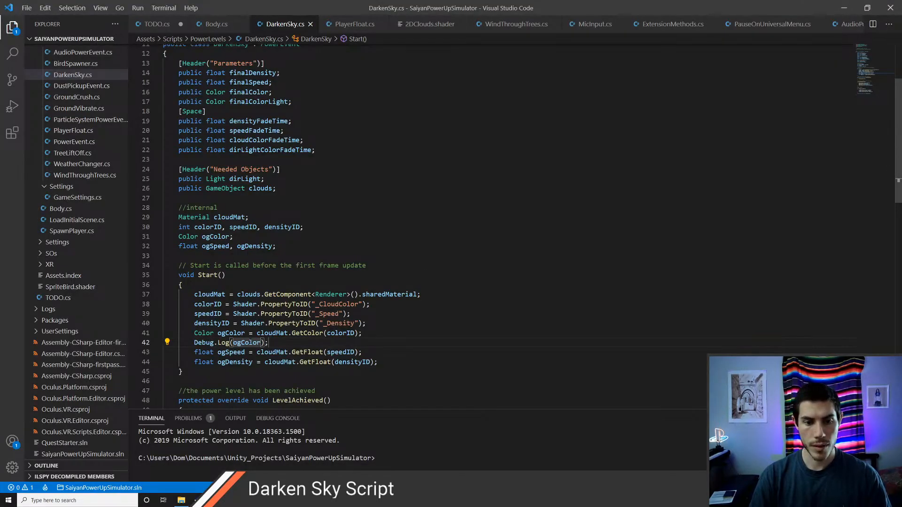
pyautogui.doubleClick(246, 343)
pyautogui.hotkey('ctrl', 'f')
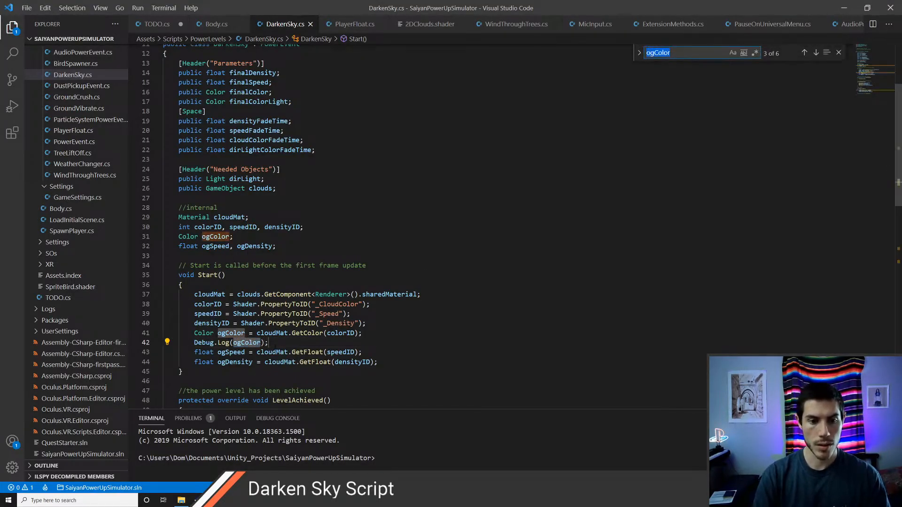
pyautogui.press('Return')
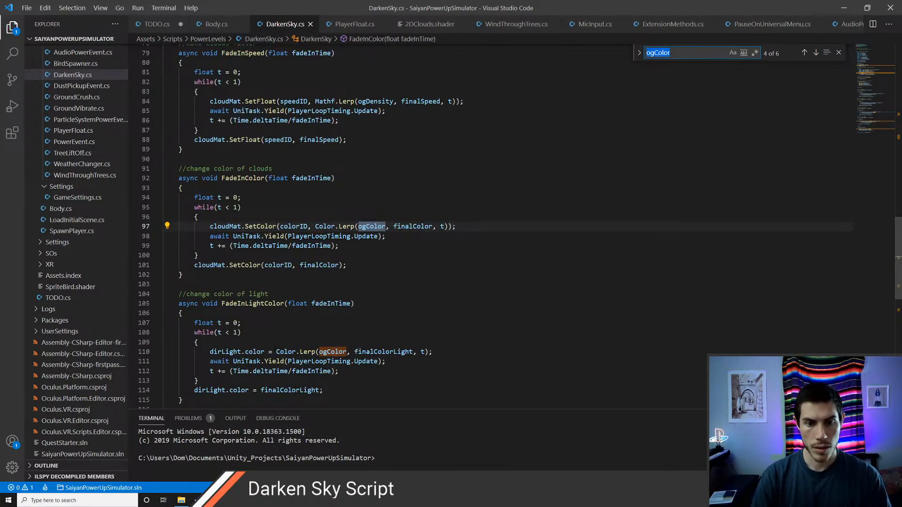
pyautogui.press('Return')
pyautogui.press('Return')
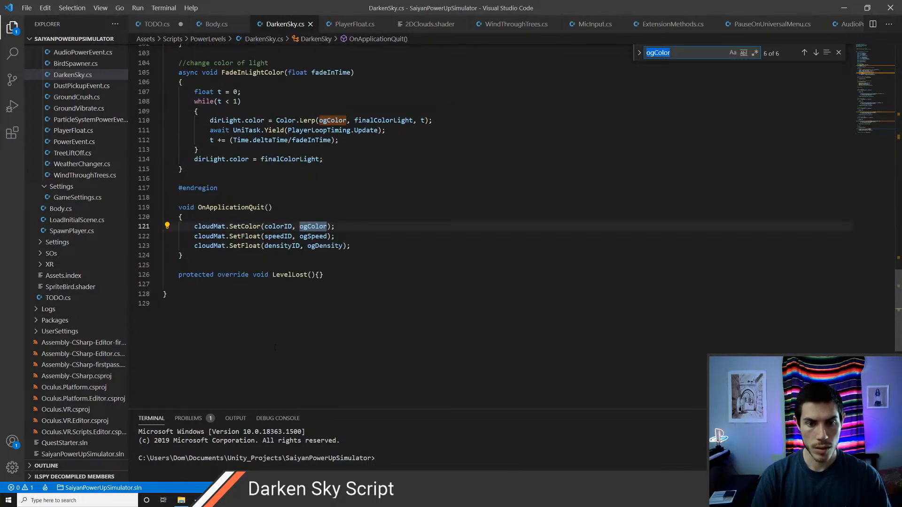
pyautogui.press('Return')
pyautogui.press('Return')
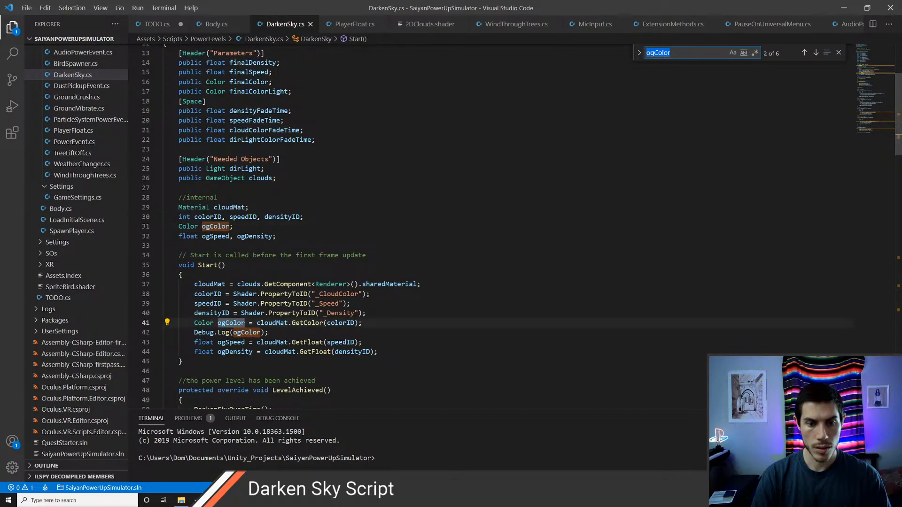
pyautogui.press('Return')
pyautogui.press('Return')
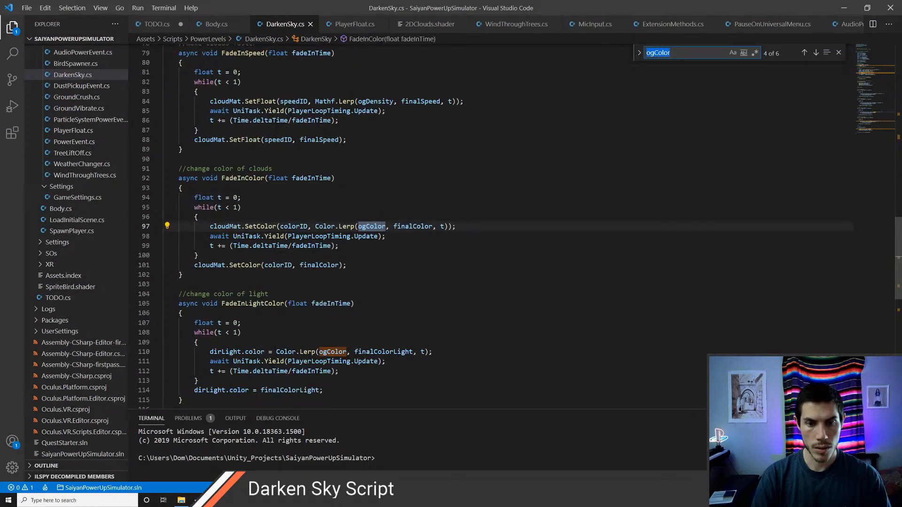
pyautogui.press('Return')
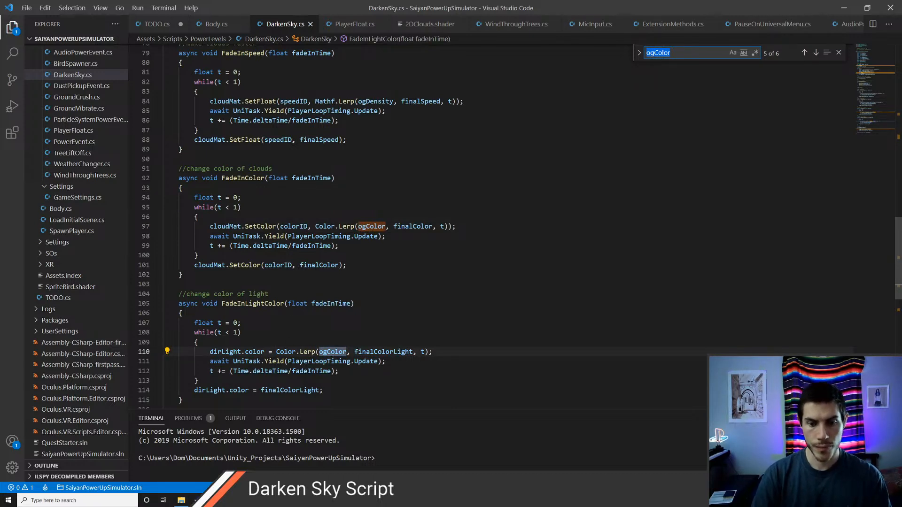
# Step: Go from the light fade's ogColor to its declaration, add an ogLightColor field beside it and save
pyautogui.click(335, 352)
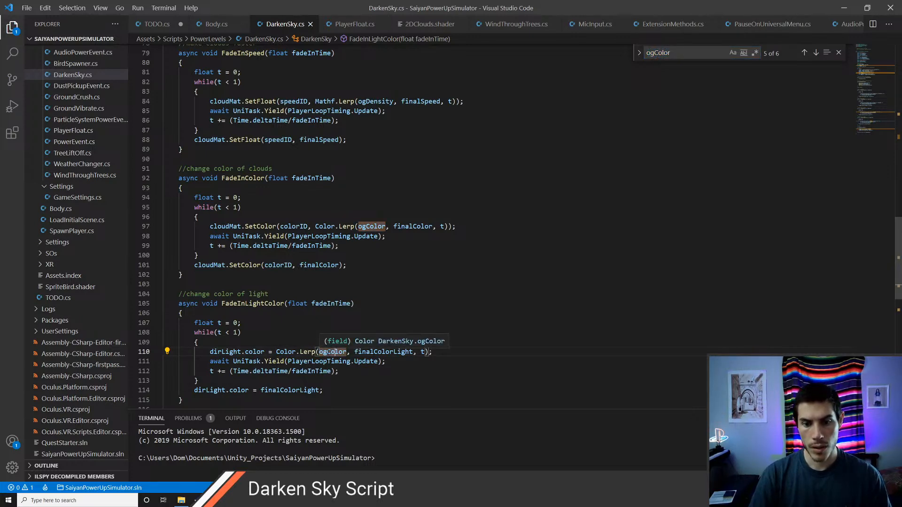
pyautogui.press('F12')
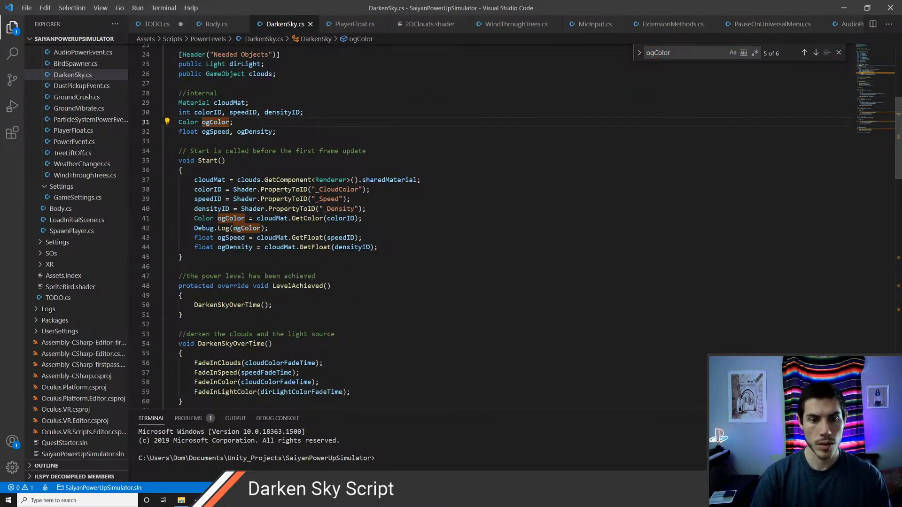
pyautogui.scroll(1, 498, 227)
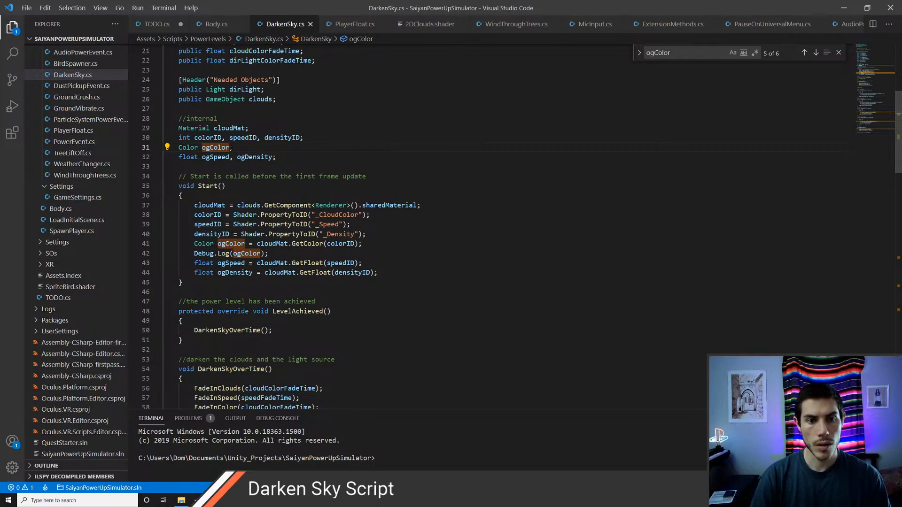
pyautogui.write(', ogLightColor')
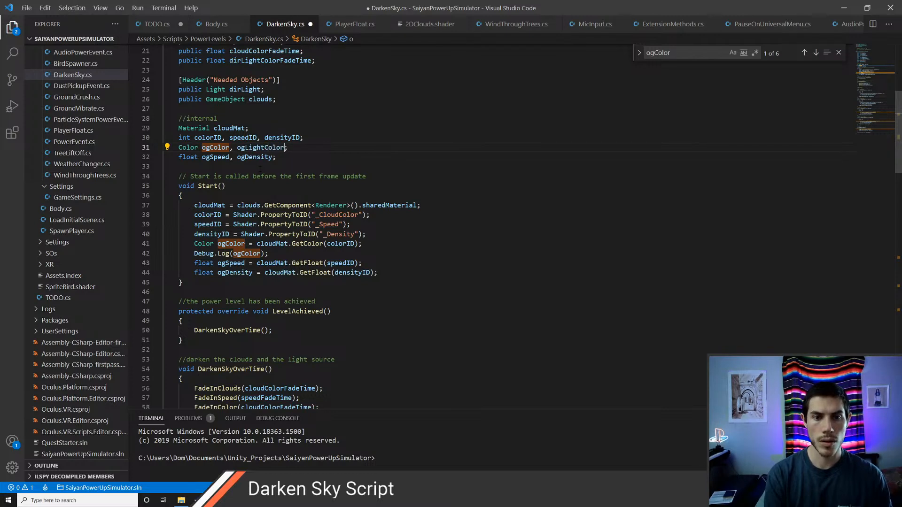
pyautogui.hotkey('ctrl', 's')
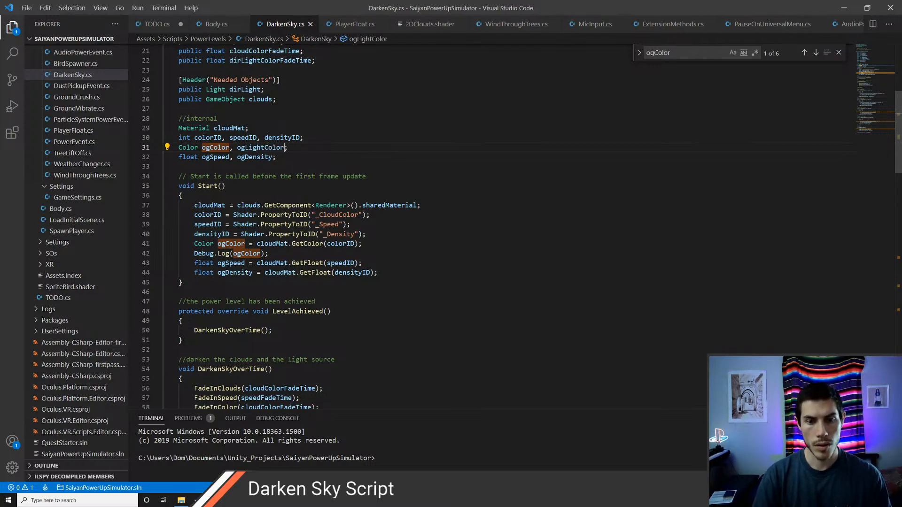
# Step: Insert a blank line below the Debug.Log(ogColor) call in the Start method
pyautogui.click(333, 253)
pyautogui.press('Return')
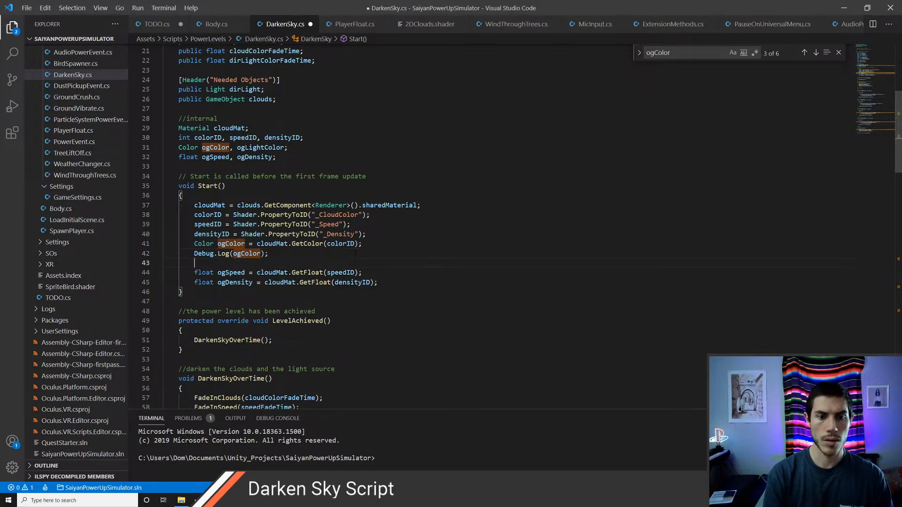
pyautogui.write('Co')
pyautogui.press('BackSpace')
pyautogui.press('BackSpace')
pyautogui.press('Escape')
# Step: Remove the local Color and float types before ogColor, ogSpeed and ogDensity in Start, and save the script
pyautogui.press('Up')
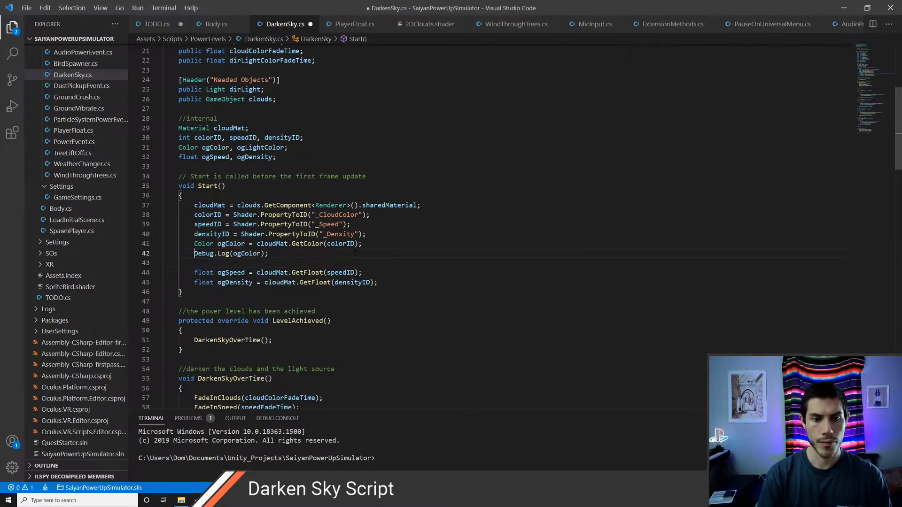
pyautogui.hotkey('ctrl', 'BackSpace')
pyautogui.press('Delete')
pyautogui.hotkey('ctrl', 'Right')
pyautogui.press('Right')
pyautogui.hotkey('ctrl', 'BackSpace')
pyautogui.press('Down')
pyautogui.hotkey('ctrl', 'Right')
pyautogui.press('Right')
pyautogui.hotkey('ctrl', 'BackSpace')
pyautogui.hotkey('ctrl', 's')
# Step: On the blank line in Start, assign dirLight.color to ogLightColor and save the script
pyautogui.press('Up')
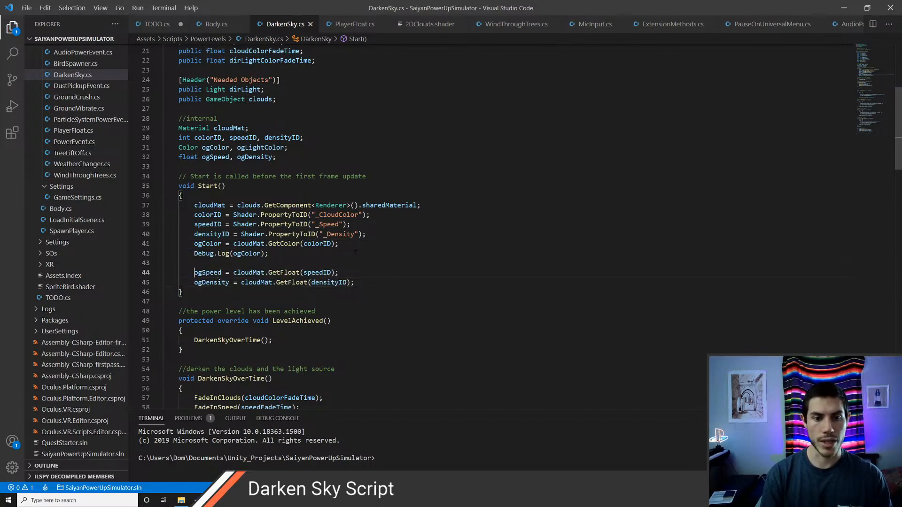
pyautogui.write('og')
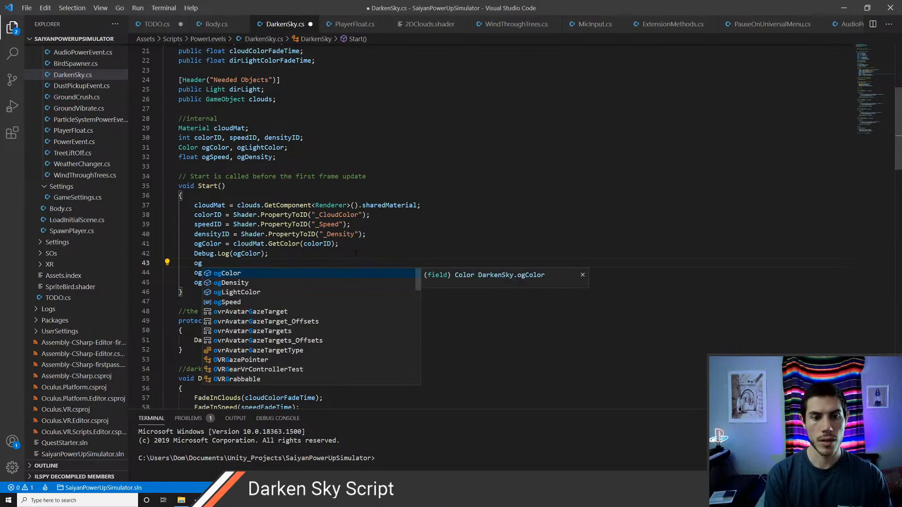
pyautogui.write('Colo')
pyautogui.press('Tab')
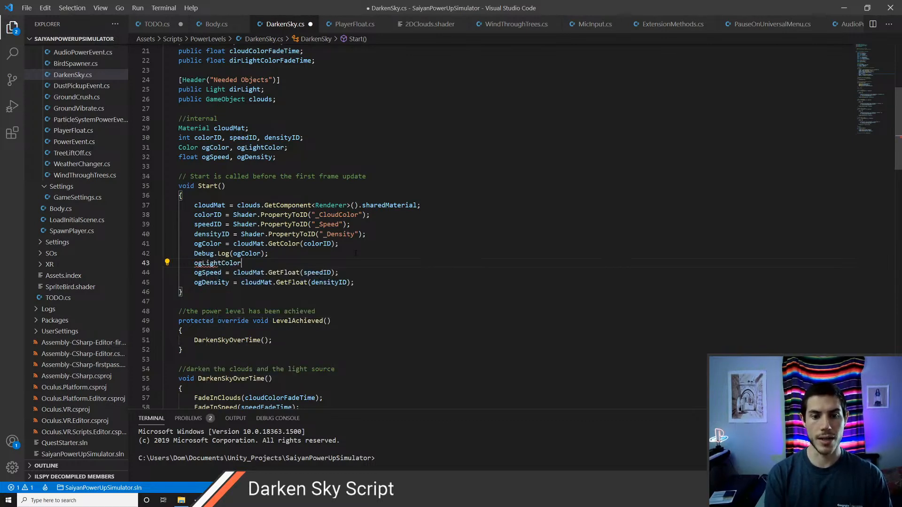
pyautogui.write('= dirLight.color;')
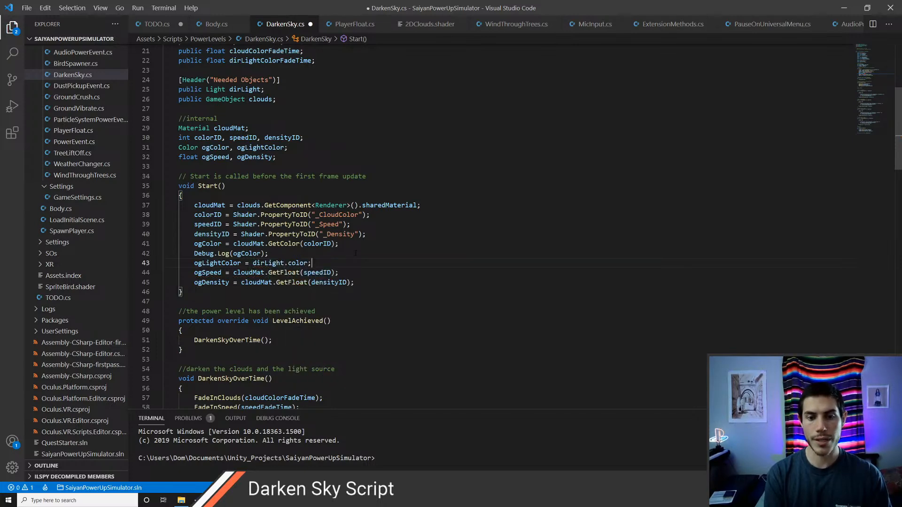
pyautogui.hotkey('ctrl', 's')
# Step: Remove the Debug.Log(ogColor) line from the Start method and save the script
pyautogui.press('Up')
pyautogui.hotkey('ctrl', 'x')
pyautogui.hotkey('ctrl', 's')
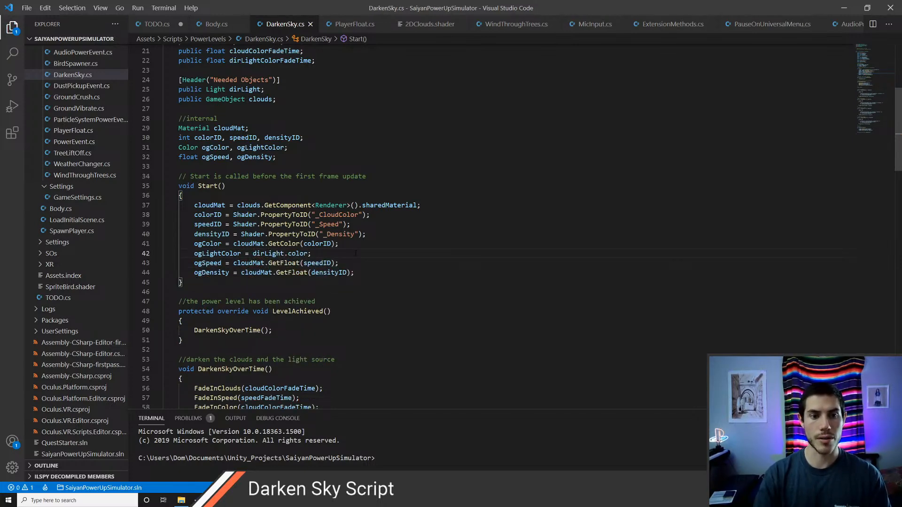
# Step: Review the values restored in OnApplicationQuit and trace ogColor back to its declaration and assignment in Start
pyautogui.scroll(-20, 355, 254)
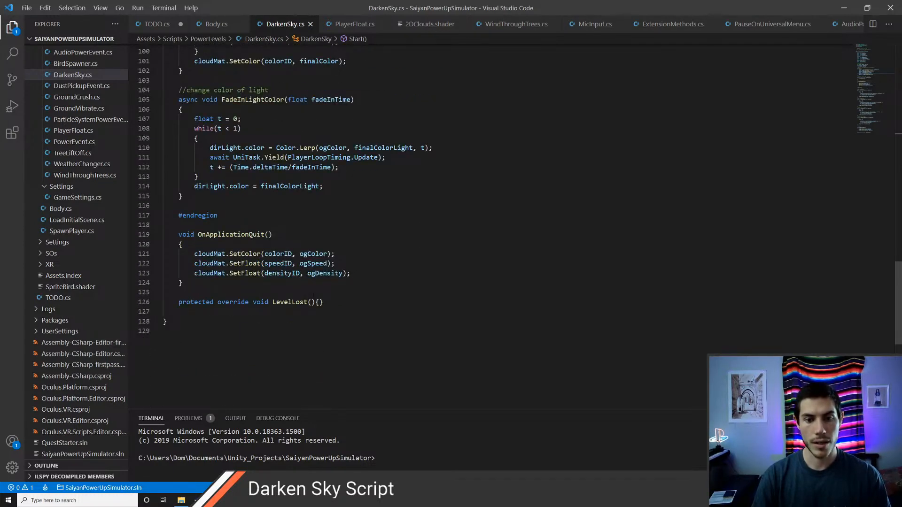
pyautogui.click(326, 254)
pyautogui.press('F12')
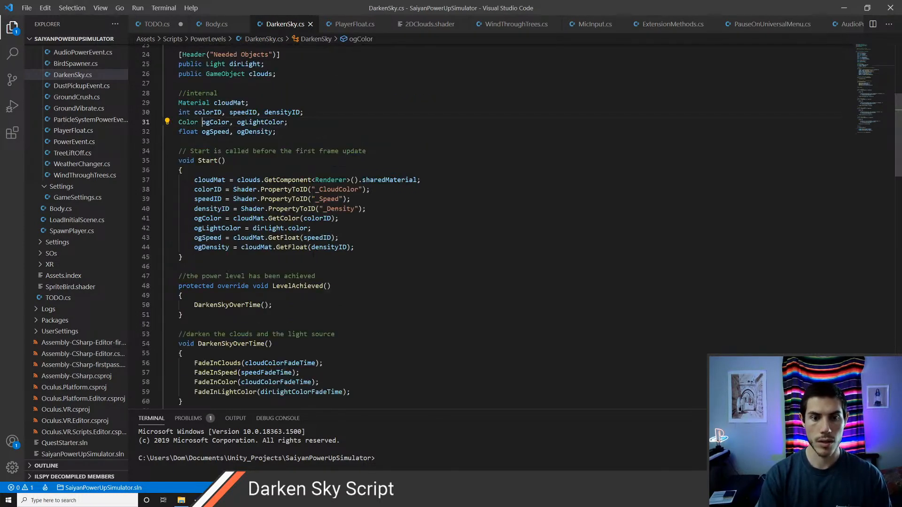
pyautogui.press('Down')
pyautogui.press('Down')
pyautogui.press('Down')
pyautogui.press('Down')
pyautogui.press('Down')
pyautogui.press('Down')
pyautogui.press('F12')
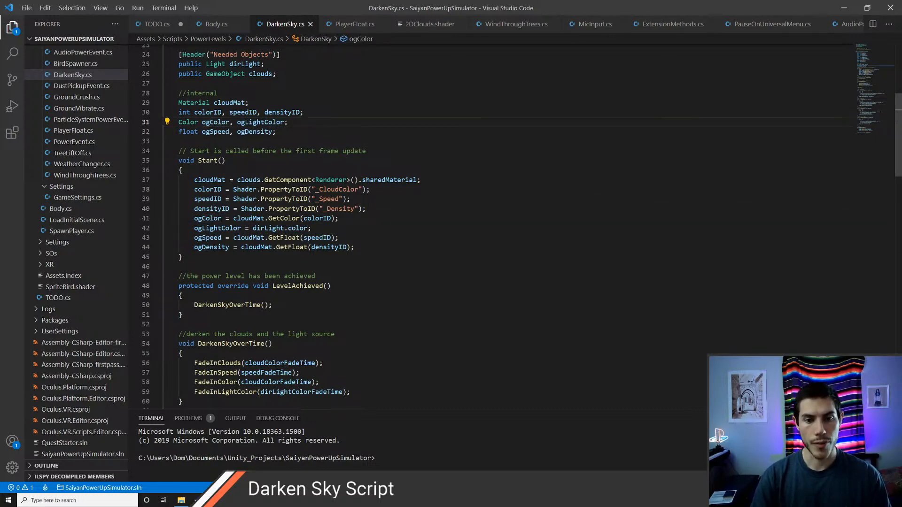
# Step: Replace ogColor with ogLightColor in the Color.Lerp call of FadeInLightColor and save the script
pyautogui.scroll(-17, 507, 225)
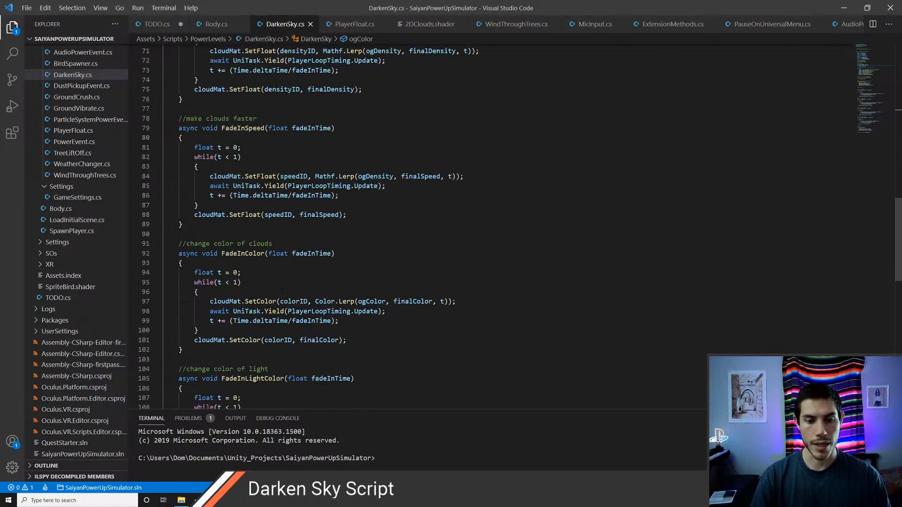
pyautogui.scroll(-2, 507, 225)
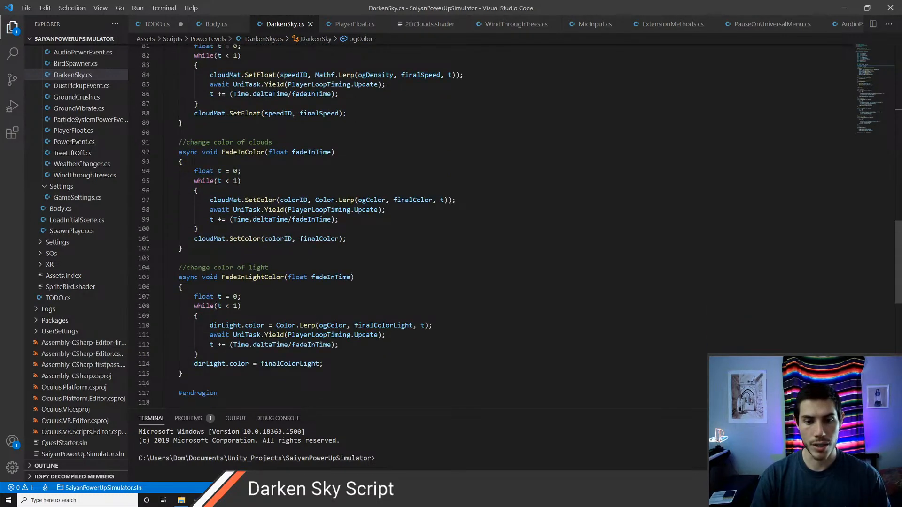
pyautogui.click(327, 324)
pyautogui.write('Light')
pyautogui.hotkey('ctrl', 's')
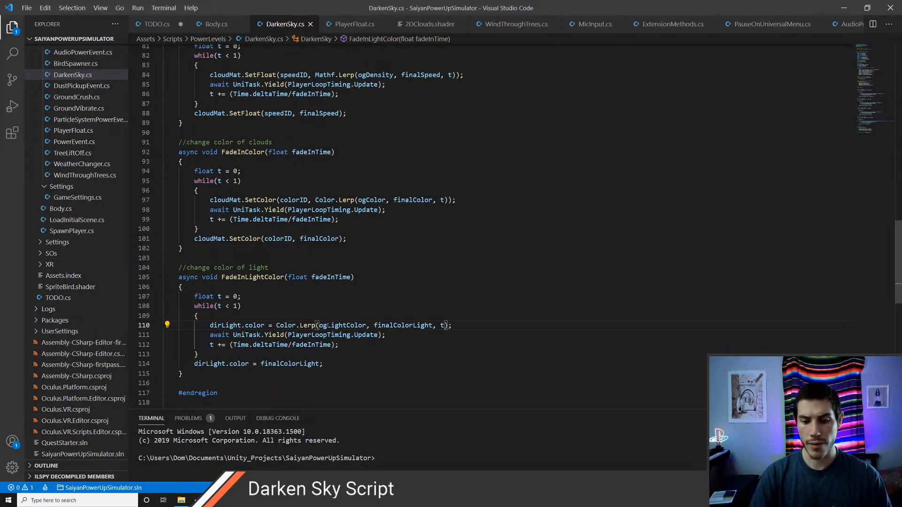
pyautogui.scroll(15, 297, 332)
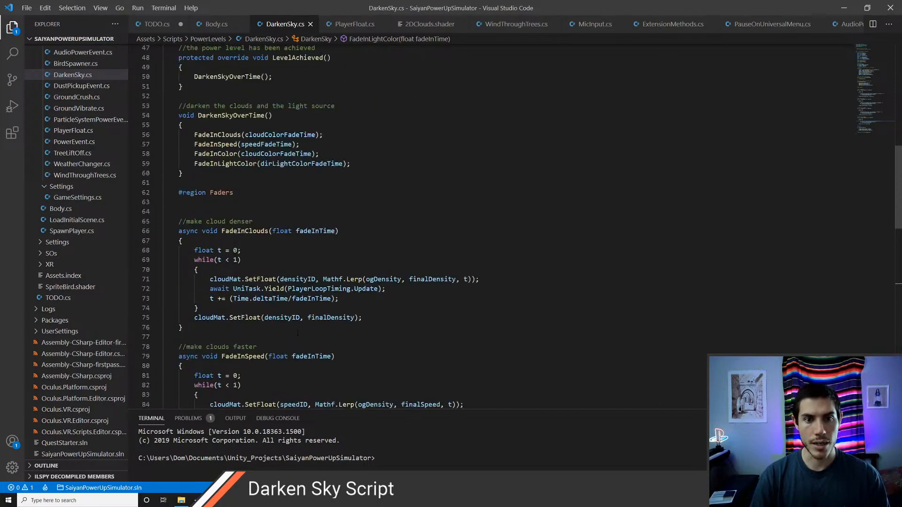
# Step: Remove the extra blank line under #region Faders, collapse that region, and save the script
pyautogui.click(221, 269)
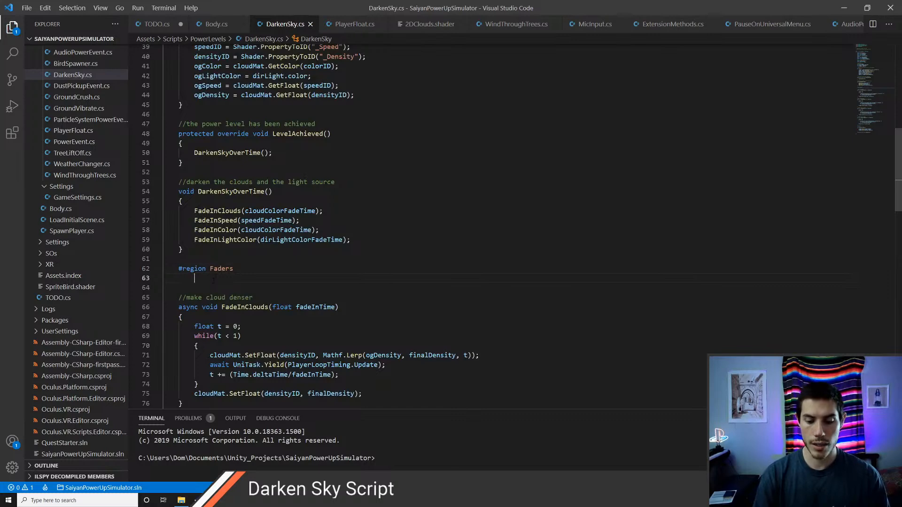
pyautogui.press('BackSpace')
pyautogui.press('BackSpace')
pyautogui.hotkey('ctrl', 'shift', '[')
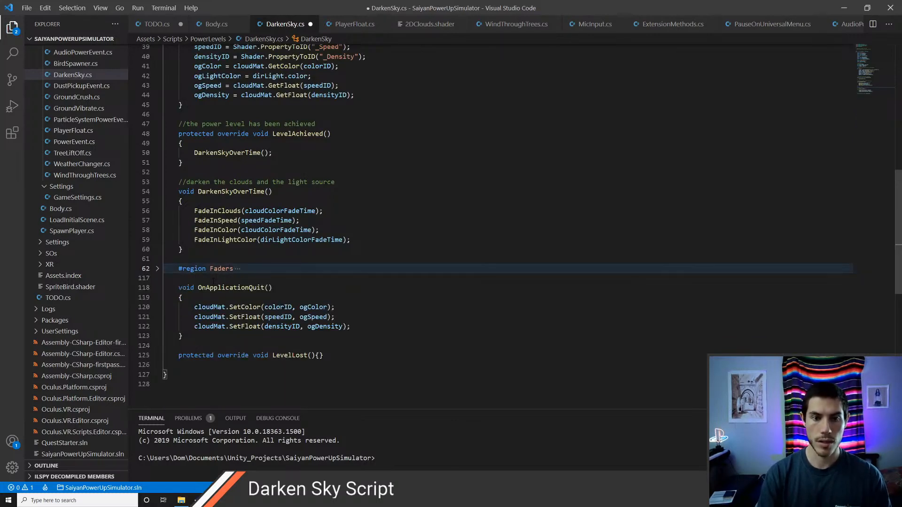
pyautogui.scroll(7, 237, 258)
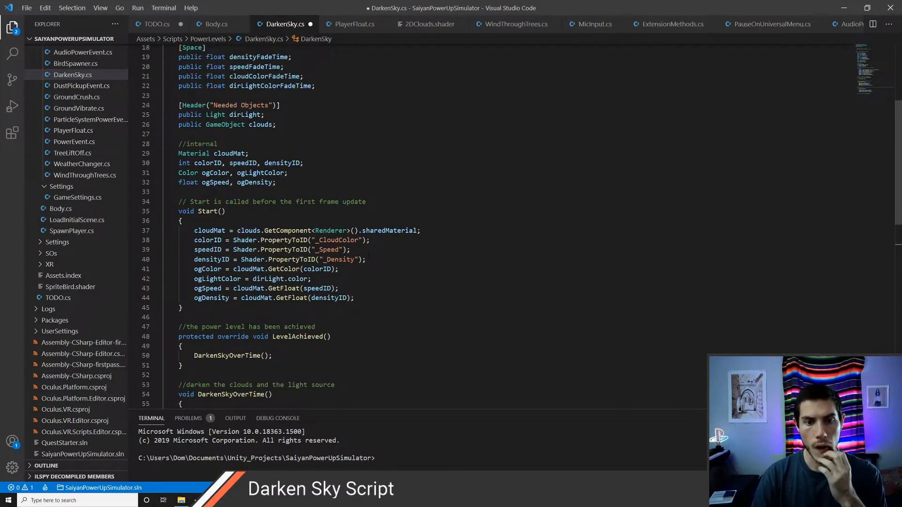
pyautogui.scroll(2, 368, 257)
pyautogui.scroll(1, 361, 254)
pyautogui.hotkey('ctrl', 's')
# Step: In Unity, set the Low Cloud material's color to near-white, its density to about 0.98 and its speed to 0.08
pyautogui.hotkey('alt', 'Tab')
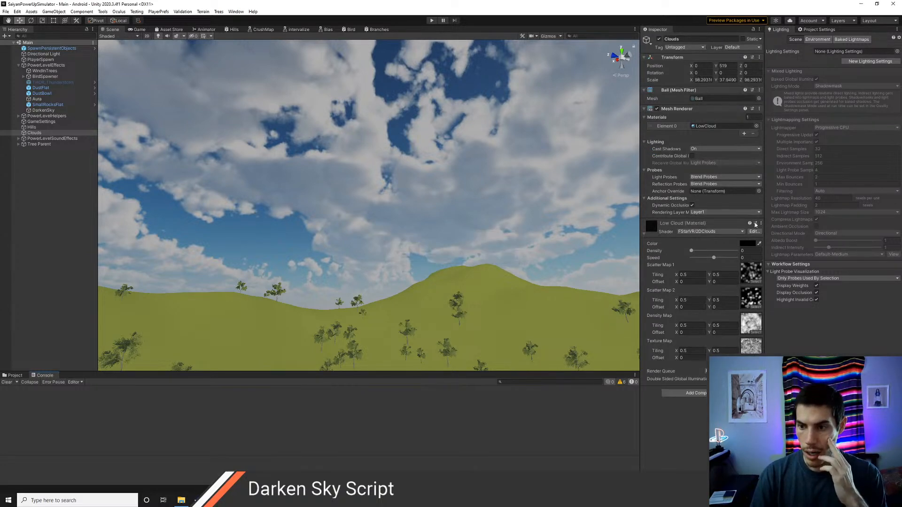
pyautogui.click(748, 244)
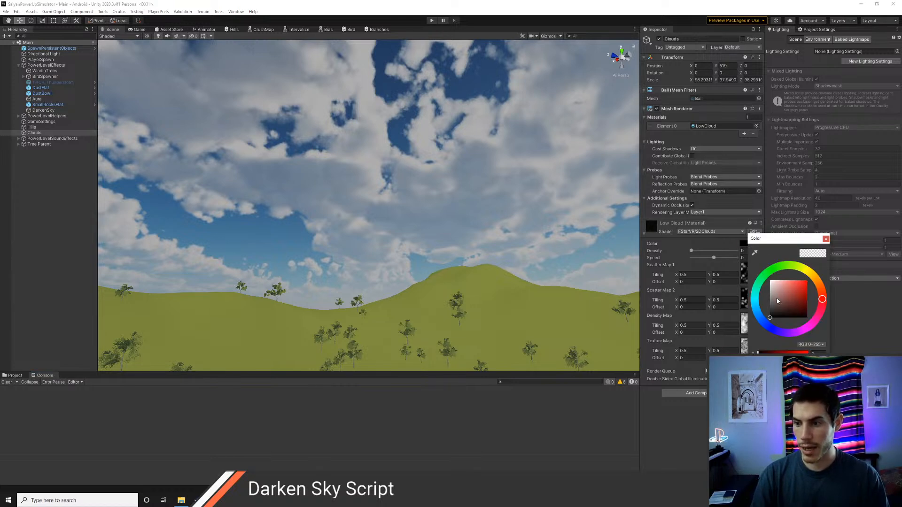
pyautogui.moveTo(770, 301)
pyautogui.mouseDown()
pyautogui.moveTo(768, 314)
pyautogui.moveTo(771, 287)
pyautogui.mouseUp()
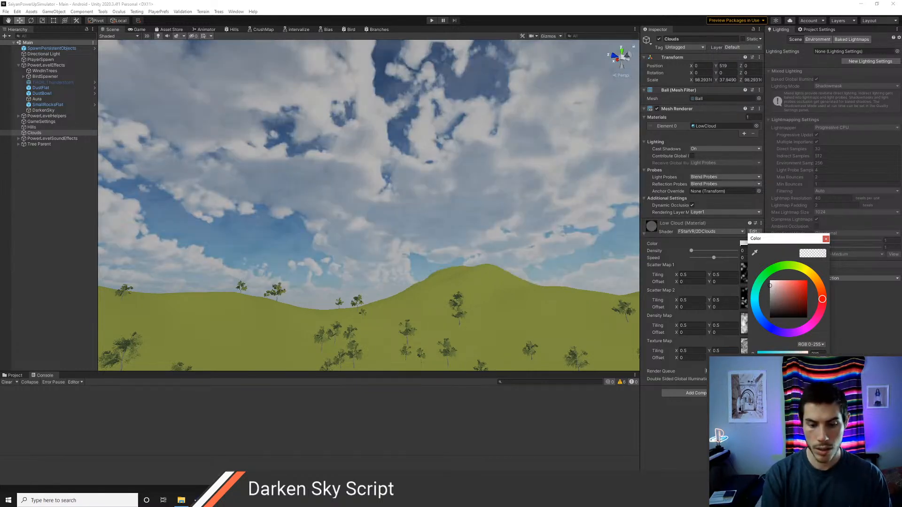
pyautogui.click(825, 239)
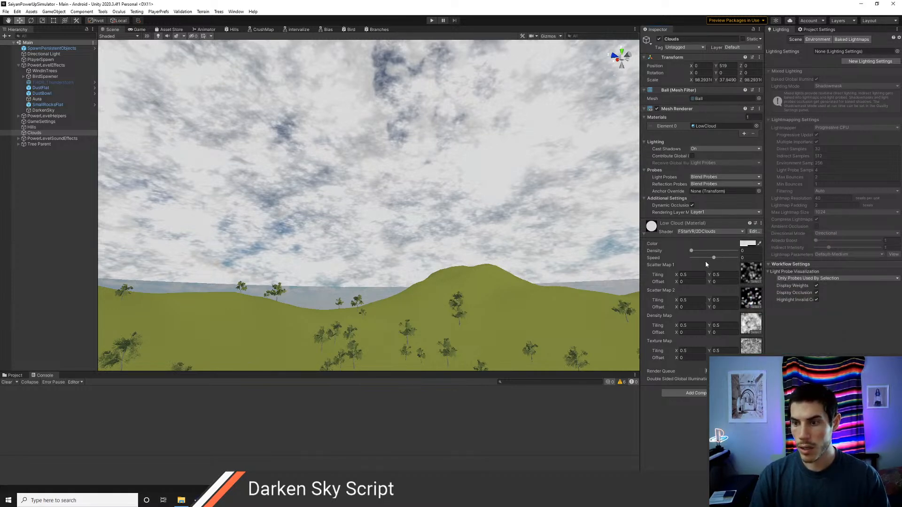
pyautogui.moveTo(691, 251); pyautogui.dragTo(718, 259)
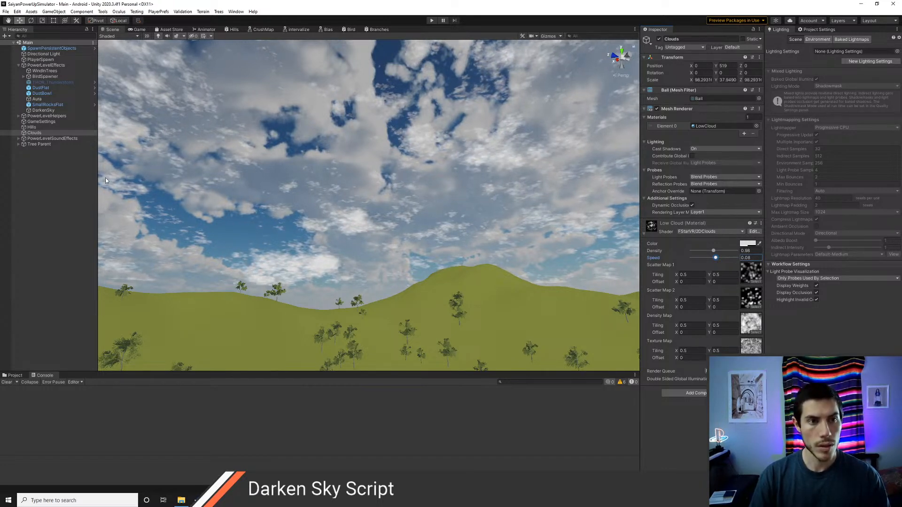
# Step: Run the scene to test the sky darkening, stop it, and inspect the clouds in the Scene view
pyautogui.click(430, 22)
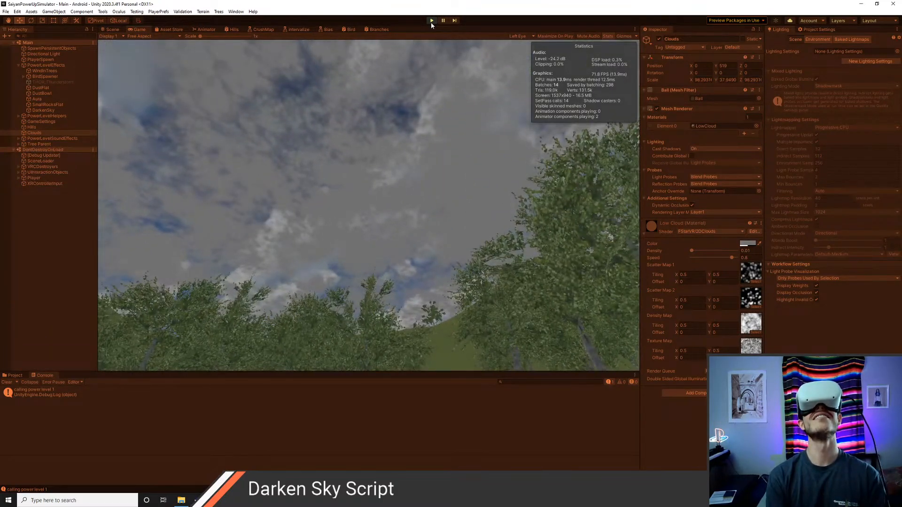
pyautogui.click(432, 21)
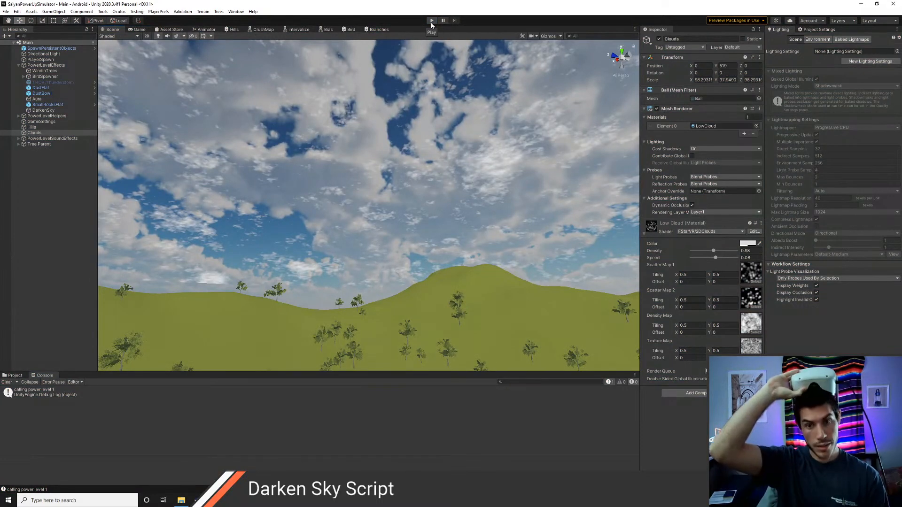
pyautogui.moveTo(427, 142); pyautogui.dragTo(437, 168, button='right')
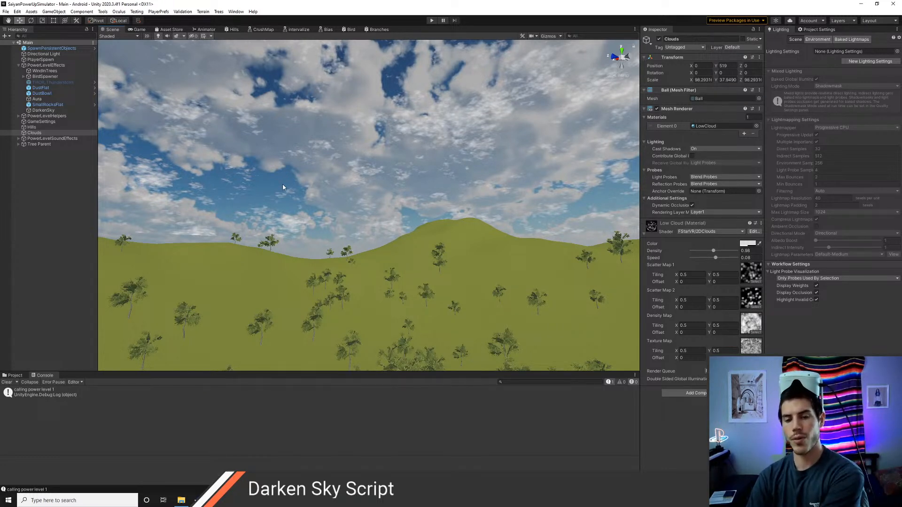
pyautogui.moveTo(283, 188); pyautogui.dragTo(303, 205, button='right')
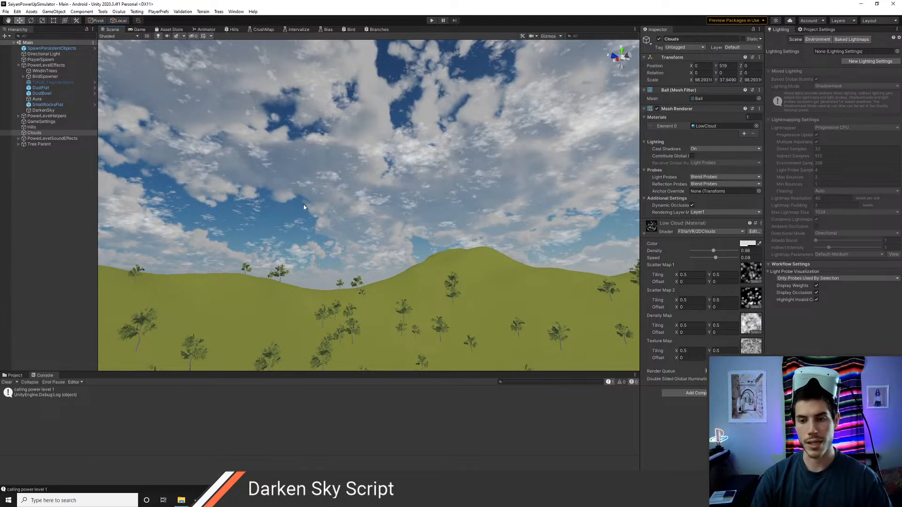
# Step: In DarkenSky.cs, expand the Faders region, replace ogDensity with ogSpeed in FadeInSpeed's Mathf.Lerp call, and save the script
pyautogui.hotkey('alt', 'Tab')
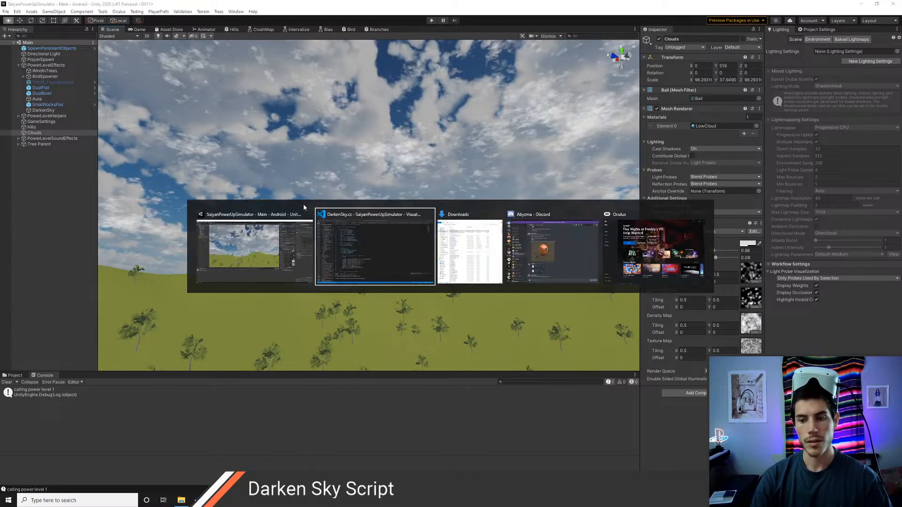
pyautogui.scroll(-7, 322, 276)
pyautogui.scroll(-2, 322, 275)
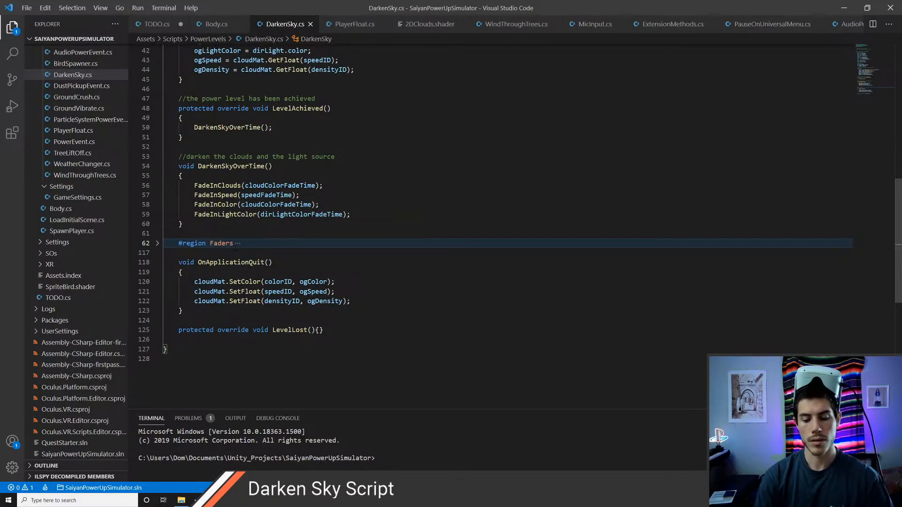
pyautogui.click(236, 244)
pyautogui.scroll(-4, 305, 287)
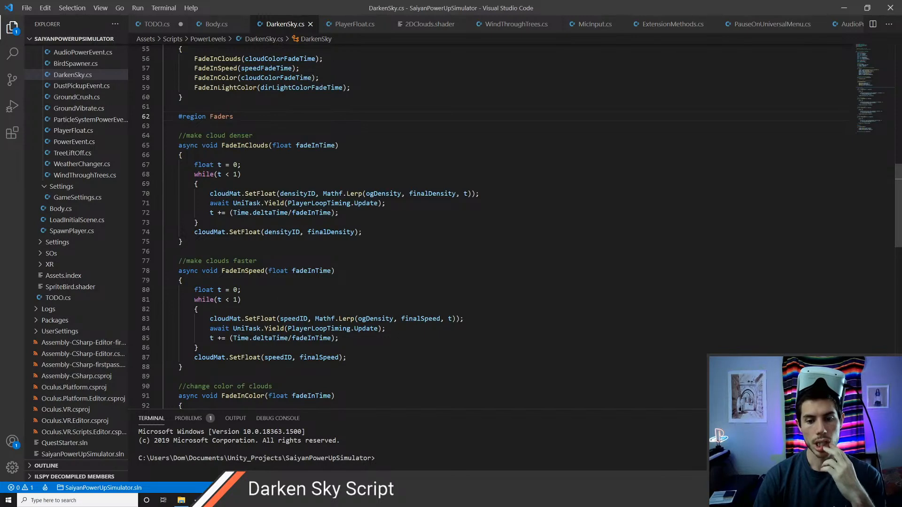
pyautogui.click(381, 319)
pyautogui.press('BackSpace')
pyautogui.press('BackSpace')
pyautogui.press('BackSpace')
pyautogui.press('BackSpace')
pyautogui.press('BackSpace')
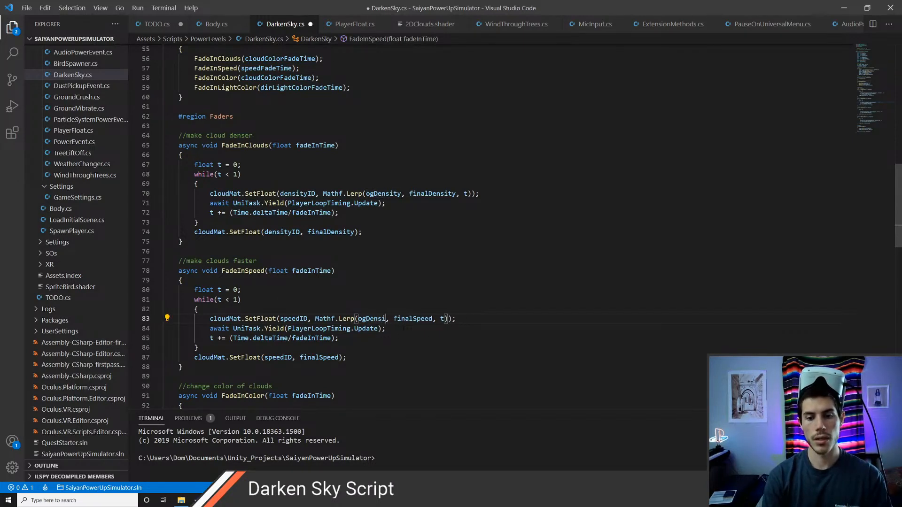
pyautogui.write('Speed')
pyautogui.hotkey('ctrl', 's')
# Step: Review the Lerp calls in the other fader methods of the Faders region
pyautogui.click(377, 328)
pyautogui.scroll(-1, 380, 348)
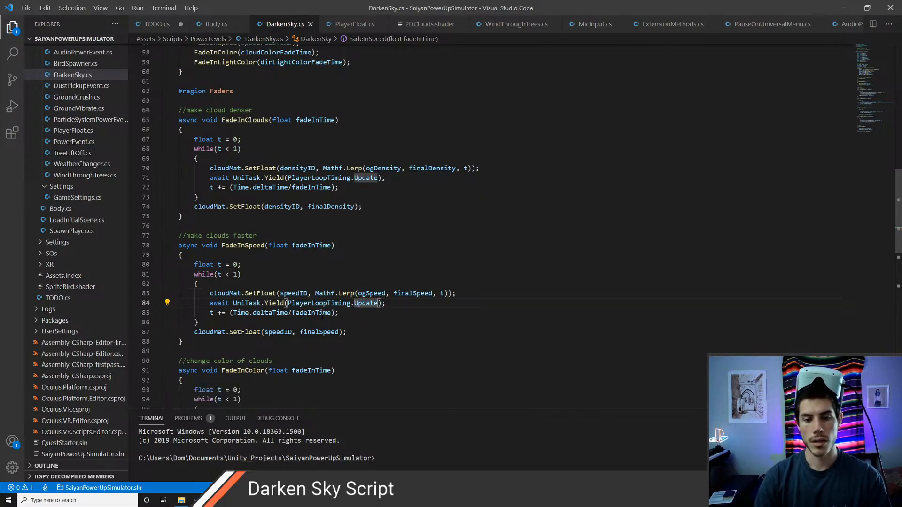
pyautogui.scroll(-3, 348, 322)
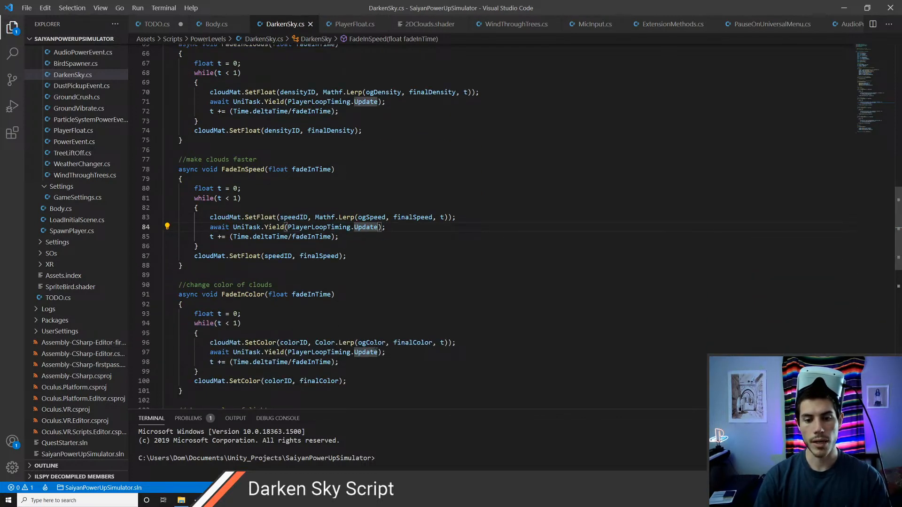
pyautogui.scroll(-7, 496, 227)
pyautogui.scroll(7, 496, 226)
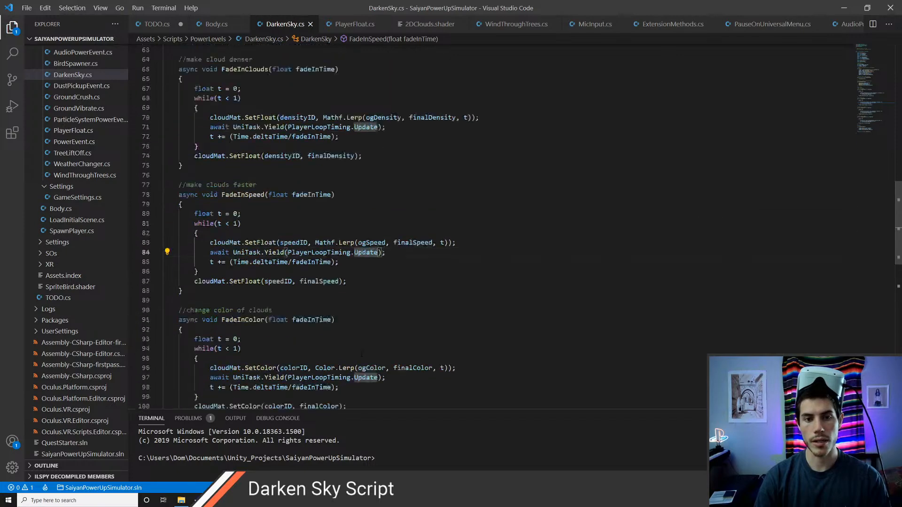
pyautogui.scroll(3, 362, 353)
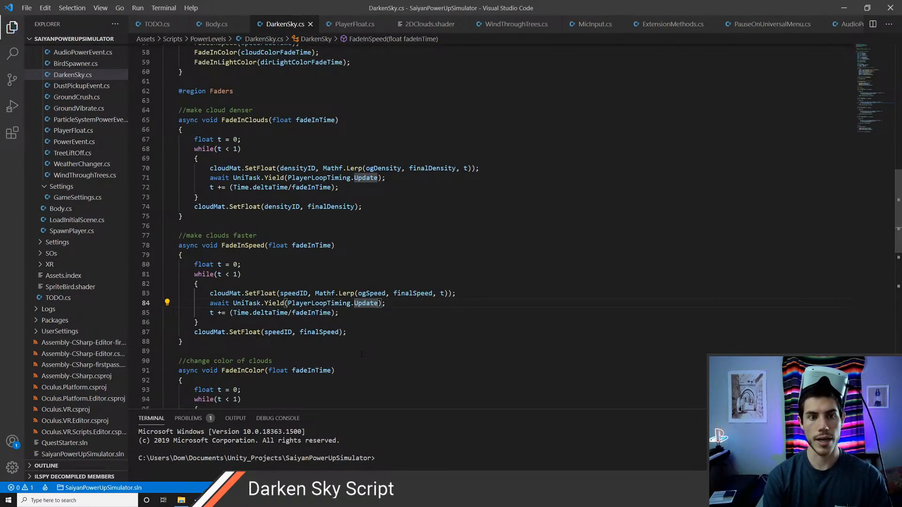
# Step: Run the scene again in Unity, lower the Low Cloud density to 0 during play, and stop the run
pyautogui.hotkey('alt', 'Tab')
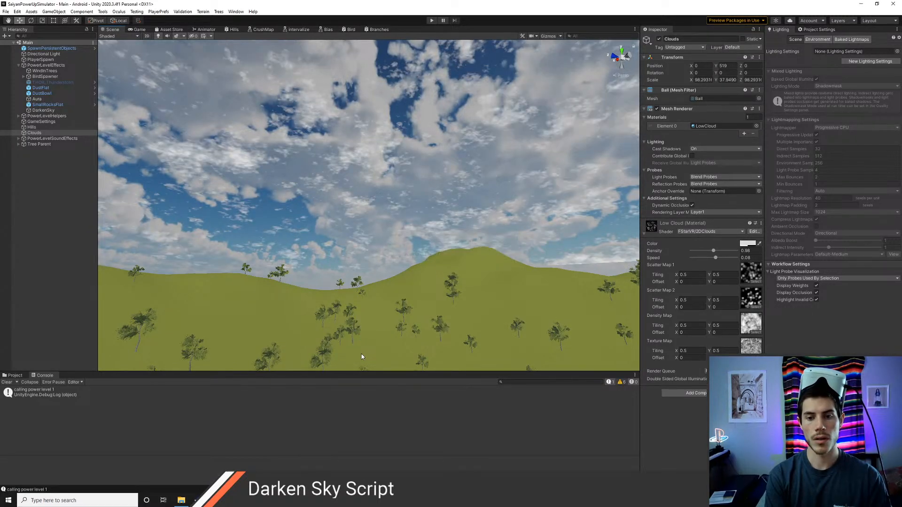
pyautogui.hotkey('ctrl', 'p')
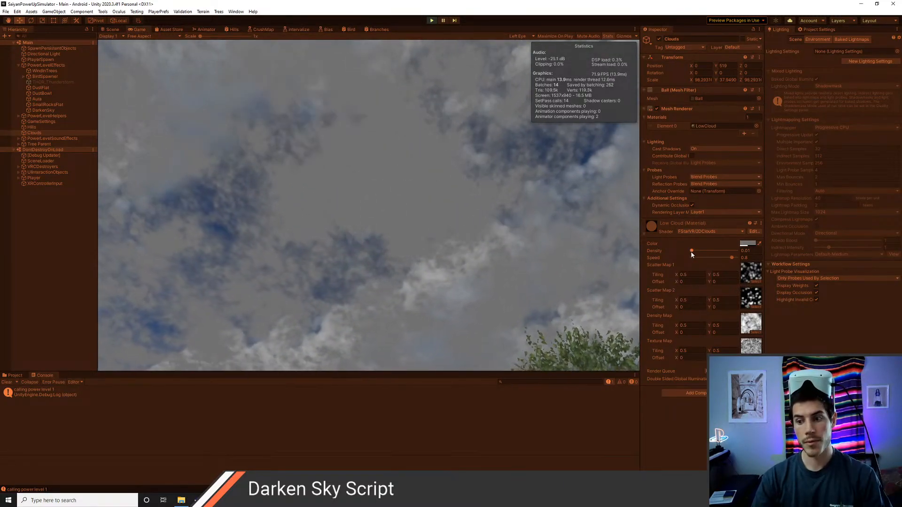
pyautogui.moveTo(690, 250); pyautogui.dragTo(686, 251)
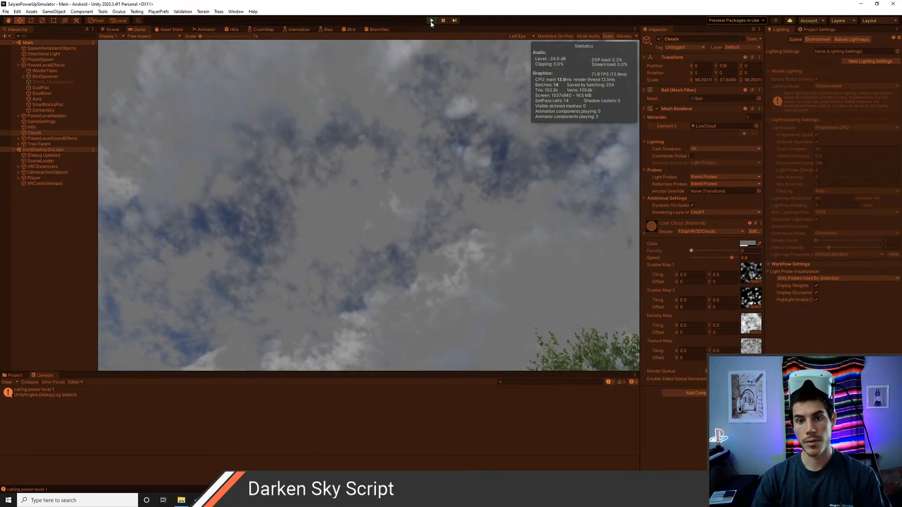
pyautogui.hotkey('ctrl', 'p')
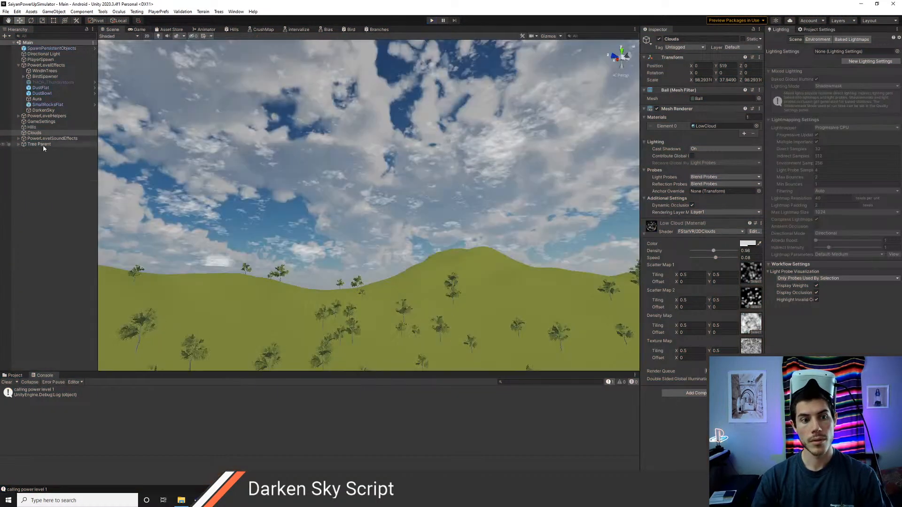
# Step: Set Final Density to 0 in the Darken Sky script component of the DarkenSky object
pyautogui.click(44, 110)
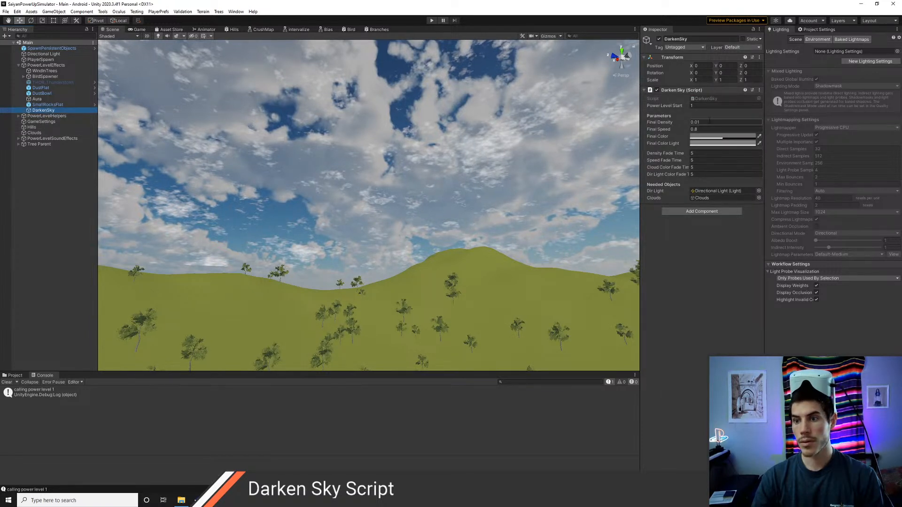
pyautogui.write('0')
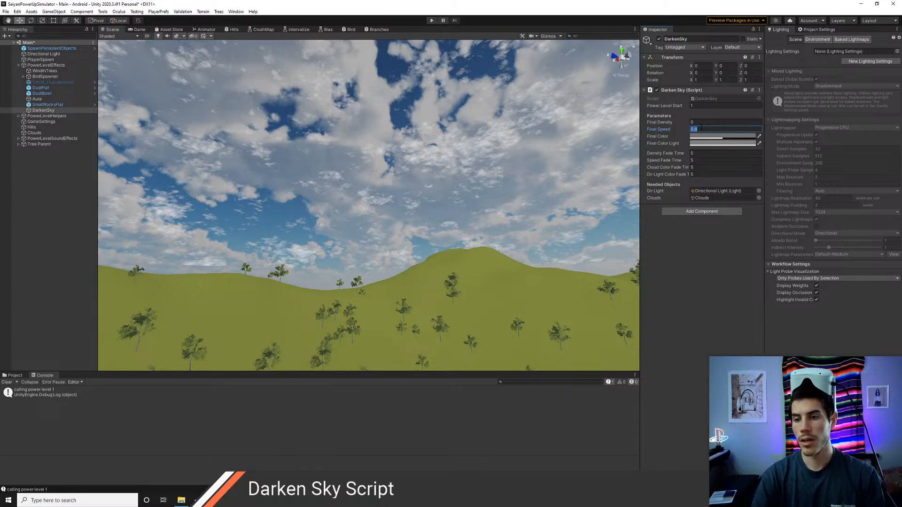
pyautogui.press('alt')
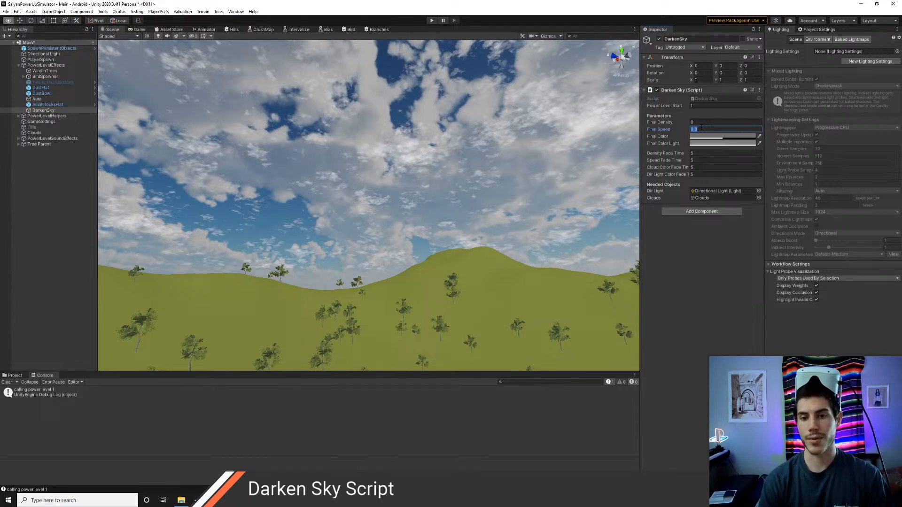
# Step: Switch to Visual Studio Code and review how DarkenSky.cs assigns and uses ogSpeed and finalSpeed in Start, DarkenSkyOverTime and FadeInSpeed
pyautogui.hotkey('alt', 'Tab')
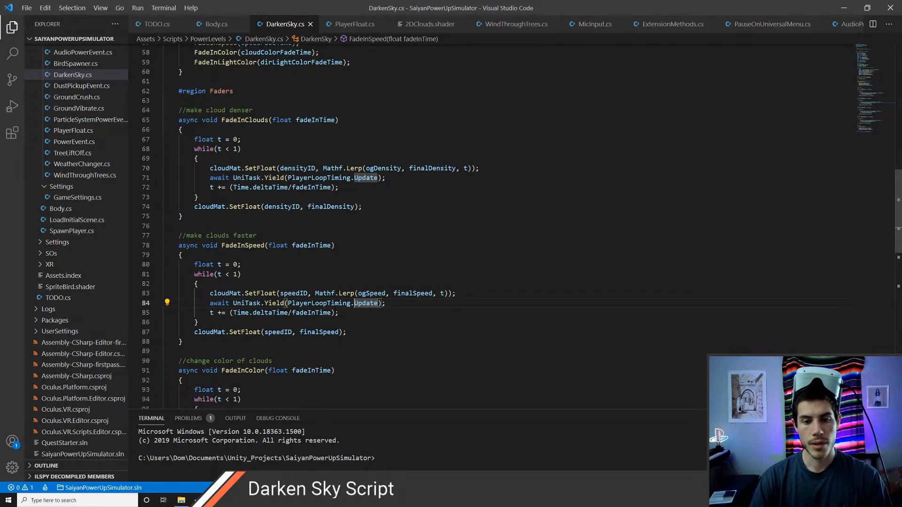
pyautogui.scroll(4, 253, 282)
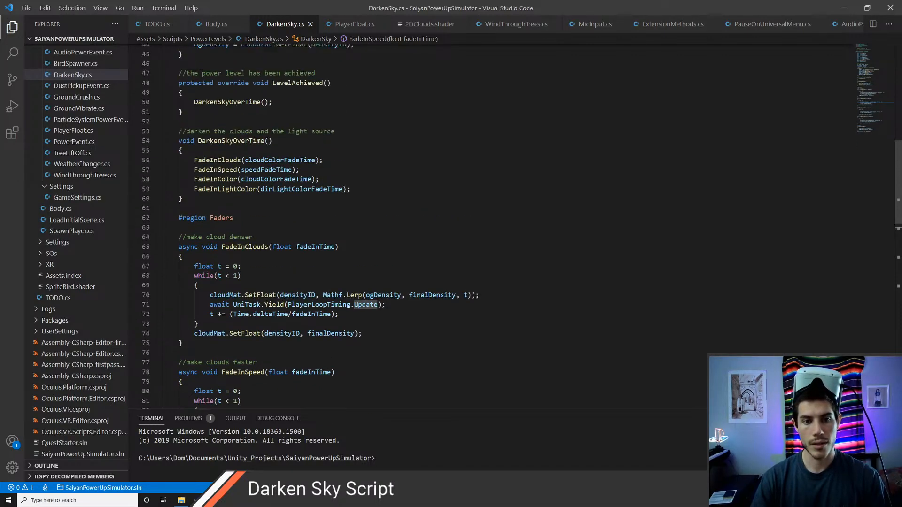
pyautogui.click(229, 160)
pyautogui.click(215, 169)
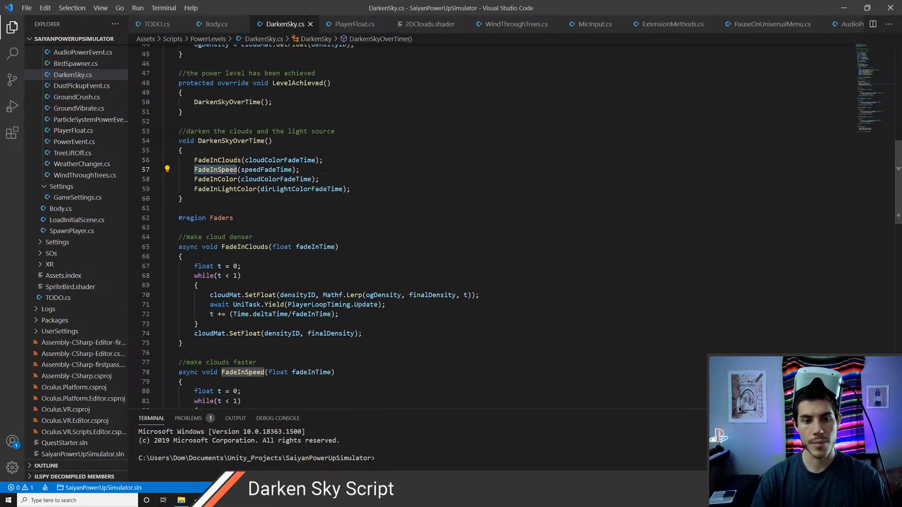
pyautogui.scroll(-3, 305, 280)
pyautogui.scroll(-2, 306, 281)
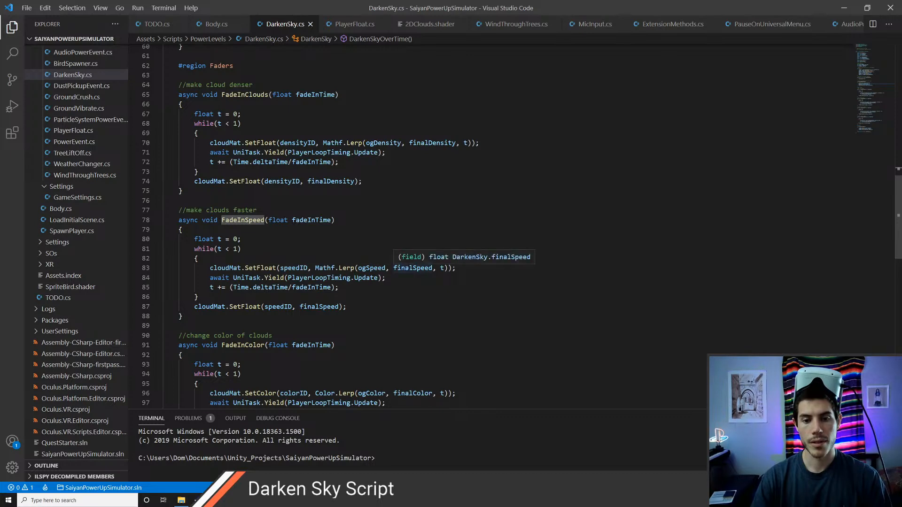
pyautogui.doubleClick(412, 268)
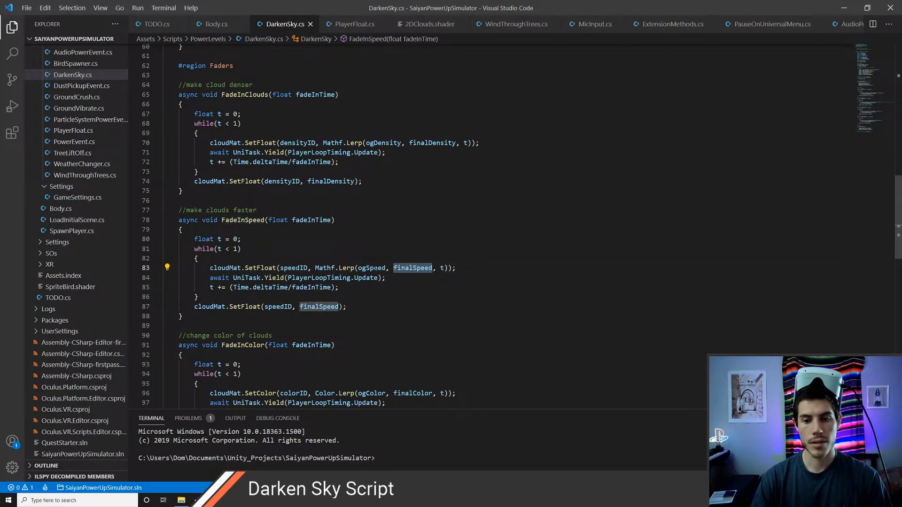
pyautogui.doubleClick(375, 268)
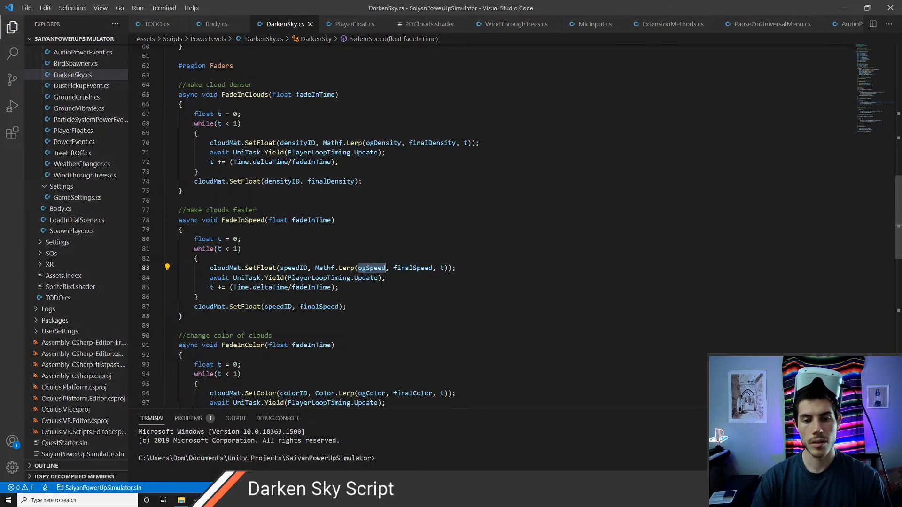
pyautogui.scroll(4, 381, 283)
pyautogui.scroll(3, 381, 283)
pyautogui.scroll(-4, 380, 284)
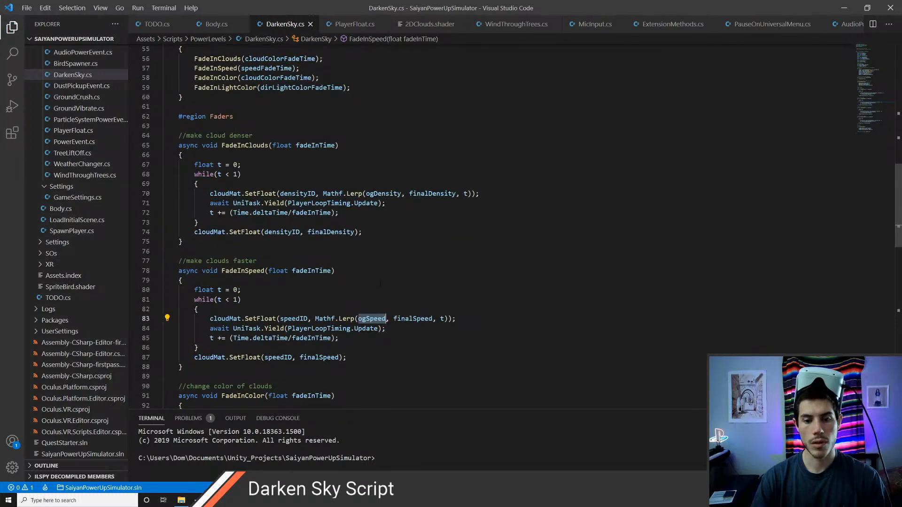
pyautogui.scroll(5, 380, 283)
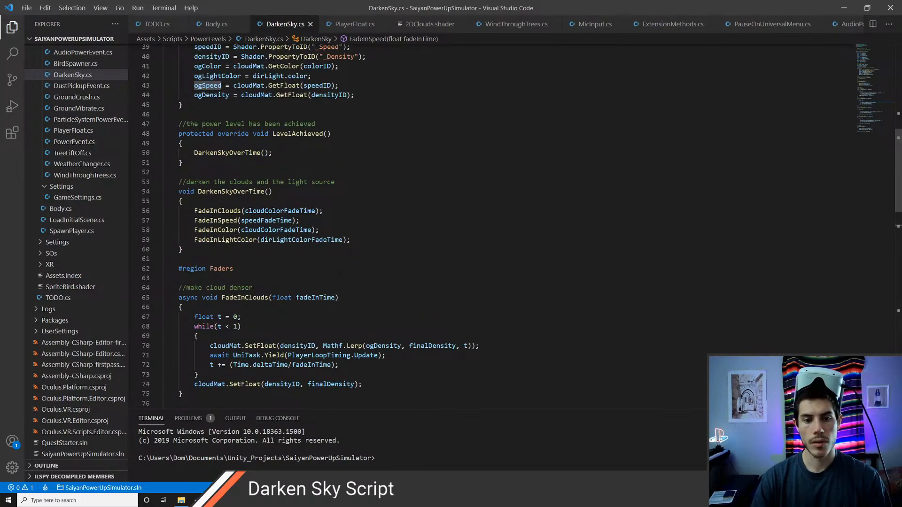
pyautogui.scroll(3, 381, 283)
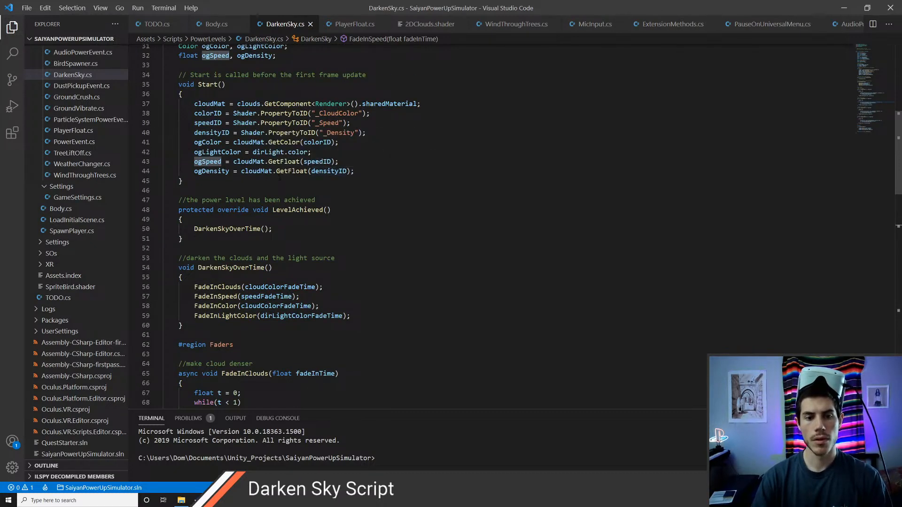
pyautogui.scroll(1, 245, 205)
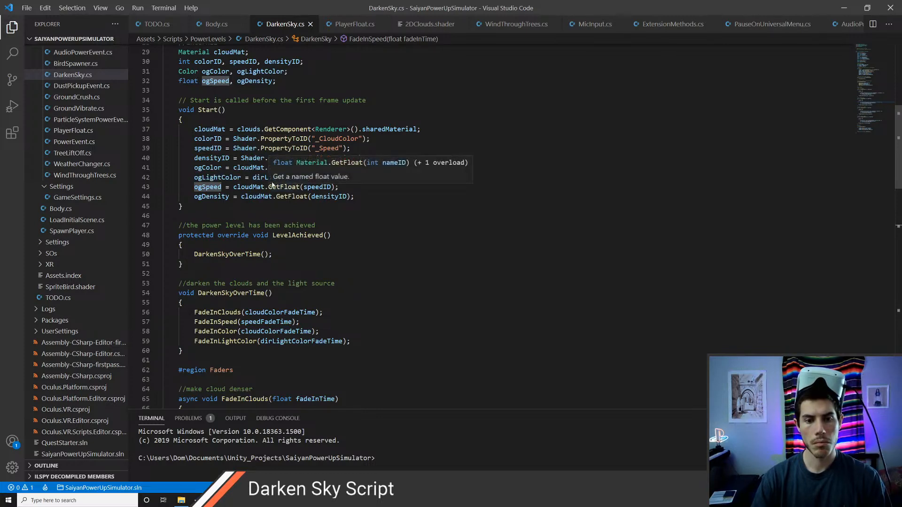
# Step: Move the ogLightColor assignment in Start below the ogDensity assignment
pyautogui.click(248, 178)
pyautogui.hotkey('alt', 'Down')
pyautogui.hotkey('alt', 'Down')
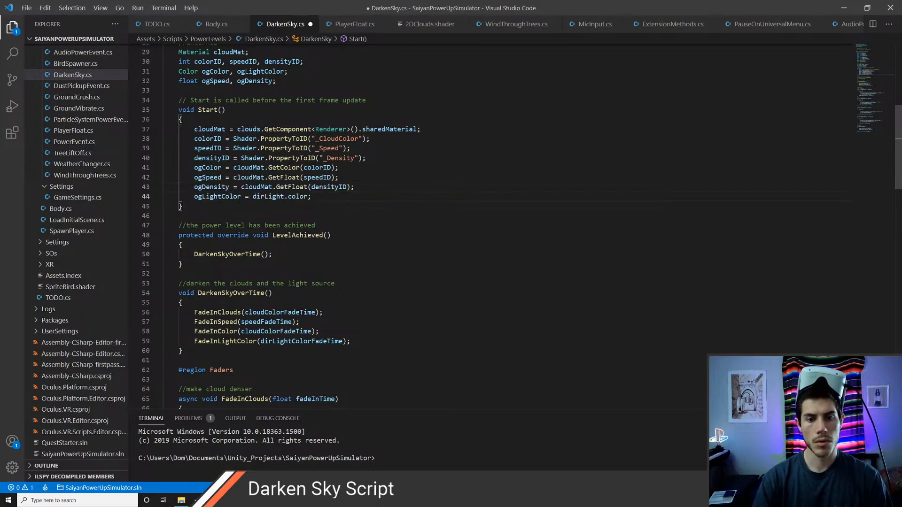
# Step: Add Debug.Log(ogSpeed); as the last line of the Start method and save the script
pyautogui.click(207, 178)
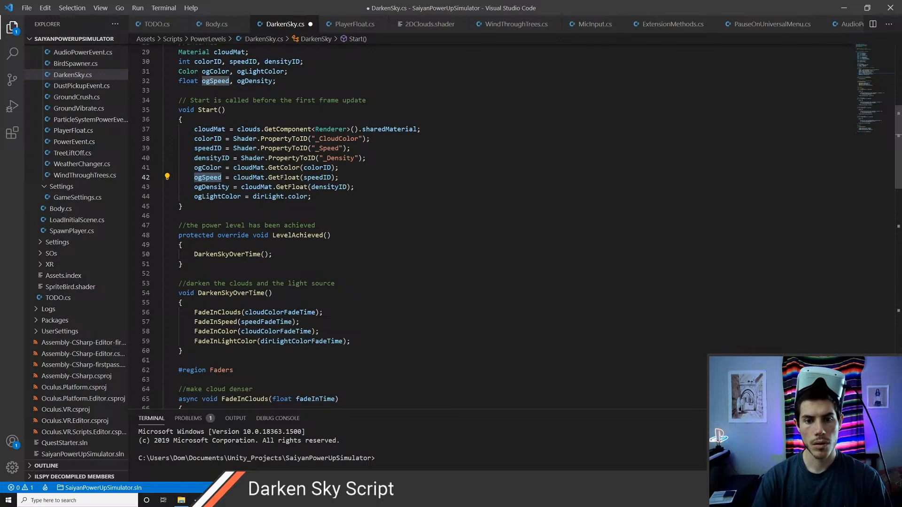
pyautogui.click(292, 178)
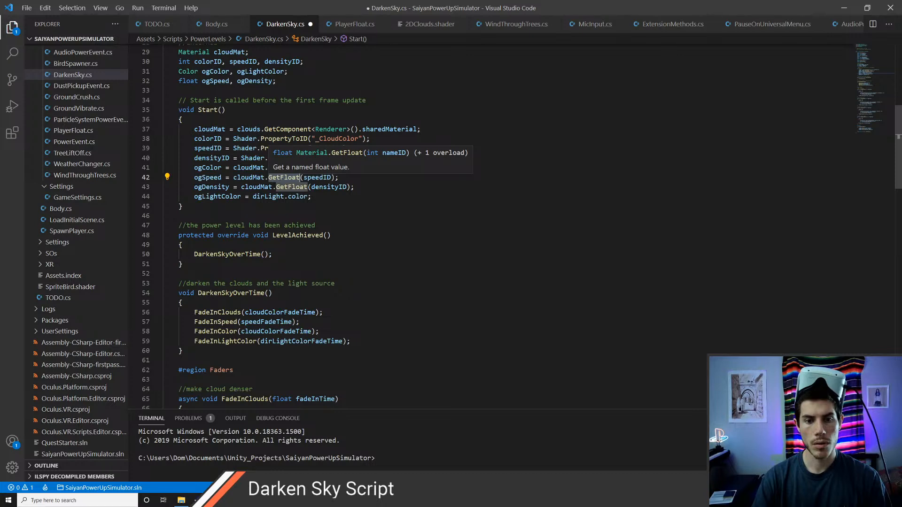
pyautogui.scroll(-6, 296, 211)
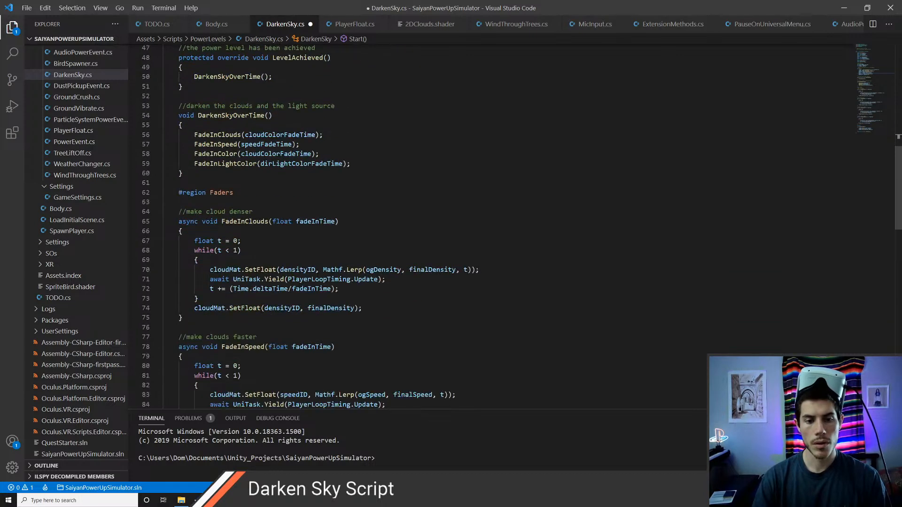
pyautogui.scroll(3, 422, 225)
pyautogui.scroll(3, 288, 167)
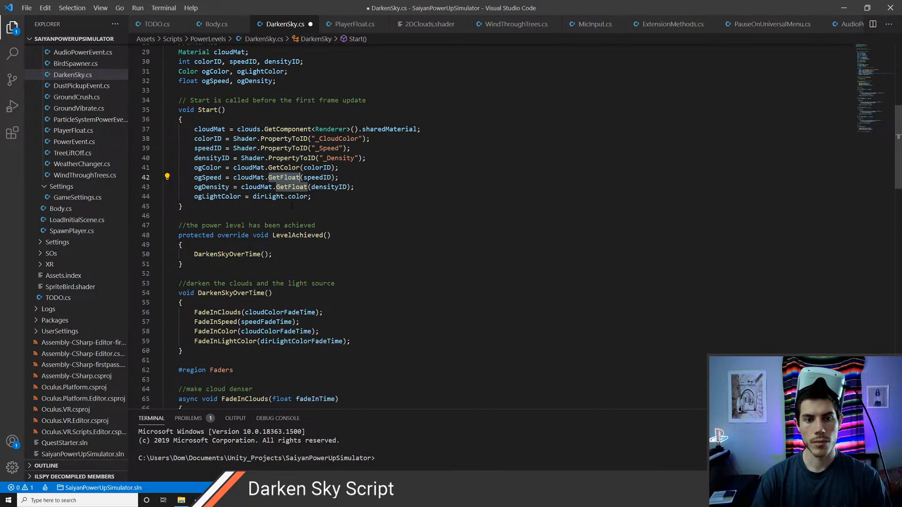
pyautogui.click(337, 196)
pyautogui.press('Return')
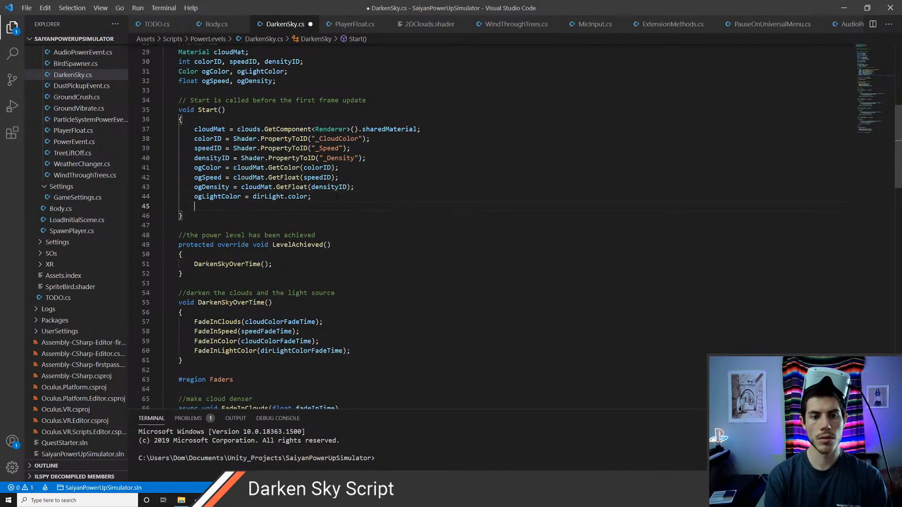
pyautogui.write('dl')
pyautogui.press('Tab')
pyautogui.write('og')
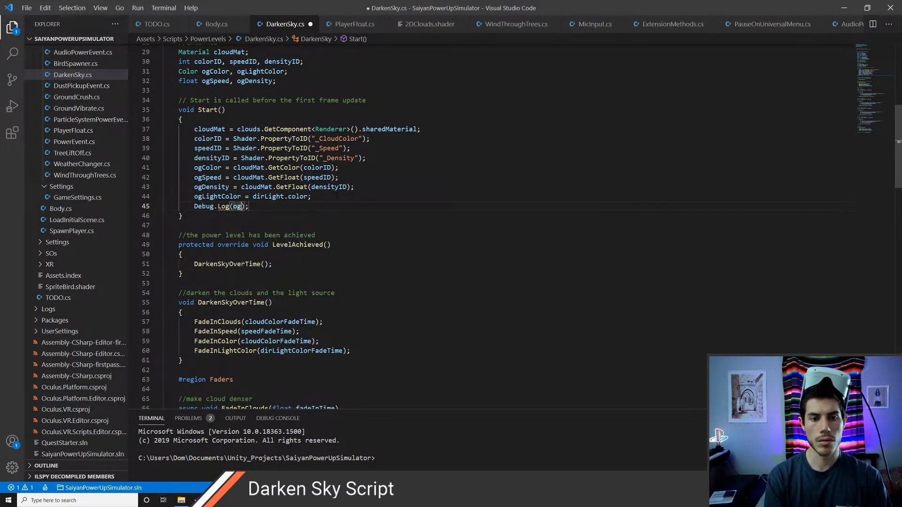
pyautogui.write('Speed')
pyautogui.hotkey('ctrl', 's')
# Step: Trace ogSpeed from Start to its use in FadeInSpeed and go to its field declaration
pyautogui.click(206, 177)
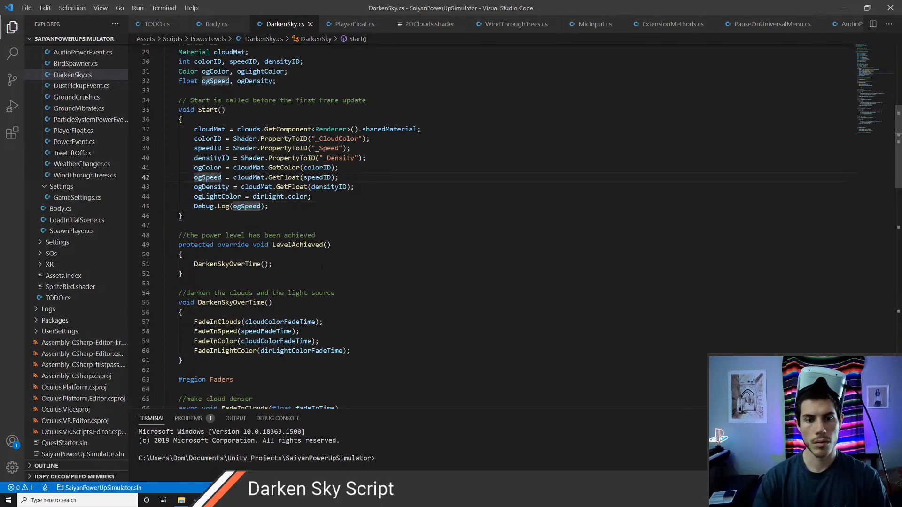
pyautogui.scroll(-10, 320, 268)
pyautogui.scroll(-2, 320, 268)
pyautogui.click(375, 255)
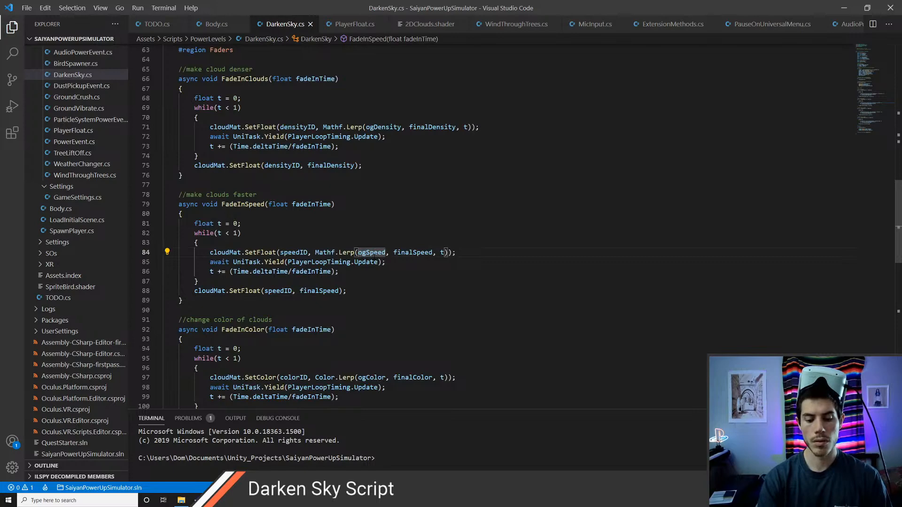
pyautogui.press('F12')
pyautogui.scroll(-1, 374, 257)
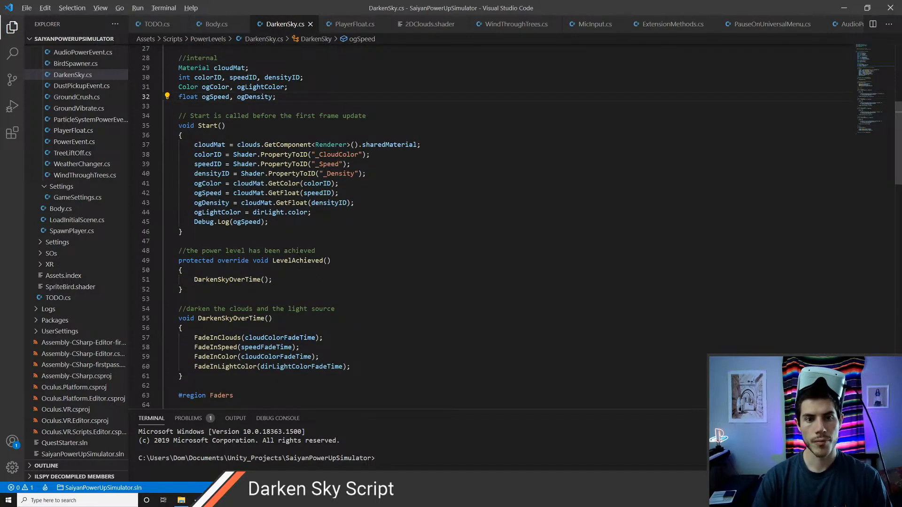
# Step: Run the scene in Unity to read the logged ogSpeed value, and stop the run
pyautogui.hotkey('alt', 'Tab')
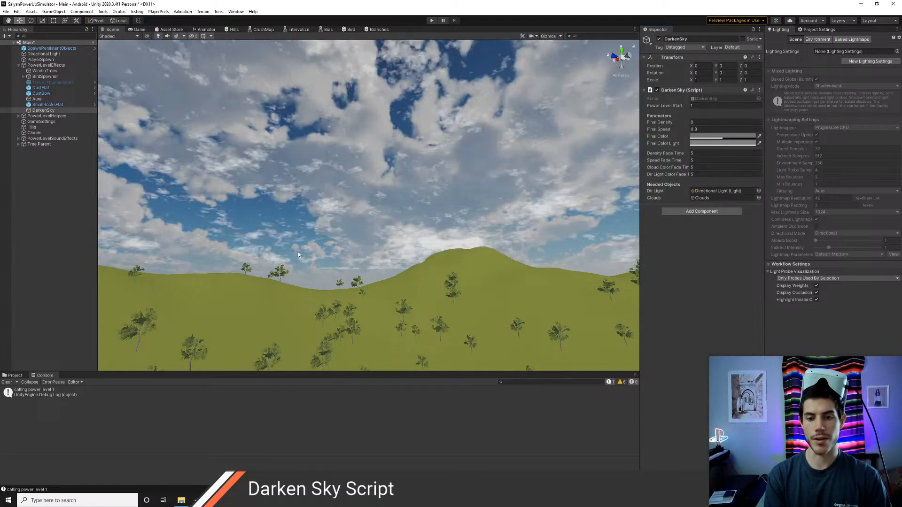
pyautogui.hotkey('ctrl', 'p')
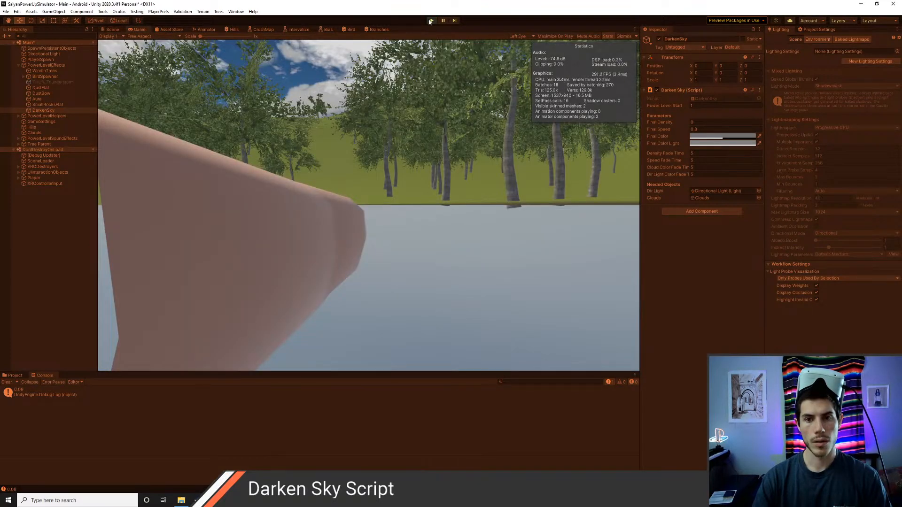
pyautogui.click(430, 20)
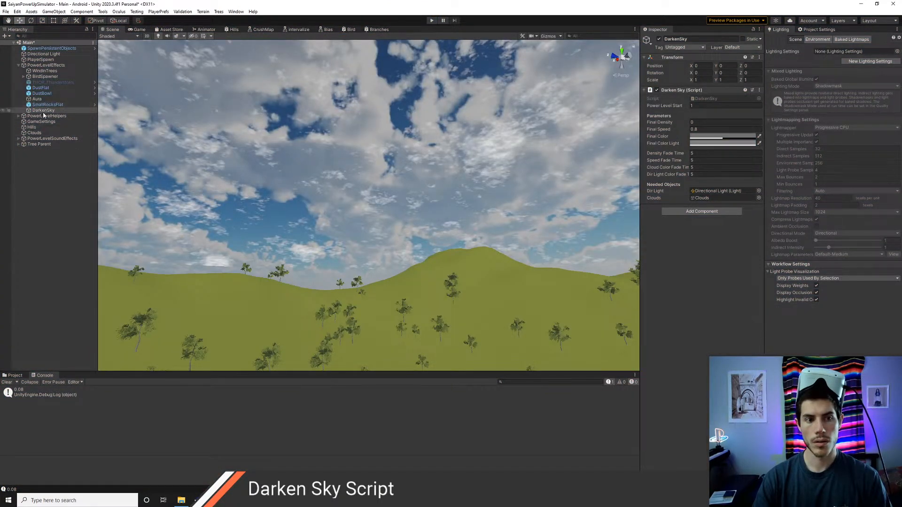
# Step: Check the Low Cloud material's Speed on the Clouds object against DarkenSky's Final Speed, and save the scene
pyautogui.click(35, 132)
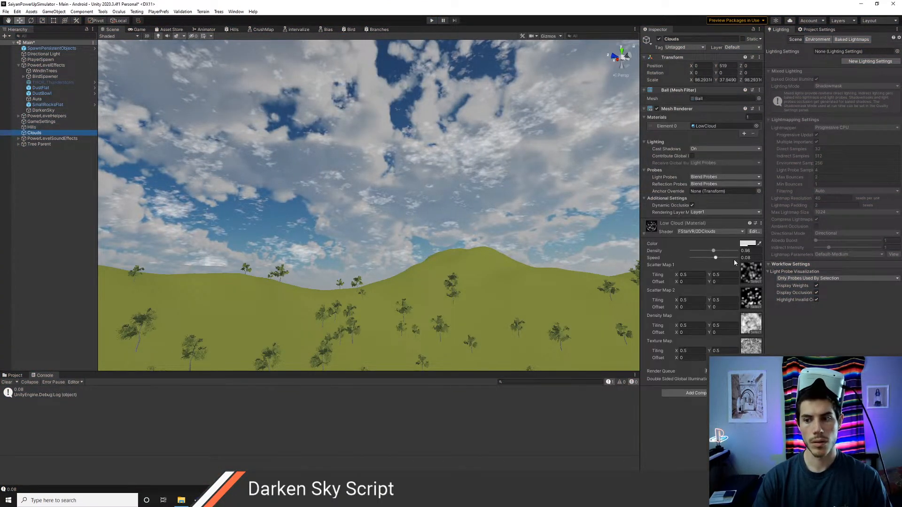
pyautogui.moveTo(715, 258)
pyautogui.mouseDown()
pyautogui.moveTo(733, 259)
pyautogui.moveTo(716, 259)
pyautogui.mouseUp()
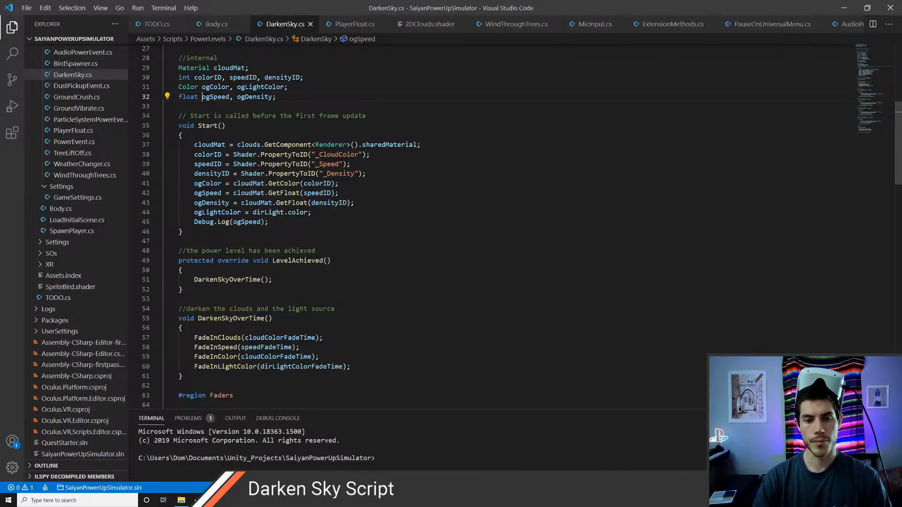
pyautogui.hotkey('alt', 'Tab')
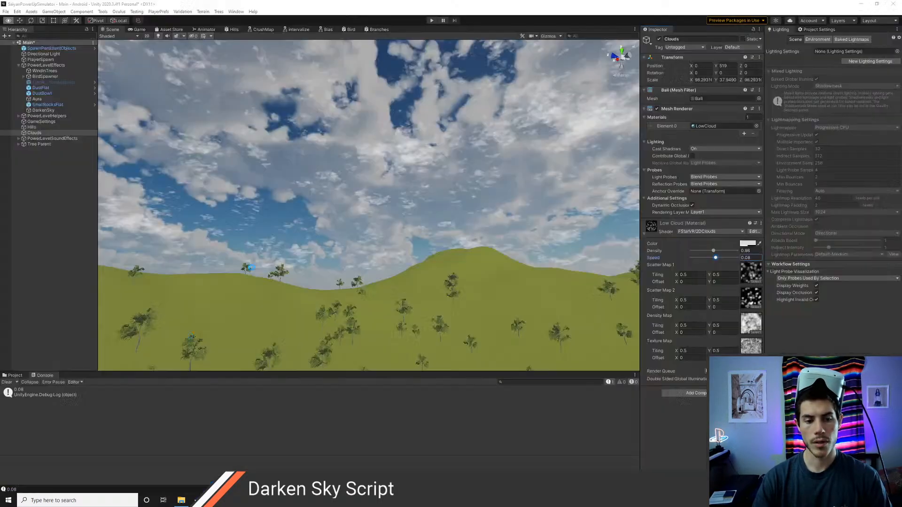
pyautogui.hotkey('alt', 'Tab')
pyautogui.hotkey('alt', 'Tab')
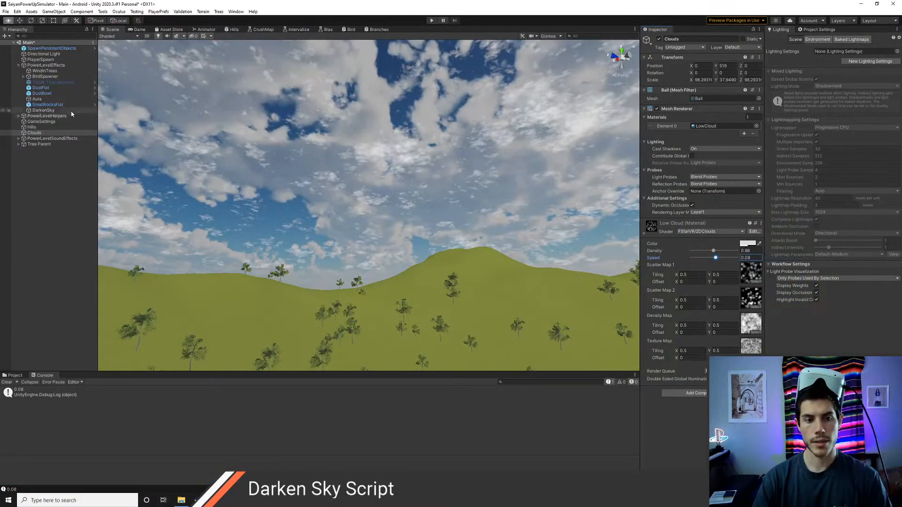
pyautogui.click(44, 109)
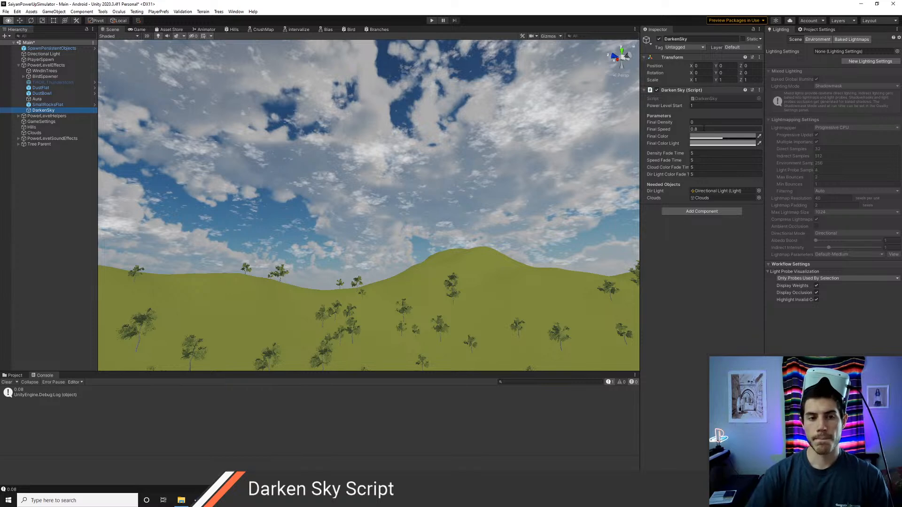
pyautogui.hotkey('ctrl', 's')
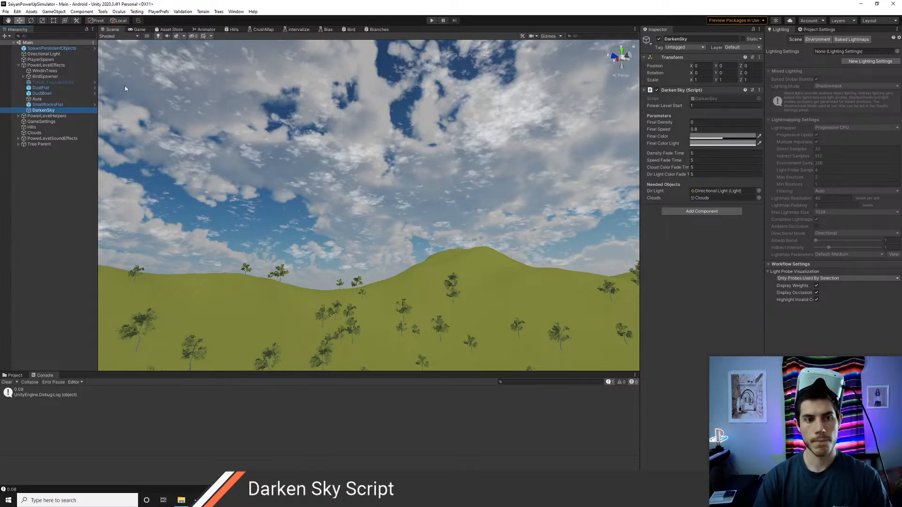
# Step: Play the scene with the Clouds object selected to watch the Low Cloud material's values fade, and stop the run
pyautogui.click(41, 134)
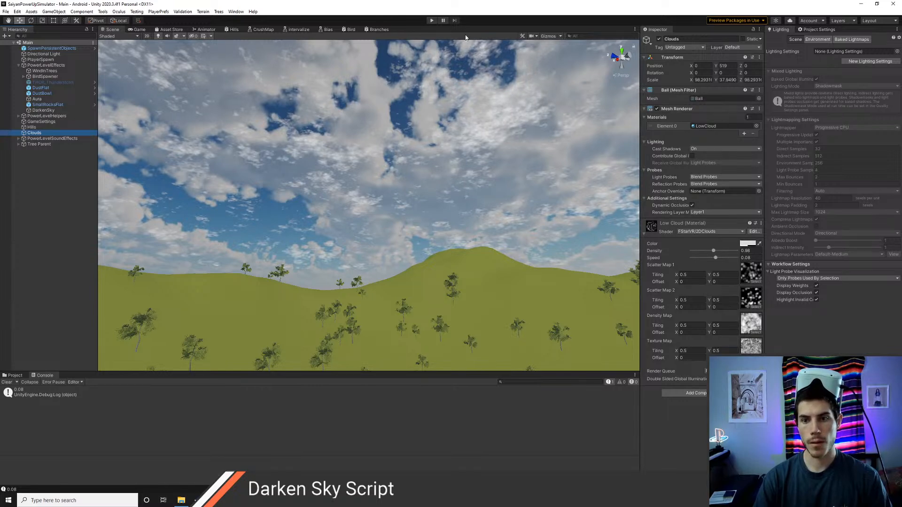
pyautogui.click(430, 21)
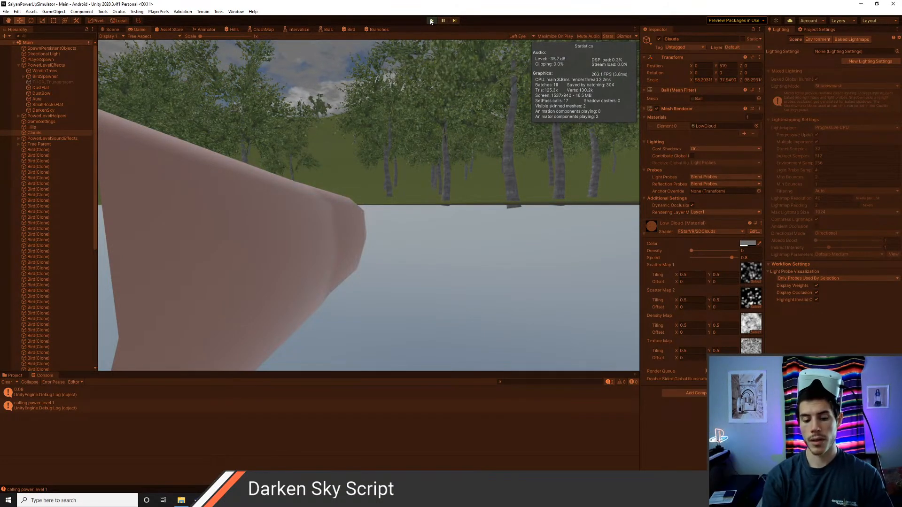
pyautogui.click(430, 20)
# Step: Test the sky darkening in the VR headset in two more play runs, stopping each one
pyautogui.click(431, 21)
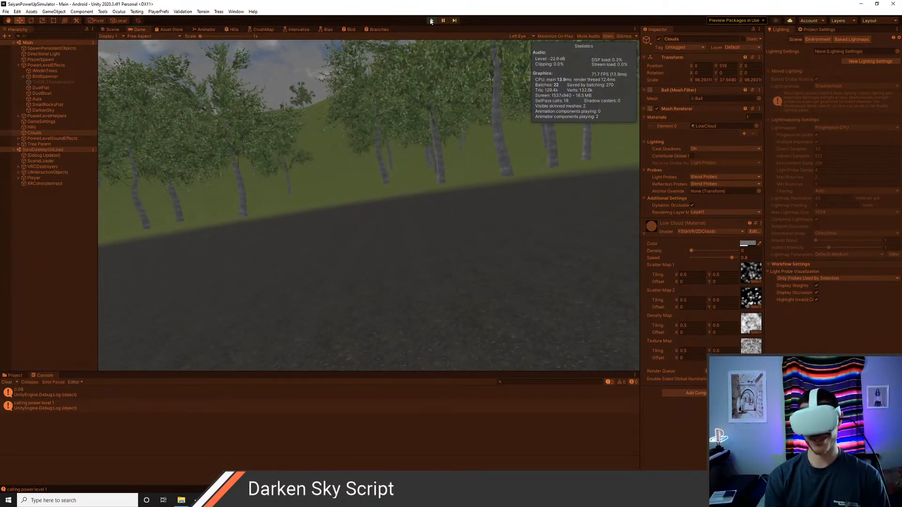
pyautogui.click(431, 21)
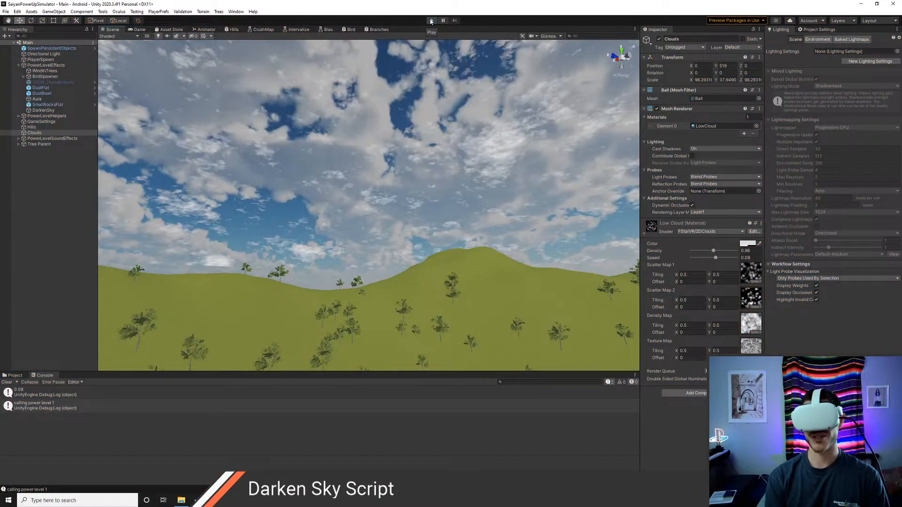
pyautogui.click(431, 21)
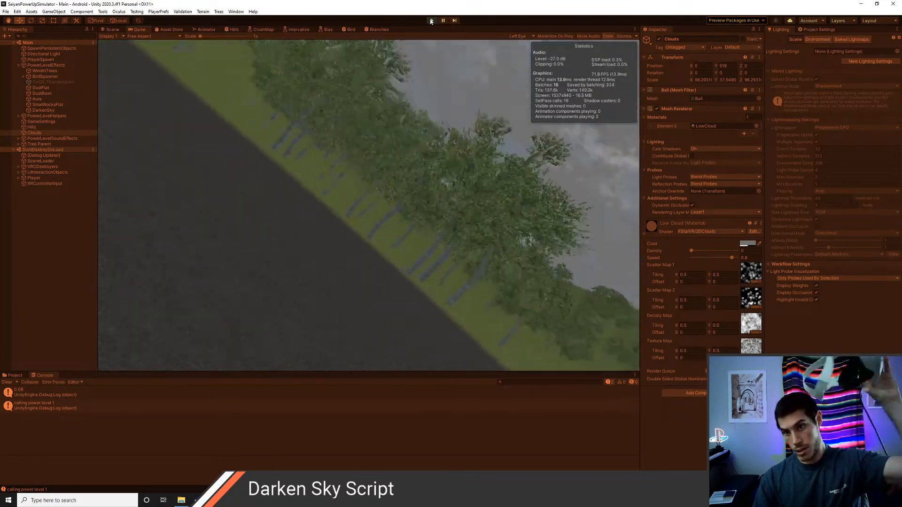
pyautogui.click(432, 20)
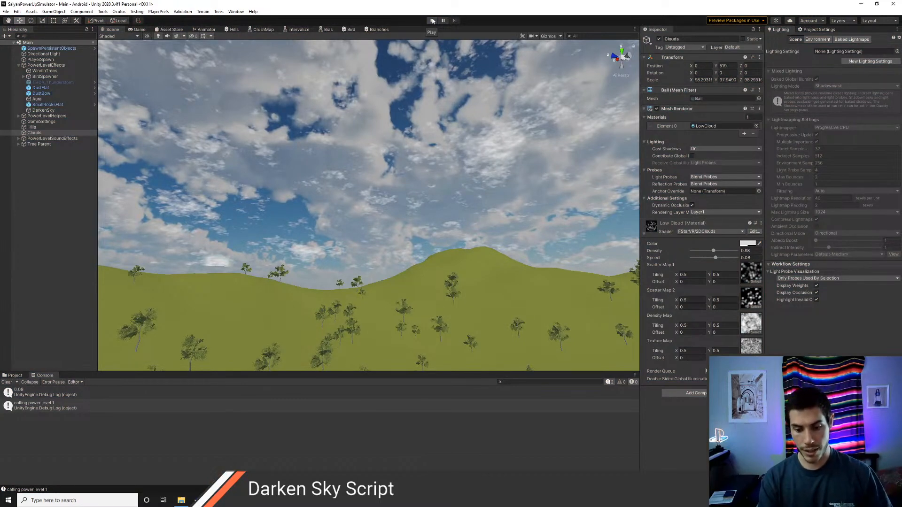
# Step: Start another play run and open the Environment lighting settings and the project's asset browser while it plays
pyautogui.click(432, 20)
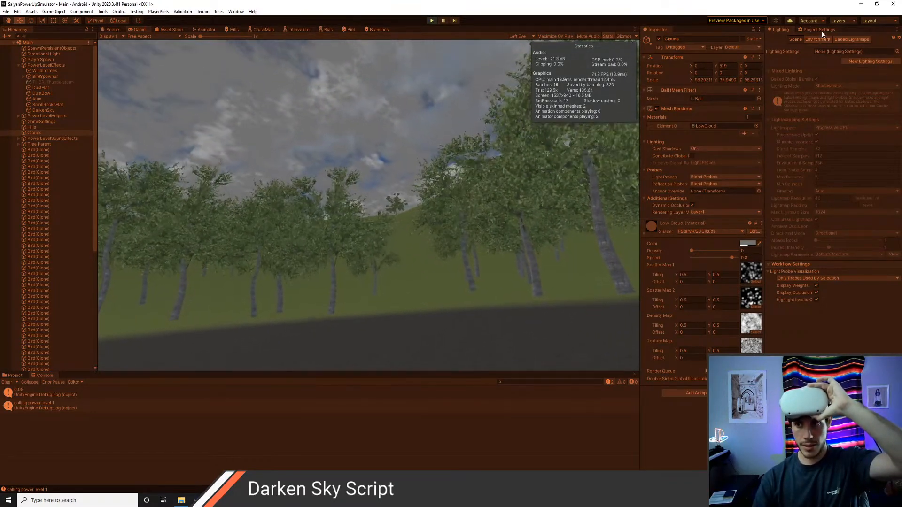
pyautogui.click(820, 39)
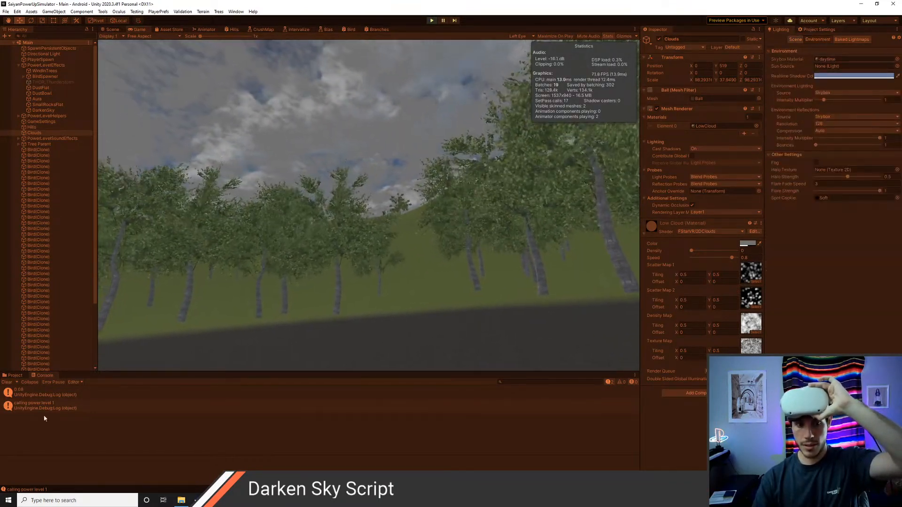
pyautogui.click(15, 375)
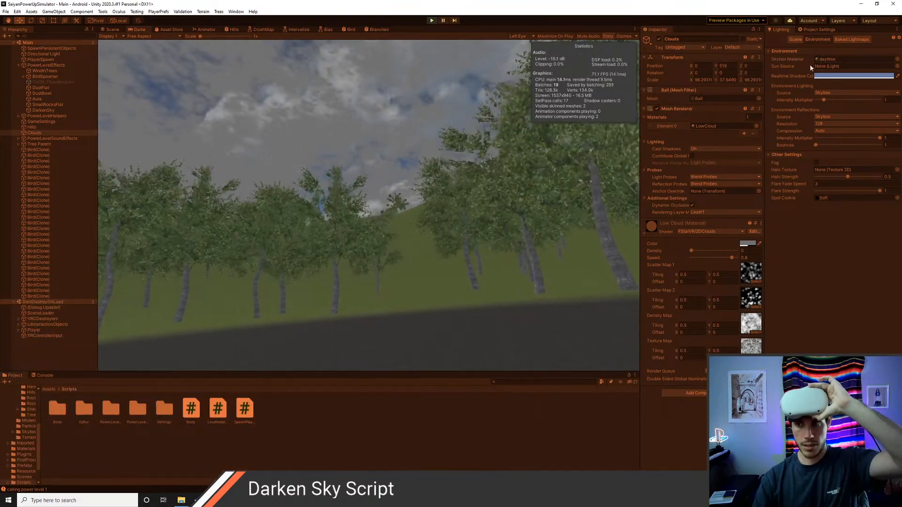
# Step: Try out the daytime skybox material's Exposure in play mode, lowering it to 0 and raising it to about 0.51
pyautogui.click(821, 60)
pyautogui.click(57, 408)
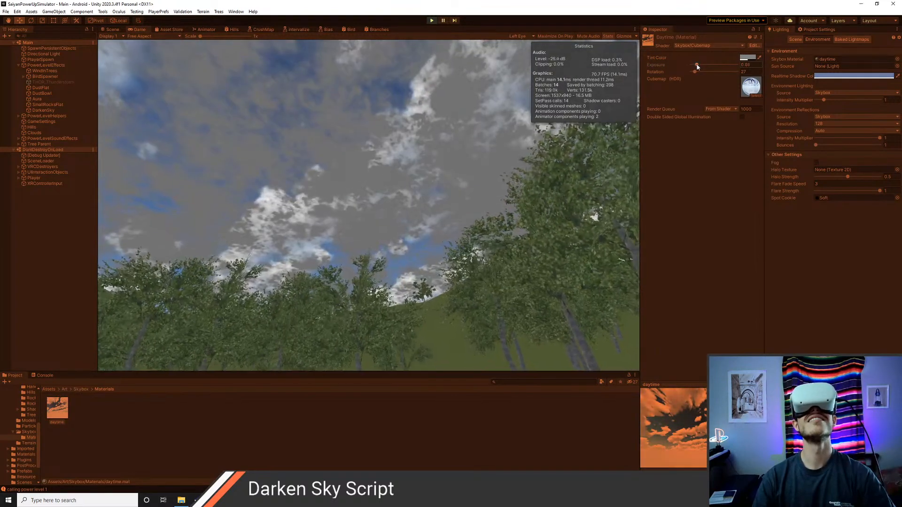
pyautogui.moveTo(695, 66); pyautogui.dragTo(688, 64)
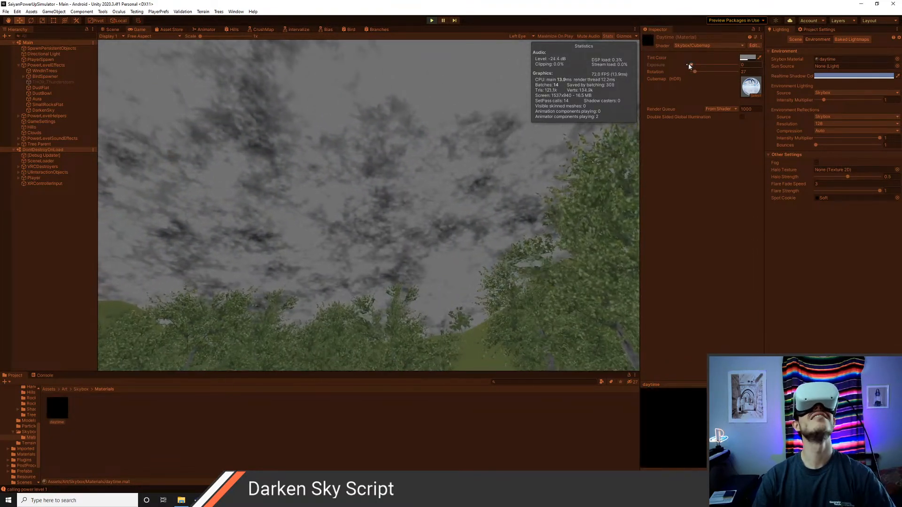
pyautogui.moveTo(690, 66); pyautogui.dragTo(695, 67)
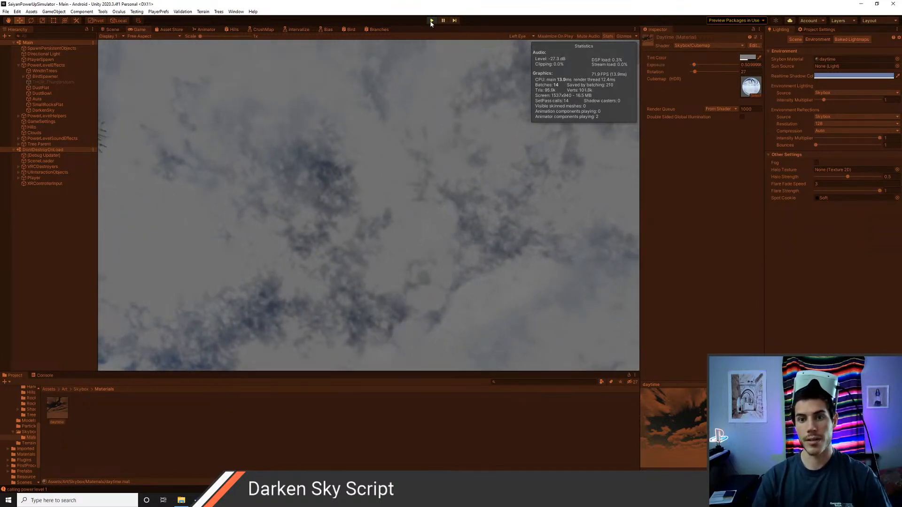
# Step: Exit play mode and set the daytime skybox material's Exposure to 0.9
pyautogui.click(430, 21)
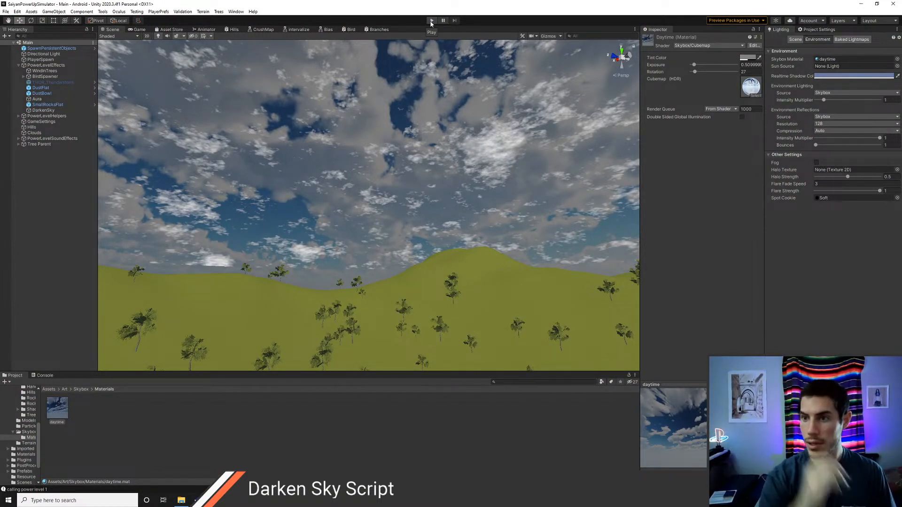
pyautogui.click(751, 64)
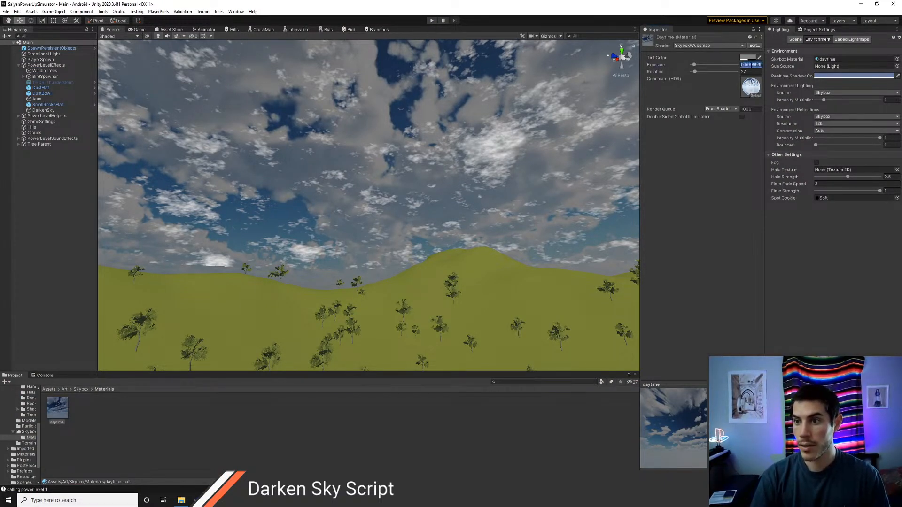
pyautogui.write('1')
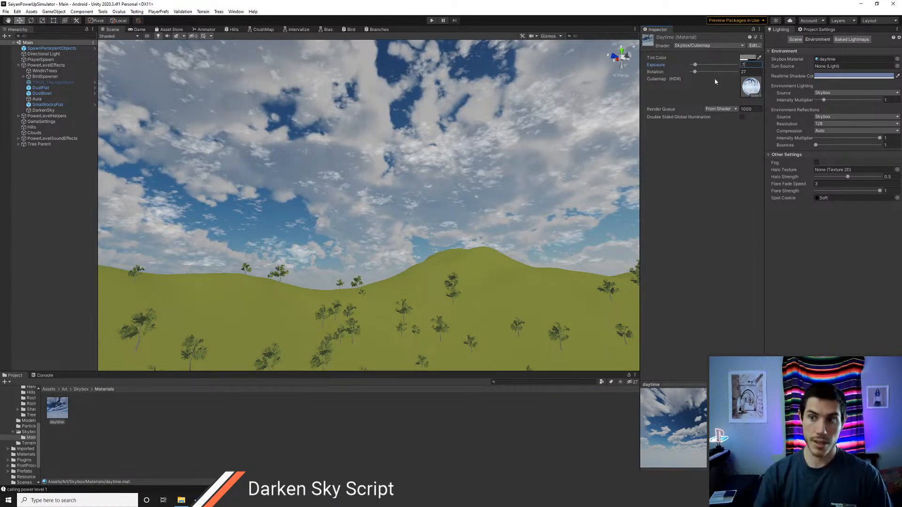
pyautogui.press('BackSpace')
pyautogui.write('8')
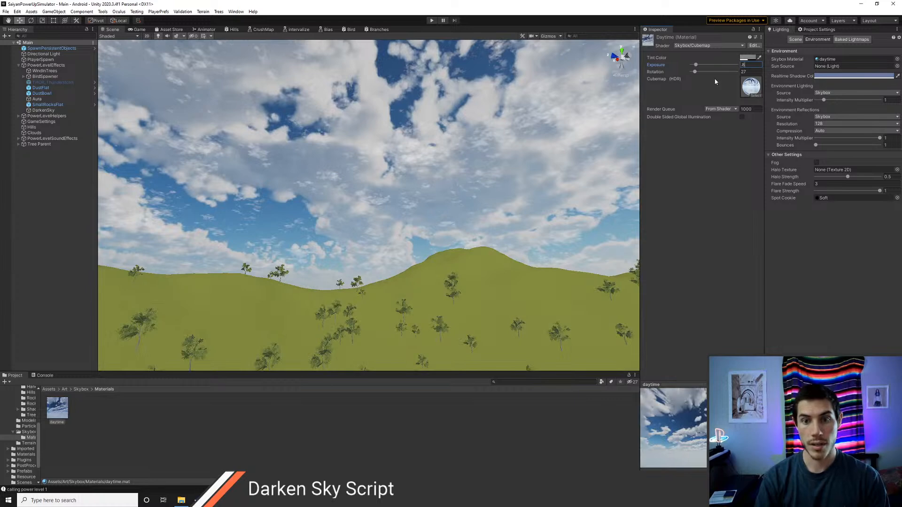
pyautogui.press('BackSpace')
pyautogui.write('9')
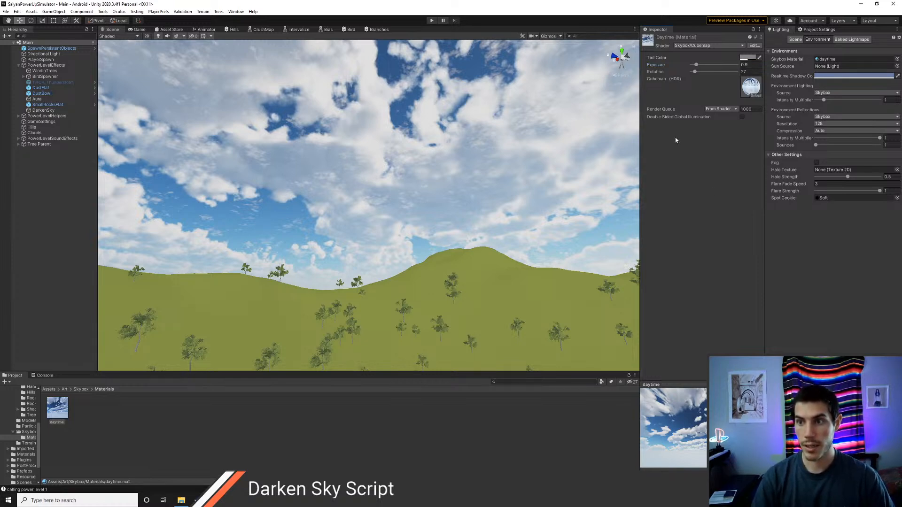
# Step: Switch to Visual Studio Code and add ogSkyboxColor to the Color field declaration in DarkenSky.cs, saving the script
pyautogui.hotkey('alt', 'Tab')
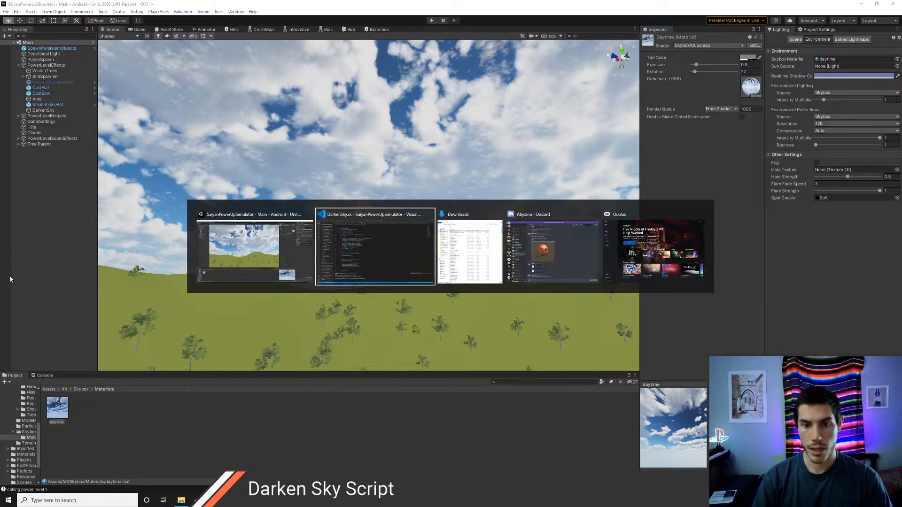
pyautogui.scroll(6, 422, 226)
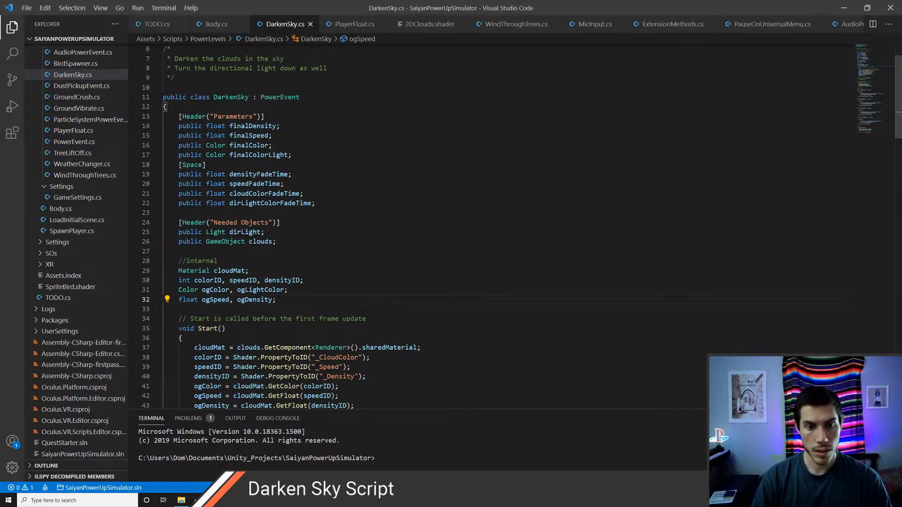
pyautogui.click(285, 291)
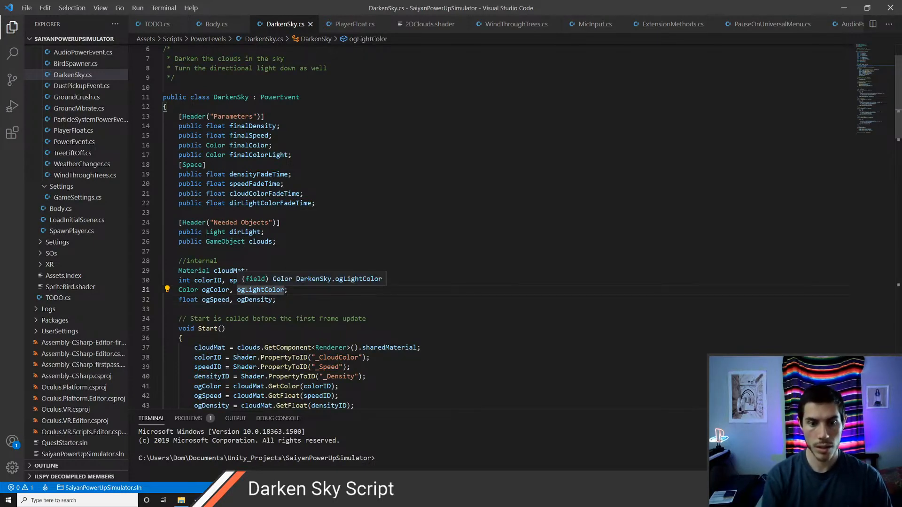
pyautogui.write(', ogSkyb')
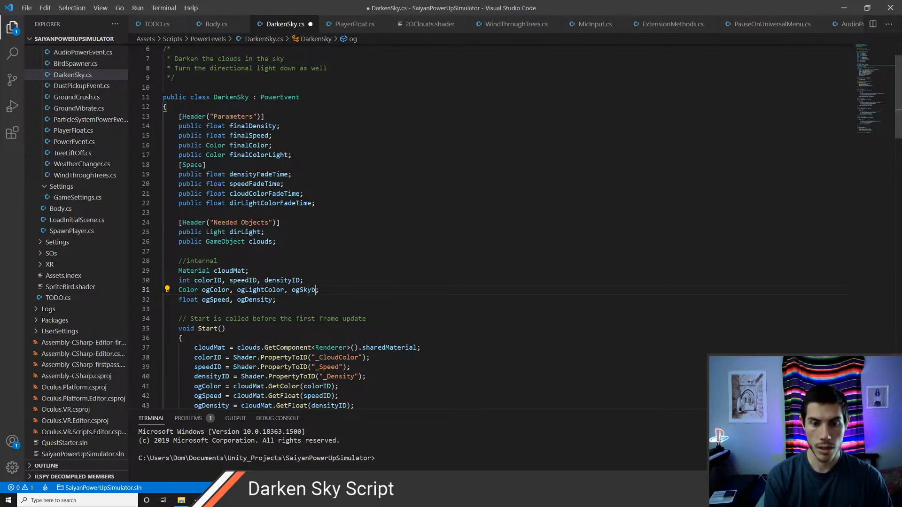
pyautogui.hotkey('ctrl', 's')
# Step: Declare "public Material skyboxMat;" below the clouds field under the Needed Objects header and save
pyautogui.press('Up')
pyautogui.press('Up')
pyautogui.press('Up')
pyautogui.press('Return')
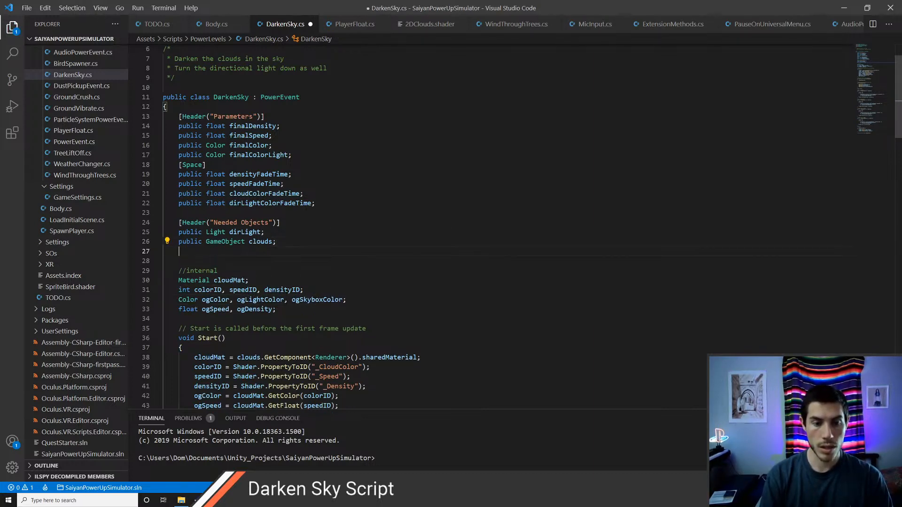
pyautogui.write('public Ma')
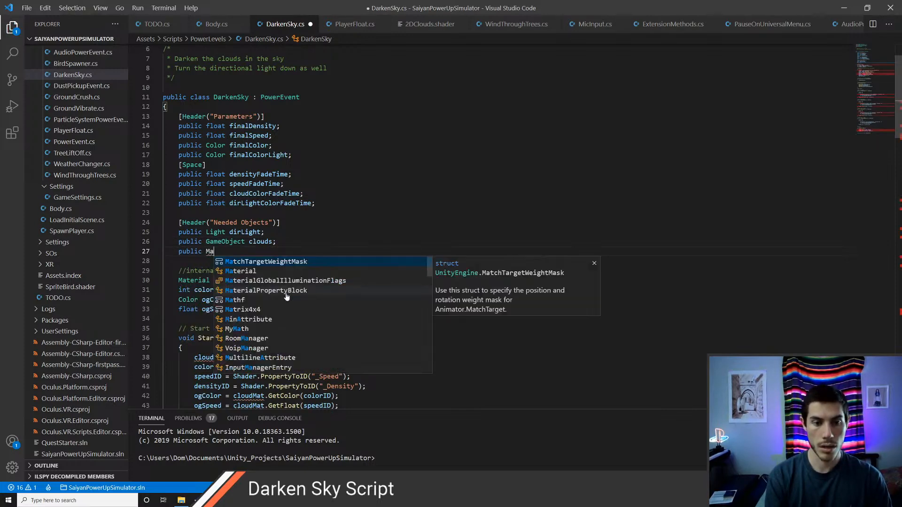
pyautogui.write('terial skyboxMat;')
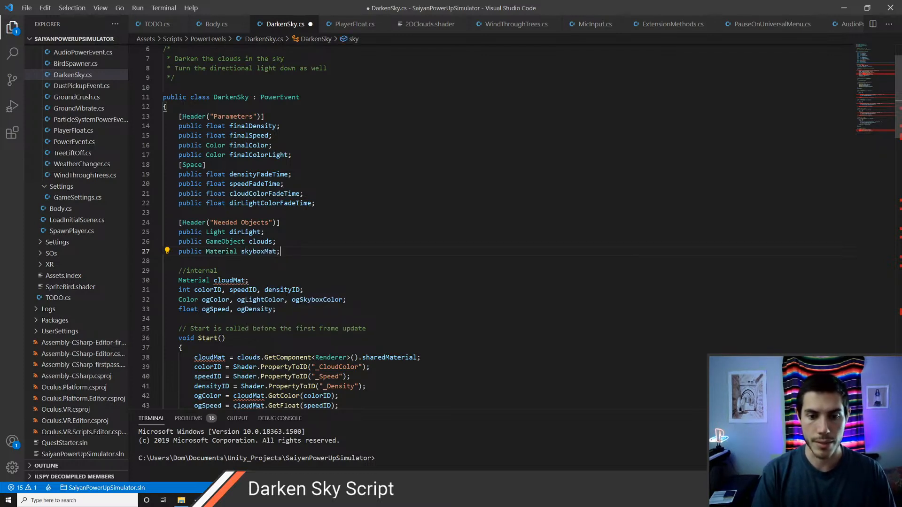
pyautogui.hotkey('ctrl', 's')
# Step: Insert a blank line in Start() between the densityID assignment and the ogColor assignment
pyautogui.press('Down')
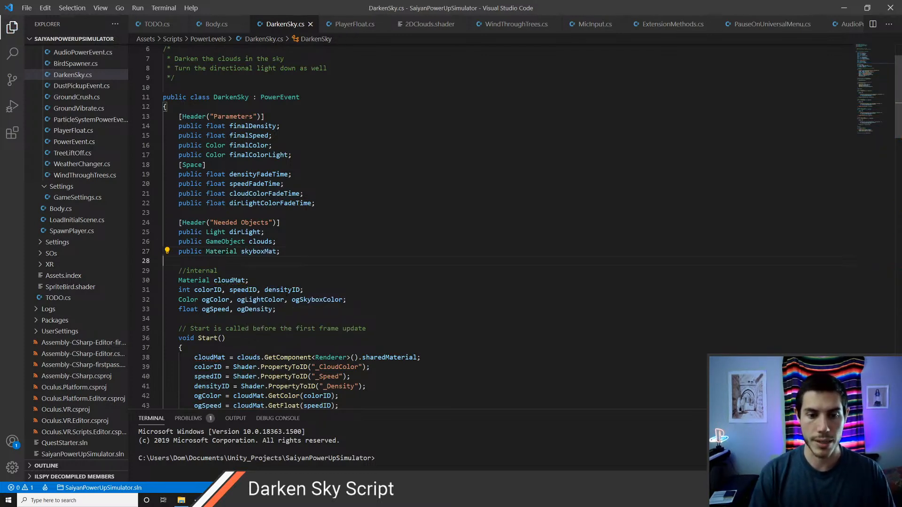
pyautogui.press('Down')
pyautogui.press('Down')
pyautogui.press('Down')
pyautogui.press('Down')
pyautogui.press('Down')
pyautogui.press('Down')
pyautogui.press('Down')
pyautogui.press('Down')
pyautogui.press('Down')
pyautogui.press('Down')
pyautogui.press('Down')
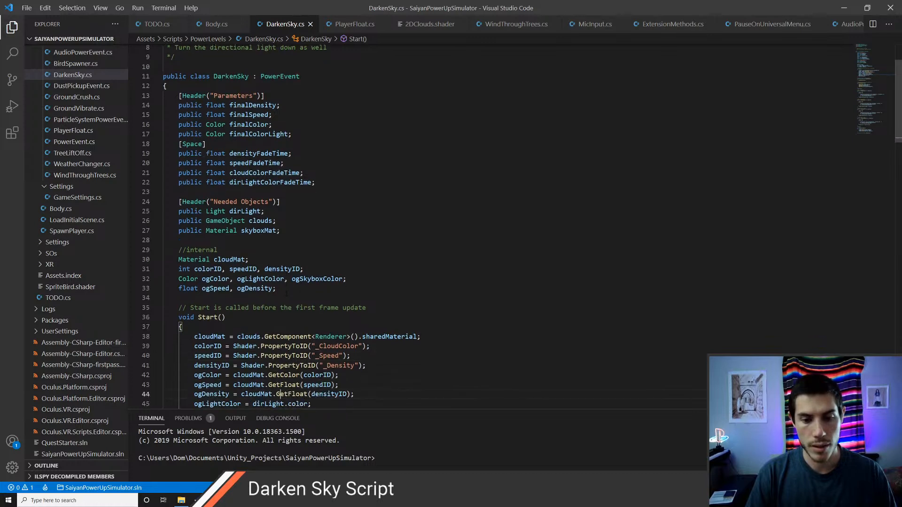
pyautogui.scroll(-1, 286, 294)
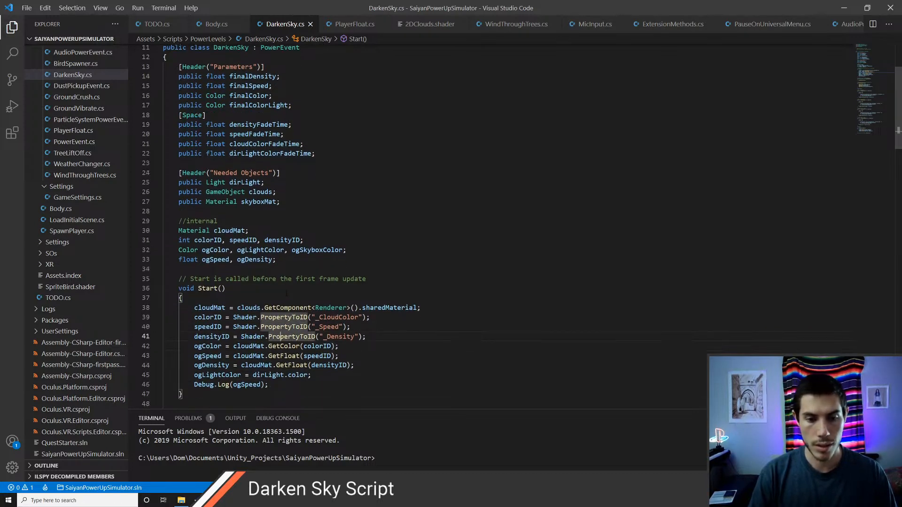
pyautogui.press('End')
pyautogui.press('Return')
pyautogui.press('BackSpace')
pyautogui.press('BackSpace')
# Step: Add skyboxColorID to the int declaration that holds colorID, speedID and densityID, and save the script
pyautogui.press('Up')
pyautogui.press('Up')
pyautogui.press('Up')
pyautogui.press('Up')
pyautogui.press('Up')
pyautogui.press('Up')
pyautogui.press('Up')
pyautogui.press('Up')
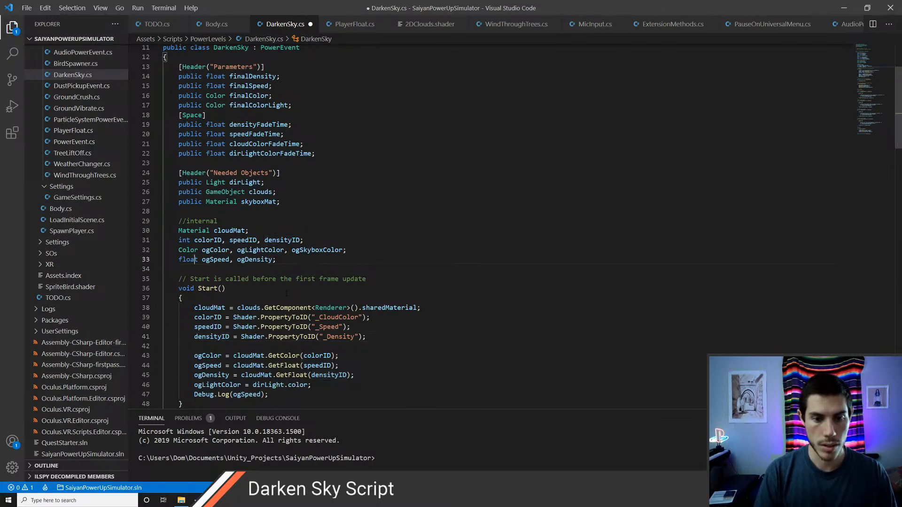
pyautogui.press('End')
pyautogui.write(', ')
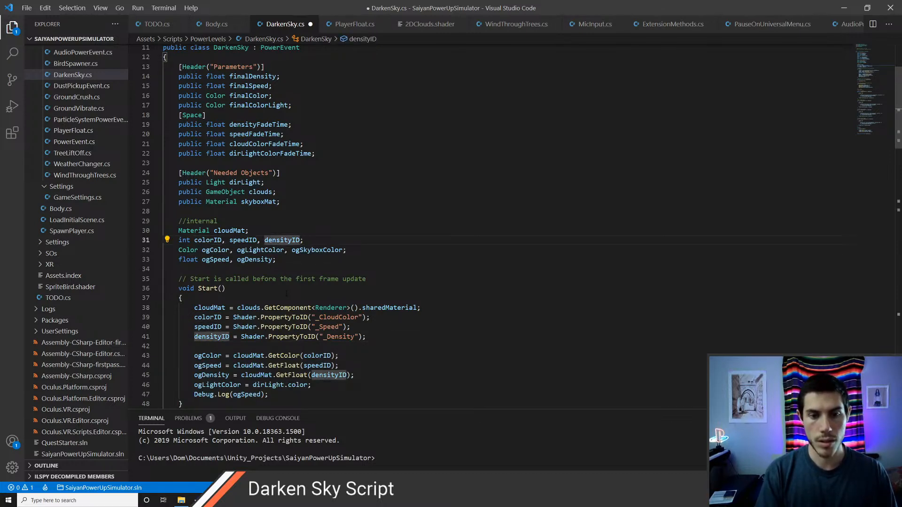
pyautogui.write('skyboxColorID')
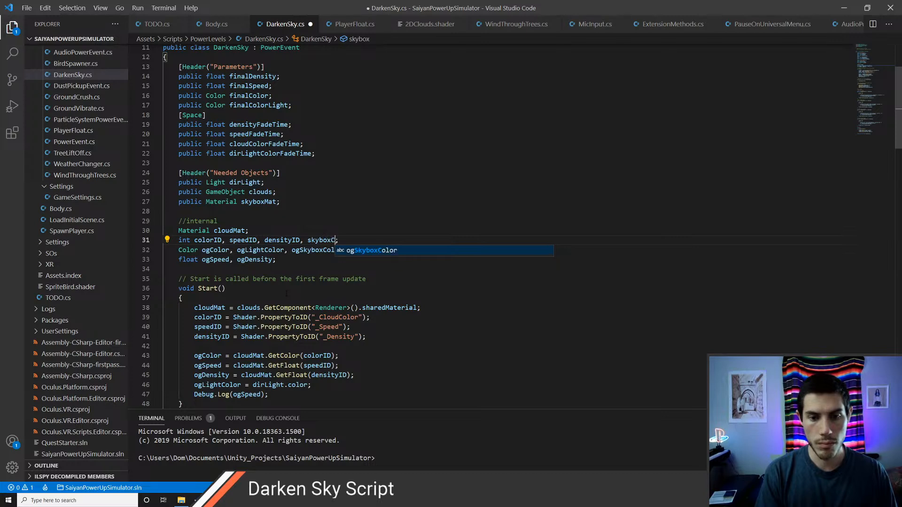
pyautogui.hotkey('ctrl', 's')
# Step: Begin a skyboxColorID assignment using Shader.PropertyToID on the blank line below the densityID assignment in Start()
pyautogui.press('Down')
pyautogui.press('Down')
pyautogui.press('Down')
pyautogui.press('Down')
pyautogui.press('Down')
pyautogui.press('Down')
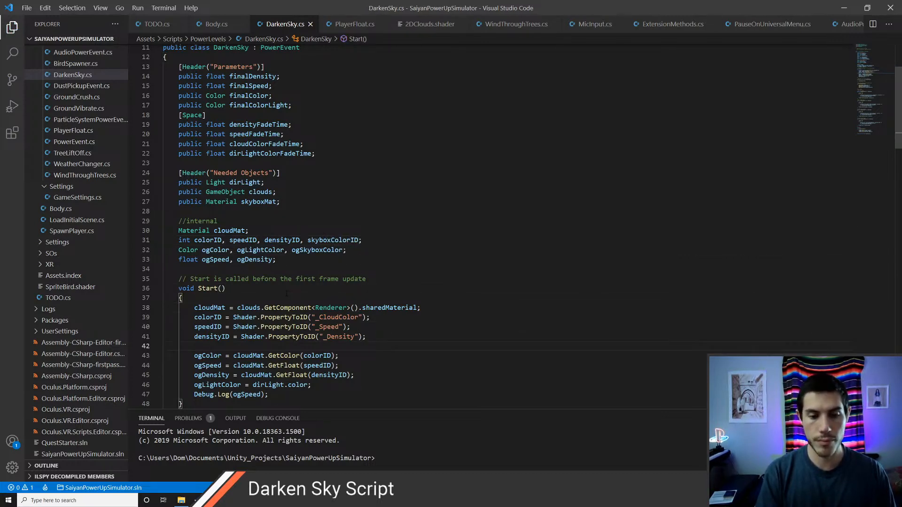
pyautogui.write('skyboxColorID = Shader.PropertyToID("')
# Step: Switch to Unity and inspect the property names of the daytime material's Skybox/Cubemap shader
pyautogui.hotkey('alt', 'Tab')
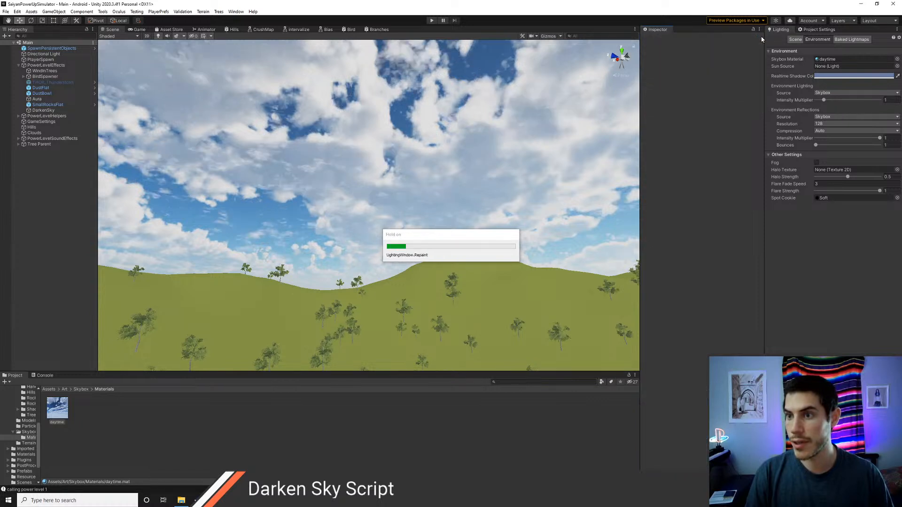
pyautogui.click(761, 37)
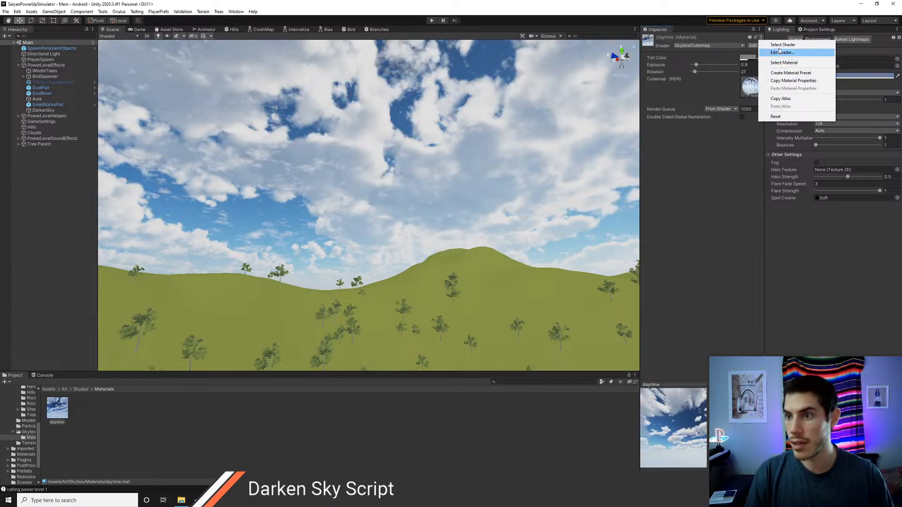
pyautogui.click(778, 45)
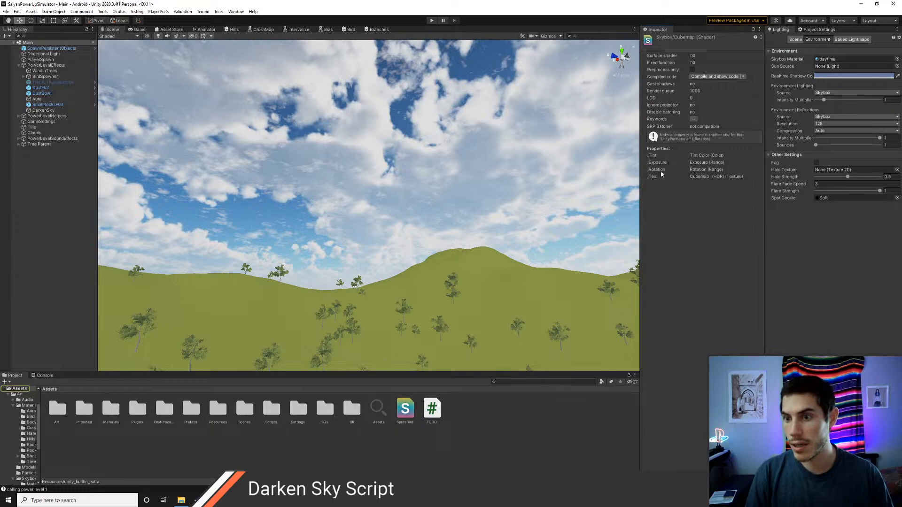
# Step: Return to Visual Studio Code and complete the skyboxColorID assignment with the property name "_Exposure", then save the script
pyautogui.hotkey('alt', 'Tab')
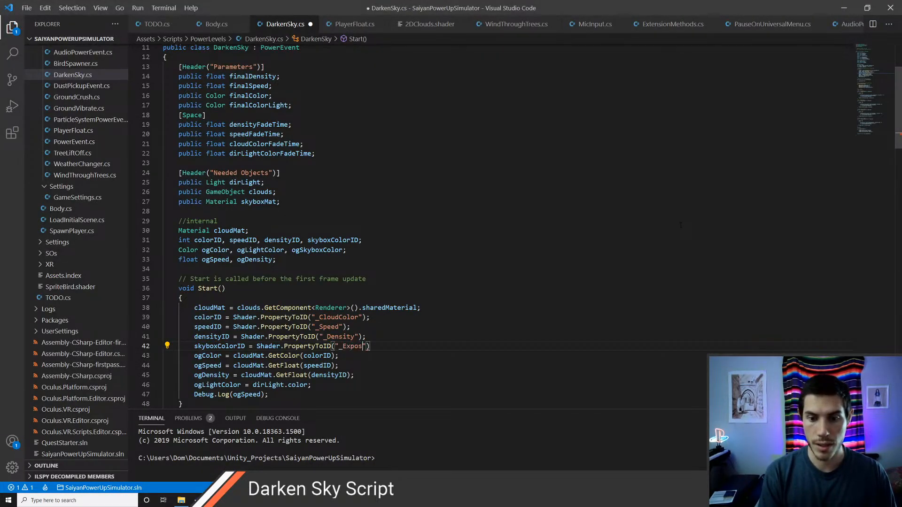
pyautogui.write('e')
pyautogui.hotkey('ctrl', 's')
pyautogui.write(';')
pyautogui.hotkey('ctrl', 's')
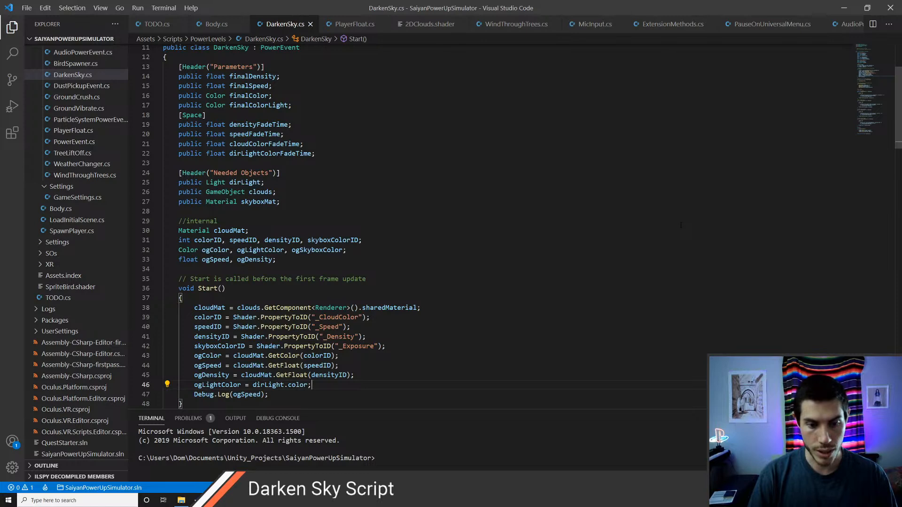
# Step: Remove the Debug.Log(ogSpeed) line from Start() and open a blank line below the ogDensity assignment
pyautogui.press('Return')
pyautogui.press('Down')
pyautogui.press('Down')
pyautogui.hotkey('ctrl', 'x')
pyautogui.press('Up')
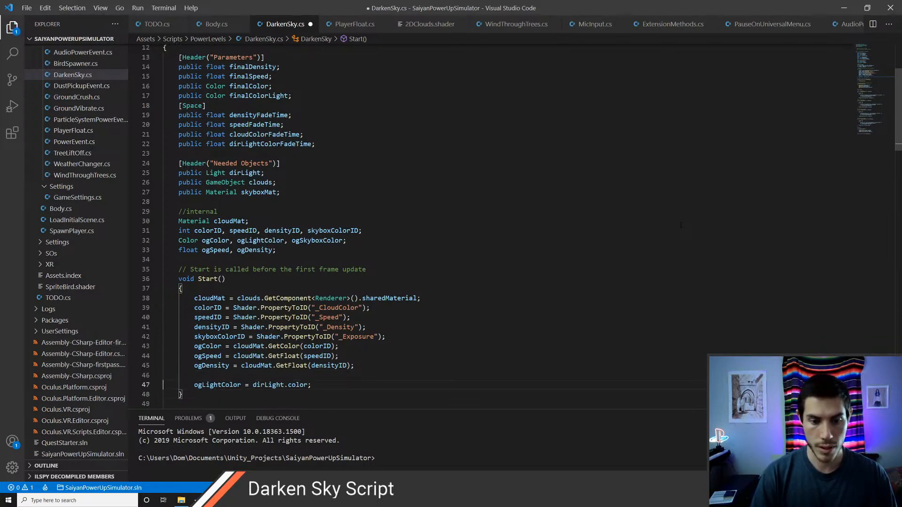
# Step: Add "ogSkyboxColor = skyboxMat.GetColor(skyboxColorID);" below the ogDensity assignment and save the script
pyautogui.write('ogSkyb')
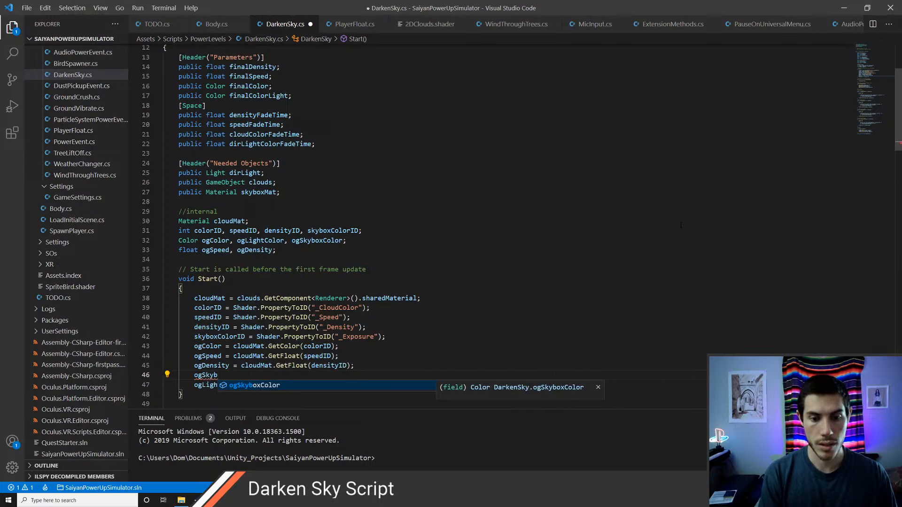
pyautogui.press('Tab')
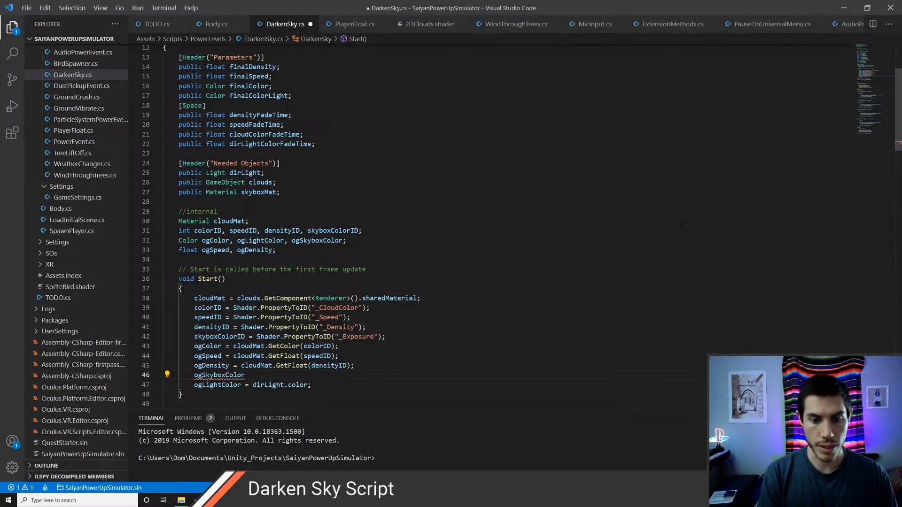
pyautogui.write('= skybox')
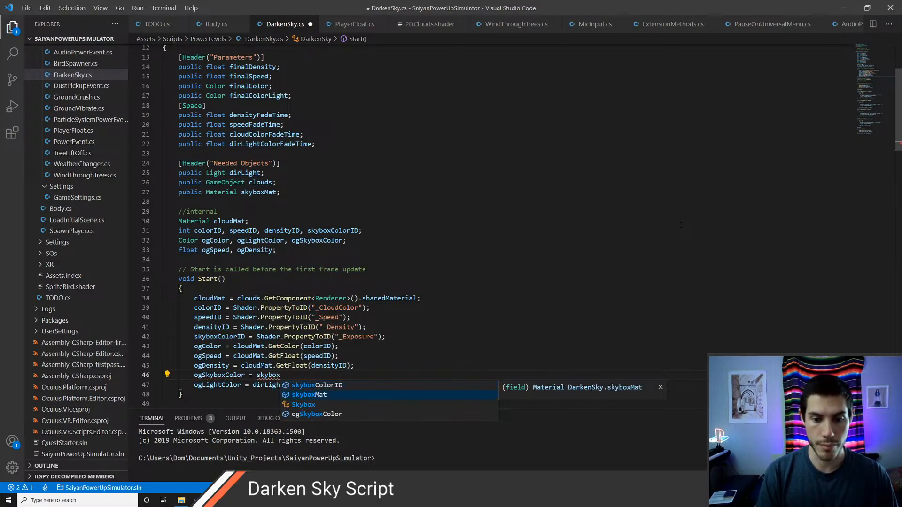
pyautogui.press('Tab')
pyautogui.write('.getco')
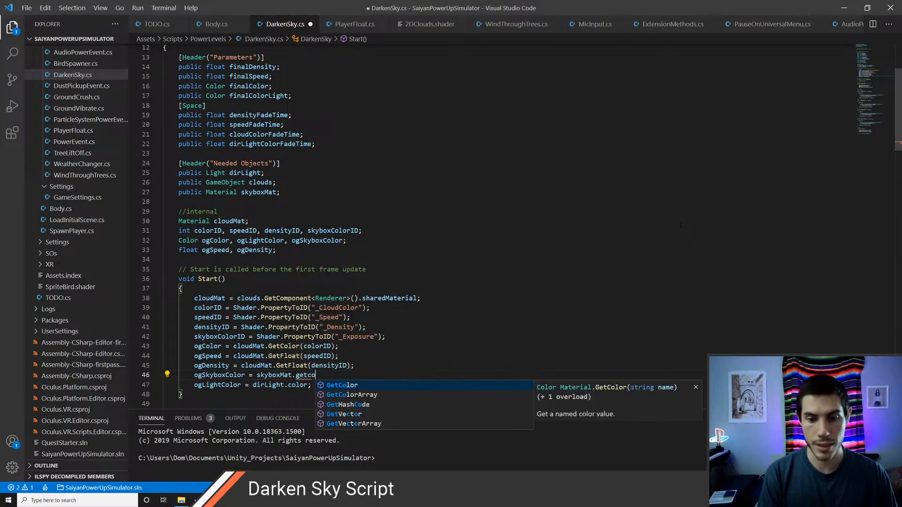
pyautogui.press('Tab')
pyautogui.write('(')
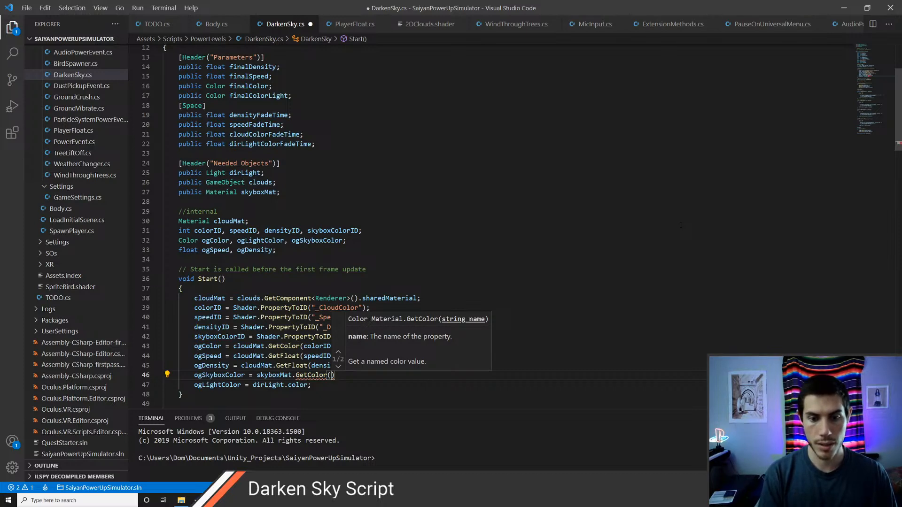
pyautogui.write('sky')
pyautogui.press('Tab')
pyautogui.write(');')
pyautogui.hotkey('ctrl', 's')
# Step: Log ogSkyboxColor with Debug.Log below its assignment, save the script and switch to Unity
pyautogui.press('Return')
pyautogui.write('Debug.Log();')
pyautogui.press('Left')
pyautogui.press('Left')
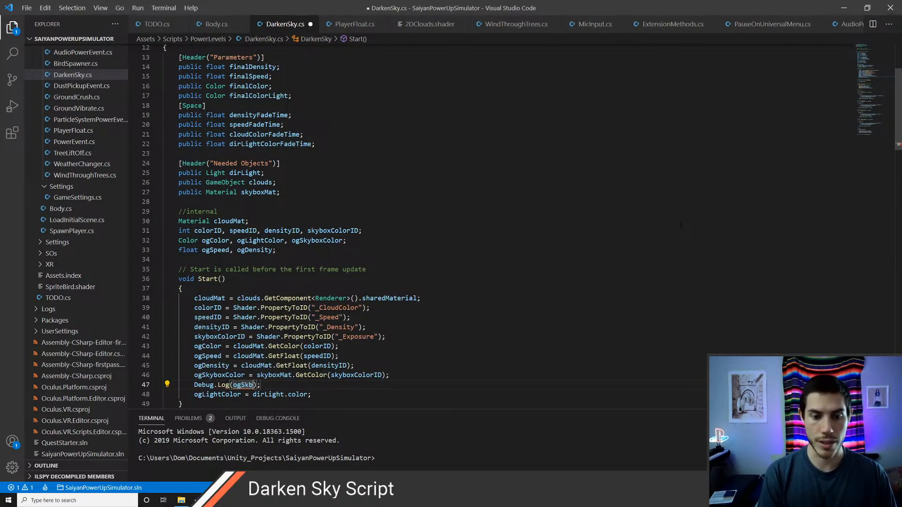
pyautogui.write('lor')
pyautogui.hotkey('ctrl', 's')
pyautogui.hotkey('alt', 'Tab')
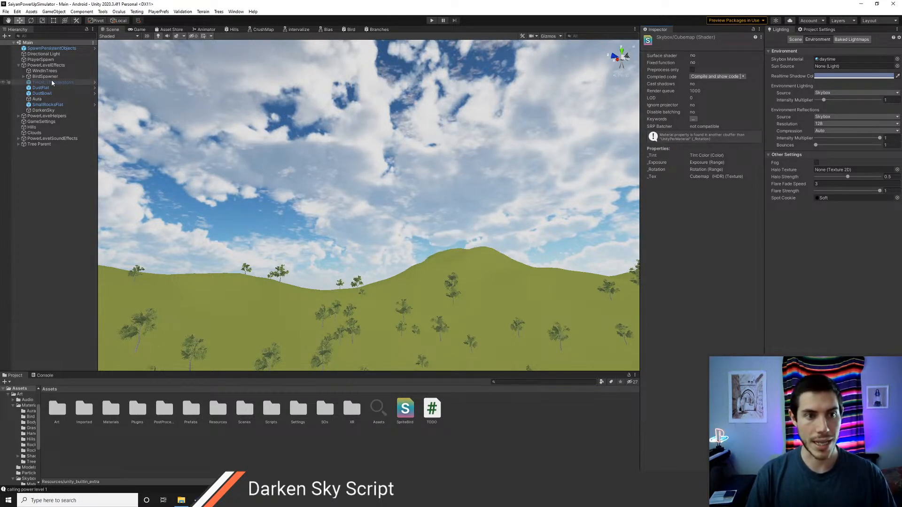
# Step: Assign the daytime material as the DarkenSky object's Skybox Mat and save the scene
pyautogui.click(40, 133)
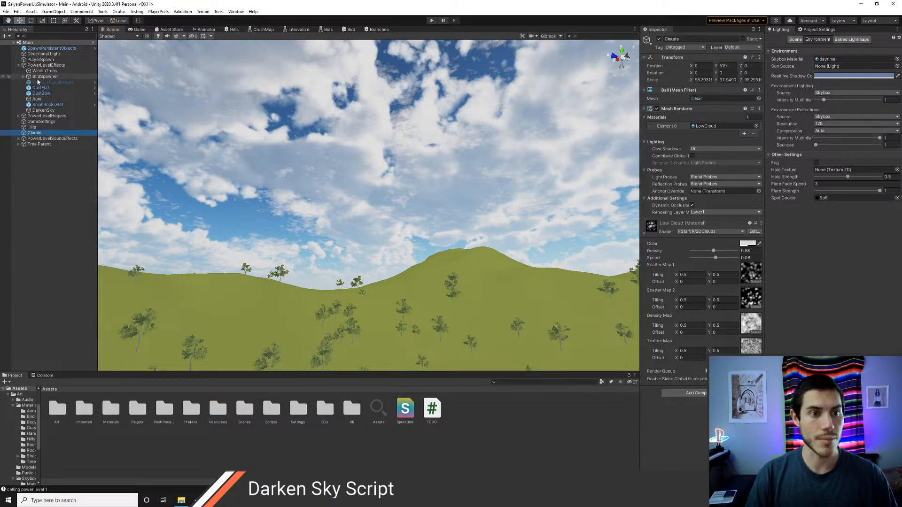
pyautogui.click(43, 111)
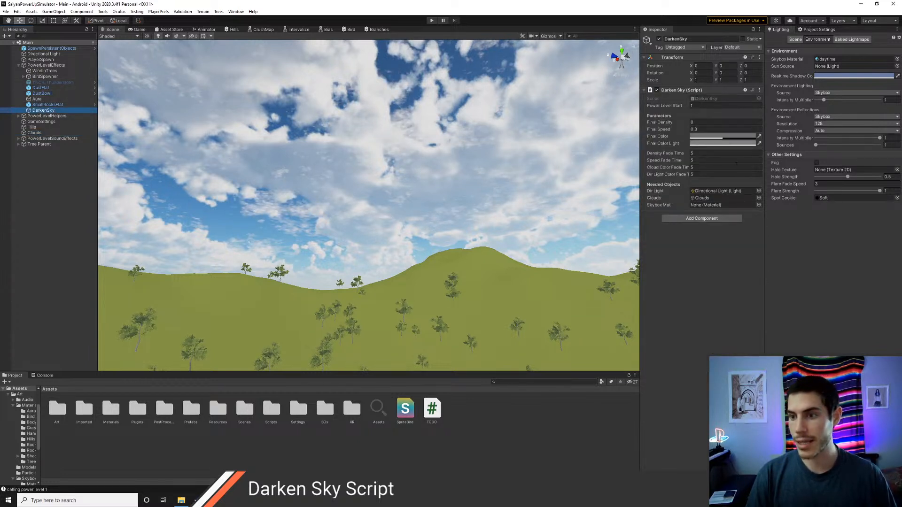
pyautogui.click(758, 206)
pyautogui.write('day')
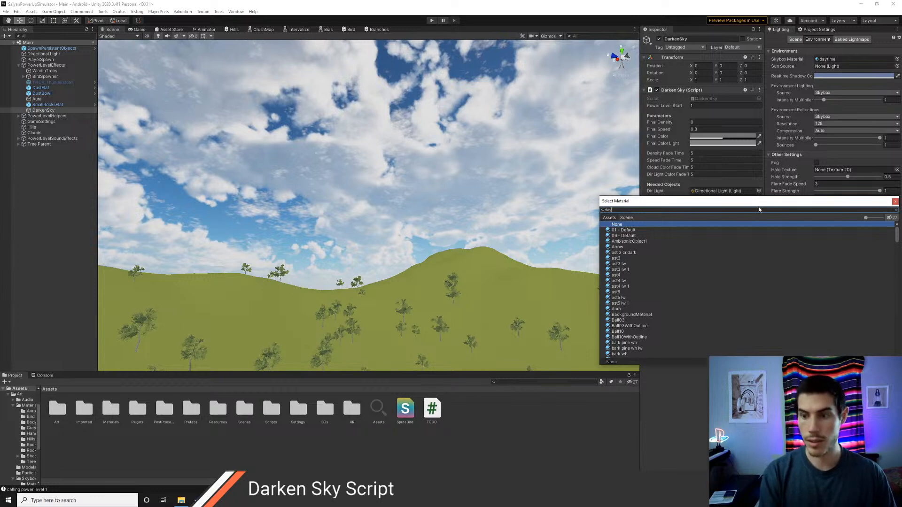
pyautogui.write('tim')
pyautogui.press('Return')
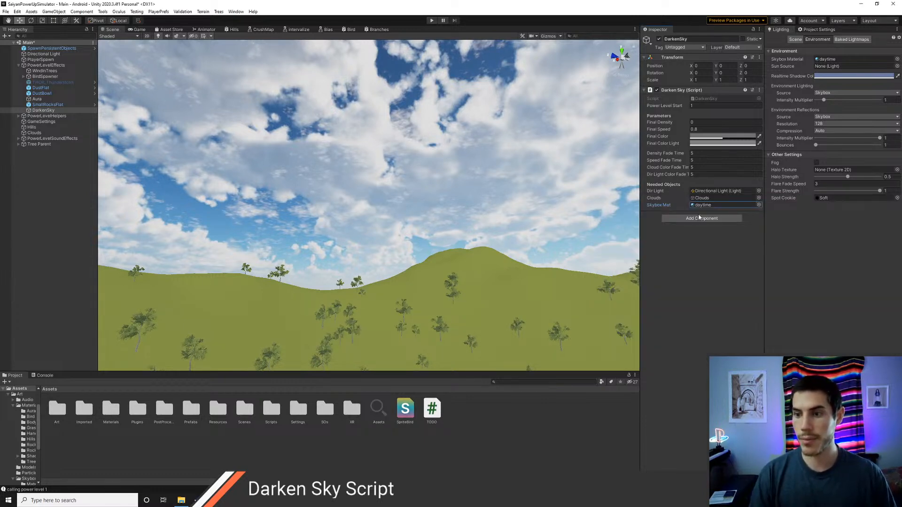
pyautogui.hotkey('ctrl', 's')
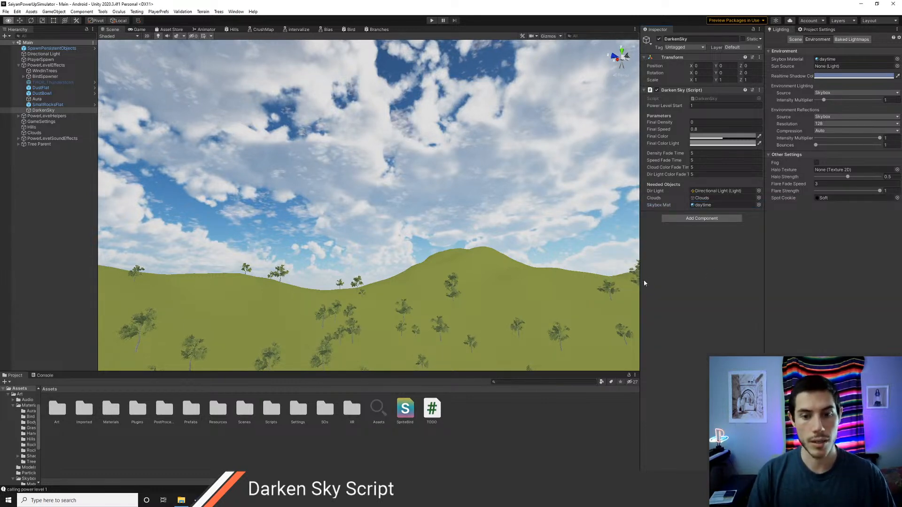
# Step: Switch to Visual Studio Code, remove ogSkyboxColor from the Color field declaration and save the script
pyautogui.hotkey('alt', 'Tab')
pyautogui.hotkey('alt', 'Tab')
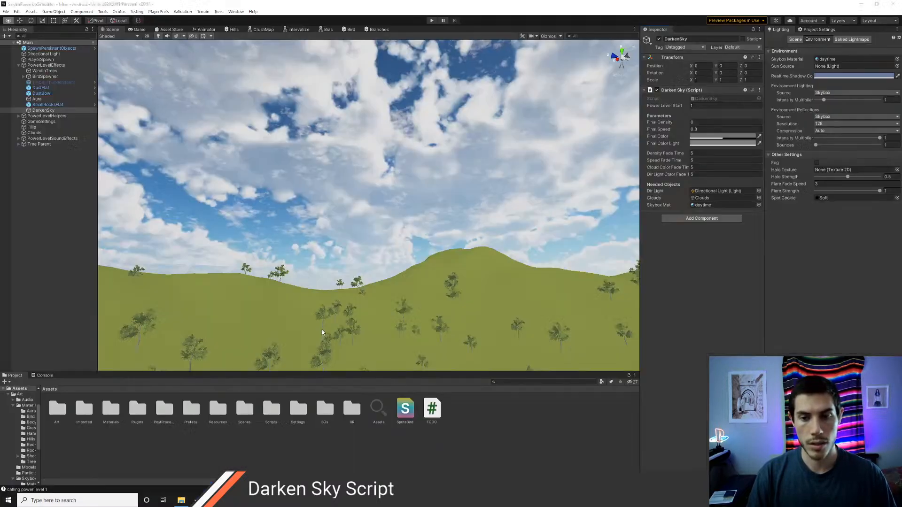
pyautogui.hotkey('alt', 'Tab')
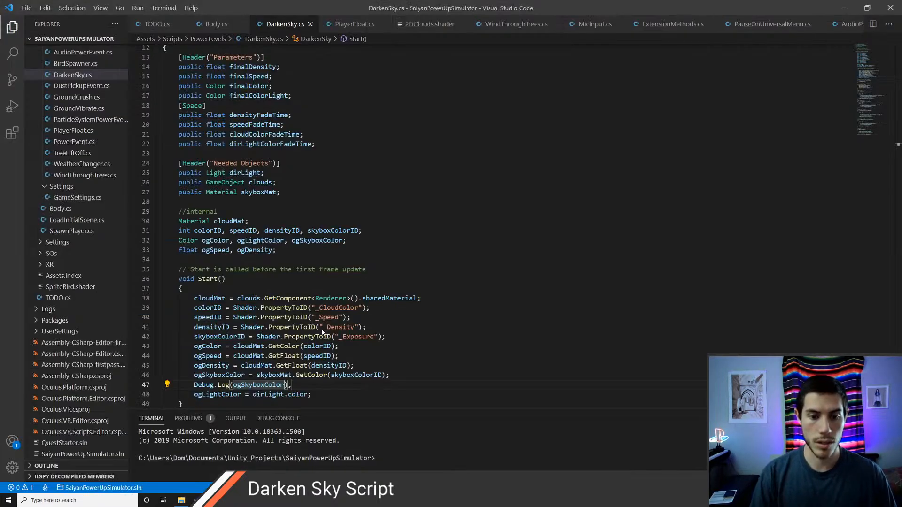
pyautogui.click(307, 376)
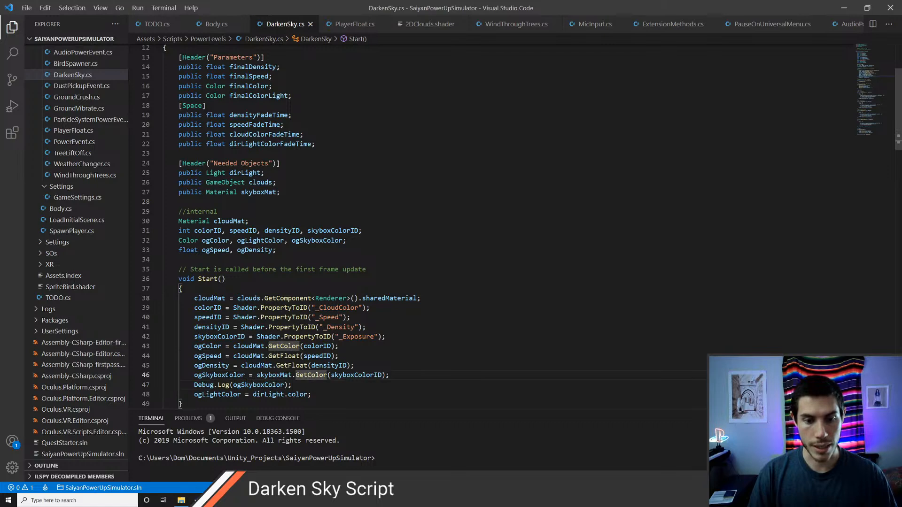
pyautogui.doubleClick(219, 376)
pyautogui.doubleClick(303, 375)
pyautogui.click(235, 375)
pyautogui.press('F12')
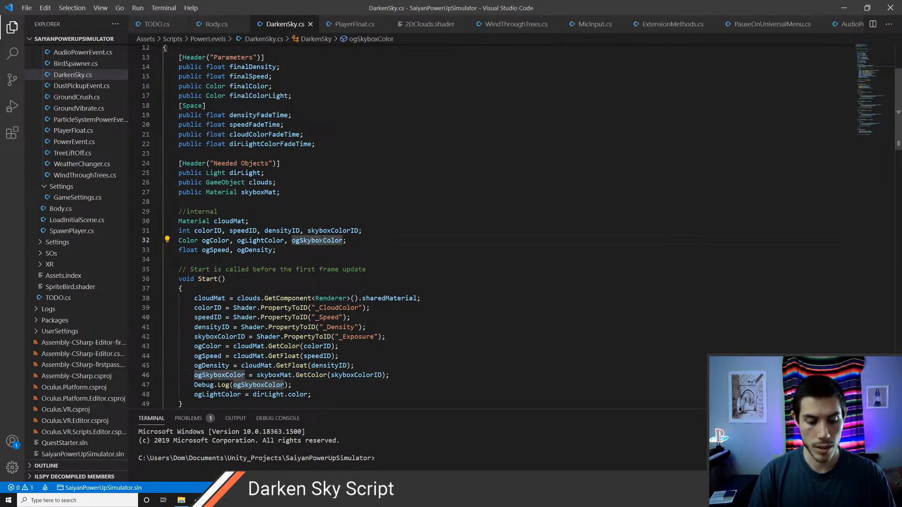
pyautogui.press('F2')
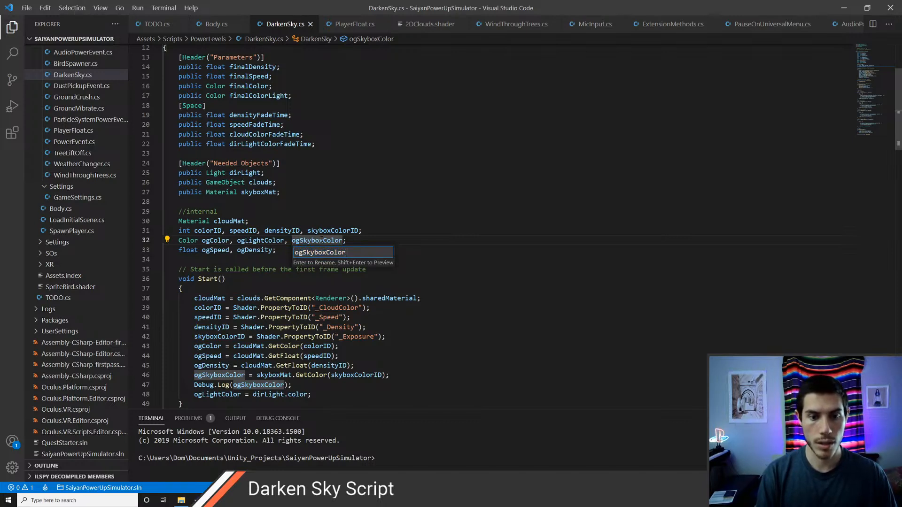
pyautogui.press('Escape')
pyautogui.doubleClick(322, 240)
pyautogui.press('BackSpace')
pyautogui.press('BackSpace')
pyautogui.press('BackSpace')
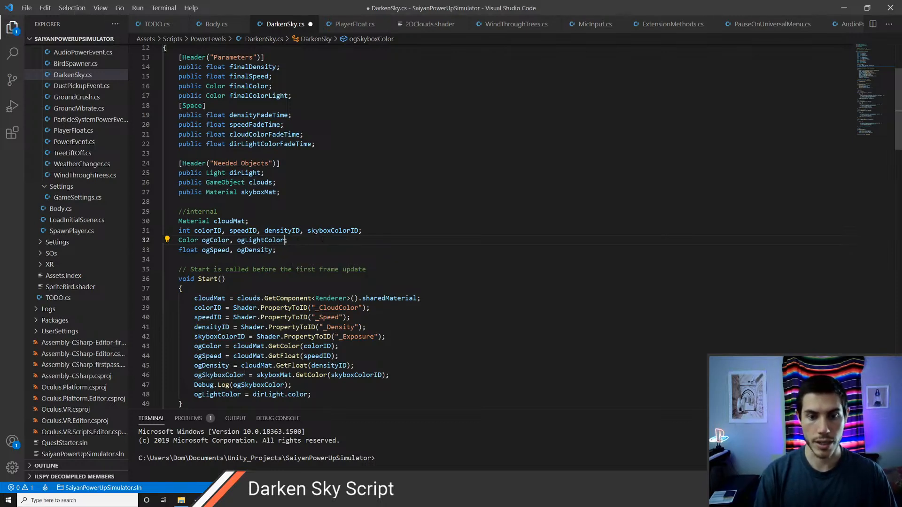
pyautogui.hotkey('ctrl', 's')
# Step: Add ogSkyboxExposure to the float declaration after ogDensity and save the script
pyautogui.press('Up')
pyautogui.press('Down')
pyautogui.press('Down')
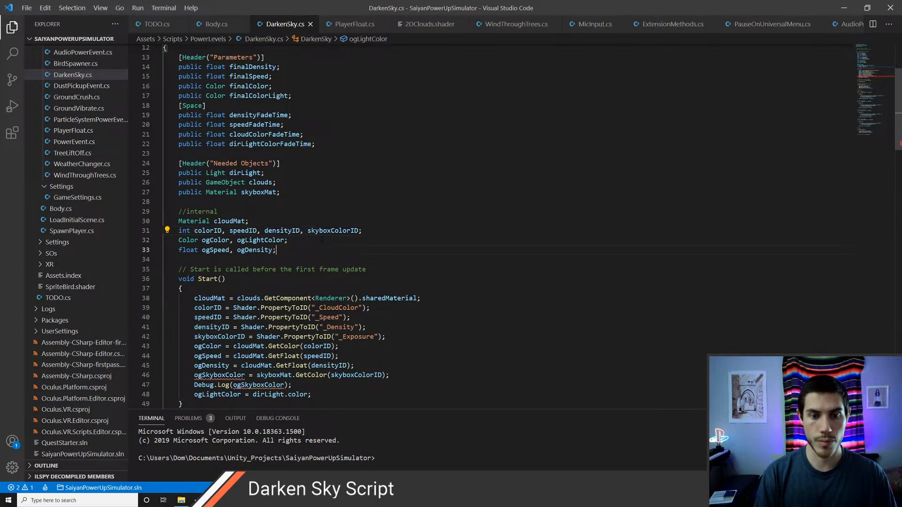
pyautogui.write(', ogSkyboxE')
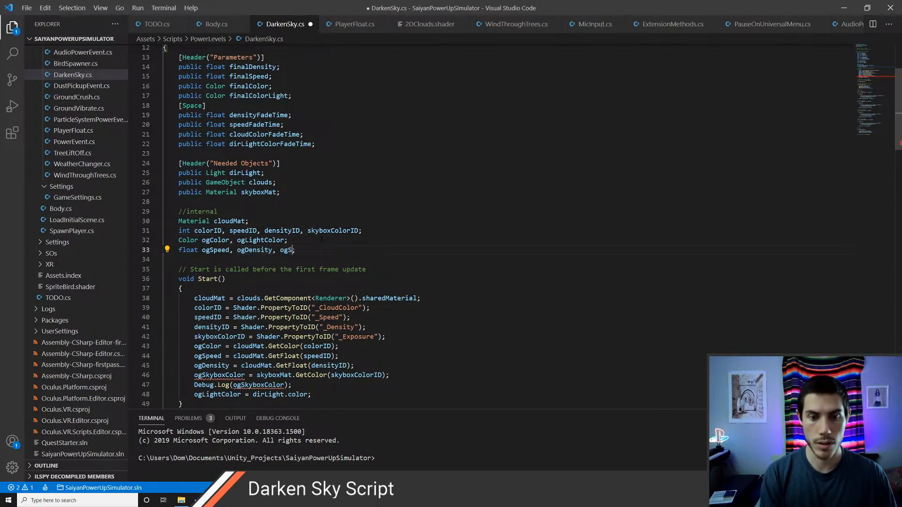
pyautogui.hotkey('ctrl', 's')
# Step: Replace ogSkyboxColor with ogSkyboxExposure in both the assignment and the Debug.Log call in Start(), and save the script
pyautogui.press('Down')
pyautogui.press('Down')
pyautogui.press('Down')
pyautogui.press('Down')
pyautogui.press('Down')
pyautogui.press('Down')
pyautogui.press('Down')
pyautogui.press('Down')
pyautogui.press('Down')
pyautogui.press('Down')
pyautogui.press('Down')
pyautogui.press('Down')
pyautogui.hotkey('ctrl', 'Left')
pyautogui.hotkey('ctrl', 'Left')
pyautogui.hotkey('ctrl', 'Left')
pyautogui.hotkey('ctrl', 'Left')
pyautogui.hotkey('ctrl', 'd')
pyautogui.hotkey('ctrl', 'd')
pyautogui.write('ogSkyboxE')
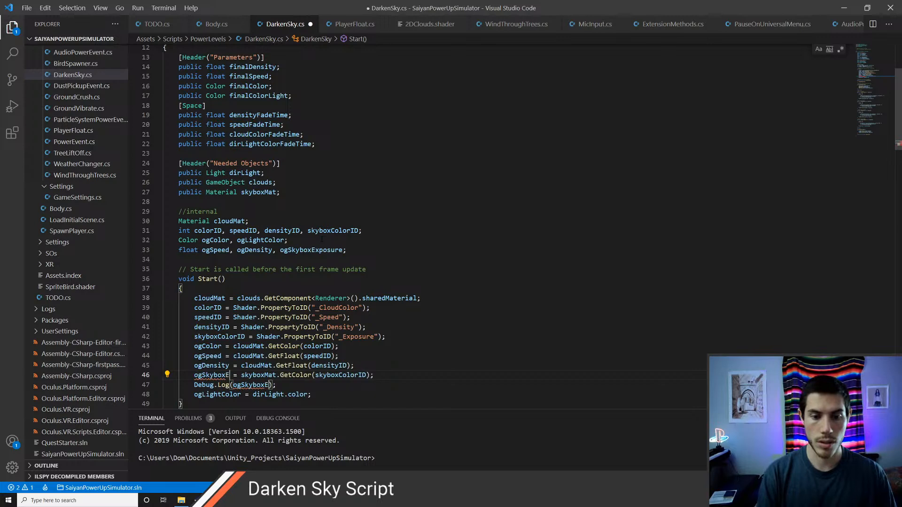
pyautogui.press('Tab')
pyautogui.hotkey('ctrl', 's')
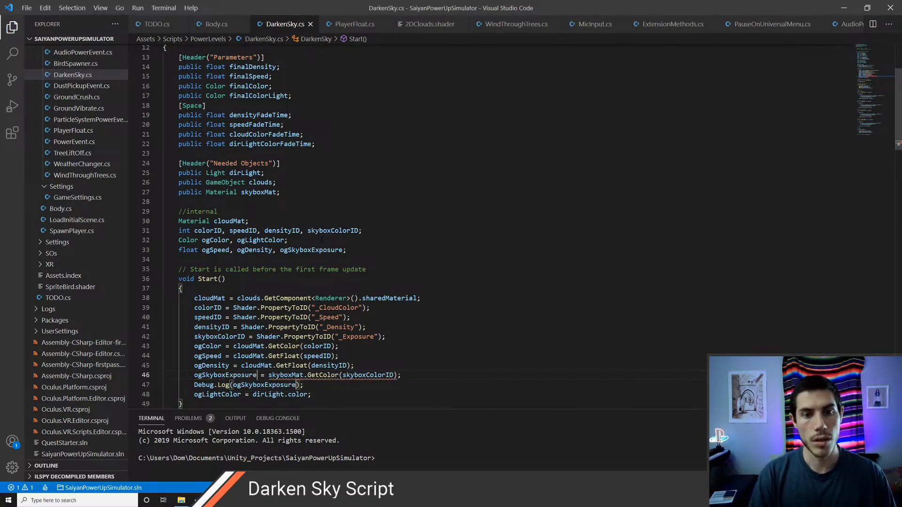
# Step: Change GetColor to GetFloat in the ogSkyboxExposure assignment and save the script
pyautogui.press('Up')
pyautogui.press('Up')
pyautogui.press('Up')
pyautogui.press('Up')
pyautogui.press('Up')
pyautogui.press('Up')
pyautogui.press('Up')
pyautogui.press('Up')
pyautogui.press('Up')
pyautogui.press('Down')
pyautogui.press('Down')
pyautogui.press('Down')
pyautogui.press('Down')
pyautogui.press('Down')
pyautogui.press('Down')
pyautogui.press('Down')
pyautogui.press('Down')
pyautogui.press('Down')
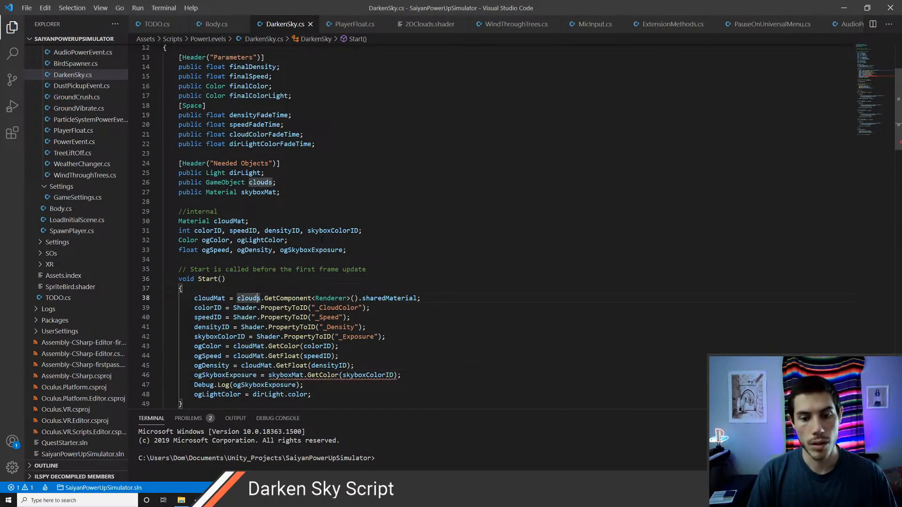
pyautogui.hotkey('ctrl', 'shift', 'Left')
pyautogui.write('GetFloat')
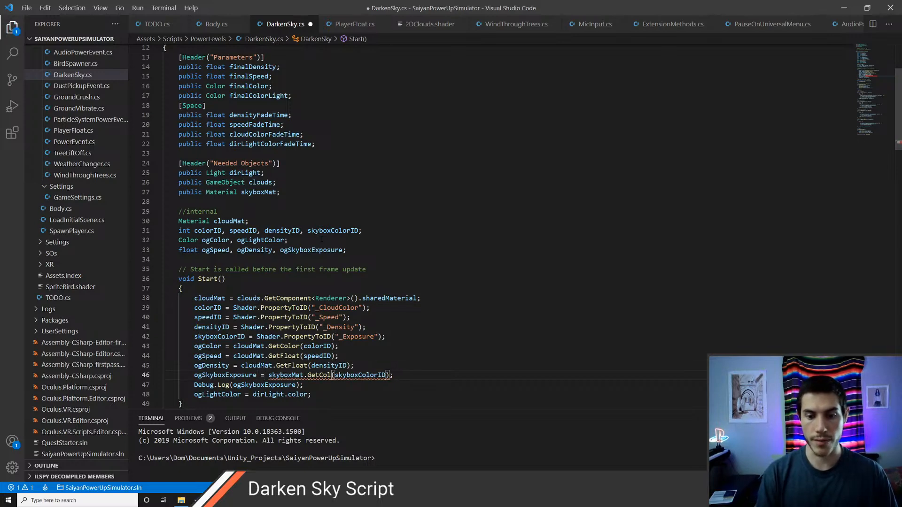
pyautogui.hotkey('ctrl', 's')
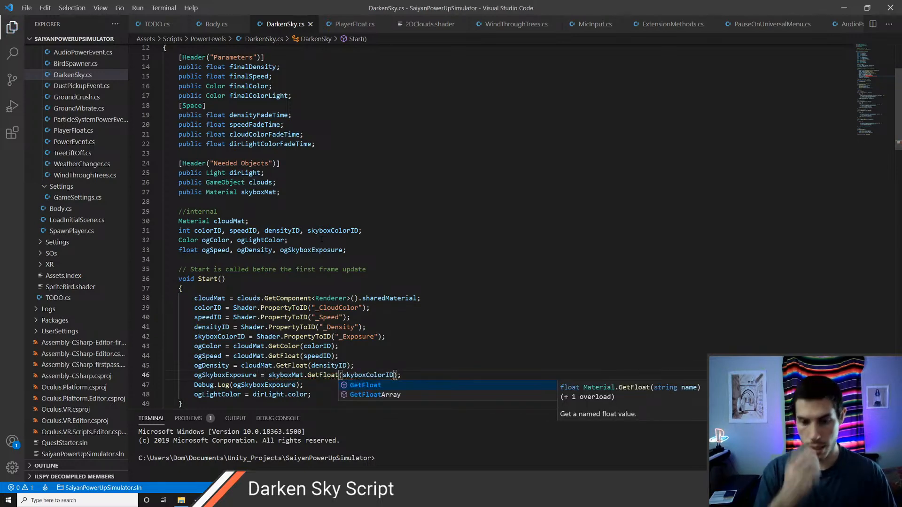
# Step: Switch to Unity, run the scene in play mode to test the script, and stop it
pyautogui.hotkey('alt', 'Tab')
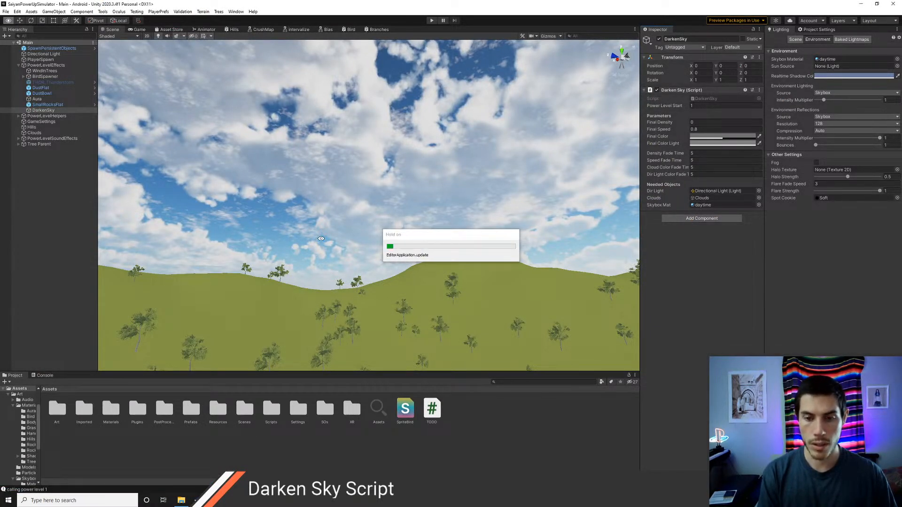
pyautogui.hotkey('ctrl', 'p')
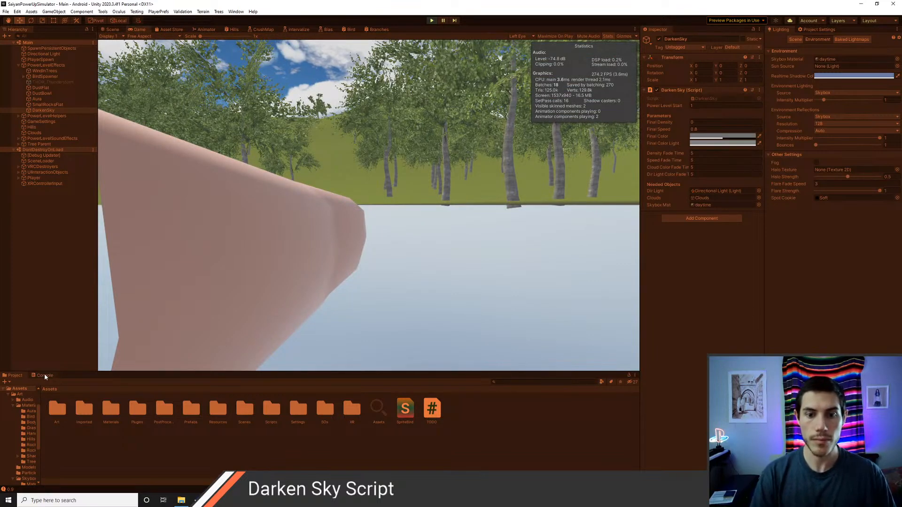
pyautogui.hotkey('ctrl', 'p')
# Step: Return to Visual Studio Code, delete the Debug.Log(ogSkyboxExposure) line from Start() and save the script
pyautogui.hotkey('alt', 'Tab')
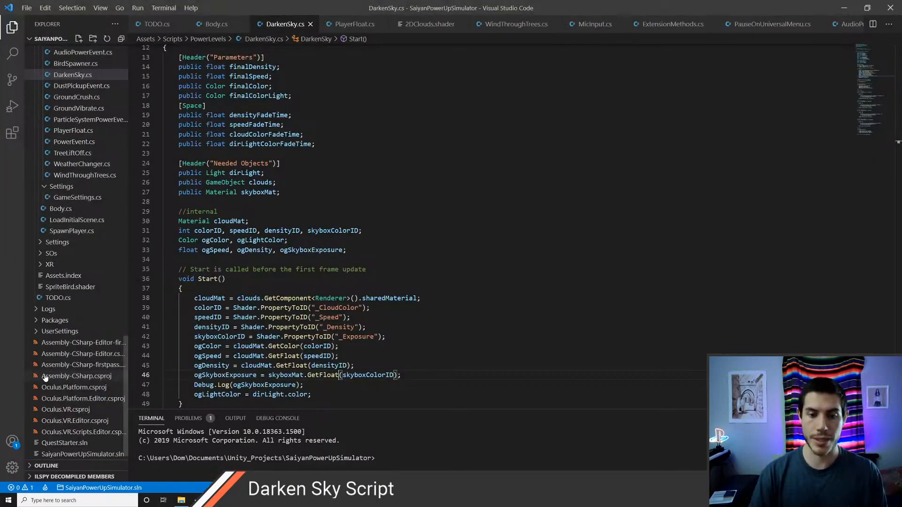
pyautogui.scroll(-3, 376, 225)
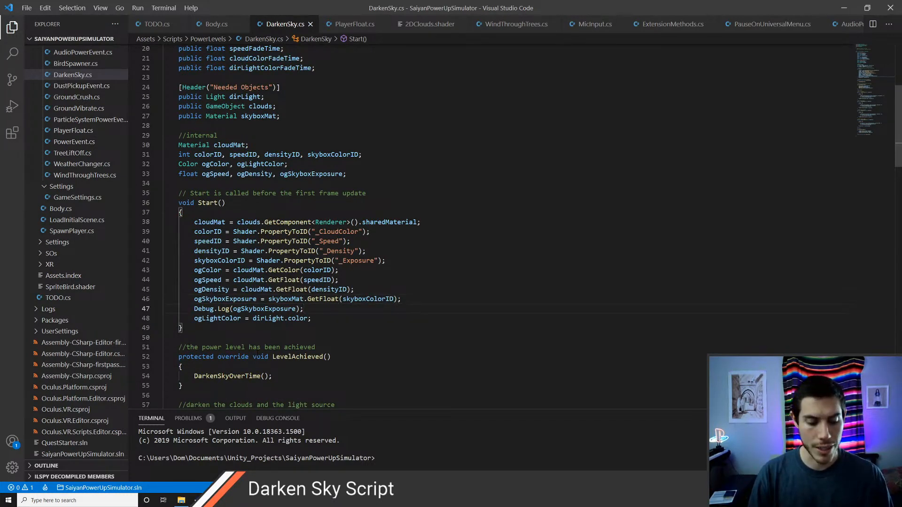
pyautogui.hotkey('ctrl', 'shift', 'k')
pyautogui.hotkey('ctrl', 's')
# Step: Declare "public float skyboxExposureFadeTime;" below the cloudColorFadeTime field and save the script
pyautogui.scroll(-4, 271, 344)
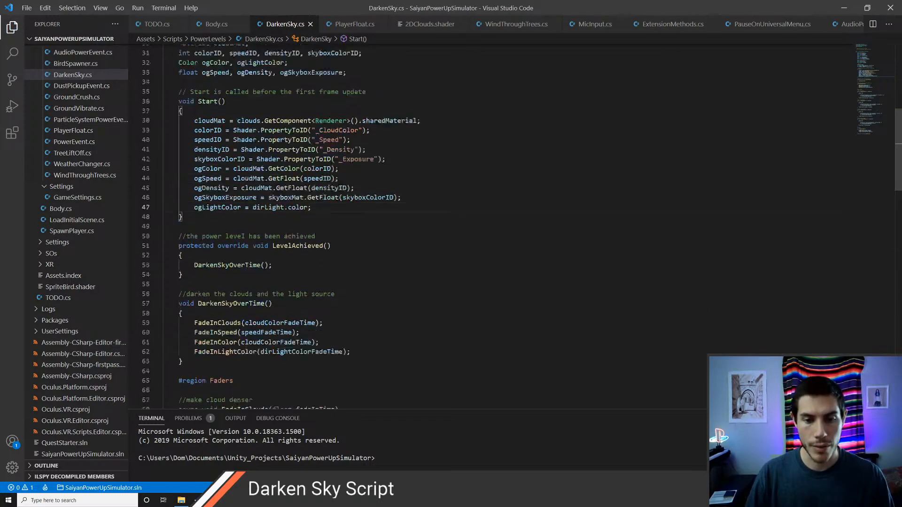
pyautogui.scroll(8, 272, 343)
pyautogui.click(321, 167)
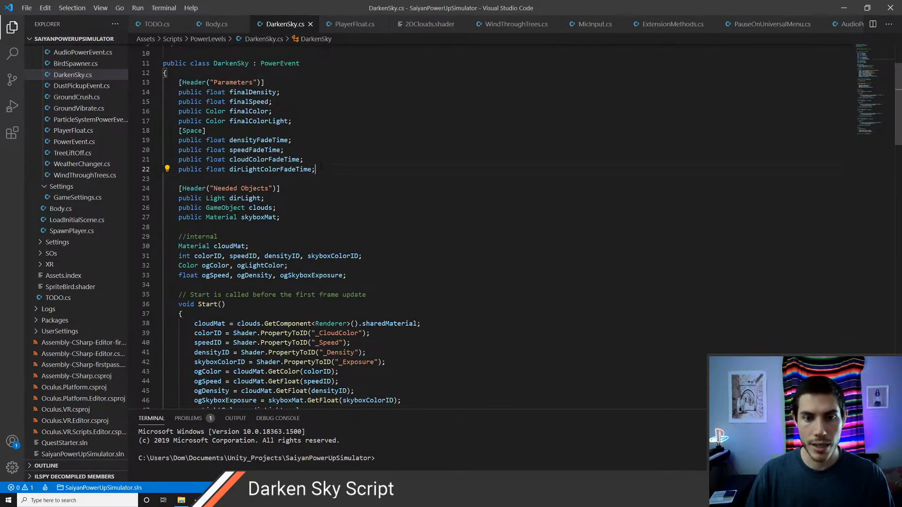
pyautogui.press('Up')
pyautogui.press('Return')
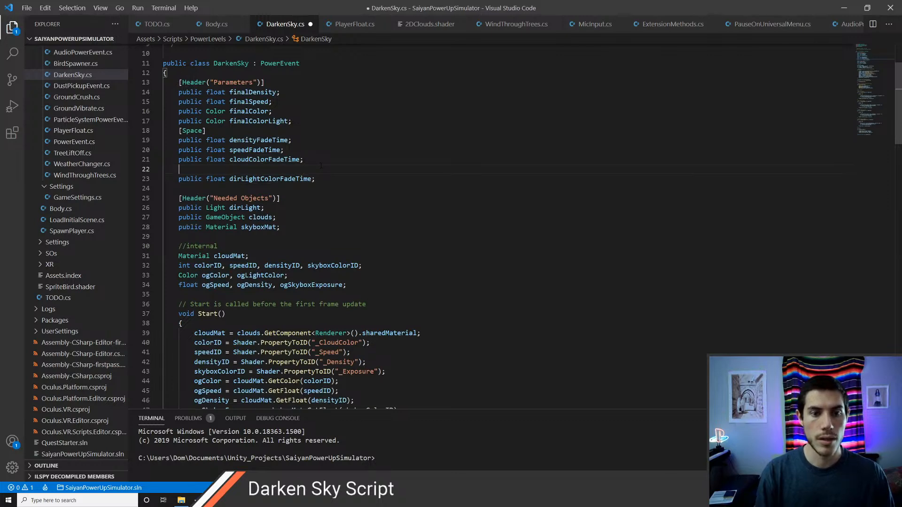
pyautogui.write('public float ')
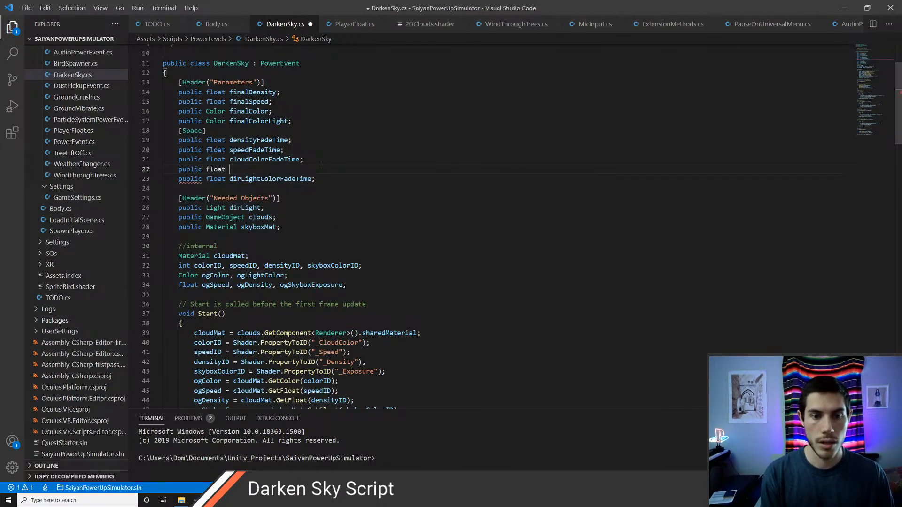
pyautogui.write('skyboxExposur')
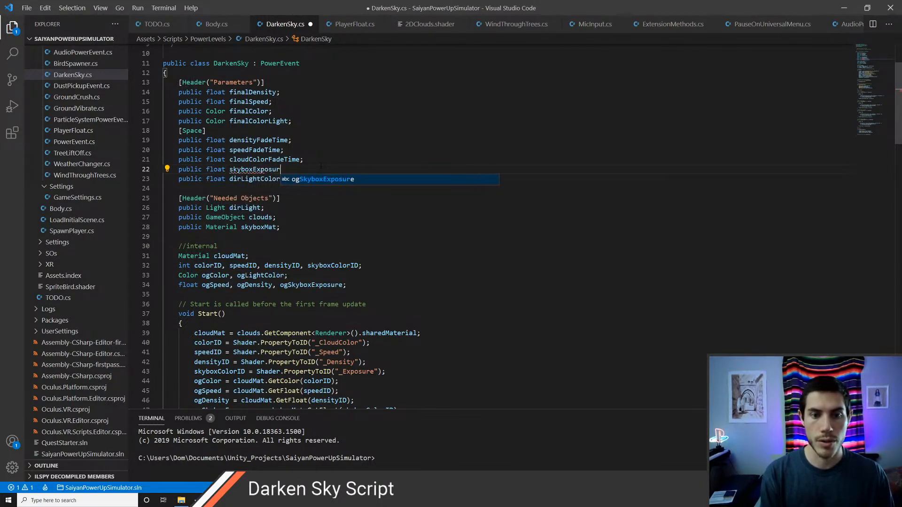
pyautogui.write('eFadeTime;')
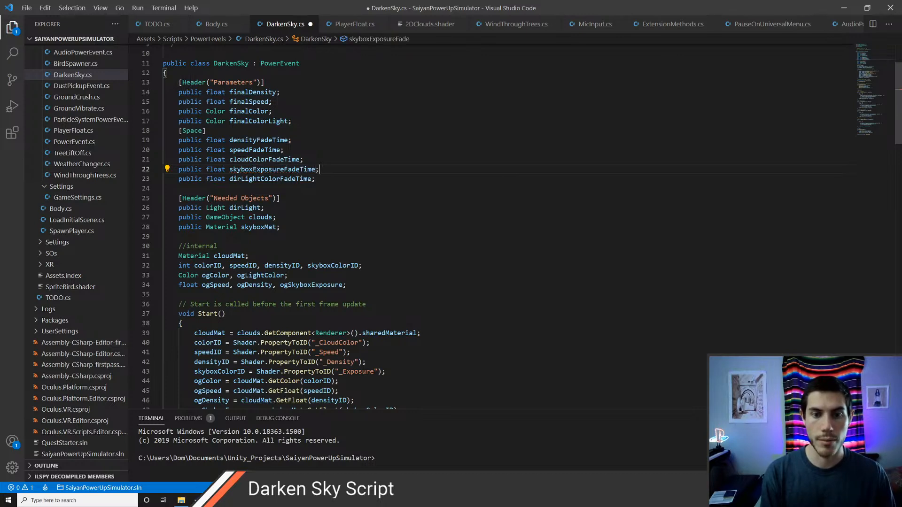
pyautogui.hotkey('ctrl', 'Left')
pyautogui.hotkey('ctrl', 's')
# Step: Duplicate the FadeInColor(cloudColorFadeTime) call on a new line below it in DarkenSkyOverTime()
pyautogui.press('Down')
pyautogui.press('Down')
pyautogui.press('Down')
pyautogui.press('Down')
pyautogui.press('Down')
pyautogui.press('Down')
pyautogui.press('Down')
pyautogui.press('Down')
pyautogui.press('Down')
pyautogui.press('Down')
pyautogui.press('Down')
pyautogui.press('Down')
pyautogui.press('Down')
pyautogui.press('Down')
pyautogui.press('Down')
pyautogui.press('Down')
pyautogui.press('Down')
pyautogui.press('Down')
pyautogui.press('Down')
pyautogui.press('Down')
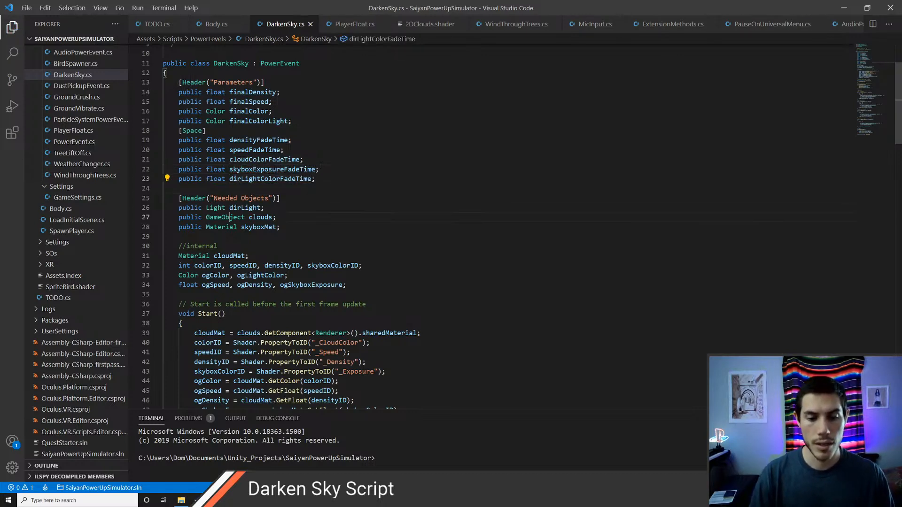
pyautogui.press('Down')
pyautogui.press('Down')
pyautogui.press('Down')
pyautogui.press('Down')
pyautogui.press('Down')
pyautogui.press('Down')
pyautogui.press('Down')
pyautogui.press('Down')
pyautogui.press('Down')
pyautogui.press('Down')
pyautogui.press('Down')
pyautogui.press('Down')
pyautogui.press('Down')
pyautogui.press('Down')
pyautogui.press('Down')
pyautogui.press('Up')
pyautogui.press('Up')
pyautogui.press('Up')
pyautogui.press('Up')
pyautogui.press('Up')
pyautogui.press('Up')
pyautogui.press('Up')
pyautogui.press('Up')
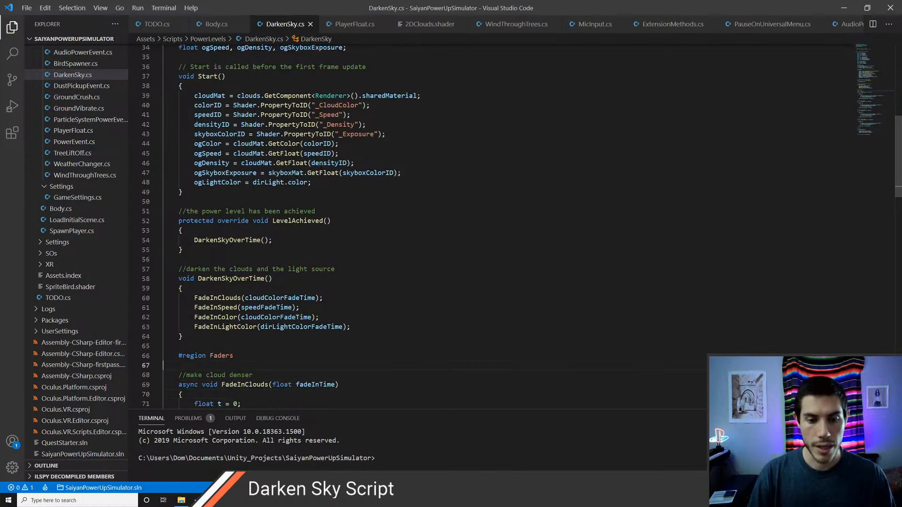
pyautogui.press('Up')
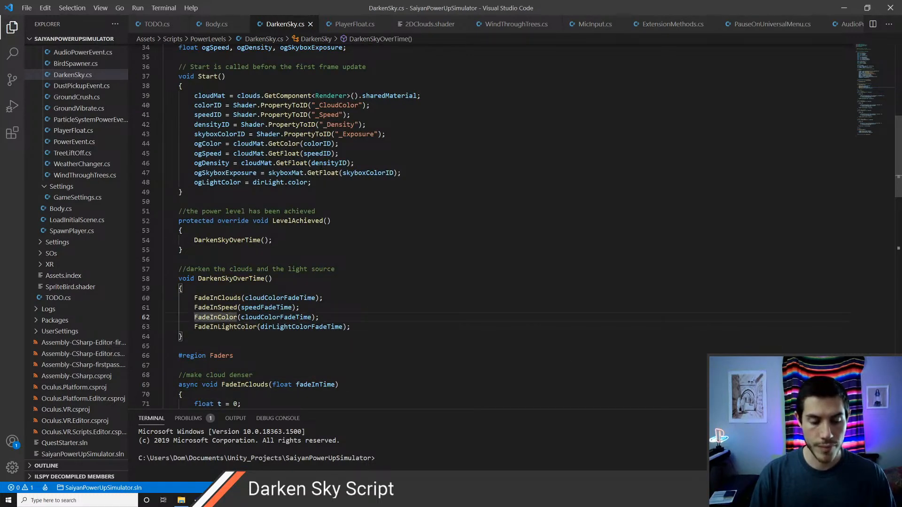
pyautogui.hotkey('ctrl', 'c')
pyautogui.press('End')
pyautogui.press('Return')
pyautogui.hotkey('ctrl', 'v')
pyautogui.press('BackSpace')
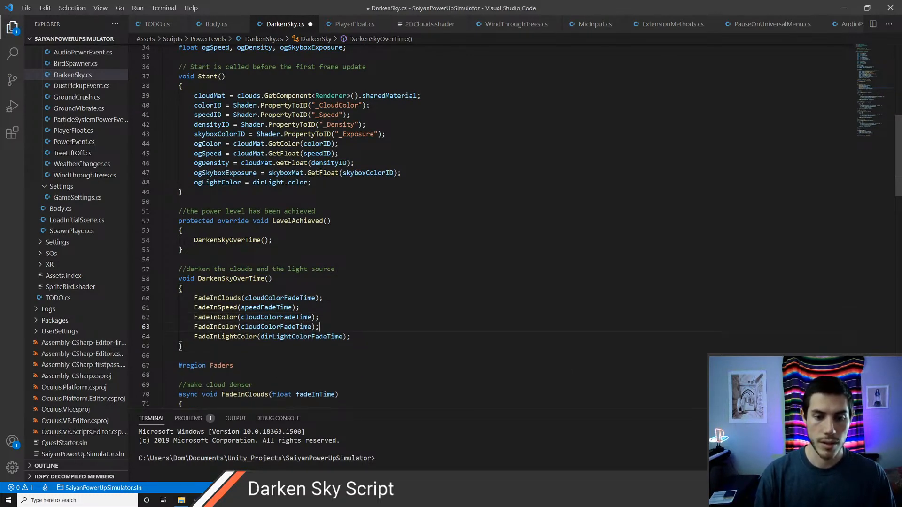
# Step: Change the duplicated FadeInColor call's argument to skyboxExposureFadeTime
pyautogui.hotkey('ctrl', 'shift', 'Left')
pyautogui.write('skybox')
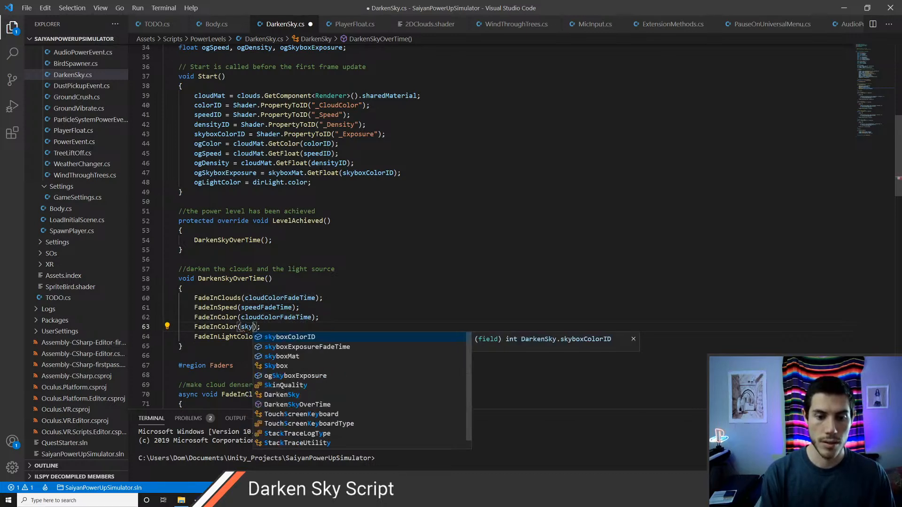
pyautogui.press('Down')
pyautogui.press('Tab')
pyautogui.press('Right')
pyautogui.press('Right')
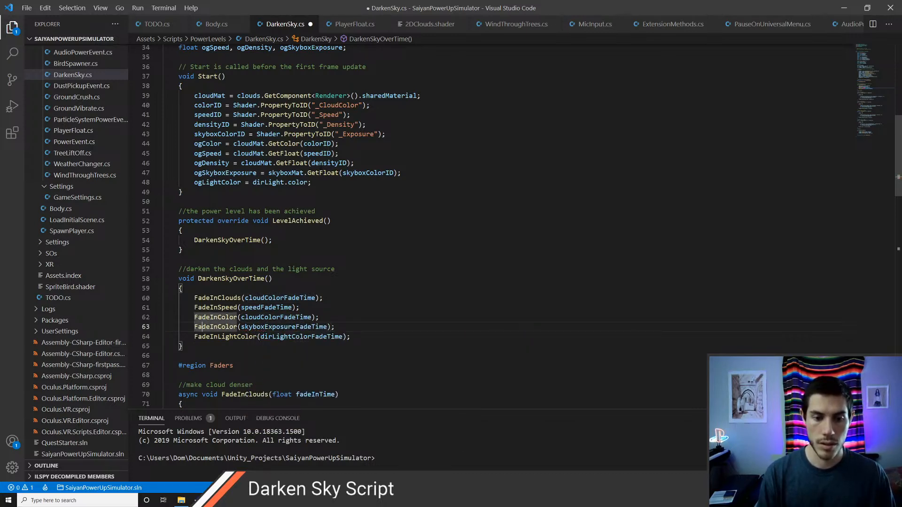
# Step: Rename the function in the duplicated call to FadeSkyboxExposure
pyautogui.press('BackSpace')
pyautogui.press('BackSpace')
pyautogui.press('BackSpace')
pyautogui.press('BackSpace')
pyautogui.press('BackSpace')
pyautogui.press('BackSpace')
pyautogui.press('BackSpace')
pyautogui.write('SkyboxExposure')
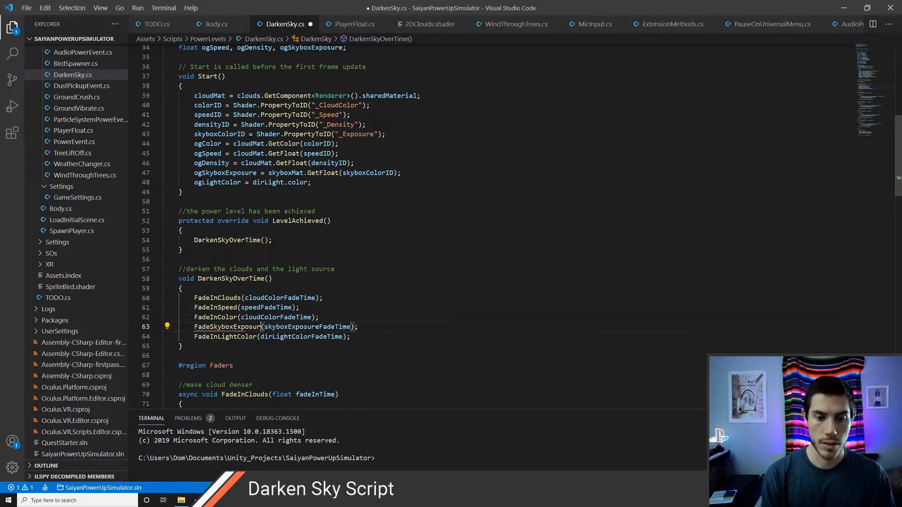
# Step: Save the script and duplicate the whole FadeInSpeed function, including its comment, directly below the original
pyautogui.hotkey('ctrl', 's')
pyautogui.scroll(-2, 423, 225)
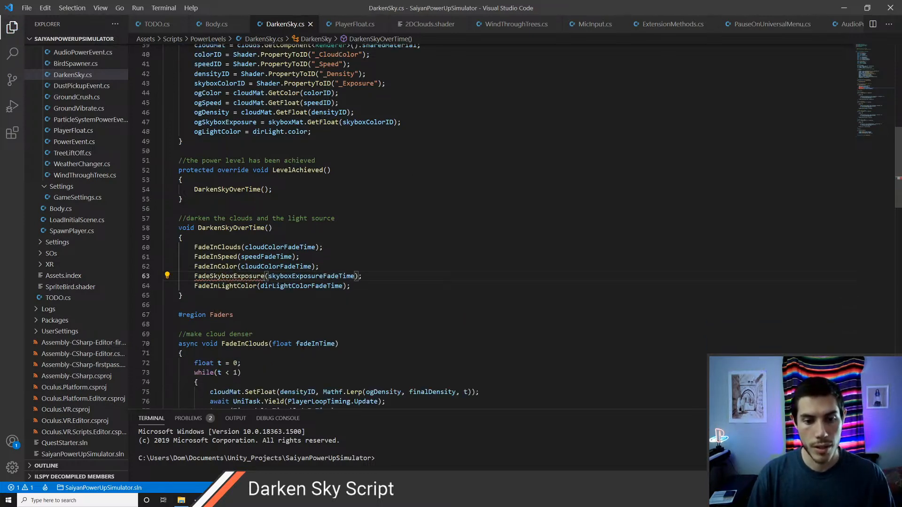
pyautogui.scroll(-16, 266, 304)
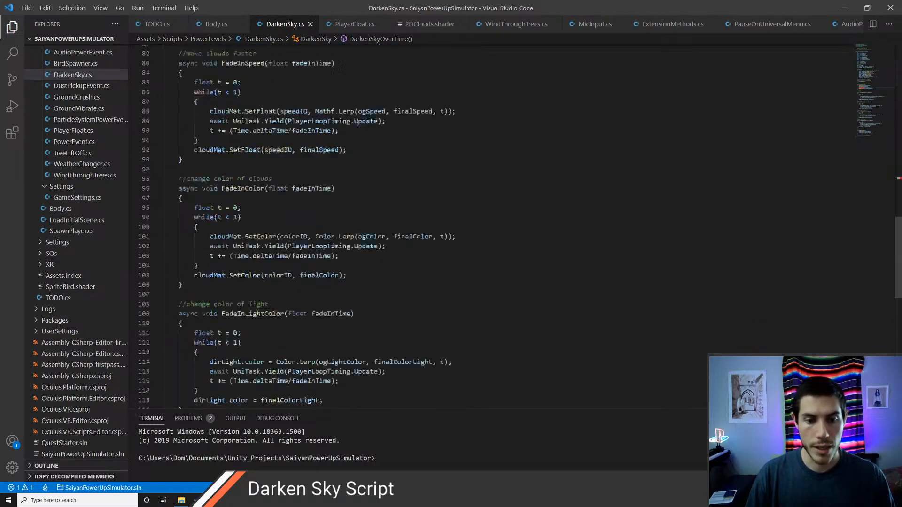
pyautogui.scroll(5, 423, 226)
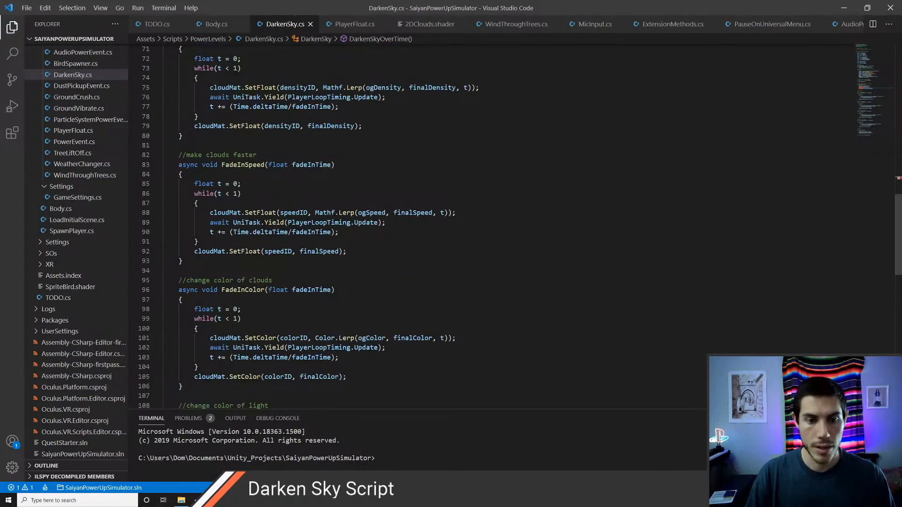
pyautogui.moveTo(191, 262); pyautogui.dragTo(179, 155)
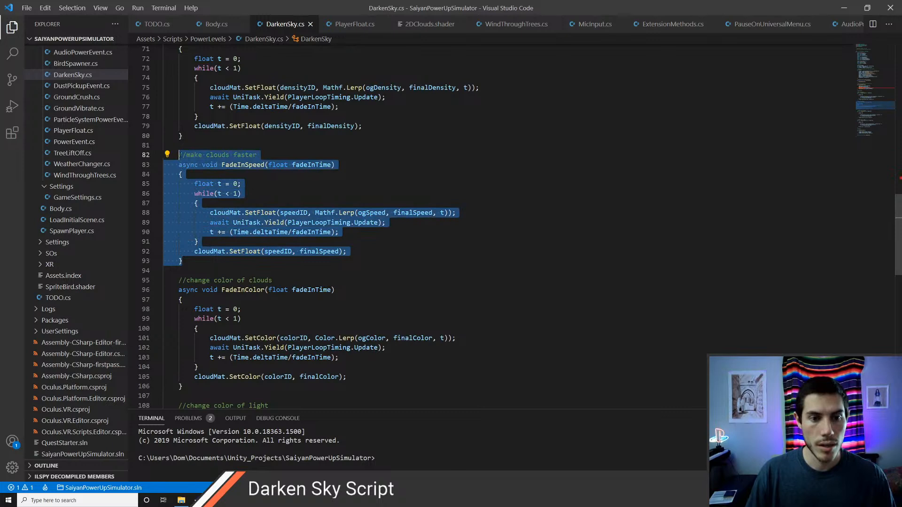
pyautogui.hotkey('ctrl', 'c')
pyautogui.click(190, 262)
pyautogui.press('Return')
pyautogui.press('Return')
pyautogui.hotkey('ctrl', 'v')
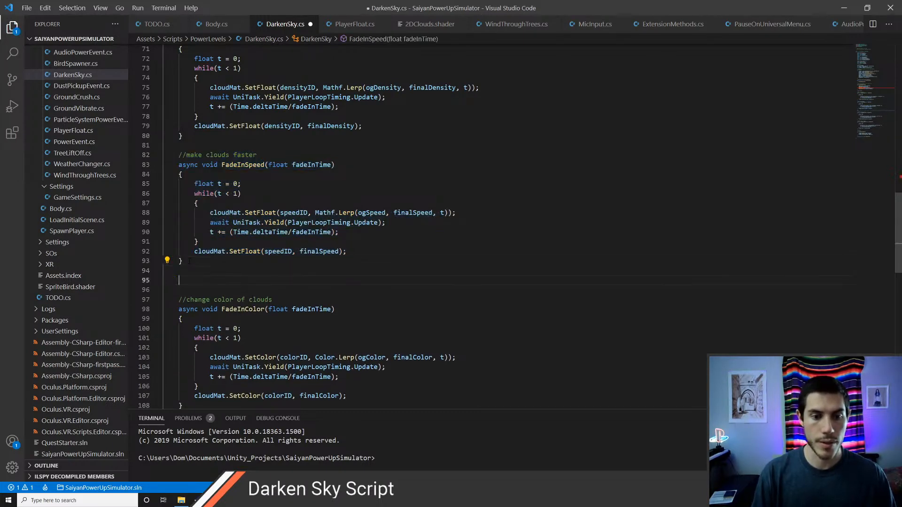
# Step: Change the comment above the duplicated function to "//lower the skybox exposure"
pyautogui.press('Up')
pyautogui.press('Up')
pyautogui.press('Up')
pyautogui.press('Up')
pyautogui.press('Up')
pyautogui.press('End')
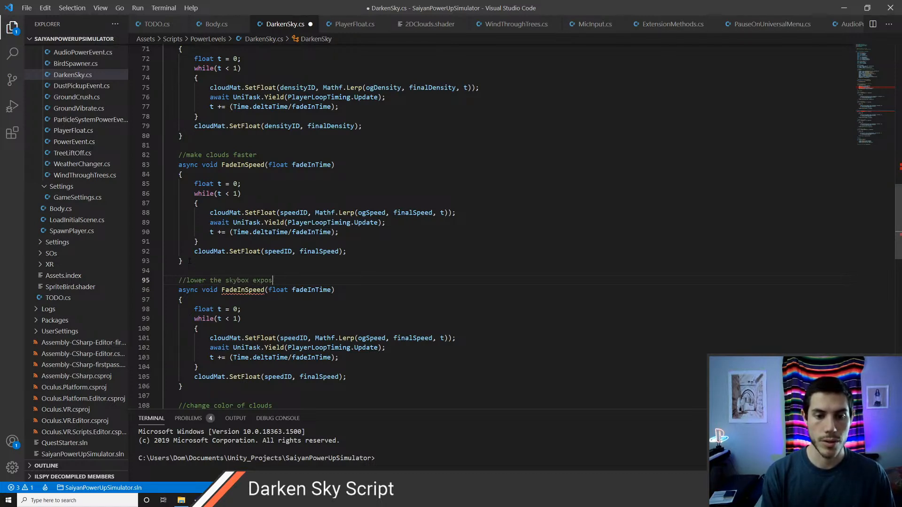
# Step: Rename the duplicated function to FadeSkyboxExposure and save the script
pyautogui.press('Down')
pyautogui.hotkey('ctrl', 'Left')
pyautogui.press('Left')
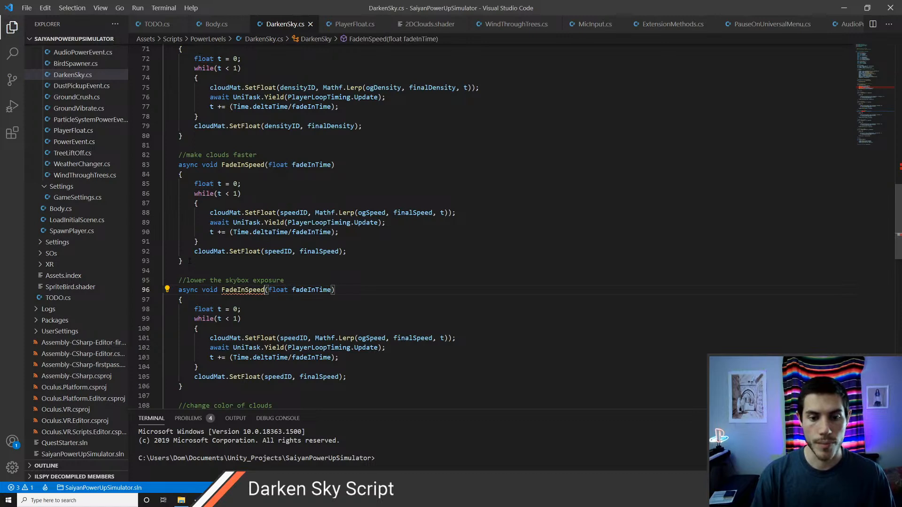
pyautogui.hotkey('ctrl', 'shift', 'Left')
pyautogui.press('BackSpace')
pyautogui.write('Fades')
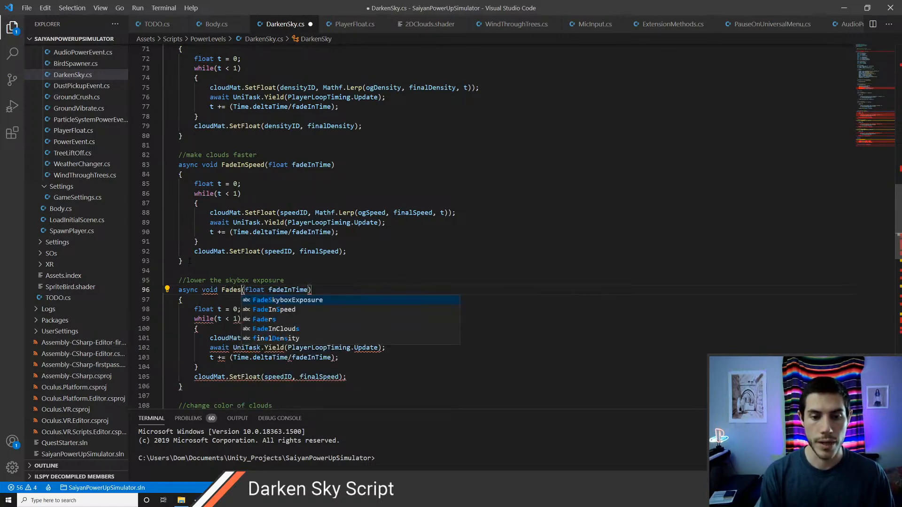
pyautogui.press('Tab')
pyautogui.hotkey('ctrl', 's')
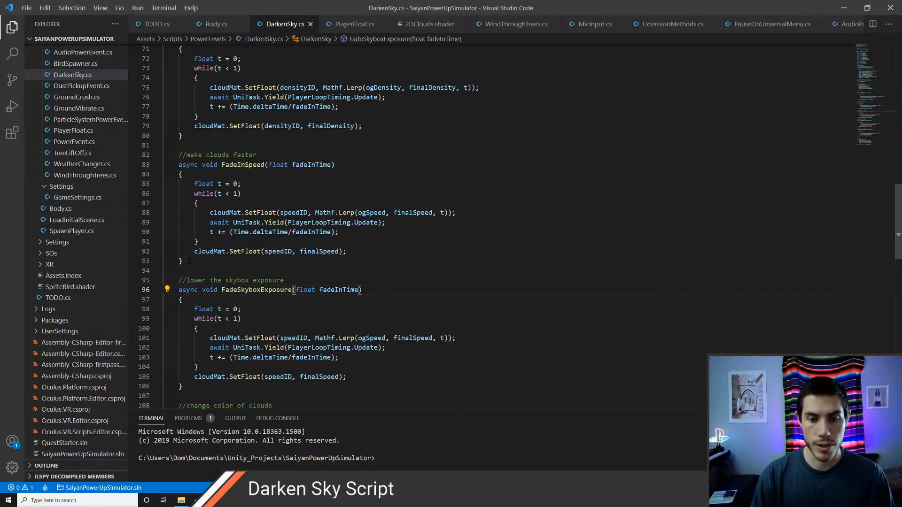
# Step: Replace cloudMat with skyboxMat in both SetFloat calls of FadeSkyboxExposure and save the script
pyautogui.hotkey('ctrl', 'Down')
pyautogui.hotkey('ctrl', 'Down')
pyautogui.hotkey('ctrl', 'Down')
pyautogui.press('Down')
pyautogui.press('Down')
pyautogui.press('Down')
pyautogui.press('Down')
pyautogui.press('Down')
pyautogui.press('Down')
pyautogui.press('Up')
pyautogui.press('Left')
pyautogui.press('Left')
pyautogui.press('Left')
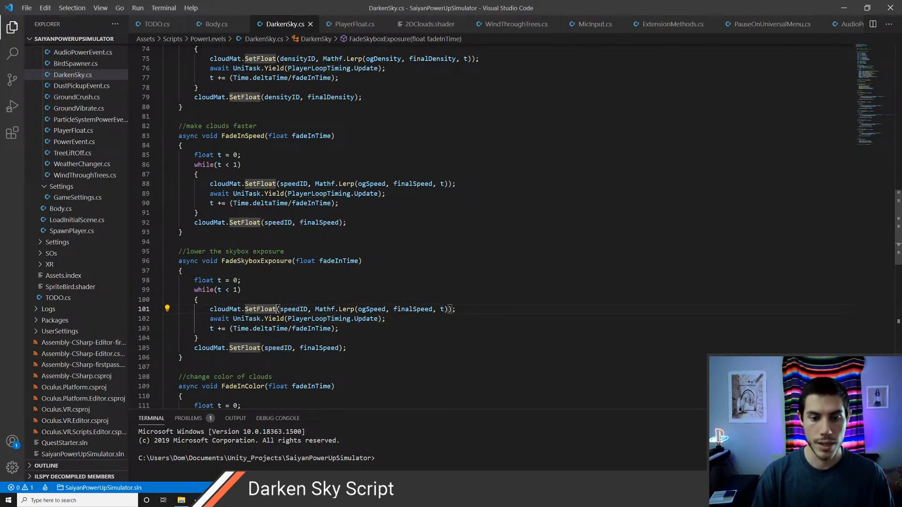
pyautogui.press('Home')
pyautogui.hotkey('ctrl', 'd')
pyautogui.hotkey('ctrl', 'd')
pyautogui.write('sk')
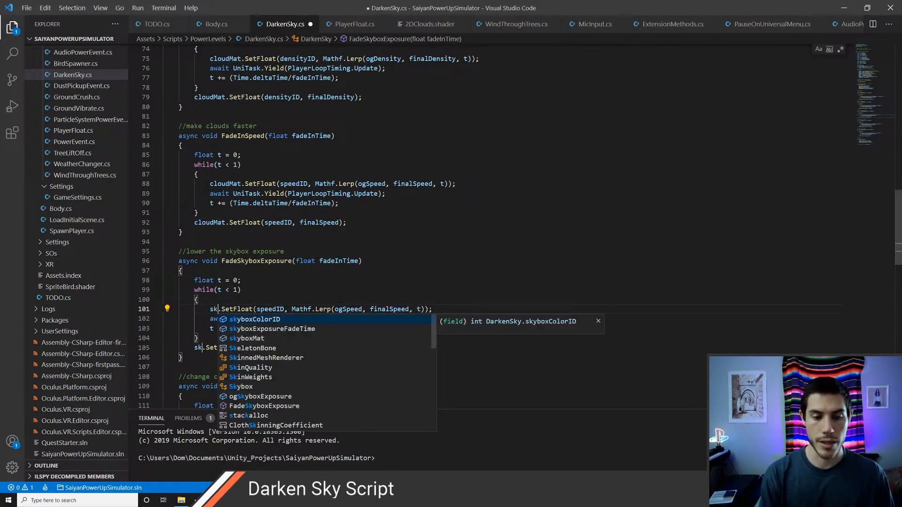
pyautogui.write('ub')
pyautogui.press('BackSpace')
pyautogui.press('BackSpace')
pyautogui.write('yboxma')
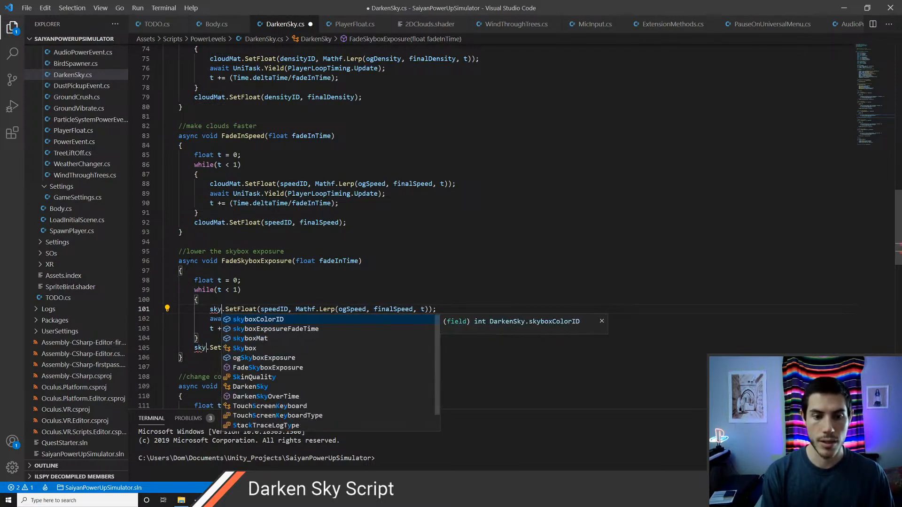
pyautogui.press('Tab')
pyautogui.hotkey('ctrl', 's')
# Step: Replace speedID with skyboxColorID in both SetFloat calls of FadeSkyboxExposure and save the script
pyautogui.press('Escape')
pyautogui.press('Right')
pyautogui.press('Right')
pyautogui.press('Right')
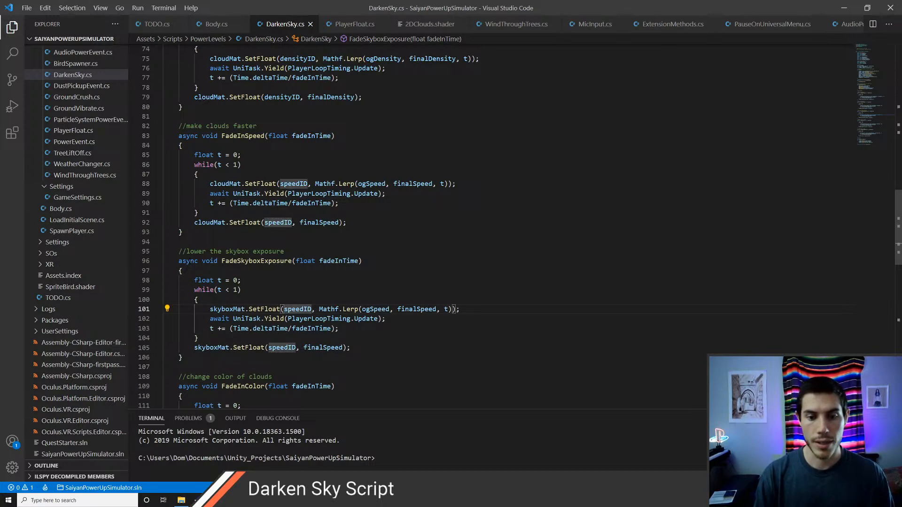
pyautogui.hotkey('ctrl', 'd')
pyautogui.hotkey('ctrl', 'd')
pyautogui.press('BackSpace')
pyautogui.write('skybox')
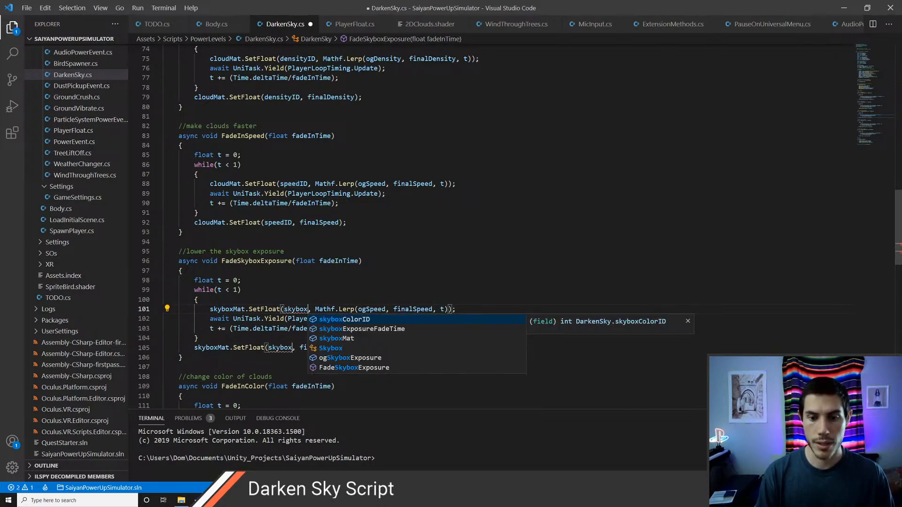
pyautogui.press('Tab')
pyautogui.hotkey('ctrl', 's')
pyautogui.press('Escape')
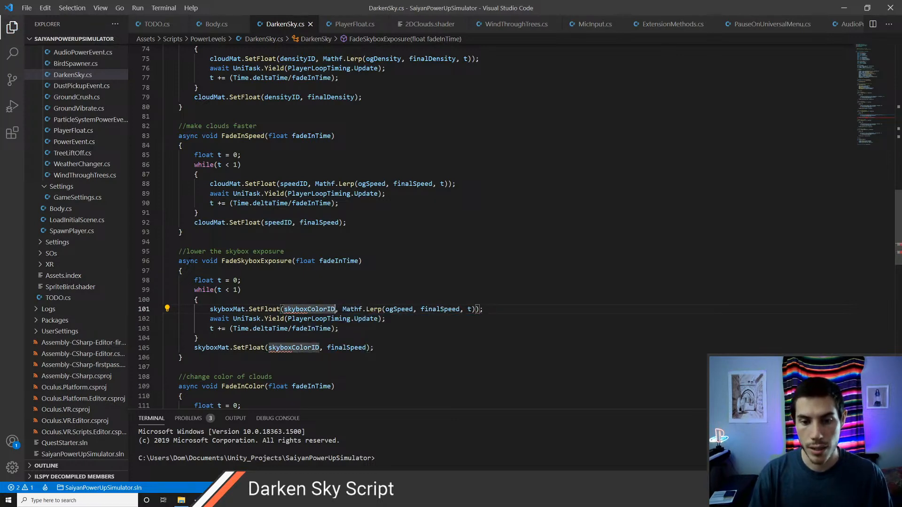
# Step: Rename the skyboxColorID symbol to skyboxExposureID throughout the script
pyautogui.press('F2')
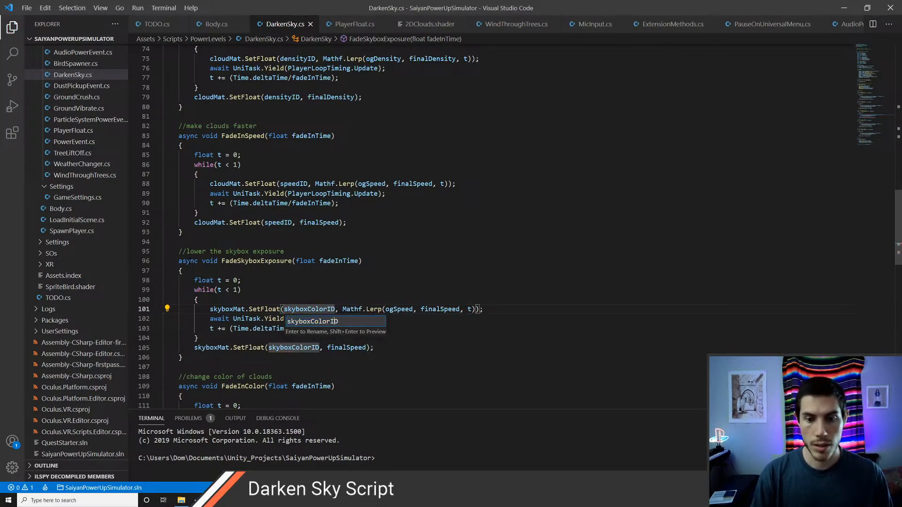
pyautogui.write('Exposu')
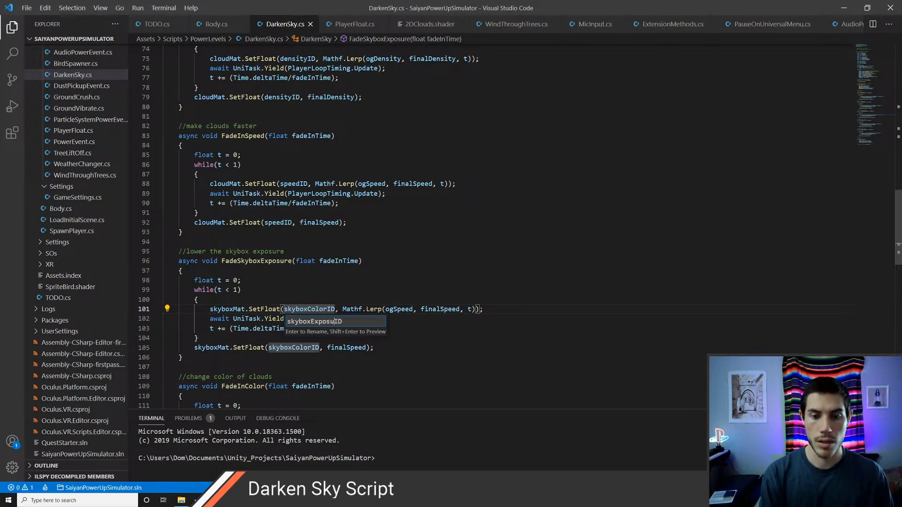
pyautogui.write('re')
pyautogui.press('Return')
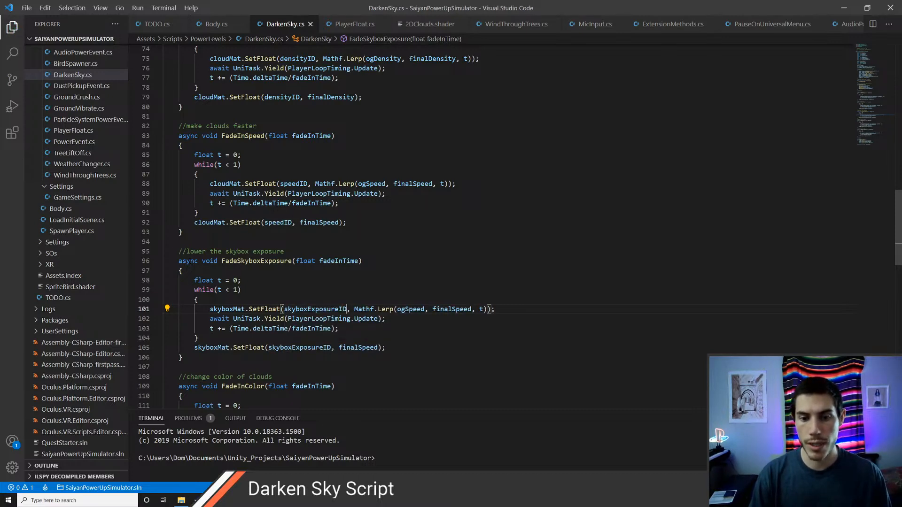
# Step: Replace ogSpeed with ogSkyboxExposure in the Mathf.Lerp call of FadeSkyboxExposure
pyautogui.hotkey('ctrl', 'Right')
pyautogui.hotkey('ctrl', 'Right')
pyautogui.hotkey('ctrl', 'Right')
pyautogui.hotkey('ctrl', 'BackSpace')
pyautogui.write('ogSkyboxExposure')
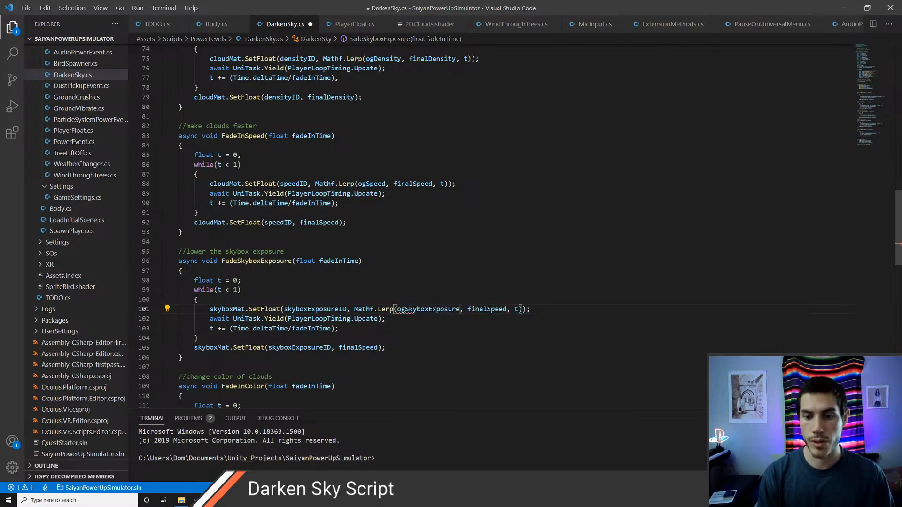
# Step: Replace finalSpeed with finalSkyboxExposure in the Mathf.Lerp call of FadeSkyboxExposure and save the script
pyautogui.hotkey('ctrl', 'BackSpace')
pyautogui.write('finale')
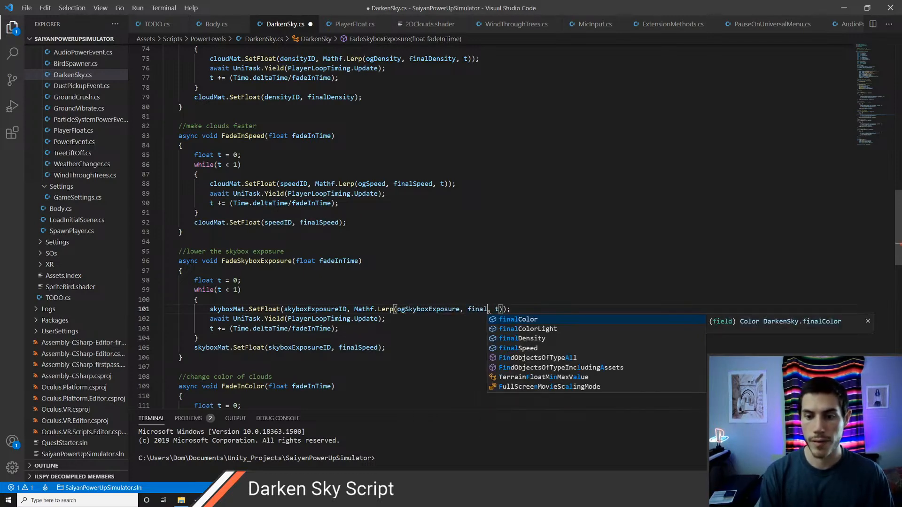
pyautogui.press('Escape')
pyautogui.press('BackSpace')
pyautogui.write('lSkyboxE')
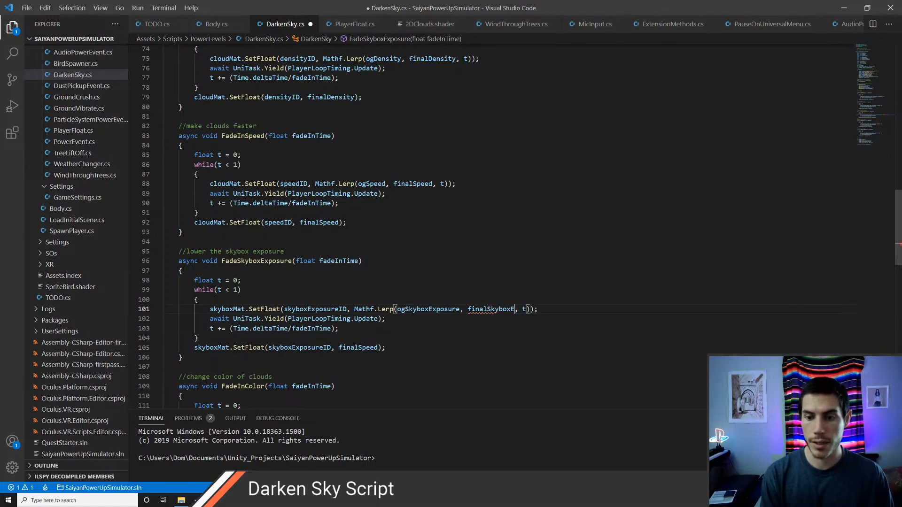
pyautogui.write('xposure')
pyautogui.hotkey('ctrl', 's')
# Step: Add "skyboxMat.SetFloat(skyboxExposureID, ogSkyboxExposure);" as the last line of OnApplicationQuit() and save the script
pyautogui.press('Down')
pyautogui.press('Down')
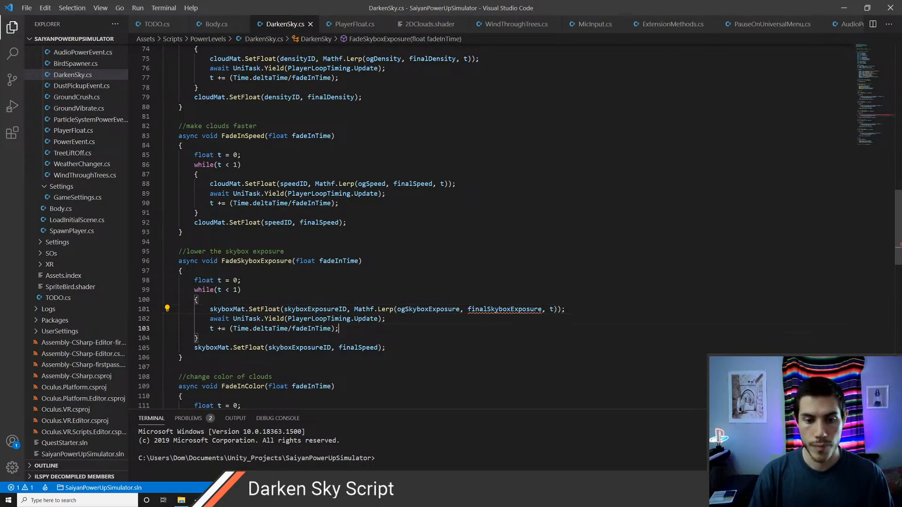
pyautogui.hotkey('ctrl', 'End')
pyautogui.press('Up')
pyautogui.press('Up')
pyautogui.press('Up')
pyautogui.press('Up')
pyautogui.press('Up')
pyautogui.press('Up')
pyautogui.press('Up')
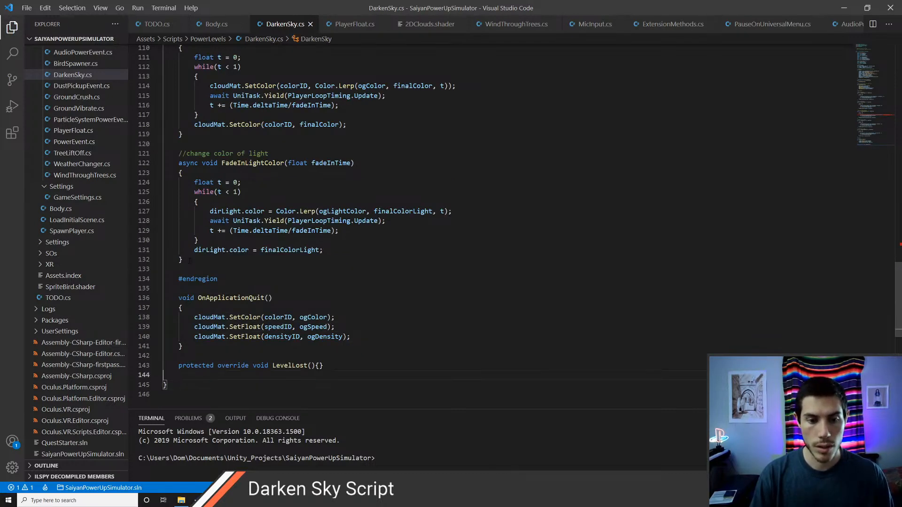
pyautogui.press('Return')
pyautogui.write('skyboxb')
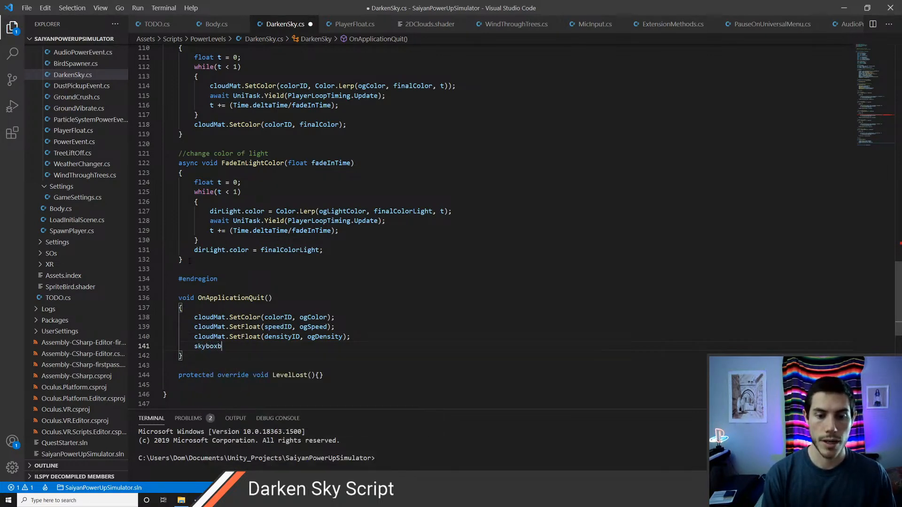
pyautogui.write('xMat.set')
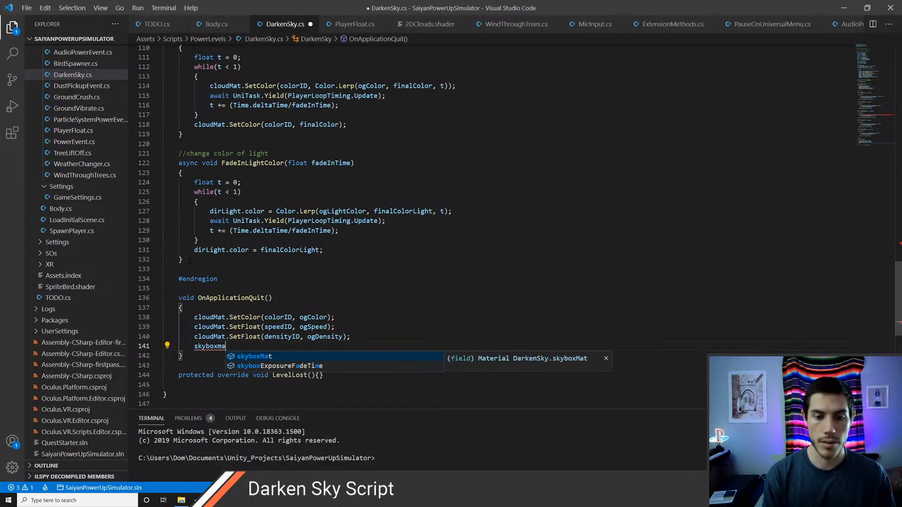
pyautogui.press('Tab')
pyautogui.write('(skybo')
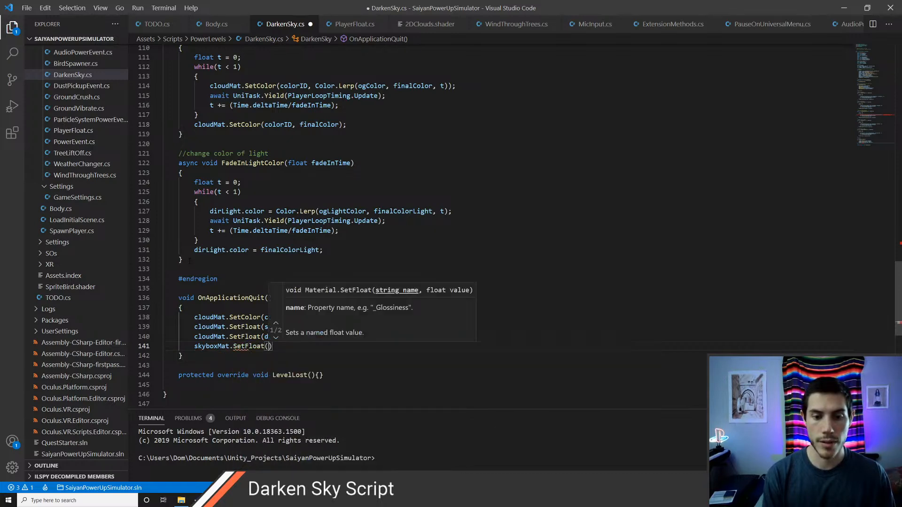
pyautogui.write('xE')
pyautogui.press('Tab')
pyautogui.write(', ogSky')
pyautogui.press('Tab')
pyautogui.write(');')
pyautogui.hotkey('ctrl', 's')
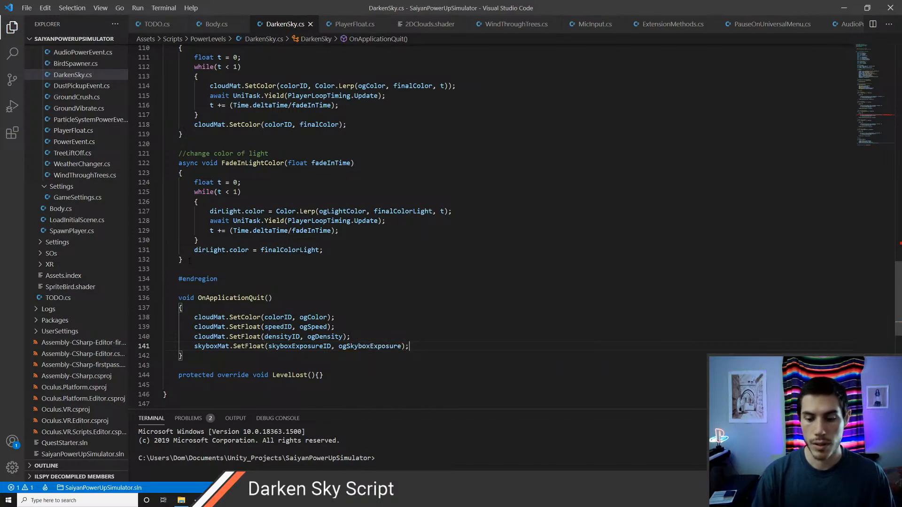
# Step: Declare "public float finalSkyboxExposure;" below the finalSpeed field and save the script
pyautogui.hotkey('ctrl', 'Home')
pyautogui.press('Down')
pyautogui.press('Down')
pyautogui.press('Down')
pyautogui.press('Down')
pyautogui.press('Down')
pyautogui.press('Down')
pyautogui.press('Down')
pyautogui.press('Down')
pyautogui.press('Down')
pyautogui.press('Down')
pyautogui.press('Down')
pyautogui.press('Down')
pyautogui.press('Down')
pyautogui.press('Down')
pyautogui.press('Down')
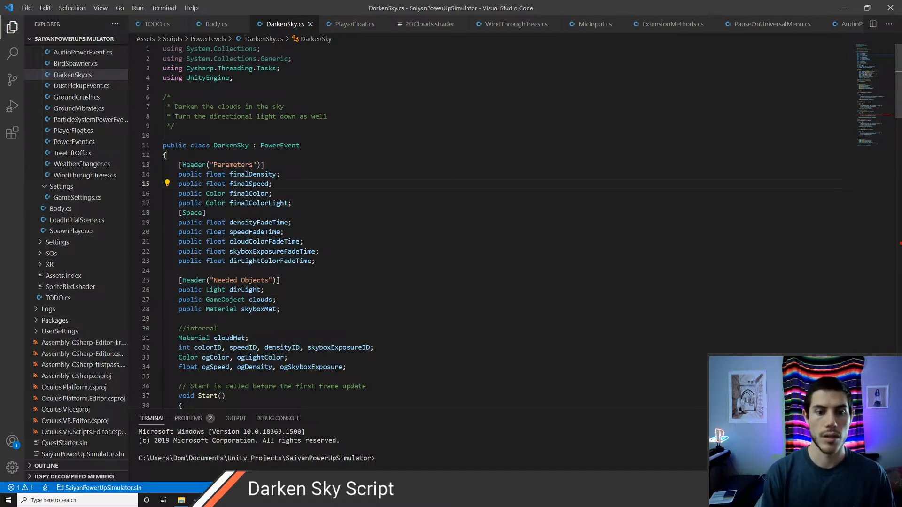
pyautogui.press('Return')
pyautogui.write('public fl')
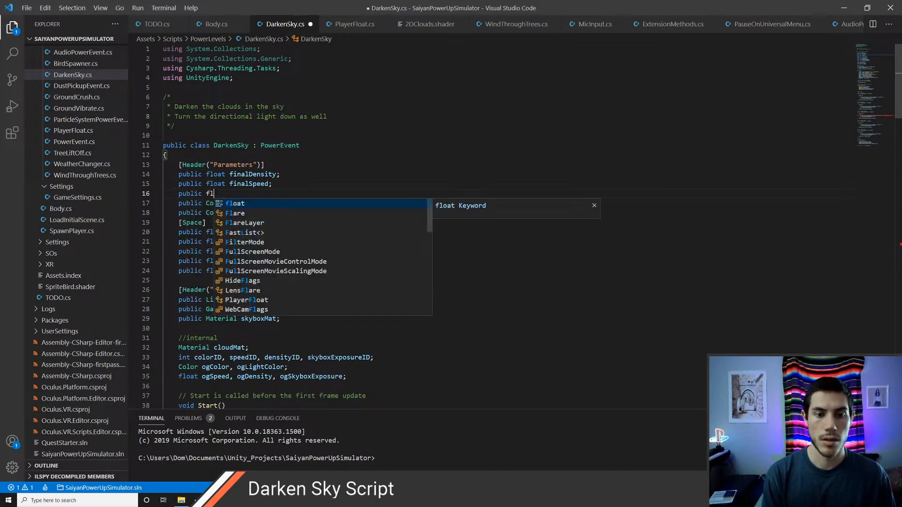
pyautogui.write("oat finalSkyboxExposure'")
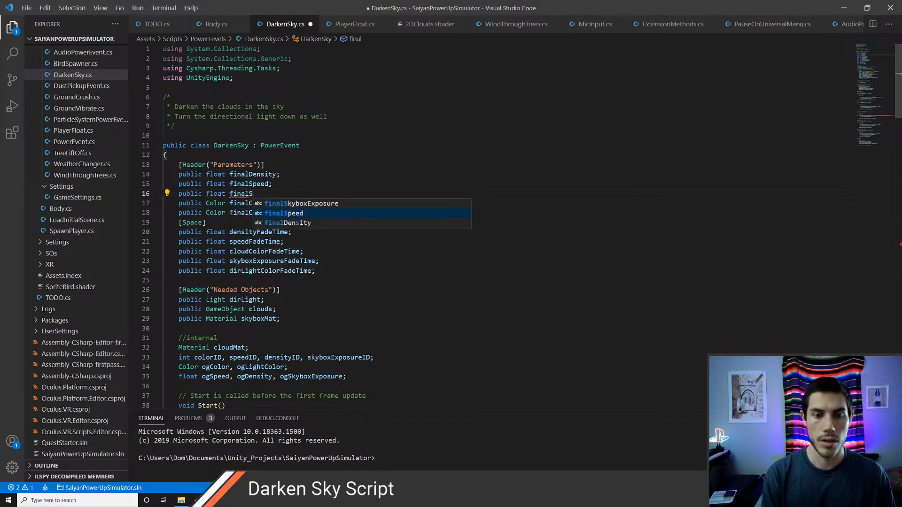
pyautogui.hotkey('ctrl', 's')
# Step: Switch to Unity and set the DarkenSky component's Final Skybox Exposure to 0.5
pyautogui.hotkey('alt', 'Tab')
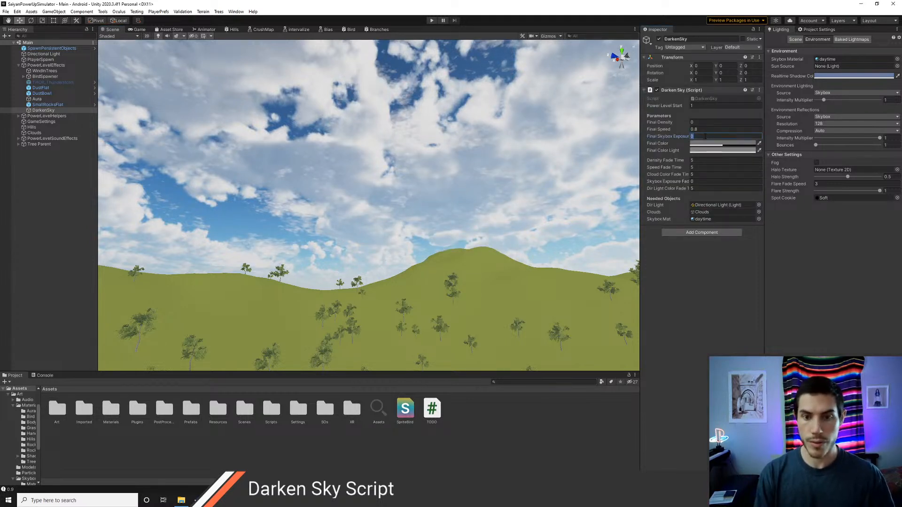
pyautogui.write('.5')
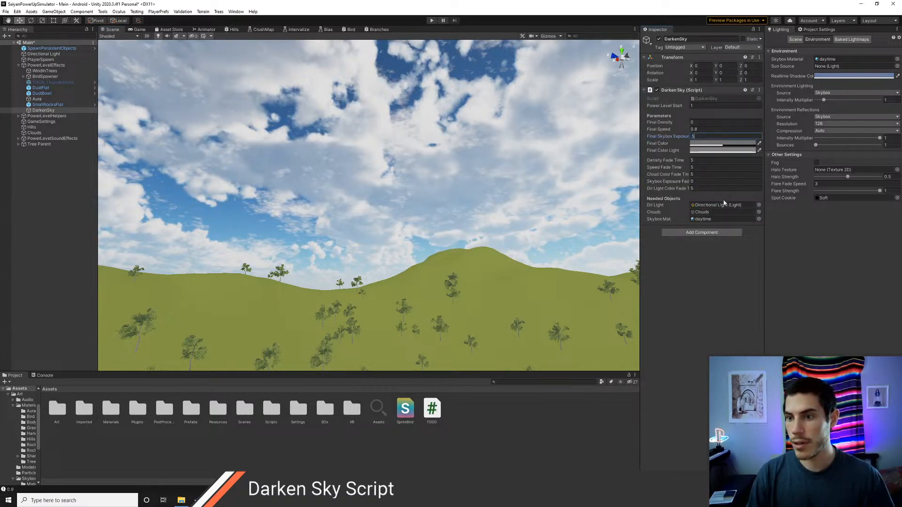
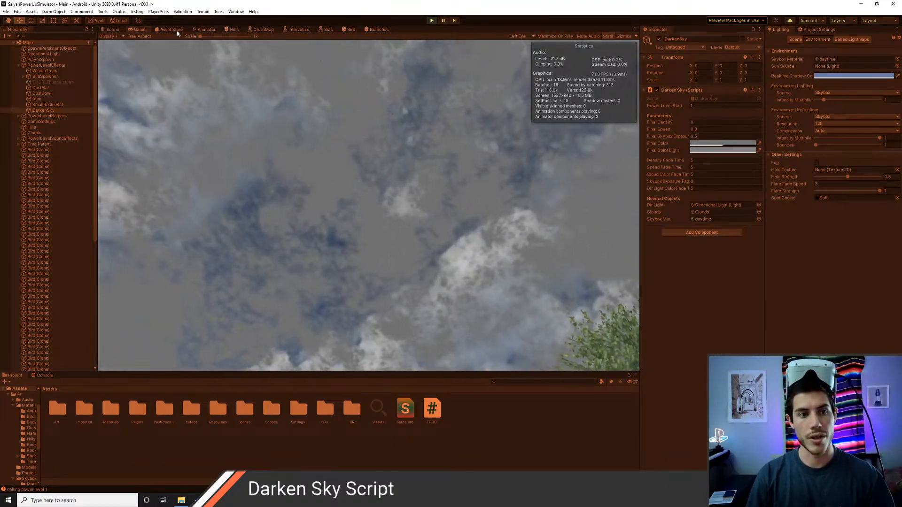
# Step: Locate the daytime skybox material from the Lighting settings and open its properties to check the exposure
pyautogui.click(828, 59)
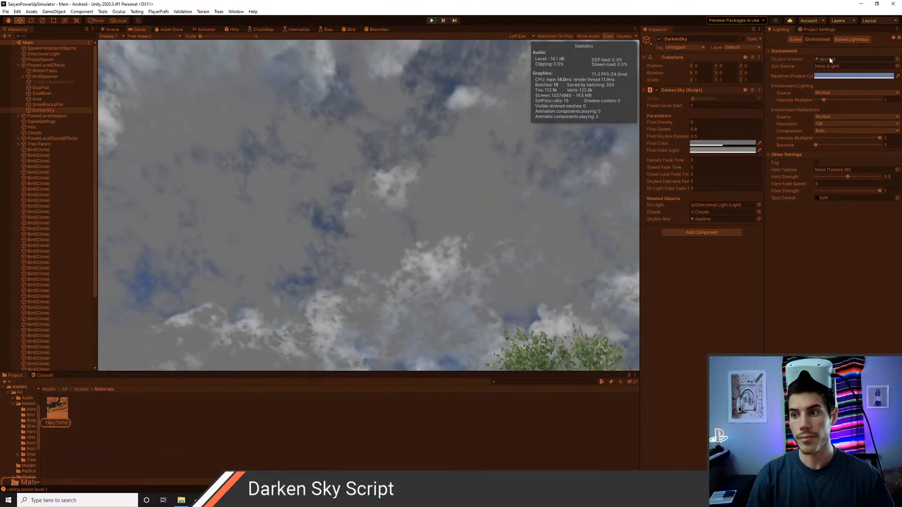
pyautogui.click(58, 408)
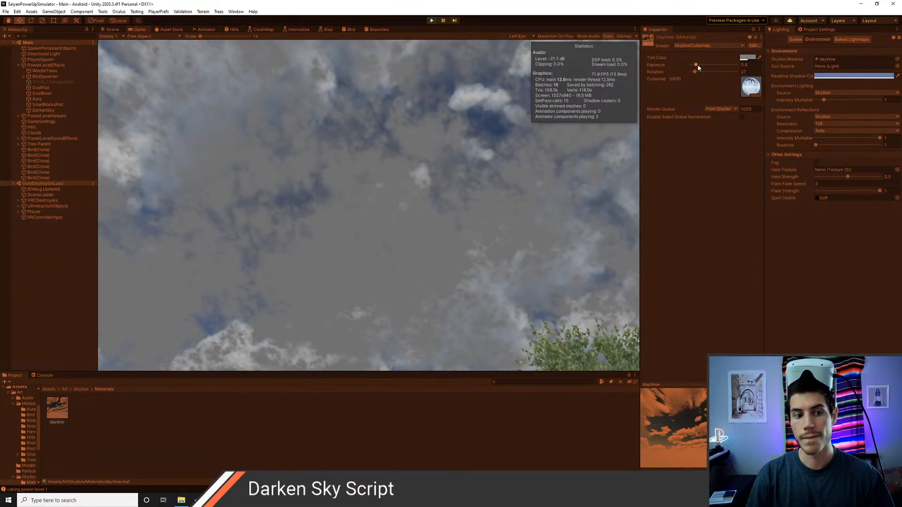
# Step: Stop the play test and check the script's finalSkyboxExposure field against the DarkenSky object's settings in Unity
pyautogui.click(431, 21)
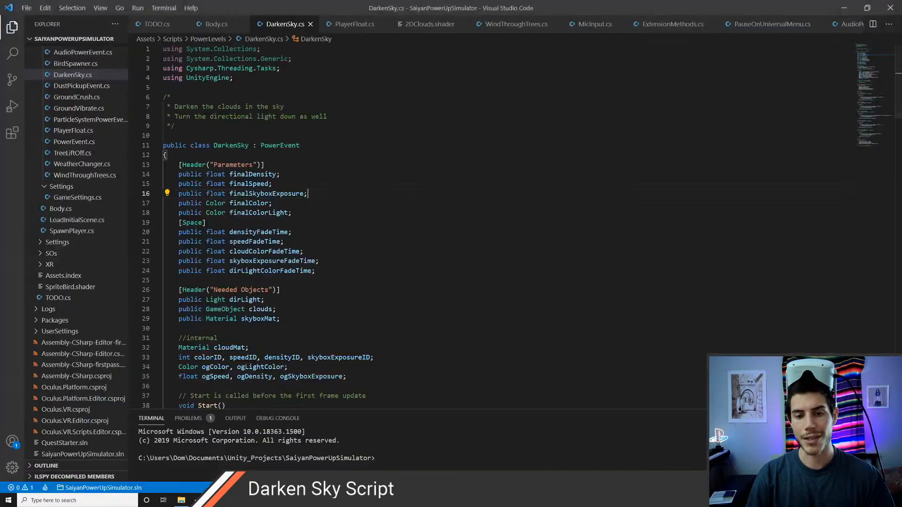
pyautogui.scroll(-2, 272, 248)
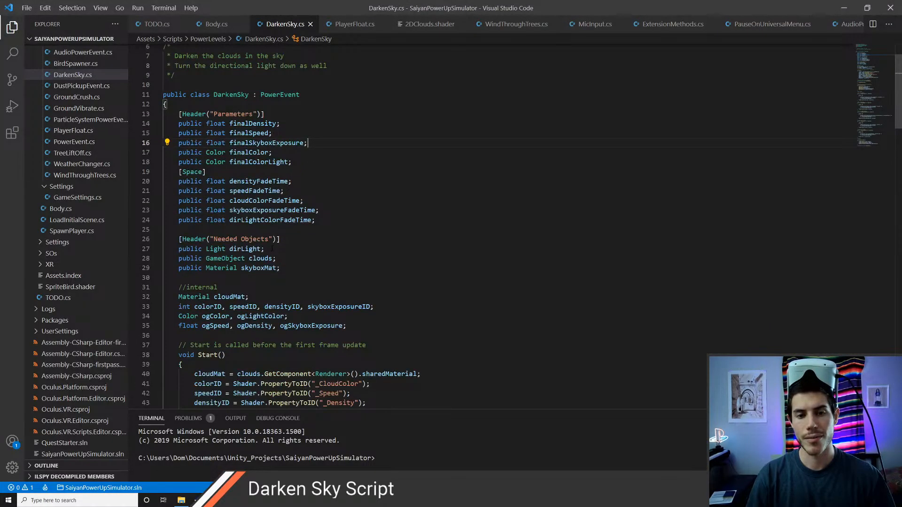
pyautogui.doubleClick(260, 143)
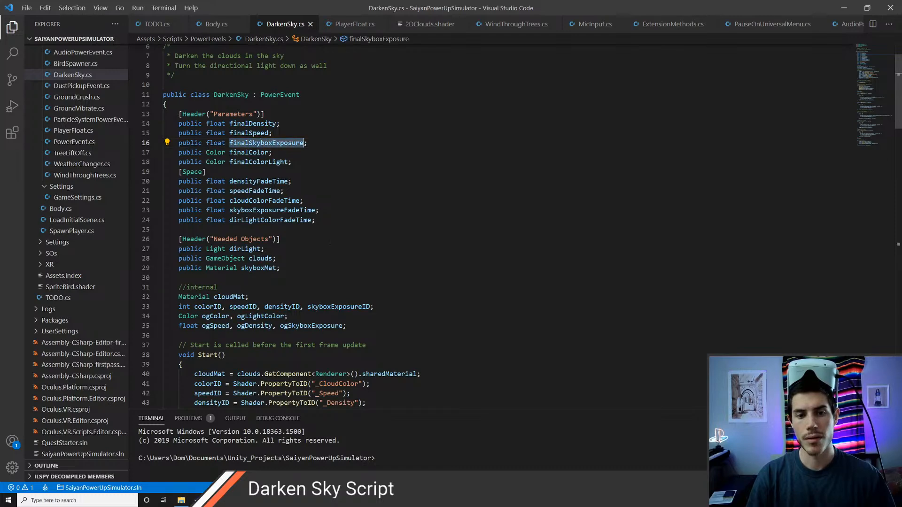
pyautogui.hotkey('alt', 'Tab')
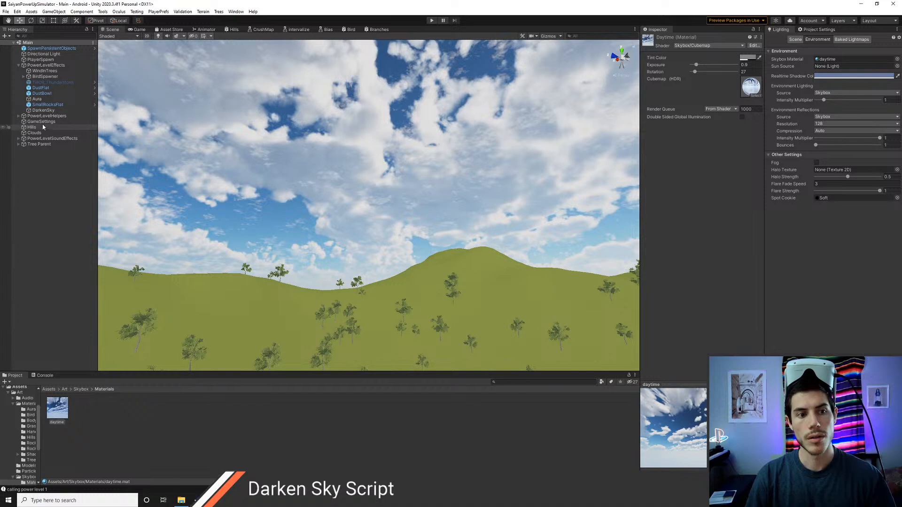
pyautogui.click(49, 111)
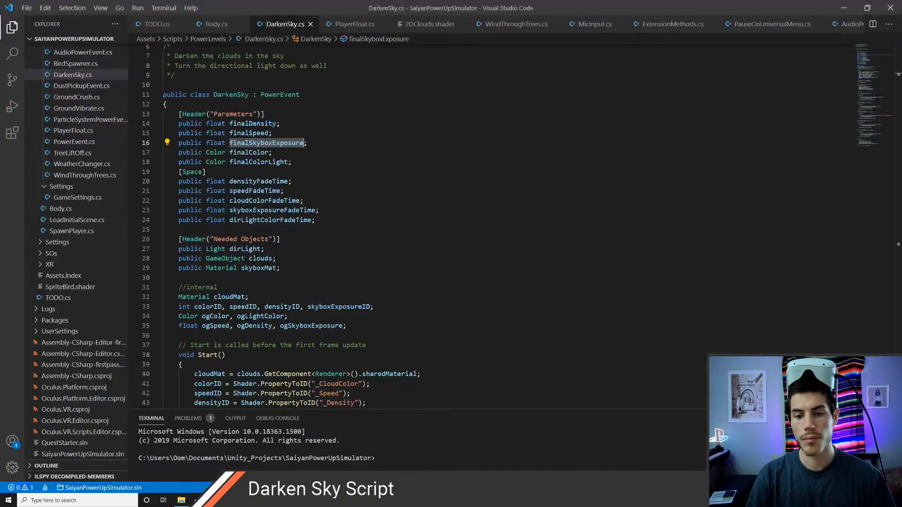
# Step: In FadeSkyboxExposure, replace finalSpeed with finalSkyboxExposure in the closing skyboxMat.SetFloat call and save the script
pyautogui.scroll(-12, 359, 267)
pyautogui.scroll(-2, 360, 268)
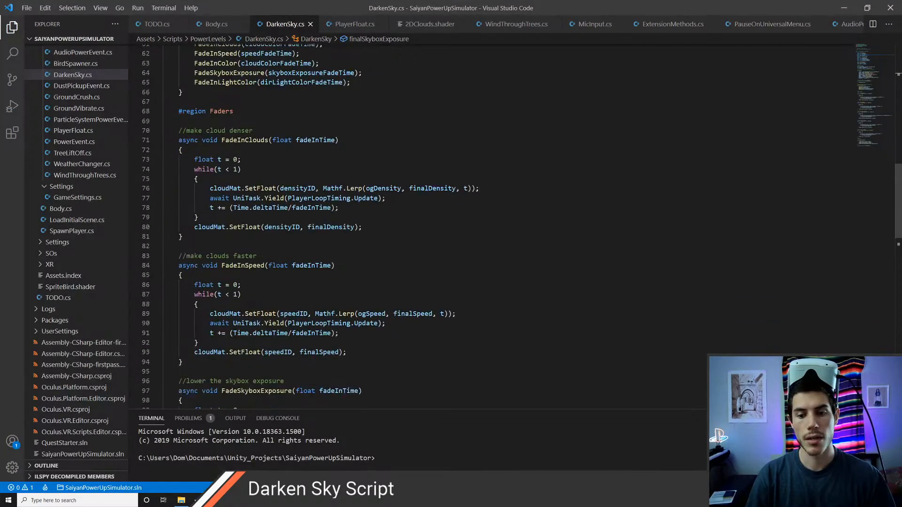
pyautogui.scroll(-8, 397, 293)
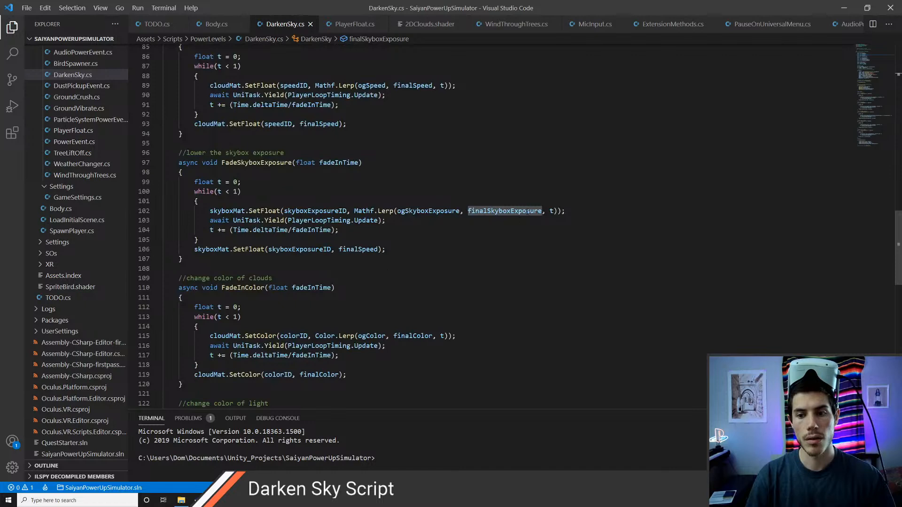
pyautogui.click(359, 249)
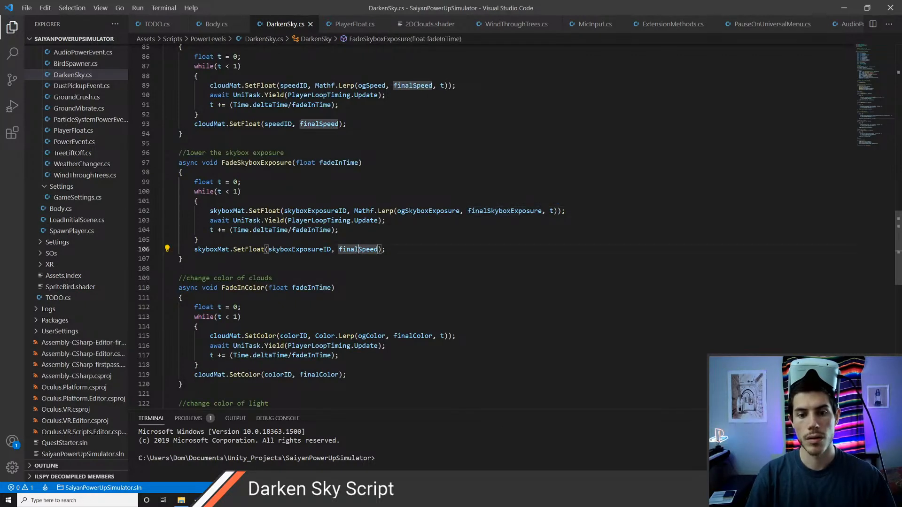
pyautogui.press('BackSpace')
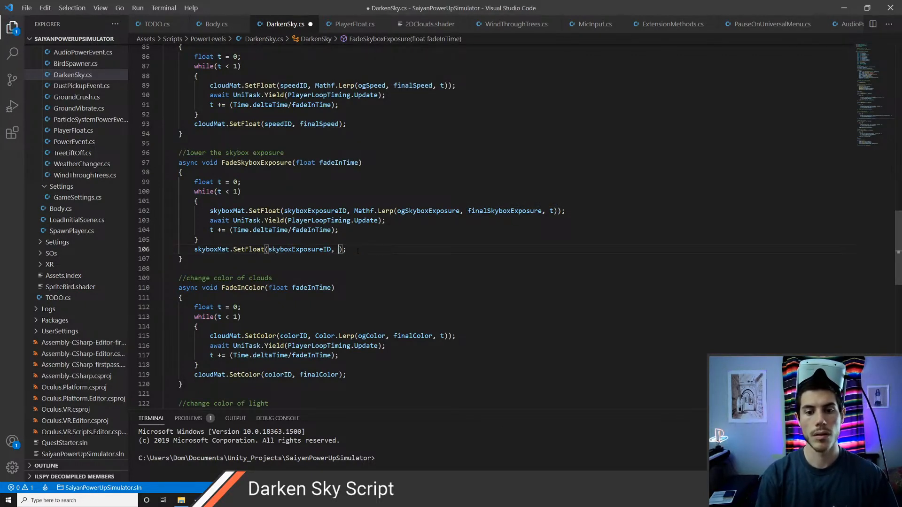
pyautogui.write('finalSkyboxExposure')
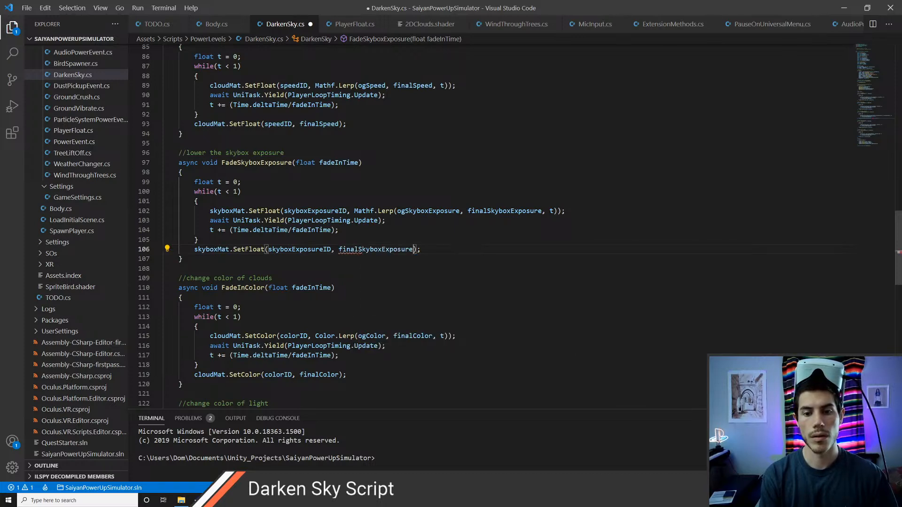
pyautogui.hotkey('ctrl', 's')
pyautogui.press('Up')
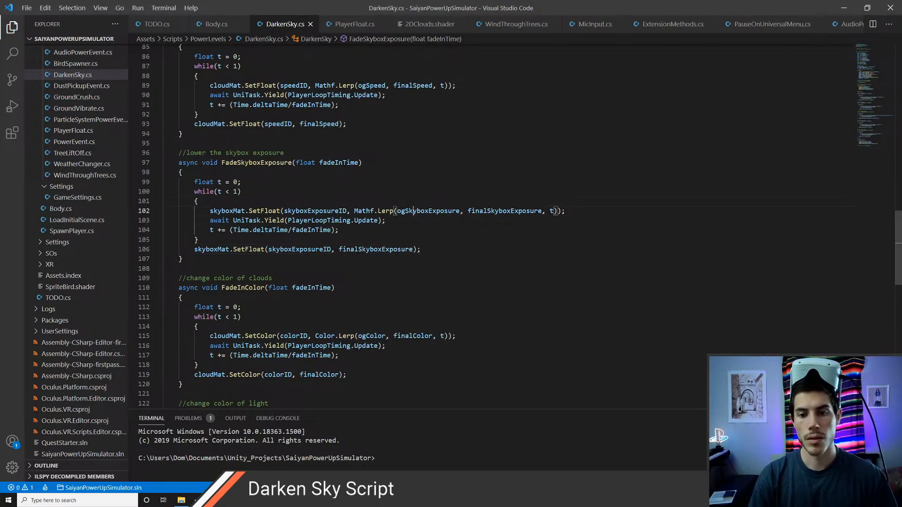
pyautogui.hotkey('ctrl', 'Right')
pyautogui.hotkey('ctrl', 'Right')
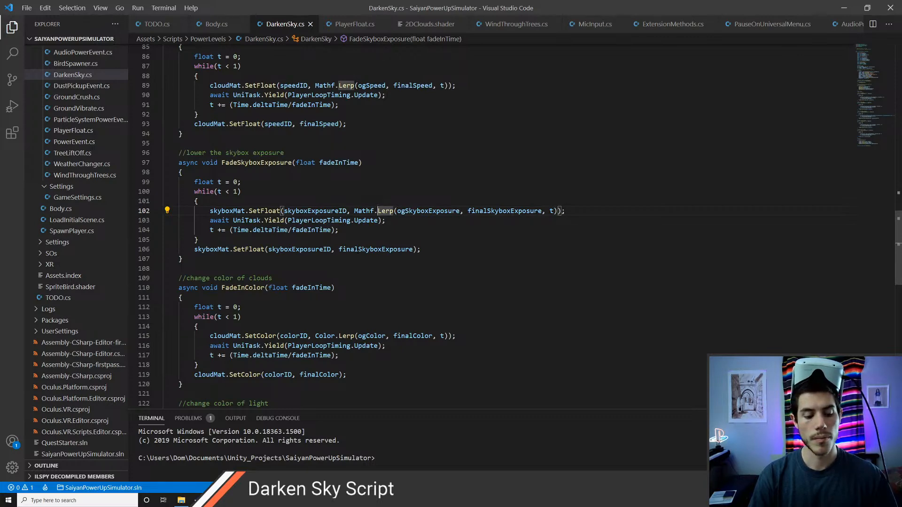
# Step: Switch to Unity and play-test the scene, trying black (000000) as the Directional Light's color before stopping
pyautogui.hotkey('alt', 'Tab')
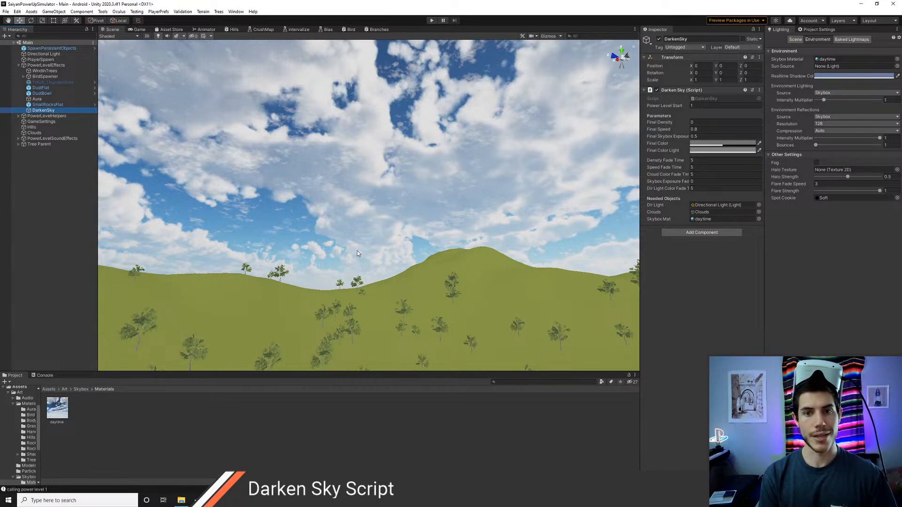
pyautogui.hotkey('ctrl', 'p')
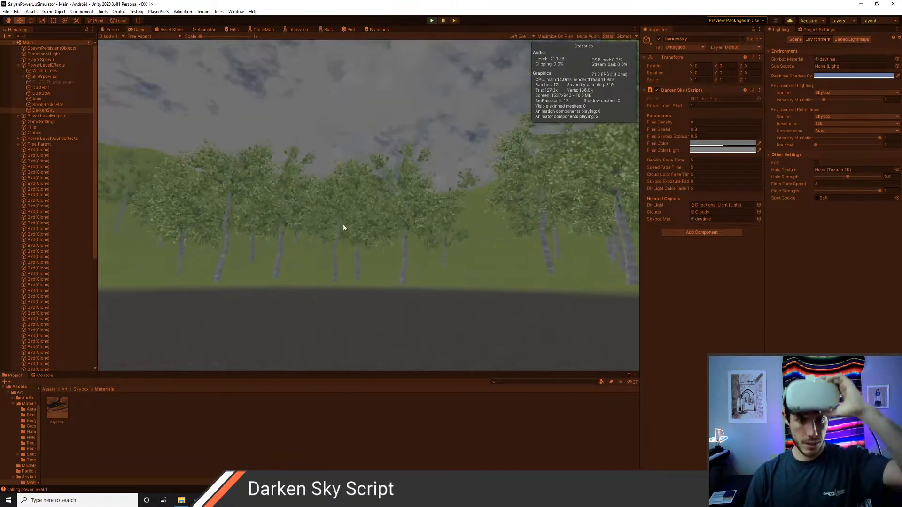
pyautogui.click(44, 54)
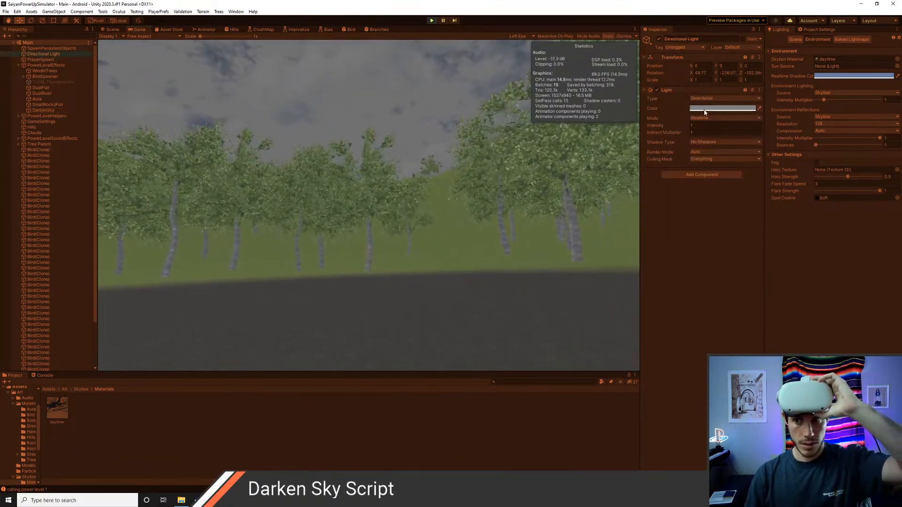
pyautogui.click(702, 108)
pyautogui.click(727, 166)
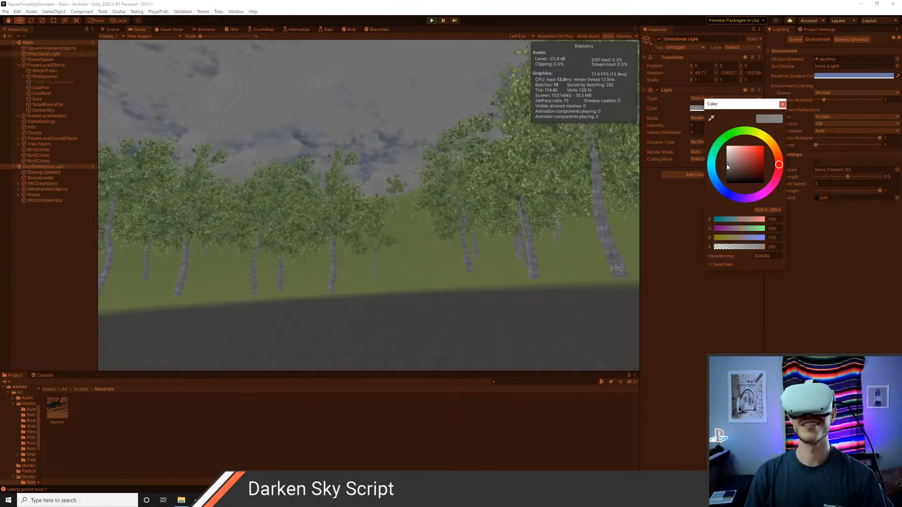
pyautogui.moveTo(725, 169); pyautogui.dragTo(720, 204)
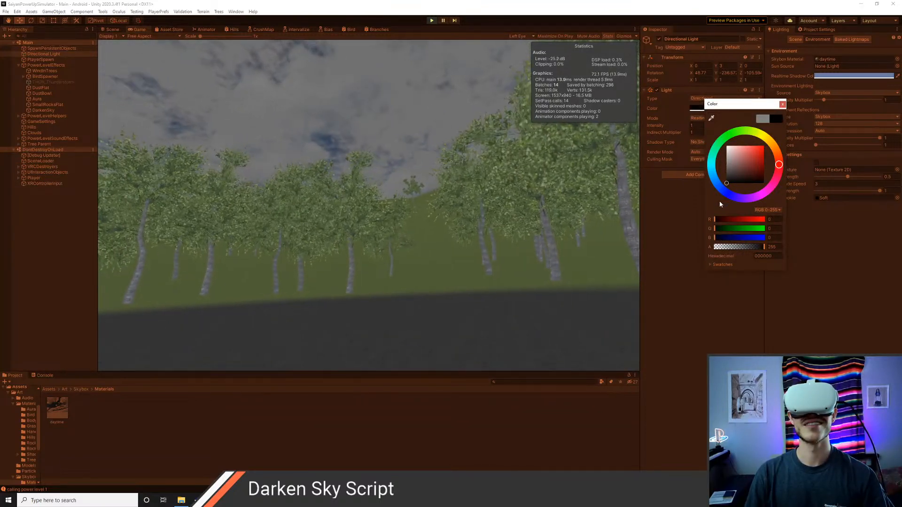
pyautogui.moveTo(710, 209)
pyautogui.mouseDown()
pyautogui.moveTo(701, 171)
pyautogui.moveTo(697, 193)
pyautogui.mouseUp()
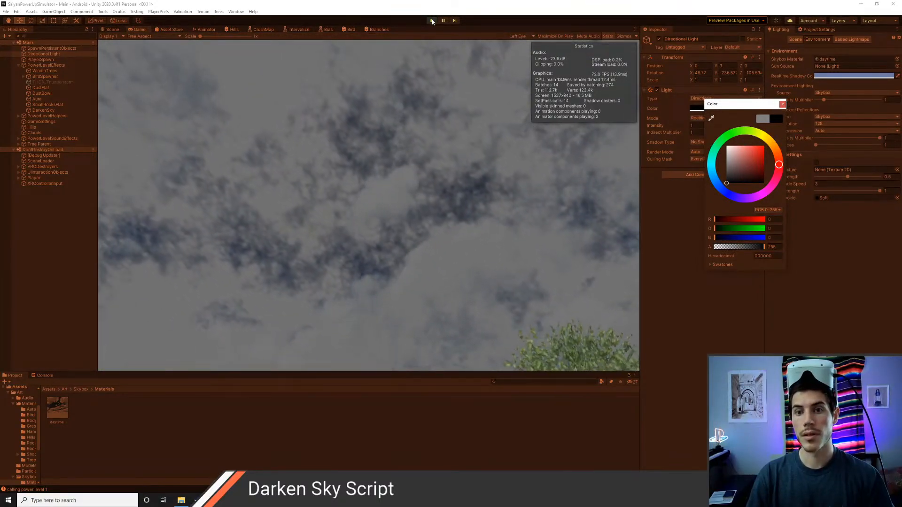
pyautogui.click(432, 21)
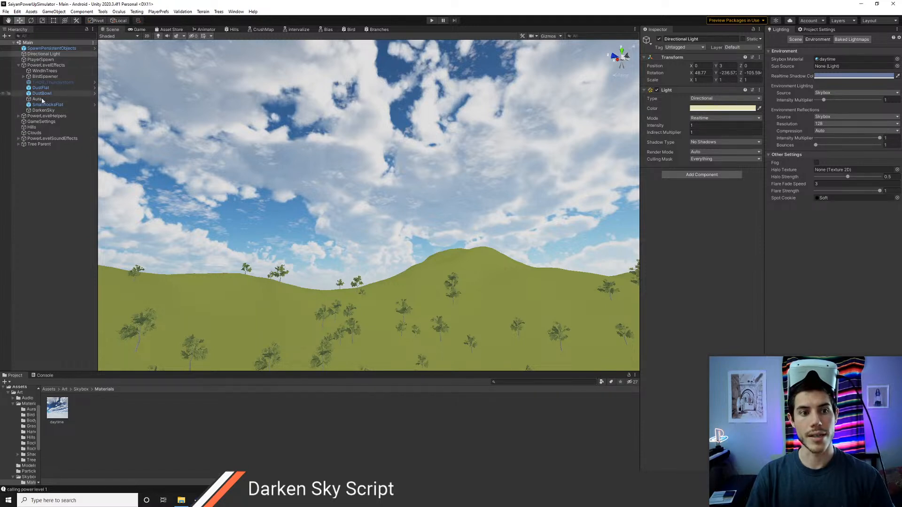
# Step: Set the DarkenSky component's Final Color Light to black
pyautogui.click(43, 110)
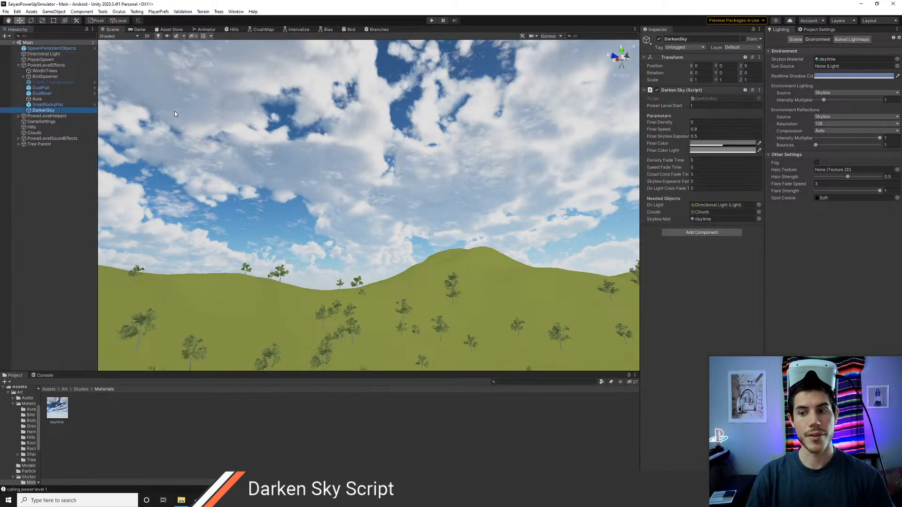
pyautogui.click(703, 152)
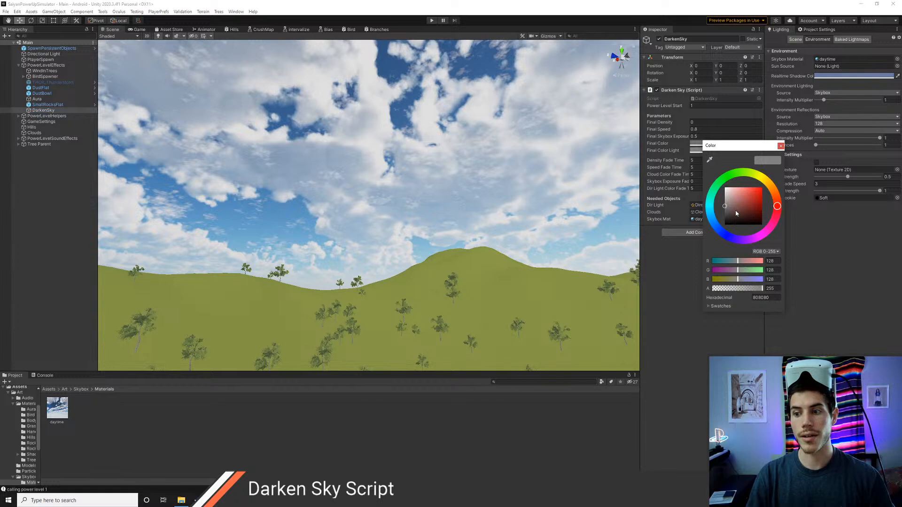
pyautogui.moveTo(726, 210); pyautogui.dragTo(716, 252)
pyautogui.click(781, 147)
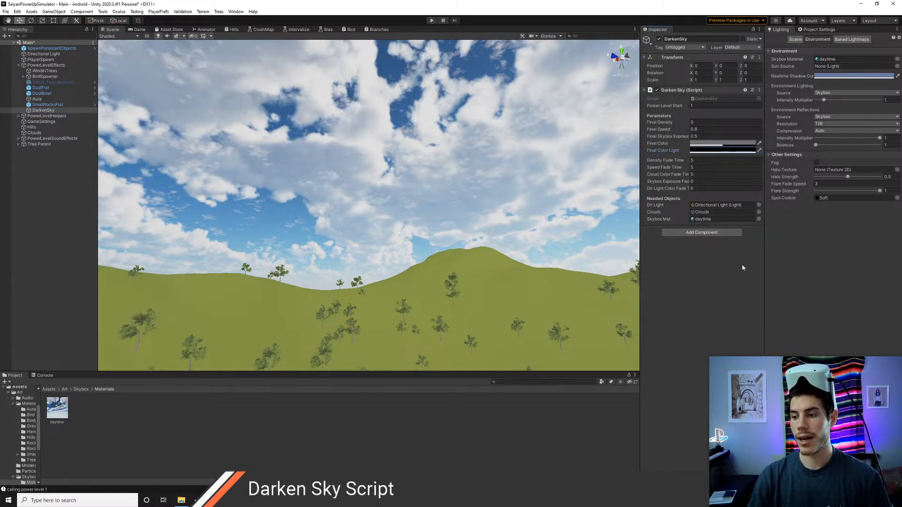
# Step: Set the Environment Lighting source to Color and its Ambient Color to a light blue with hue 220
pyautogui.moveTo(392, 189); pyautogui.dragTo(383, 247, button='right')
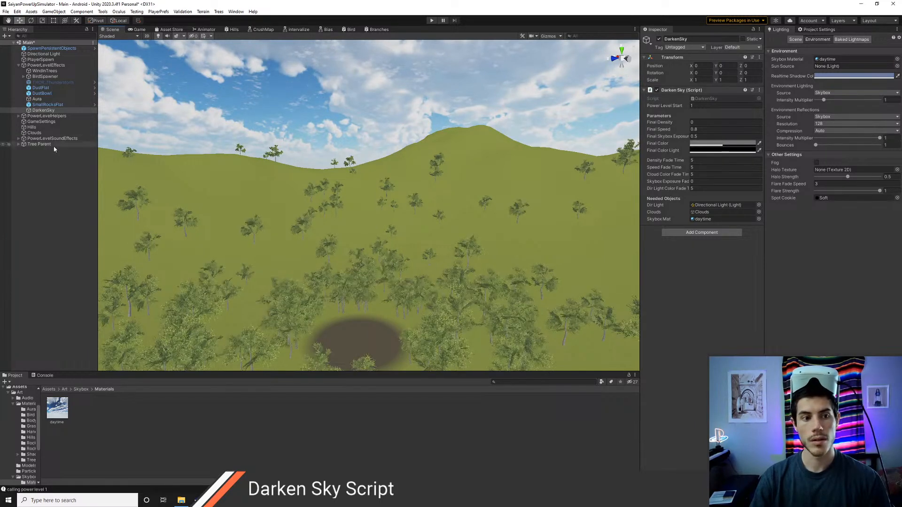
pyautogui.click(43, 54)
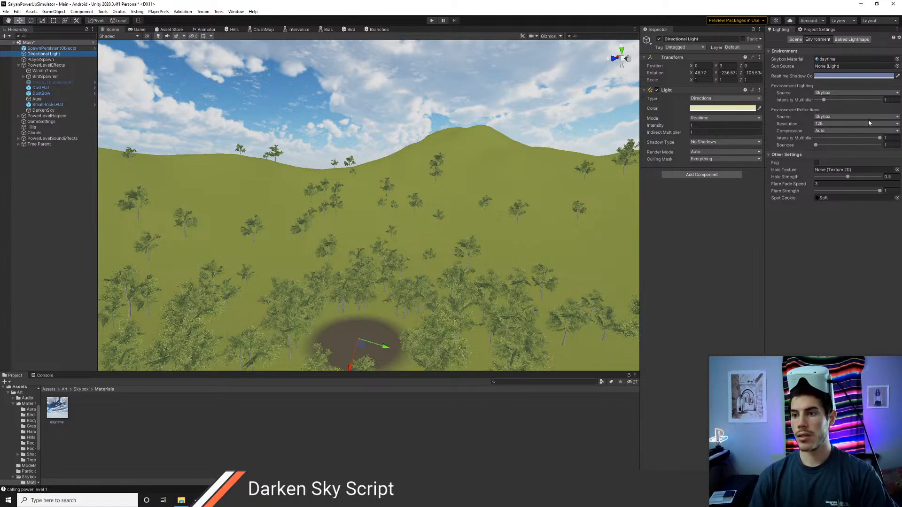
pyautogui.click(832, 94)
pyautogui.click(834, 117)
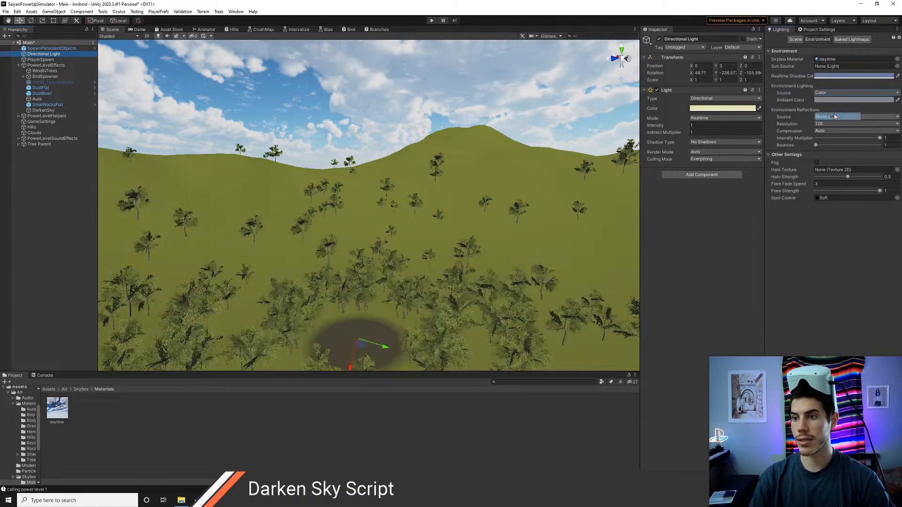
pyautogui.click(829, 100)
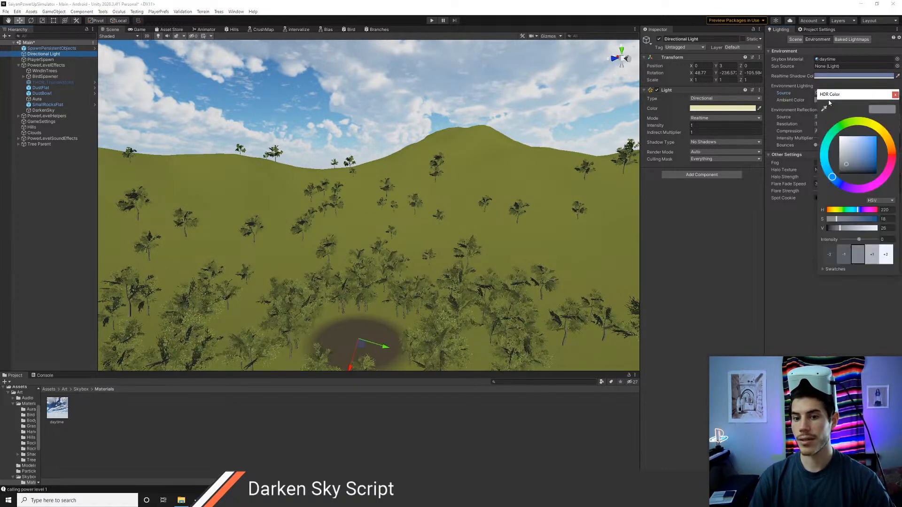
pyautogui.moveTo(843, 159); pyautogui.dragTo(833, 150)
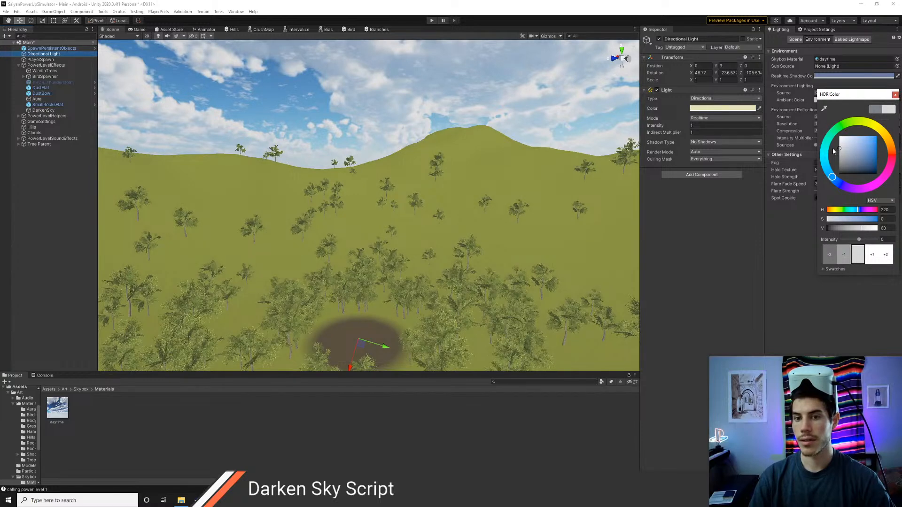
pyautogui.click(848, 142)
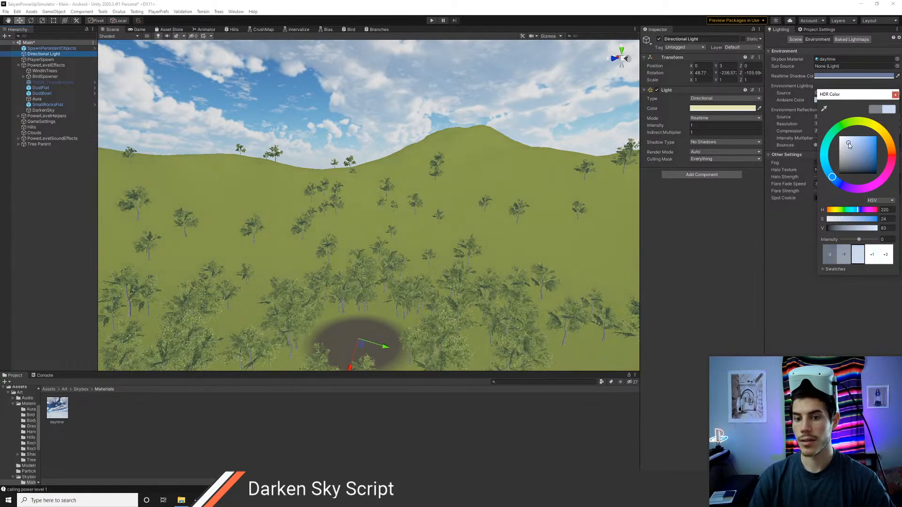
pyautogui.moveTo(848, 143)
pyautogui.mouseDown()
pyautogui.moveTo(833, 166)
pyautogui.moveTo(863, 143)
pyautogui.mouseUp()
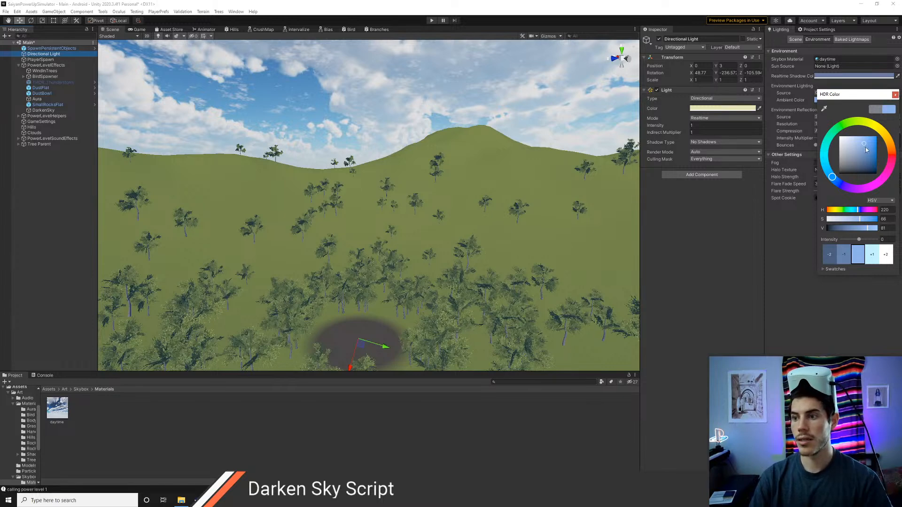
pyautogui.moveTo(864, 143); pyautogui.dragTo(857, 141)
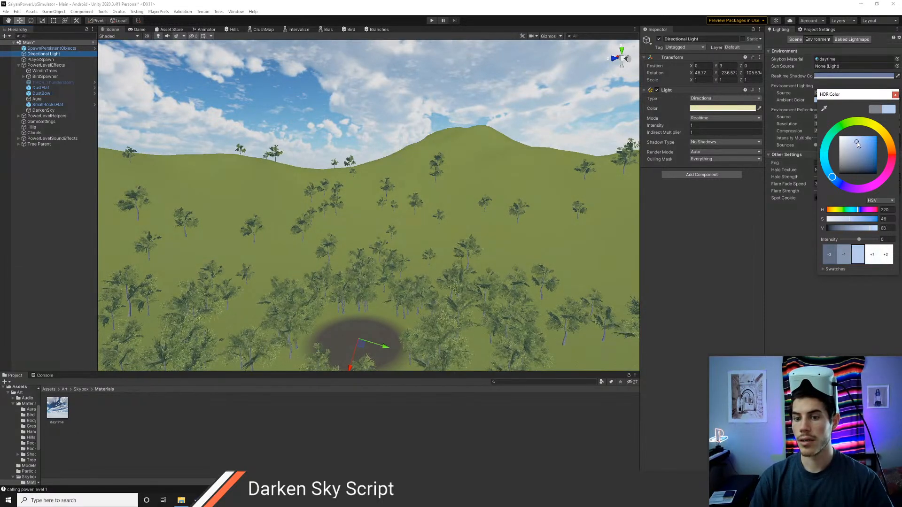
pyautogui.click(895, 96)
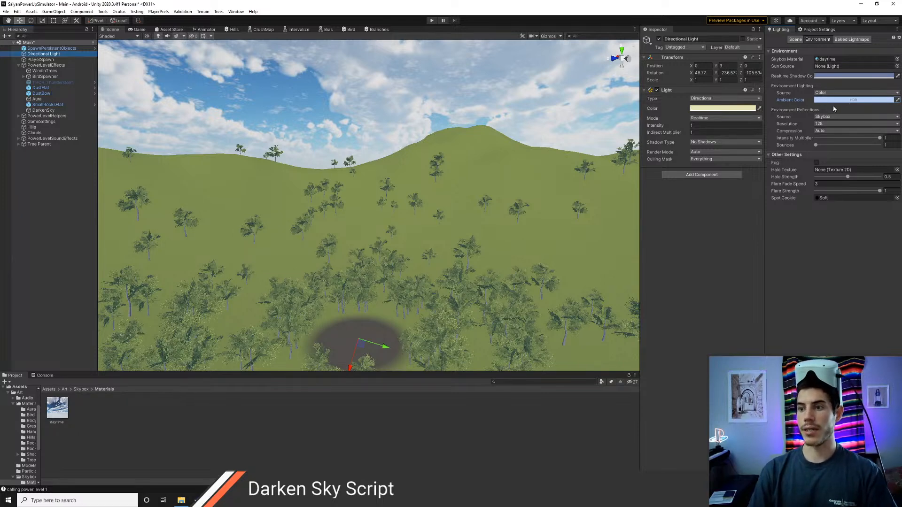
# Step: Set the Realtime Shadow Color to pale yellow DCDE87 and save the scene
pyautogui.keyDown('alt'); pyautogui.moveTo(459, 195); pyautogui.dragTo(478, 211); pyautogui.keyUp('alt')
pyautogui.moveTo(480, 212); pyautogui.dragTo(462, 169, button='right')
pyautogui.press('w')
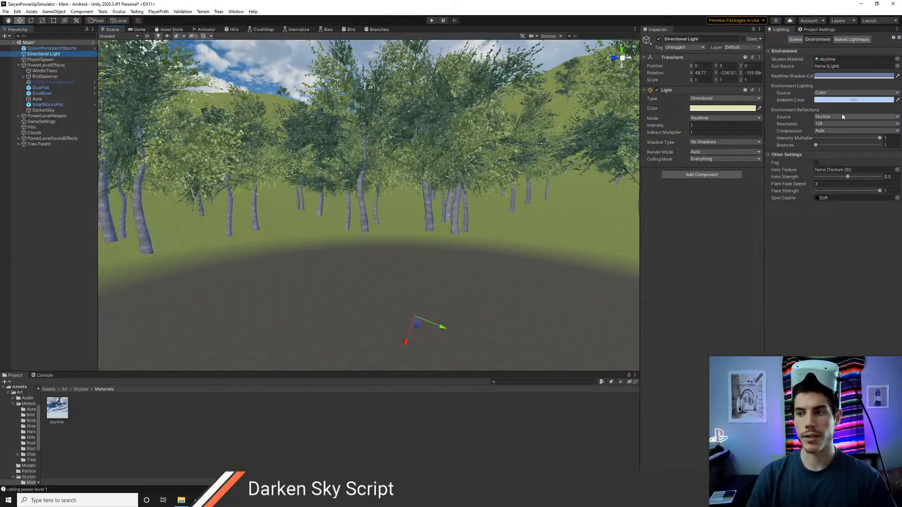
pyautogui.click(847, 76)
pyautogui.moveTo(862, 100); pyautogui.dragTo(855, 117)
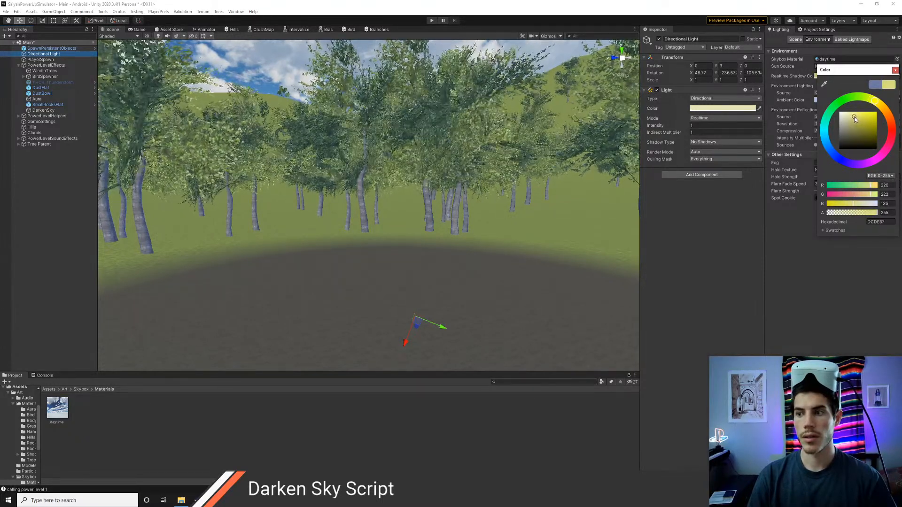
pyautogui.click(894, 70)
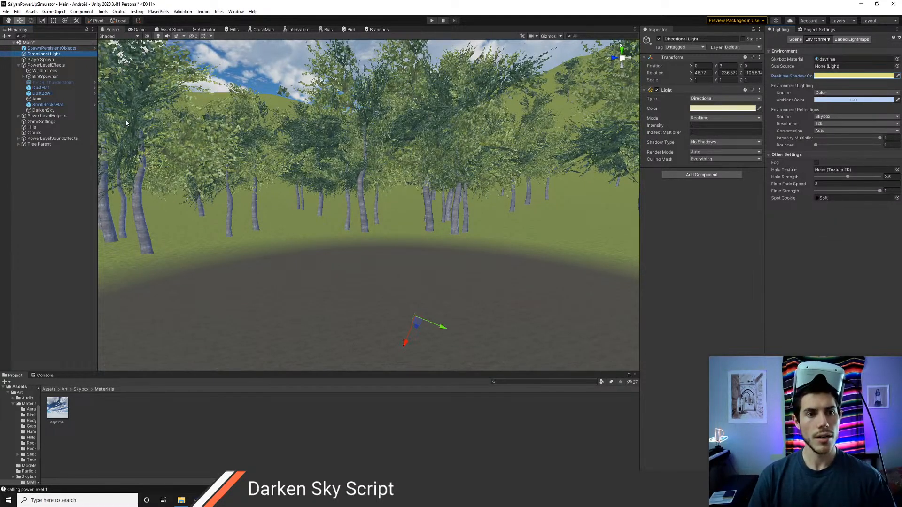
pyautogui.hotkey('ctrl', 's')
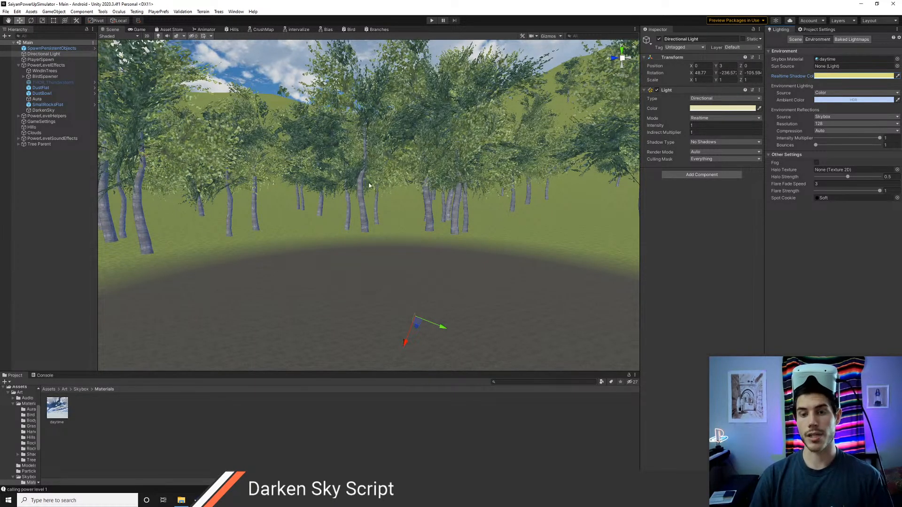
# Step: Try the scene with the Directional Light disabled and a black Ambient Color, and revert both changes
pyautogui.moveTo(370, 185); pyautogui.dragTo(363, 199, button='right')
pyautogui.press('s')
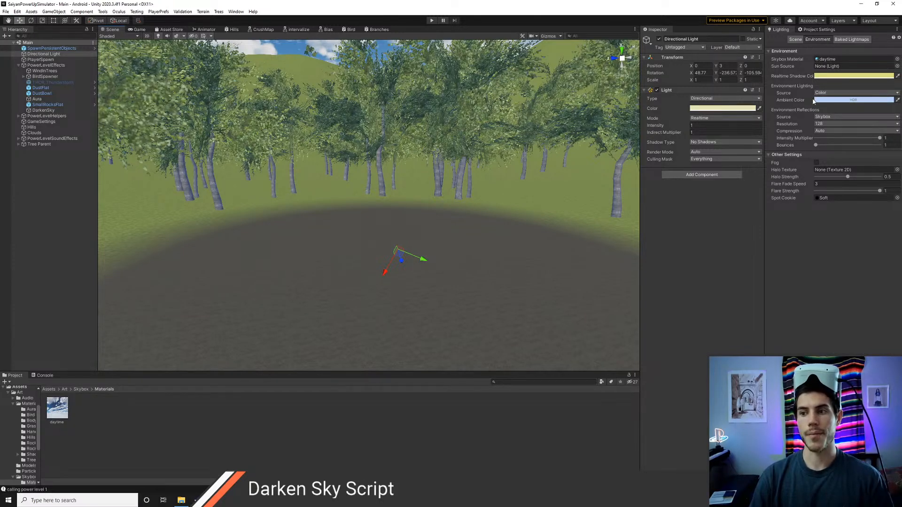
pyautogui.click(658, 39)
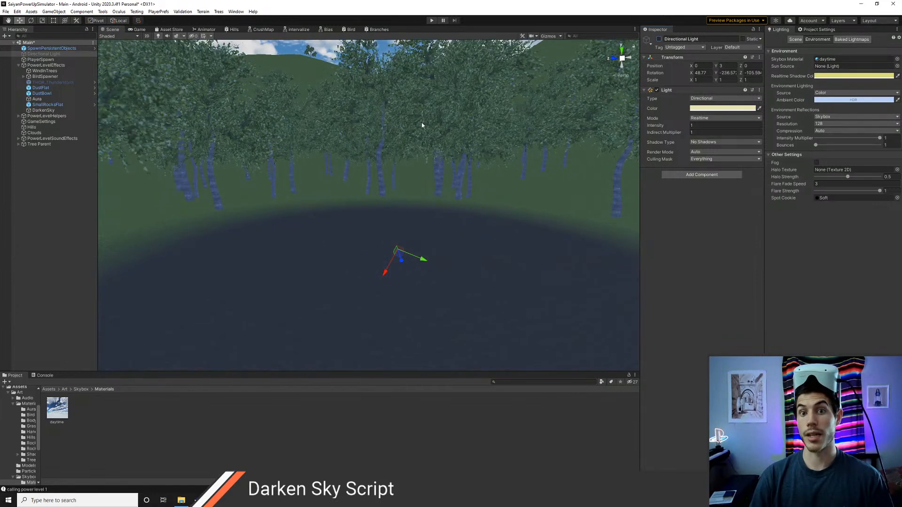
pyautogui.click(854, 100)
pyautogui.moveTo(849, 153); pyautogui.dragTo(818, 202)
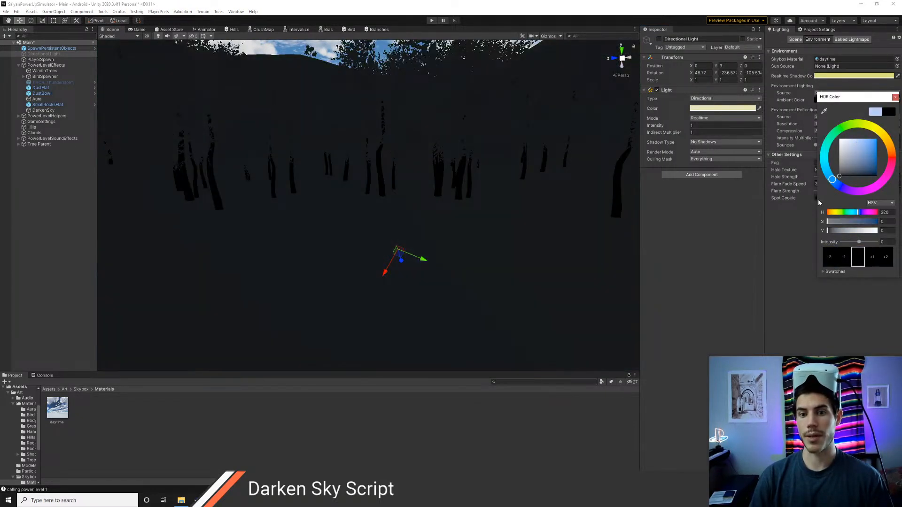
pyautogui.hotkey('ctrl', 'z')
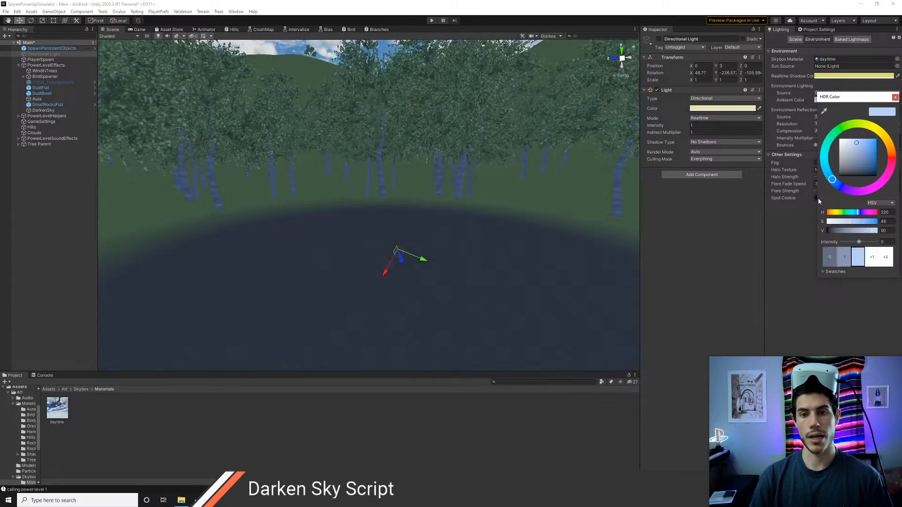
pyautogui.click(896, 100)
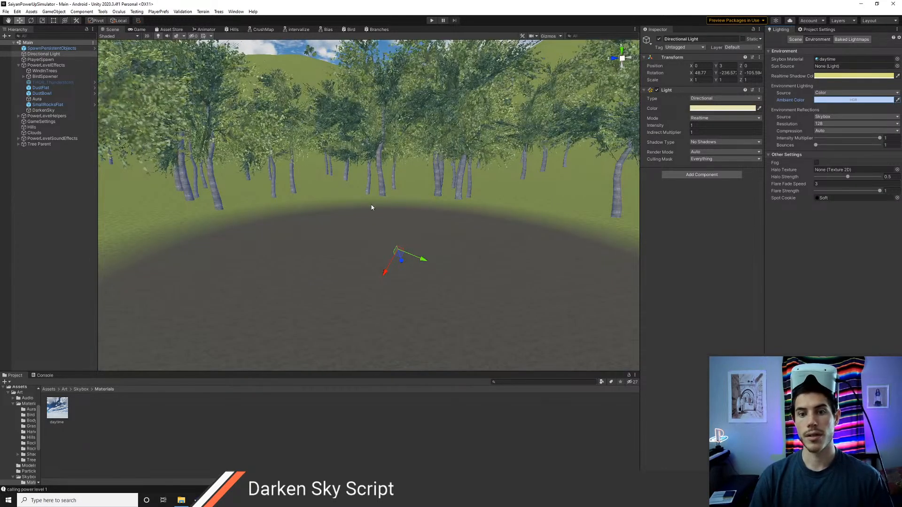
# Step: Set the DarkenSky component's Final Color Light to medium gray 797979 and save the scene
pyautogui.moveTo(370, 207)
pyautogui.mouseDown(button='right')
pyautogui.moveTo(369, 187)
pyautogui.moveTo(368, 197)
pyautogui.mouseUp(button='right')
pyautogui.press('w')
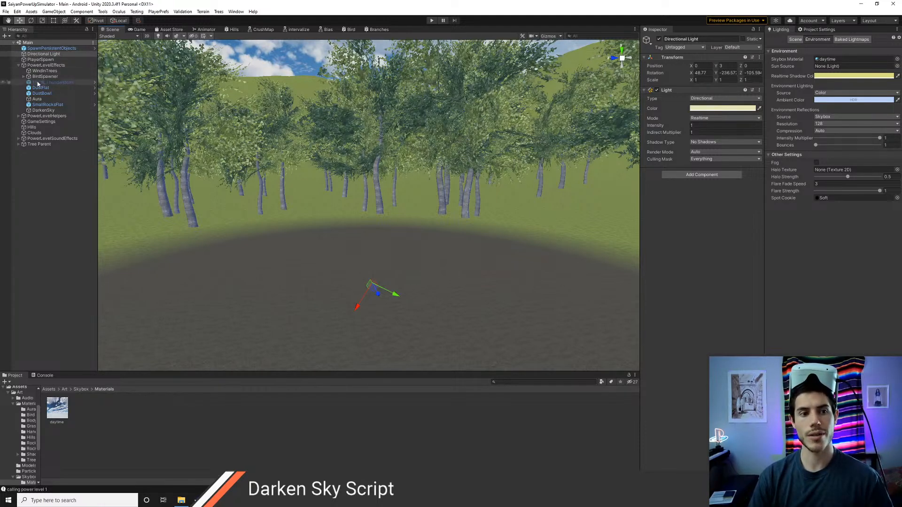
pyautogui.click(40, 110)
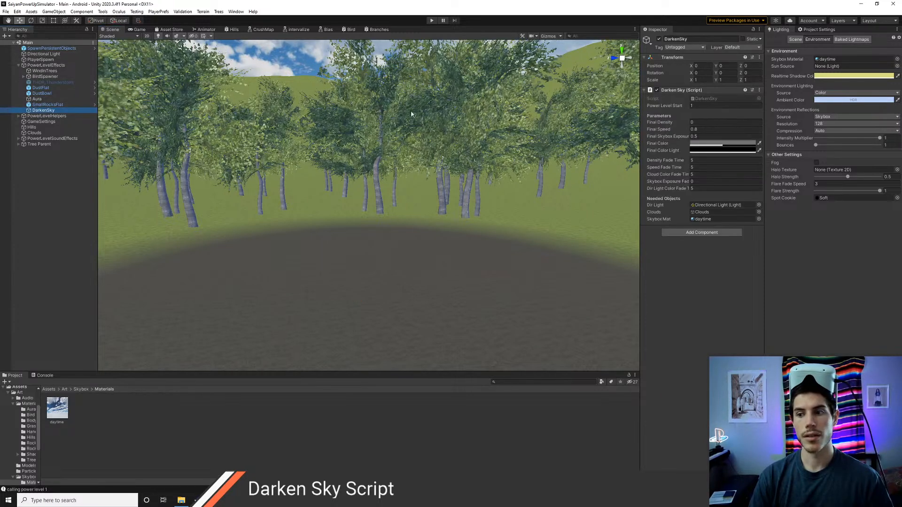
pyautogui.click(732, 151)
pyautogui.moveTo(764, 217); pyautogui.dragTo(752, 208)
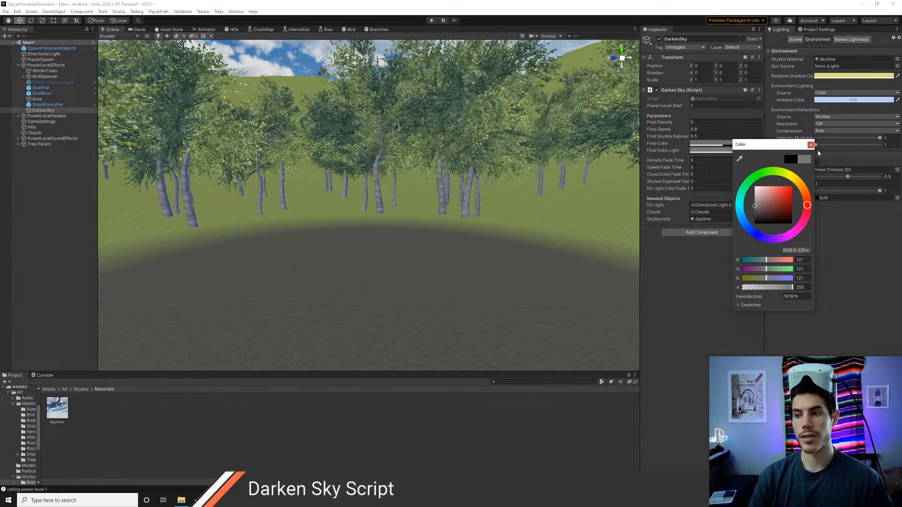
pyautogui.click(811, 145)
pyautogui.hotkey('ctrl', 's')
pyautogui.moveTo(408, 172); pyautogui.dragTo(393, 159, button='right')
# Step: Switch to Visual Studio Code and check the ogSkyboxExposure and finalSkyboxExposure arguments of the Lerp in FadeSkyboxExposure
pyautogui.hotkey('alt', 'Tab')
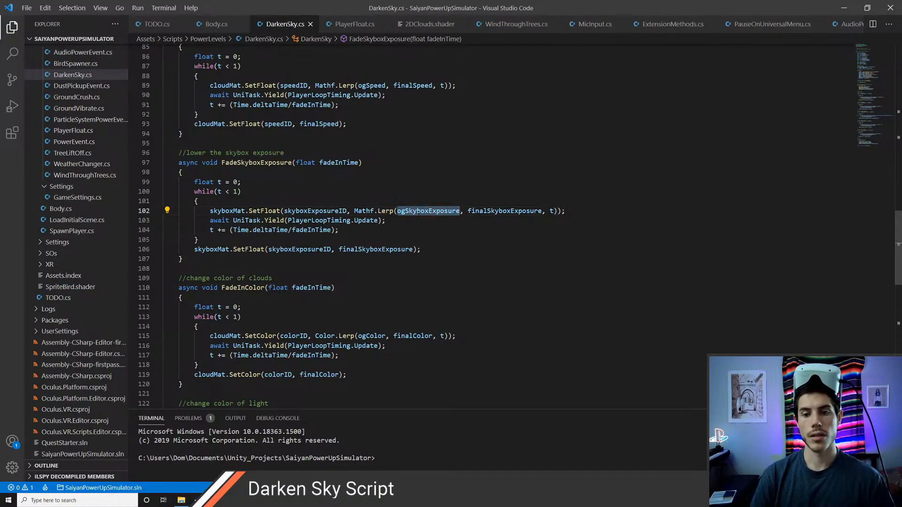
pyautogui.doubleClick(483, 210)
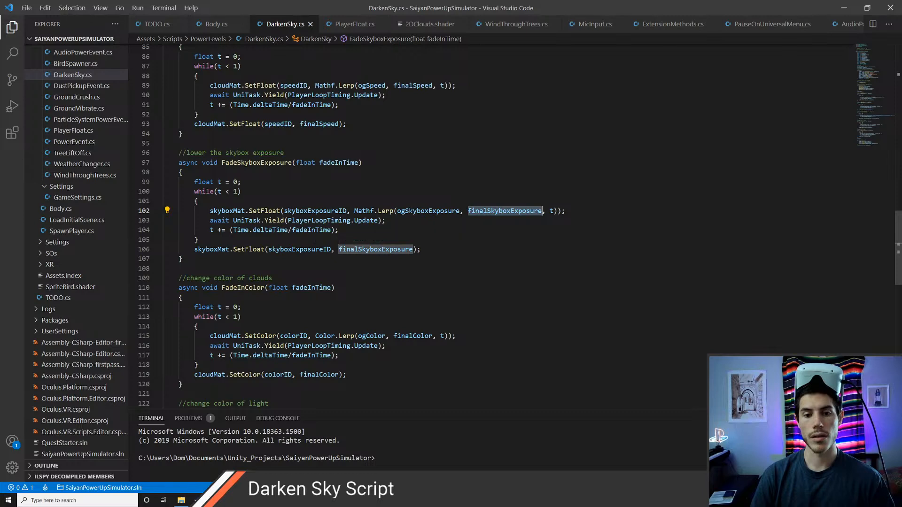
pyautogui.doubleClick(442, 211)
pyautogui.doubleClick(497, 211)
pyautogui.doubleClick(441, 210)
pyautogui.doubleClick(497, 211)
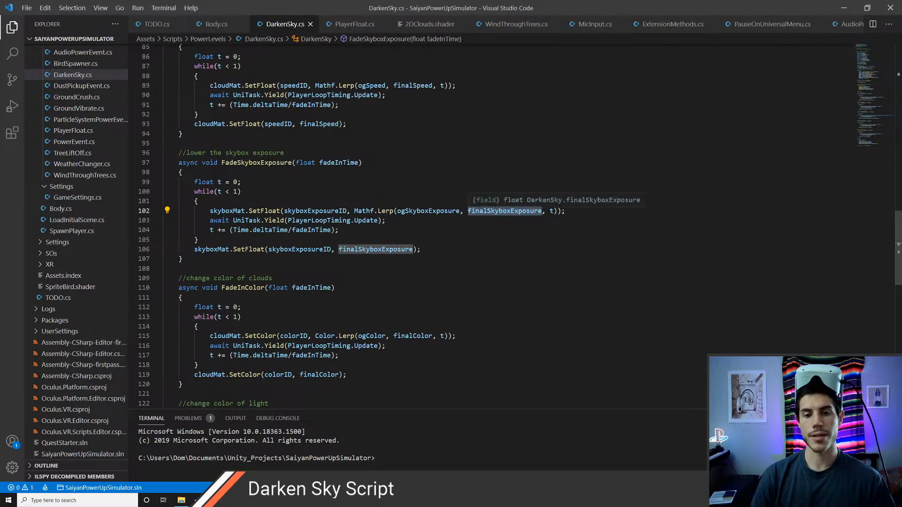
# Step: Switch to Unity, play-test the scene while inspecting the daytime skybox material's exposure, and stop
pyautogui.hotkey('alt', 'Tab')
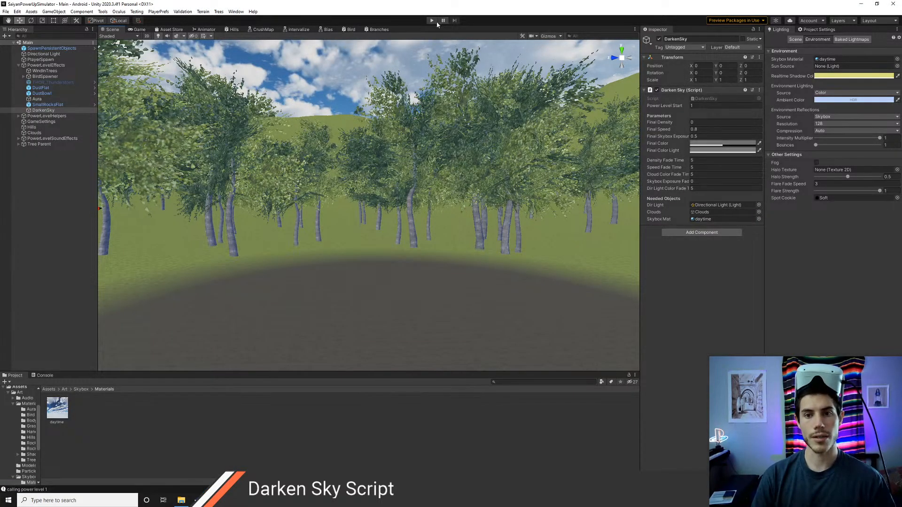
pyautogui.click(431, 21)
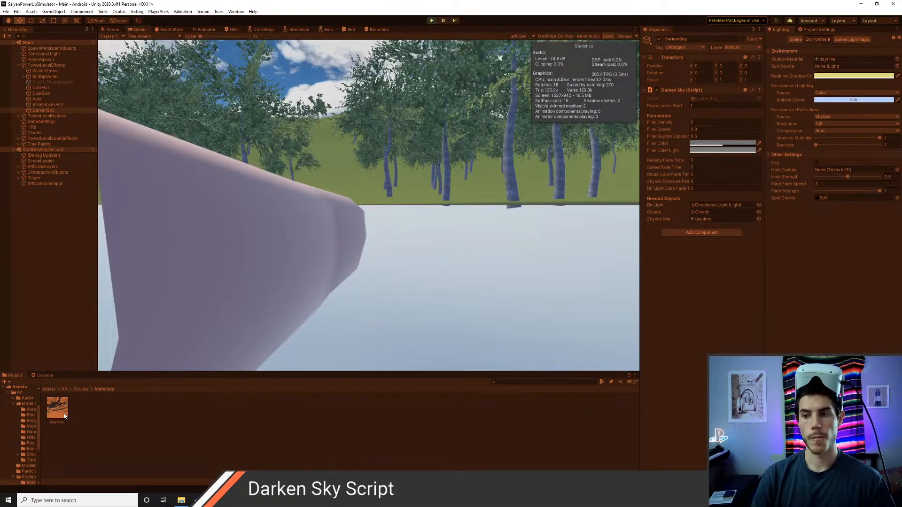
pyautogui.click(64, 416)
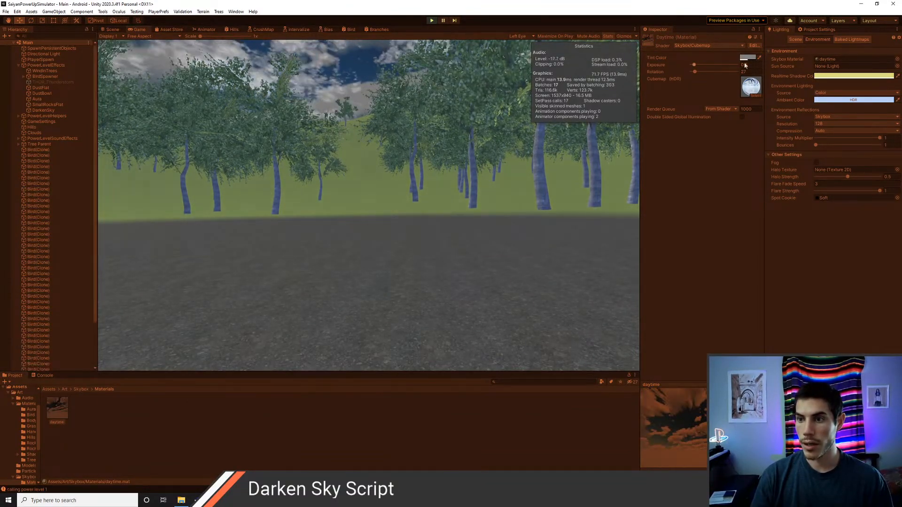
pyautogui.click(430, 21)
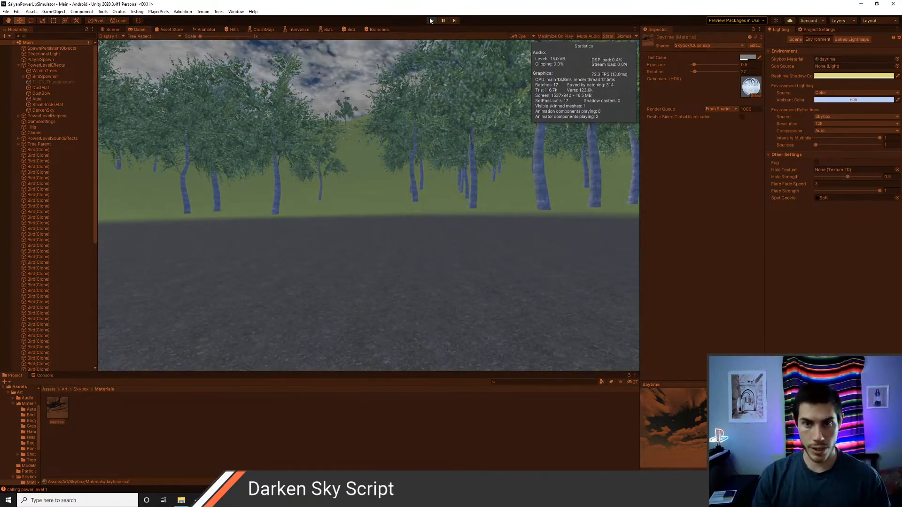
# Step: Check the fader calls in DarkenSky.cs, set the DarkenSky component's Skybox Exposure Fade Time to 5 in Unity, and play-test the scene
pyautogui.hotkey('alt', 'Tab')
pyautogui.scroll(12, 334, 257)
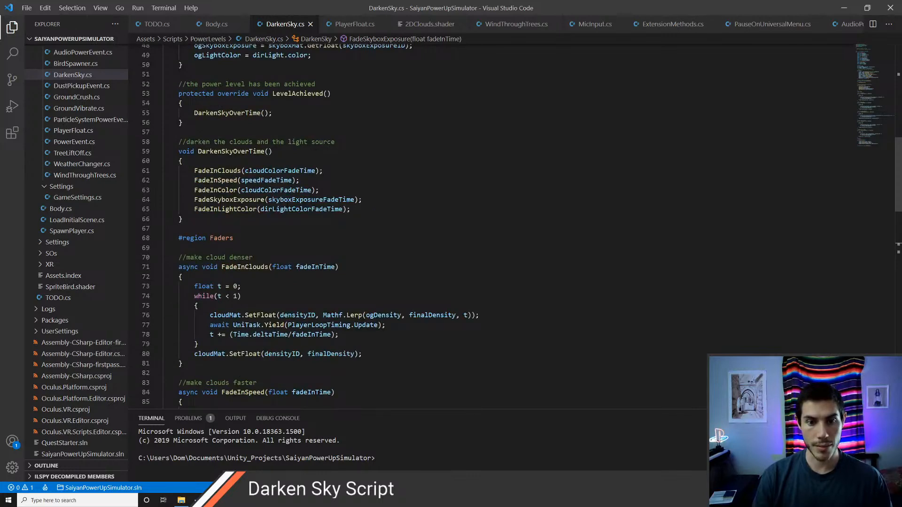
pyautogui.hotkey('alt', 'Tab')
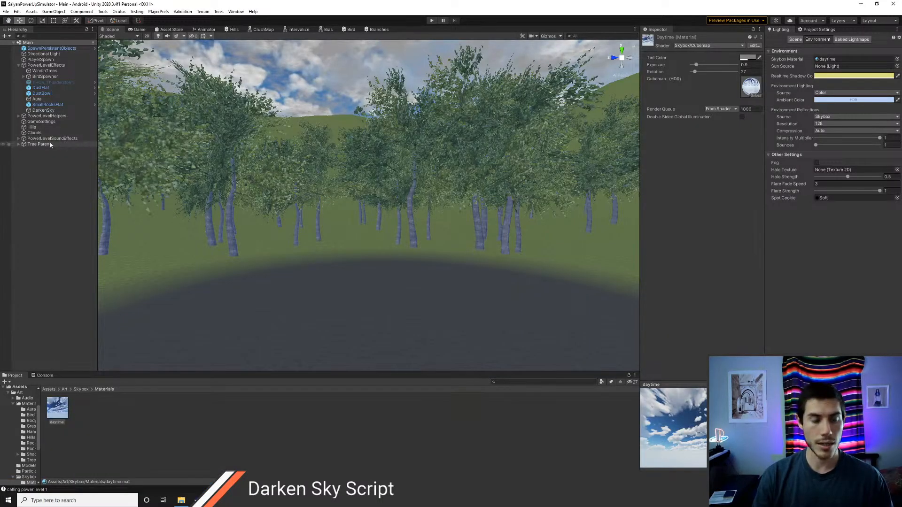
pyautogui.click(43, 110)
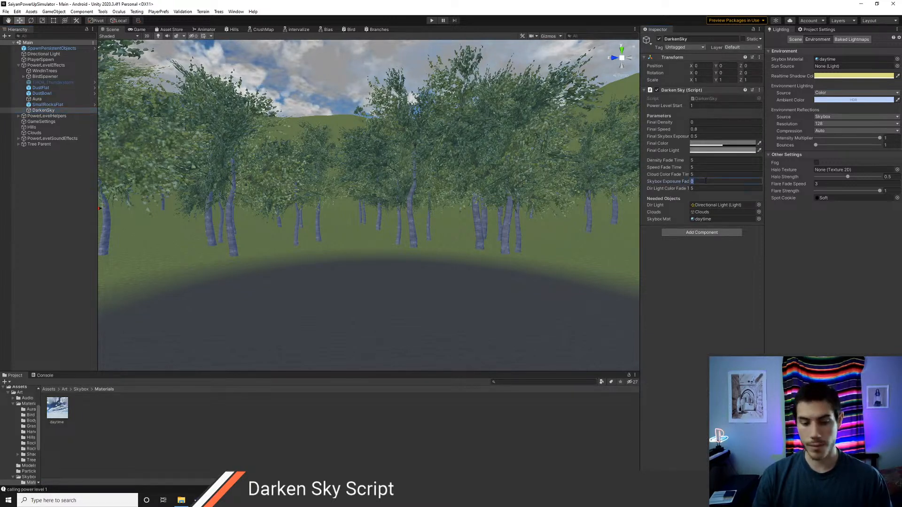
pyautogui.write('5')
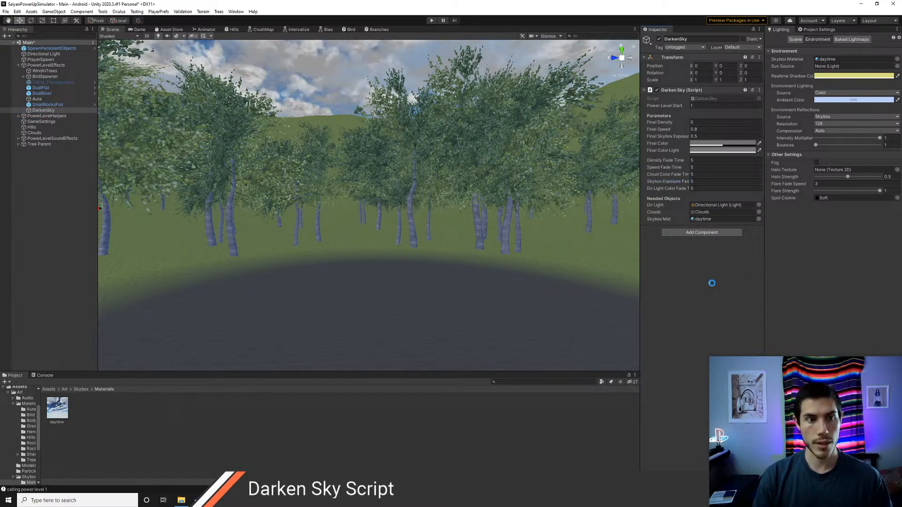
pyautogui.hotkey('ctrl', 'p')
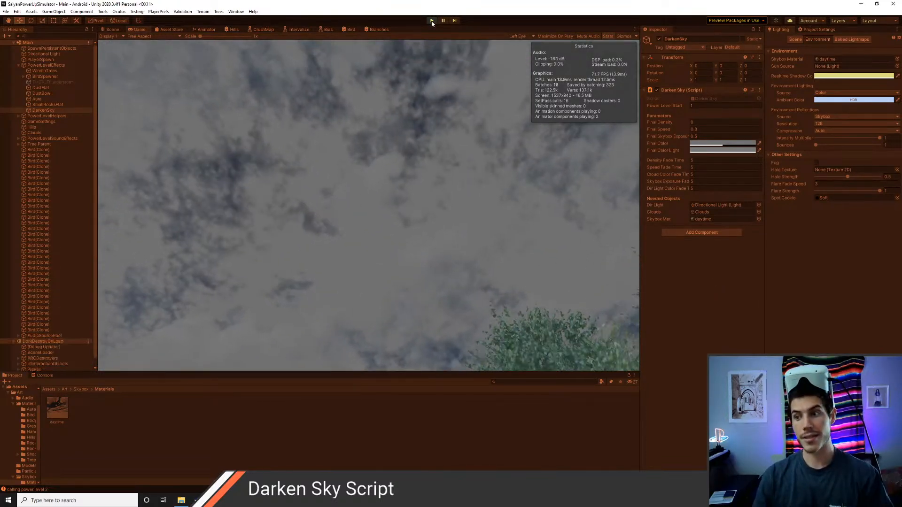
pyautogui.click(432, 22)
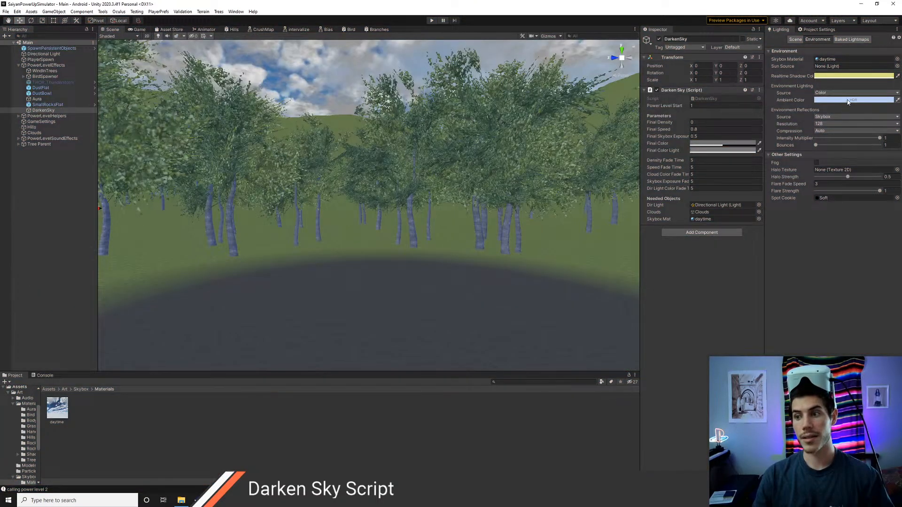
# Step: Set the Environment Lighting's Ambient Color to near-white with saturation 0, and play-test the scene
pyautogui.click(853, 100)
pyautogui.click(871, 129)
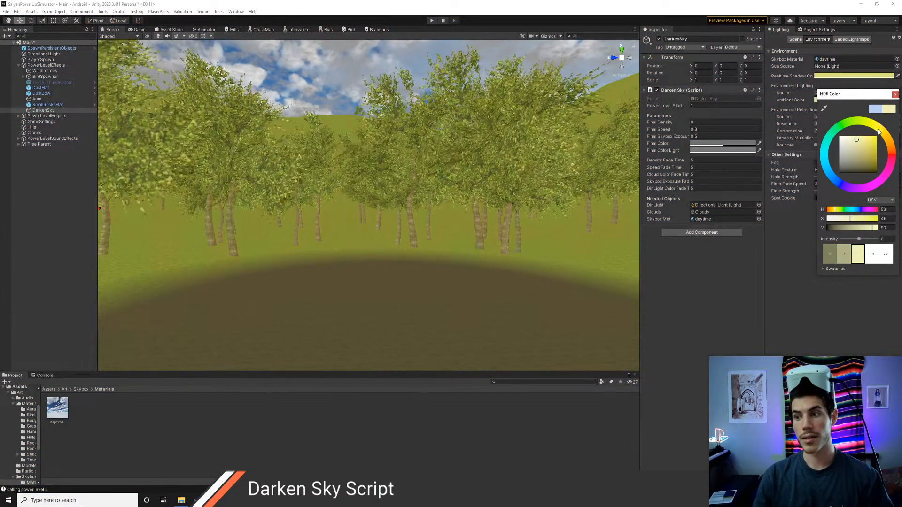
pyautogui.moveTo(872, 128); pyautogui.dragTo(829, 143)
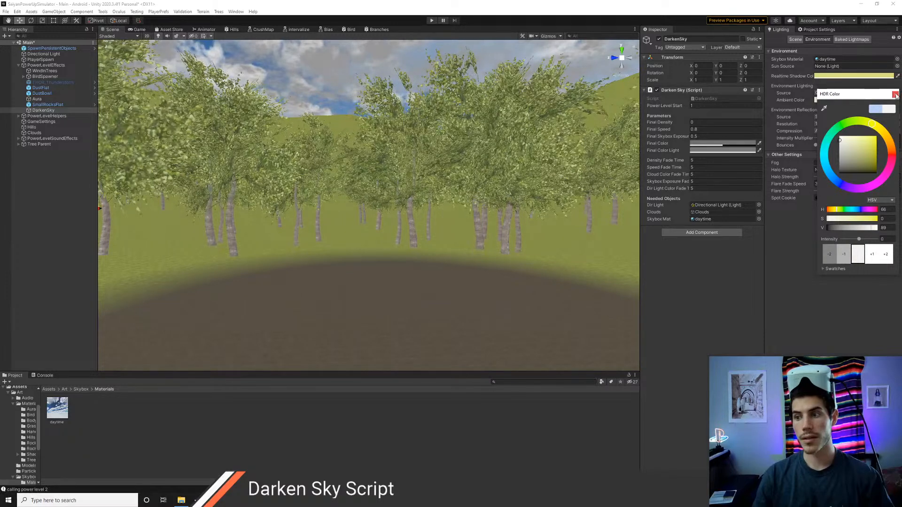
pyautogui.click(894, 95)
pyautogui.click(431, 20)
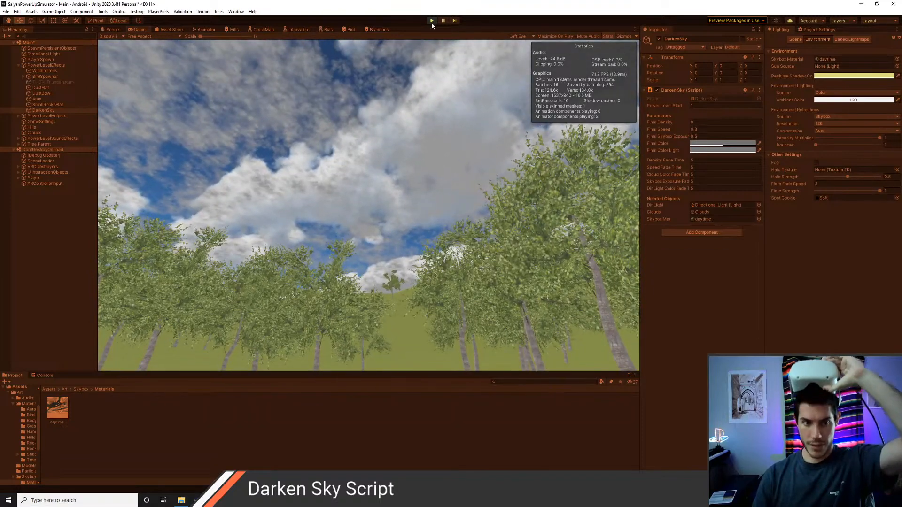
pyautogui.hotkey('ctrl', 'p')
# Step: Give the Clouds object's LowCloud material a light gray color, a density of about 0.88 and a speed of 0.06
pyautogui.click(37, 133)
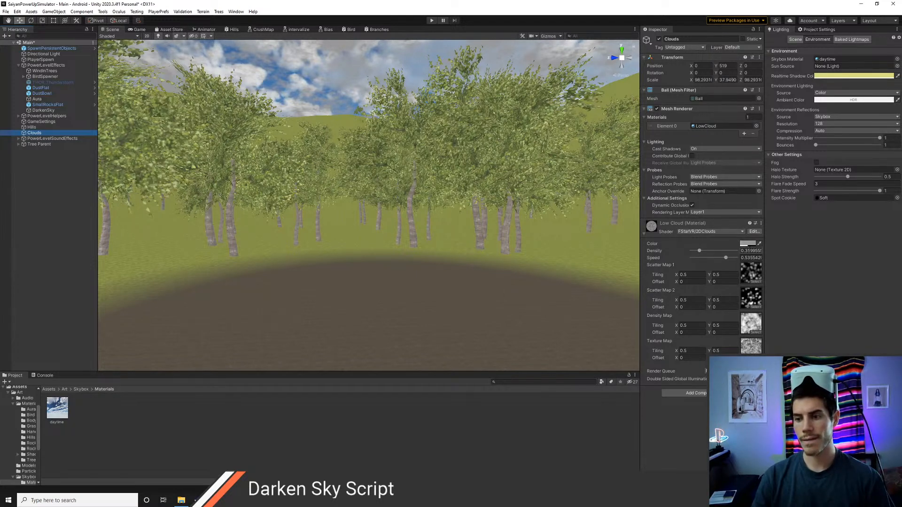
pyautogui.click(748, 243)
pyautogui.moveTo(776, 303); pyautogui.dragTo(766, 289)
pyautogui.moveTo(473, 274); pyautogui.dragTo(466, 212, button='right')
pyautogui.moveTo(699, 254); pyautogui.dragTo(715, 260)
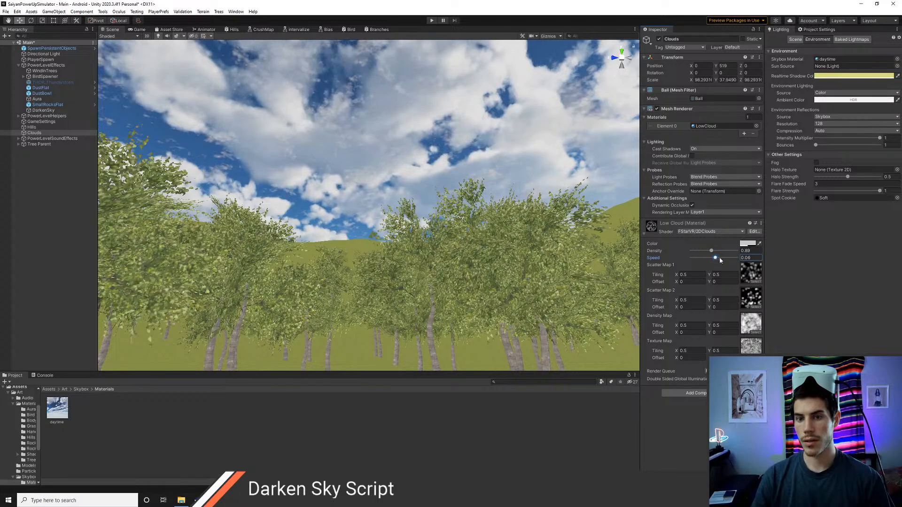
# Step: Brighten the LowCloud material's color to near-white and save the scene
pyautogui.click(747, 243)
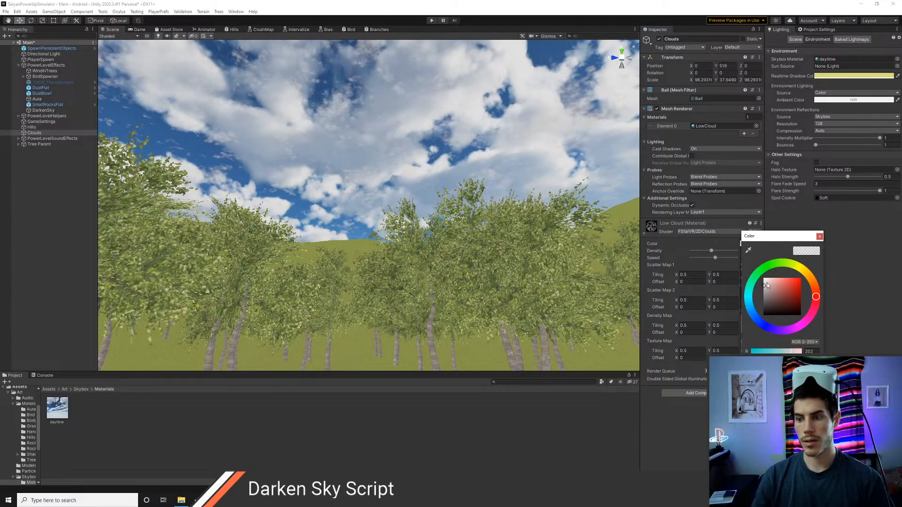
pyautogui.moveTo(766, 285); pyautogui.dragTo(762, 283)
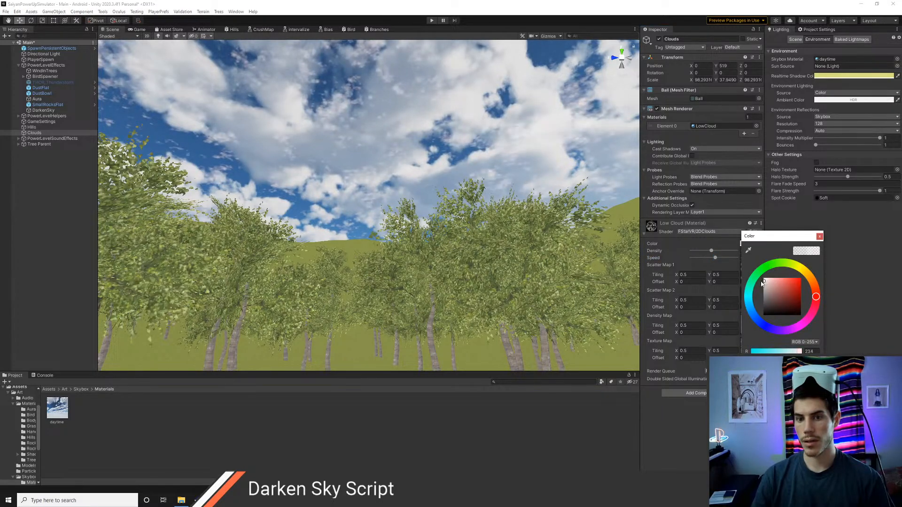
pyautogui.click(820, 237)
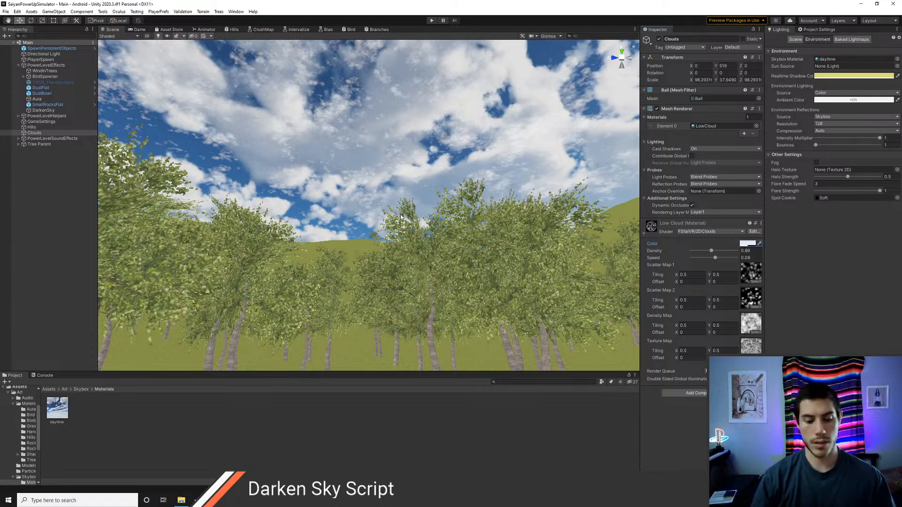
pyautogui.moveTo(397, 179); pyautogui.dragTo(405, 209, button='right')
# Step: In Visual Studio Code, duplicate the finalSkyboxExposure declaration in DarkenSky.cs, rename the copy finalAmbientColor, and save the script
pyautogui.hotkey('alt', 'Tab')
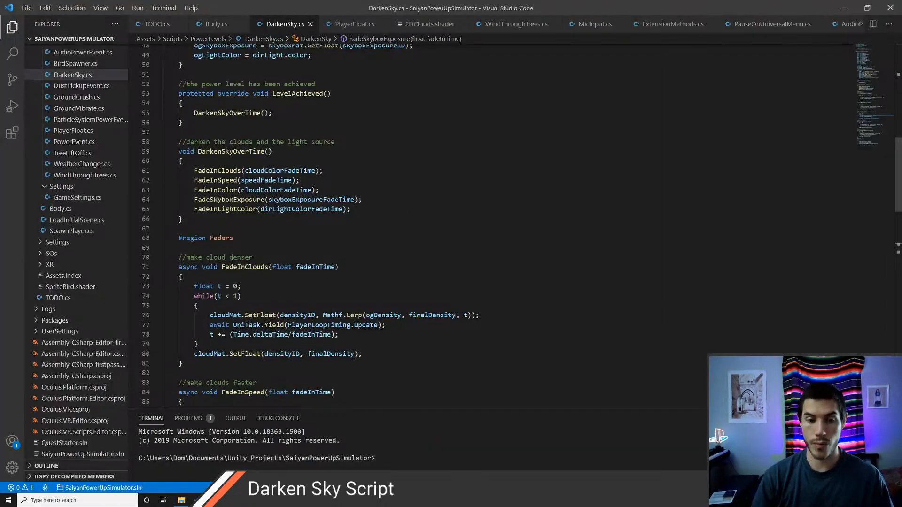
pyautogui.scroll(-2, 346, 310)
pyautogui.scroll(10, 346, 310)
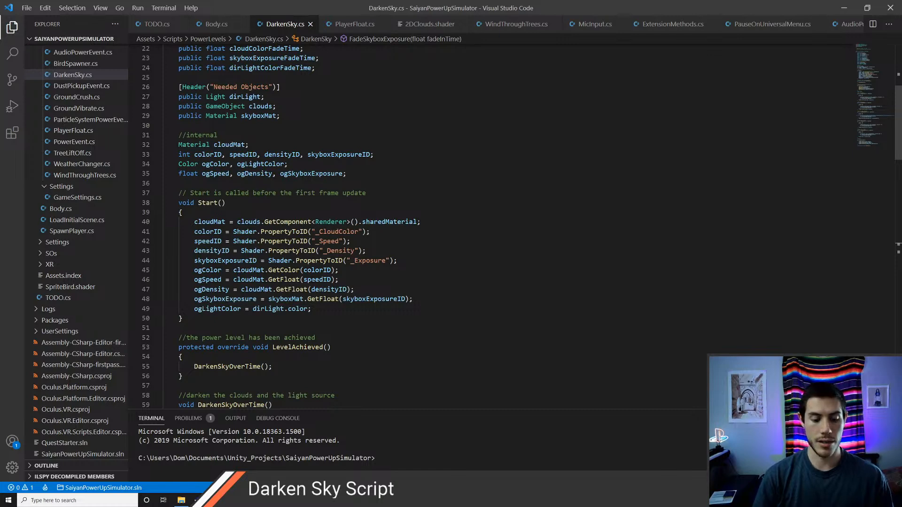
pyautogui.scroll(5, 346, 309)
pyautogui.click(317, 144)
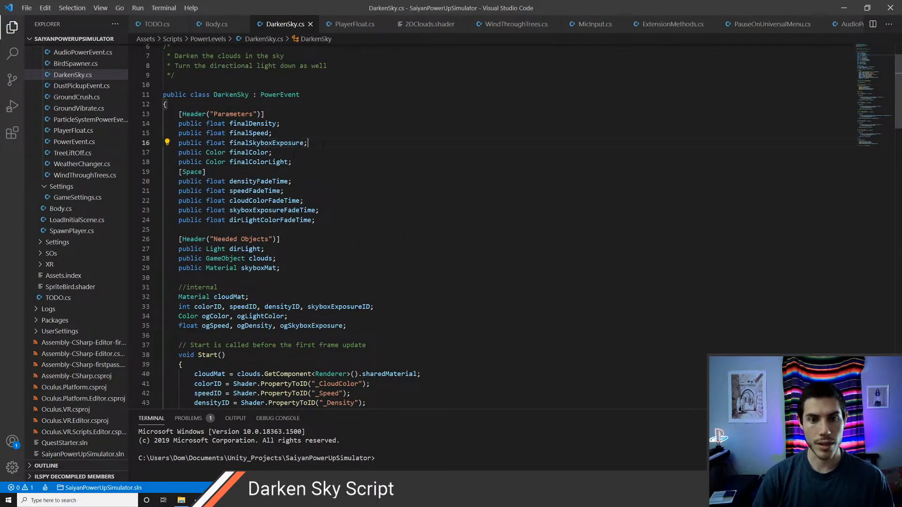
pyautogui.press('Down')
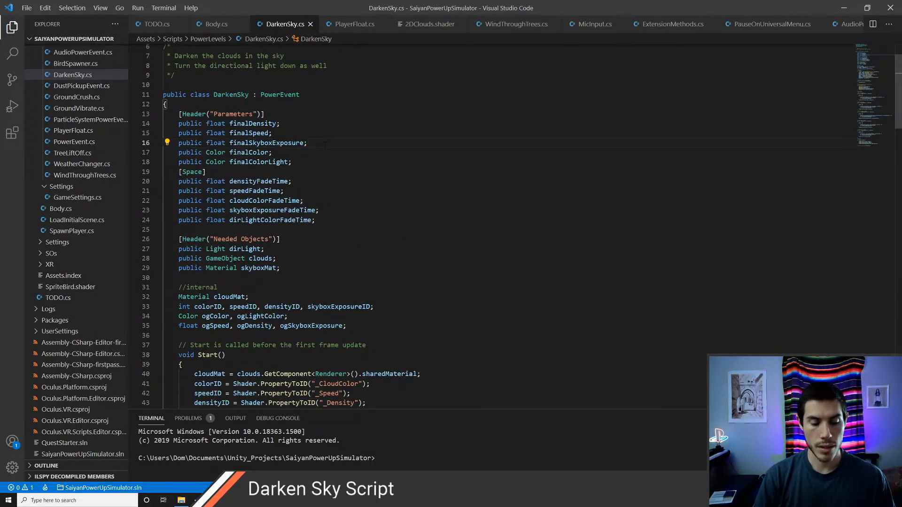
pyautogui.hotkey('shift', 'alt', 'Down')
pyautogui.press('Return')
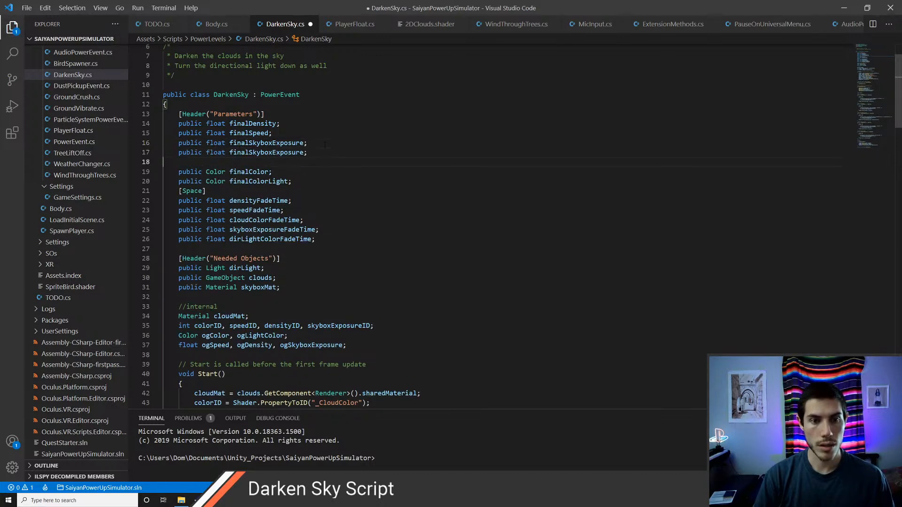
pyautogui.press('BackSpace')
pyautogui.press('Left')
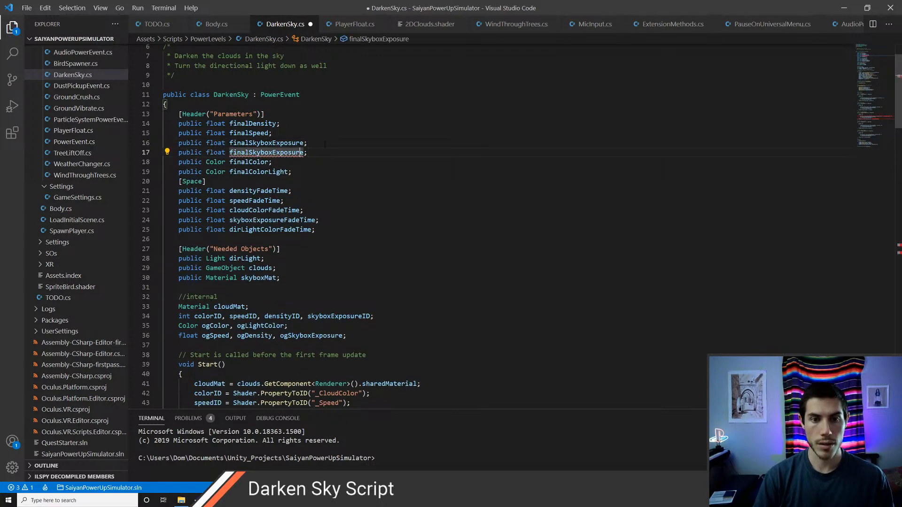
pyautogui.write('finalA')
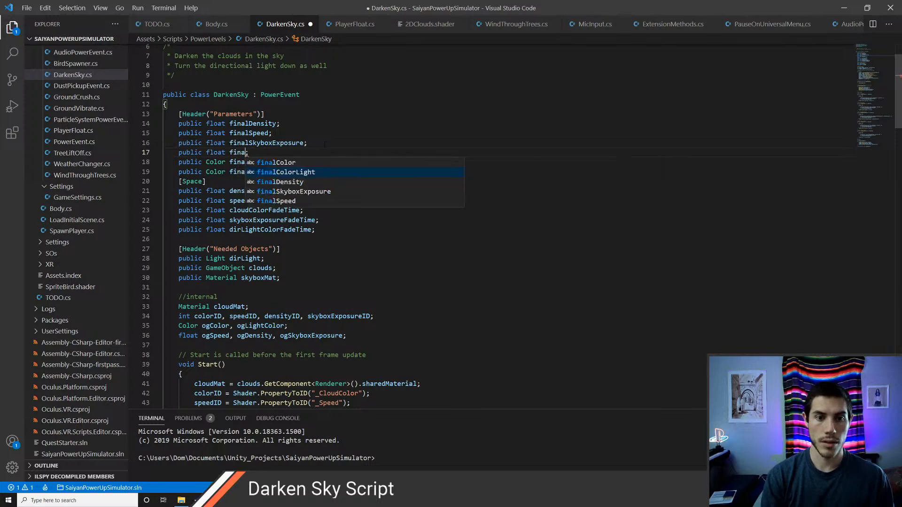
pyautogui.write('mi')
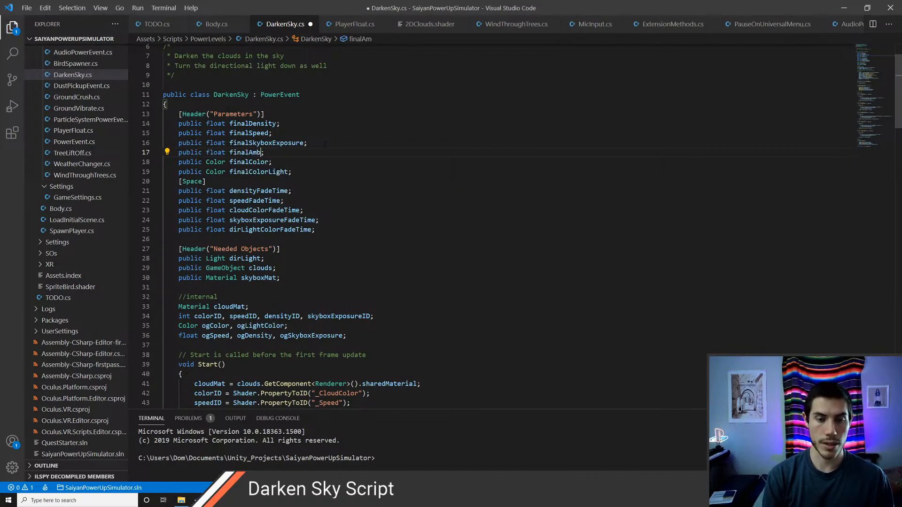
pyautogui.press('BackSpace')
pyautogui.press('BackSpace')
pyautogui.press('BackSpace')
pyautogui.press('BackSpace')
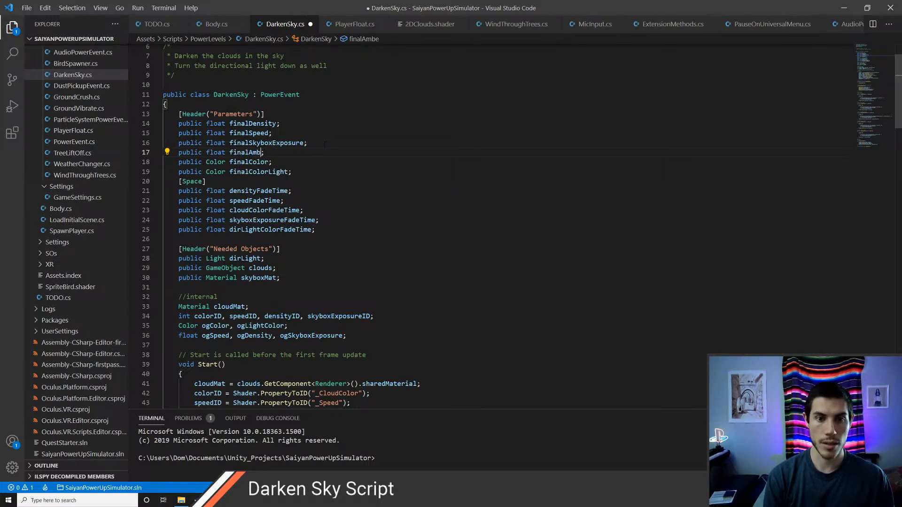
pyautogui.write('C')
pyautogui.hotkey('ctrl', 's')
# Step: Change finalAmbientColor's type to Color, move its declaration below finalColorLight, and save the script
pyautogui.hotkey('ctrl', 'Left')
pyautogui.press('Left')
pyautogui.hotkey('ctrl', 'BackSpace')
pyautogui.write('Color')
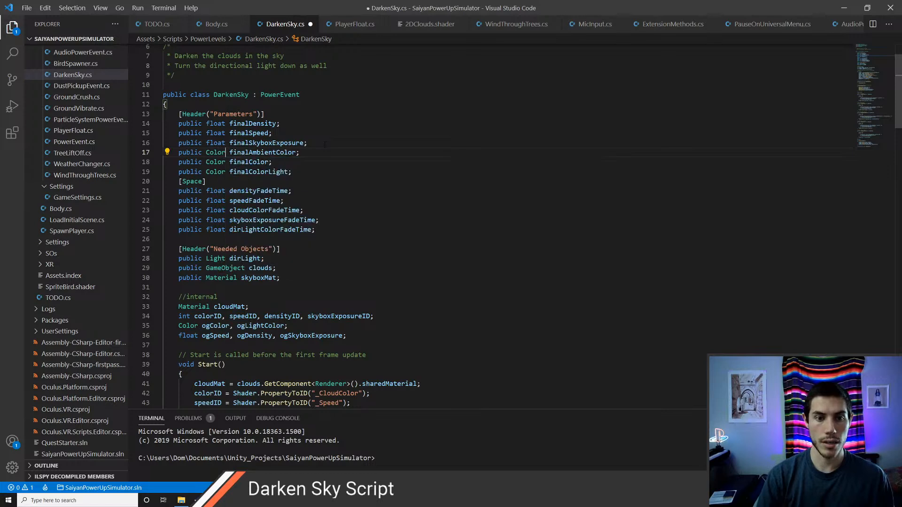
pyautogui.hotkey('alt', 'Down')
pyautogui.hotkey('alt', 'Down')
pyautogui.hotkey('ctrl', 's')
# Step: Declare a public float ambientColorFadeTime below dirLightColorFadeTime and save the script
pyautogui.press('Down')
pyautogui.press('Down')
pyautogui.press('Down')
pyautogui.press('Down')
pyautogui.press('Down')
pyautogui.press('Down')
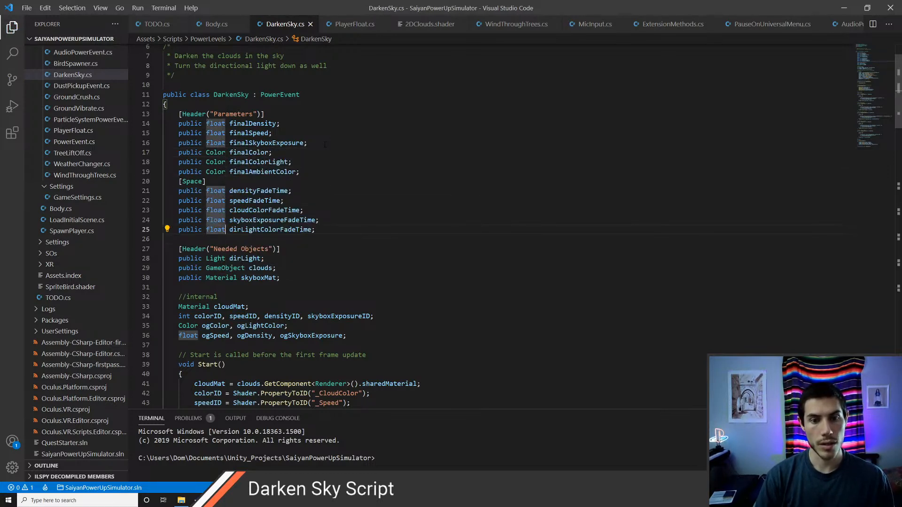
pyautogui.hotkey('ctrl', 'Return')
pyautogui.write('p')
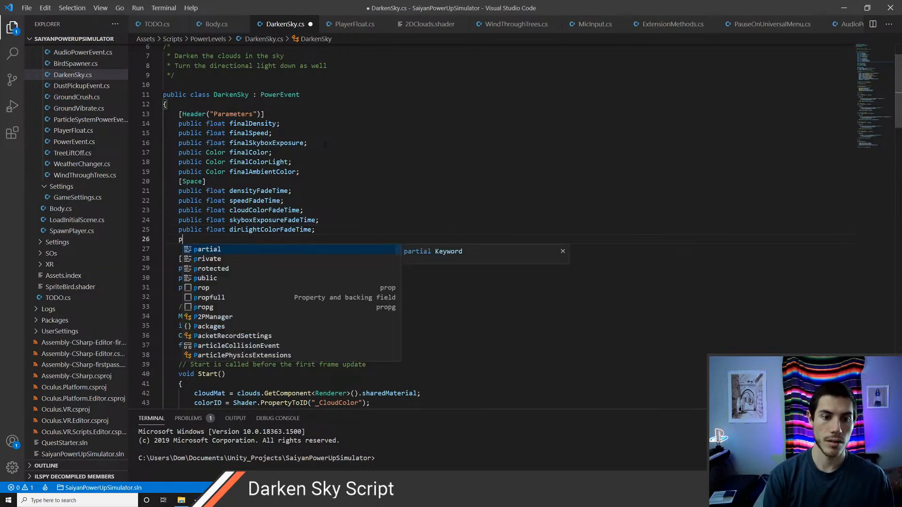
pyautogui.write('ublic float ambient')
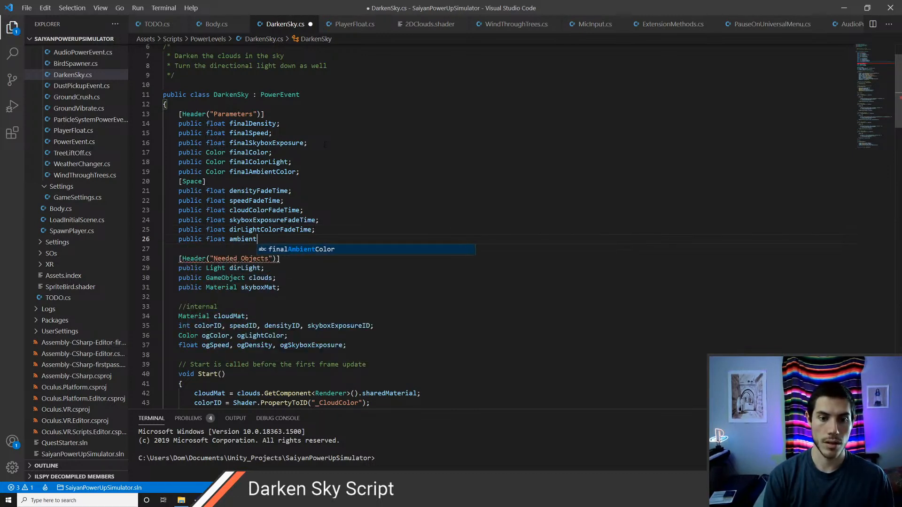
pyautogui.write('ColorFadeTime;')
pyautogui.hotkey('ctrl', 's')
# Step: Add ogAmbientColor to the internal Color declaration after ogLightColor and save the script
pyautogui.press('Down')
pyautogui.press('Down')
pyautogui.press('Down')
pyautogui.press('Down')
pyautogui.press('Down')
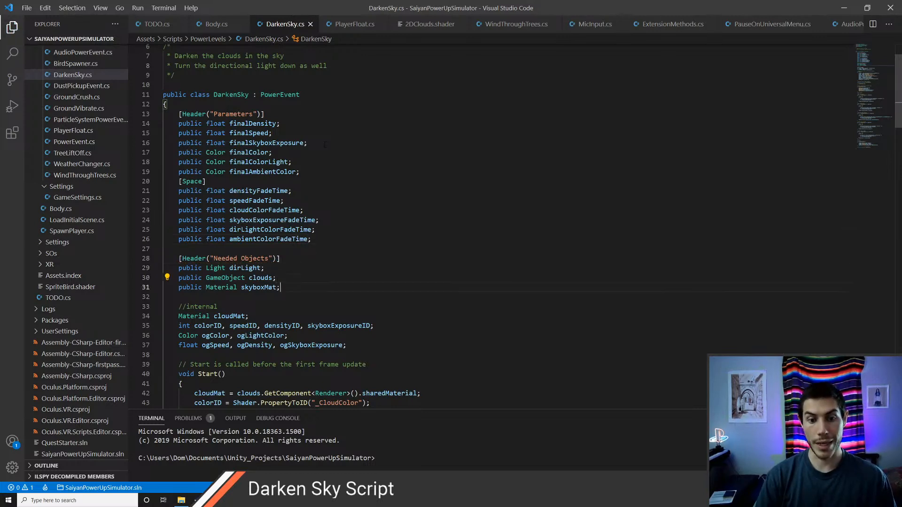
pyautogui.press('Down')
pyautogui.press('Down')
pyautogui.press('Down')
pyautogui.press('Down')
pyautogui.press('Down')
pyautogui.press('Down')
pyautogui.press('Down')
pyautogui.scroll(-3, 324, 145)
pyautogui.press('Down')
pyautogui.press('Down')
pyautogui.press('Down')
pyautogui.press('Down')
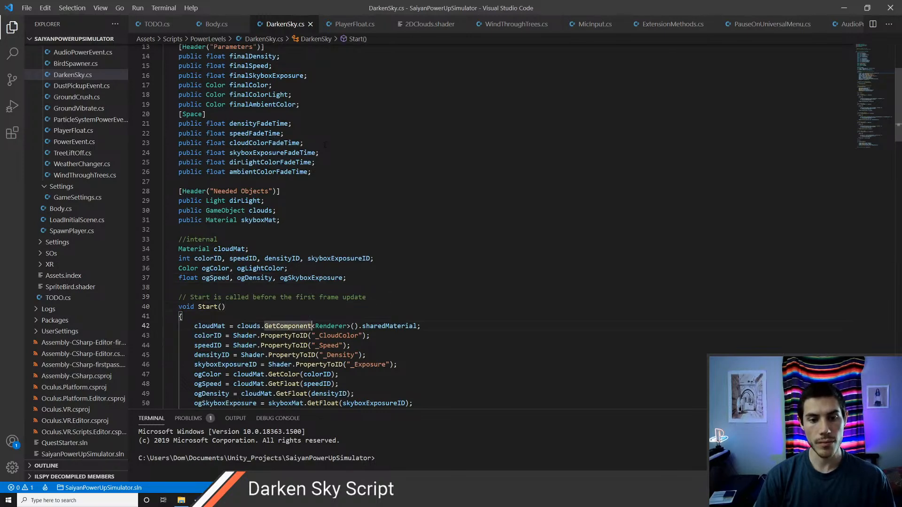
pyautogui.scroll(-2, 324, 144)
pyautogui.press('Up')
pyautogui.press('Up')
pyautogui.press('Up')
pyautogui.press('Up')
pyautogui.press('Up')
pyautogui.press('Up')
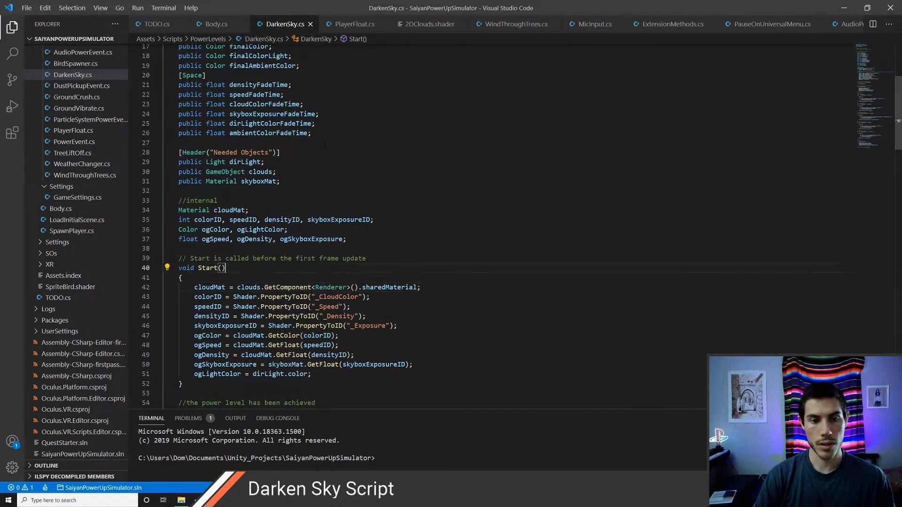
pyautogui.write(', og')
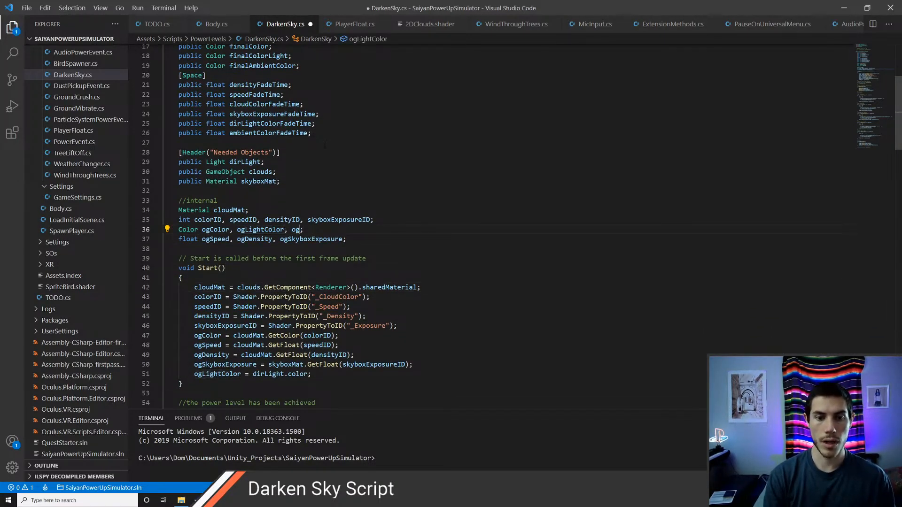
pyautogui.write('AmbientColor')
pyautogui.hotkey('ctrl', 's')
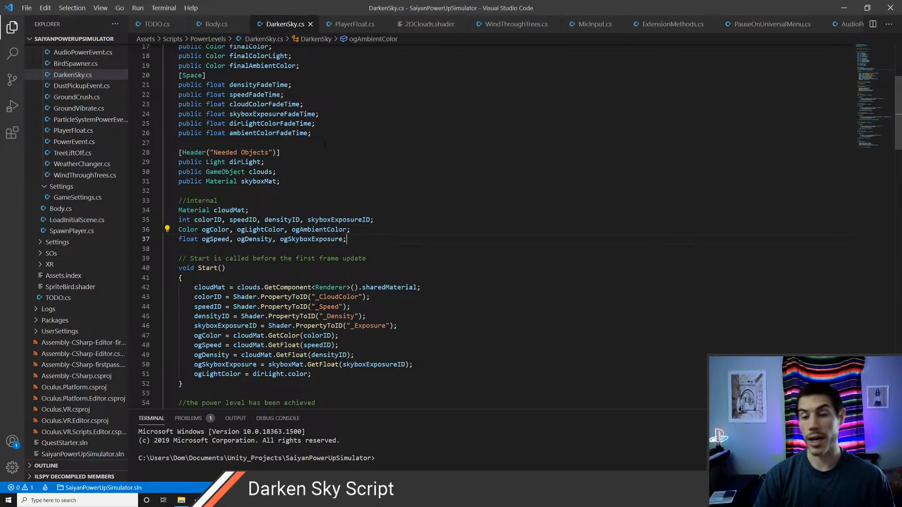
# Step: Review the Start method, the DarkenSkyOverTime fader calls and the parameter declarations in the script
pyautogui.press('Down')
pyautogui.press('Down')
pyautogui.press('Down')
pyautogui.press('Down')
pyautogui.press('Down')
pyautogui.press('Down')
pyautogui.press('Down')
pyautogui.press('Down')
pyautogui.press('Down')
pyautogui.press('Down')
pyautogui.press('Down')
pyautogui.press('Down')
pyautogui.press('Down')
pyautogui.press('Down')
pyautogui.press('Down')
pyautogui.press('Down')
pyautogui.press('Down')
pyautogui.press('Down')
pyautogui.press('Down')
pyautogui.press('Down')
pyautogui.press('Down')
pyautogui.press('Down')
pyautogui.press('Down')
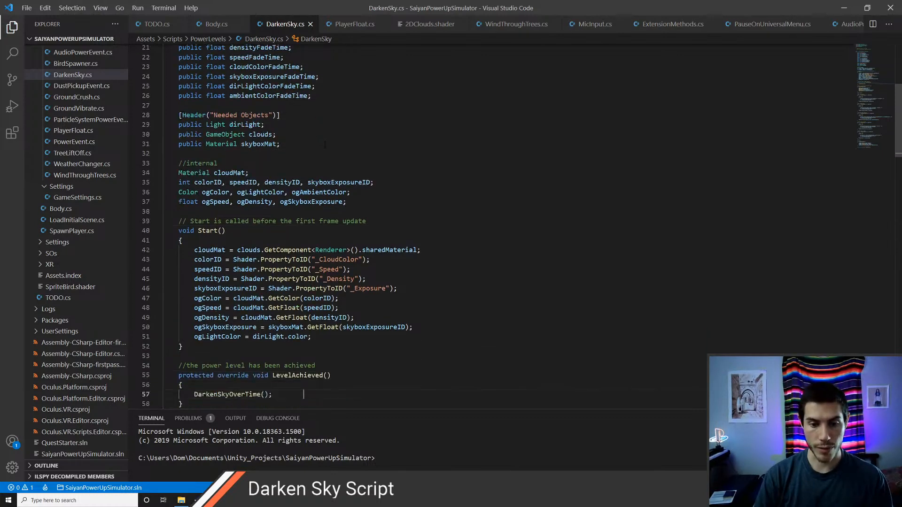
pyautogui.press('Up')
pyautogui.press('Up')
pyautogui.press('Up')
pyautogui.press('Up')
pyautogui.press('Up')
pyautogui.press('Up')
pyautogui.press('Up')
pyautogui.press('Up')
pyautogui.press('Up')
pyautogui.press('Up')
pyautogui.press('Up')
pyautogui.press('Up')
pyautogui.press('Up')
pyautogui.press('Up')
pyautogui.press('Up')
pyautogui.press('Up')
pyautogui.press('Up')
pyautogui.press('Up')
pyautogui.press('Up')
pyautogui.press('Up')
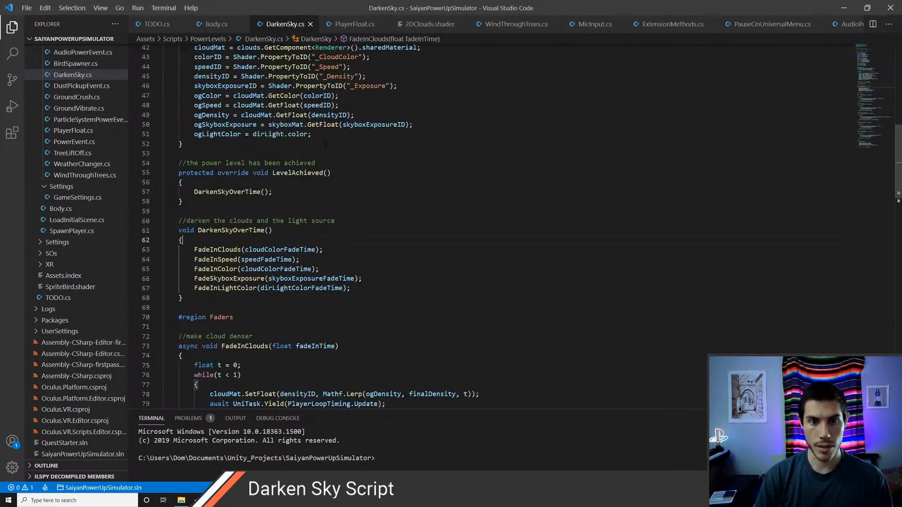
pyautogui.press('Up')
pyautogui.press('Up')
pyautogui.press('Up')
pyautogui.press('Up')
pyautogui.press('Up')
pyautogui.press('Up')
pyautogui.press('Up')
pyautogui.press('Up')
pyautogui.press('Up')
pyautogui.press('Up')
pyautogui.press('Up')
pyautogui.press('Up')
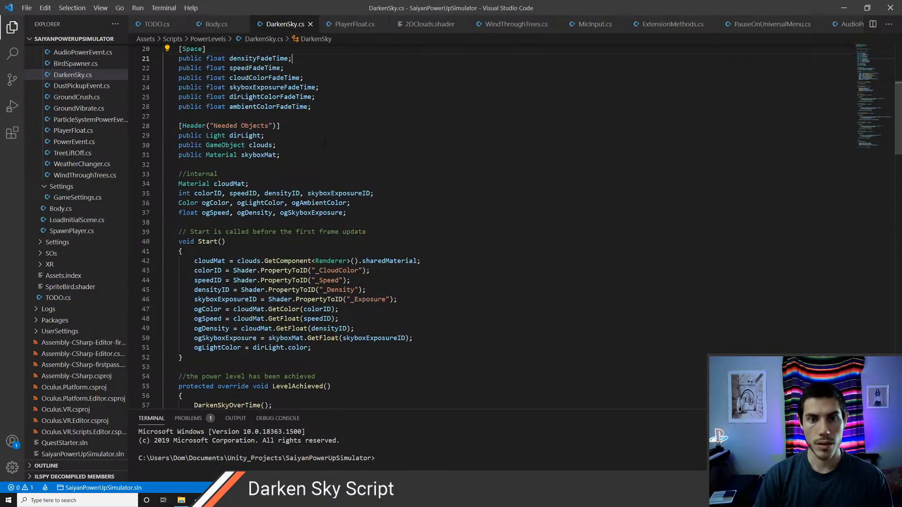
# Step: Insert an empty line after the ogLightColor assignment at the end of the Start method
pyautogui.press('Down')
pyautogui.press('Down')
pyautogui.press('Down')
pyautogui.press('Down')
pyautogui.press('Down')
pyautogui.press('Down')
pyautogui.press('Down')
pyautogui.press('Down')
pyautogui.press('Down')
pyautogui.press('Down')
pyautogui.press('Down')
pyautogui.press('Down')
pyautogui.press('Down')
pyautogui.press('Down')
pyautogui.press('Down')
pyautogui.press('Down')
pyautogui.press('Down')
pyautogui.press('Down')
pyautogui.press('Down')
pyautogui.press('Down')
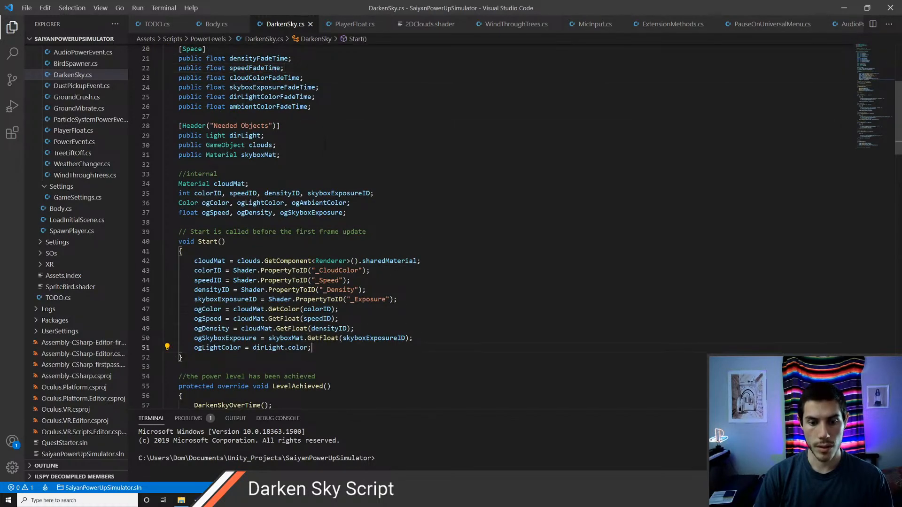
pyautogui.press('Return')
# Step: Open Chrome, search the web for "change ambient color from script unity", and open Unity's RenderSettings.ambientLight documentation page
pyautogui.hotkey('alt', 'Tab')
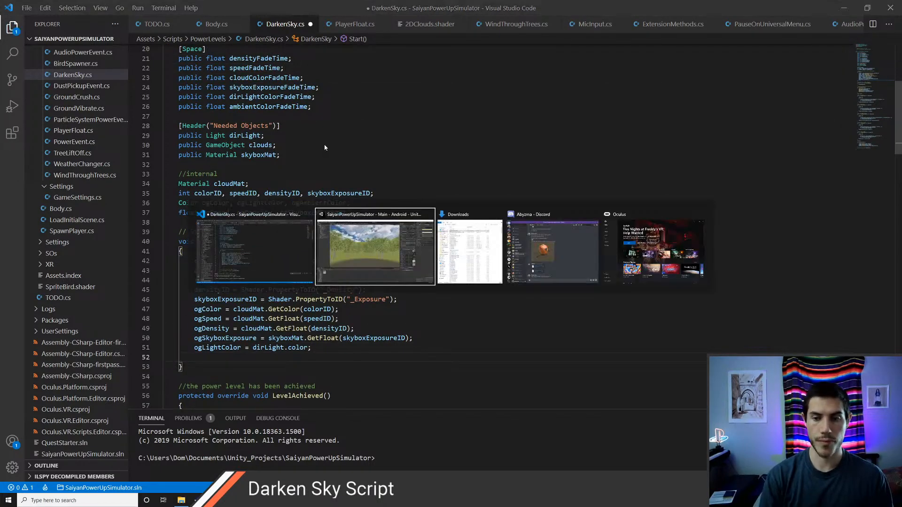
pyautogui.hotkey('alt', 'Tab')
pyautogui.hotkey('alt', 'Tab')
pyautogui.hotkey('alt', 'Tab')
pyautogui.hotkey('alt', 'Tab')
pyautogui.hotkey('alt', 'Tab')
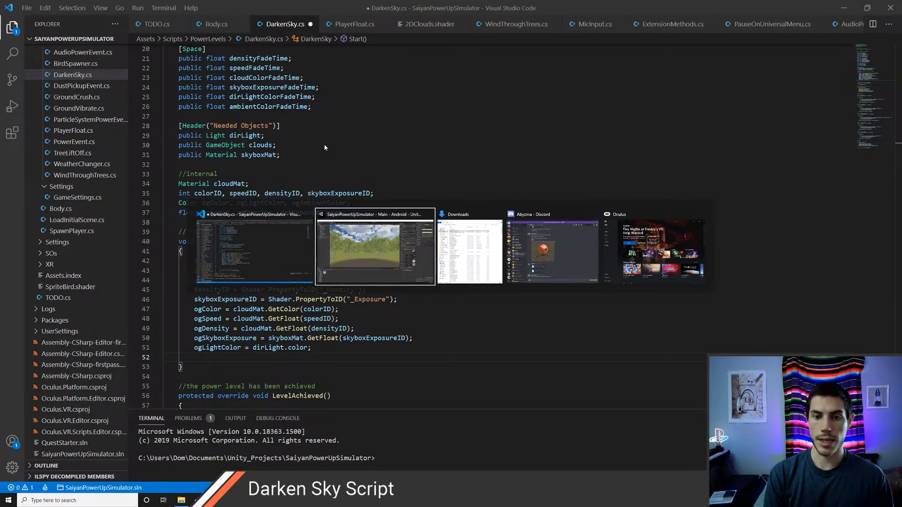
pyautogui.press('super')
pyautogui.write('chrome')
pyautogui.press('Return')
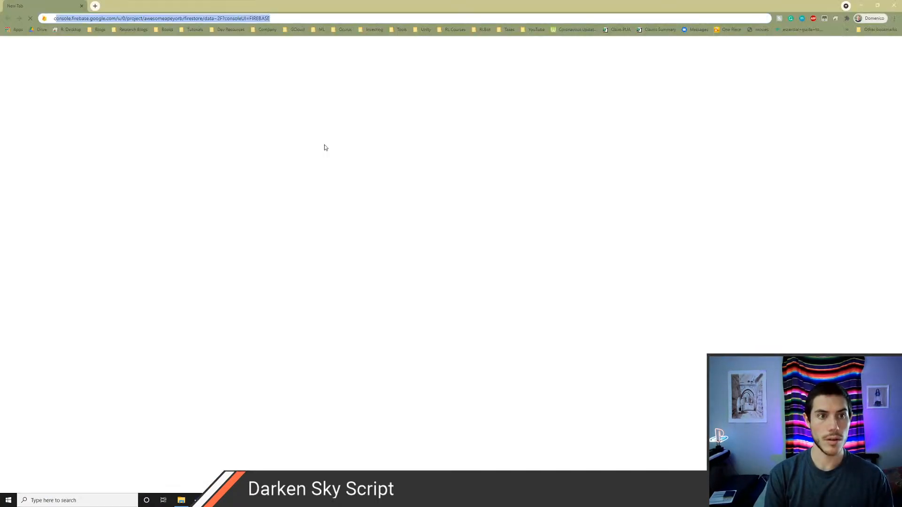
pyautogui.write('change ambient color from cs')
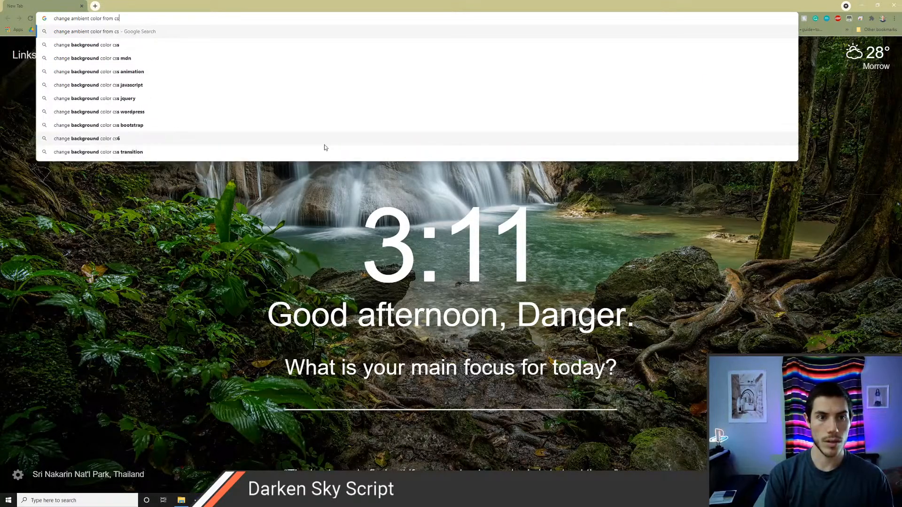
pyautogui.press('BackSpace')
pyautogui.press('BackSpace')
pyautogui.write('script unity')
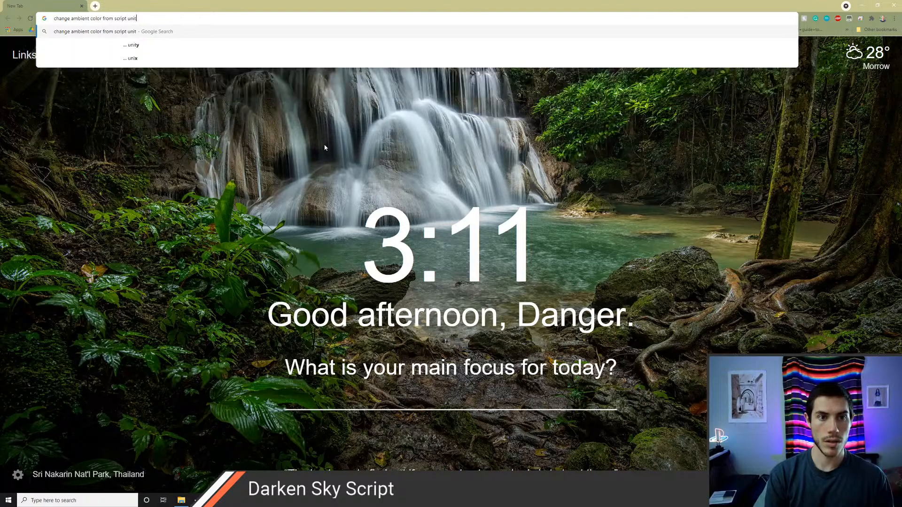
pyautogui.press('Return')
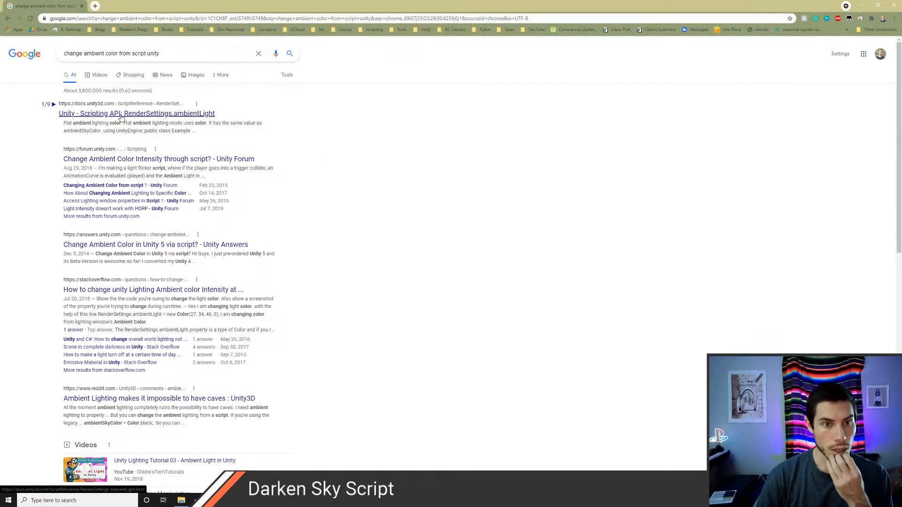
pyautogui.click(136, 113)
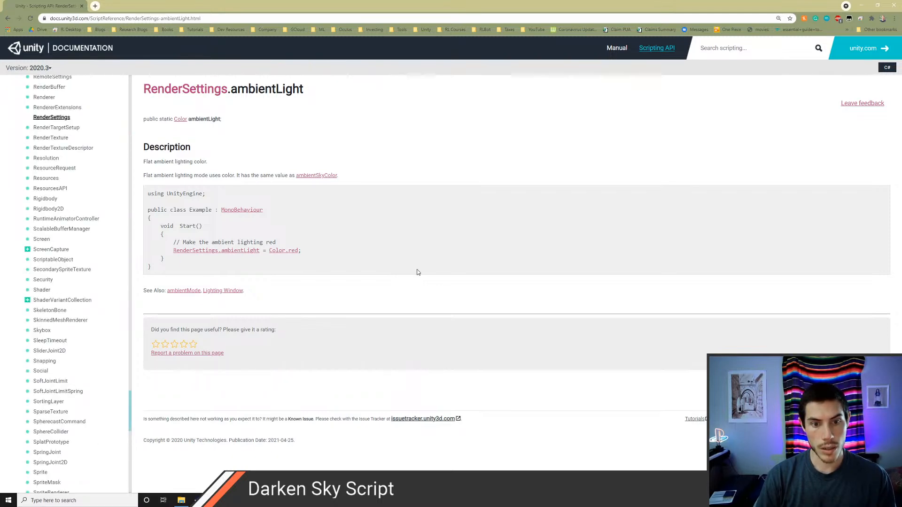
# Step: Switch back to Visual Studio Code and assign RenderSettings.ambientLight to ogAmbientColor at the end of the Start method
pyautogui.hotkey('alt', 'Tab')
pyautogui.write('og')
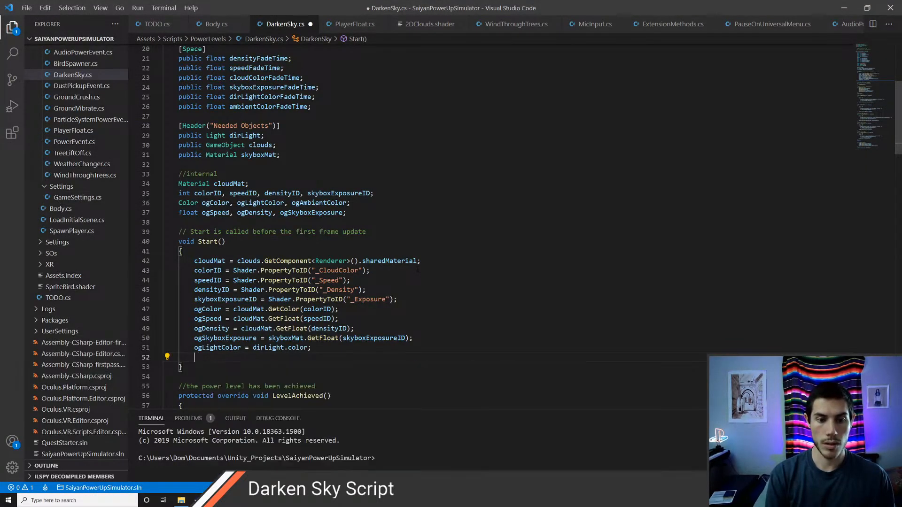
pyautogui.press('Tab')
pyautogui.write('=')
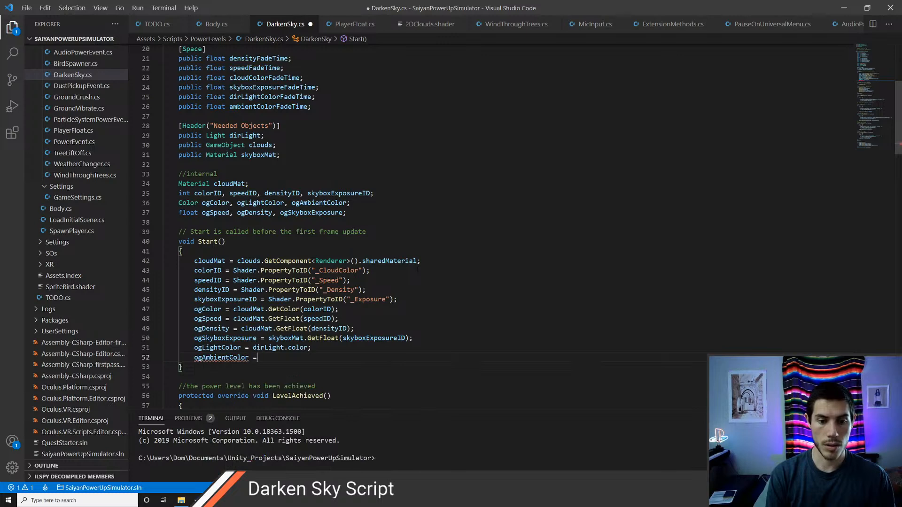
pyautogui.write(' RenderSettings.amb')
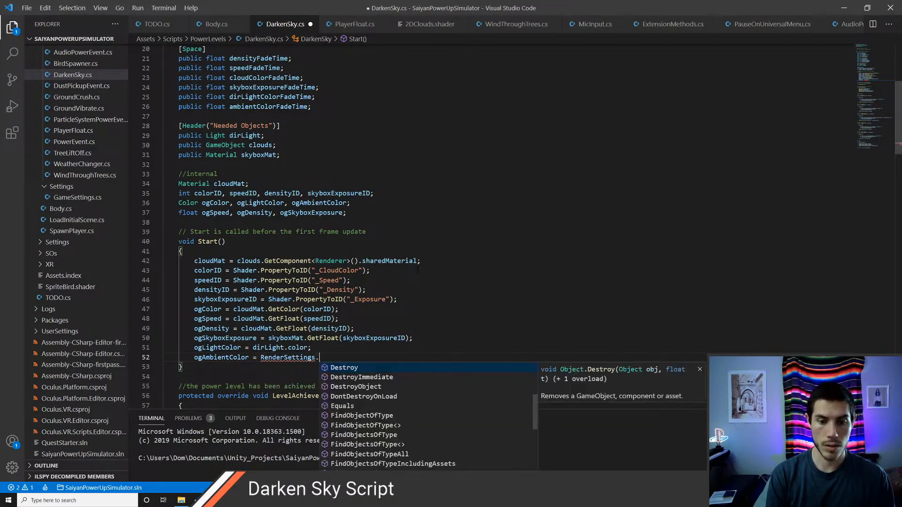
pyautogui.press('Down')
pyautogui.press('Down')
pyautogui.press('Down')
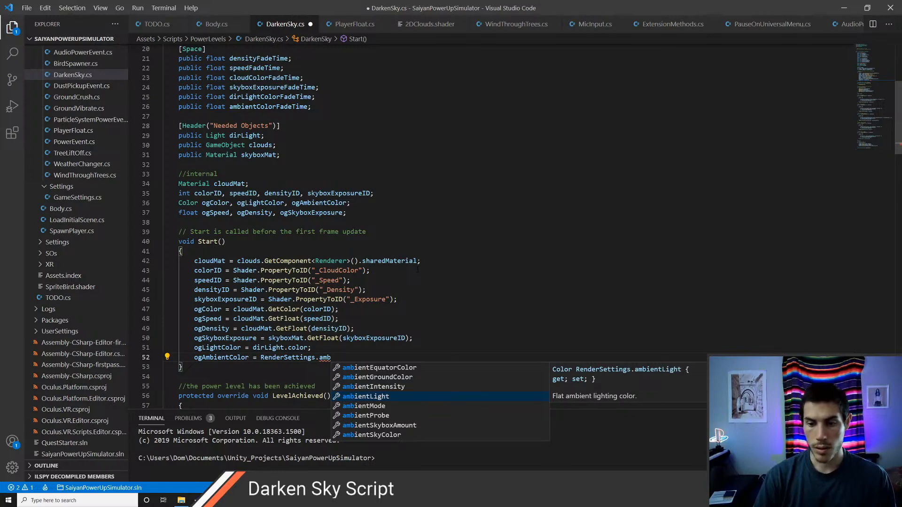
pyautogui.press('Tab')
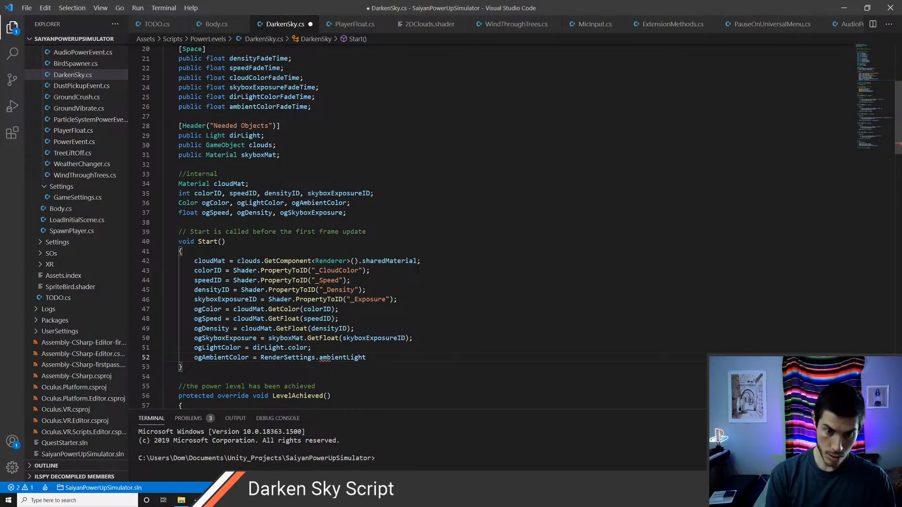
pyautogui.press('Left')
pyautogui.write('.col')
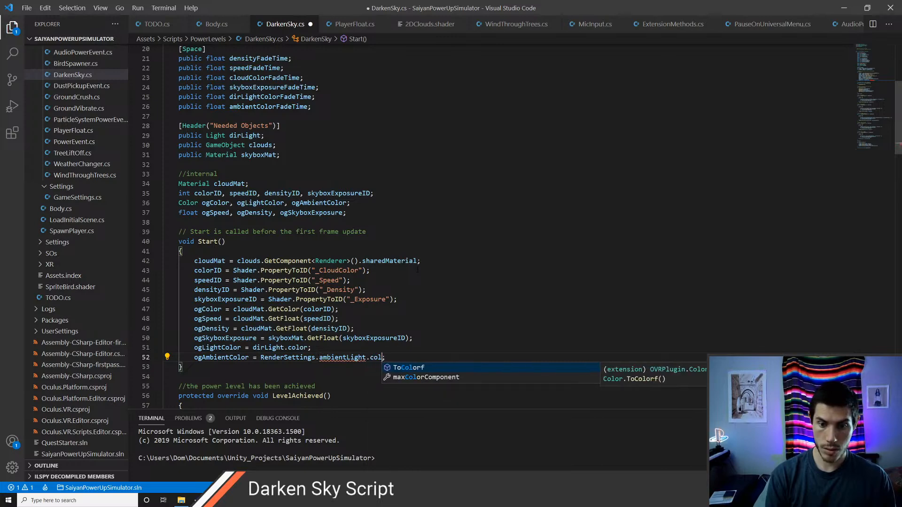
pyautogui.press('BackSpace')
pyautogui.press('BackSpace')
pyautogui.press('BackSpace')
pyautogui.press('BackSpace')
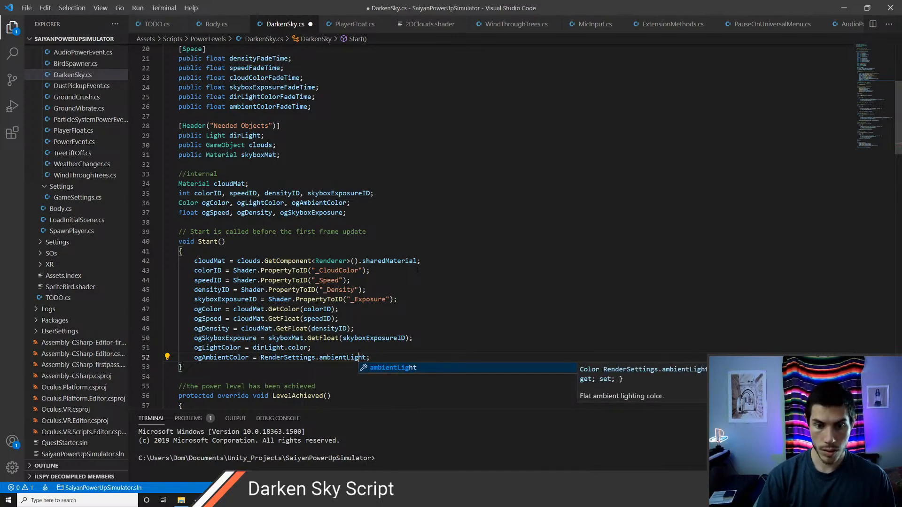
pyautogui.press('Escape')
# Step: Add the line RenderSettings.ambientLight = ogAmbientColor; at the end of OnApplicationQuit and save the script
pyautogui.hotkey('ctrl', 'End')
pyautogui.press('Up')
pyautogui.press('Up')
pyautogui.press('Up')
pyautogui.press('Up')
pyautogui.press('Up')
pyautogui.press('Up')
pyautogui.press('Return')
pyautogui.write('A')
pyautogui.press('BackSpace')
pyautogui.write('Rend')
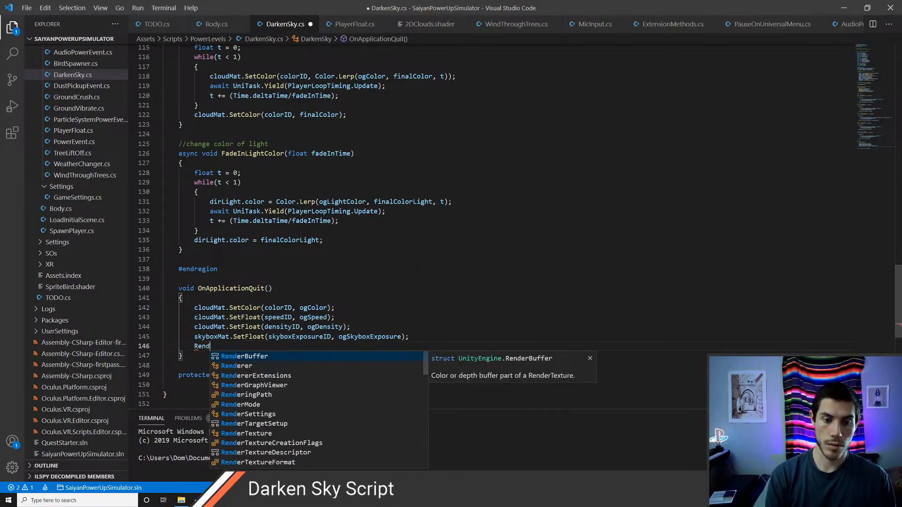
pyautogui.write('ersettings.amb')
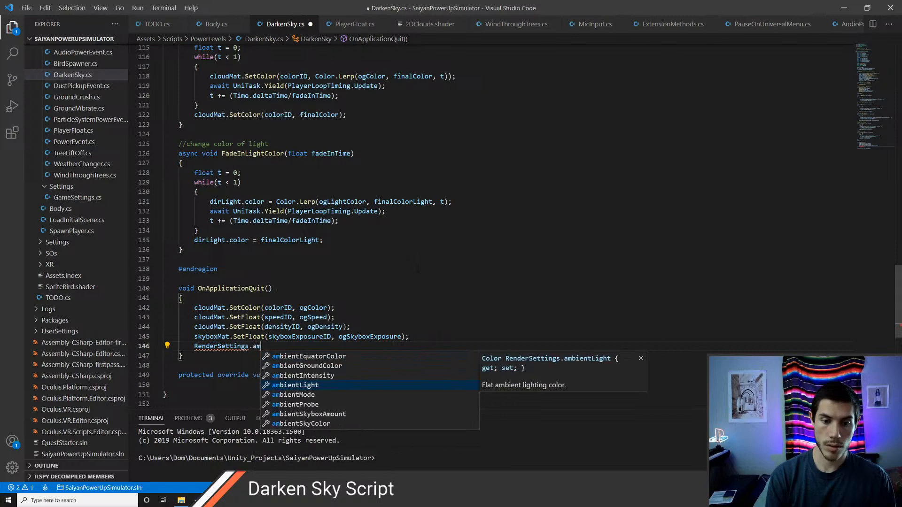
pyautogui.press('Tab')
pyautogui.write('= ogAmbientColor;')
pyautogui.hotkey('ctrl', 's')
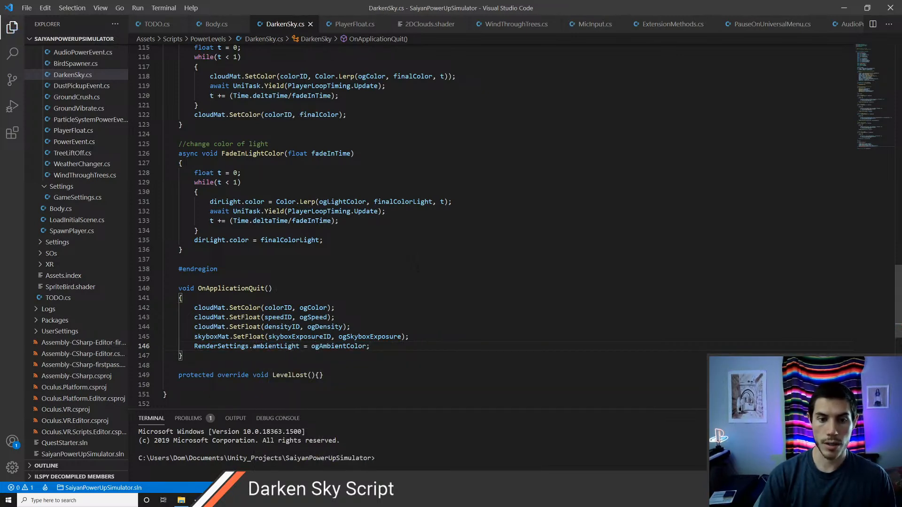
# Step: Duplicate the FadeInLightColor method, including its comment, directly below the original inside the Faders region
pyautogui.press('Up')
pyautogui.press('Up')
pyautogui.press('Up')
pyautogui.press('Up')
pyautogui.press('Up')
pyautogui.press('Up')
pyautogui.press('Up')
pyautogui.press('Up')
pyautogui.press('Up')
pyautogui.press('Up')
pyautogui.hotkey('shift', 'Up')
pyautogui.hotkey('shift', 'Up')
pyautogui.hotkey('shift', 'Up')
pyautogui.hotkey('shift', 'Up')
pyautogui.hotkey('shift', 'Up')
pyautogui.hotkey('shift', 'Up')
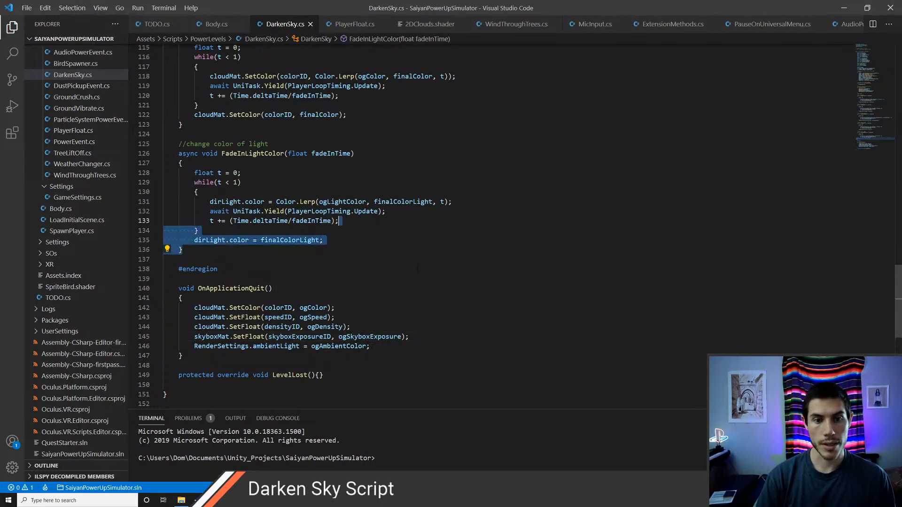
pyautogui.hotkey('shift', 'Up')
pyautogui.hotkey('shift', 'Up')
pyautogui.hotkey('shift', 'Up')
pyautogui.hotkey('shift', 'Up')
pyautogui.hotkey('shift', 'Up')
pyautogui.hotkey('shift', 'Home')
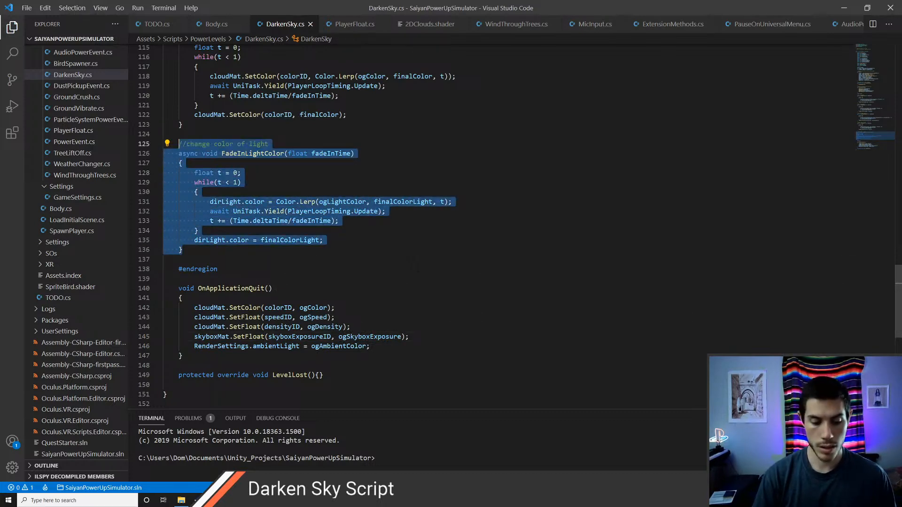
pyautogui.hotkey('ctrl', 'c')
pyautogui.press('Right')
pyautogui.press('Return')
pyautogui.press('Return')
pyautogui.hotkey('ctrl', 'v')
# Step: Change the duplicated method's comment to "change the ambient color" and save the script
pyautogui.press('Up')
pyautogui.press('Up')
pyautogui.press('Up')
pyautogui.press('Up')
pyautogui.press('Up')
pyautogui.press('Up')
pyautogui.press('Up')
pyautogui.press('Up')
pyautogui.press('Up')
pyautogui.press('Up')
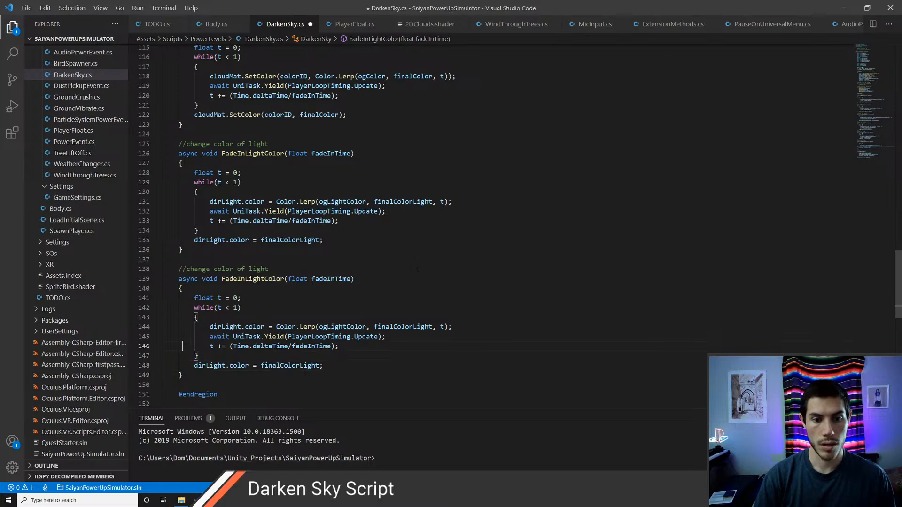
pyautogui.press('Up')
pyautogui.press('End')
pyautogui.hotkey('ctrl', 'BackSpace')
pyautogui.hotkey('ctrl', 'BackSpace')
pyautogui.hotkey('ctrl', 'BackSpace')
pyautogui.hotkey('ctrl', 'BackSpace')
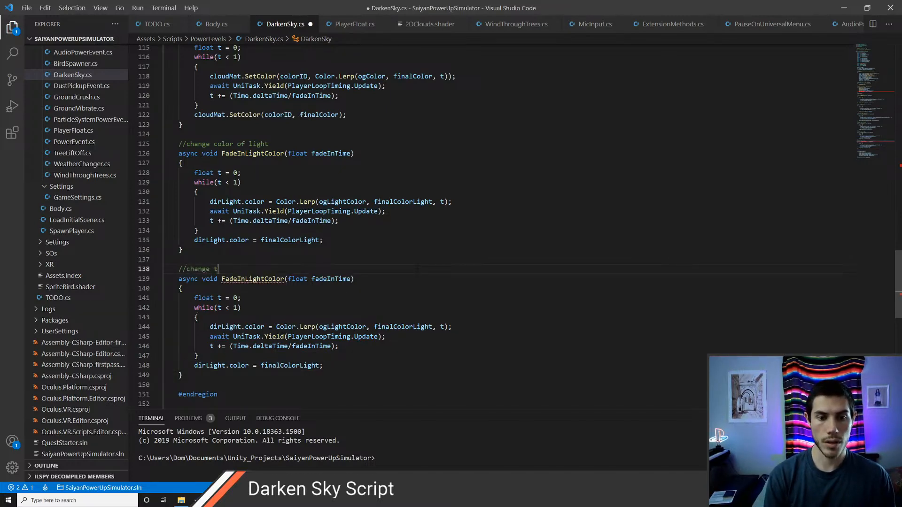
pyautogui.hotkey('ctrl', 's')
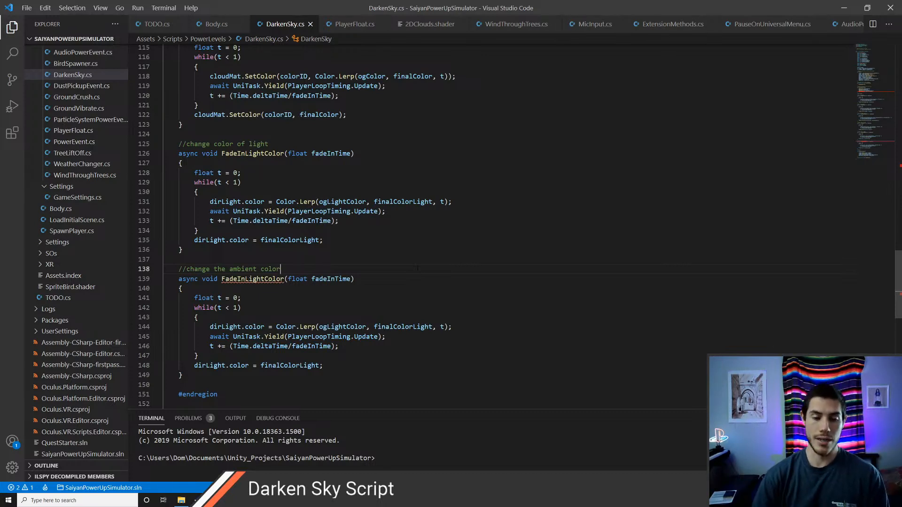
# Step: Rename the duplicated method to FadeInAmbientColor and save the script
pyautogui.press('Down')
pyautogui.press('Down')
pyautogui.press('Down')
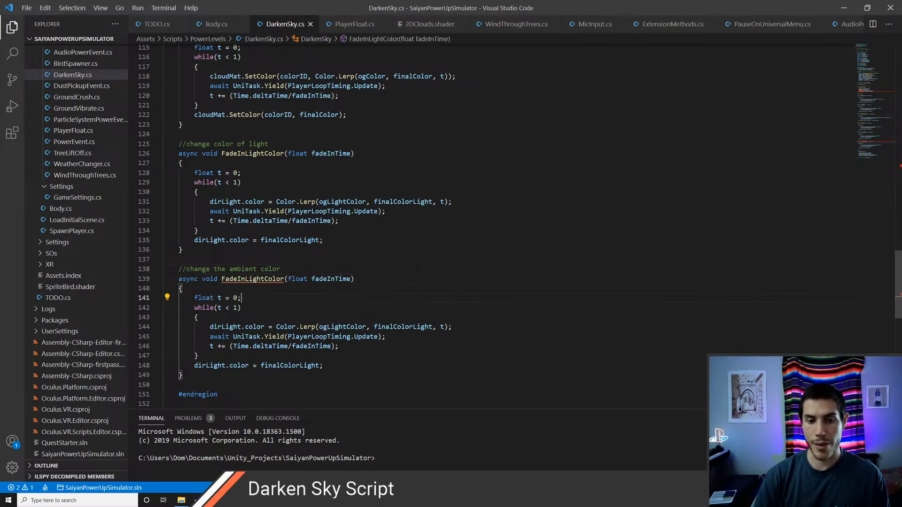
pyautogui.press('Down')
pyautogui.press('Down')
pyautogui.hotkey('ctrl', 'Down')
pyautogui.hotkey('ctrl', 'Down')
pyautogui.hotkey('ctrl', 'Down')
pyautogui.press('Up')
pyautogui.press('Up')
pyautogui.press('Up')
pyautogui.press('Up')
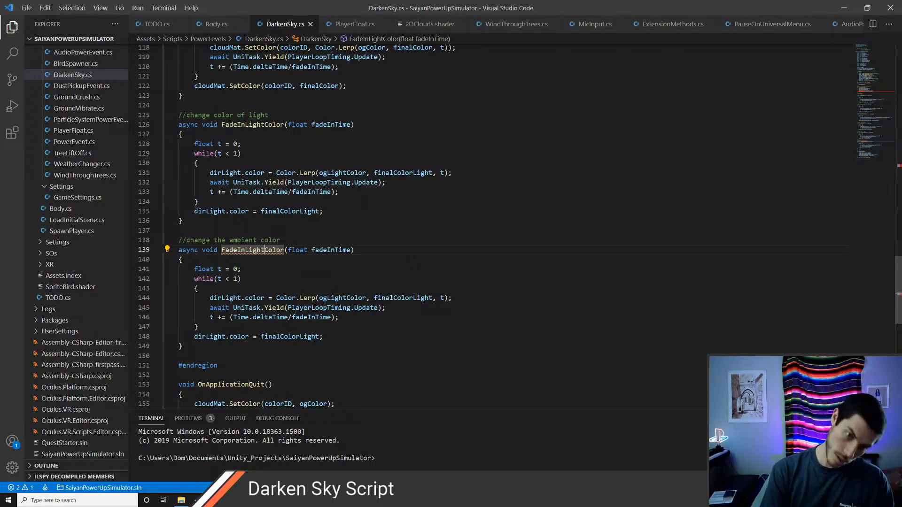
pyautogui.press('BackSpace')
pyautogui.press('BackSpace')
pyautogui.press('BackSpace')
pyautogui.press('BackSpace')
pyautogui.press('BackSpace')
pyautogui.write('Ambient')
pyautogui.hotkey('ctrl', 's')
# Step: Replace both dirLight.color references in FadeInAmbientColor with RenderSettings.ambientLight and save the script
pyautogui.press('Down')
pyautogui.press('Down')
pyautogui.press('Down')
pyautogui.press('Down')
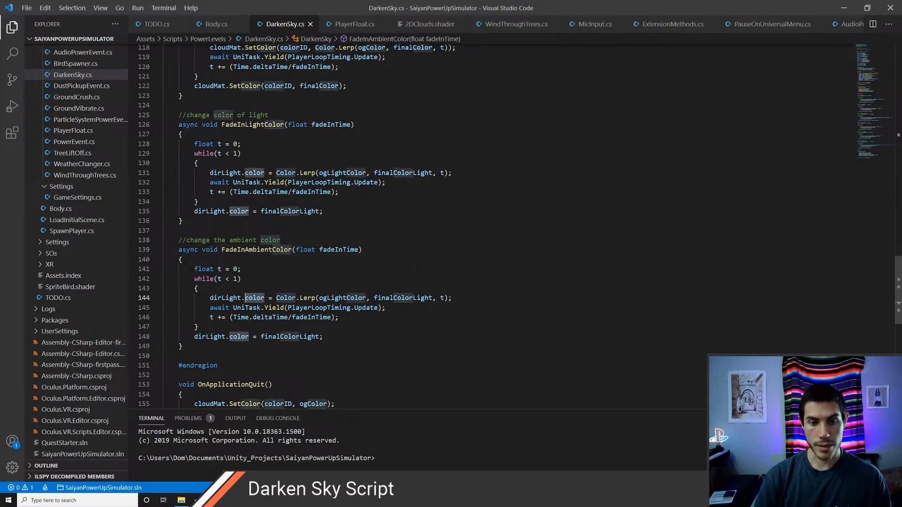
pyautogui.hotkey('shift', 'Home')
pyautogui.hotkey('ctrl', 'd')
pyautogui.write('RenderSettings.l')
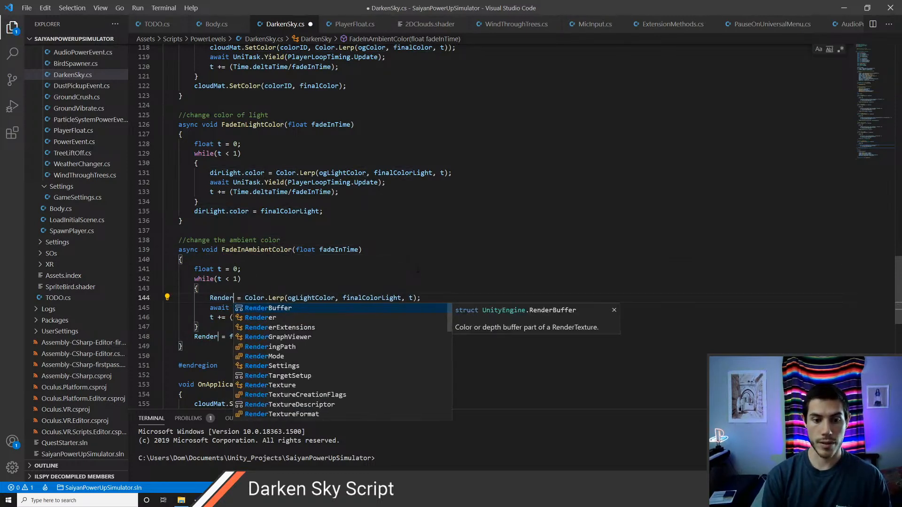
pyautogui.write('i')
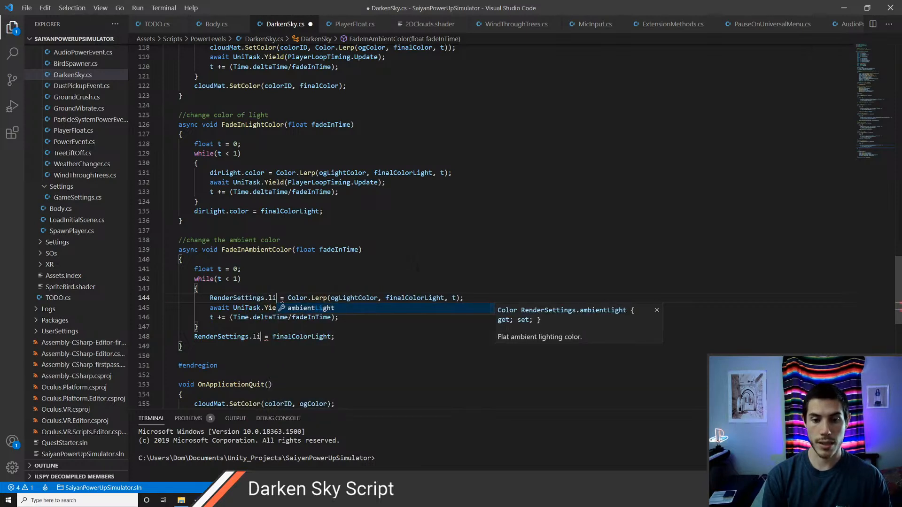
pyautogui.press('Tab')
pyautogui.hotkey('ctrl', 's')
# Step: Change the Color.Lerp arguments in FadeInAmbientColor to ogAmbientColor and finalAmbientColor, and save the script
pyautogui.press('Escape')
pyautogui.hotkey('ctrl', 'Right')
pyautogui.hotkey('ctrl', 'Right')
pyautogui.hotkey('ctrl', 'Right')
pyautogui.hotkey('ctrl', 'Right')
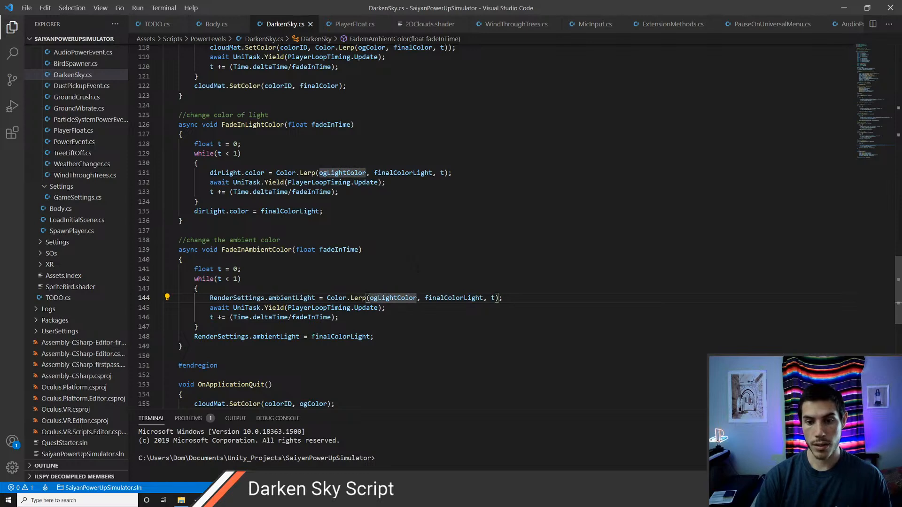
pyautogui.hotkey('ctrl', 'BackSpace')
pyautogui.write('og')
pyautogui.press('Tab')
pyautogui.press('Right')
pyautogui.hotkey('ctrl', 'Delete')
pyautogui.write('final')
pyautogui.press('Tab')
pyautogui.hotkey('ctrl', 's')
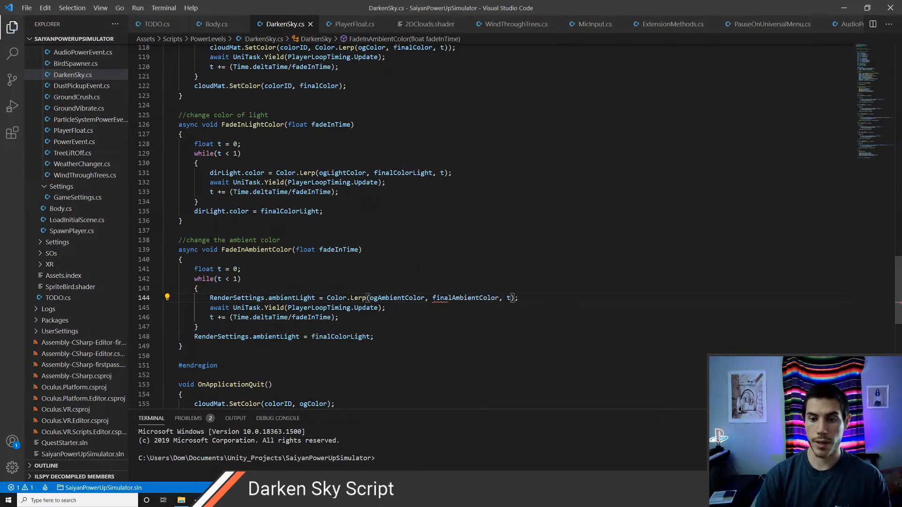
# Step: Set the closing ambientLight assignment in FadeInAmbientColor to finalAmbientColor and save the script
pyautogui.press('Down')
pyautogui.press('Down')
pyautogui.press('Down')
pyautogui.press('Down')
pyautogui.press('Left')
pyautogui.hotkey('ctrl', 'BackSpace')
pyautogui.write('final')
pyautogui.hotkey('ctrl', 's')
pyautogui.press('Up')
pyautogui.press('Down')
pyautogui.press('Down')
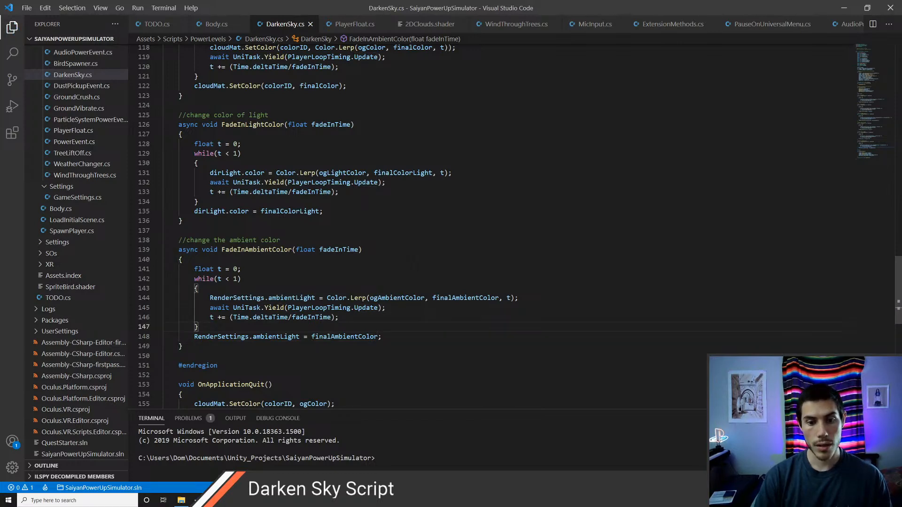
pyautogui.press('Up')
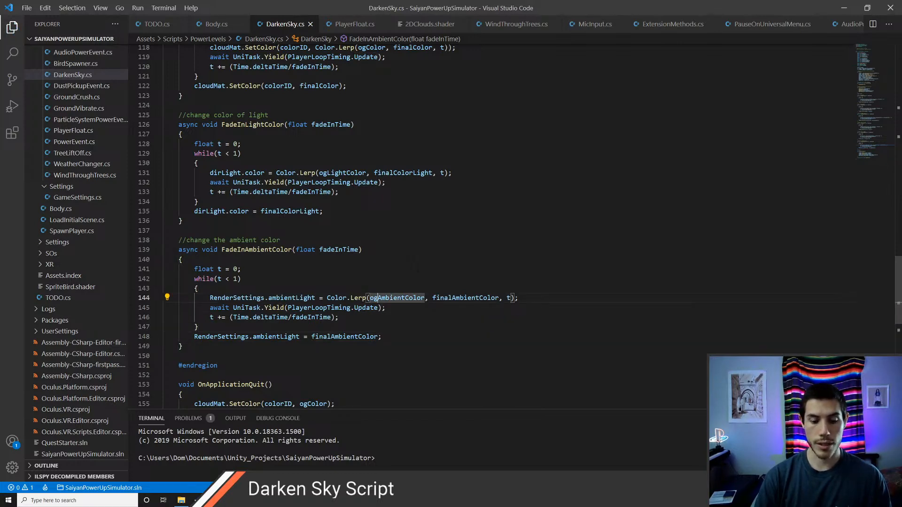
# Step: Go to the DarkenSkyOverTime method, add the call FadeInAmbientColor(ambientColorFadeTime); after the light color fader, and save
pyautogui.hotkey('ctrl', 'shift', 'o')
pyautogui.write('dark')
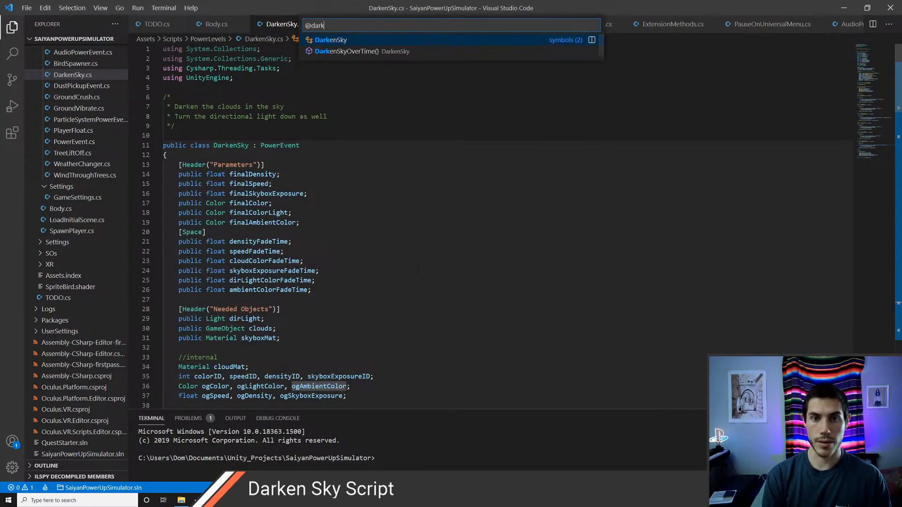
pyautogui.press('Down')
pyautogui.press('Return')
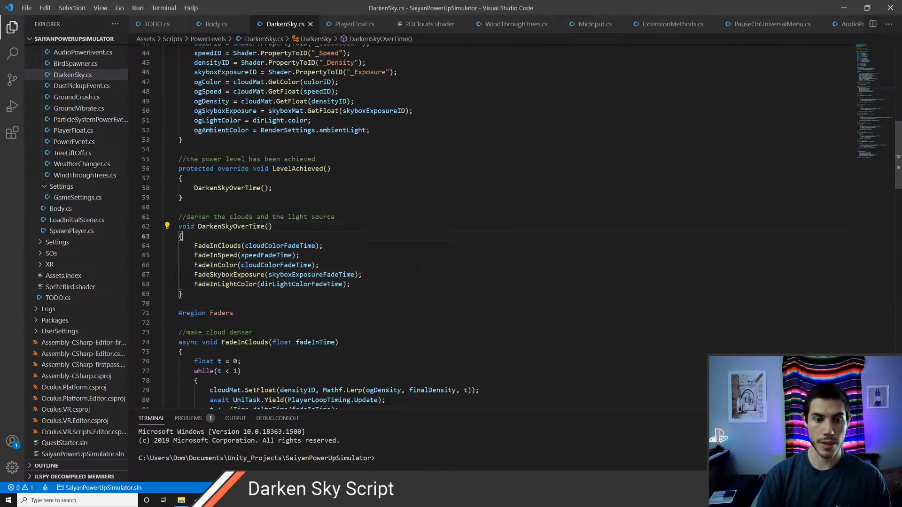
pyautogui.press('Return')
pyautogui.write('Fade')
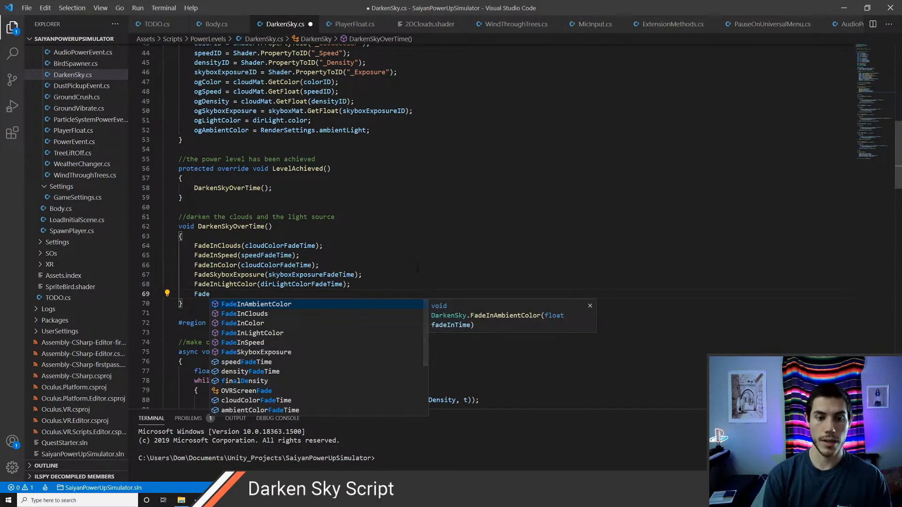
pyautogui.press('Tab')
pyautogui.write('(ambientColorFadeTime')
pyautogui.press('Tab')
pyautogui.write(');')
pyautogui.hotkey('ctrl', 's')
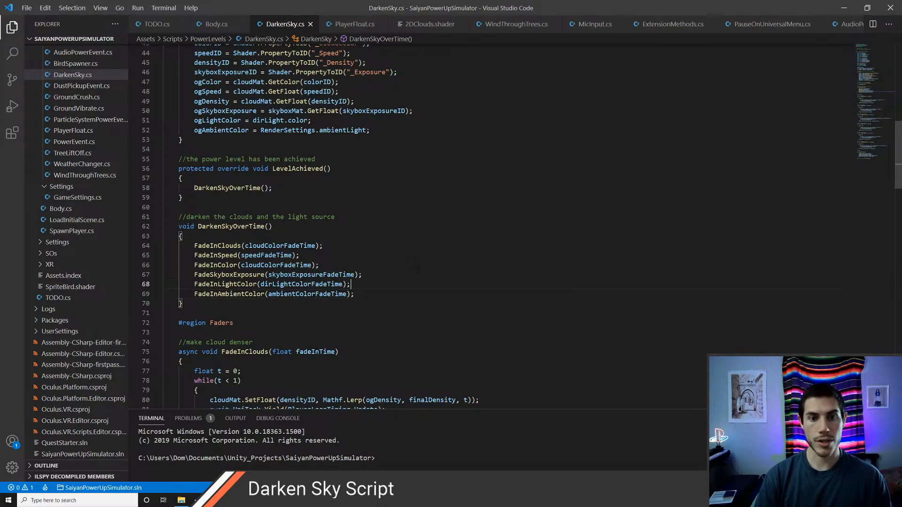
# Step: Review the script from the DarkenSkyOverTime method up through Start to the fade time declarations
pyautogui.press('Up')
pyautogui.press('Up')
pyautogui.press('Up')
pyautogui.press('Up')
pyautogui.press('Up')
pyautogui.press('Up')
pyautogui.press('Up')
pyautogui.press('Up')
pyautogui.press('Up')
pyautogui.press('Up')
pyautogui.press('Up')
pyautogui.press('Up')
pyautogui.press('Up')
pyautogui.press('Up')
pyautogui.press('Up')
pyautogui.press('Up')
pyautogui.press('Up')
pyautogui.press('Up')
pyautogui.press('Up')
pyautogui.press('Up')
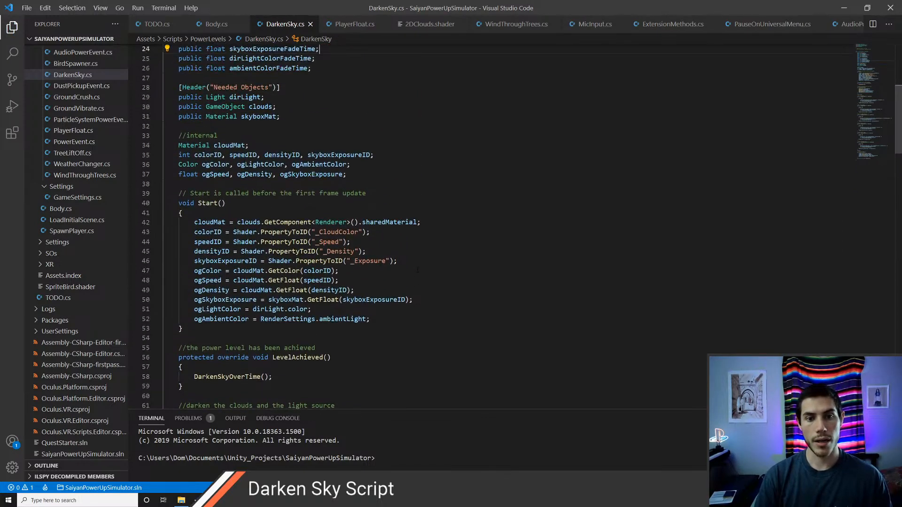
# Step: Review the fade time and final value declarations at the top of the DarkenSky class
pyautogui.press('Up')
pyautogui.press('Up')
pyautogui.press('Up')
pyautogui.press('Up')
pyautogui.press('Up')
pyautogui.press('Up')
pyautogui.press('Up')
pyautogui.press('Up')
pyautogui.press('Up')
pyautogui.press('Up')
pyautogui.press('Up')
pyautogui.press('Up')
pyautogui.press('Up')
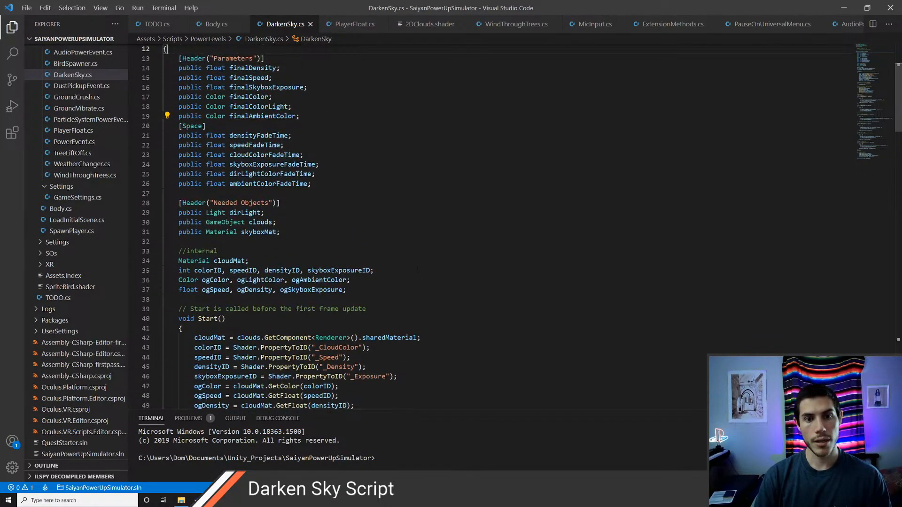
# Step: Switch to Unity and, on the DarkenSky object, set Final Ambient Color to grey 828282 and Ambient Color Fade Time to 5
pyautogui.hotkey('alt', 'Tab')
pyautogui.hotkey('alt', 'Tab')
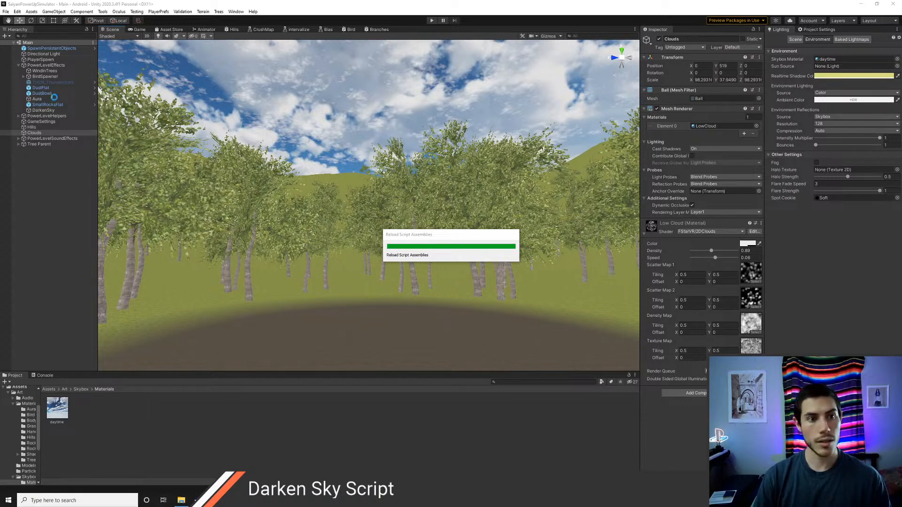
pyautogui.click(44, 109)
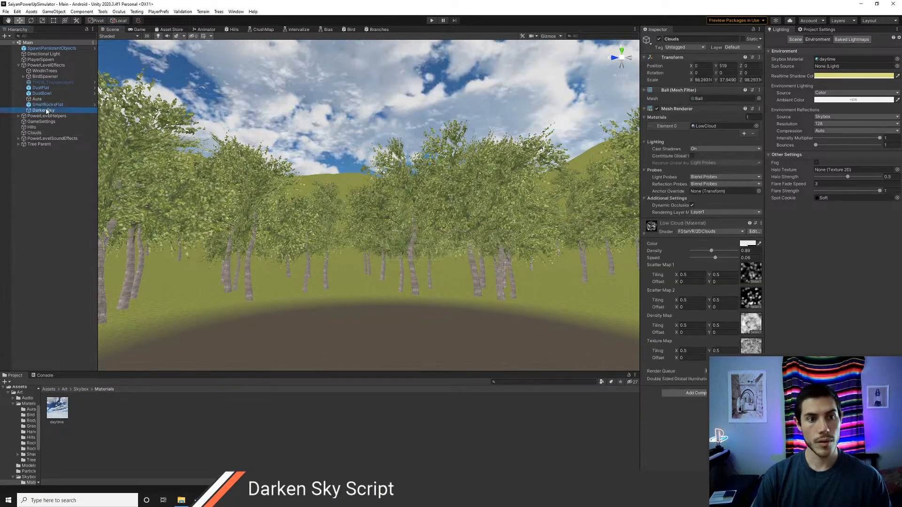
pyautogui.click(700, 158)
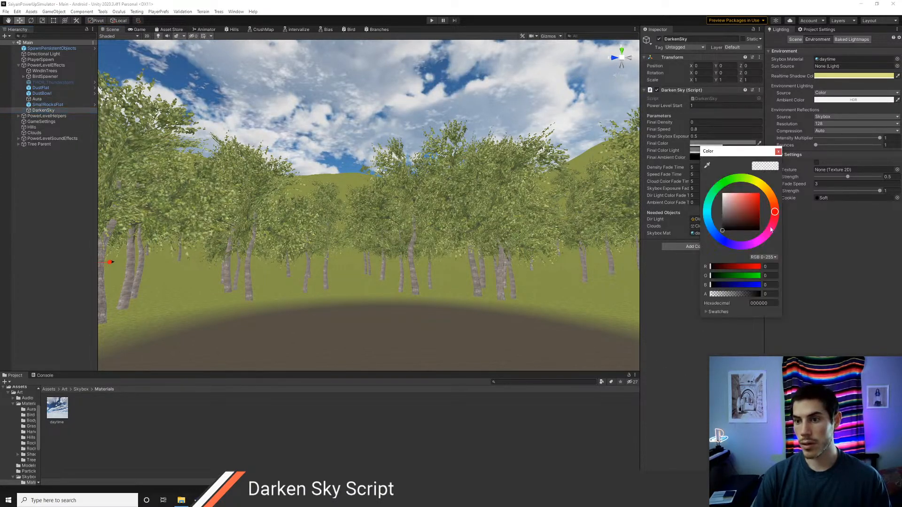
pyautogui.moveTo(729, 208); pyautogui.dragTo(719, 211)
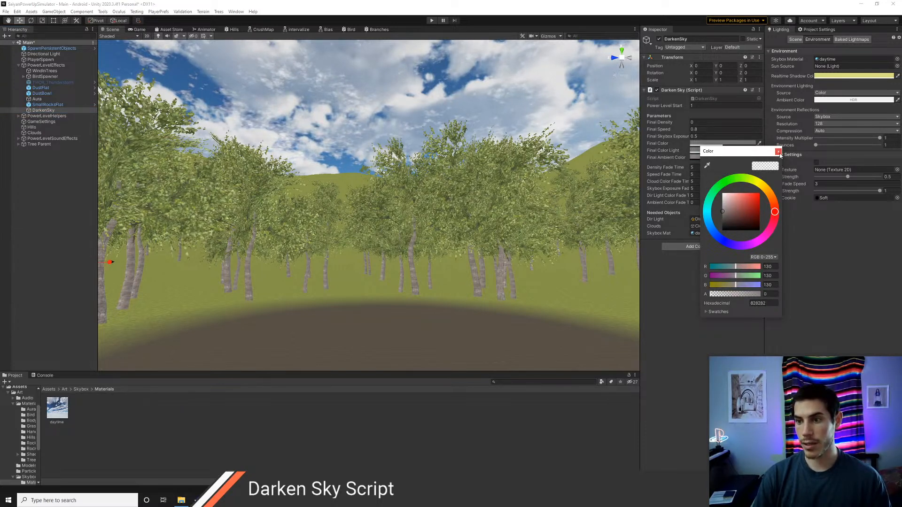
pyautogui.click(778, 151)
pyautogui.click(710, 202)
pyautogui.write('5')
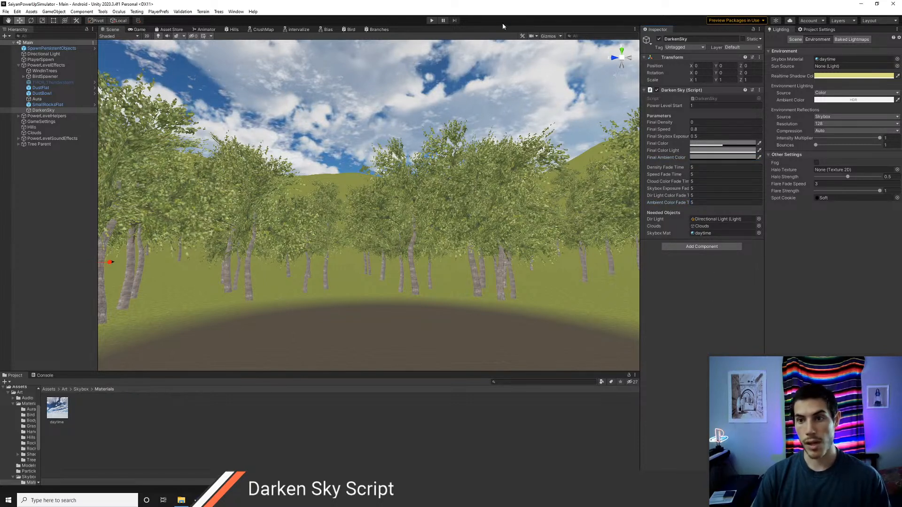
# Step: Play the scene to check the ambient color fade during the sky darkening, and stop it
pyautogui.click(431, 21)
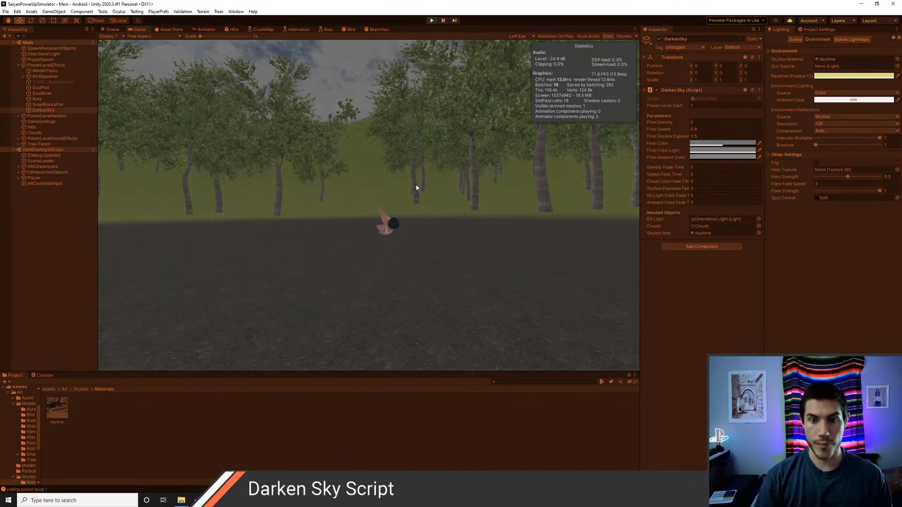
pyautogui.hotkey('ctrl', 'p')
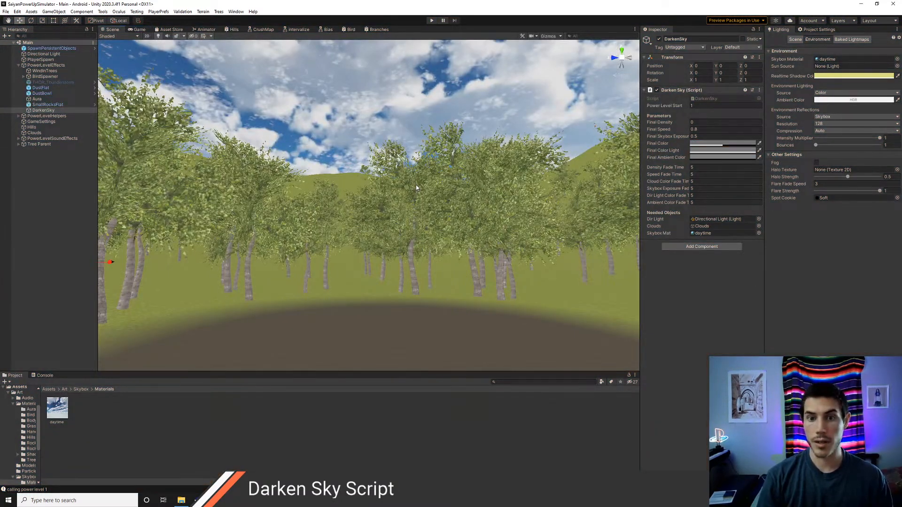
pyautogui.hotkey('alt', 'Tab')
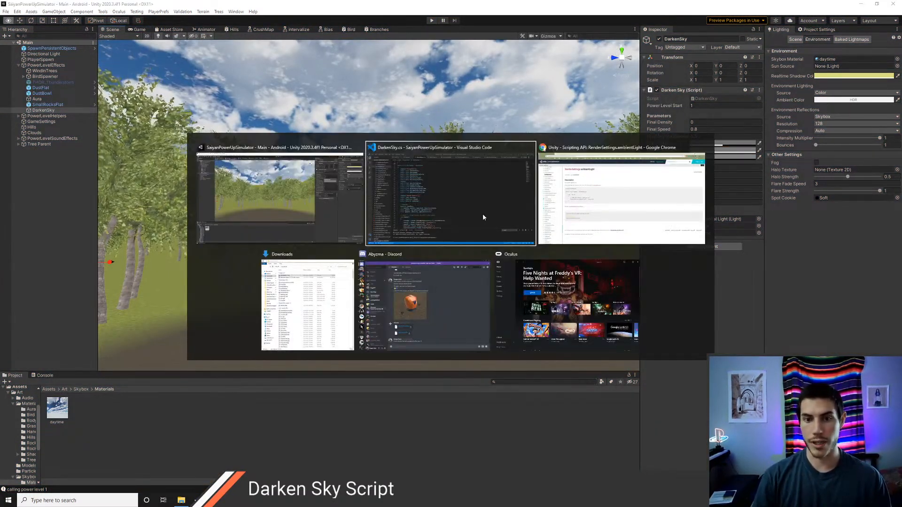
pyautogui.hotkey('alt', 'Tab')
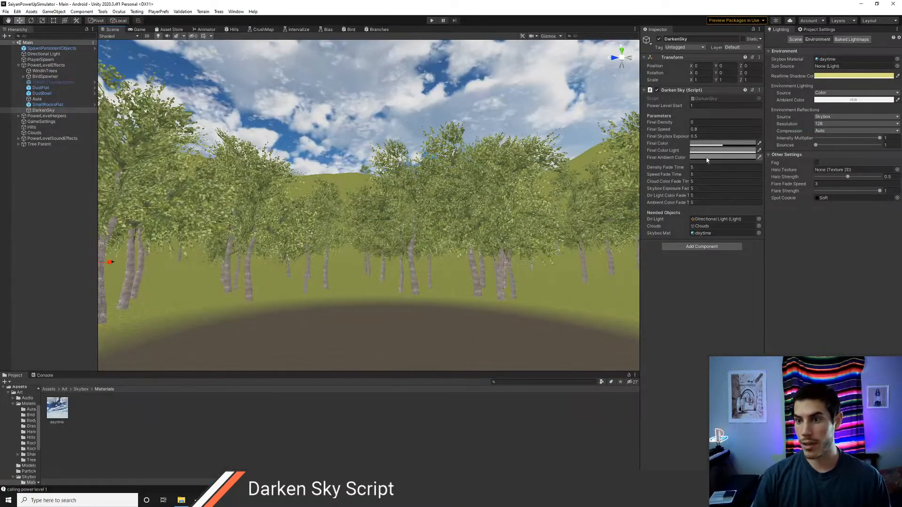
# Step: Set DarkenSky's Final Ambient Color to pure red FF0000 and save the scene
pyautogui.click(710, 158)
pyautogui.click(764, 194)
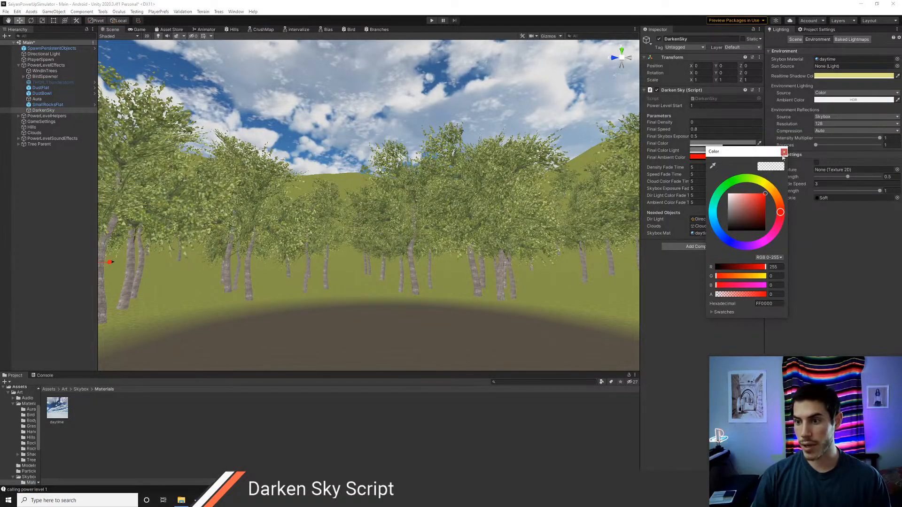
pyautogui.click(783, 152)
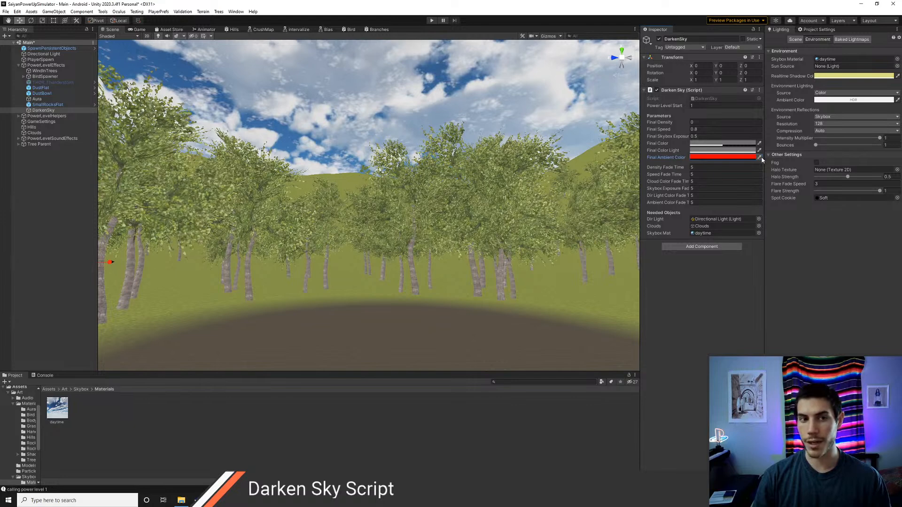
pyautogui.hotkey('ctrl', 's')
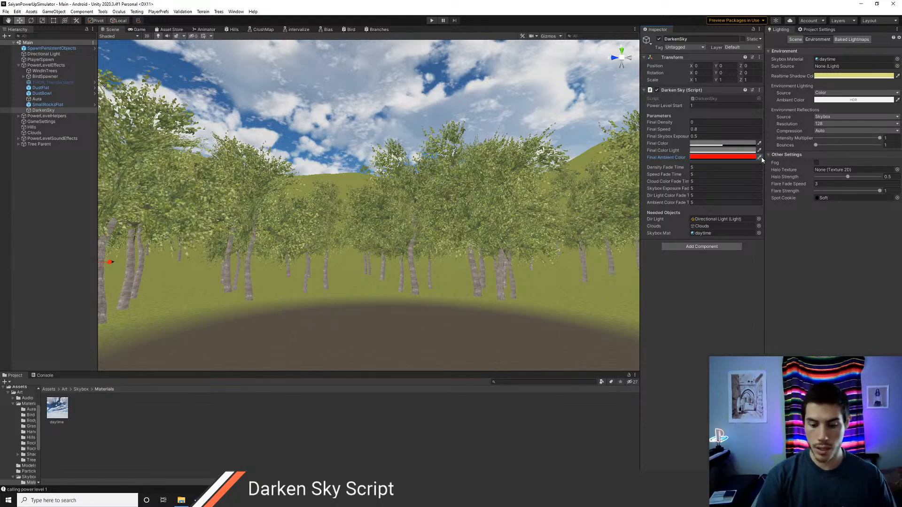
# Step: Run the scene with the red ambient color, trigger the power level to watch the fade, and stop play mode
pyautogui.hotkey('ctrl', 'p')
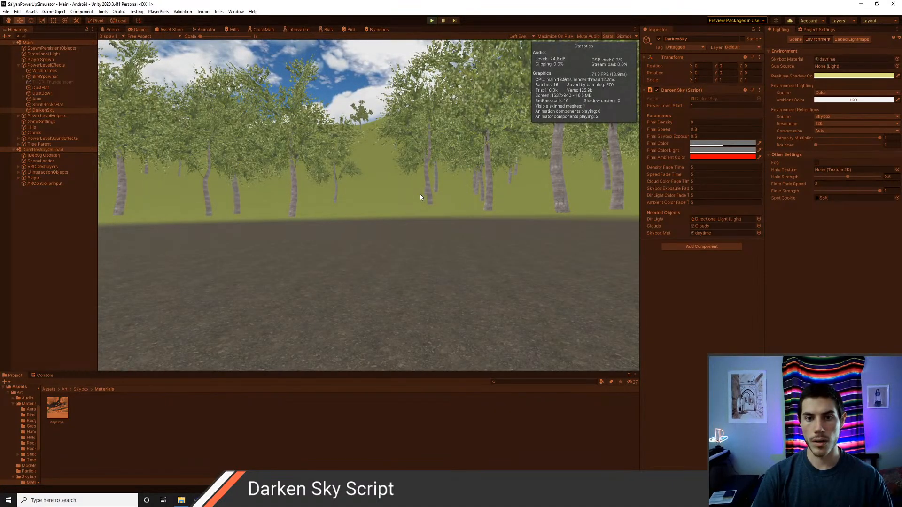
pyautogui.press('space')
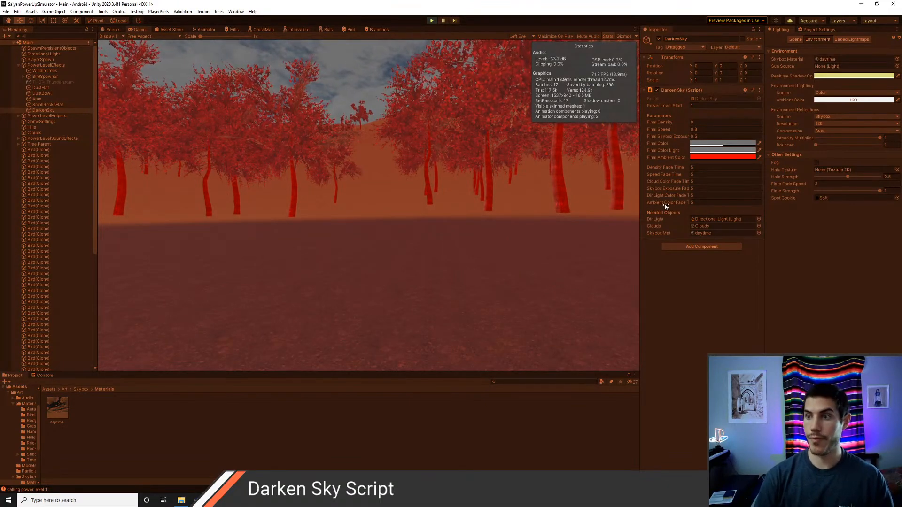
pyautogui.hotkey('ctrl', 'p')
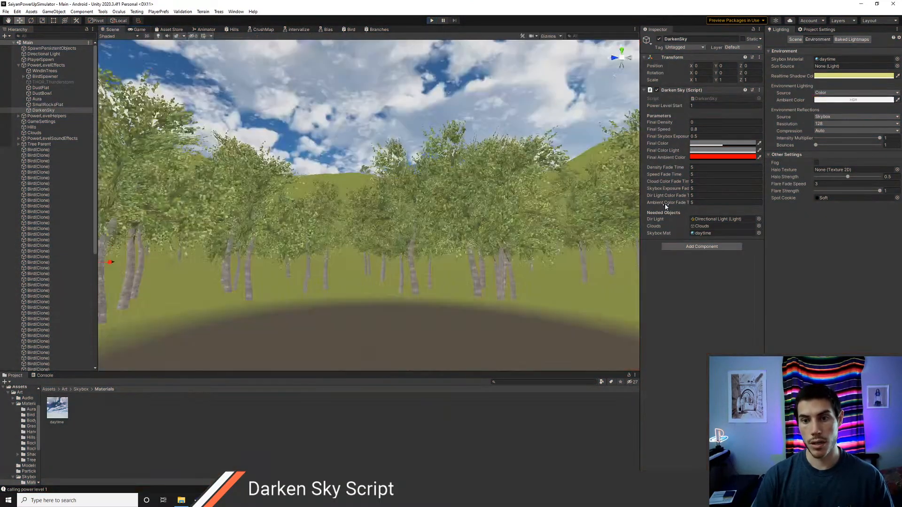
# Step: Set DarkenSky's Final Ambient Color to neutral grey 808080
pyautogui.click(724, 157)
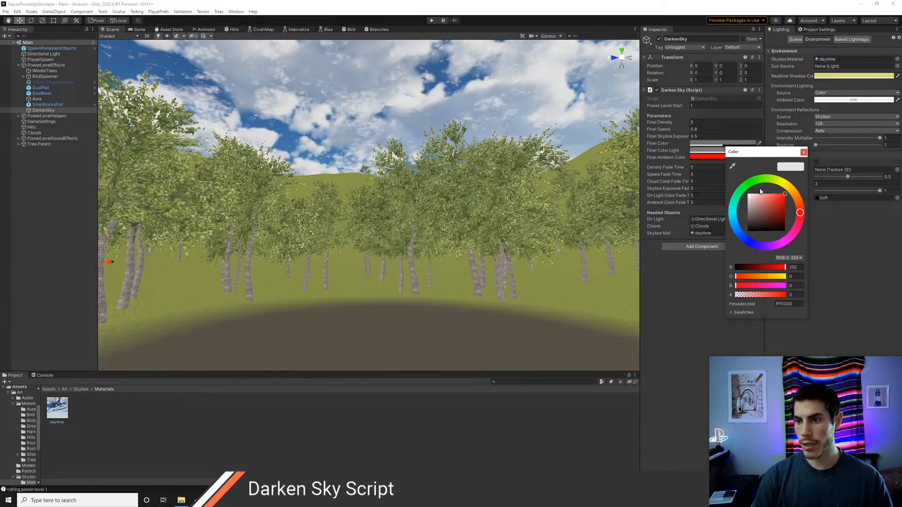
pyautogui.moveTo(751, 212); pyautogui.dragTo(743, 215)
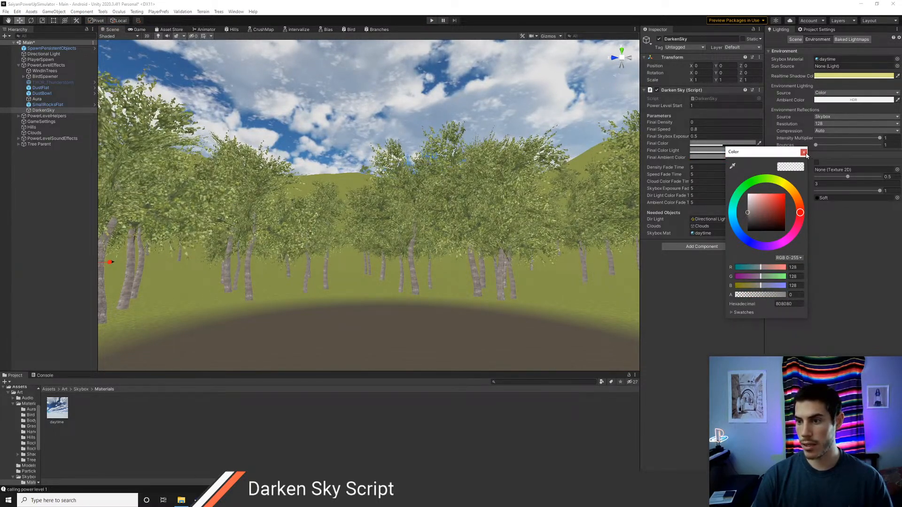
pyautogui.click(803, 152)
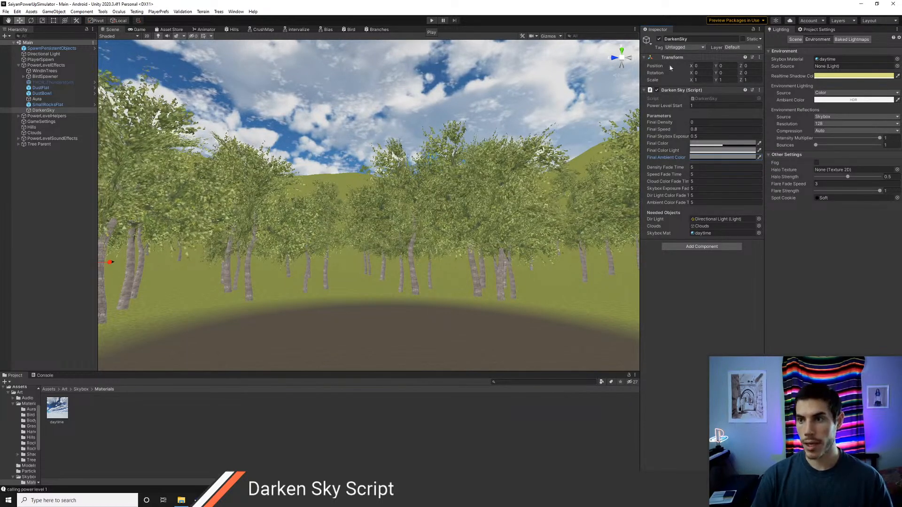
# Step: Set the Additional Lights per-object limit to 2 in the UniversalRP-MediumQuality asset used by the Quality settings, and test-play the scene
pyautogui.click(821, 30)
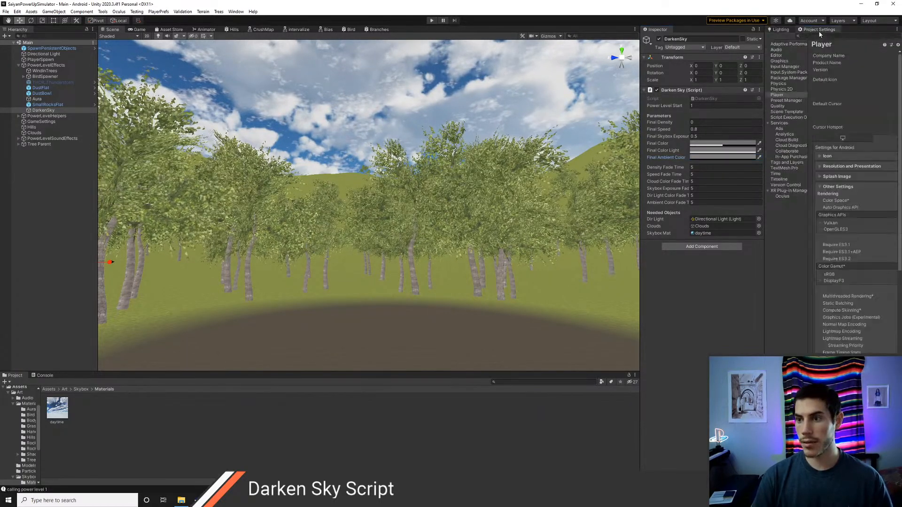
pyautogui.click(778, 106)
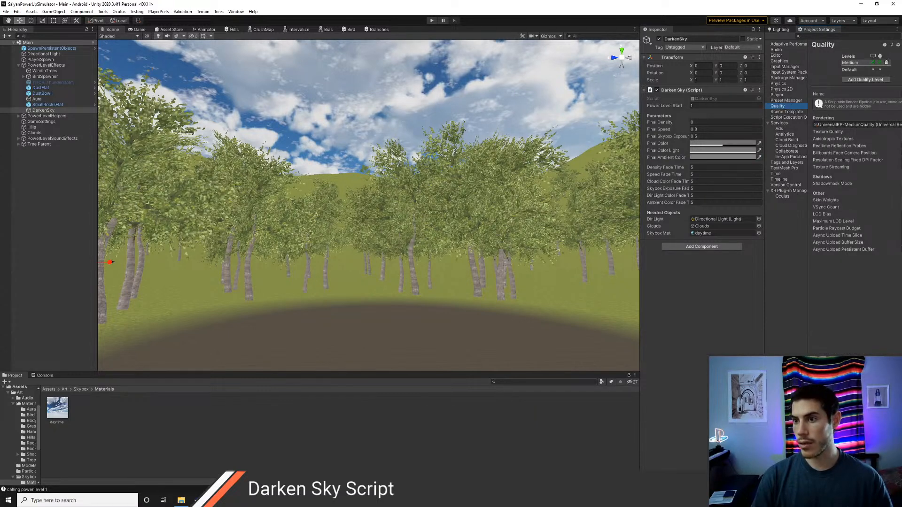
pyautogui.click(50, 389)
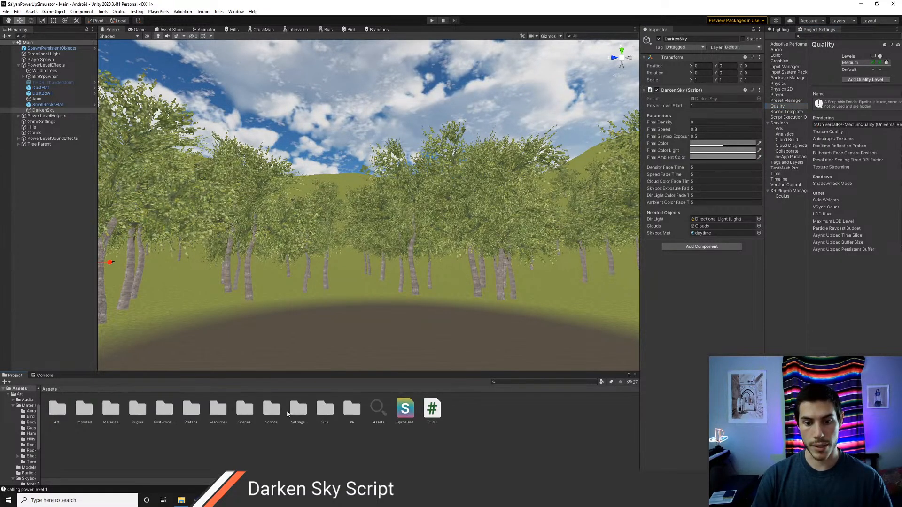
pyautogui.doubleClick(298, 409)
pyautogui.click(110, 410)
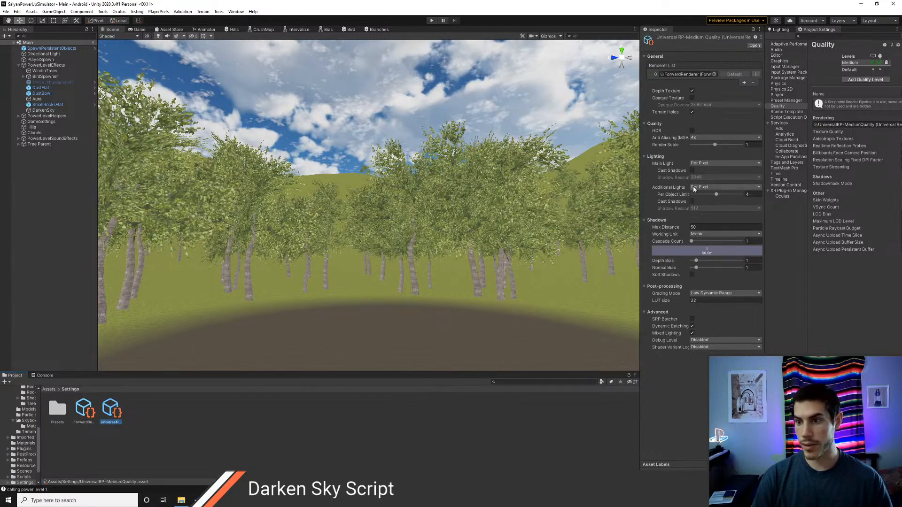
pyautogui.moveTo(715, 196); pyautogui.dragTo(703, 196)
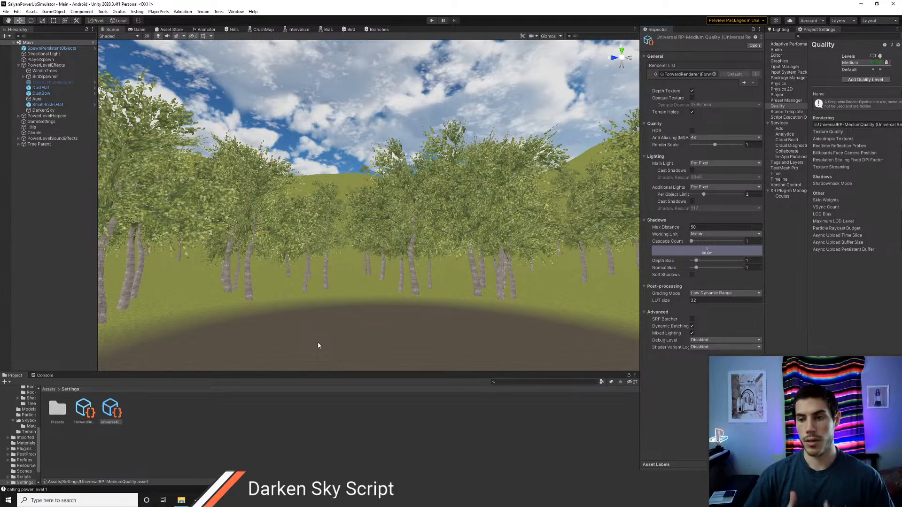
pyautogui.hotkey('ctrl', 'p')
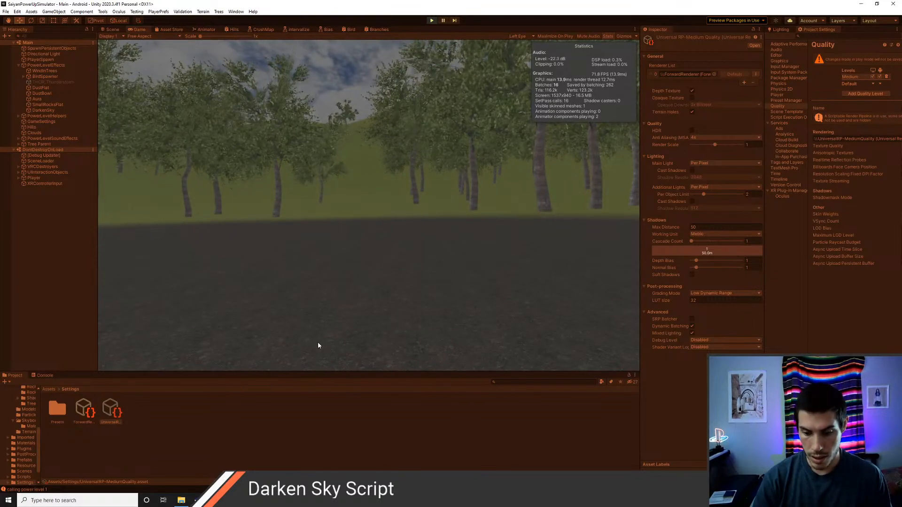
pyautogui.hotkey('ctrl', 'p')
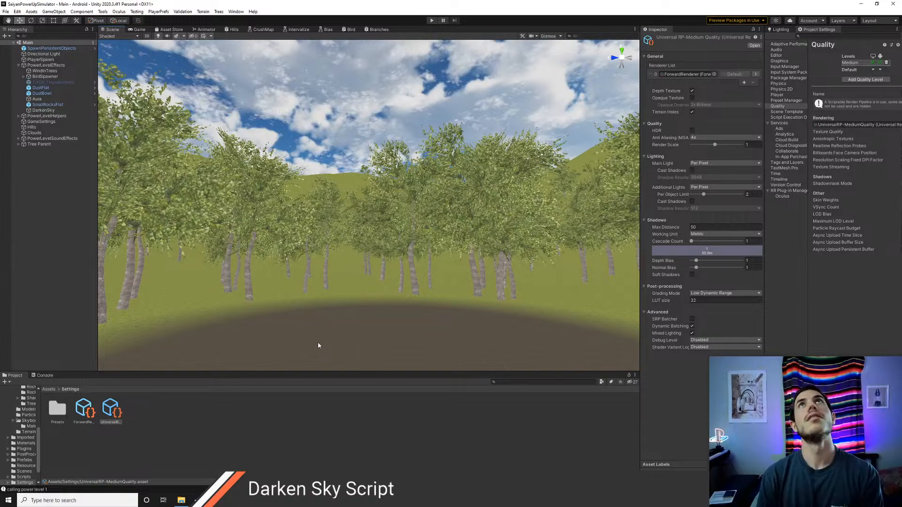
# Step: Switch to Chrome, search Google Images for goku, and return to the ambientLight documentation page
pyautogui.hotkey('alt', 'Tab')
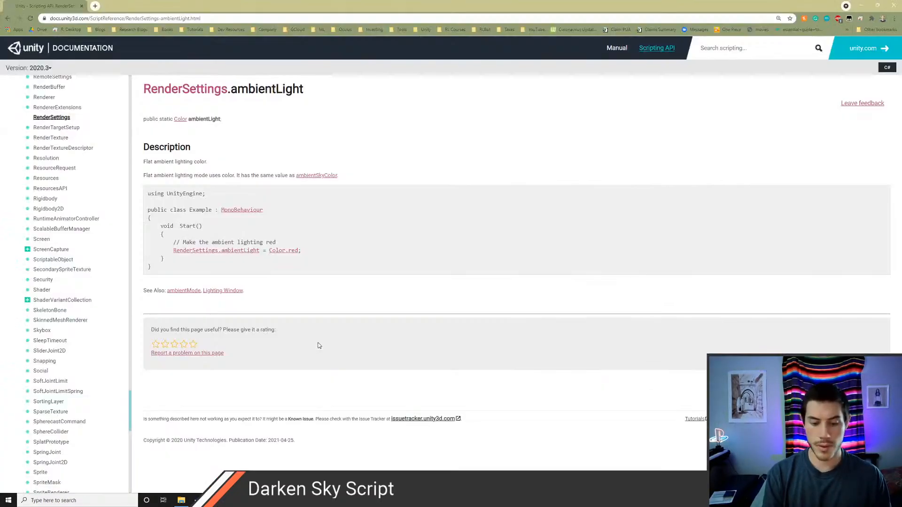
pyautogui.hotkey('ctrl', 't')
pyautogui.write('goku')
pyautogui.press('Return')
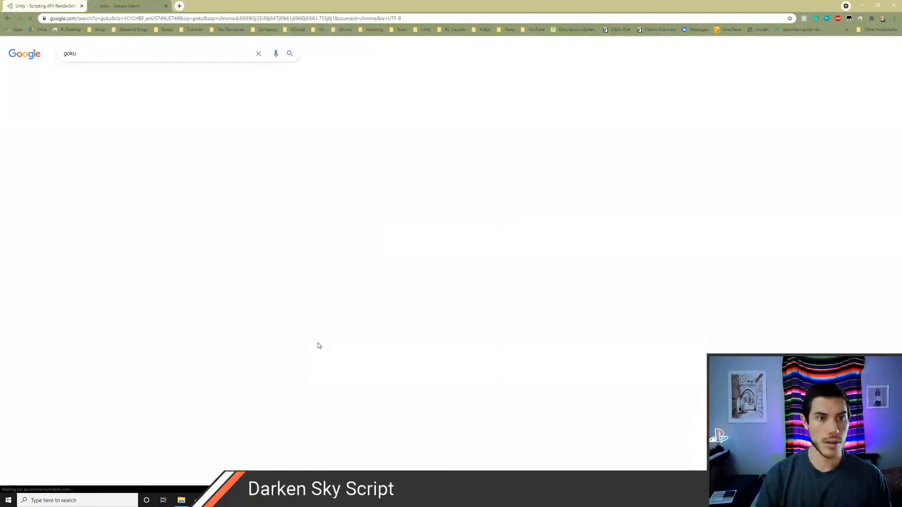
pyautogui.click(97, 75)
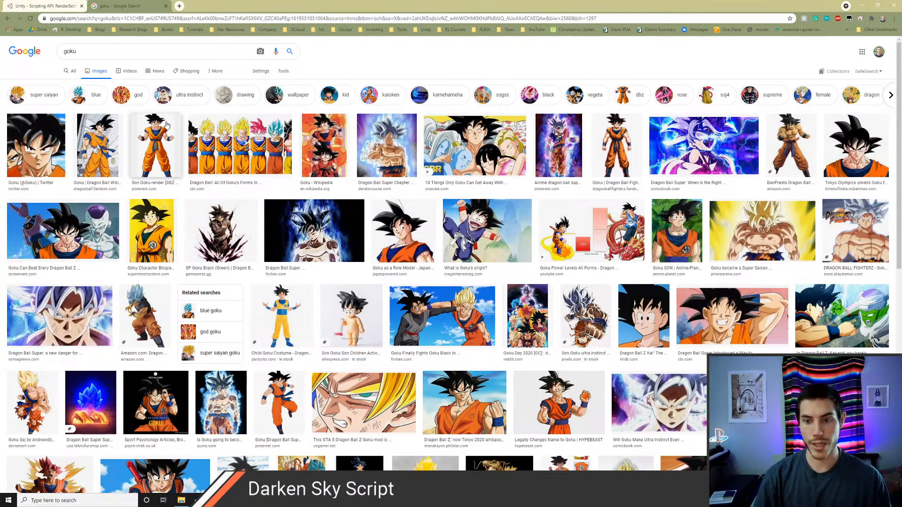
pyautogui.hotkey('ctrl', 'shift', 'Tab')
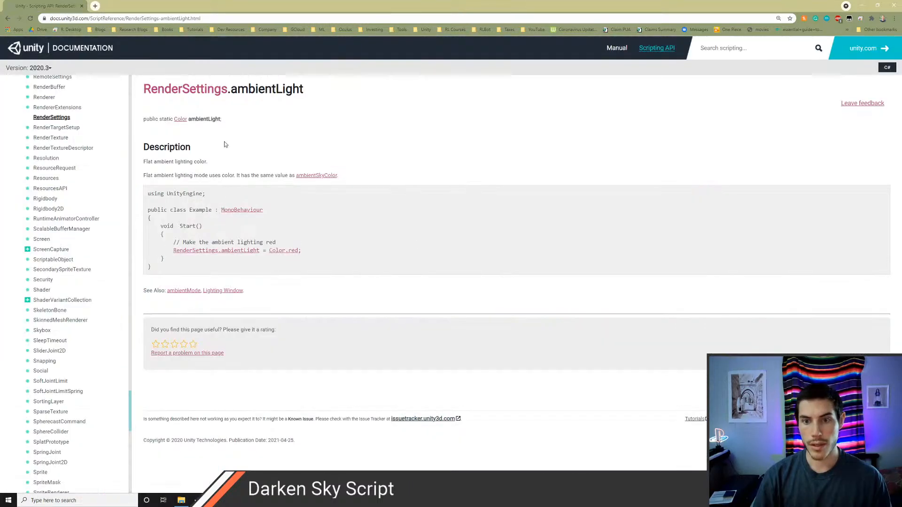
# Step: Open TODO.cs in Visual Studio Code, examine the Power Levels list, and switch back to Unity
pyautogui.hotkey('alt', 'Tab')
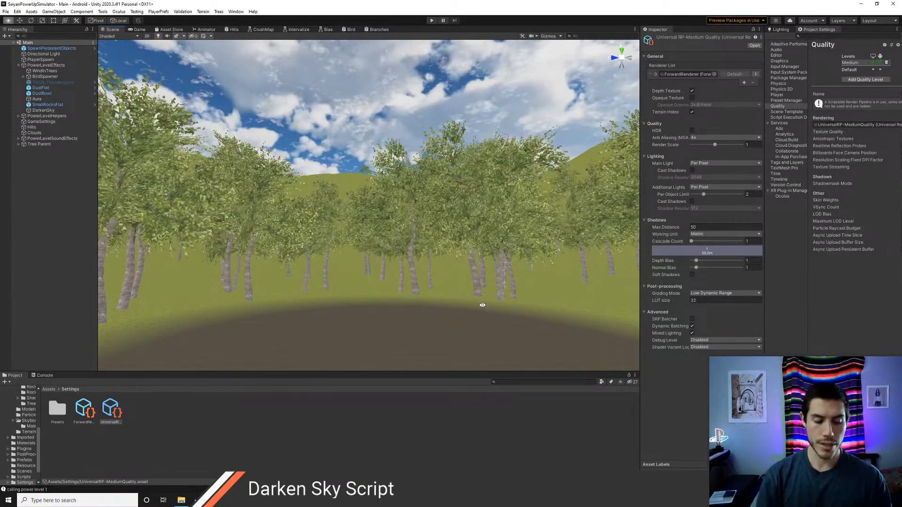
pyautogui.hotkey('alt', 'Tab')
pyautogui.hotkey('ctrl', 'p')
pyautogui.press('Down')
pyautogui.press('Down')
pyautogui.press('Down')
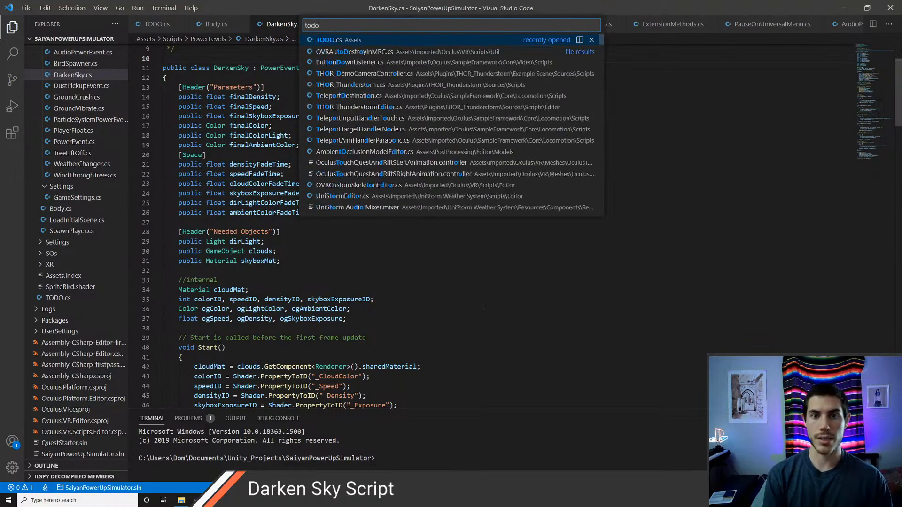
pyautogui.press('Return')
pyautogui.press('Up')
pyautogui.press('Up')
pyautogui.press('Up')
pyautogui.press('Up')
pyautogui.press('Up')
pyautogui.press('Up')
pyautogui.press('Up')
pyautogui.press('Up')
pyautogui.press('Up')
pyautogui.press('Up')
pyautogui.press('Up')
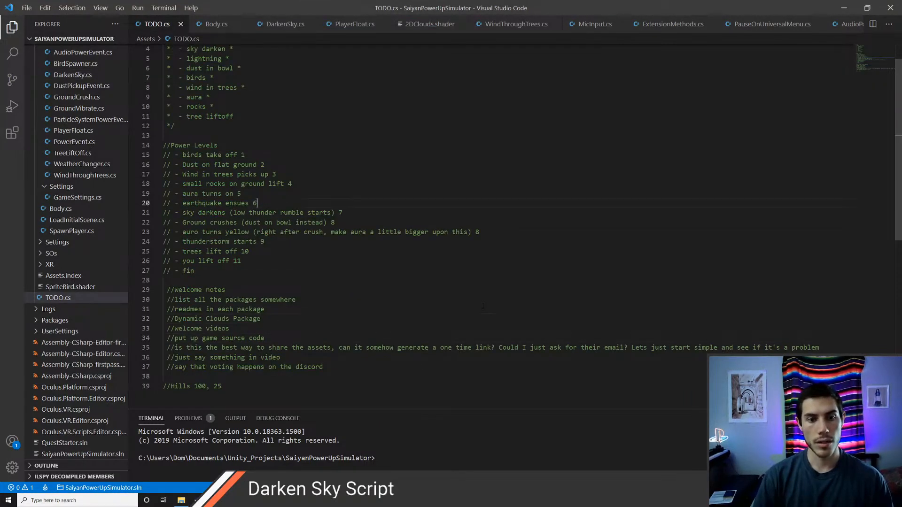
pyautogui.press('Up')
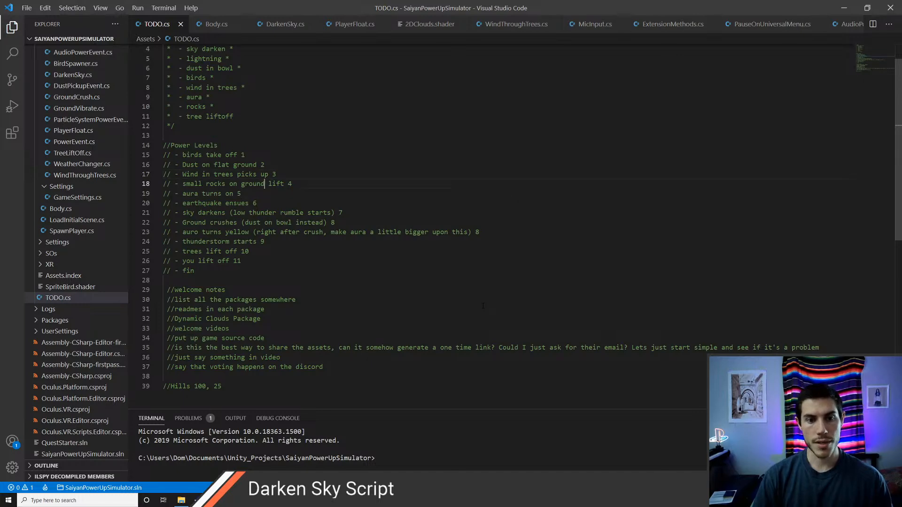
pyautogui.hotkey('alt', 'Tab')
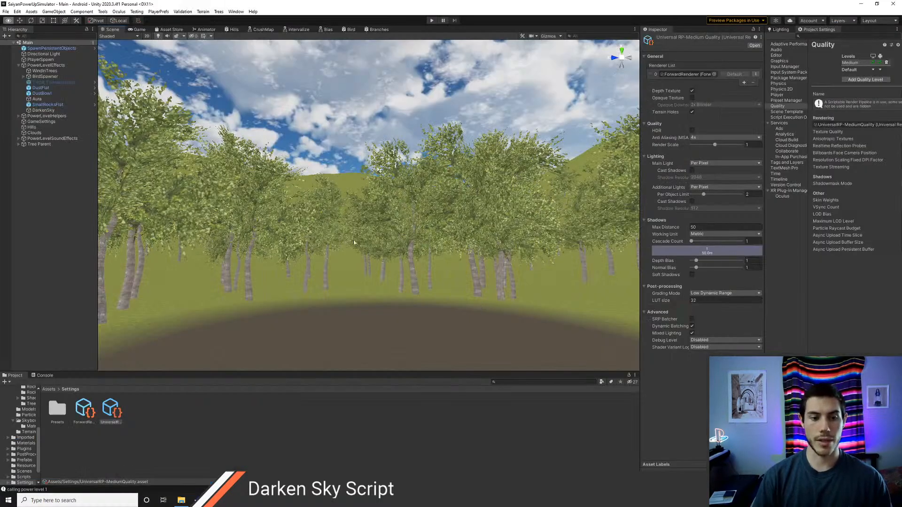
# Step: Set the Power Level Start of DarkenSky to 3
pyautogui.click(47, 112)
pyautogui.click(697, 106)
pyautogui.write('3')
pyautogui.press('Return')
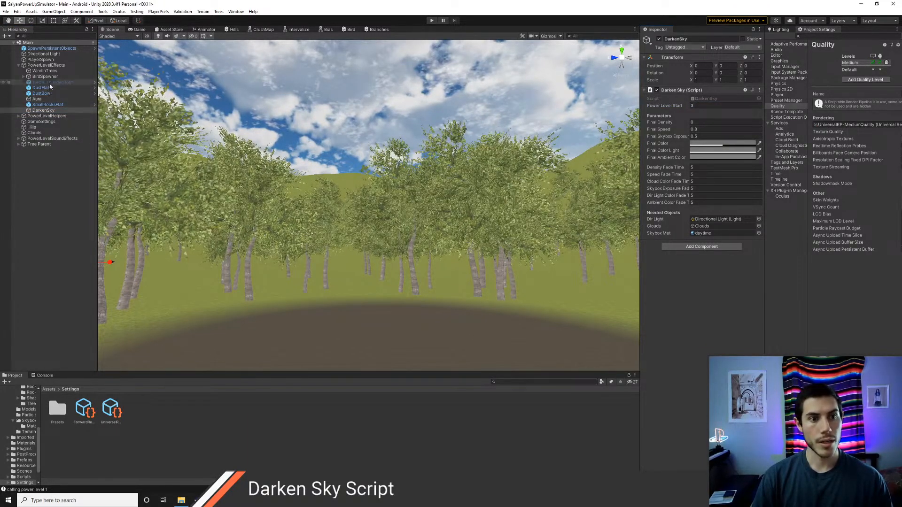
# Step: Examine the SmallRocksFlat particle system and the settings of its Particle System Power Event script
pyautogui.click(47, 105)
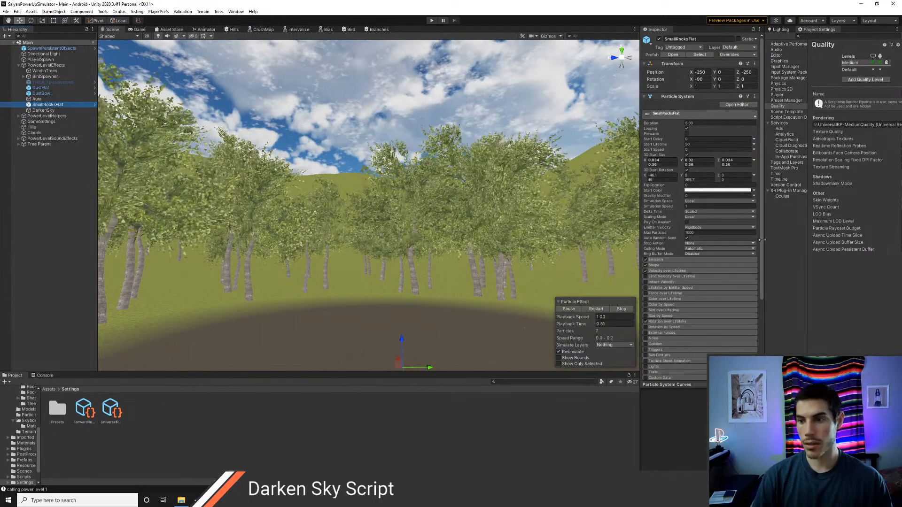
pyautogui.scroll(-3, 691, 278)
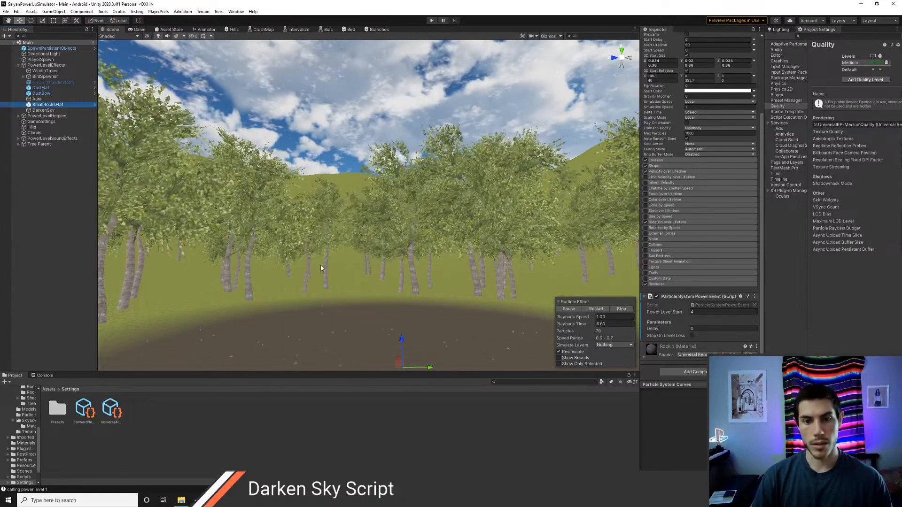
pyautogui.moveTo(280, 249); pyautogui.dragTo(280, 250, button='right')
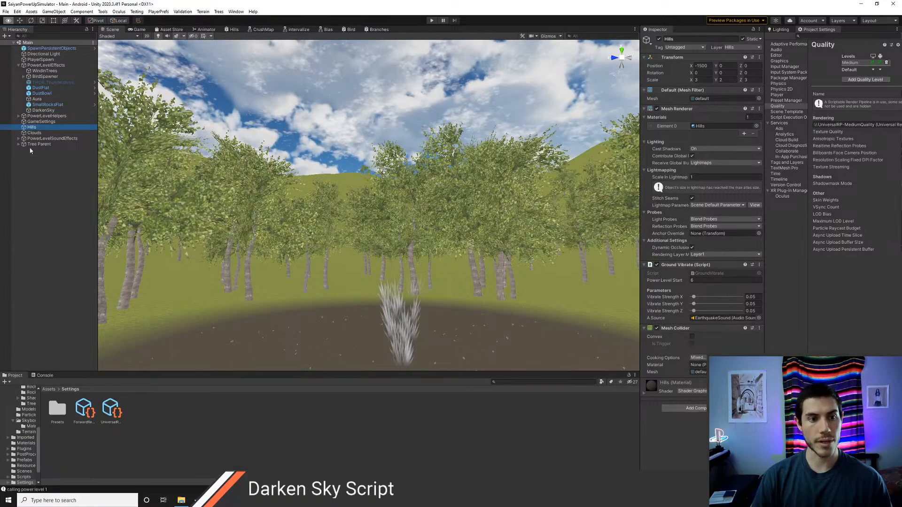
# Step: Set DarkenSky's Power Level Start to 7, following the Power Levels list in TODO.cs, and check the Hills object's Ground Vibrate level
pyautogui.press('Up')
pyautogui.press('Up')
pyautogui.press('Up')
pyautogui.click(698, 107)
pyautogui.write('7')
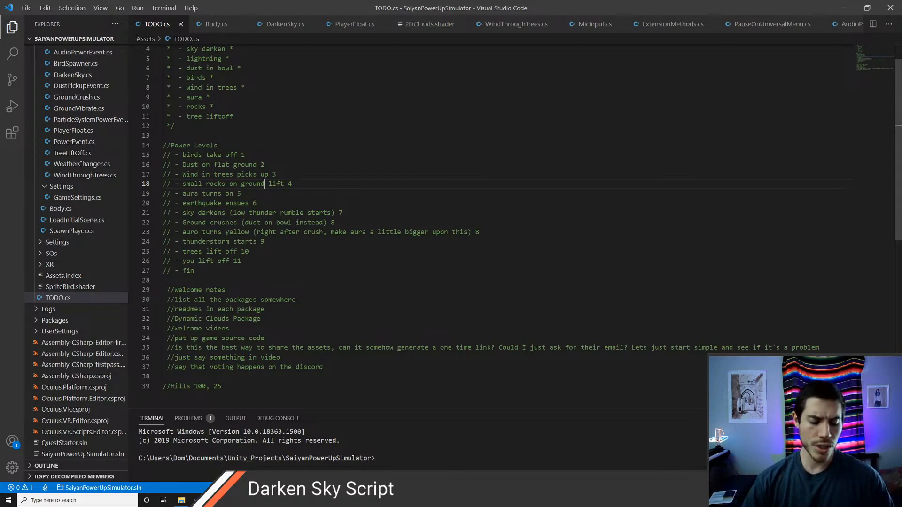
pyautogui.hotkey('alt', 'Tab')
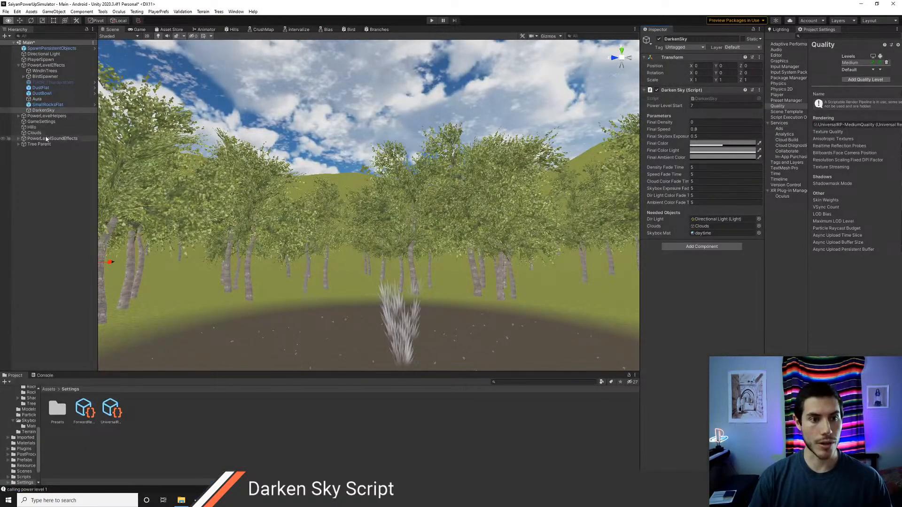
pyautogui.click(60, 127)
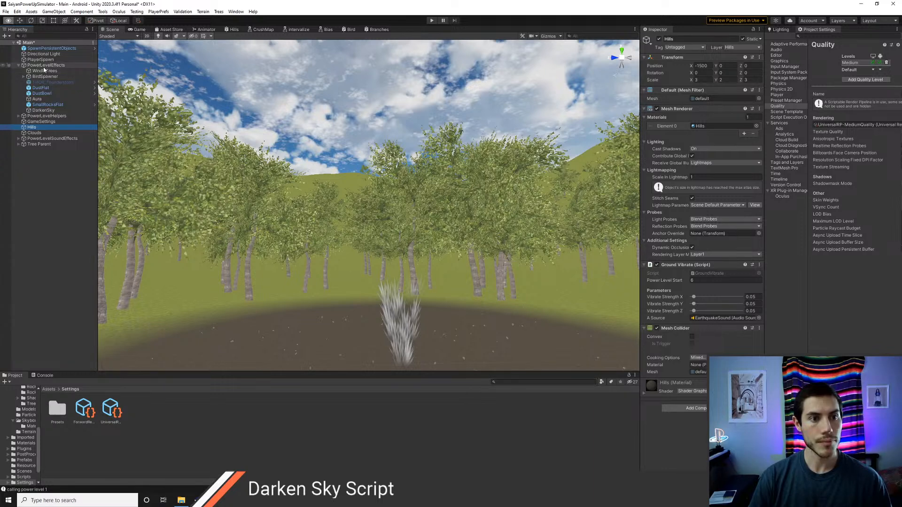
# Step: Create an empty child object named GroundCrush under PowerLevelEffects
pyautogui.rightClick(45, 66)
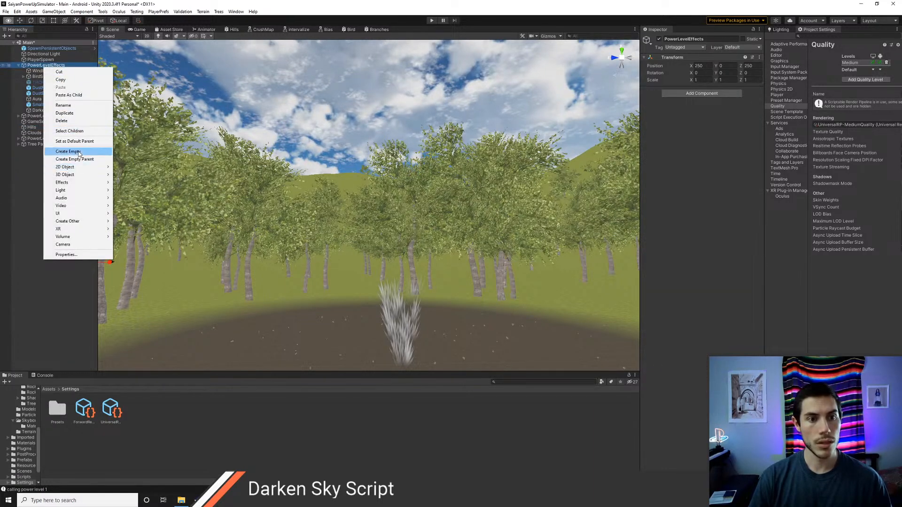
pyautogui.click(78, 152)
pyautogui.write('GroundCrush')
pyautogui.press('Return')
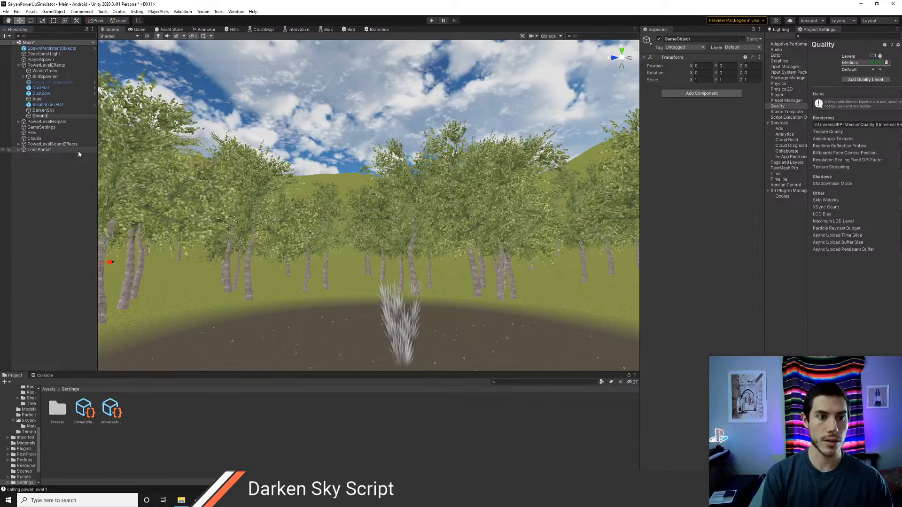
# Step: Open the Scripts/PowerLevels folder in the project assets and examine the GroundCrush script's code
pyautogui.click(48, 389)
pyautogui.doubleClick(271, 410)
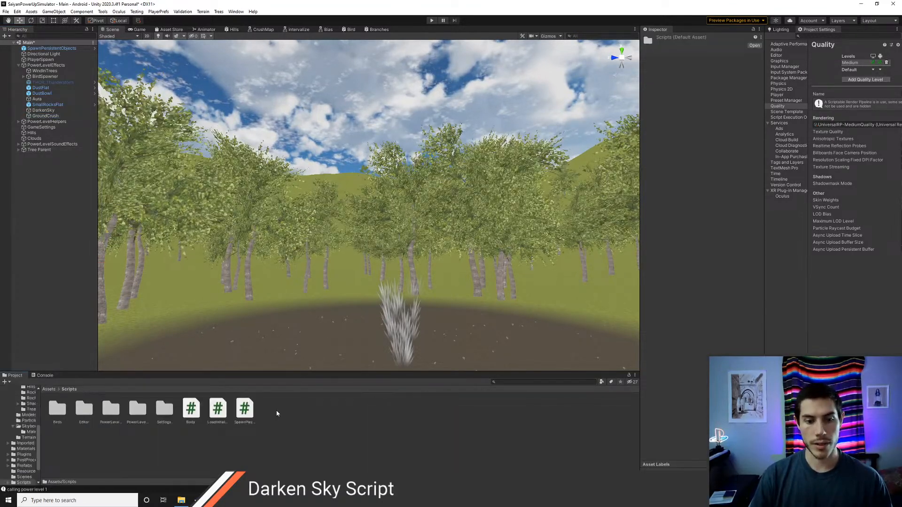
pyautogui.doubleClick(141, 411)
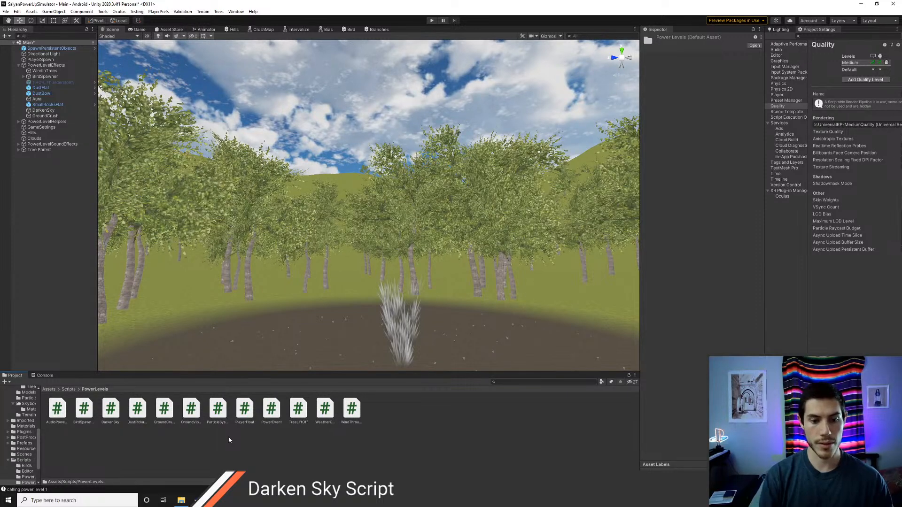
pyautogui.click(166, 410)
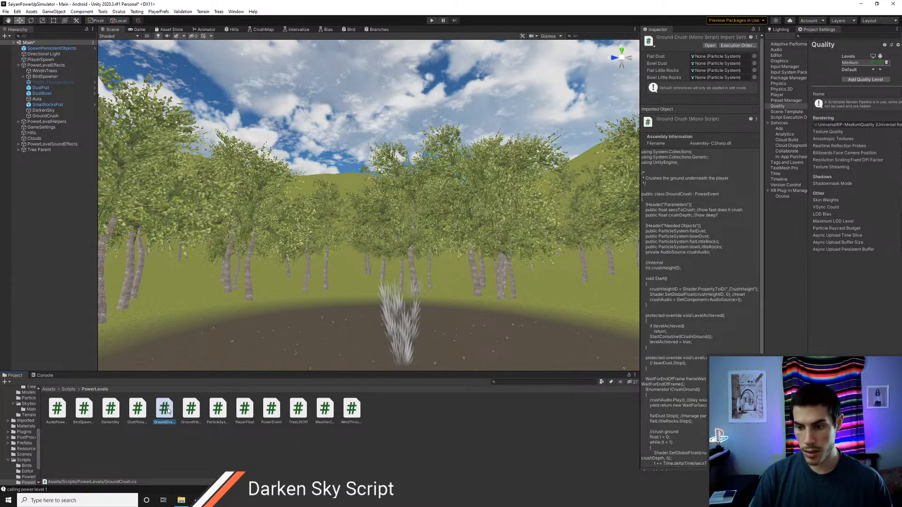
pyautogui.scroll(-5, 670, 420)
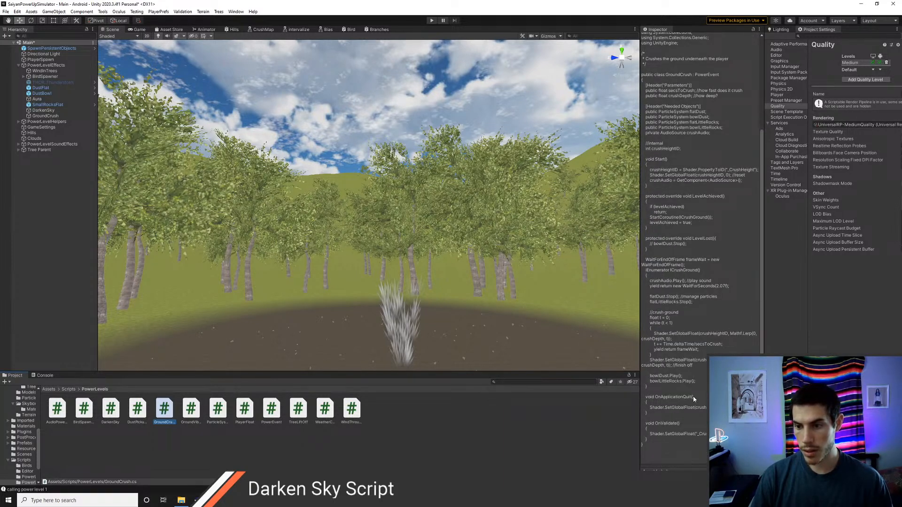
pyautogui.scroll(5, 692, 396)
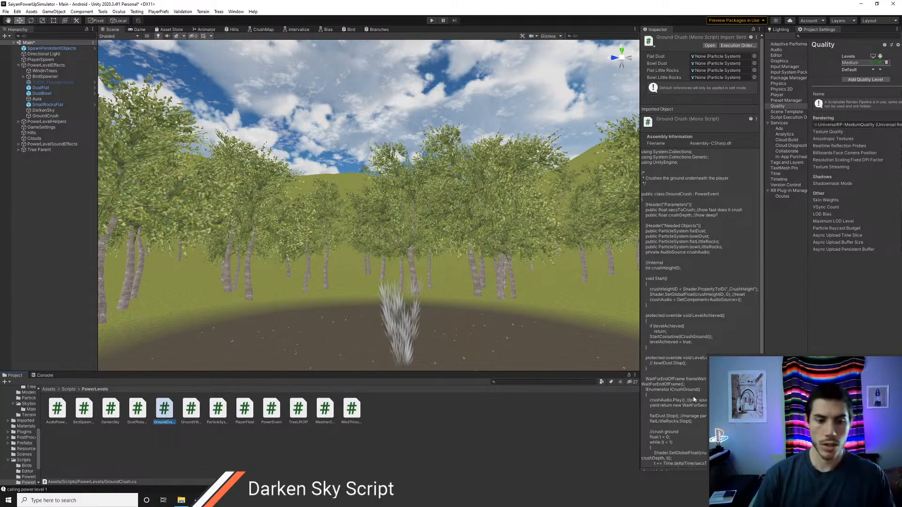
# Step: Add the Ground Crush script component to the GroundCrush object
pyautogui.click(45, 116)
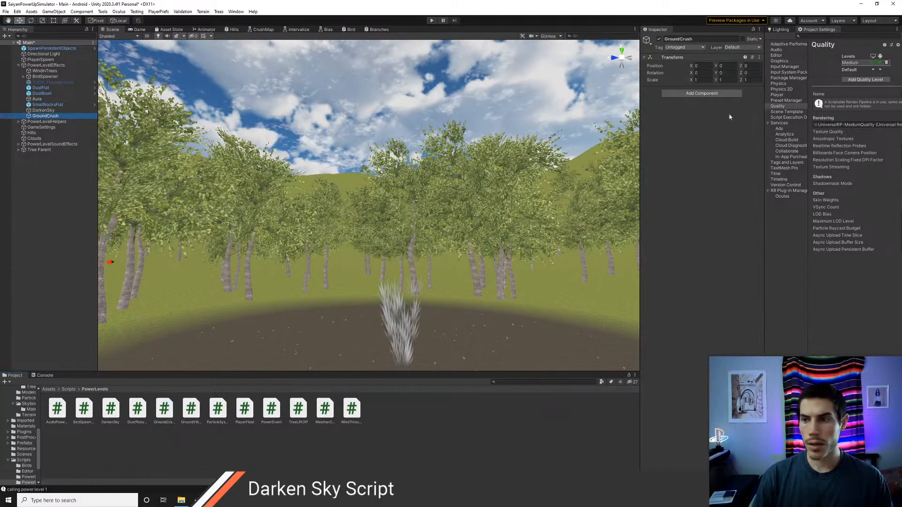
pyautogui.click(701, 93)
pyautogui.write('ground')
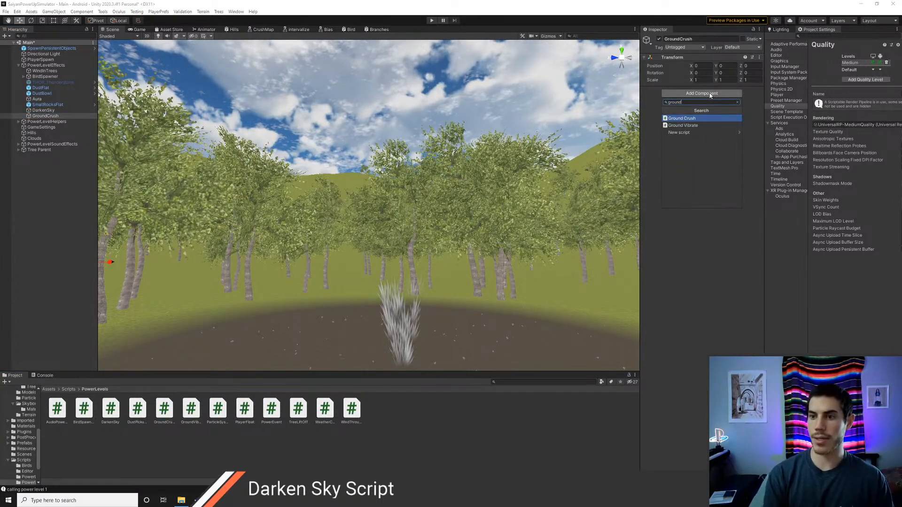
pyautogui.press('Return')
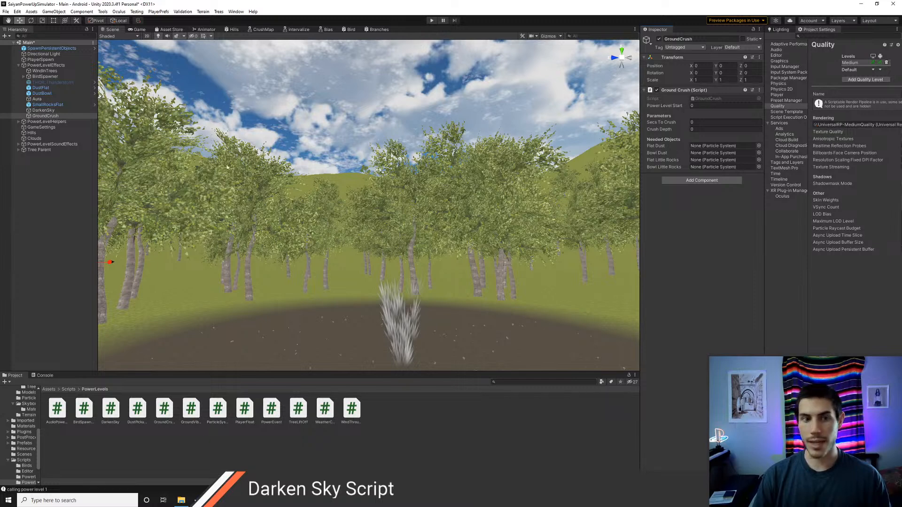
# Step: Assign DustFlat as the Flat Dust and DustBowl as the Bowl Dust of the Ground Crush script
pyautogui.moveTo(44, 88); pyautogui.dragTo(721, 146)
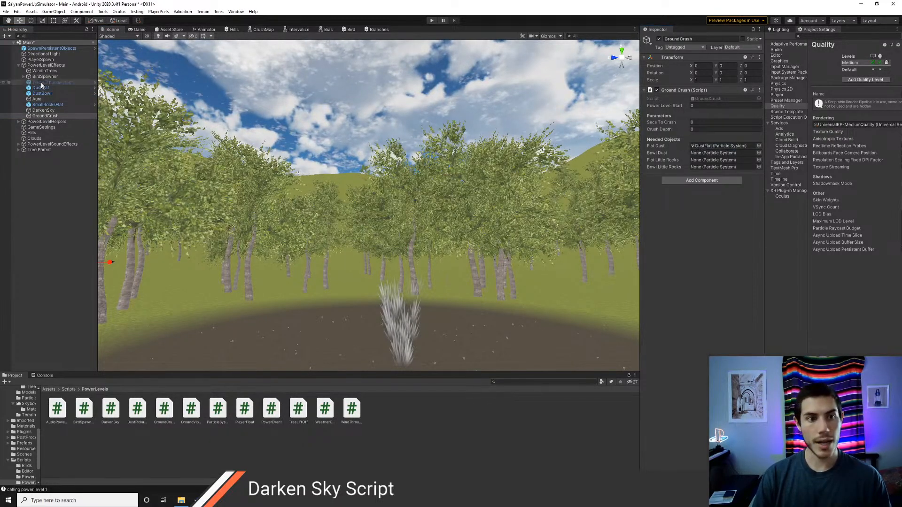
pyautogui.moveTo(42, 93); pyautogui.dragTo(721, 153)
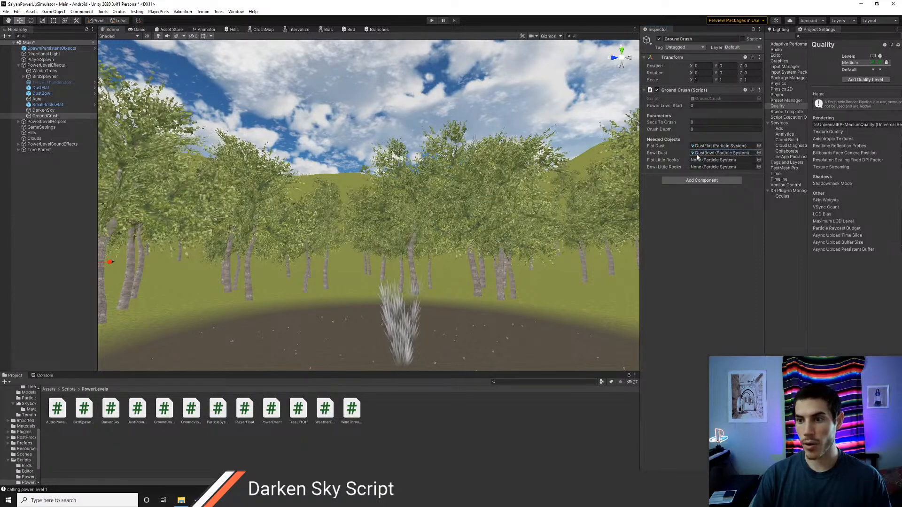
pyautogui.moveTo(305, 125); pyautogui.dragTo(335, 188, button='right')
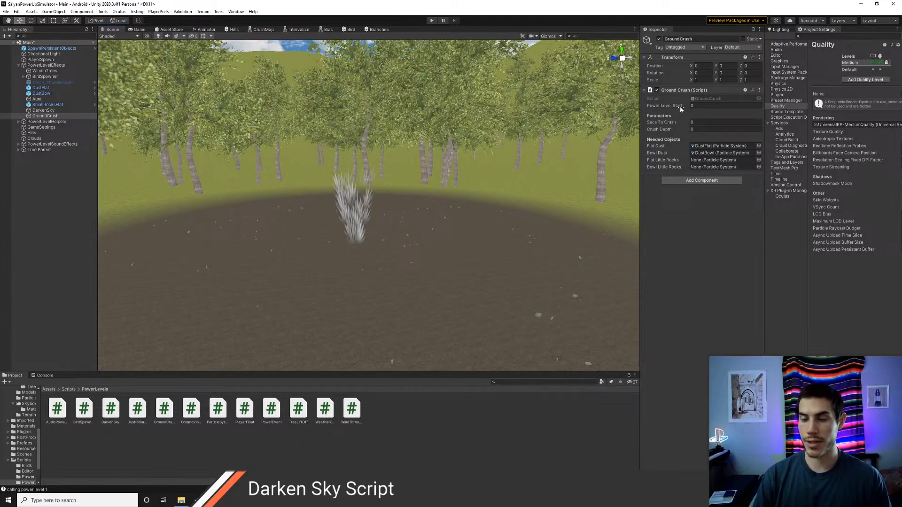
# Step: Look up the ground crush level in TODO.cs and set the Ground Crush script's Power Level Start to 8
pyautogui.hotkey('alt', 'Tab')
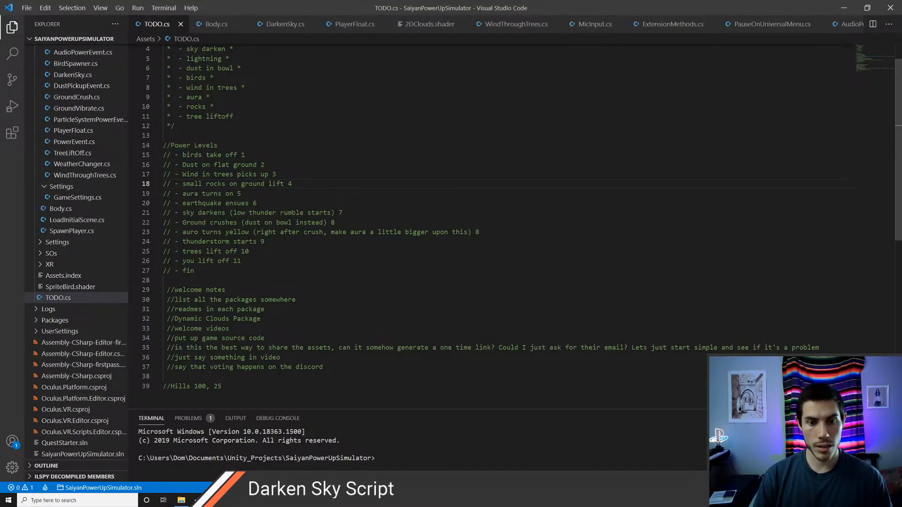
pyautogui.hotkey('alt', 'Tab')
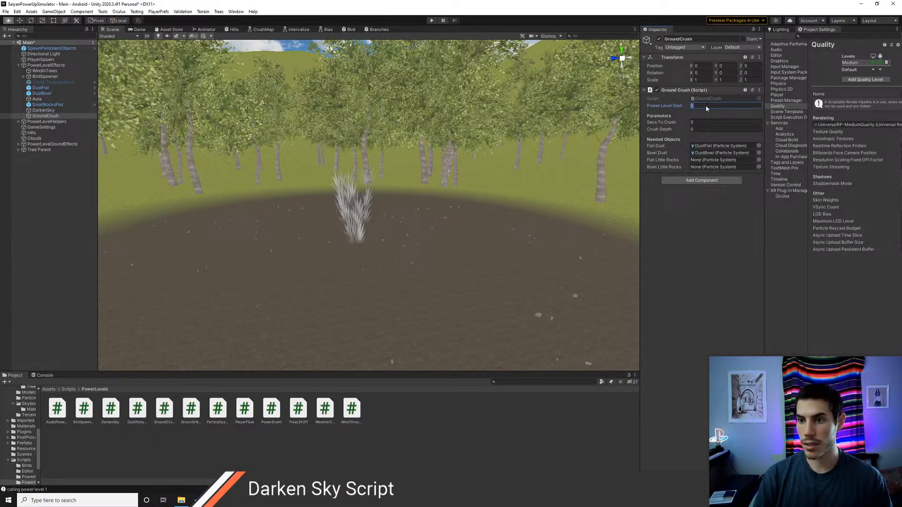
pyautogui.write('8')
pyautogui.press('Return')
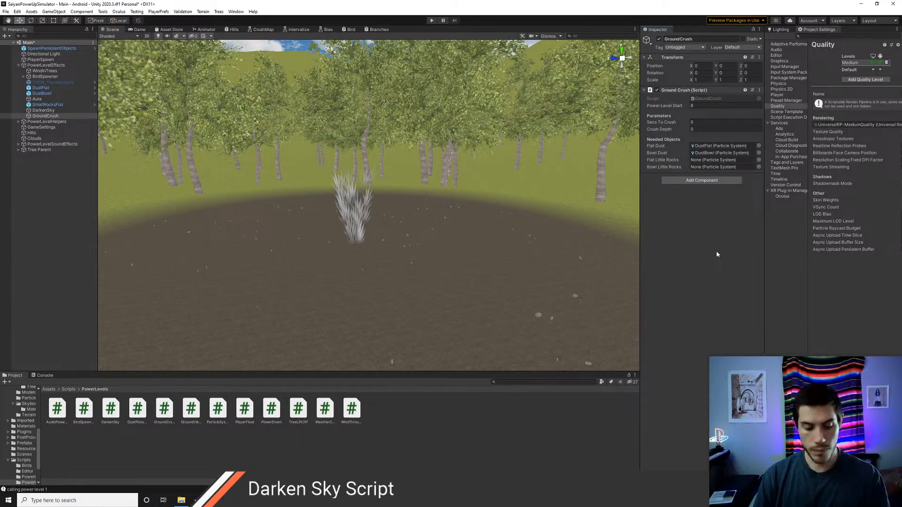
# Step: Open GroundCrush.cs for editing, examine its Start method and crush coroutine, and switch back to Unity
pyautogui.click(759, 90)
pyautogui.click(778, 190)
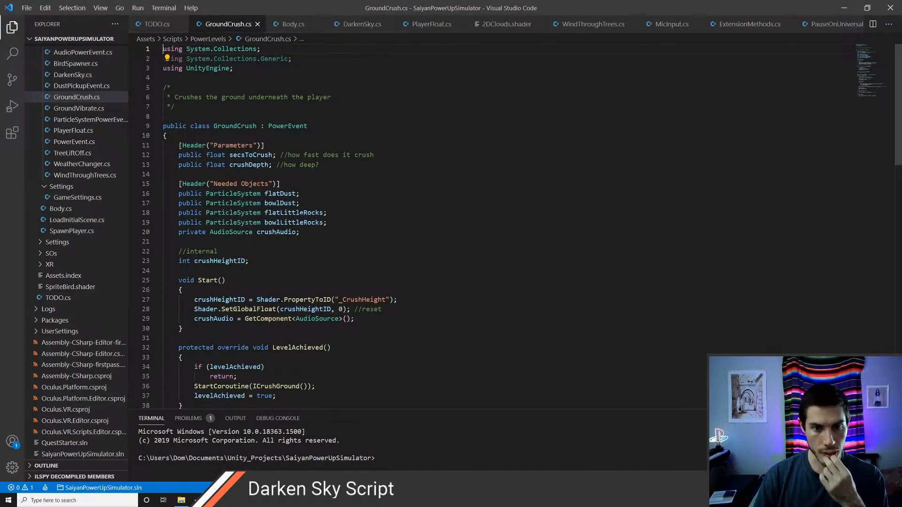
pyautogui.scroll(-3, 329, 200)
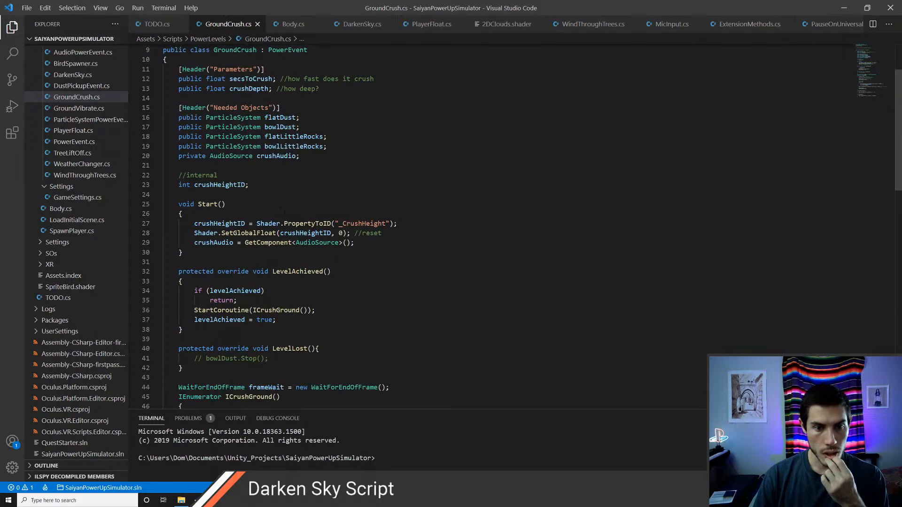
pyautogui.scroll(-1, 246, 185)
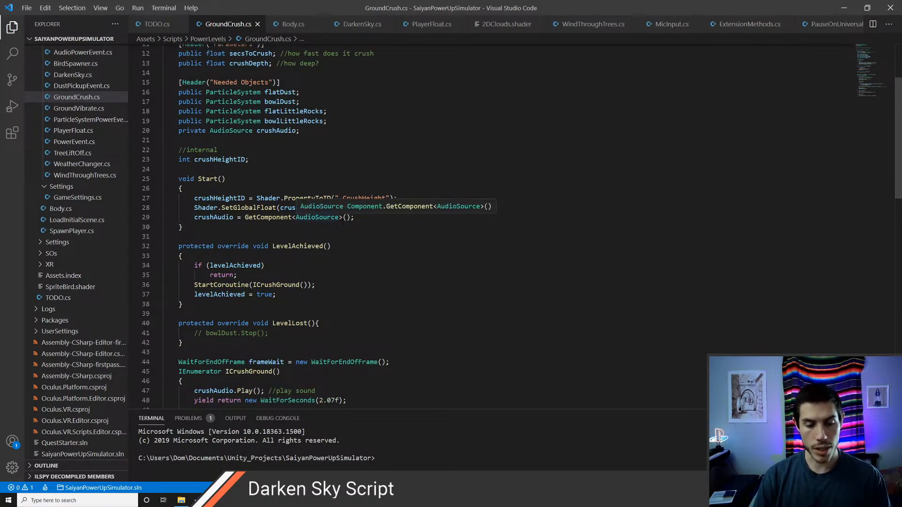
pyautogui.hotkey('alt', 'Tab')
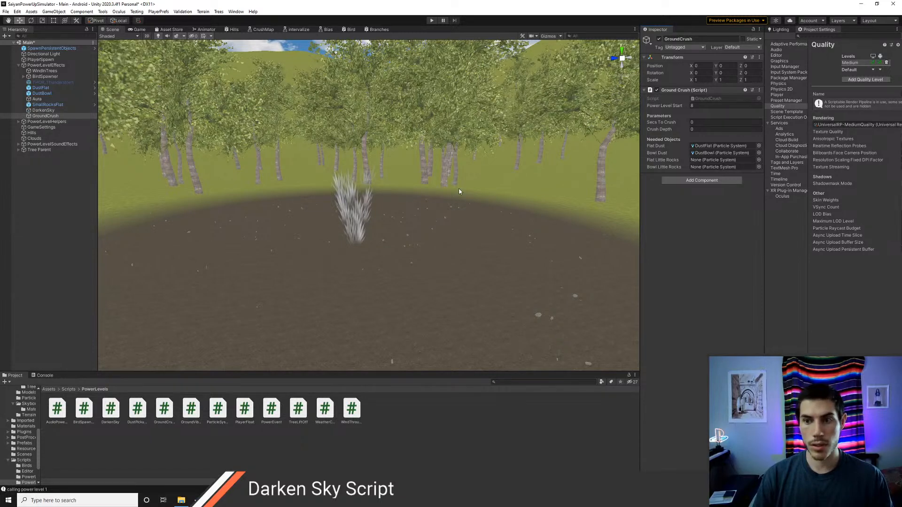
pyautogui.hotkey('alt', 'Tab')
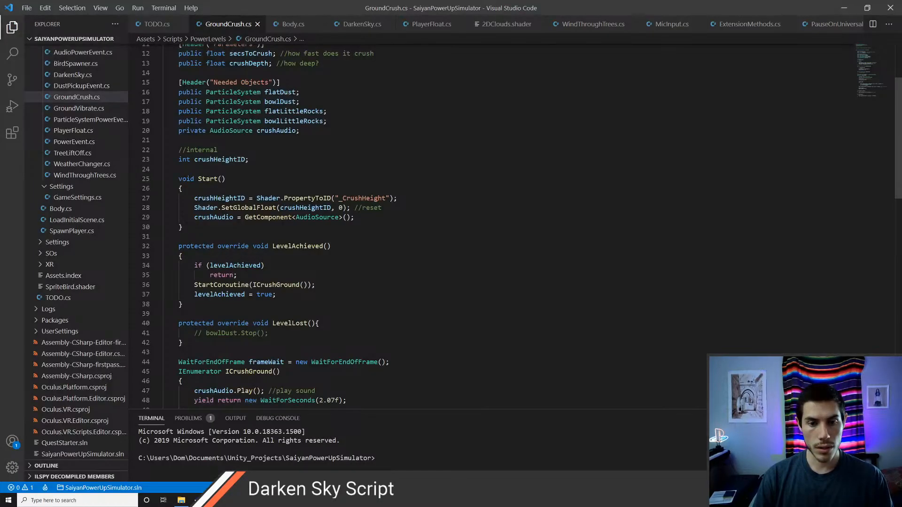
pyautogui.scroll(-1, 284, 229)
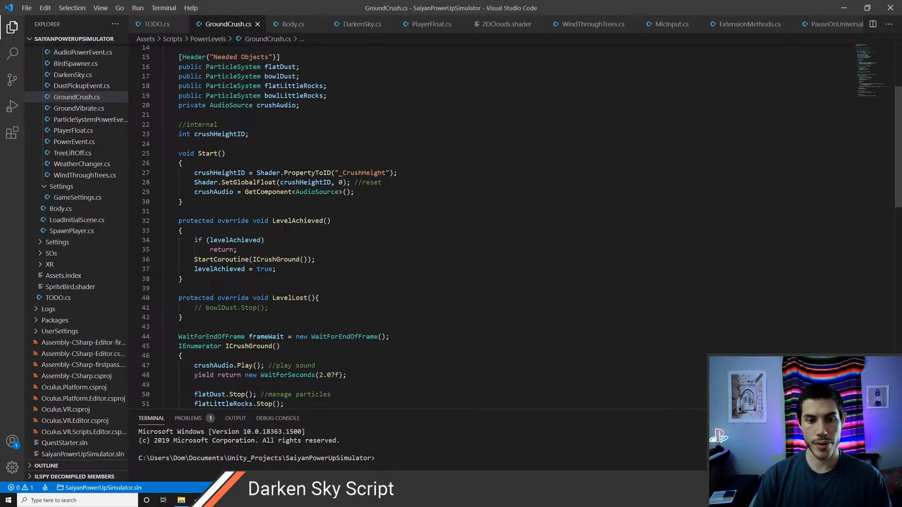
pyautogui.hotkey('alt', 'Tab')
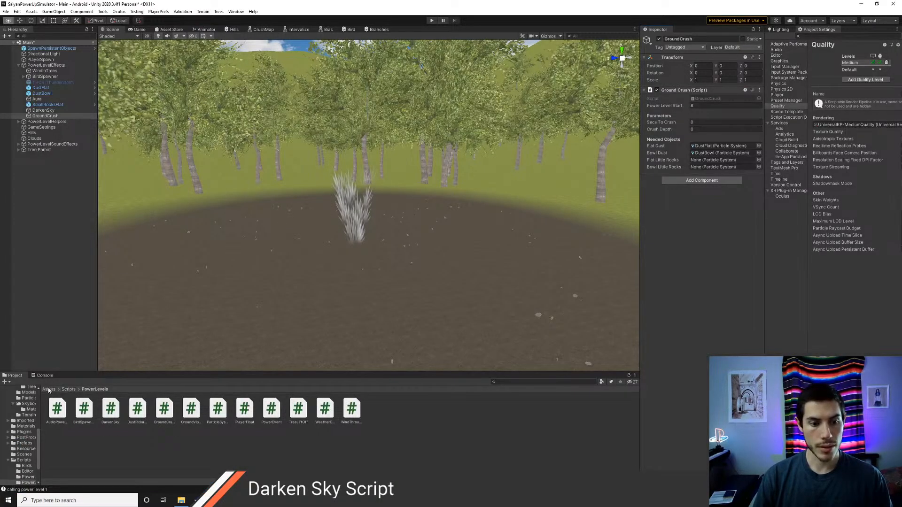
# Step: Open the Hills shader graph and examine the crushHeight property and the crushHeight node feeding the upper CrushMap
pyautogui.click(233, 29)
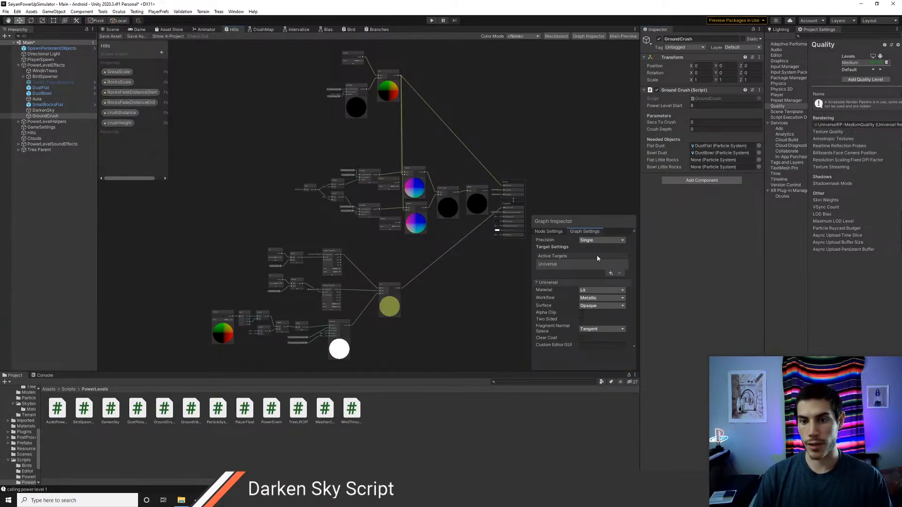
pyautogui.scroll(2, 483, 308)
pyautogui.scroll(2, 374, 259)
pyautogui.moveTo(348, 238); pyautogui.dragTo(399, 282, button='middle')
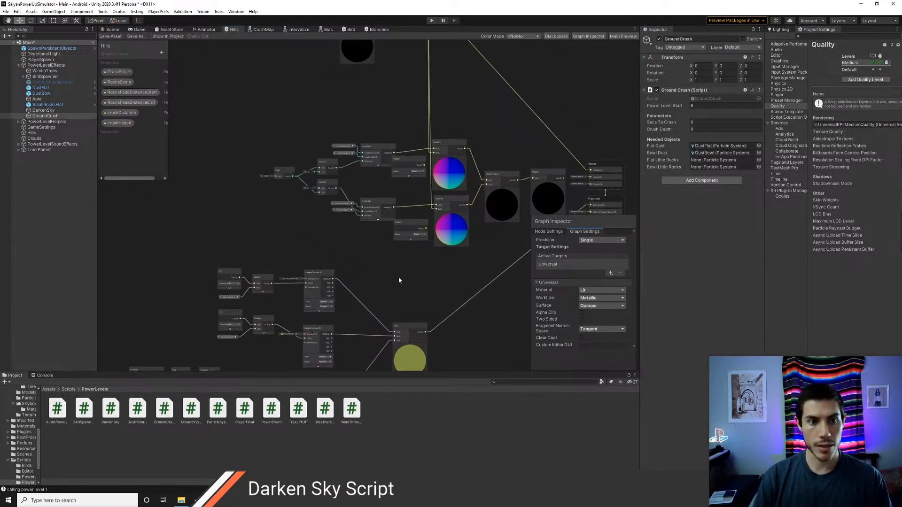
pyautogui.click(130, 124)
pyautogui.scroll(4, 357, 225)
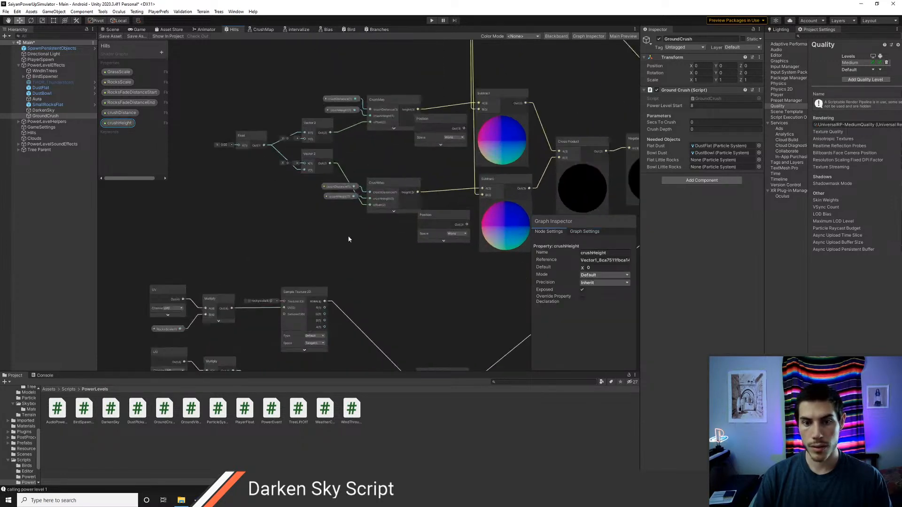
pyautogui.moveTo(345, 227); pyautogui.dragTo(366, 292, button='middle')
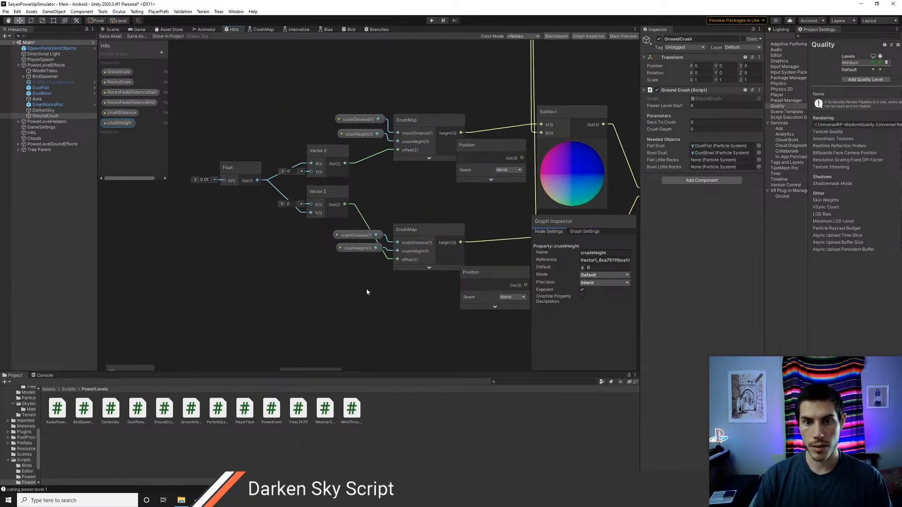
pyautogui.click(361, 135)
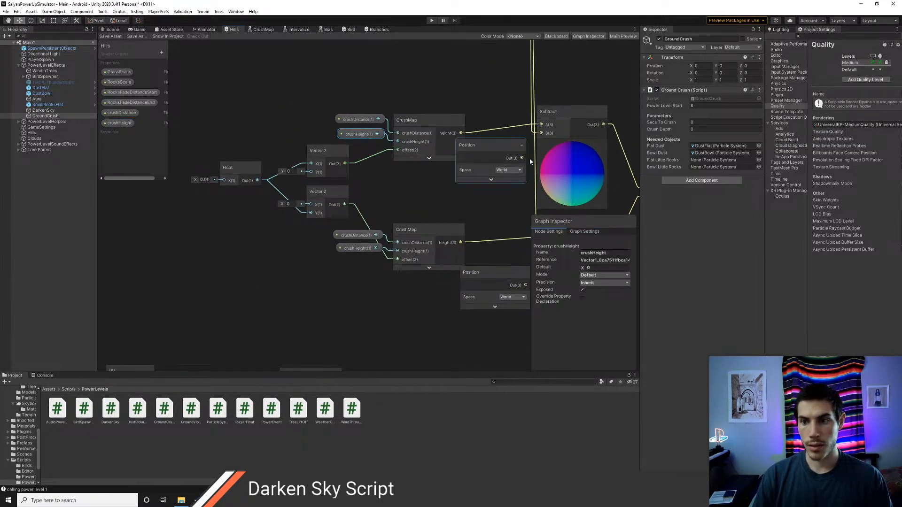
# Step: Override the crushHeight property's declaration as Global and set its reference to _CrushHeight, matching the property name used in GroundCrush.cs
pyautogui.click(581, 299)
pyautogui.click(593, 311)
pyautogui.click(604, 320)
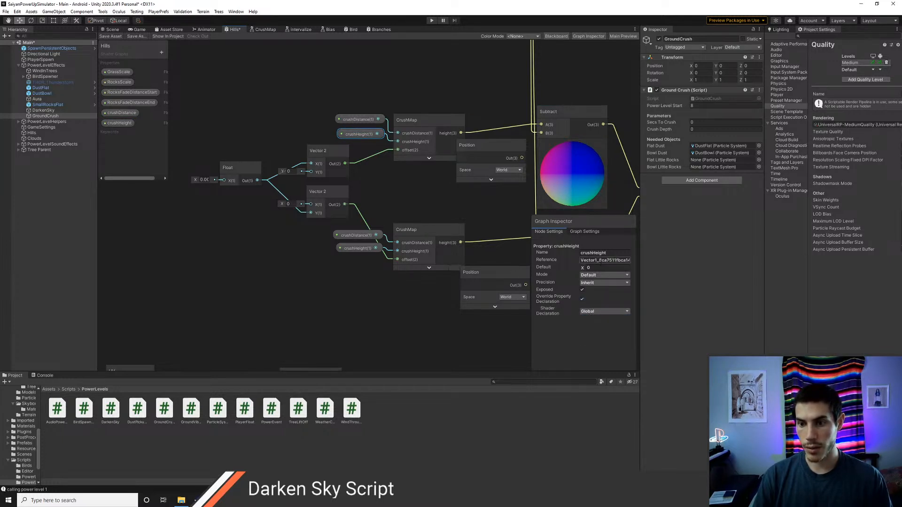
pyautogui.click(601, 261)
pyautogui.press('BackSpace')
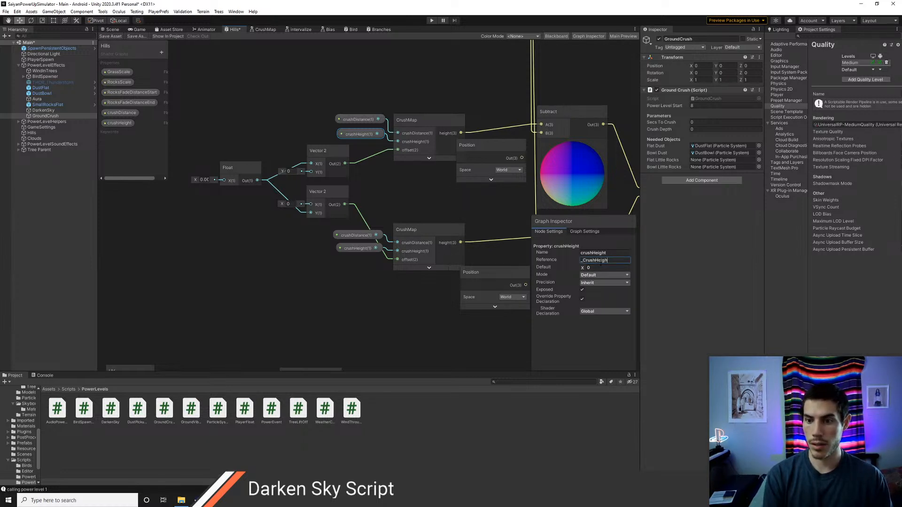
pyautogui.click(610, 318)
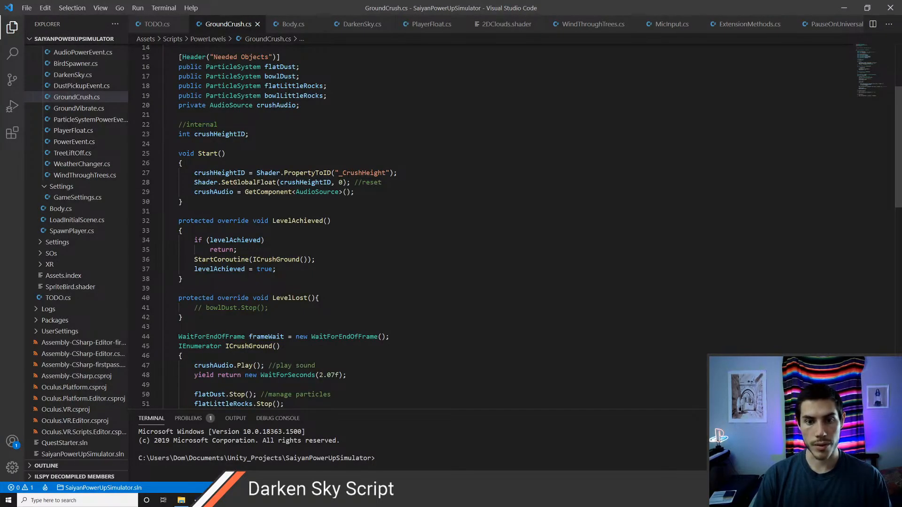
# Step: Delete the commented-out bowlDust.Stop() line in GroundCrush.cs, collapse LevelLost to an empty {} body, and save the script
pyautogui.scroll(1, 423, 226)
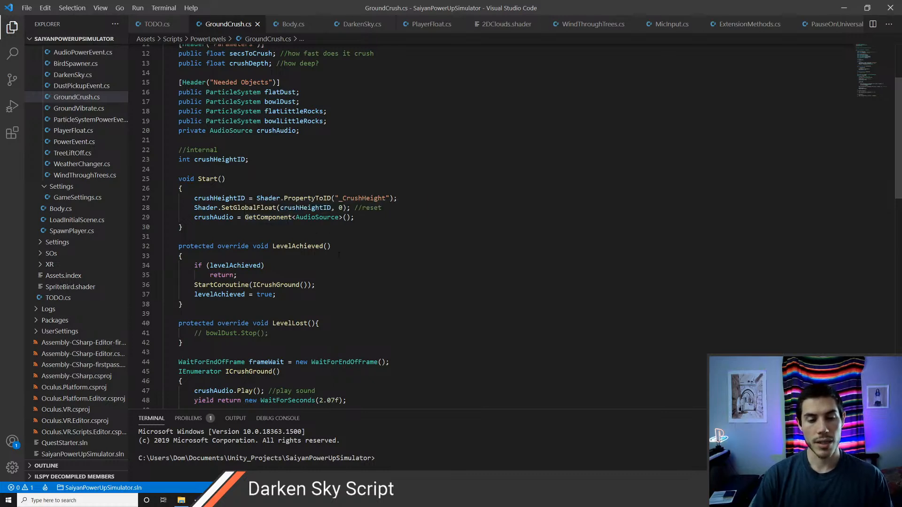
pyautogui.scroll(1, 329, 249)
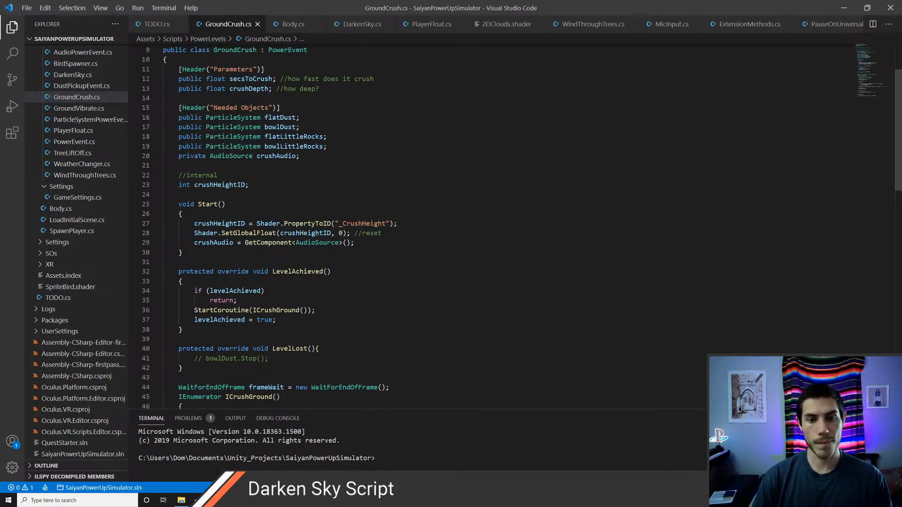
pyautogui.scroll(2, 423, 225)
pyautogui.scroll(-5, 423, 225)
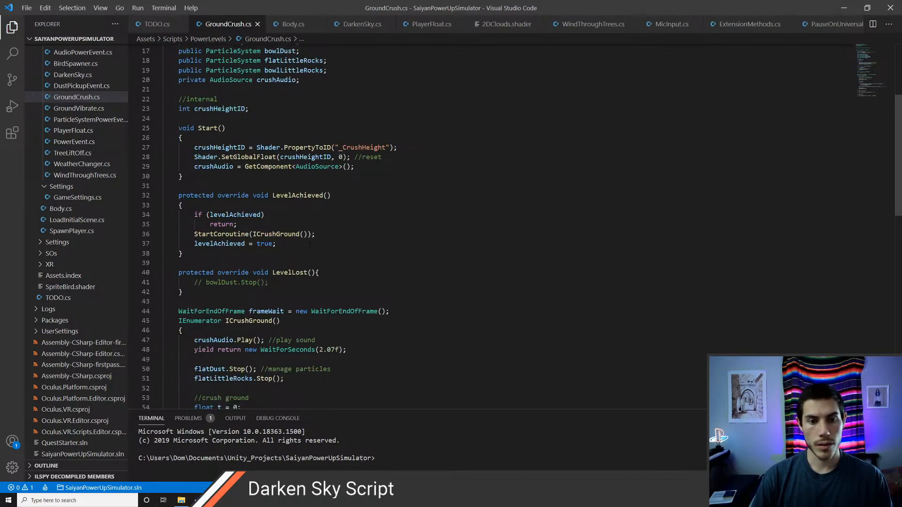
pyautogui.scroll(-3, 298, 243)
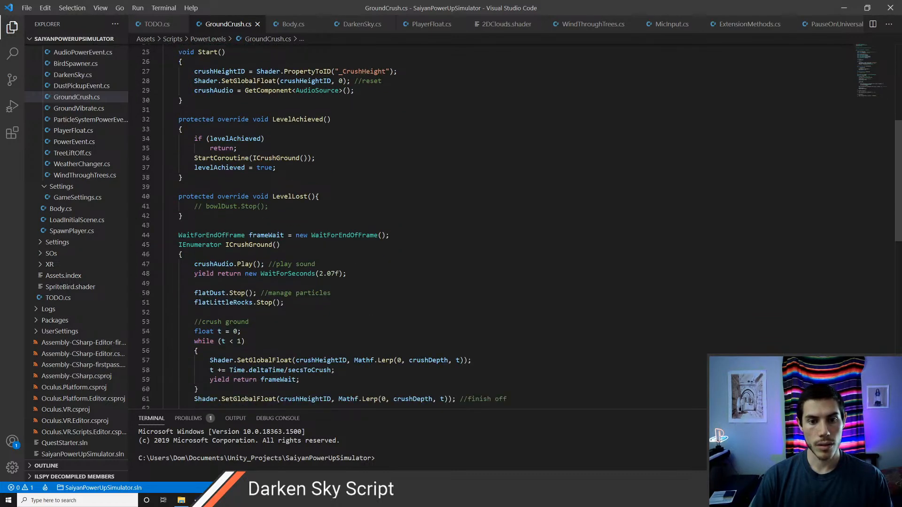
pyautogui.click(242, 206)
pyautogui.hotkey('ctrl', 'x')
pyautogui.hotkey('ctrl', 's')
pyautogui.press('BackSpace')
pyautogui.press('BackSpace')
pyautogui.hotkey('ctrl', 's')
# Step: Examine the ICrushGround coroutine in GroundCrush.cs, including the WaitForSeconds delay that follows the crush sound
pyautogui.scroll(-2, 254, 209)
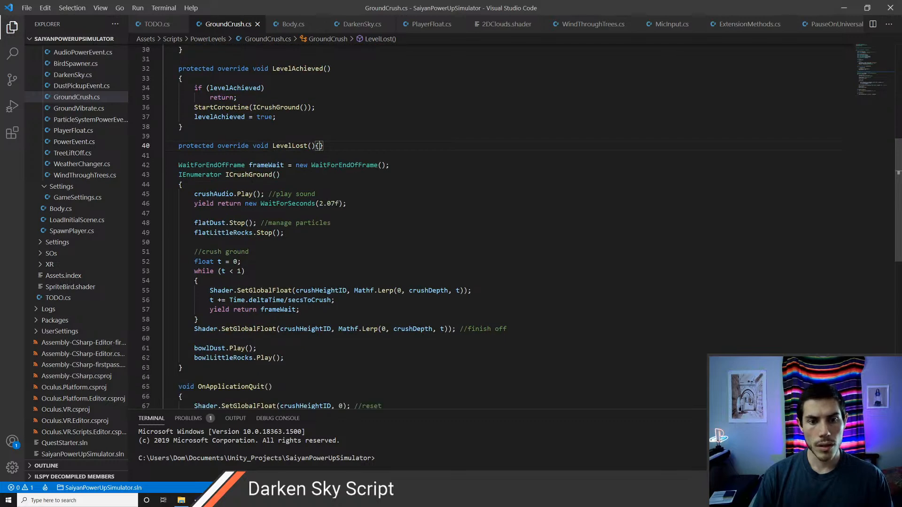
pyautogui.scroll(-1, 278, 228)
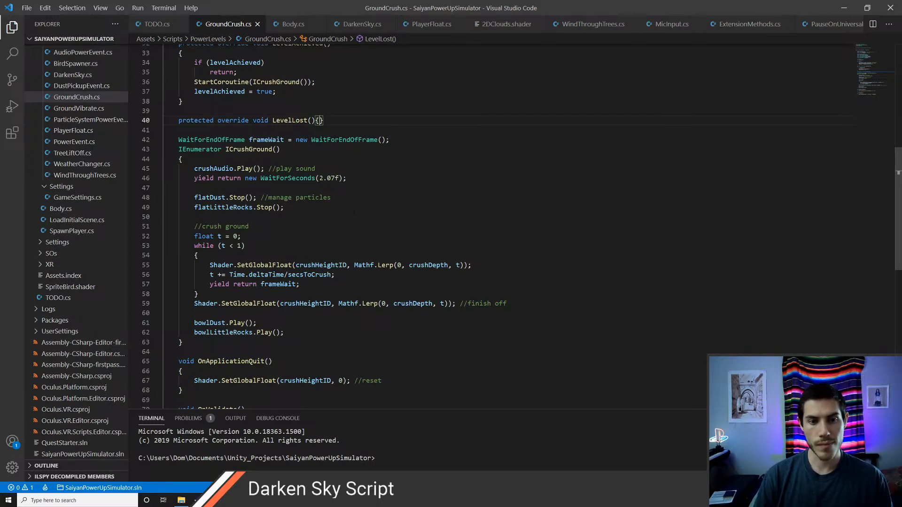
pyautogui.scroll(-1, 371, 229)
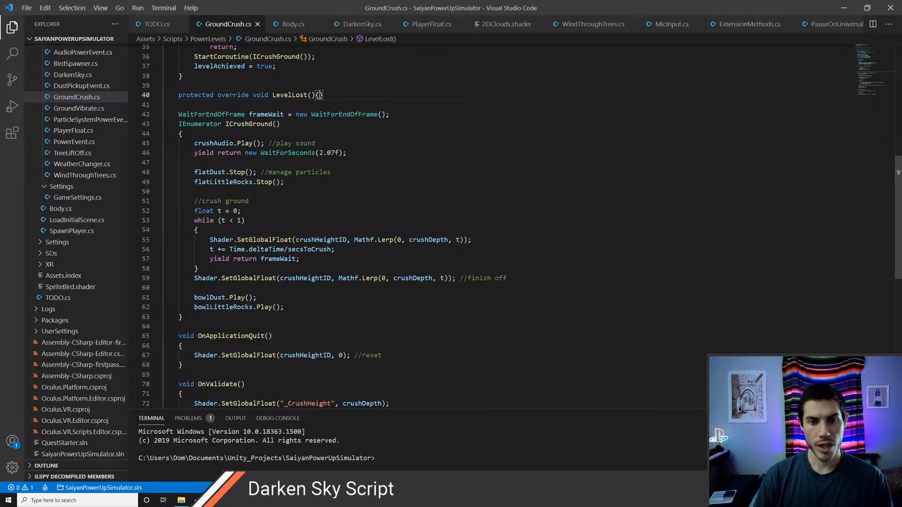
pyautogui.doubleClick(307, 153)
pyautogui.doubleClick(330, 153)
pyautogui.scroll(3, 331, 153)
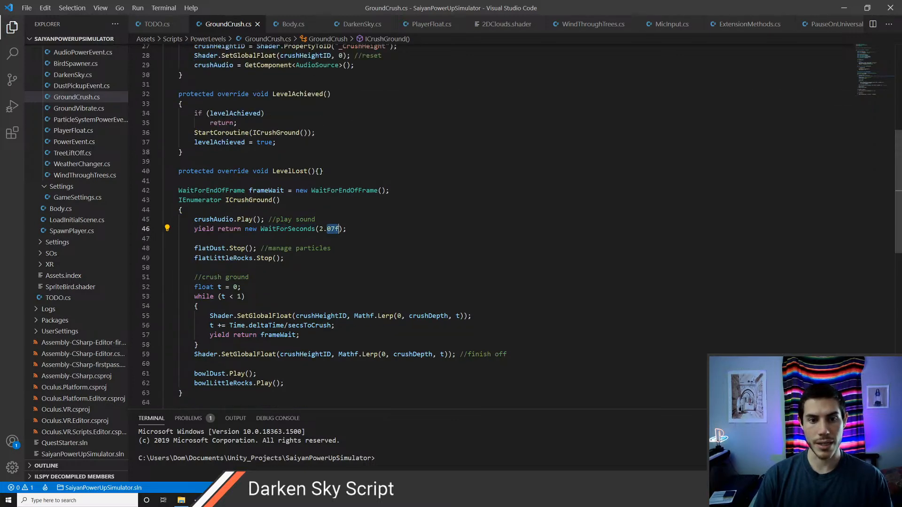
pyautogui.scroll(3, 423, 226)
# Step: Switch to Unity and add an Audio Source component to the GroundCrush object
pyautogui.hotkey('alt', 'Tab')
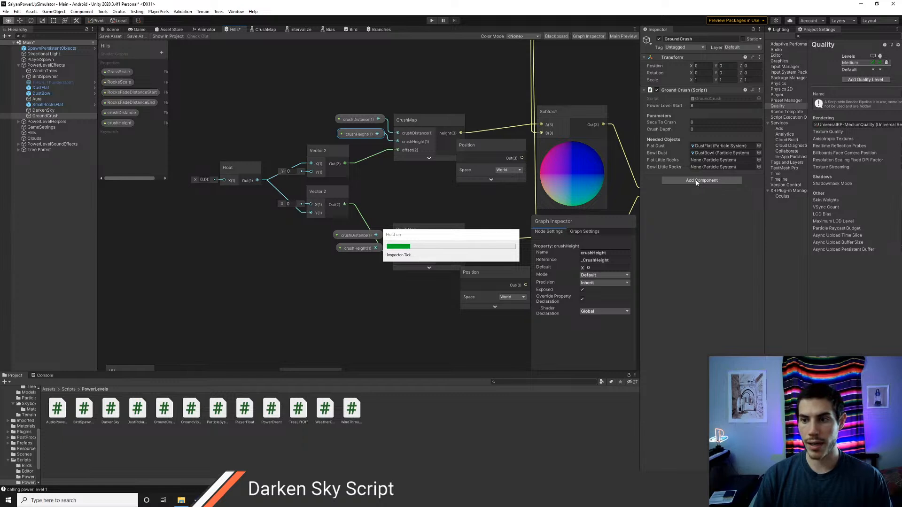
pyautogui.click(696, 182)
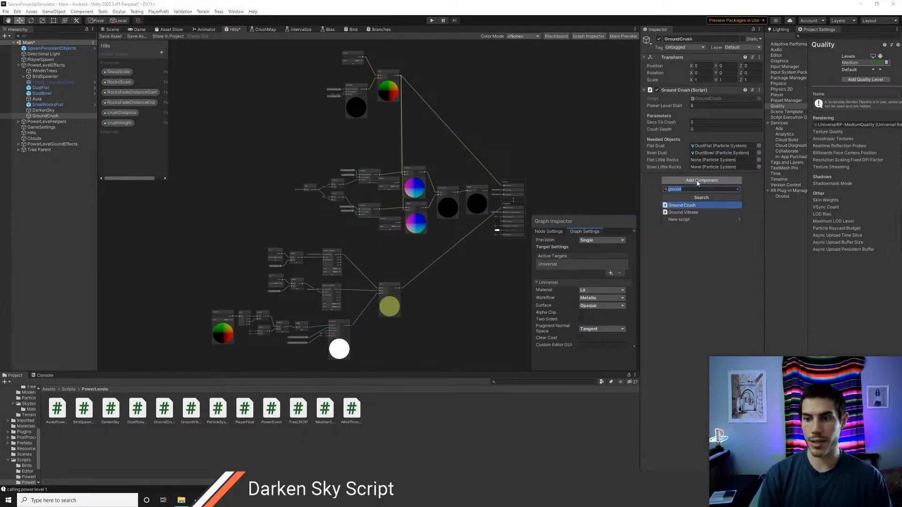
pyautogui.write('audio so')
pyautogui.press('Return')
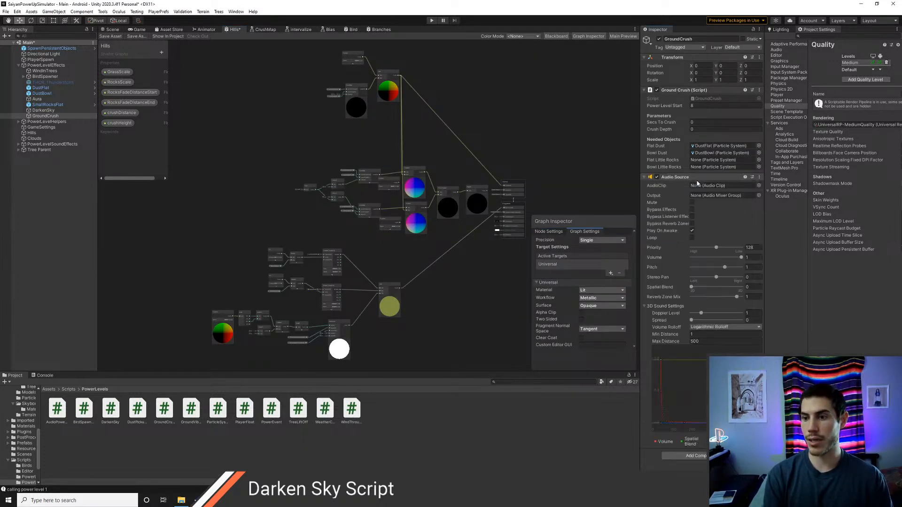
# Step: Configure the Audio Source with the GroundCrush1 clip, Play On Awake off and a Spatial Blend of about 0.51
pyautogui.click(758, 187)
pyautogui.write('crush')
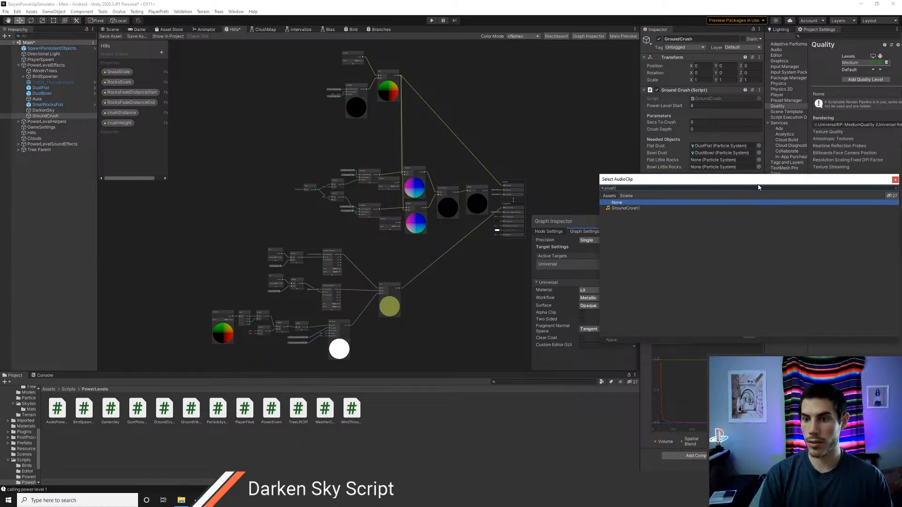
pyautogui.press('Down')
pyautogui.press('Return')
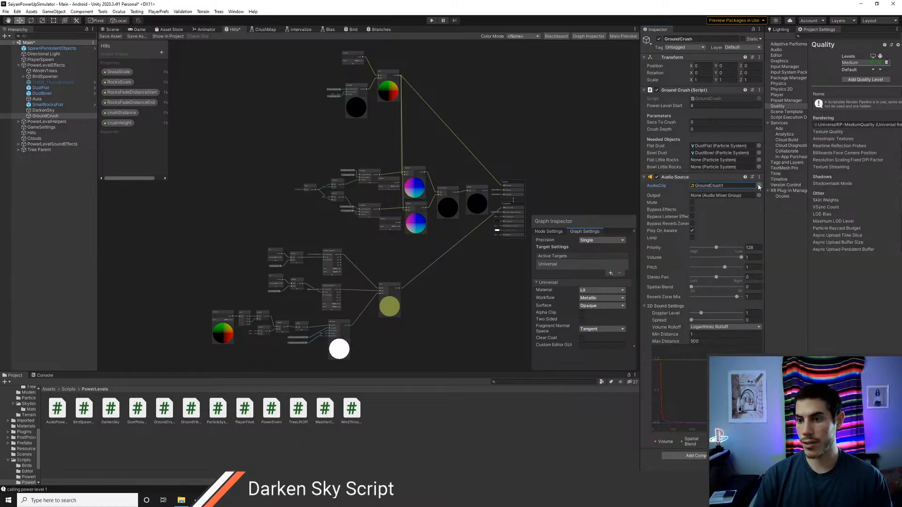
pyautogui.click(692, 231)
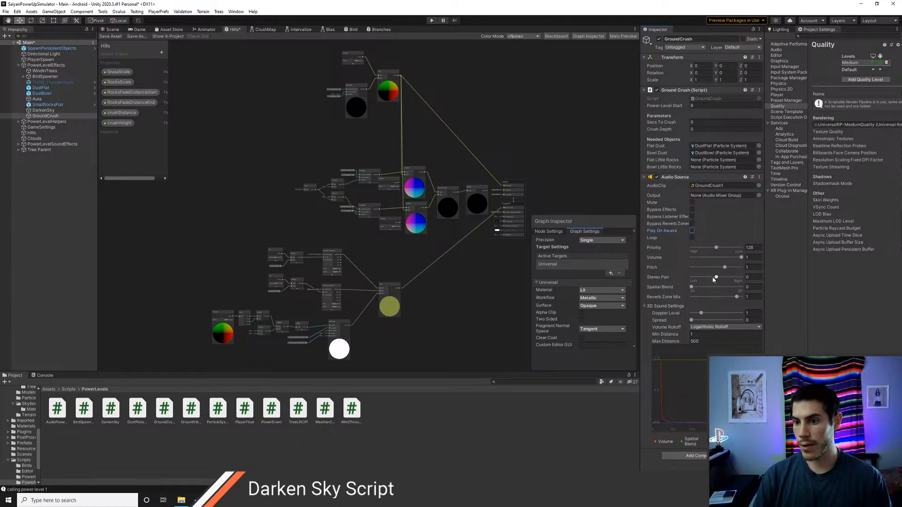
pyautogui.moveTo(697, 288); pyautogui.dragTo(717, 289)
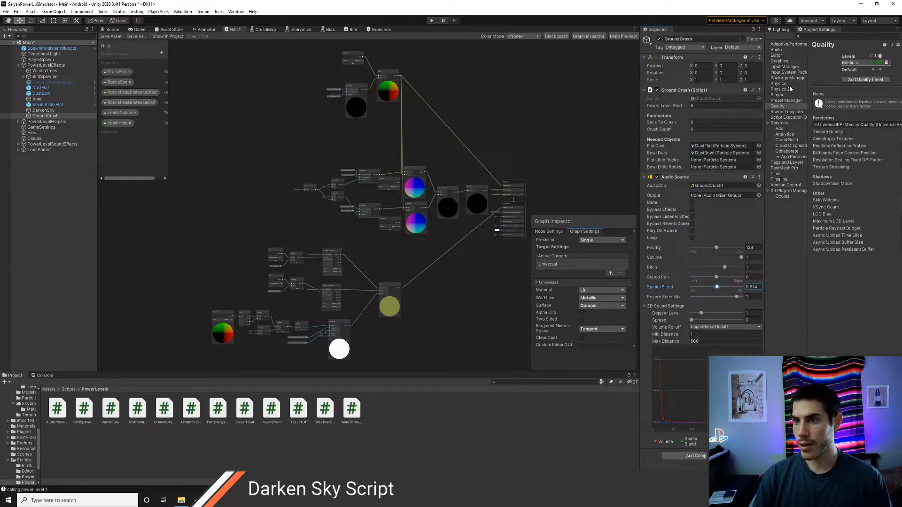
# Step: Choose OculusSpatializer as the project's Spatializer Plugin and enable Spatialize on GroundCrush's Audio Source
pyautogui.click(776, 50)
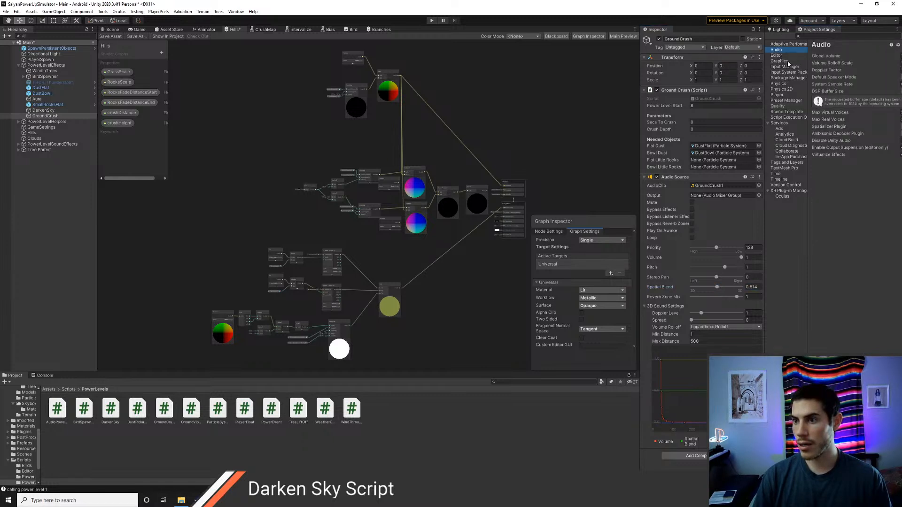
pyautogui.moveTo(807, 135); pyautogui.dragTo(800, 135)
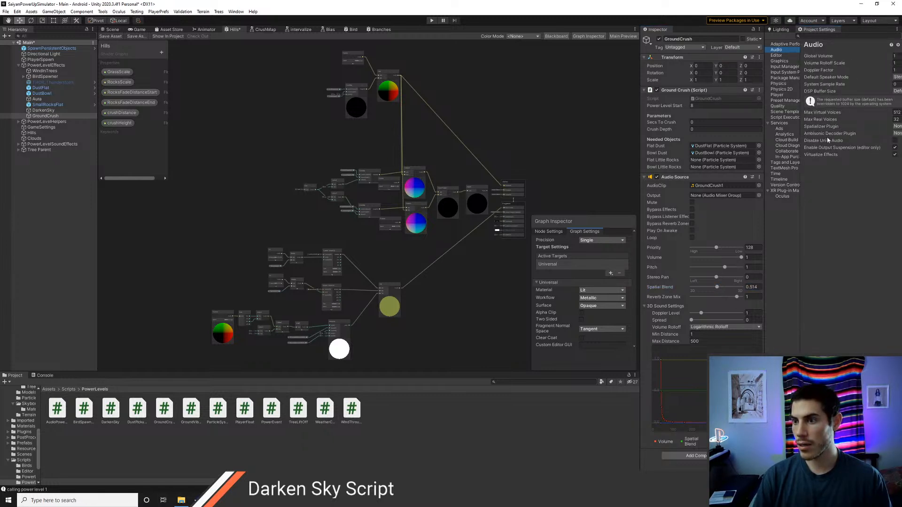
pyautogui.click(895, 128)
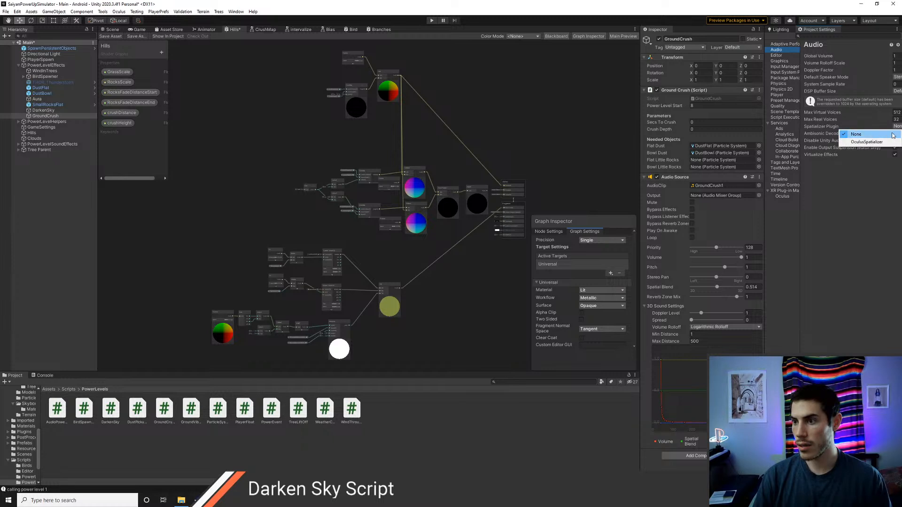
pyautogui.click(867, 137)
pyautogui.click(692, 209)
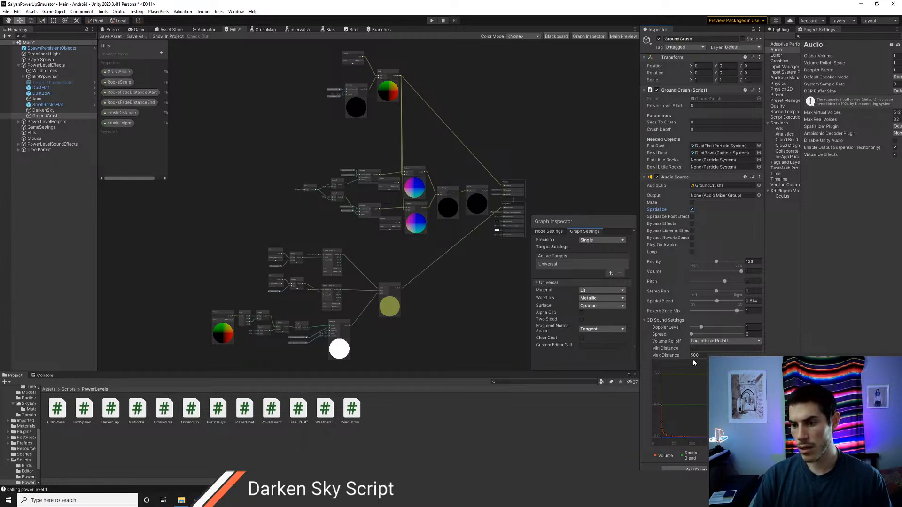
# Step: Align the GroundCrush object with the scene view at the dirt clearing, frame it, and save the scene
pyautogui.click(113, 30)
pyautogui.click(45, 115)
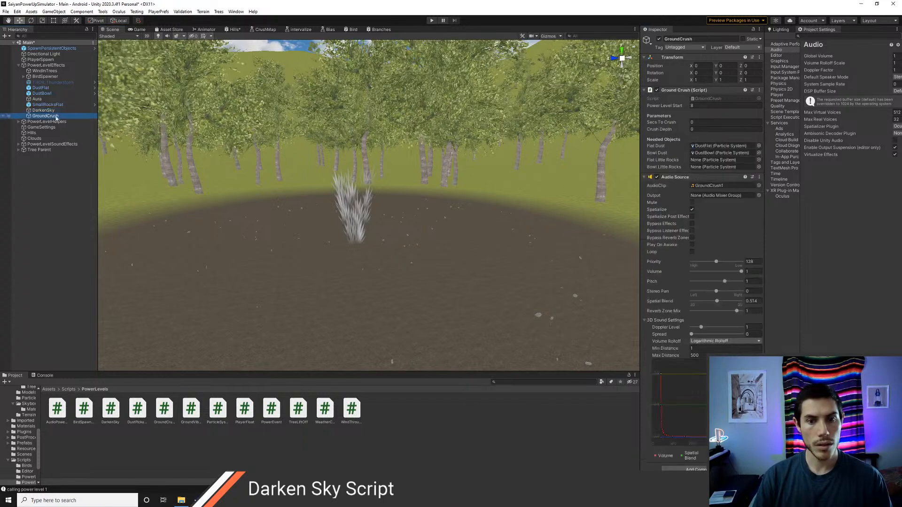
pyautogui.moveTo(373, 195)
pyautogui.mouseDown(button='right')
pyautogui.moveTo(354, 203)
pyautogui.moveTo(360, 227)
pyautogui.moveTo(371, 202)
pyautogui.moveTo(371, 229)
pyautogui.moveTo(375, 203)
pyautogui.moveTo(367, 201)
pyautogui.mouseUp(button='right')
pyautogui.press('s')
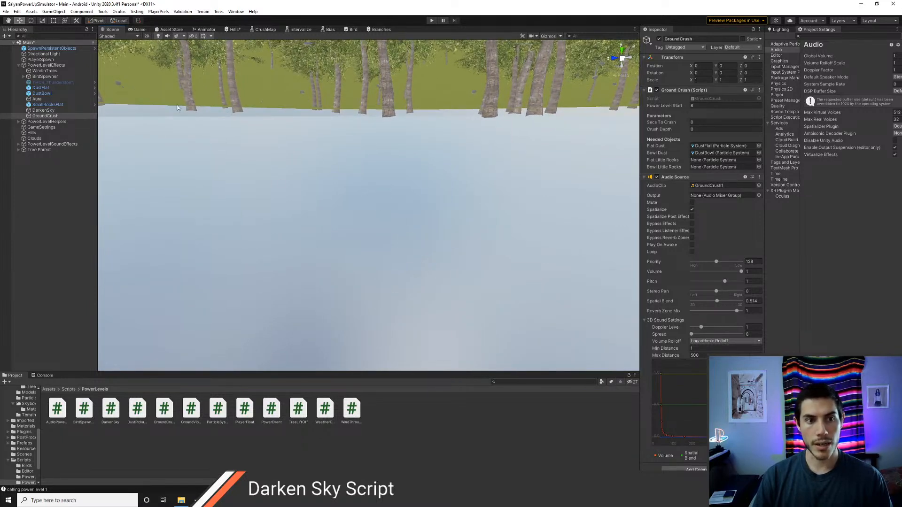
pyautogui.click(53, 11)
pyautogui.click(75, 183)
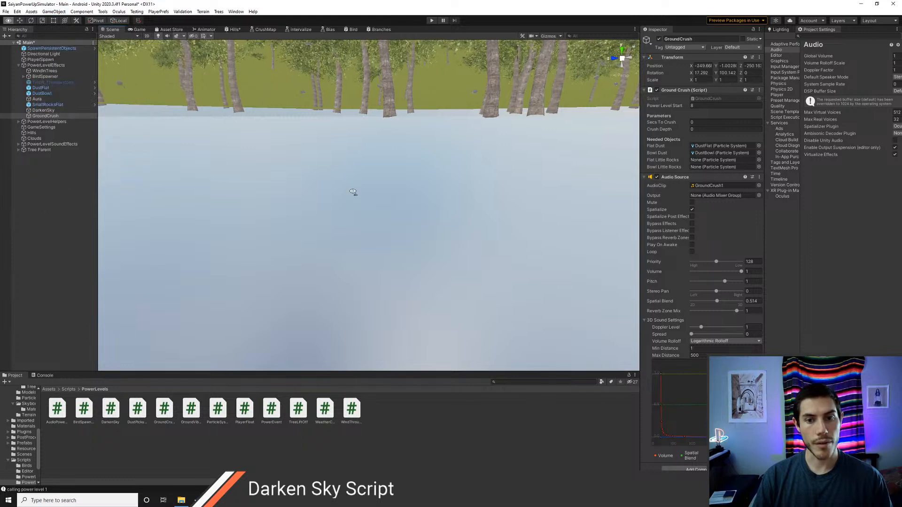
pyautogui.press('f')
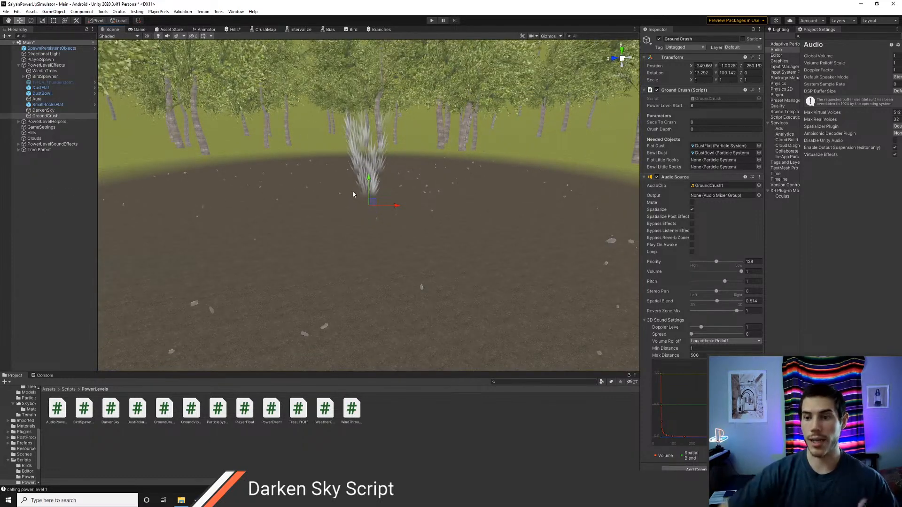
pyautogui.hotkey('ctrl', 's')
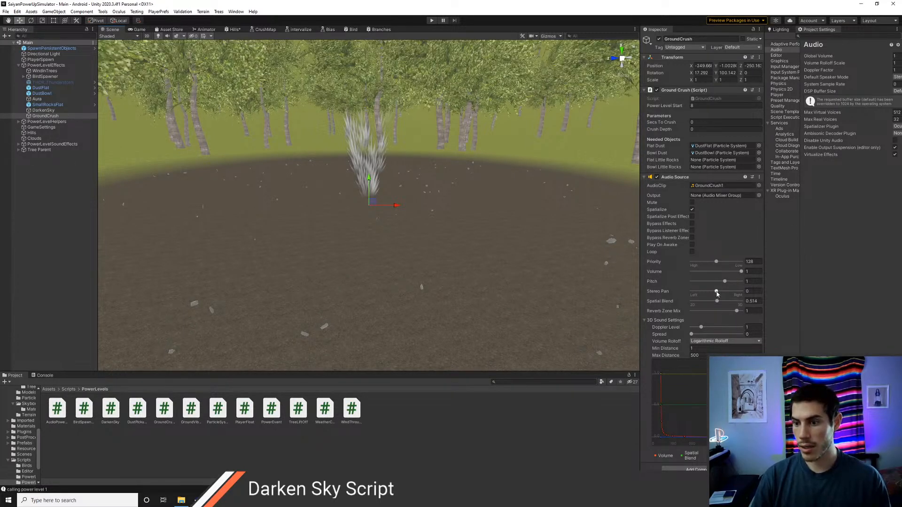
# Step: Set the GroundCrush Audio Source's Spatial Blend to about 0.415 and save the scene
pyautogui.moveTo(718, 299); pyautogui.dragTo(713, 303)
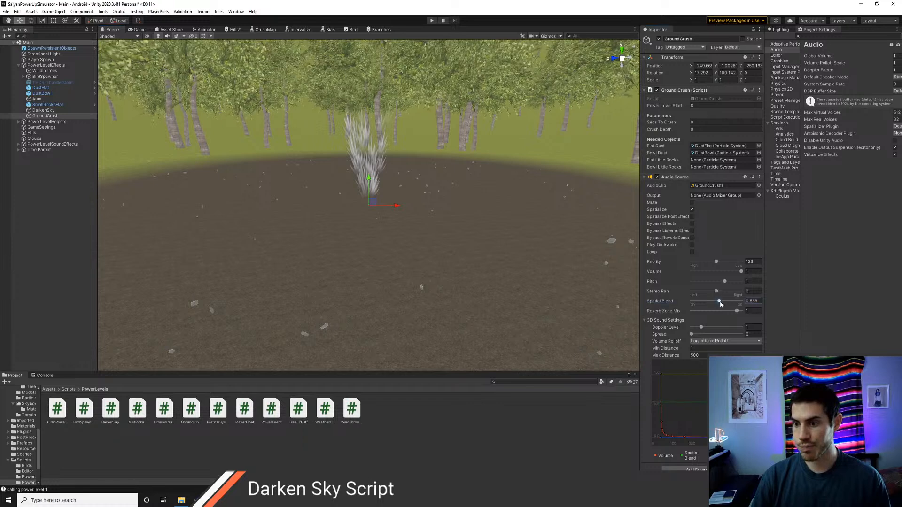
pyautogui.hotkey('ctrl', 's')
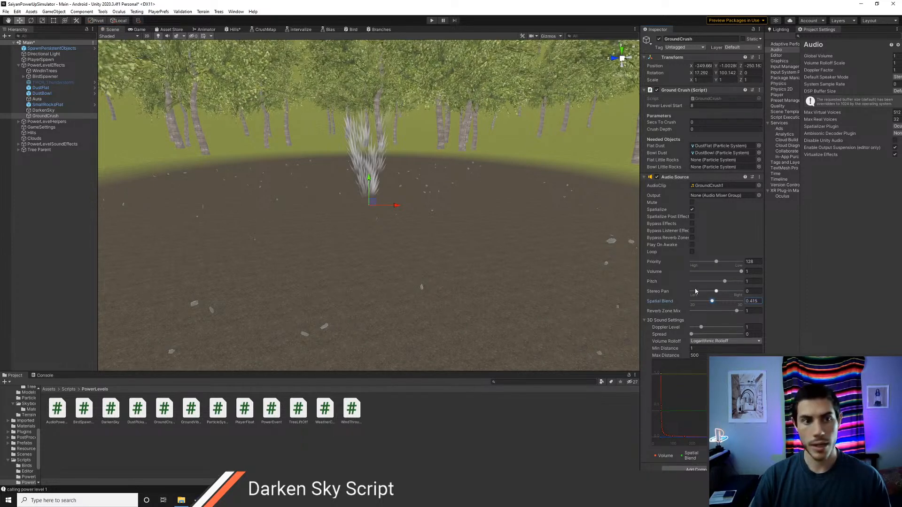
pyautogui.moveTo(480, 261); pyautogui.dragTo(475, 260, button='right')
pyautogui.press('w')
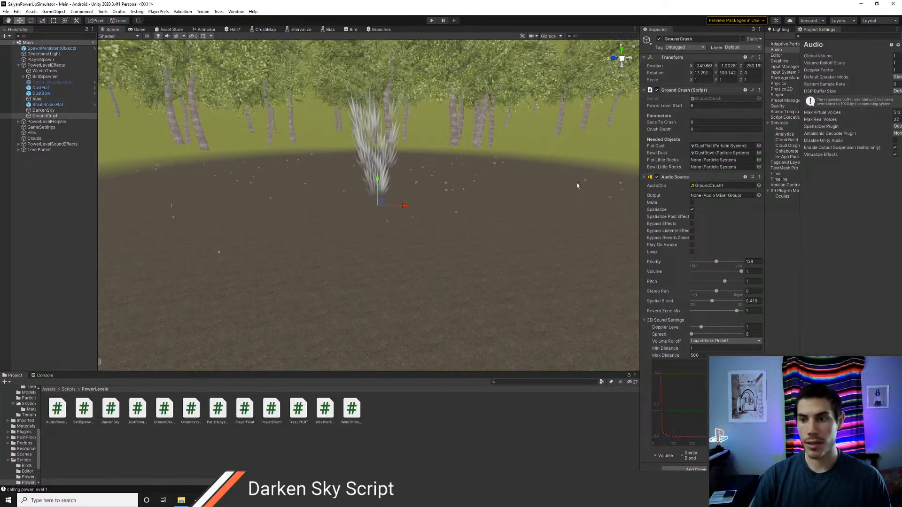
# Step: Switch to GroundCrush.cs and review the ICrushGround coroutine, the OnApplicationQuit and OnValidate methods, and the bowlLittleRocks field
pyautogui.hotkey('alt', 'Tab')
pyautogui.scroll(-3, 288, 289)
pyautogui.scroll(-2, 287, 289)
pyautogui.scroll(-1, 287, 289)
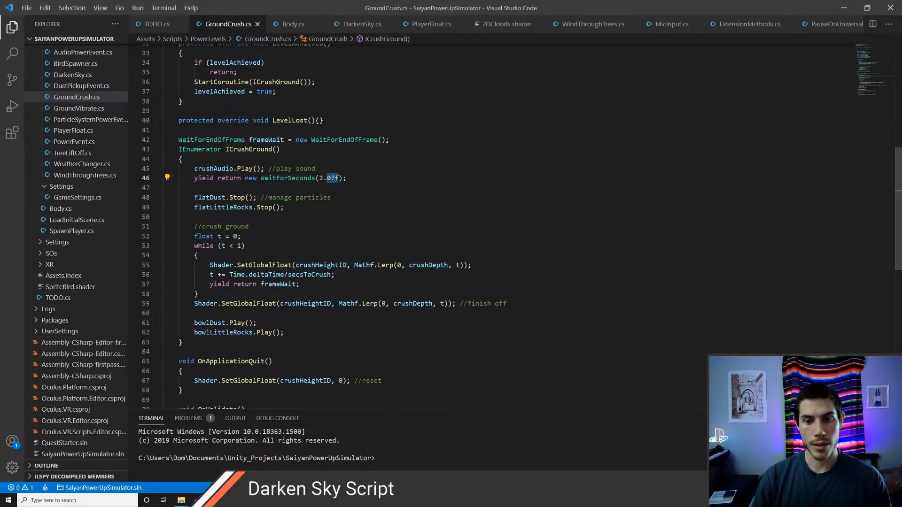
pyautogui.scroll(-2, 414, 281)
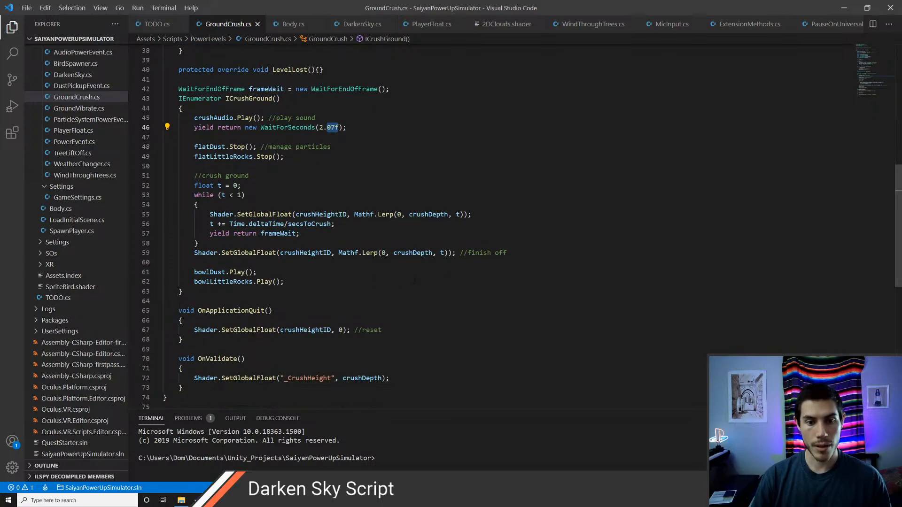
pyautogui.scroll(-1, 415, 280)
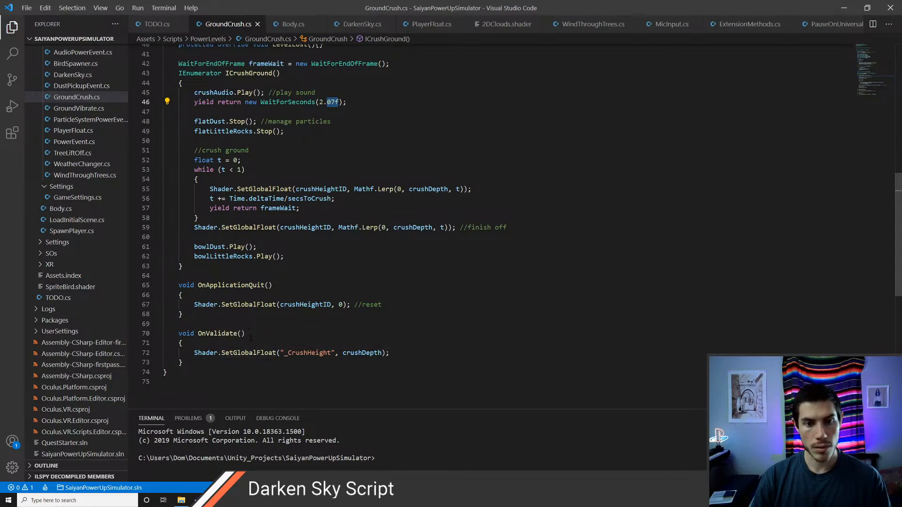
pyautogui.scroll(5, 250, 337)
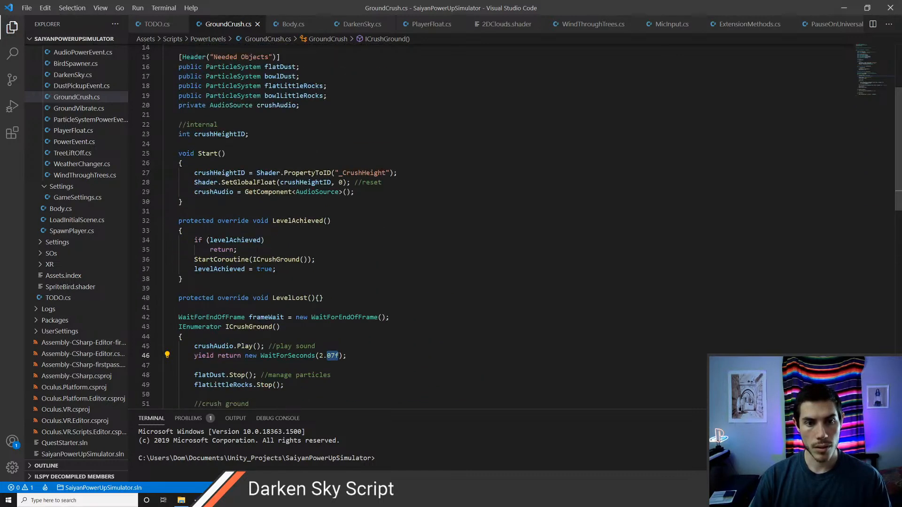
pyautogui.scroll(3, 418, 226)
pyautogui.click(292, 197)
pyautogui.scroll(-5, 309, 290)
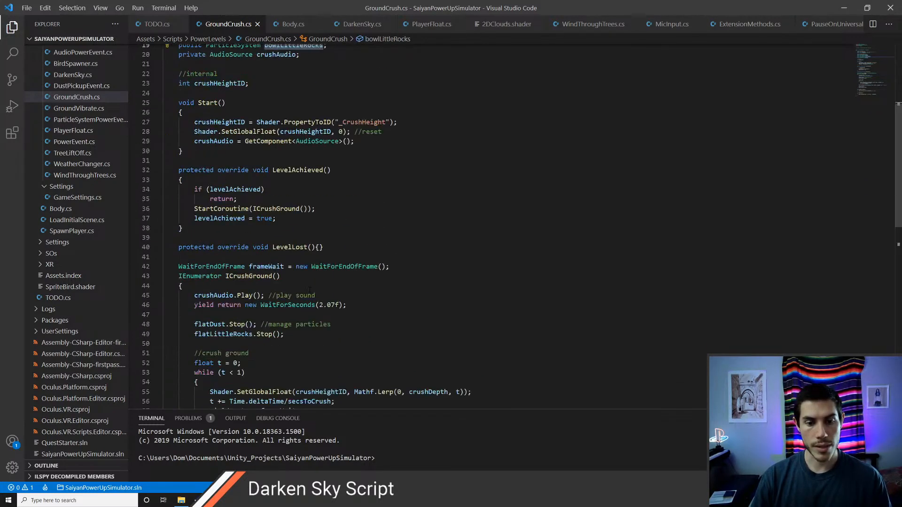
# Step: Comment out the flatLittleRocks.Stop() and bowlLittleRocks.Play() calls in the ICrushGround coroutine and save the script
pyautogui.click(237, 348)
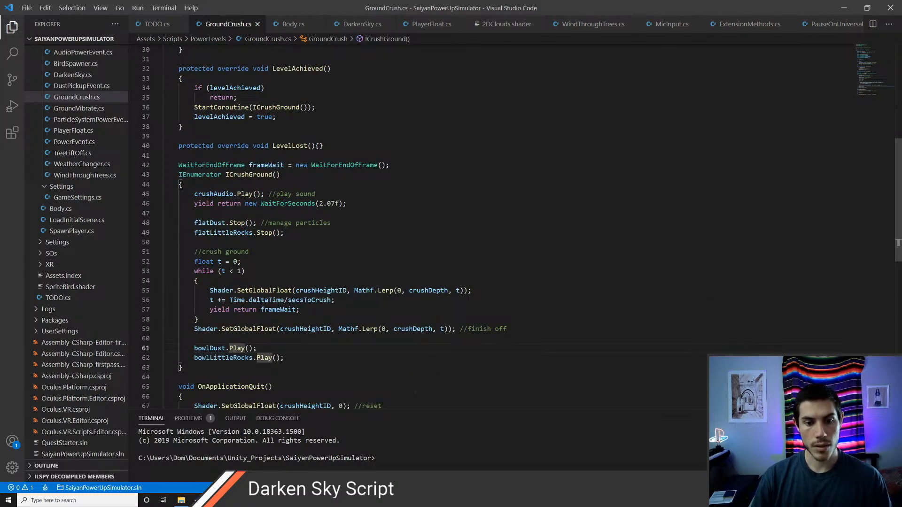
pyautogui.press('Down')
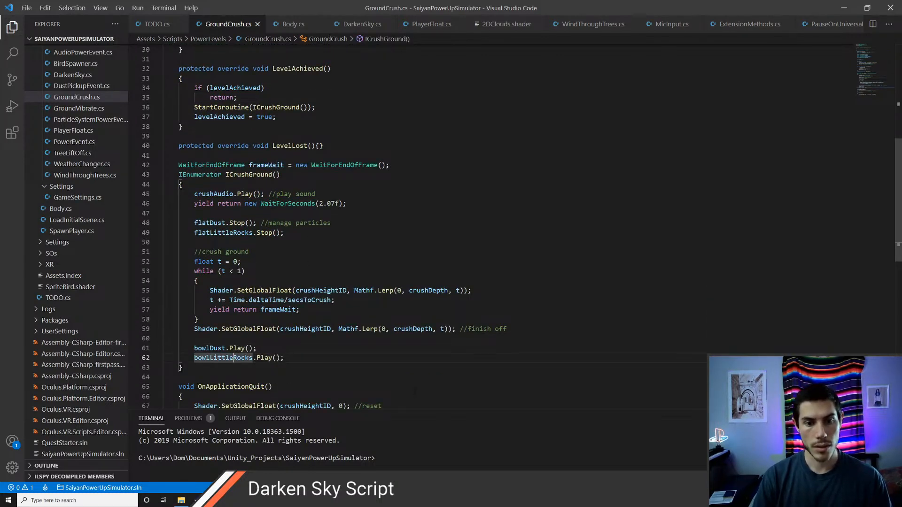
pyautogui.press('Up')
pyautogui.press('Up')
pyautogui.press('Up')
pyautogui.press('Up')
pyautogui.press('Up')
pyautogui.press('Up')
pyautogui.press('Up')
pyautogui.press('Up')
pyautogui.press('Up')
pyautogui.press('Up')
pyautogui.press('Up')
pyautogui.press('Up')
pyautogui.press('Up')
pyautogui.hotkey('ctrl', '/')
pyautogui.press('Down')
pyautogui.press('Down')
pyautogui.press('Down')
pyautogui.press('Down')
pyautogui.press('Down')
pyautogui.press('Down')
pyautogui.press('Down')
pyautogui.press('Down')
pyautogui.press('Down')
pyautogui.press('Down')
pyautogui.press('Down')
pyautogui.press('Down')
pyautogui.press('Down')
pyautogui.hotkey('ctrl', '/')
pyautogui.hotkey('ctrl', 's')
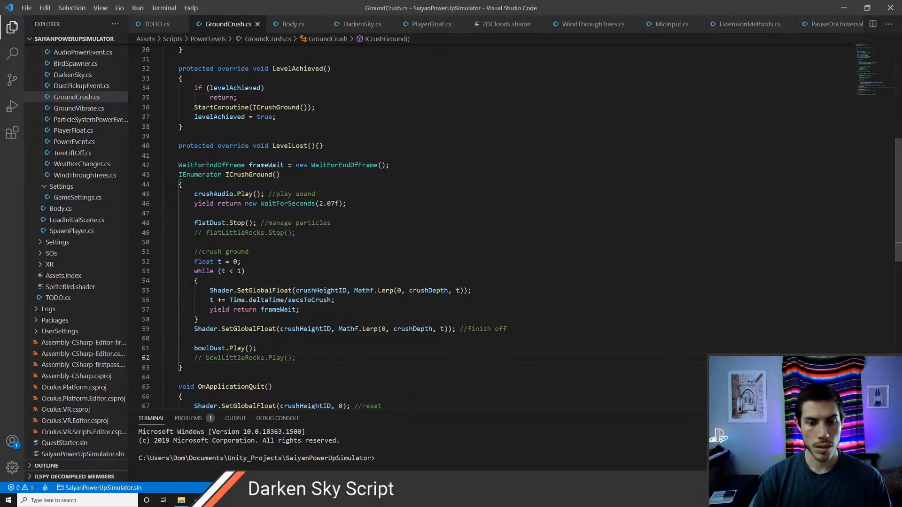
# Step: In Unity, set GroundCrush's Crush Depth to 25, Secs To Crush to 0.3 and Power Level Start to 1, and save the scene
pyautogui.hotkey('alt', 'Tab')
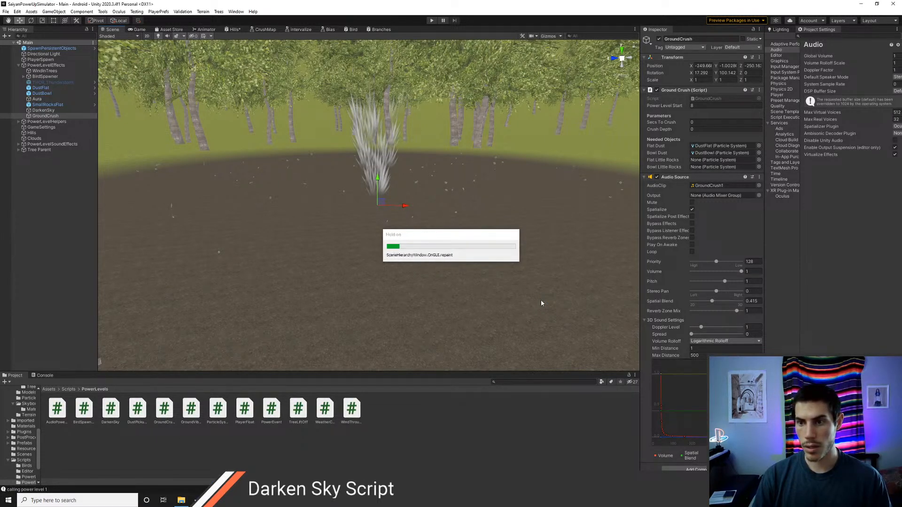
pyautogui.click(699, 128)
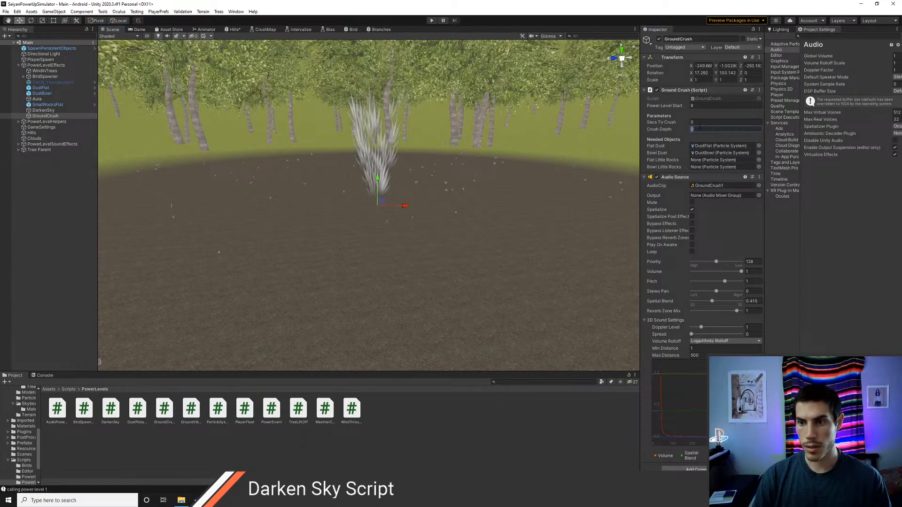
pyautogui.write('25')
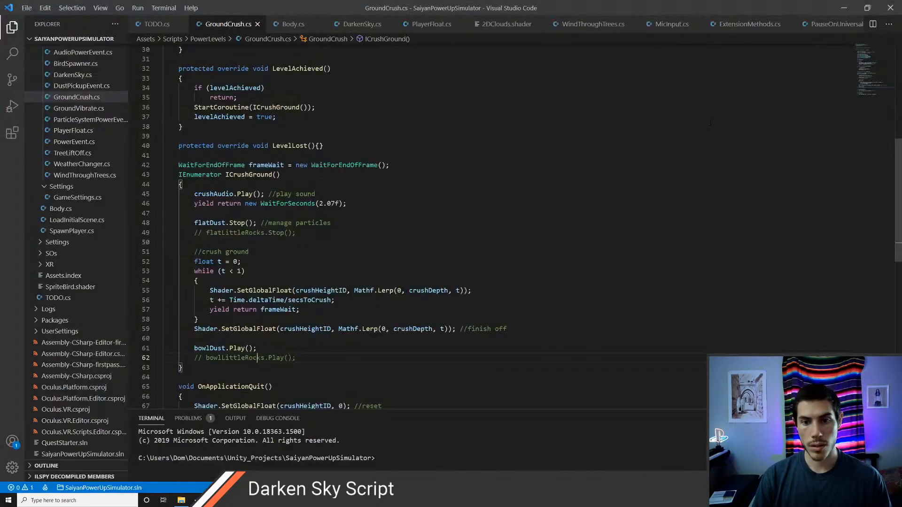
pyautogui.click(710, 123)
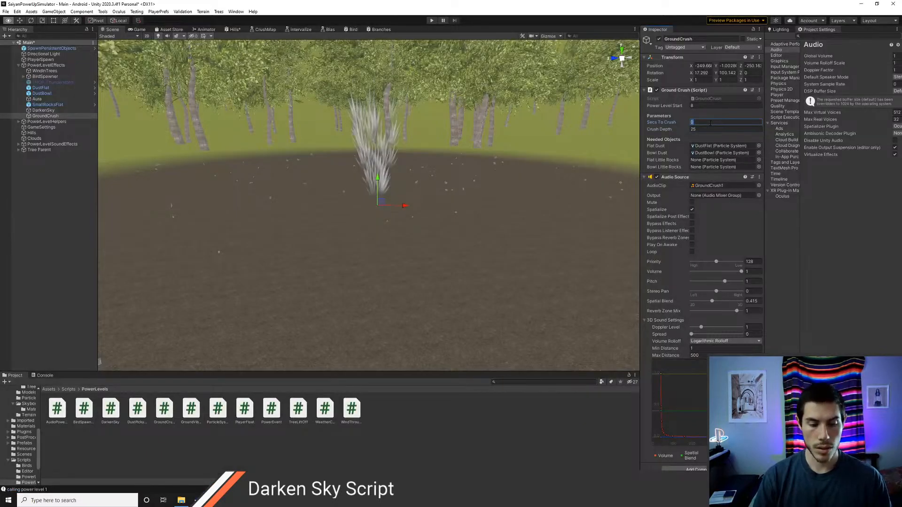
pyautogui.write('0.3')
pyautogui.press('Tab')
pyautogui.click(703, 105)
pyautogui.write('1')
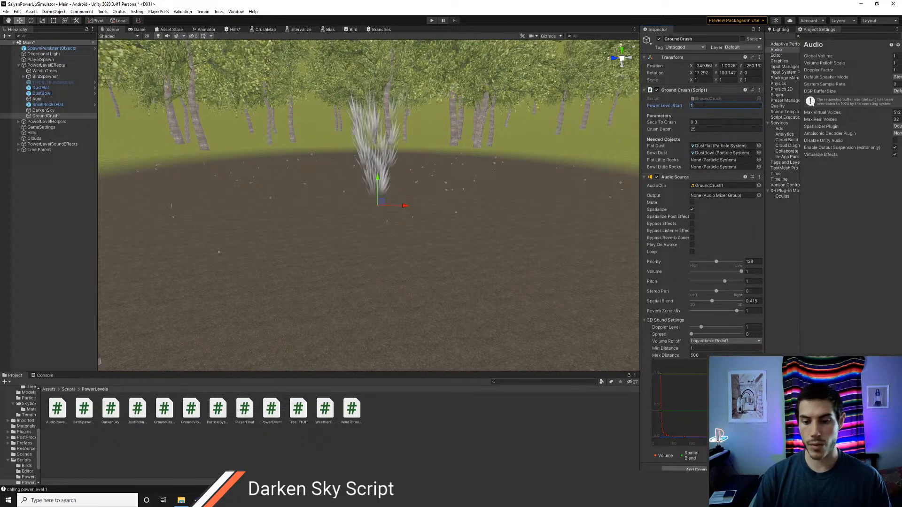
pyautogui.hotkey('ctrl', 's')
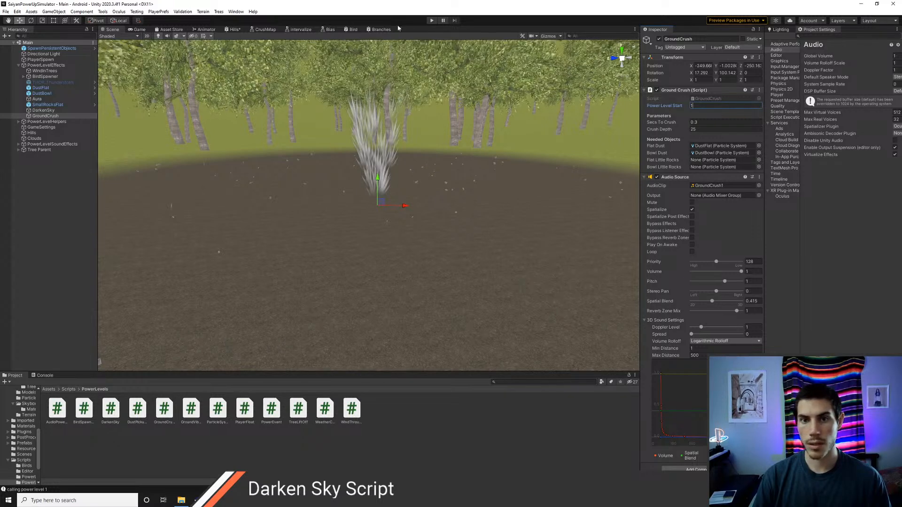
# Step: Play-test the scene in the Game view, check the console log for the power-level call, and stop playback
pyautogui.click(431, 21)
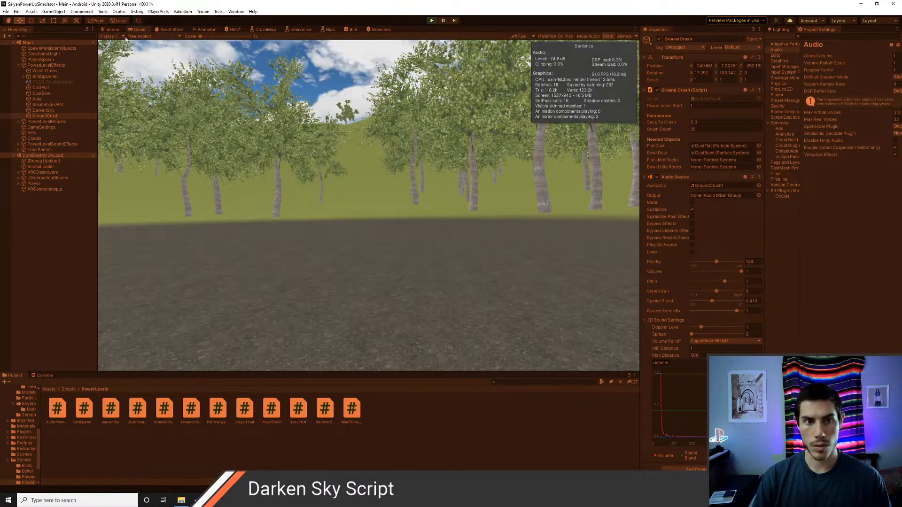
pyautogui.click(112, 30)
pyautogui.click(137, 29)
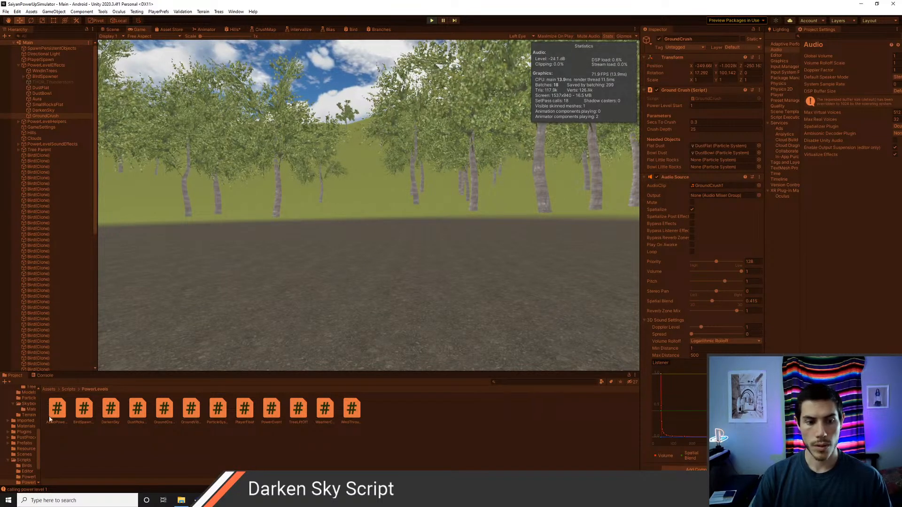
pyautogui.click(45, 376)
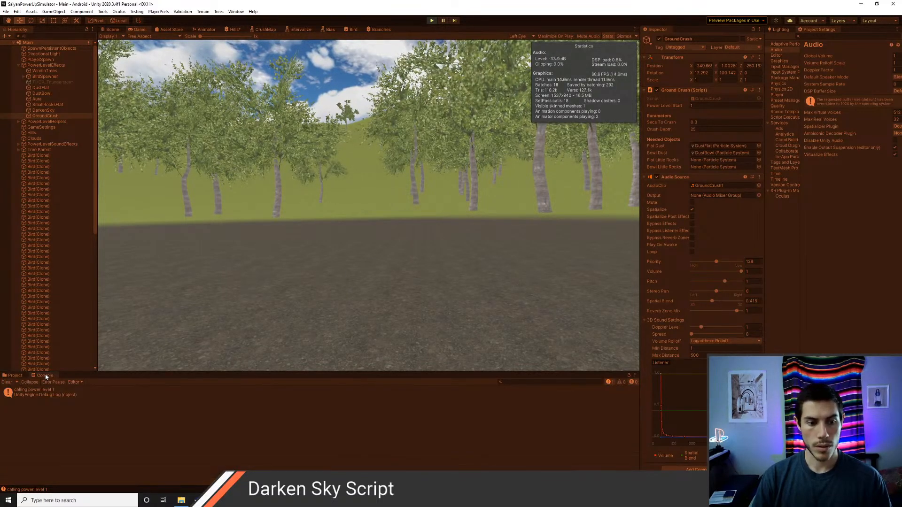
pyautogui.click(432, 20)
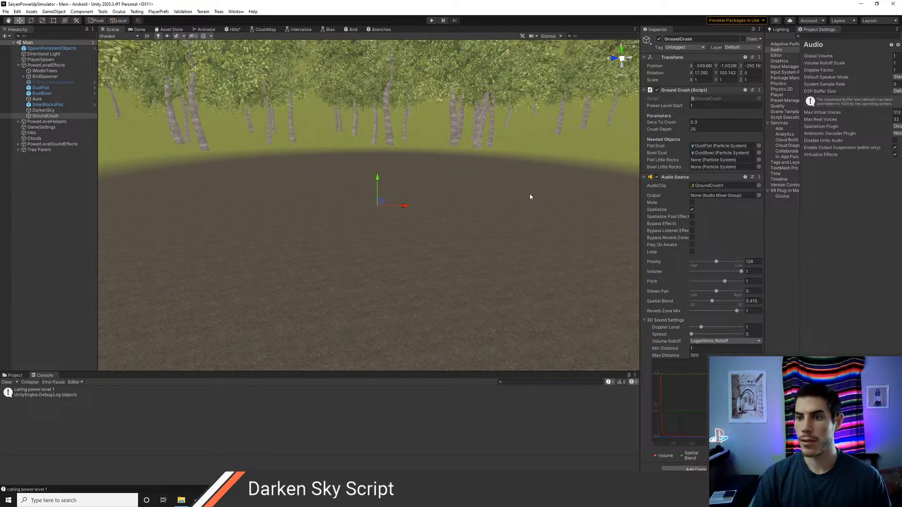
# Step: Switch to GroundCrush.cs in Visual Studio Code and review its parameters, particle and audio fields, Start and LevelAchieved methods
pyautogui.hotkey('alt', 'Tab')
pyautogui.scroll(2, 423, 225)
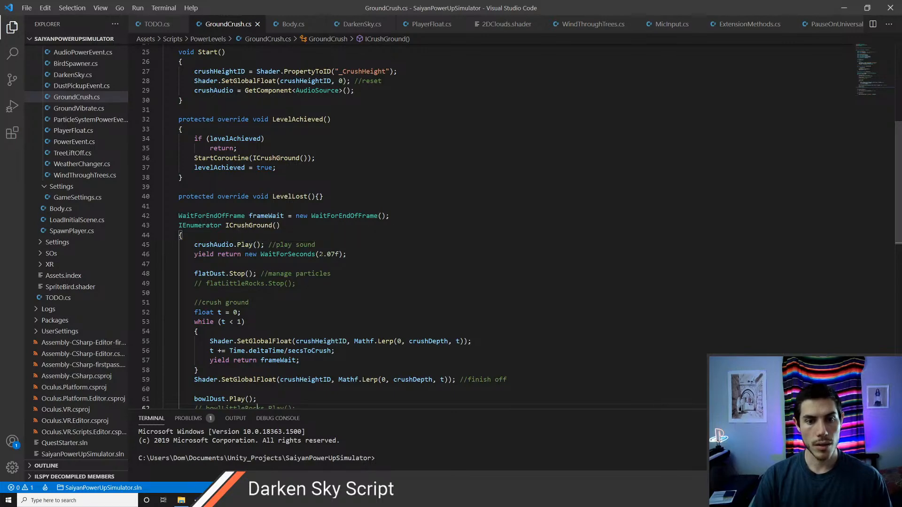
pyautogui.scroll(2, 423, 226)
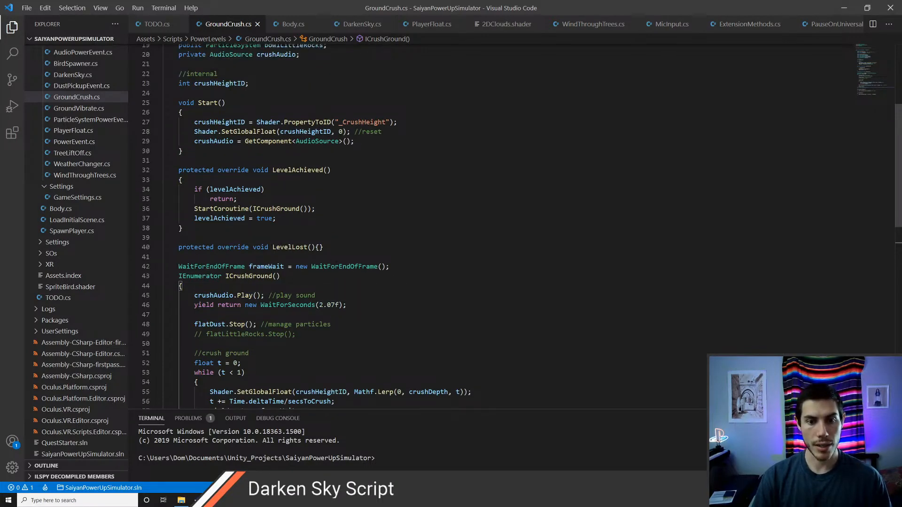
pyautogui.scroll(2, 310, 283)
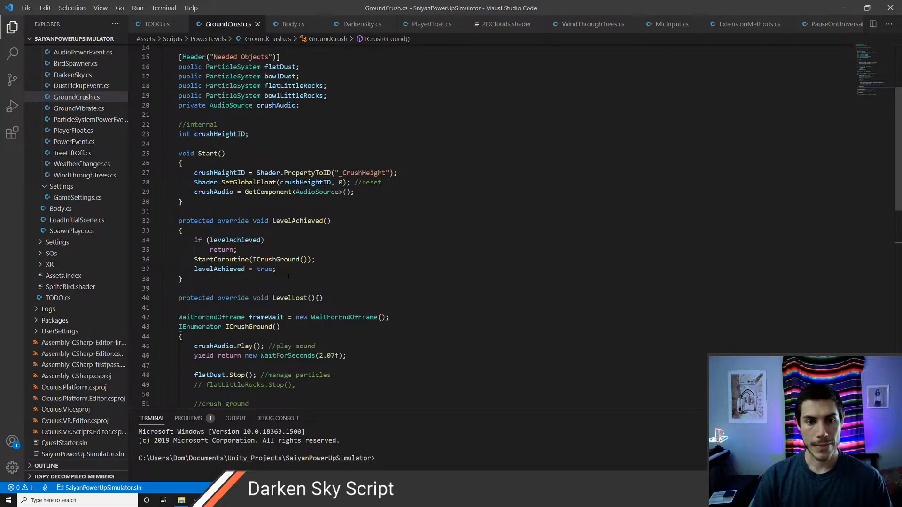
pyautogui.scroll(5, 287, 276)
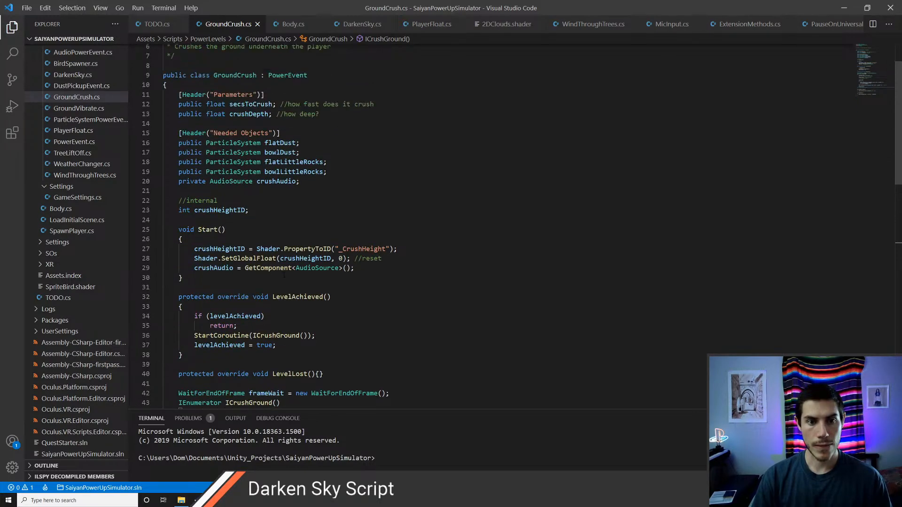
pyautogui.scroll(-6, 286, 274)
# Step: Return to Unity, locate the GroundCrush1 audio clip assigned to the Audio Source, and preview it
pyautogui.hotkey('alt', 'Tab')
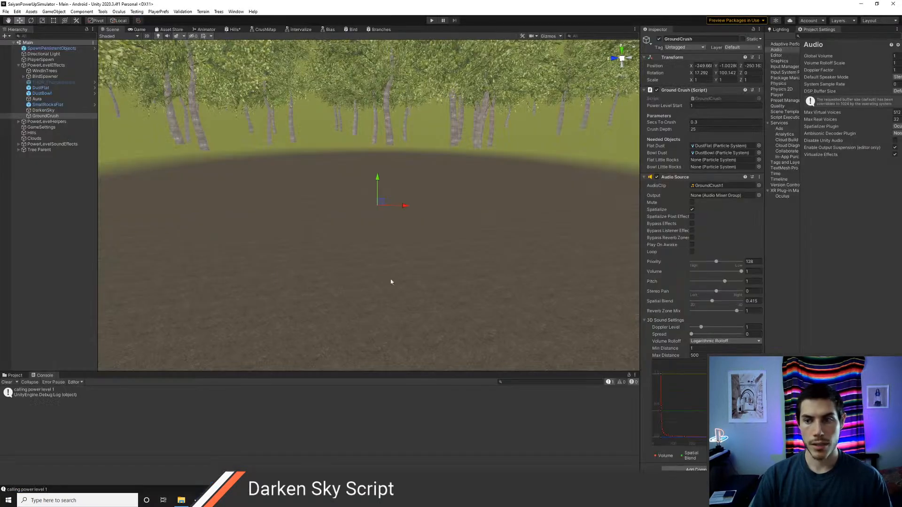
pyautogui.click(706, 187)
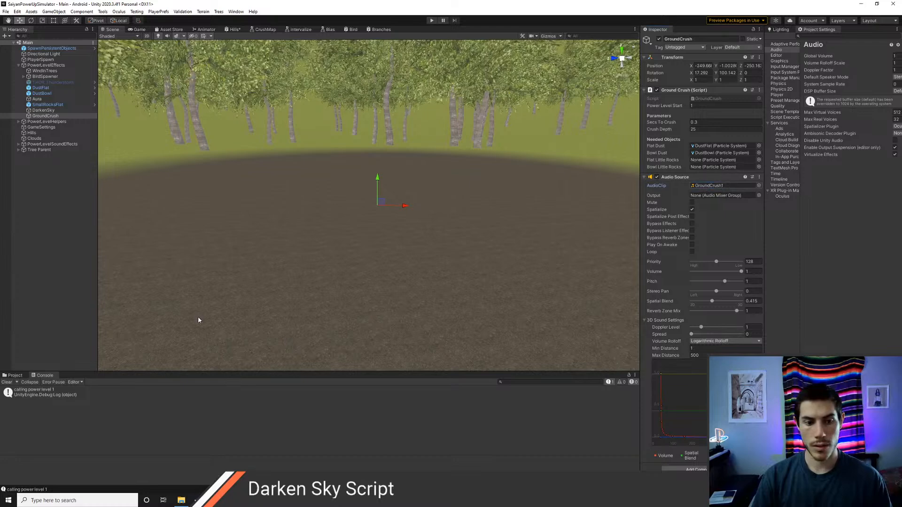
pyautogui.click(15, 375)
pyautogui.click(57, 409)
pyautogui.click(732, 384)
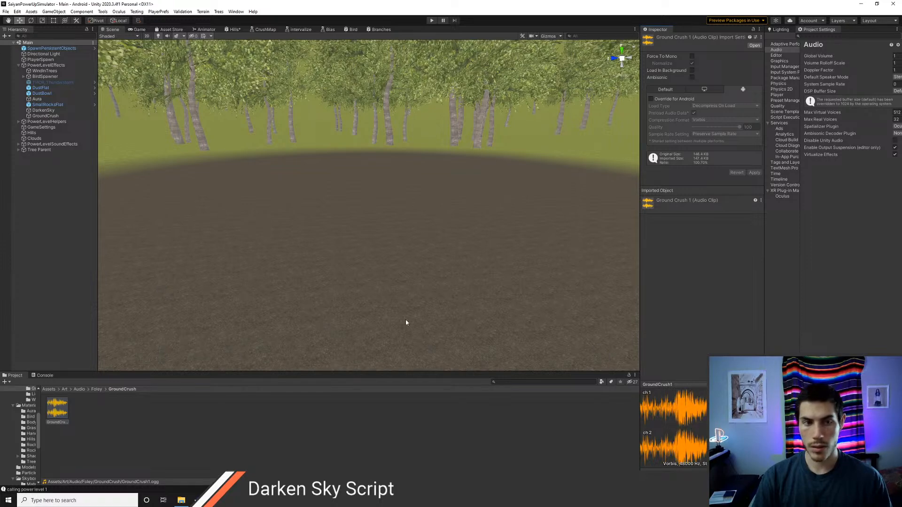
# Step: Run the scene in Play mode, stop it, and inspect the GroundCrush object's settings
pyautogui.hotkey('ctrl', 'p')
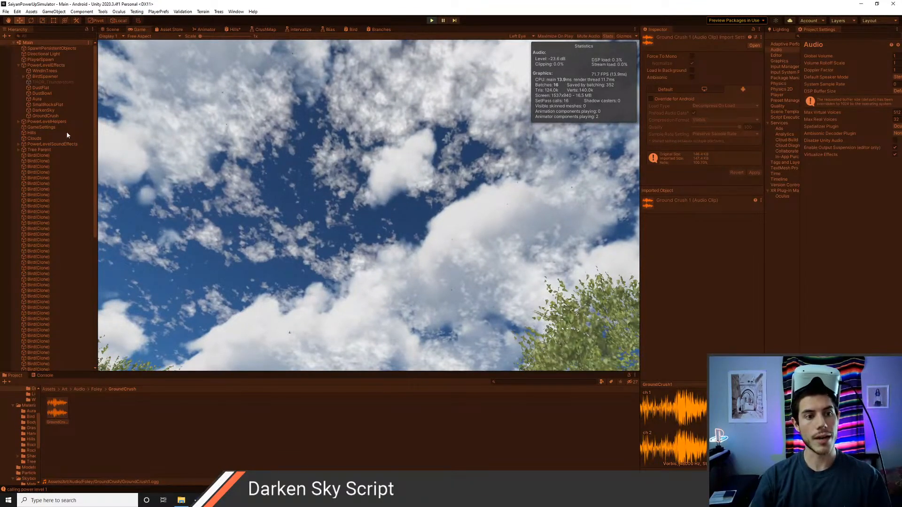
pyautogui.hotkey('ctrl', 'p')
pyautogui.click(45, 116)
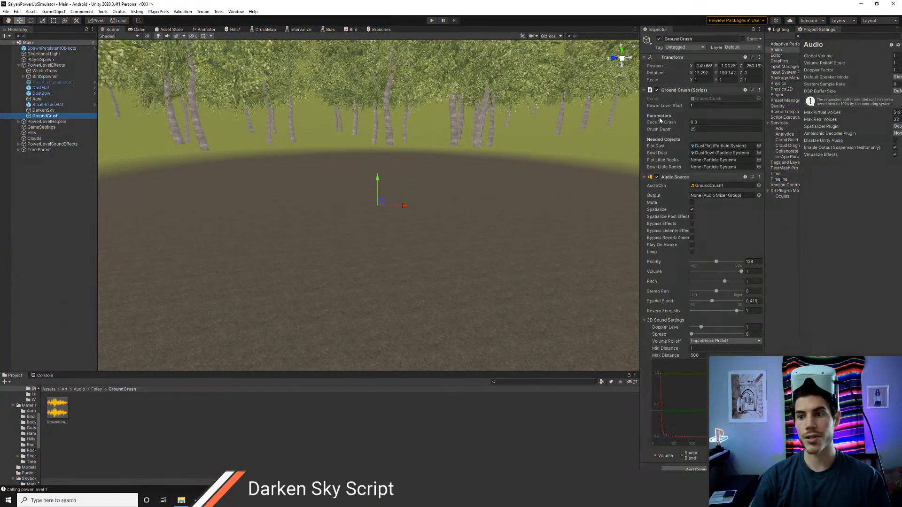
# Step: Switch to Visual Studio Code and examine the LevelAchieved method and ICrushGround coroutine in GroundCrush.cs
pyautogui.hotkey('alt', 'Tab')
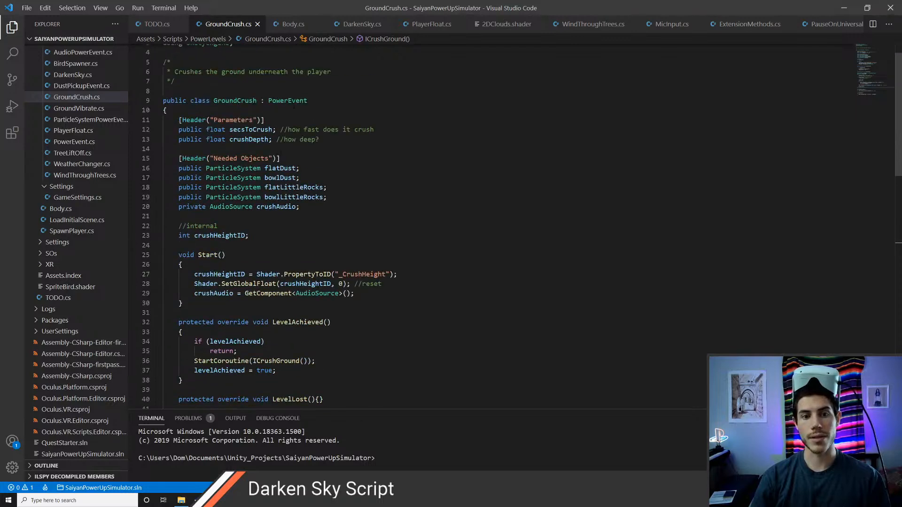
pyautogui.scroll(-3, 287, 100)
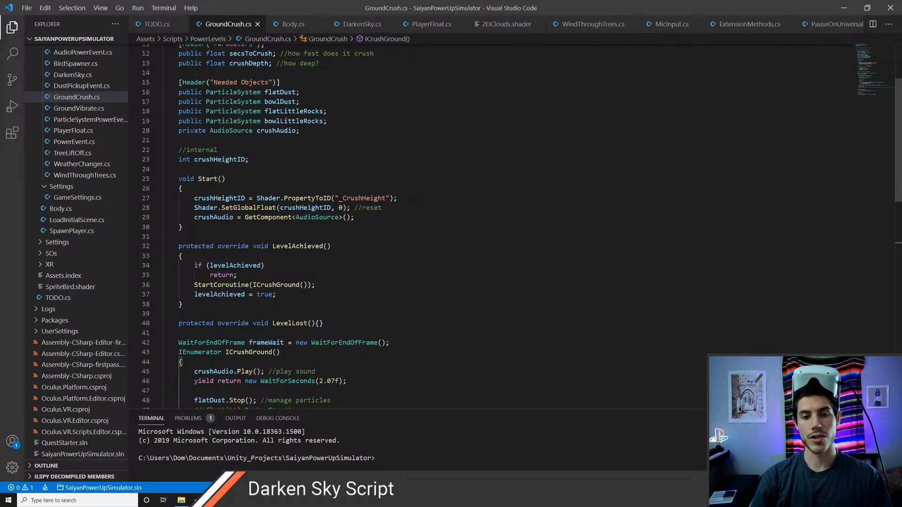
pyautogui.scroll(-1, 493, 226)
pyautogui.scroll(-2, 423, 225)
pyautogui.click(249, 189)
pyautogui.scroll(2, 245, 224)
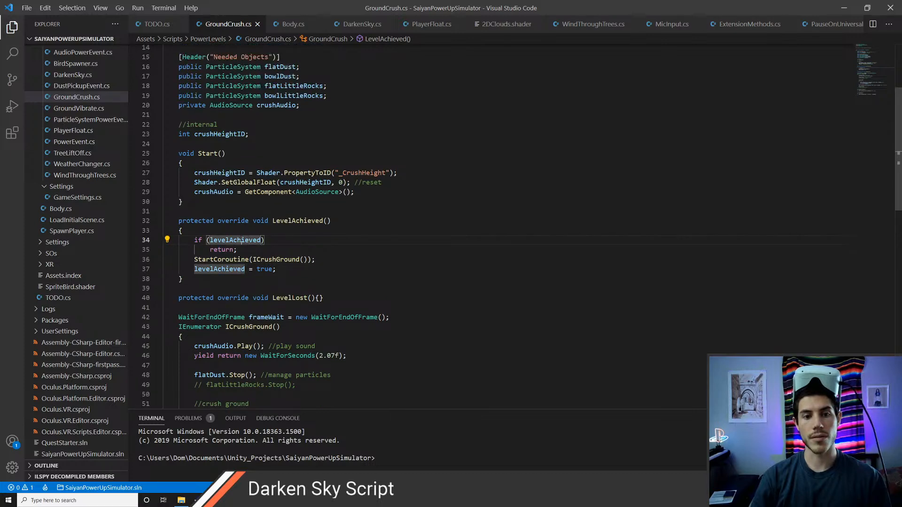
pyautogui.scroll(4, 242, 240)
pyautogui.scroll(-2, 316, 224)
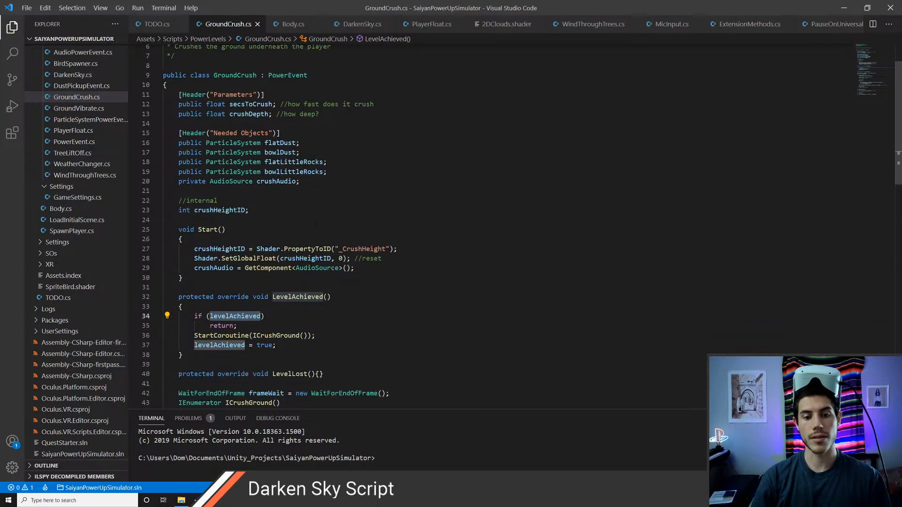
pyautogui.scroll(-1, 315, 224)
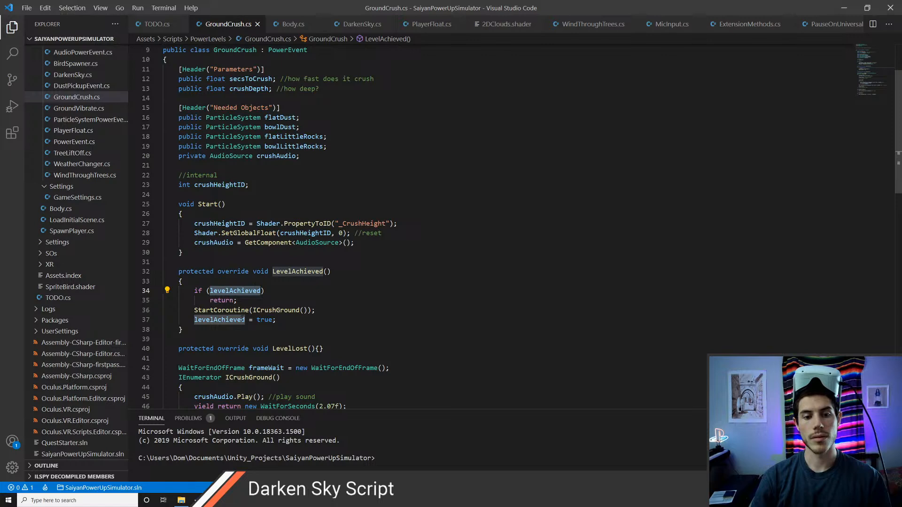
pyautogui.scroll(-1, 316, 224)
pyautogui.scroll(-2, 316, 224)
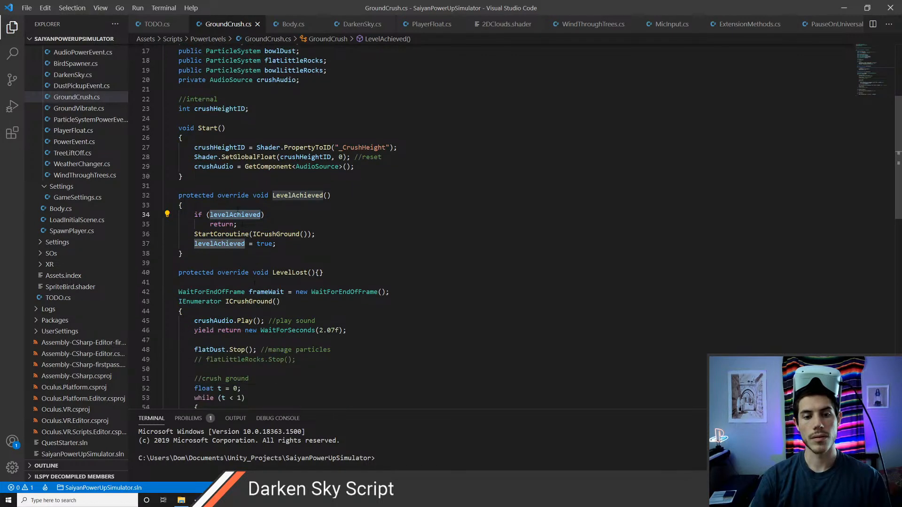
pyautogui.click(282, 234)
pyautogui.scroll(-3, 281, 234)
pyautogui.scroll(-3, 249, 221)
pyautogui.scroll(7, 249, 221)
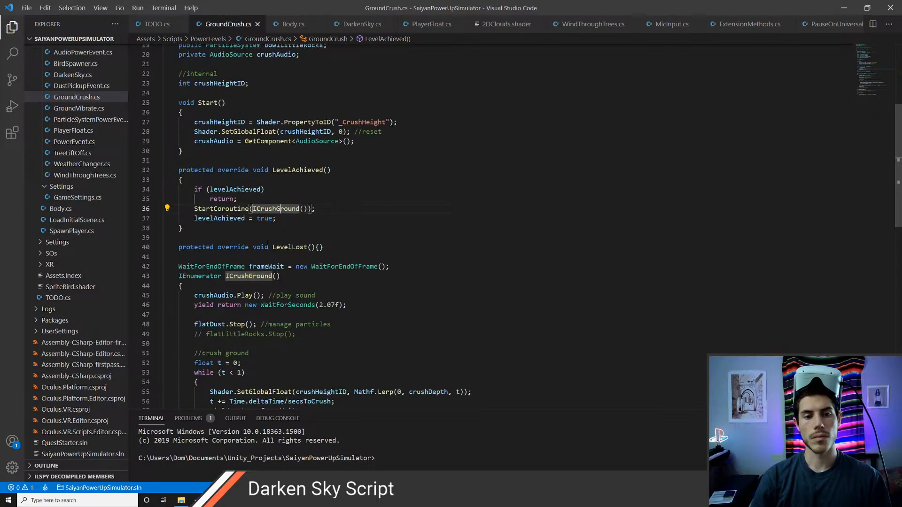
# Step: Add Debug.Log("Calling"); as the first line of the LevelAchieved method in GroundCrush.cs and save the script
pyautogui.click(241, 229)
pyautogui.press('Return')
pyautogui.write('Debug.Log();')
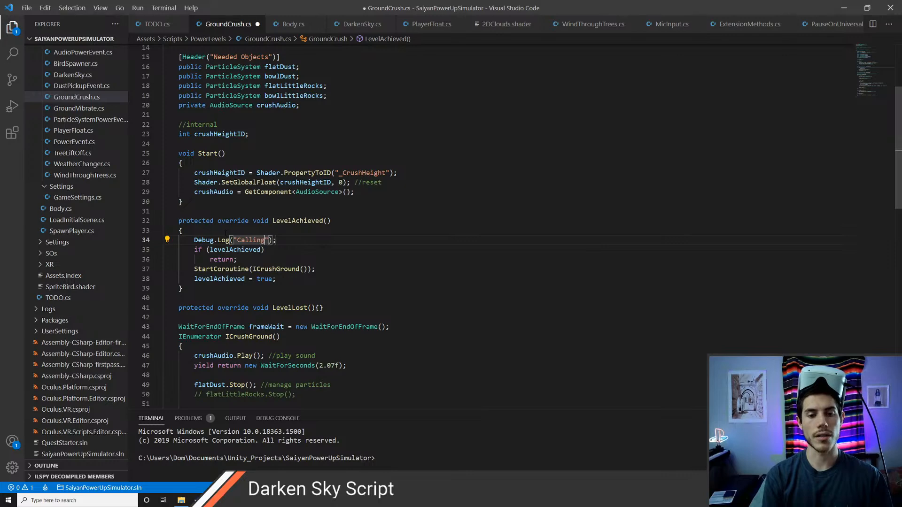
pyautogui.hotkey('ctrl', 's')
# Step: Switch to Unity, playtest the scene while checking the console for the debug messages, and stop playback
pyautogui.hotkey('alt', 'Tab')
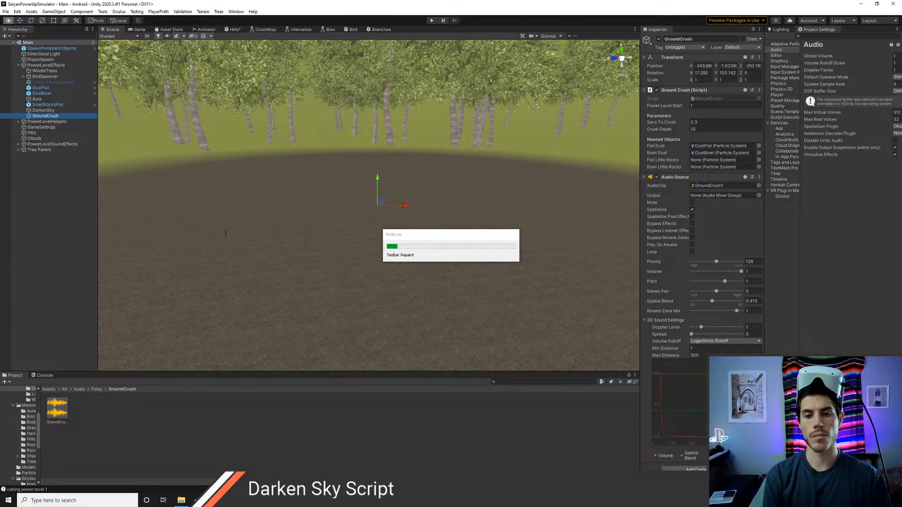
pyautogui.hotkey('ctrl', 'p')
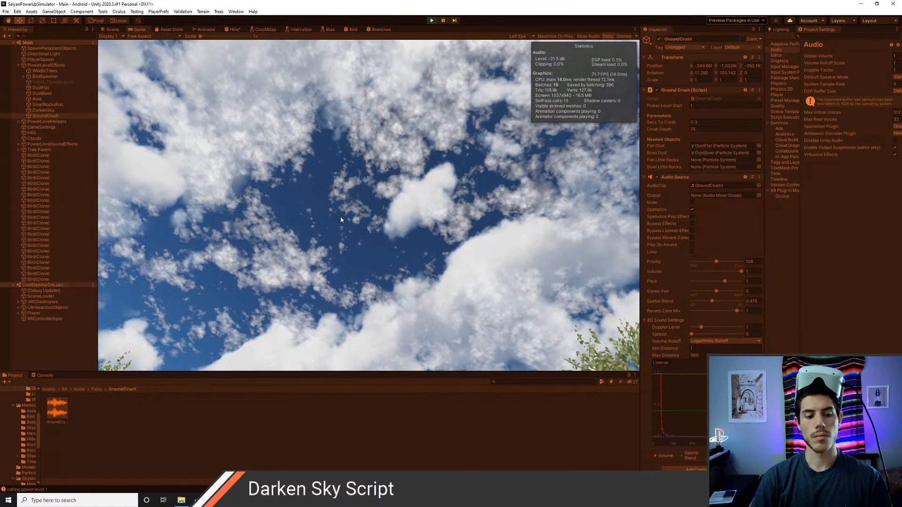
pyautogui.click(42, 377)
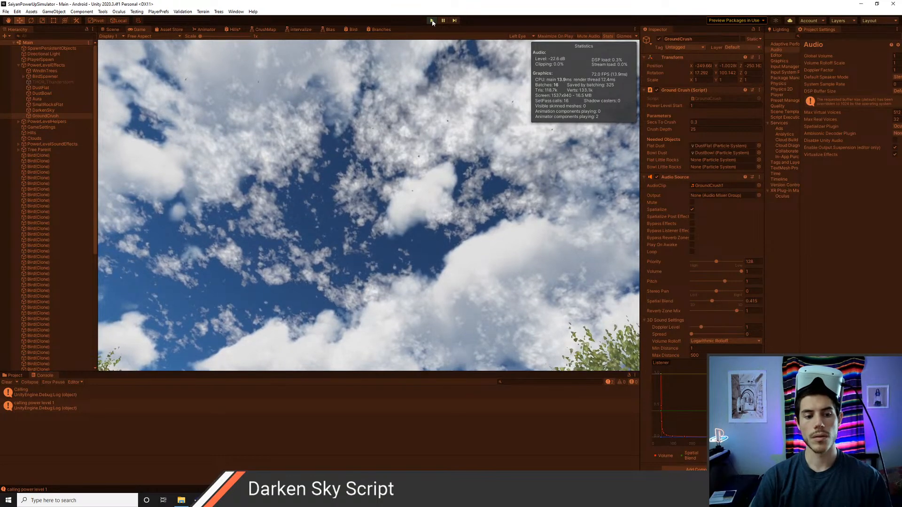
pyautogui.click(432, 21)
# Step: Return to Visual Studio Code, view the declaration of levelAchieved in PowerEvent.cs, and go back to GroundCrush.cs
pyautogui.hotkey('alt', 'Tab')
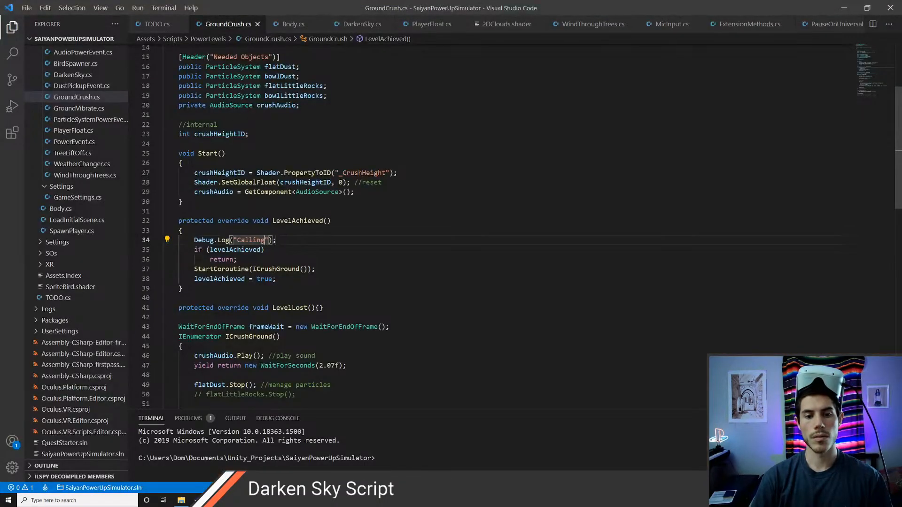
pyautogui.scroll(1, 325, 278)
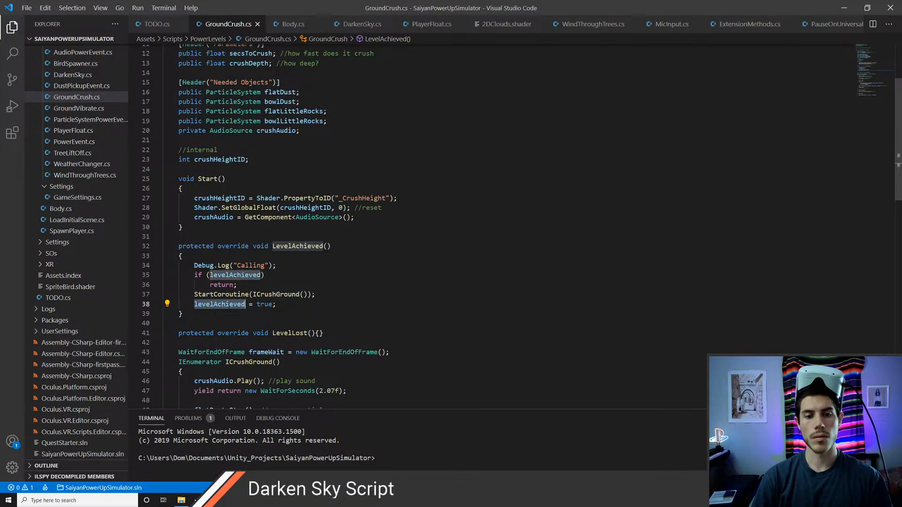
pyautogui.click(228, 309)
pyautogui.keyDown('ctrl'); pyautogui.click(225, 304); pyautogui.keyUp('ctrl')
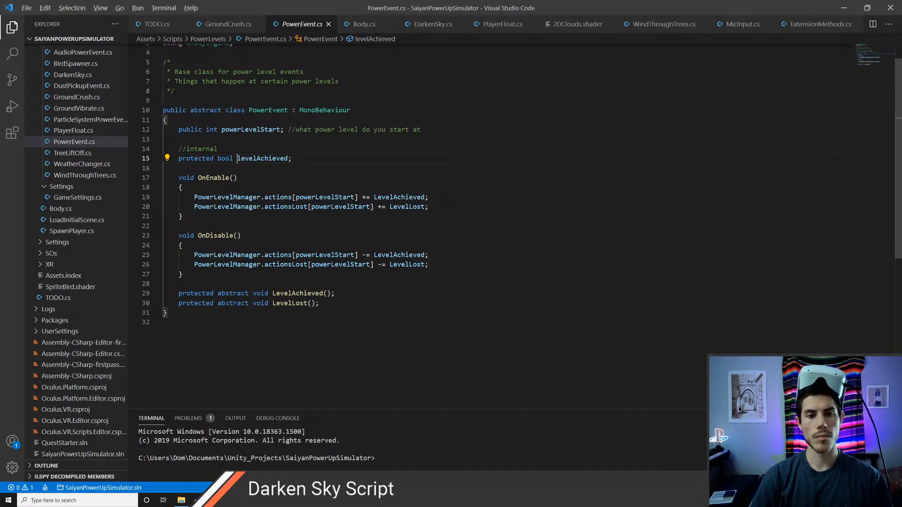
pyautogui.hotkey('alt', 'Left')
# Step: Trace the code from the early return in LevelAchieved to the crush sound call in the ICrushGround coroutine
pyautogui.click(225, 285)
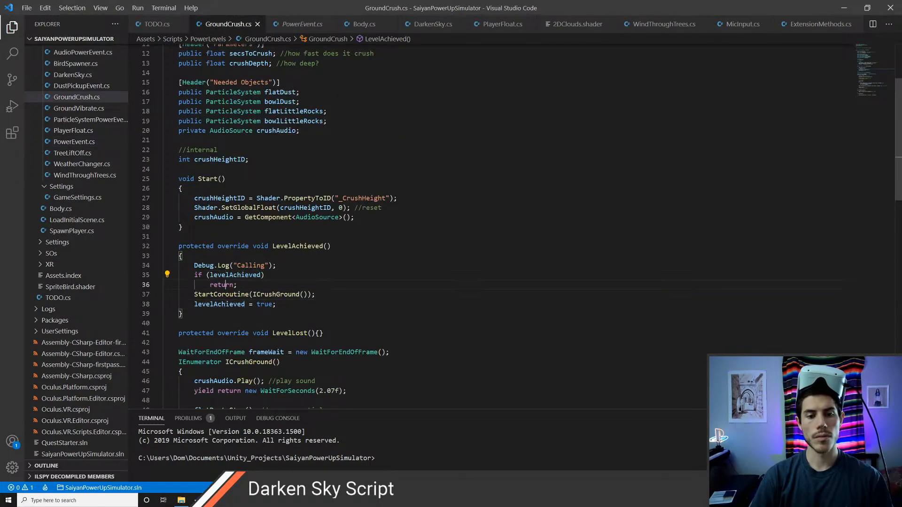
pyautogui.scroll(-1, 225, 284)
pyautogui.scroll(1, 226, 304)
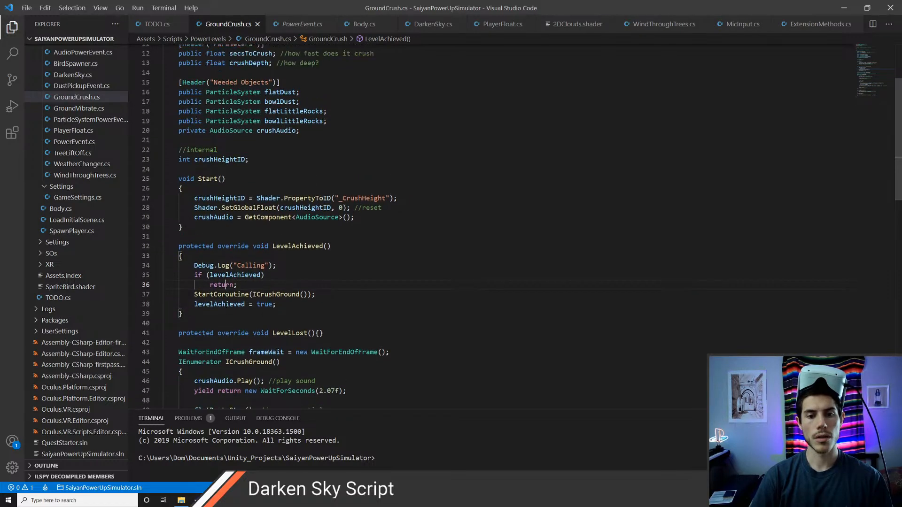
pyautogui.press('Up')
pyautogui.press('Down')
pyautogui.press('Down')
pyautogui.press('Down')
pyautogui.press('Down')
pyautogui.press('Down')
pyautogui.press('Down')
pyautogui.press('Down')
pyautogui.press('Down')
pyautogui.press('Down')
pyautogui.press('Down')
pyautogui.press('Down')
pyautogui.press('Down')
pyautogui.press('Down')
pyautogui.press('Up')
pyautogui.press('Up')
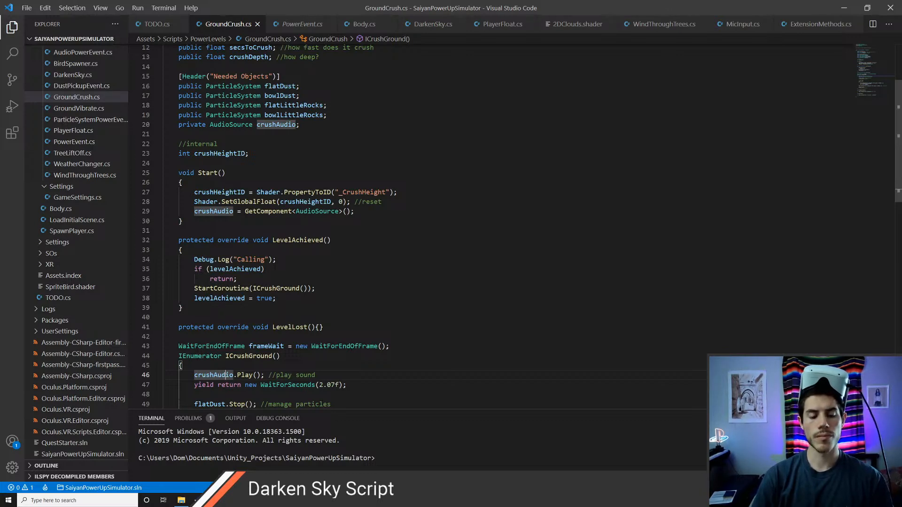
pyautogui.scroll(-2, 423, 225)
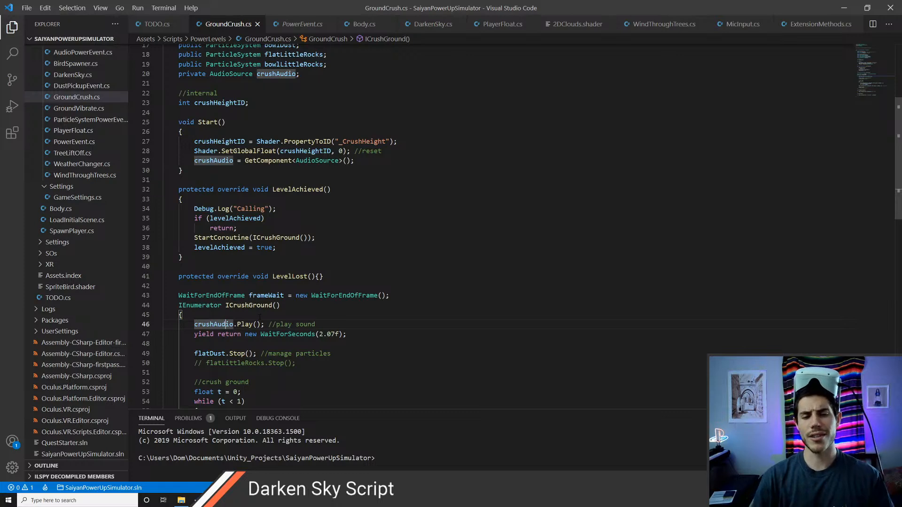
# Step: Delete the debug log line and the levelAchieved early-return check from LevelAchieved in GroundCrush.cs, and save the script
pyautogui.click(249, 209)
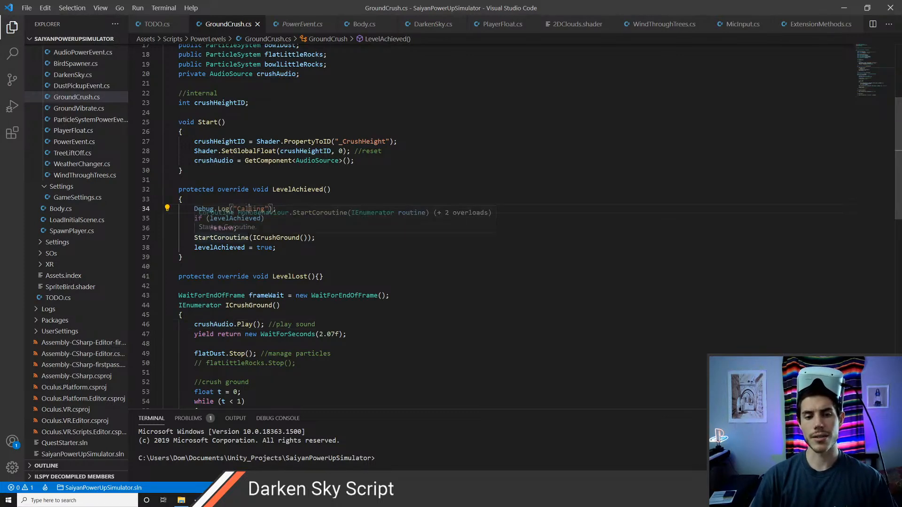
pyautogui.hotkey('ctrl', 'x')
pyautogui.hotkey('ctrl', 'x')
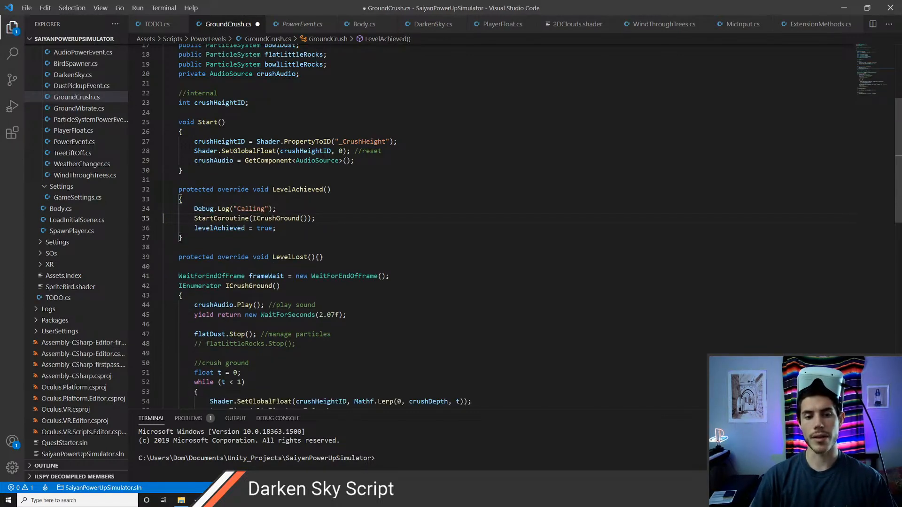
pyautogui.hotkey('ctrl', 'x')
pyautogui.hotkey('ctrl', 's')
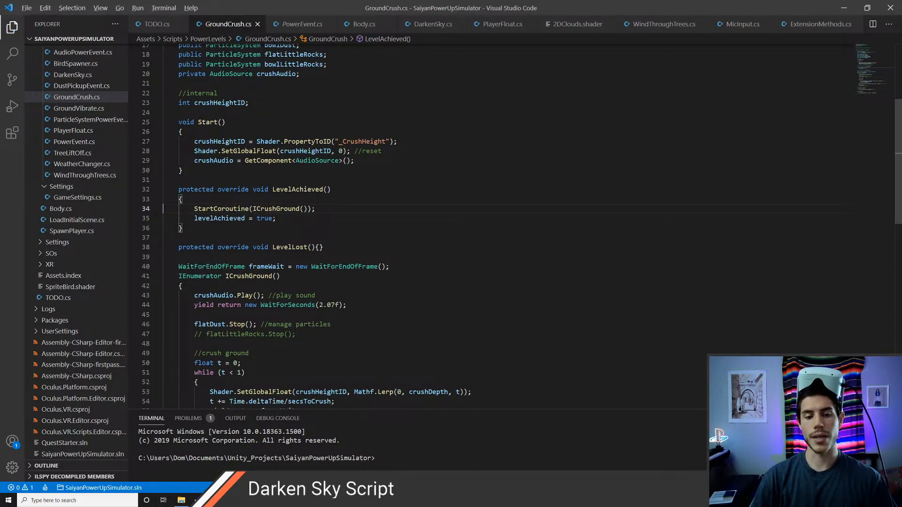
# Step: Switch to Unity, playtest the scene with the edited ground crush script, and stop playback
pyautogui.hotkey('alt', 'Tab')
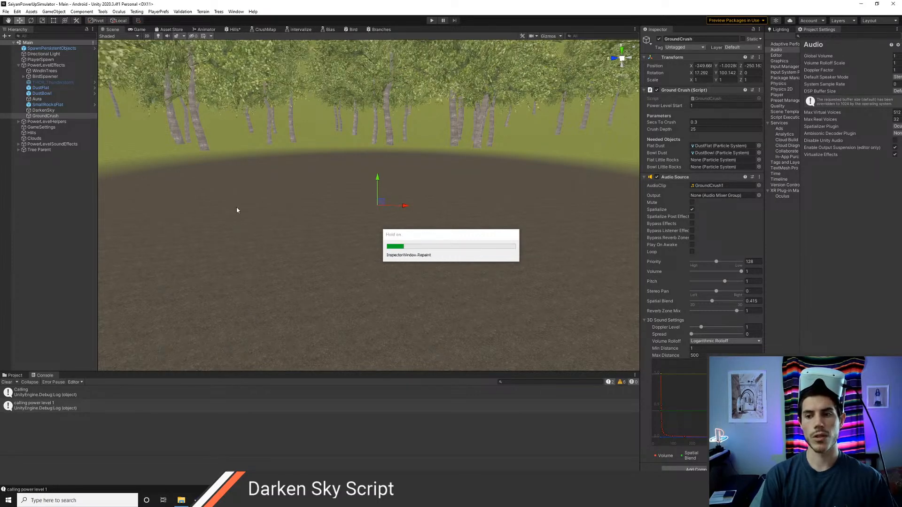
pyautogui.hotkey('ctrl', 'p')
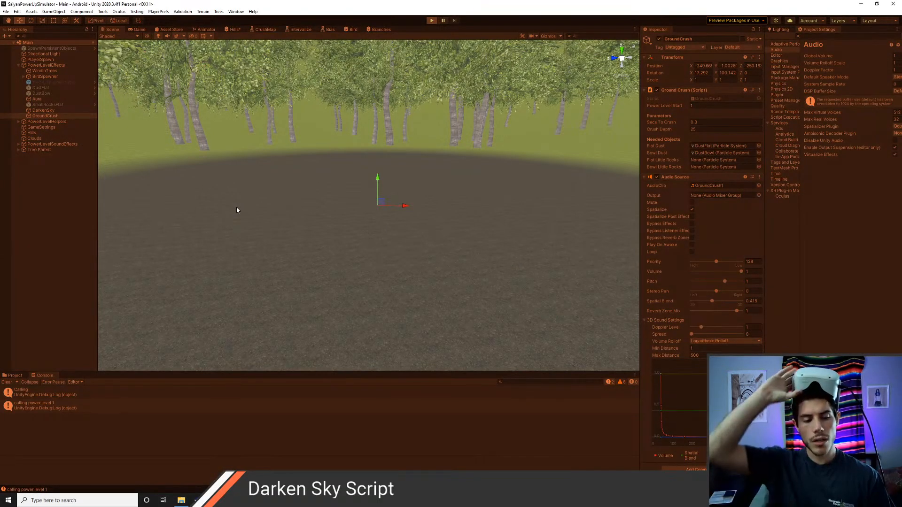
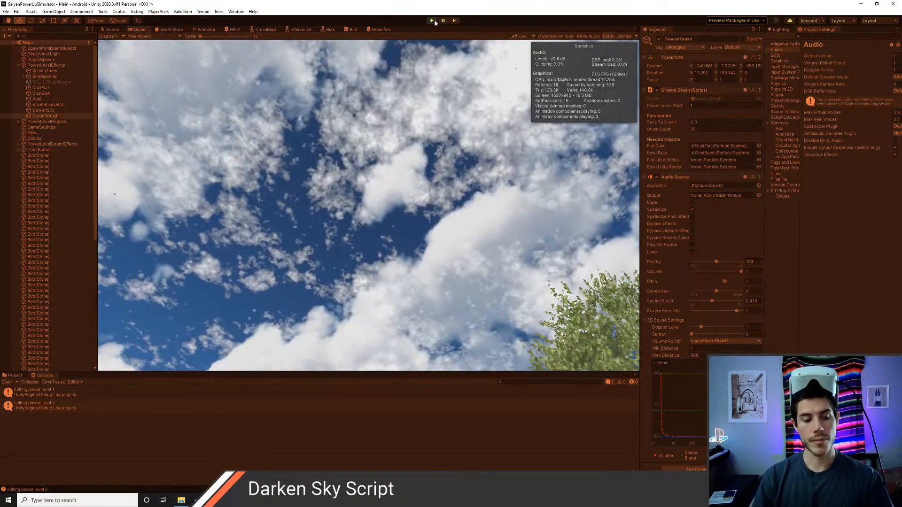
pyautogui.click(431, 21)
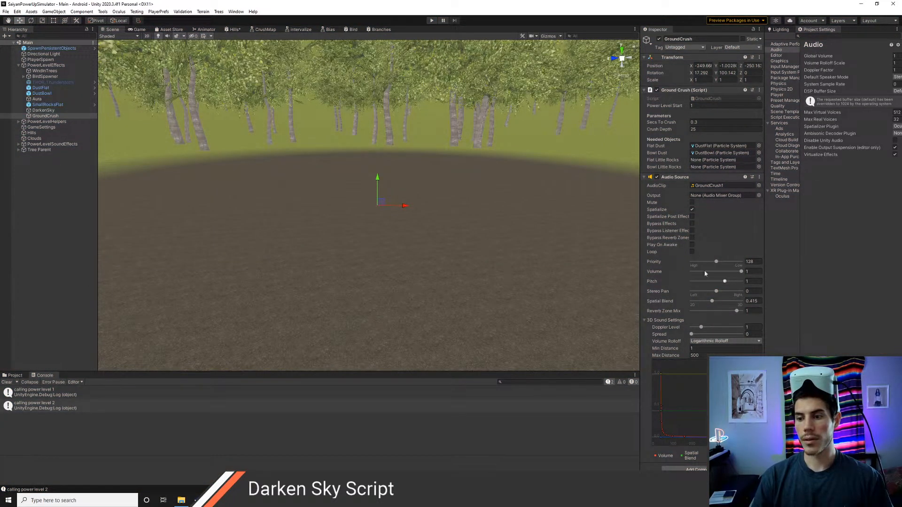
# Step: Turn off Spatialize on the GroundCrush object's Audio Source and playtest the scene again
pyautogui.click(691, 209)
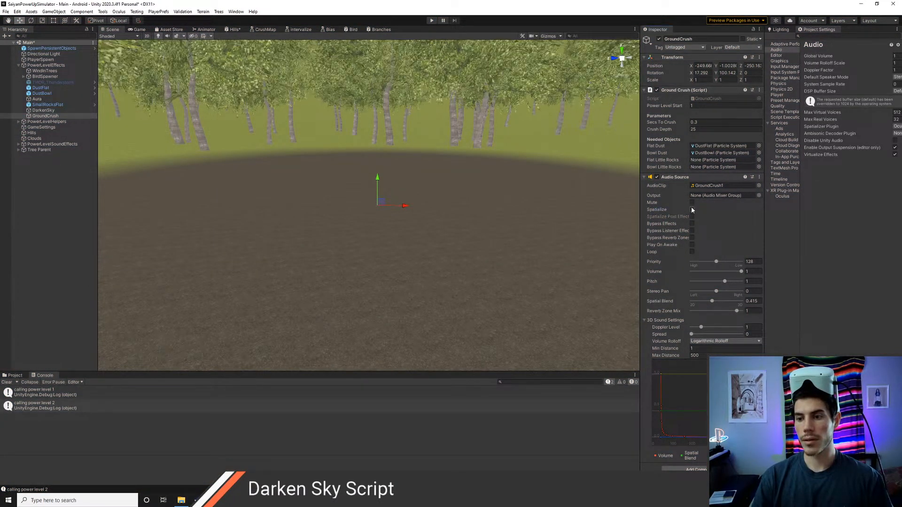
pyautogui.click(712, 301)
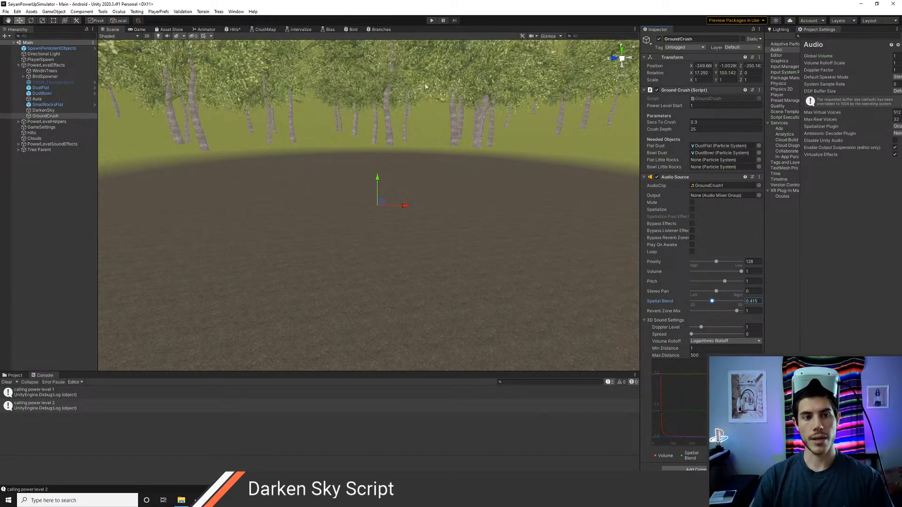
pyautogui.click(432, 20)
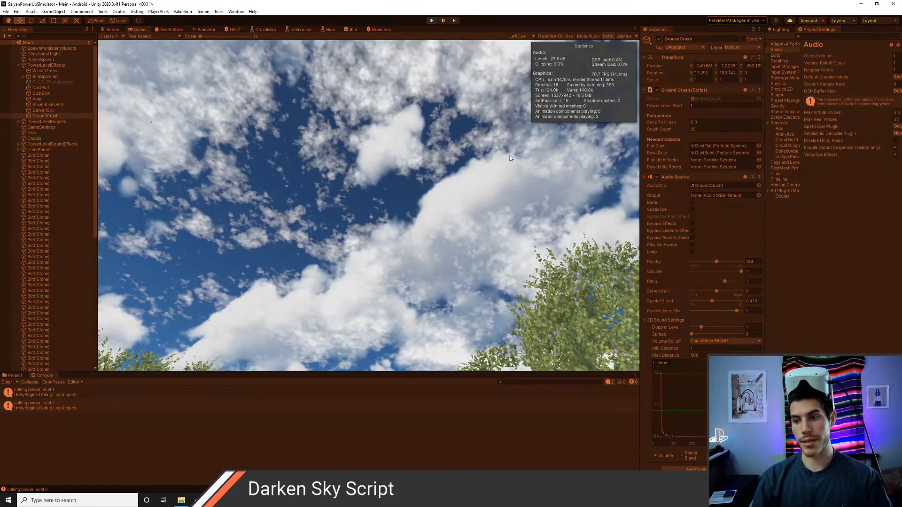
pyautogui.click(431, 21)
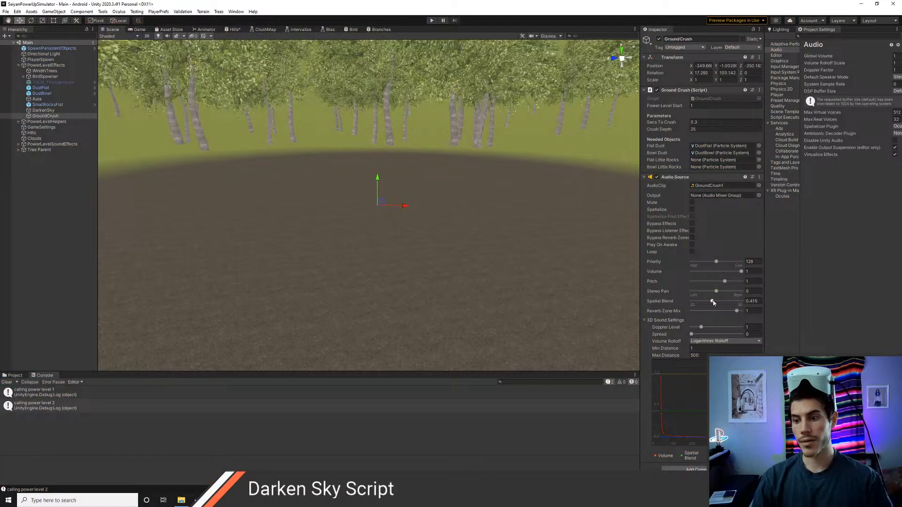
# Step: Lower the Spatial Blend of the GroundCrush Audio Source to 0.105
pyautogui.moveTo(713, 302); pyautogui.dragTo(697, 306)
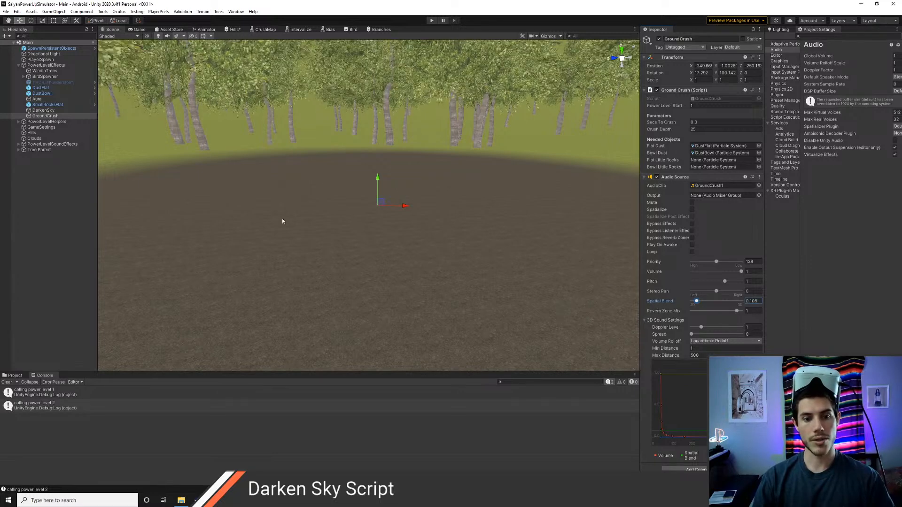
pyautogui.moveTo(347, 219); pyautogui.dragTo(350, 224, button='right')
pyautogui.moveTo(274, 208); pyautogui.dragTo(278, 215, button='right')
# Step: Switch to Visual Studio Code and examine the crush loop and its frameWait yield in the ICrushGround coroutine
pyautogui.hotkey('alt', 'Tab')
pyautogui.scroll(-3, 278, 215)
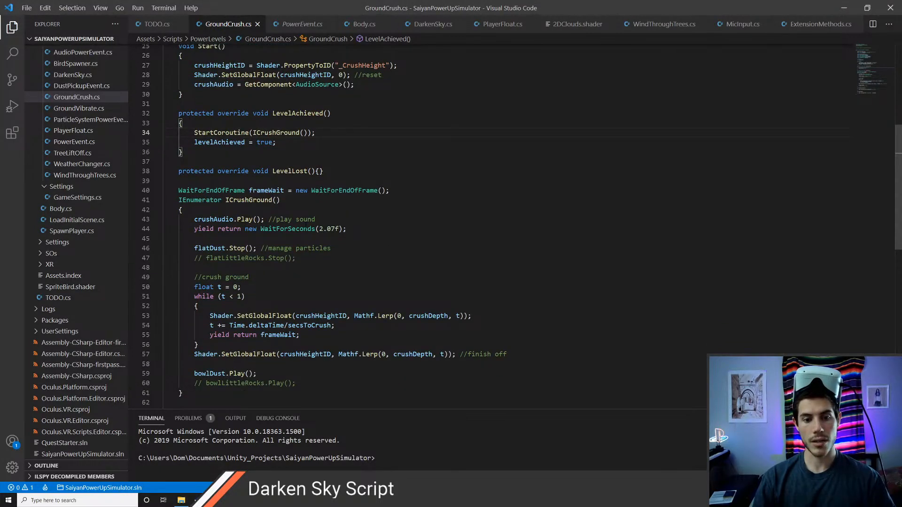
pyautogui.scroll(-1, 234, 337)
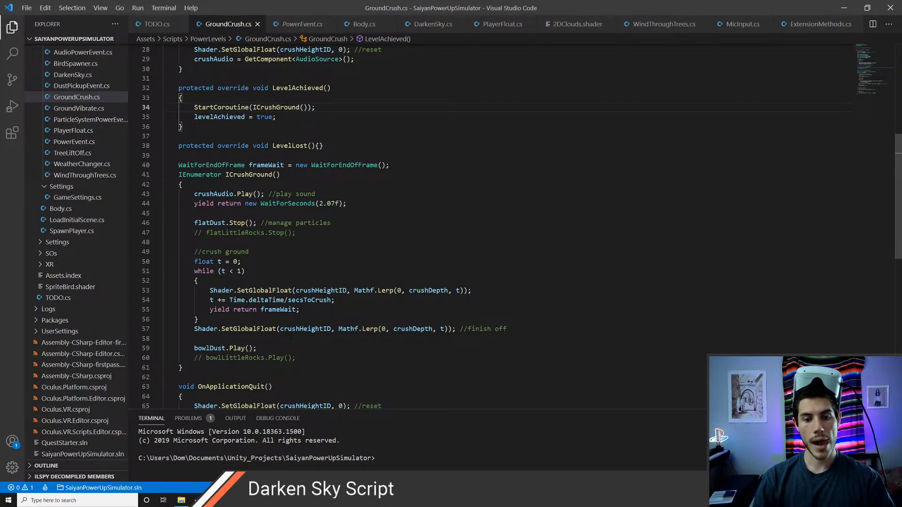
pyautogui.doubleClick(282, 310)
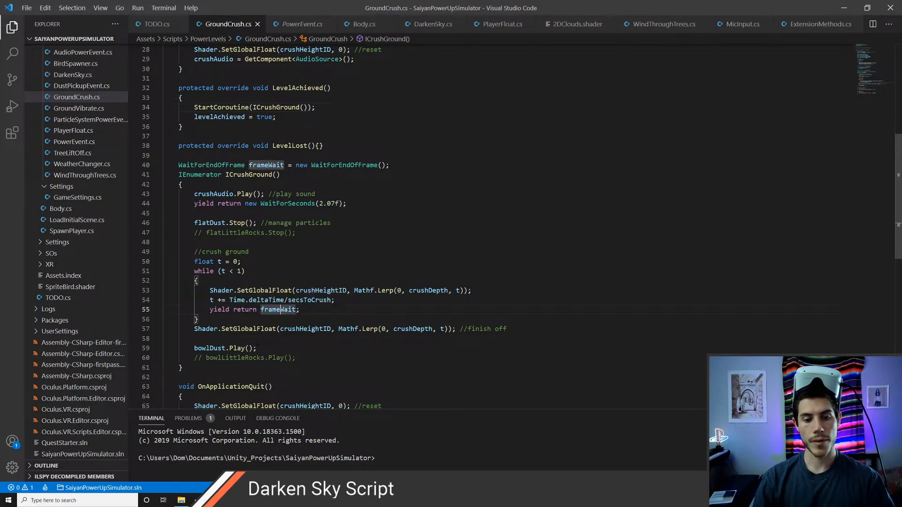
# Step: Trace crushHeightID, _CrushHeight and crushDepth through the GroundCrush script, from Start() to OnValidate(), glancing at the component in Unity
pyautogui.doubleClick(248, 328)
pyautogui.doubleClick(305, 329)
pyautogui.scroll(7, 305, 329)
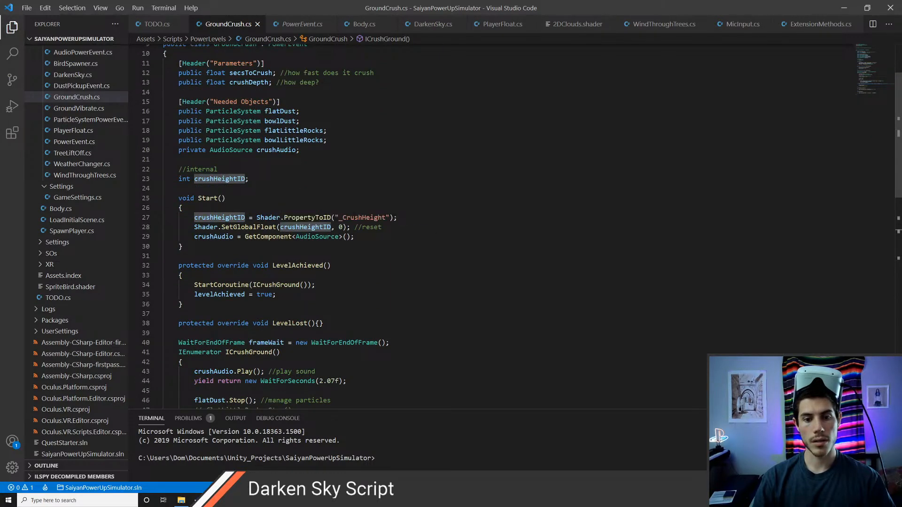
pyautogui.doubleClick(364, 217)
pyautogui.hotkey('alt', 'Tab')
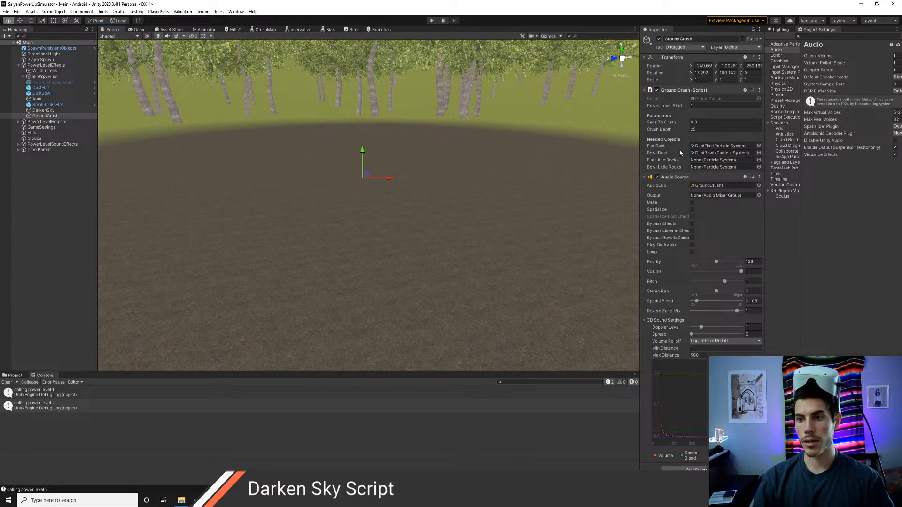
pyautogui.hotkey('alt', 'Tab')
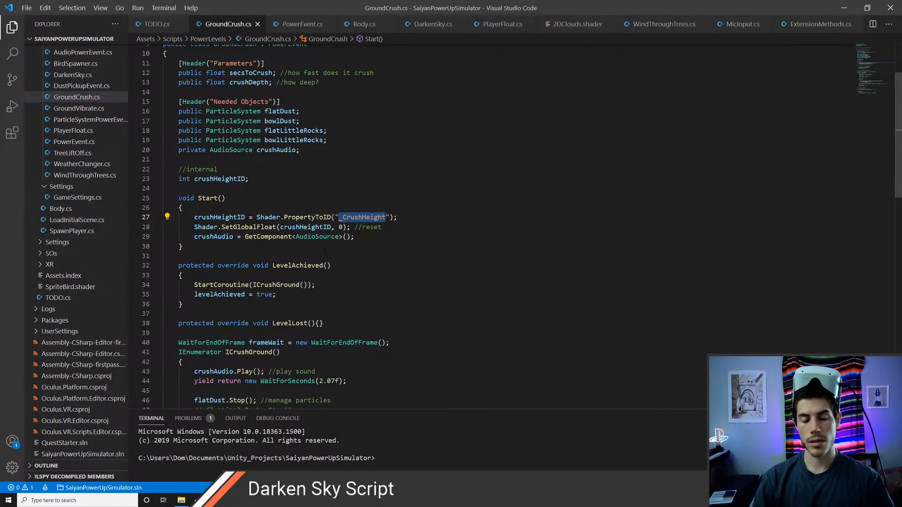
pyautogui.scroll(-10, 325, 247)
pyautogui.click(359, 352)
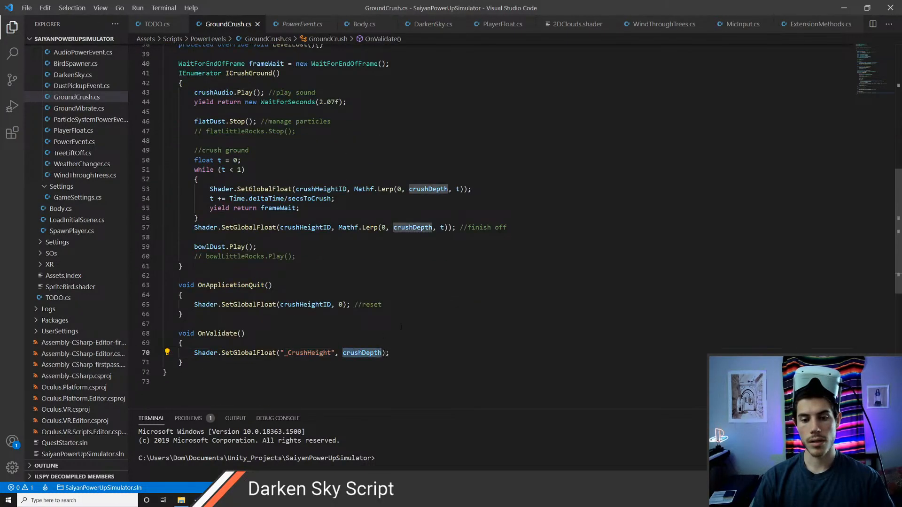
# Step: Switch to Unity and lower the GroundCrush script's Crush Depth to 24.51 as a test
pyautogui.hotkey('alt', 'Tab')
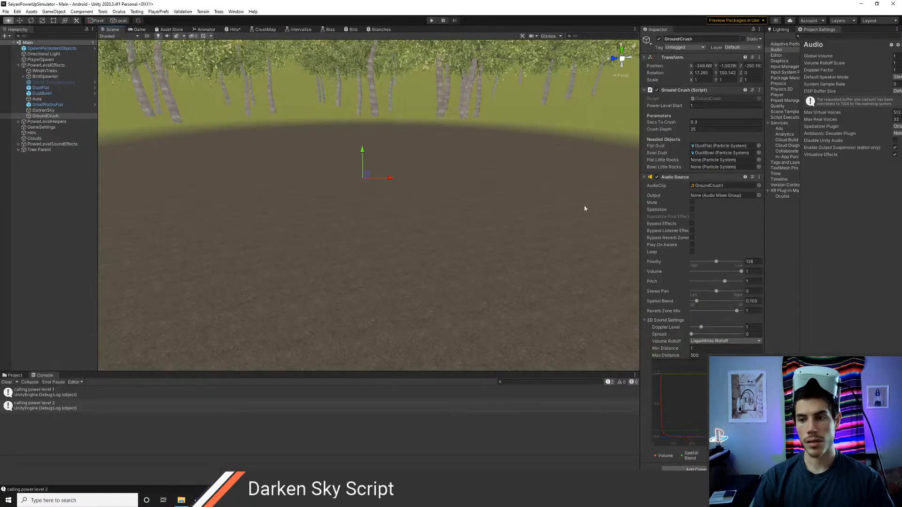
pyautogui.moveTo(680, 131)
pyautogui.mouseDown()
pyautogui.moveTo(660, 134)
pyautogui.moveTo(674, 135)
pyautogui.mouseUp()
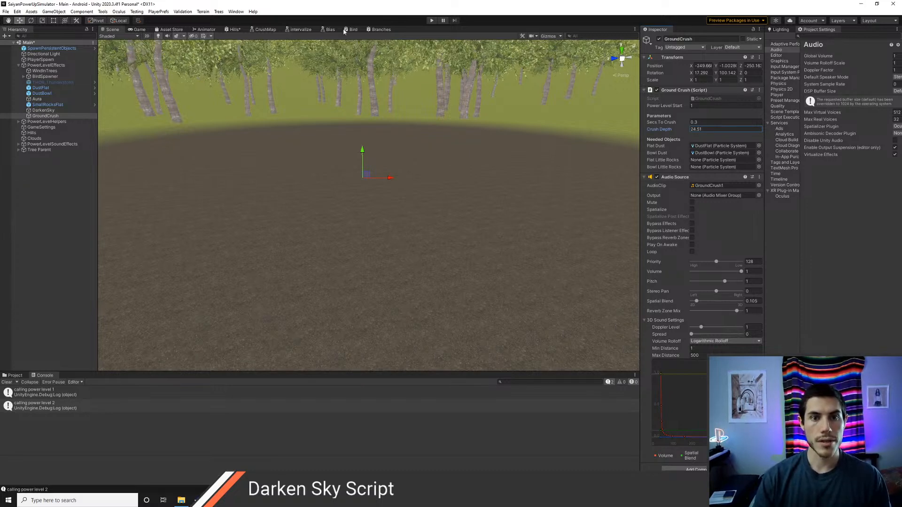
# Step: Switch to Visual Studio Code, declare a public Material field named hillsMat under the Needed Objects header in GroundCrush.cs, and save
pyautogui.hotkey('alt', 'Tab')
pyautogui.scroll(9, 241, 237)
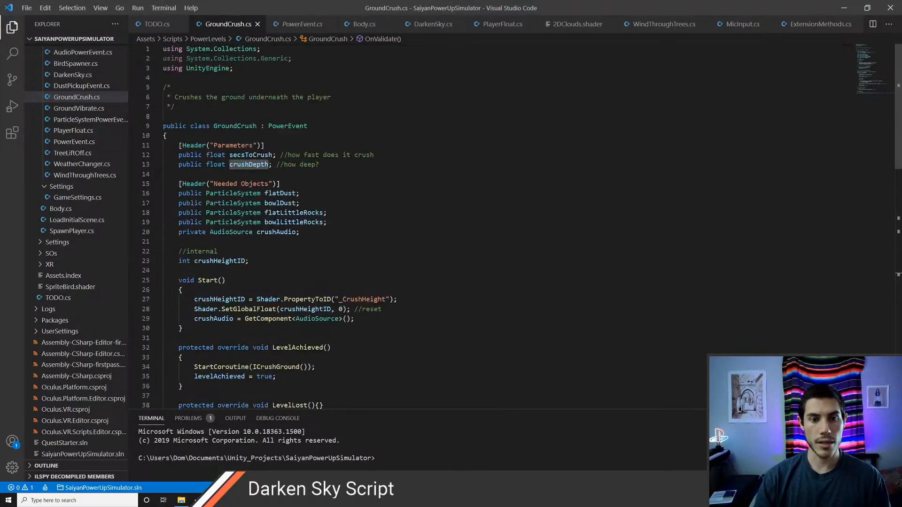
pyautogui.click(238, 207)
pyautogui.press('Up')
pyautogui.press('Up')
pyautogui.press('Up')
pyautogui.press('Down')
pyautogui.press('Up')
pyautogui.press('End')
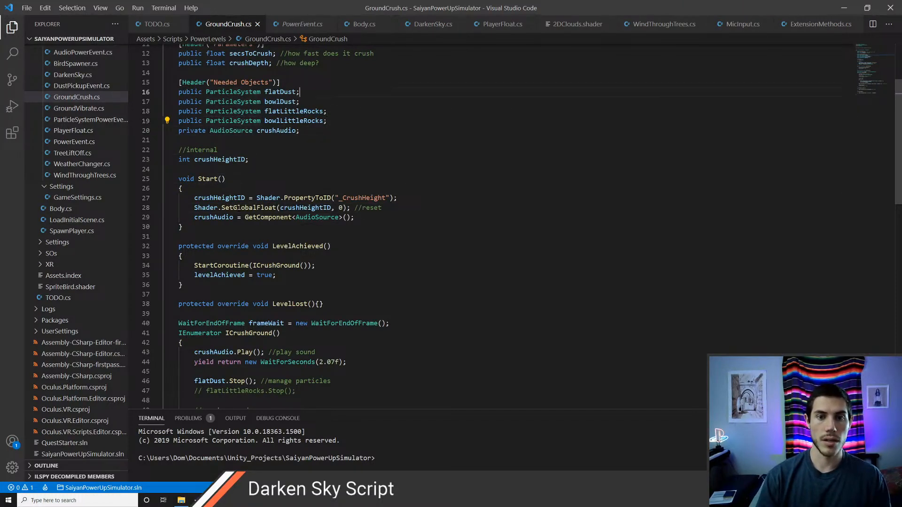
pyautogui.press('Up')
pyautogui.press('End')
pyautogui.press('Return')
pyautogui.write('public M')
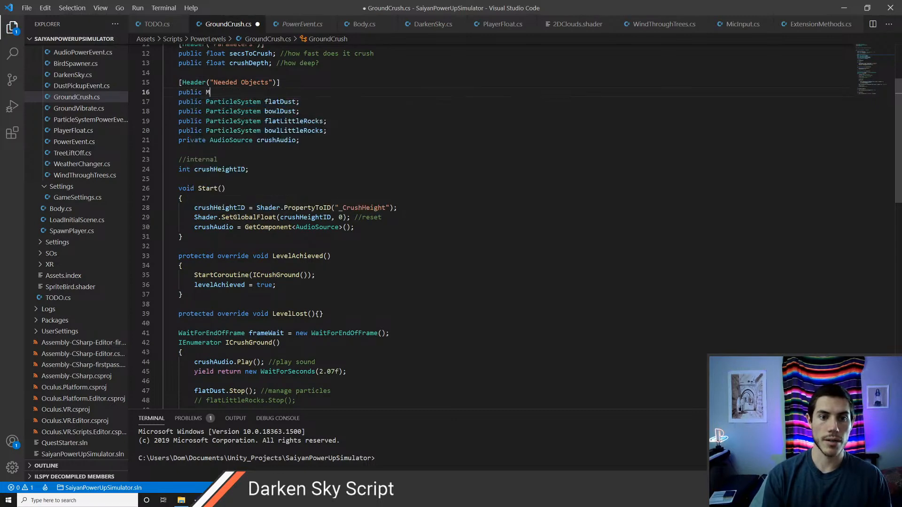
pyautogui.write('aterial hi')
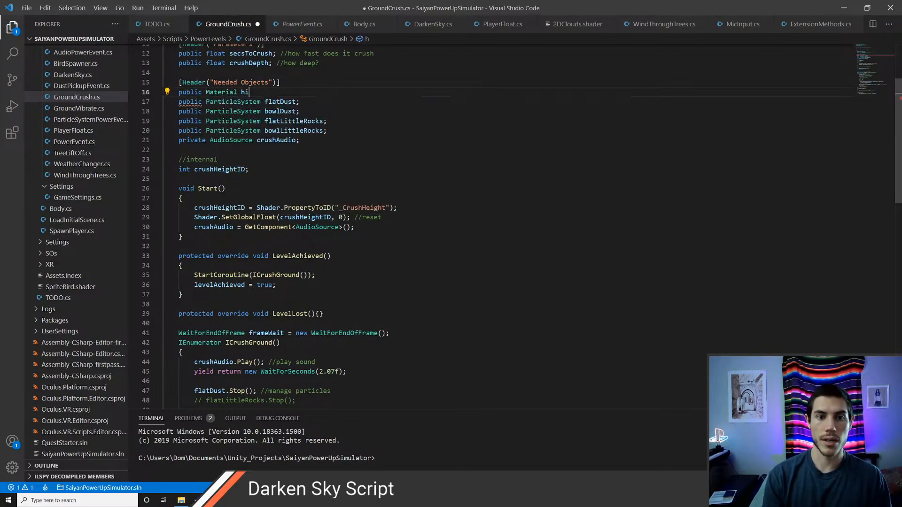
pyautogui.write('llsMat;')
pyautogui.hotkey('ctrl', 's')
# Step: Replace every Shader.SetGlobalFloat call in GroundCrush.cs with hillsMat.SetFloat and save the script
pyautogui.press('Down')
pyautogui.press('Down')
pyautogui.press('Down')
pyautogui.press('Down')
pyautogui.press('Down')
pyautogui.press('Down')
pyautogui.press('Down')
pyautogui.press('Down')
pyautogui.press('Down')
pyautogui.press('Down')
pyautogui.press('Down')
pyautogui.press('Down')
pyautogui.press('Down')
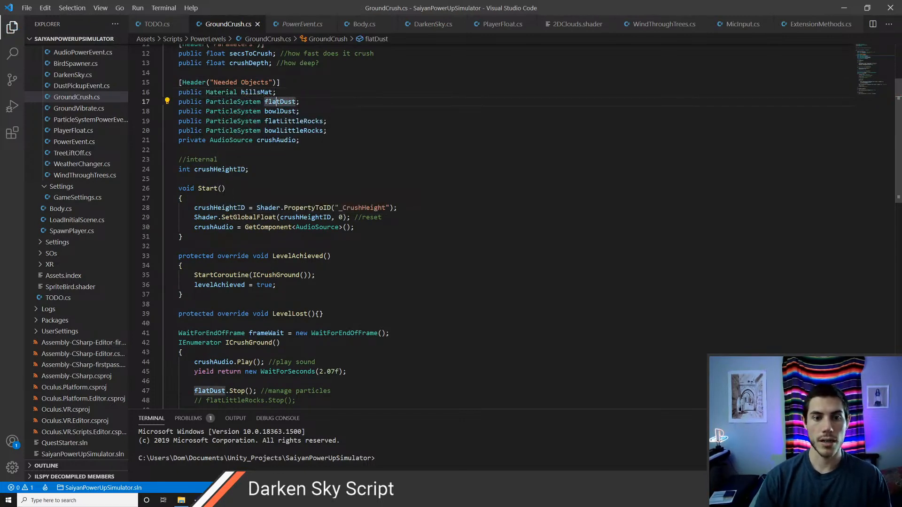
pyautogui.hotkey('ctrl', 'shift', 'Left')
pyautogui.hotkey('ctrl', 'shift', 'Left')
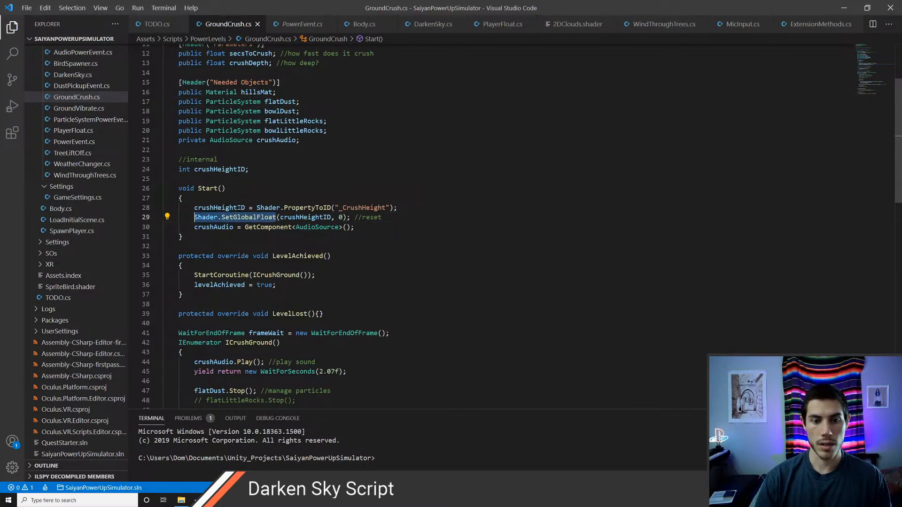
pyautogui.hotkey('ctrl', 'd')
pyautogui.hotkey('ctrl', 'd')
pyautogui.hotkey('ctrl', 'd')
pyautogui.hotkey('ctrl', 'd')
pyautogui.hotkey('ctrl', 'd')
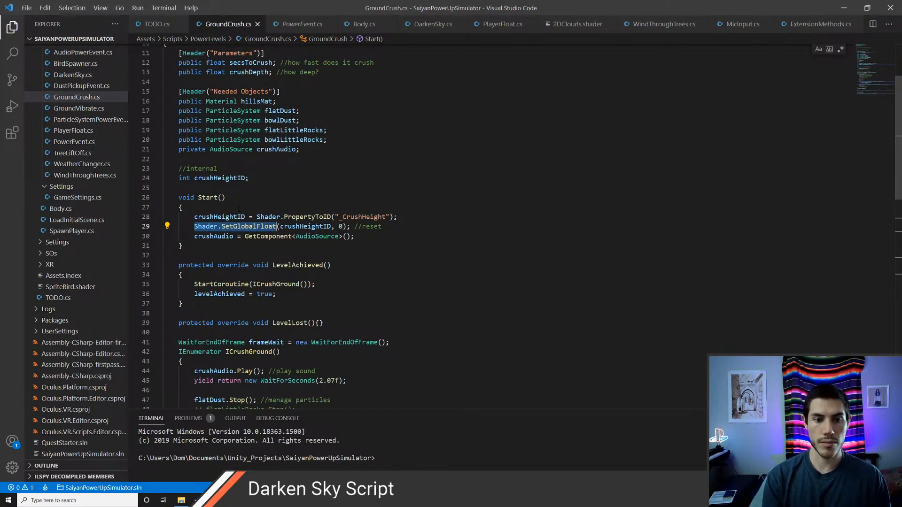
pyautogui.write('hillsMat.')
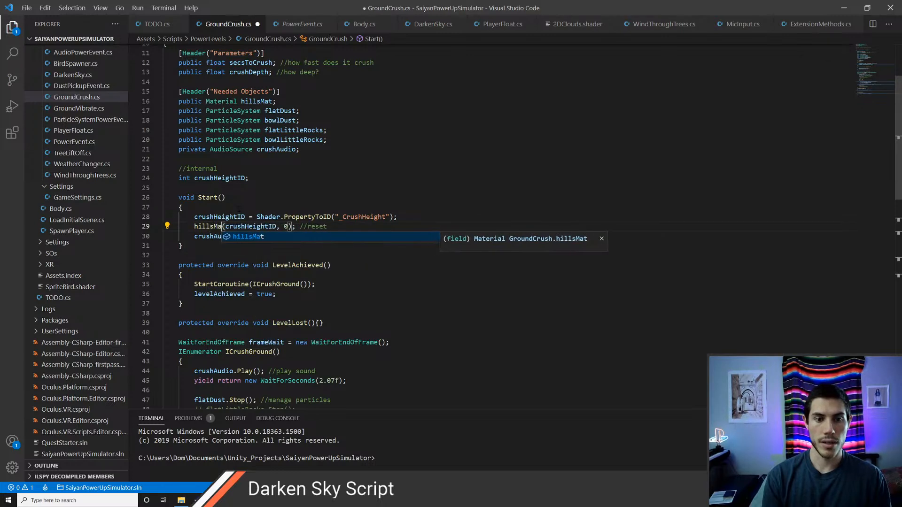
pyautogui.write('SetFloat')
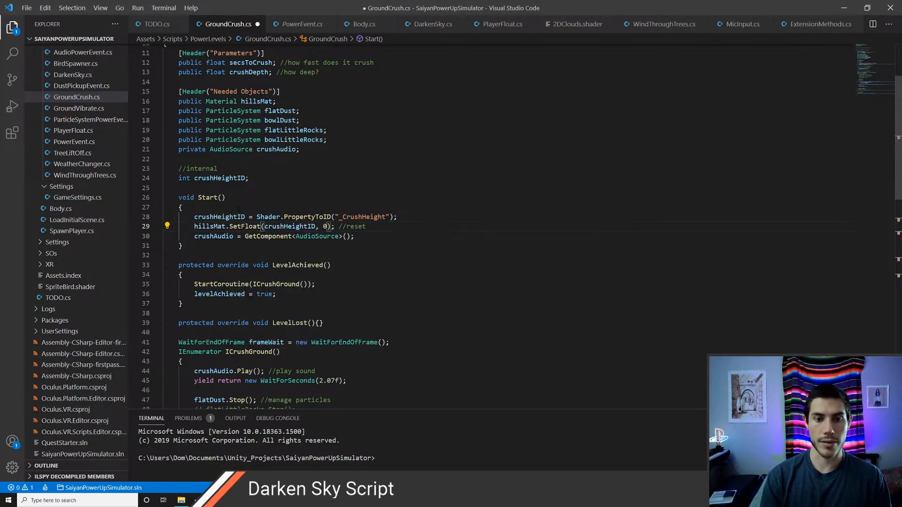
pyautogui.hotkey('ctrl', 's')
pyautogui.press('Up')
pyautogui.press('Up')
pyautogui.press('Up')
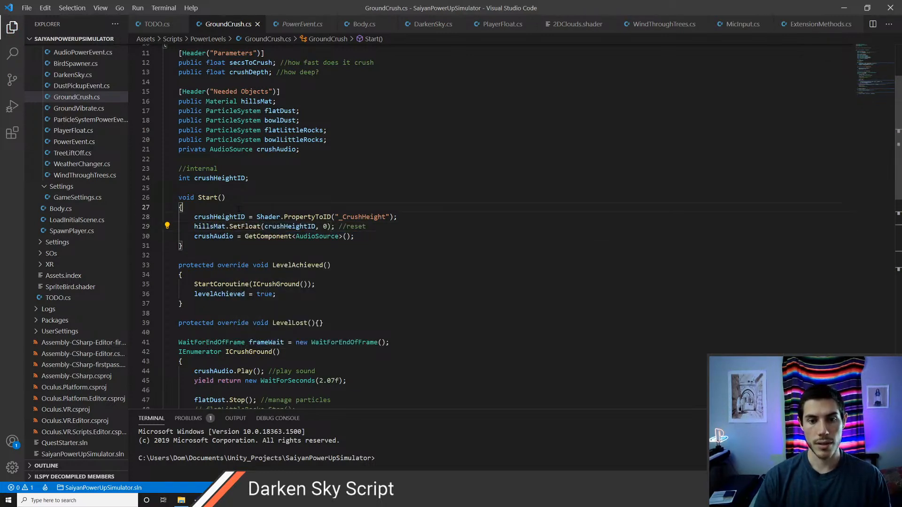
pyautogui.press('Down')
pyautogui.press('Down')
pyautogui.press('Down')
pyautogui.press('Down')
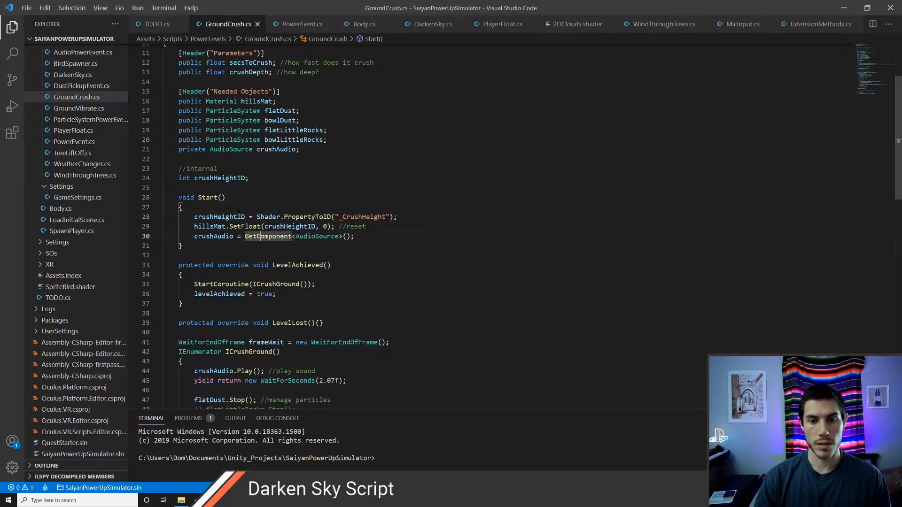
# Step: Switch to Unity and back to Visual Studio Code to check the _CrushHeight property name in Start()
pyautogui.hotkey('alt', 'Tab')
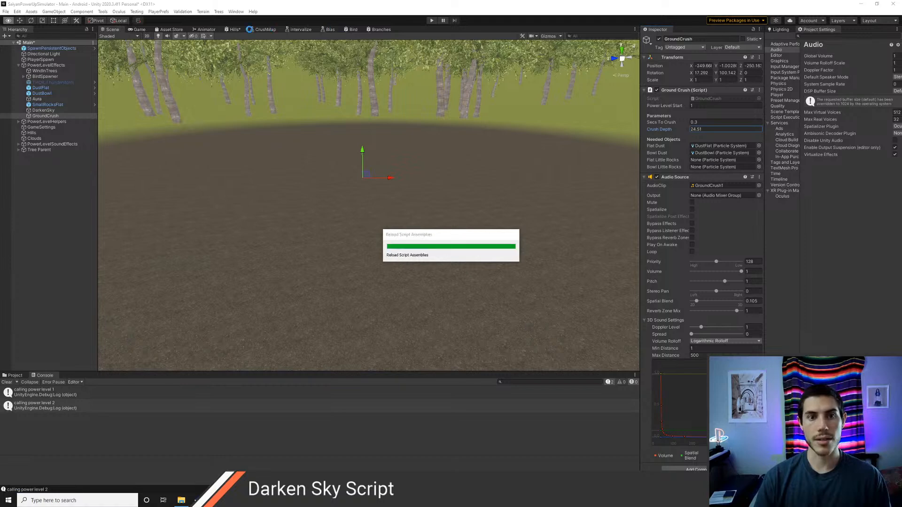
pyautogui.hotkey('alt', 'Tab')
pyautogui.doubleClick(364, 216)
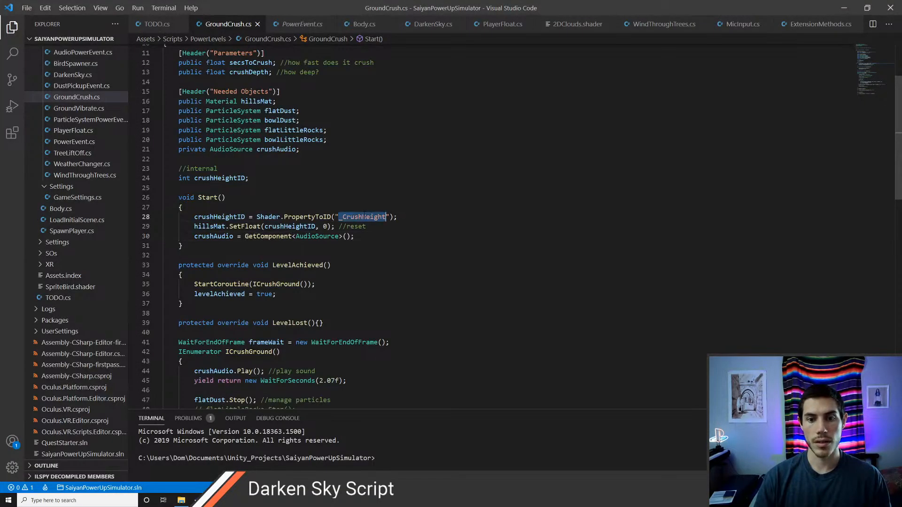
# Step: In Unity's Hills shader graph, set crushHeight's shader declaration to Per Material, turn off Override Property Declaration, and save the asset
pyautogui.hotkey('alt', 'Tab')
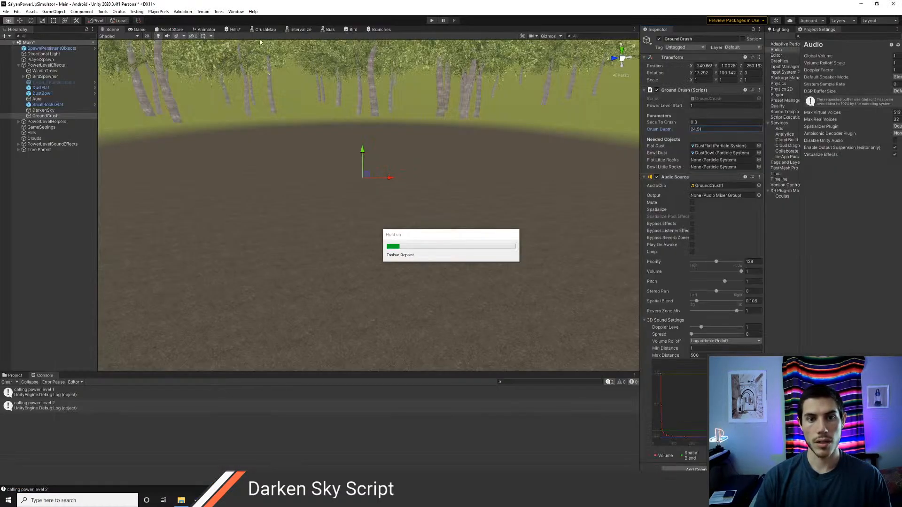
pyautogui.click(233, 29)
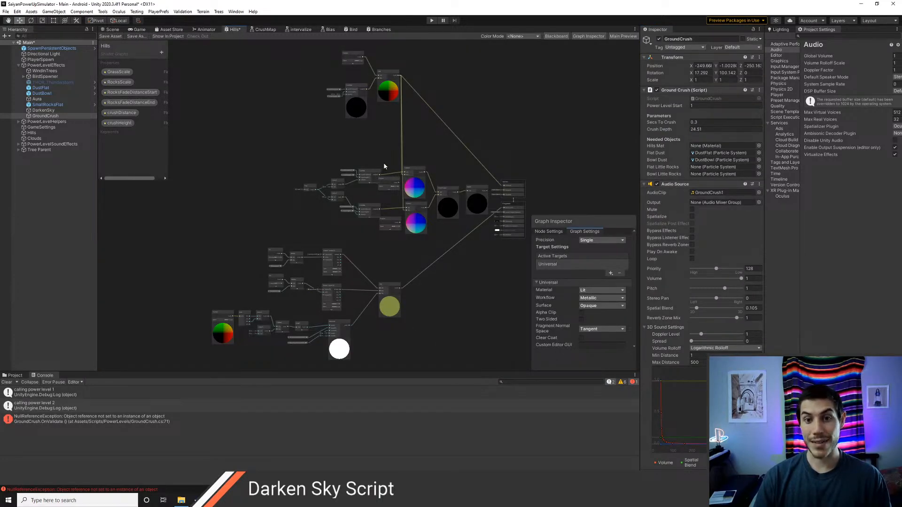
pyautogui.scroll(3, 384, 162)
pyautogui.moveTo(384, 142); pyautogui.dragTo(346, 250, button='middle')
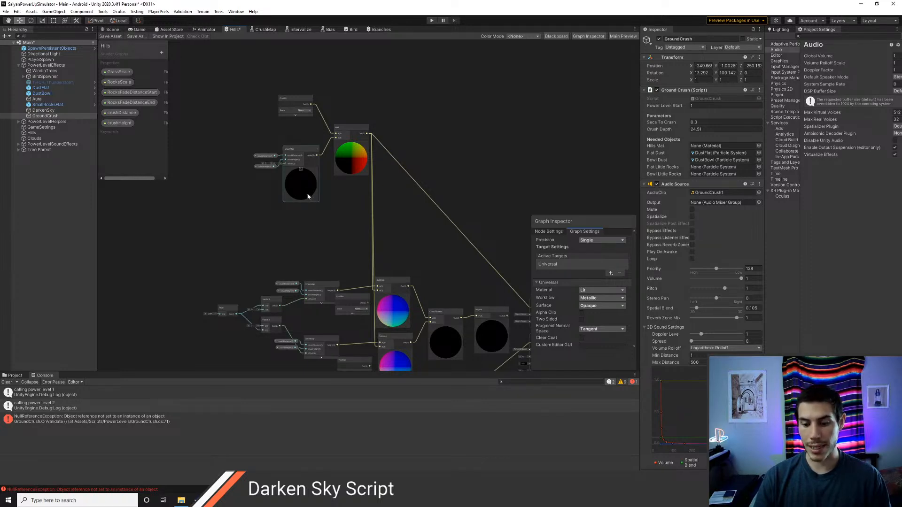
pyautogui.scroll(1, 307, 198)
pyautogui.moveTo(427, 224); pyautogui.dragTo(412, 233, button='middle')
pyautogui.click(119, 123)
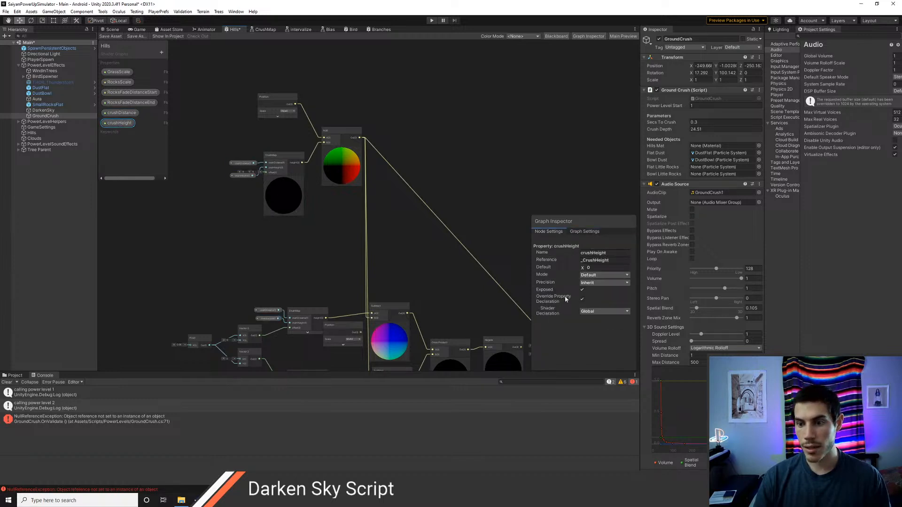
pyautogui.click(601, 312)
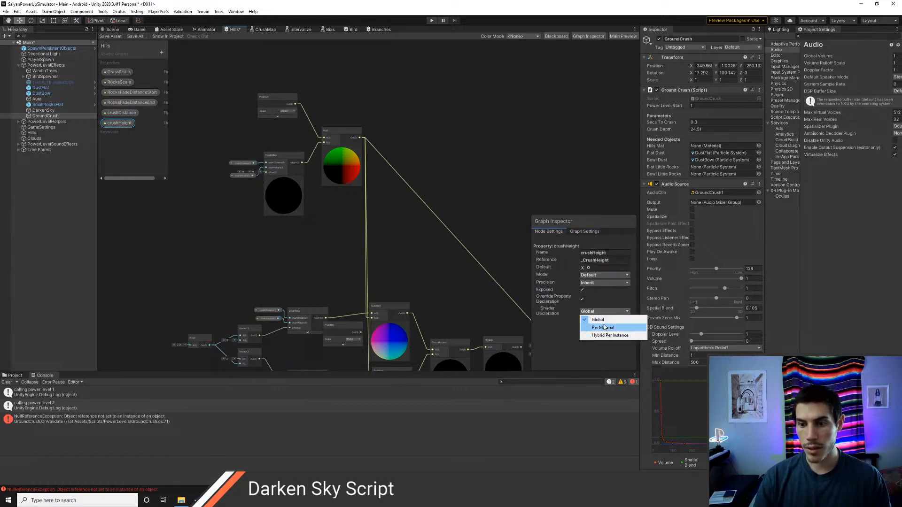
pyautogui.click(606, 328)
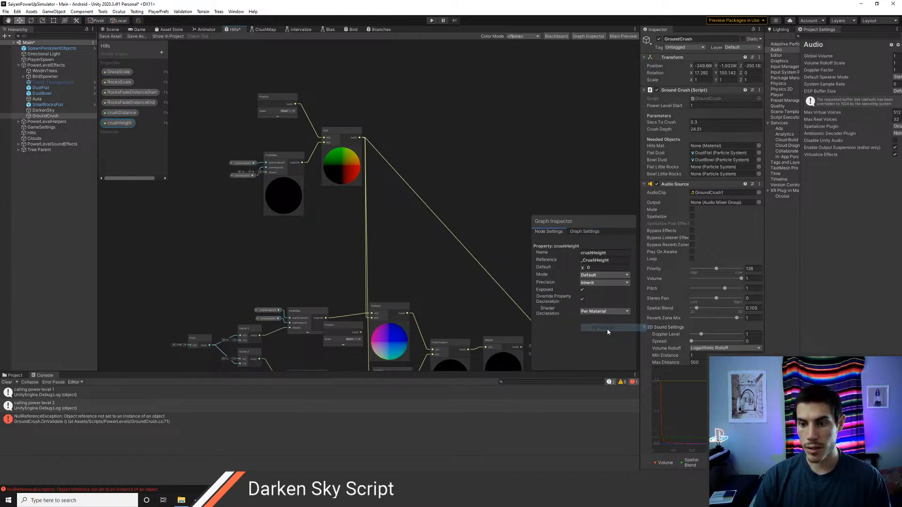
pyautogui.click(582, 300)
pyautogui.click(109, 36)
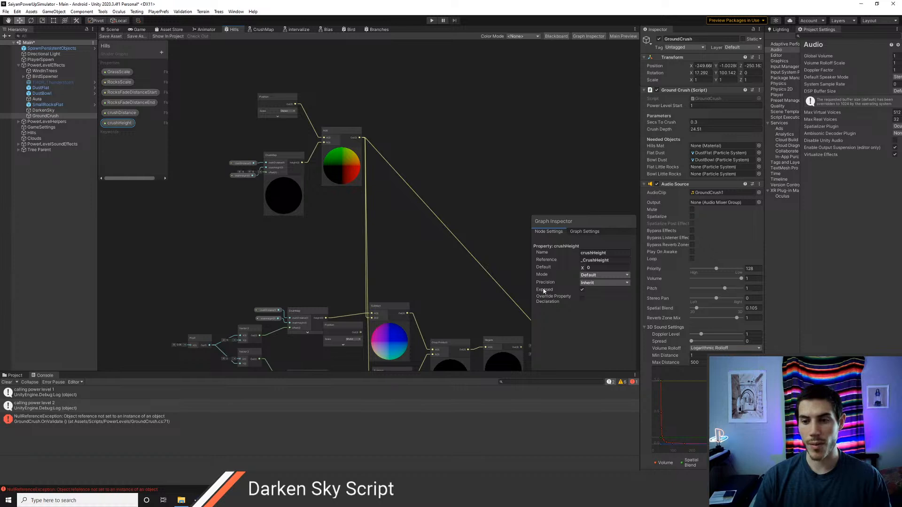
# Step: Return to the Scene view and try varying the GroundCrush object's Crush Depth to about 24.81
pyautogui.click(111, 29)
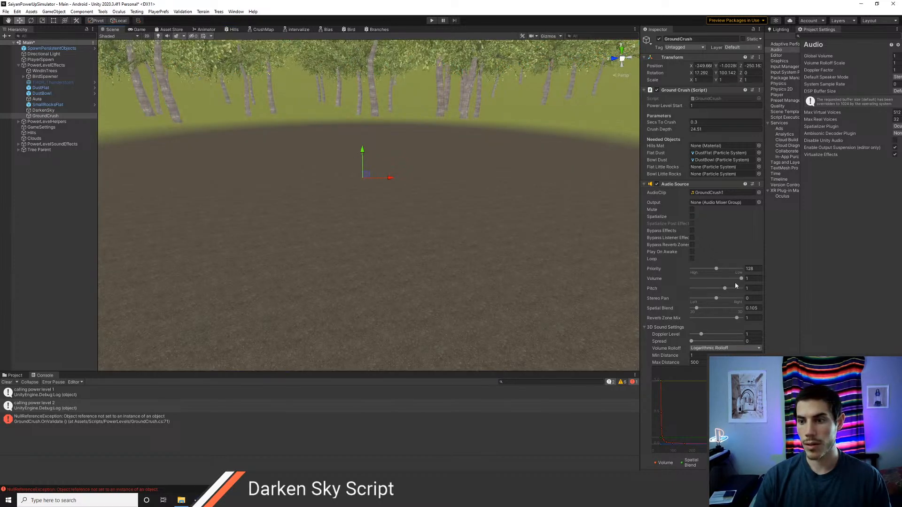
pyautogui.moveTo(685, 133); pyautogui.dragTo(686, 133)
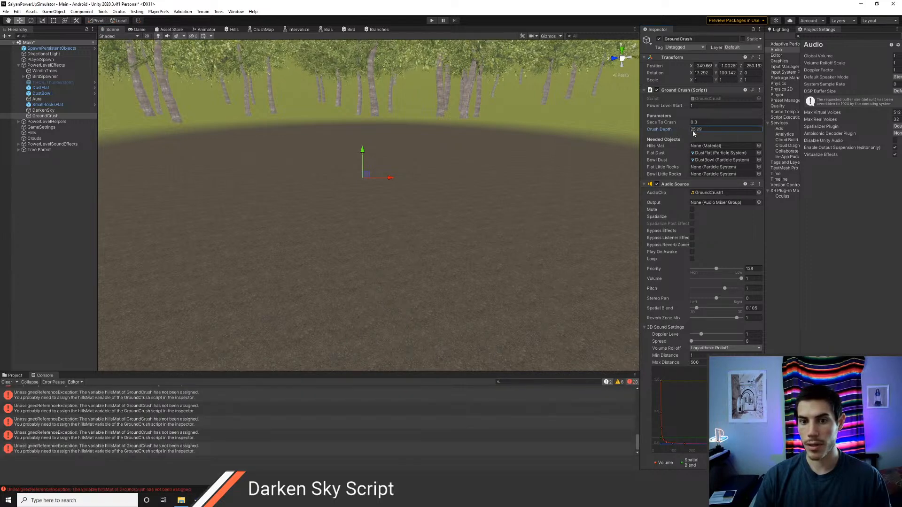
# Step: Assign the Hills material to the Hills Mat field of the GroundCrush object's script
pyautogui.click(45, 116)
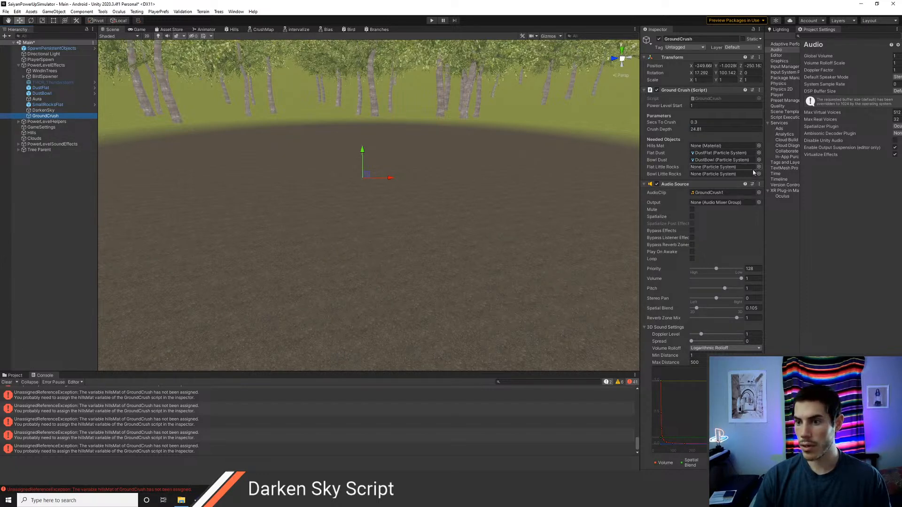
pyautogui.click(758, 145)
pyautogui.write('hills')
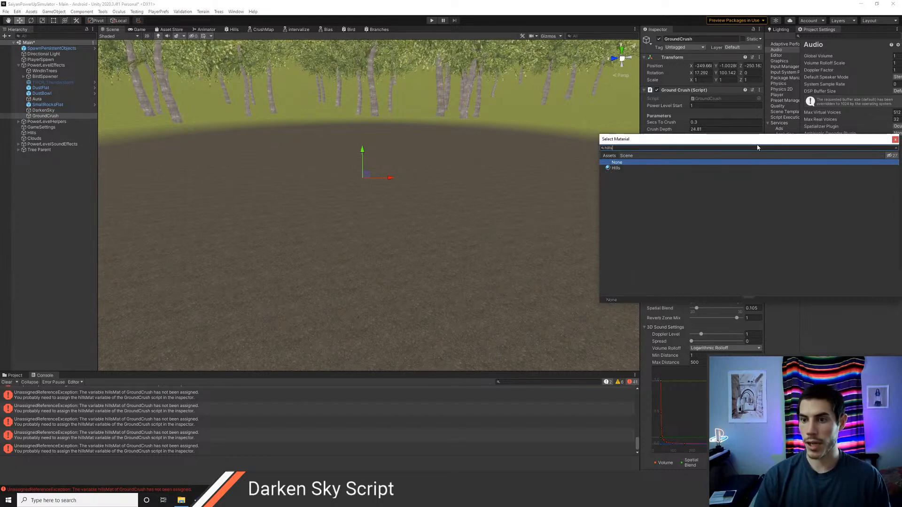
pyautogui.press('Down')
pyautogui.press('Return')
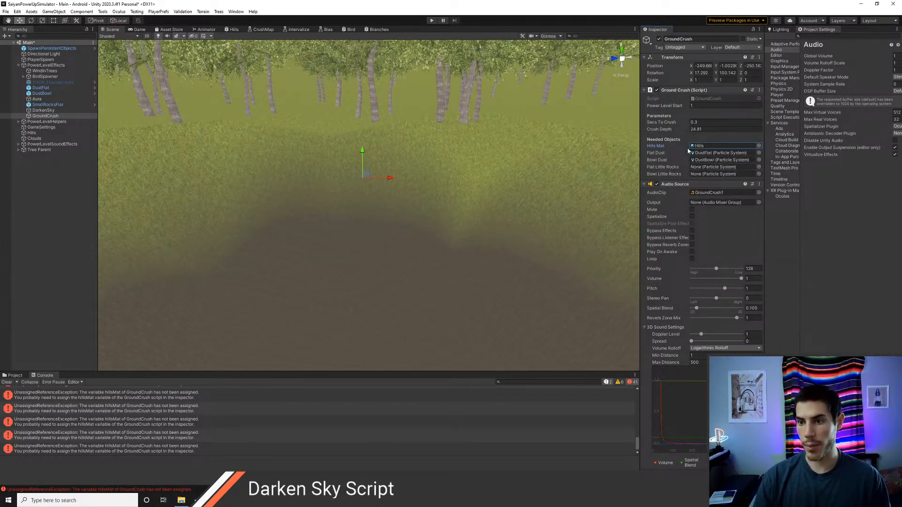
# Step: Try different Crush Depth values on the GroundCrush script, ending with the depth set to 25
pyautogui.moveTo(685, 132); pyautogui.dragTo(710, 151)
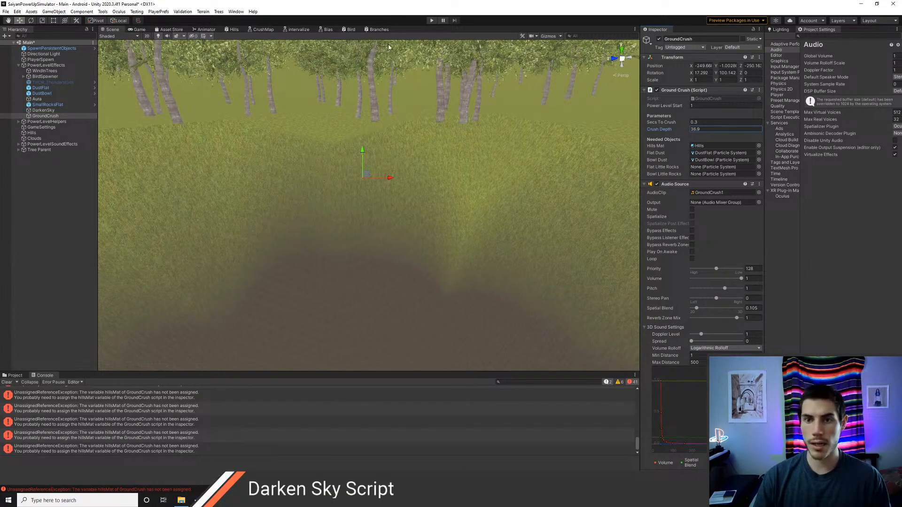
pyautogui.write('25')
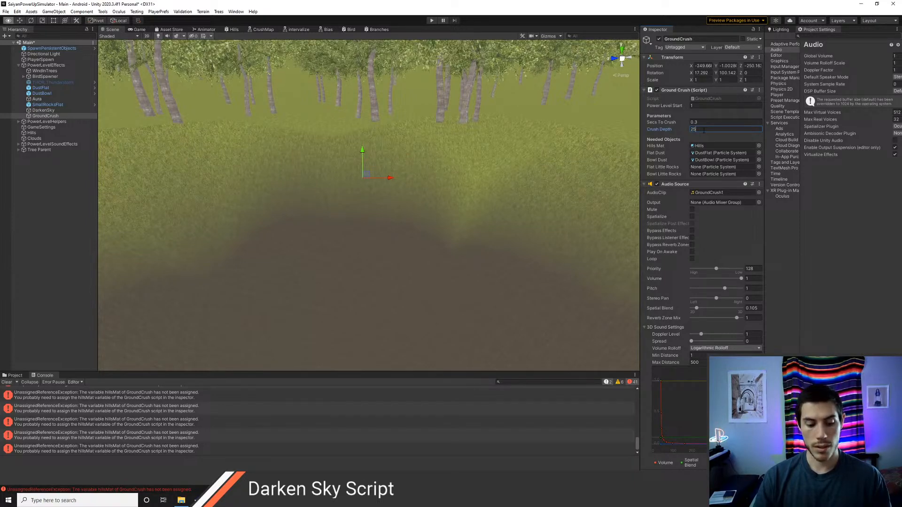
# Step: Switch to Visual Studio Code, comment out the OnValidate code in GroundCrush.cs, and save the script
pyautogui.hotkey('alt', 'Tab')
pyautogui.scroll(-8, 252, 262)
pyautogui.click(230, 266)
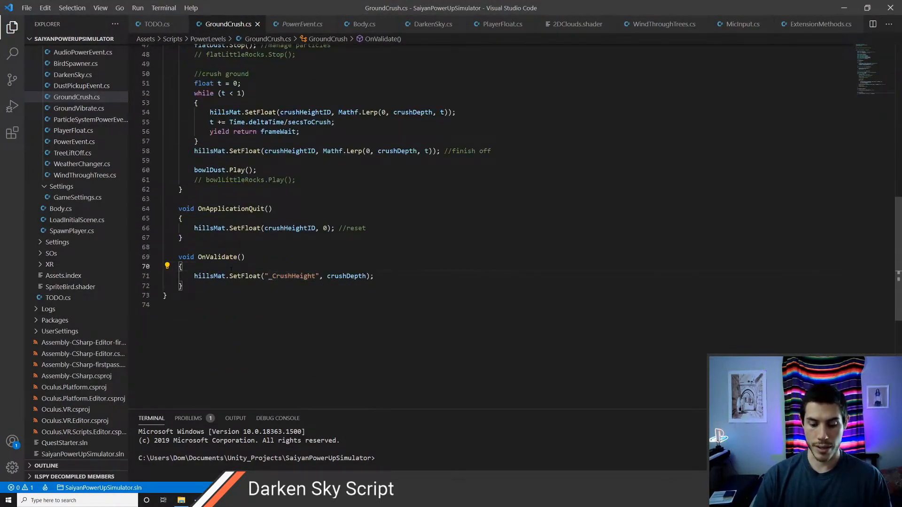
pyautogui.hotkey('ctrl', '/')
pyautogui.hotkey('ctrl', 's')
pyautogui.scroll(13, 279, 277)
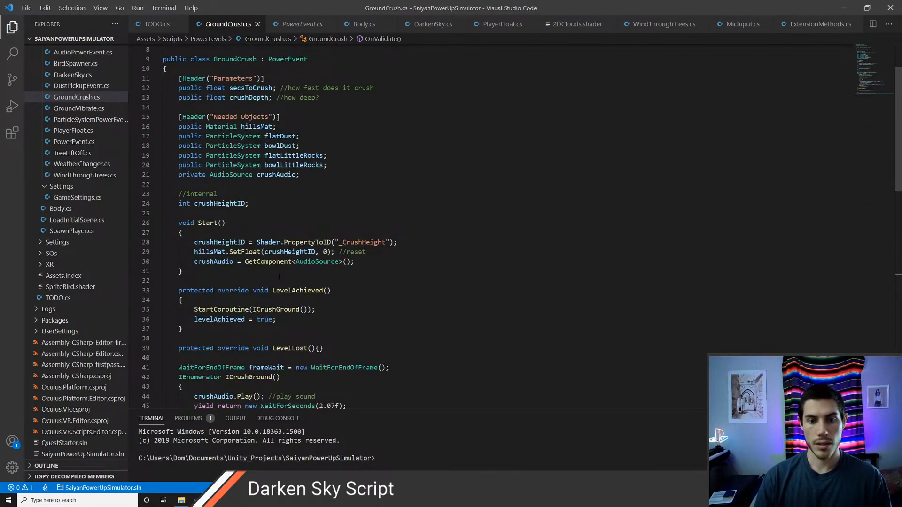
# Step: Switch back to Unity, locate the Hills material from the GroundCrush script, set its crushHeight to 0, and save the scene
pyautogui.hotkey('alt', 'Tab')
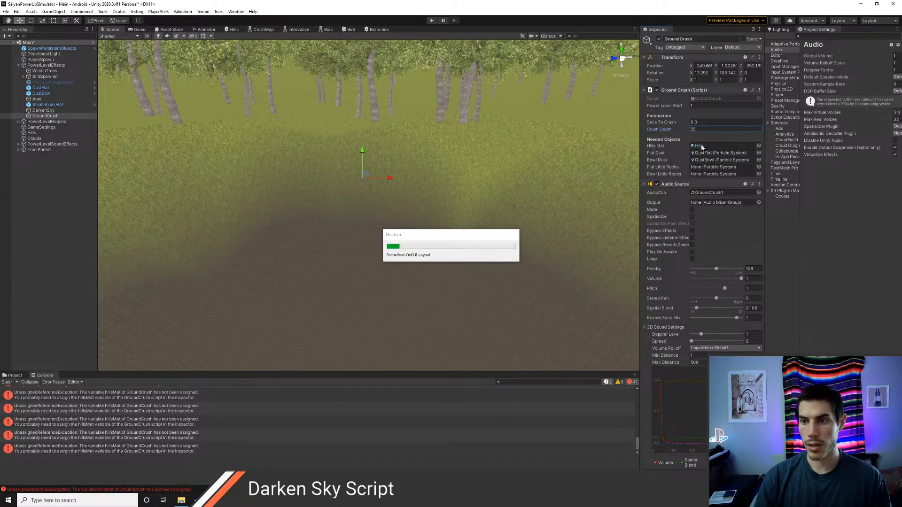
pyautogui.click(16, 375)
pyautogui.click(723, 146)
pyautogui.click(65, 414)
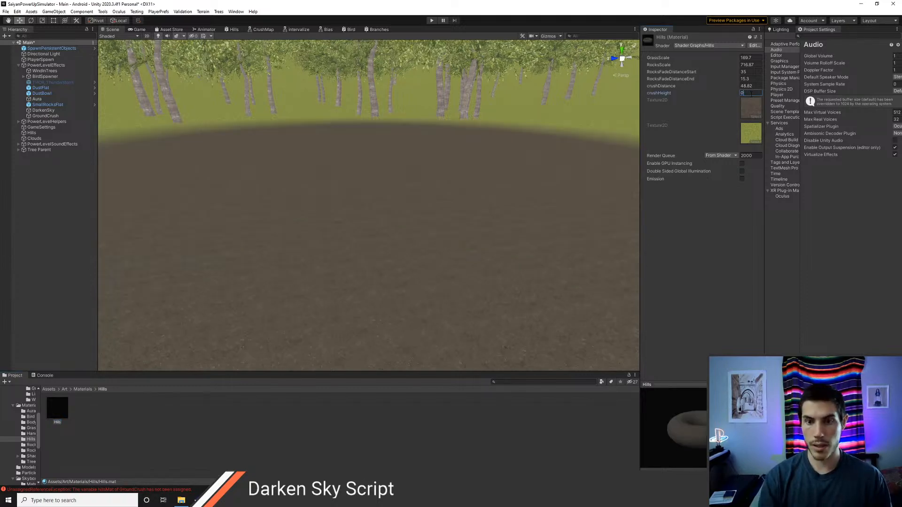
pyautogui.click(33, 231)
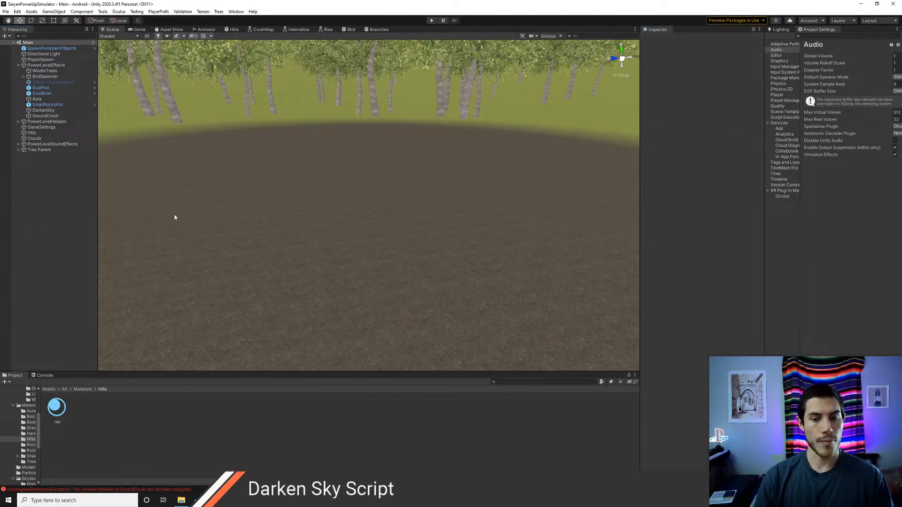
pyautogui.hotkey('ctrl', 's')
# Step: Play-test the ground crush effect, stop the game, and review the crush timing and depth code in GroundCrush.cs in Visual Studio Code
pyautogui.hotkey('ctrl', 'p')
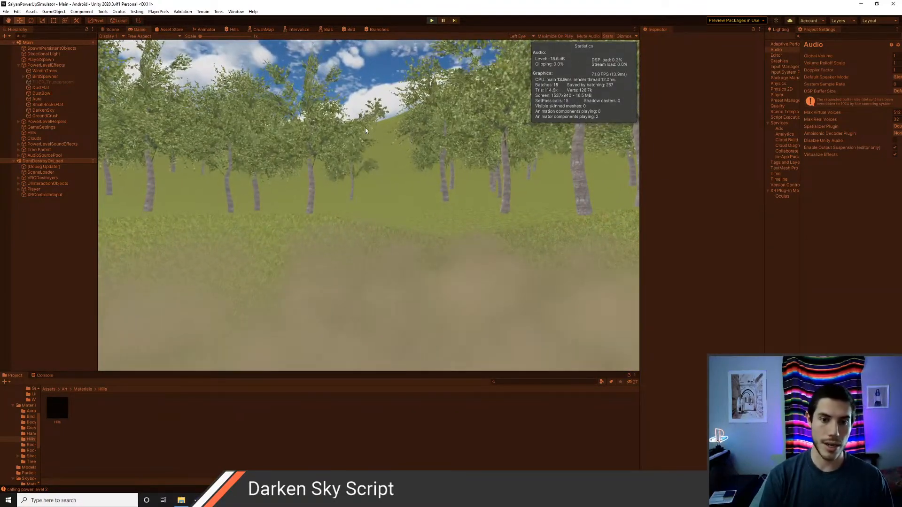
pyautogui.hotkey('ctrl', 'p')
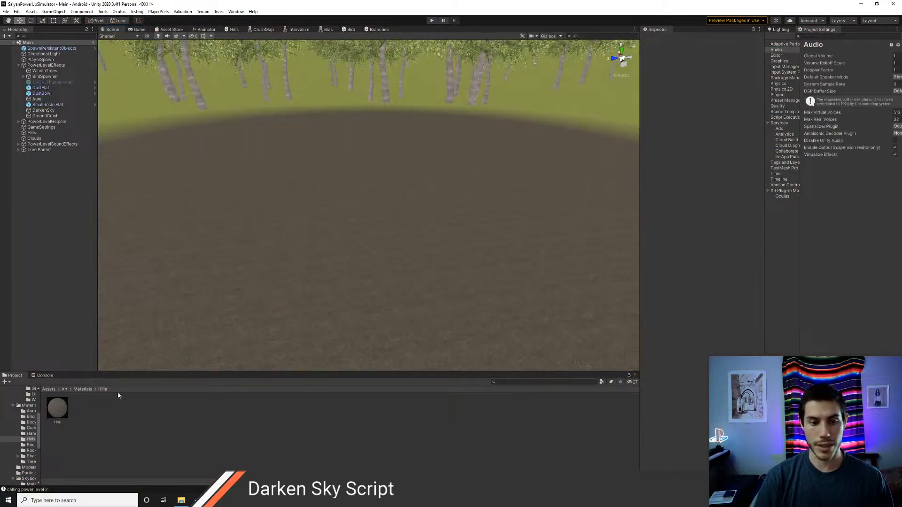
pyautogui.hotkey('alt', 'Tab')
pyautogui.scroll(-5, 423, 212)
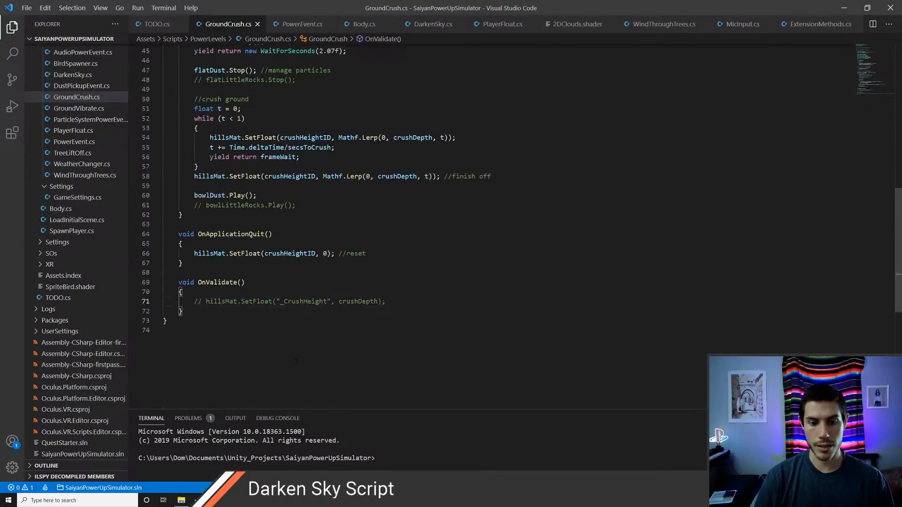
pyautogui.scroll(3, 422, 225)
pyautogui.scroll(-2, 422, 225)
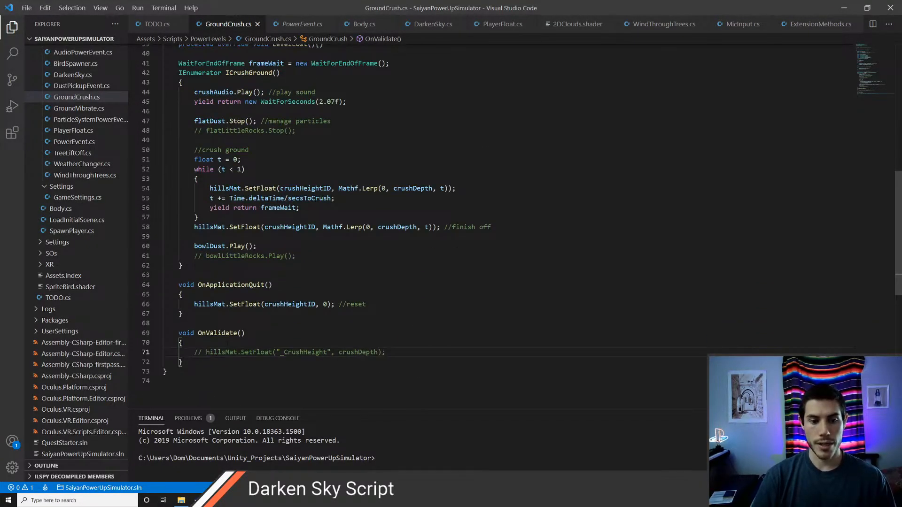
pyautogui.scroll(10, 224, 342)
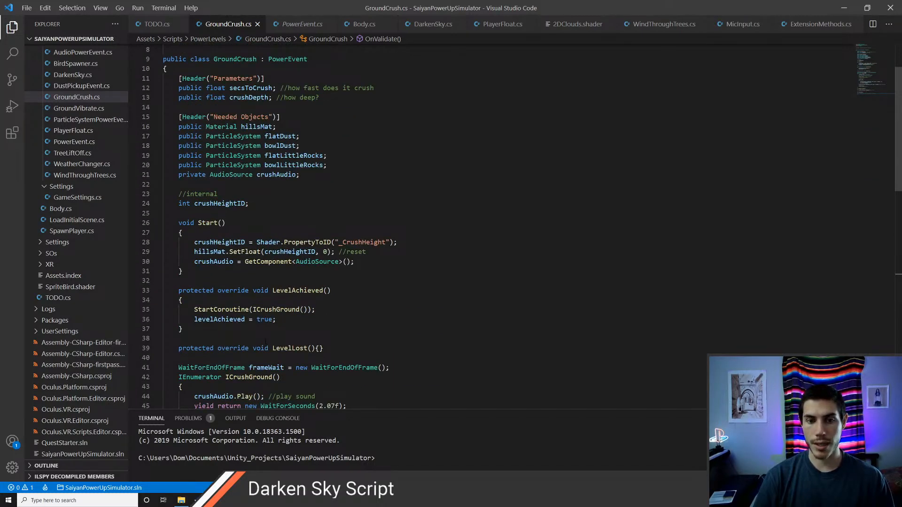
# Step: Return to Unity, set Secs To Crush on the GroundCrush object to 0.15, and save the scene
pyautogui.hotkey('alt', 'Tab')
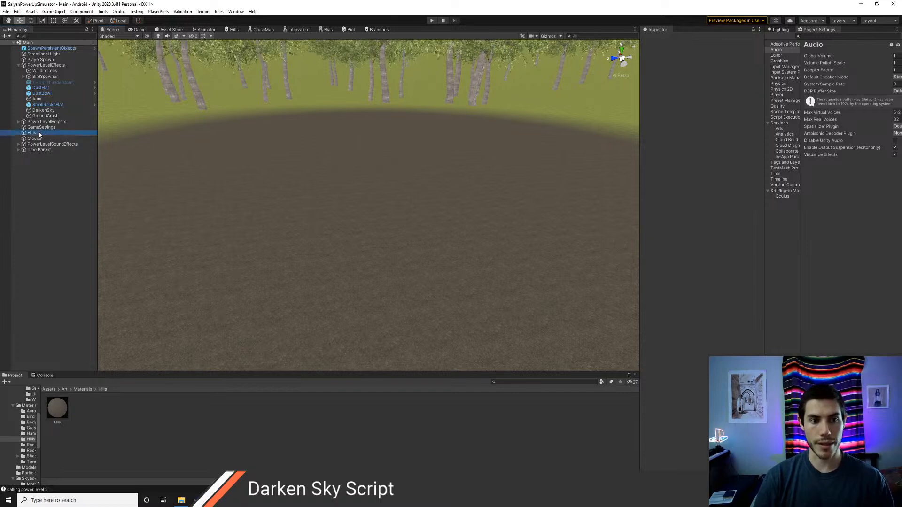
pyautogui.click(32, 133)
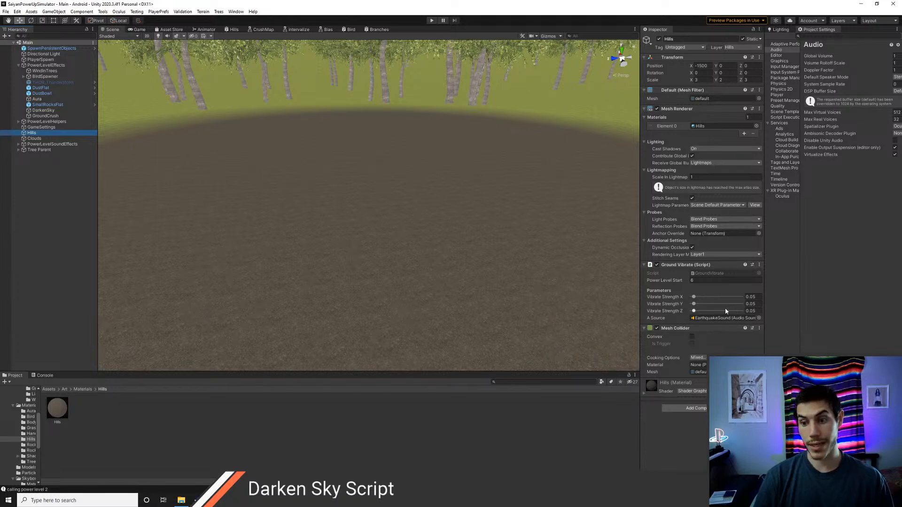
pyautogui.click(45, 116)
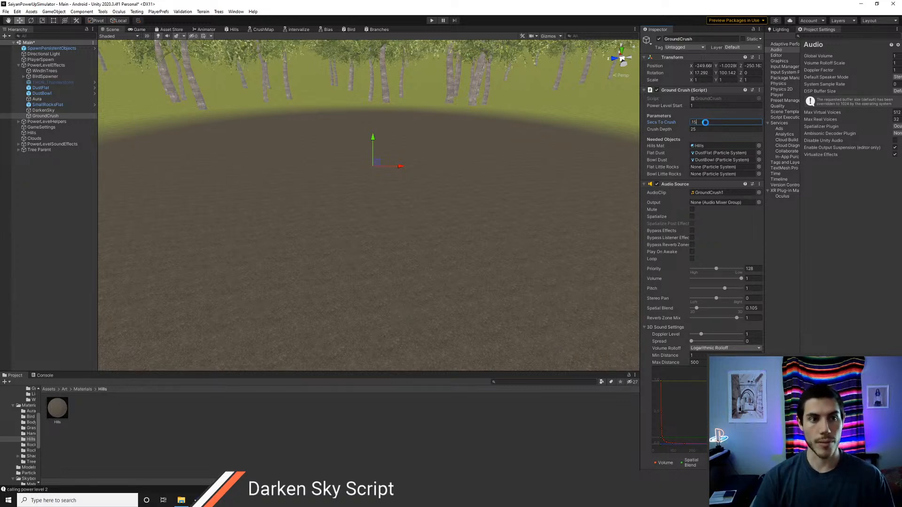
# Step: Set the Hills material's crushHeight to 25 to preview the crushed crater in the scene
pyautogui.click(57, 409)
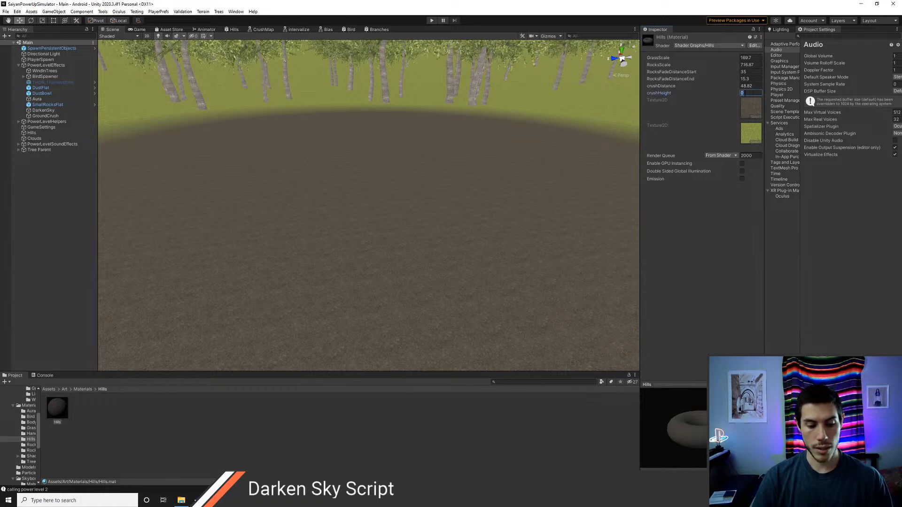
pyautogui.write('25')
pyautogui.moveTo(441, 200)
pyautogui.mouseDown(button='right')
pyautogui.moveTo(435, 231)
pyautogui.moveTo(441, 198)
pyautogui.mouseUp(button='right')
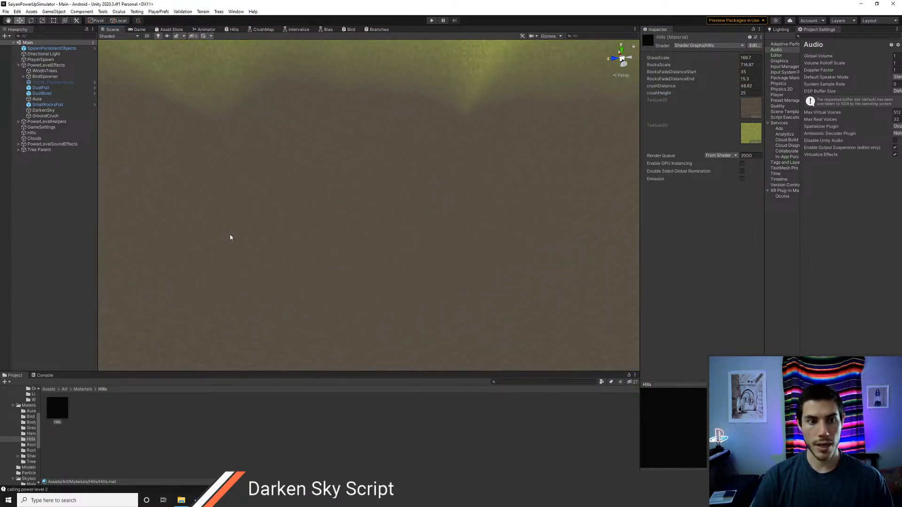
# Step: Frame the DustBowl particle system and strengthen its upward drift by setting Gravity Modifier to about -0.85
pyautogui.doubleClick(47, 94)
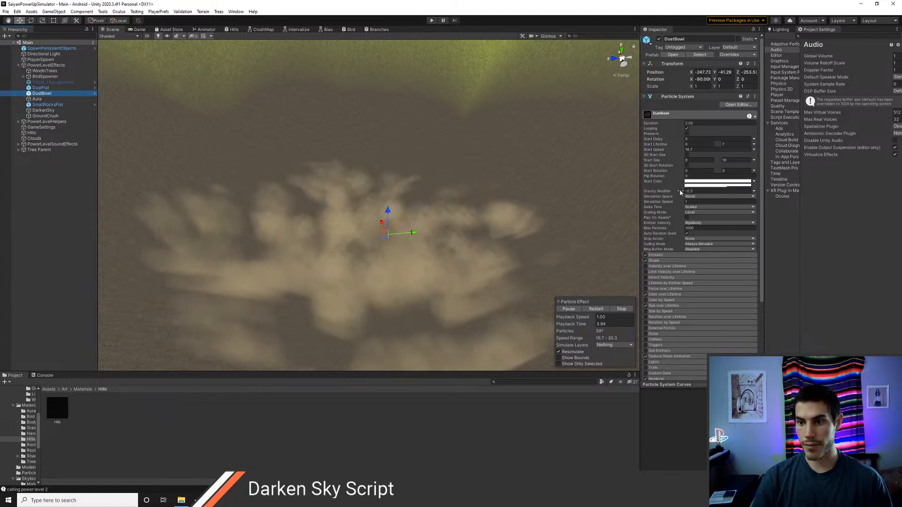
pyautogui.moveTo(674, 193); pyautogui.dragTo(672, 193)
pyautogui.moveTo(449, 193); pyautogui.dragTo(472, 248, button='right')
pyautogui.press('s')
pyautogui.moveTo(681, 193); pyautogui.dragTo(681, 196)
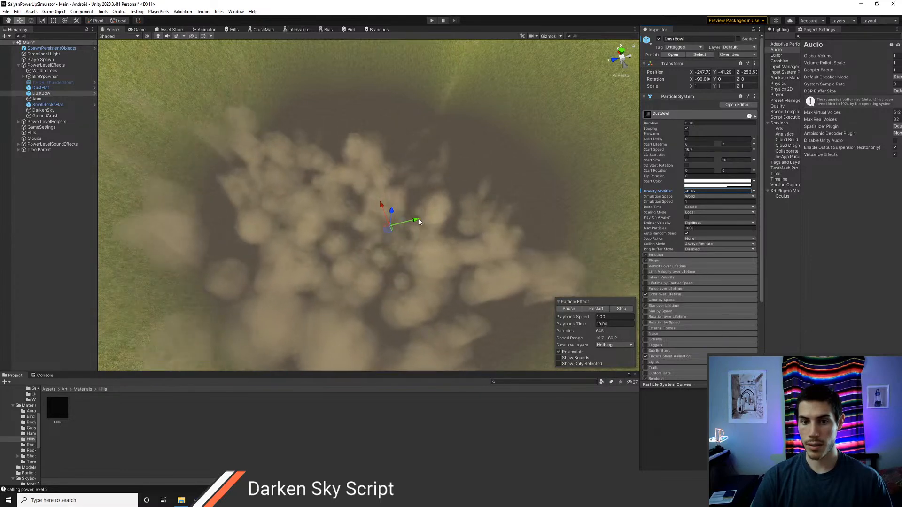
# Step: Center DustBowl in the crater at about X -251.8, Z -249.8, set its Gravity Modifier to -0.97, and save the scene
pyautogui.moveTo(418, 219); pyautogui.dragTo(401, 227)
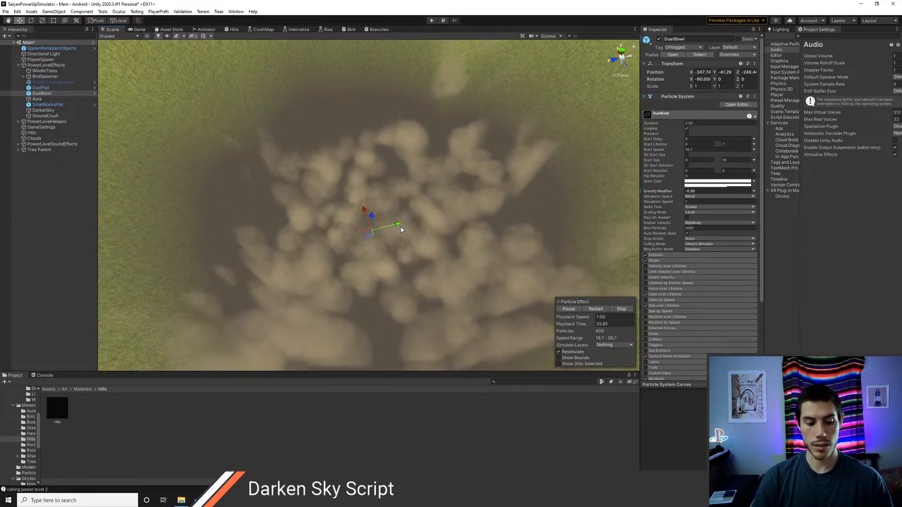
pyautogui.hotkey('ctrl', 'z')
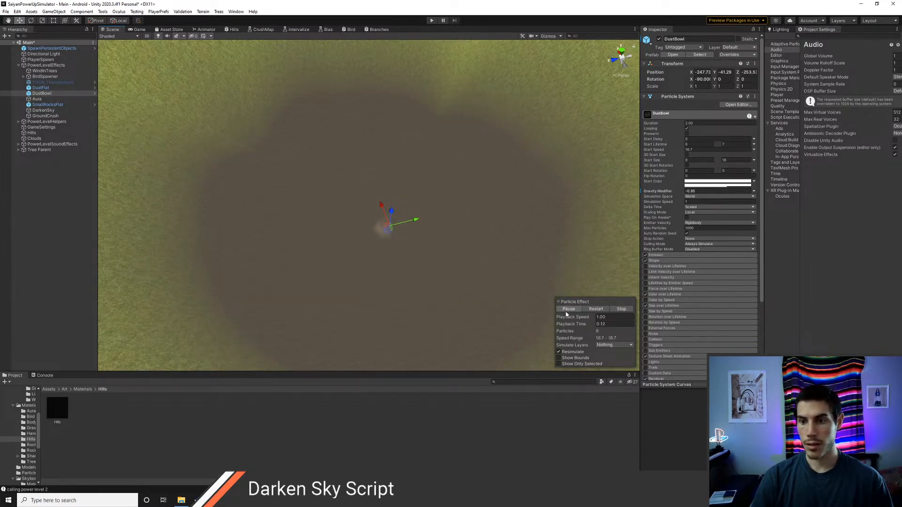
pyautogui.moveTo(556, 233); pyautogui.dragTo(515, 231, button='right')
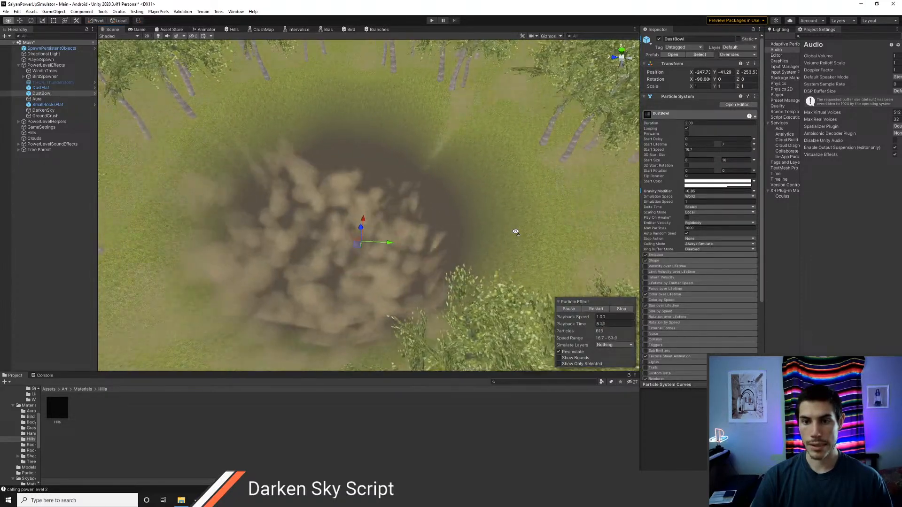
pyautogui.moveTo(516, 232); pyautogui.dragTo(518, 232, button='right')
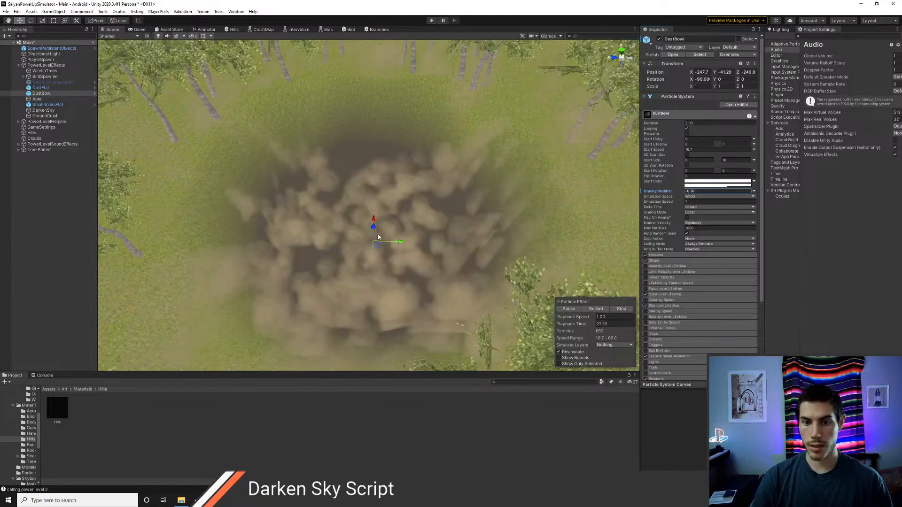
pyautogui.moveTo(388, 267); pyautogui.dragTo(374, 243, button='right')
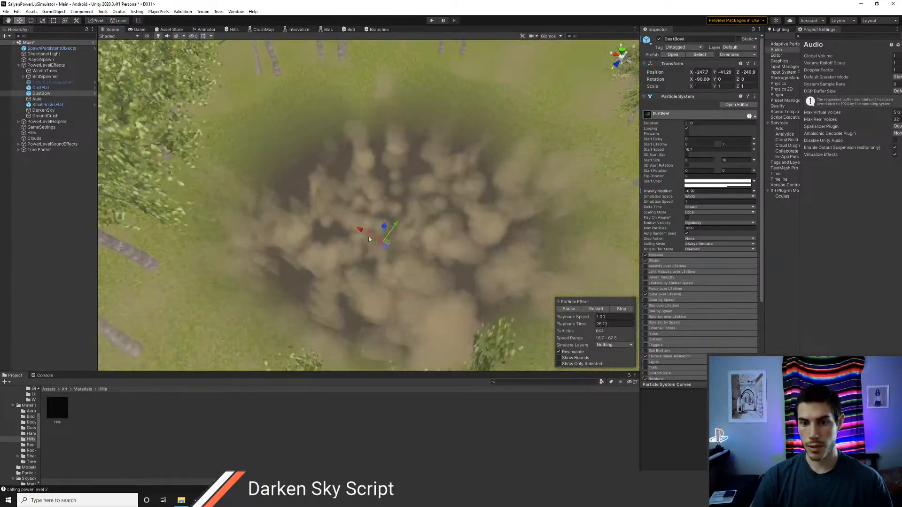
pyautogui.moveTo(363, 232); pyautogui.dragTo(373, 236)
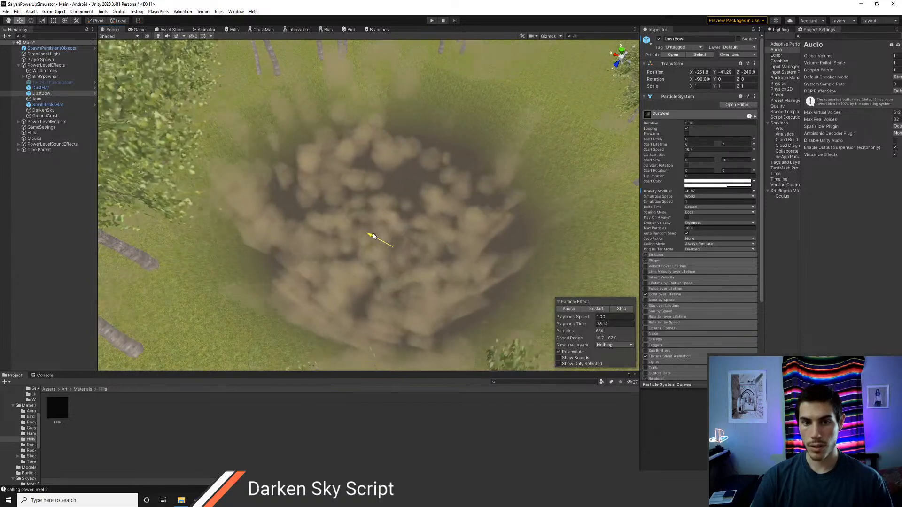
pyautogui.keyDown('alt'); pyautogui.moveTo(373, 236); pyautogui.dragTo(410, 263); pyautogui.keyUp('alt')
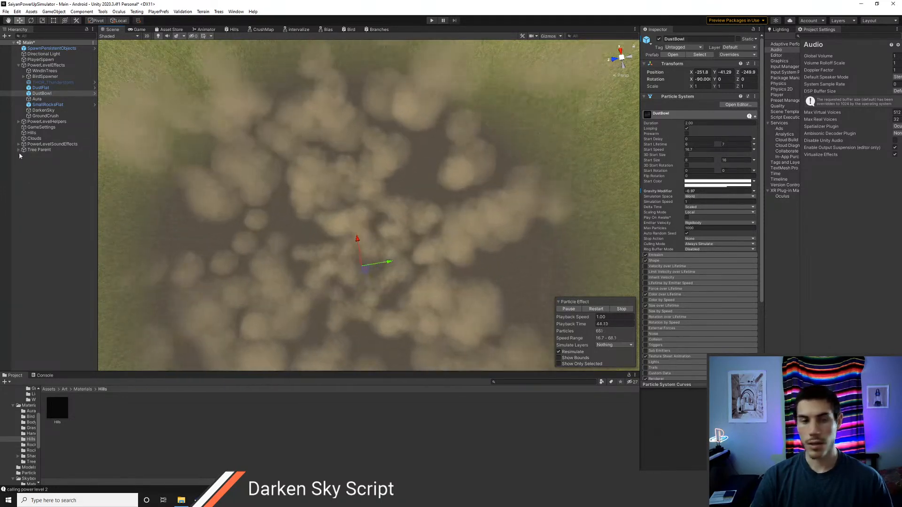
pyautogui.hotkey('ctrl', 's')
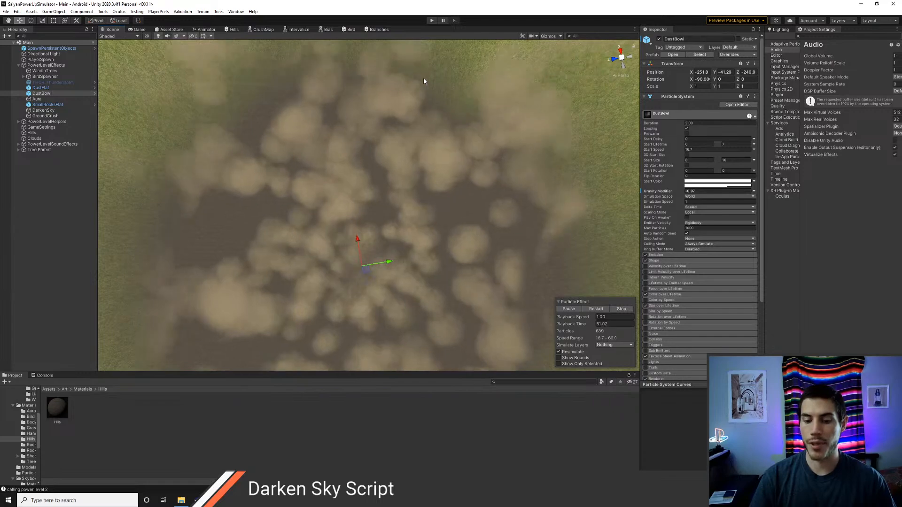
# Step: Display the scene in Wireframe mode and examine the hills mesh's vertices and triangles around the crater
pyautogui.moveTo(424, 79); pyautogui.dragTo(472, 197, button='right')
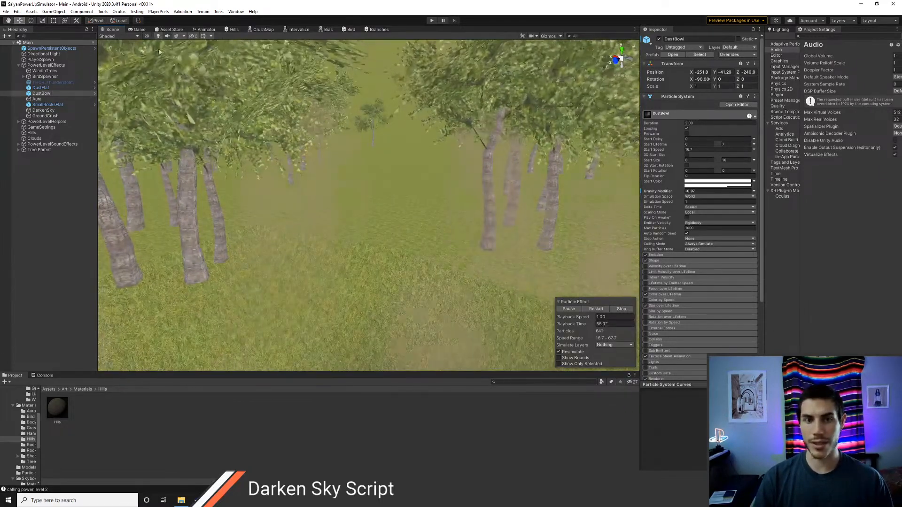
pyautogui.click(118, 36)
pyautogui.click(128, 55)
pyautogui.moveTo(370, 232)
pyautogui.mouseDown(button='right')
pyautogui.moveTo(413, 265)
pyautogui.moveTo(402, 266)
pyautogui.moveTo(501, 317)
pyautogui.mouseUp(button='right')
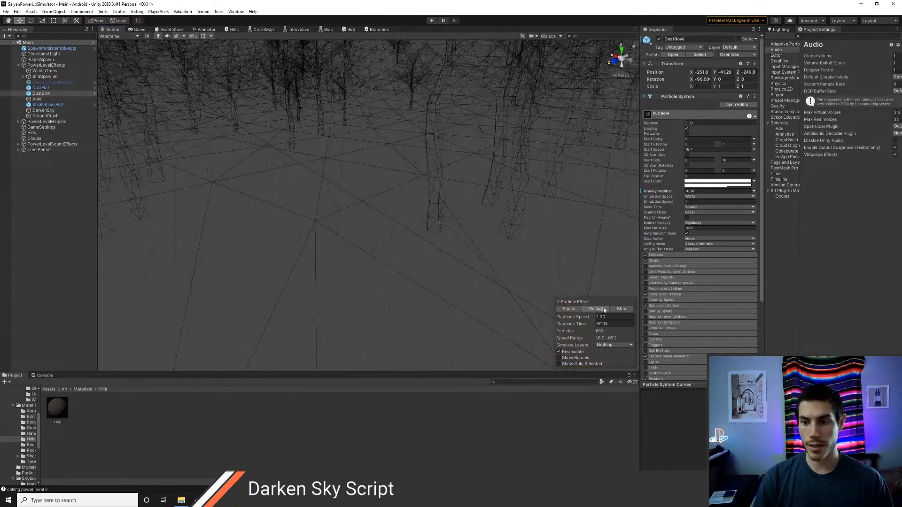
pyautogui.moveTo(488, 273); pyautogui.dragTo(384, 243, button='right')
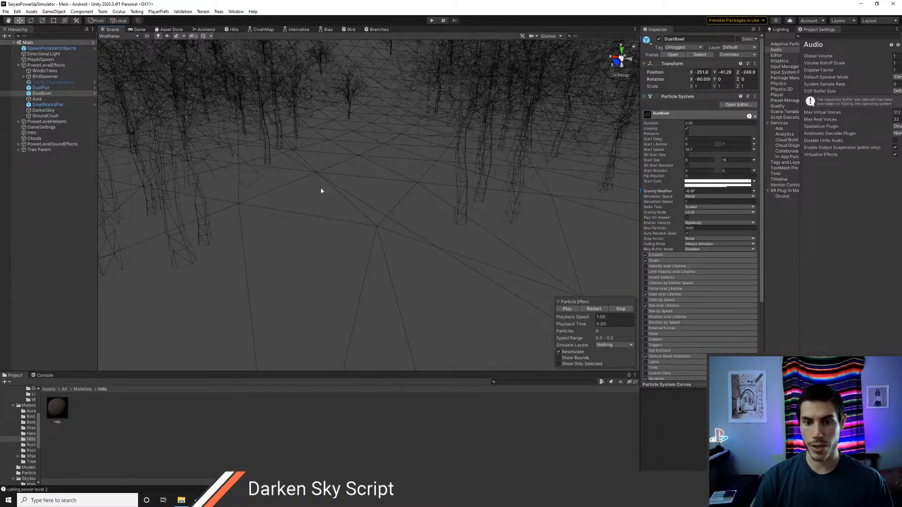
pyautogui.moveTo(307, 187); pyautogui.dragTo(315, 196, button='right')
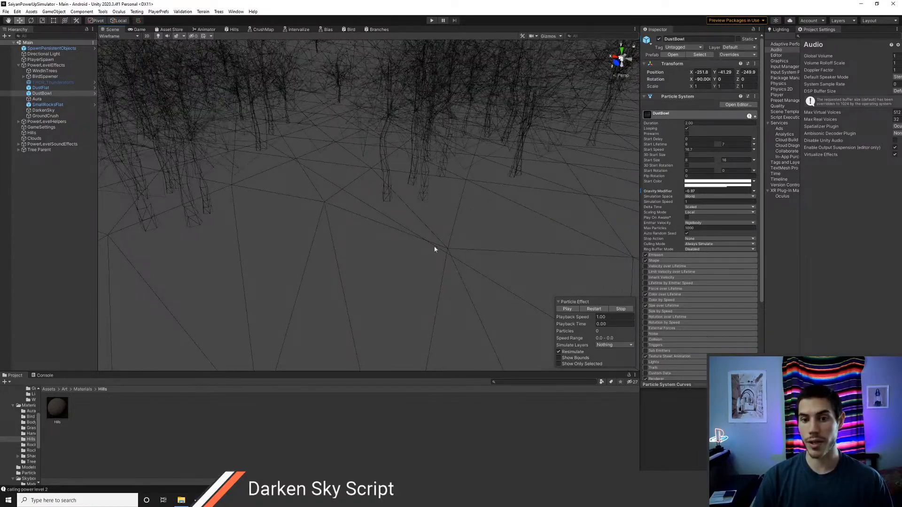
pyautogui.moveTo(298, 251); pyautogui.dragTo(309, 339, button='right')
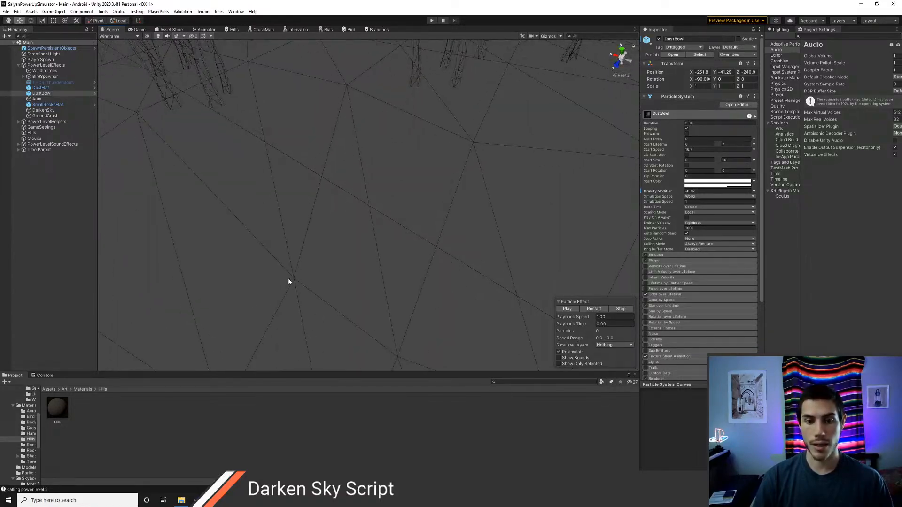
pyautogui.moveTo(289, 278); pyautogui.dragTo(365, 307, button='right')
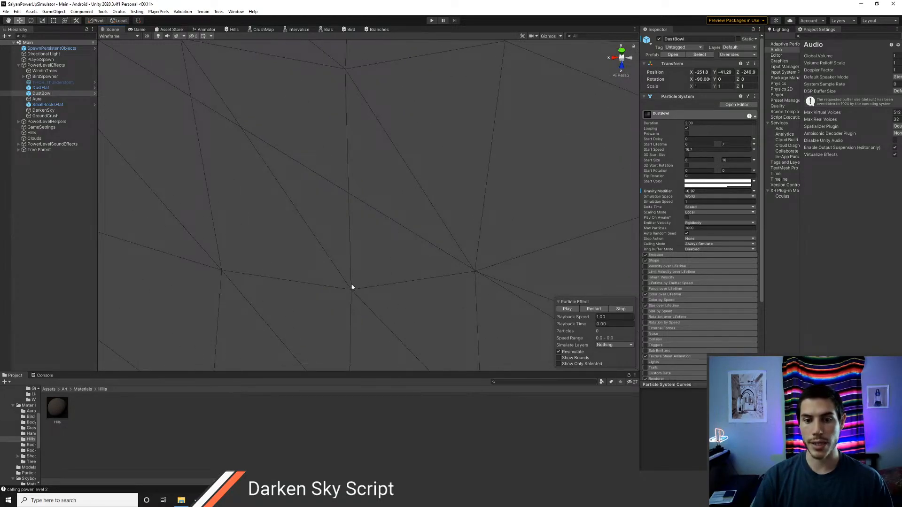
pyautogui.moveTo(341, 209); pyautogui.dragTo(308, 245, button='right')
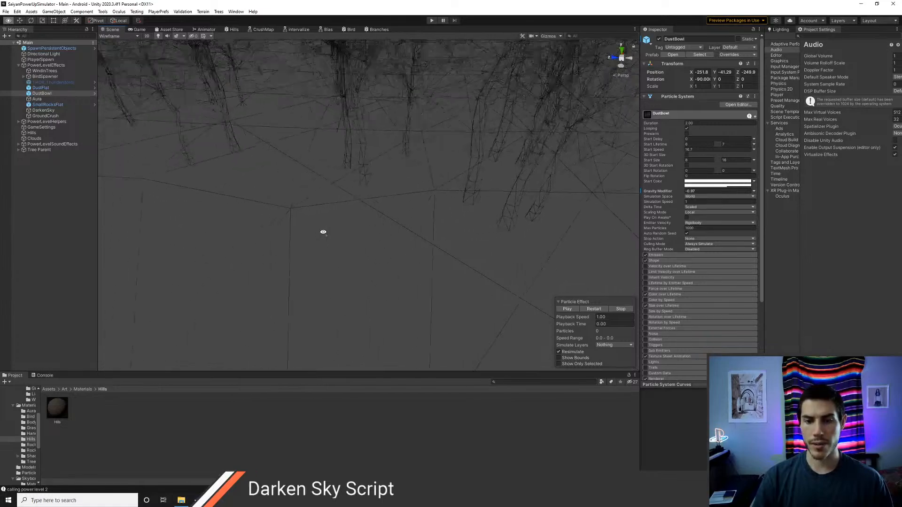
# Step: Switch the scene to Shaded Wireframe and examine how the mesh edges line up with the crushed area
pyautogui.click(119, 36)
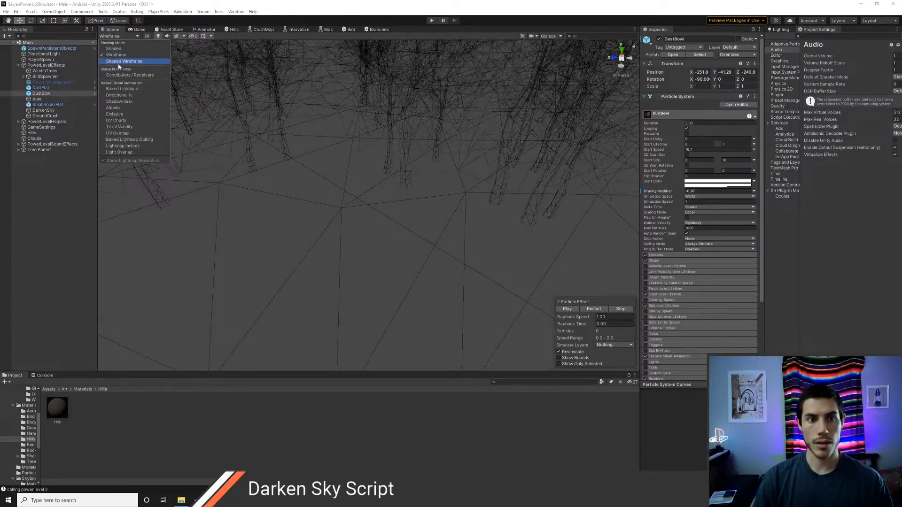
pyautogui.click(124, 61)
pyautogui.moveTo(238, 108)
pyautogui.mouseDown(button='right')
pyautogui.moveTo(483, 199)
pyautogui.moveTo(489, 185)
pyautogui.moveTo(458, 269)
pyautogui.moveTo(475, 284)
pyautogui.moveTo(536, 228)
pyautogui.moveTo(402, 195)
pyautogui.moveTo(212, 191)
pyautogui.moveTo(363, 192)
pyautogui.mouseUp(button='right')
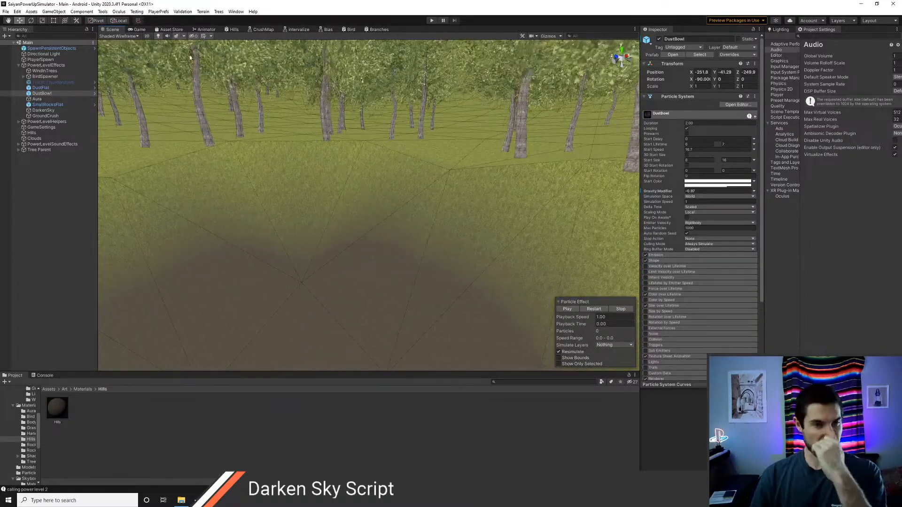
# Step: Restore the scene's Shaded display mode and run the game to test the ground crush effect
pyautogui.click(124, 36)
pyautogui.click(126, 50)
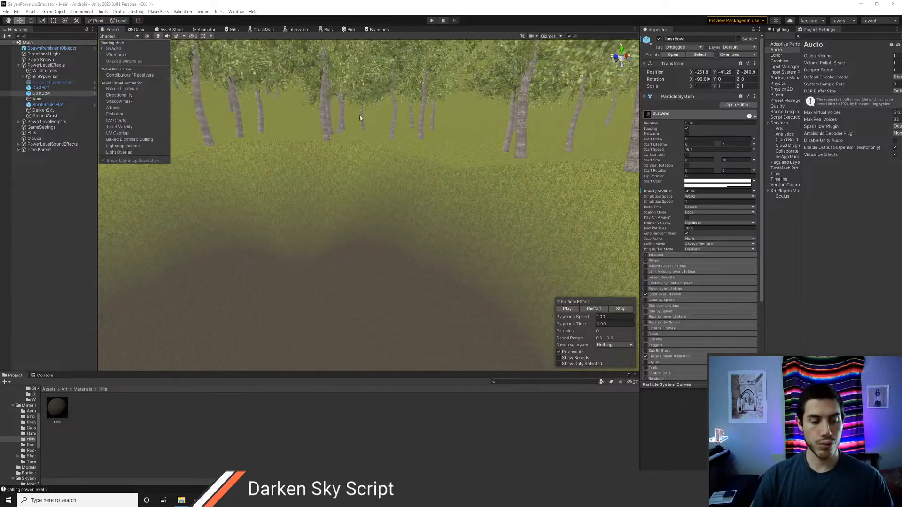
pyautogui.moveTo(424, 184)
pyautogui.mouseDown(button='right')
pyautogui.moveTo(427, 202)
pyautogui.moveTo(433, 190)
pyautogui.mouseUp(button='right')
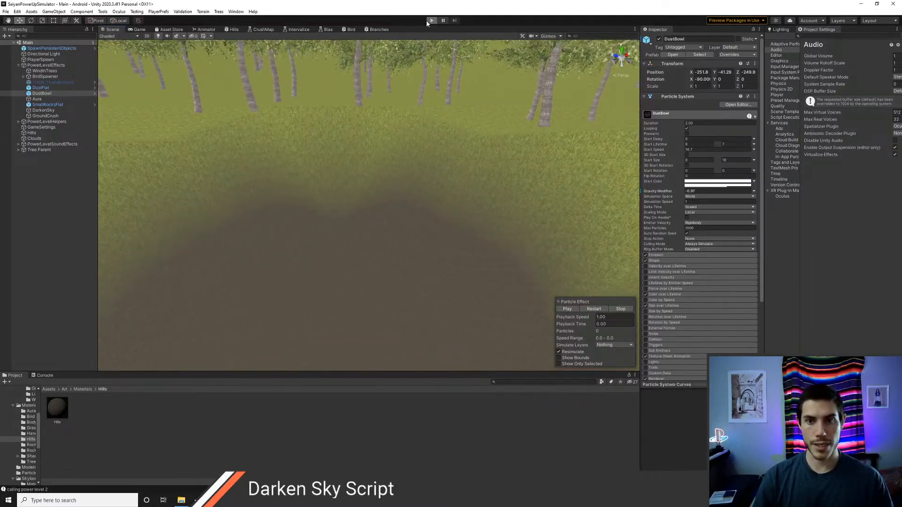
pyautogui.click(428, 21)
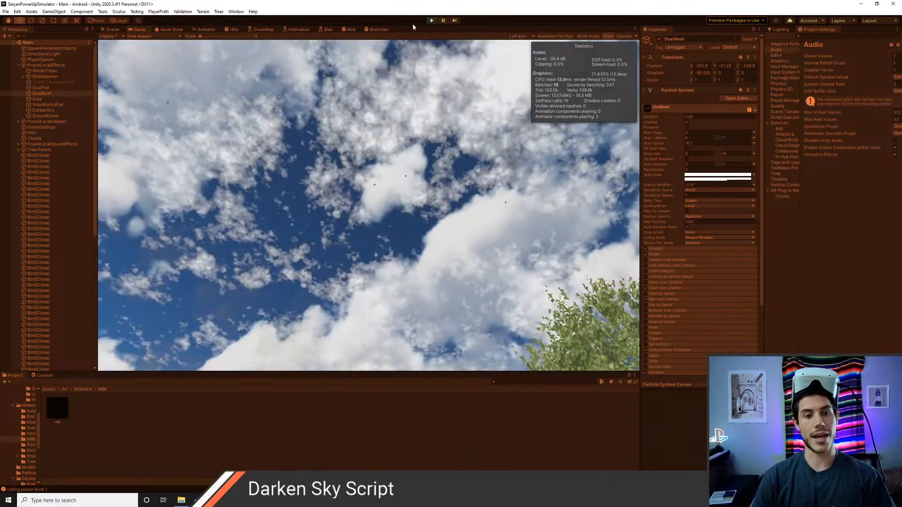
# Step: Stop the game, set GroundCrush's Secs To Crush to 0.1, and run the game again
pyautogui.click(431, 20)
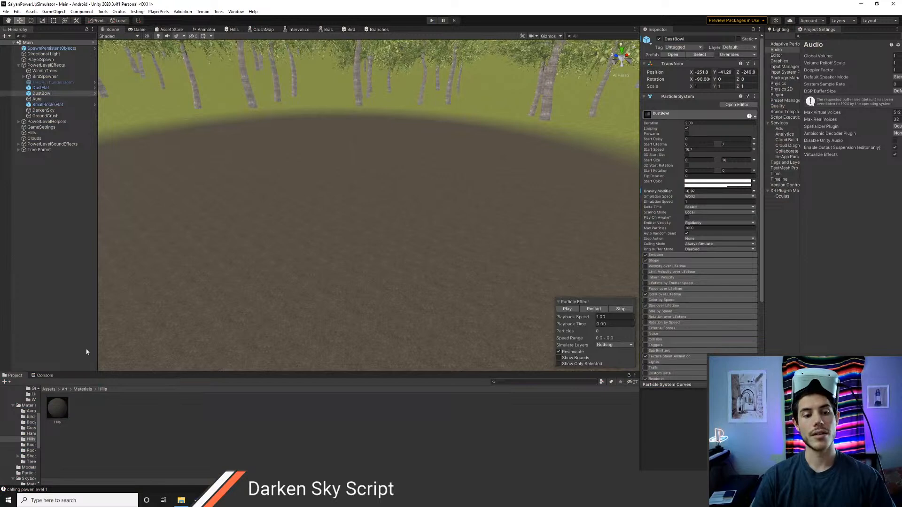
pyautogui.click(45, 116)
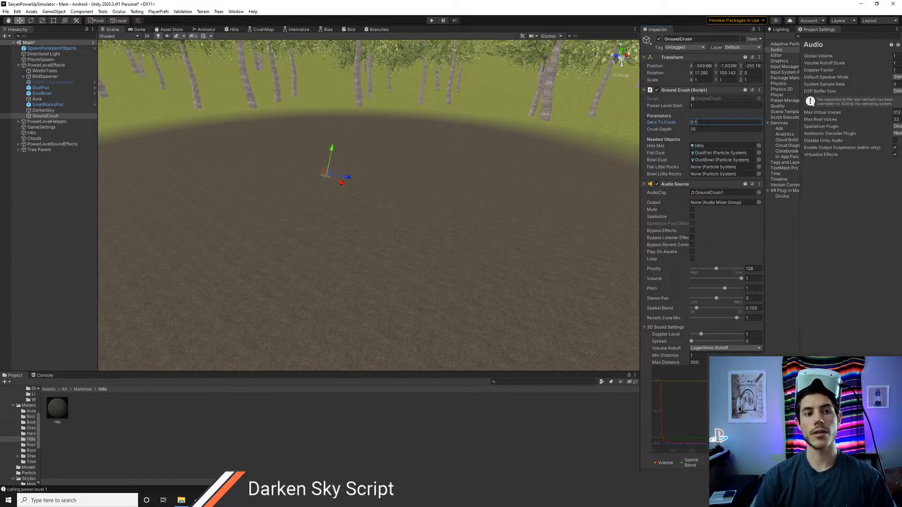
pyautogui.click(431, 20)
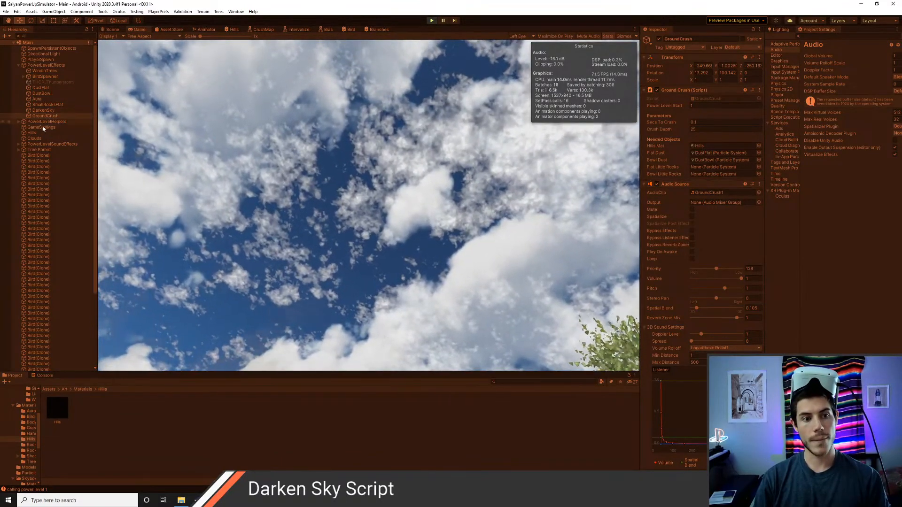
# Step: While the game runs, make DustBowl's Start Lifetime a constant and tune it to about 4.4
pyautogui.click(43, 94)
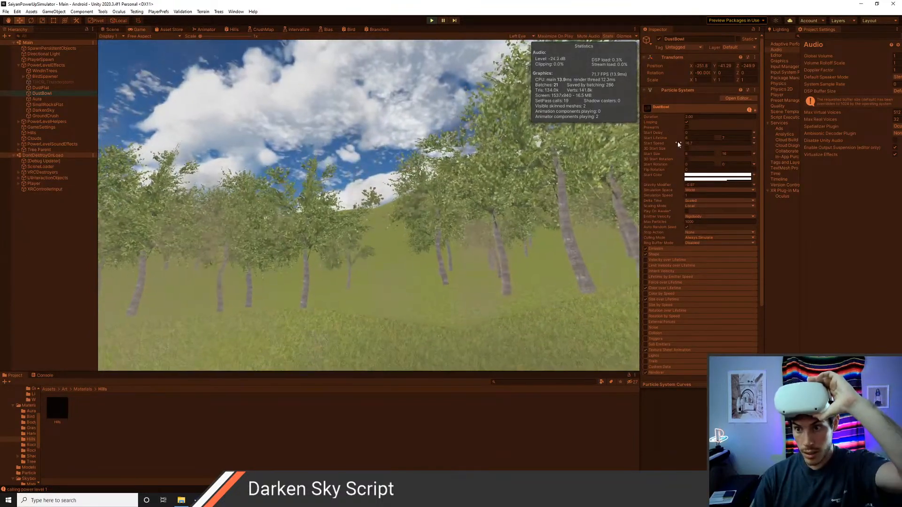
pyautogui.click(755, 139)
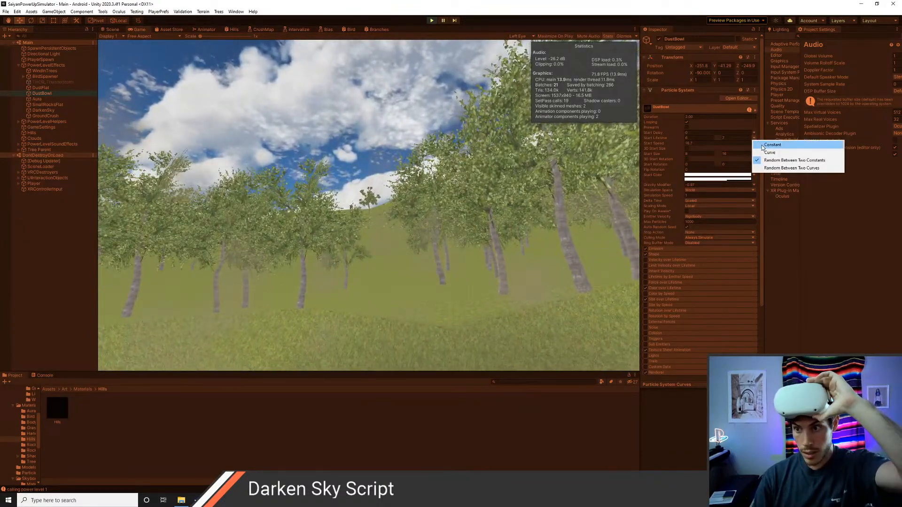
pyautogui.click(771, 161)
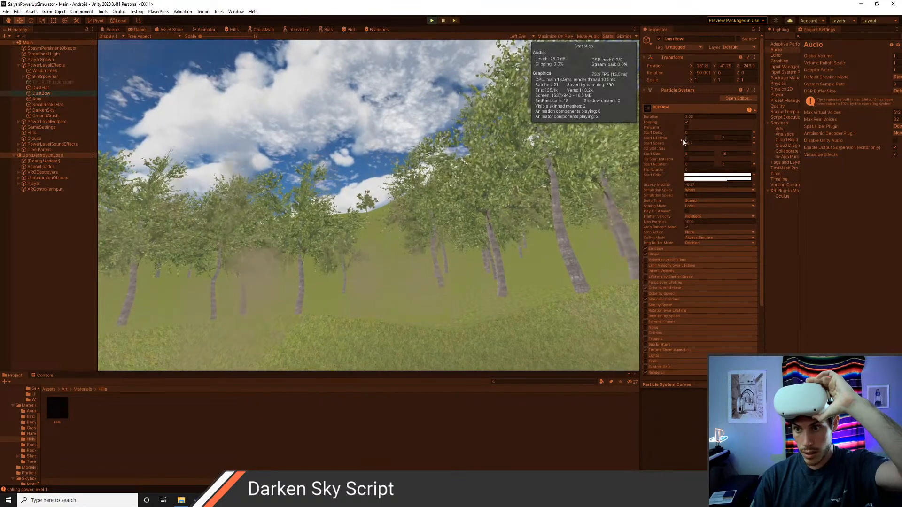
pyautogui.click(754, 139)
pyautogui.click(768, 147)
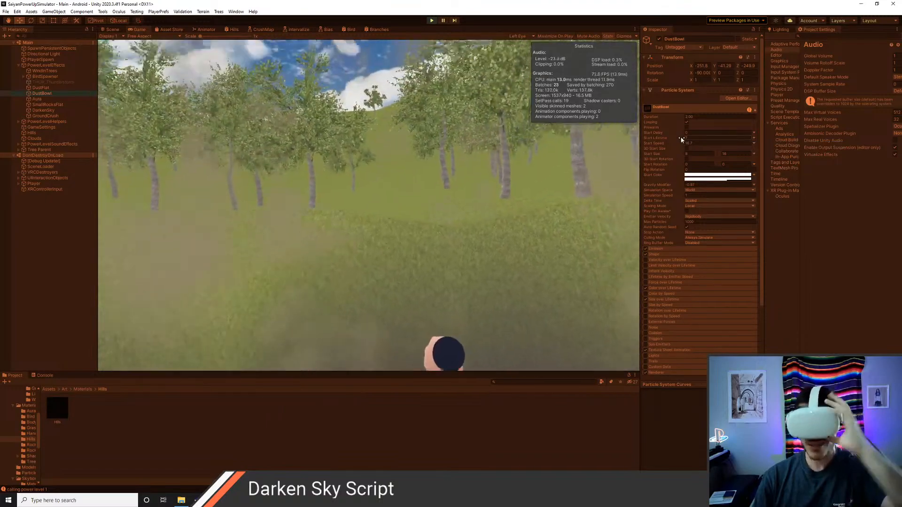
pyautogui.moveTo(681, 139); pyautogui.dragTo(521, 149)
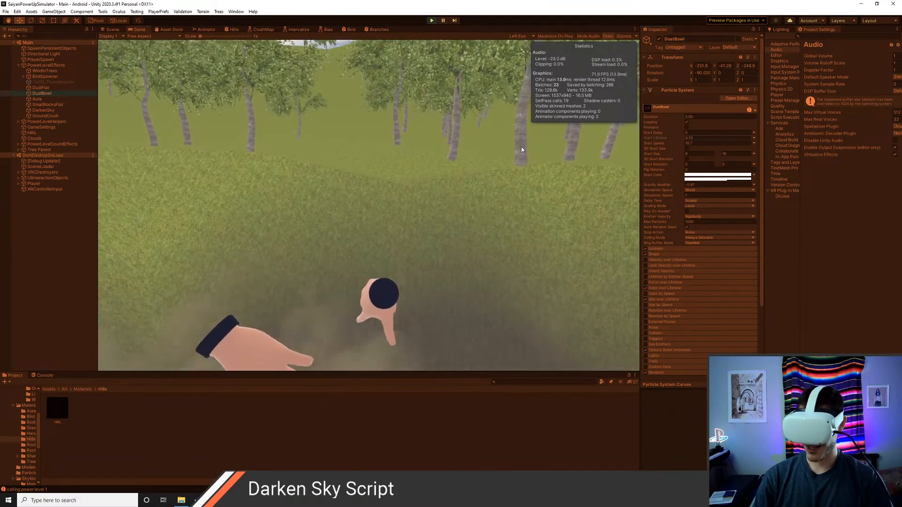
pyautogui.moveTo(522, 150); pyautogui.dragTo(527, 149)
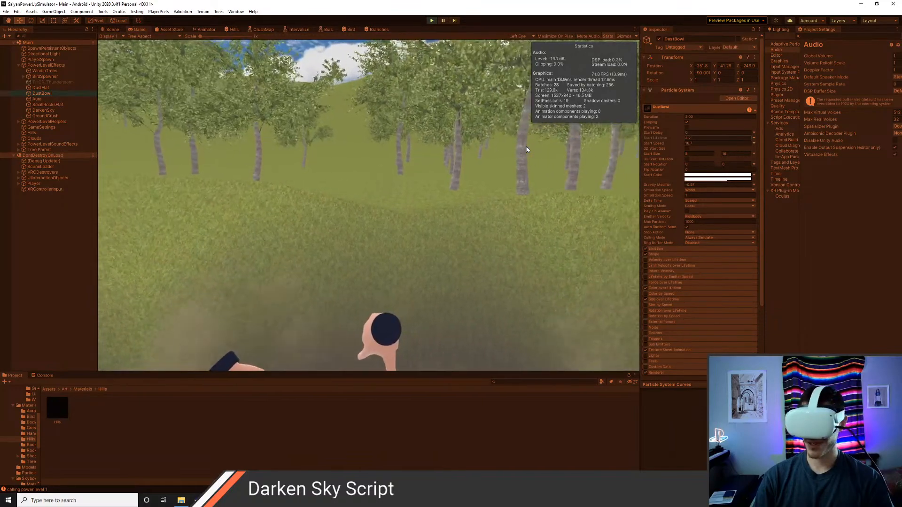
pyautogui.moveTo(526, 147); pyautogui.dragTo(528, 149)
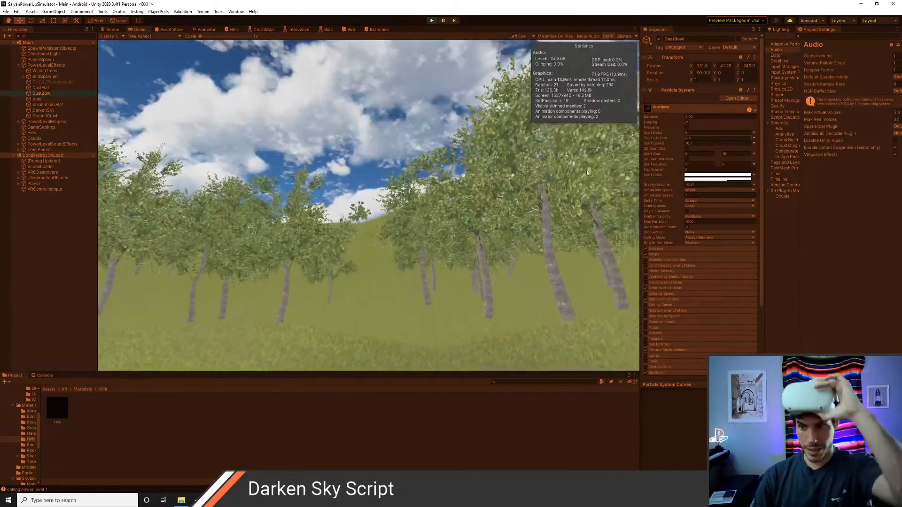
# Step: Stop the game, set DustBowl's Start Lifetime to random between 4.3 and 4.5, and test it in a short play run
pyautogui.click(431, 20)
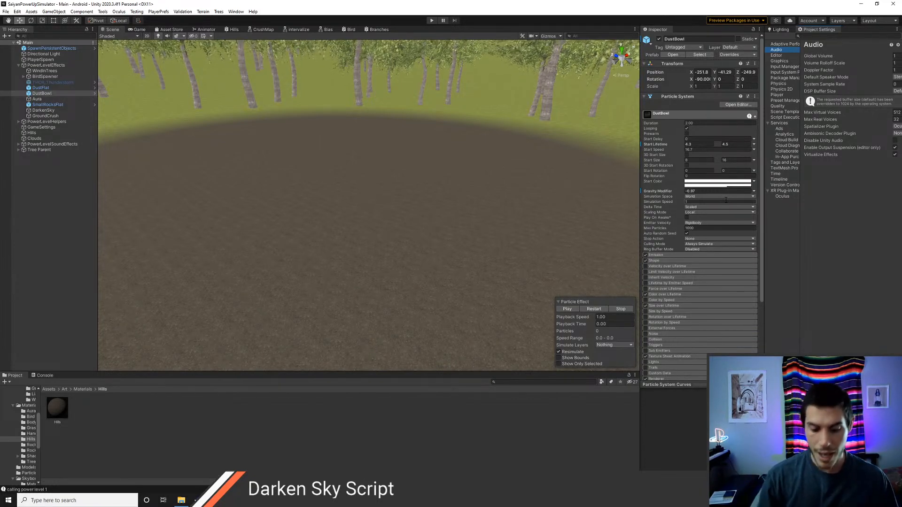
pyautogui.hotkey('ctrl', 'p')
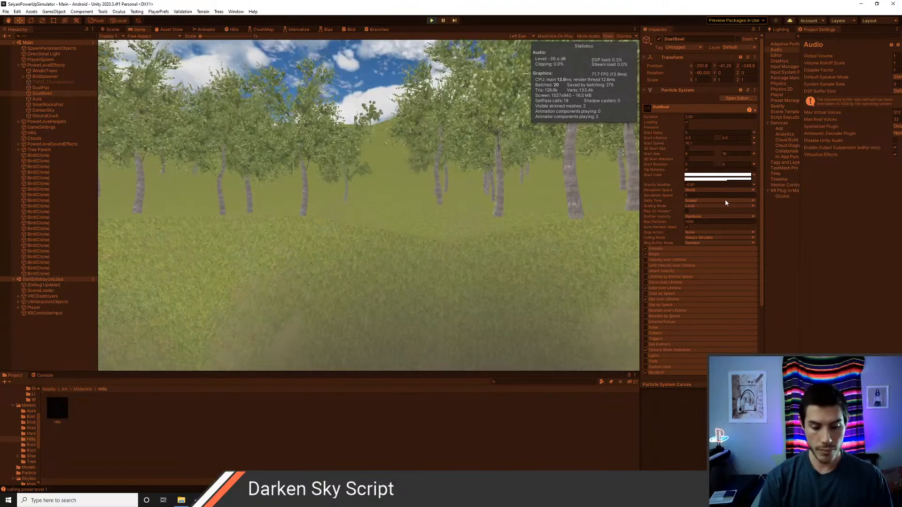
pyautogui.hotkey('ctrl', 'p')
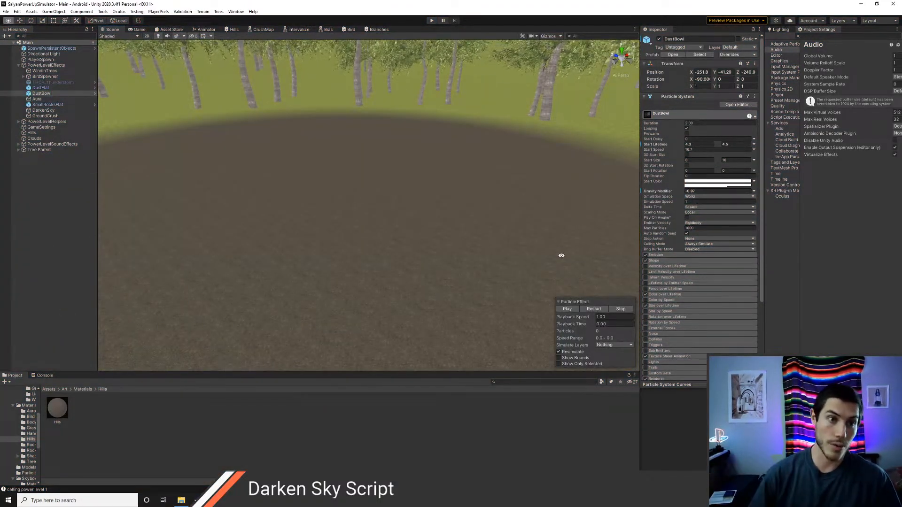
pyautogui.hotkey('alt', 'Tab')
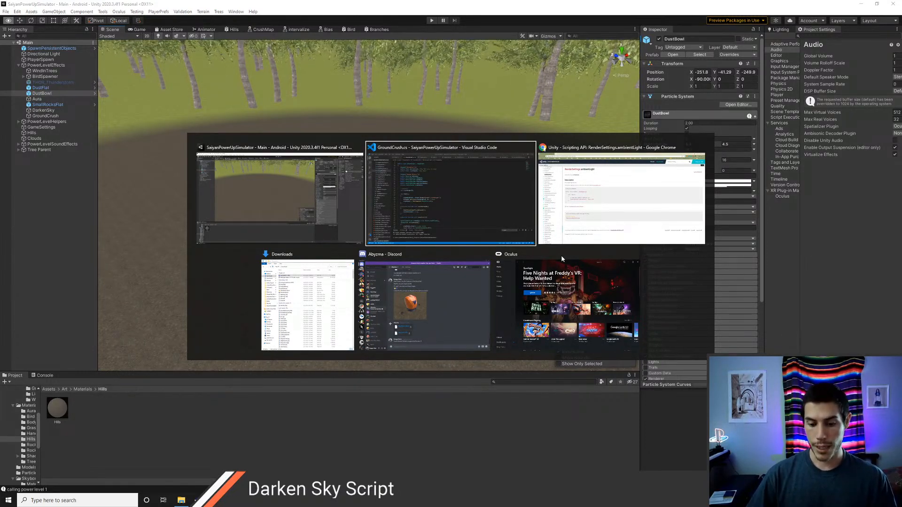
pyautogui.press('Tab')
pyautogui.press('Tab')
pyautogui.press('Tab')
pyautogui.press('Tab')
pyautogui.press('Tab')
pyautogui.press('Tab')
pyautogui.press('Tab')
pyautogui.press('Tab')
pyautogui.press('Tab')
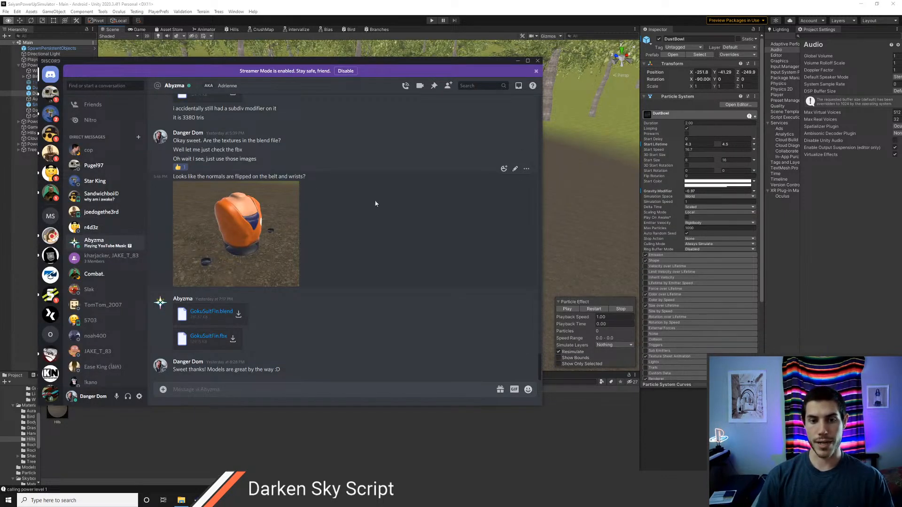
# Step: Switch to Visual Studio Code, open TODO.cs, and review the Power Levels entries from the earthquake to the thunderstorm
pyautogui.hotkey('alt', 'Tab')
pyautogui.hotkey('alt', 'Tab')
pyautogui.press('Tab')
pyautogui.press('Tab')
pyautogui.press('Tab')
pyautogui.press('Tab')
pyautogui.press('Tab')
pyautogui.press('Tab')
pyautogui.press('Tab')
pyautogui.hotkey('ctrl', 'p')
pyautogui.write('todo')
pyautogui.press('Return')
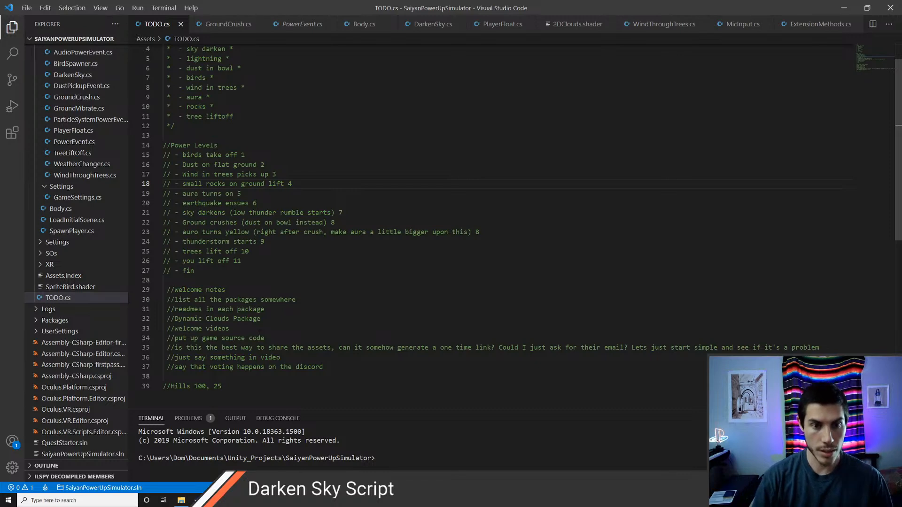
pyautogui.click(226, 203)
pyautogui.click(225, 222)
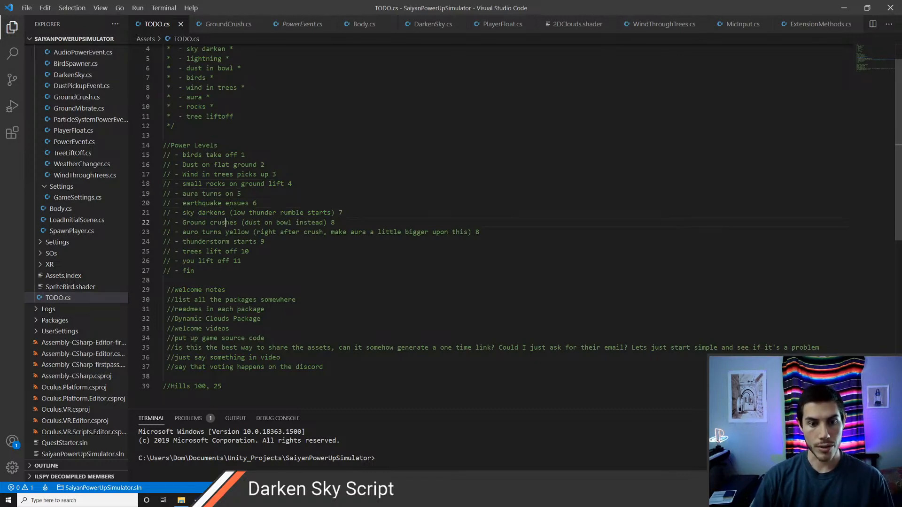
pyautogui.doubleClick(238, 232)
pyautogui.click(290, 241)
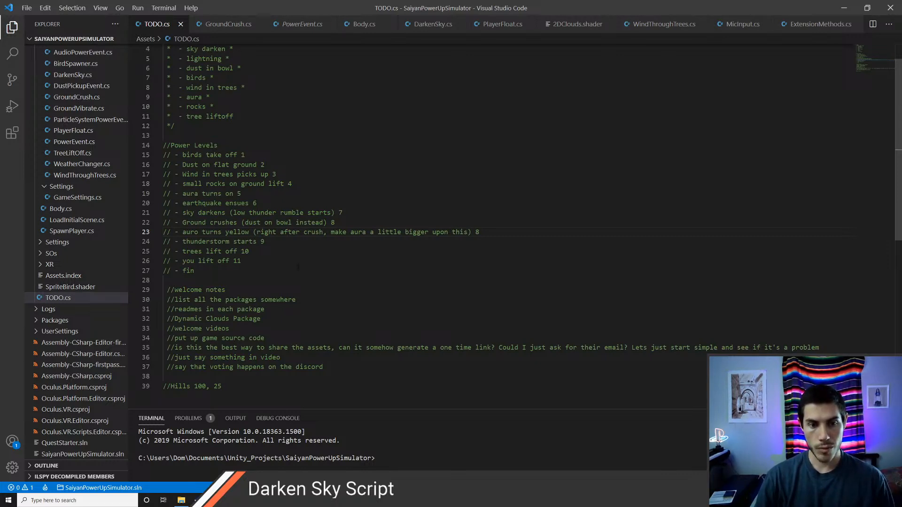
# Step: Switch to Unity and create an empty child object named AuraColor under PowerLevelEffects
pyautogui.hotkey('alt', 'Tab')
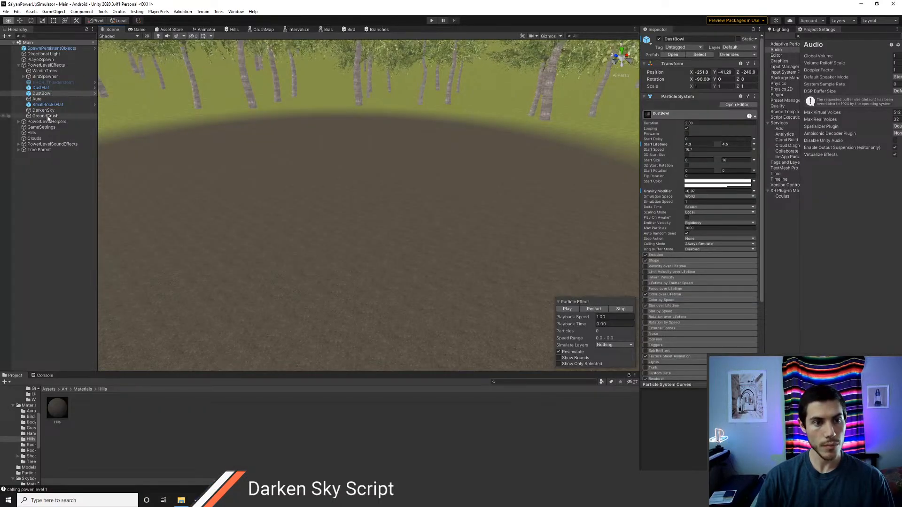
pyautogui.click(46, 66)
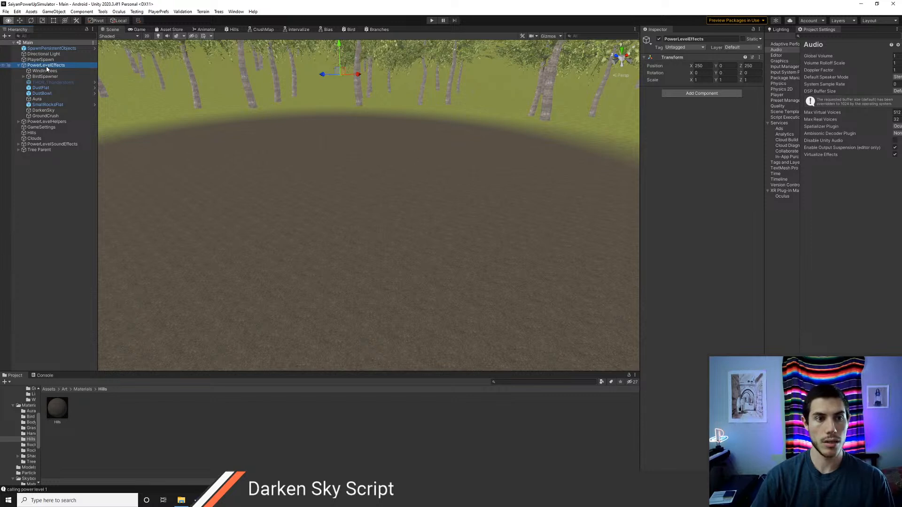
pyautogui.click(45, 71)
pyautogui.rightClick(55, 65)
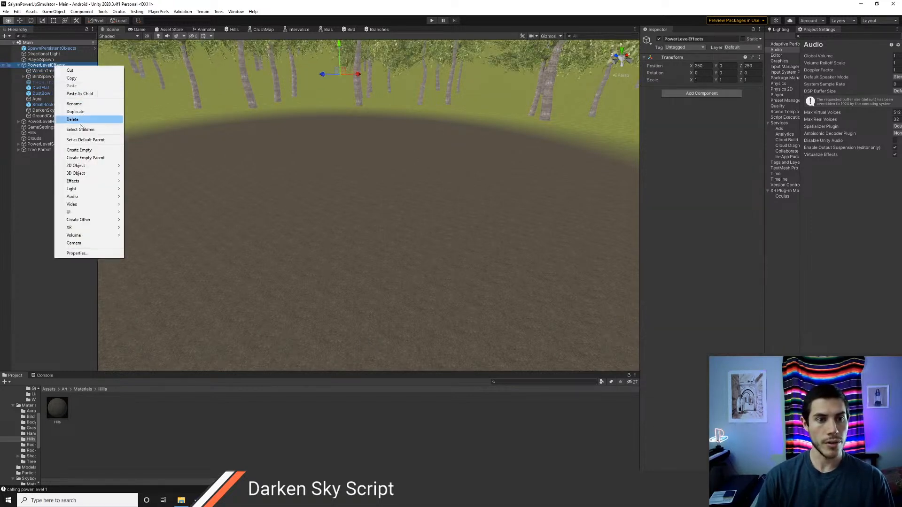
pyautogui.click(78, 150)
pyautogui.write('AuraColor')
pyautogui.press('Return')
# Step: Open the project's Assets/Scripts/PowerLevels folder
pyautogui.click(48, 389)
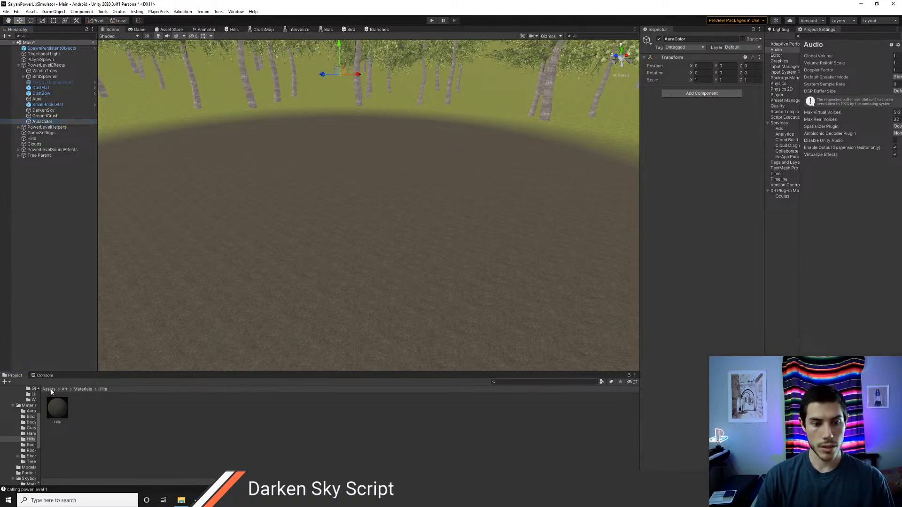
pyautogui.click(298, 411)
pyautogui.doubleClick(271, 409)
pyautogui.click(137, 412)
pyautogui.doubleClick(138, 413)
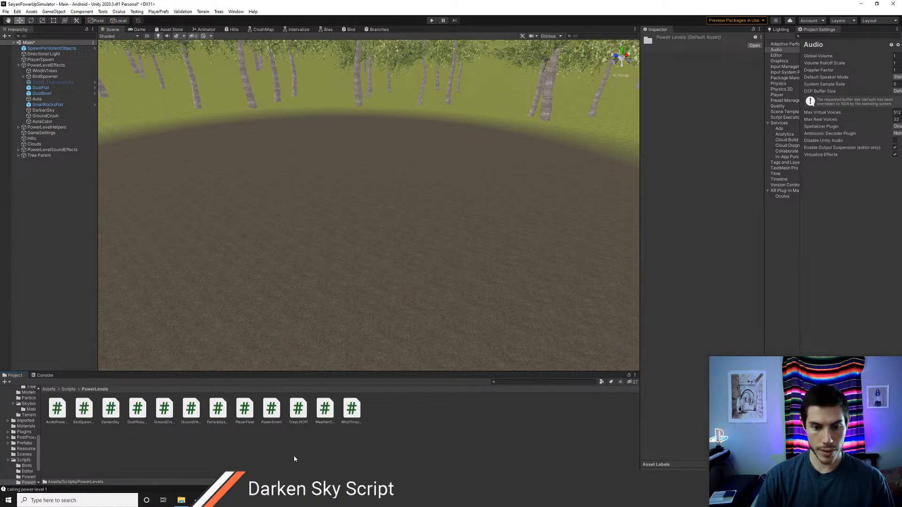
pyautogui.hotkey('ctrl', 'shift', 'n')
pyautogui.write('Change')
pyautogui.write('Aura')
pyautogui.write('Color')
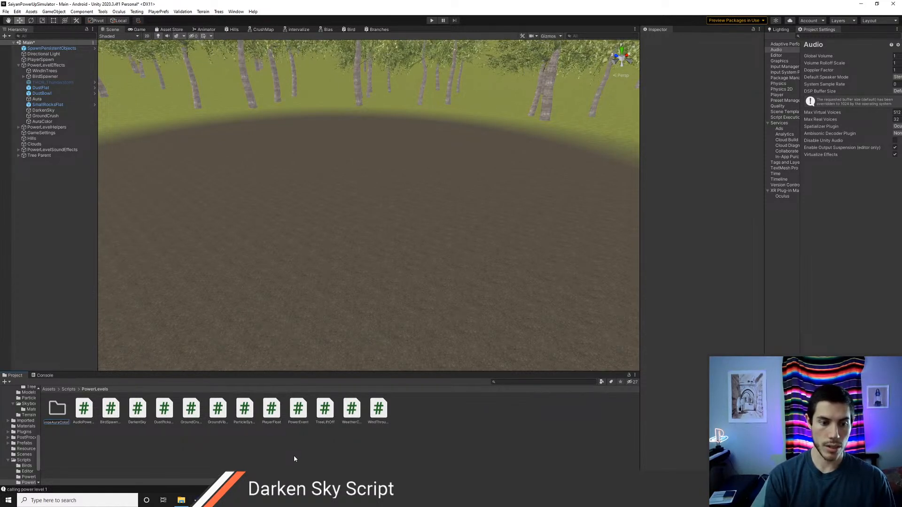
pyautogui.press('Return')
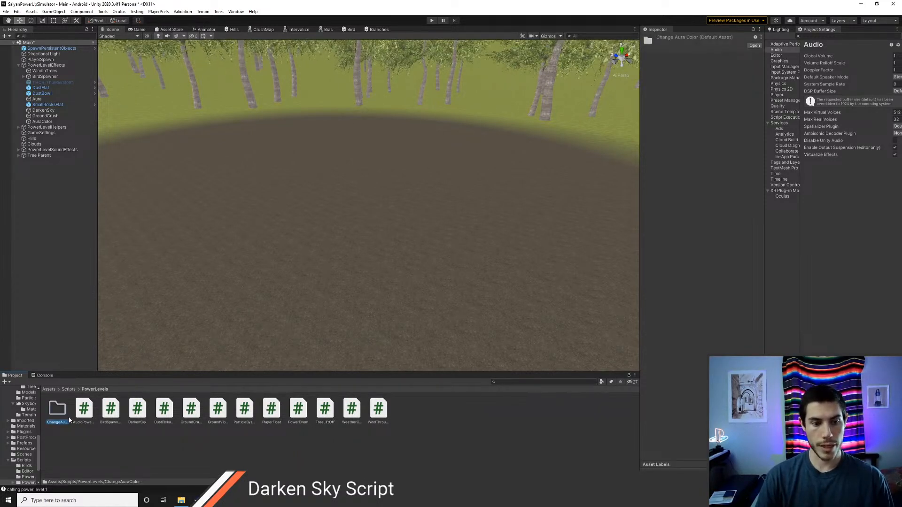
pyautogui.click(81, 414)
pyautogui.click(59, 413)
pyautogui.press('Delete')
pyautogui.press('Return')
# Step: Create a C# script named ChangeAuraColor in the PowerLevels folder and open it in Visual Studio Code
pyautogui.write('Cha')
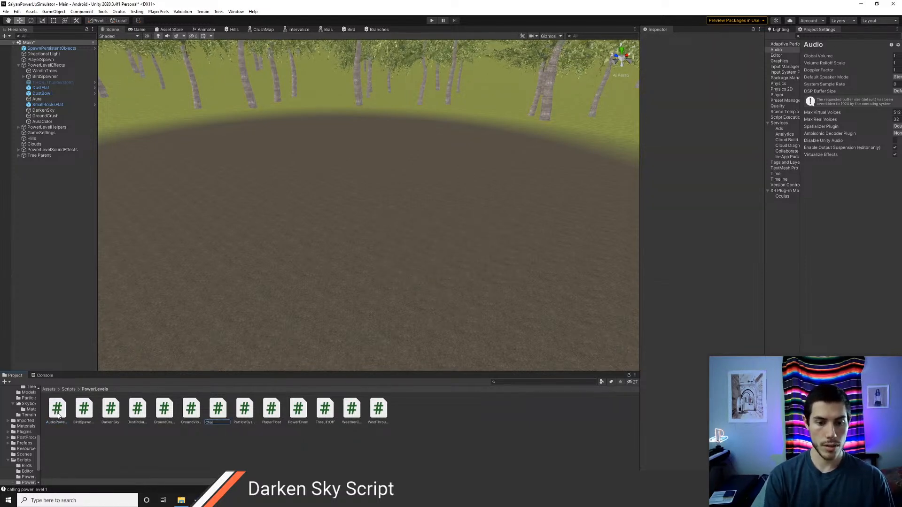
pyautogui.write('ngeAuraColor')
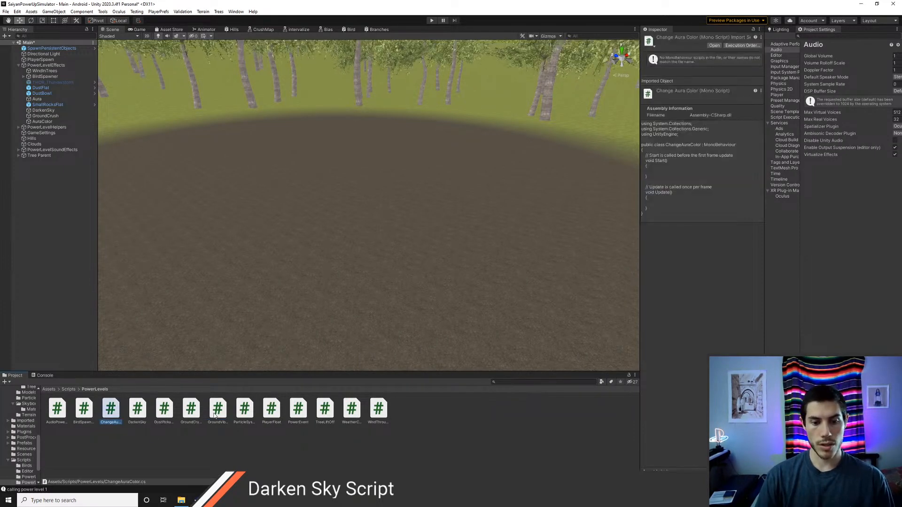
pyautogui.doubleClick(113, 418)
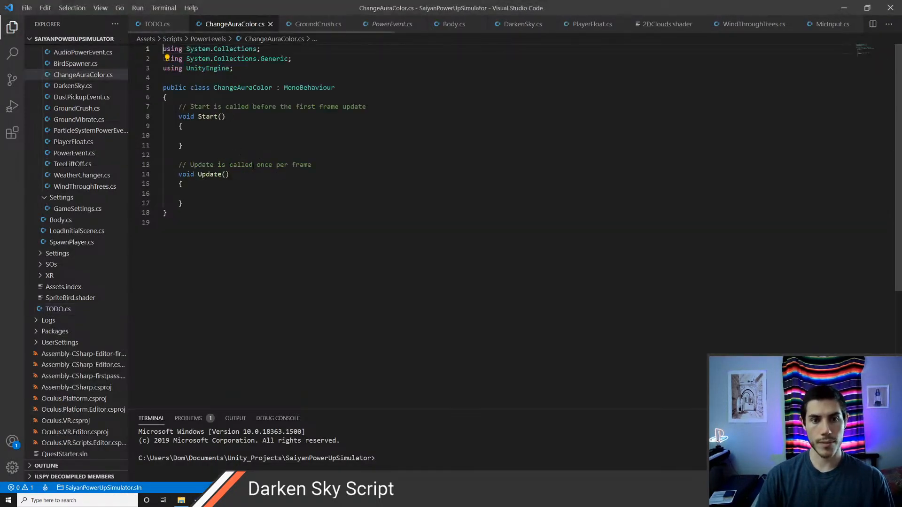
# Step: Make ChangeAuraColor inherit from PowerEvent, add the comment "Change the color of their aura" above the class, and save the script
pyautogui.press('BackSpace')
pyautogui.write('PowerEvent')
pyautogui.press('Up')
pyautogui.press('Return')
pyautogui.press('Return')
pyautogui.press('Up')
pyautogui.write('sum')
pyautogui.press('Return')
pyautogui.write('Chang')
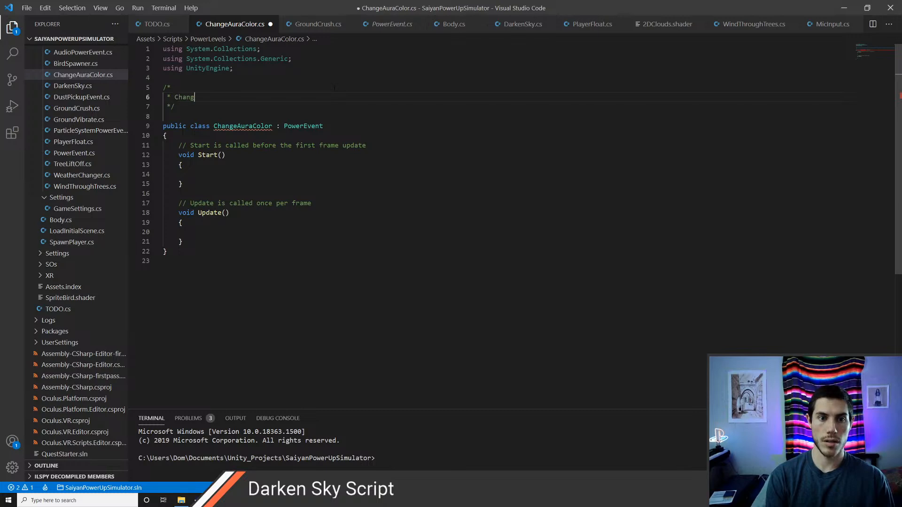
pyautogui.write('e the color ')
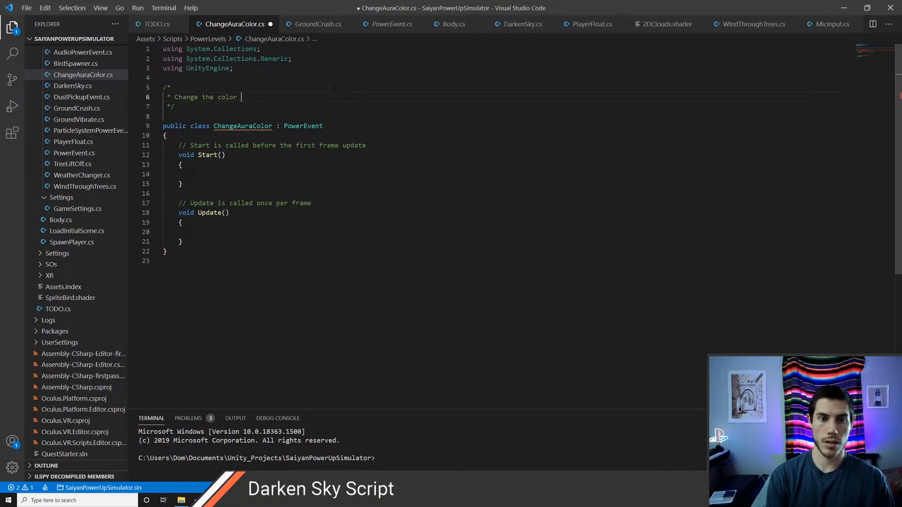
pyautogui.write('of their aura')
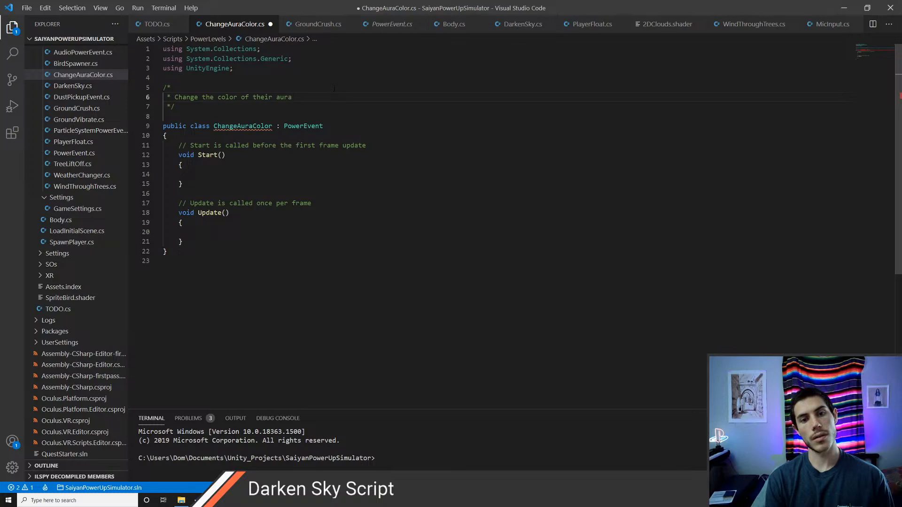
pyautogui.hotkey('ctrl', 's')
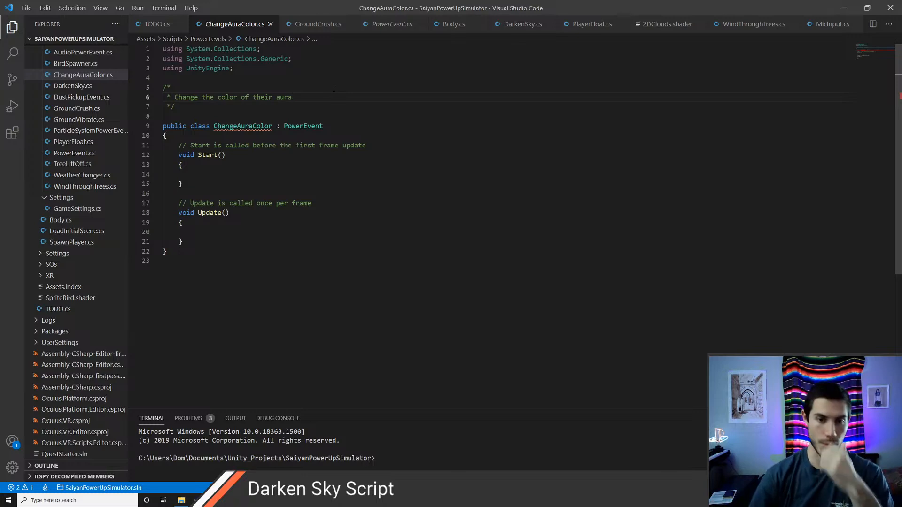
# Step: Examine the error details on the ChangeAuraColor class name
pyautogui.press('Down')
pyautogui.press('Down')
pyautogui.press('Down')
pyautogui.press('Down')
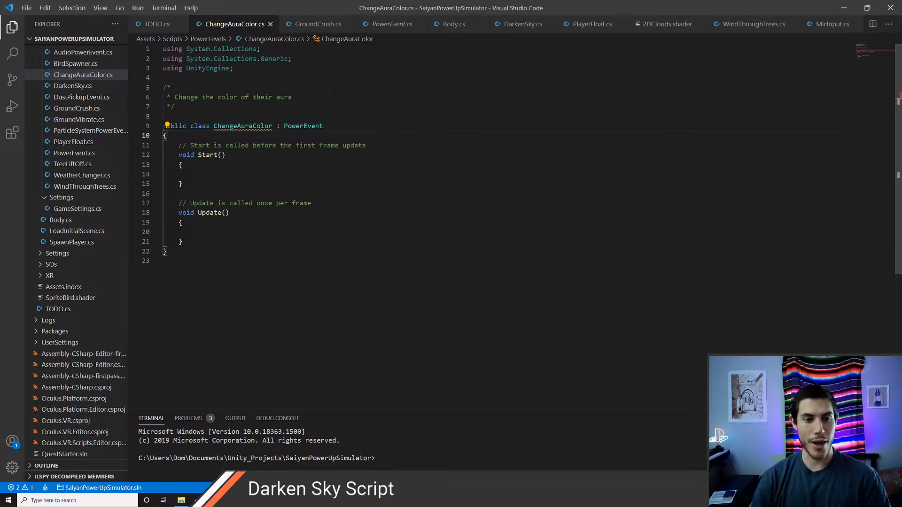
pyautogui.press('Down')
pyautogui.press('Down')
pyautogui.press('Up')
pyautogui.press('Up')
pyautogui.press('Up')
pyautogui.hotkey('ctrl', 'Left')
pyautogui.press('Left')
pyautogui.press('Left')
pyautogui.press('Left')
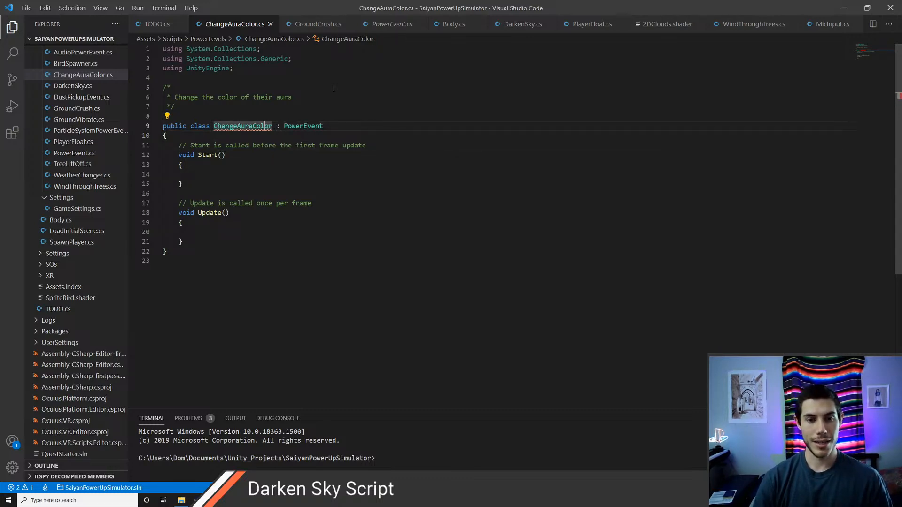
pyautogui.hotkey('ctrl', 'k')
pyautogui.hotkey('ctrl', 'i')
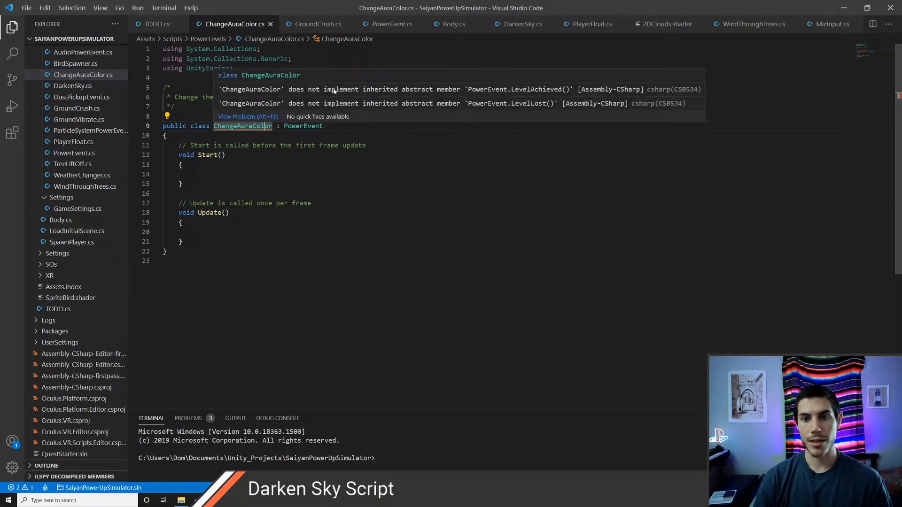
# Step: Generate the missing abstract member overrides in ChangeAuraColor with the Implement abstract class quick fix and save the script
pyautogui.press('Escape')
pyautogui.hotkey('ctrl', '.')
pyautogui.press('Down')
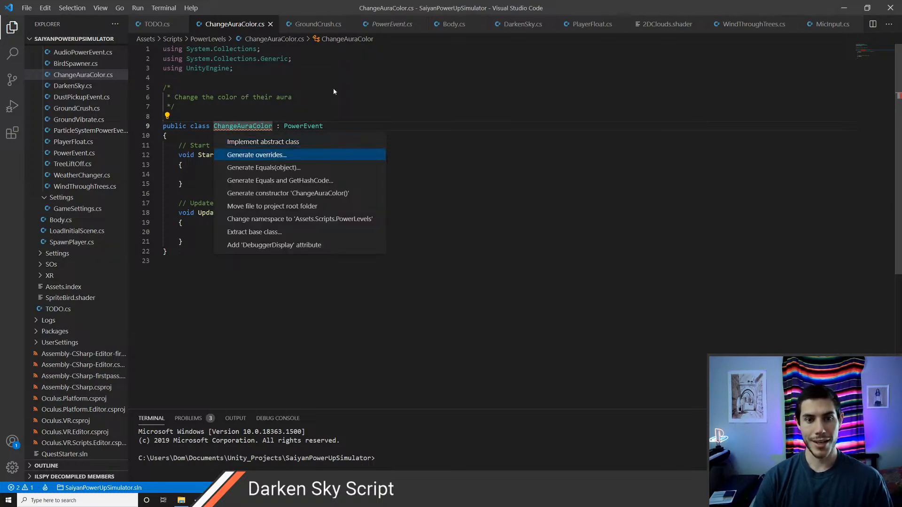
pyautogui.press('Down')
pyautogui.press('Down')
pyautogui.press('Down')
pyautogui.press('Down')
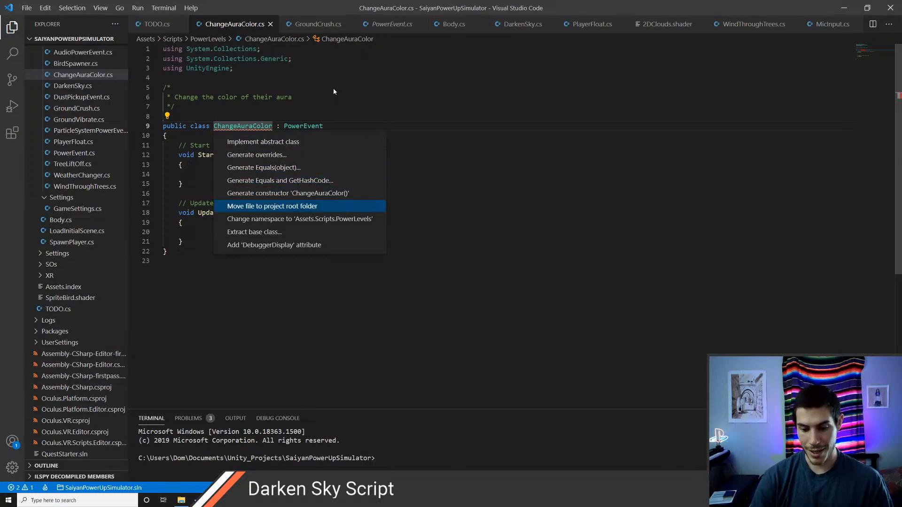
pyautogui.press('Up')
pyautogui.press('Up')
pyautogui.press('Up')
pyautogui.press('Up')
pyautogui.press('Up')
pyautogui.press('Return')
pyautogui.hotkey('ctrl', 's')
# Step: Move the LevelAchieved and LevelLost overrides below the Update method and tidy the blank lines between the methods
pyautogui.press('Down')
pyautogui.press('Down')
pyautogui.press('Down')
pyautogui.press('Down')
pyautogui.press('Down')
pyautogui.press('Down')
pyautogui.press('Down')
pyautogui.press('Down')
pyautogui.press('Down')
pyautogui.press('Down')
pyautogui.press('Down')
pyautogui.press('Down')
pyautogui.press('Down')
pyautogui.press('Down')
pyautogui.press('Up')
pyautogui.press('Up')
pyautogui.press('Up')
pyautogui.press('Up')
pyautogui.hotkey('shift', 'Up')
pyautogui.hotkey('shift', 'Up')
pyautogui.hotkey('shift', 'Up')
pyautogui.hotkey('shift', 'Up')
pyautogui.hotkey('shift', 'Up')
pyautogui.hotkey('shift', 'Up')
pyautogui.hotkey('shift', 'Up')
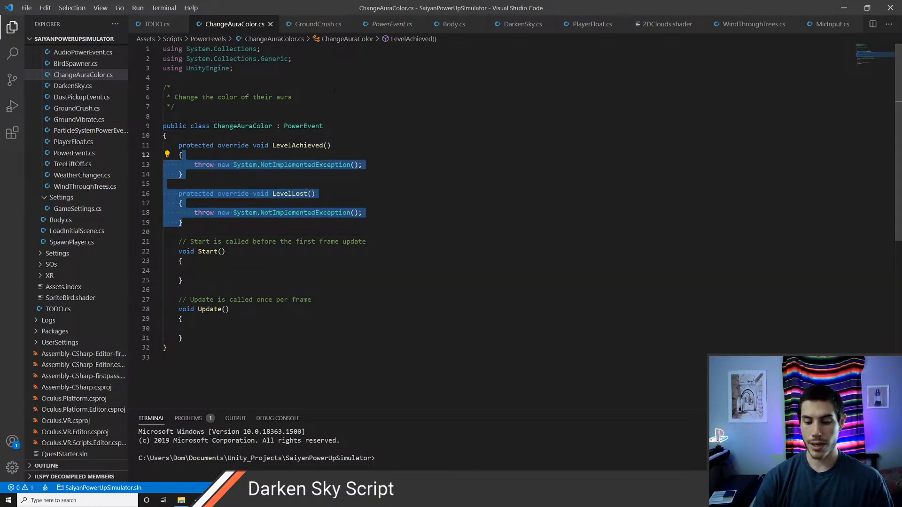
pyautogui.hotkey('shift', 'Up')
pyautogui.hotkey('shift', 'Home')
pyautogui.hotkey('alt', 'Down')
pyautogui.hotkey('alt', 'Down')
pyautogui.hotkey('alt', 'Down')
pyautogui.hotkey('alt', 'Down')
pyautogui.hotkey('alt', 'Down')
pyautogui.hotkey('alt', 'Down')
pyautogui.hotkey('alt', 'Down')
pyautogui.hotkey('alt', 'Down')
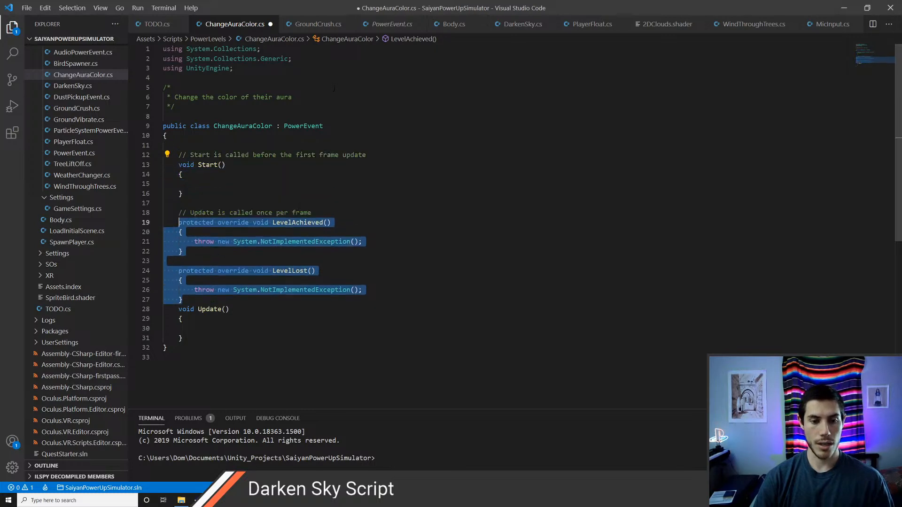
pyautogui.hotkey('alt', 'Down')
pyautogui.hotkey('alt', 'Down')
pyautogui.hotkey('alt', 'Down')
pyautogui.hotkey('alt', 'Down')
pyautogui.press('Up')
pyautogui.press('End')
pyautogui.press('Return')
pyautogui.press('Up')
pyautogui.press('Up')
pyautogui.press('Up')
pyautogui.press('Up')
pyautogui.press('Up')
pyautogui.press('Up')
pyautogui.press('Up')
pyautogui.press('Up')
pyautogui.press('Up')
pyautogui.press('Up')
pyautogui.press('Up')
pyautogui.press('Up')
pyautogui.press('BackSpace')
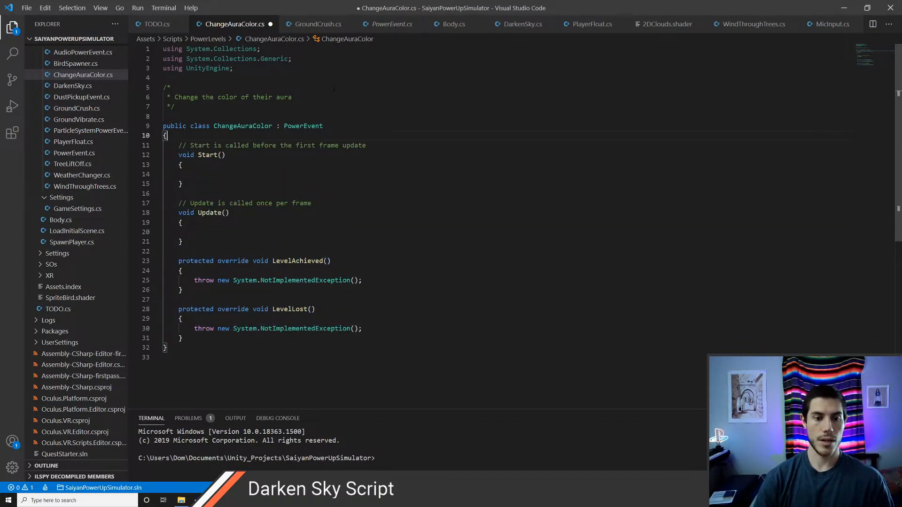
# Step: Remove the exception from LevelLost, collapse it to an empty {} body on its declaration line, and save
pyautogui.press('Down')
pyautogui.press('Down')
pyautogui.press('Down')
pyautogui.press('Down')
pyautogui.press('Down')
pyautogui.press('Down')
pyautogui.press('Down')
pyautogui.press('Down')
pyautogui.press('Down')
pyautogui.press('Down')
pyautogui.press('Down')
pyautogui.press('Down')
pyautogui.press('Down')
pyautogui.press('Down')
pyautogui.press('Down')
pyautogui.press('Down')
pyautogui.press('Down')
pyautogui.press('Down')
pyautogui.press('Down')
pyautogui.press('Down')
pyautogui.hotkey('ctrl', 'x')
pyautogui.press('BackSpace')
pyautogui.press('BackSpace')
pyautogui.hotkey('ctrl', 'z')
pyautogui.press('Up')
pyautogui.press('BackSpace')
pyautogui.press('Down')
pyautogui.press('Left')
pyautogui.press('BackSpace')
pyautogui.press('BackSpace')
pyautogui.press('BackSpace')
pyautogui.press('BackSpace')
pyautogui.press('BackSpace')
pyautogui.press('BackSpace')
pyautogui.hotkey('ctrl', 's')
# Step: Remove the NotImplementedException line from LevelAchieved, leave a blank line in its body, and save
pyautogui.press('Up')
pyautogui.press('Up')
pyautogui.press('Up')
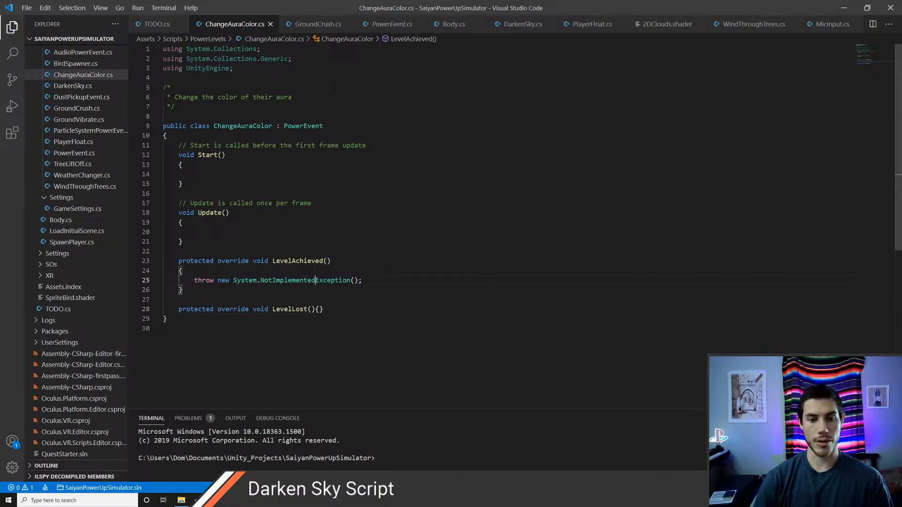
pyautogui.hotkey('ctrl', 'shift', 'k')
pyautogui.hotkey('ctrl', 's')
pyautogui.press('Up')
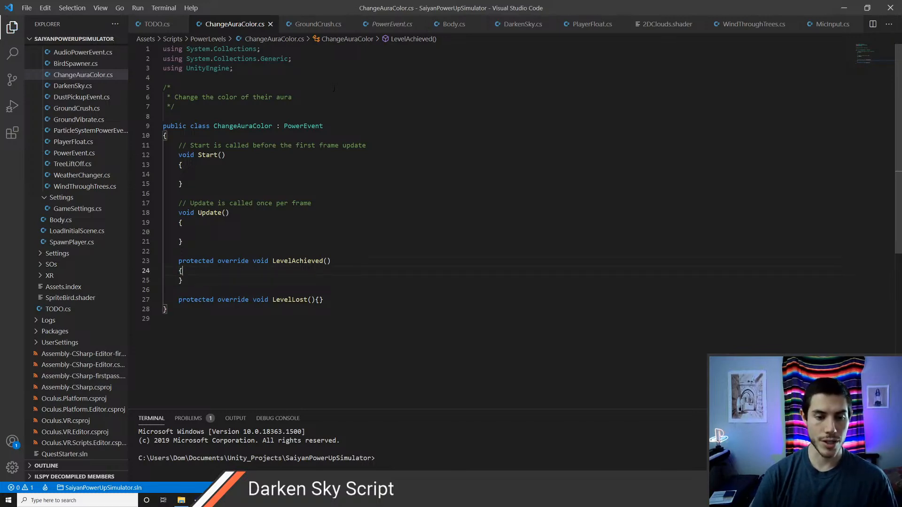
pyautogui.press('Return')
pyautogui.hotkey('ctrl', 's')
# Step: Delete the Update method with its comment from ChangeAuraColor and save the script
pyautogui.press('Up')
pyautogui.press('Up')
pyautogui.press('Up')
pyautogui.press('Up')
pyautogui.press('Up')
pyautogui.press('Up')
pyautogui.press('Up')
pyautogui.press('Up')
pyautogui.hotkey('ctrl', 'shift', 'k')
pyautogui.hotkey('ctrl', 'shift', 'k')
pyautogui.hotkey('ctrl', 'shift', 'k')
pyautogui.hotkey('ctrl', 'shift', 'k')
pyautogui.hotkey('ctrl', 'shift', 'k')
pyautogui.hotkey('ctrl', 'shift', 'k')
pyautogui.hotkey('ctrl', 's')
pyautogui.press('Down')
pyautogui.press('Down')
pyautogui.press('Tab')
# Step: Declare a public ParticleSystem field named aura at the start of the ChangeAuraColor class and save
pyautogui.press('Up')
pyautogui.press('Up')
pyautogui.press('Up')
pyautogui.press('Up')
pyautogui.press('Up')
pyautogui.press('Up')
pyautogui.press('Up')
pyautogui.press('Up')
pyautogui.press('Up')
pyautogui.press('Return')
pyautogui.write('Parti')
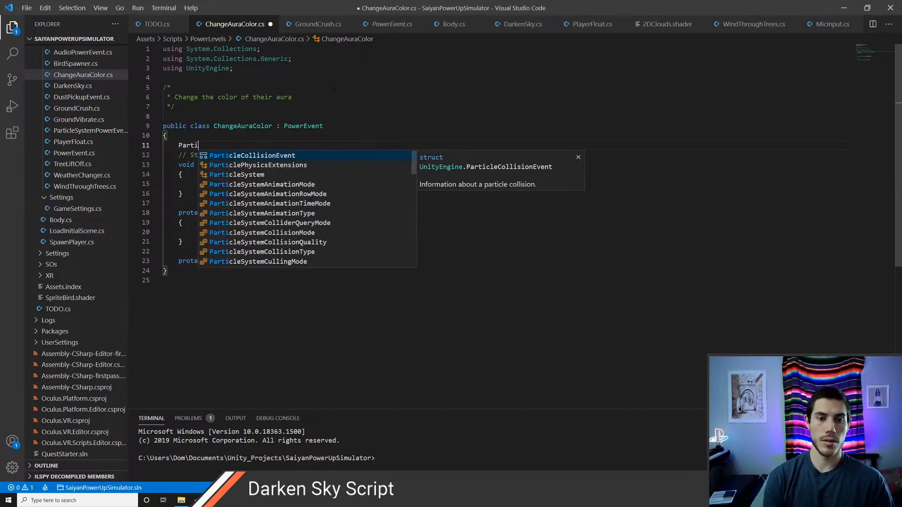
pyautogui.write('c')
pyautogui.press('Down')
pyautogui.press('Return')
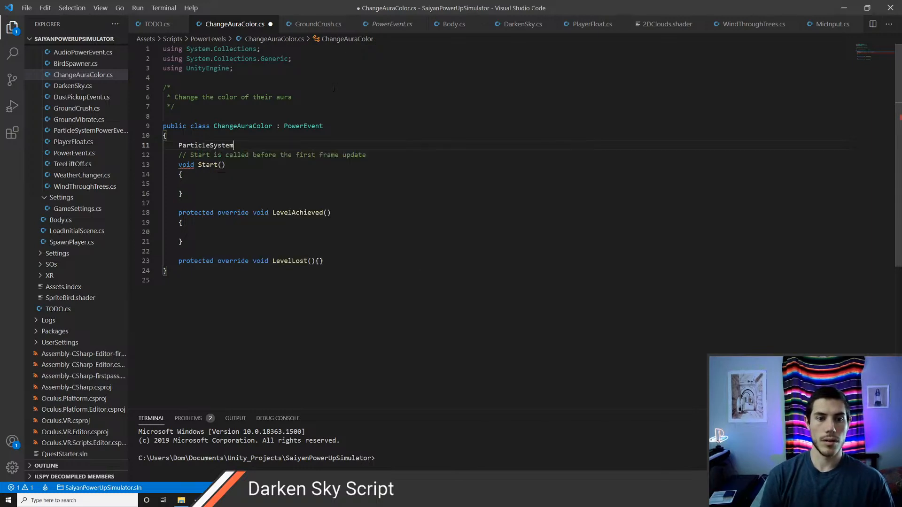
pyautogui.write('aura')
pyautogui.press('Escape')
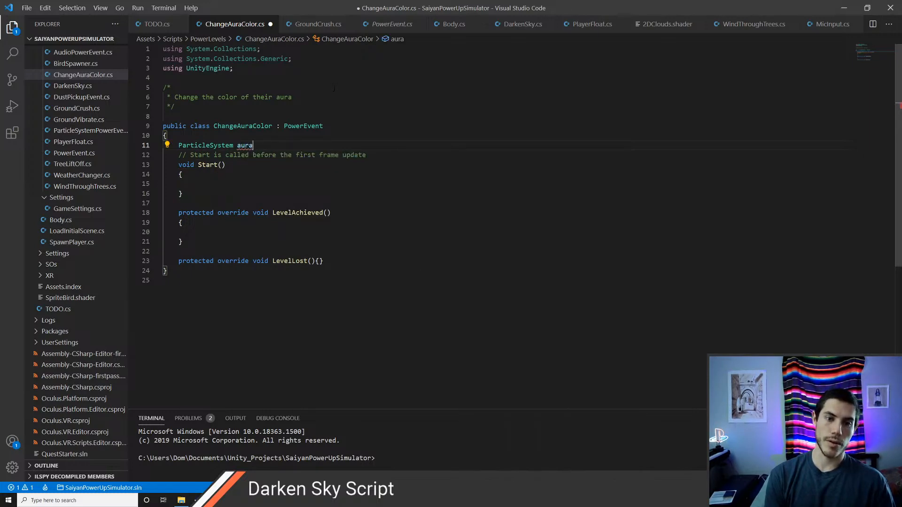
pyautogui.write(';')
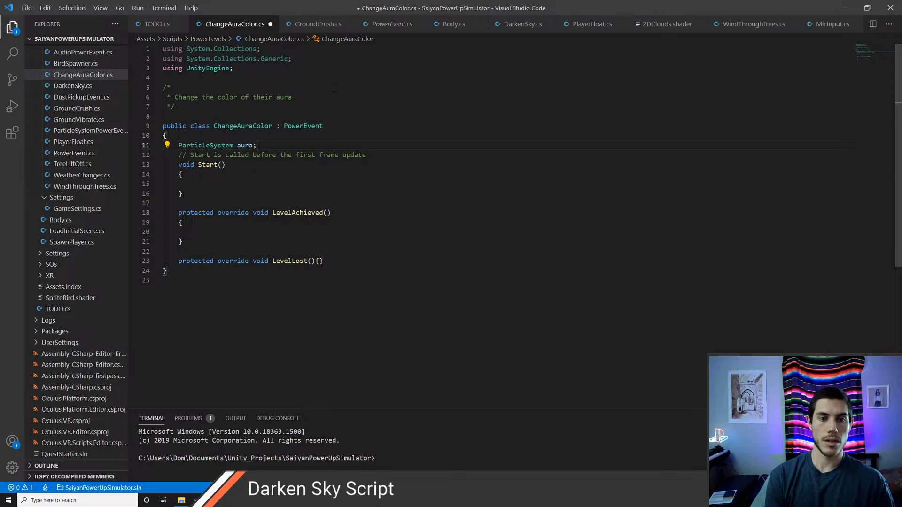
pyautogui.press('Return')
pyautogui.press('Up')
pyautogui.write('public')
pyautogui.hotkey('ctrl', 's')
# Step: Go to the definition of the PowerEvent base class and view its code from the start of the file
pyautogui.press('Up')
pyautogui.press('Up')
pyautogui.hotkey('ctrl', 'Right')
pyautogui.hotkey('ctrl', 'Right')
pyautogui.hotkey('ctrl', 'Right')
pyautogui.press('Right')
pyautogui.press('F12')
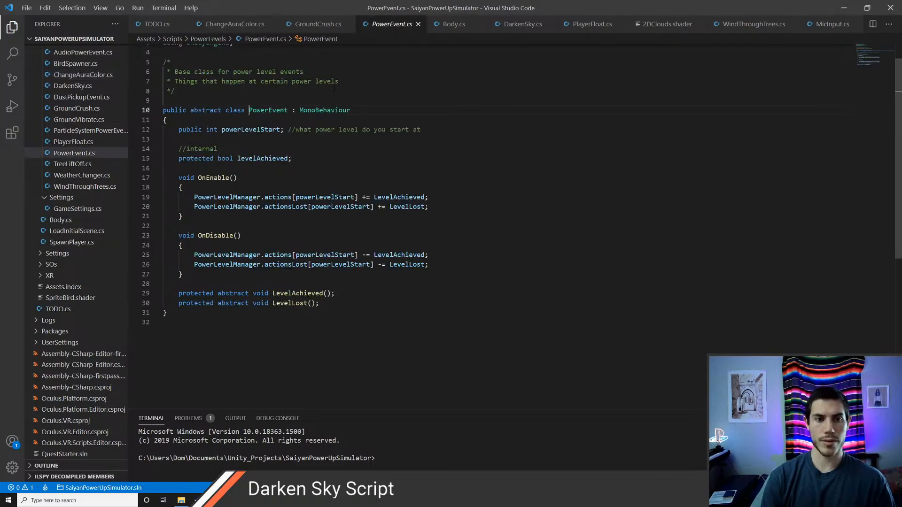
pyautogui.scroll(1, 334, 88)
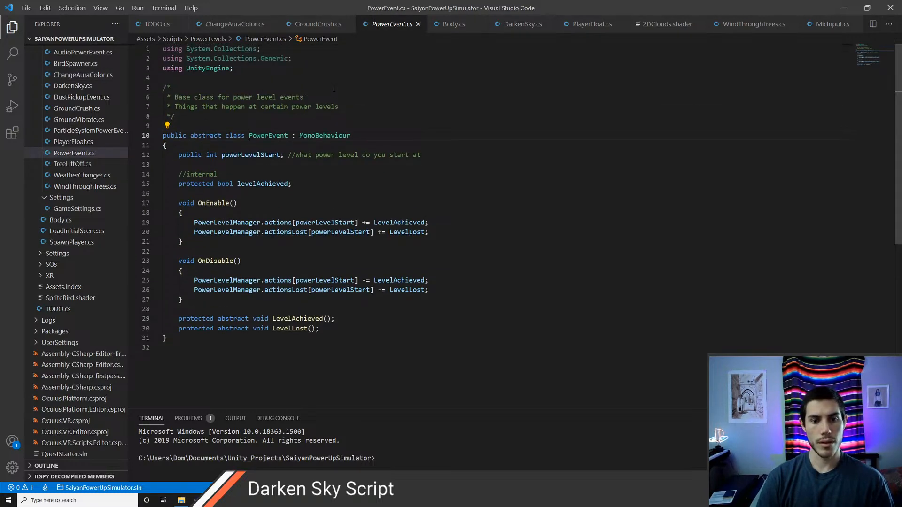
# Step: Return to the ChangeAuraColor script and go to the body of its Start method
pyautogui.hotkey('alt', 'Left')
pyautogui.press('Down')
pyautogui.press('Down')
pyautogui.hotkey('ctrl', 'Left')
pyautogui.hotkey('ctrl', 'Left')
pyautogui.hotkey('ctrl', 'Left')
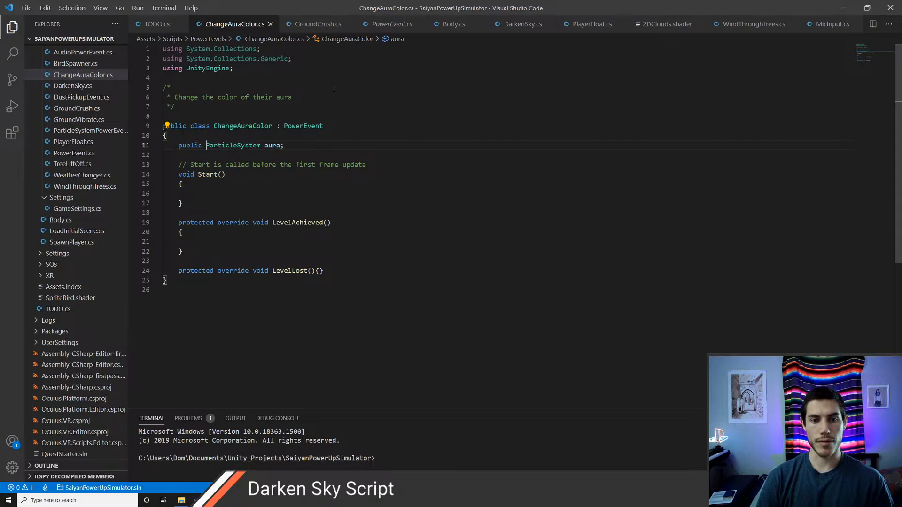
pyautogui.hotkey('ctrl', 'shift', 'Right')
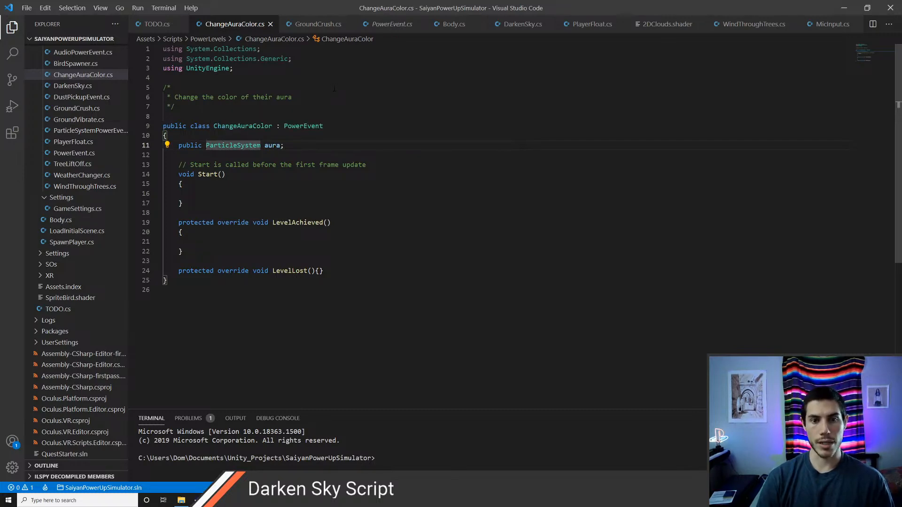
pyautogui.press('Down')
pyautogui.press('Down')
pyautogui.press('Down')
pyautogui.press('Down')
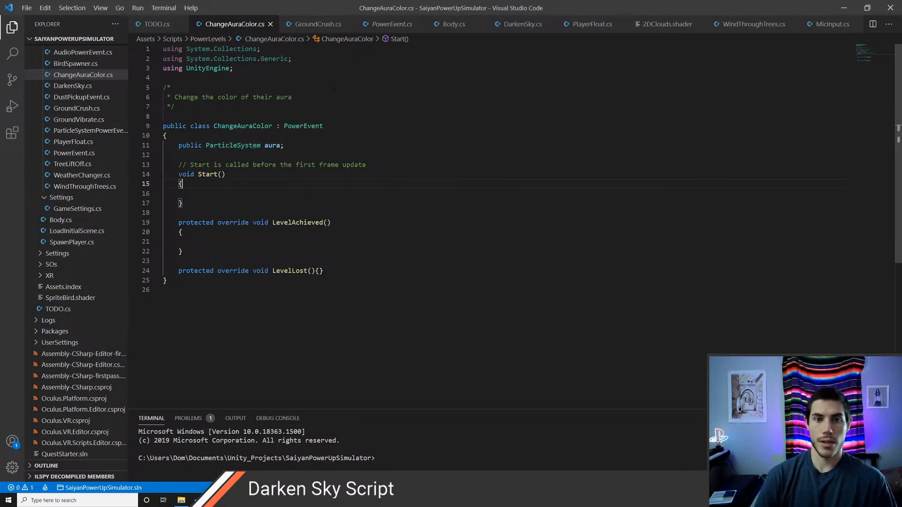
# Step: Open GroundCrush.cs and examine its ICrushGround coroutine and the methods after it
pyautogui.hotkey('ctrl', 'p')
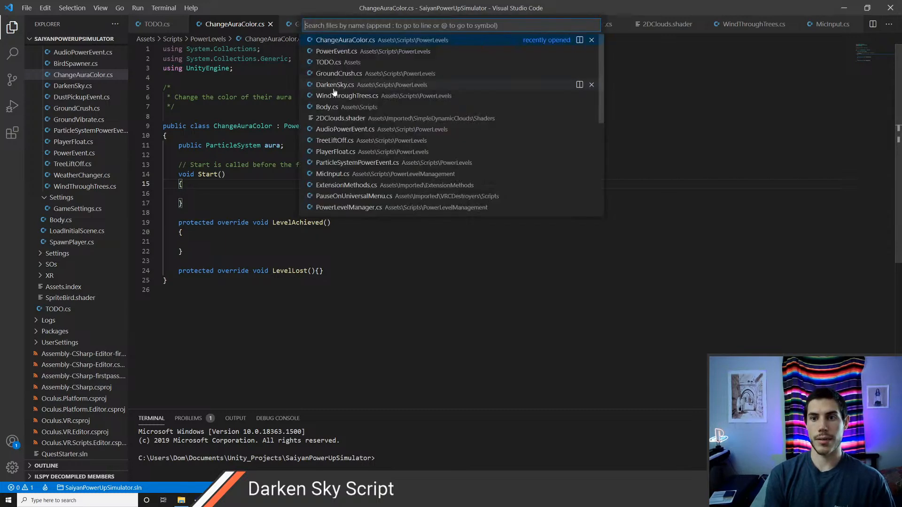
pyautogui.write('ground')
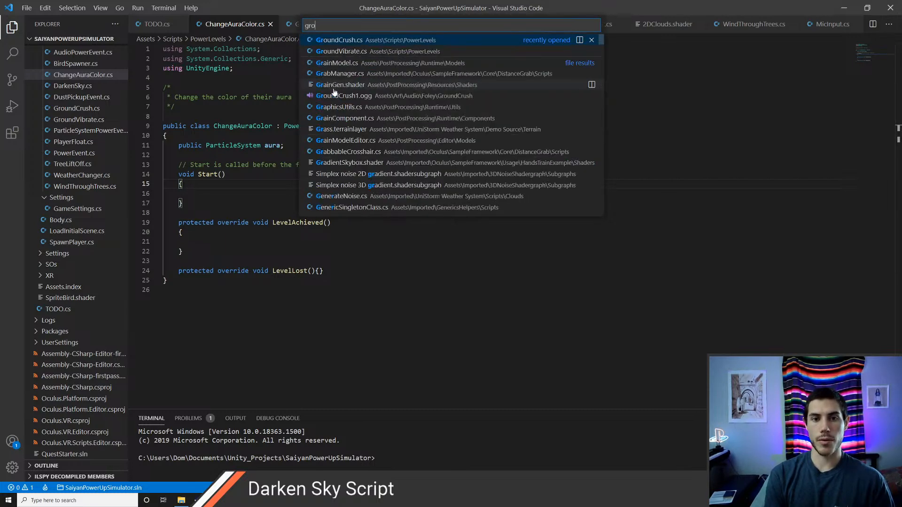
pyautogui.press('Return')
pyautogui.scroll(-9, 334, 88)
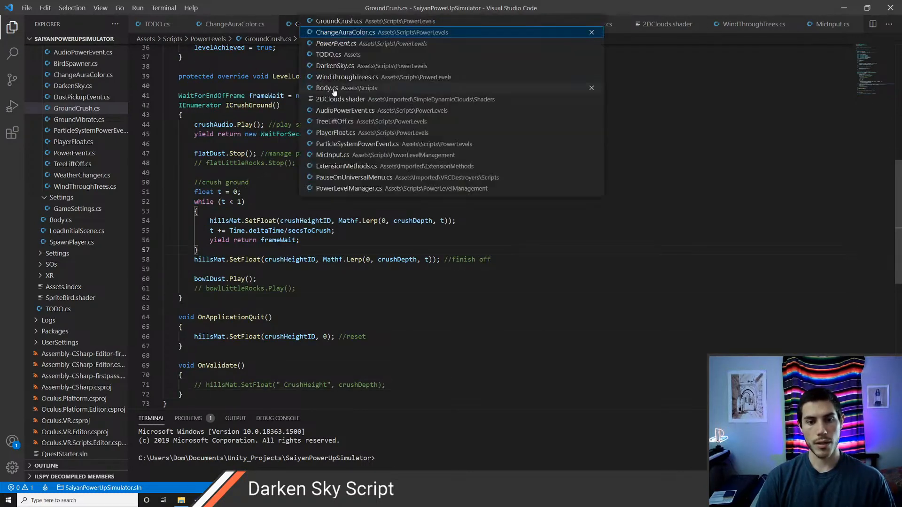
# Step: Delete the Start method with its comment from ChangeAuraColor and save the script
pyautogui.hotkey('ctrl', 'Tab')
pyautogui.press('Down')
pyautogui.press('Up')
pyautogui.press('Up')
pyautogui.press('Up')
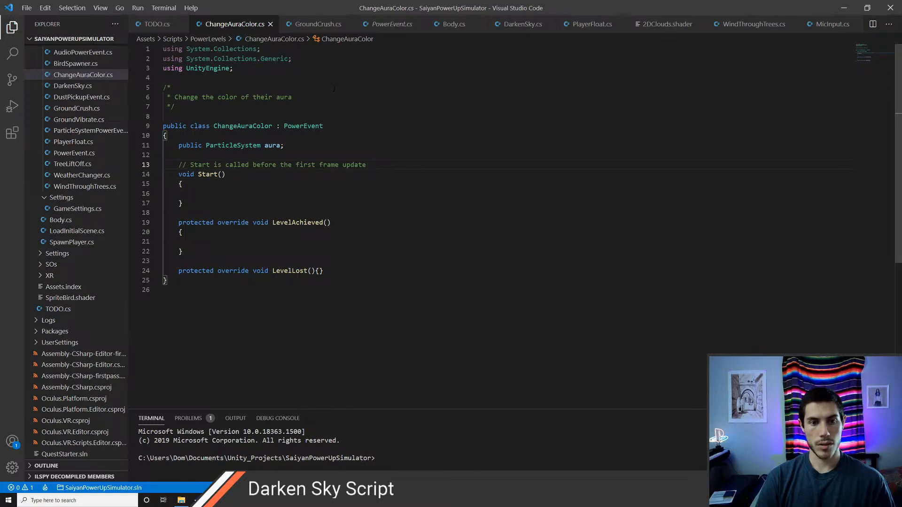
pyautogui.hotkey('ctrl', 'x')
pyautogui.hotkey('ctrl', 'x')
pyautogui.hotkey('ctrl', 'x')
pyautogui.hotkey('ctrl', 'x')
pyautogui.hotkey('ctrl', 'x')
pyautogui.hotkey('ctrl', 'x')
pyautogui.hotkey('ctrl', 's')
# Step: Add a call to ChangeAuraColor(); in the body of LevelAchieved
pyautogui.press('Down')
pyautogui.press('Down')
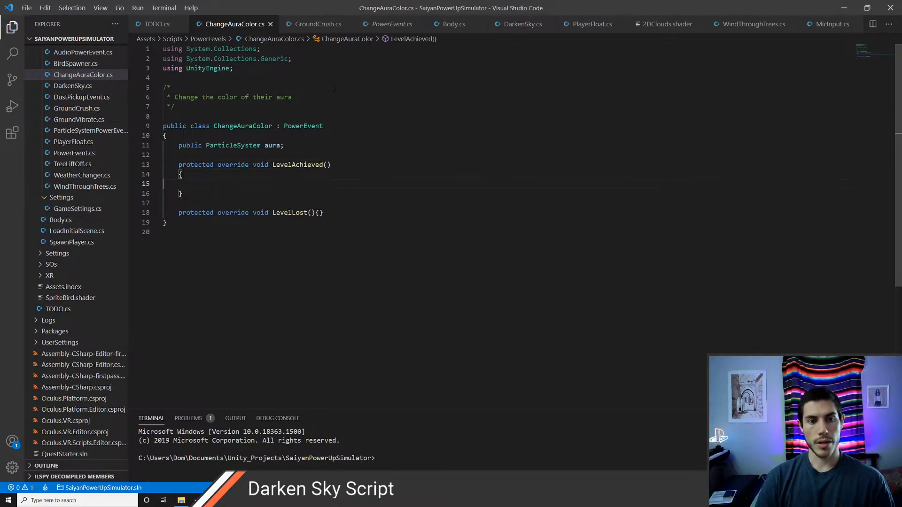
pyautogui.press('Tab')
pyautogui.press('Tab')
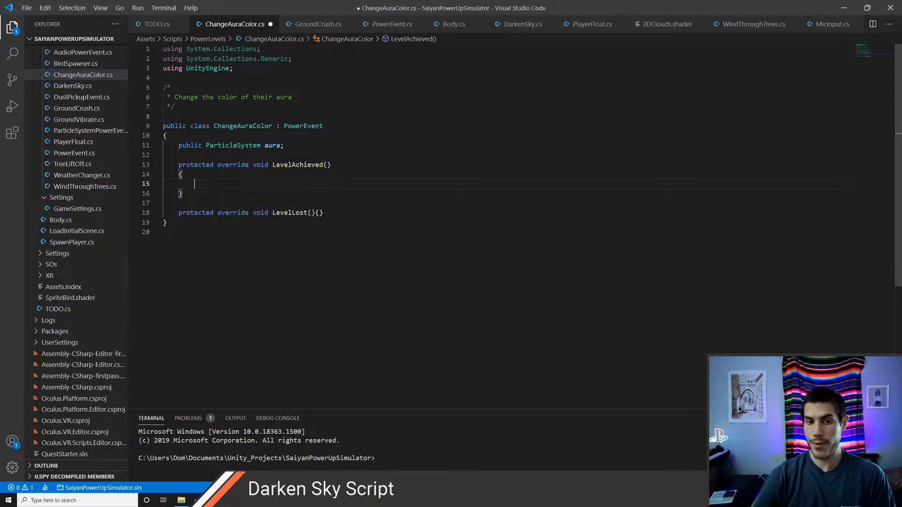
pyautogui.press('Up')
pyautogui.press('Up')
pyautogui.press('Up')
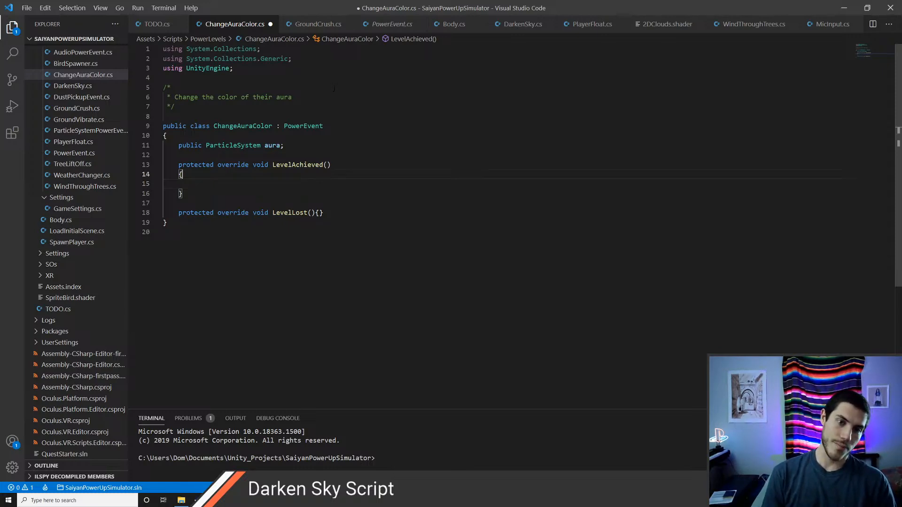
pyautogui.press('Down')
pyautogui.press('Down')
pyautogui.write('Chagne')
pyautogui.press('BackSpace')
pyautogui.press('BackSpace')
pyautogui.press('BackSpace')
pyautogui.write('ngeAuraColor')
pyautogui.press('Escape')
pyautogui.write('();')
# Step: Add the comment "//change the color of their aura" below the LevelAchieved method
pyautogui.press('Return')
pyautogui.press('Return')
pyautogui.write('/change the color of their')
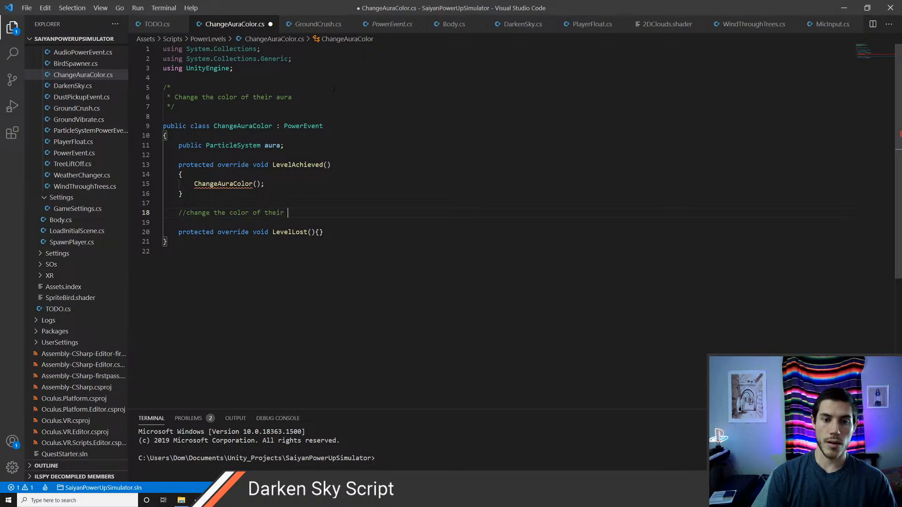
pyautogui.write('a')
# Step: Declare a void ChangeAuraColor() method with an empty body under the new comment and save the script
pyautogui.press('Return')
pyautogui.write('public v')
pyautogui.press('BackSpace')
pyautogui.press('BackSpace')
pyautogui.press('BackSpace')
pyautogui.press('BackSpace')
pyautogui.press('BackSpace')
pyautogui.press('BackSpace')
pyautogui.press('BackSpace')
pyautogui.press('BackSpace')
pyautogui.write('voi')
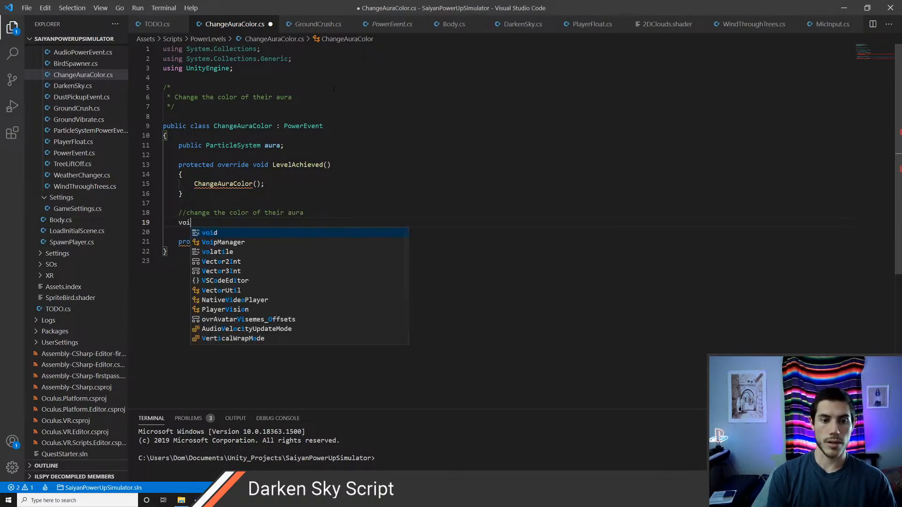
pyautogui.write('d Change')
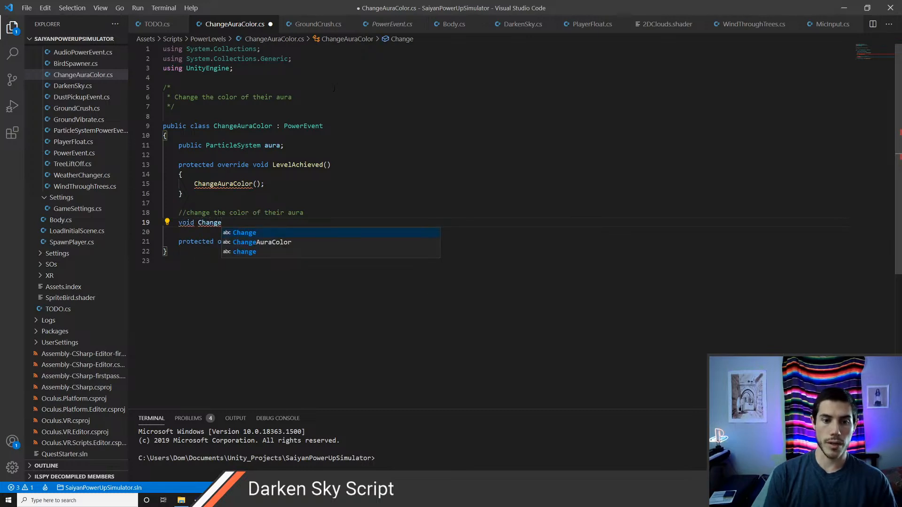
pyautogui.write('AuraColor()')
pyautogui.press('Return')
pyautogui.write('{')
pyautogui.press('Return')
pyautogui.hotkey('ctrl', 's')
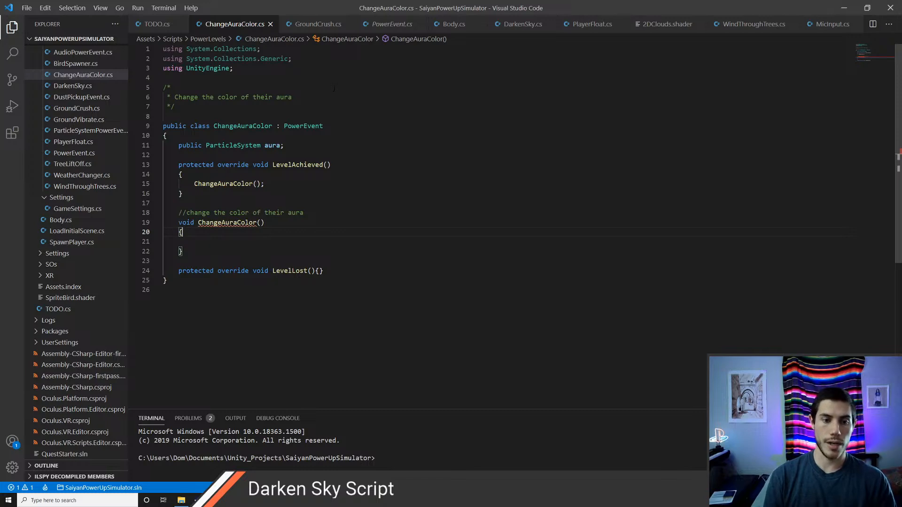
pyautogui.write('aura.c')
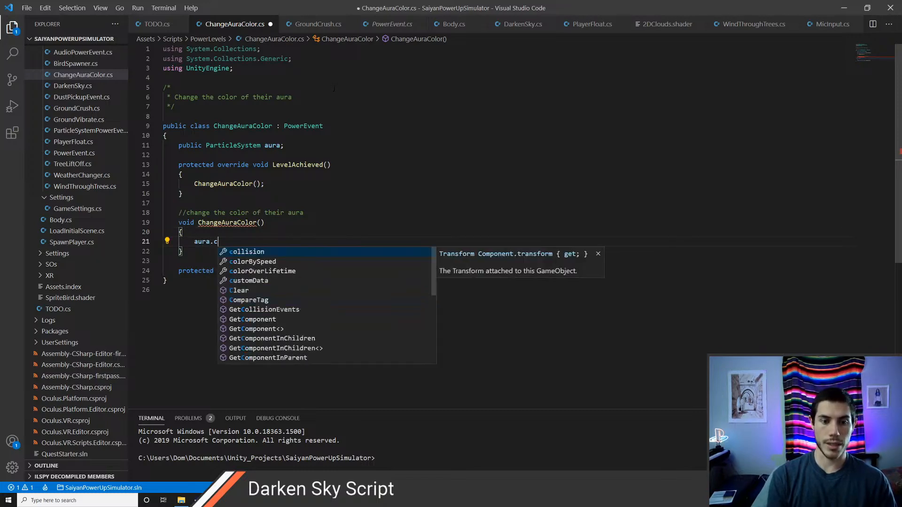
pyautogui.write('olor')
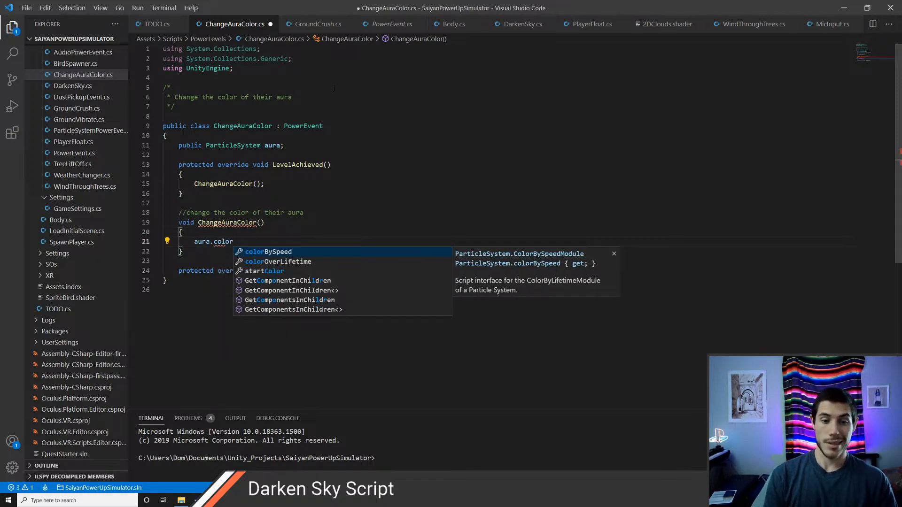
pyautogui.press('Down')
pyautogui.press('Down')
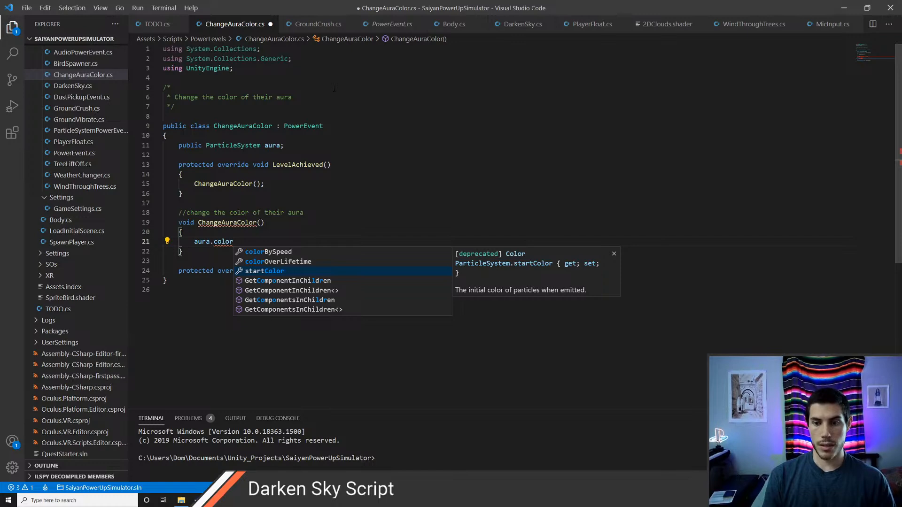
pyautogui.press('BackSpace')
pyautogui.press('BackSpace')
pyautogui.press('BackSpace')
pyautogui.press('BackSpace')
pyautogui.press('BackSpace')
pyautogui.press('BackSpace')
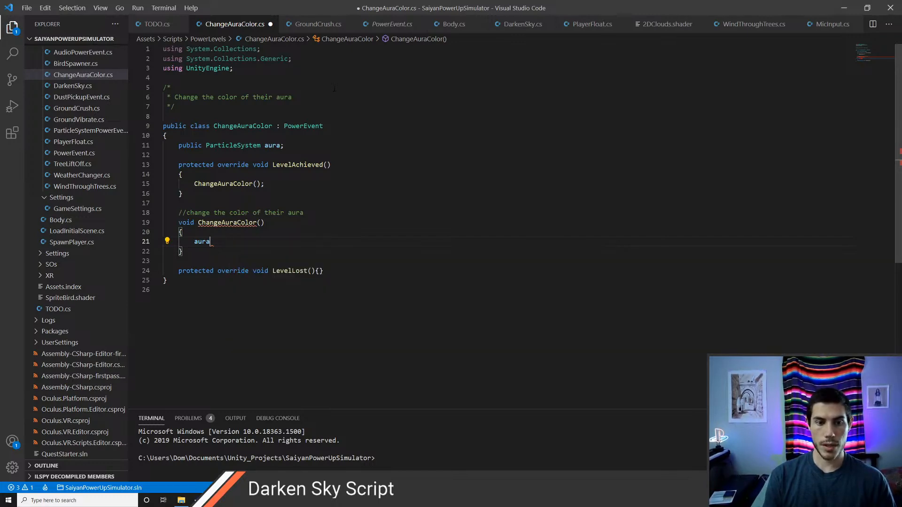
pyautogui.press('BackSpace')
pyautogui.press('BackSpace')
# Step: Switch to Unity and add the Change Aura Color script component to the AuraColor object
pyautogui.hotkey('alt', 'Tab')
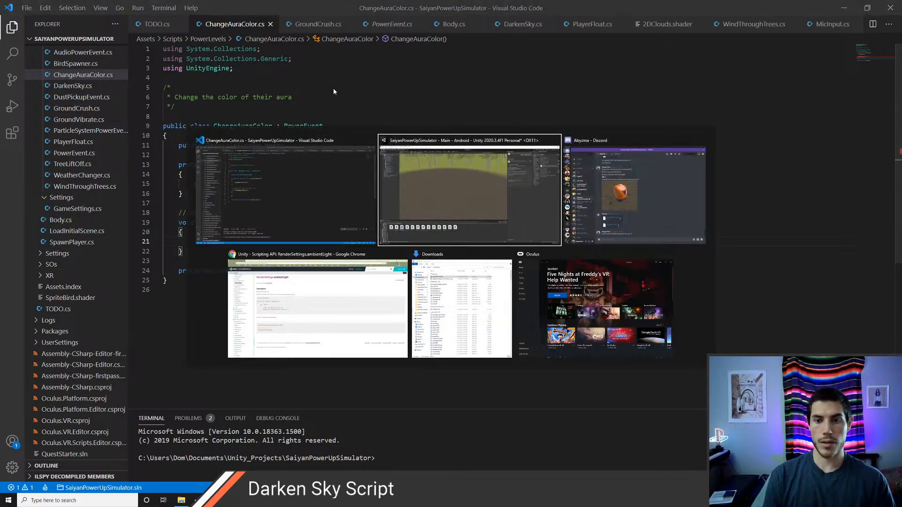
pyautogui.click(42, 121)
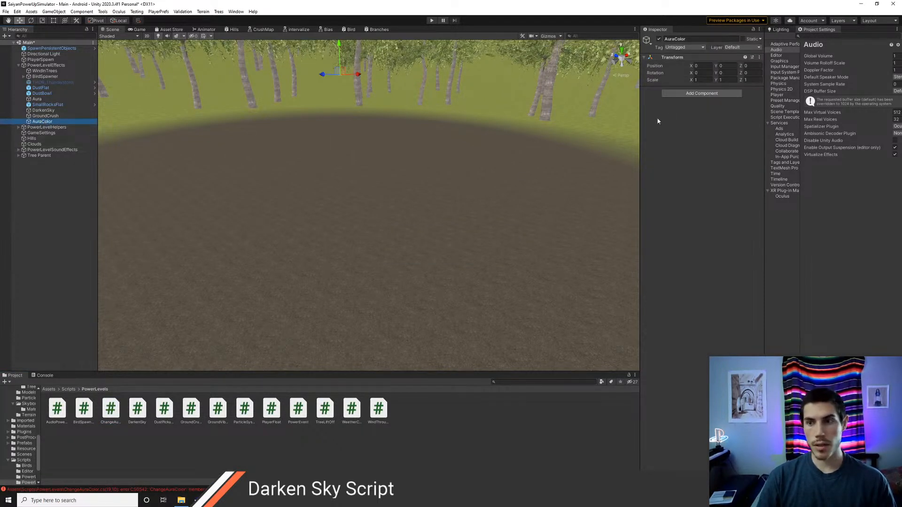
pyautogui.click(694, 93)
pyautogui.write('change')
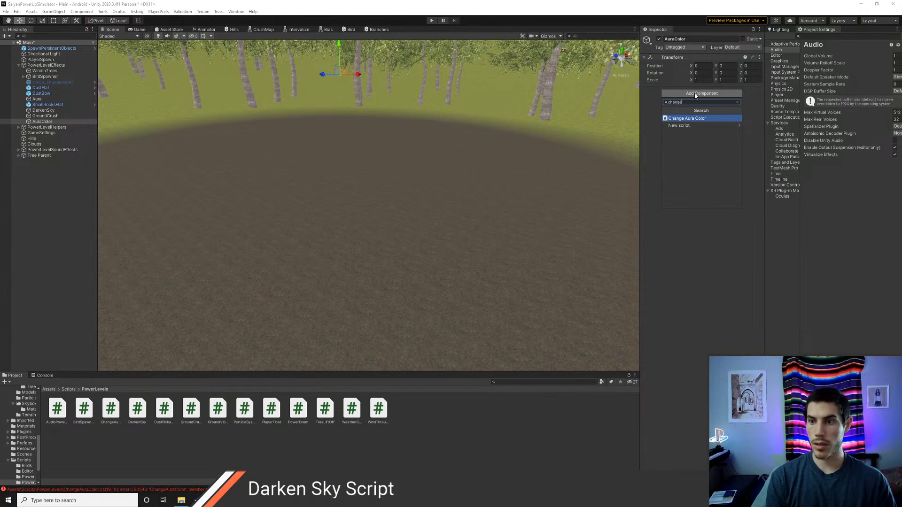
pyautogui.press('Return')
# Step: Clear the Unity console and open the ChangeAuraColor.cs compile error at its line in the script
pyautogui.hotkey('alt', 'Tab')
pyautogui.hotkey('alt', 'Tab')
pyautogui.hotkey('alt', 'Tab')
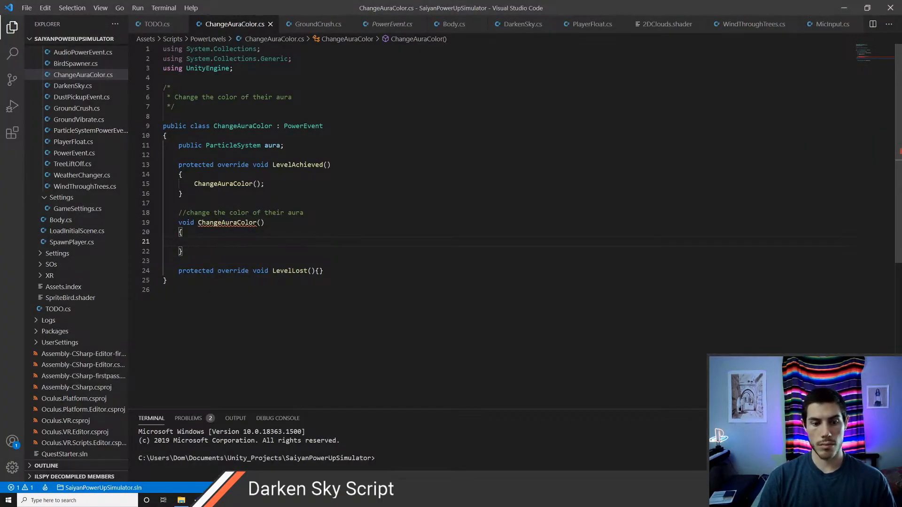
pyautogui.hotkey('alt', 'Tab')
pyautogui.click(45, 376)
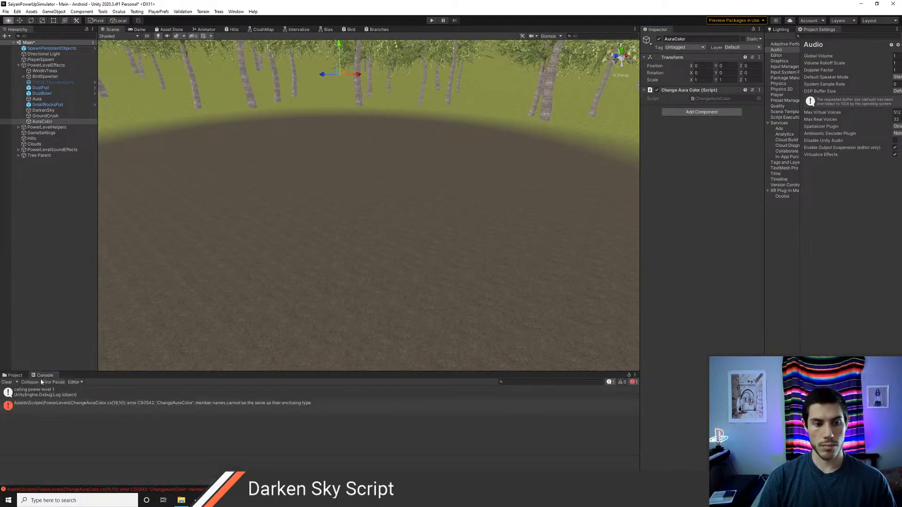
pyautogui.click(7, 382)
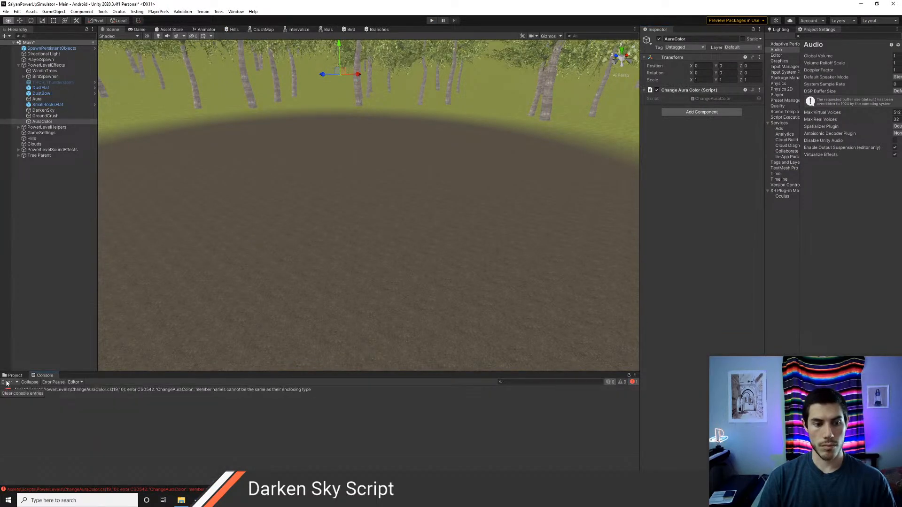
pyautogui.doubleClick(123, 391)
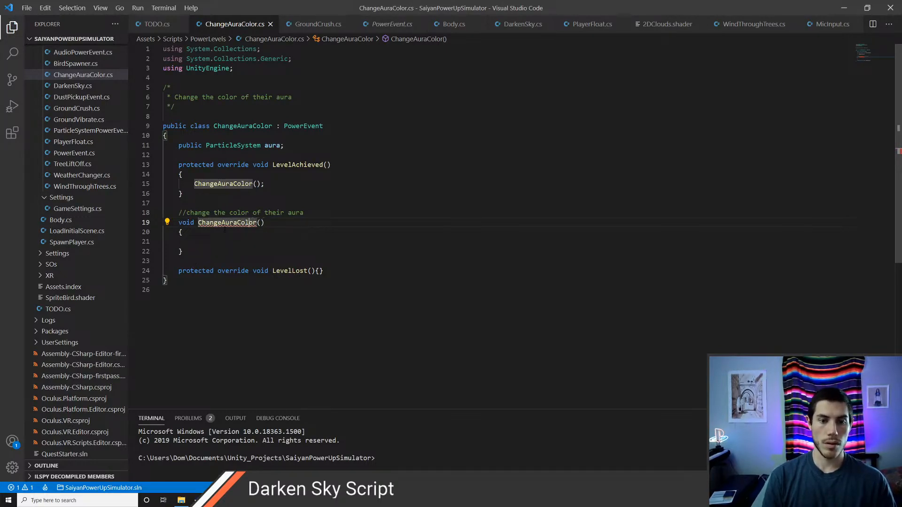
# Step: Rename the ChangeAuraColor() method declaration to ChangeColor() and save the script
pyautogui.press('BackSpace')
pyautogui.press('BackSpace')
pyautogui.press('BackSpace')
pyautogui.press('BackSpace')
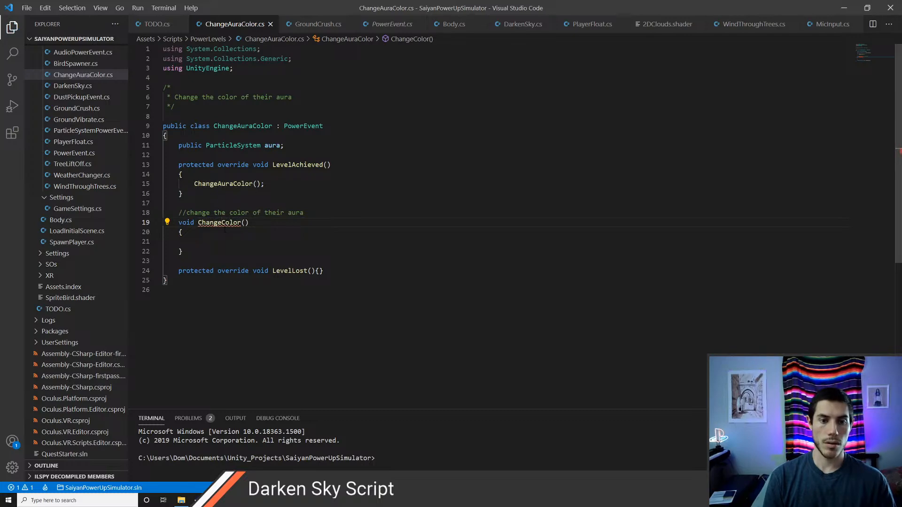
pyautogui.hotkey('alt', 'Tab')
pyautogui.hotkey('alt', 'Tab')
# Step: Change the method call inside LevelAchieved to ChangeColor()
pyautogui.press('Up')
pyautogui.press('Up')
pyautogui.press('Up')
pyautogui.press('Up')
pyautogui.press('BackSpace')
pyautogui.press('BackSpace')
pyautogui.press('BackSpace')
pyautogui.press('BackSpace')
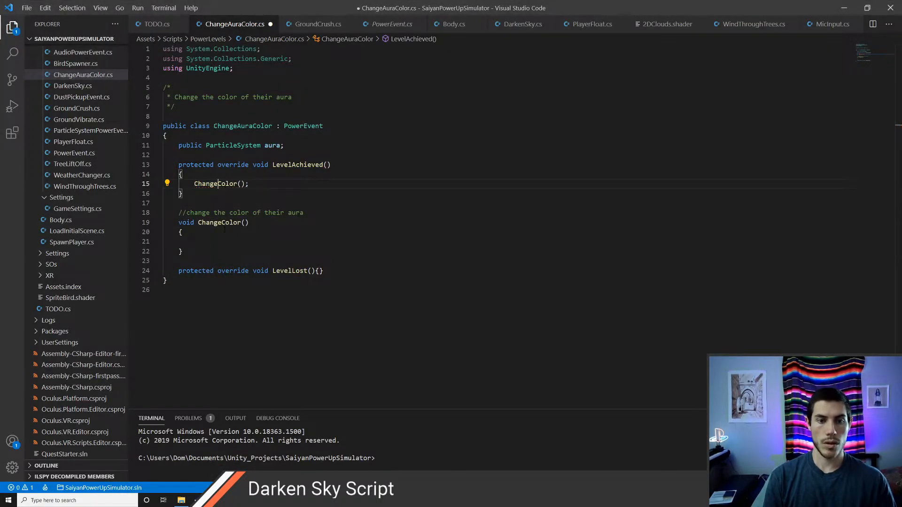
# Step: In Unity, set AuraColor's Power Level Start to 1, assign the Aura particle system to its Aura field, and save the scene
pyautogui.hotkey('alt', 'Tab')
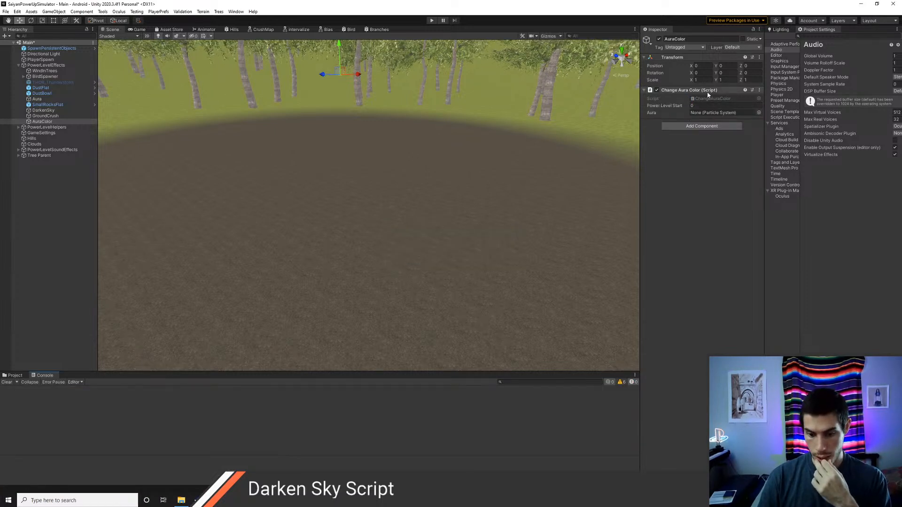
pyautogui.click(705, 106)
pyautogui.write('1')
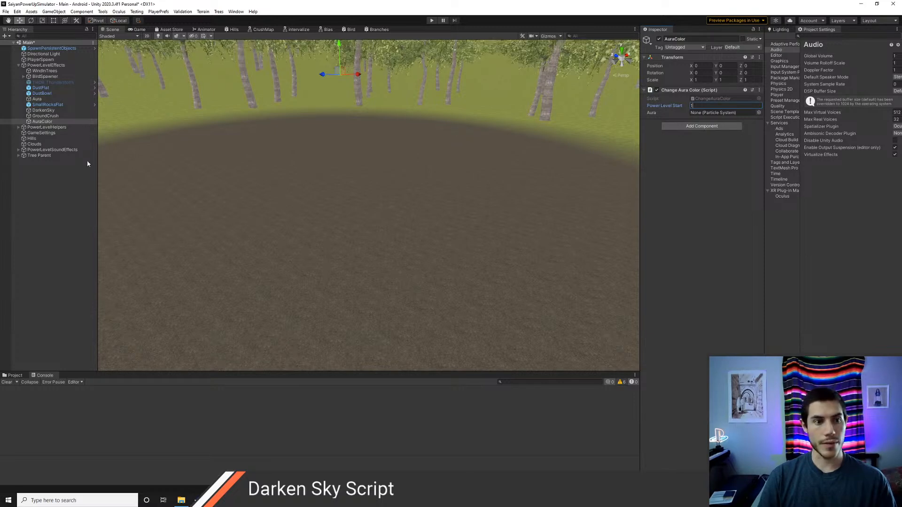
pyautogui.moveTo(37, 99); pyautogui.dragTo(696, 113)
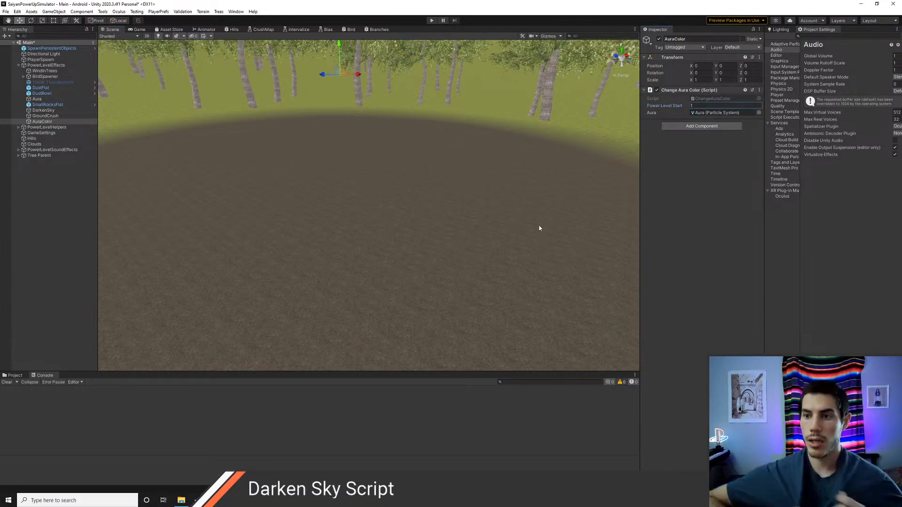
pyautogui.hotkey('ctrl', 's')
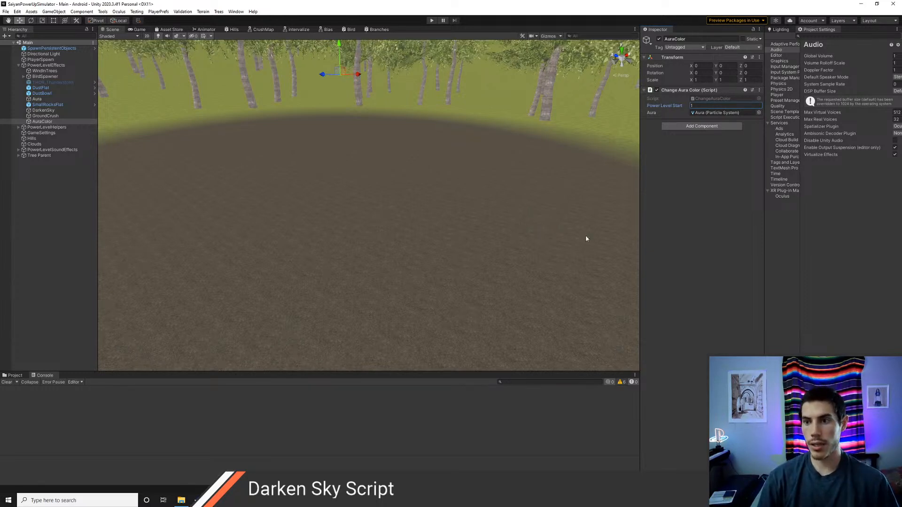
# Step: Inspect the Aura particle system's Start Color and Color over Lifetime settings, and expand its Aura material properties
pyautogui.click(38, 99)
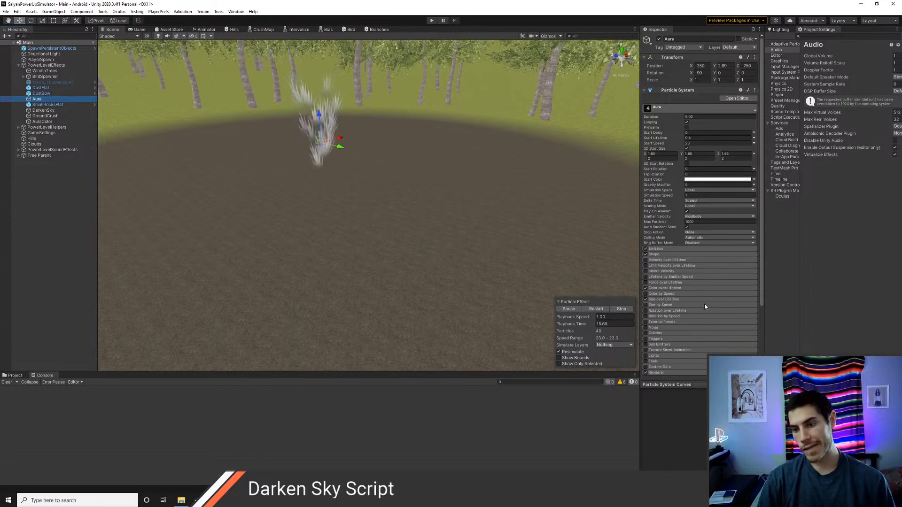
pyautogui.click(678, 289)
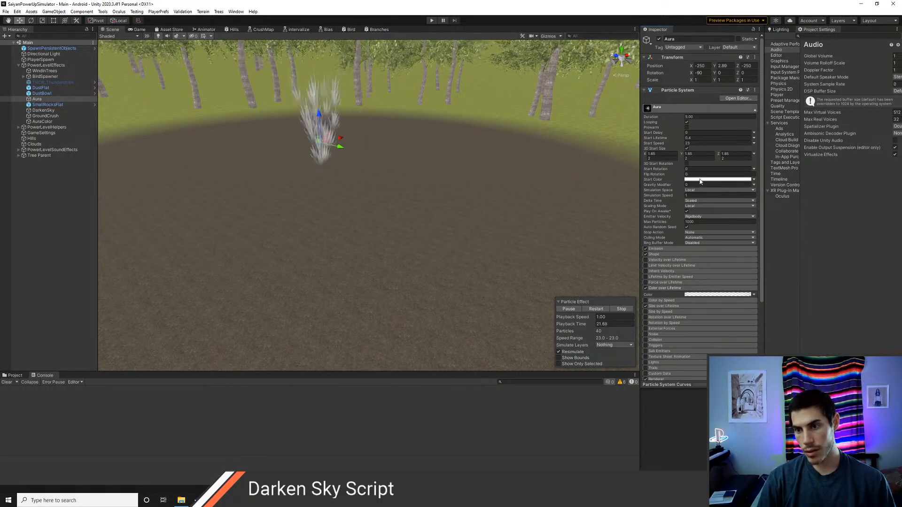
pyautogui.click(719, 179)
pyautogui.click(777, 174)
pyautogui.scroll(-4, 681, 282)
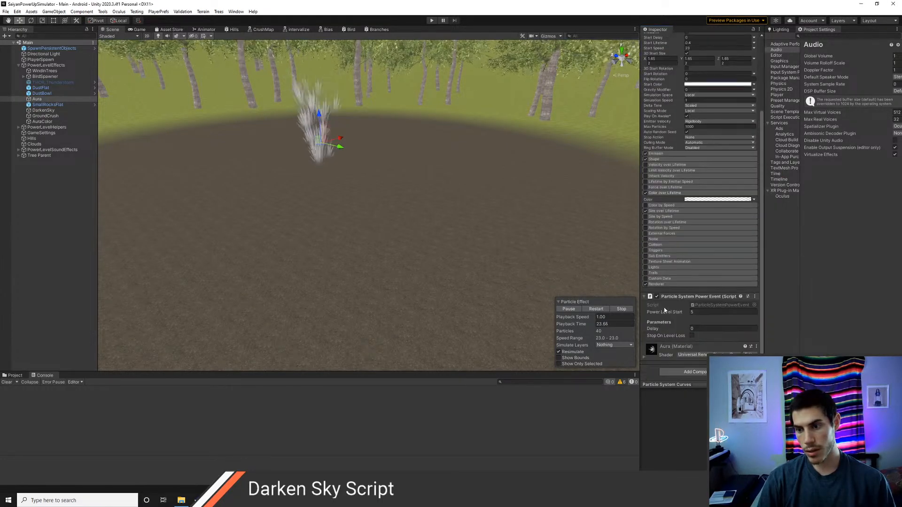
pyautogui.click(647, 358)
pyautogui.scroll(-3, 695, 315)
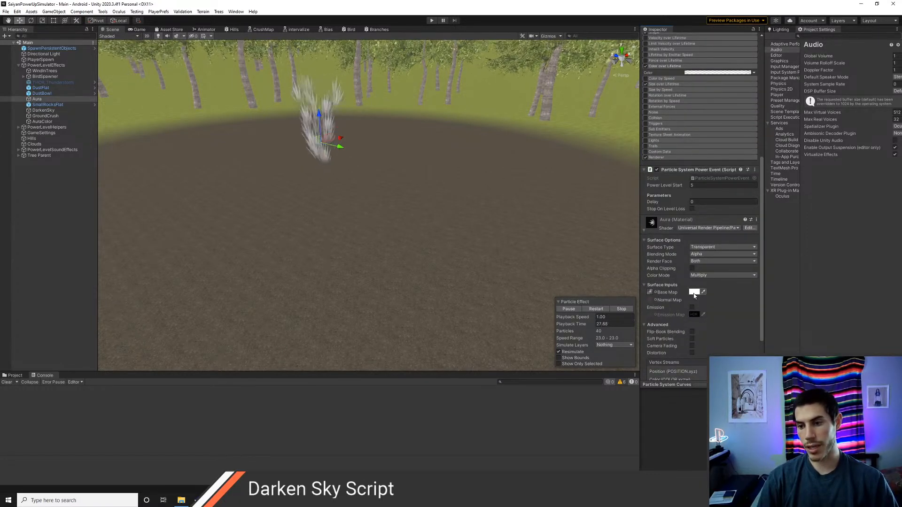
# Step: Try a yellow Base Map color on the Aura material
pyautogui.click(693, 292)
pyautogui.moveTo(738, 316); pyautogui.dragTo(756, 329)
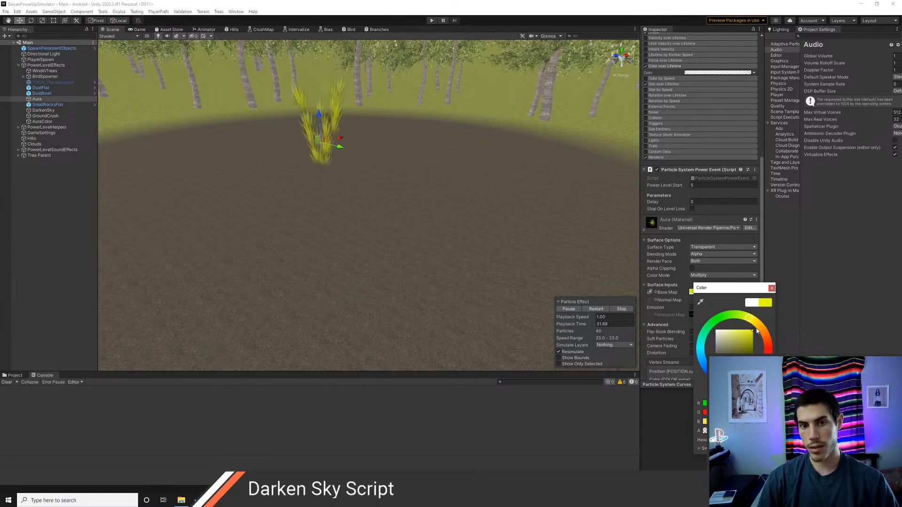
pyautogui.click(771, 288)
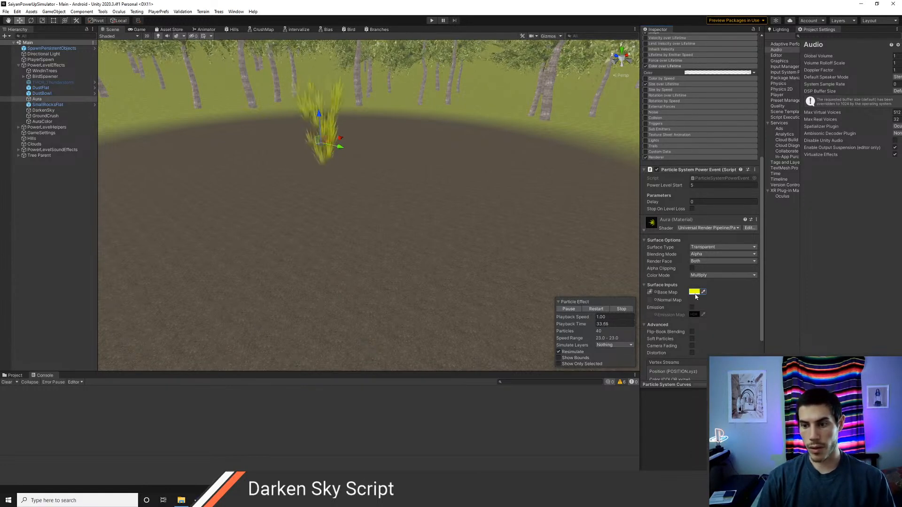
pyautogui.click(695, 293)
pyautogui.click(771, 286)
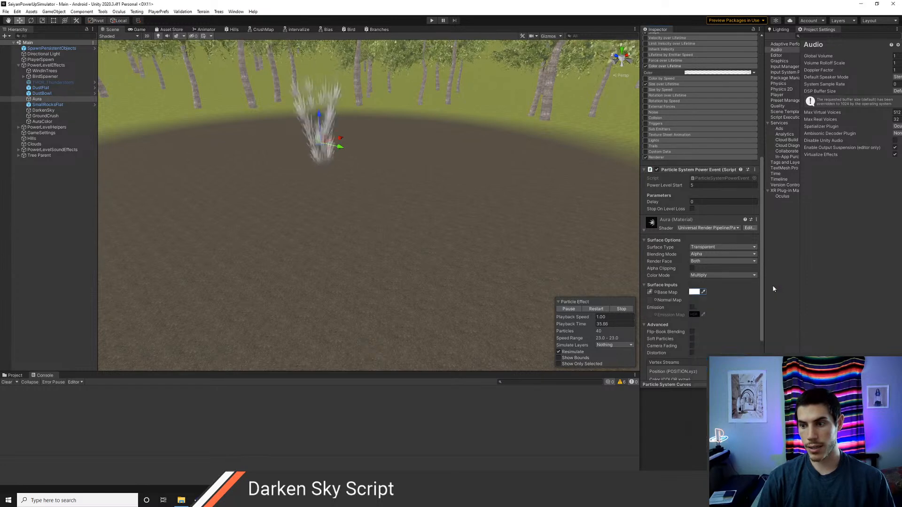
# Step: Tint the Aura material's Base Map color a very light blue and check the aura in the scene
pyautogui.click(694, 292)
pyautogui.click(705, 361)
pyautogui.click(718, 329)
pyautogui.moveTo(717, 327); pyautogui.dragTo(719, 326)
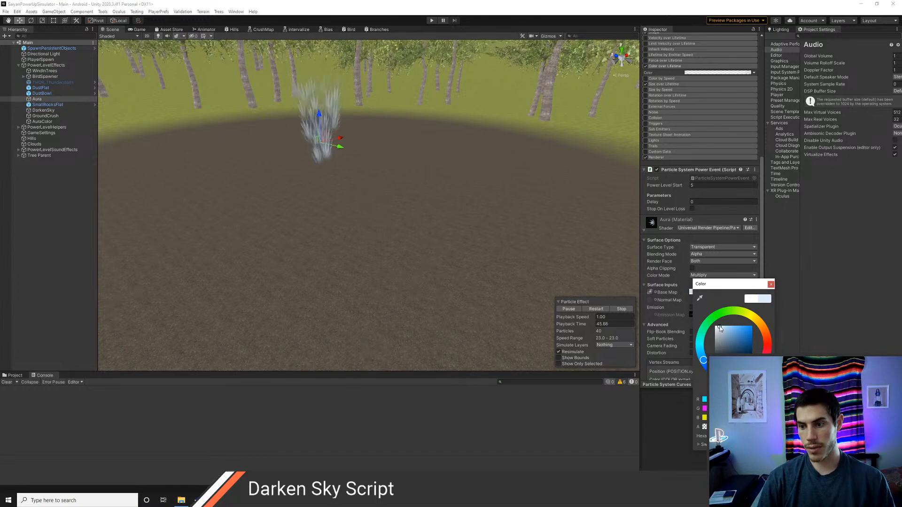
pyautogui.click(772, 285)
pyautogui.moveTo(453, 235); pyautogui.dragTo(434, 208, button='right')
pyautogui.press('w')
pyautogui.press('s')
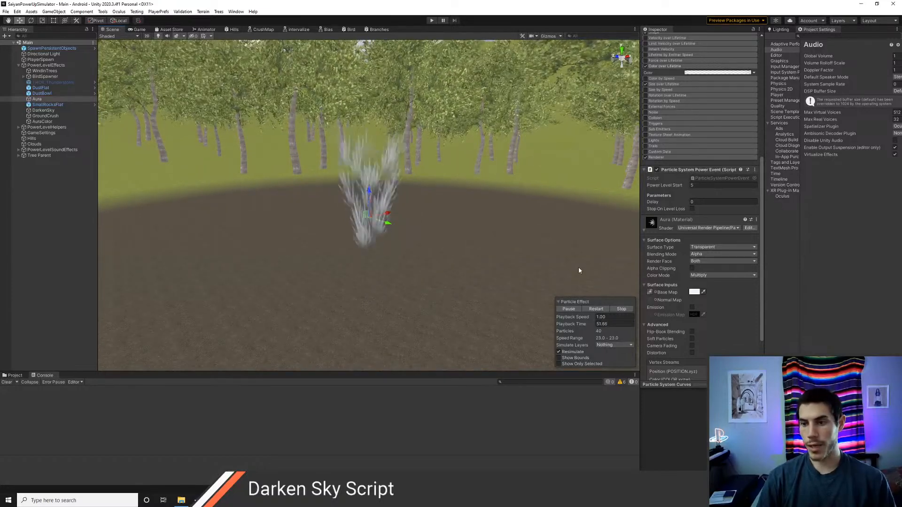
# Step: In Visual Studio Code, declare a public Material field auraMat below the aura field in ChangeAuraColor.cs and save
pyautogui.hotkey('alt', 'Tab')
pyautogui.click(295, 147)
pyautogui.press('Return')
pyautogui.write('public Material auramat;')
pyautogui.press('BackSpace')
pyautogui.press('BackSpace')
pyautogui.press('BackSpace')
pyautogui.press('BackSpace')
pyautogui.write('Mat;')
pyautogui.hotkey('ctrl', 's')
# Step: Add an empty OnApplicationQuit() method below LevelLost and save the script
pyautogui.press('Down')
pyautogui.press('Down')
pyautogui.press('Down')
pyautogui.press('Down')
pyautogui.press('Down')
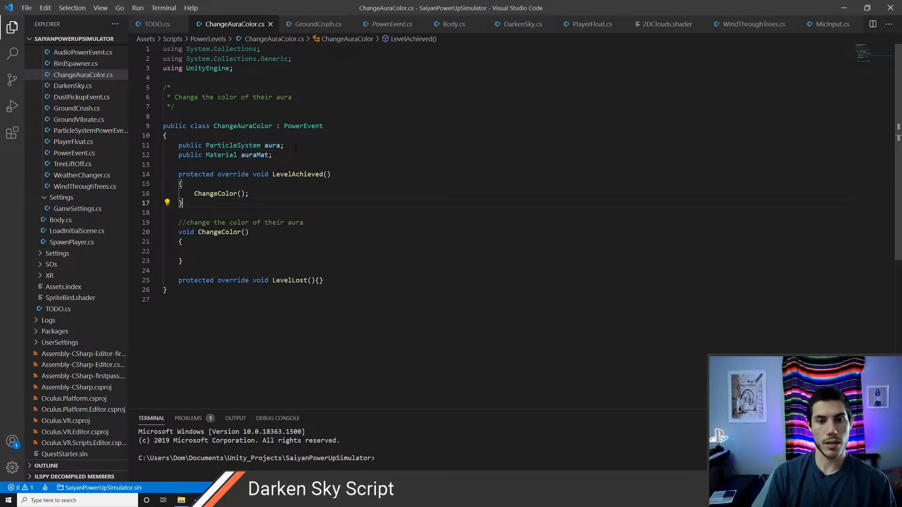
pyautogui.press('Down')
pyautogui.press('Down')
pyautogui.press('Down')
pyautogui.press('Down')
pyautogui.press('Down')
pyautogui.press('Down')
pyautogui.press('Down')
pyautogui.press('Down')
pyautogui.press('End')
pyautogui.press('Return')
pyautogui.press('Return')
pyautogui.write('void OnApplic')
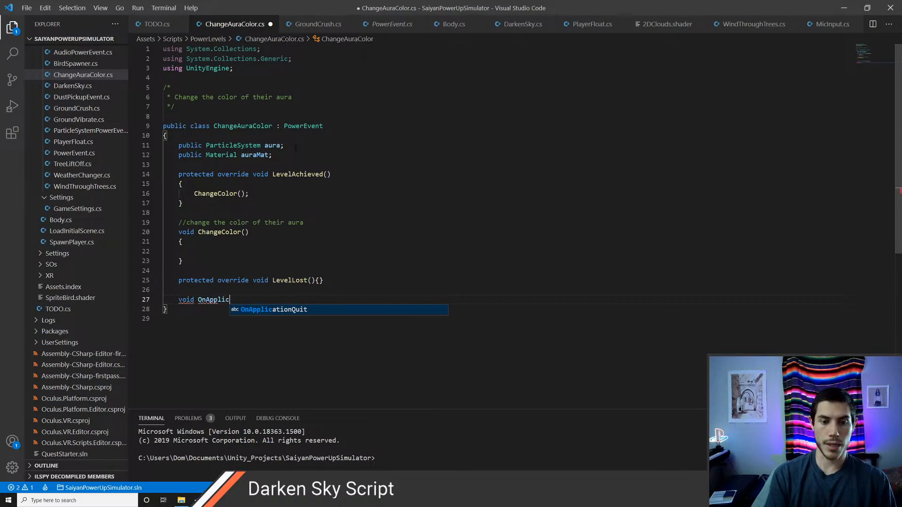
pyautogui.hotkey('ctrl', 'x')
pyautogui.press('BackSpace')
pyautogui.press('Return')
pyautogui.press('Return')
pyautogui.write('void OnApp')
pyautogui.press('Tab')
pyautogui.write('()')
pyautogui.press('Return')
pyautogui.write('{')
pyautogui.press('Return')
pyautogui.hotkey('ctrl', 's')
# Step: Add an "//internal" comment below the public fields and declare int auraColorID under it
pyautogui.press('Up')
pyautogui.press('Up')
pyautogui.press('Return')
pyautogui.press('Return')
pyautogui.press('Up')
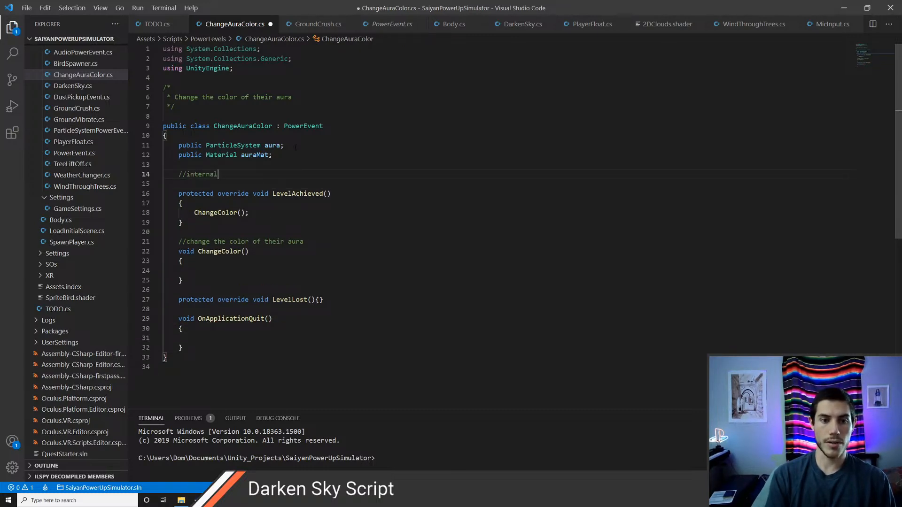
pyautogui.press('Return')
pyautogui.hotkey('ctrl', 's')
pyautogui.write('int auraColorID')
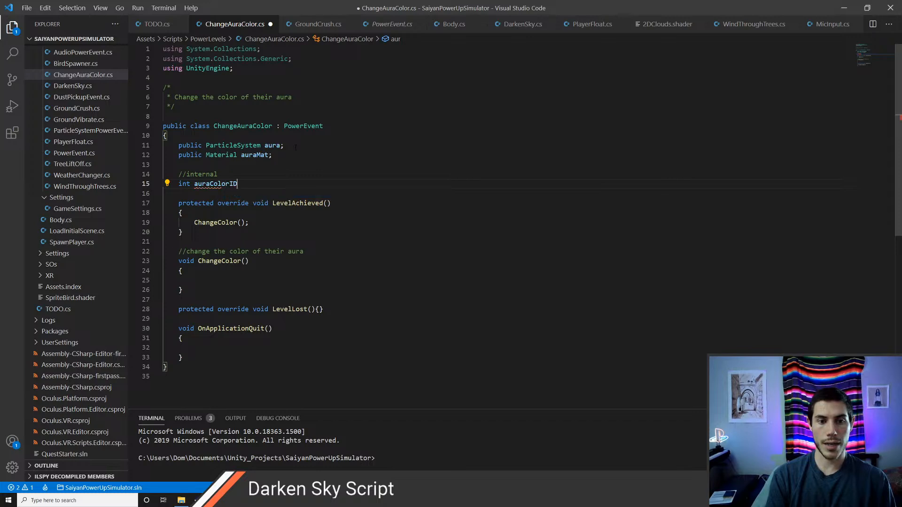
pyautogui.write(';')
# Step: Add a Start() method above LevelAchieved that assigns auraColorID from a Shader.PropertyToID() call
pyautogui.press('Return')
pyautogui.press('Return')
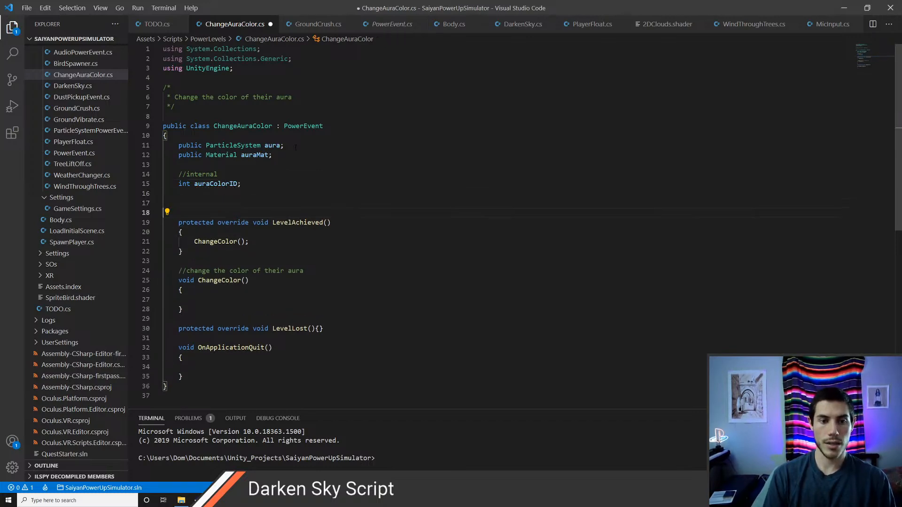
pyautogui.write('void Start()')
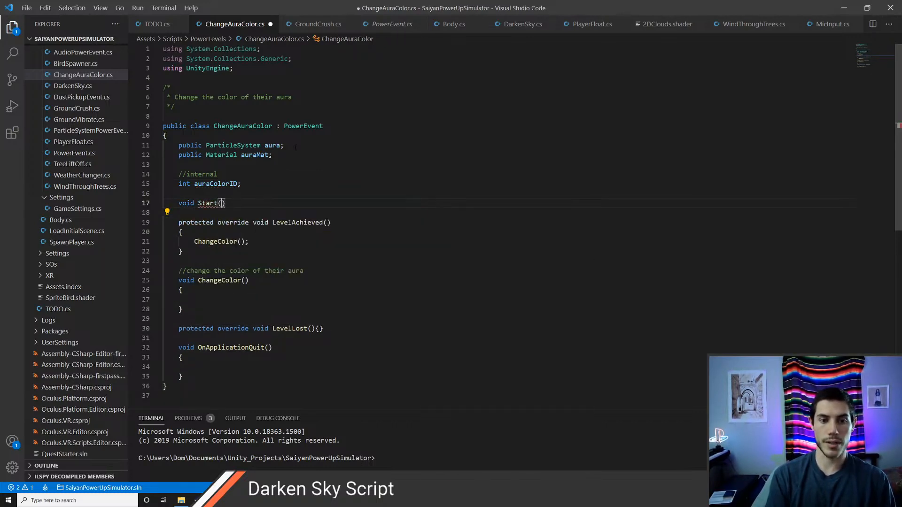
pyautogui.press('Return')
pyautogui.write('auraColorID')
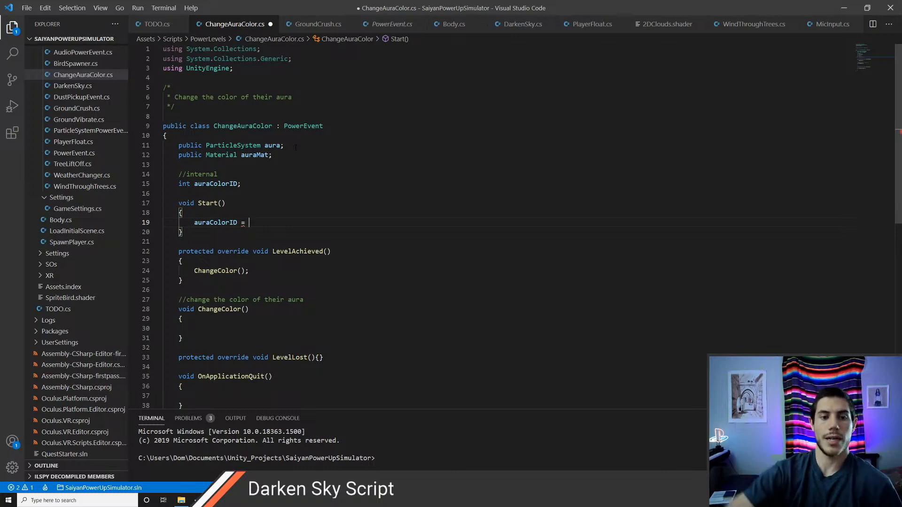
pyautogui.write(' = ')
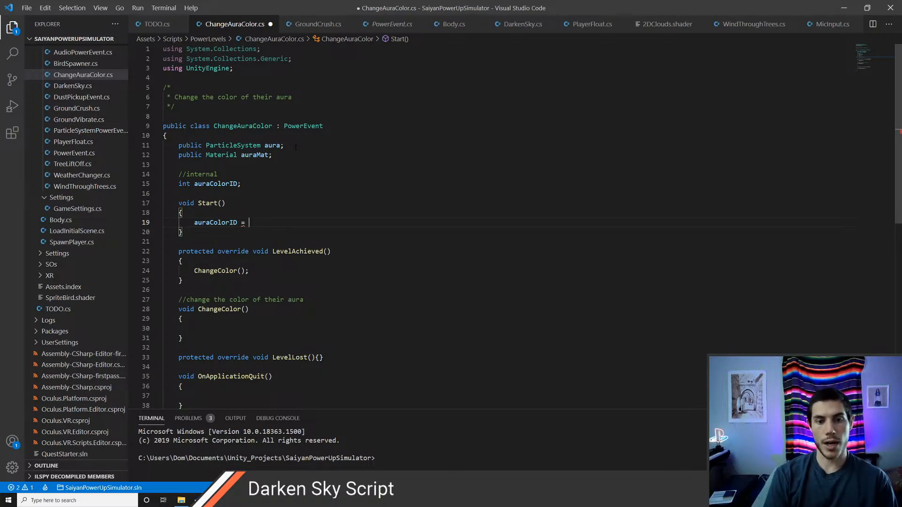
pyautogui.write('Shader.')
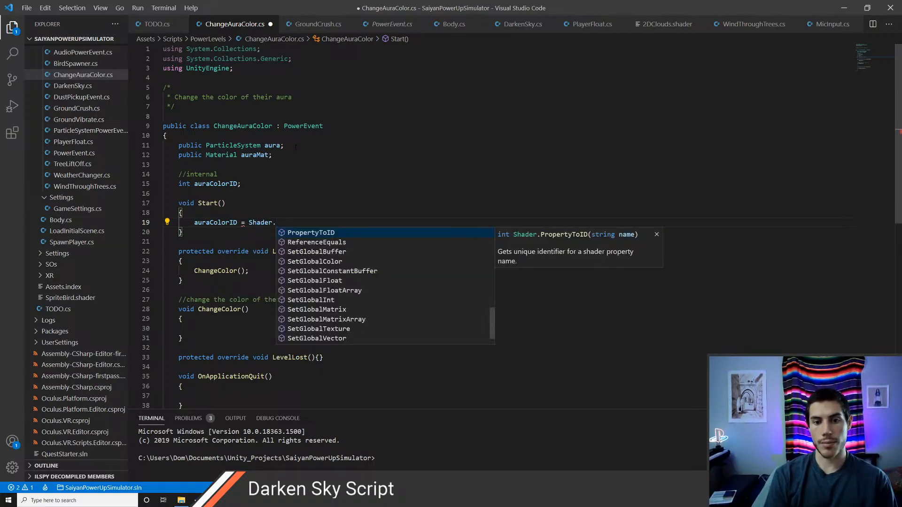
pyautogui.write('PropertyToID(')
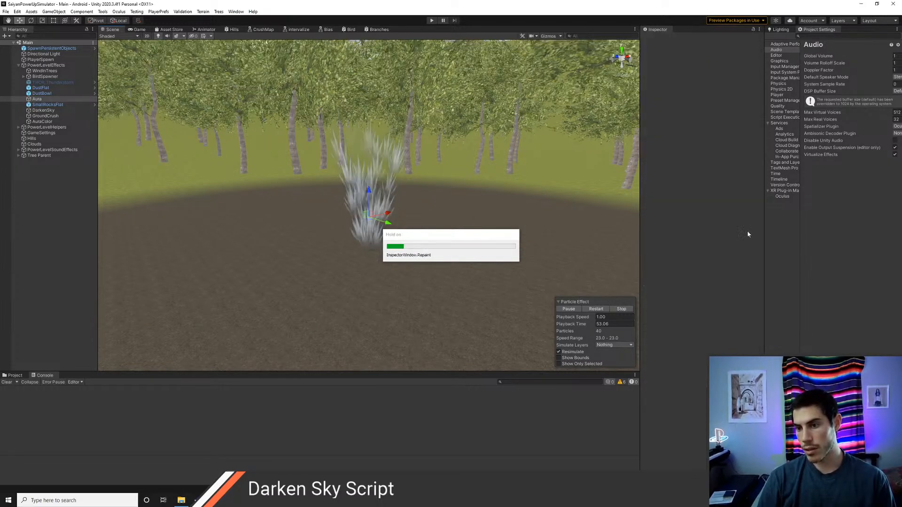
# Step: Look up the Aura material's shader properties in Unity, pass "_BaseColor" to PropertyToID in the script, and save
pyautogui.click(756, 219)
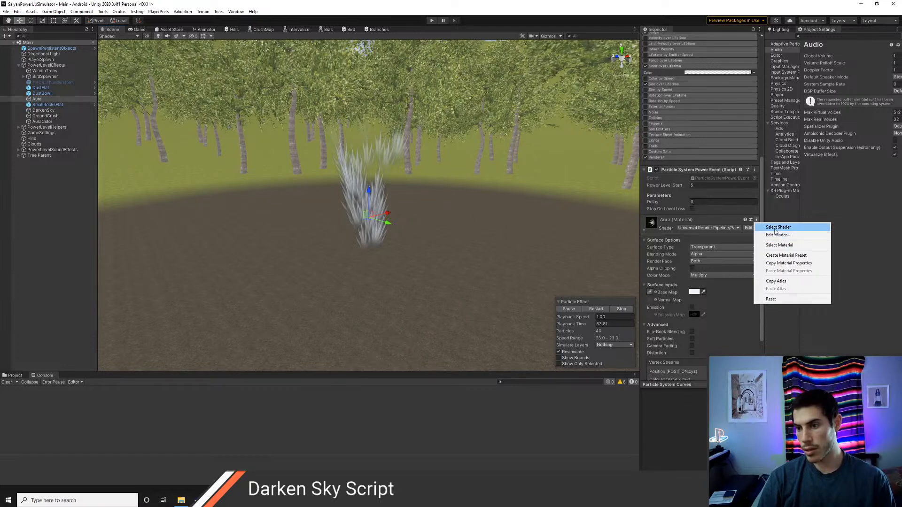
pyautogui.click(777, 228)
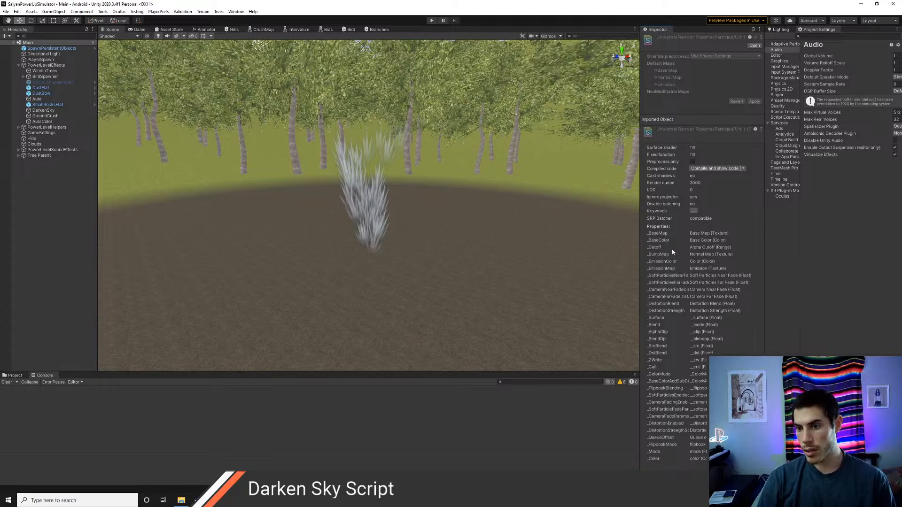
pyautogui.hotkey('alt', 'Tab')
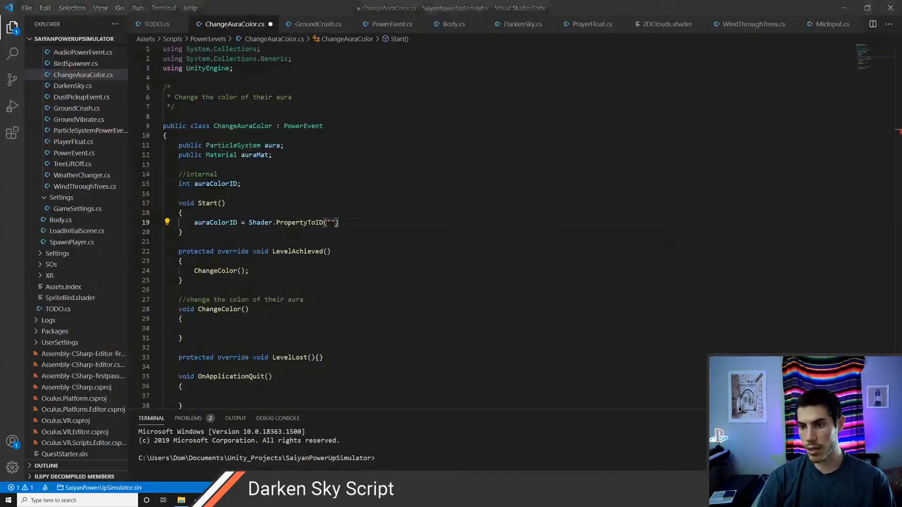
pyautogui.write('BaseColor')
pyautogui.press('End')
pyautogui.write(';')
pyautogui.hotkey('ctrl', 's')
# Step: Inside OnApplicationQuit(), add the call auraMat.SetColor(auraColorID, ogColor); and save the script
pyautogui.press('Down')
pyautogui.press('Down')
pyautogui.press('Down')
pyautogui.press('Down')
pyautogui.press('Down')
pyautogui.press('Down')
pyautogui.press('Down')
pyautogui.press('Down')
pyautogui.press('Down')
pyautogui.press('Down')
pyautogui.press('Down')
pyautogui.press('Down')
pyautogui.press('Down')
pyautogui.press('Down')
pyautogui.press('Down')
pyautogui.press('Down')
pyautogui.press('Down')
pyautogui.press('Down')
pyautogui.press('Down')
pyautogui.press('Up')
pyautogui.press('Tab')
pyautogui.write('aur')
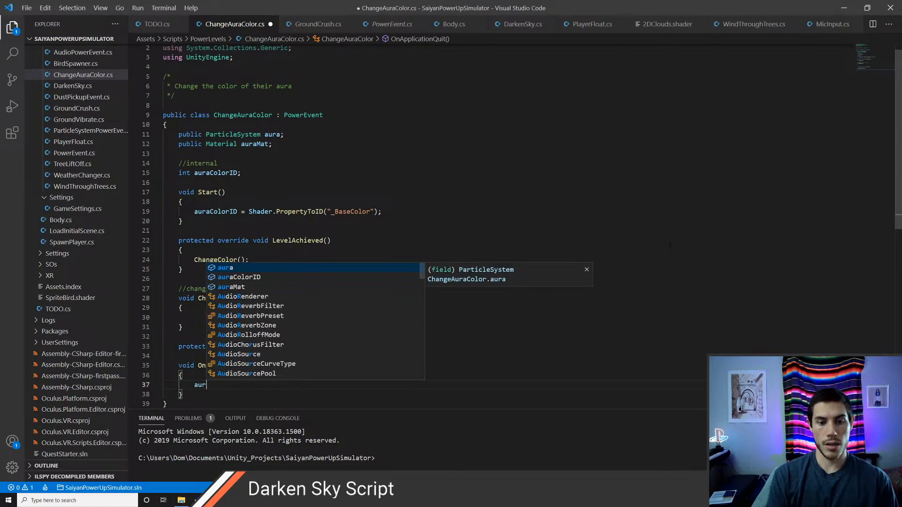
pyautogui.write('aMat.')
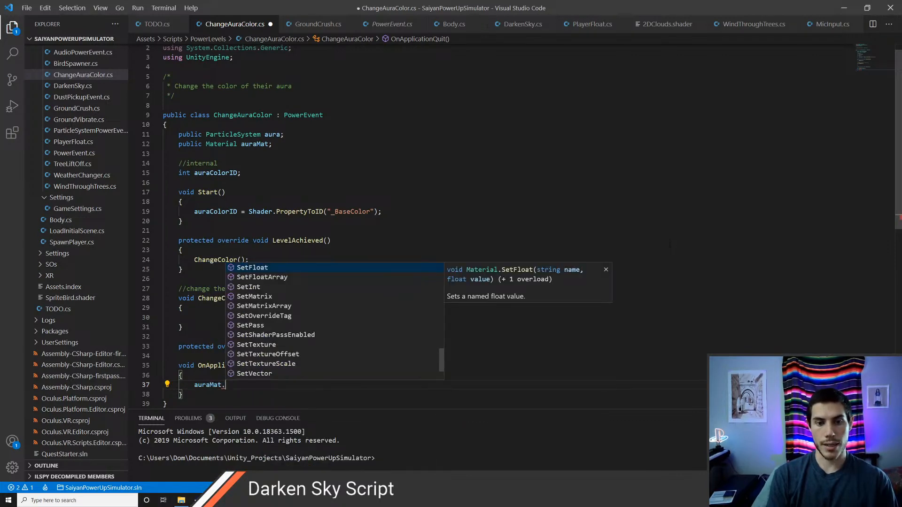
pyautogui.write('setco')
pyautogui.press('Tab')
pyautogui.write('(auraC')
pyautogui.press('Tab')
pyautogui.write(', ')
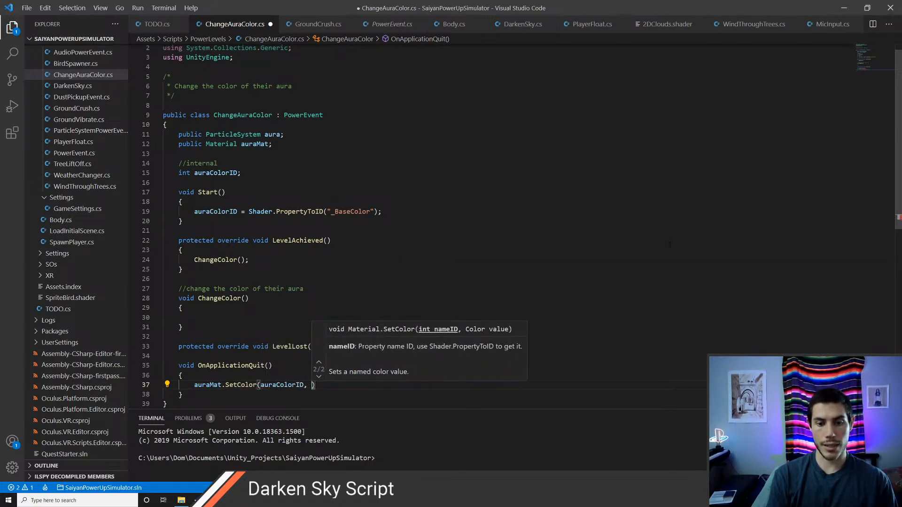
pyautogui.write('ogColor);')
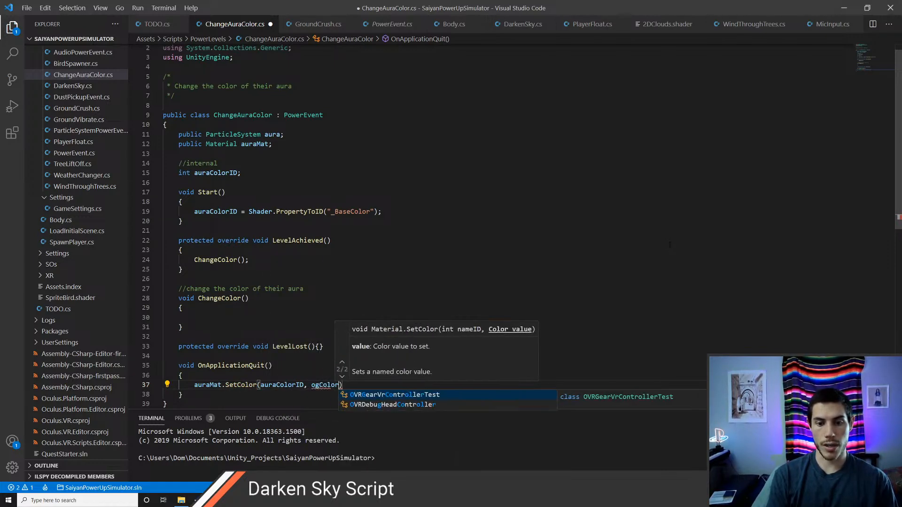
pyautogui.hotkey('ctrl', 's')
# Step: Declare the field Color ogColor; below auraColorID and save the script
pyautogui.press('Up')
pyautogui.press('Up')
pyautogui.press('Up')
pyautogui.press('Up')
pyautogui.press('Up')
pyautogui.press('Up')
pyautogui.press('Up')
pyautogui.press('Up')
pyautogui.press('Up')
pyautogui.press('Up')
pyautogui.press('Up')
pyautogui.press('Up')
pyautogui.press('Up')
pyautogui.press('Up')
pyautogui.press('Up')
pyautogui.press('Up')
pyautogui.press('Up')
pyautogui.press('Up')
pyautogui.press('Up')
pyautogui.press('Up')
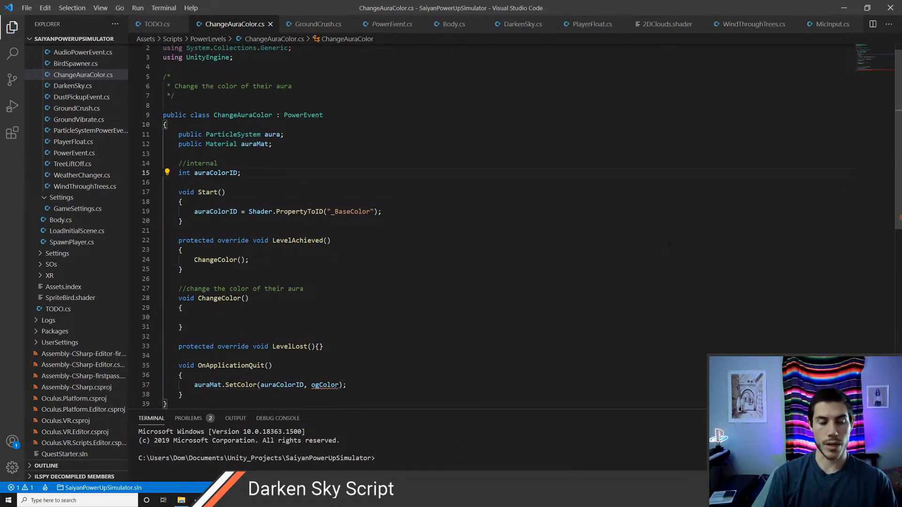
pyautogui.press('Return')
pyautogui.write('Color o')
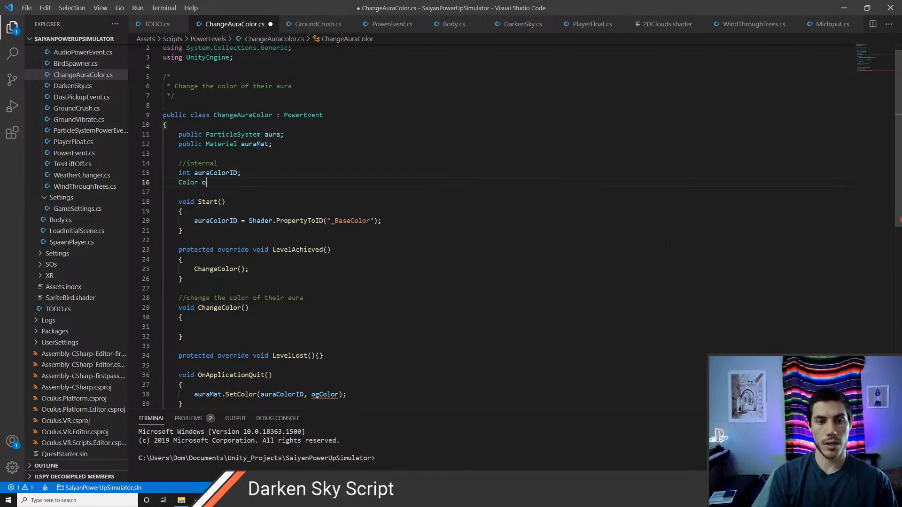
pyautogui.write('gColor;')
pyautogui.hotkey('ctrl', 's')
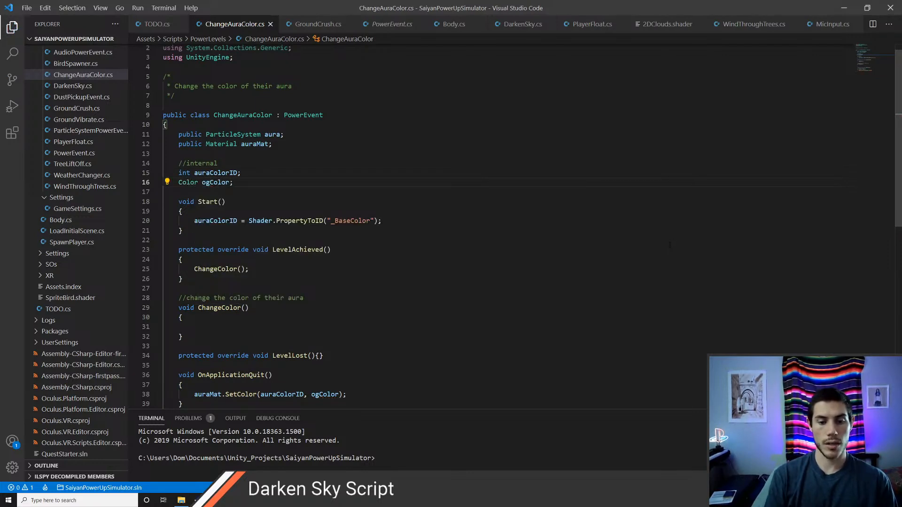
# Step: In Start(), store the material's original color with ogColor = auraMat.GetColor(auraColorID); and save
pyautogui.press('Down')
pyautogui.press('Down')
pyautogui.press('Down')
pyautogui.press('Down')
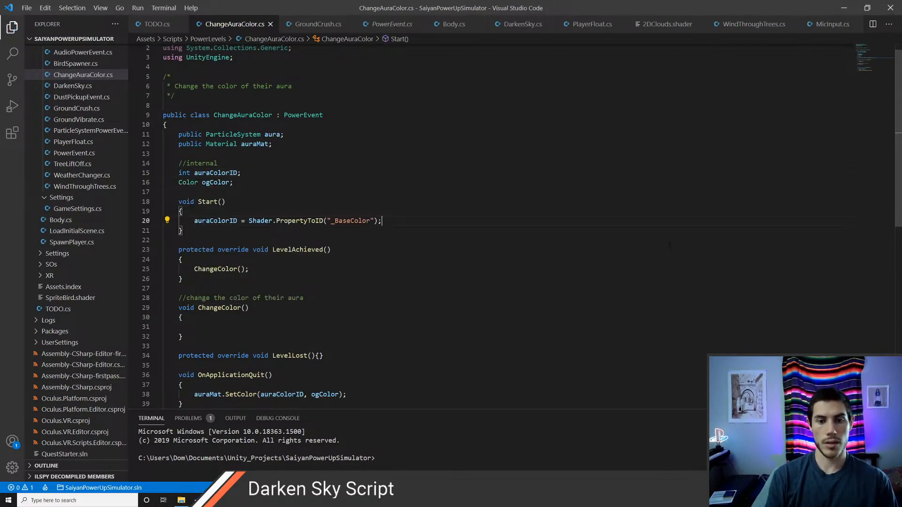
pyautogui.press('End')
pyautogui.press('Return')
pyautogui.write('ogCo')
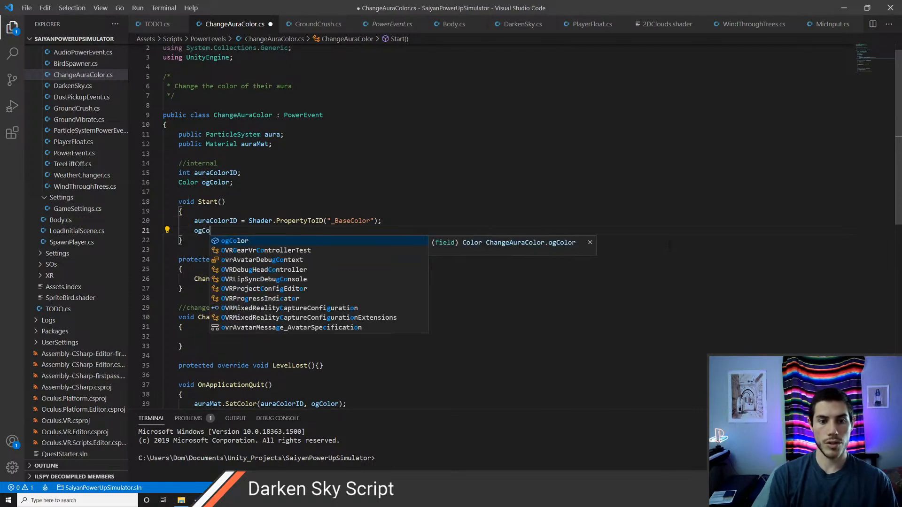
pyautogui.write('lor = auraMat.GetColor')
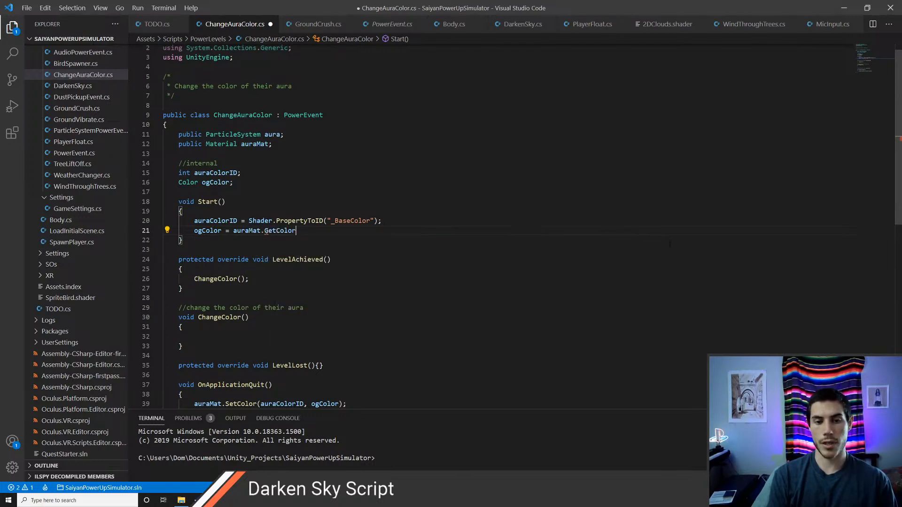
pyautogui.write('(aura')
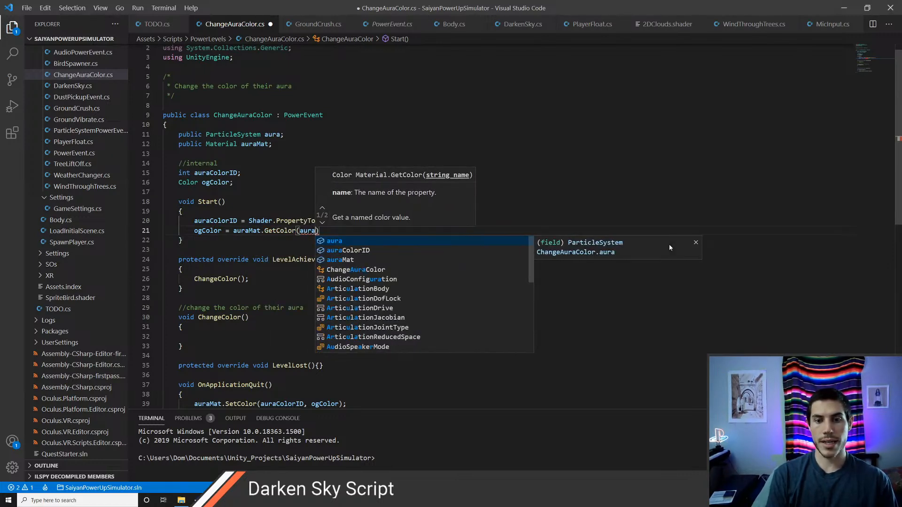
pyautogui.press('Up')
pyautogui.press('Down')
pyautogui.press('Tab')
pyautogui.write(');')
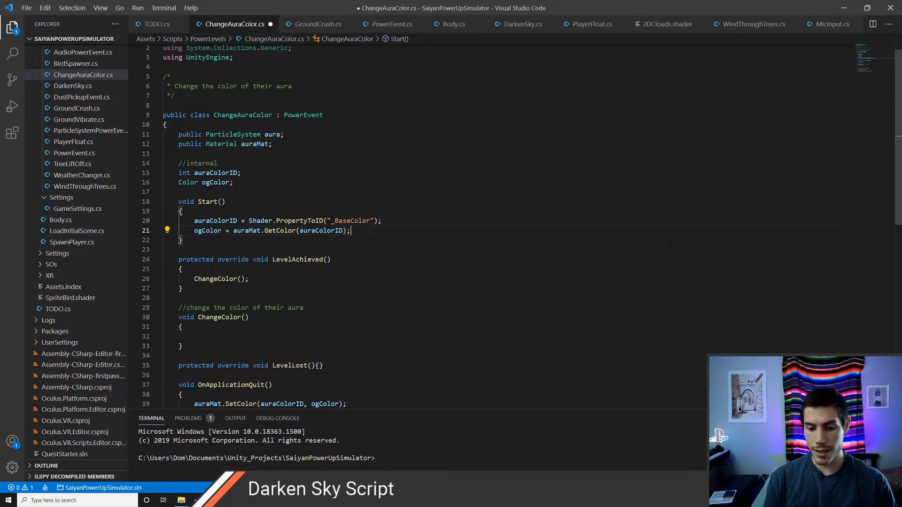
pyautogui.hotkey('ctrl', 's')
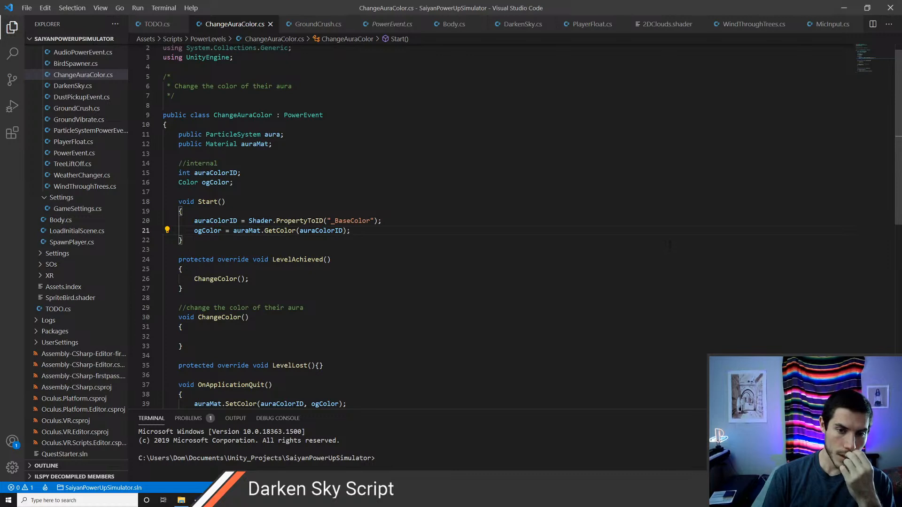
# Step: Copy the auraMat.SetColor(auraColorID, ogColor); line from OnApplicationQuit() into the empty ChangeColor() body
pyautogui.click(669, 245)
pyautogui.press('Up')
pyautogui.press('Up')
pyautogui.scroll(-2, 670, 245)
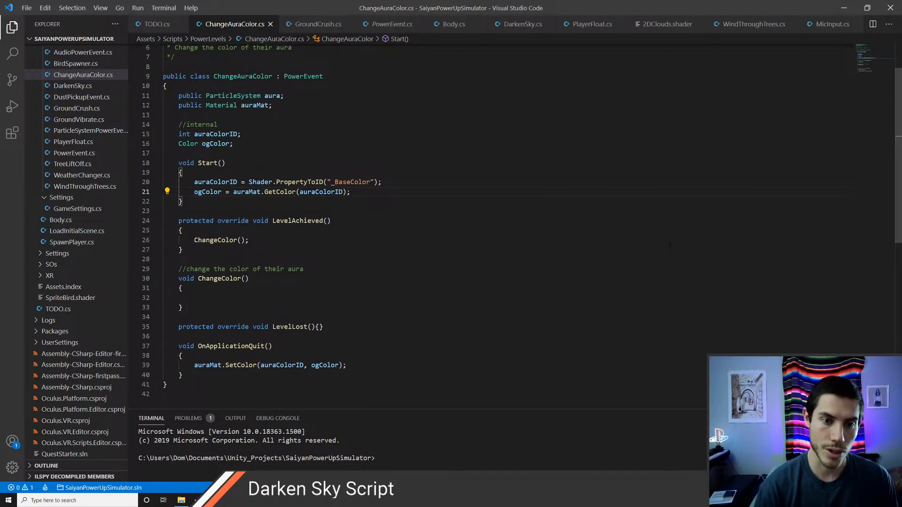
pyautogui.press('Down')
pyautogui.press('Down')
pyautogui.press('Down')
pyautogui.press('Down')
pyautogui.press('Down')
pyautogui.press('Down')
pyautogui.press('Down')
pyautogui.press('Down')
pyautogui.press('Down')
pyautogui.press('Down')
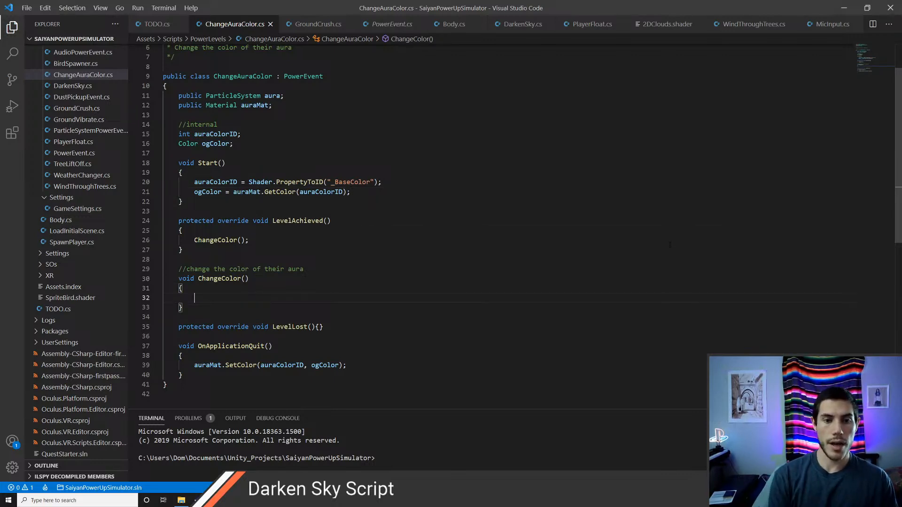
pyautogui.press('Down')
pyautogui.press('Down')
pyautogui.press('Down')
pyautogui.press('Down')
pyautogui.press('Down')
pyautogui.press('End')
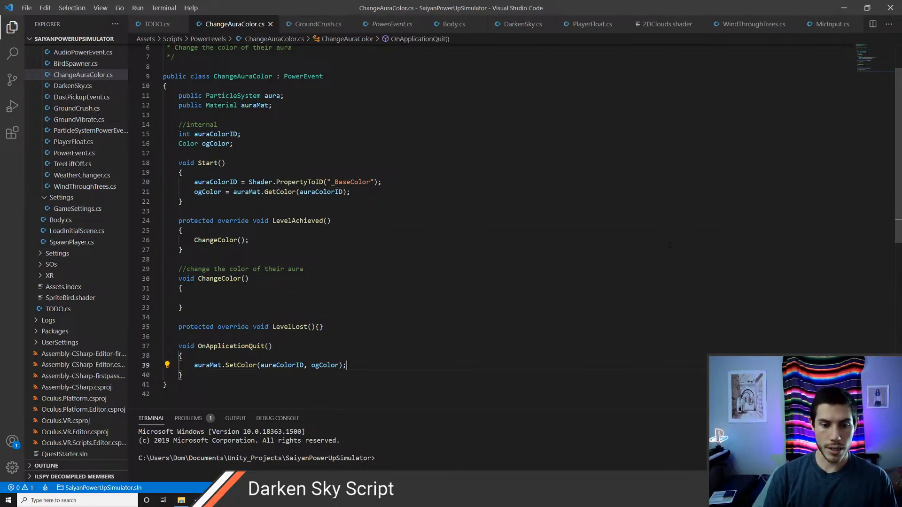
pyautogui.press('Down')
pyautogui.hotkey('ctrl', 'c')
pyautogui.press('Up')
pyautogui.press('Up')
pyautogui.press('Up')
pyautogui.press('Up')
pyautogui.press('Up')
pyautogui.press('Up')
pyautogui.press('Up')
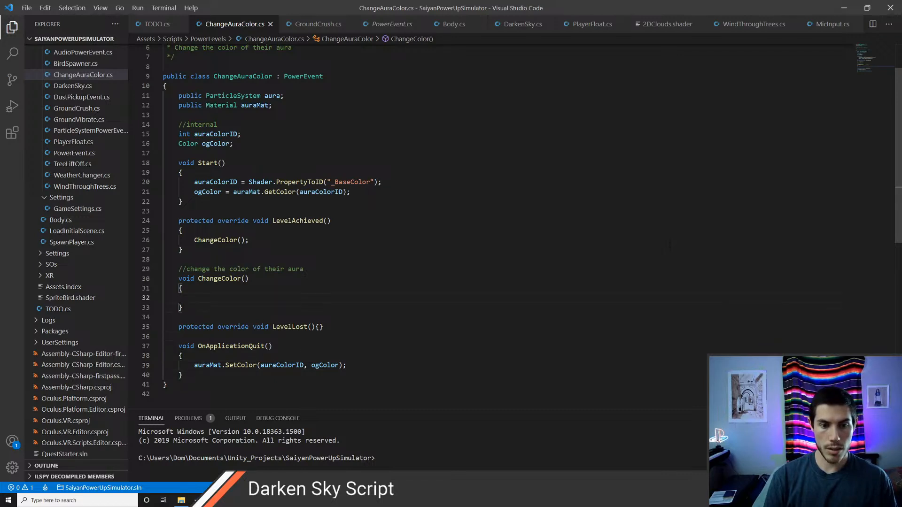
pyautogui.hotkey('ctrl', 'v')
pyautogui.press('BackSpace')
# Step: Add the attribute [Header("Needed Objects")] above the public ParticleSystem aura field at the start of the class
pyautogui.press('Up')
pyautogui.press('Up')
pyautogui.press('Up')
pyautogui.press('Up')
pyautogui.press('Up')
pyautogui.press('Up')
pyautogui.press('Up')
pyautogui.press('Up')
pyautogui.press('Up')
pyautogui.press('Up')
pyautogui.press('Up')
pyautogui.press('Up')
pyautogui.press('Up')
pyautogui.press('Up')
pyautogui.press('Up')
pyautogui.press('Up')
pyautogui.press('Up')
pyautogui.press('Up')
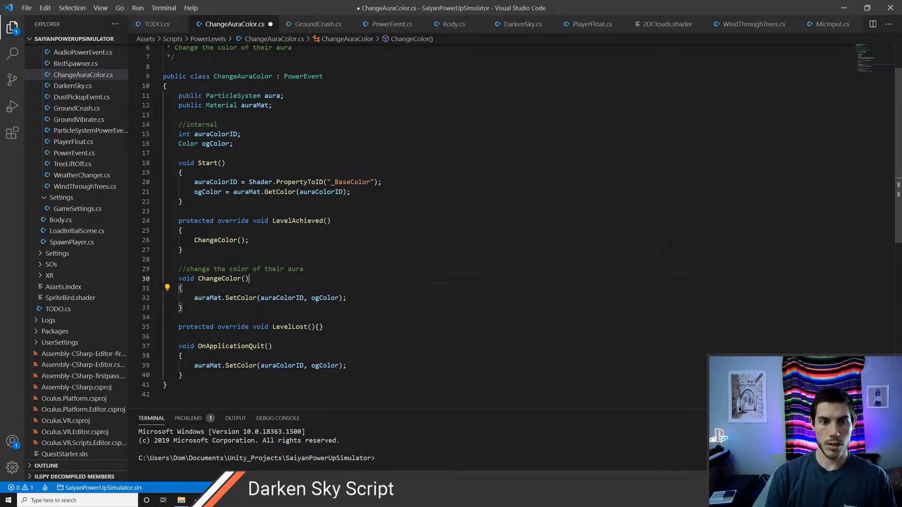
pyautogui.press('Up')
pyautogui.press('Return')
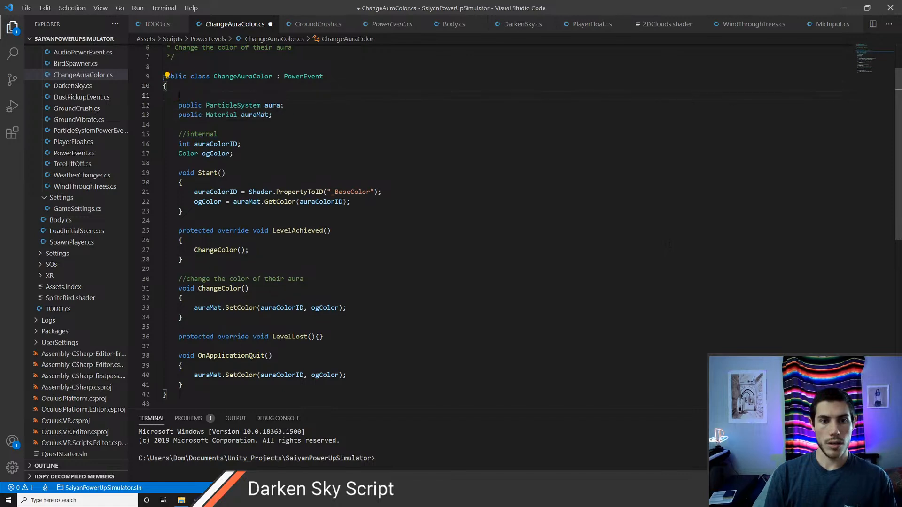
pyautogui.write('Head')
pyautogui.press('Return')
pyautogui.write('Needed Objec')
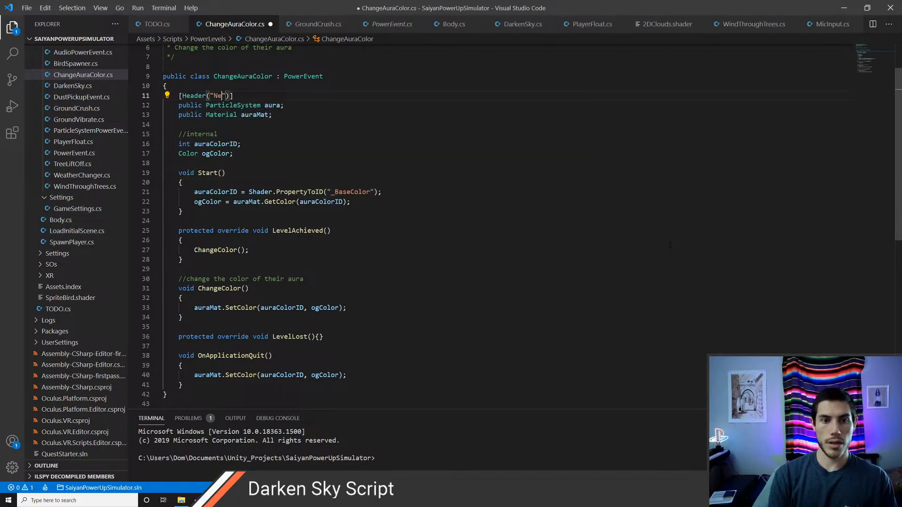
pyautogui.write('ts')
# Step: Above the Needed Objects header, add [Header("Parameters")] with the field public Color finalAuraColor; and save the script
pyautogui.press('Up')
pyautogui.press('Return')
pyautogui.press('Return')
pyautogui.press('Up')
pyautogui.press('Tab')
pyautogui.write('[Header("Parameters")]')
pyautogui.press('Return')
pyautogui.write('public Color')
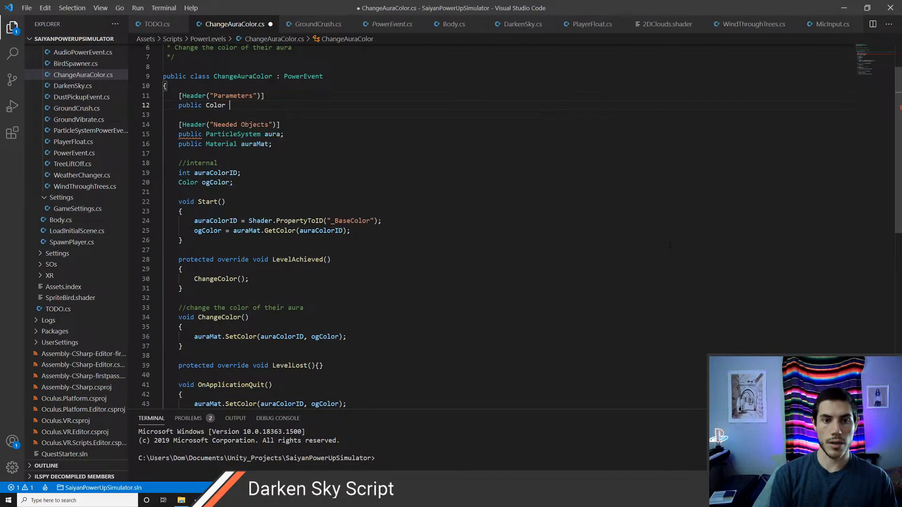
pyautogui.write(' finalAuraCol')
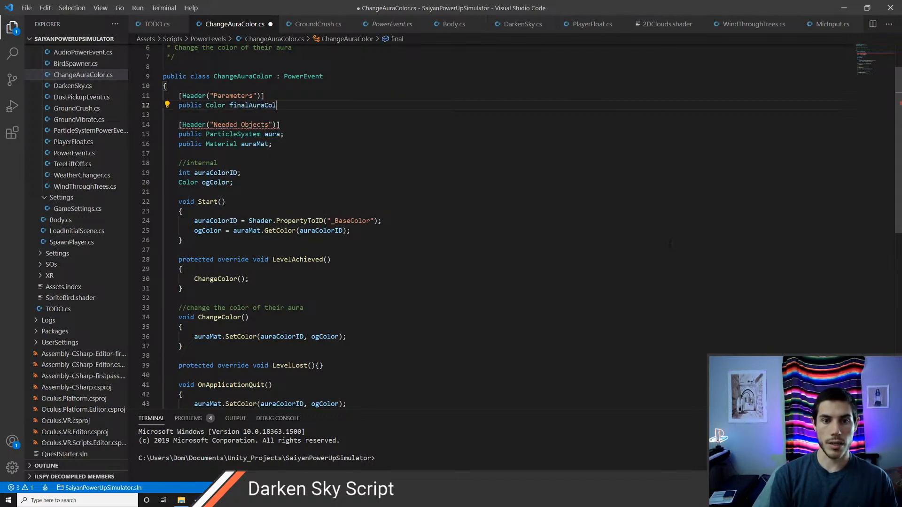
pyautogui.hotkey('ctrl', 's')
# Step: In ChangeColor(), replace the ogColor argument of auraMat.SetColor with finalAuraColor
pyautogui.press('Down')
pyautogui.press('Down')
pyautogui.press('Down')
pyautogui.press('Down')
pyautogui.press('Down')
pyautogui.press('Down')
pyautogui.press('Down')
pyautogui.press('Down')
pyautogui.press('Down')
pyautogui.press('Down')
pyautogui.press('Down')
pyautogui.press('Down')
pyautogui.press('Down')
pyautogui.press('Down')
pyautogui.press('Down')
pyautogui.press('Down')
pyautogui.press('Down')
pyautogui.press('Down')
pyautogui.press('Down')
pyautogui.press('Down')
pyautogui.press('Down')
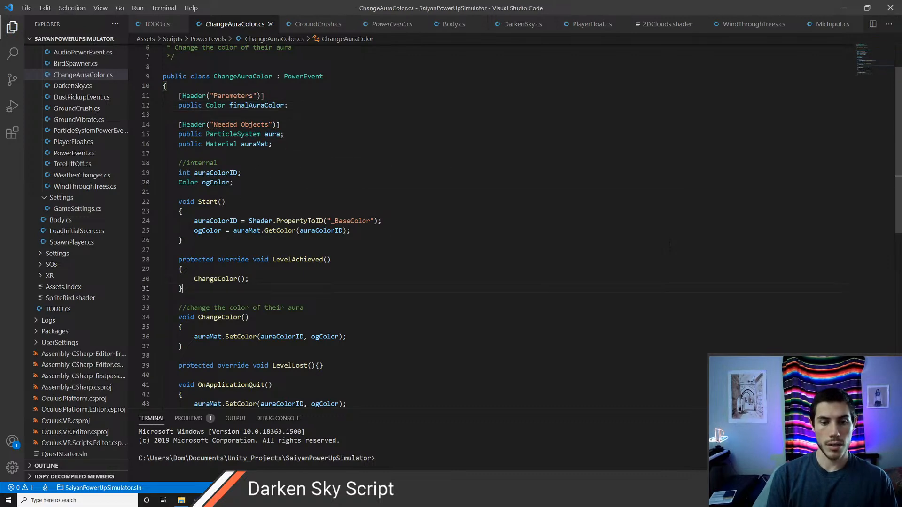
pyautogui.hotkey('ctrl', 'Right')
pyautogui.hotkey('ctrl', 'Right')
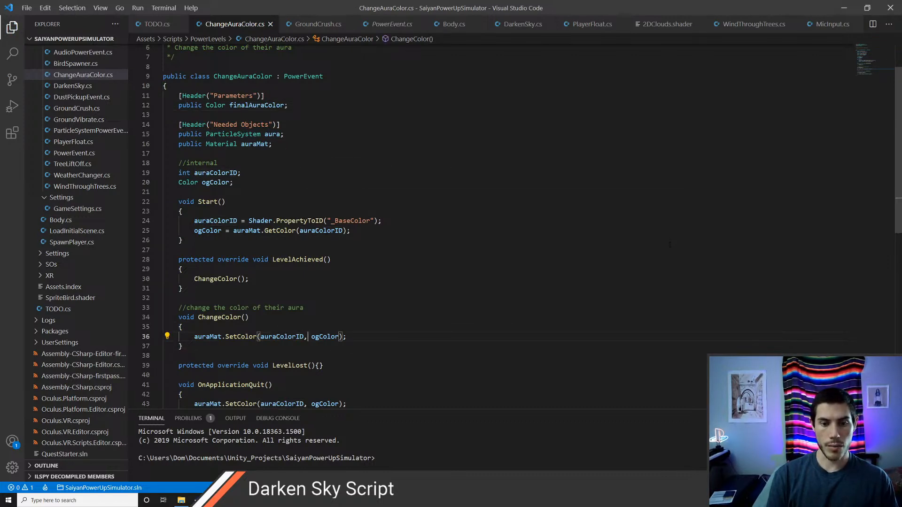
pyautogui.hotkey('ctrl', 'BackSpace')
pyautogui.write('fina')
pyautogui.press('Tab')
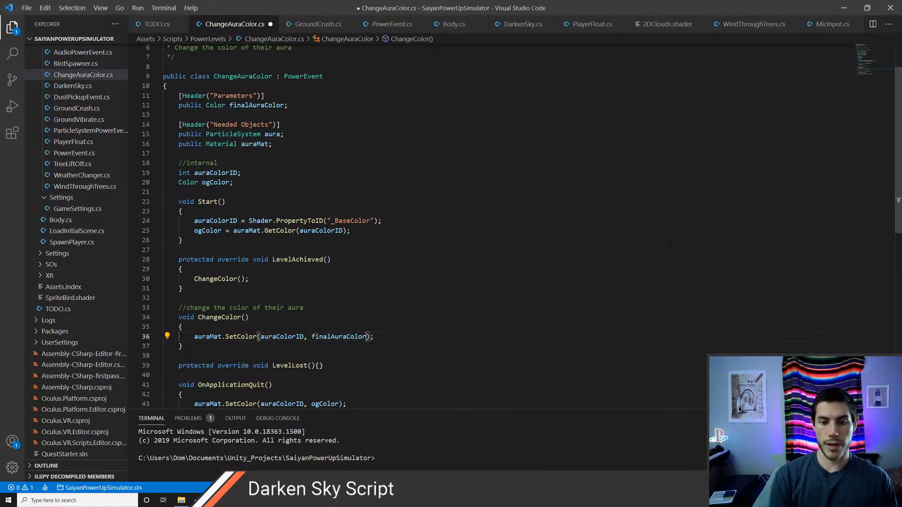
# Step: Switch to Unity and set the AuraColor object's Power Level Start to 2
pyautogui.hotkey('alt', 'Tab')
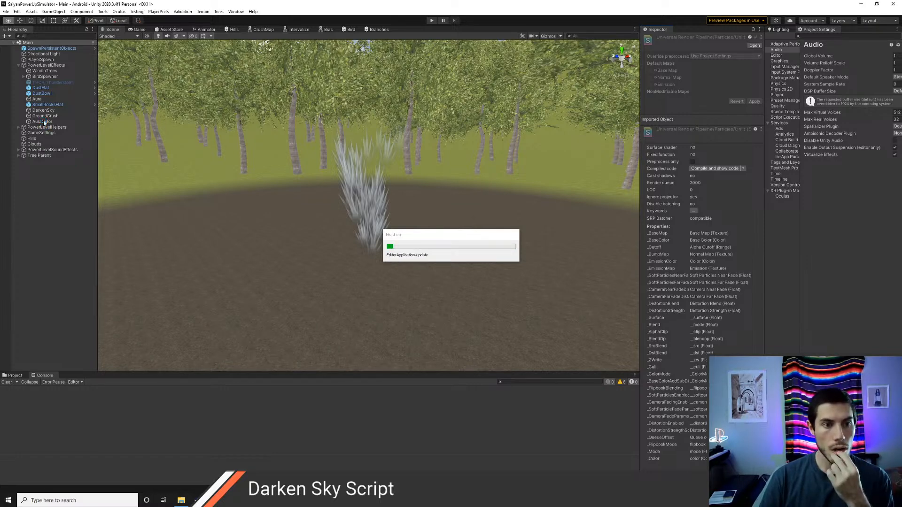
pyautogui.click(43, 121)
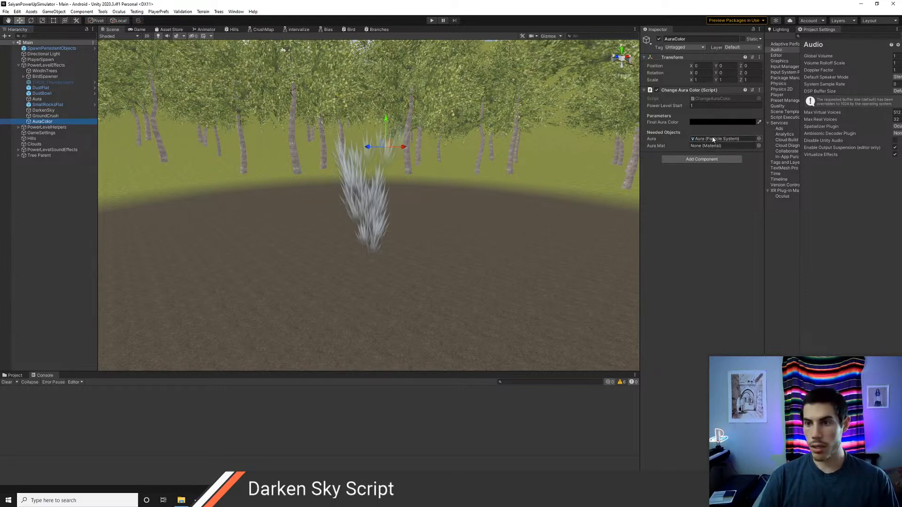
pyautogui.click(719, 106)
pyautogui.write('2')
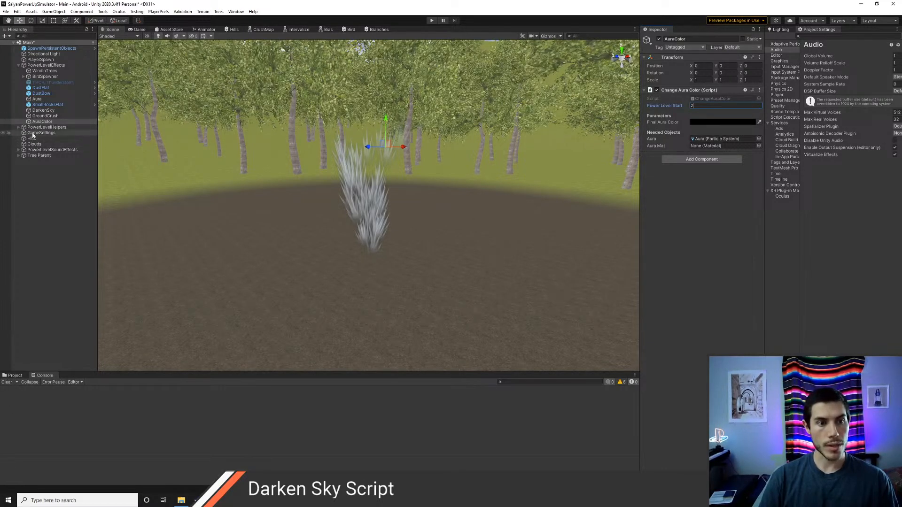
# Step: Check the material on the Aura object, assign the Aura material to AuraColor's Aura Mat, and save the scene
pyautogui.click(43, 100)
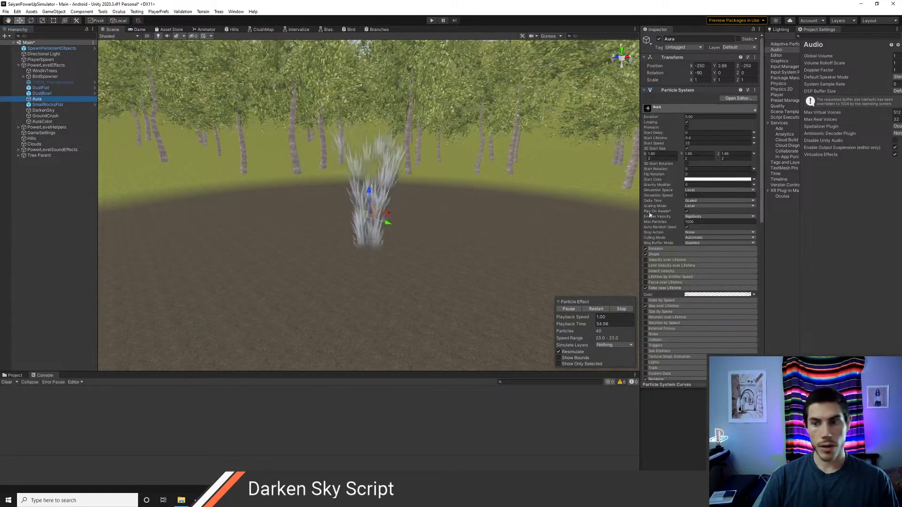
pyautogui.scroll(-10, 694, 199)
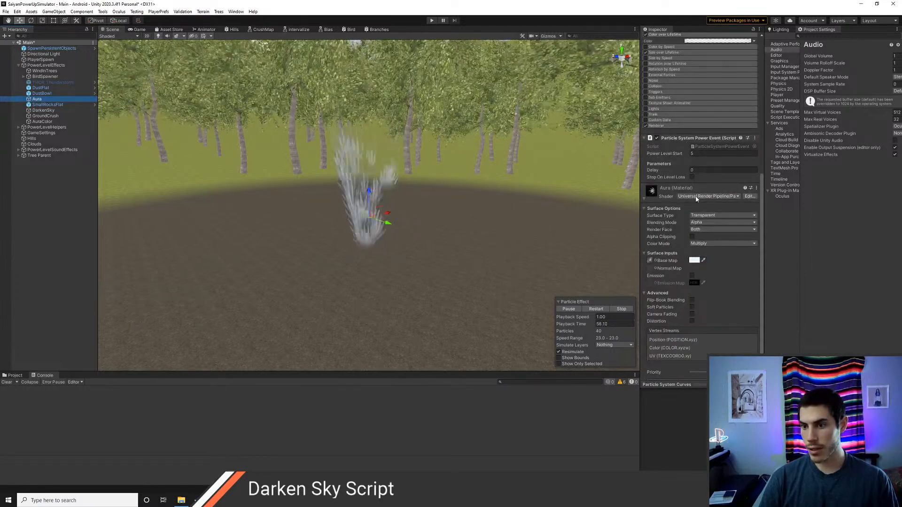
pyautogui.click(43, 121)
pyautogui.click(758, 147)
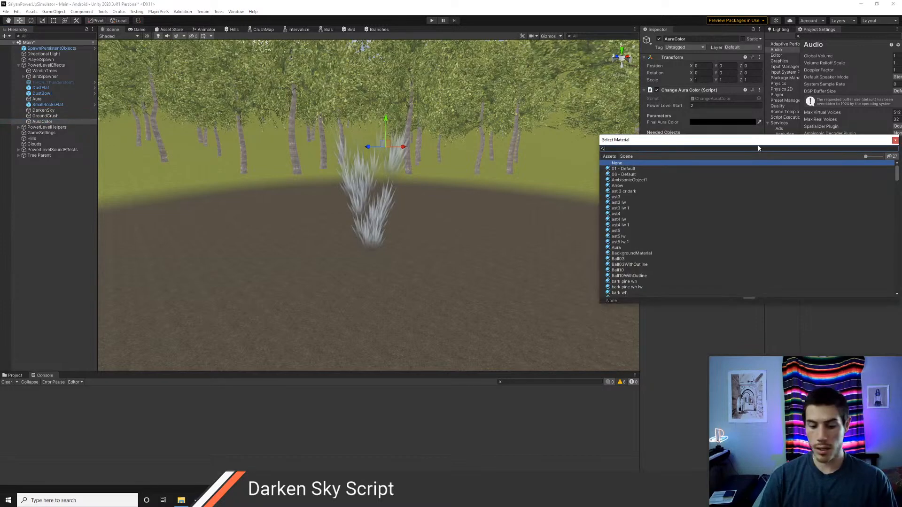
pyautogui.write('aura')
pyautogui.press('Down')
pyautogui.press('Return')
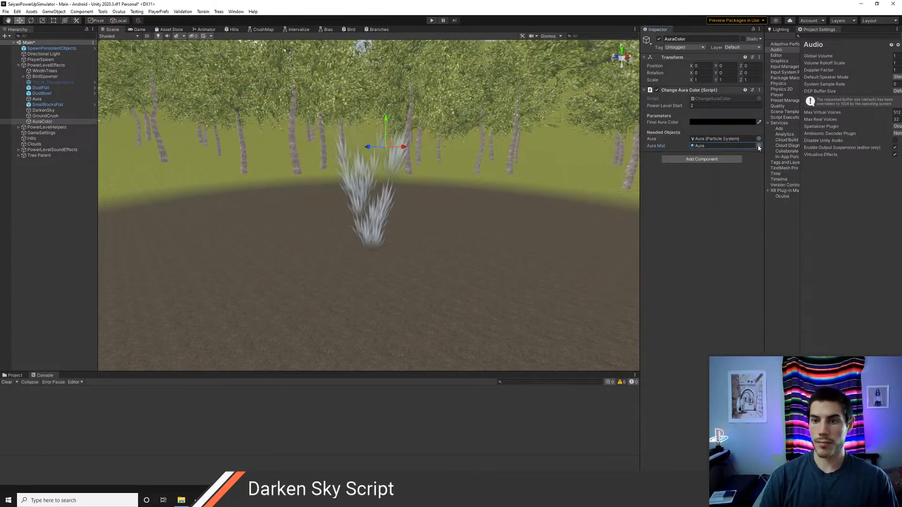
pyautogui.hotkey('ctrl', 's')
# Step: Set AuraColor's Final Aura Color to bright yellow (FFFD00) and save the scene
pyautogui.click(725, 122)
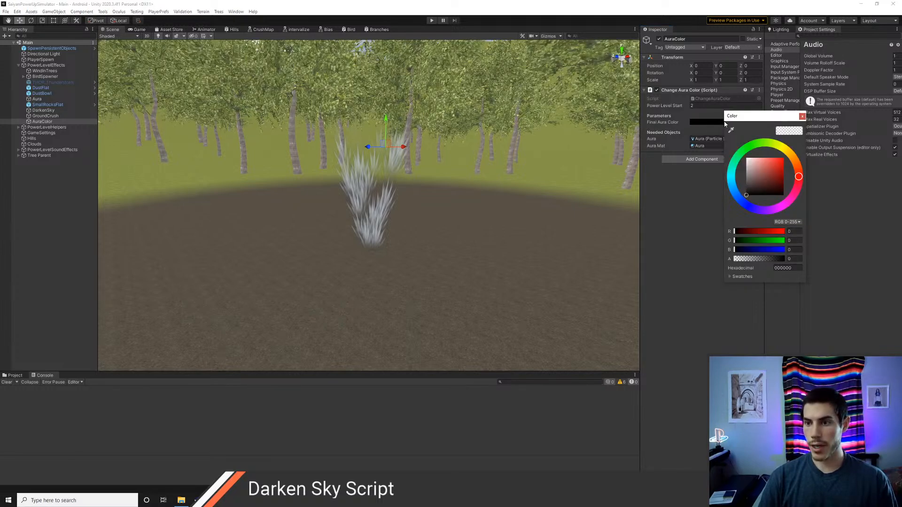
pyautogui.click(779, 147)
pyautogui.click(769, 170)
pyautogui.moveTo(769, 173); pyautogui.dragTo(794, 157)
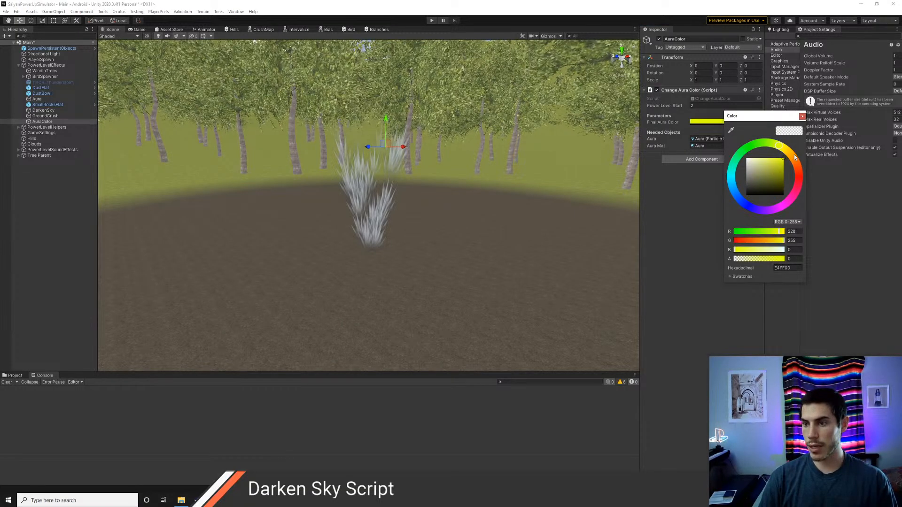
pyautogui.click(782, 148)
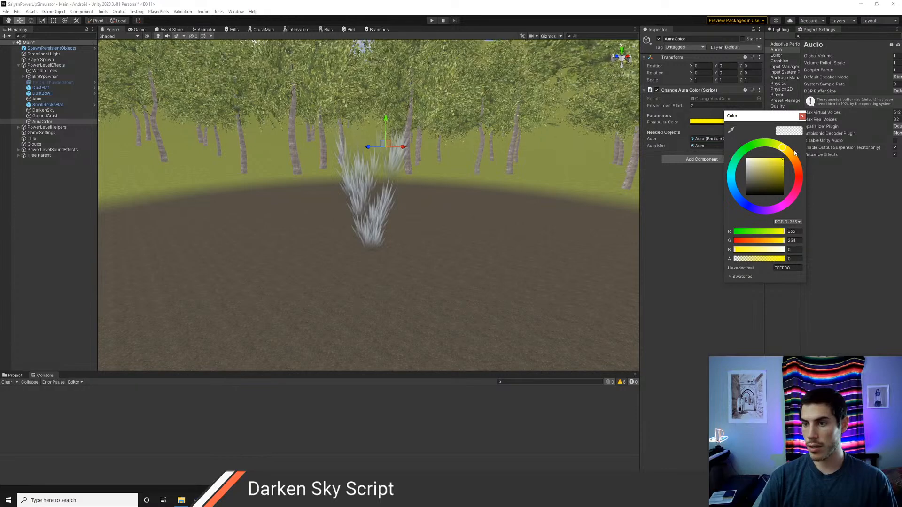
pyautogui.click(802, 117)
pyautogui.hotkey('ctrl', 's')
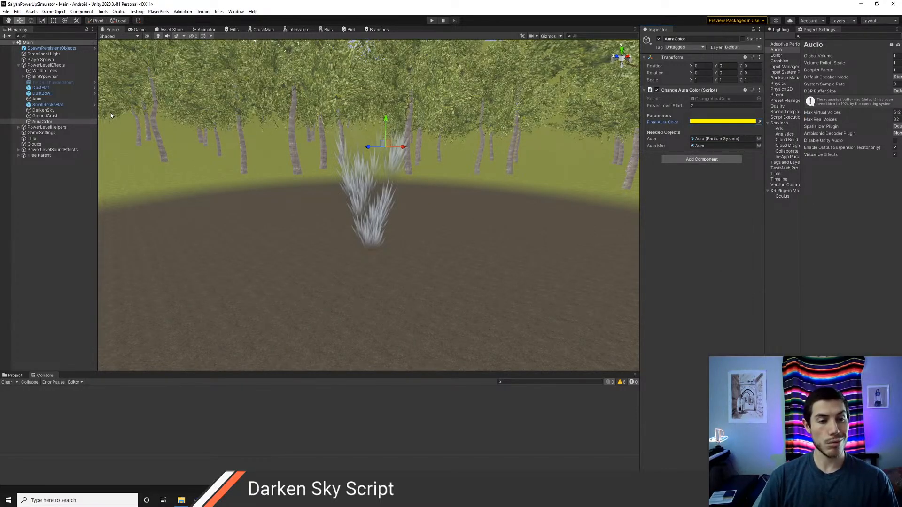
# Step: Raise the alpha of AuraColor's Final Aura Color to 103
pyautogui.click(713, 121)
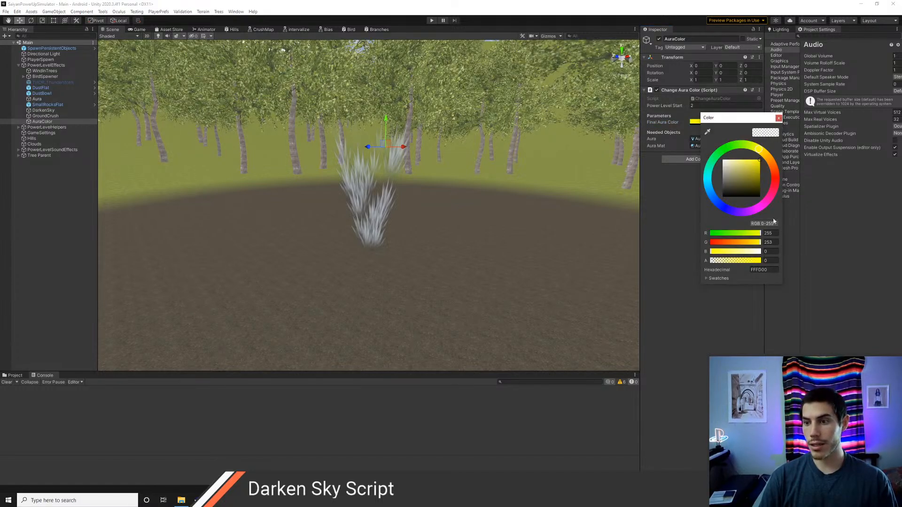
pyautogui.click(731, 262)
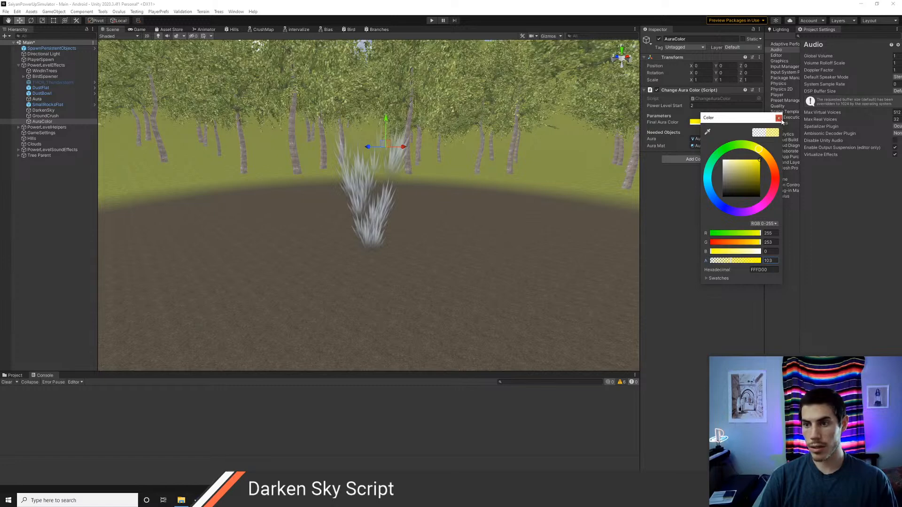
pyautogui.click(779, 118)
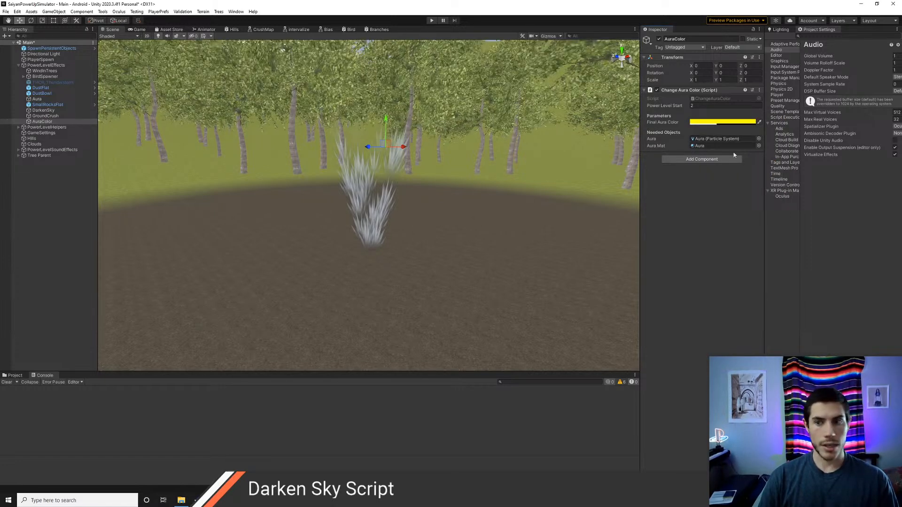
# Step: Locate the Aura material in the project and examine the RGB and alpha values of its Base Map color
pyautogui.click(15, 375)
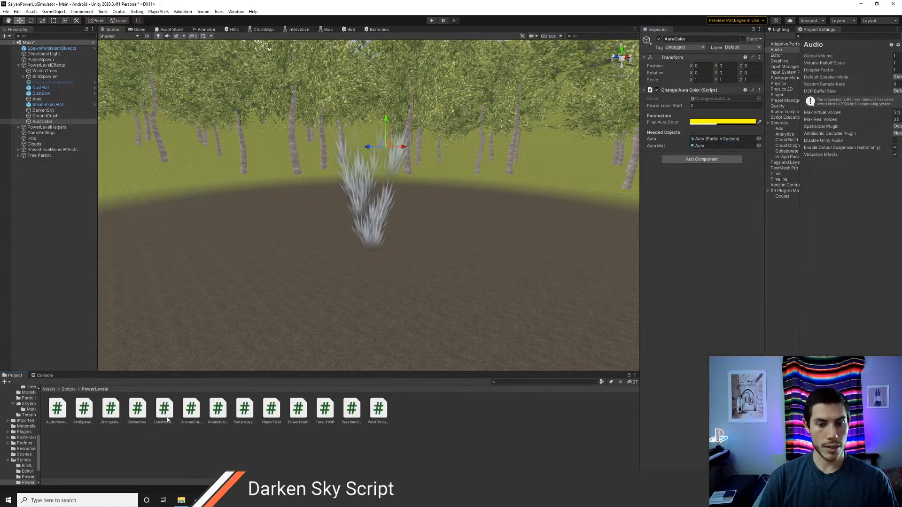
pyautogui.click(707, 145)
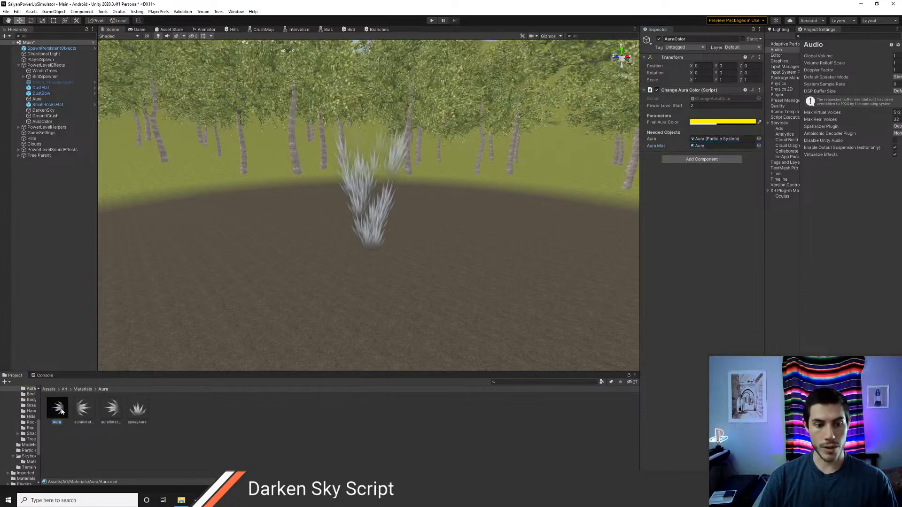
pyautogui.doubleClick(707, 146)
pyautogui.click(694, 110)
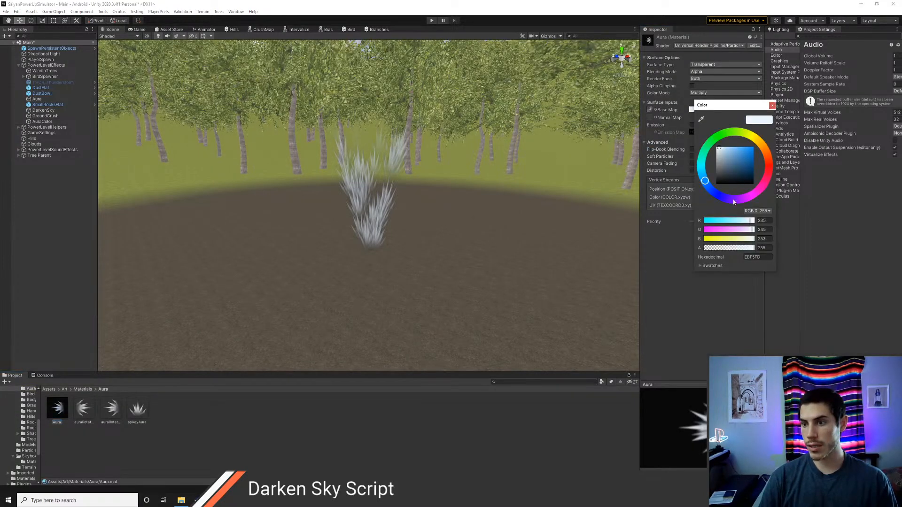
pyautogui.click(772, 105)
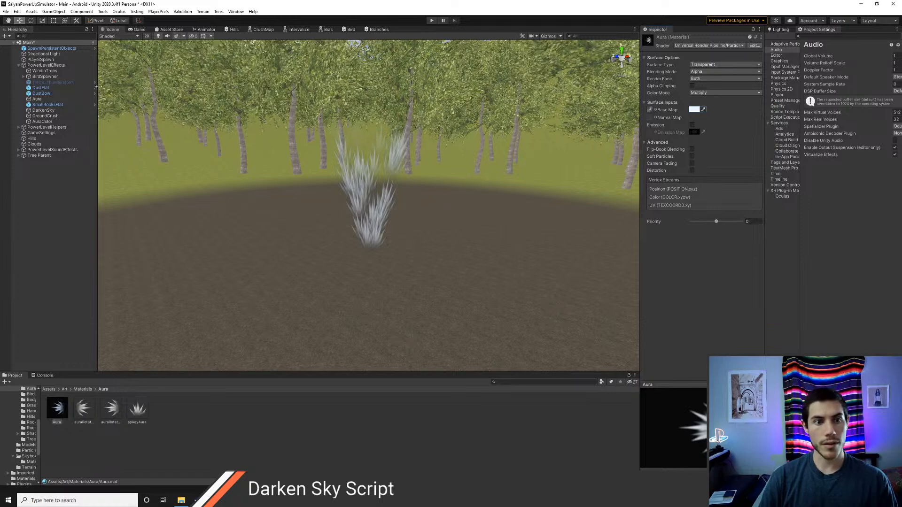
# Step: Set the alpha of AuraColor's Final Aura Color to 255
pyautogui.click(42, 121)
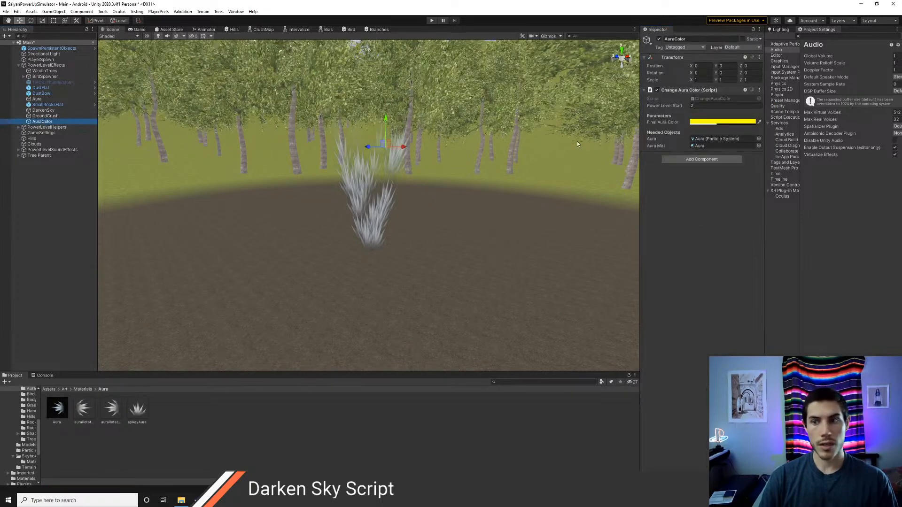
pyautogui.click(700, 122)
pyautogui.moveTo(751, 264); pyautogui.dragTo(816, 197)
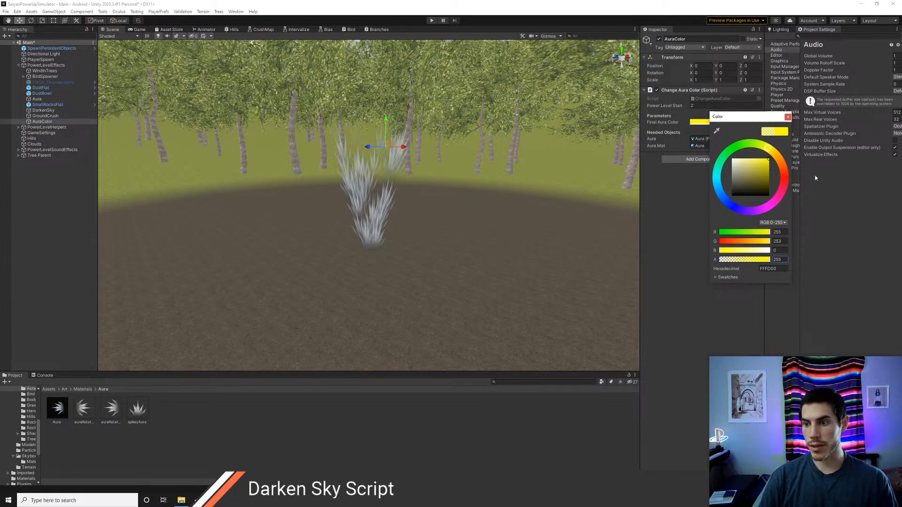
pyautogui.click(789, 118)
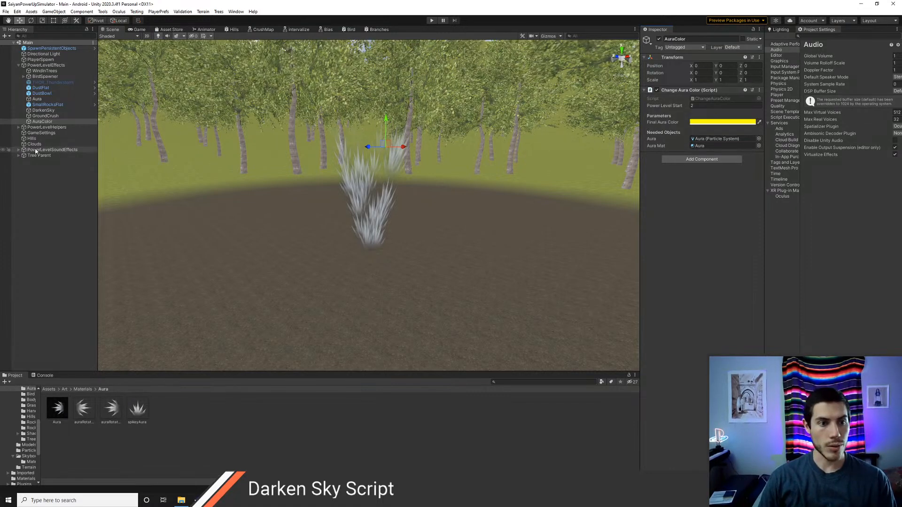
# Step: Set Power Level Start to 1 in the Aura object's Particle System Power Event script
pyautogui.click(36, 99)
pyautogui.scroll(-10, 692, 312)
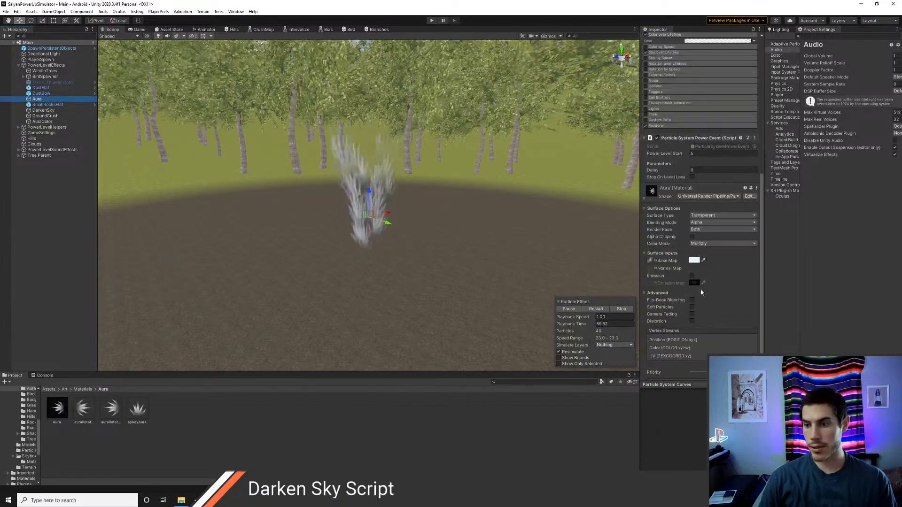
pyautogui.click(705, 153)
pyautogui.write('1')
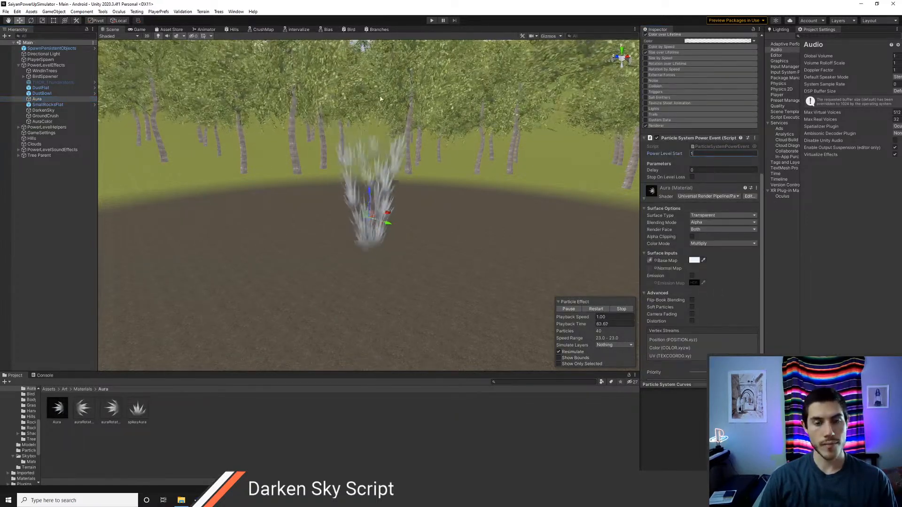
# Step: Run the scene twice, advancing through the power levels to test the aura's color change, and stop play mode
pyautogui.click(431, 20)
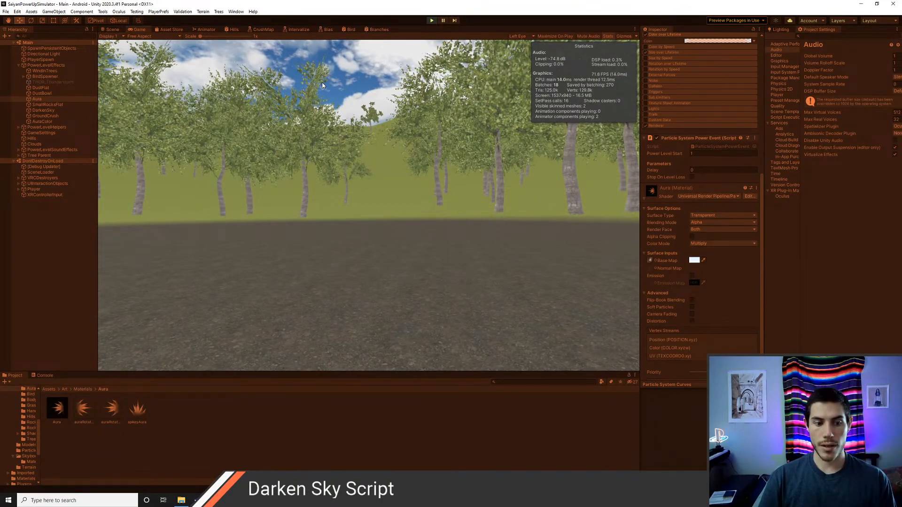
pyautogui.press('space')
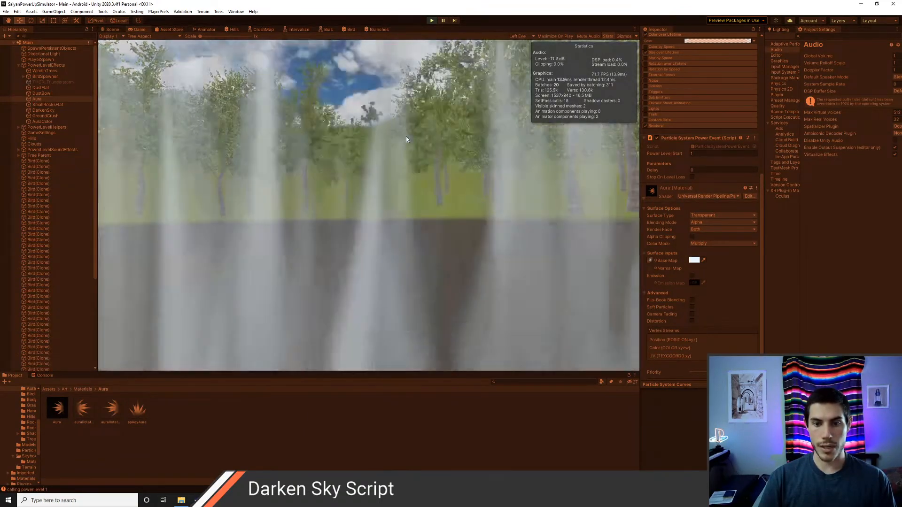
pyautogui.press('space')
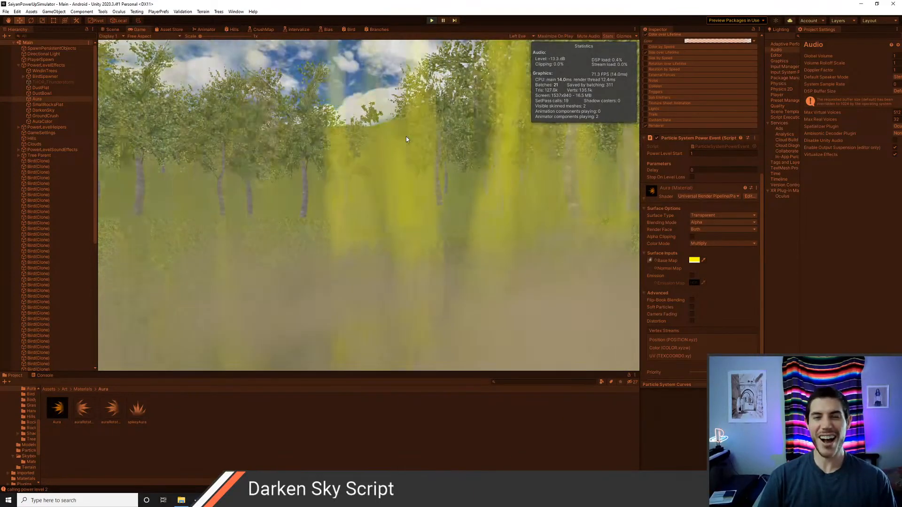
pyautogui.hotkey('ctrl', 'p')
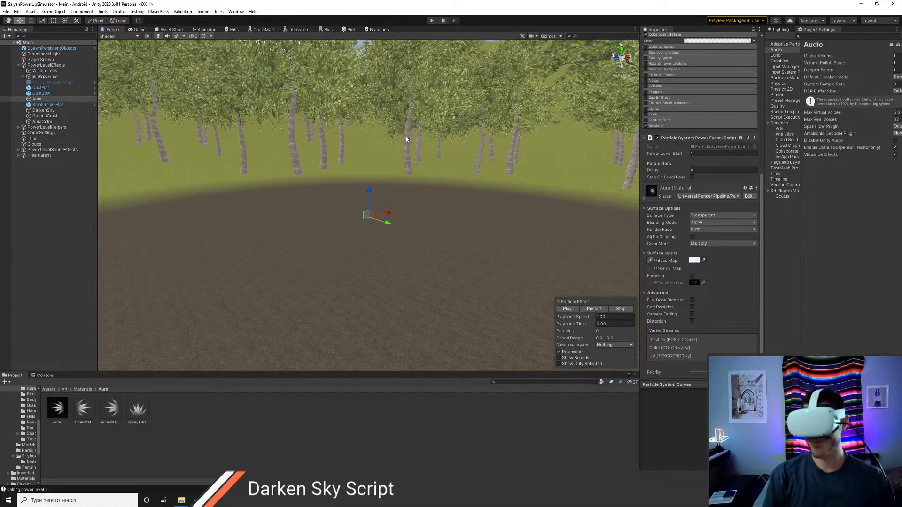
pyautogui.hotkey('ctrl', 'p')
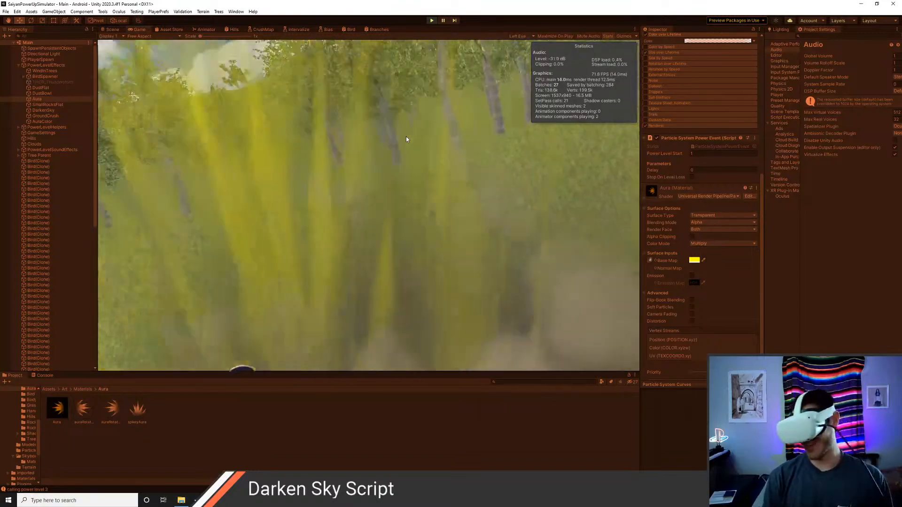
pyautogui.hotkey('ctrl', 'p')
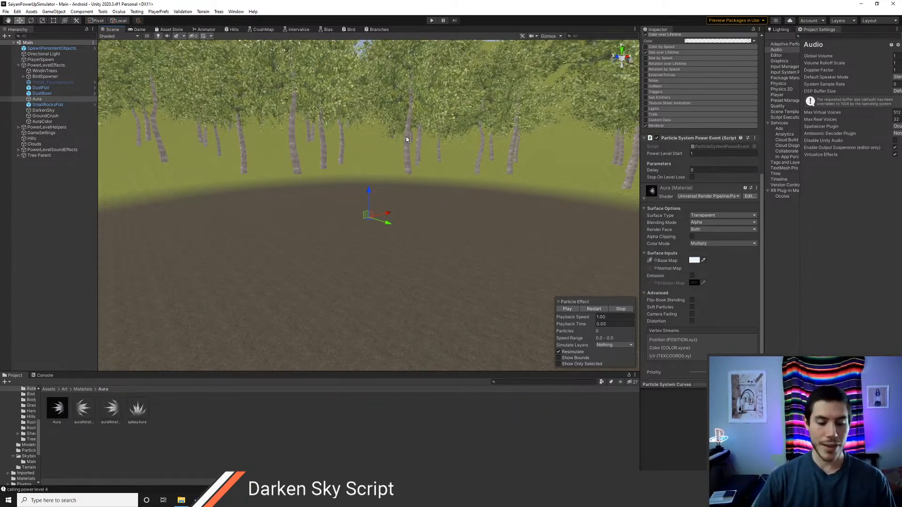
# Step: Preview the Aura particle effect with its Start Speed at 30, and restore the Start Speed to 23
pyautogui.moveTo(329, 212); pyautogui.dragTo(335, 219, button='right')
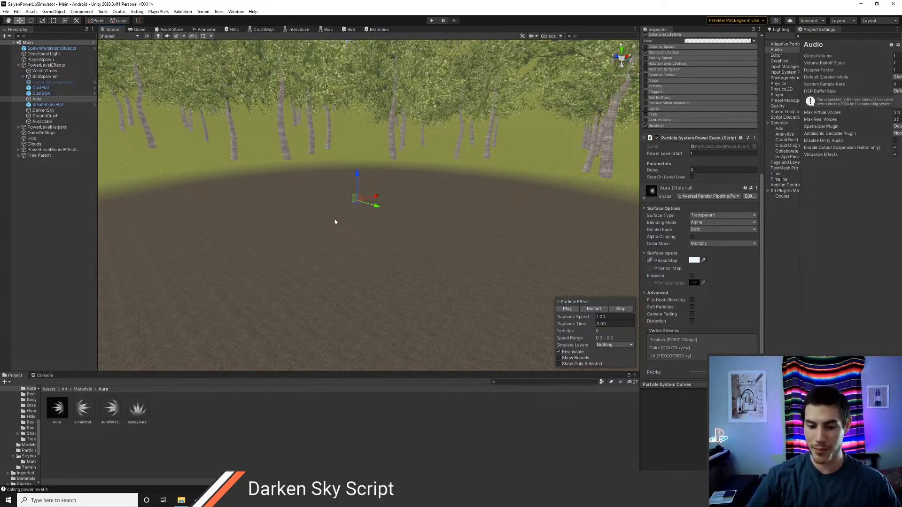
pyautogui.moveTo(325, 195); pyautogui.dragTo(326, 205, button='right')
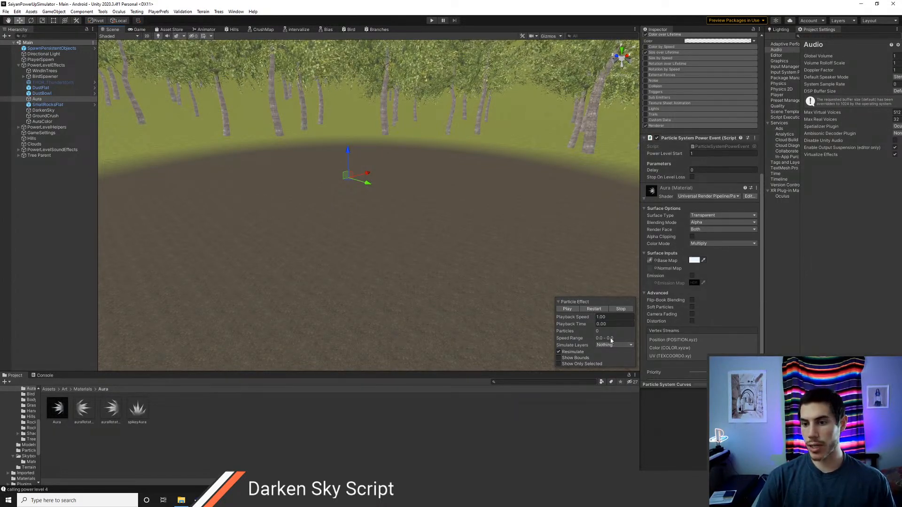
pyautogui.click(567, 309)
pyautogui.press('f')
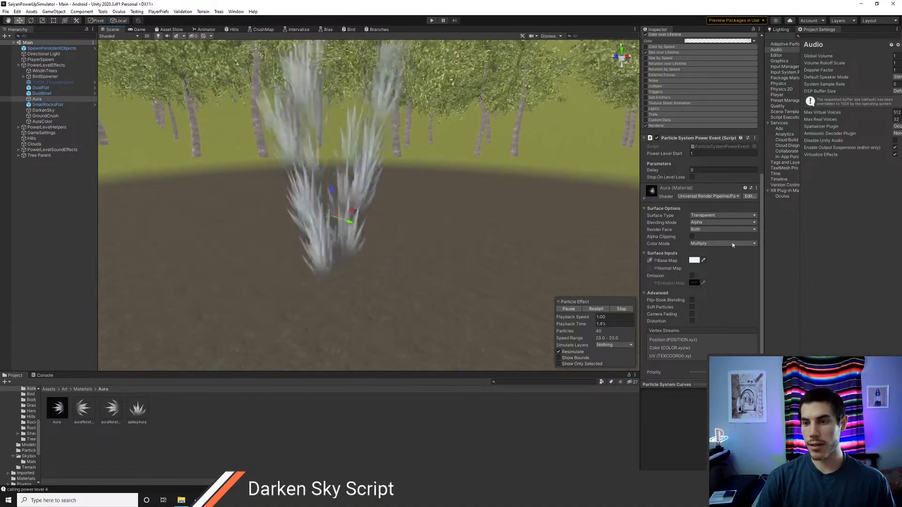
pyautogui.scroll(8, 659, 206)
pyautogui.scroll(3, 659, 205)
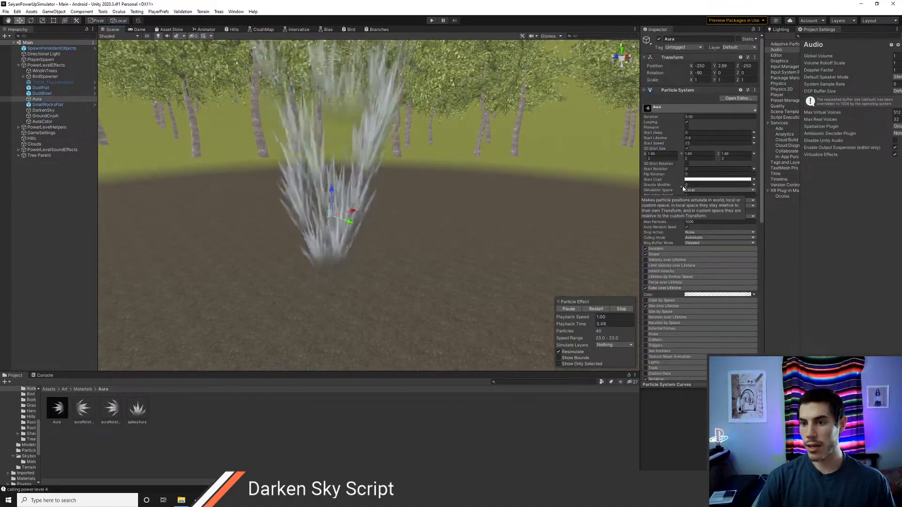
pyautogui.click(690, 143)
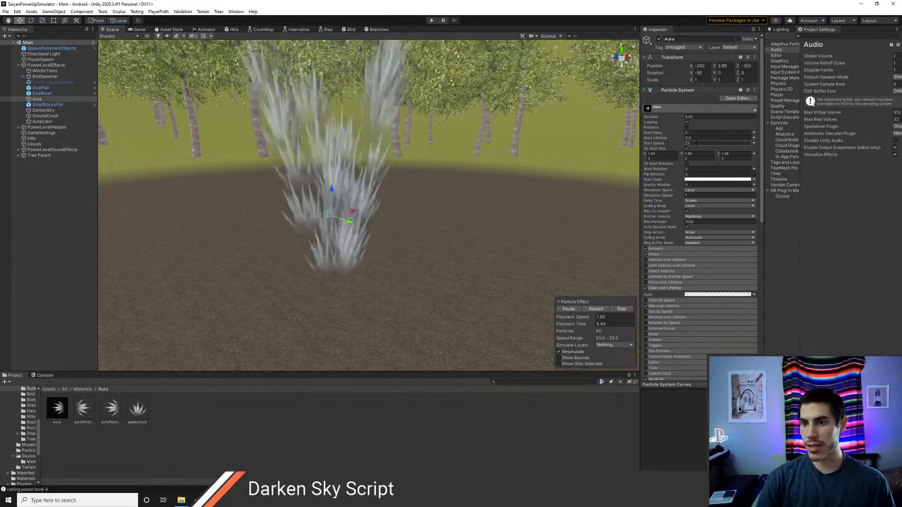
pyautogui.write('30')
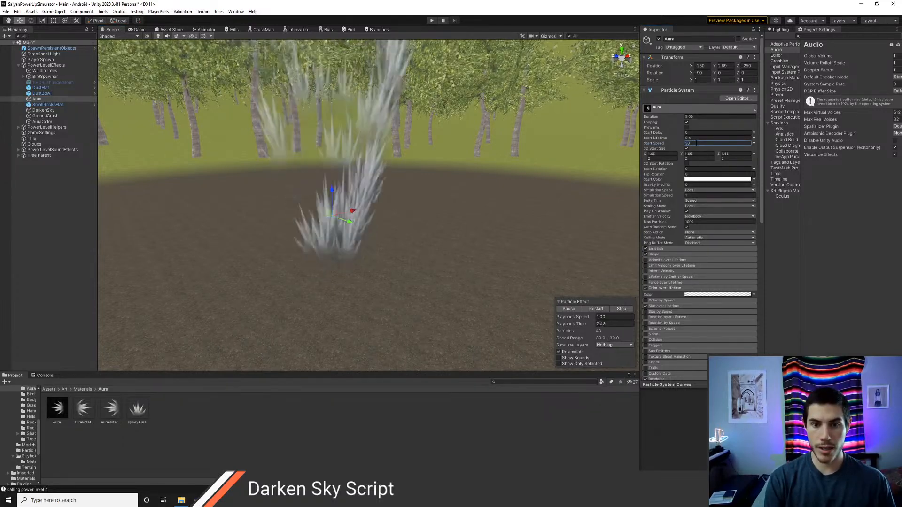
pyautogui.press('BackSpace')
pyautogui.press('BackSpace')
pyautogui.write('23')
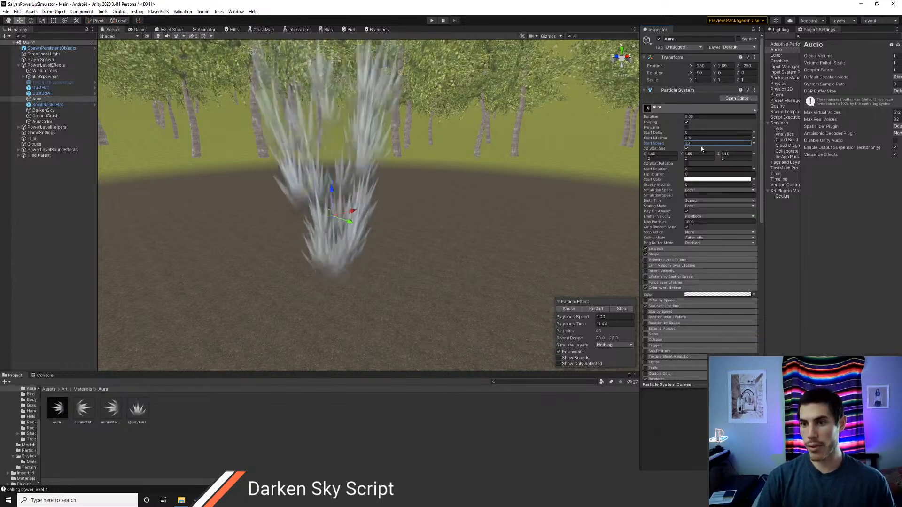
# Step: Switch to Visual Studio Code, add a ChangeSpeed() call after ChangeColor() in LevelAchieved of ChangeAuraColor.cs, and save the script
pyautogui.hotkey('alt', 'Tab')
pyautogui.scroll(-2, 286, 298)
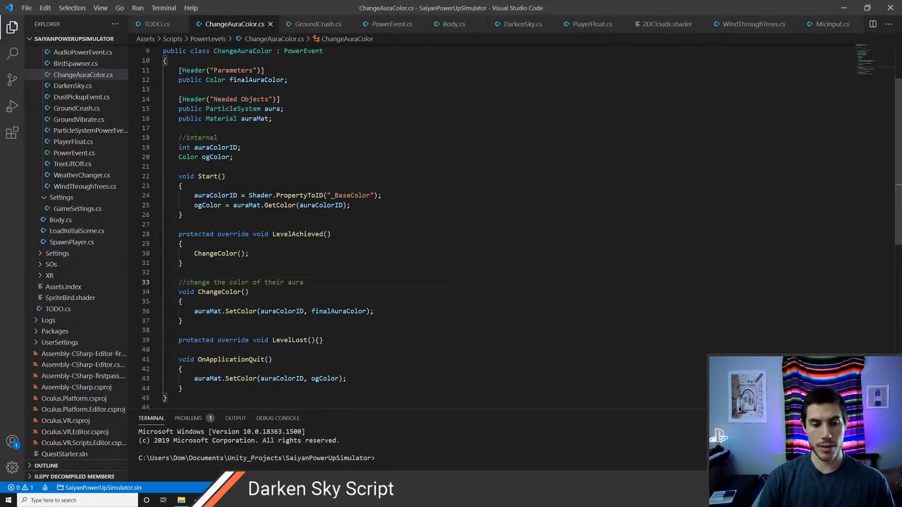
pyautogui.click(256, 229)
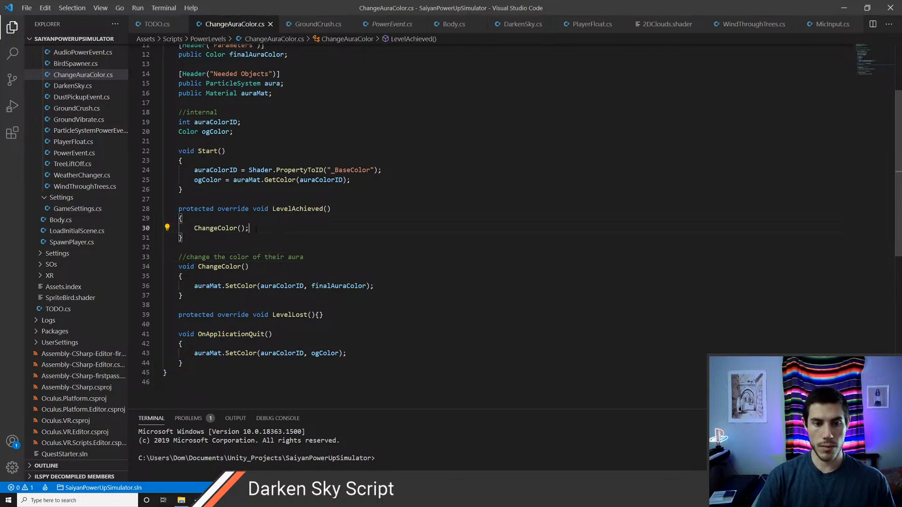
pyautogui.press('Return')
pyautogui.write('Chagn')
pyautogui.press('BackSpace')
pyautogui.press('BackSpace')
pyautogui.write('ngeSpeed();')
pyautogui.hotkey('ctrl', 's')
# Step: Add an empty void ChangeSpeed() method below ChangeColor, headed by the comment "//change the speed of the aura", and save the script
pyautogui.press('Down')
pyautogui.press('Down')
pyautogui.press('Down')
pyautogui.press('Down')
pyautogui.press('Down')
pyautogui.press('Down')
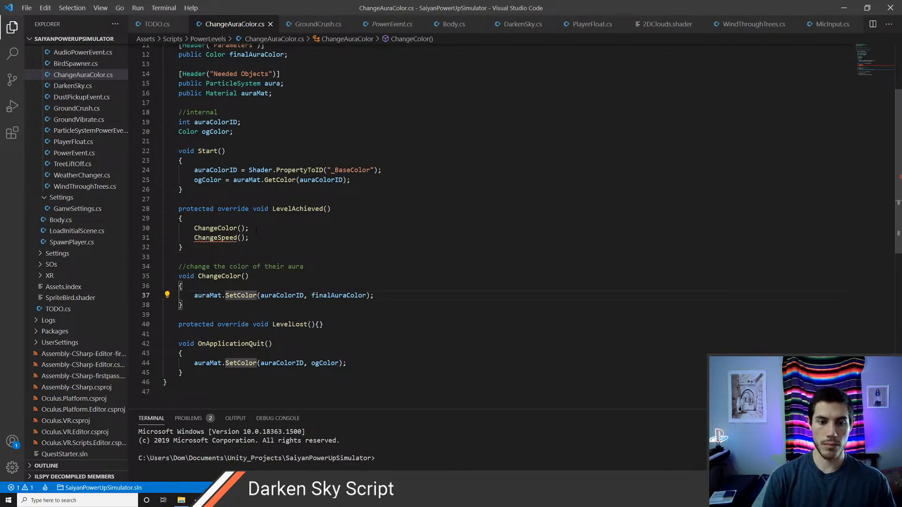
pyautogui.press('Down')
pyautogui.press('Return')
pyautogui.press('Return')
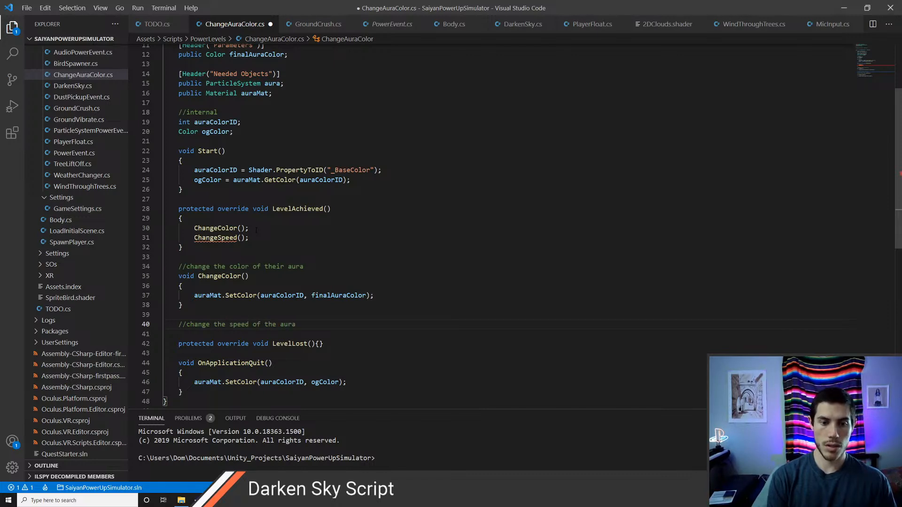
pyautogui.press('Return')
pyautogui.write('void C')
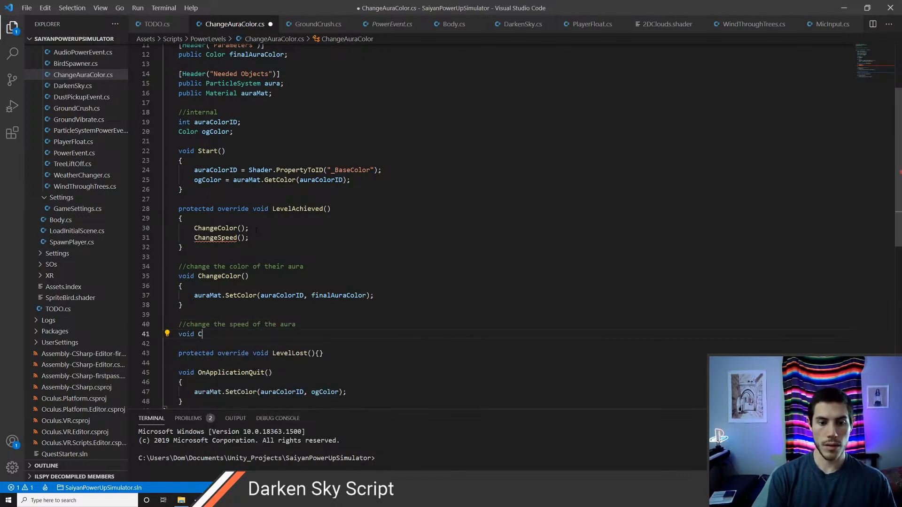
pyautogui.write('hangeSpeed()')
pyautogui.press('Return')
pyautogui.write('{')
pyautogui.press('Return')
pyautogui.hotkey('ctrl', 's')
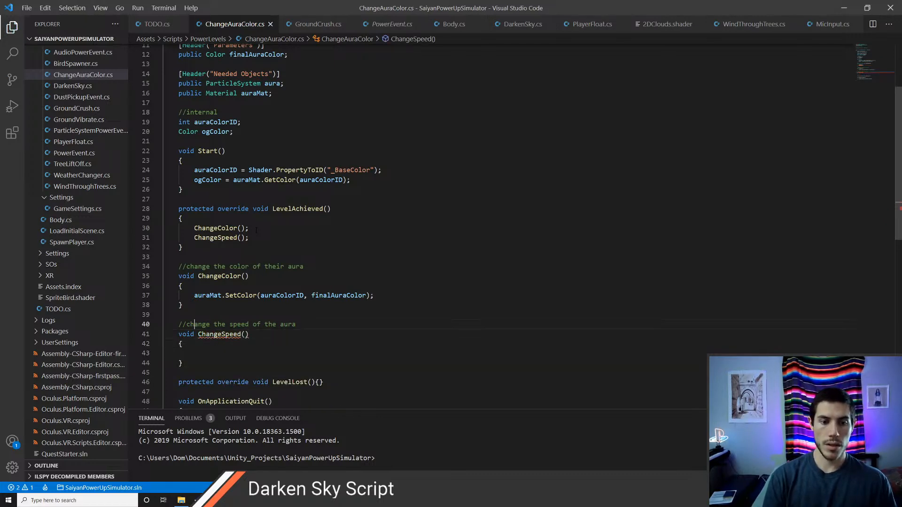
# Step: Write aura.startSpeed = 30f; in the body of the ChangeSpeed method
pyautogui.press('Down')
pyautogui.press('Down')
pyautogui.press('Down')
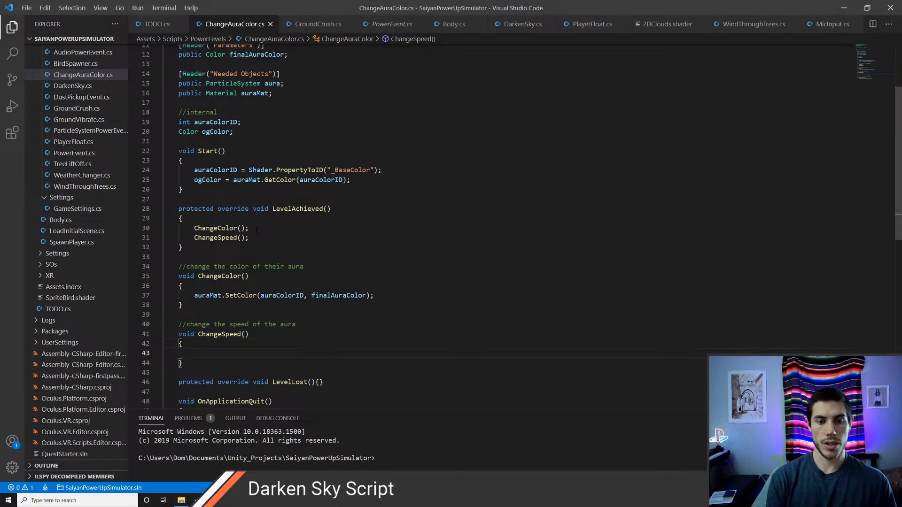
pyautogui.write('au')
pyautogui.press('BackSpace')
pyautogui.press('BackSpace')
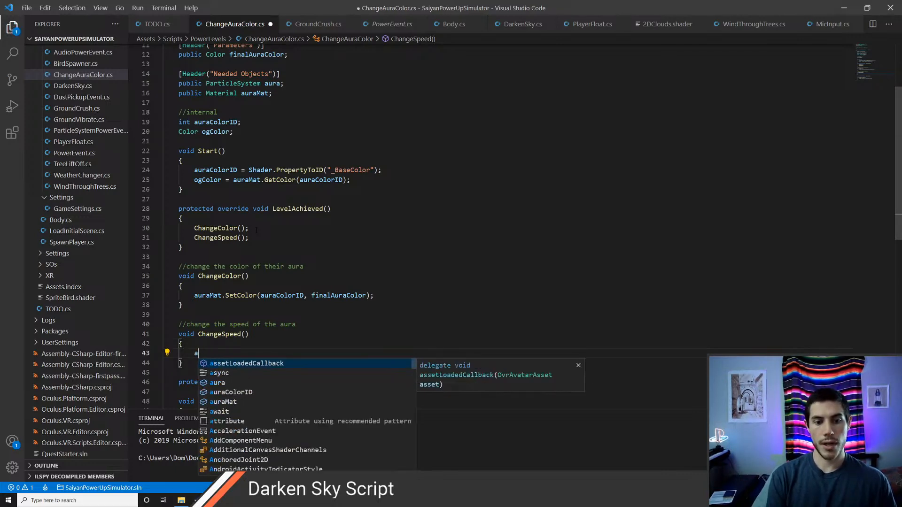
pyautogui.write('aura')
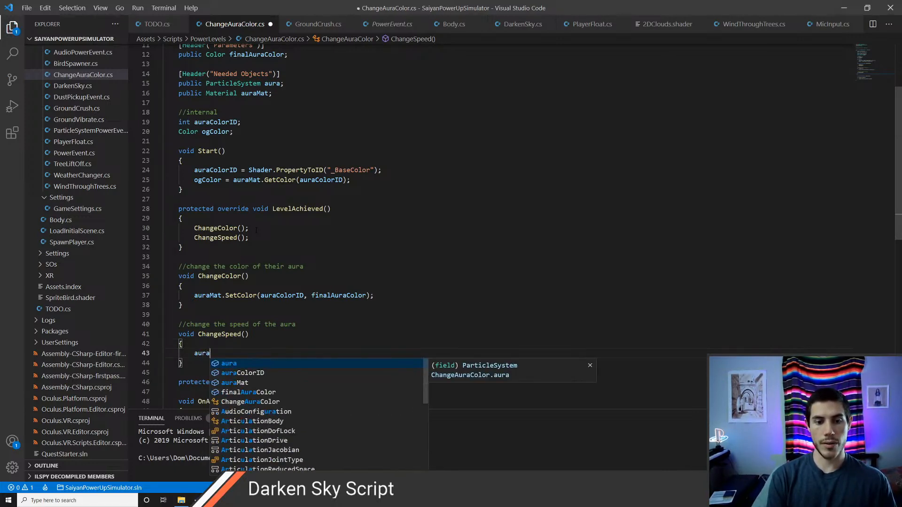
pyautogui.write('.startspe')
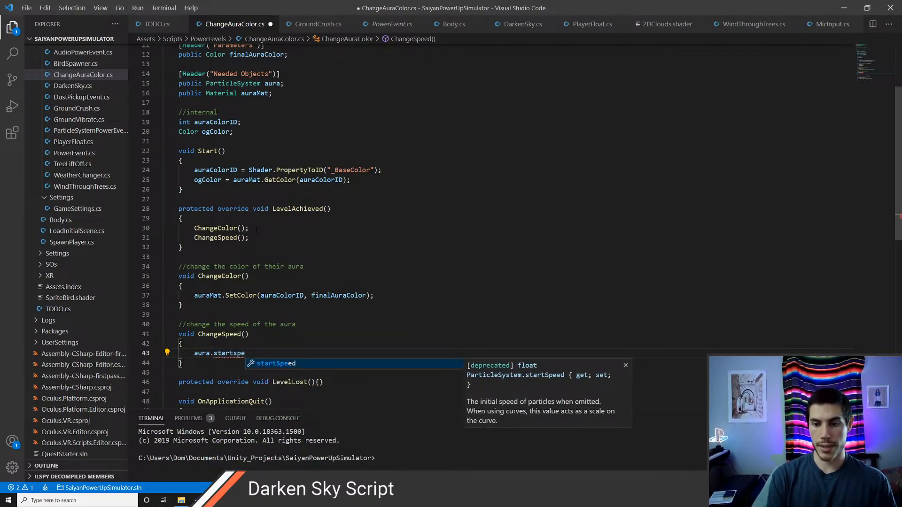
pyautogui.press('Tab')
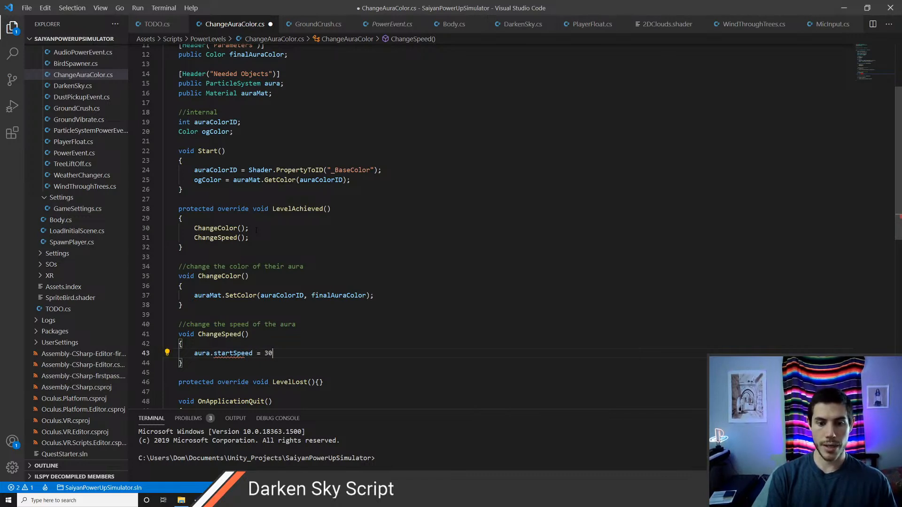
pyautogui.hotkey('ctrl', 's')
pyautogui.press('Left')
pyautogui.write('f')
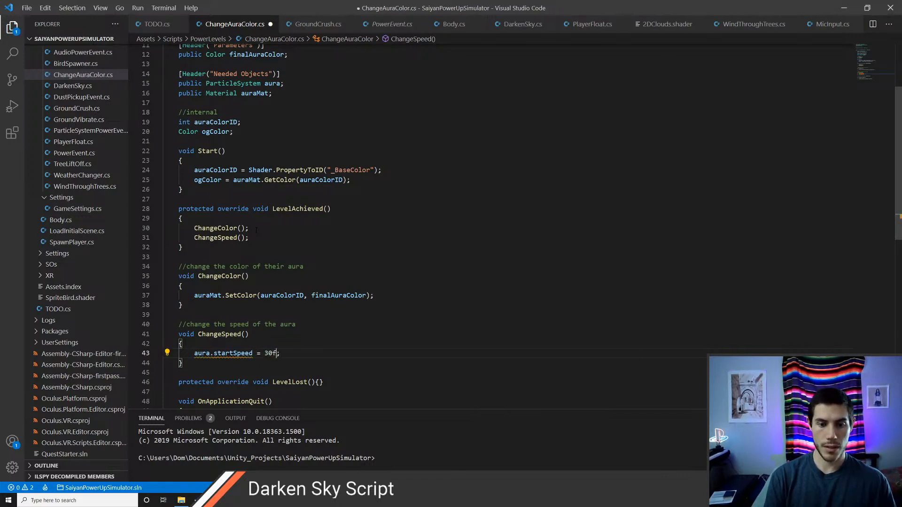
# Step: Check the hint on startSpeed, change the assignment to aura.main.startSpeed = 30f; and save the script
pyautogui.hotkey('ctrl', 'k')
pyautogui.hotkey('ctrl', 'i')
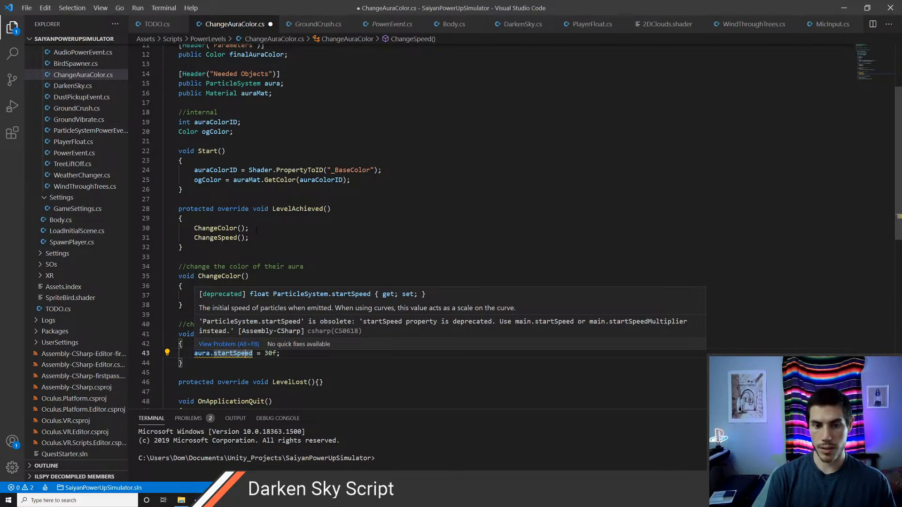
pyautogui.press('Escape')
pyautogui.press('Left')
pyautogui.press('Left')
pyautogui.write('.mai')
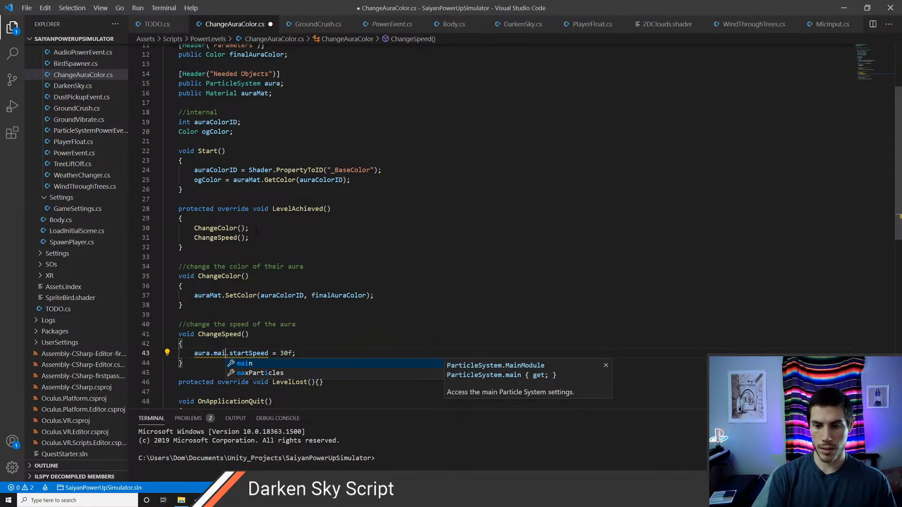
pyautogui.press('Tab')
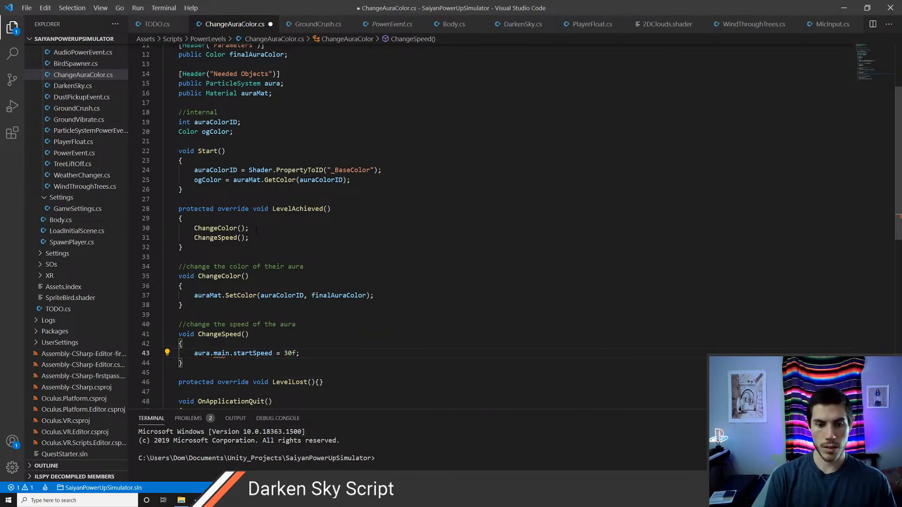
pyautogui.hotkey('ctrl', 's')
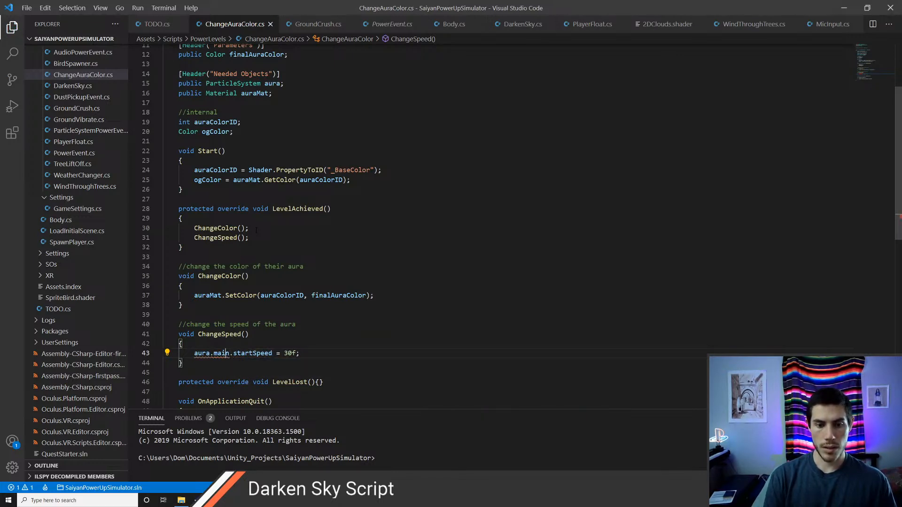
# Step: Search the web in Chrome for "how to change start speed of particle system in script unity" and read Unity's ParticleSystem.MainModule.startSpeed reference page
pyautogui.hotkey('ctrl', 'k')
pyautogui.hotkey('ctrl', 'i')
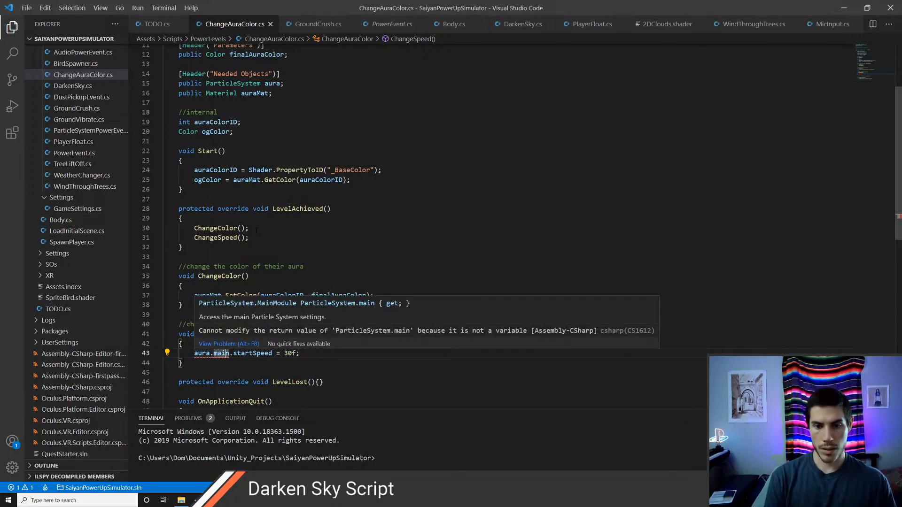
pyautogui.hotkey('alt', 'Tab')
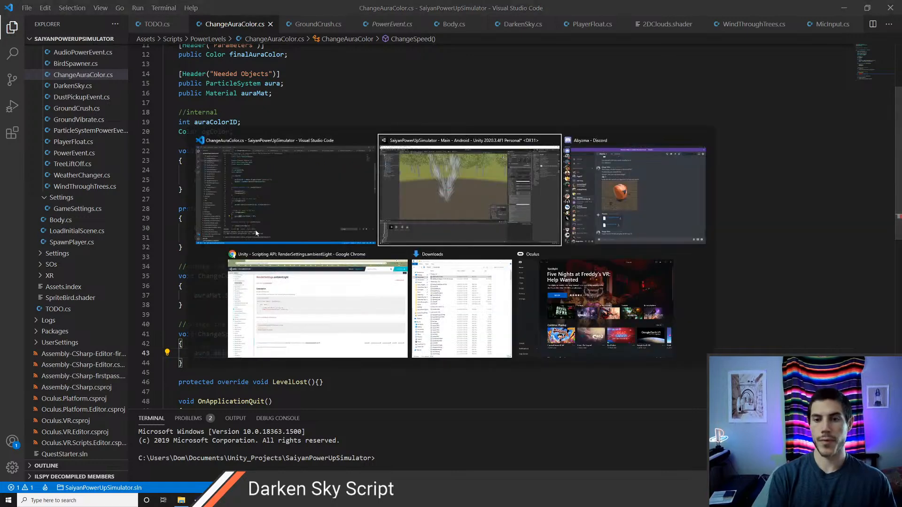
pyautogui.write('how to')
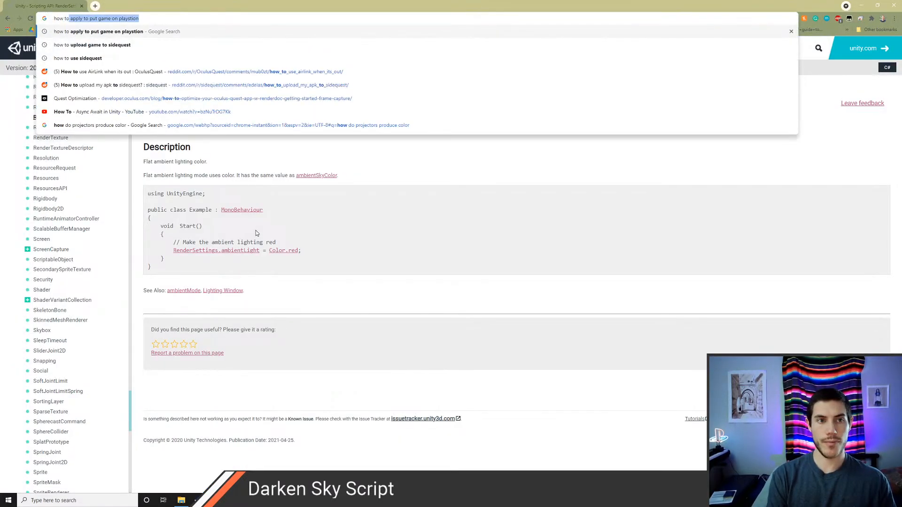
pyautogui.write(' change start spe')
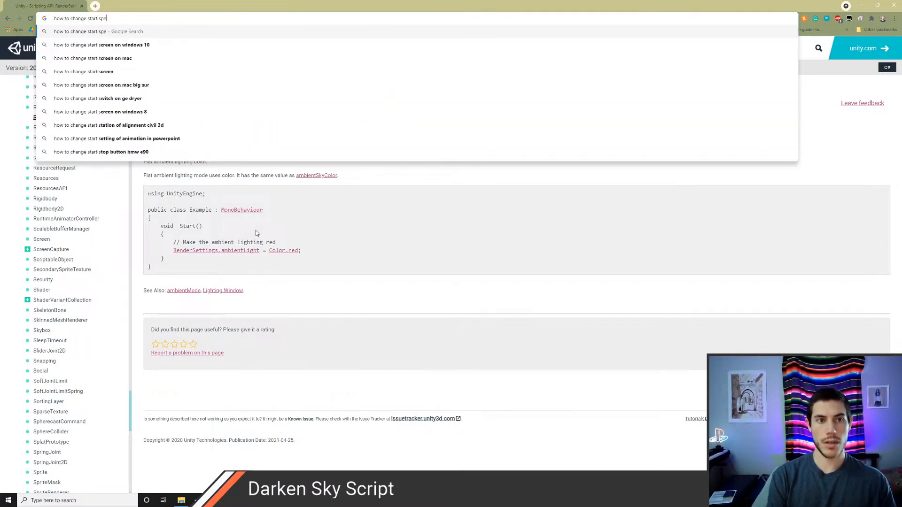
pyautogui.write('ed of particle system in s')
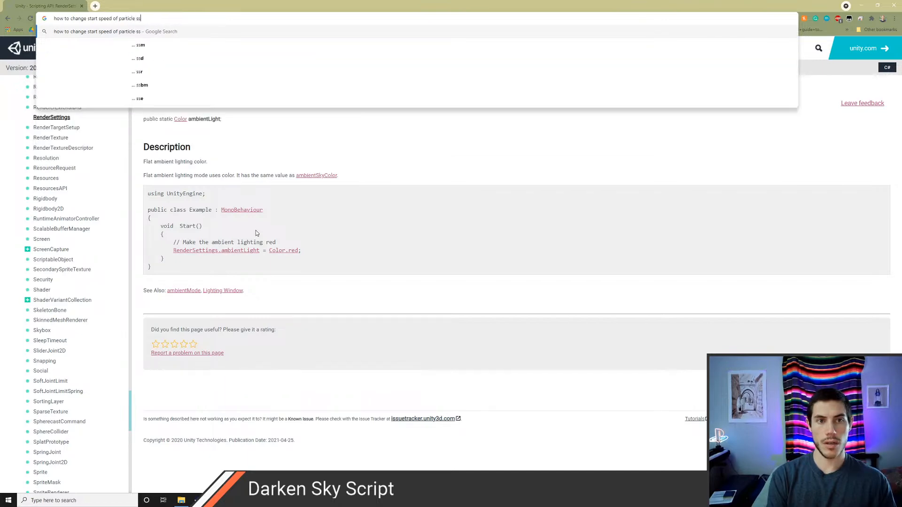
pyautogui.write('cript unity')
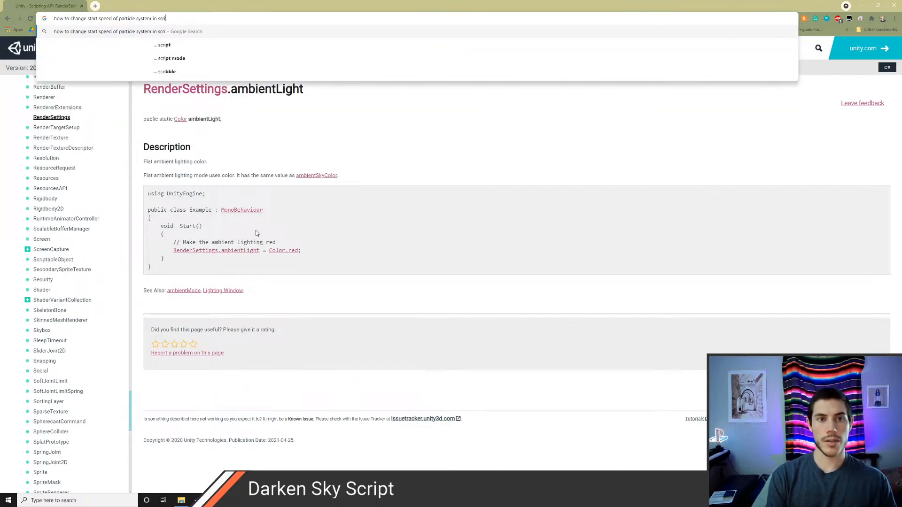
pyautogui.press('Return')
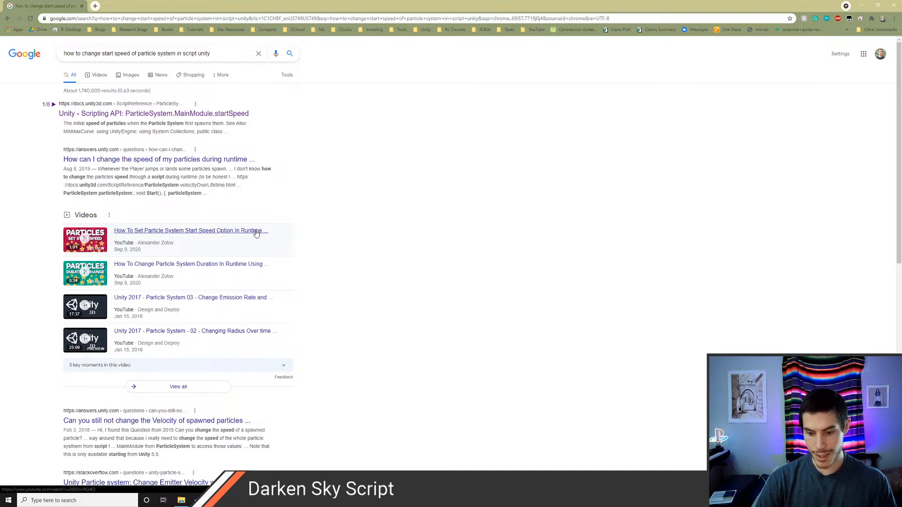
pyautogui.click(183, 113)
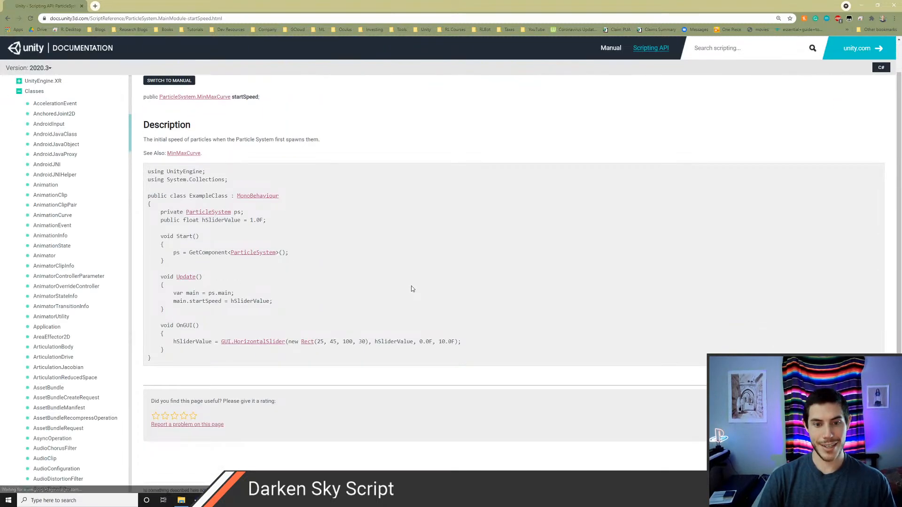
pyautogui.scroll(-1, 412, 289)
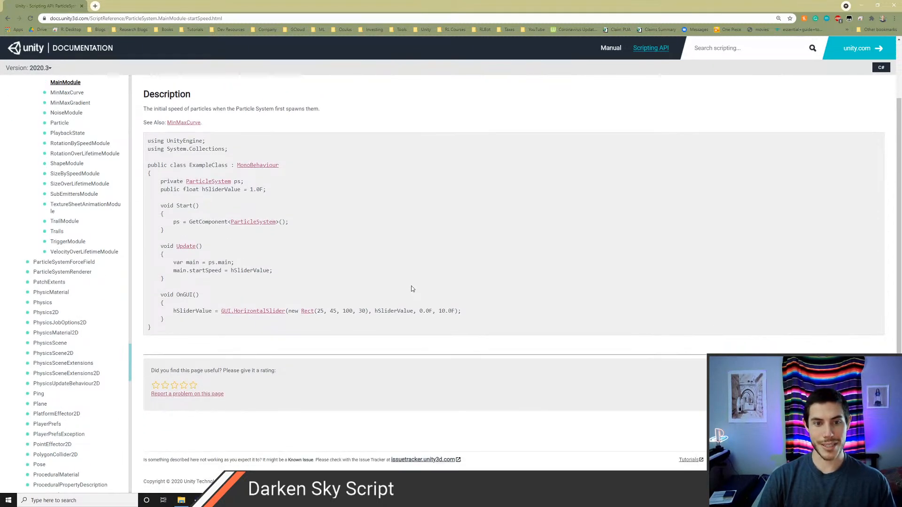
pyautogui.hotkey('alt', 'Tab')
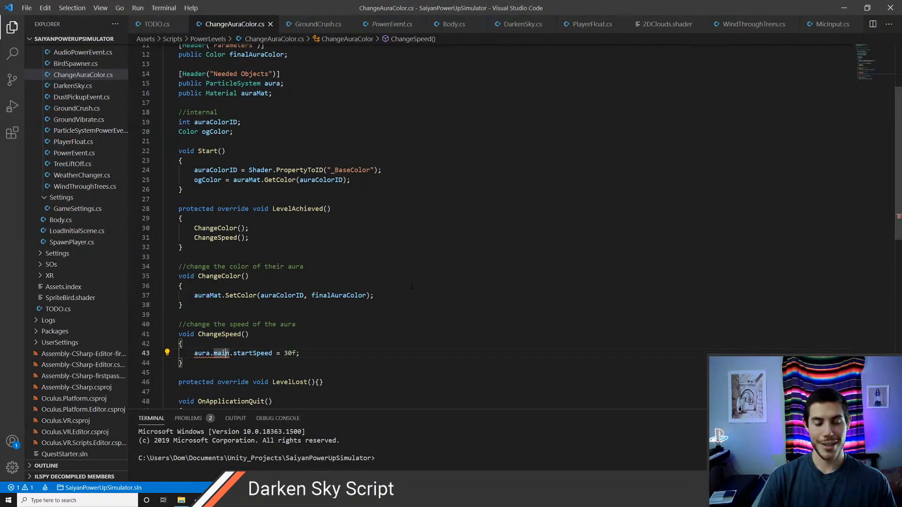
# Step: Retype main in the aura.main.startSpeed assignment of ChangeSpeed, comparing it with the reference page, and save the script
pyautogui.hotkey('ctrl', 'BackSpace')
pyautogui.write('mai')
pyautogui.hotkey('ctrl', 'BackSpace')
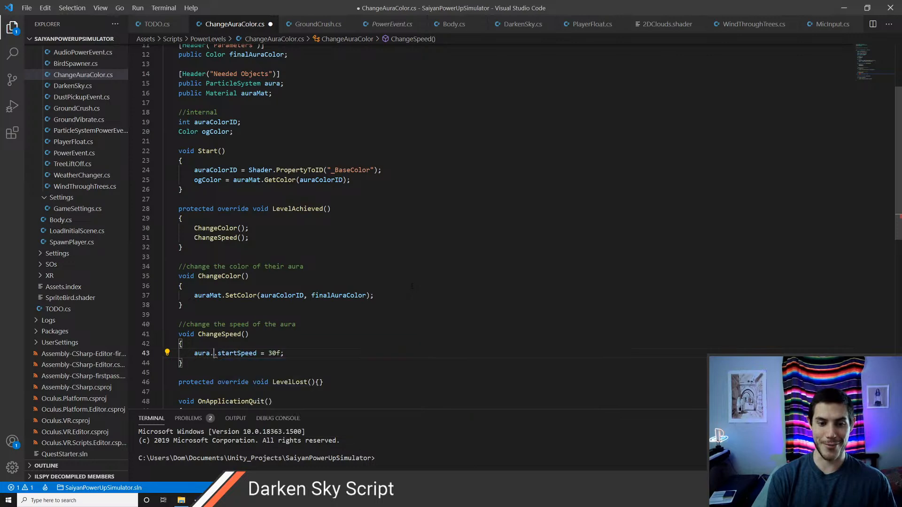
pyautogui.hotkey('ctrl', 'space')
pyautogui.hotkey('alt', 'Tab')
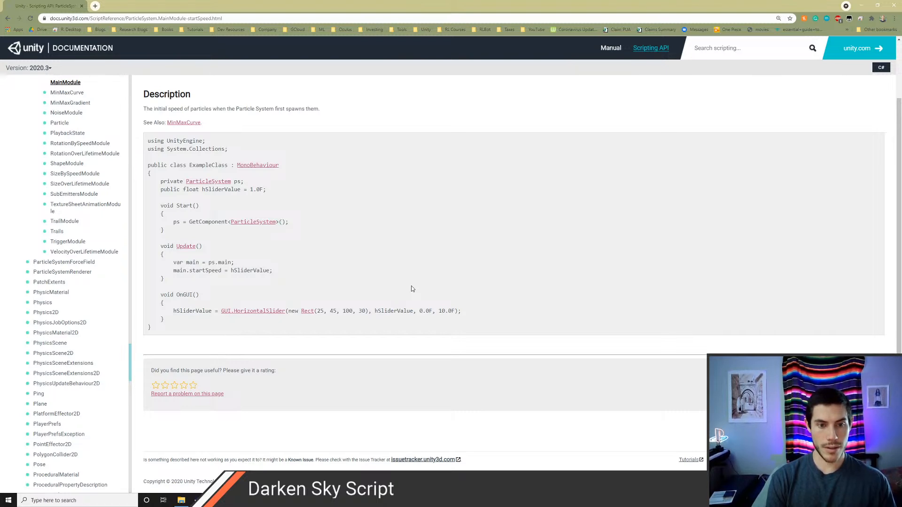
pyautogui.hotkey('alt', 'Tab')
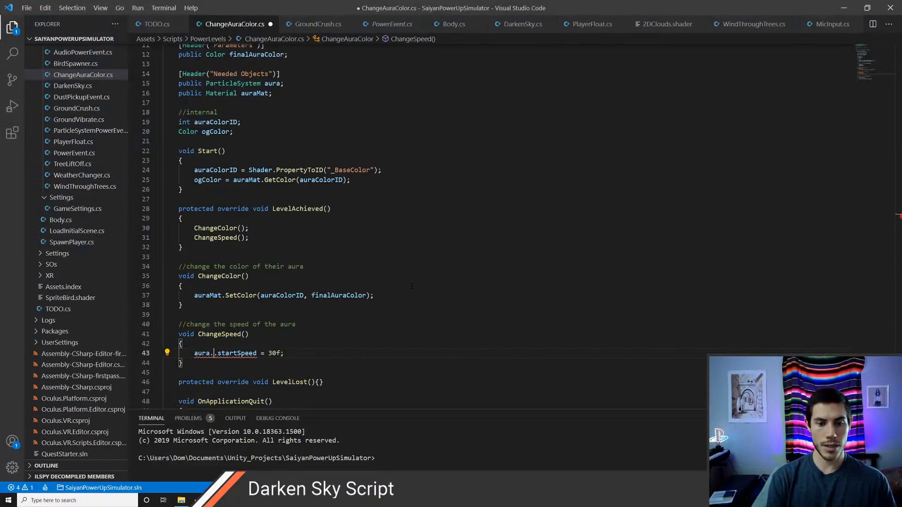
pyautogui.write('main')
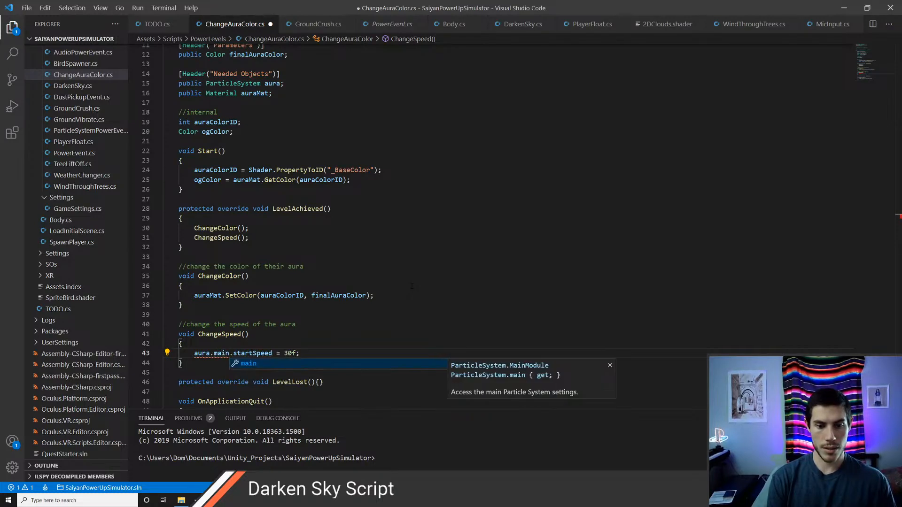
pyautogui.press('BackSpace')
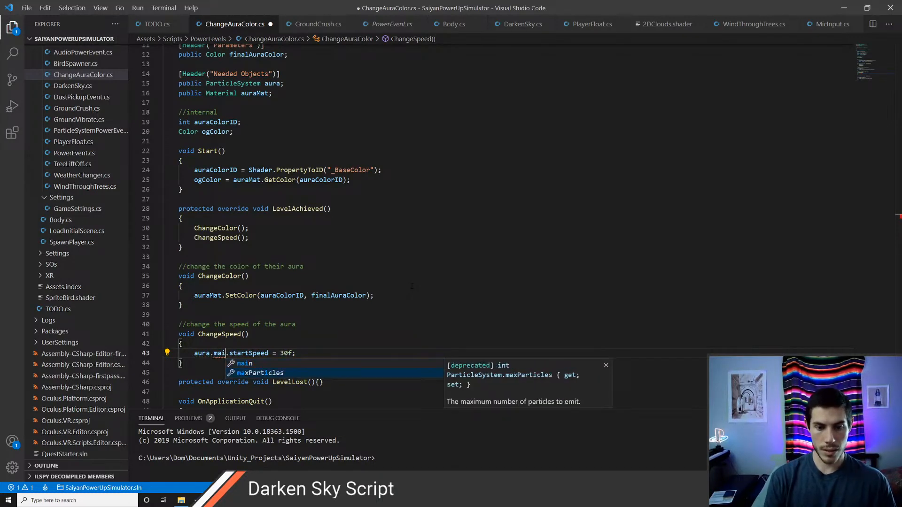
pyautogui.press('Up')
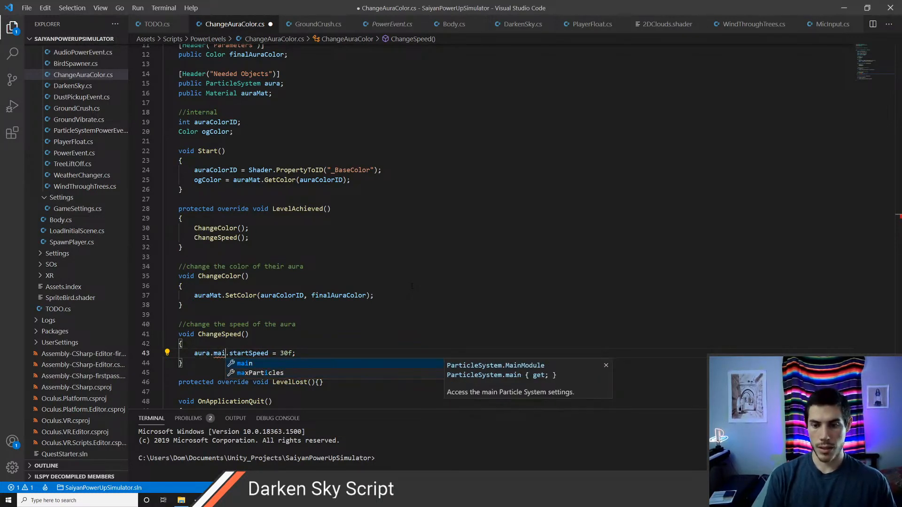
pyautogui.press('Return')
pyautogui.hotkey('ctrl', 's')
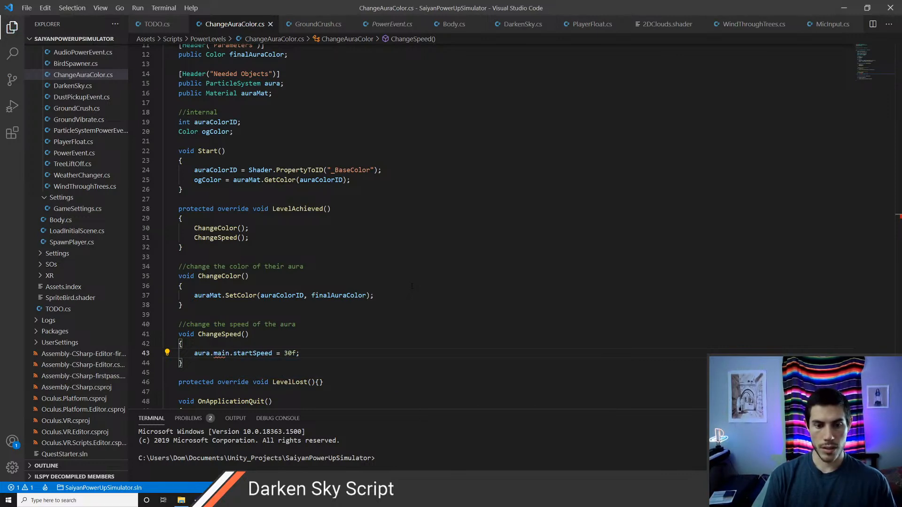
# Step: Add the line var main = aura.main; above the startSpeed assignment in the ChangeSpeed method and save the script
pyautogui.press('Left')
pyautogui.press('Left')
pyautogui.press('Left')
pyautogui.scroll(1, 412, 285)
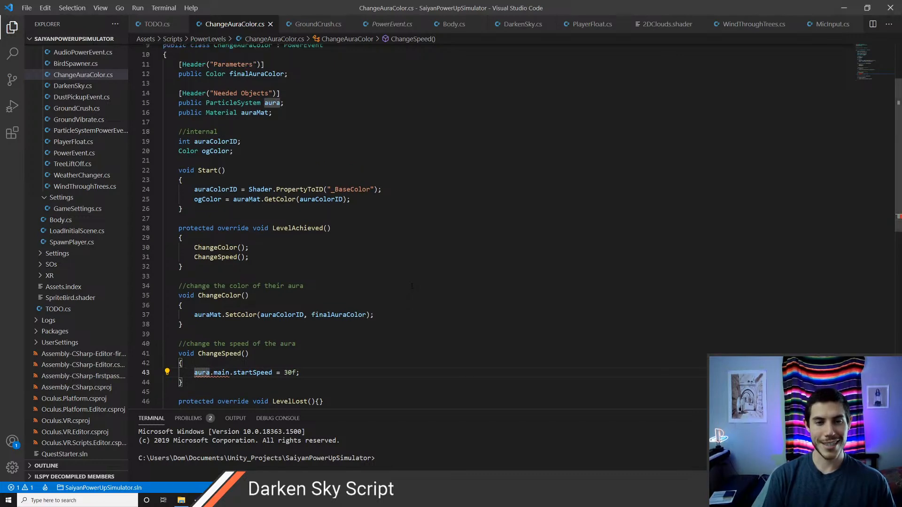
pyautogui.press('Up')
pyautogui.press('Return')
pyautogui.write('var ')
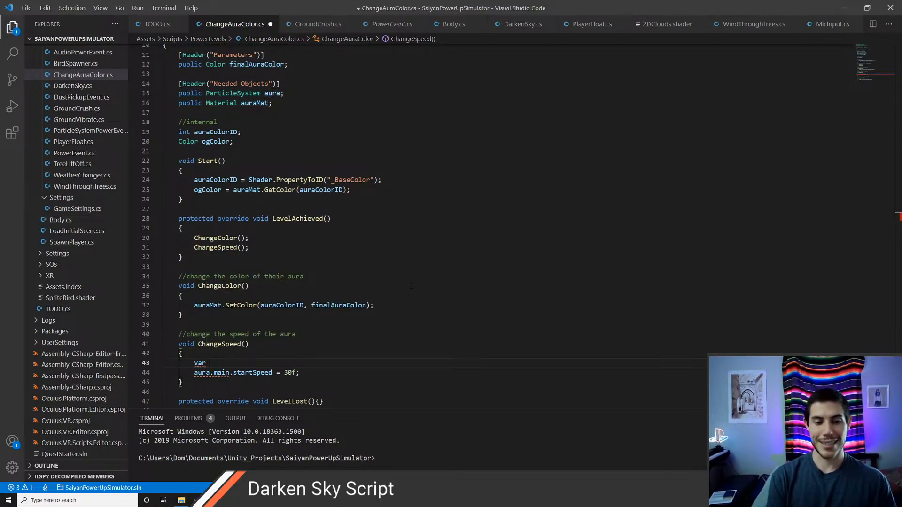
pyautogui.write('main = au')
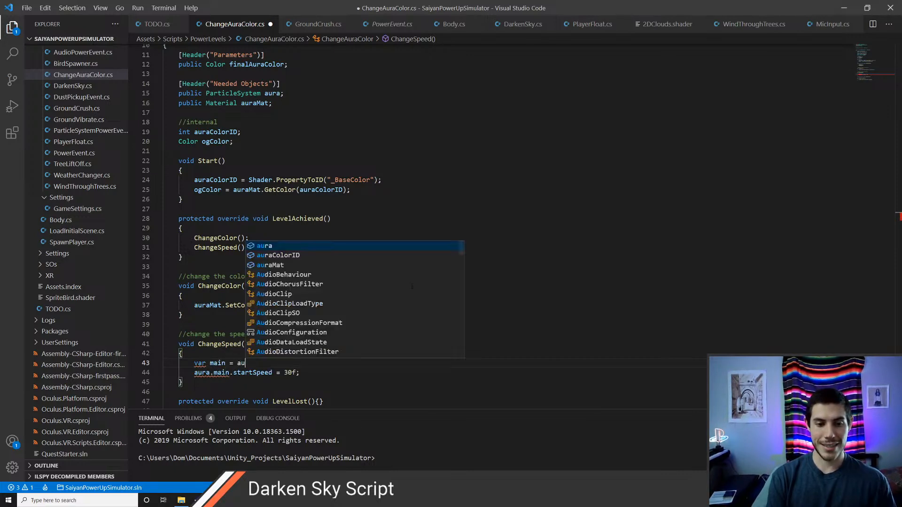
pyautogui.write('ra.main;')
pyautogui.hotkey('ctrl', 's')
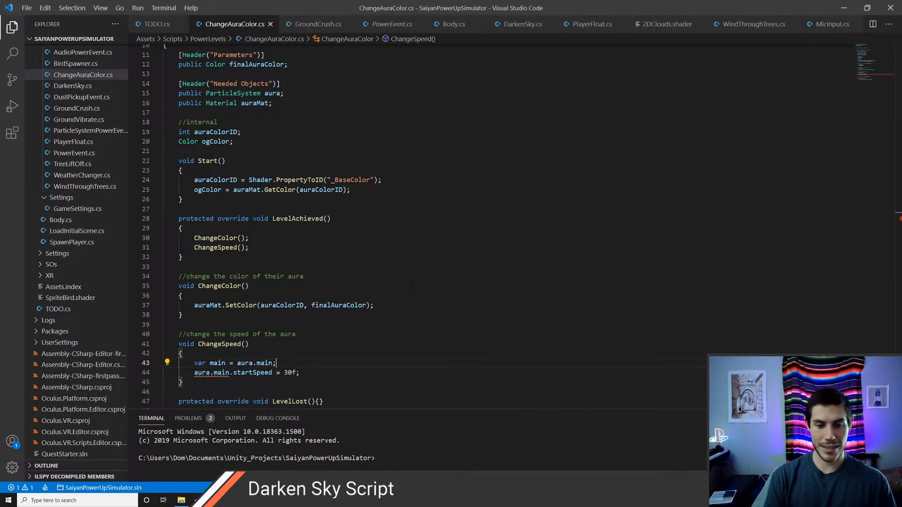
# Step: Shorten the assignment in ChangeSpeed to main.startSpeed = 30f; so it uses the local variable, and save the script
pyautogui.hotkey('ctrl', 'Left')
pyautogui.press('BackSpace')
pyautogui.press('BackSpace')
pyautogui.press('BackSpace')
pyautogui.press('BackSpace')
pyautogui.press('BackSpace')
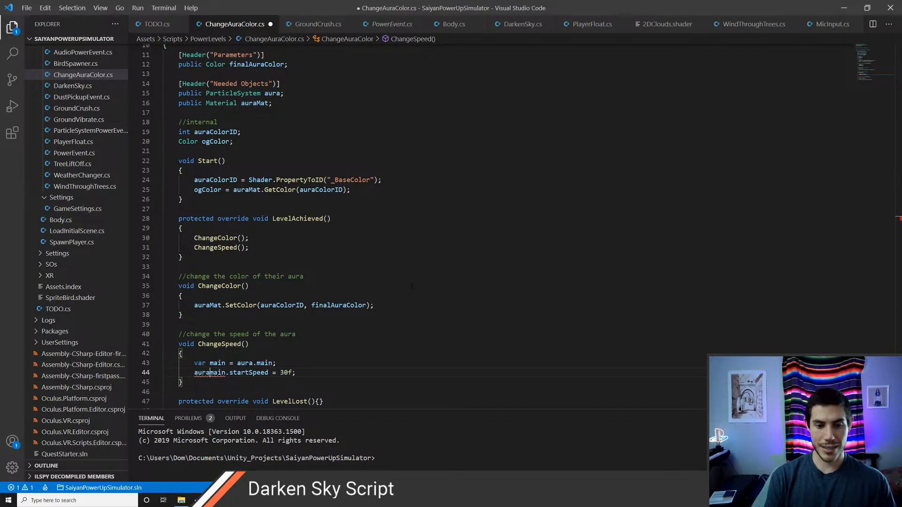
pyautogui.hotkey('ctrl', 's')
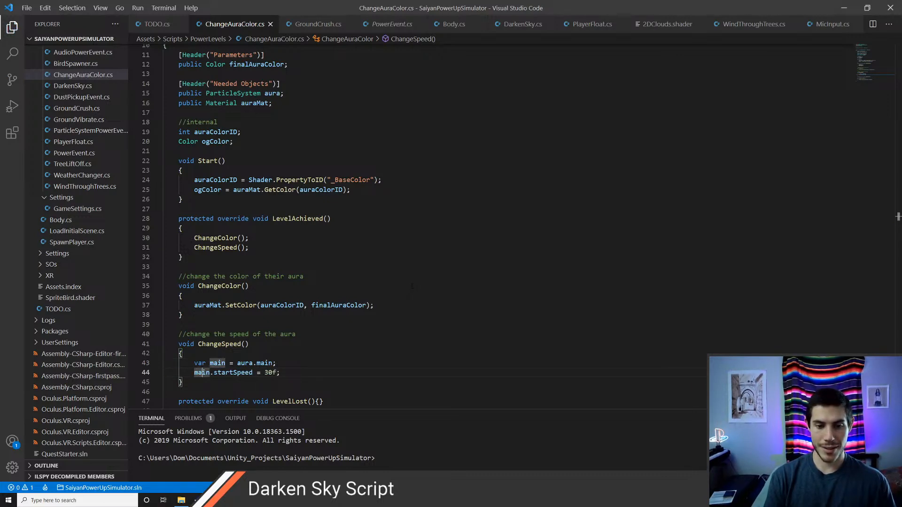
# Step: Set main.startSpeed to 100f in ChangeSpeed, save the script, and switch to Unity to play the scene
pyautogui.hotkey('alt', 'Tab')
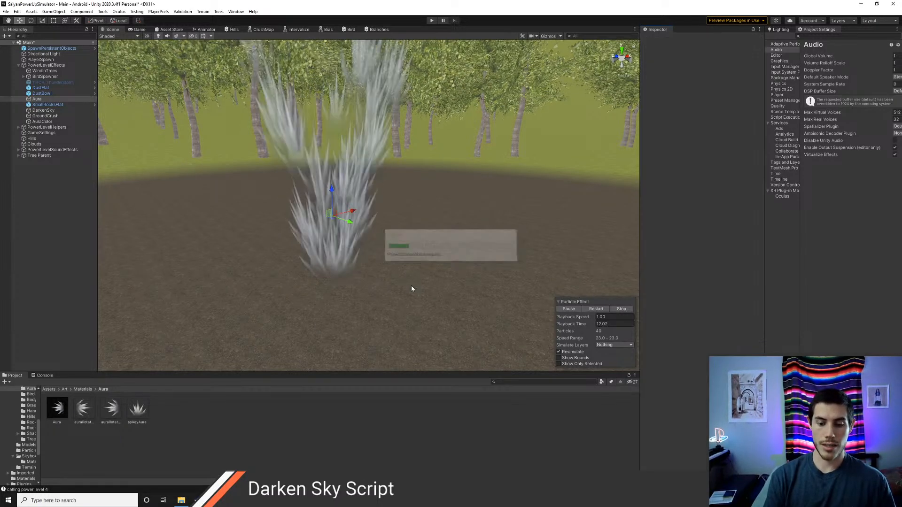
pyautogui.hotkey('alt', 'Tab')
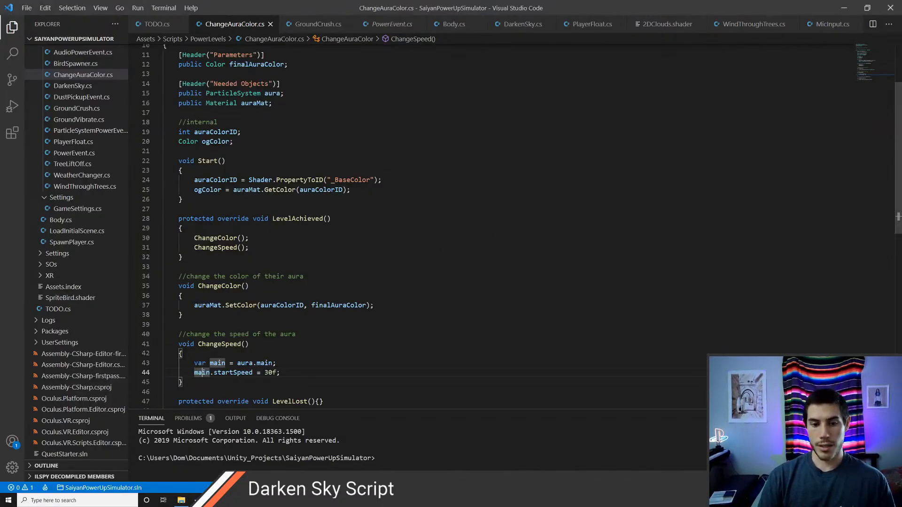
pyautogui.click(269, 373)
pyautogui.press('BackSpace')
pyautogui.write('10')
pyautogui.hotkey('ctrl', 's')
pyautogui.hotkey('alt', 'Tab')
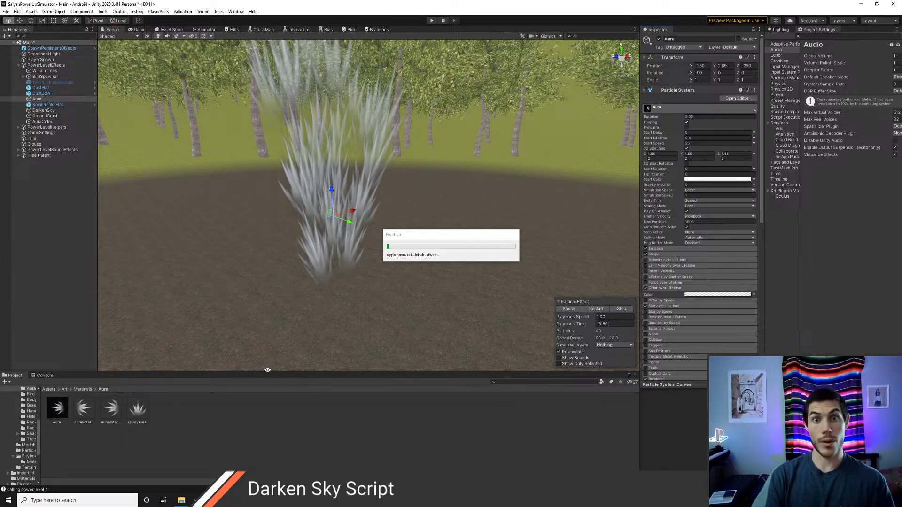
pyautogui.hotkey('ctrl', 'p')
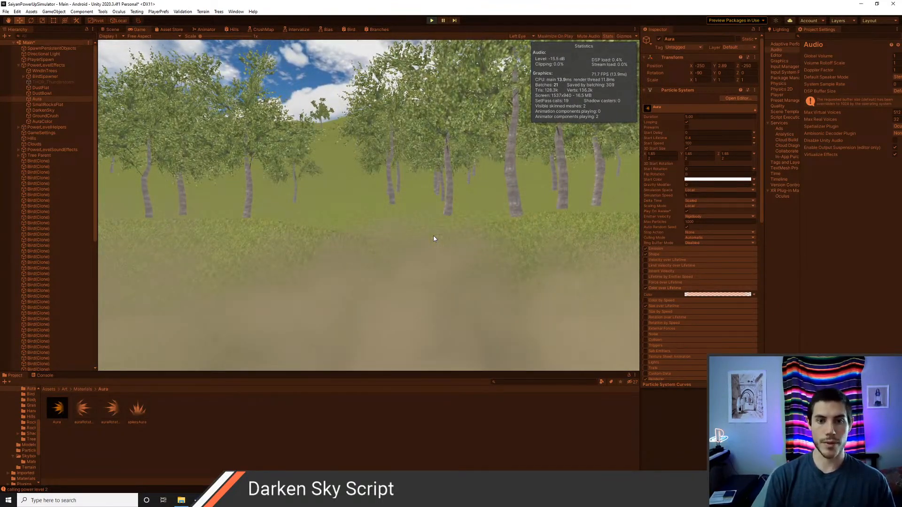
# Step: Return to Visual Studio Code, lower the main.startSpeed value in the ChangeSpeed method, and save the script
pyautogui.hotkey('alt', 'Tab')
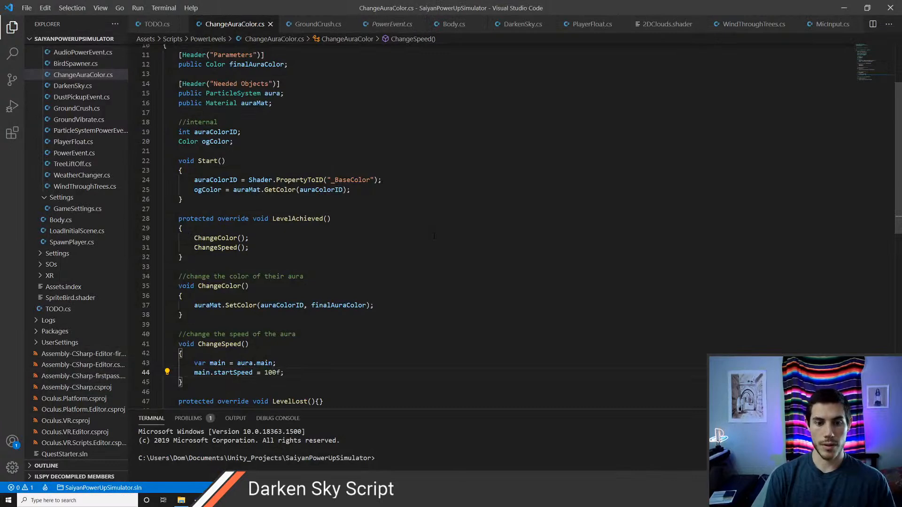
pyautogui.press('BackSpace')
pyautogui.press('BackSpace')
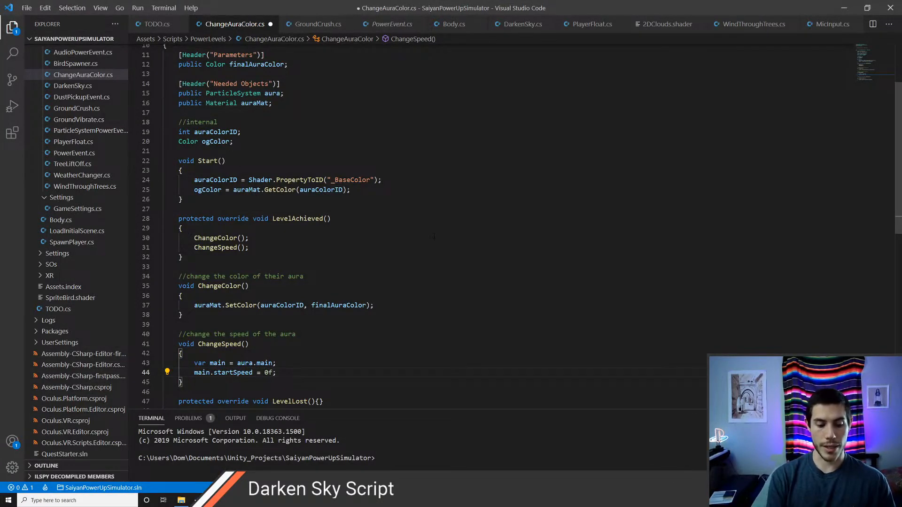
pyautogui.hotkey('ctrl', 's')
# Step: Switch to Unity, play the scene to test the aura's colour and speed change, and stop play mode
pyautogui.hotkey('alt', 'Tab')
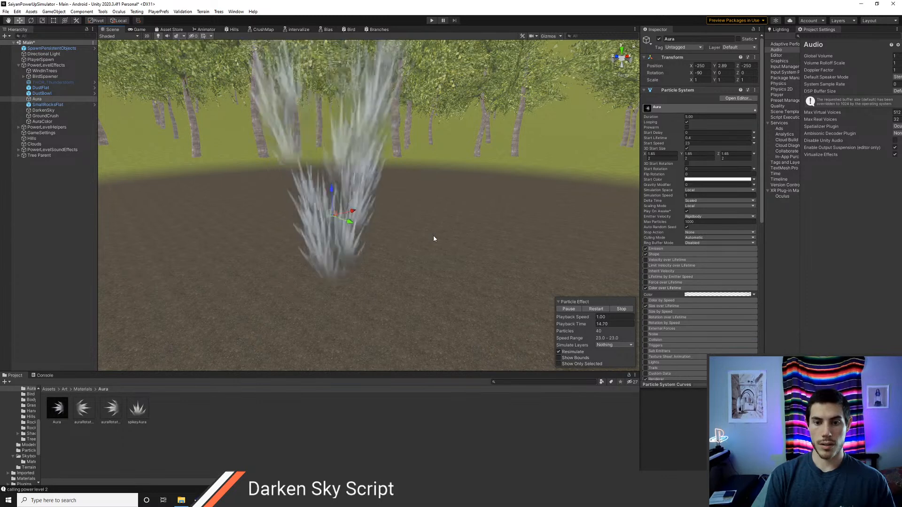
pyautogui.hotkey('ctrl', 'p')
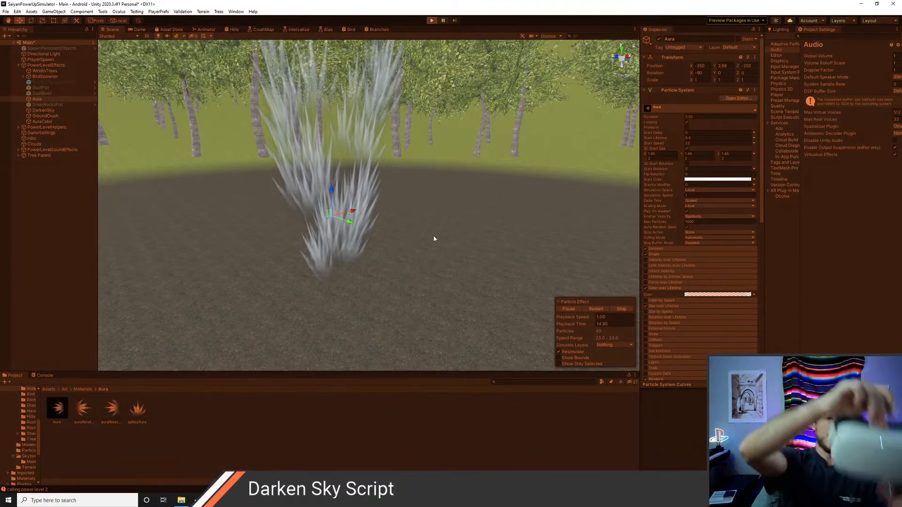
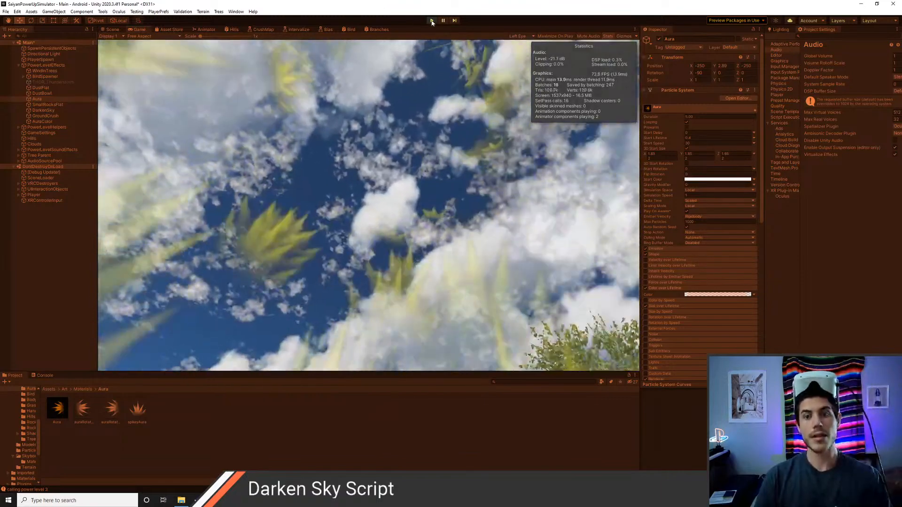
pyautogui.click(432, 23)
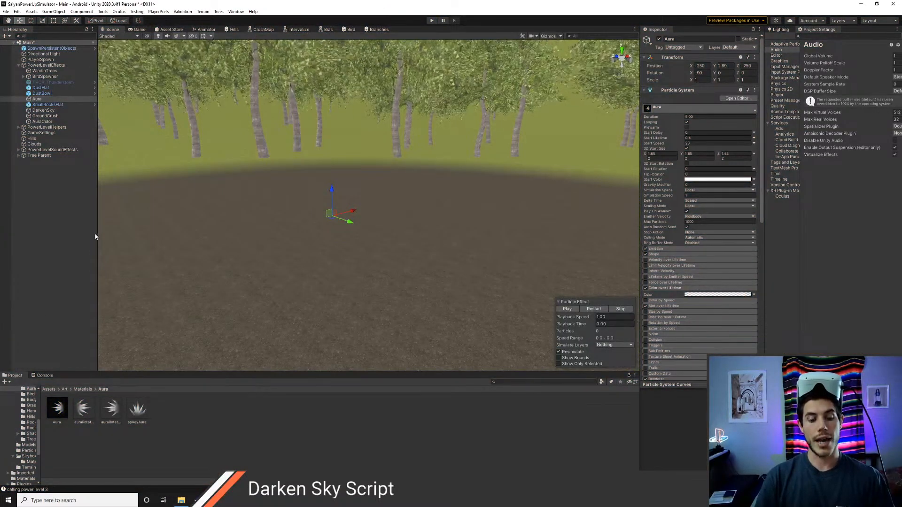
# Step: Search the project for player and open the Player prefab for editing with its body shown up close
pyautogui.hotkey('alt', "'")
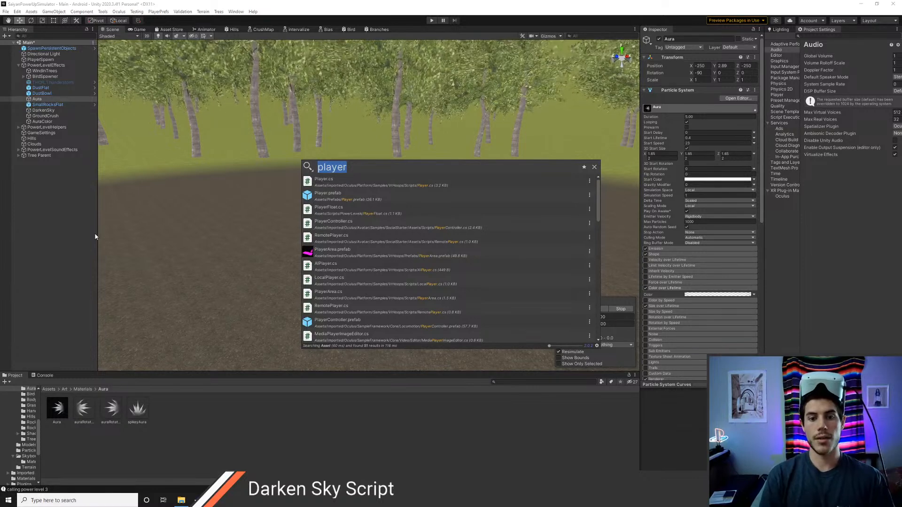
pyautogui.press('Return')
pyautogui.scroll(4, 320, 174)
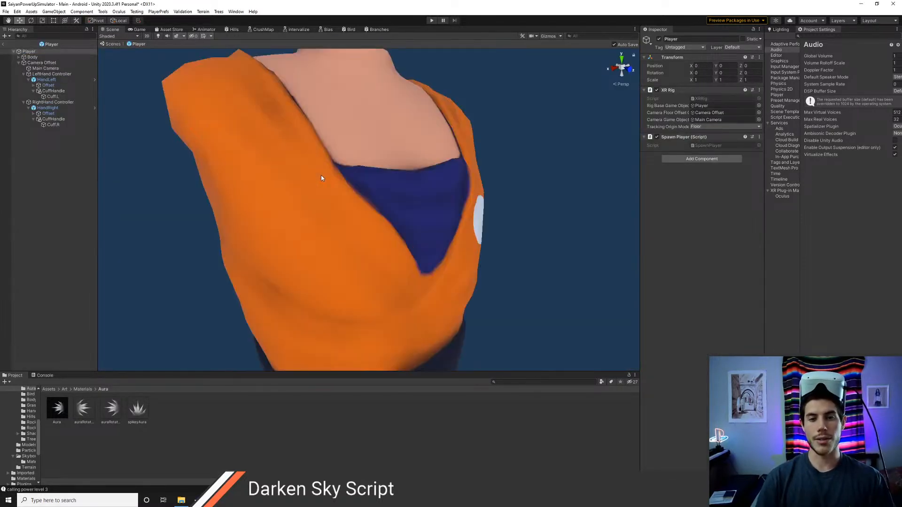
# Step: Select the left hand's mesh, hands:Lhand, in the Player prefab and turn off Specular Highlights on its Skin material
pyautogui.moveTo(320, 175); pyautogui.dragTo(327, 253, button='middle')
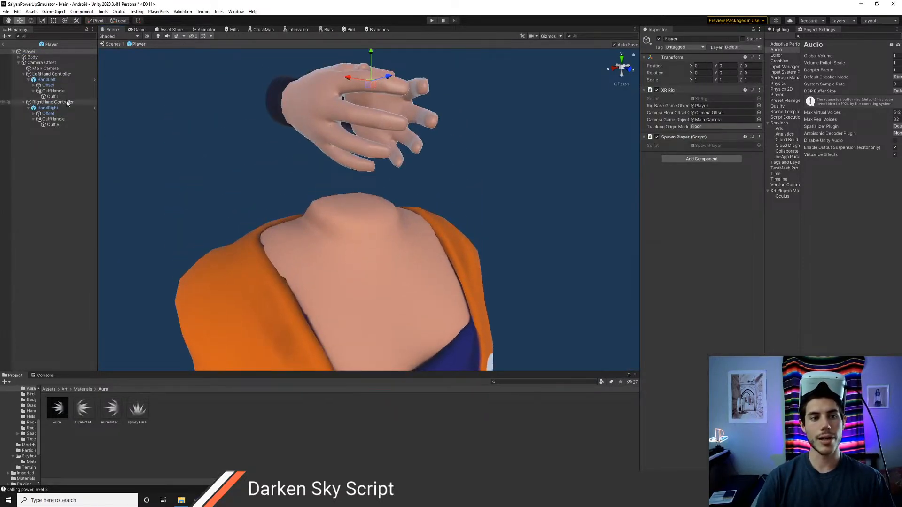
pyautogui.click(33, 85)
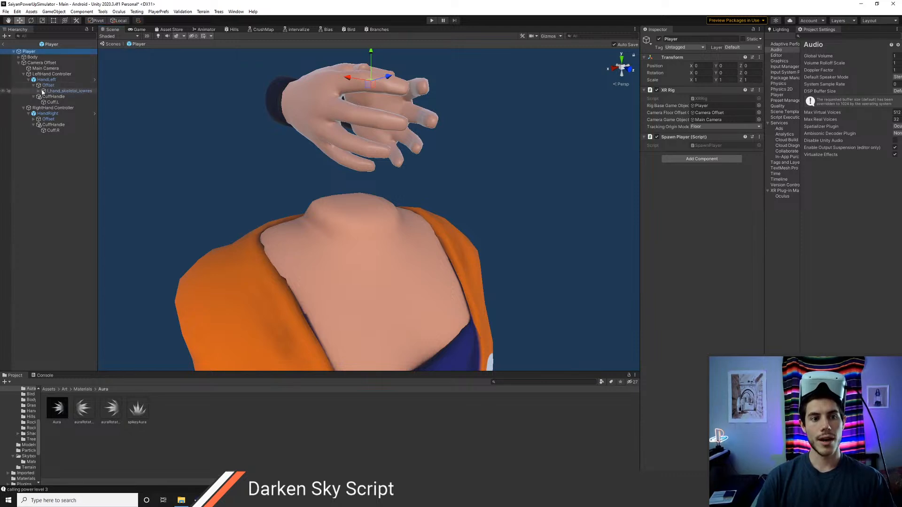
pyautogui.click(38, 92)
pyautogui.click(57, 97)
pyautogui.click(44, 96)
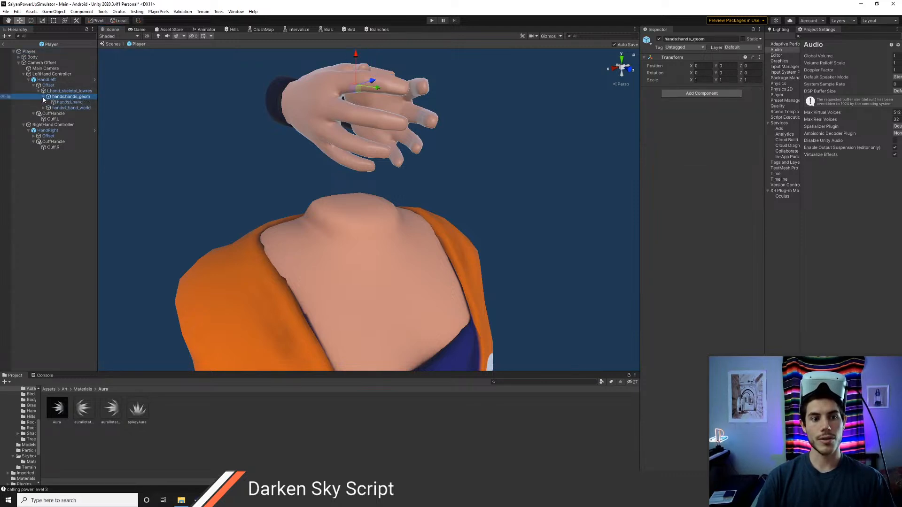
pyautogui.click(67, 103)
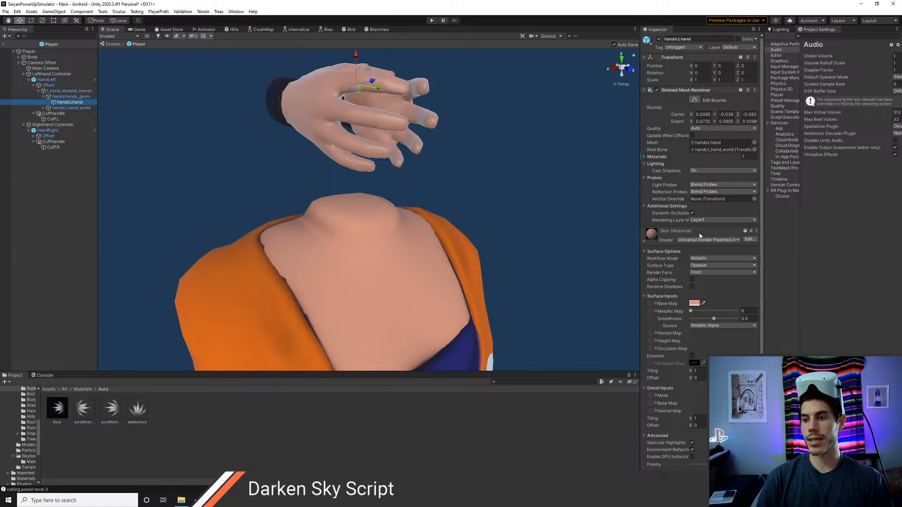
pyautogui.scroll(-1, 707, 331)
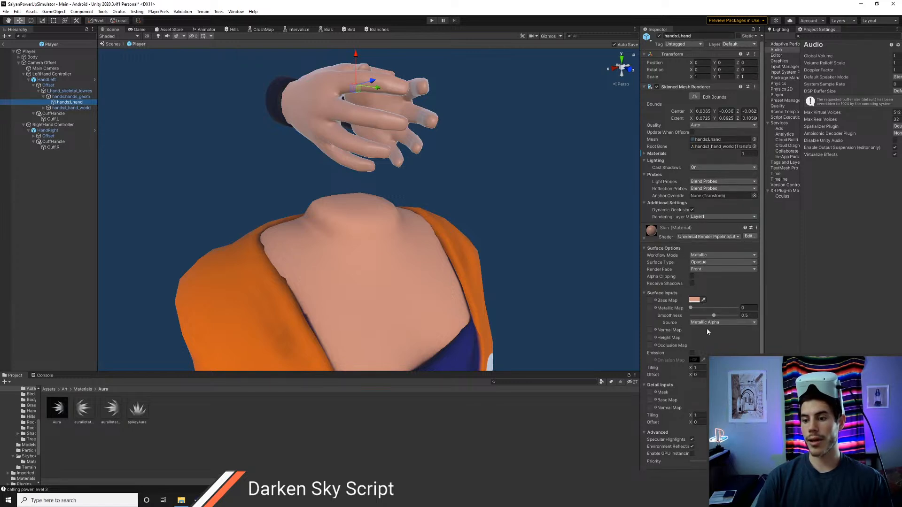
pyautogui.click(691, 440)
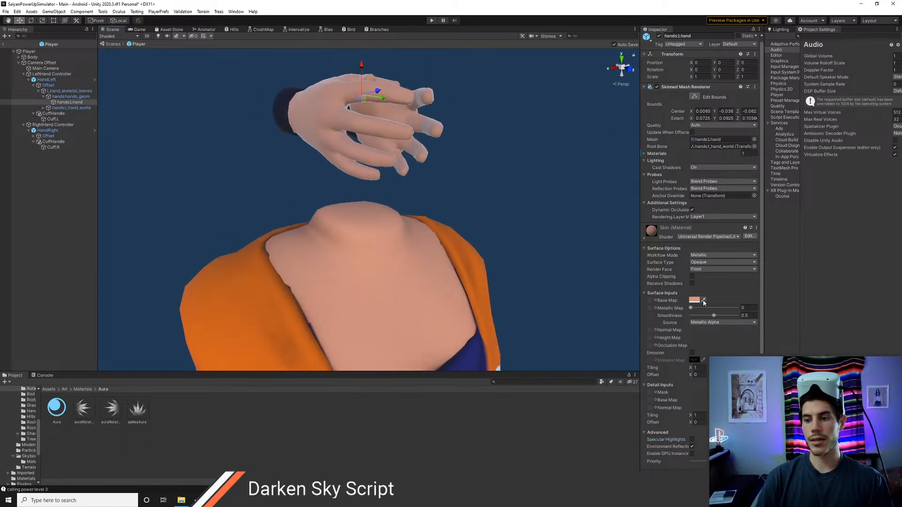
# Step: Match the Skin material's Base Map colour to the body's skin by repeatedly sampling the neck and chest with the eyedropper
pyautogui.click(703, 300)
pyautogui.click(374, 250)
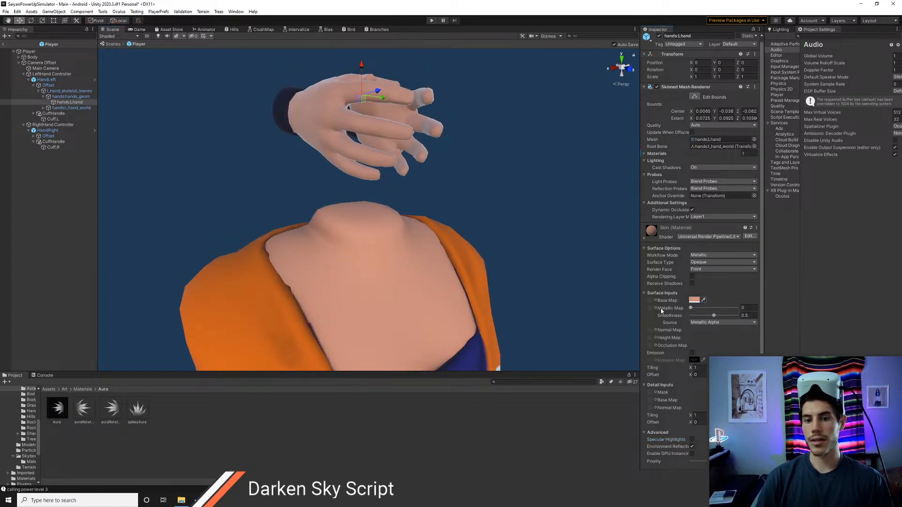
pyautogui.click(704, 300)
pyautogui.click(418, 237)
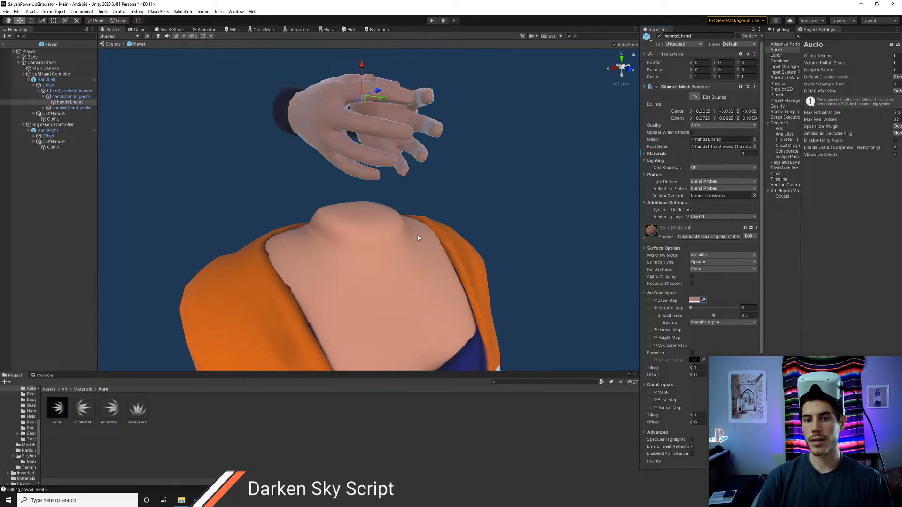
pyautogui.click(703, 300)
pyautogui.click(424, 259)
pyautogui.click(703, 300)
pyautogui.click(414, 282)
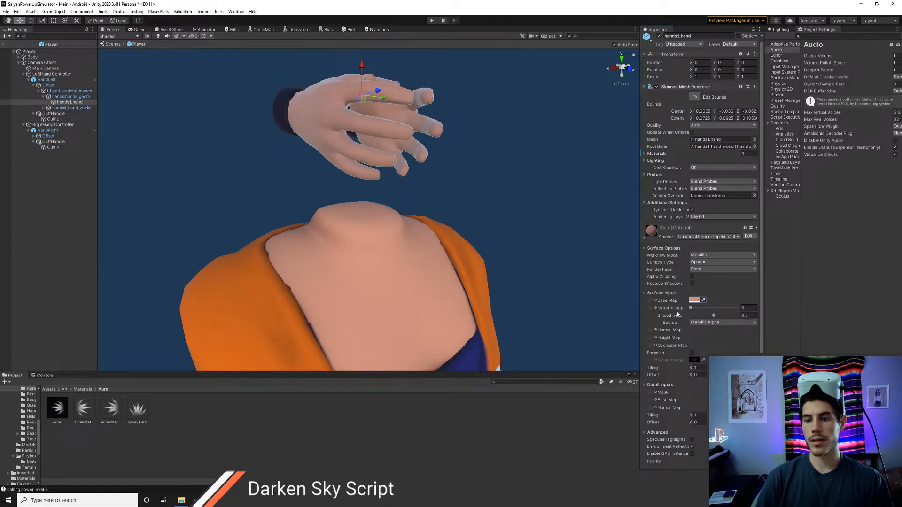
pyautogui.click(704, 300)
pyautogui.click(399, 320)
pyautogui.click(704, 301)
pyautogui.click(431, 318)
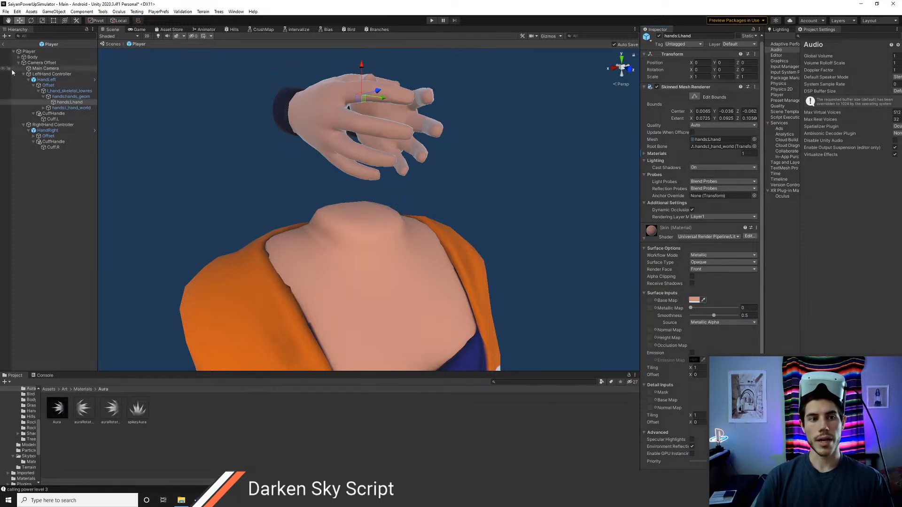
# Step: Leave the Player prefab, play the Main scene to test the hands and aura, and stop play mode
pyautogui.click(4, 44)
pyautogui.click(431, 21)
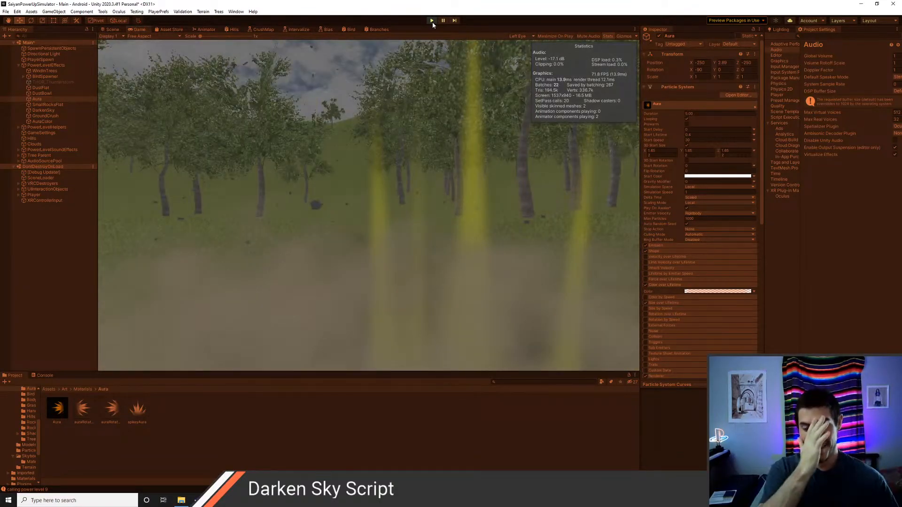
pyautogui.click(431, 20)
# Step: Save the Main scene
pyautogui.moveTo(382, 148); pyautogui.dragTo(339, 180, button='right')
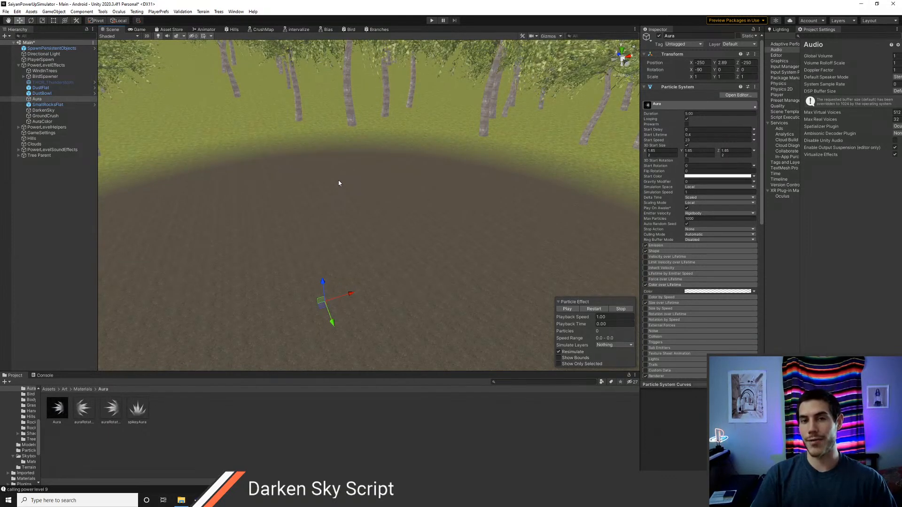
pyautogui.moveTo(339, 180); pyautogui.dragTo(376, 231, button='right')
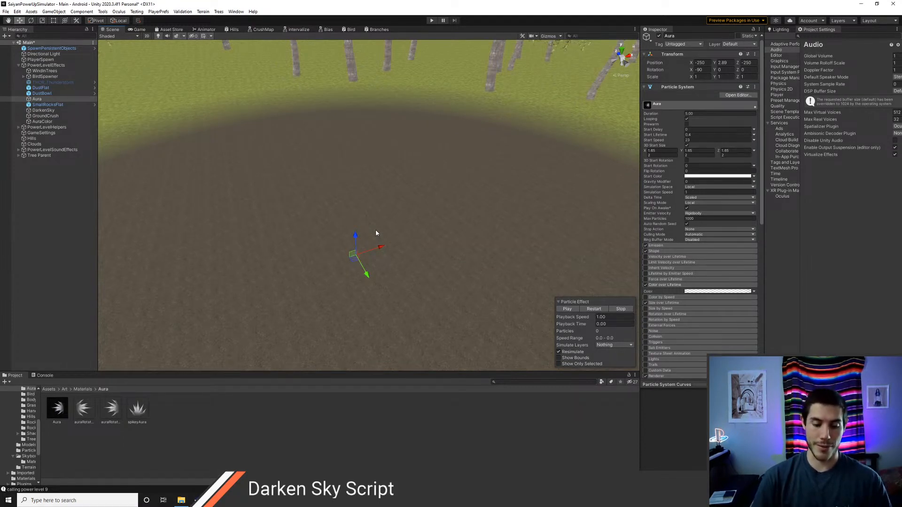
pyautogui.moveTo(376, 230); pyautogui.dragTo(396, 273, button='right')
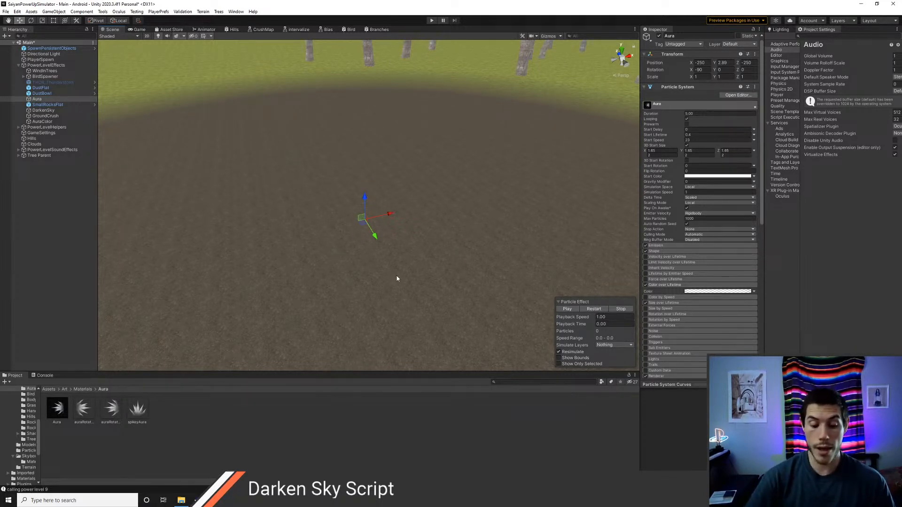
pyautogui.moveTo(392, 273); pyautogui.dragTo(415, 268, button='right')
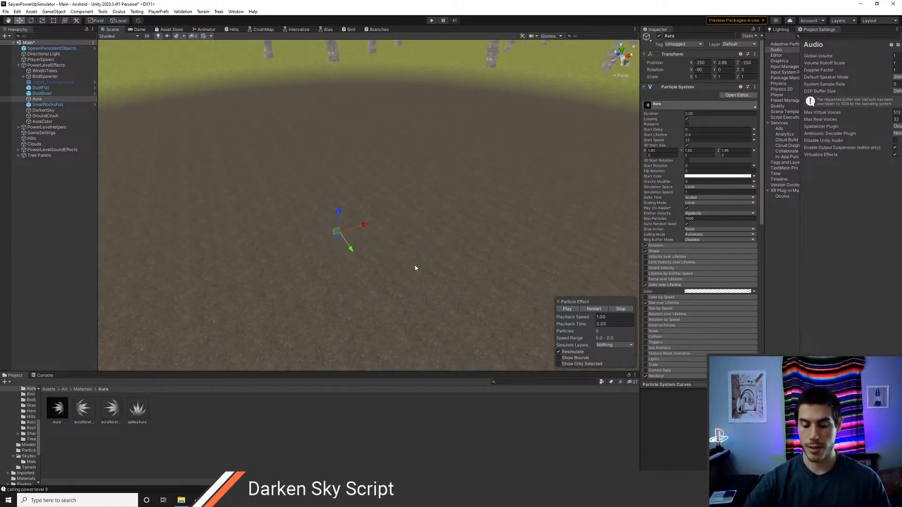
pyautogui.moveTo(416, 268); pyautogui.dragTo(372, 240, button='right')
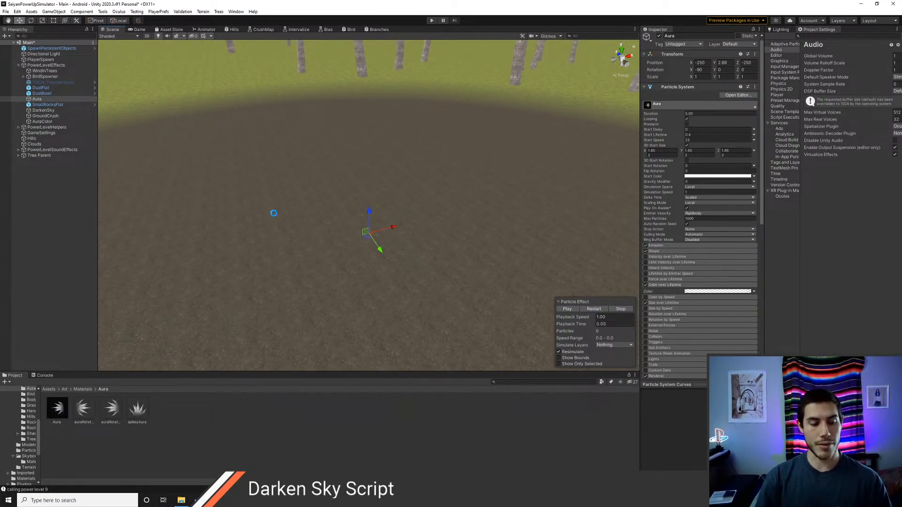
pyautogui.hotkey('ctrl', 's')
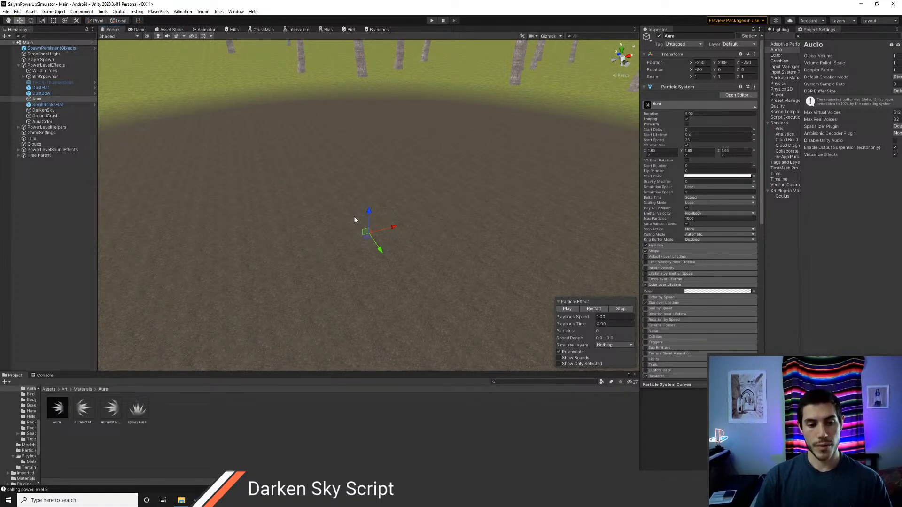
# Step: Preview the Aura particle effect in the scene and set the Aura material's Base Map alpha to 127
pyautogui.click(58, 408)
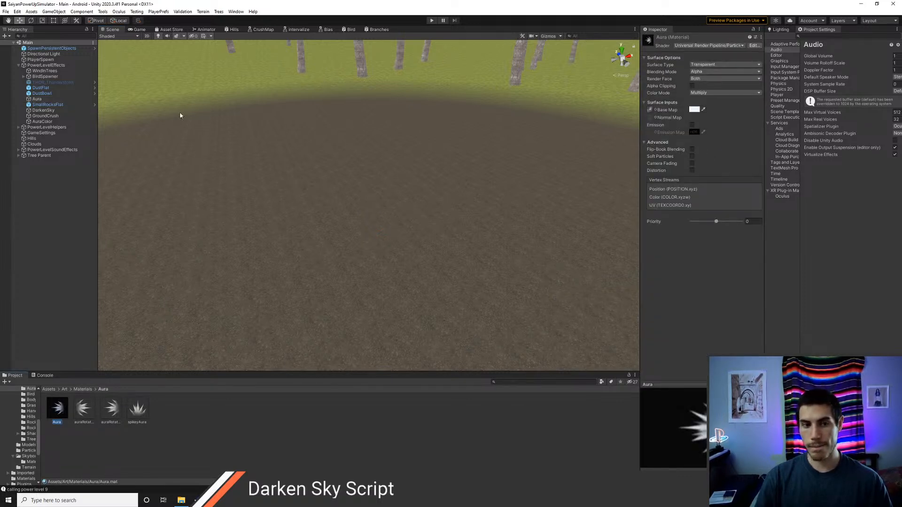
pyautogui.click(36, 99)
pyautogui.click(567, 309)
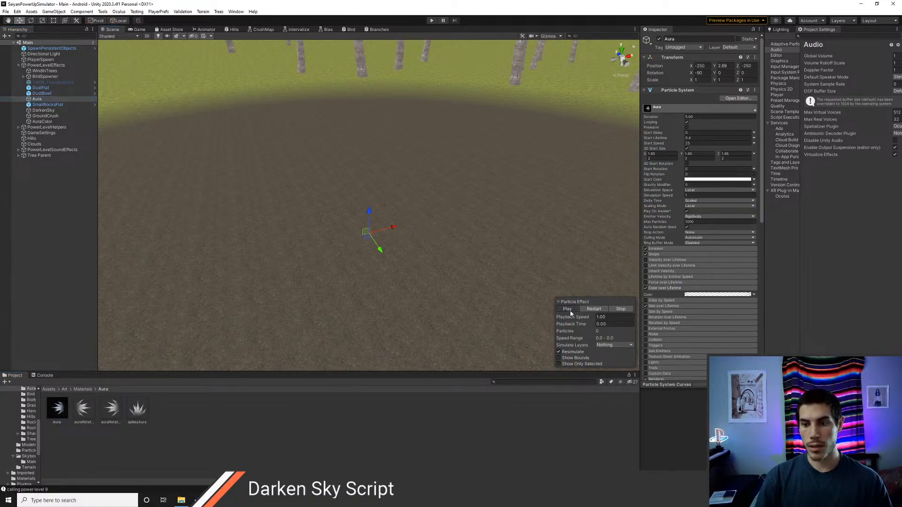
pyautogui.click(57, 408)
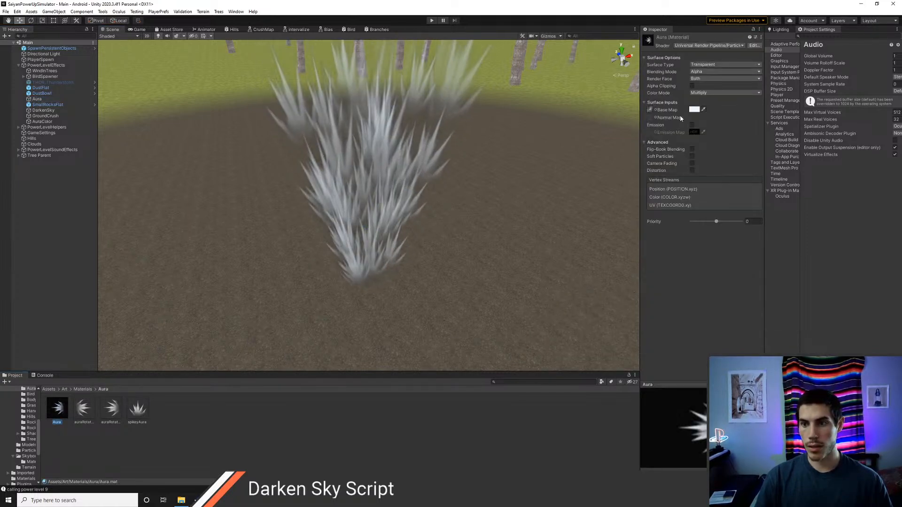
pyautogui.click(694, 109)
pyautogui.moveTo(749, 251); pyautogui.dragTo(730, 252)
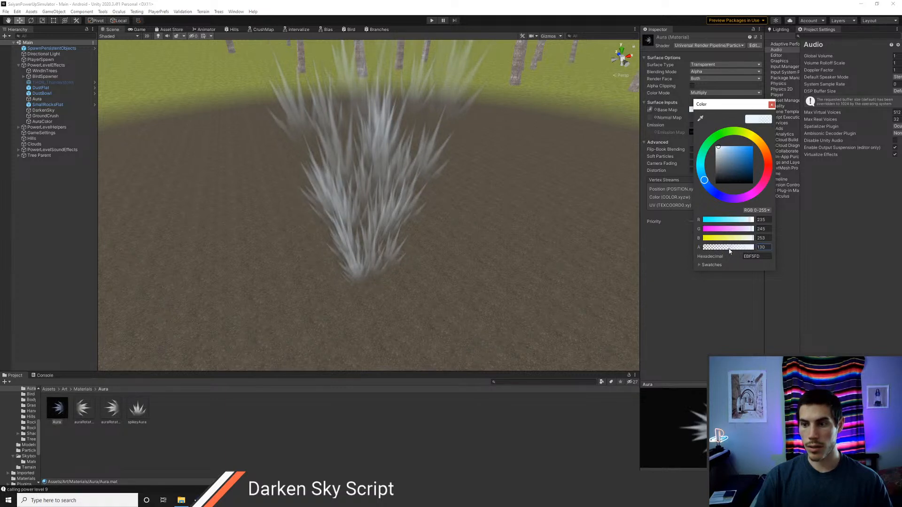
pyautogui.write('127')
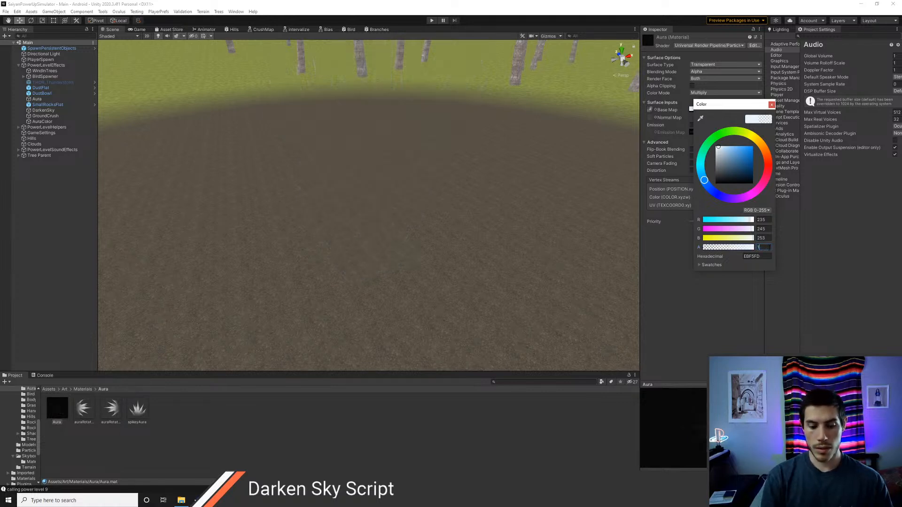
pyautogui.click(771, 105)
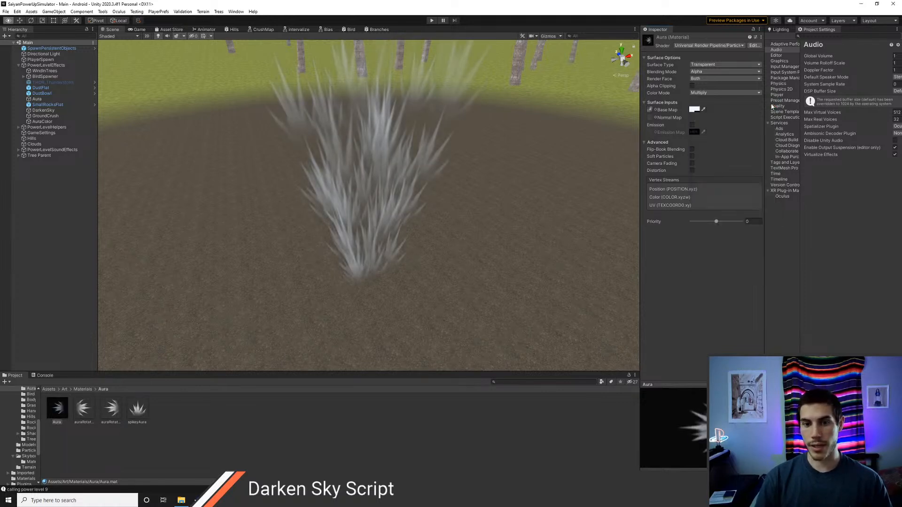
# Step: Set the alpha of AuraColor's Final Aura Color to 127, play the scene to test it, and stop play mode
pyautogui.click(42, 121)
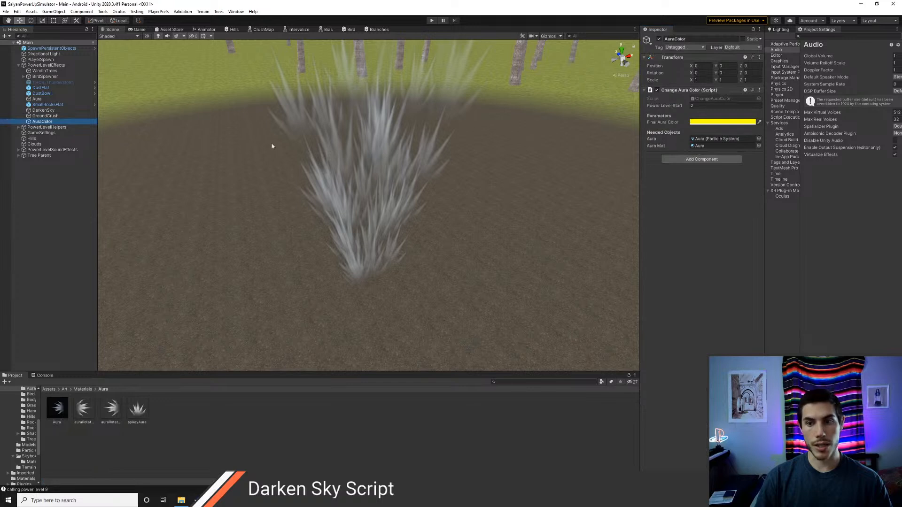
pyautogui.click(723, 122)
pyautogui.click(778, 260)
pyautogui.write('127')
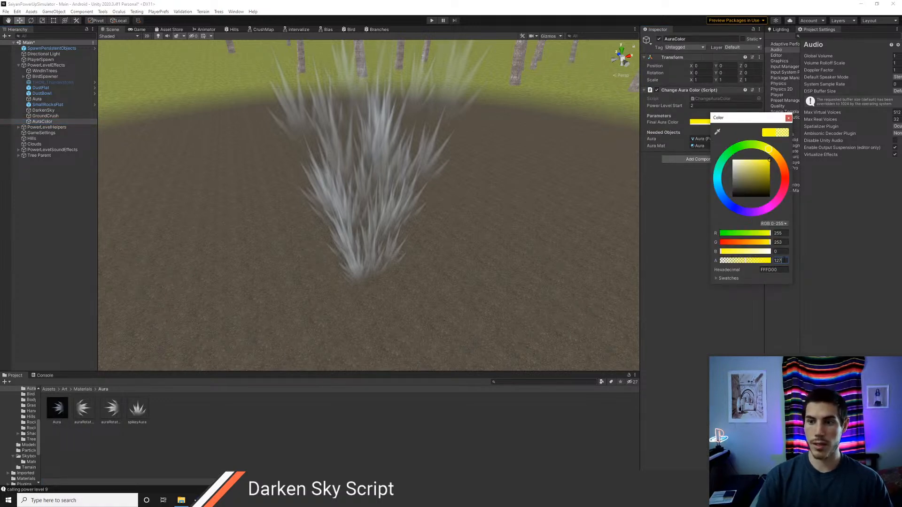
pyautogui.click(788, 118)
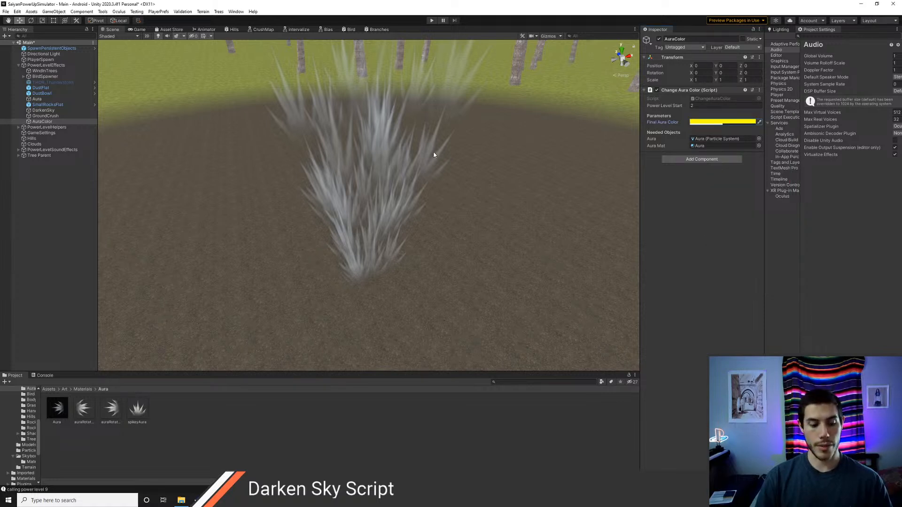
pyautogui.click(431, 21)
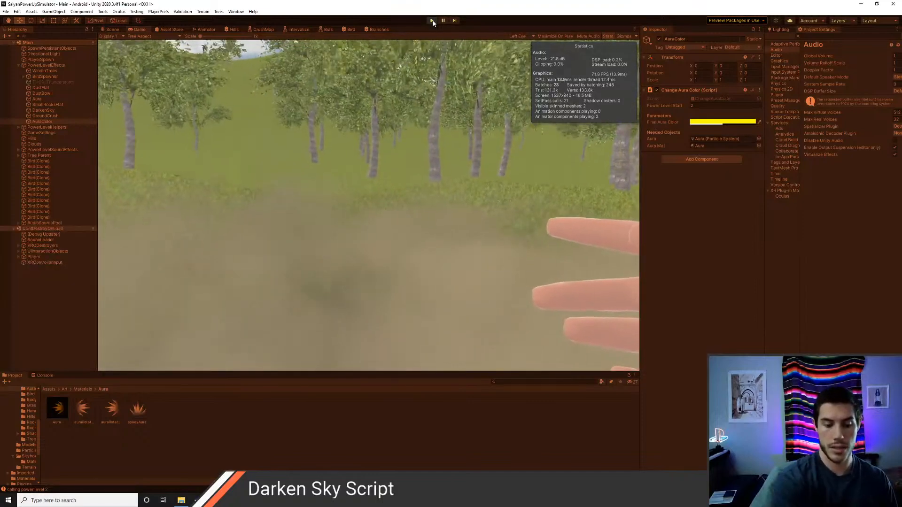
pyautogui.click(432, 21)
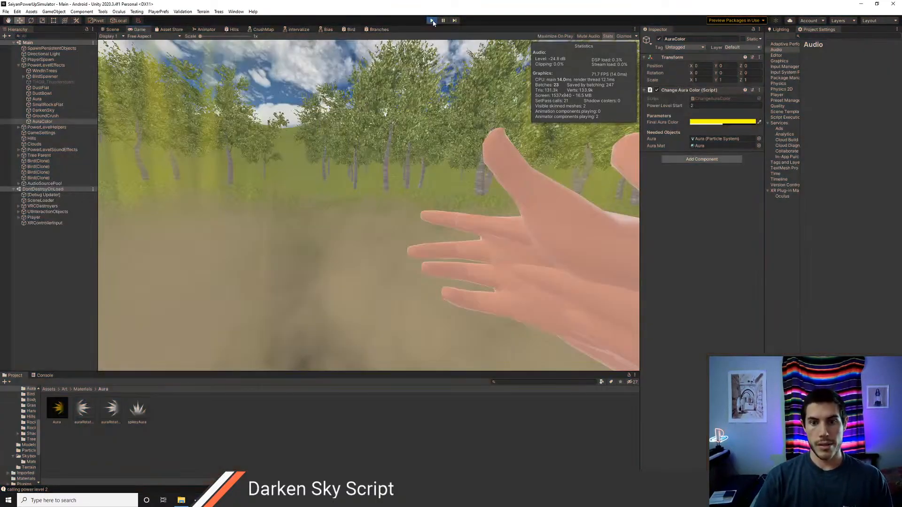
# Step: Switch to Visual Studio Code, set main.startSpeed in ChangeSpeed to main.startSpeed*1.4f, and save the script
pyautogui.hotkey('alt', 'Tab')
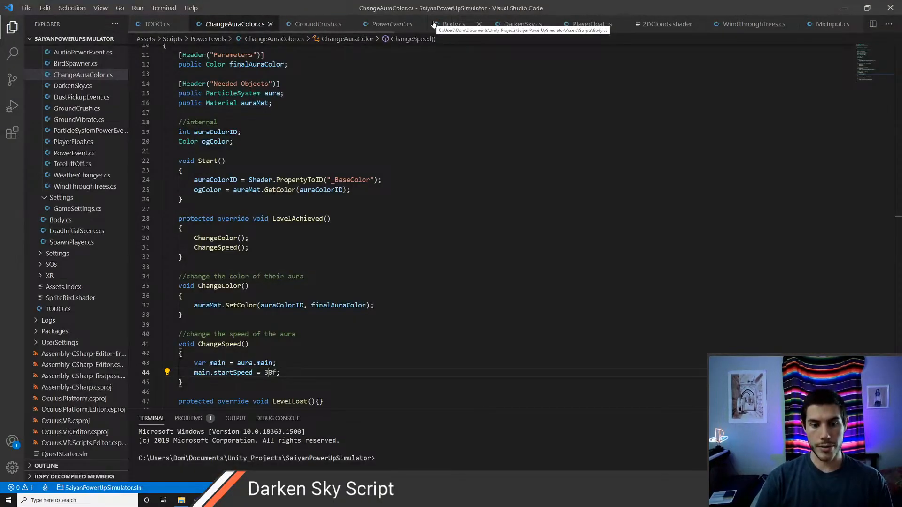
pyautogui.write('main.startSpeed')
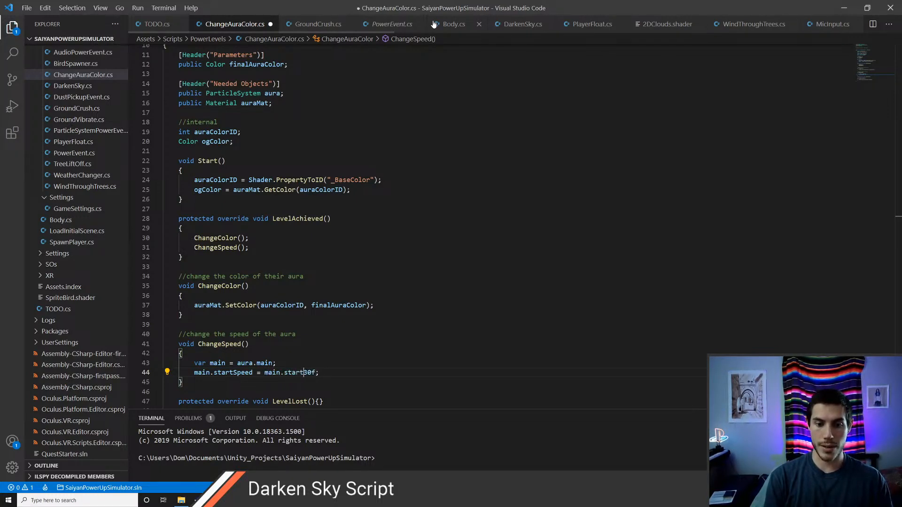
pyautogui.write('*1.')
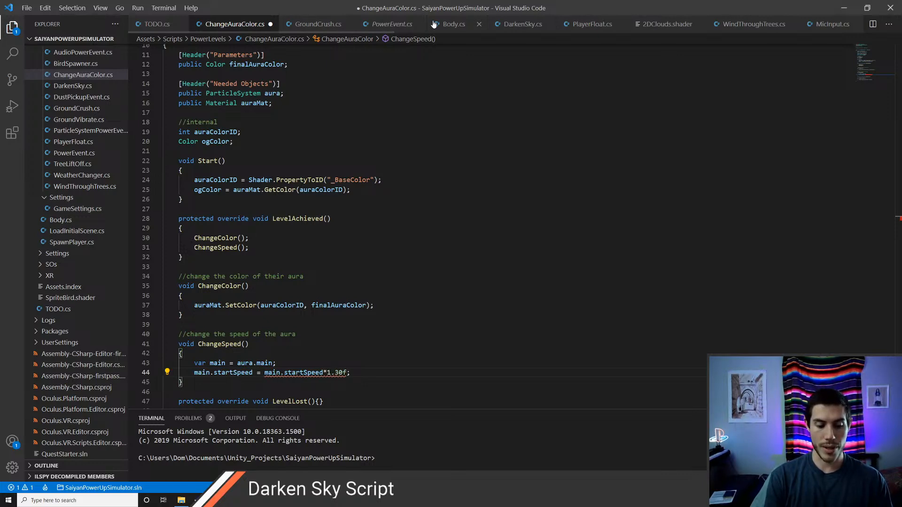
pyautogui.write('4f')
pyautogui.hotkey('shift', 'End')
pyautogui.press('Delete')
pyautogui.write(';')
pyautogui.hotkey('ctrl', 's')
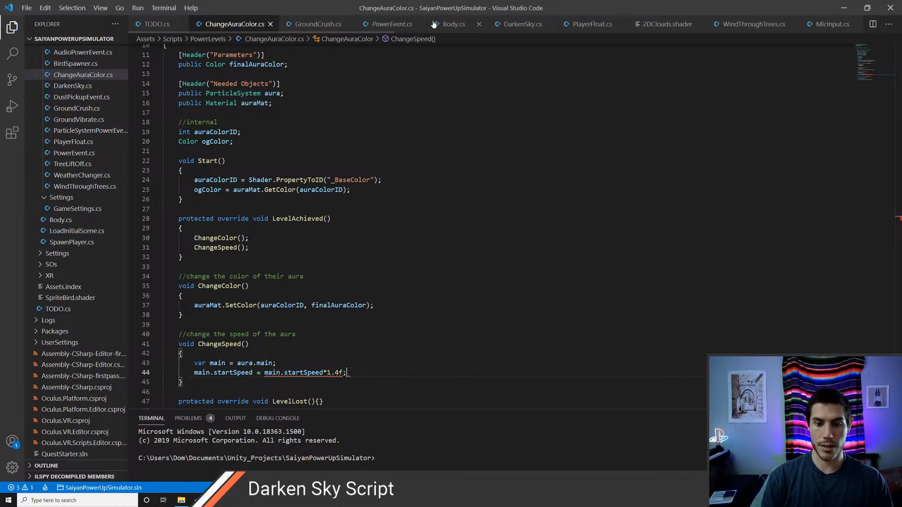
# Step: Inspect the type and error details of main.startSpeed in the multiplication and begin a member access on it before *1.4f
pyautogui.press('Left')
pyautogui.press('Left')
pyautogui.press('Left')
pyautogui.press('Left')
pyautogui.press('Left')
pyautogui.press('Left')
pyautogui.hotkey('ctrl', 'k')
pyautogui.hotkey('ctrl', 'i')
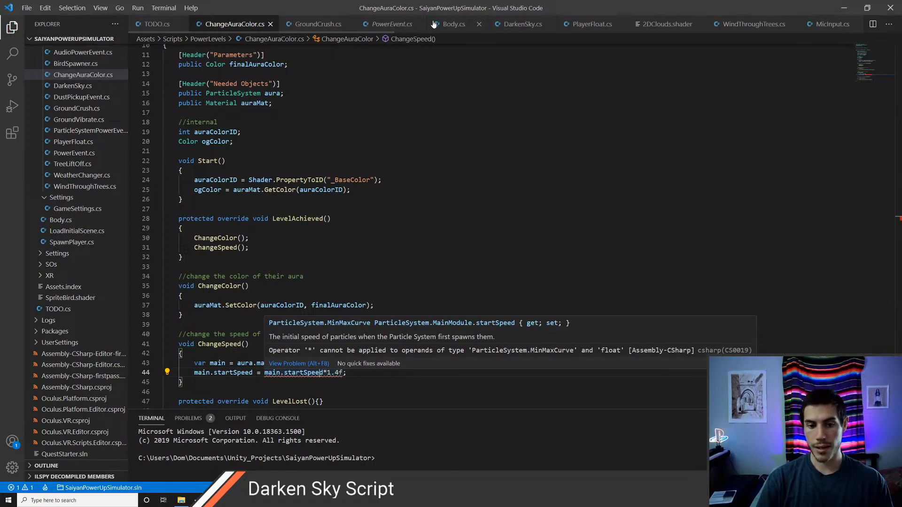
pyautogui.press('Escape')
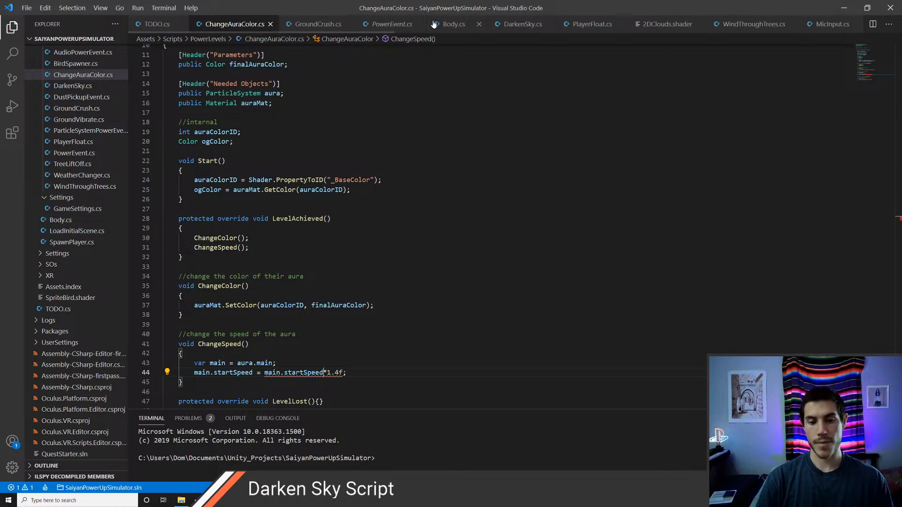
pyautogui.write('.')
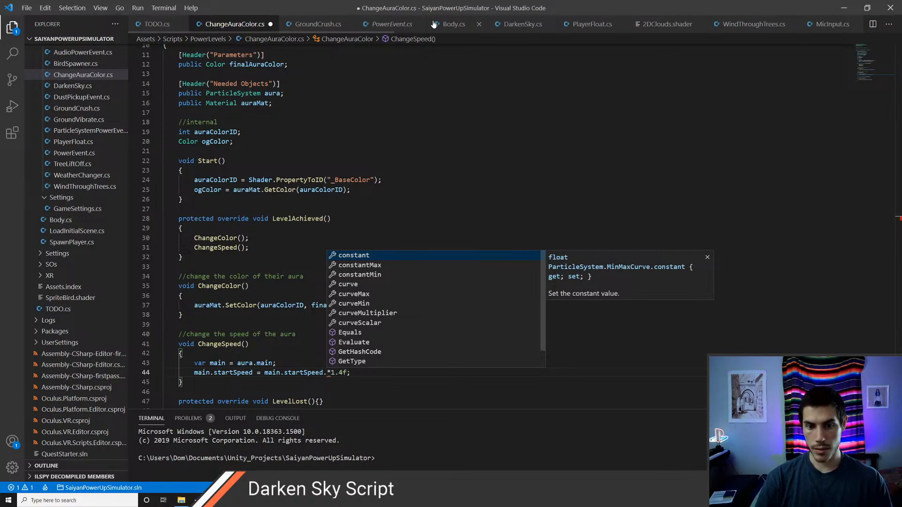
# Step: In ChangeSpeed, complete the start speed expression as main.startSpeed.constant*1.4f, save the script, and duplicate the line below it
pyautogui.press('Return')
pyautogui.hotkey('ctrl', 's')
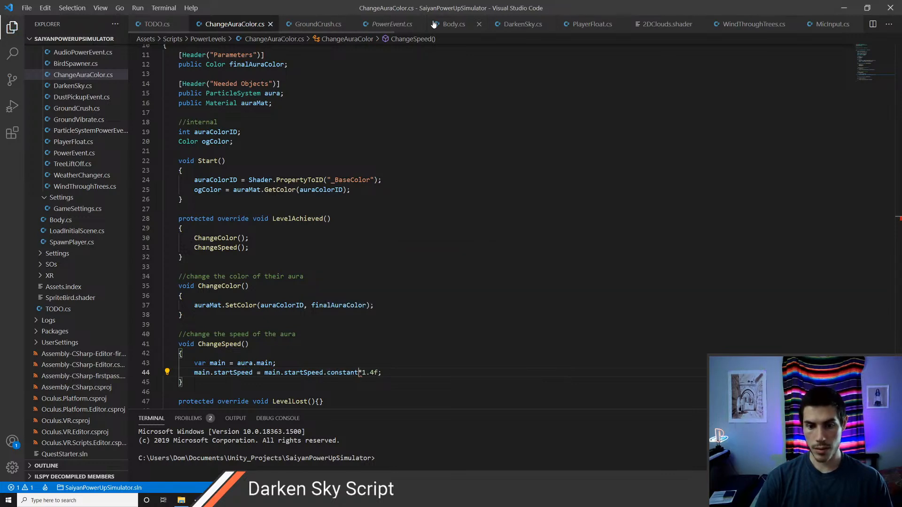
pyautogui.press('End')
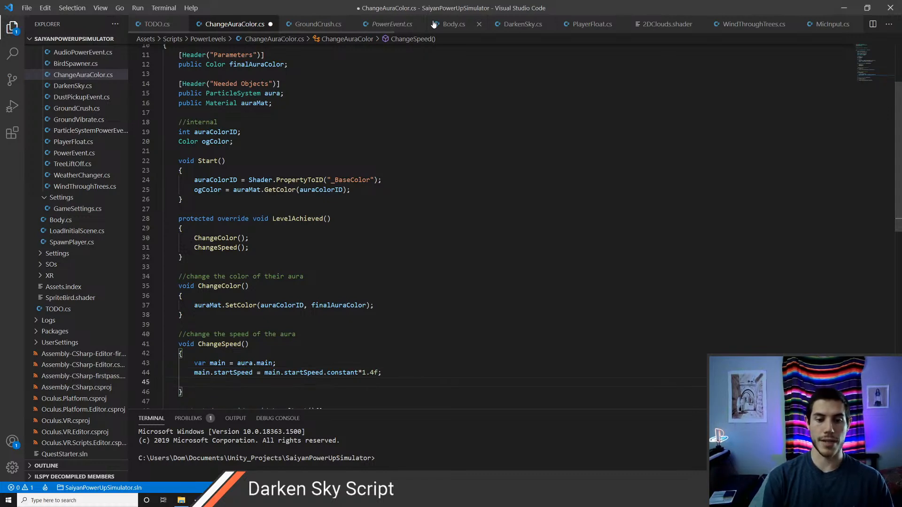
pyautogui.write('main.startSpeed = main.startSpeed.constant*1.4f;')
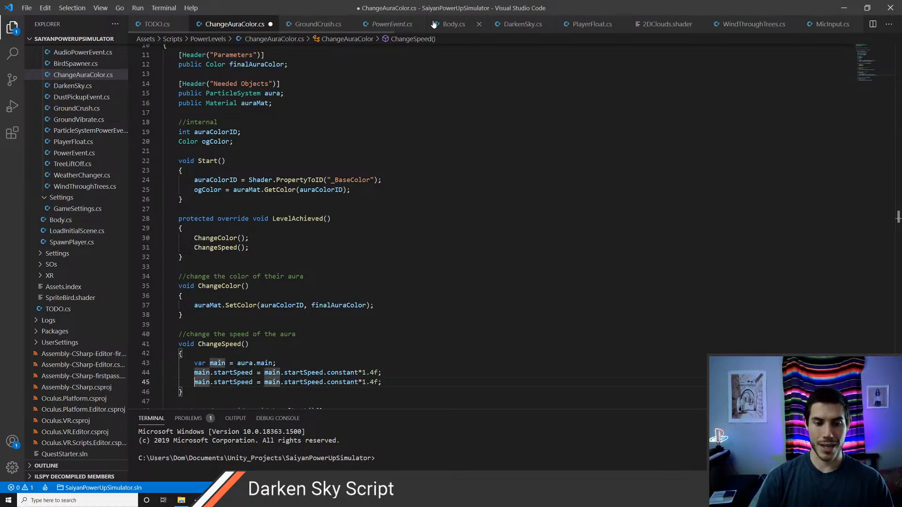
# Step: Change the duplicated line to main.startLifetime = main.startLifetime.constant/1.4f and save the script
pyautogui.hotkey('ctrl', 'shift', 'Left')
pyautogui.press('BackSpace')
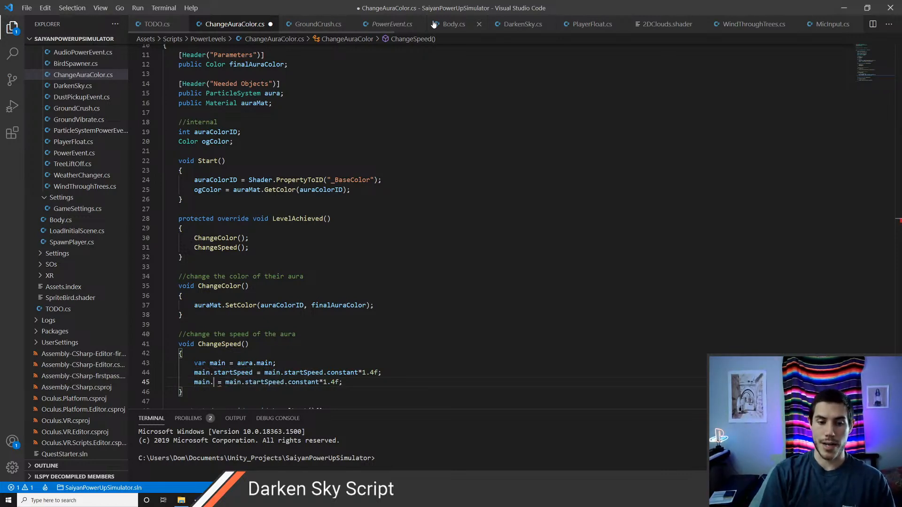
pyautogui.write('lif')
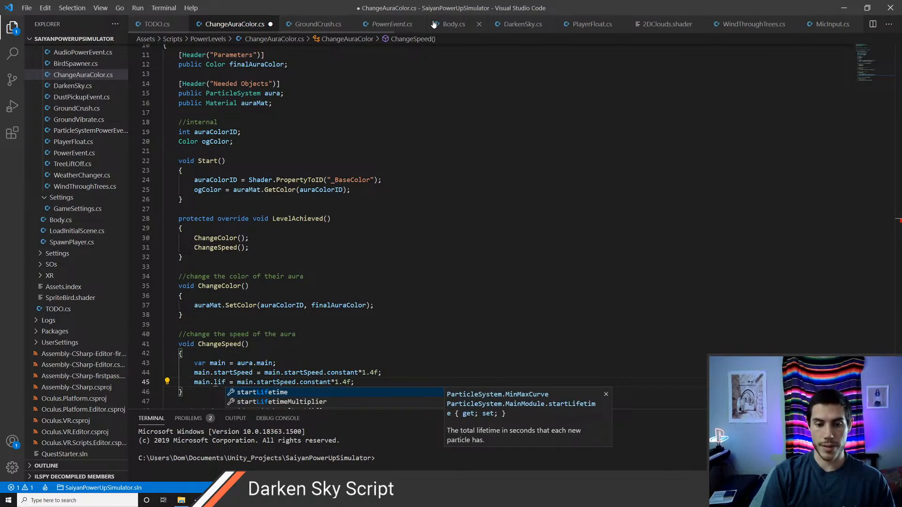
pyautogui.press('Tab')
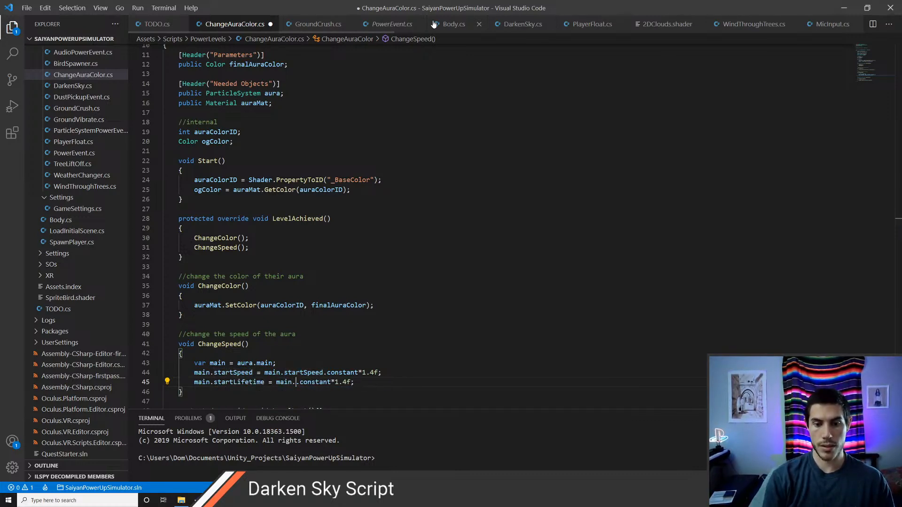
pyautogui.write('startL')
pyautogui.press('Tab')
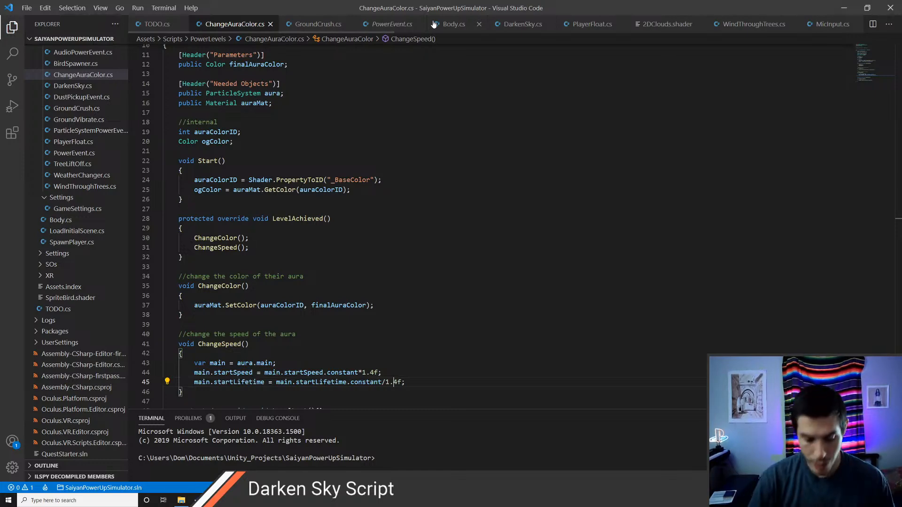
# Step: Switch to Chrome and search the web for "valkyrie queen god of war"
pyautogui.hotkey('alt', 'Tab')
pyautogui.click(432, 19)
pyautogui.write('va')
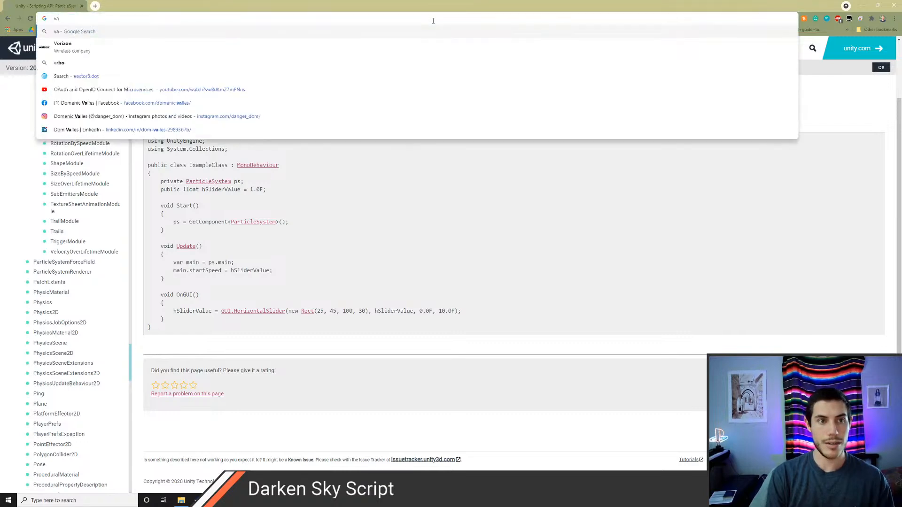
pyautogui.write('lka')
pyautogui.press('BackSpace')
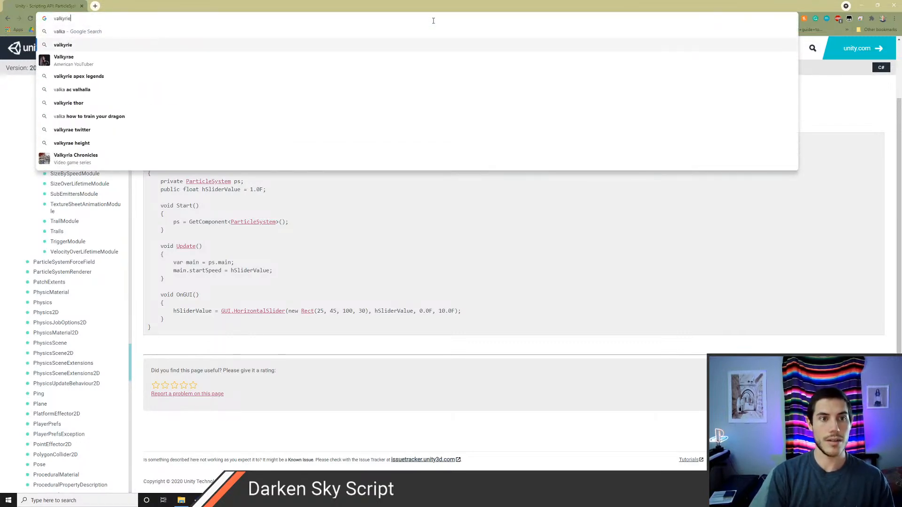
pyautogui.write('yrie queen')
pyautogui.press('Down')
pyautogui.press('Return')
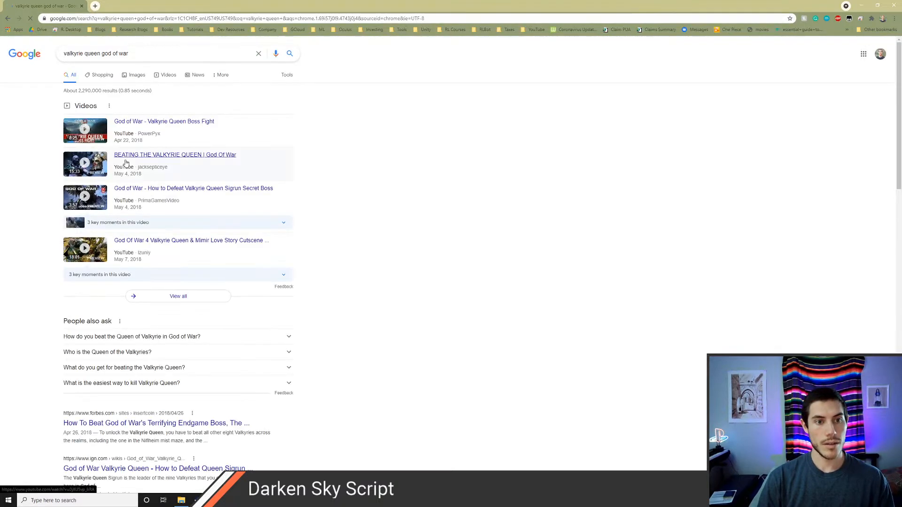
# Step: Open the video God of War - Valkyrie Queen Boss Fight, mute it, skip ahead into the fight, and pause it
pyautogui.click(148, 124)
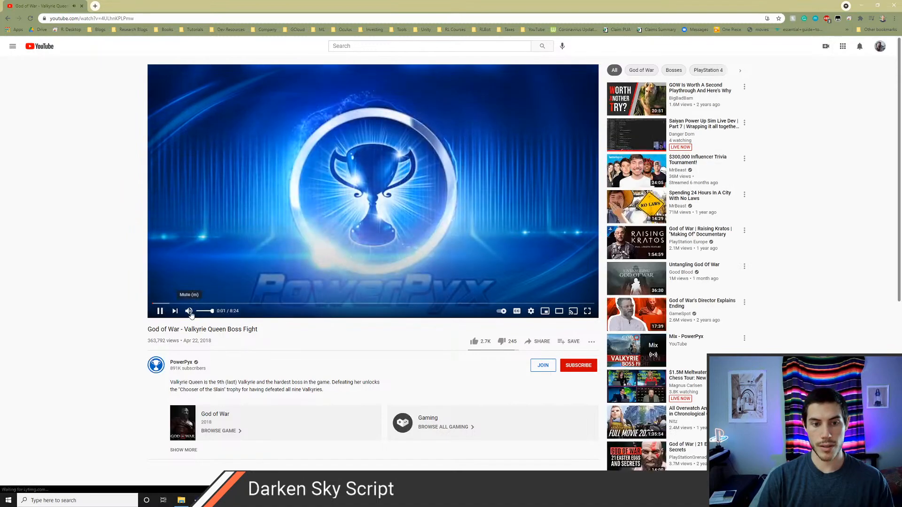
pyautogui.click(189, 311)
pyautogui.click(242, 303)
pyautogui.moveTo(243, 304); pyautogui.dragTo(328, 304)
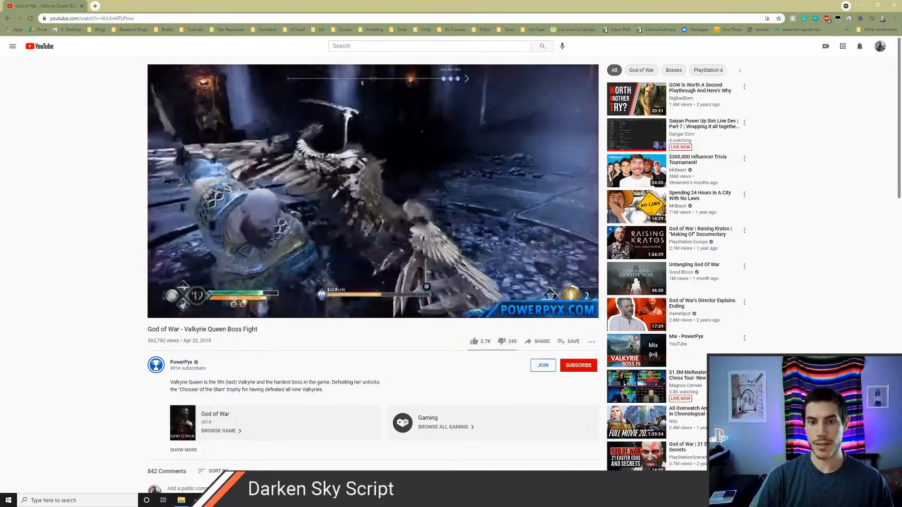
pyautogui.click(160, 312)
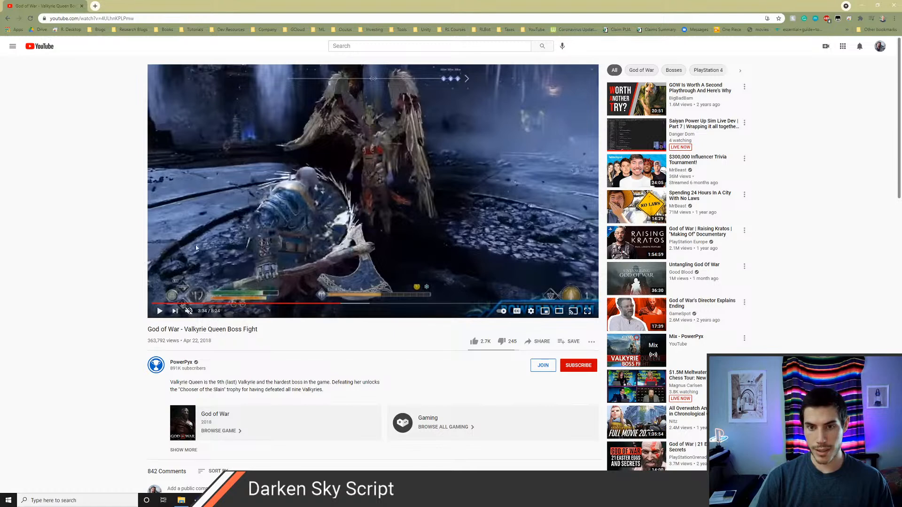
pyautogui.scroll(-1, 210, 252)
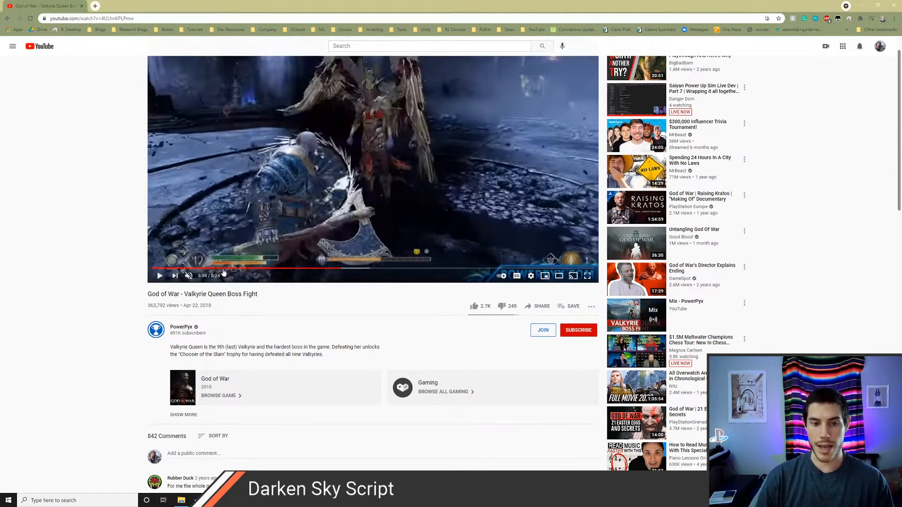
pyautogui.scroll(1, 237, 268)
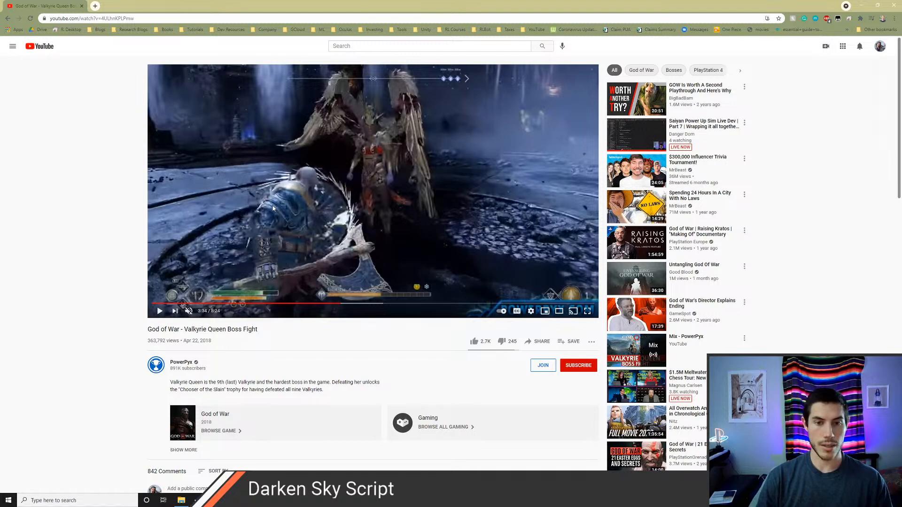
# Step: Return to Visual Studio Code and review the ChangeColor and ChangeSpeed methods in ChangeAuraColor.cs
pyautogui.hotkey('alt', 'Tab')
pyautogui.scroll(-2, 316, 291)
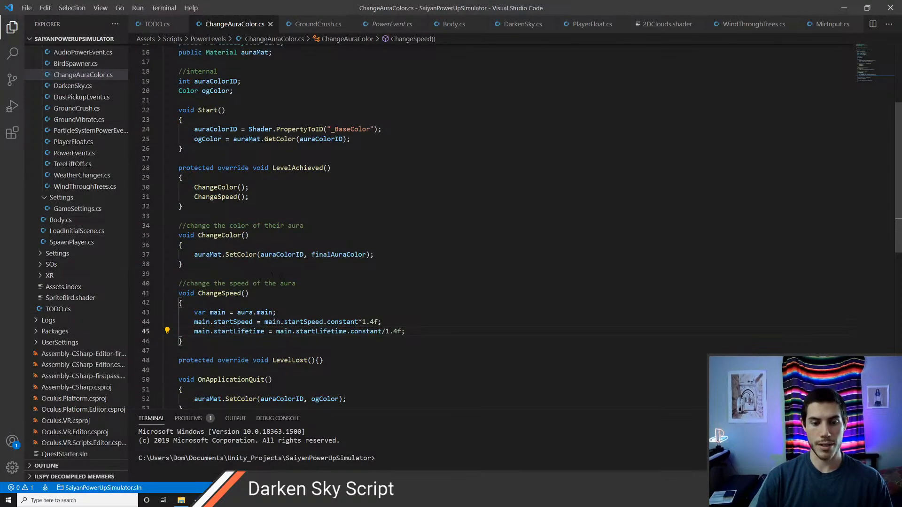
pyautogui.click(254, 266)
pyautogui.scroll(-2, 282, 272)
pyautogui.scroll(2, 329, 277)
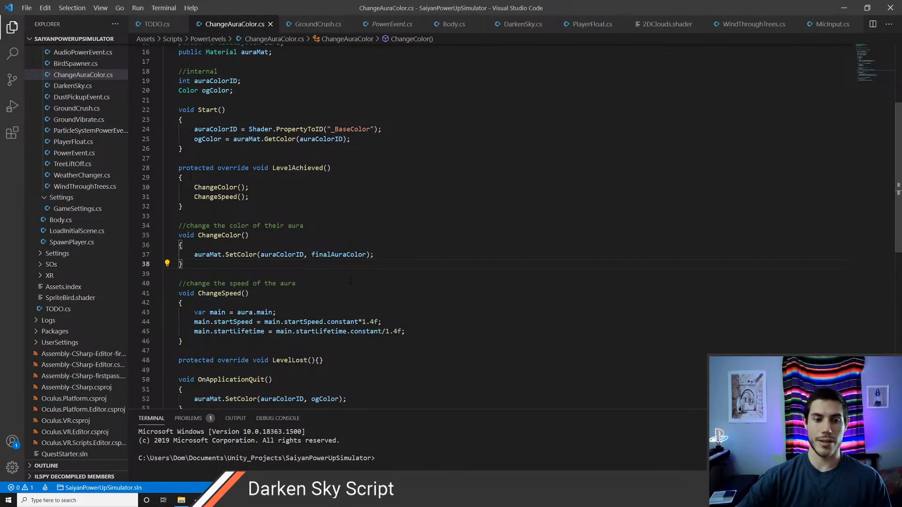
pyautogui.scroll(-1, 350, 281)
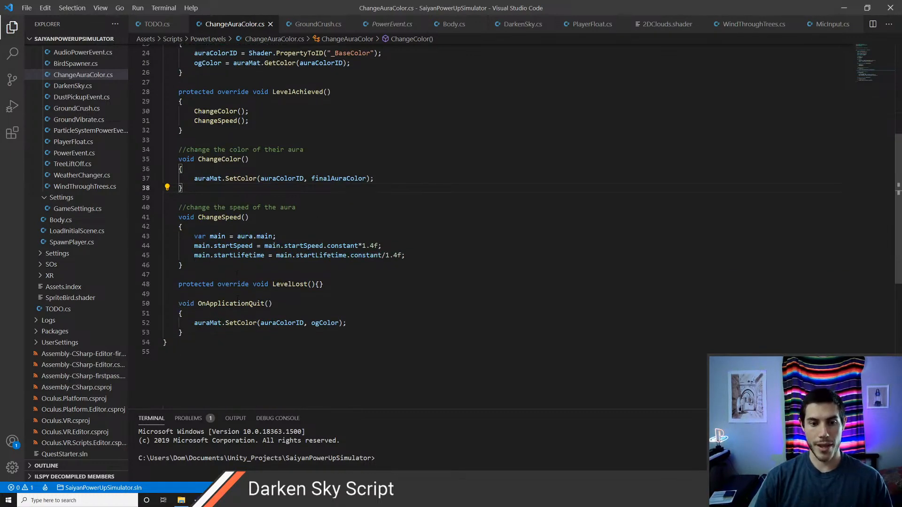
pyautogui.scroll(2, 237, 297)
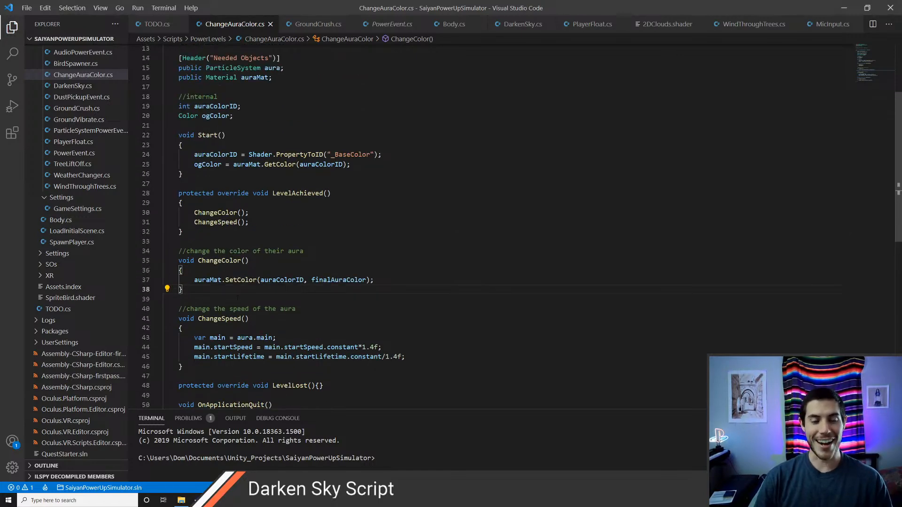
# Step: Switch to Unity and set Power Level Start to 8 in the AuraColor object's Change Aura Color script
pyautogui.hotkey('alt', 'Tab')
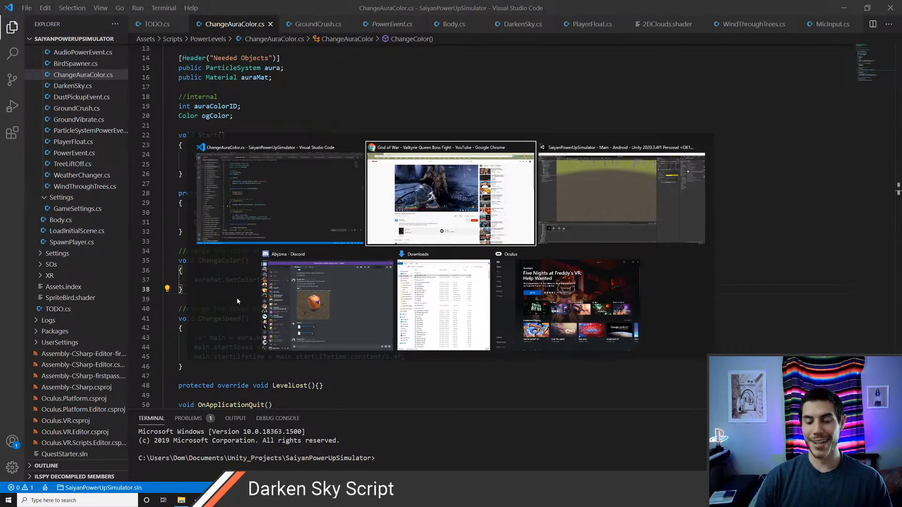
pyautogui.press('Tab')
pyautogui.press('Tab')
pyautogui.press('Tab')
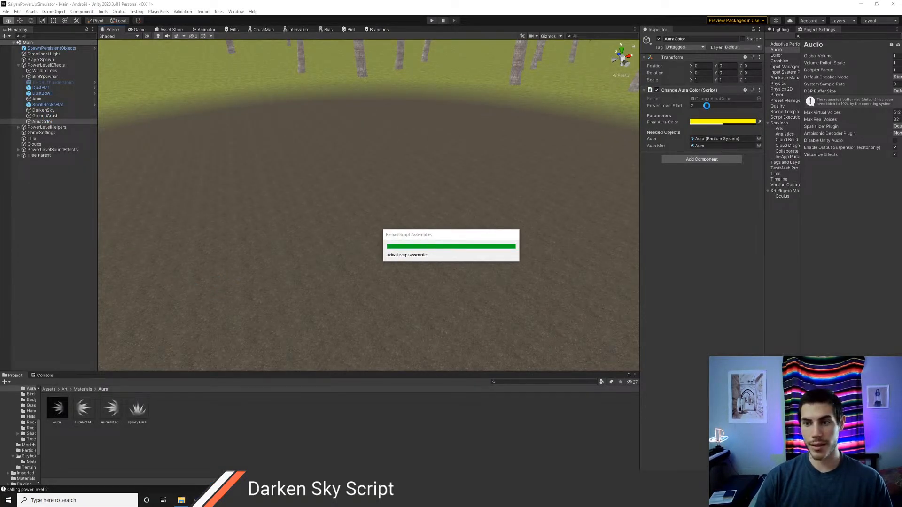
pyautogui.hotkey('alt', 'Tab')
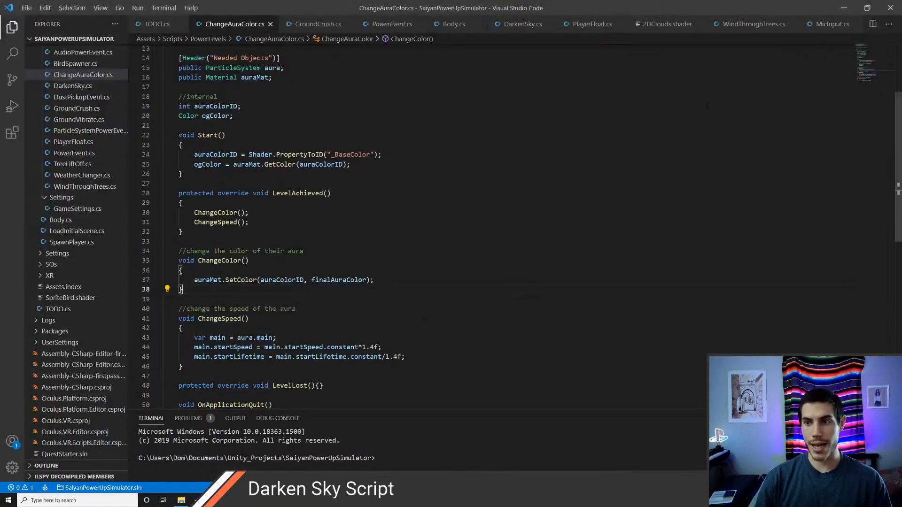
pyautogui.hotkey('alt', 'Tab')
pyautogui.click(706, 106)
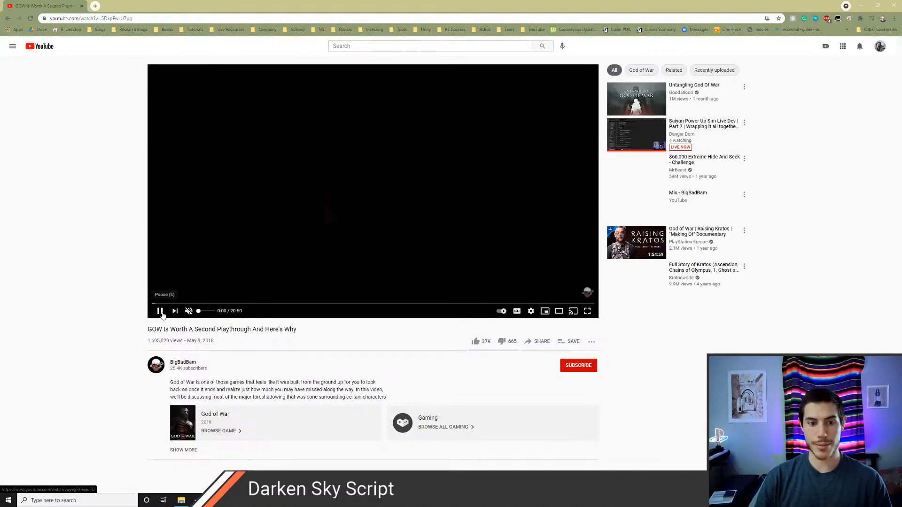
pyautogui.hotkey('alt', 'Tab')
pyautogui.hotkey('alt', 'Tab')
pyautogui.press('Tab')
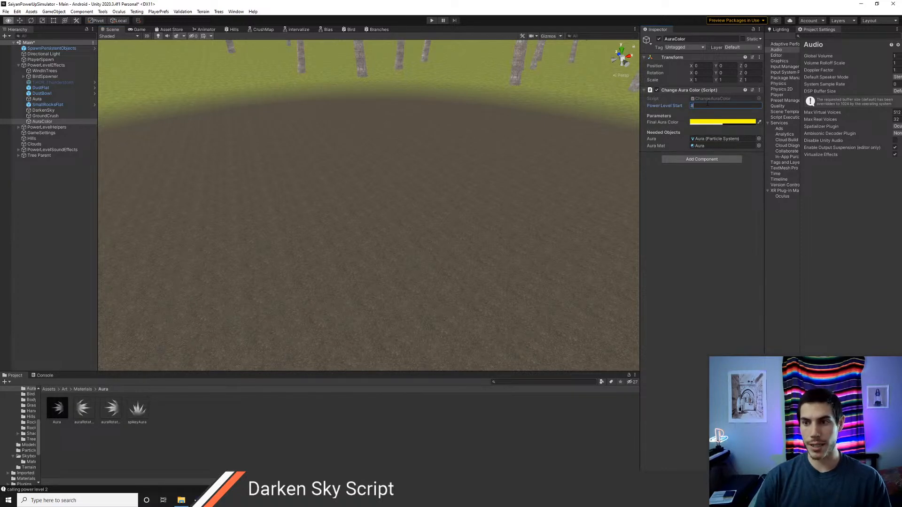
pyautogui.hotkey('alt', 'Tab')
pyautogui.hotkey('alt', 'Tab')
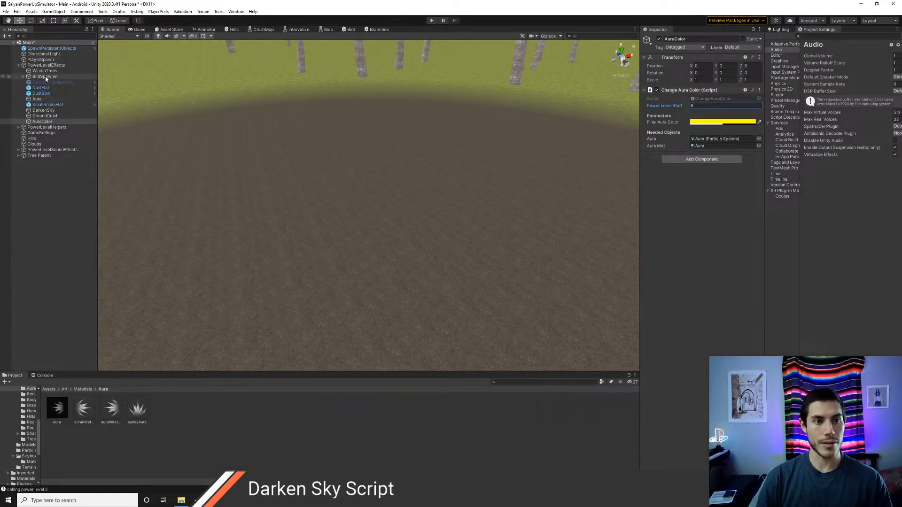
# Step: Set Power Level Start to 8 in the Aura object's Particle System Power Event script and save the scene
pyautogui.click(37, 99)
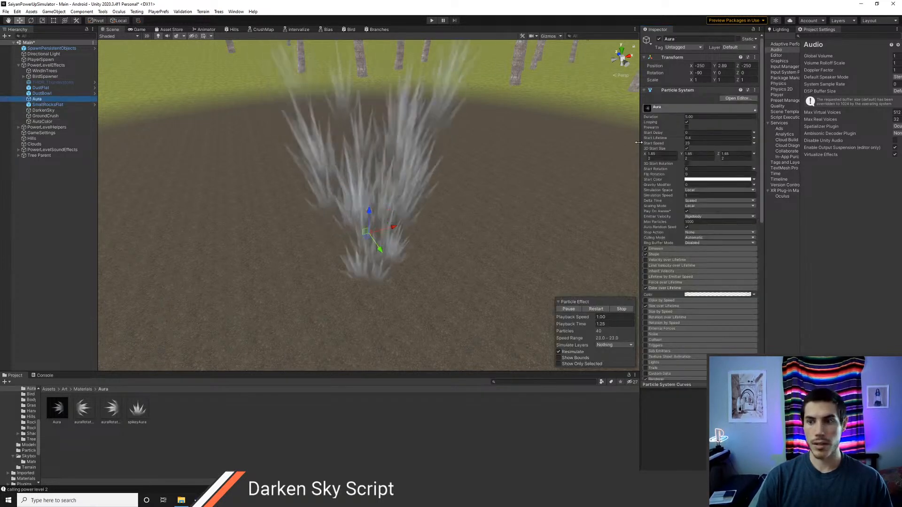
pyautogui.scroll(-10, 703, 172)
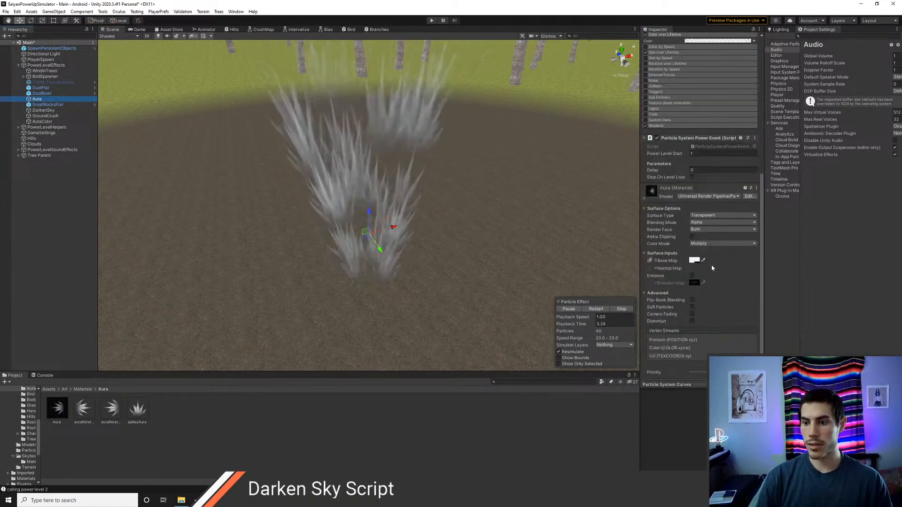
pyautogui.click(703, 154)
pyautogui.write('8')
pyautogui.hotkey('ctrl', 's')
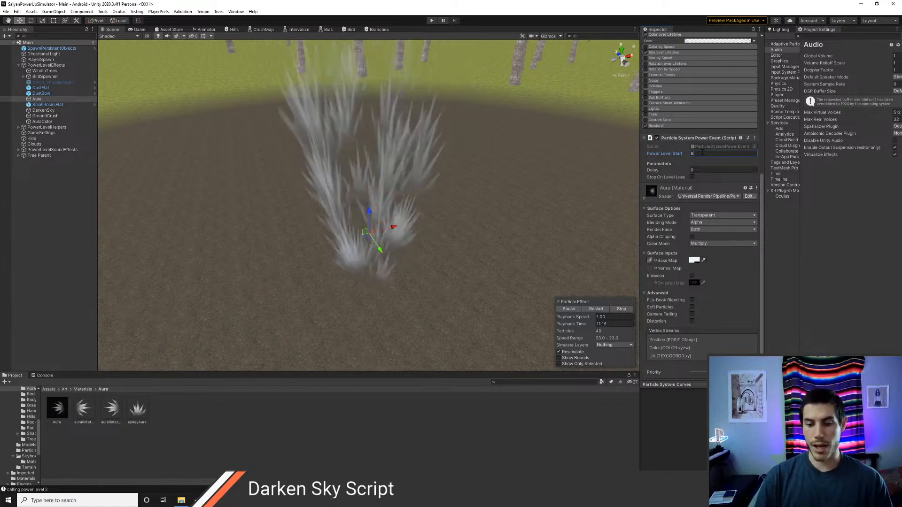
pyautogui.rightClick(287, 202)
pyautogui.press('s')
pyautogui.moveTo(287, 203); pyautogui.dragTo(291, 206, button='right')
pyautogui.press('w')
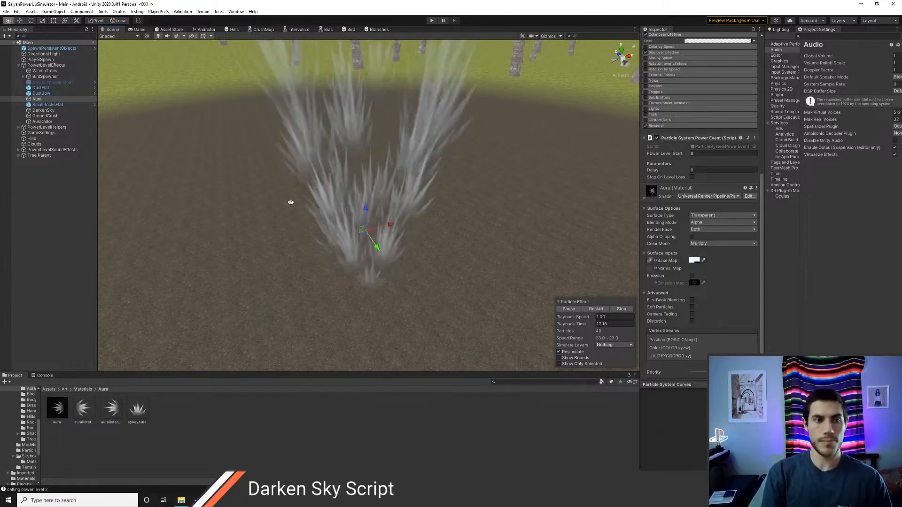
# Step: Switch to Visual Studio Code and open TODO.cs to consult the Power Levels list
pyautogui.hotkey('alt', 'Tab')
pyautogui.hotkey('ctrl', 'p')
pyautogui.write('todo')
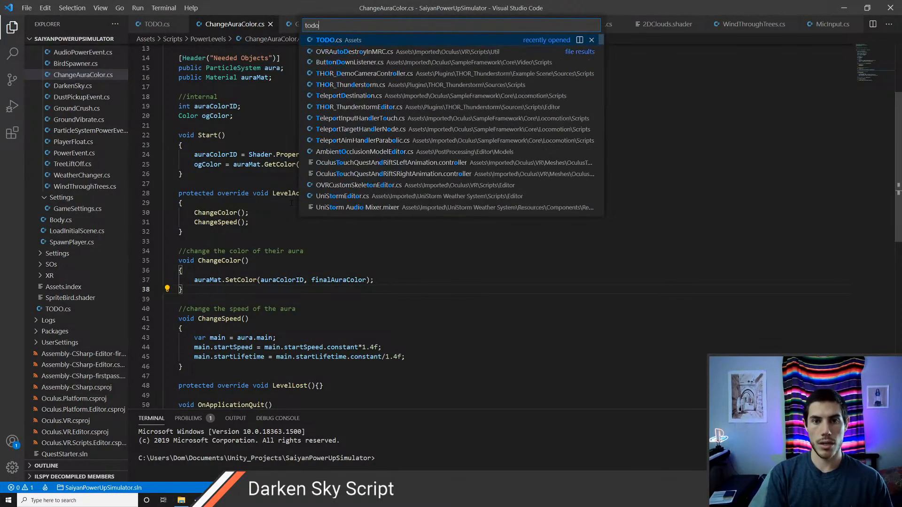
pyautogui.press('Return')
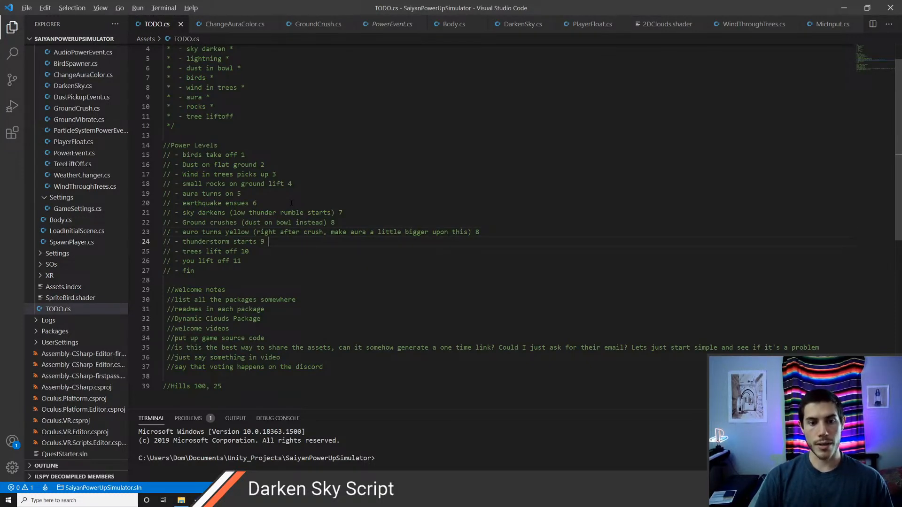
# Step: Compare the effects and sky in the Unity scene with the thunderstorm and lift-off entries of the Power Levels list in TODO.cs
pyautogui.hotkey('alt', 'Tab')
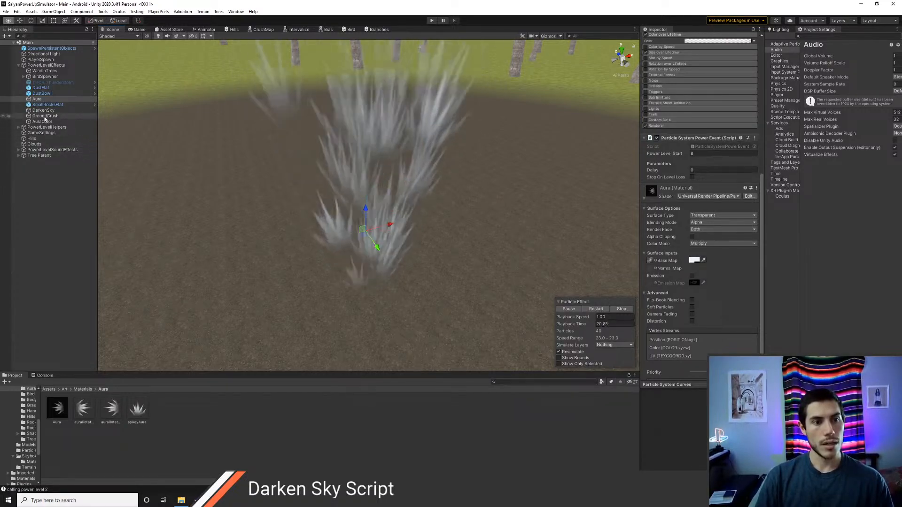
pyautogui.press('s')
pyautogui.moveTo(262, 153); pyautogui.dragTo(273, 79, button='right')
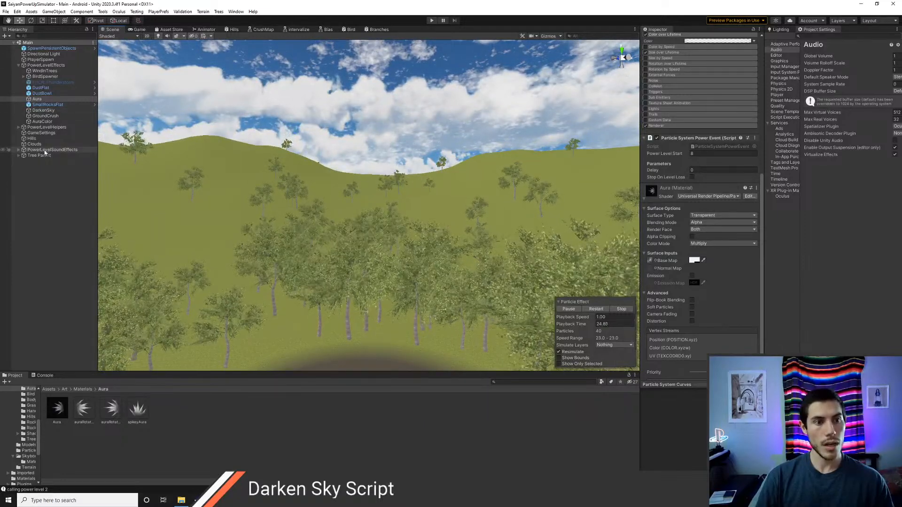
pyautogui.hotkey('alt', 'Tab')
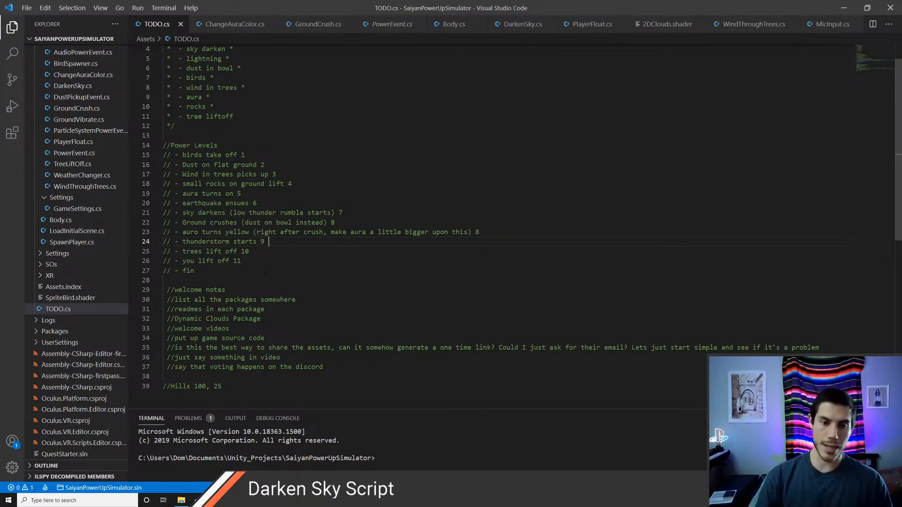
pyautogui.moveTo(241, 260); pyautogui.dragTo(194, 241)
pyautogui.hotkey('alt', 'Tab')
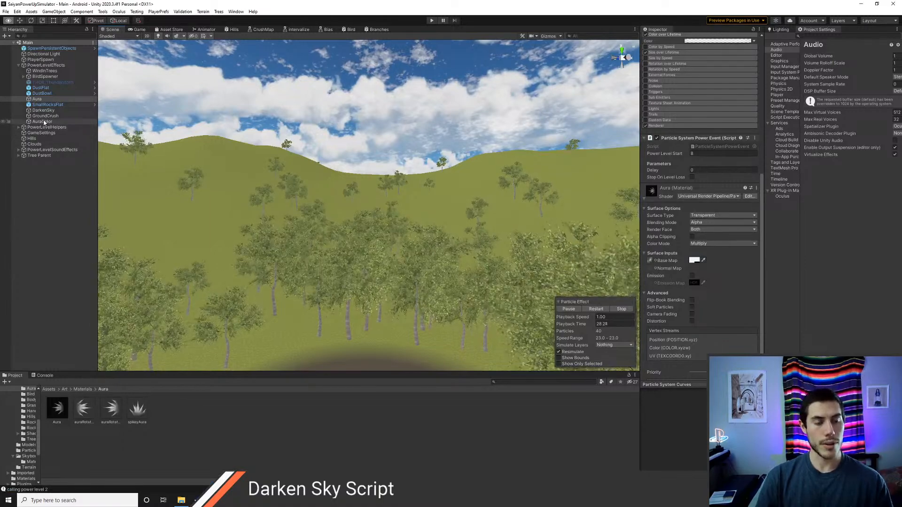
# Step: Examine the THOR_Thunderstorm and SmallRocksFlat objects and their surroundings in the scene
pyautogui.click(54, 82)
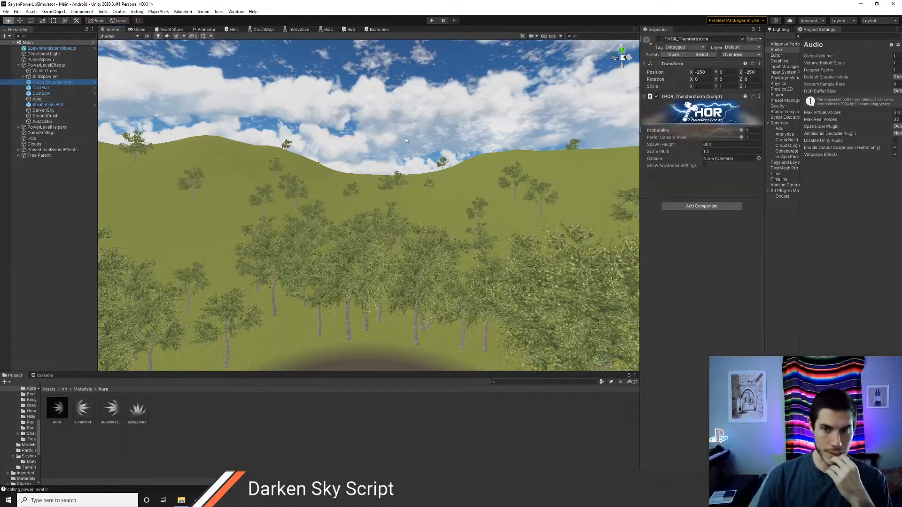
pyautogui.moveTo(511, 180); pyautogui.dragTo(512, 190, button='right')
pyautogui.press('s')
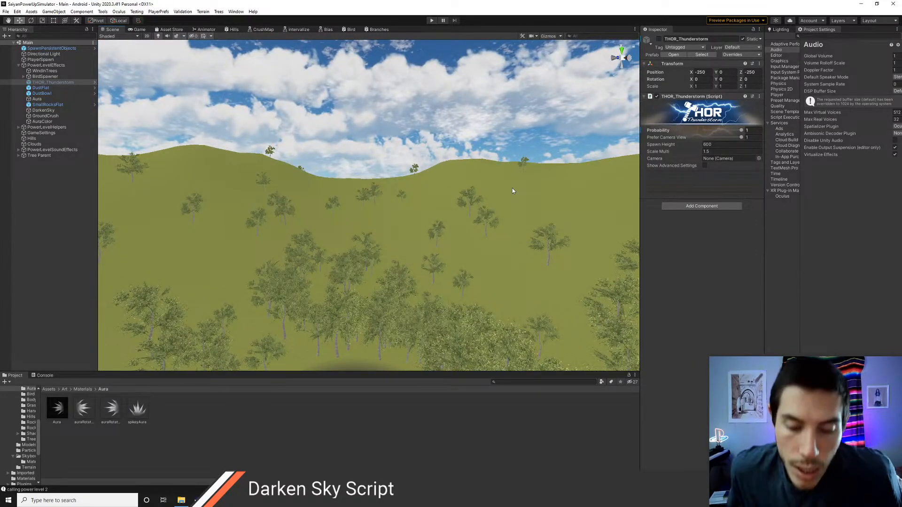
pyautogui.moveTo(458, 212); pyautogui.dragTo(464, 244, button='right')
pyautogui.press('s')
pyautogui.press('e')
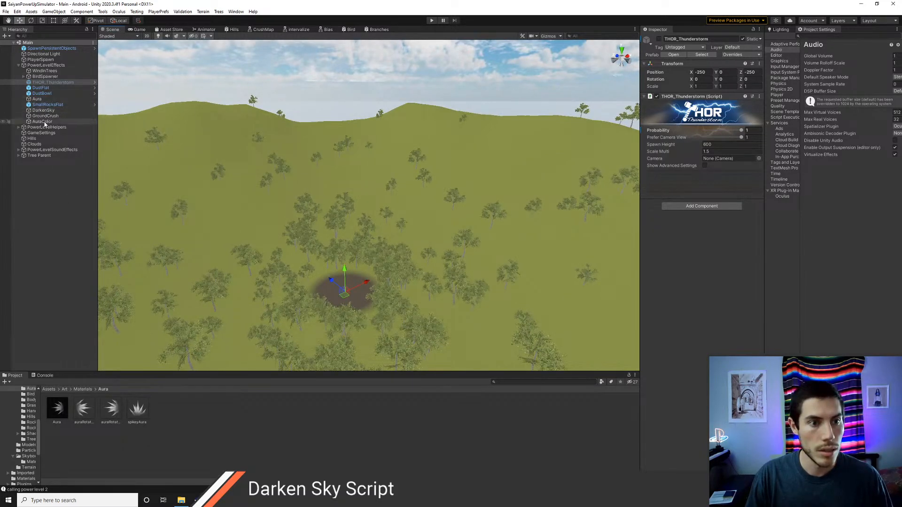
pyautogui.click(44, 105)
pyautogui.moveTo(368, 218); pyautogui.dragTo(294, 156, button='right')
pyautogui.press('w')
pyautogui.press('e')
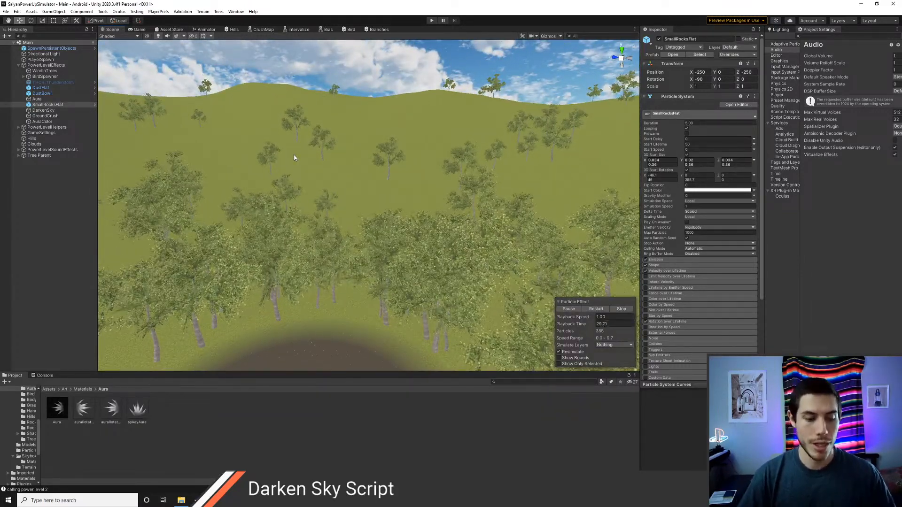
# Step: Check THOR_Thunderstorm's Spawn Height option against the Clouds object in the sky above the hills
pyautogui.click(71, 82)
pyautogui.moveTo(422, 184); pyautogui.dragTo(425, 176, button='right')
pyautogui.press('s')
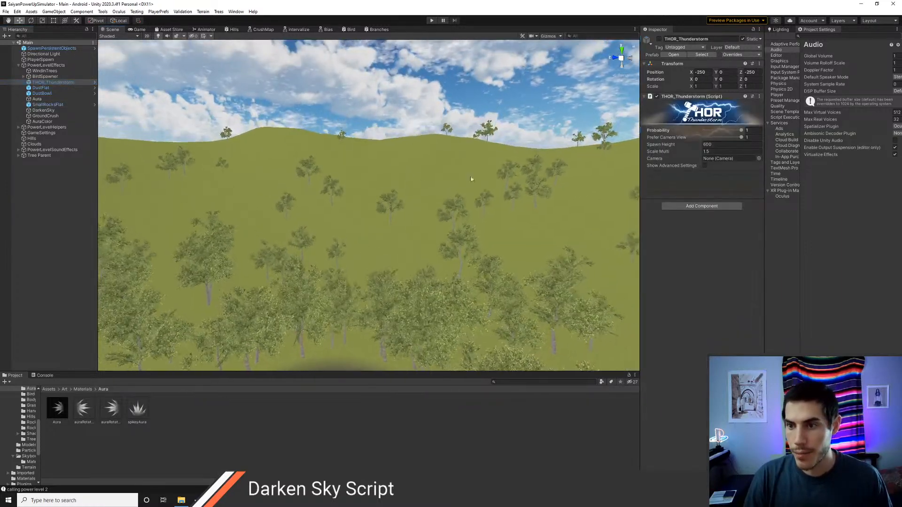
pyautogui.moveTo(670, 141)
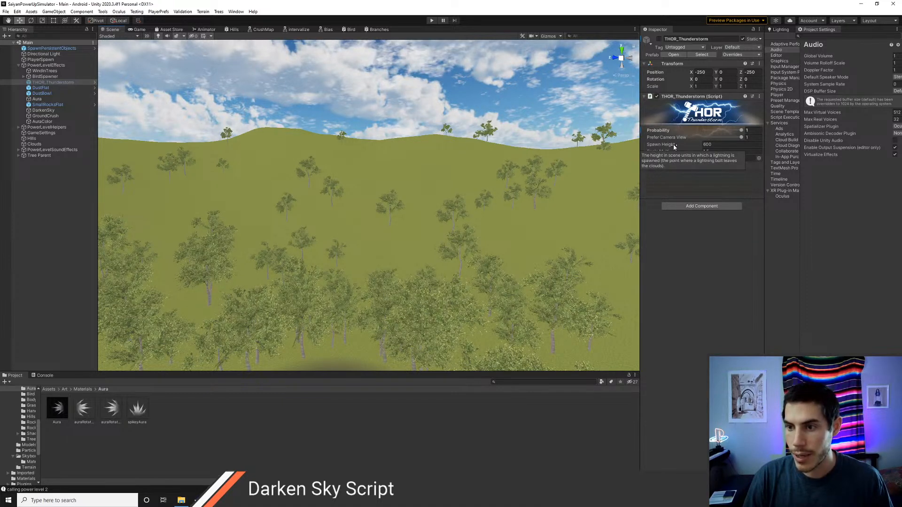
pyautogui.moveTo(221, 97); pyautogui.dragTo(252, 104, button='right')
pyautogui.press('e')
pyautogui.press('s')
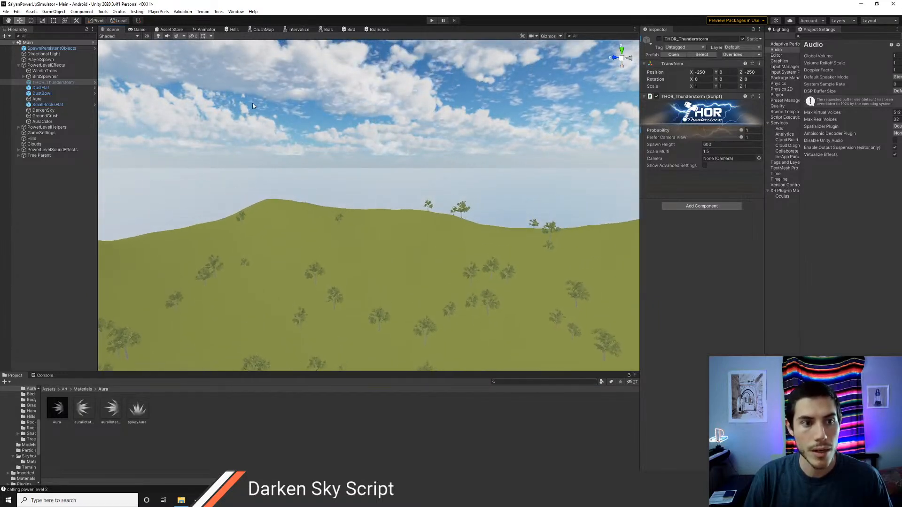
pyautogui.click(34, 144)
pyautogui.moveTo(346, 195); pyautogui.dragTo(362, 207, button='right')
pyautogui.press('e')
pyautogui.press('q')
# Step: Activate the THOR_Thunderstorm object and play the game to watch the lightning in the Scene view
pyautogui.click(42, 83)
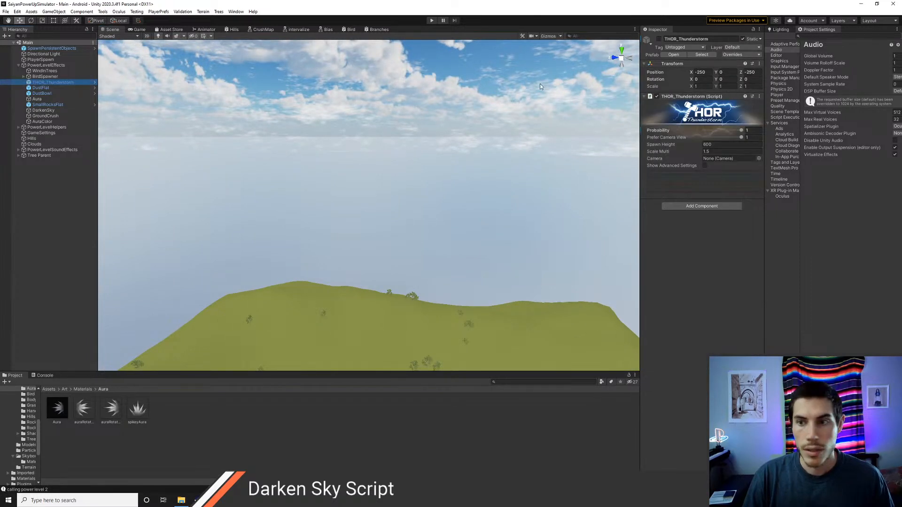
pyautogui.click(659, 40)
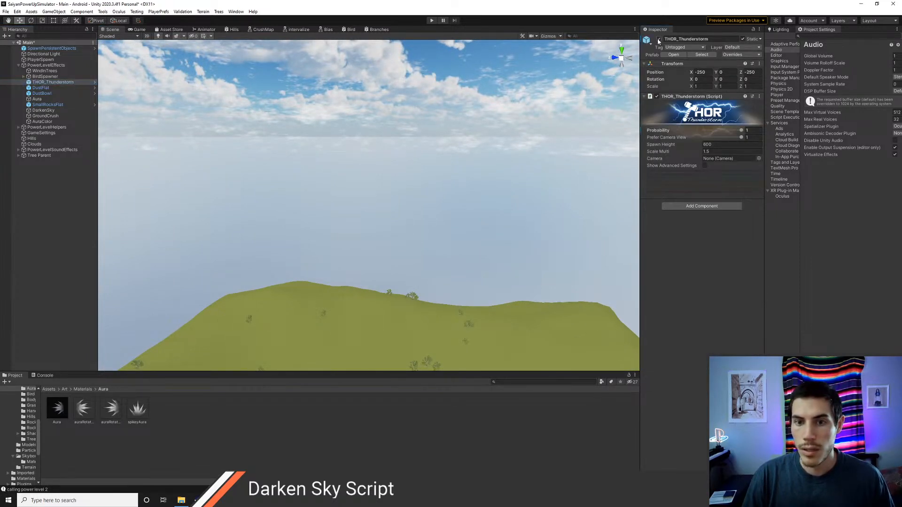
pyautogui.click(431, 21)
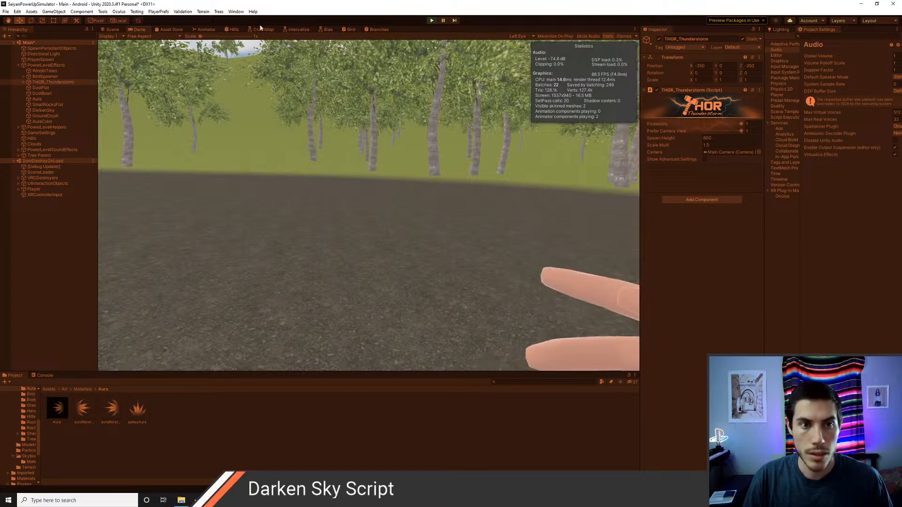
pyautogui.click(116, 30)
pyautogui.moveTo(413, 182); pyautogui.dragTo(408, 160, button='right')
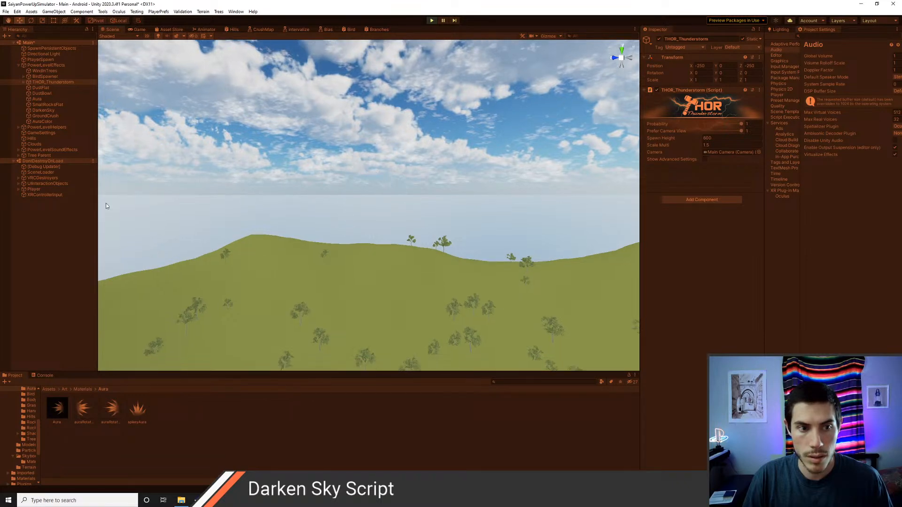
# Step: Match THOR_Thunderstorm's Spawn Height to the Clouds object's height by setting it to 519 outside play mode, with its advanced settings shown
pyautogui.click(34, 144)
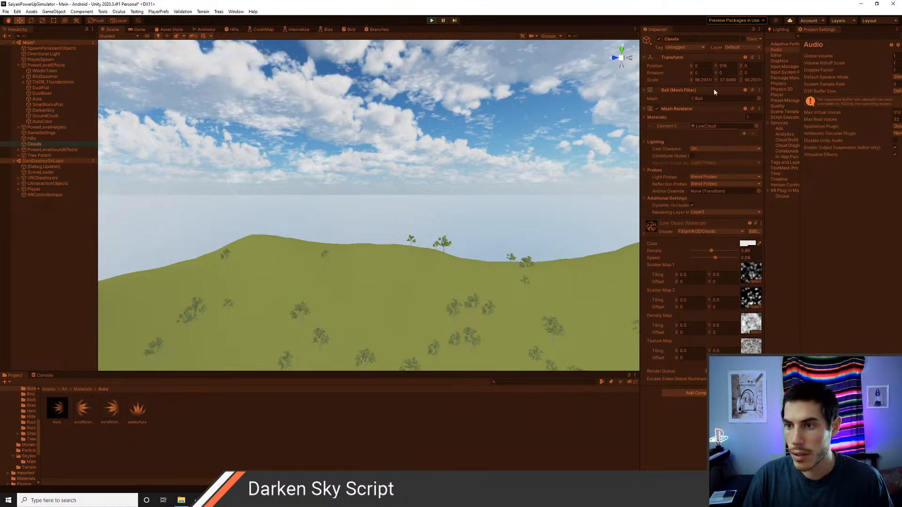
pyautogui.click(49, 83)
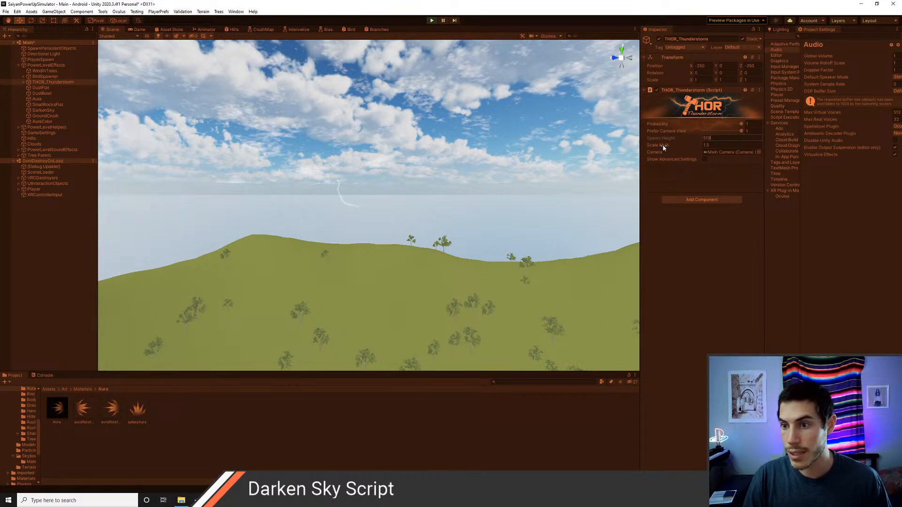
pyautogui.click(705, 159)
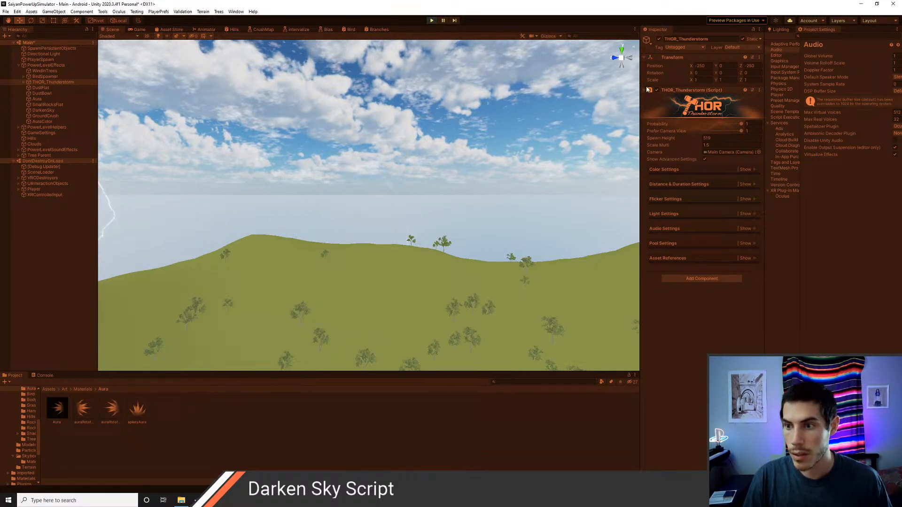
pyautogui.hotkey('ctrl', 'p')
pyautogui.click(714, 144)
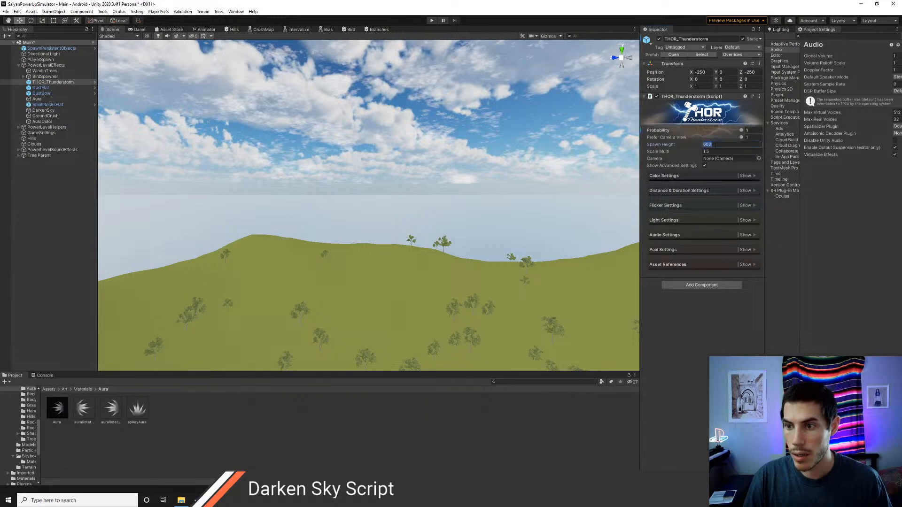
pyautogui.write('519')
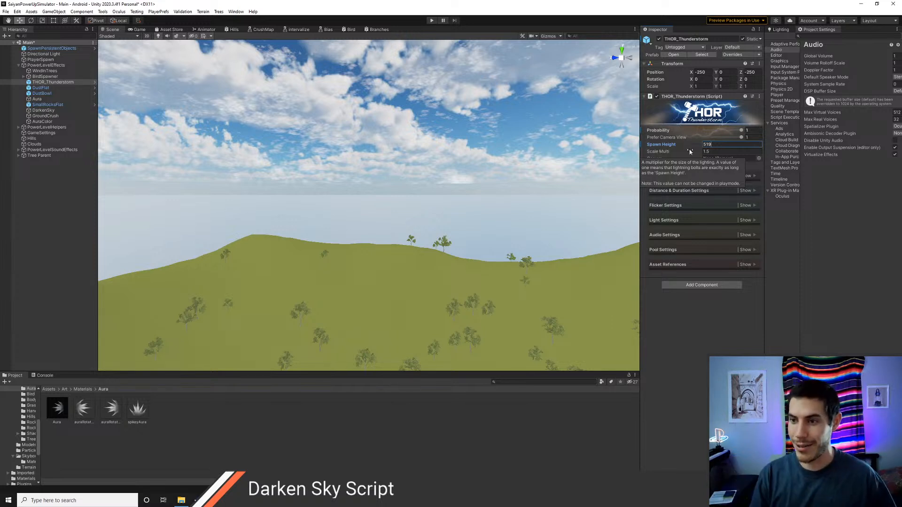
pyautogui.press('Tab')
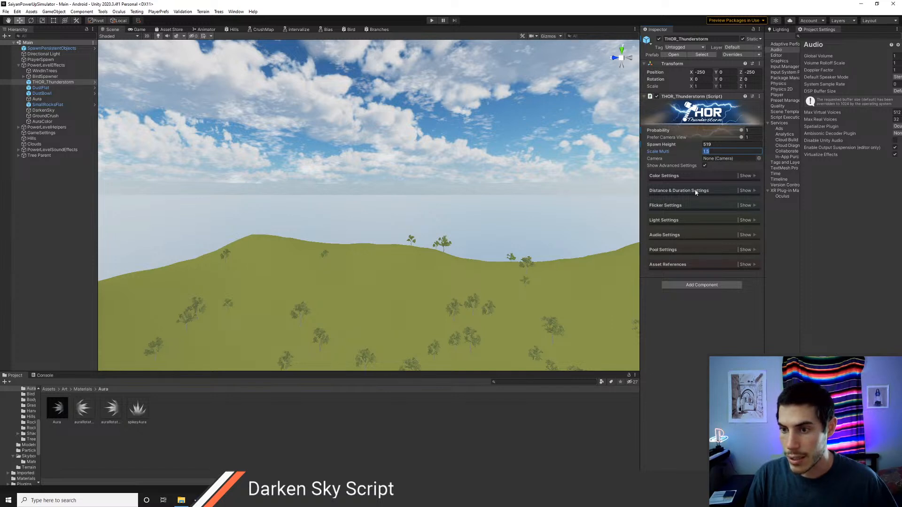
# Step: Set the thunderstorm's Minimum Distance to 20 and Maximum Distance to 1000, and enable depth blending
pyautogui.click(752, 192)
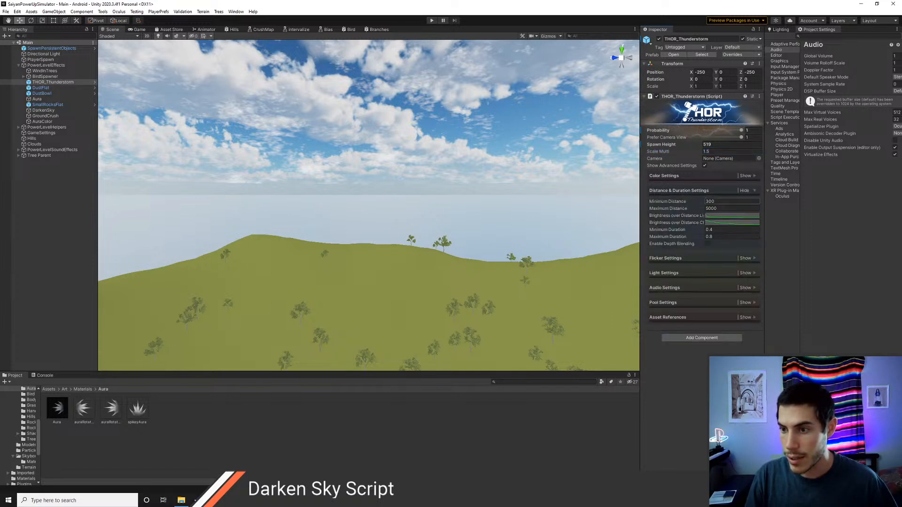
pyautogui.click(719, 201)
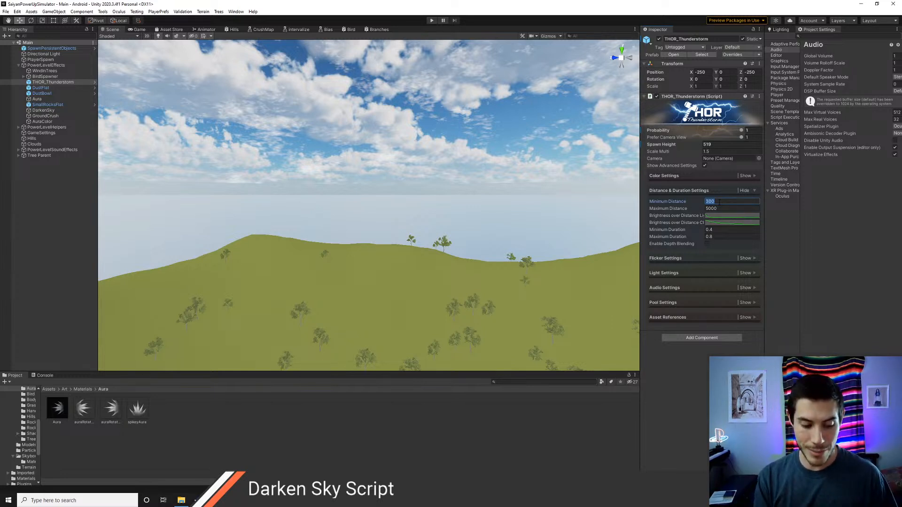
pyautogui.write('20')
pyautogui.click(723, 208)
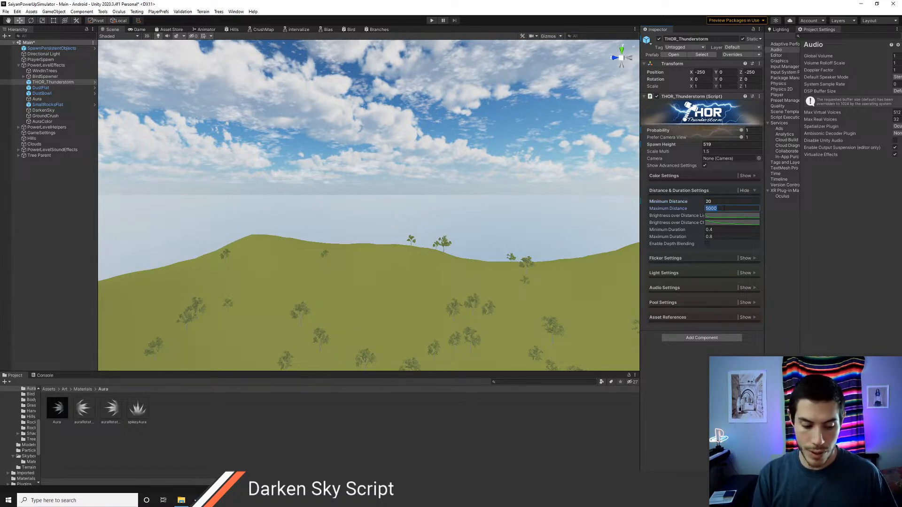
pyautogui.write('1')
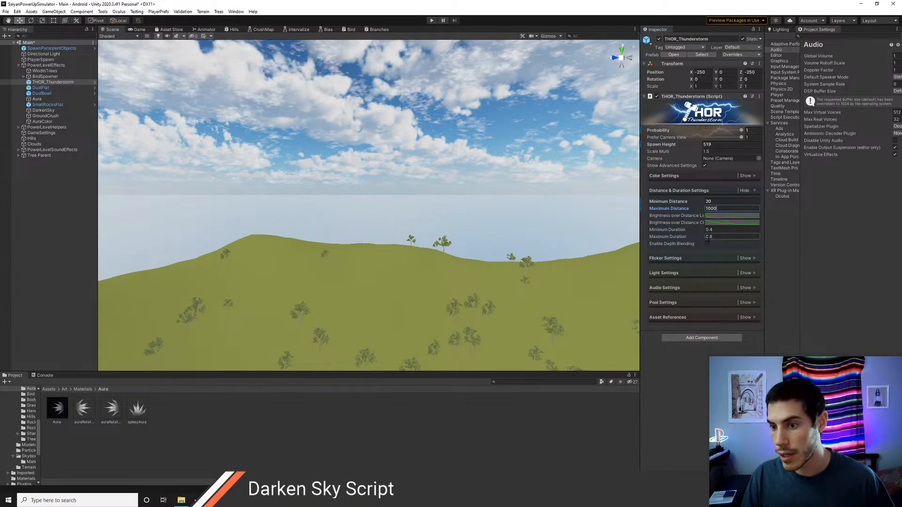
pyautogui.moveTo(687, 247)
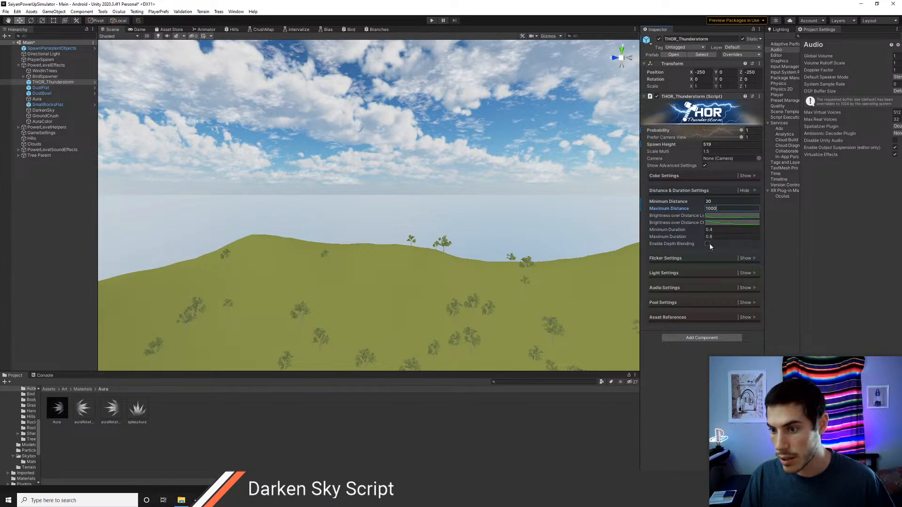
pyautogui.click(708, 243)
pyautogui.moveTo(687, 251)
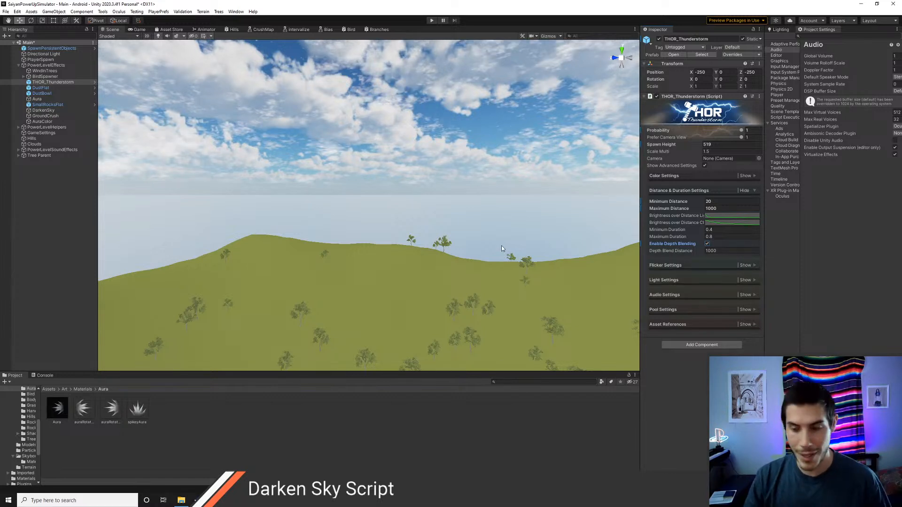
# Step: Play the game to inspect the lightning bolts in the Game and Scene views, and stop it
pyautogui.moveTo(485, 202); pyautogui.dragTo(450, 102, button='right')
pyautogui.press('s')
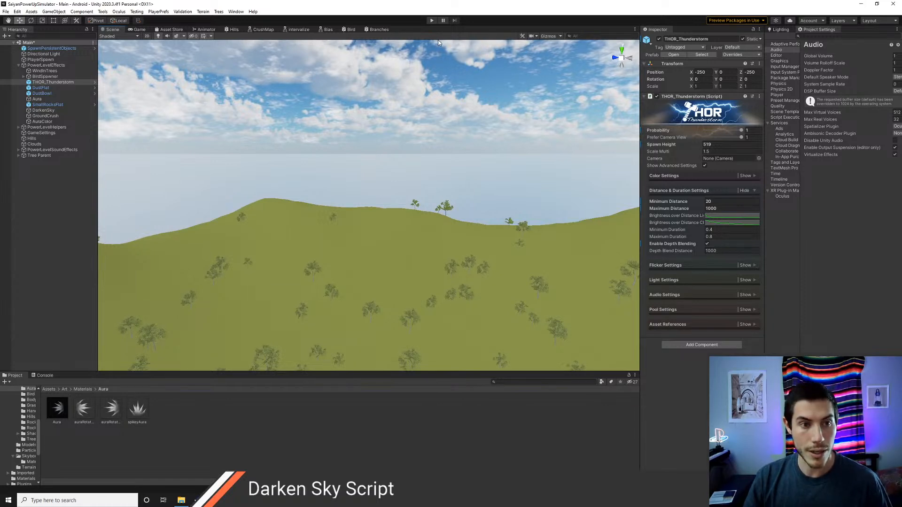
pyautogui.click(431, 20)
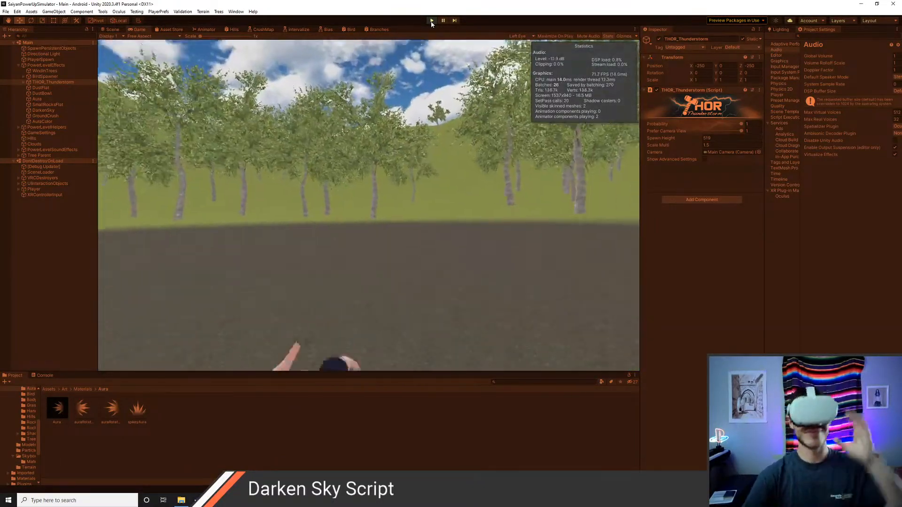
pyautogui.click(111, 30)
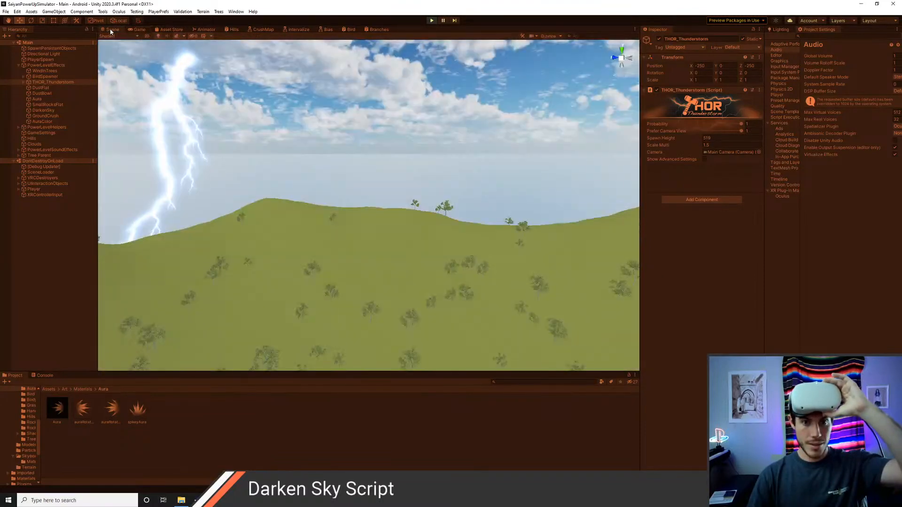
pyautogui.moveTo(364, 149); pyautogui.dragTo(269, 169, button='right')
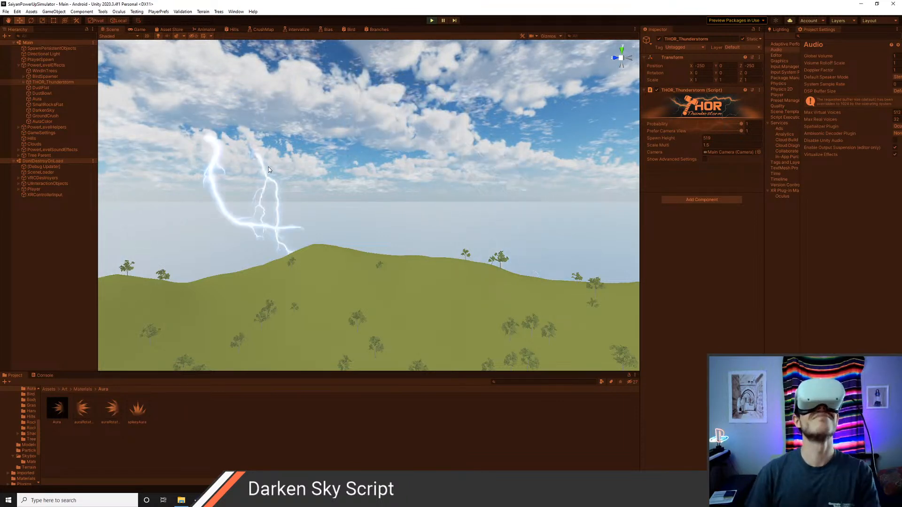
pyautogui.click(431, 18)
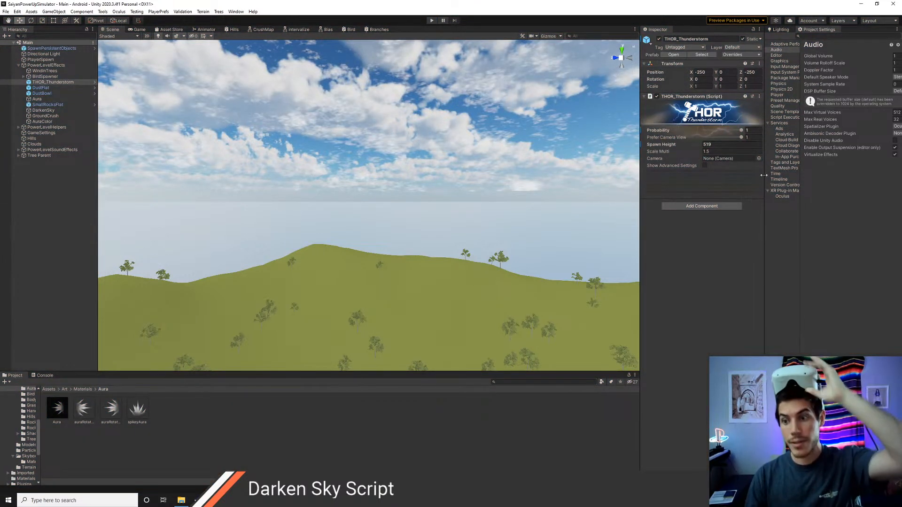
# Step: Disable depth blending and set Maximum Duration to 1 in THOR_Thunderstorm's Distance & Duration Settings
pyautogui.click(704, 166)
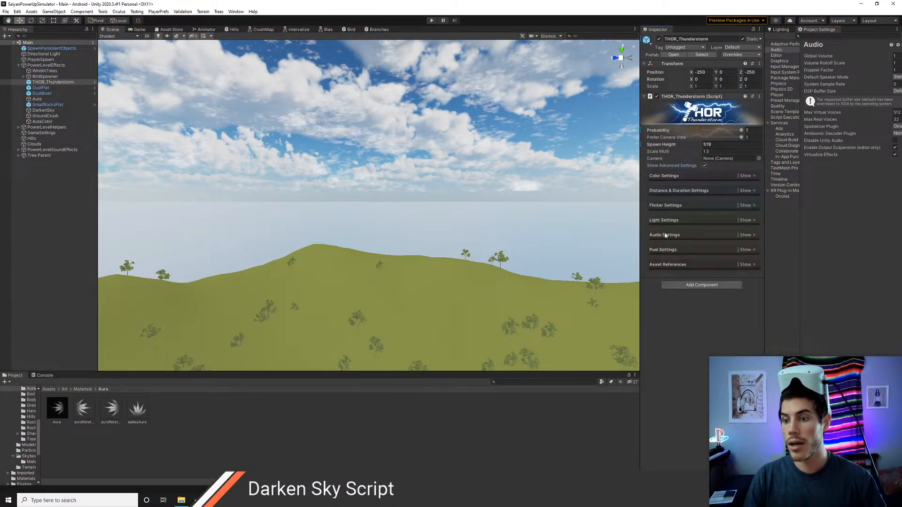
pyautogui.click(752, 190)
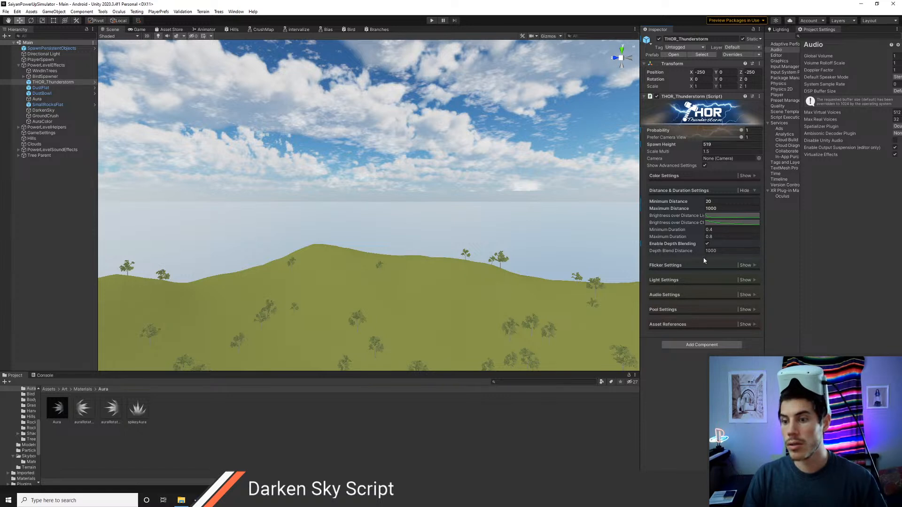
pyautogui.click(707, 245)
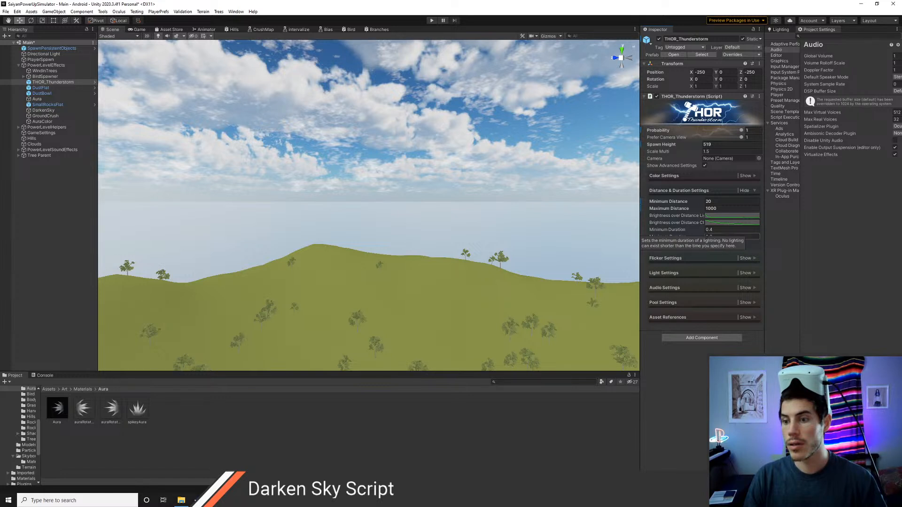
pyautogui.click(709, 236)
pyautogui.write('1')
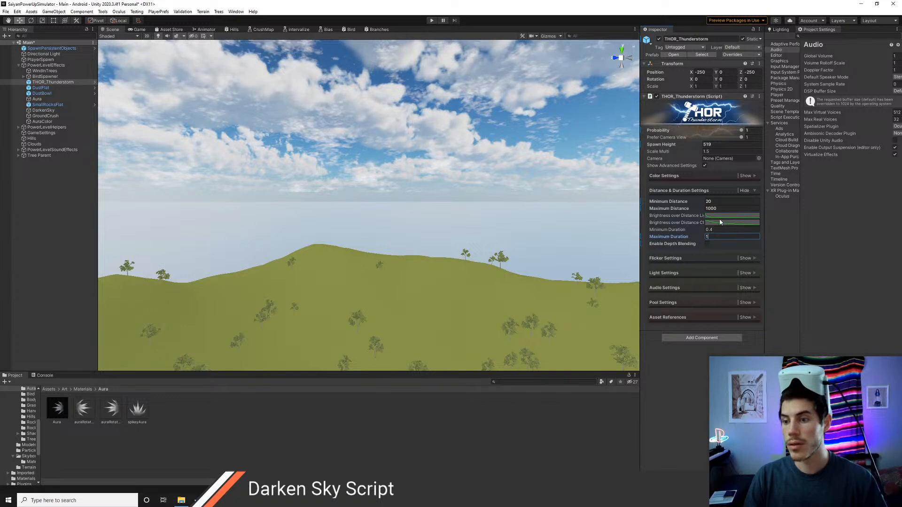
# Step: Set the thunderstorm's Maximum Distance to 2000 and save the scene
pyautogui.hotkey('shift', 'Tab')
pyautogui.hotkey('shift', 'Tab')
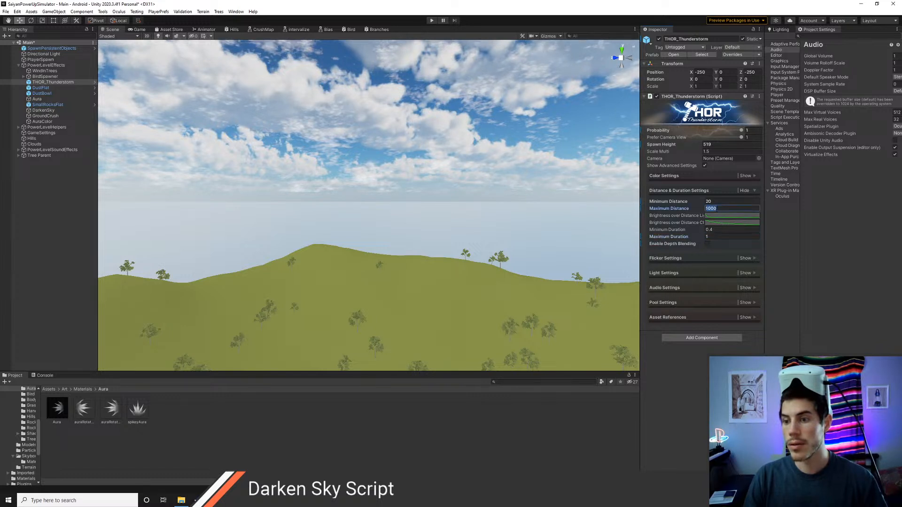
pyautogui.write('2000')
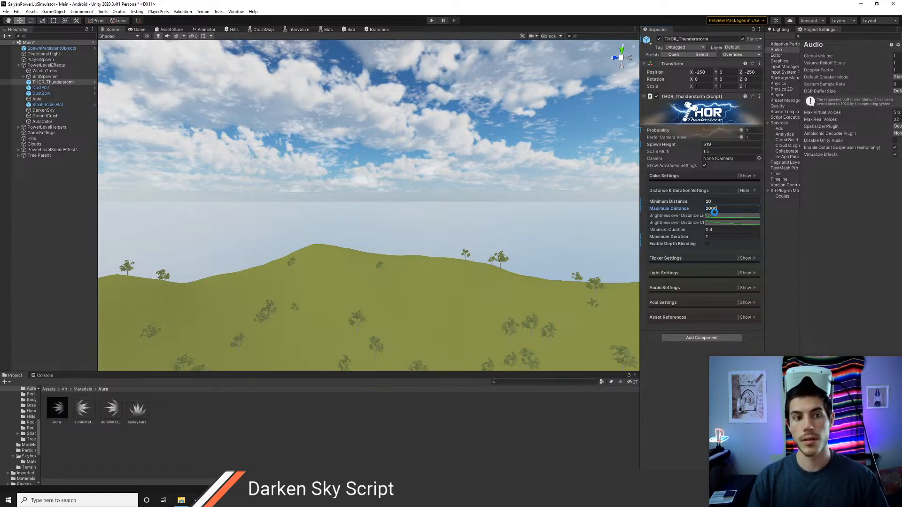
pyautogui.hotkey('ctrl', 's')
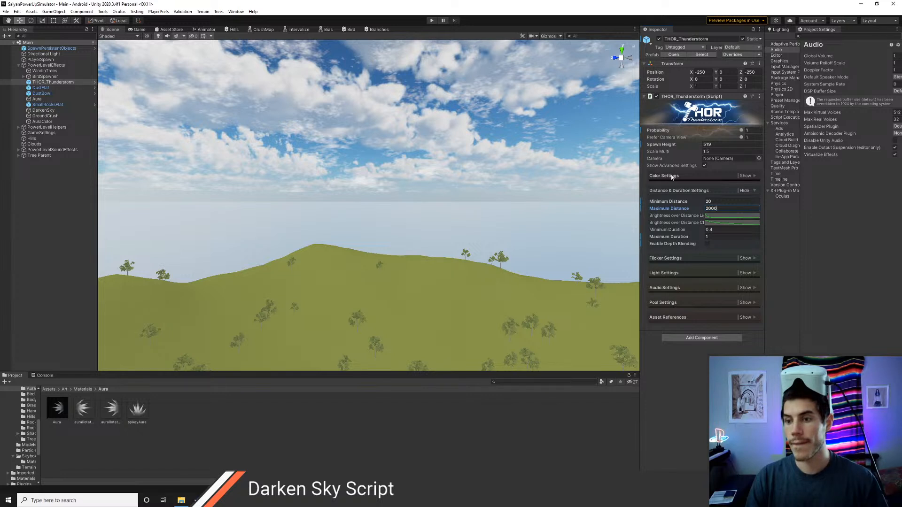
# Step: Play the game to test the thunderstorm with the power-up effects, and stop it
pyautogui.click(431, 21)
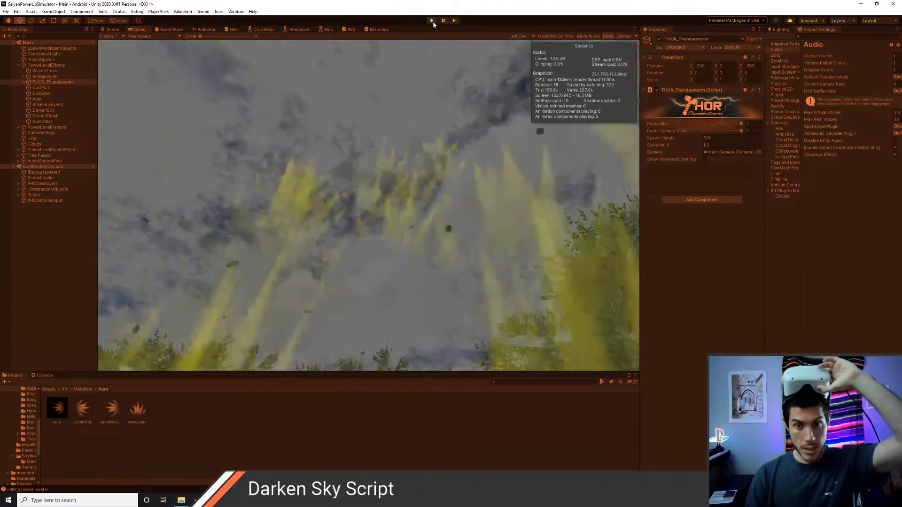
pyautogui.click(431, 20)
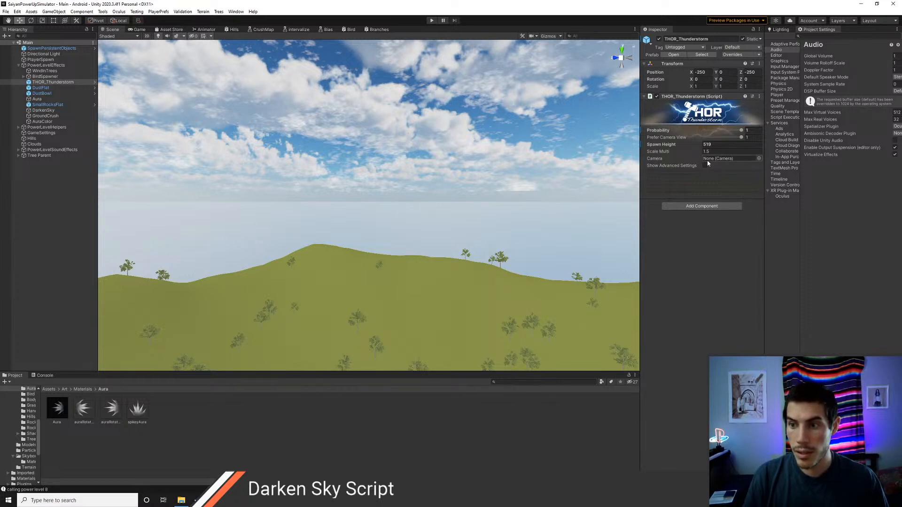
# Step: Try a Probability of 0.8 on THOR_Thunderstorm with the scene saved, and set it back to 1
pyautogui.click(749, 130)
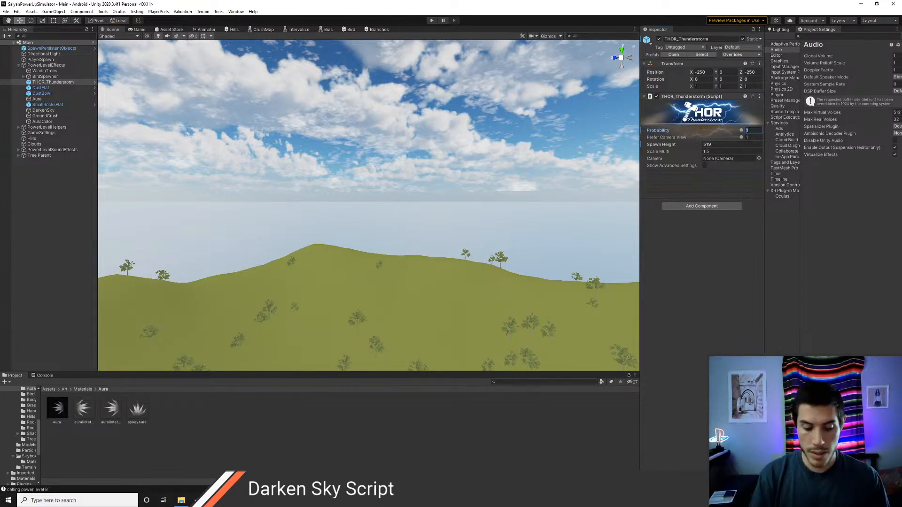
pyautogui.write('0.8')
pyautogui.press('Return')
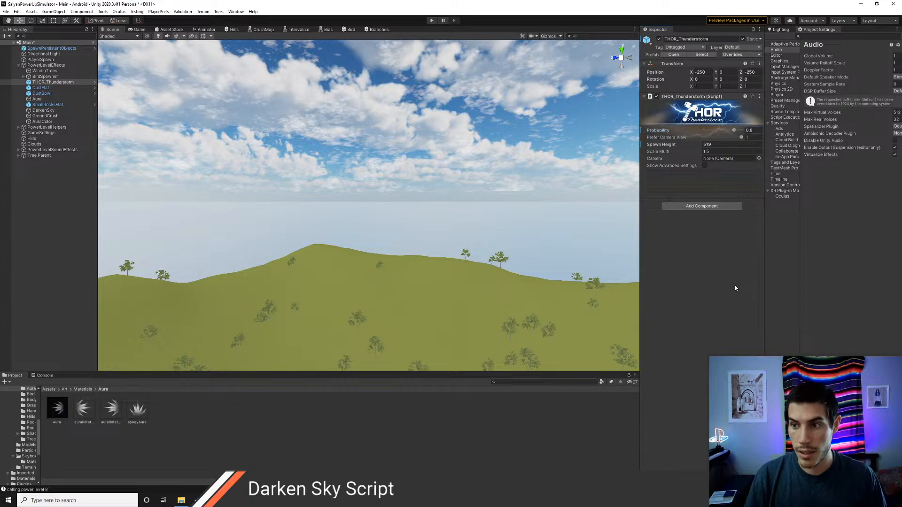
pyautogui.hotkey('ctrl', 's')
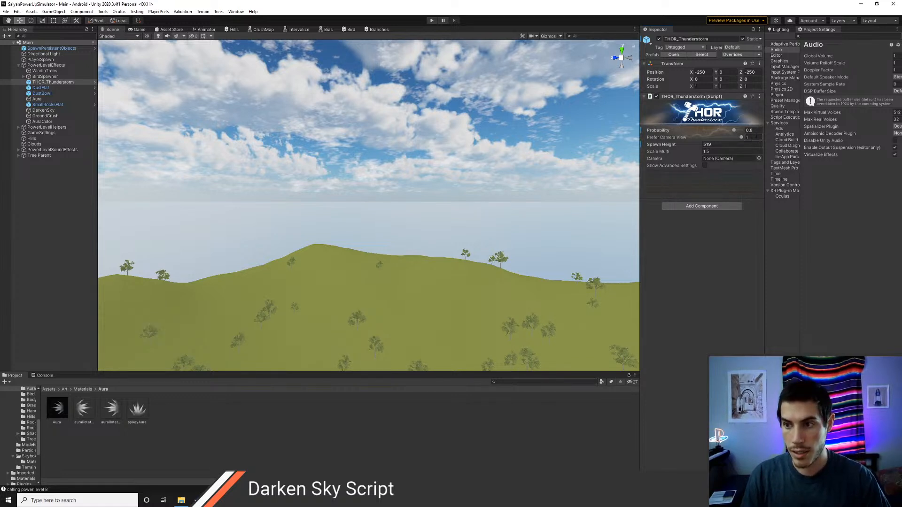
pyautogui.click(749, 130)
pyautogui.write('1')
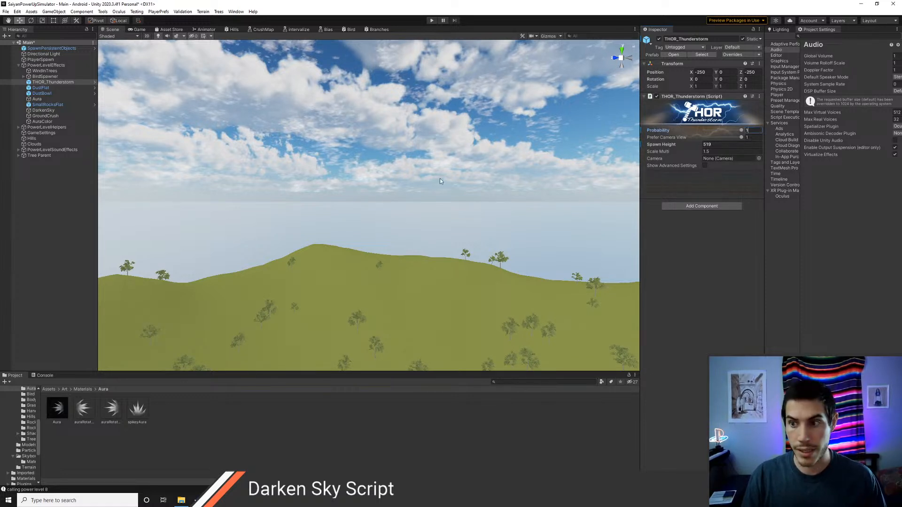
# Step: Show THOR_Thunderstorm's advanced settings and set Maximum Distance to 3000 in its Distance & Duration Settings
pyautogui.click(51, 82)
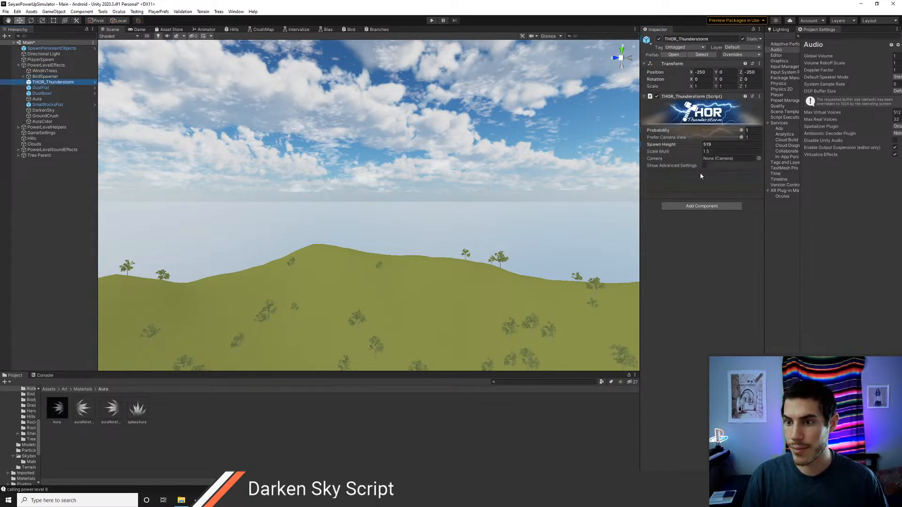
pyautogui.click(704, 166)
pyautogui.click(751, 191)
pyautogui.click(724, 208)
pyautogui.write('3000')
pyautogui.press('Return')
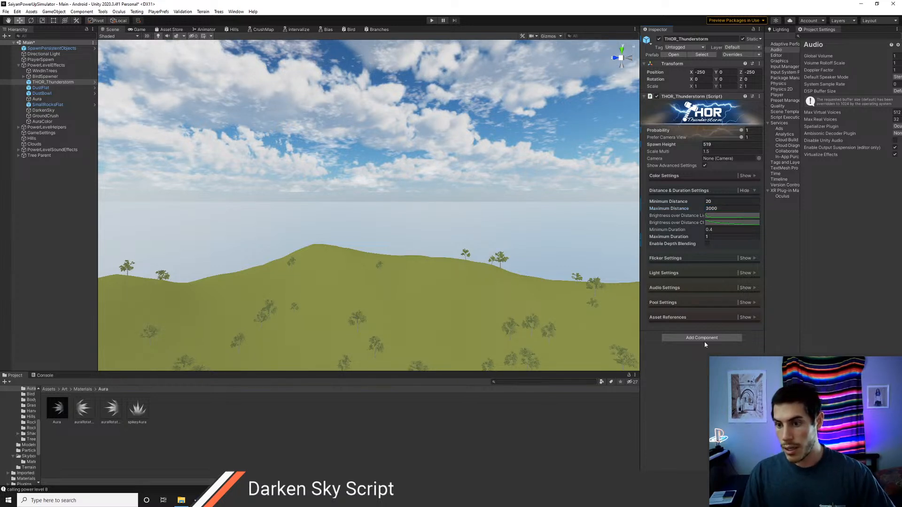
# Step: Examine THOR_Thunderstorm's Audio Settings and Pool Settings for its thunder sound options
pyautogui.click(746, 287)
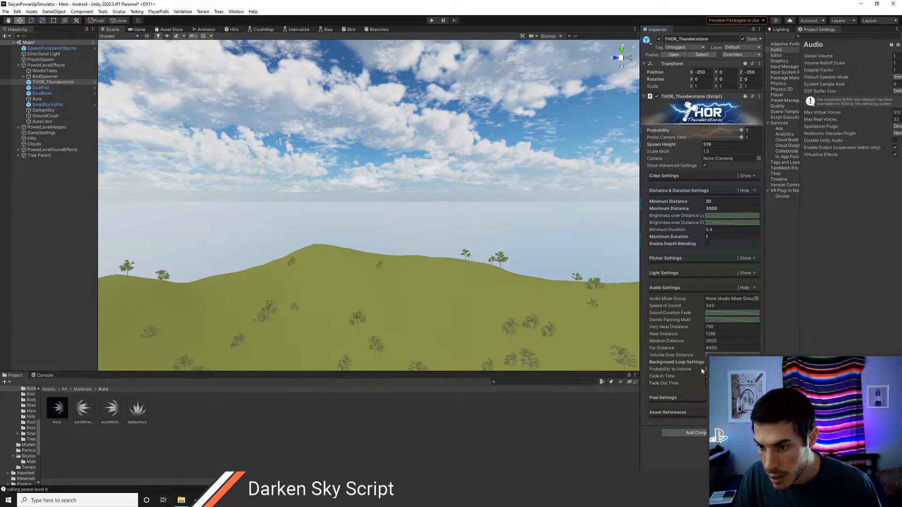
pyautogui.click(746, 398)
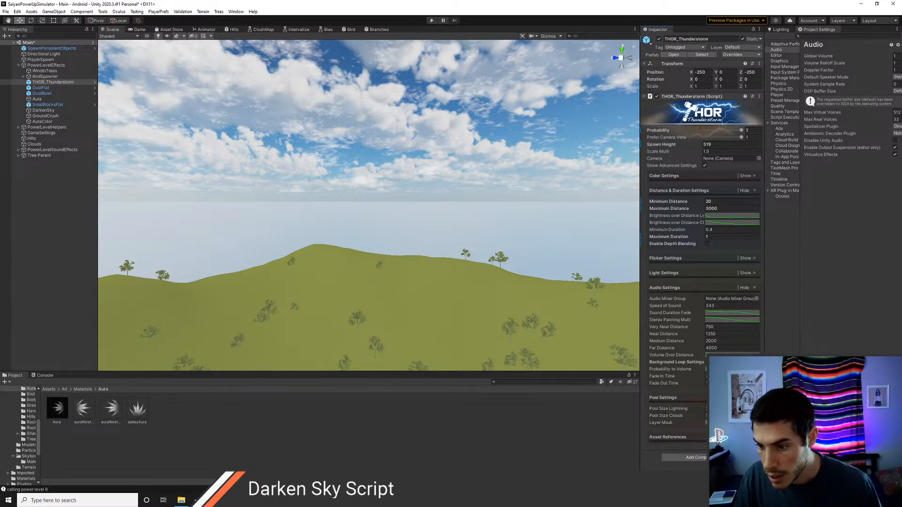
pyautogui.click(745, 398)
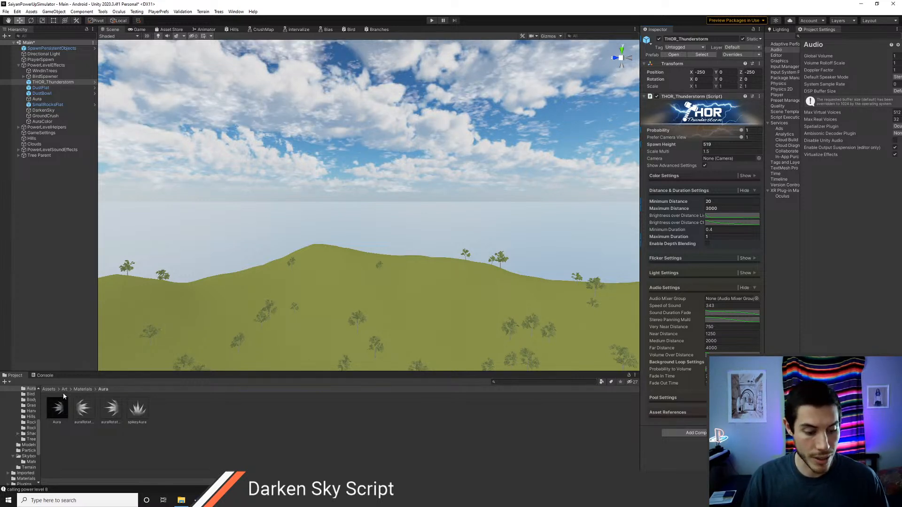
# Step: Look through the Imported assets folder and search the project's assets for "lightning"
pyautogui.click(48, 389)
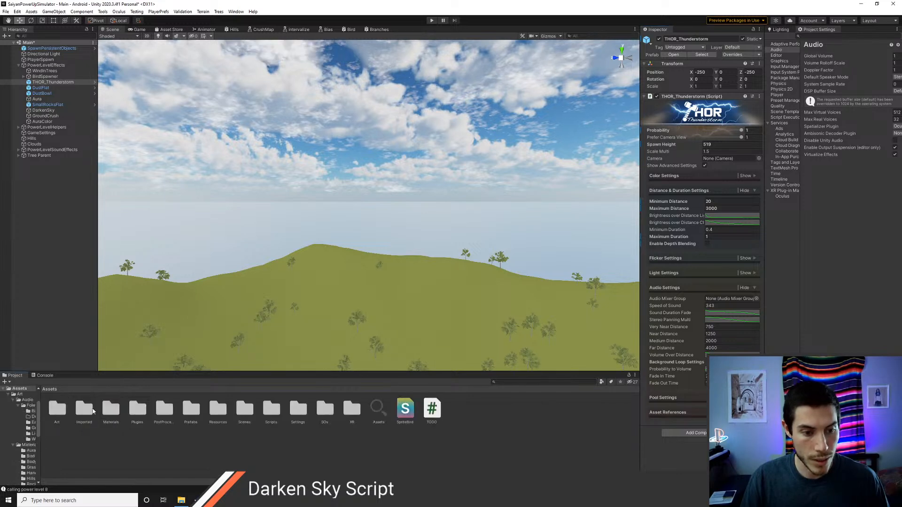
pyautogui.doubleClick(92, 411)
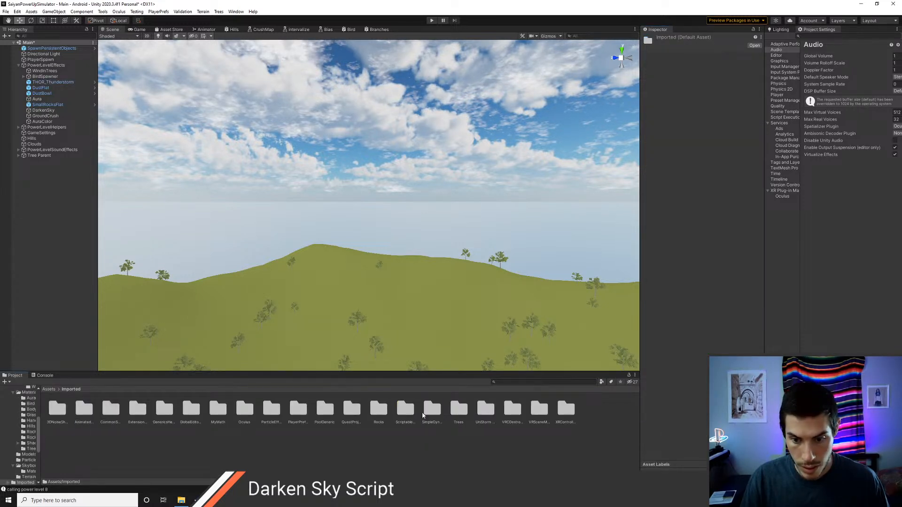
pyautogui.click(89, 82)
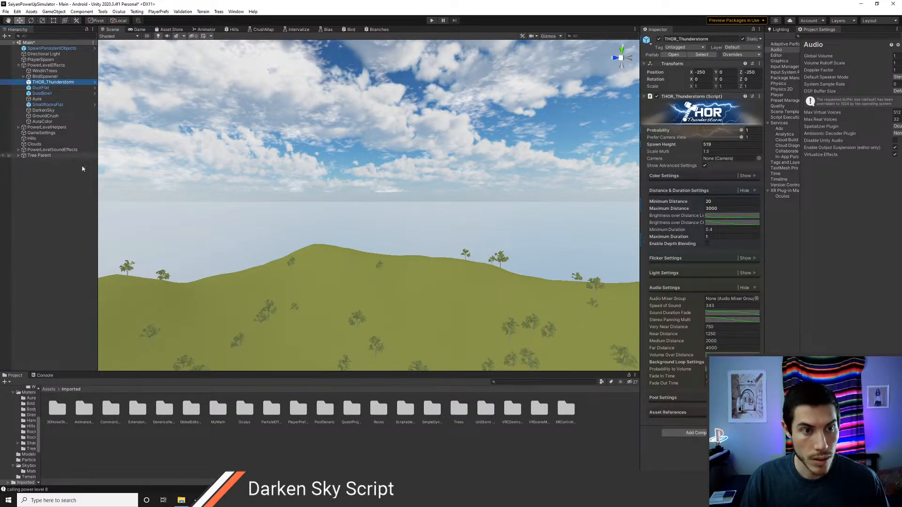
pyautogui.hotkey('ctrl', 'k')
pyautogui.write('lig')
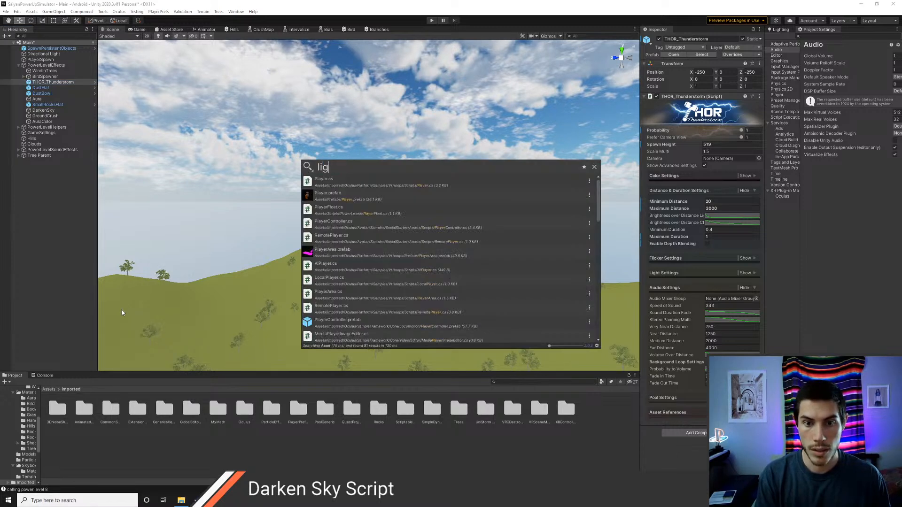
pyautogui.write('htning')
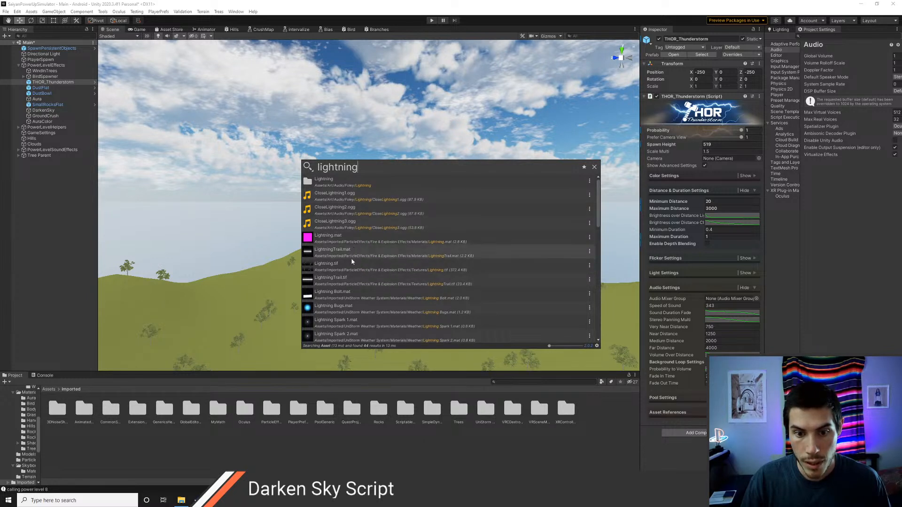
pyautogui.scroll(-3, 352, 323)
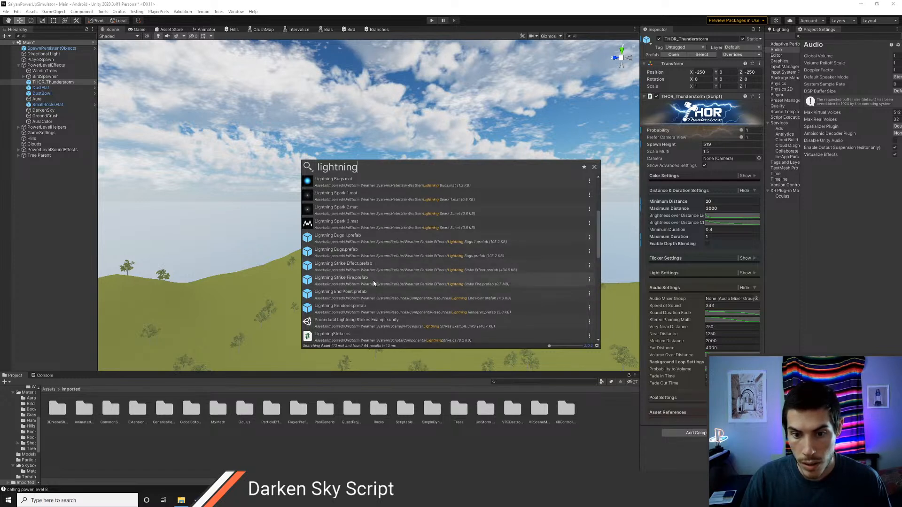
pyautogui.scroll(-2, 372, 278)
pyautogui.scroll(-5, 410, 309)
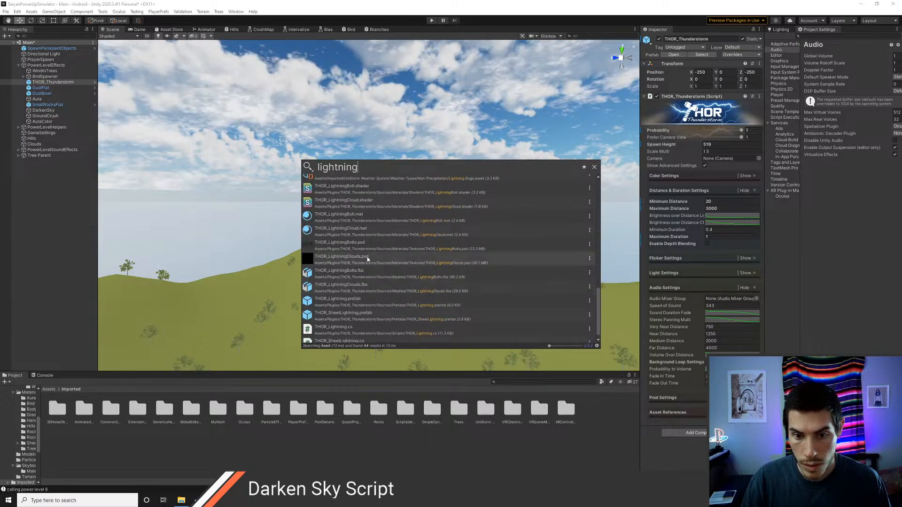
pyautogui.click(594, 168)
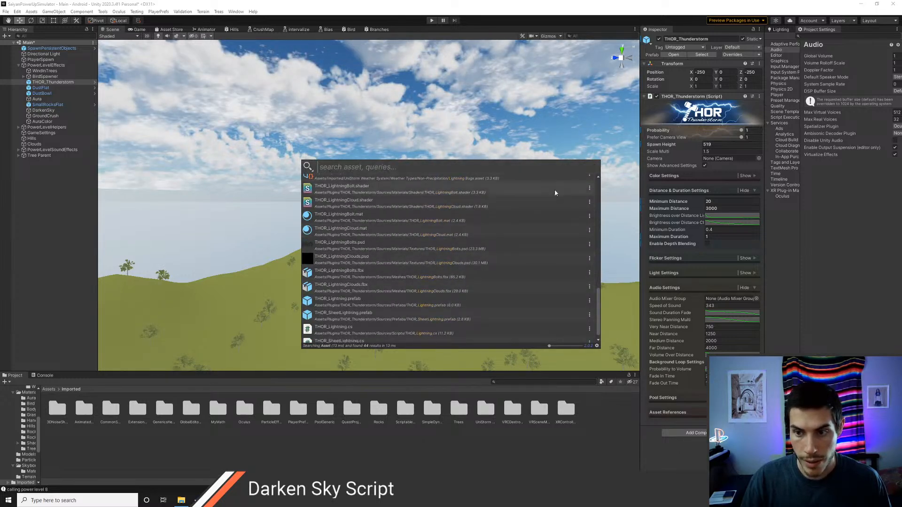
# Step: Browse the project to the Prefabs folder inside Plugins/THOR_Thunderstorm/Sources
pyautogui.click(49, 389)
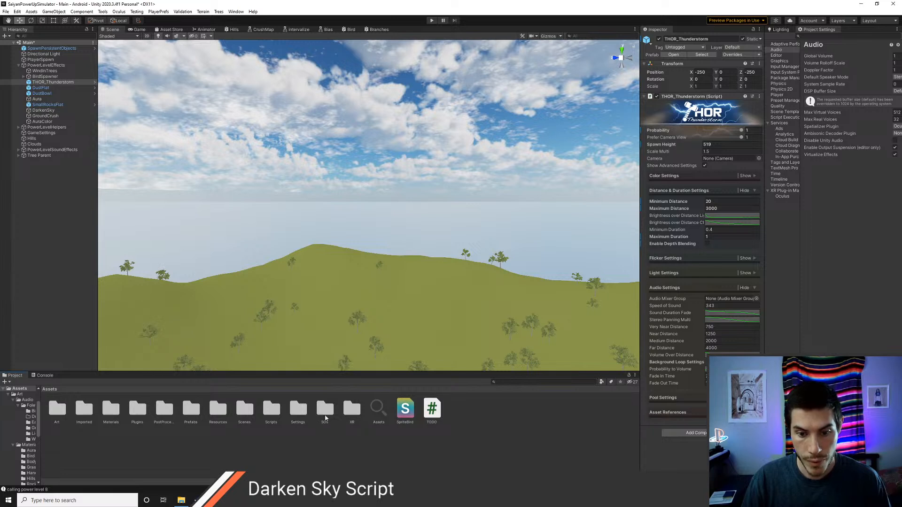
pyautogui.doubleClick(142, 415)
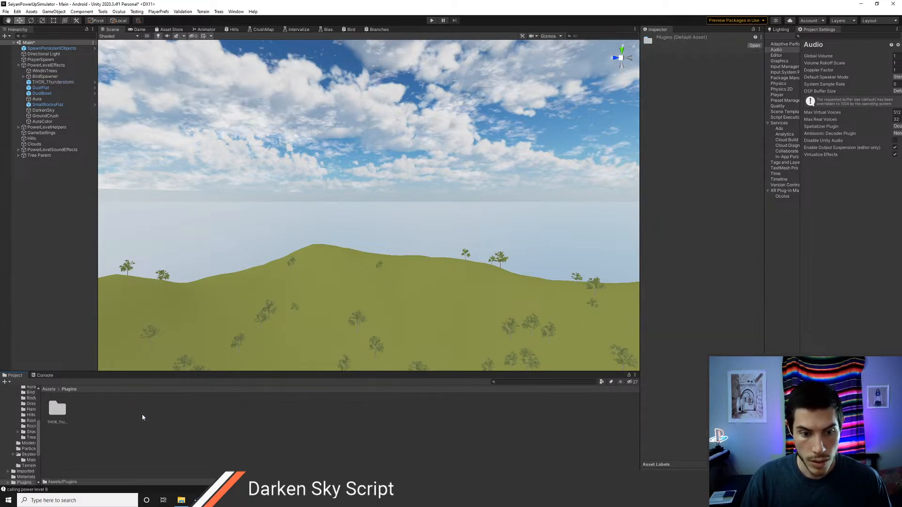
pyautogui.click(72, 411)
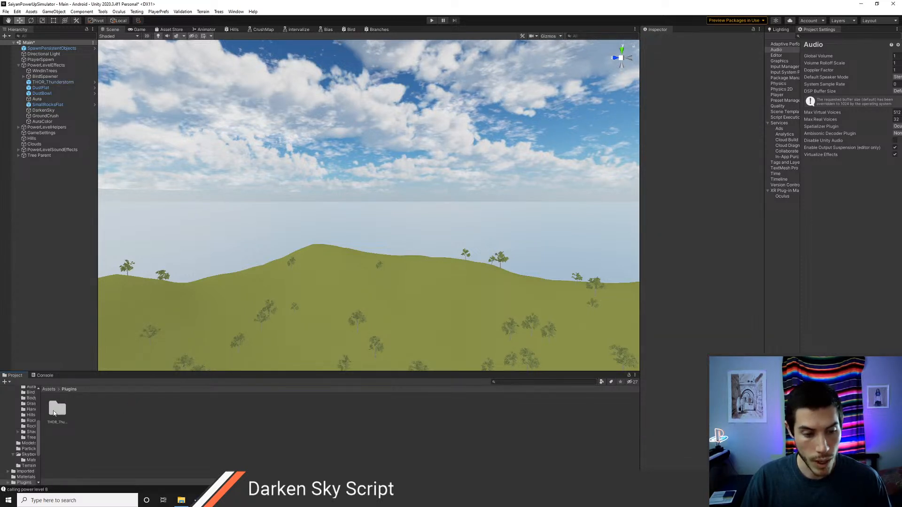
pyautogui.doubleClick(56, 409)
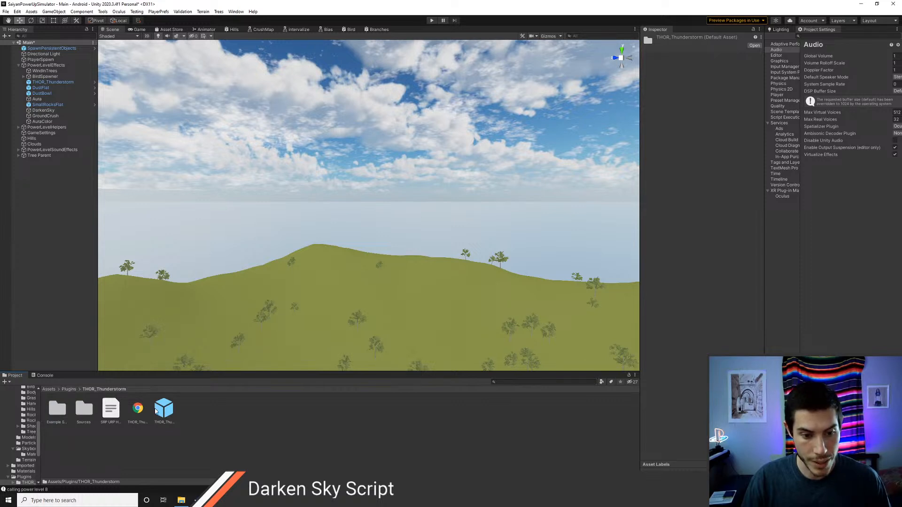
pyautogui.click(164, 409)
pyautogui.click(50, 413)
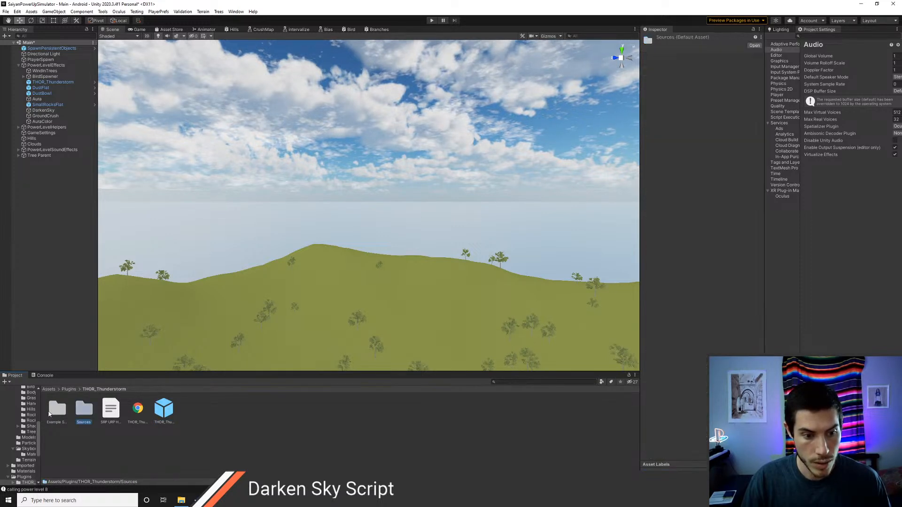
pyautogui.doubleClick(81, 412)
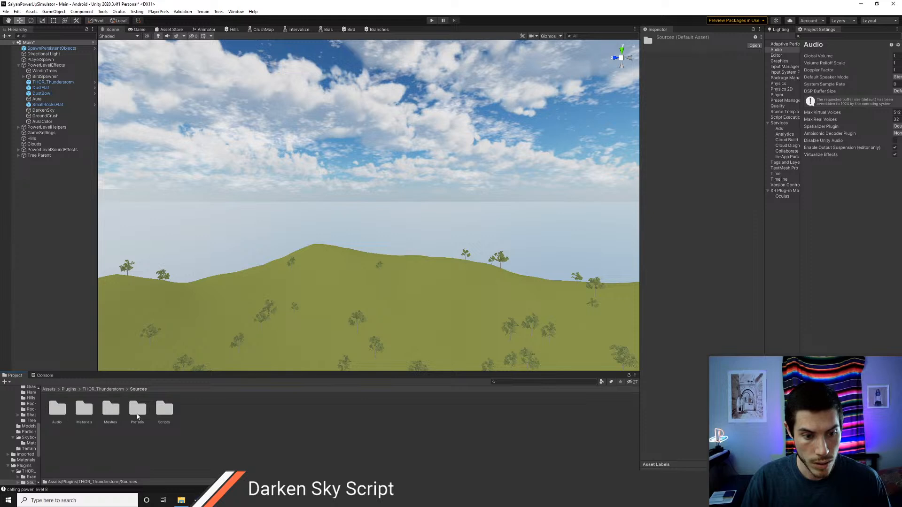
pyautogui.doubleClick(133, 417)
# Step: Examine the components of the THOR_SheetLightning and THOR_Lightning prefabs
pyautogui.click(82, 413)
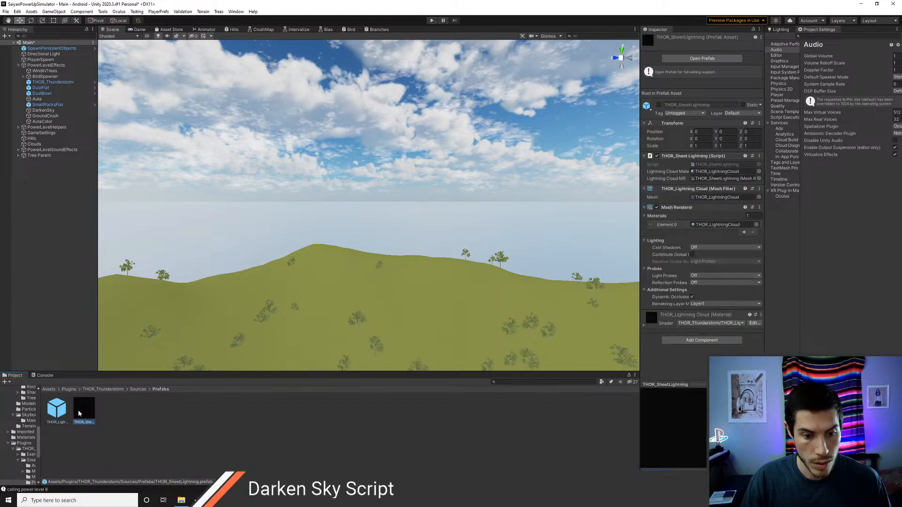
pyautogui.click(56, 414)
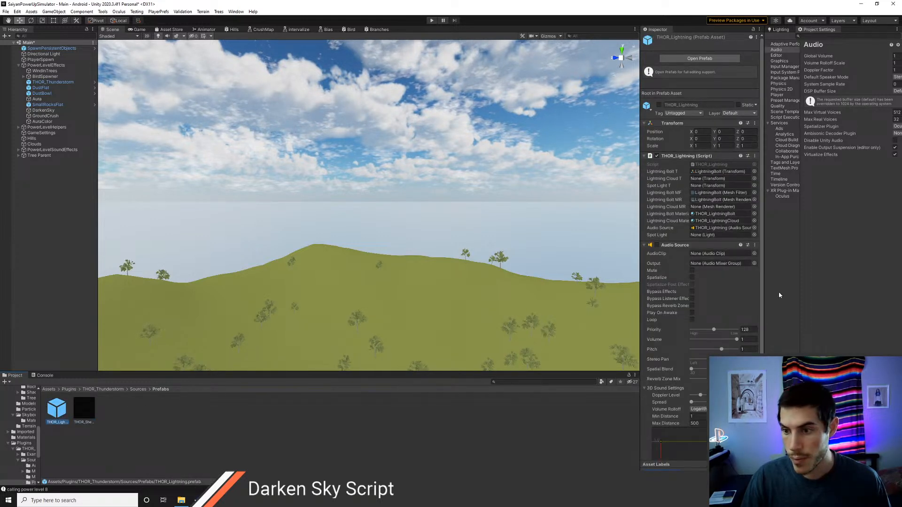
pyautogui.scroll(-4, 675, 321)
pyautogui.scroll(4, 684, 325)
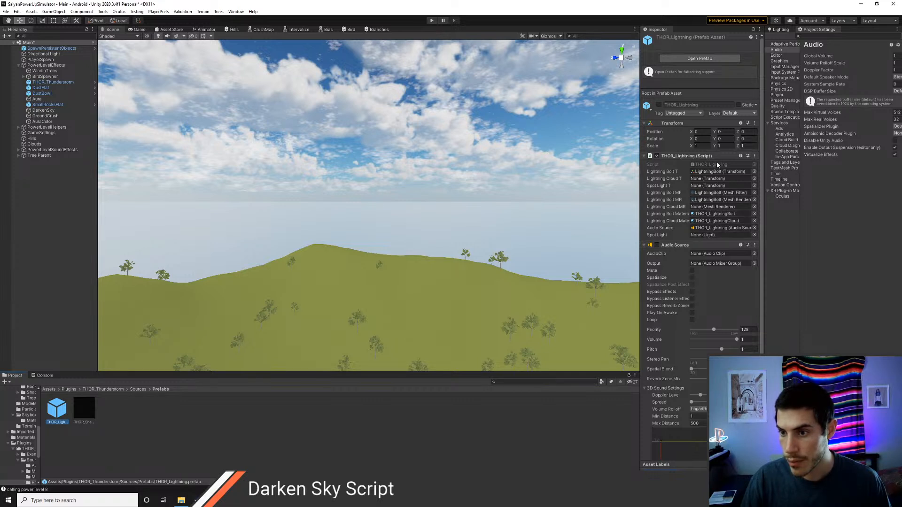
# Step: Open the THOR_Lightning script in Visual Studio Code and find where audioSource gets its very close thunder clip
pyautogui.click(755, 157)
pyautogui.click(776, 256)
pyautogui.hotkey('ctrl', 'f')
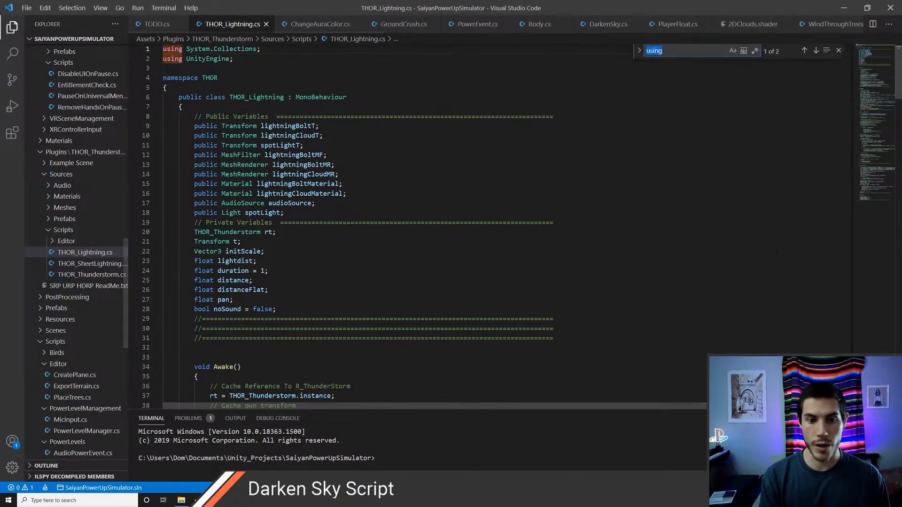
pyautogui.write('aud')
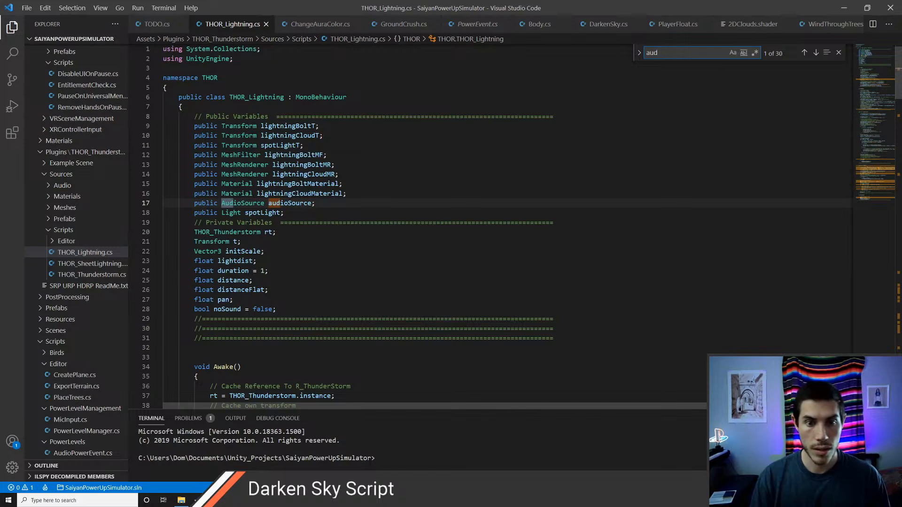
pyautogui.click(310, 203)
pyautogui.hotkey('shift', 'alt', 'F12')
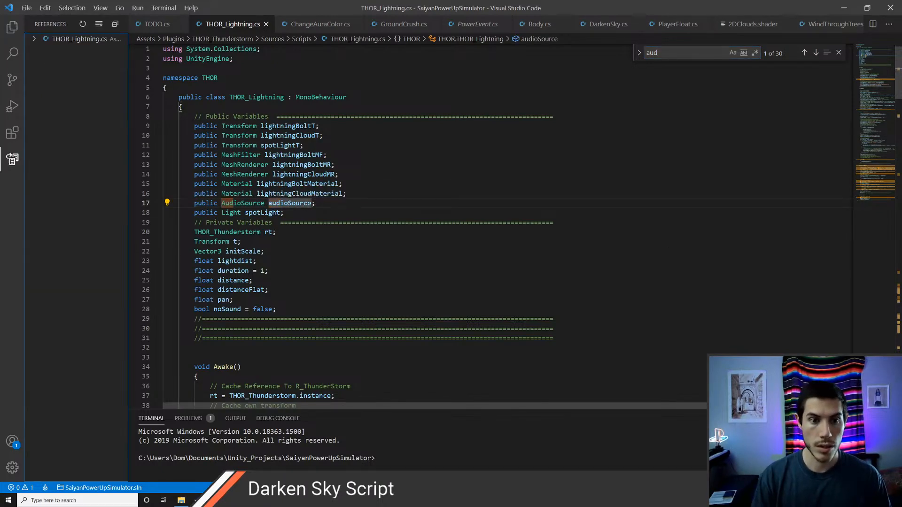
pyautogui.click(68, 74)
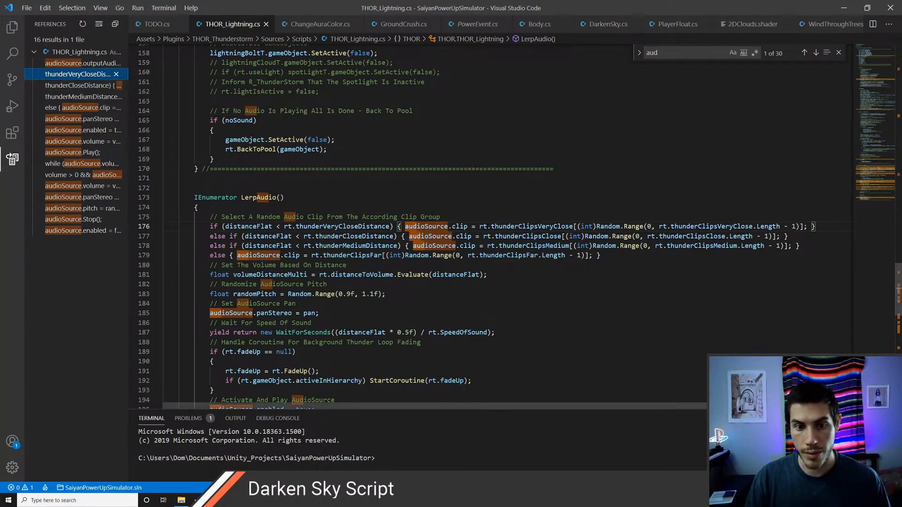
# Step: Go to the definition of the rt variable used for the very close thunder clips in LerpAudio
pyautogui.click(483, 227)
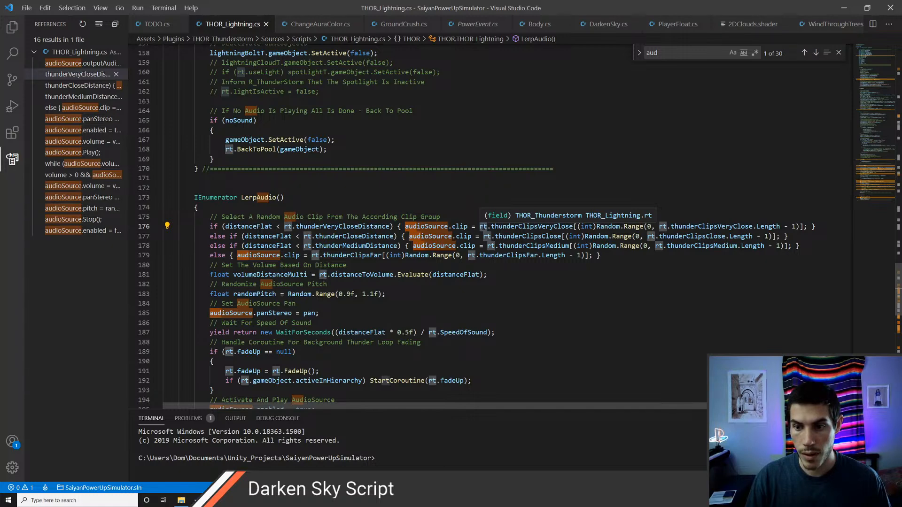
pyautogui.keyDown('ctrl'); pyautogui.click(483, 226); pyautogui.keyUp('ctrl')
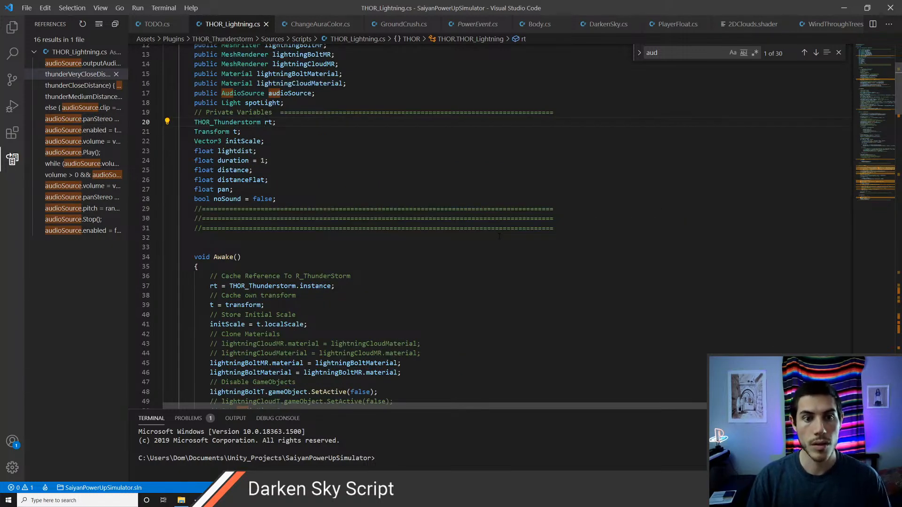
pyautogui.scroll(2, 288, 160)
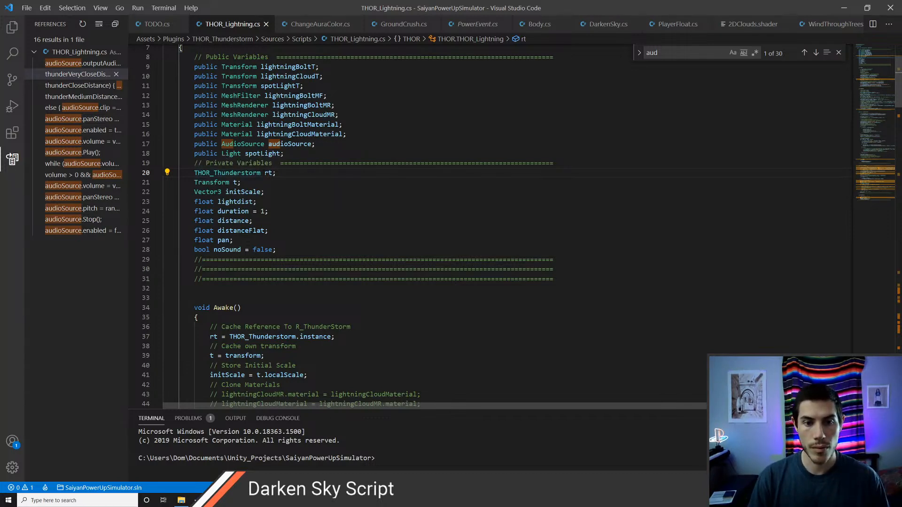
# Step: Return to Unity and examine the audio settings and audio clip references of the THOR_Thunderstorm prefab in Plugins/THOR_Thunderstorm
pyautogui.hotkey('alt', 'Left')
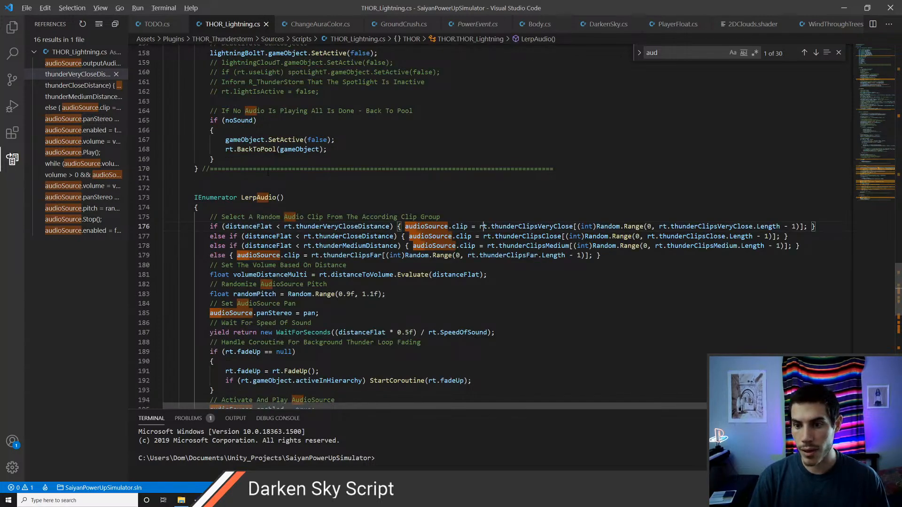
pyautogui.hotkey('alt', 'Tab')
pyautogui.click(137, 389)
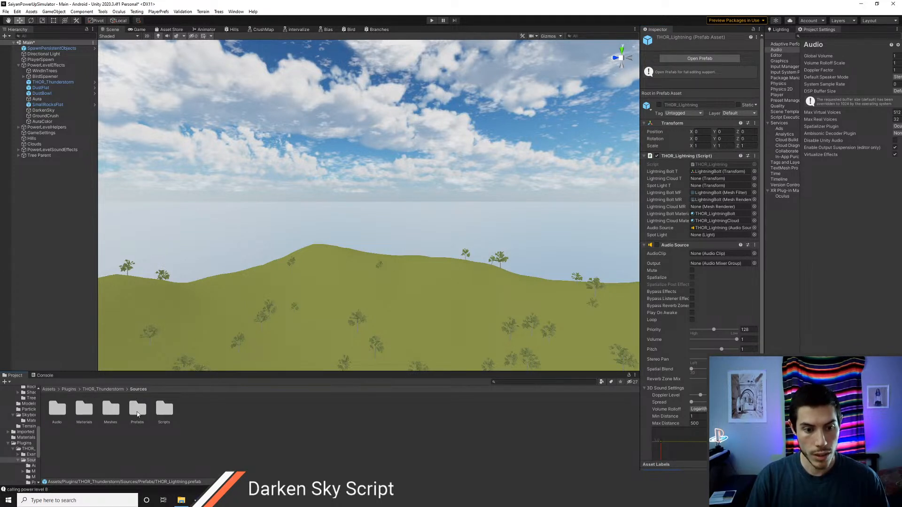
pyautogui.click(105, 389)
pyautogui.click(163, 410)
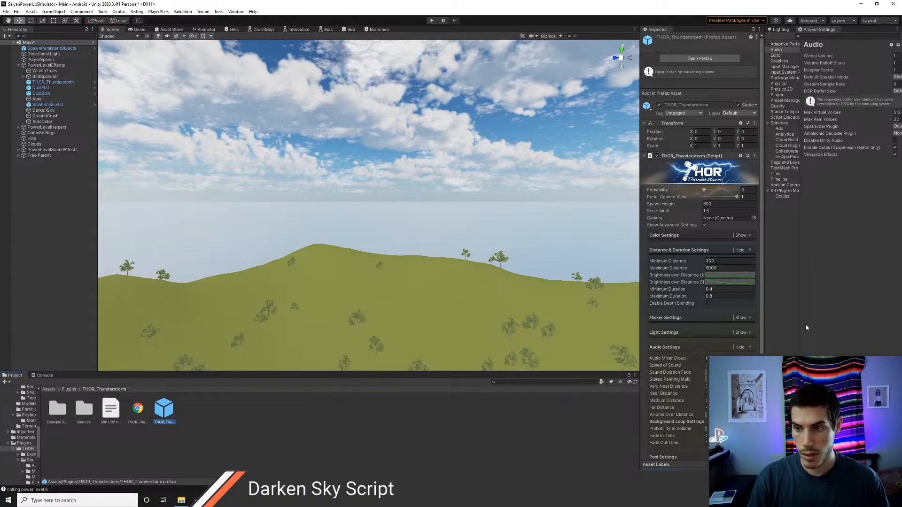
pyautogui.scroll(-2, 684, 343)
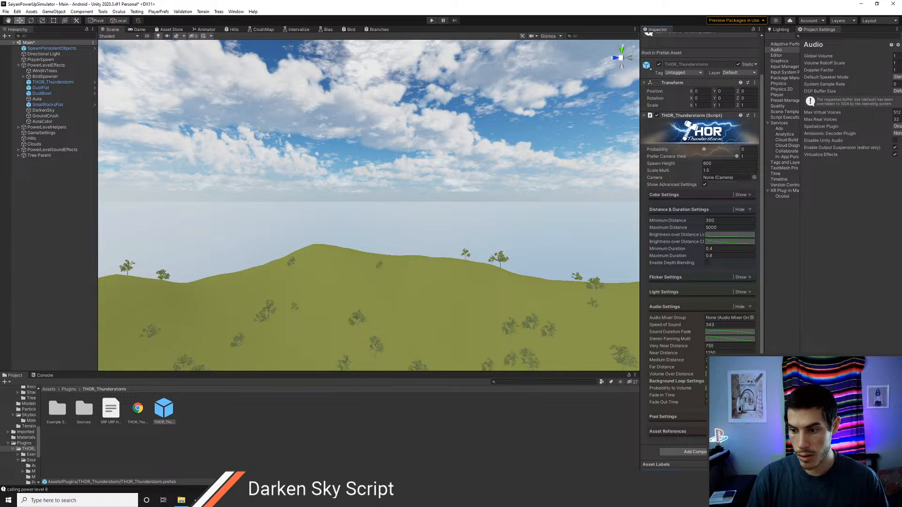
pyautogui.scroll(-3, 699, 235)
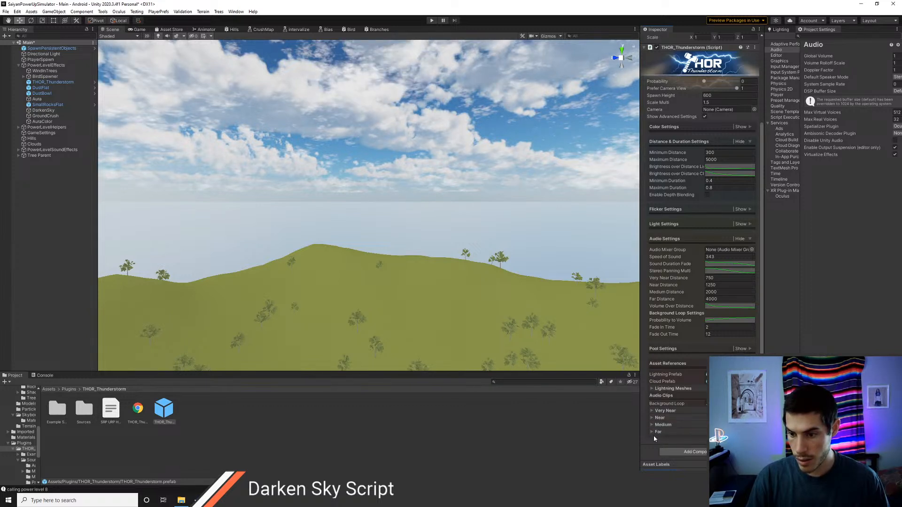
# Step: Browse the project to the Lightning folder inside Assets/Art/Audio/Foley
pyautogui.click(49, 389)
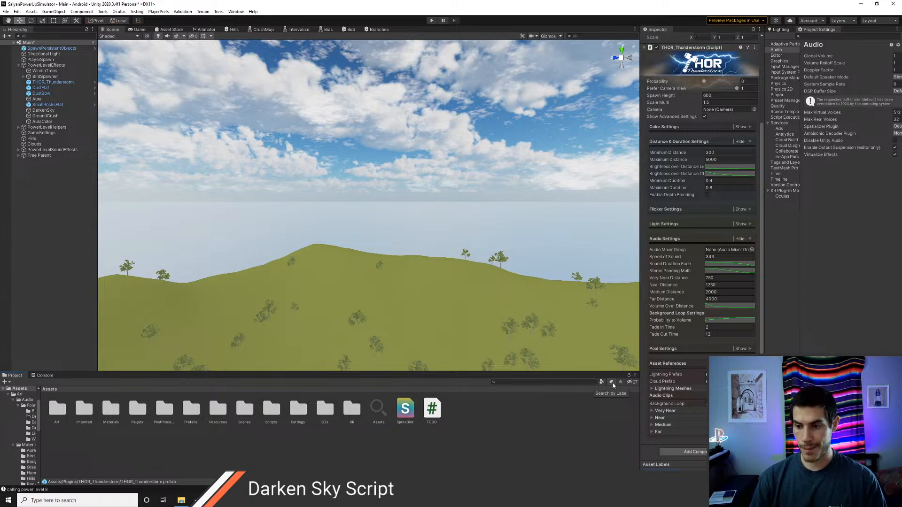
pyautogui.doubleClick(56, 412)
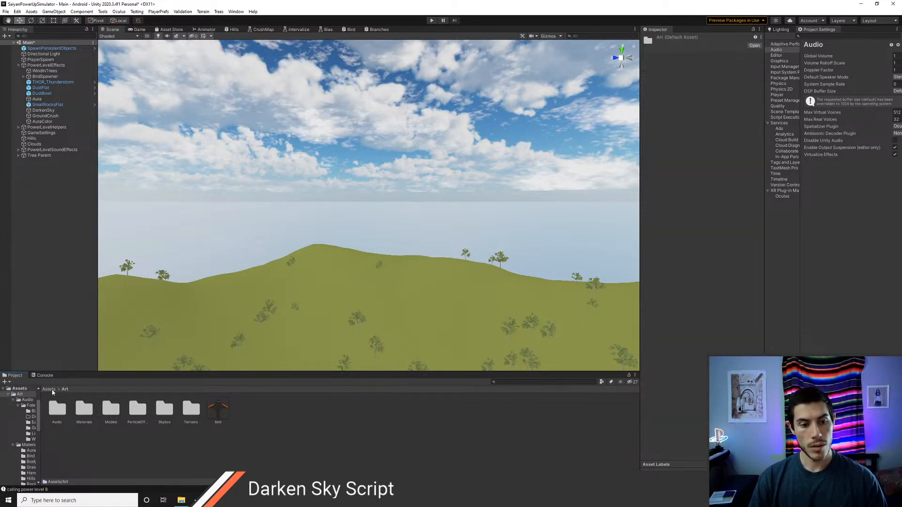
pyautogui.doubleClick(59, 412)
pyautogui.doubleClick(58, 410)
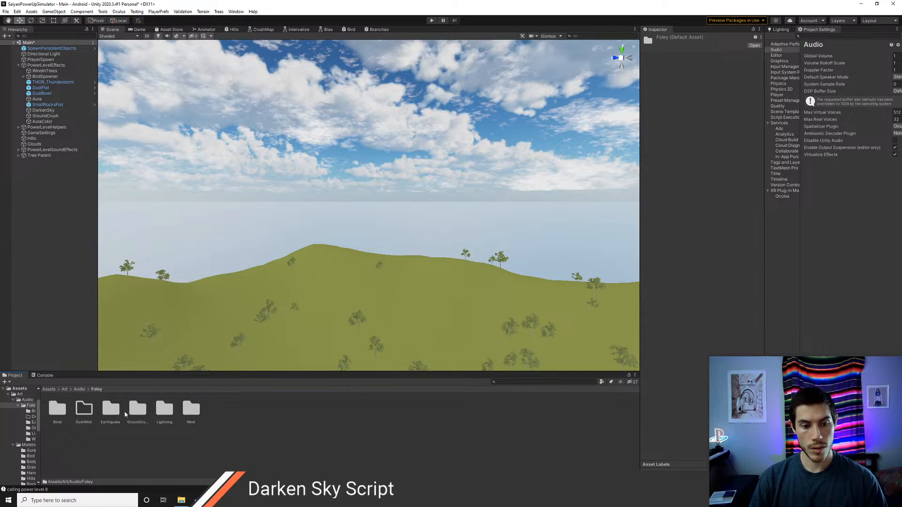
pyautogui.doubleClick(162, 411)
# Step: Play the CloseLightning1, CloseLightning2 and CloseLightning3 audio clips to compare their sounds
pyautogui.click(60, 406)
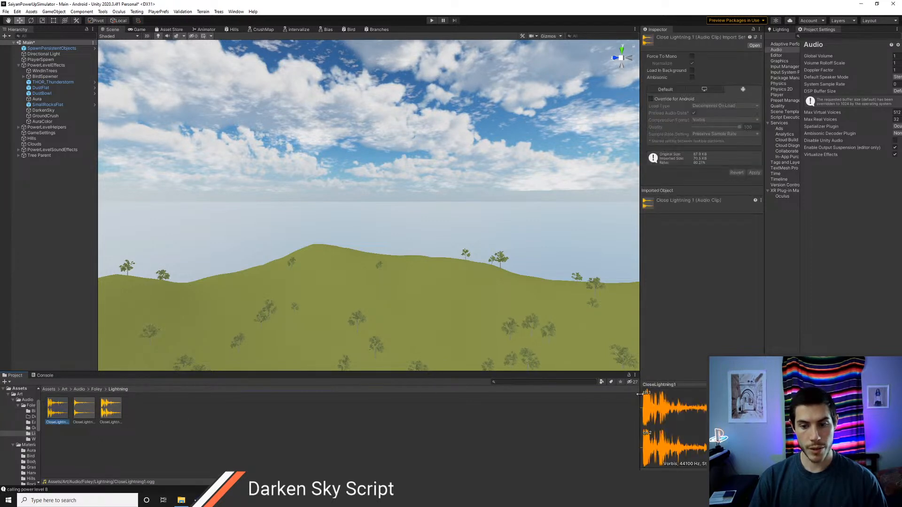
pyautogui.click(757, 384)
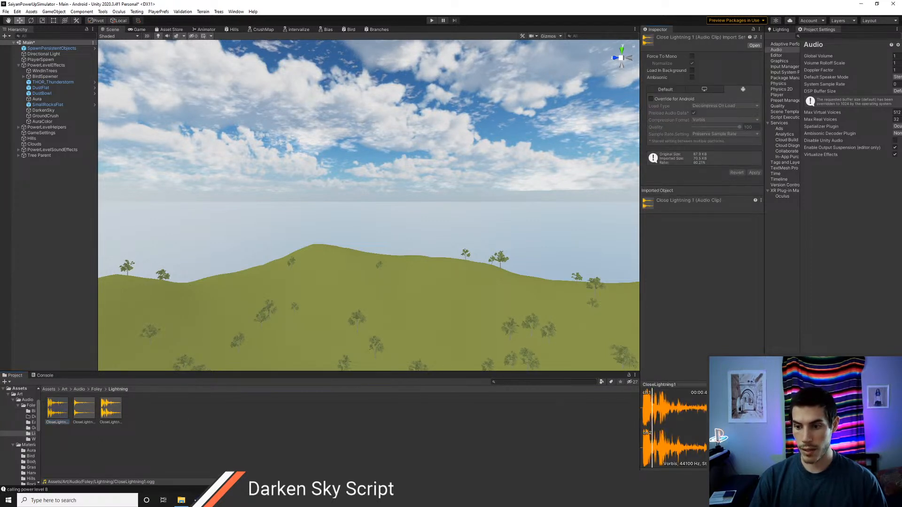
pyautogui.click(89, 411)
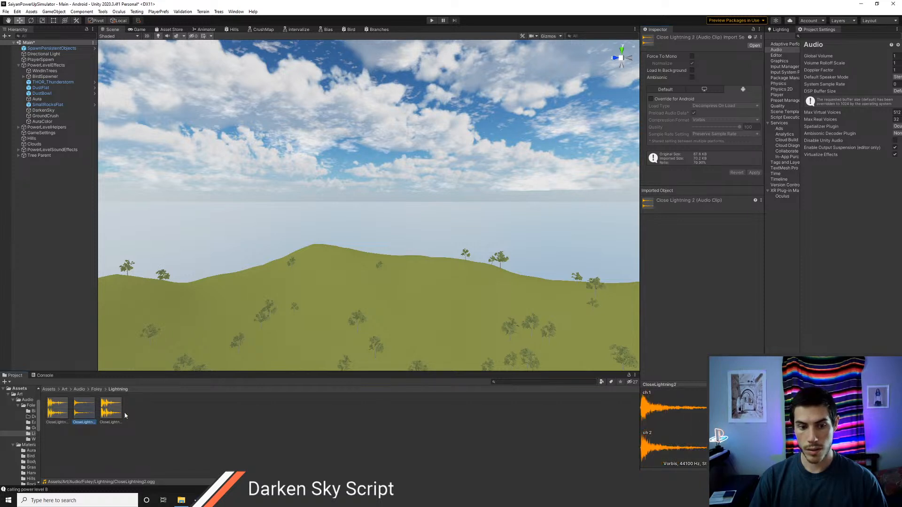
pyautogui.click(757, 385)
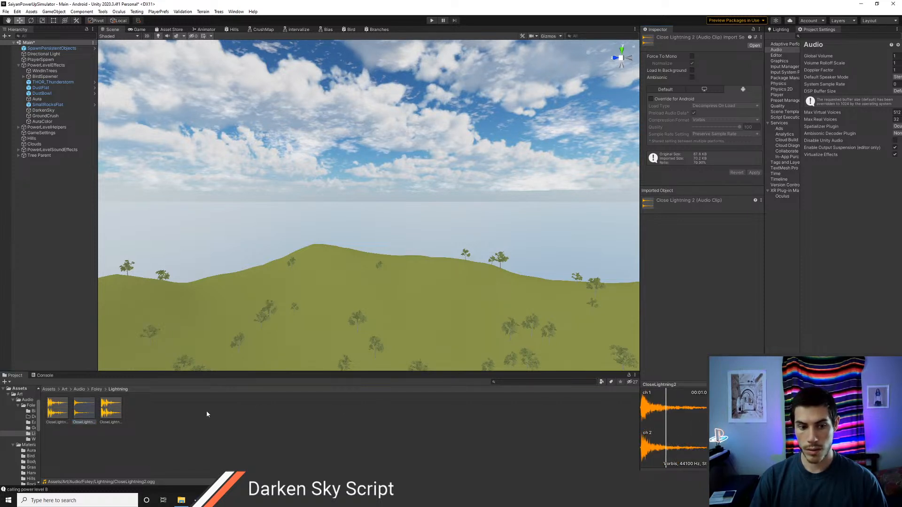
pyautogui.click(113, 409)
pyautogui.click(757, 385)
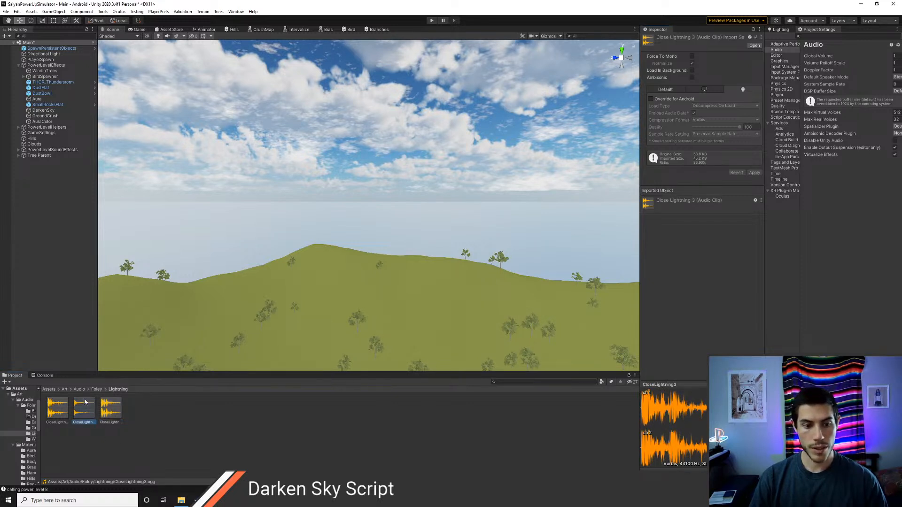
pyautogui.click(56, 409)
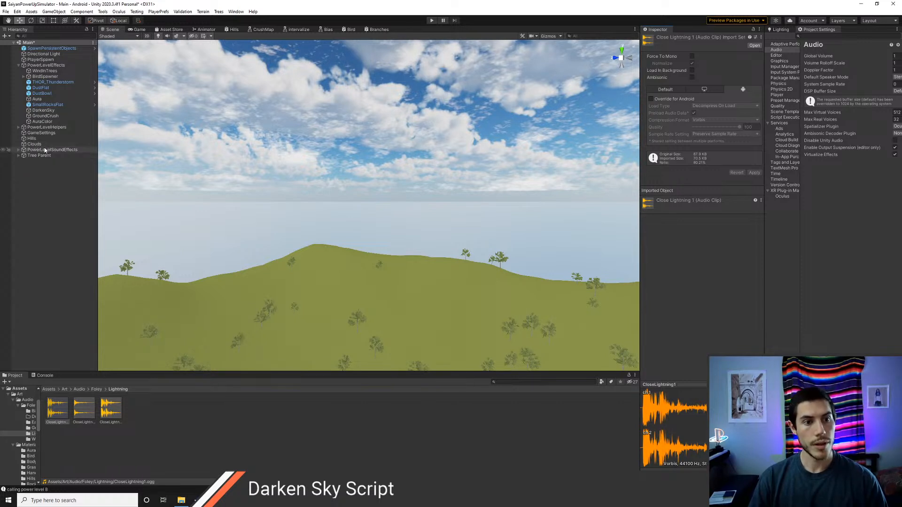
pyautogui.click(67, 417)
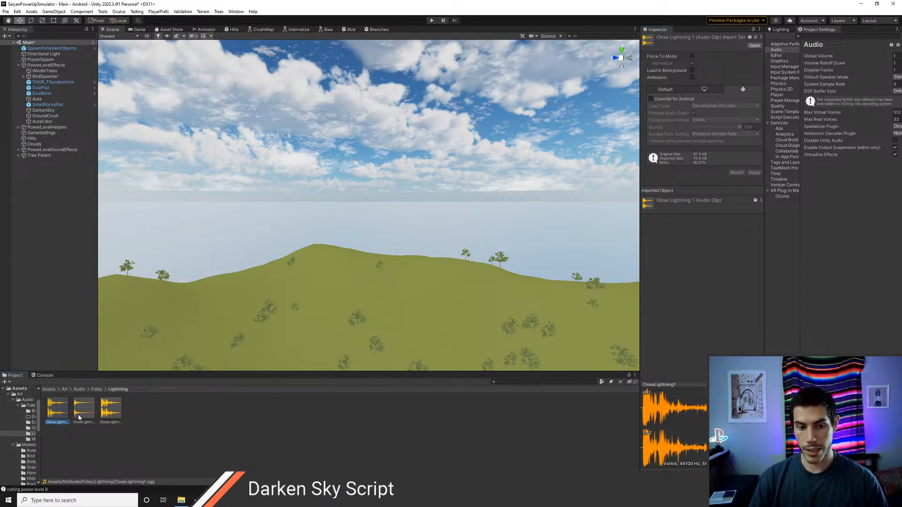
pyautogui.click(79, 417)
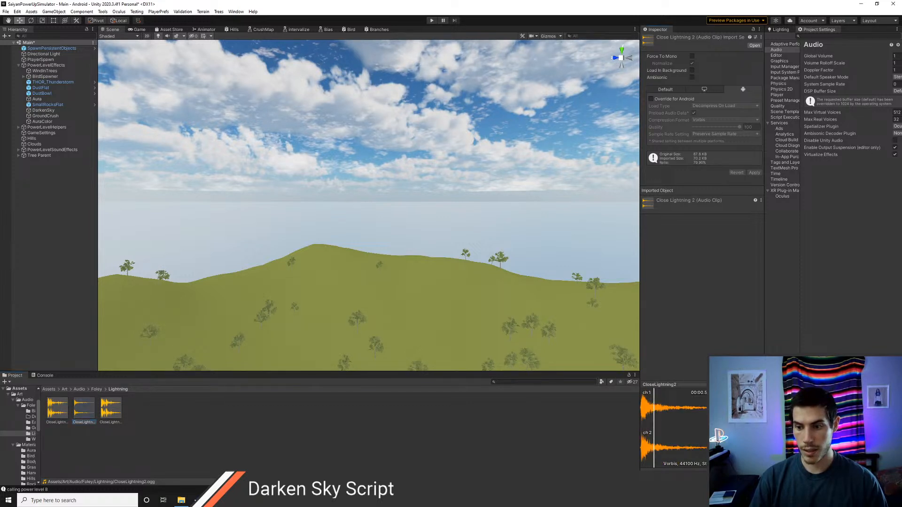
pyautogui.click(48, 390)
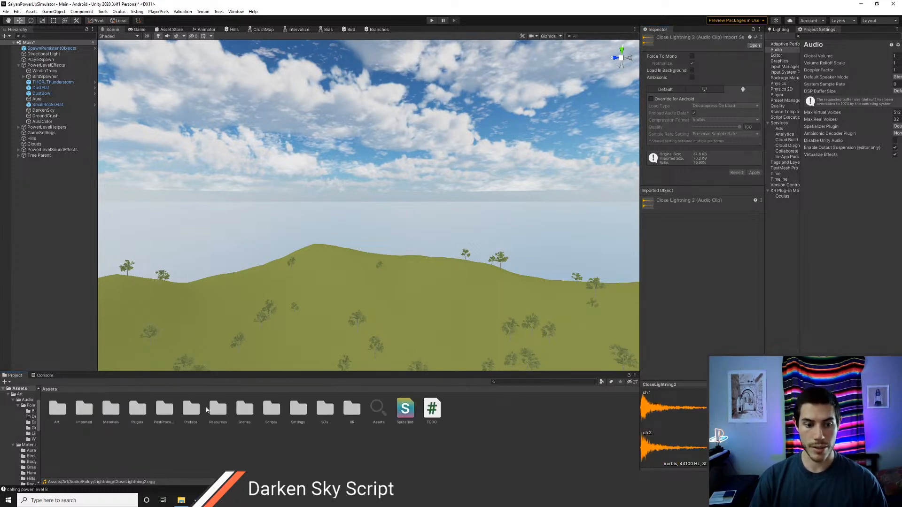
pyautogui.doubleClick(191, 411)
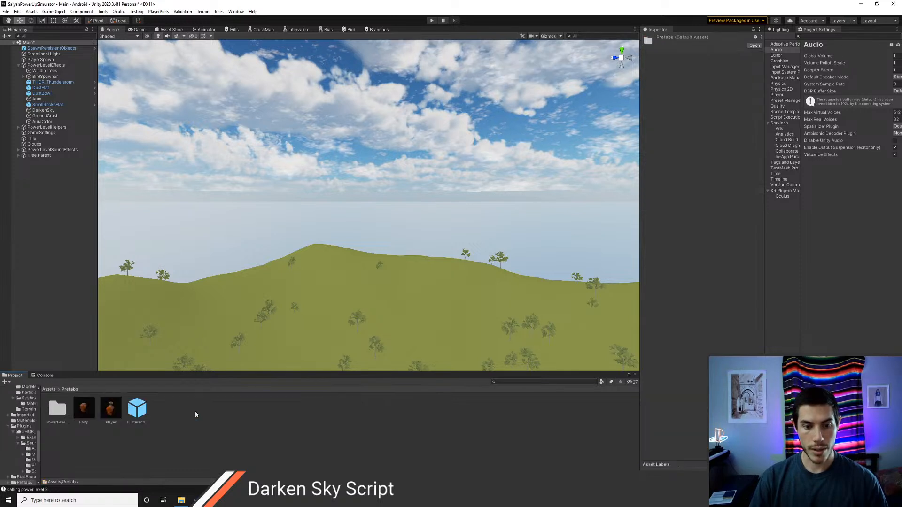
pyautogui.click(48, 390)
pyautogui.doubleClick(195, 417)
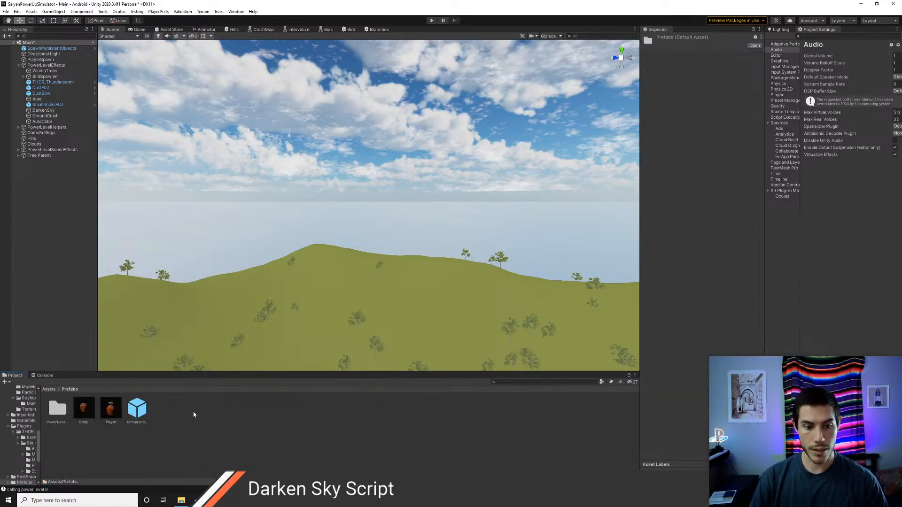
# Step: Open the THOR_Thunderstorm prefab from Plugins/THOR_Thunderstorm for editing
pyautogui.click(49, 389)
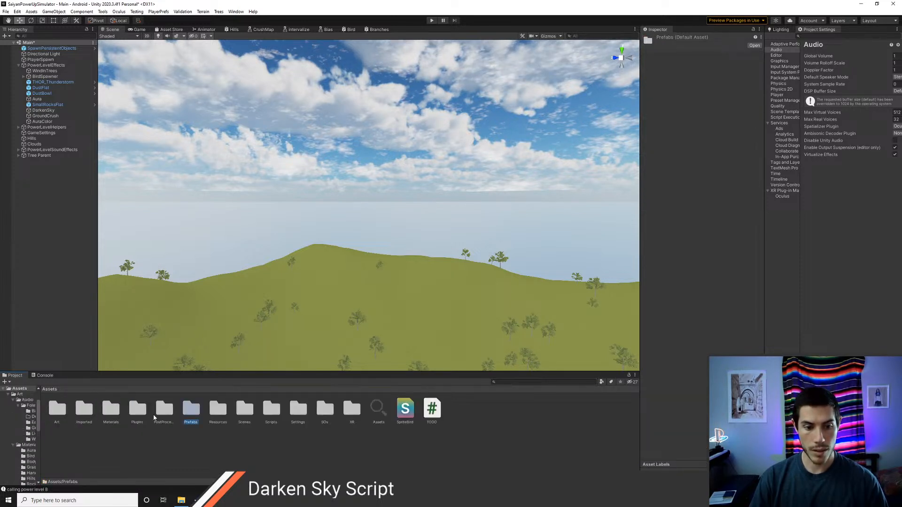
pyautogui.doubleClick(138, 415)
pyautogui.doubleClick(58, 408)
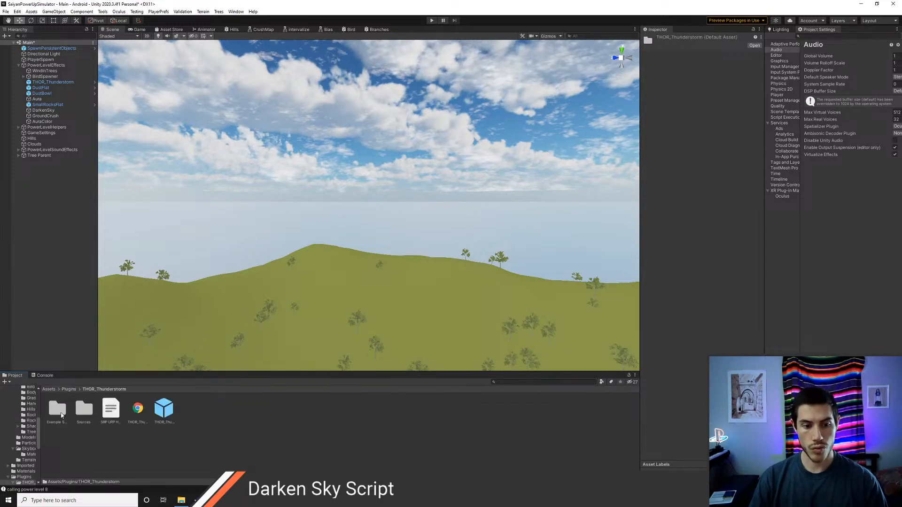
pyautogui.doubleClick(164, 409)
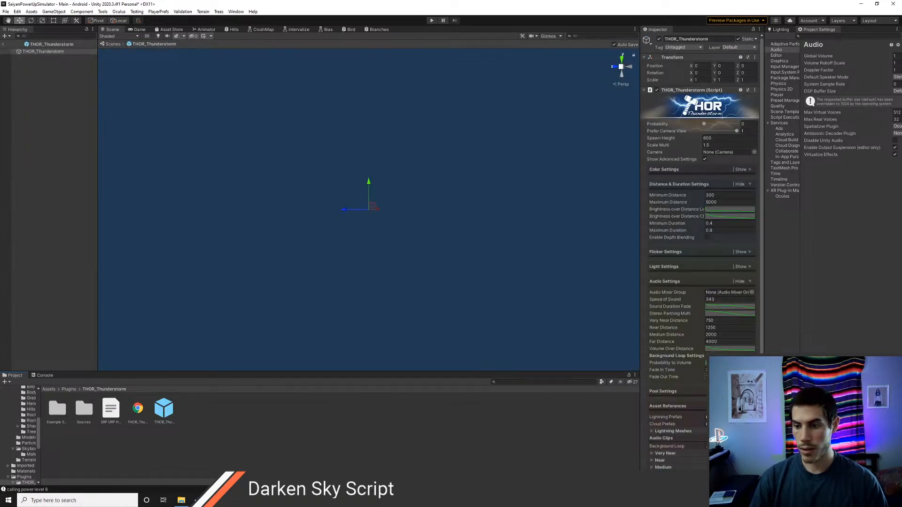
# Step: Add a sixth entry, Element 5, to the Very Near audio clips of the THOR_Thunderstorm script
pyautogui.scroll(-2, 700, 256)
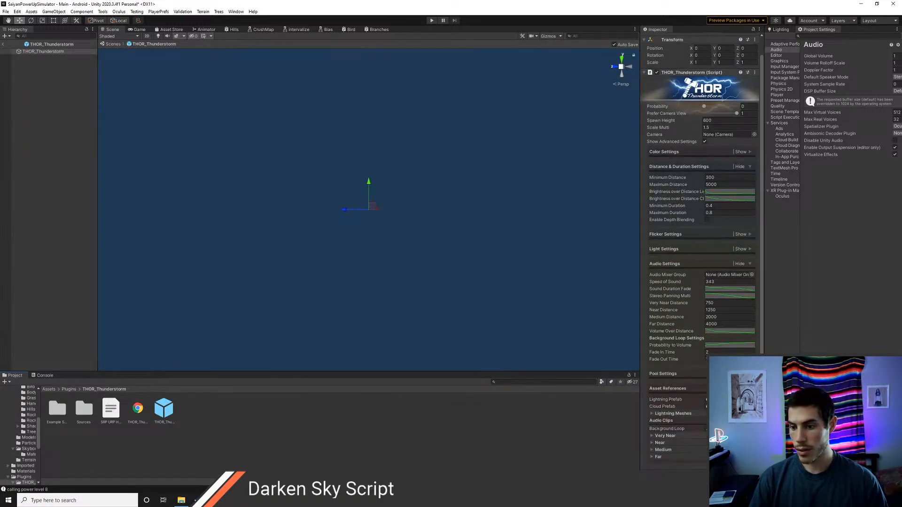
pyautogui.click(651, 436)
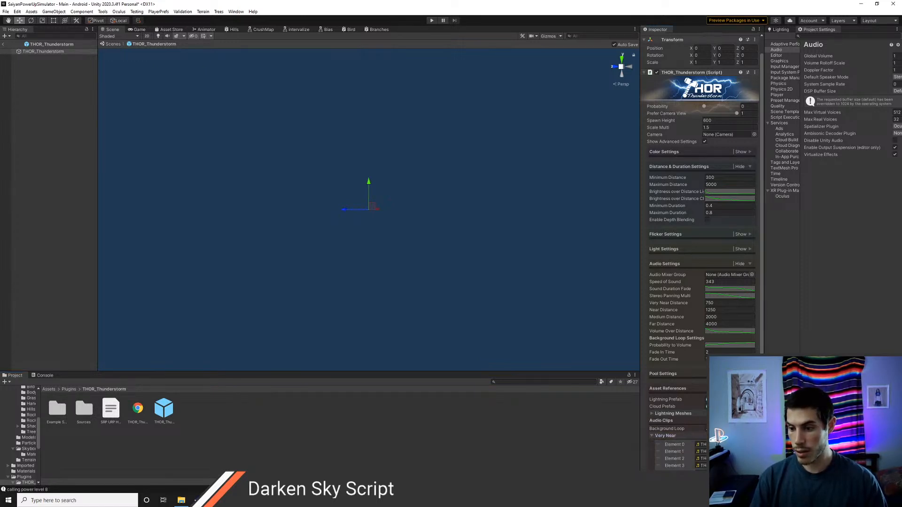
pyautogui.scroll(-3, 700, 256)
pyautogui.click(749, 427)
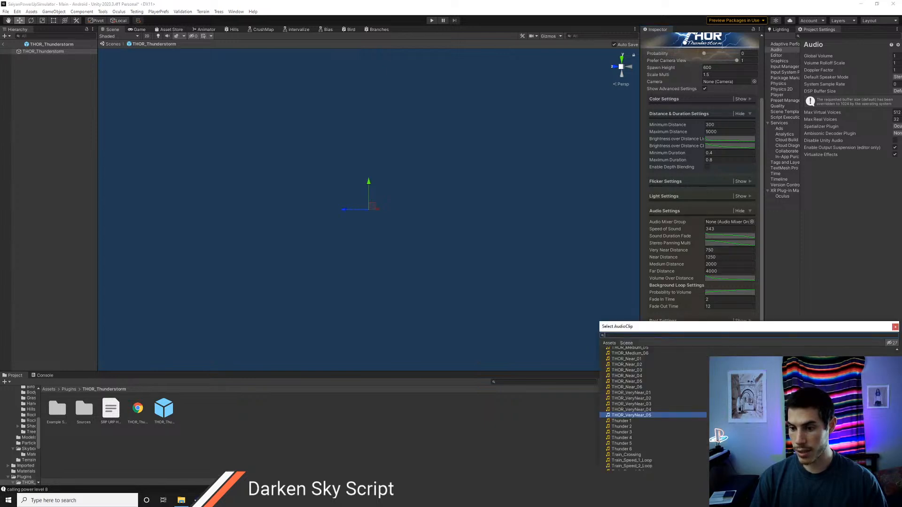
pyautogui.write('light')
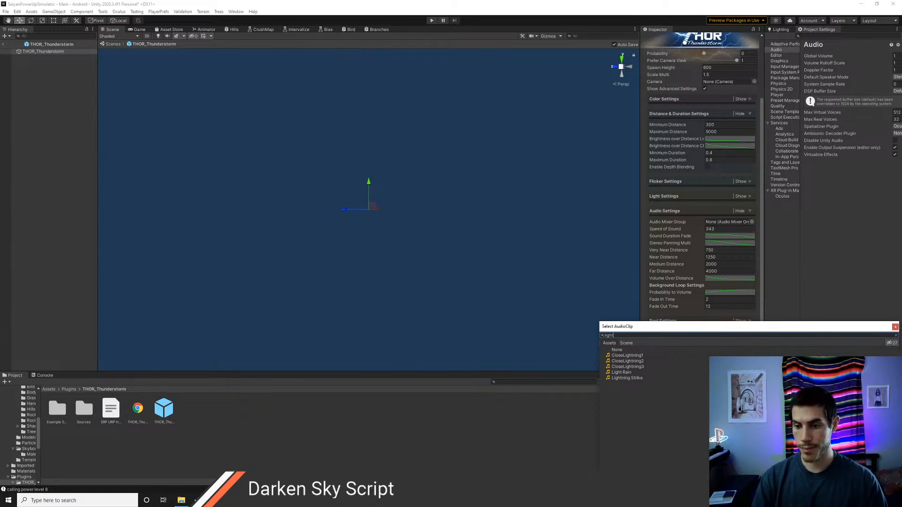
pyautogui.click(896, 335)
pyautogui.click(895, 326)
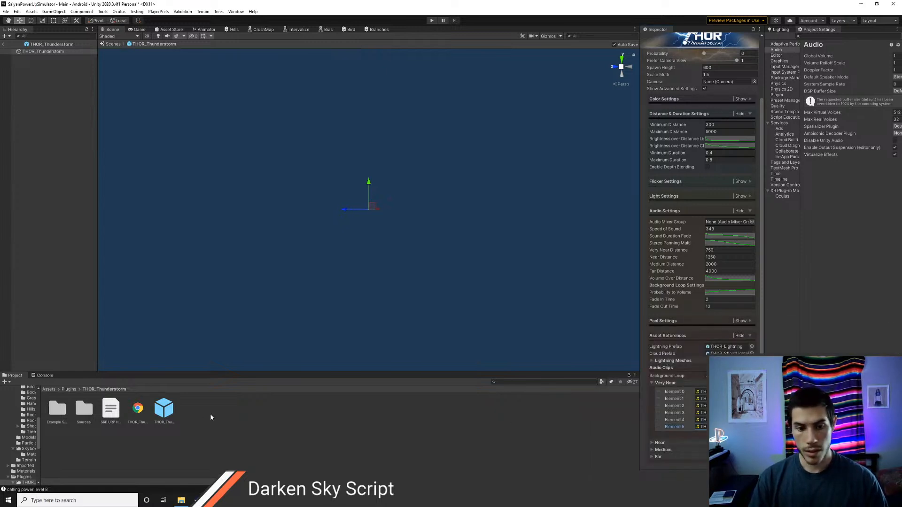
# Step: Assign the CloseLightning2 clip from Art/Audio/Foley/Lightning to Element 5 of the Very Near audio clips
pyautogui.scroll(5, 652, 114)
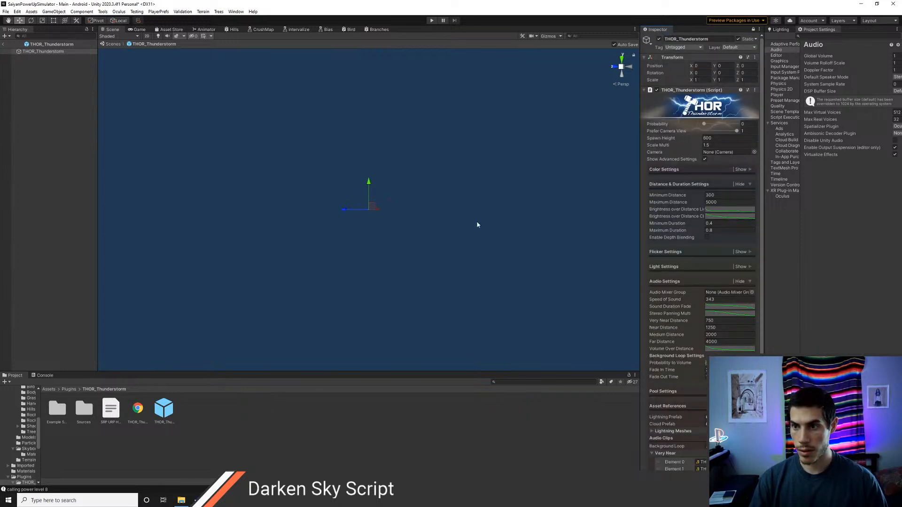
pyautogui.click(50, 390)
pyautogui.doubleClick(57, 411)
pyautogui.doubleClick(57, 413)
pyautogui.doubleClick(57, 415)
pyautogui.doubleClick(165, 409)
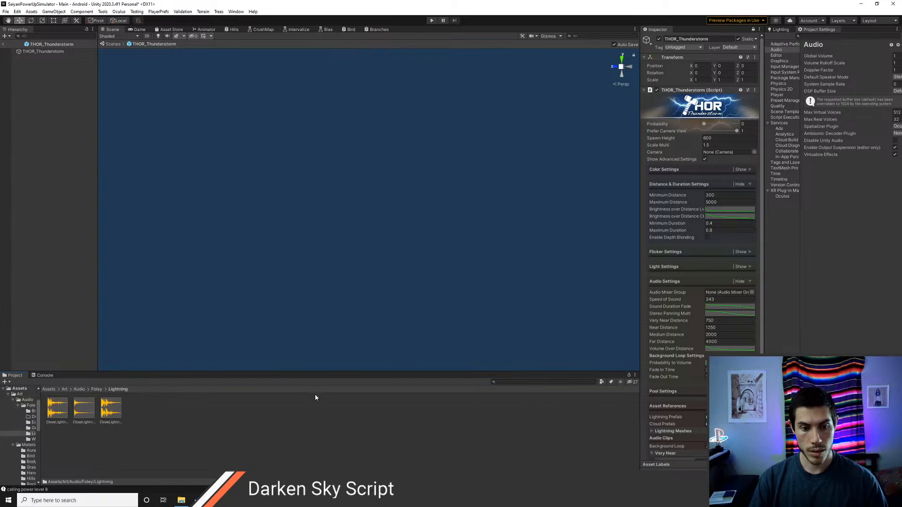
pyautogui.scroll(-4, 705, 393)
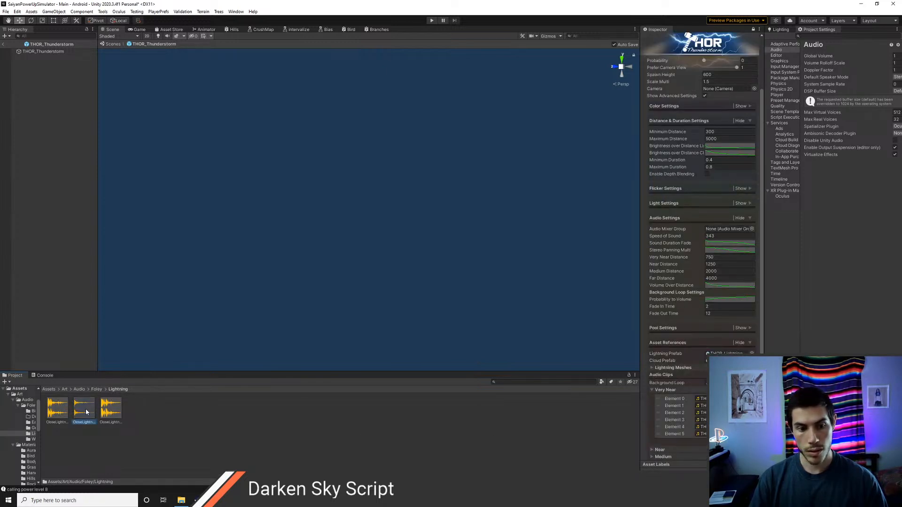
pyautogui.moveTo(57, 408); pyautogui.dragTo(700, 434)
# Step: Add Element 6 to the Near audio clips, assign it a close lightning clip from the Lightning folder, and leave prefab editing
pyautogui.scroll(-2, 701, 432)
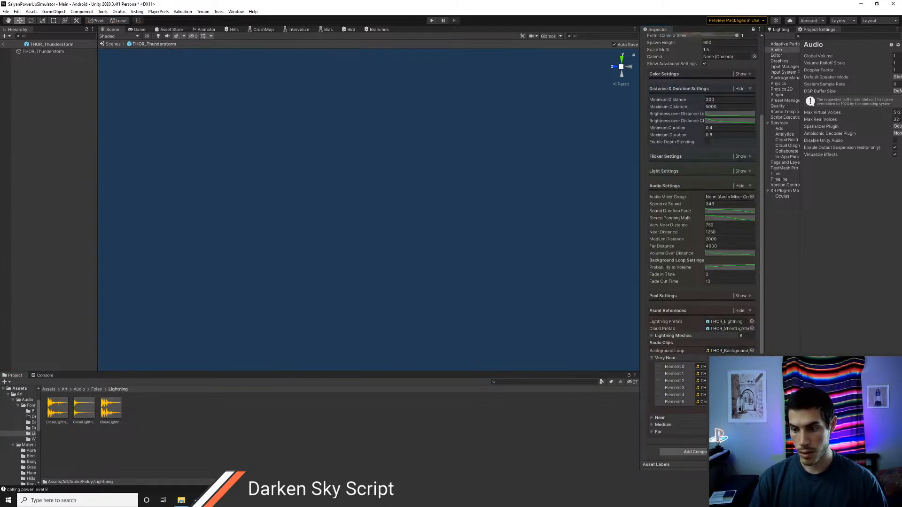
pyautogui.click(650, 417)
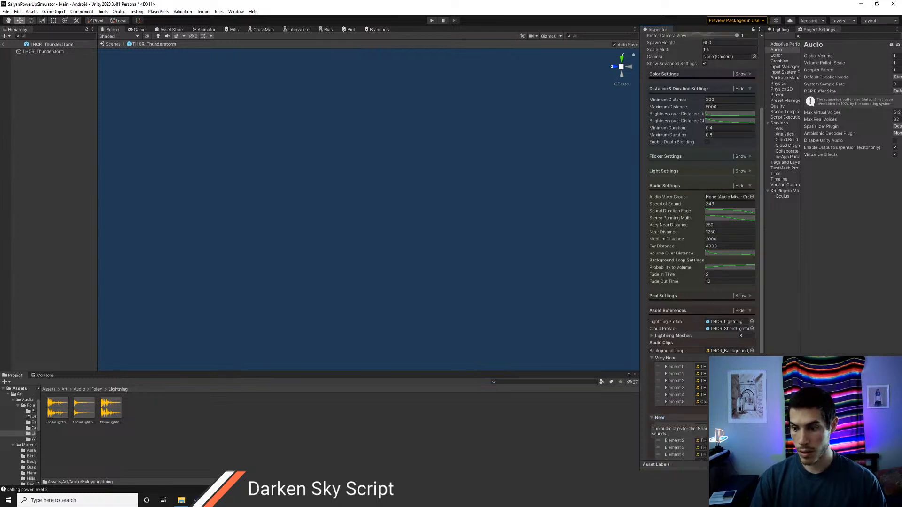
pyautogui.scroll(-4, 676, 423)
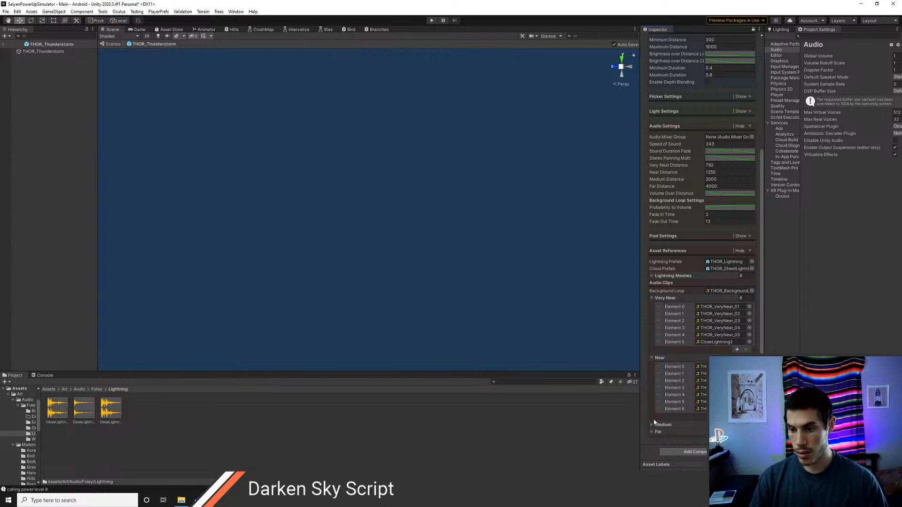
pyautogui.moveTo(66, 411); pyautogui.dragTo(700, 409)
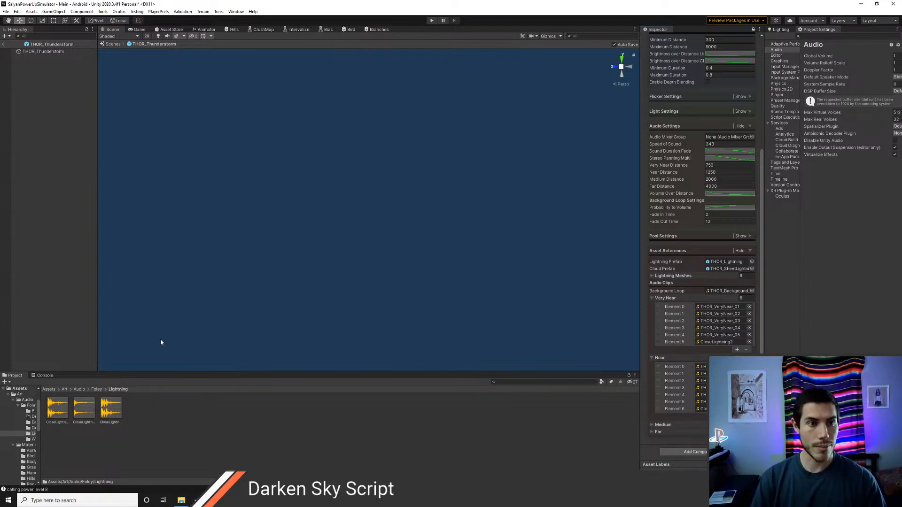
pyautogui.click(3, 44)
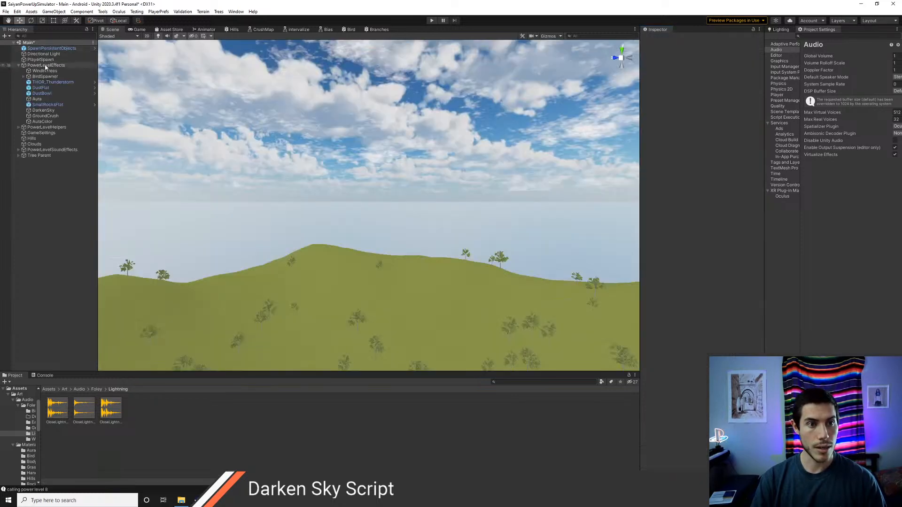
# Step: Review the audio clip lists of the THOR_Thunderstorm object under PowerLevelEffects and save the scene
pyautogui.click(51, 83)
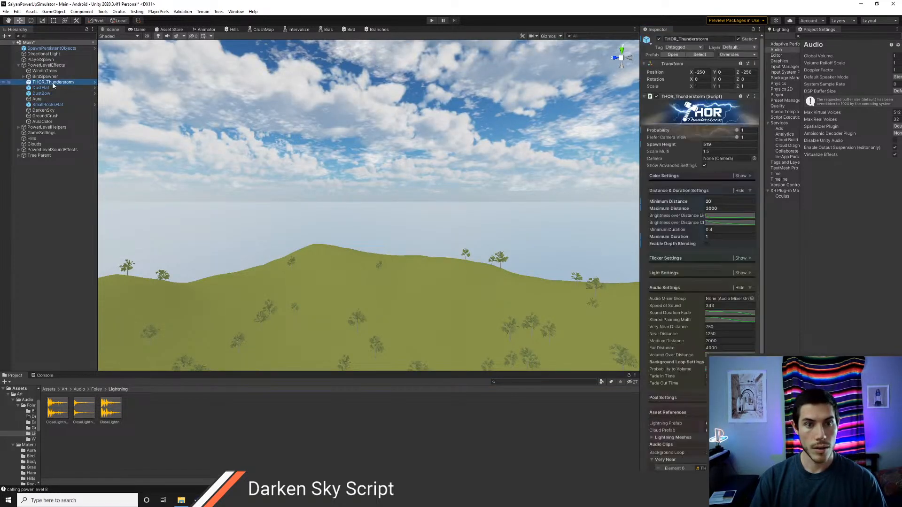
pyautogui.scroll(-5, 695, 312)
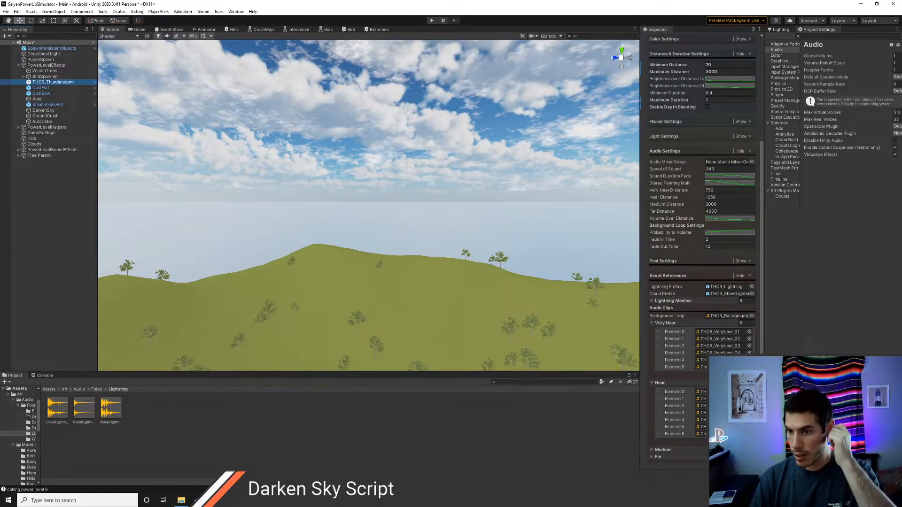
pyautogui.scroll(5, 695, 312)
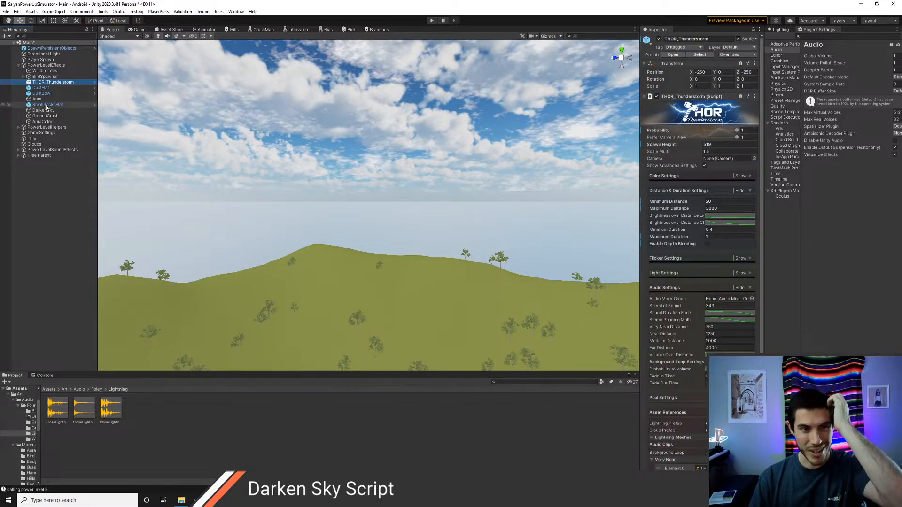
pyautogui.hotkey('ctrl', 's')
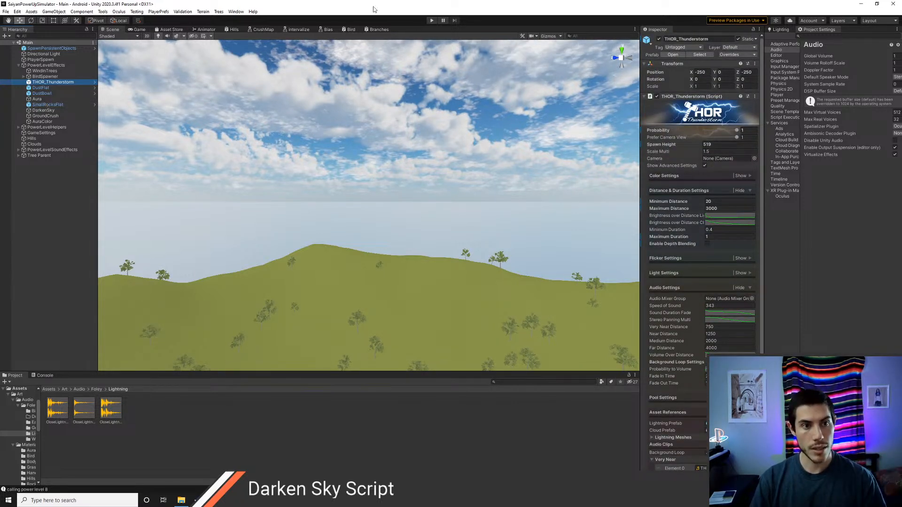
# Step: Play-test the scene while varying the Probability of THOR_Thunderstorm, and stop play mode
pyautogui.click(431, 20)
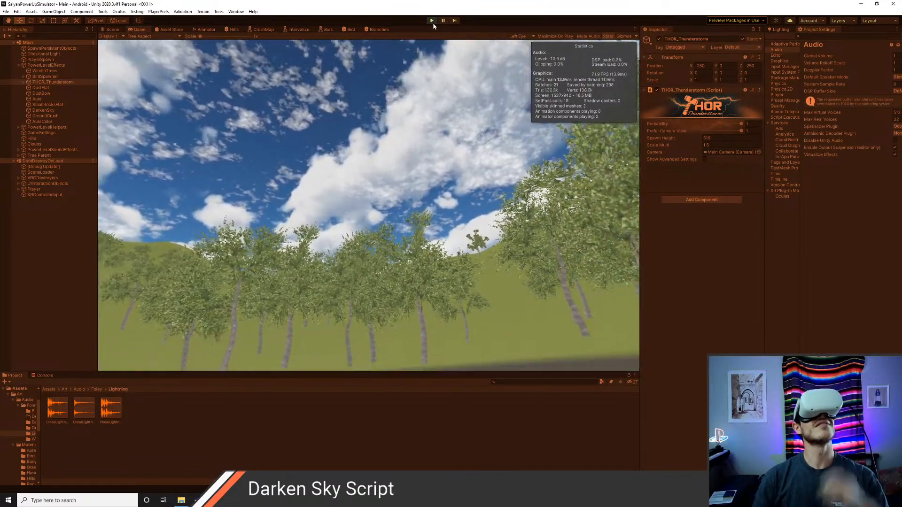
pyautogui.moveTo(741, 124); pyautogui.dragTo(742, 126)
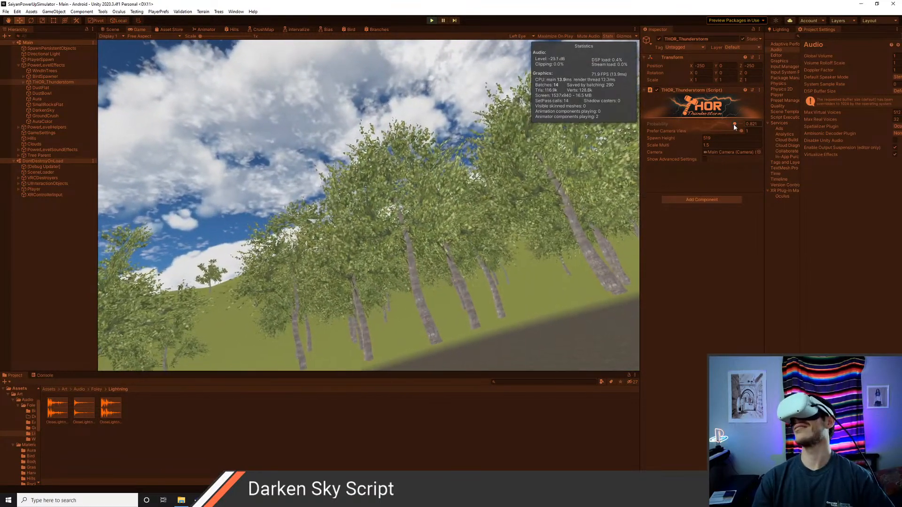
pyautogui.moveTo(734, 124); pyautogui.dragTo(738, 125)
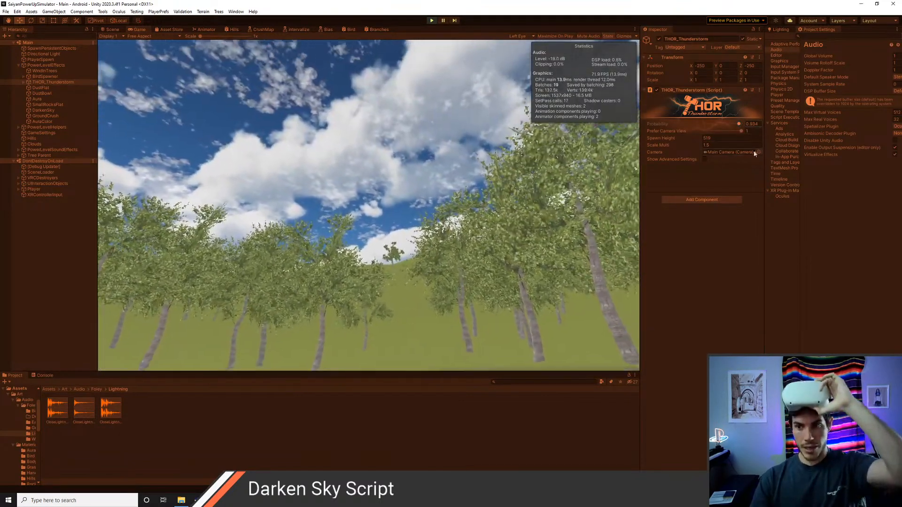
pyautogui.click(431, 21)
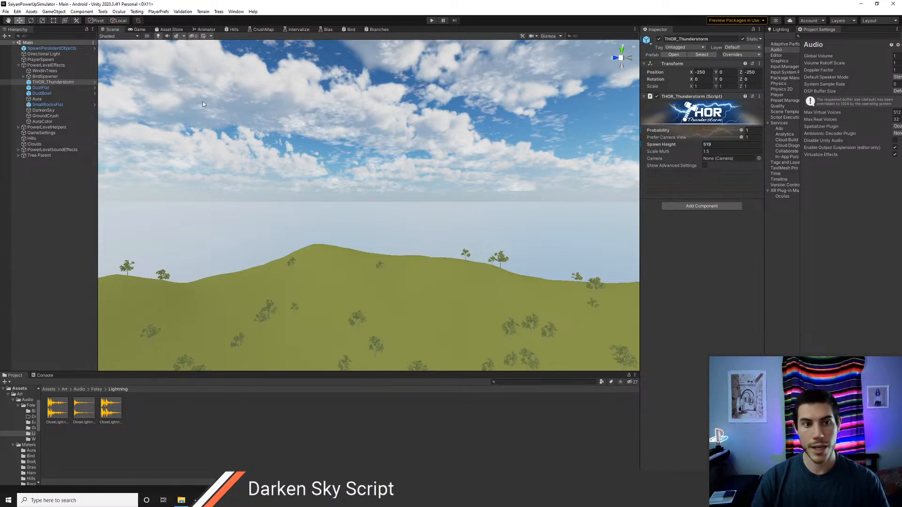
# Step: Open the Assets/Scripts/PowerLevels folder in the project
pyautogui.click(48, 389)
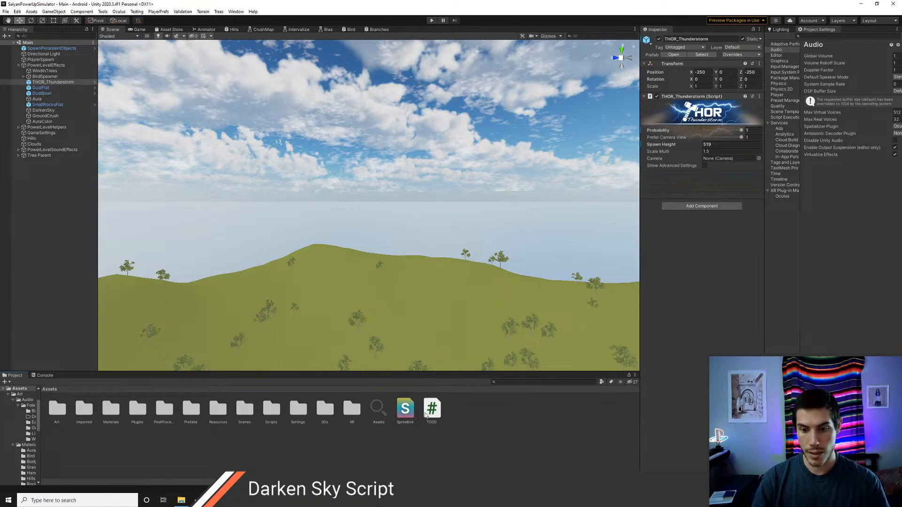
pyautogui.doubleClick(271, 411)
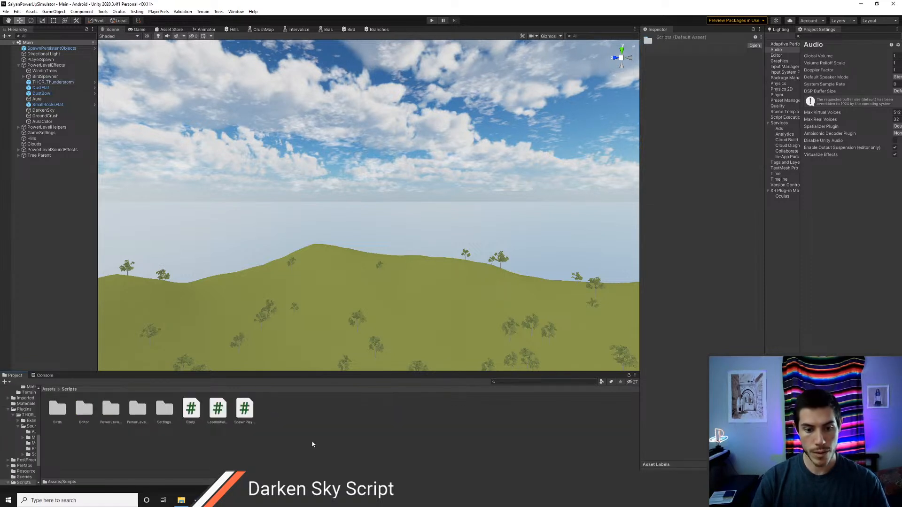
pyautogui.doubleClick(132, 415)
pyautogui.hotkey('ctrl', 'shift', 'n')
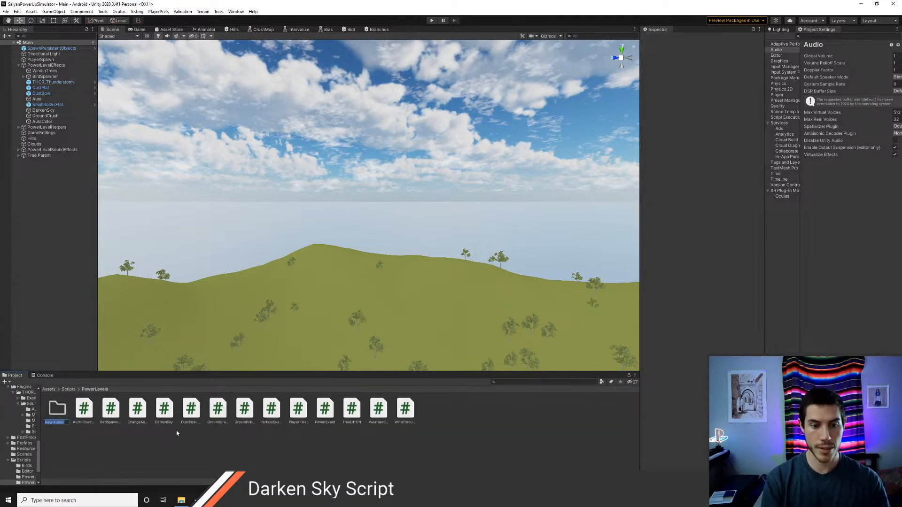
pyautogui.press('BackSpace')
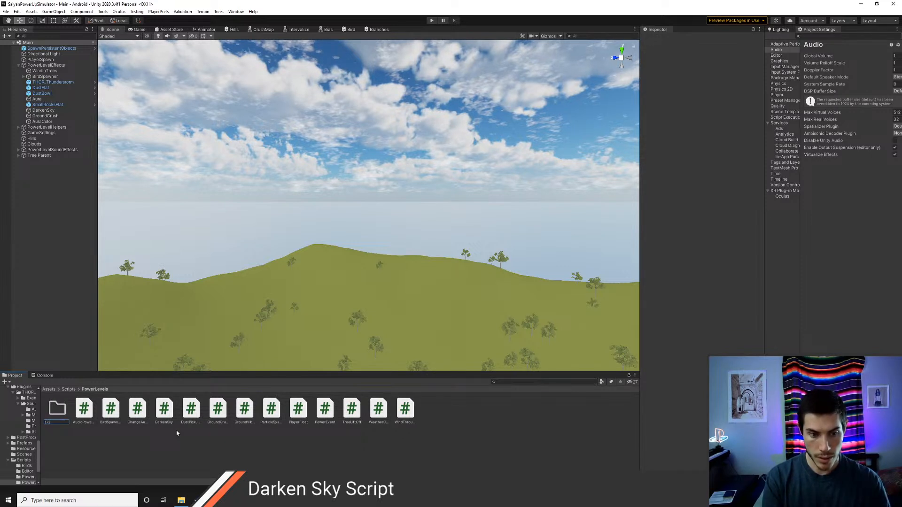
pyautogui.press('Escape')
# Step: Create a C# script named LightningStorm in the PowerLevels folder and open it in Visual Studio Code
pyautogui.hotkey('ctrl', 'alt', 'n')
pyautogui.write('L')
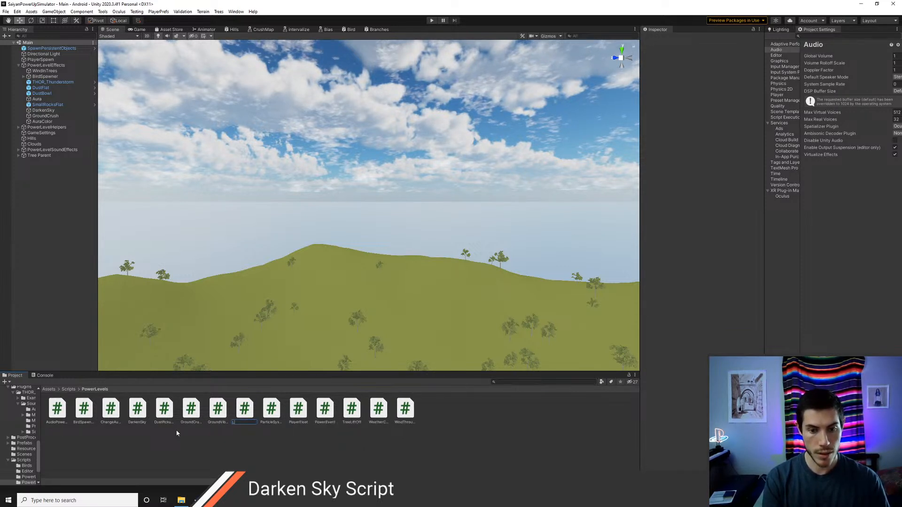
pyautogui.write('ightningStorm')
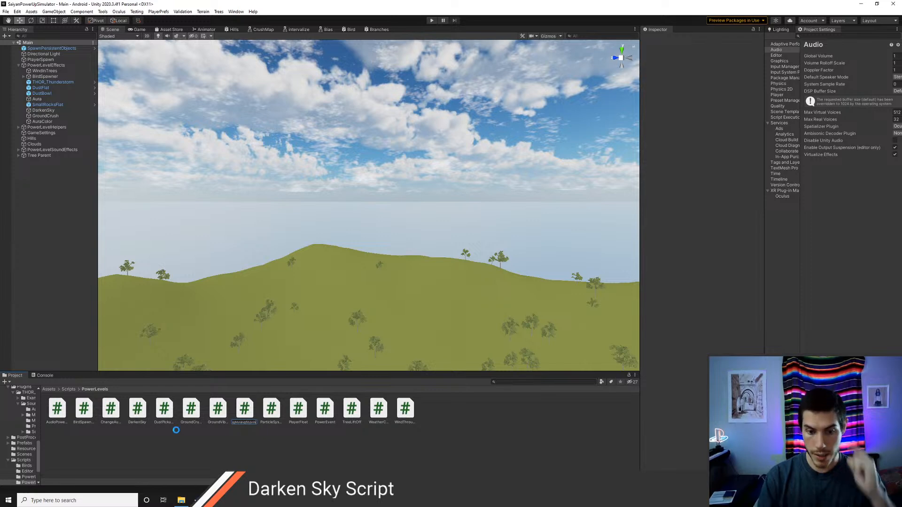
pyautogui.click(246, 416)
pyautogui.doubleClick(246, 415)
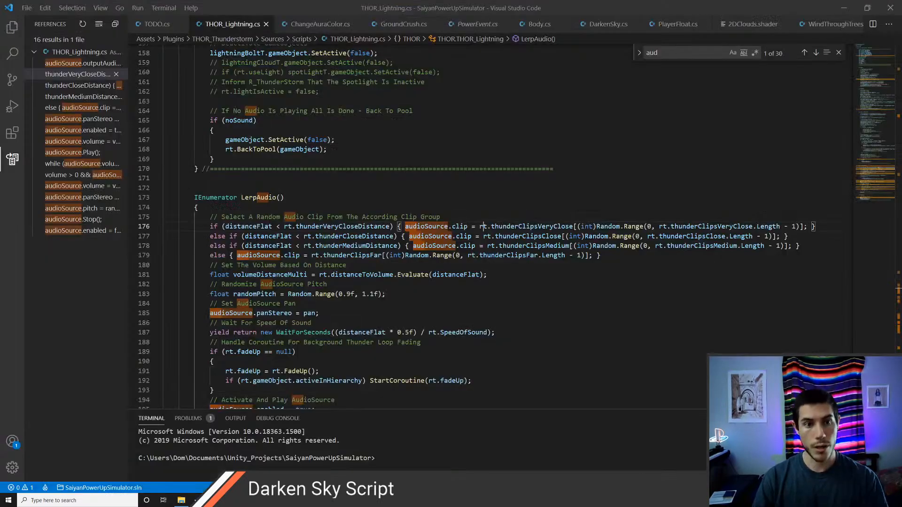
# Step: Make the LightningStorm class inherit from PowerEvent and save the script
pyautogui.press('BackSpace')
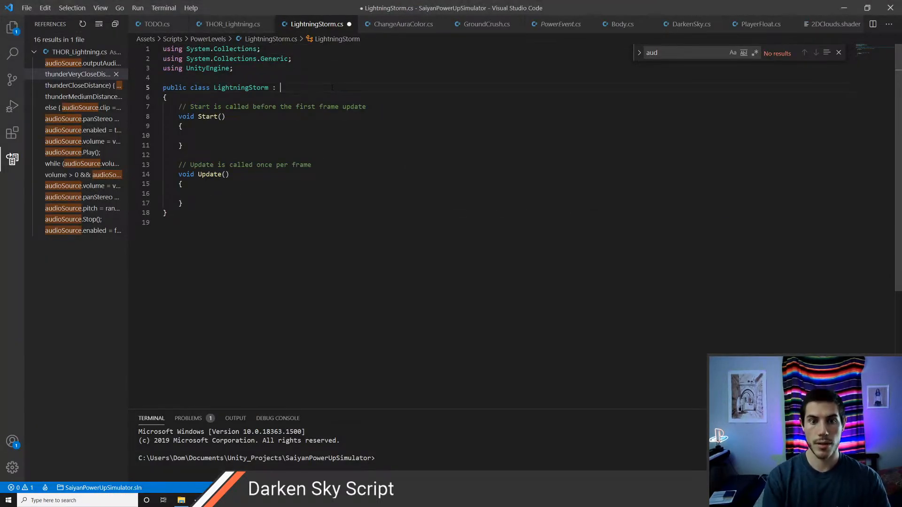
pyautogui.write('PowerEvent')
pyautogui.hotkey('ctrl', 's')
# Step: Delete the template Start and Update methods with their comments, leaving the LightningStorm class body empty
pyautogui.press('Down')
pyautogui.press('Down')
pyautogui.hotkey('ctrl', 'x')
pyautogui.hotkey('ctrl', 'x')
pyautogui.hotkey('ctrl', 'x')
pyautogui.hotkey('ctrl', 'x')
pyautogui.hotkey('ctrl', 'x')
pyautogui.hotkey('ctrl', 'x')
pyautogui.hotkey('ctrl', 'x')
pyautogui.hotkey('ctrl', 'x')
pyautogui.hotkey('ctrl', 'x')
pyautogui.hotkey('ctrl', 'x')
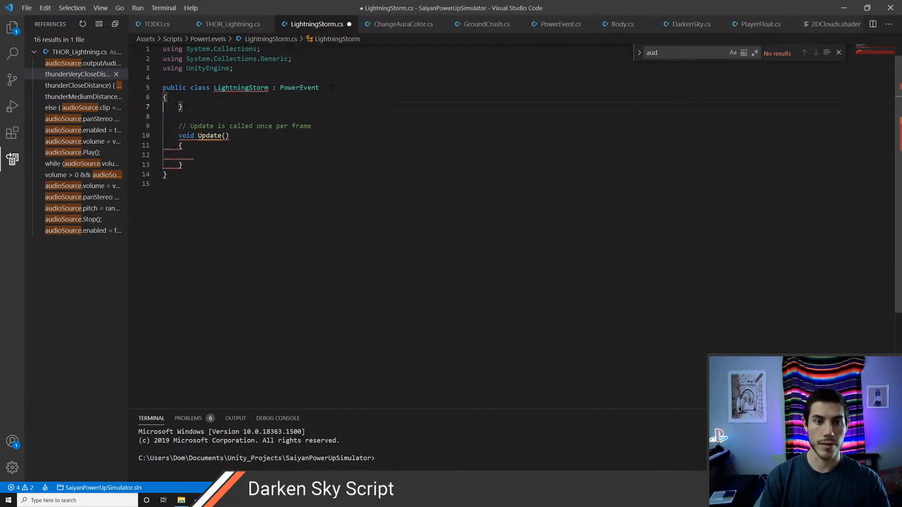
pyautogui.hotkey('ctrl', 'x')
pyautogui.press('Return')
# Step: Implement the abstract PowerEvent members in the LightningStorm class with a quick fix and save
pyautogui.press('Up')
pyautogui.press('Up')
pyautogui.press('Up')
pyautogui.hotkey('ctrl', 'Right')
pyautogui.hotkey('ctrl', 'Right')
pyautogui.hotkey('ctrl', 'Right')
pyautogui.hotkey('ctrl', '.')
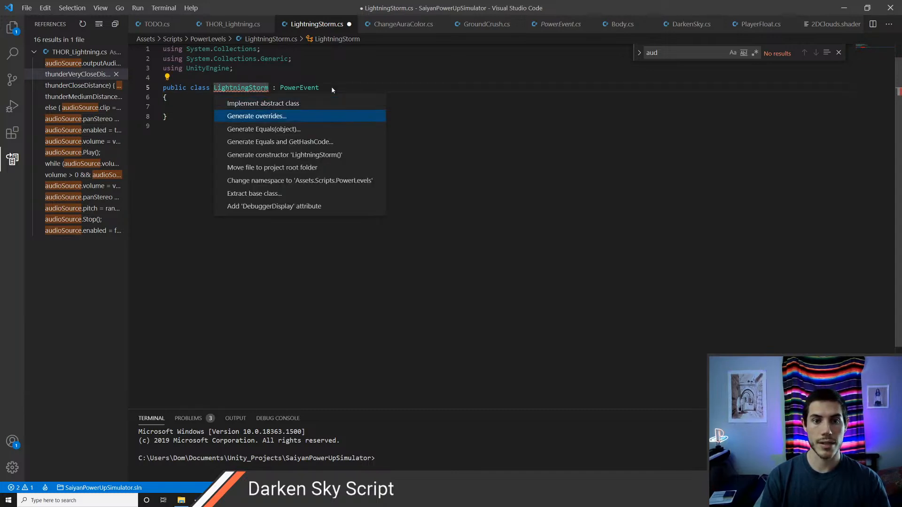
pyautogui.press('Return')
pyautogui.hotkey('ctrl', 's')
# Step: Remove the exception from LevelLost and collapse the method to an empty body on one line
pyautogui.press('Down')
pyautogui.press('Down')
pyautogui.press('Down')
pyautogui.press('Down')
pyautogui.press('Down')
pyautogui.press('Down')
pyautogui.press('Down')
pyautogui.hotkey('ctrl', 'x')
pyautogui.press('BackSpace')
pyautogui.press('Left')
pyautogui.press('BackSpace')
pyautogui.press('BackSpace')
pyautogui.press('BackSpace')
pyautogui.press('BackSpace')
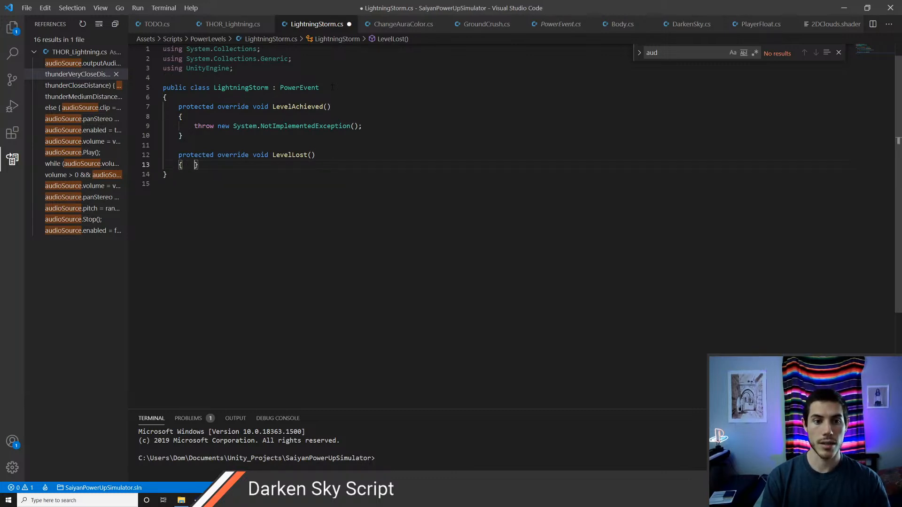
pyautogui.press('Left')
pyautogui.press('BackSpace')
pyautogui.press('BackSpace')
pyautogui.press('BackSpace')
pyautogui.write(')')
# Step: Remove the NotImplementedException line from LevelAchieved, leaving a blank line in its body
pyautogui.press('Up')
pyautogui.press('Up')
pyautogui.press('Up')
pyautogui.hotkey('ctrl', 'x')
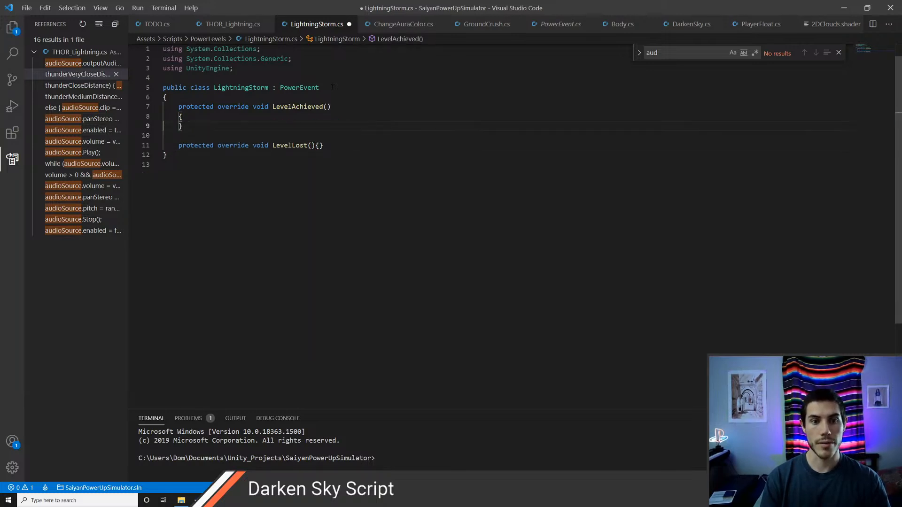
pyautogui.press('Return')
# Step: Declare a THOR.THOR_Thunderstorm field named thunderstorm at the top of the LightningStorm class and save
pyautogui.press('Up')
pyautogui.press('Up')
pyautogui.press('Up')
pyautogui.press('Return')
pyautogui.write('Thor')
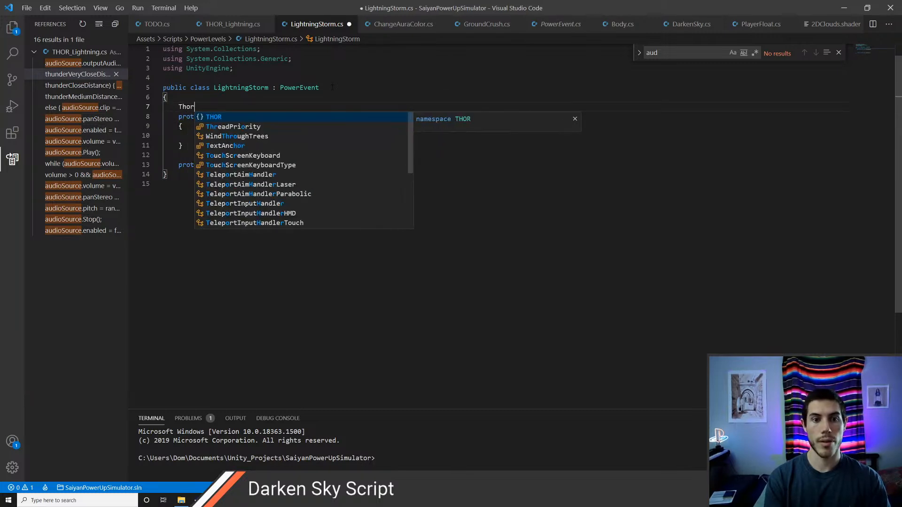
pyautogui.press('Tab')
pyautogui.write('.')
pyautogui.press('Down')
pyautogui.press('Down')
pyautogui.press('Down')
pyautogui.press('Tab')
pyautogui.write('thunderstorm;')
pyautogui.hotkey('ctrl', 's')
pyautogui.press('Return')
pyautogui.hotkey('ctrl', 's')
pyautogui.press('Down')
pyautogui.press('Down')
pyautogui.press('Down')
pyautogui.press('Tab')
pyautogui.write('thun')
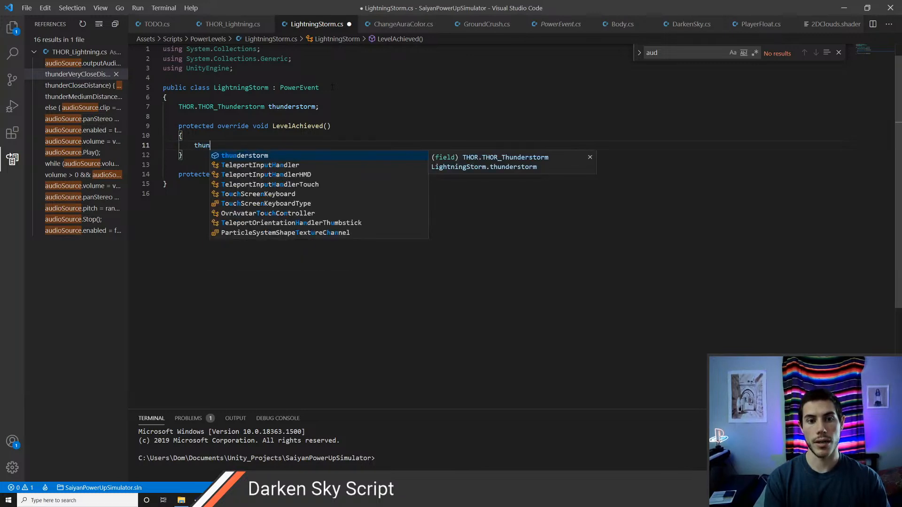
pyautogui.press('Tab')
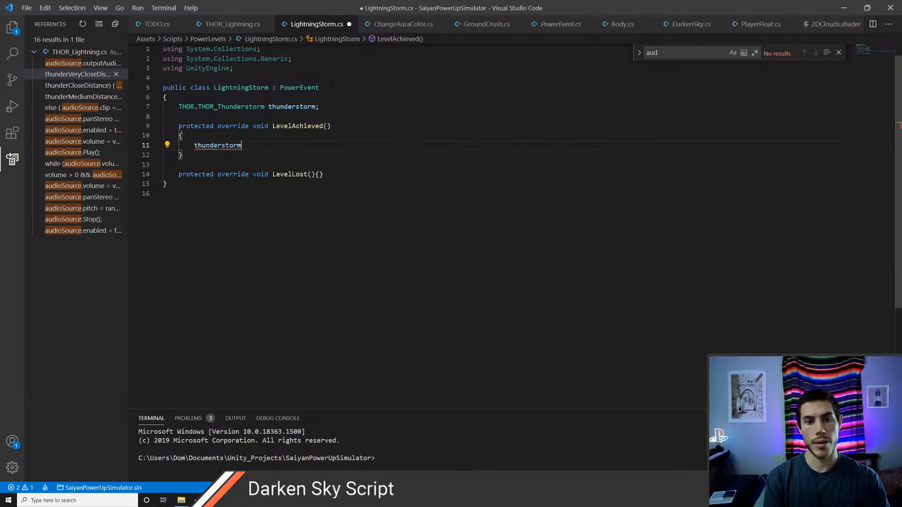
pyautogui.write('.')
pyautogui.press('BackSpace')
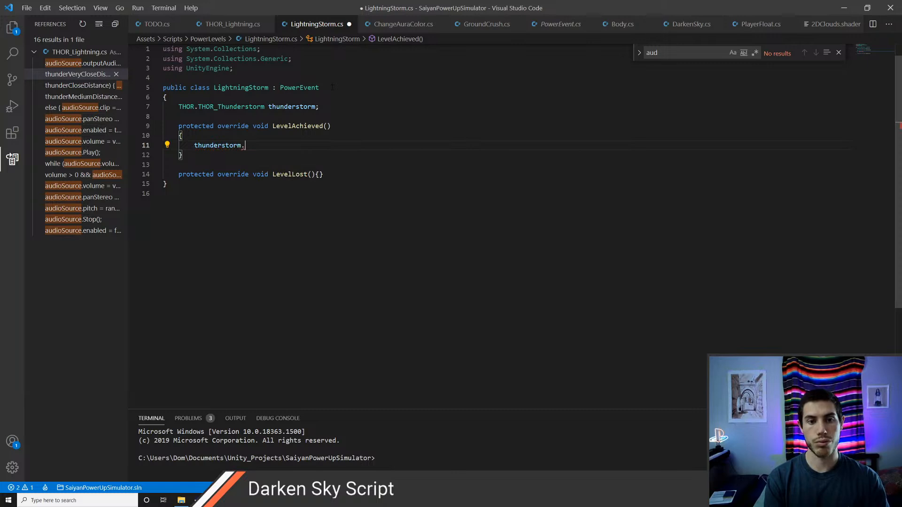
pyautogui.hotkey('ctrl', 'BackSpace')
pyautogui.hotkey('ctrl', 'BackSpace')
# Step: Add a FadeInThunderstorm() call to the body of LevelAchieved and save the script
pyautogui.press('Tab')
pyautogui.write('Fa')
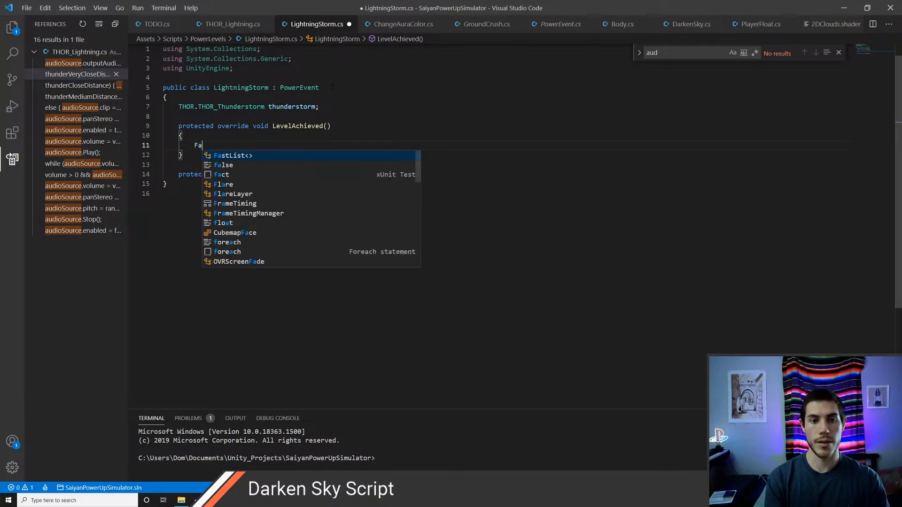
pyautogui.write('deInThunderstorm();')
pyautogui.hotkey('ctrl', 's')
# Step: Open DarkenSky.cs and go to the end of the FadeInClouds method in the Faders region
pyautogui.hotkey('ctrl', 'p')
pyautogui.write('darken')
pyautogui.press('Return')
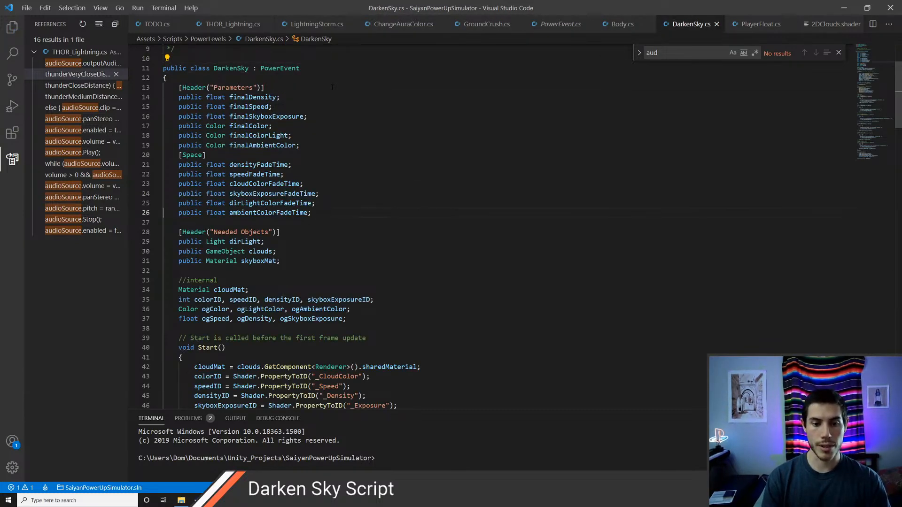
pyautogui.press('Down')
pyautogui.press('Down')
pyautogui.press('Down')
pyautogui.press('Down')
pyautogui.press('Down')
pyautogui.press('Down')
pyautogui.press('Down')
pyautogui.press('Down')
pyautogui.press('Down')
pyautogui.press('Down')
pyautogui.press('Down')
pyautogui.press('Down')
pyautogui.press('Down')
pyautogui.press('Down')
pyautogui.press('Down')
pyautogui.press('Down')
pyautogui.press('Down')
pyautogui.press('Down')
pyautogui.press('Down')
pyautogui.press('Down')
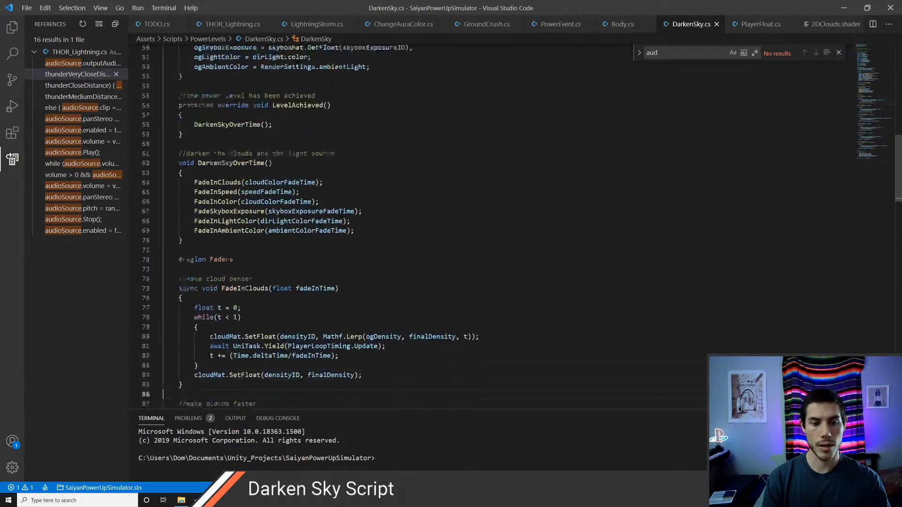
pyautogui.press('Up')
pyautogui.press('Up')
pyautogui.press('Up')
pyautogui.press('Up')
pyautogui.press('Up')
pyautogui.press('Up')
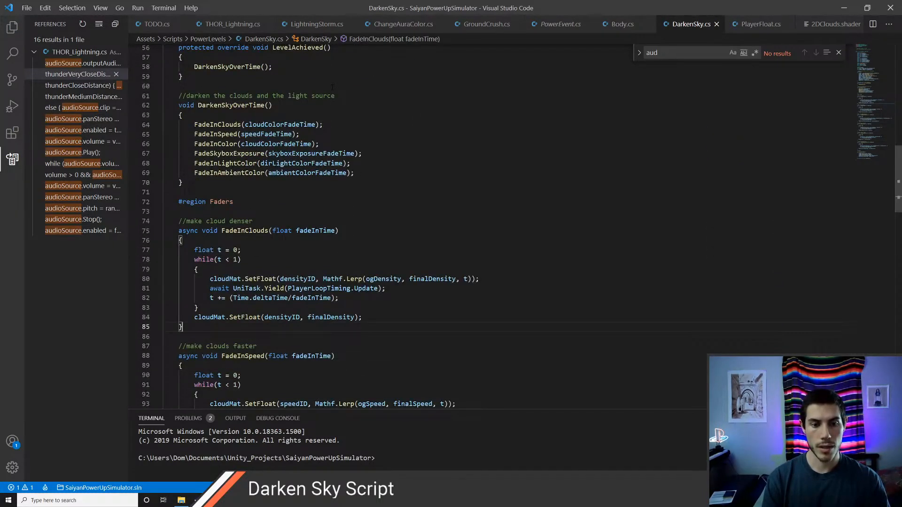
# Step: Copy the whole FadeInClouds method together with the comment above it
pyautogui.hotkey('shift', 'Up')
pyautogui.hotkey('shift', 'Up')
pyautogui.hotkey('shift', 'Up')
pyautogui.hotkey('shift', 'Up')
pyautogui.hotkey('shift', 'Up')
pyautogui.hotkey('shift', 'Up')
pyautogui.hotkey('shift', 'Up')
pyautogui.hotkey('shift', 'Up')
pyautogui.hotkey('shift', 'Up')
pyautogui.hotkey('shift', 'Up')
pyautogui.hotkey('shift', 'Up')
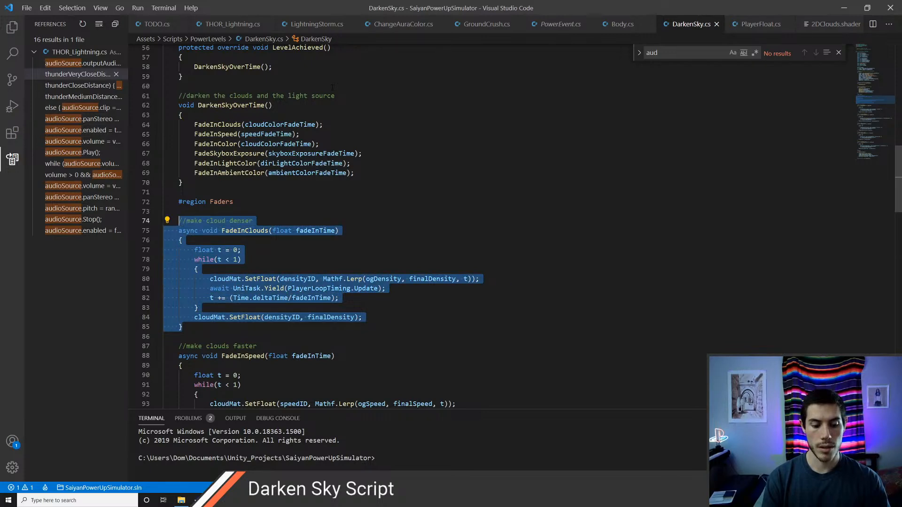
pyautogui.hotkey('ctrl', 'x')
# Step: Paste the copied FadeInClouds method into LightningStorm.cs between LevelAchieved and LevelLost
pyautogui.hotkey('ctrl', 'Tab')
pyautogui.press('Return')
pyautogui.press('Return')
pyautogui.hotkey('ctrl', 'v')
# Step: Change the comment above the pasted method to "fade in the thunderstorm" and save the script
pyautogui.press('Up')
pyautogui.press('Up')
pyautogui.press('End')
pyautogui.hotkey('ctrl', 'BackSpace')
pyautogui.hotkey('ctrl', 'BackSpace')
pyautogui.hotkey('ctrl', 'BackSpace')
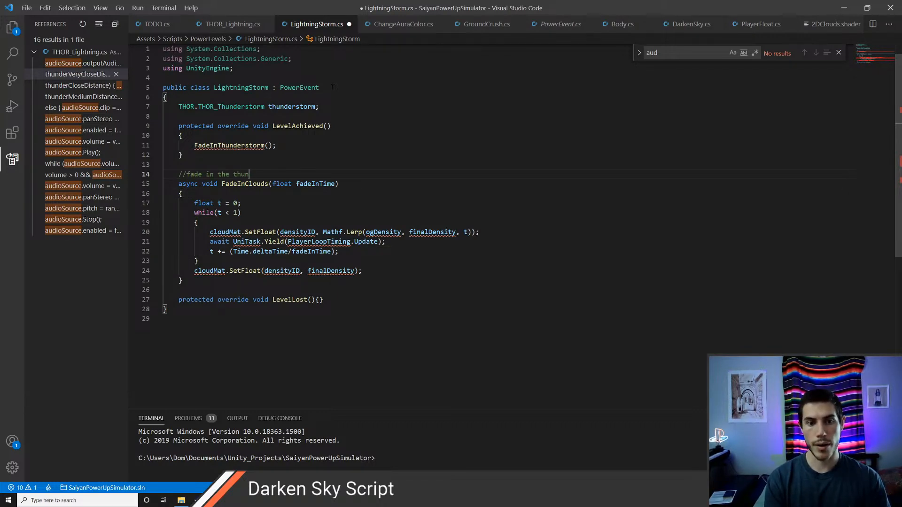
pyautogui.hotkey('ctrl', 's')
pyautogui.press('Down')
pyautogui.press('Down')
pyautogui.press('Down')
pyautogui.press('Down')
pyautogui.press('Down')
pyautogui.press('Up')
pyautogui.press('Up')
pyautogui.press('Up')
pyautogui.press('Up')
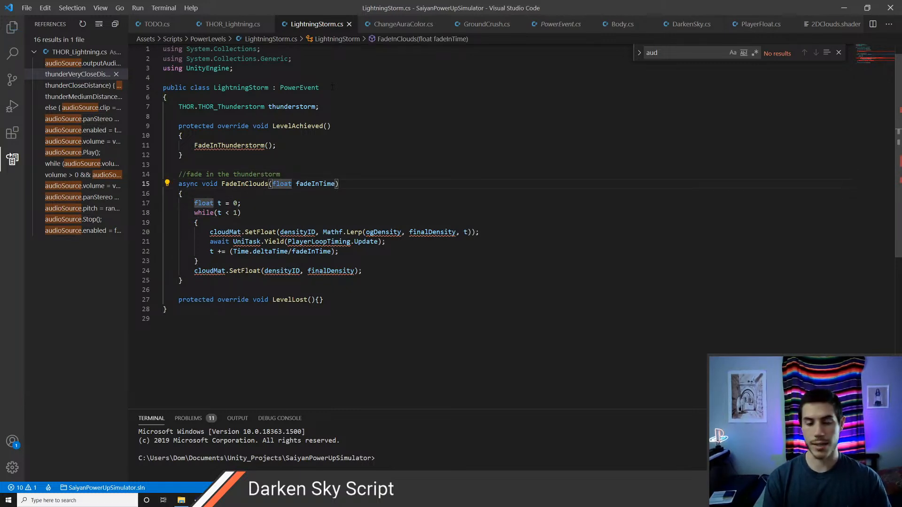
pyautogui.hotkey('ctrl', 'Left')
pyautogui.hotkey('ctrl', 'Left')
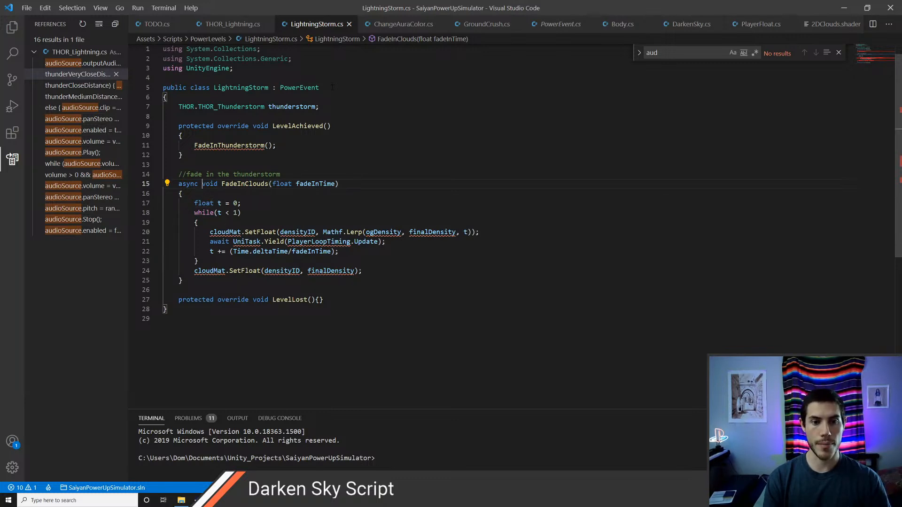
pyautogui.hotkey('ctrl', 'BackSpace')
pyautogui.hotkey('ctrl', 'z')
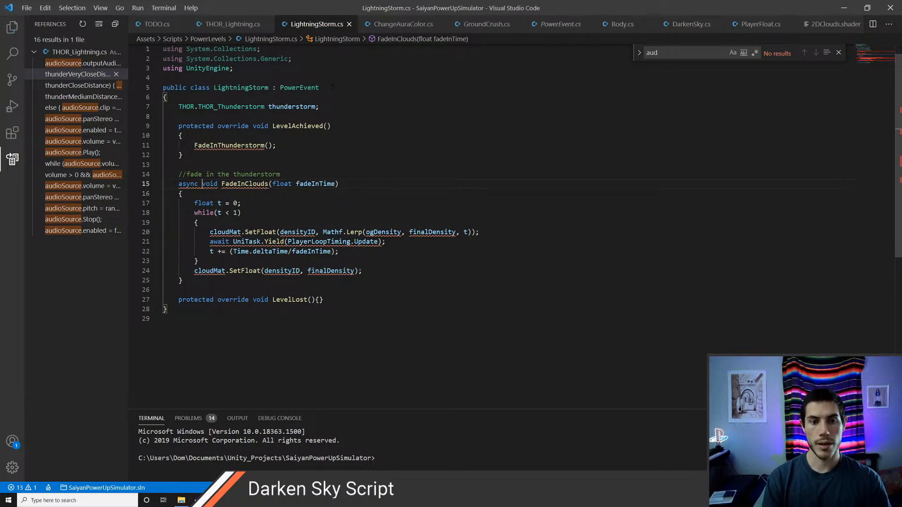
pyautogui.hotkey('ctrl', 'Right')
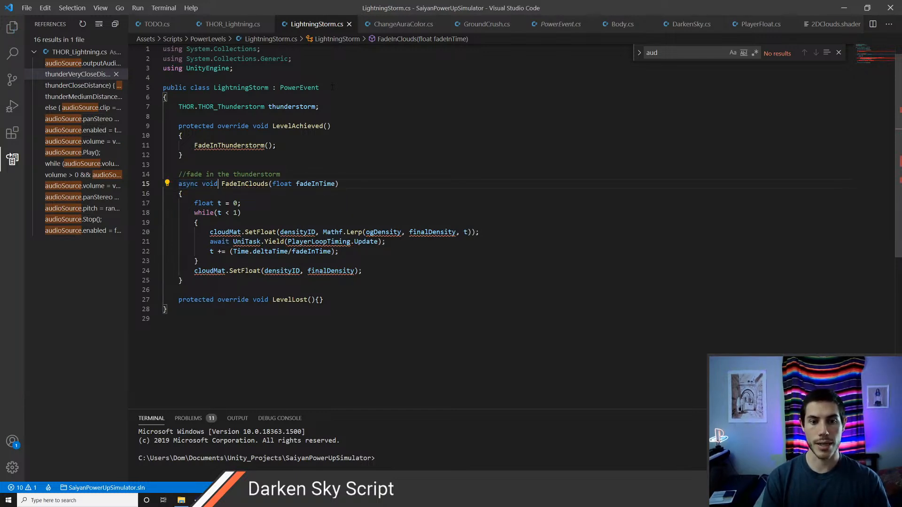
# Step: Insert a line with thunderstorm.probability at the start of the while loop in the pasted FadeInClouds method
pyautogui.press('Down')
pyautogui.press('Down')
pyautogui.press('Down')
pyautogui.press('Down')
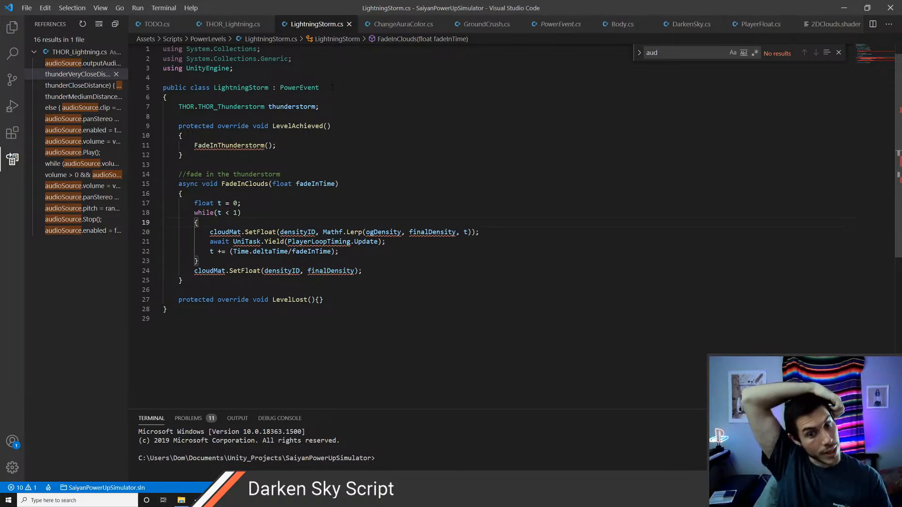
pyautogui.press('Down')
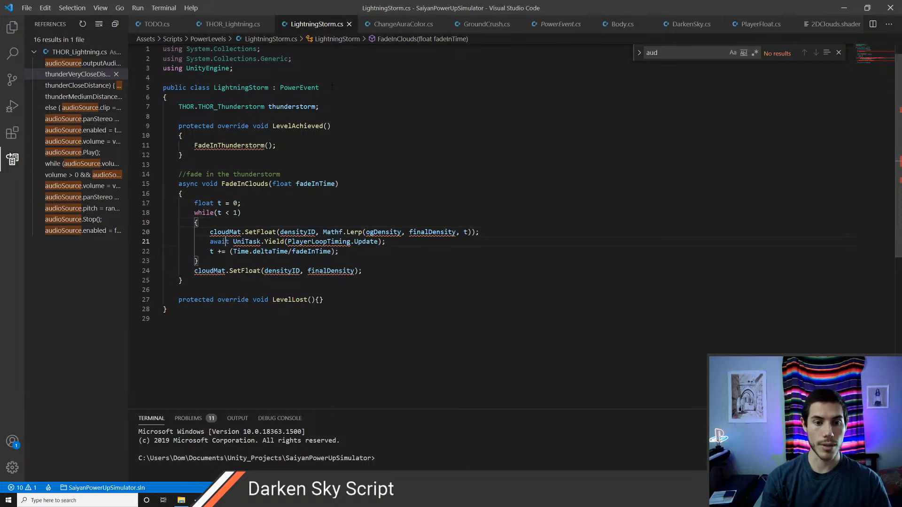
pyautogui.scroll(-1, 332, 87)
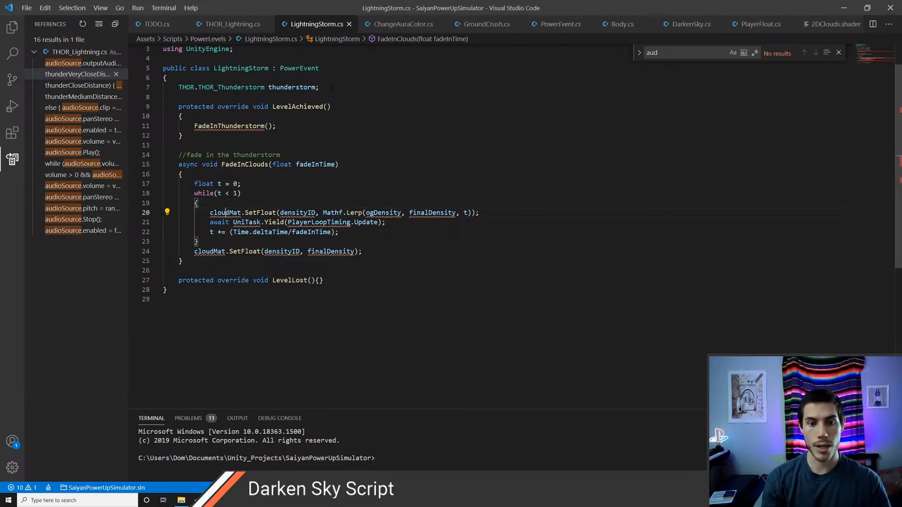
pyautogui.hotkey('ctrl', 'Right')
pyautogui.hotkey('ctrl', 'Right')
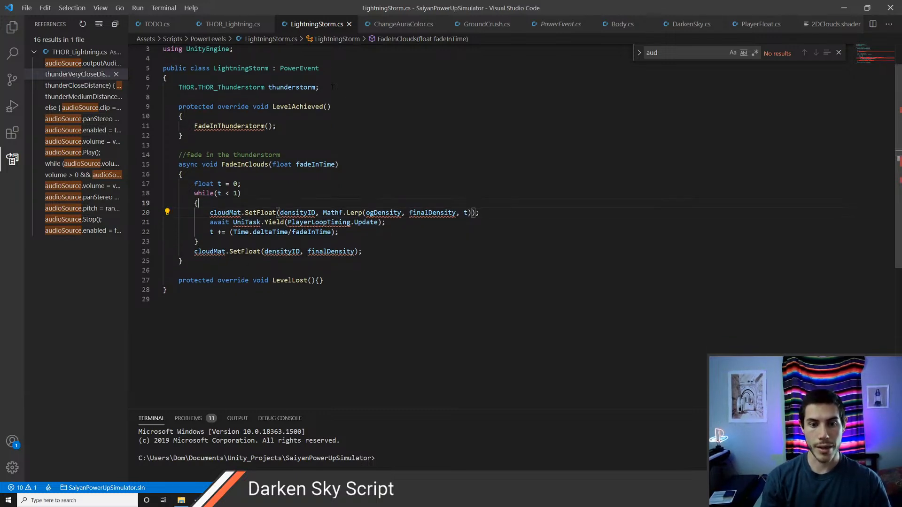
pyautogui.hotkey('ctrl', 'shift', 'Return')
pyautogui.write('thunderstorm.pro')
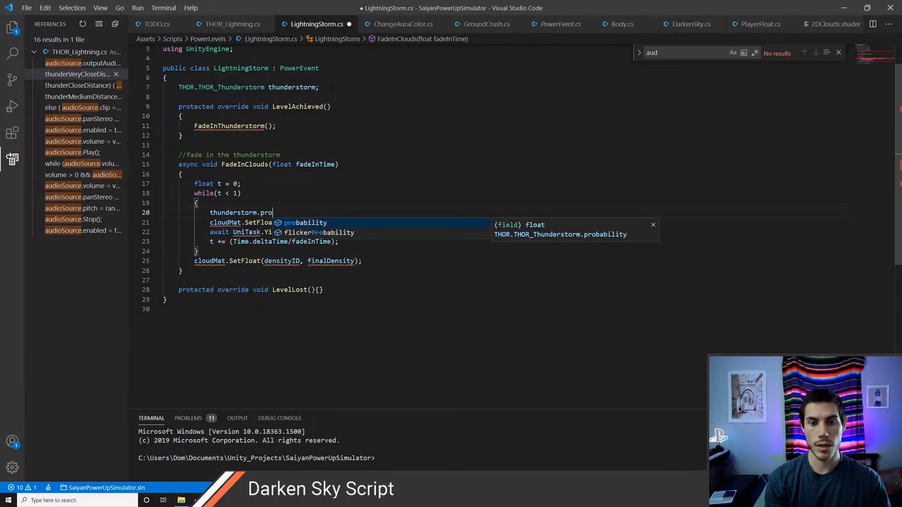
pyautogui.press('Tab')
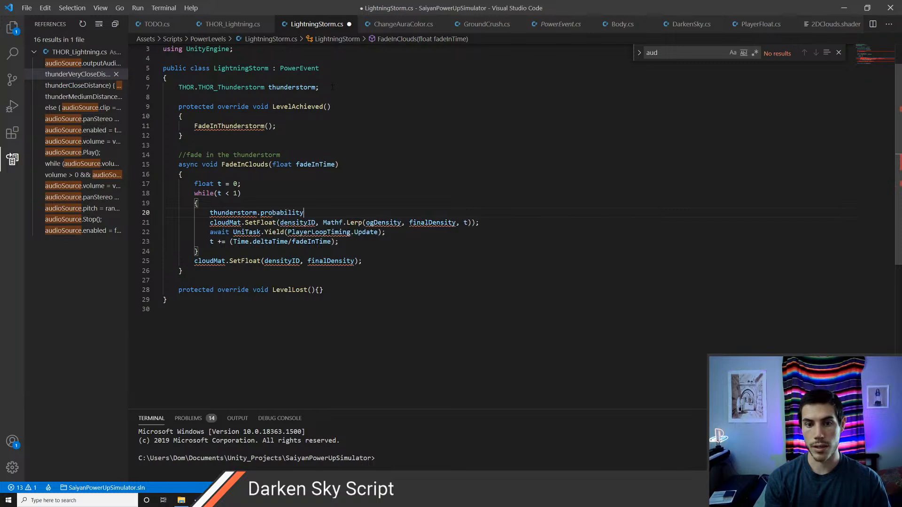
# Step: Add an empty void Start() method with braces between the thunderstorm field and LevelAchieved
pyautogui.press('Up')
pyautogui.press('Up')
pyautogui.press('Up')
pyautogui.press('Up')
pyautogui.press('Up')
pyautogui.press('Up')
pyautogui.press('Up')
pyautogui.press('Up')
pyautogui.press('Up')
pyautogui.press('Up')
pyautogui.press('Up')
pyautogui.press('Up')
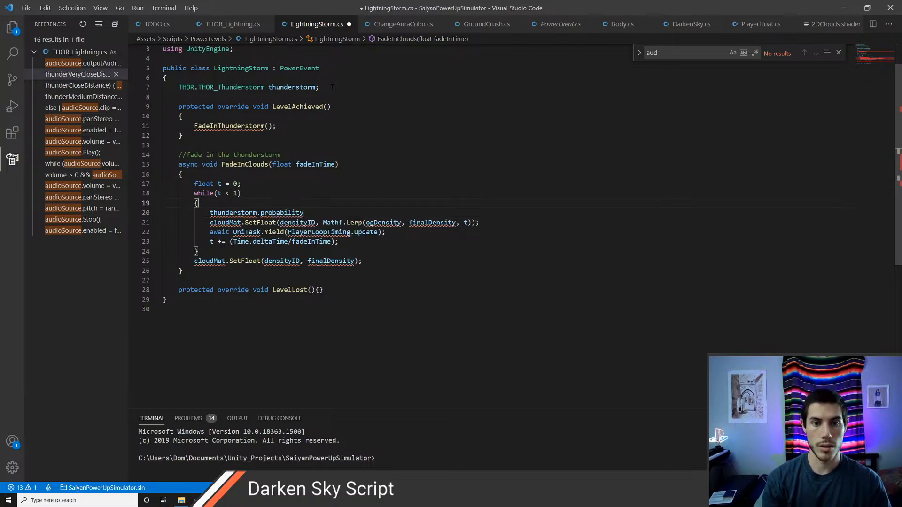
pyautogui.scroll(2, 332, 87)
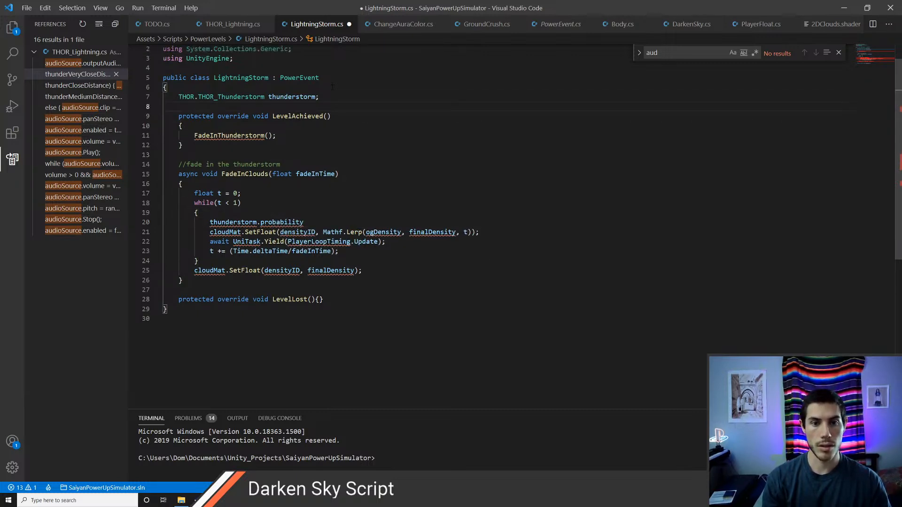
pyautogui.press('Return')
pyautogui.write('void Start()')
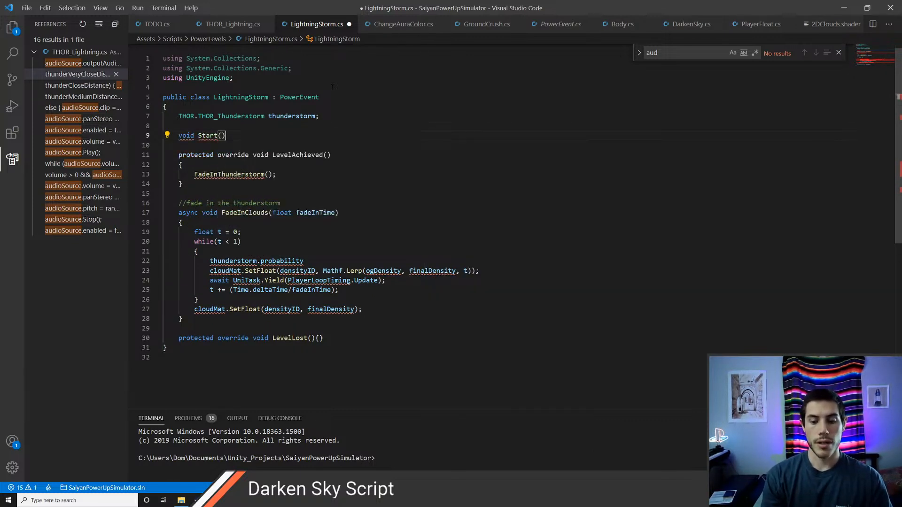
pyautogui.press('Return')
pyautogui.write('{')
pyautogui.press('Return')
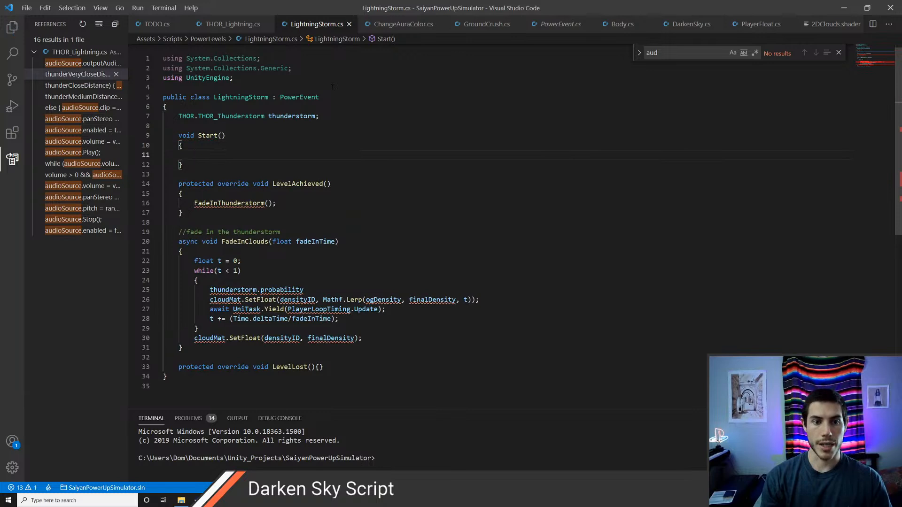
# Step: In Start, set thunderstorm.probability = 0; and add the comment "turn off lightning" above it
pyautogui.write('thunderstorm.probability = 0')
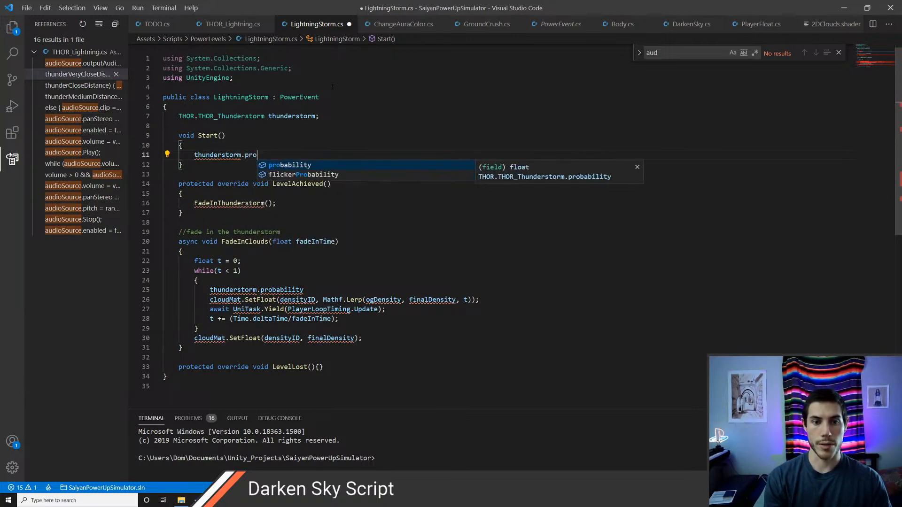
pyautogui.hotkey('ctrl', 's')
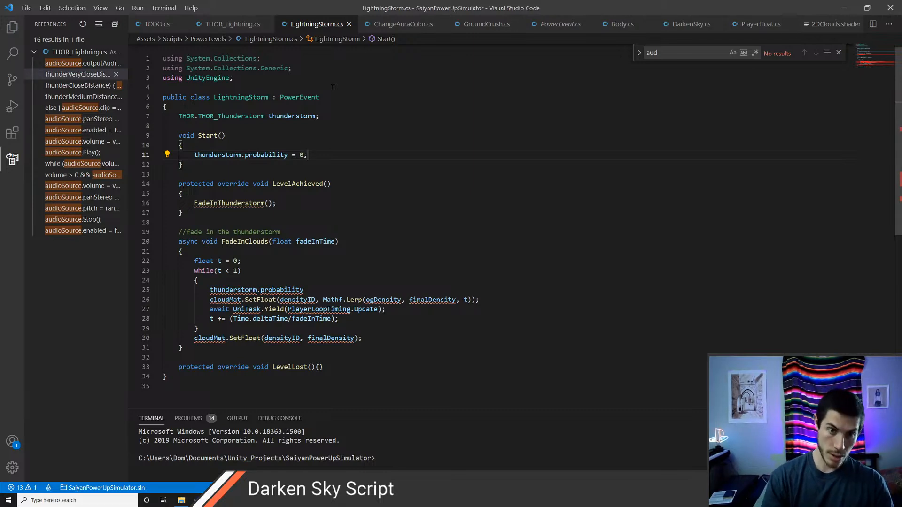
pyautogui.hotkey('ctrl', 'shift', 'Return')
pyautogui.write('//turn off ligh')
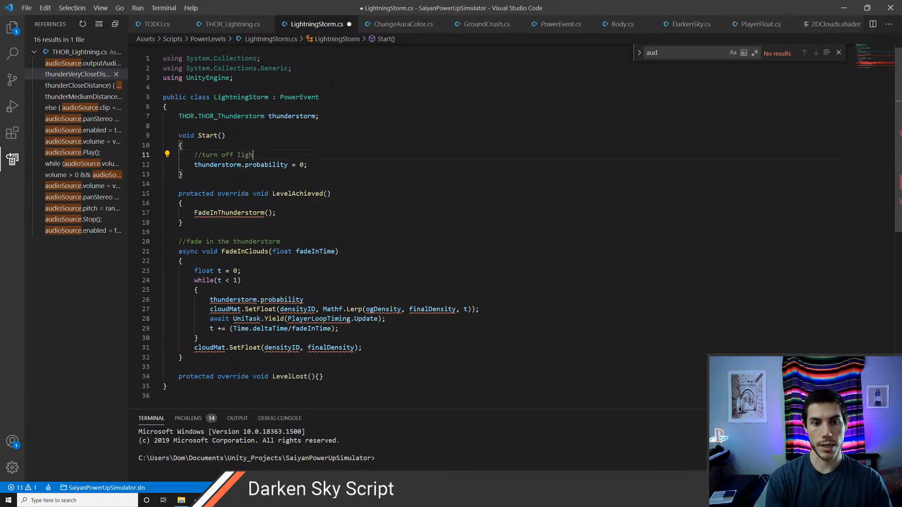
# Step: Make the thunderstorm field public, put a "Needed Objects" Header attribute above it, and save the script
pyautogui.press('Up')
pyautogui.press('Up')
pyautogui.press('Up')
pyautogui.press('Up')
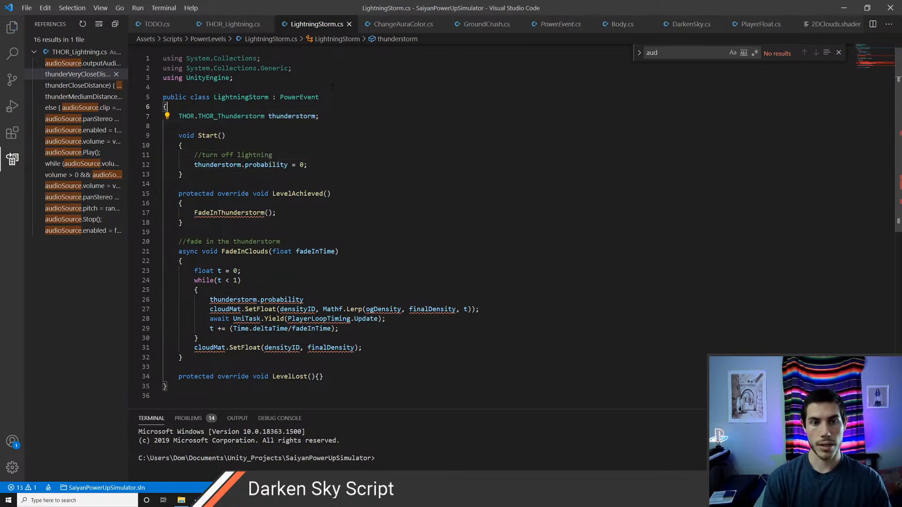
pyautogui.hotkey('ctrl', 'shift', 'Return')
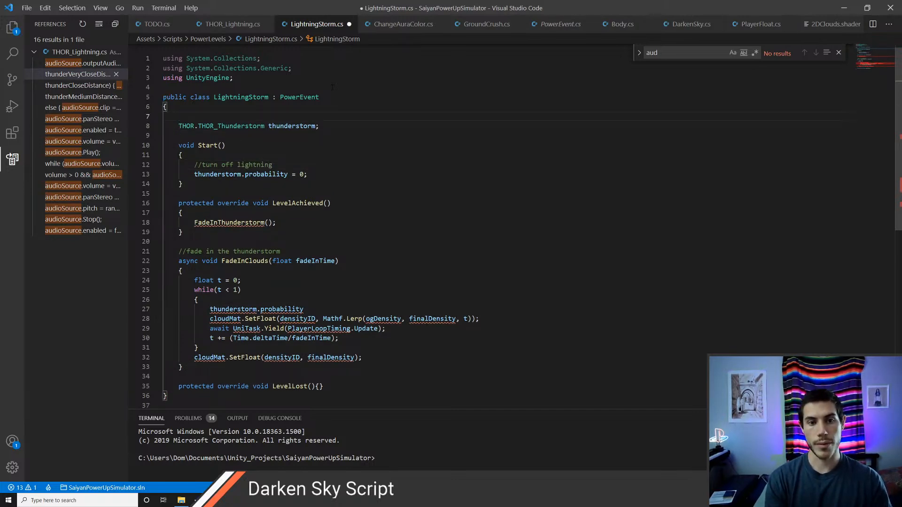
pyautogui.press('Down')
pyautogui.write('public')
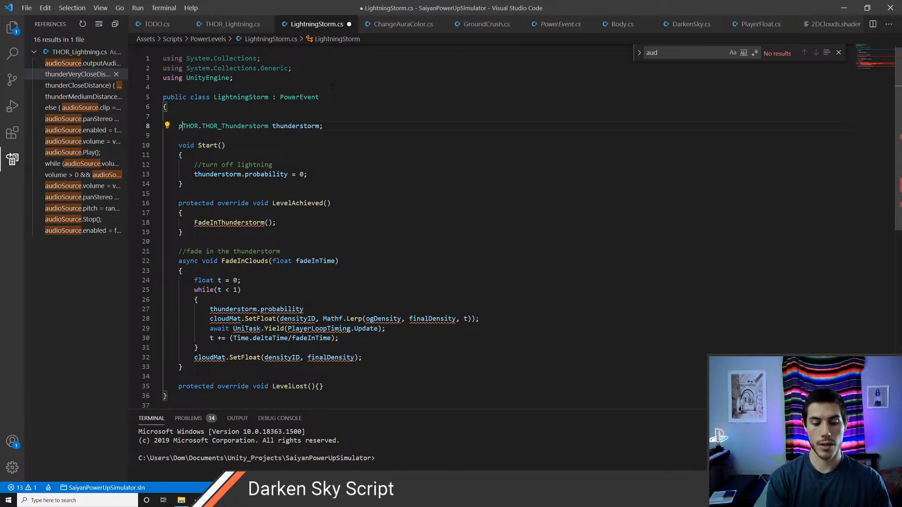
pyautogui.press('Up')
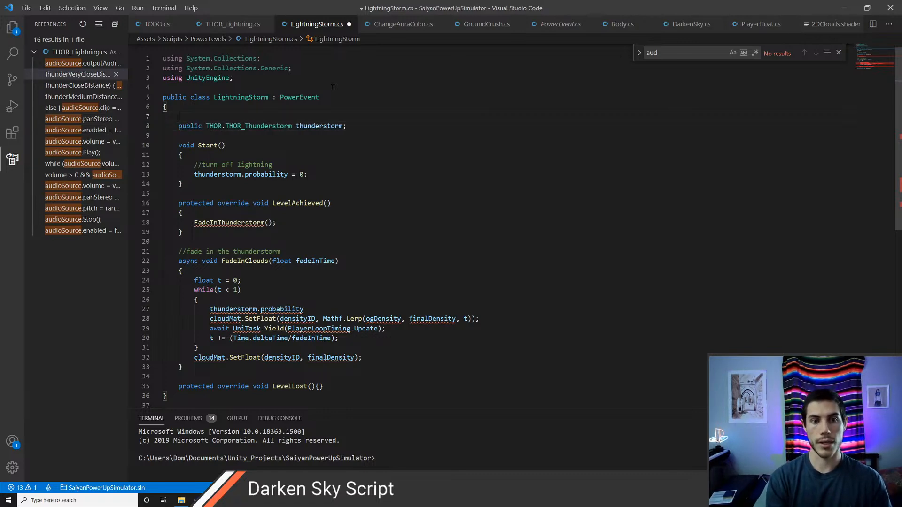
pyautogui.write('he')
pyautogui.press('Tab')
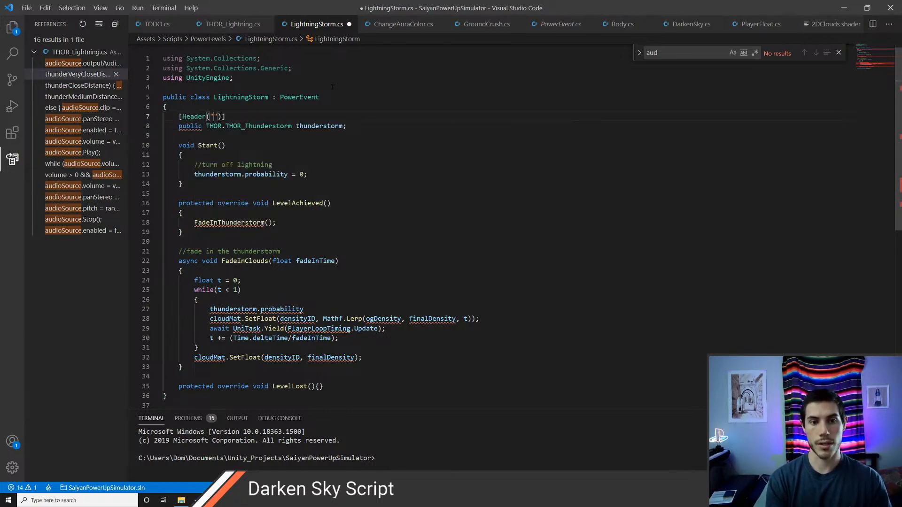
pyautogui.write('Needed Object')
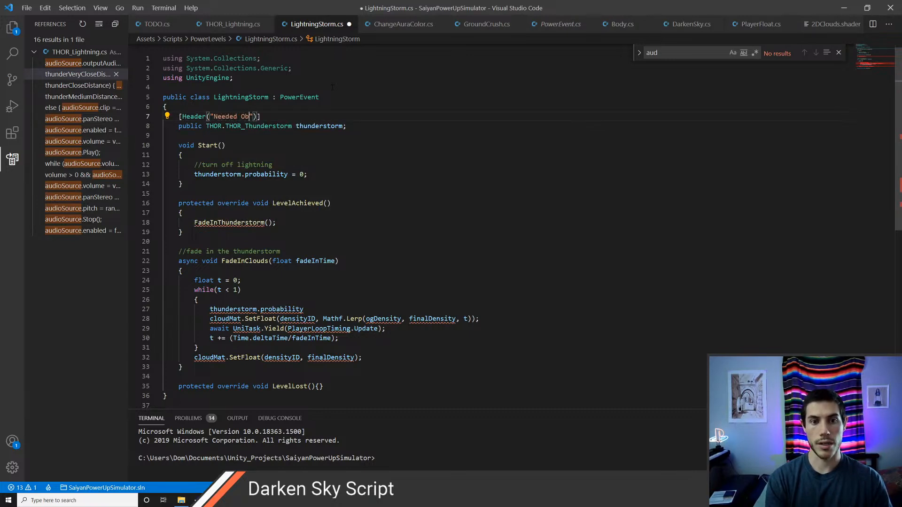
pyautogui.write('s')
pyautogui.press('Down')
pyautogui.hotkey('ctrl', 's')
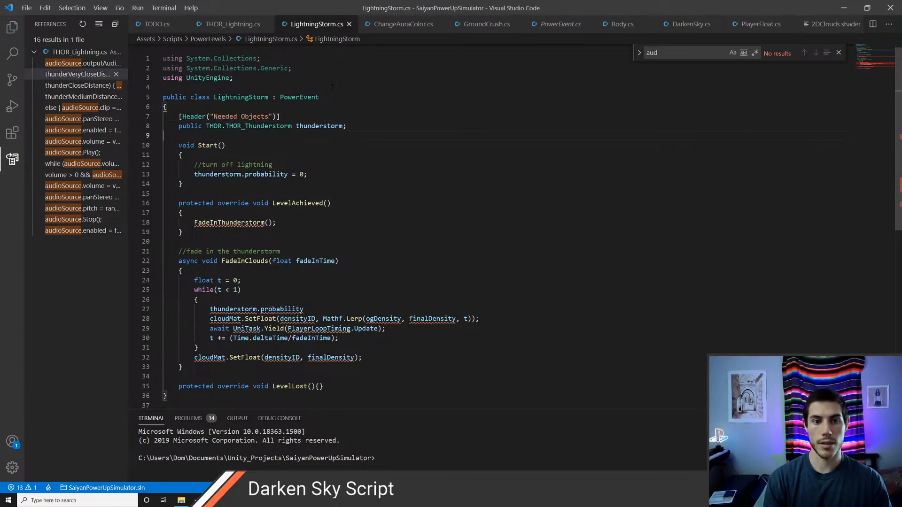
# Step: Above the Needed Objects header, add a "Parameters" header with a public float finalProbability field and save
pyautogui.press('Return')
pyautogui.press('Return')
pyautogui.press('Up')
pyautogui.press('BackSpace')
pyautogui.press('BackSpace')
pyautogui.press('BackSpace')
pyautogui.press('Up')
pyautogui.press('Up')
pyautogui.press('Return')
pyautogui.press('Return')
pyautogui.write('head')
pyautogui.press('Tab')
pyautogui.press('Return')
pyautogui.write('public flo')
pyautogui.press('Tab')
pyautogui.write('final')
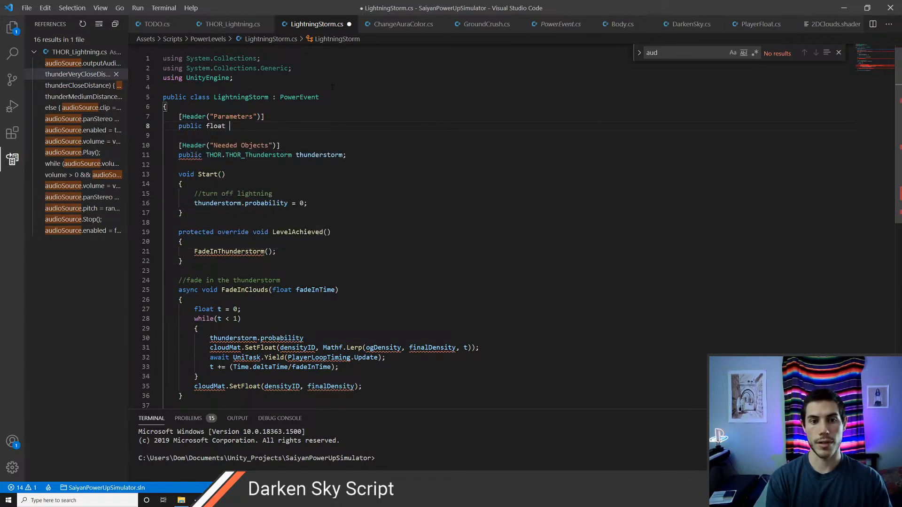
pyautogui.write('Prob')
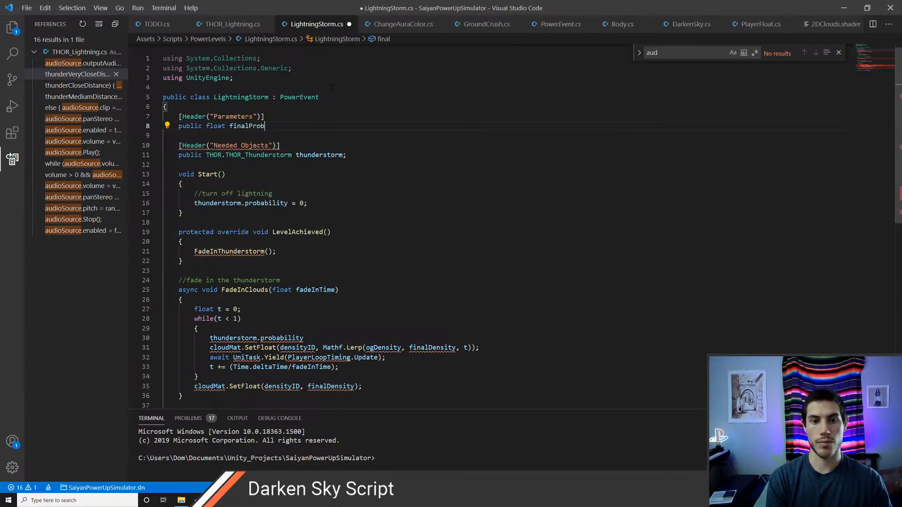
pyautogui.write('ability;')
pyautogui.hotkey('ctrl', 's')
# Step: Assign the Mathf.Lerp expression from the loop's cloudMat.SetFloat call to thunderstorm.probability, delete the leftover cloudMat line, and save
pyautogui.press('Down')
pyautogui.press('Down')
pyautogui.press('Down')
pyautogui.press('Down')
pyautogui.press('Down')
pyautogui.press('Down')
pyautogui.press('Down')
pyautogui.press('Down')
pyautogui.press('Down')
pyautogui.press('Down')
pyautogui.press('Down')
pyautogui.press('Down')
pyautogui.press('Down')
pyautogui.press('Down')
pyautogui.press('Down')
pyautogui.press('Down')
pyautogui.press('Down')
pyautogui.press('Down')
pyautogui.press('Down')
pyautogui.press('Down')
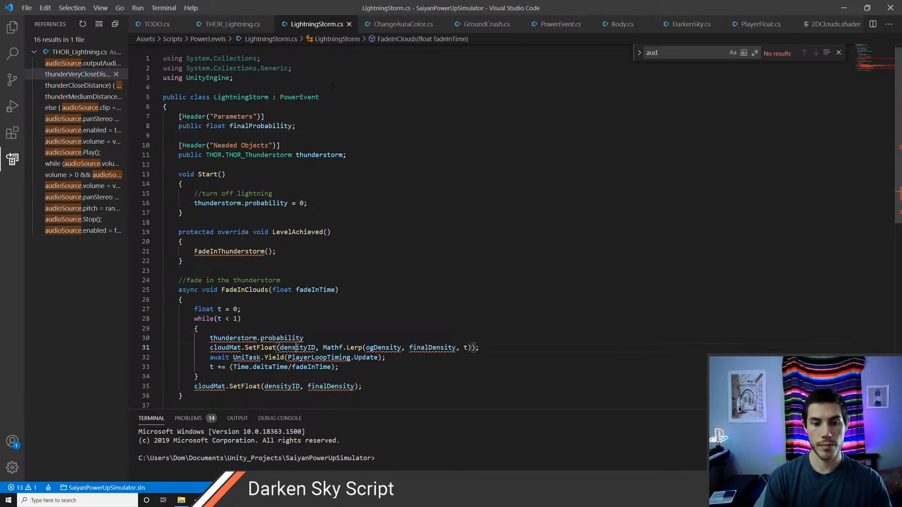
pyautogui.scroll(-1, 332, 87)
pyautogui.press('Up')
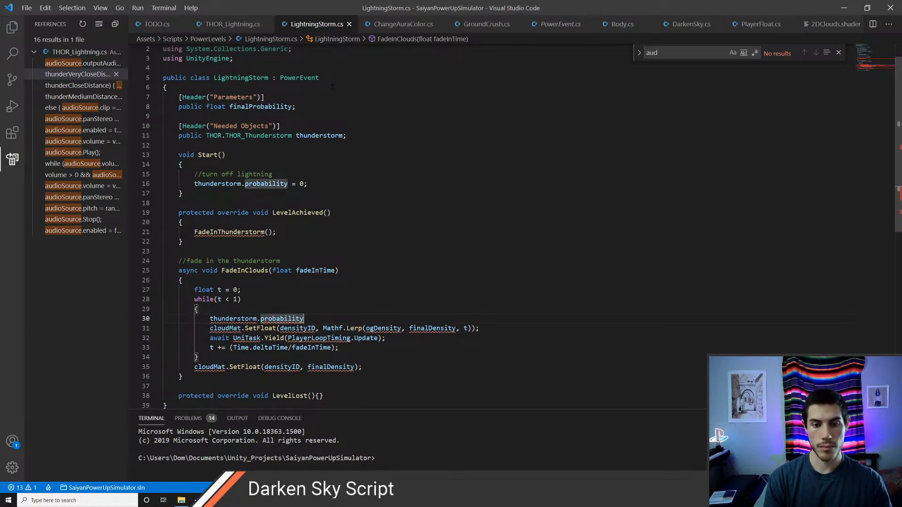
pyautogui.write('=')
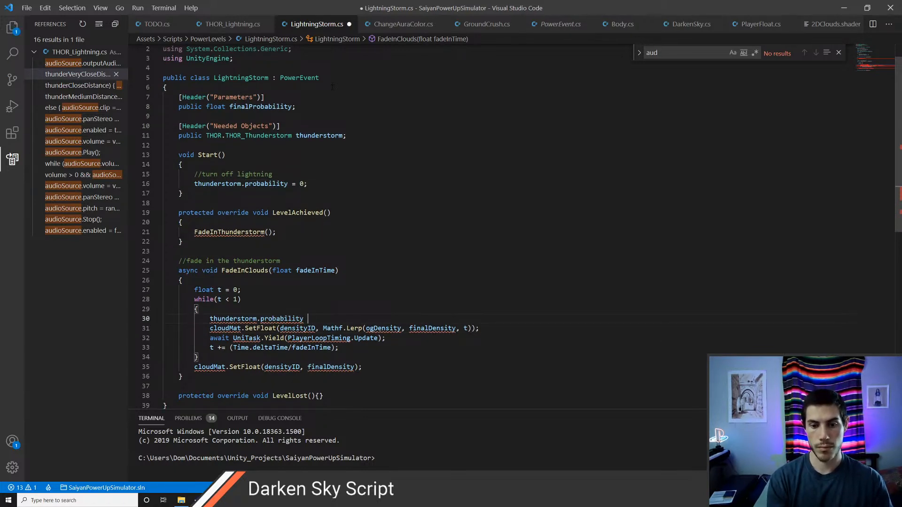
pyautogui.press('Down')
pyautogui.hotkey('ctrl', 'shift', 'Right')
pyautogui.hotkey('ctrl', 'shift', 'Right')
pyautogui.hotkey('ctrl', 'shift', 'Right')
pyautogui.hotkey('ctrl', 'shift', 'Right')
pyautogui.hotkey('ctrl', 'shift', 'Right')
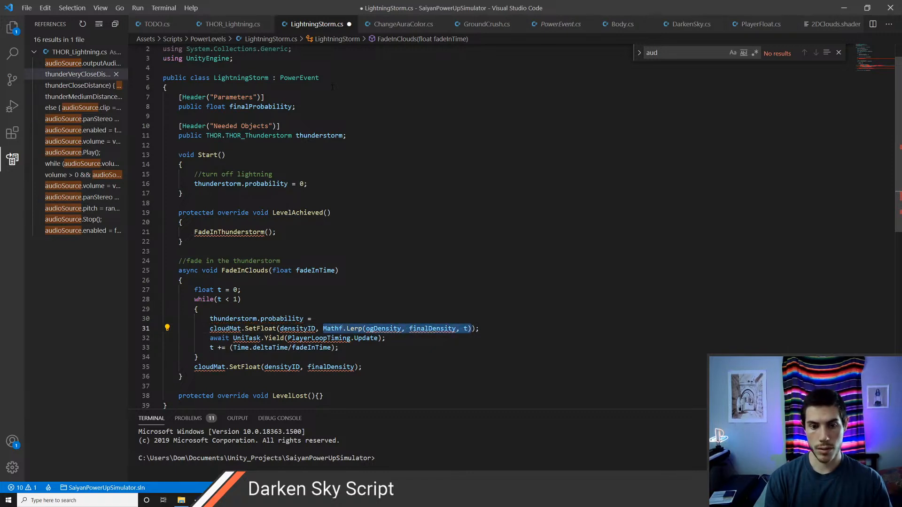
pyautogui.hotkey('ctrl', 'x')
pyautogui.press('Up')
pyautogui.press('End')
pyautogui.hotkey('ctrl', 'v')
pyautogui.press('Down')
pyautogui.hotkey('ctrl', 'shift', 'k')
pyautogui.hotkey('ctrl', 's')
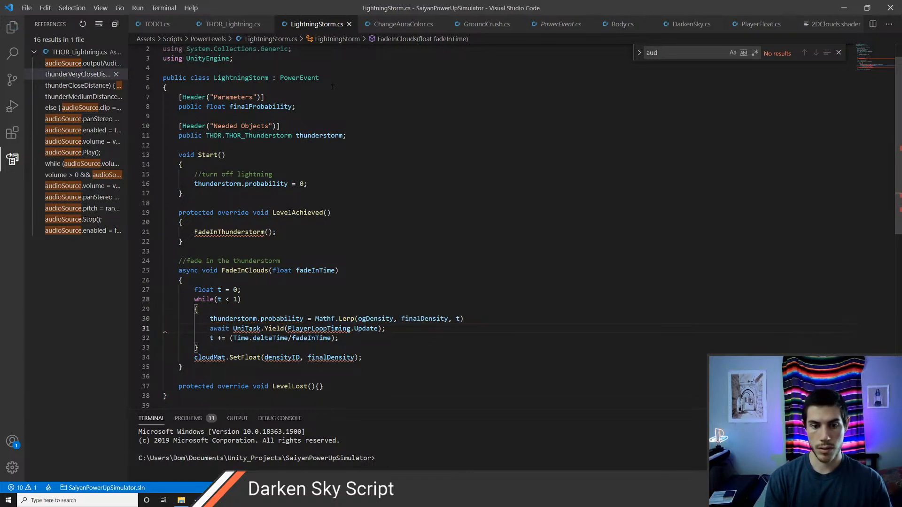
# Step: Resolve UniTask by adding the using Cysharp.Threading.Tasks directive, and save the script
pyautogui.hotkey('ctrl', 'Right')
pyautogui.hotkey('ctrl', 'Right')
pyautogui.hotkey('ctrl', '.')
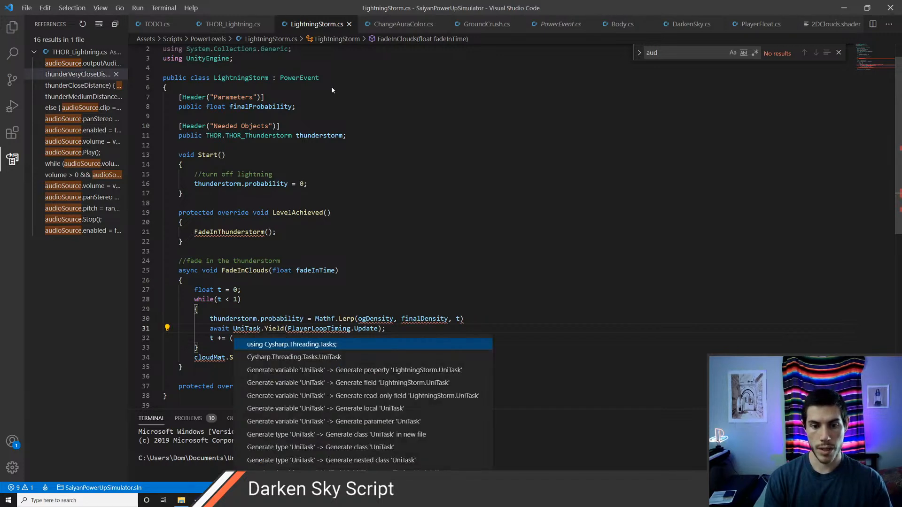
pyautogui.press('Return')
pyautogui.hotkey('ctrl', 's')
# Step: Change the Mathf.Lerp start and end arguments to 0 and finalProbability, and save the script
pyautogui.hotkey('ctrl', 'Right')
pyautogui.hotkey('ctrl', 'Right')
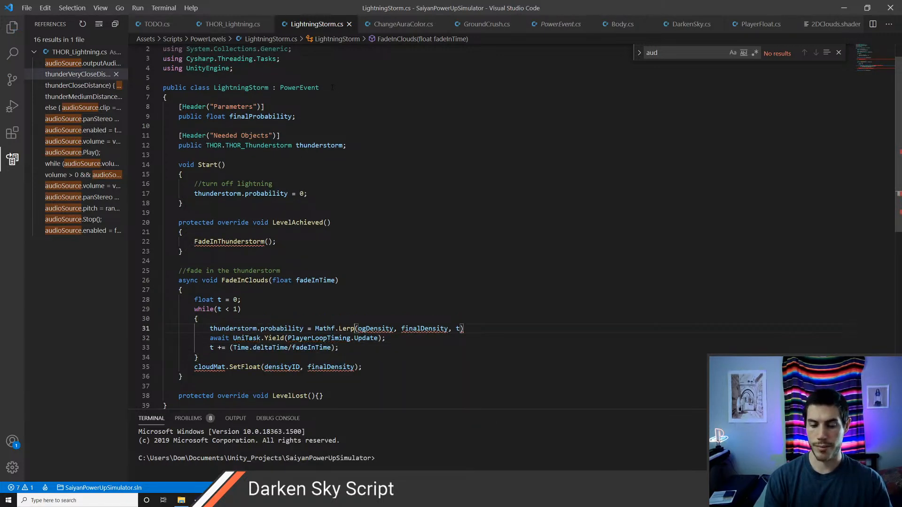
pyautogui.hotkey('ctrl', 'Delete')
pyautogui.write('0')
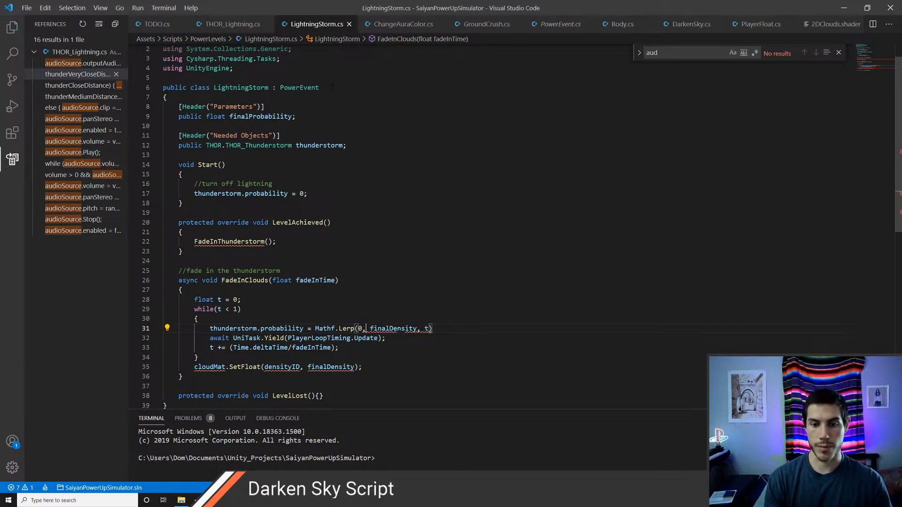
pyautogui.hotkey('ctrl', 'Delete')
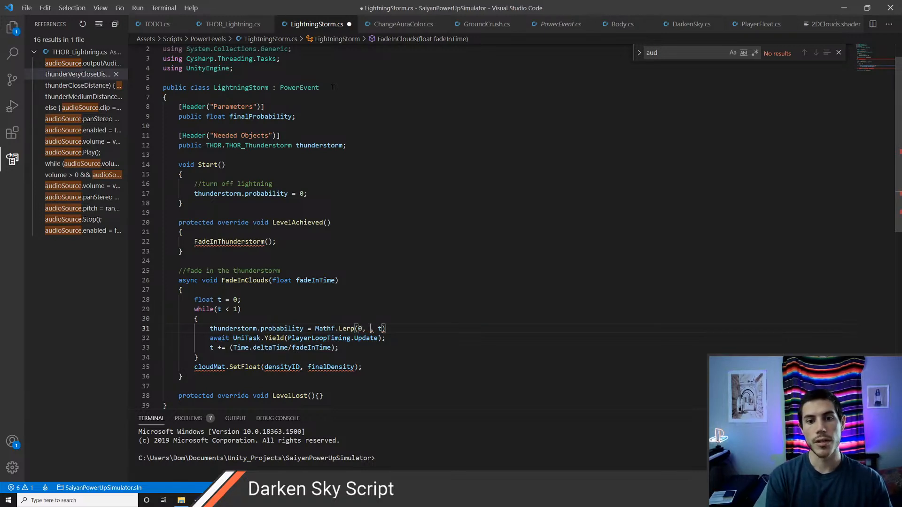
pyautogui.write('finalProbability')
pyautogui.hotkey('ctrl', 's')
# Step: Replace the cloudMat.SetFloat line after the while loop with thunderstorm.probability = finalProbability; and save the script
pyautogui.press('Down')
pyautogui.press('Down')
pyautogui.press('Down')
pyautogui.press('Down')
pyautogui.hotkey('ctrl', 'Left')
pyautogui.hotkey('ctrl', 'Left')
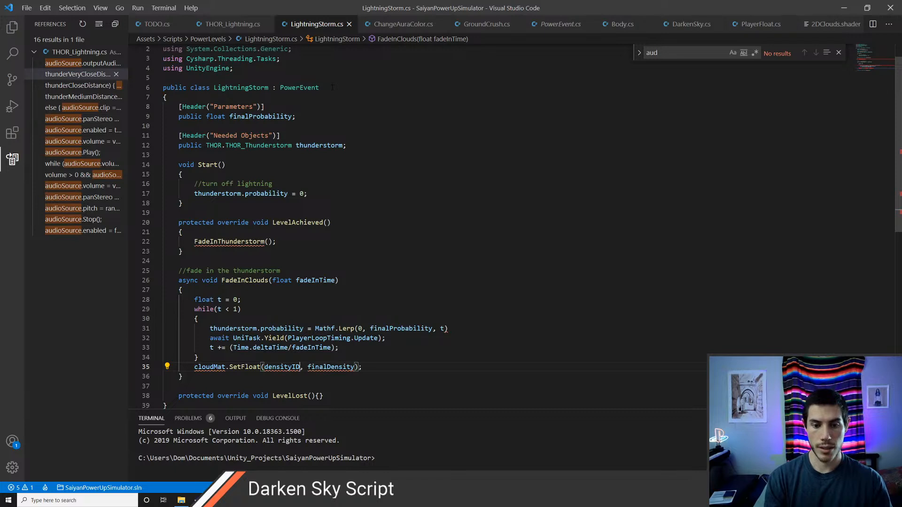
pyautogui.press('Up')
pyautogui.press('Up')
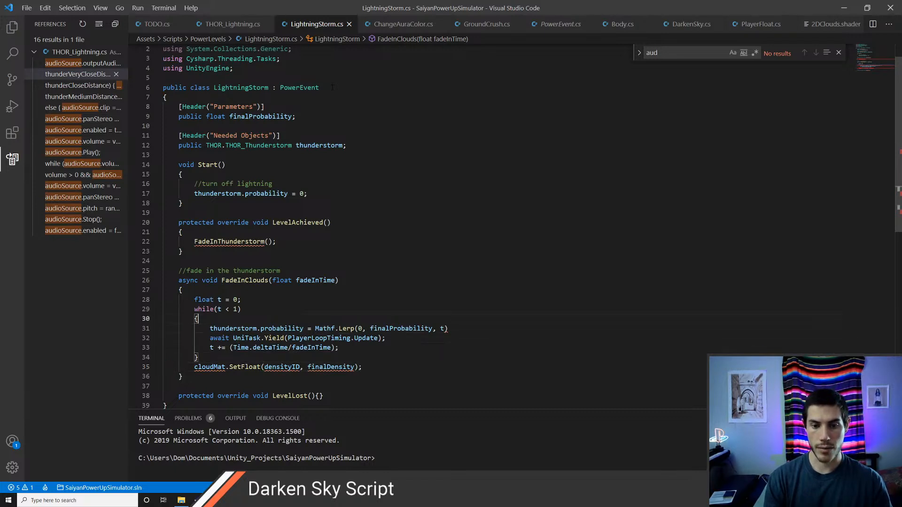
pyautogui.press('Down')
pyautogui.press('Return')
pyautogui.hotkey('ctrl', 'v')
pyautogui.press('Up')
pyautogui.press('Down')
pyautogui.hotkey('ctrl', 'x')
pyautogui.hotkey('ctrl', 'x')
pyautogui.press('Up')
pyautogui.hotkey('ctrl', 'Right')
pyautogui.hotkey('ctrl', 'shift', 'Right')
pyautogui.hotkey('ctrl', 'shift', 'Right')
pyautogui.hotkey('ctrl', 'shift', 'Right')
pyautogui.hotkey('ctrl', 'shift', 'Right')
pyautogui.hotkey('ctrl', 'shift', 'Right')
pyautogui.hotkey('ctrl', 'shift', 'Right')
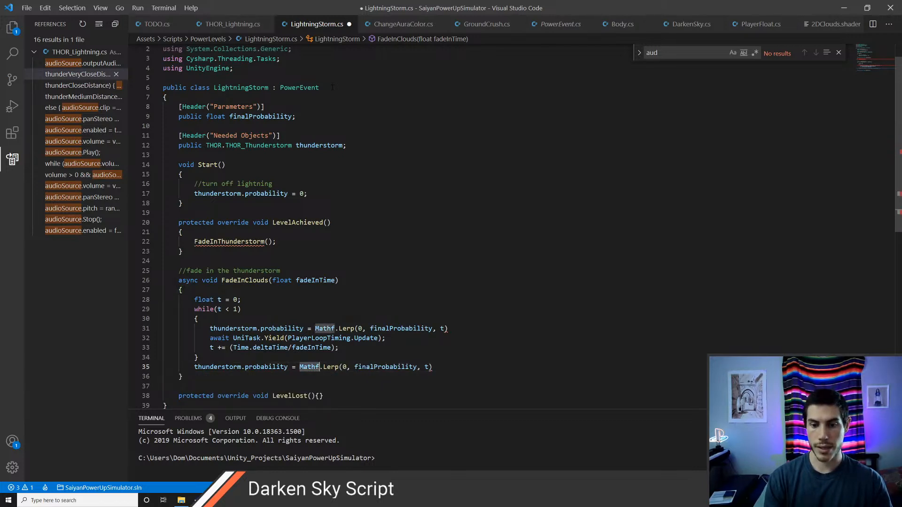
pyautogui.write('fin')
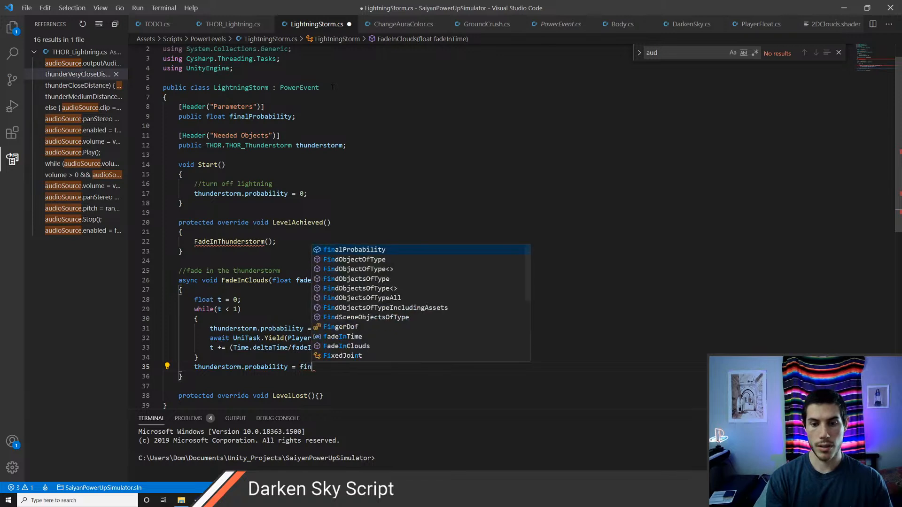
pyautogui.write('alProbability;')
pyautogui.hotkey('ctrl', 's')
# Step: Add the missing semicolon after the Mathf.Lerp assignment inside the while loop, and save the script
pyautogui.press('Up')
pyautogui.press('Up')
pyautogui.press('Up')
pyautogui.press('Up')
pyautogui.press('End')
pyautogui.write(';')
pyautogui.hotkey('ctrl', 's')
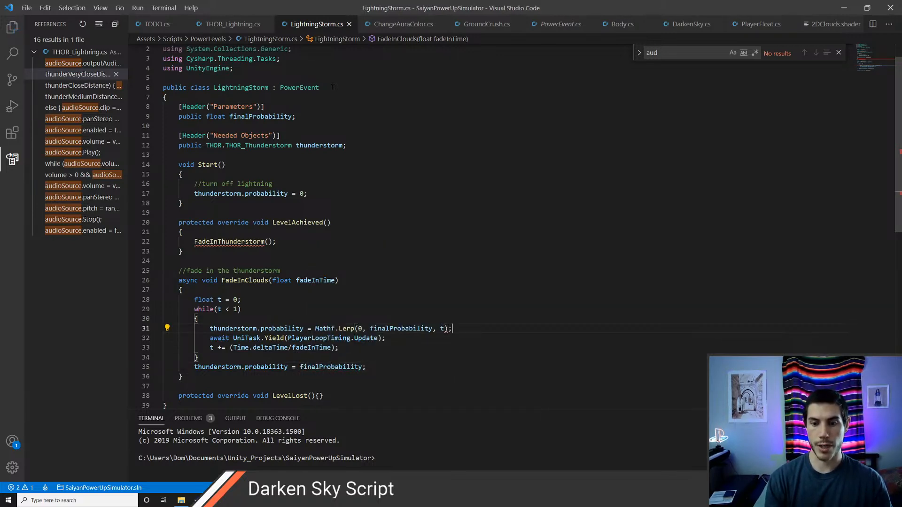
# Step: Rename the FadeInClouds method to FadeInThunderstorm, and save the script
pyautogui.press('Down')
pyautogui.press('Down')
pyautogui.press('Down')
pyautogui.press('Down')
pyautogui.scroll(-1, 332, 86)
pyautogui.press('Up')
pyautogui.press('Up')
pyautogui.press('Up')
pyautogui.press('Up')
pyautogui.press('Up')
pyautogui.press('Up')
pyautogui.press('Up')
pyautogui.press('Up')
pyautogui.press('Up')
pyautogui.hotkey('ctrl', 'Left')
pyautogui.hotkey('ctrl', 'Left')
pyautogui.press('BackSpace')
pyautogui.press('BackSpace')
pyautogui.press('BackSpace')
pyautogui.press('BackSpace')
pyautogui.press('BackSpace')
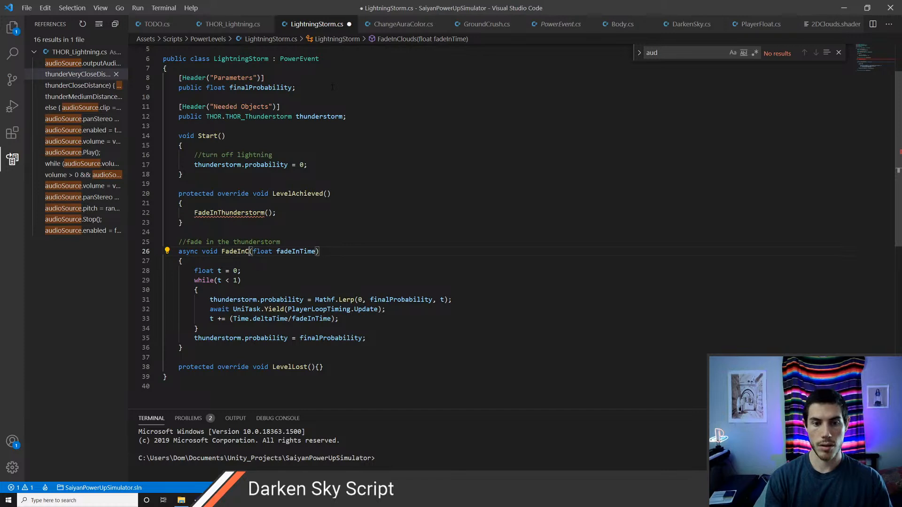
pyautogui.press('BackSpace')
pyautogui.write('Thunderstorm')
pyautogui.hotkey('ctrl', 's')
pyautogui.press('Escape')
# Step: Add a public float fadeInTime field below finalProbability under the Parameters header, and save the script
pyautogui.press('Down')
pyautogui.press('Down')
pyautogui.press('Down')
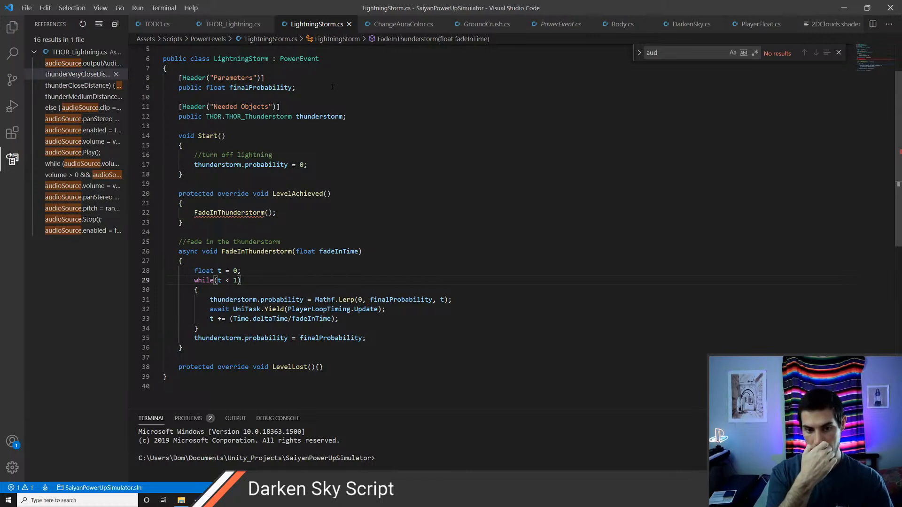
pyautogui.press('Up')
pyautogui.press('Up')
pyautogui.press('Up')
pyautogui.press('Up')
pyautogui.press('Up')
pyautogui.press('Up')
pyautogui.press('Up')
pyautogui.press('Up')
pyautogui.press('Up')
pyautogui.press('Up')
pyautogui.press('Up')
pyautogui.press('Up')
pyautogui.press('Up')
pyautogui.press('Up')
pyautogui.press('Up')
pyautogui.press('Up')
pyautogui.press('Up')
pyautogui.press('Up')
pyautogui.press('Up')
pyautogui.press('Up')
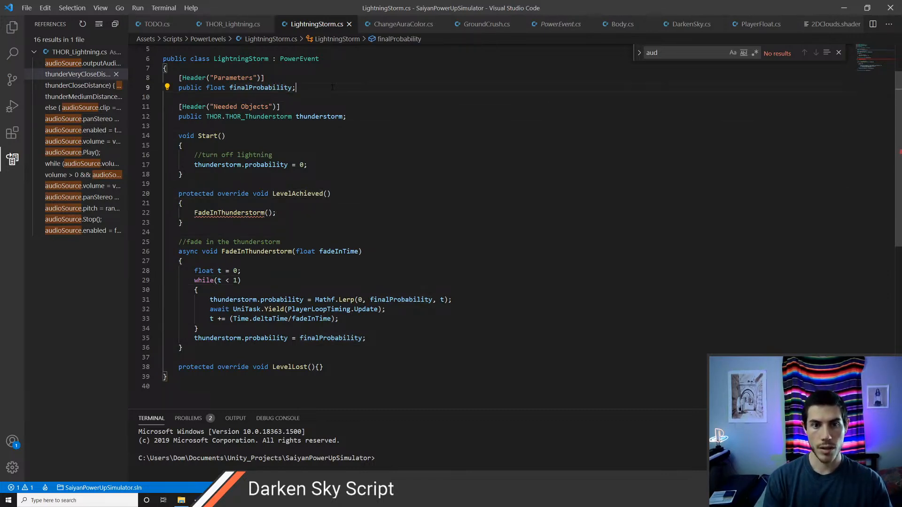
pyautogui.press('Return')
pyautogui.write('public float fadeInTime;')
pyautogui.hotkey('ctrl', 's')
# Step: Pass fadeInTime as the argument of the FadeInThunderstorm call in LevelAchieved, and save the script
pyautogui.press('Down')
pyautogui.press('Down')
pyautogui.press('Down')
pyautogui.press('Down')
pyautogui.press('Down')
pyautogui.press('Down')
pyautogui.press('Down')
pyautogui.press('Down')
pyautogui.press('Down')
pyautogui.press('Down')
pyautogui.press('Down')
pyautogui.press('Down')
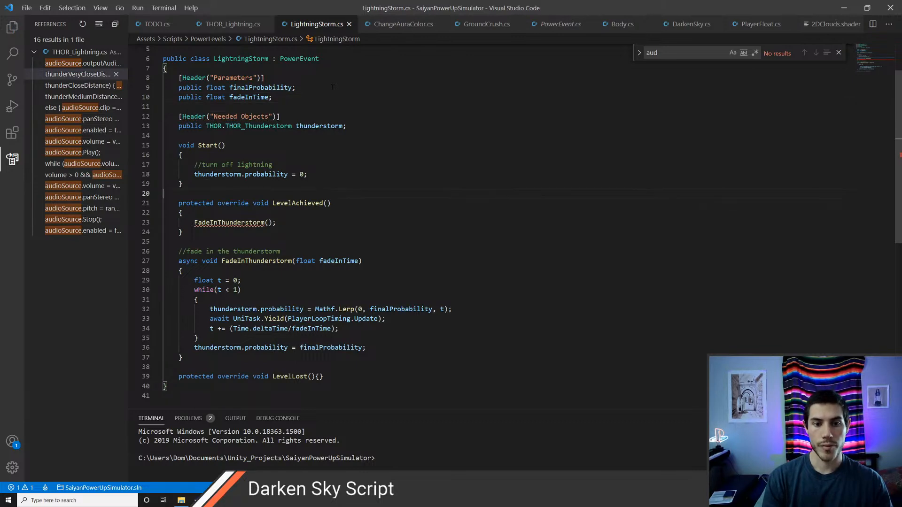
pyautogui.press('Left')
pyautogui.write('fadeInTime')
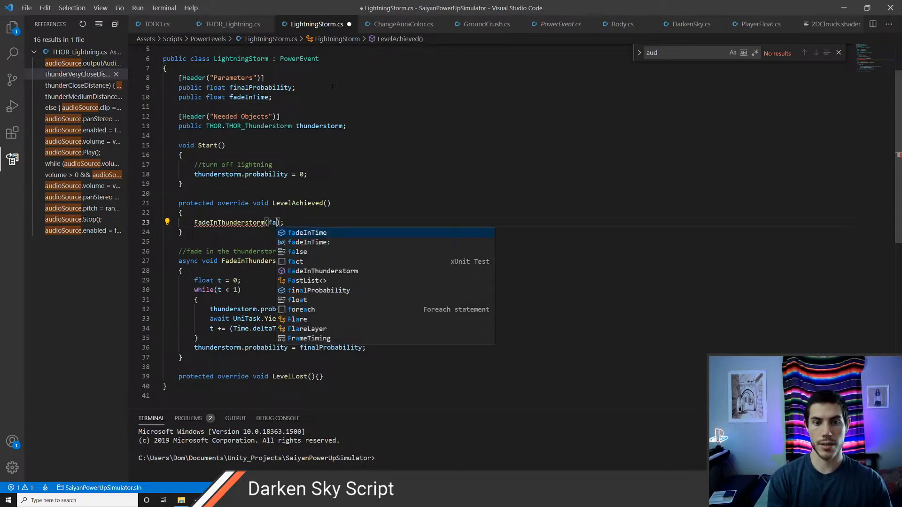
pyautogui.hotkey('ctrl', 's')
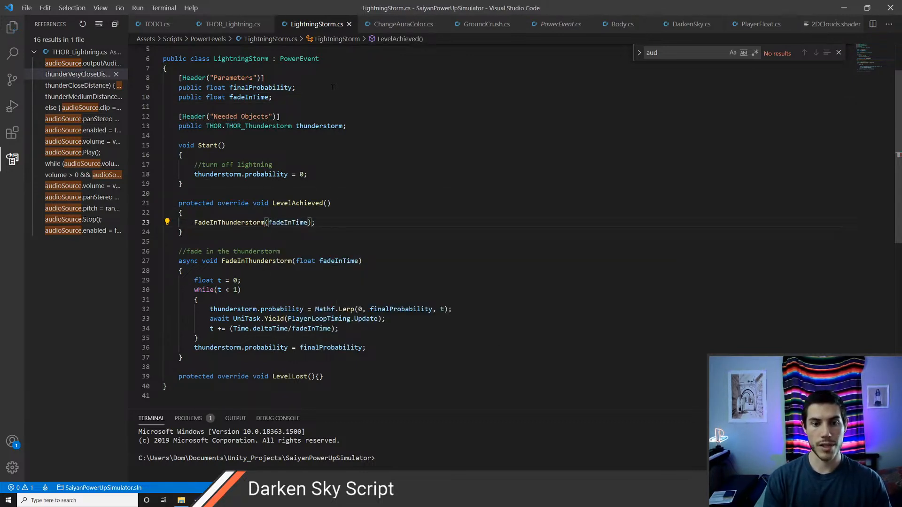
# Step: Switch to Unity and select the THOR_Thunderstorm object under PowerLevelEffects in the hierarchy
pyautogui.hotkey('alt', 'Tab')
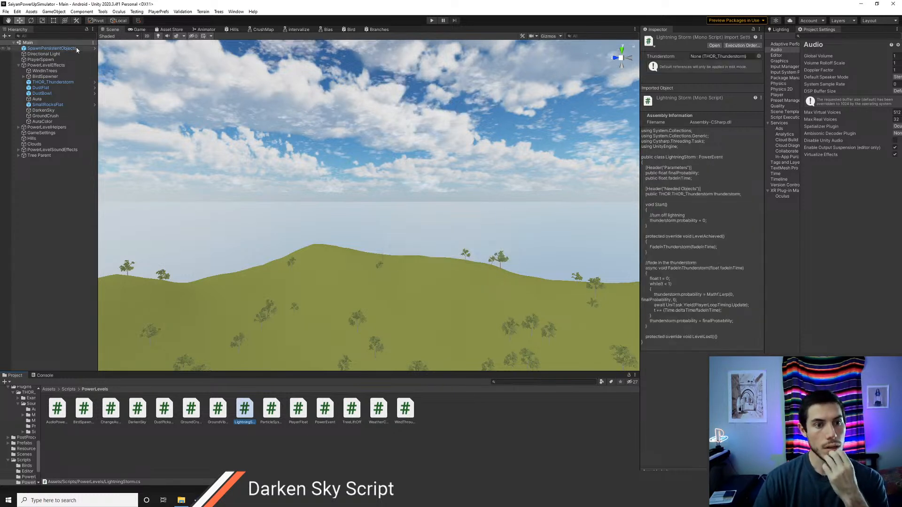
pyautogui.click(47, 82)
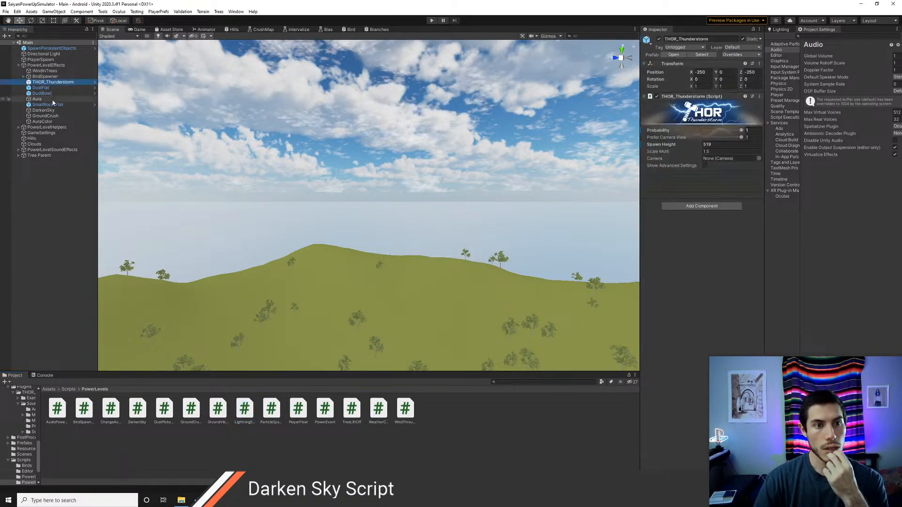
pyautogui.rightClick(49, 66)
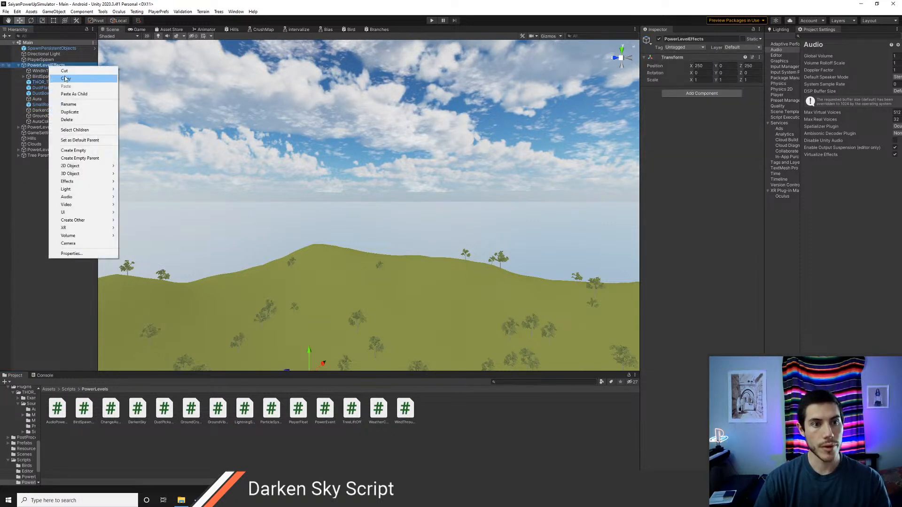
pyautogui.click(45, 87)
pyautogui.click(47, 82)
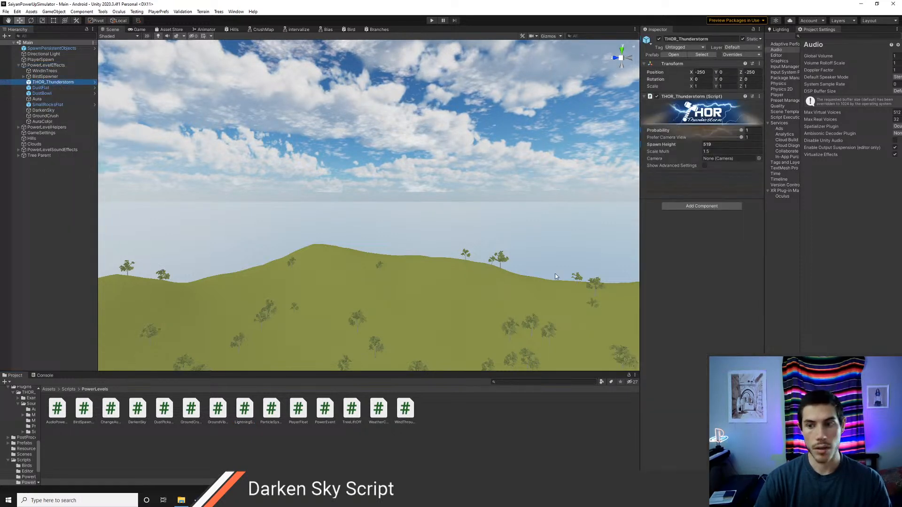
pyautogui.click(697, 207)
pyautogui.write('fad')
pyautogui.press('BackSpace')
pyautogui.press('BackSpace')
pyautogui.press('BackSpace')
pyautogui.write('thunder')
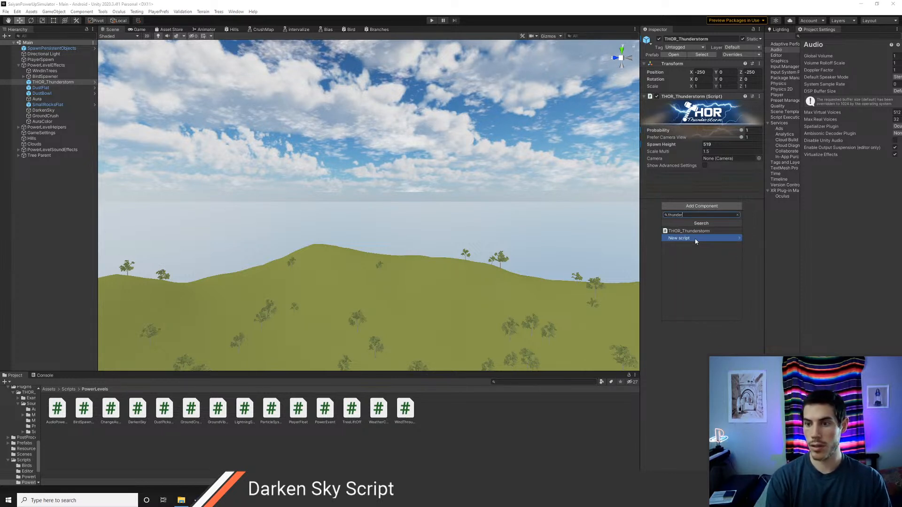
pyautogui.press('BackSpace')
pyautogui.press('BackSpace')
pyautogui.press('BackSpace')
pyautogui.press('BackSpace')
pyautogui.press('BackSpace')
pyautogui.press('BackSpace')
pyautogui.press('BackSpace')
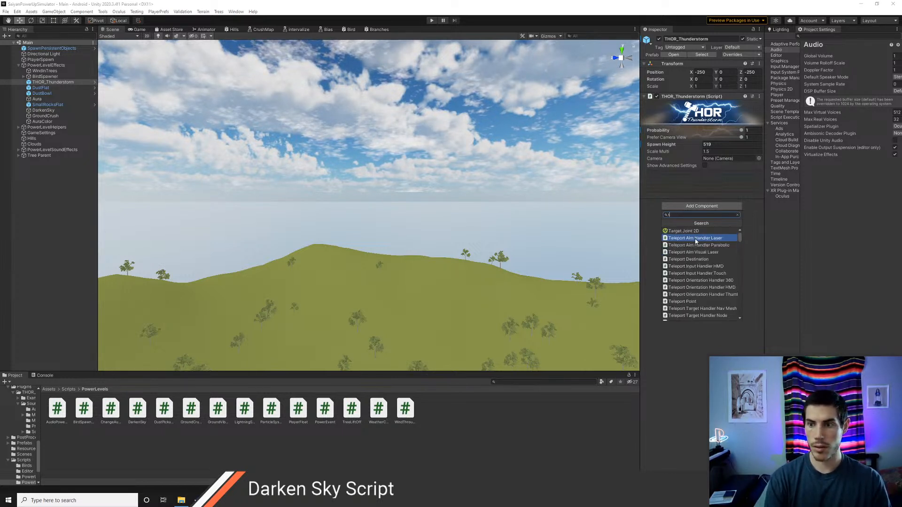
pyautogui.hotkey('alt', 'Tab')
pyautogui.hotkey('alt', 'Tab')
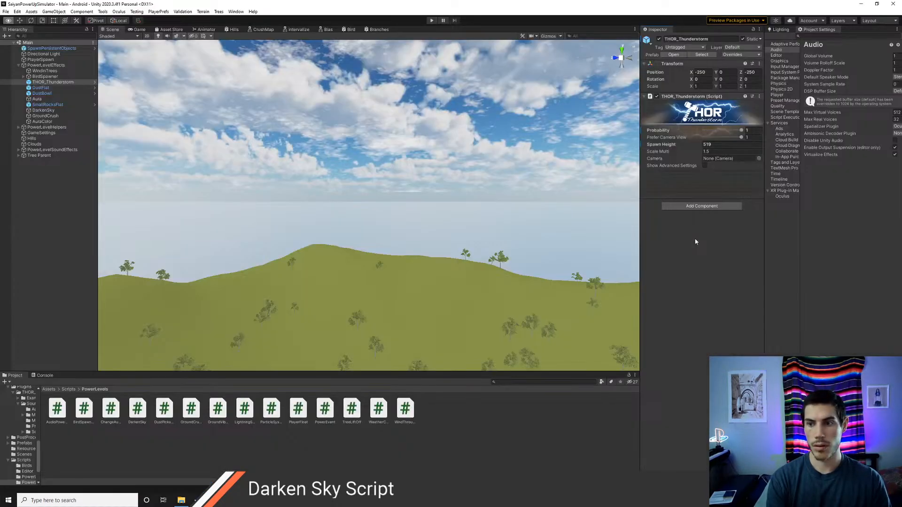
# Step: Add the Lightning Storm script component to the THOR_Thunderstorm object
pyautogui.click(700, 207)
pyautogui.write('lightnin')
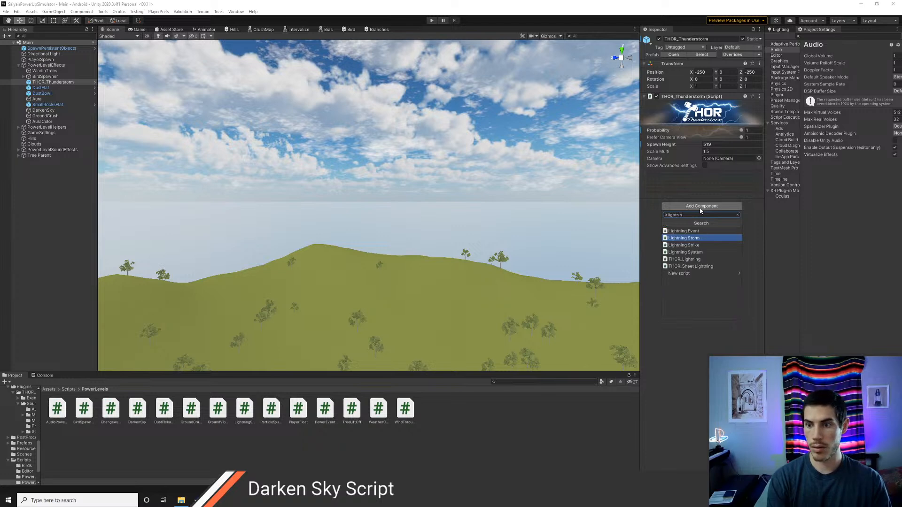
pyautogui.press('Return')
# Step: Using the power level list in TODO.cs, set Lightning Storm's Power Level Start to 9, and set its Final Probability to 0.96
pyautogui.hotkey('alt', 'Tab')
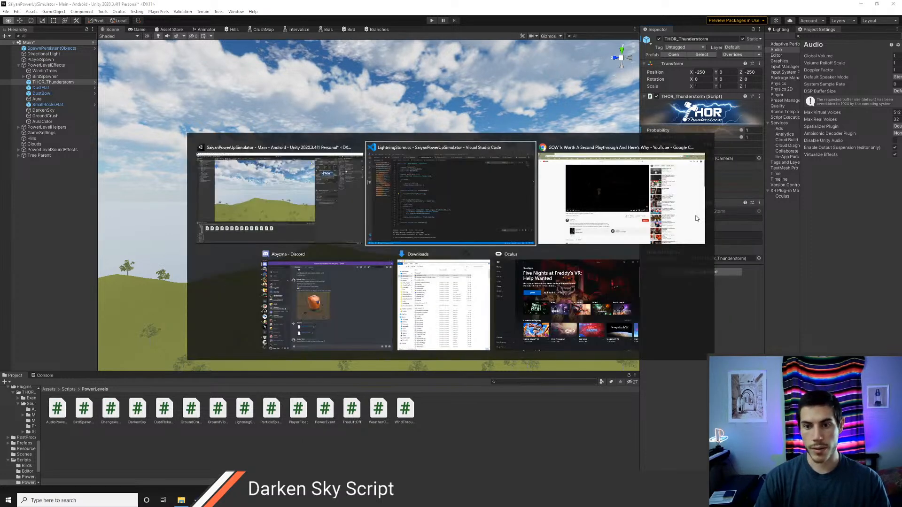
pyautogui.hotkey('ctrl', 'p')
pyautogui.write('todo')
pyautogui.press('Return')
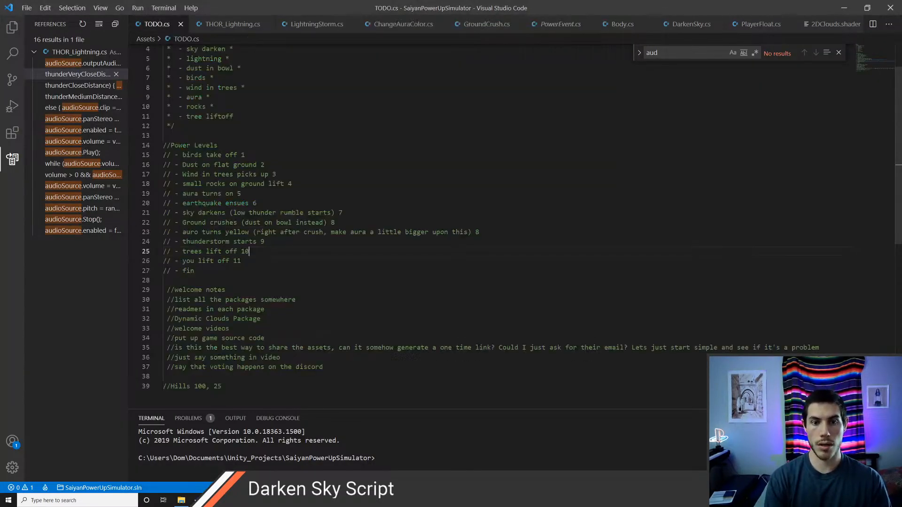
pyautogui.hotkey('alt', 'Tab')
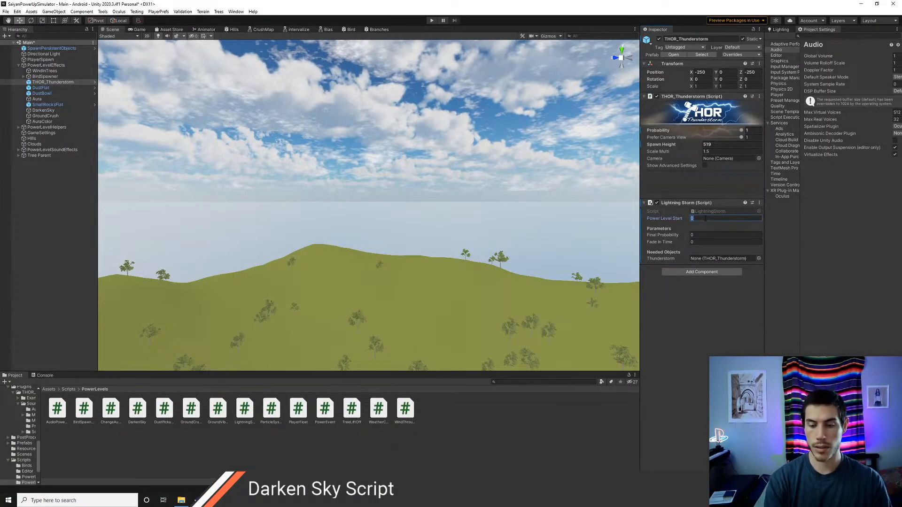
pyautogui.write('9')
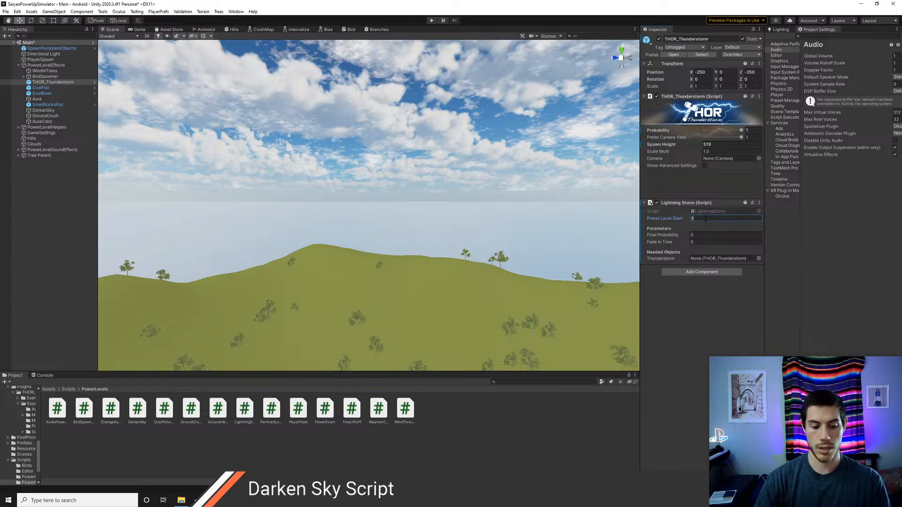
pyautogui.click(696, 235)
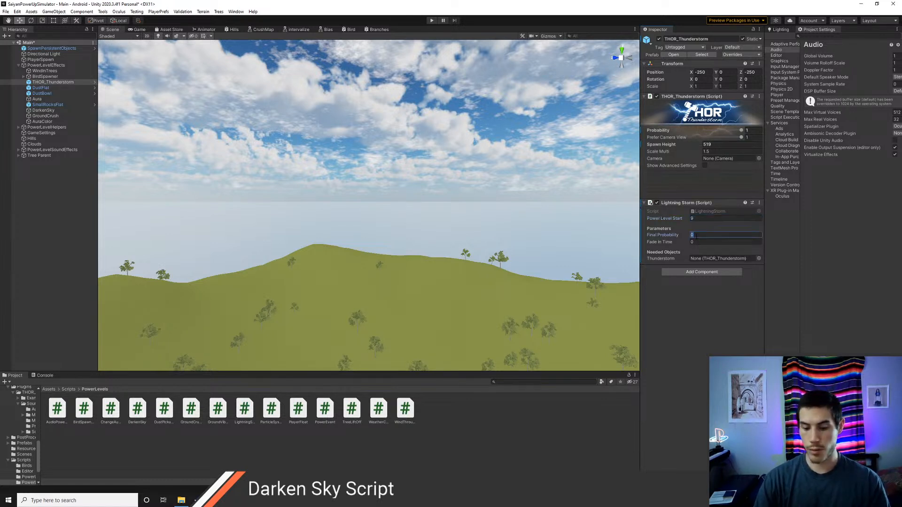
pyautogui.press('BackSpace')
pyautogui.write('.96')
pyautogui.click(700, 242)
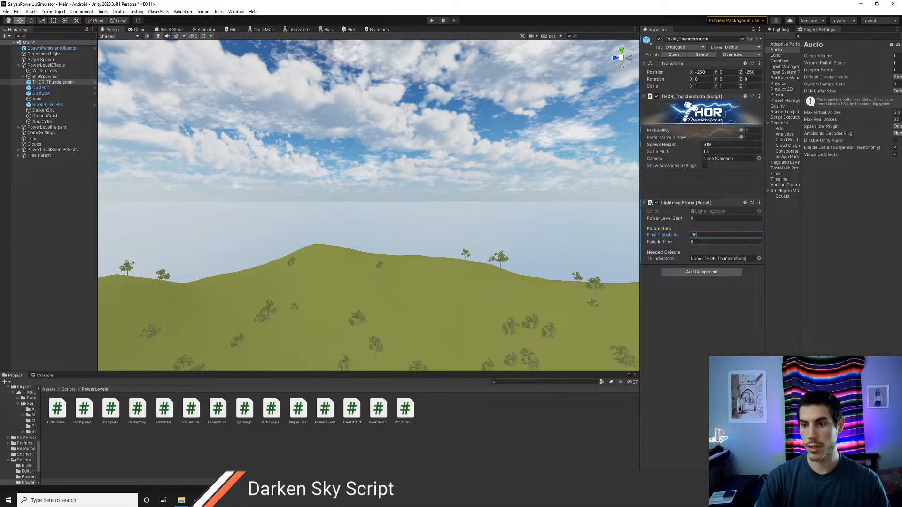
# Step: Open THOR_Thunderstorm.cs in Visual Studio Code and examine how its Update method uses probability for the background loop's volume and pitch
pyautogui.hotkey('alt', 'Tab')
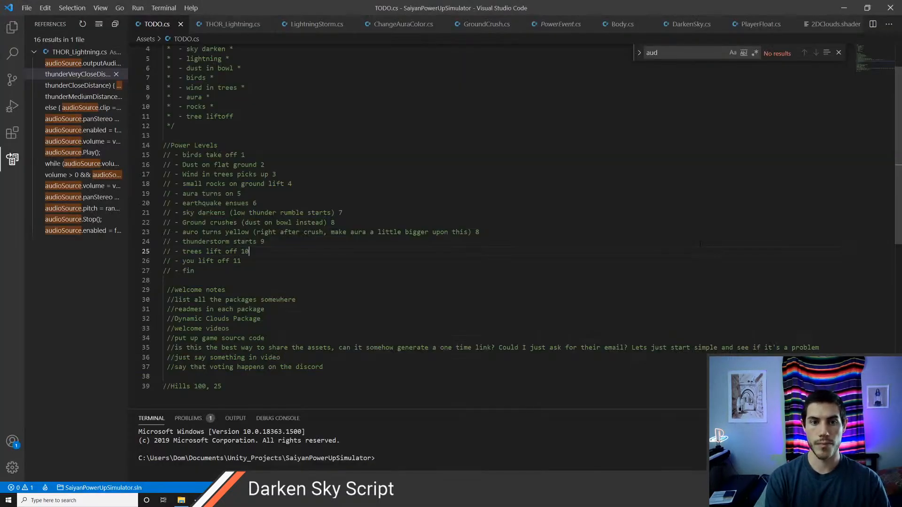
pyautogui.hotkey('ctrl', 'p')
pyautogui.write('thorsto')
pyautogui.press('Return')
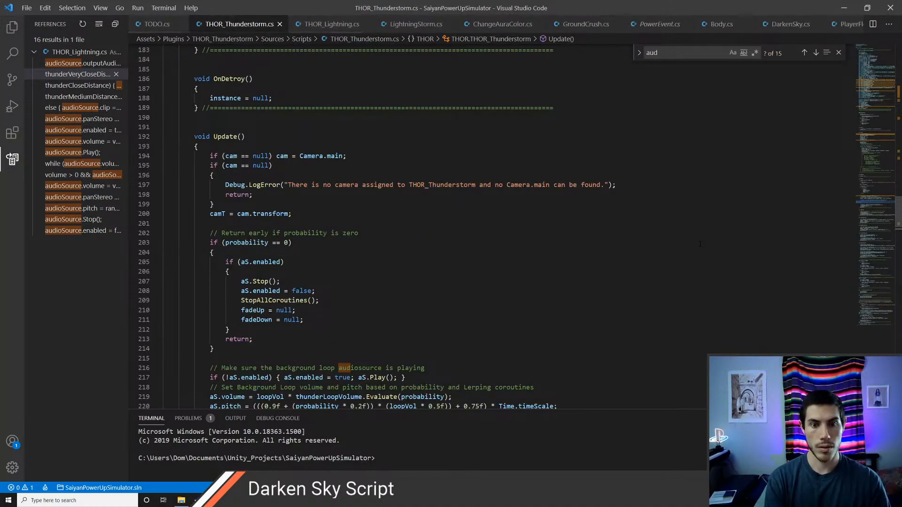
pyautogui.doubleClick(252, 243)
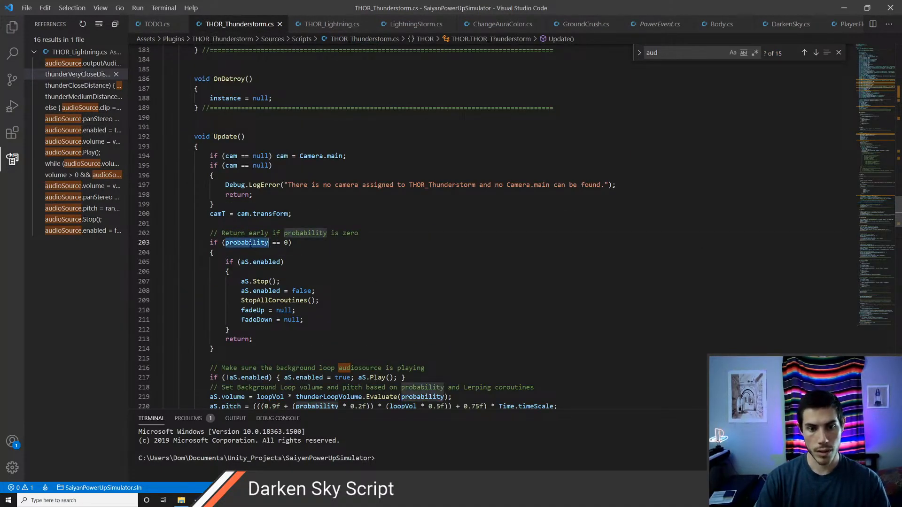
pyautogui.scroll(-5, 379, 281)
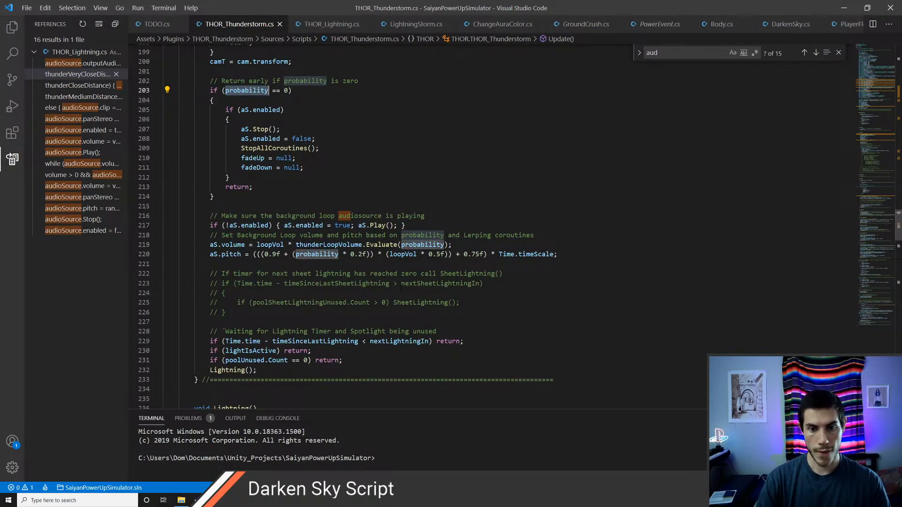
pyautogui.moveTo(380, 245)
pyautogui.moveTo(422, 244)
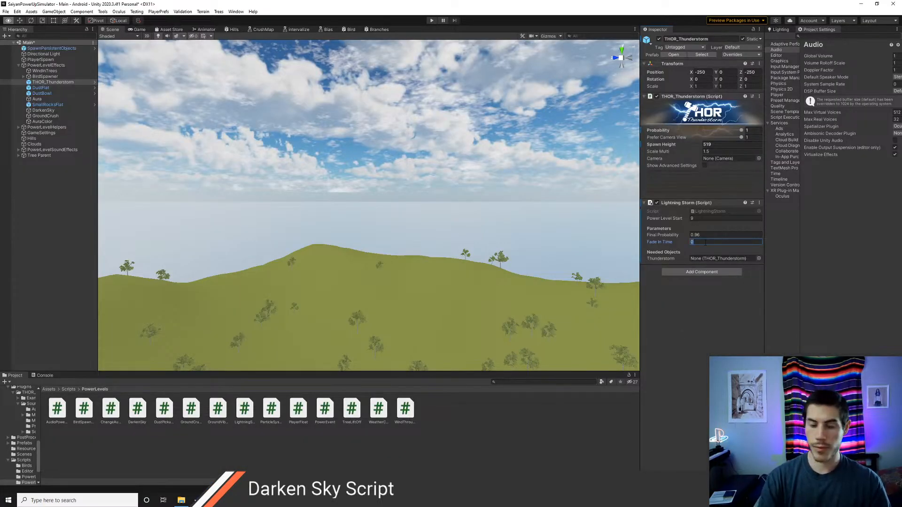
# Step: In Unity, set Lightning Storm's Fade In Time to 10 and assign the THOR_Thunderstorm object as its Thunderstorm reference
pyautogui.write('10')
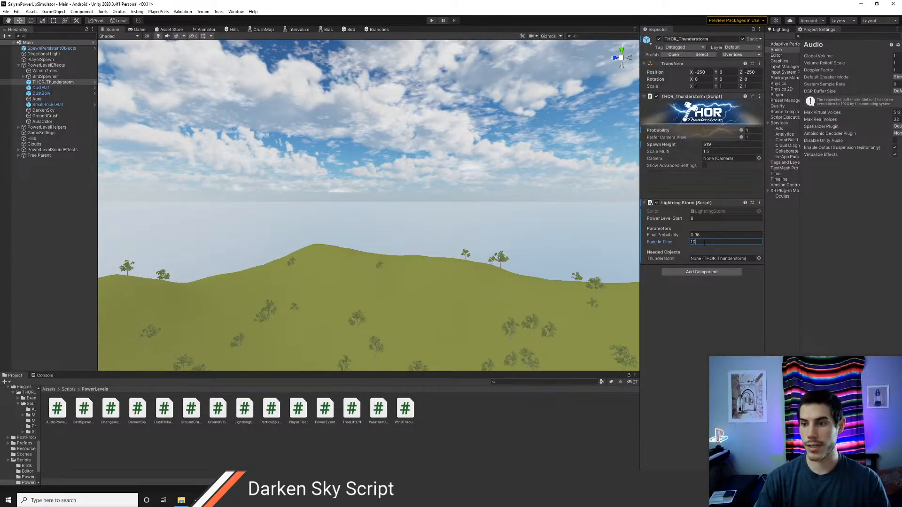
pyautogui.moveTo(53, 82); pyautogui.dragTo(720, 258)
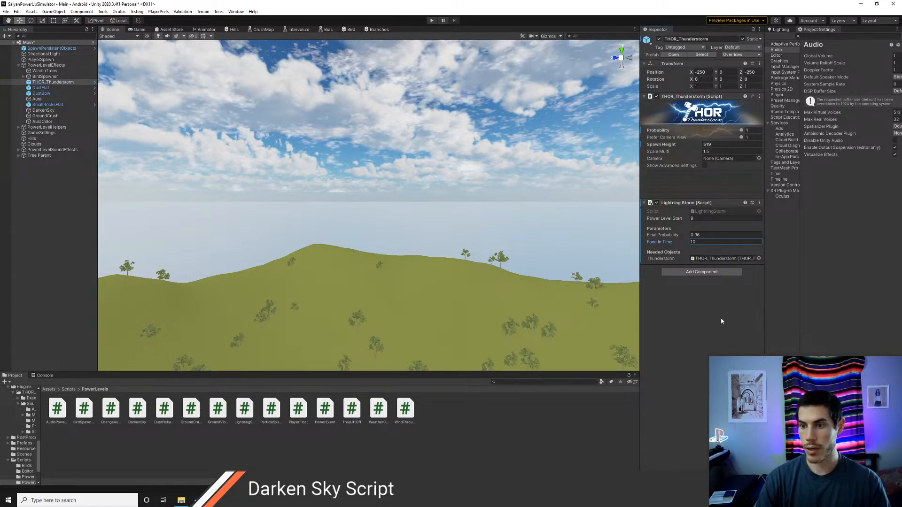
# Step: Set Lightning Storm's Power Level Start to 1 and start play mode to test the thunderstorm
pyautogui.hotkey('alt', 'Tab')
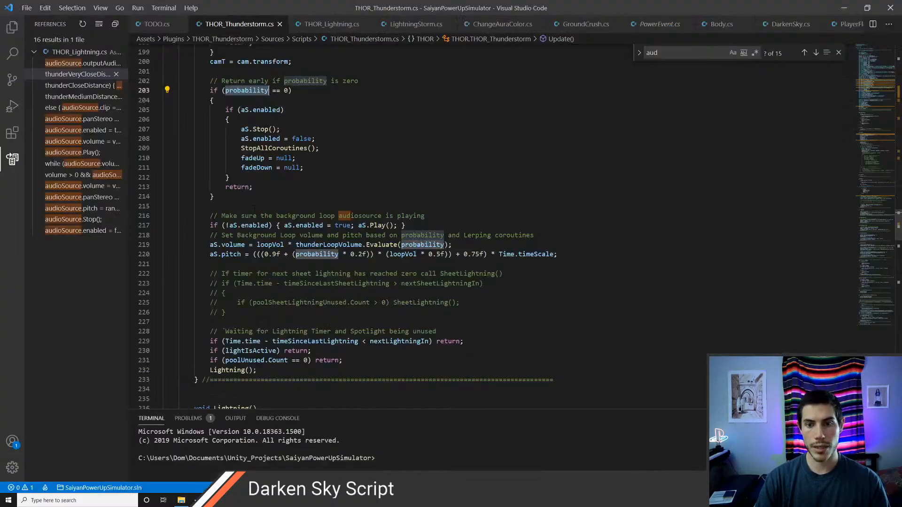
pyautogui.hotkey('alt', 'Tab')
pyautogui.click(732, 218)
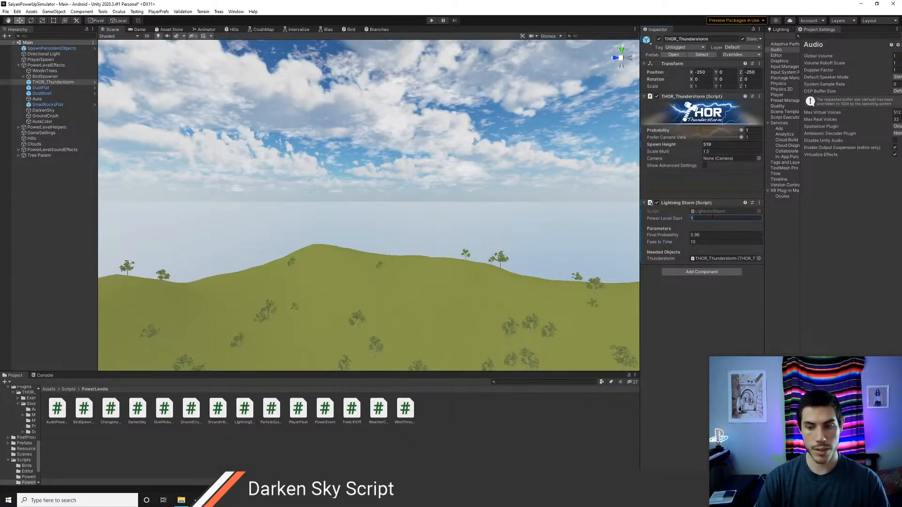
pyautogui.click(430, 21)
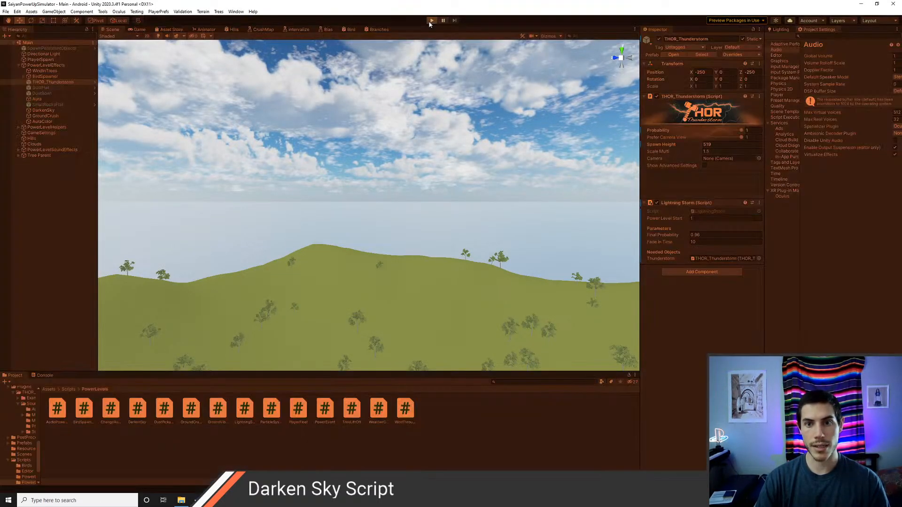
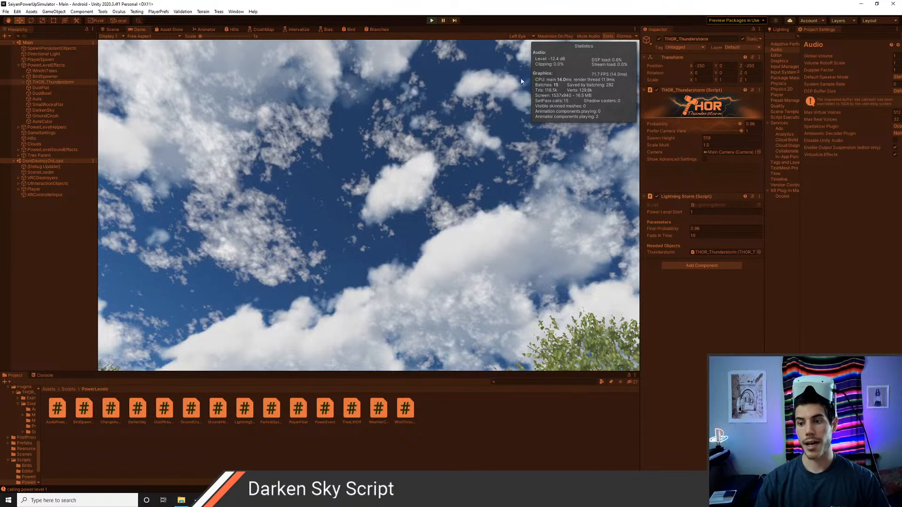
# Step: Stop play mode and set Lightning Storm's Power Level Start to 9
pyautogui.click(431, 21)
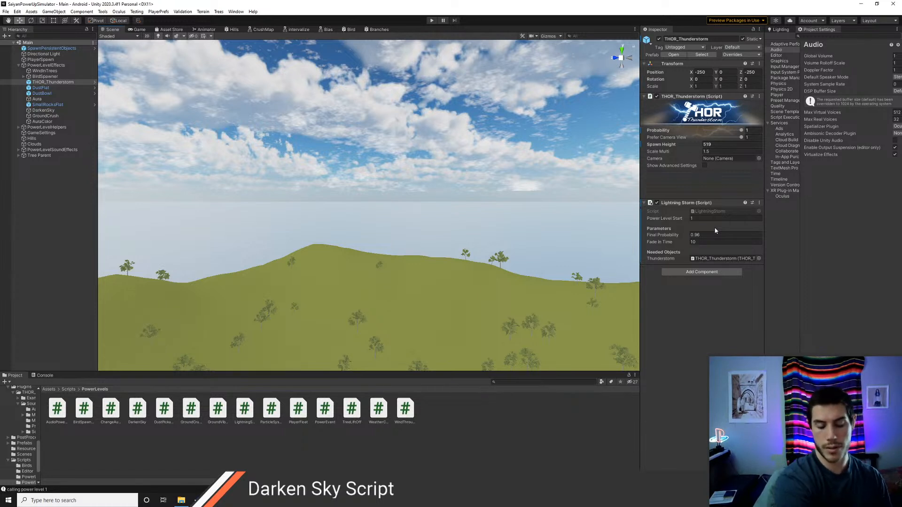
pyautogui.click(725, 218)
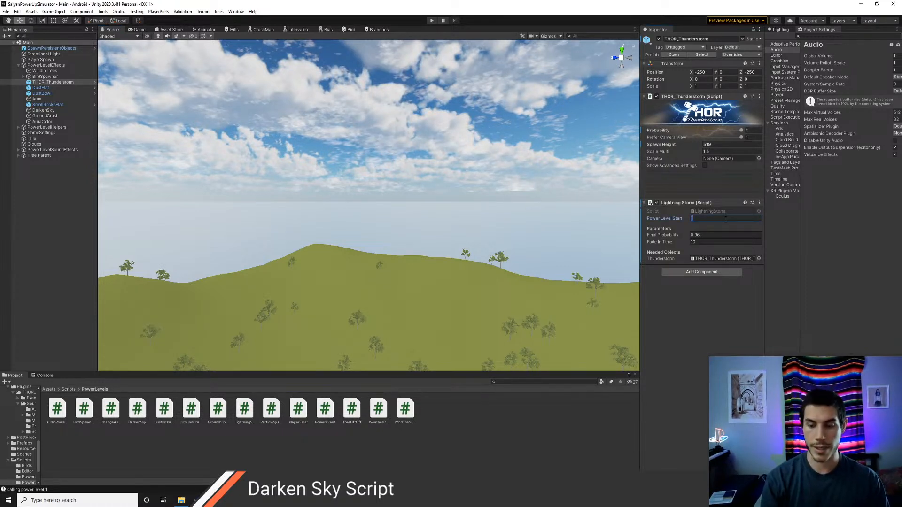
pyautogui.write('9')
pyautogui.click(708, 234)
pyautogui.click(708, 235)
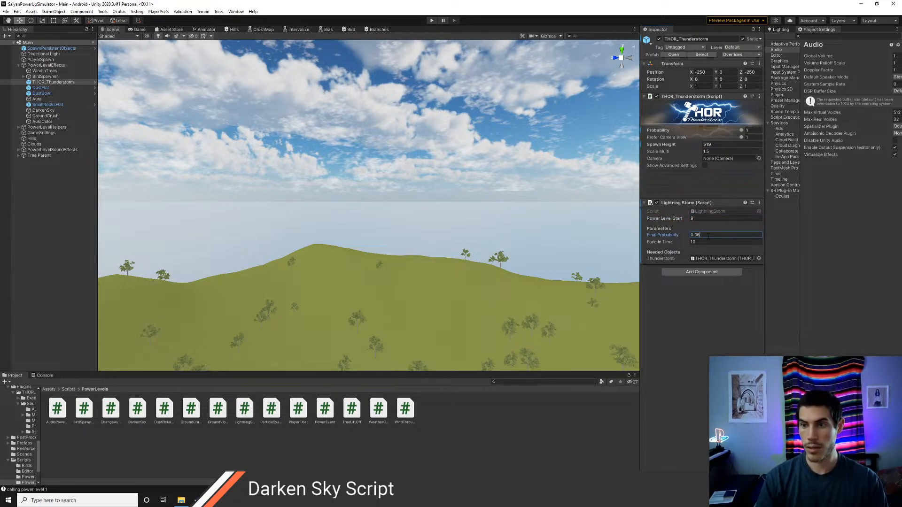
# Step: Show THOR_Thunderstorm's advanced settings, set Maximum Distance to 2600 under Distance & Duration Settings, and save the scene
pyautogui.click(704, 166)
pyautogui.click(753, 191)
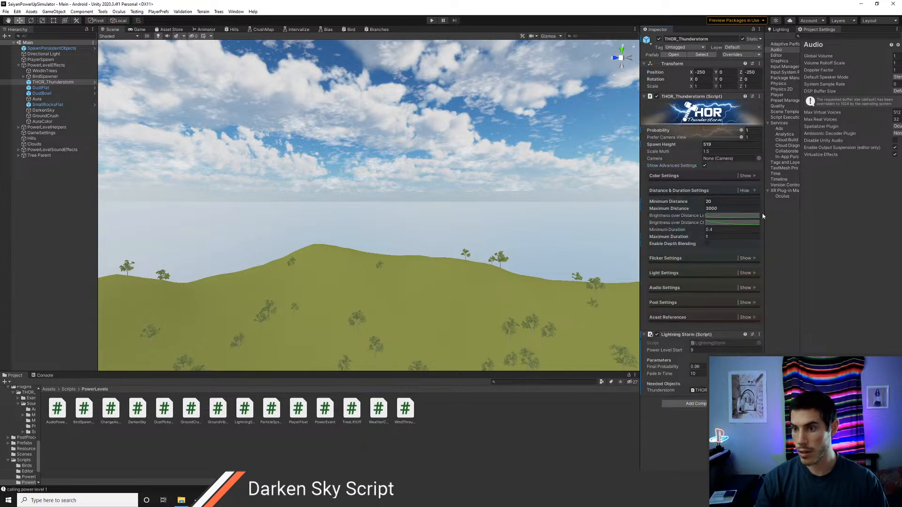
pyautogui.click(722, 208)
pyautogui.write('2')
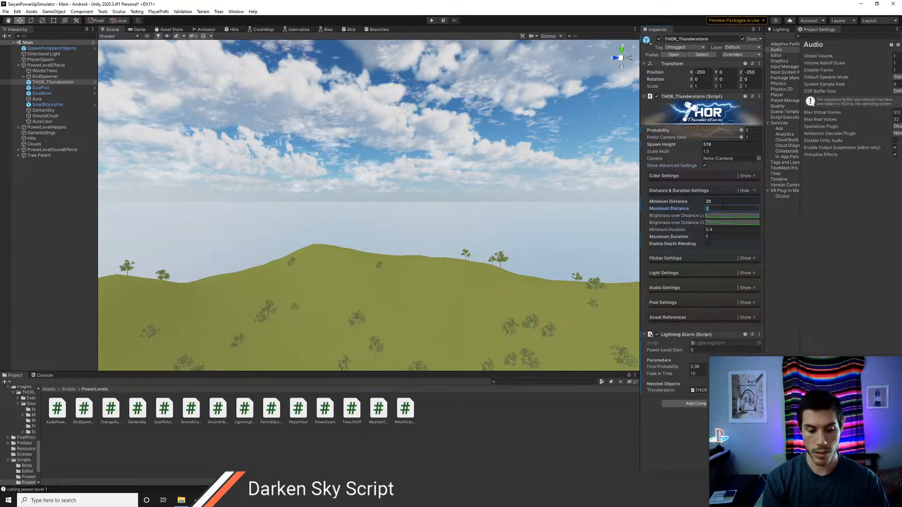
pyautogui.write('600')
pyautogui.hotkey('shift', 'Tab')
pyautogui.hotkey('ctrl', 's')
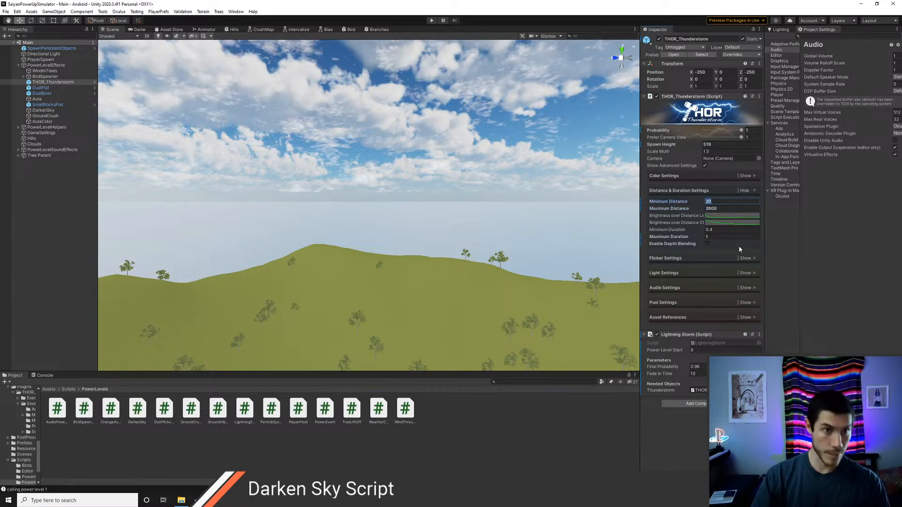
# Step: Consult the power level list in TODO.cs and set GroundCrush's Power Level Start in Unity to 8
pyautogui.click(68, 114)
pyautogui.hotkey('alt', 'Tab')
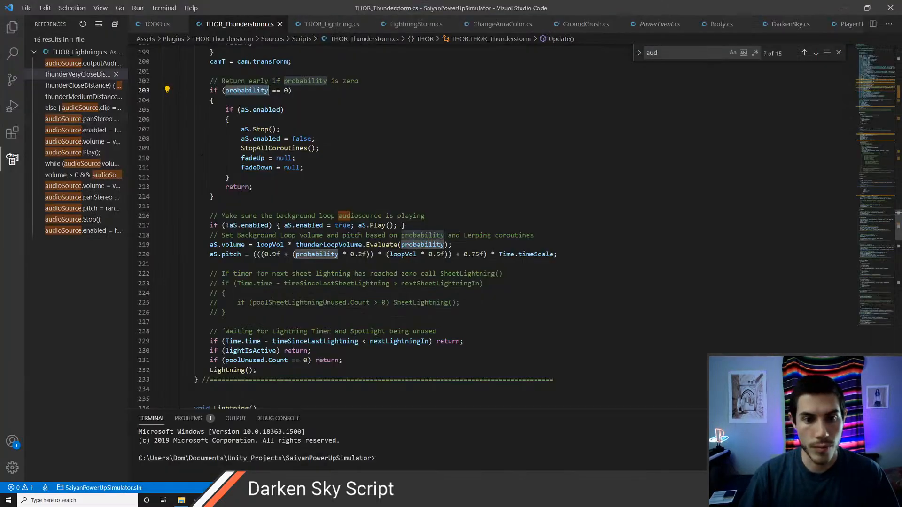
pyautogui.hotkey('ctrl', 'p')
pyautogui.write('todo')
pyautogui.press('Return')
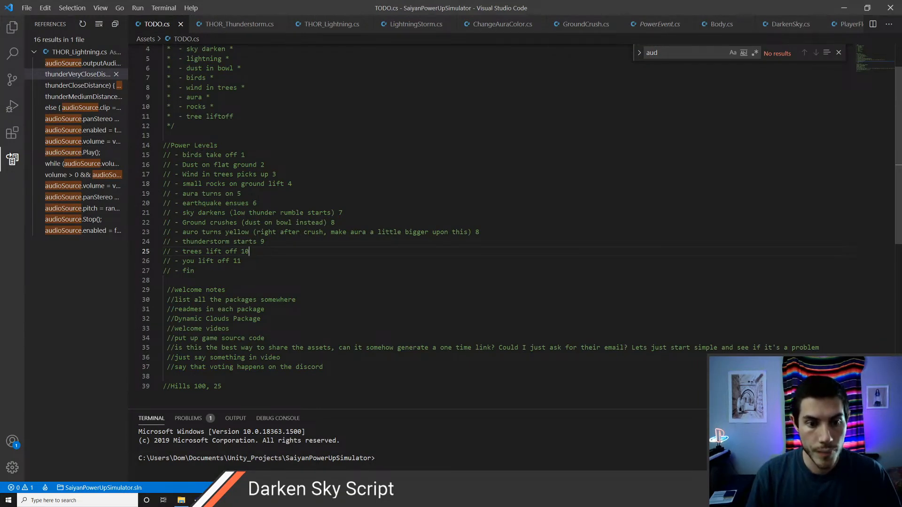
pyautogui.hotkey('alt', 'Tab')
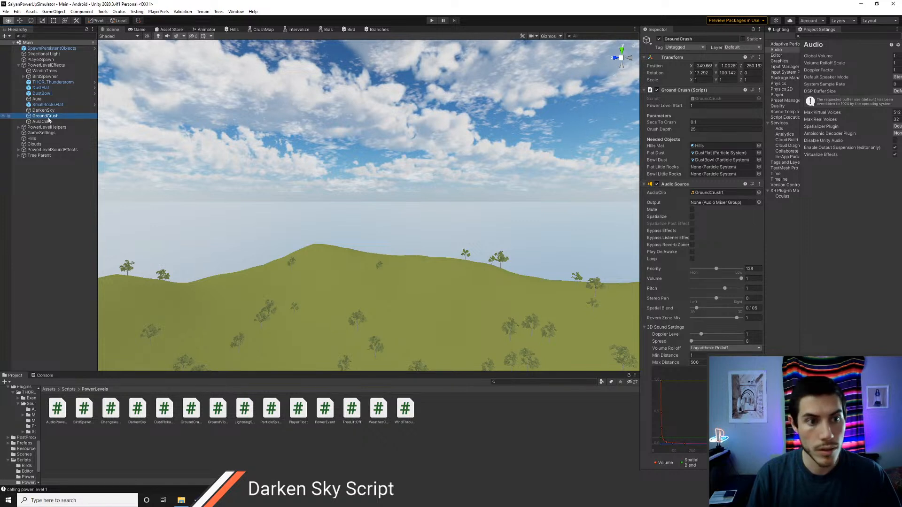
pyautogui.click(703, 106)
pyautogui.write('8')
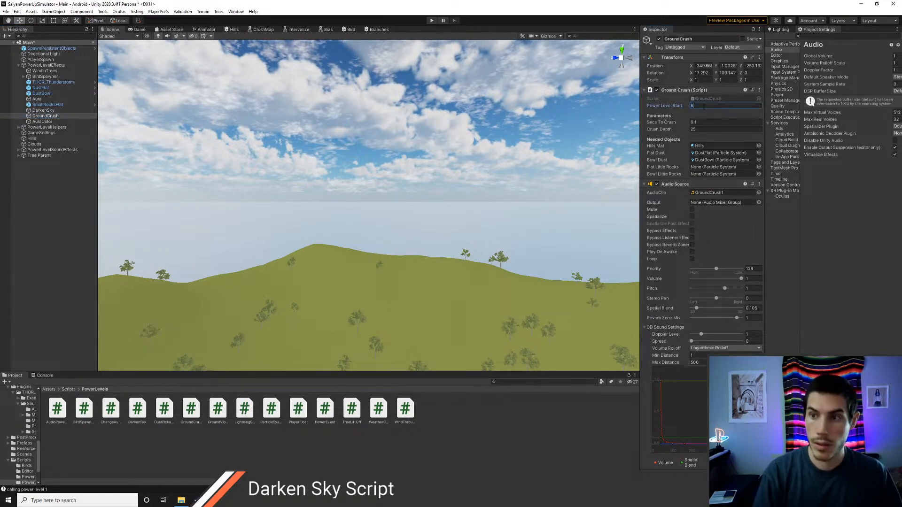
# Step: Check AuraColor's power level, and set the Aura particle system's Power Level Start to 5 according to the TODO.cs list
pyautogui.click(47, 122)
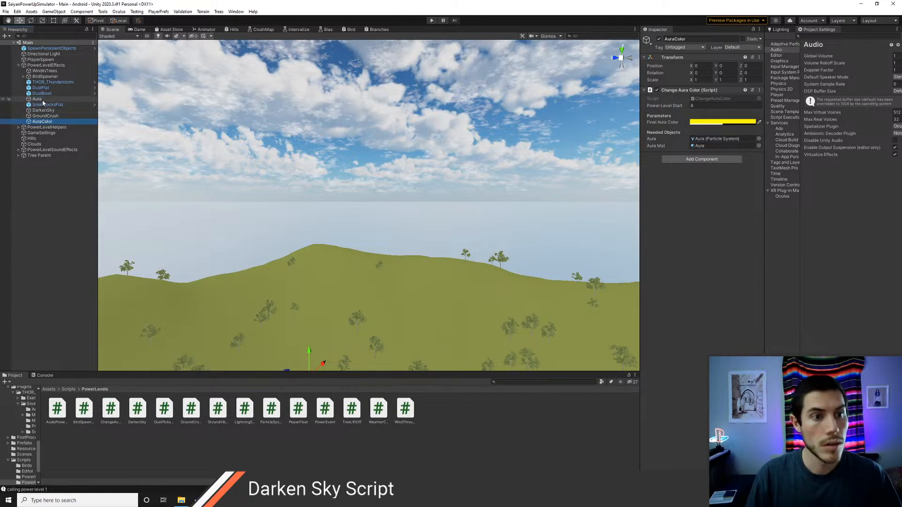
pyautogui.click(42, 100)
pyautogui.scroll(-5, 739, 312)
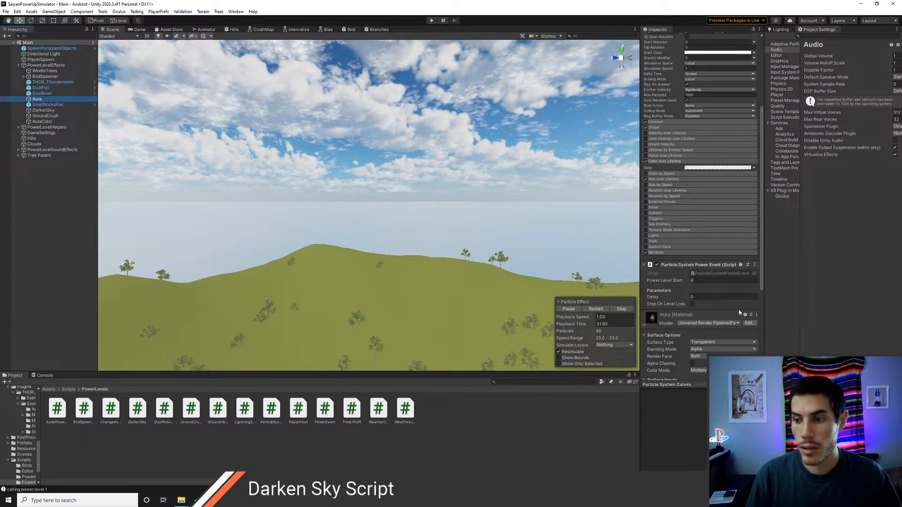
pyautogui.hotkey('alt', 'Tab')
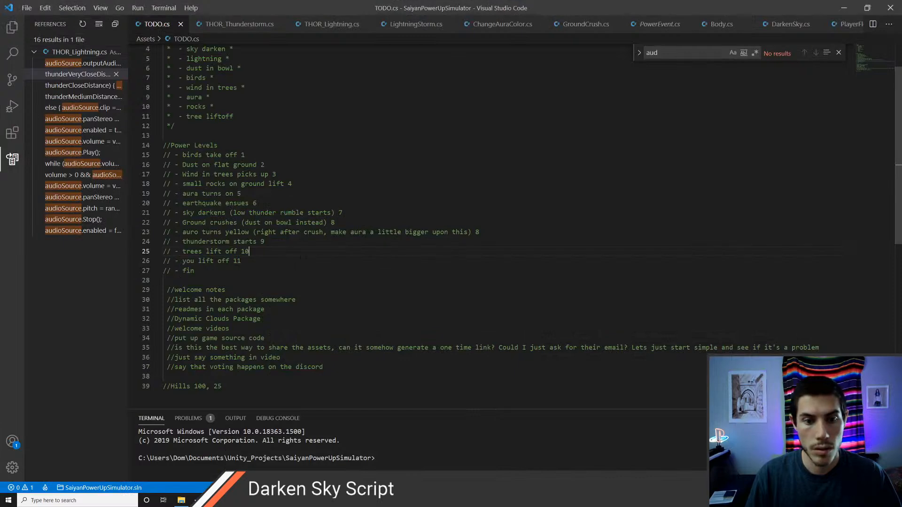
pyautogui.hotkey('alt', 'Tab')
pyautogui.click(711, 281)
pyautogui.write('5')
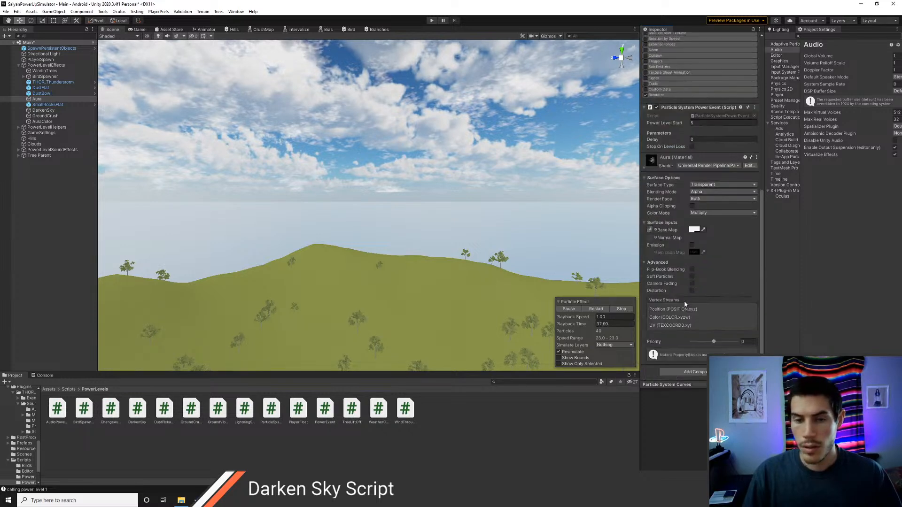
# Step: Review the power level list in TODO.cs, focusing on the thunderstorm, tree lift-off and player lift-off entries
pyautogui.hotkey('alt', 'Tab')
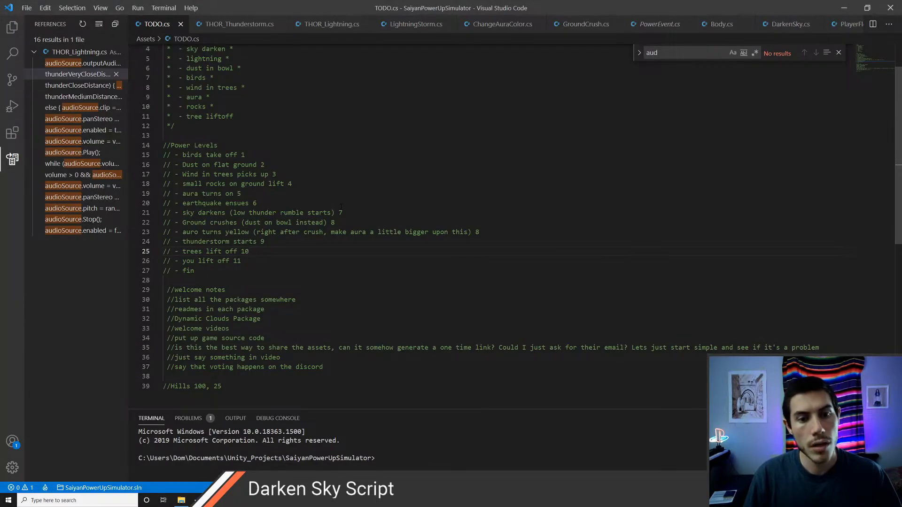
pyautogui.hotkey('alt', 'Tab')
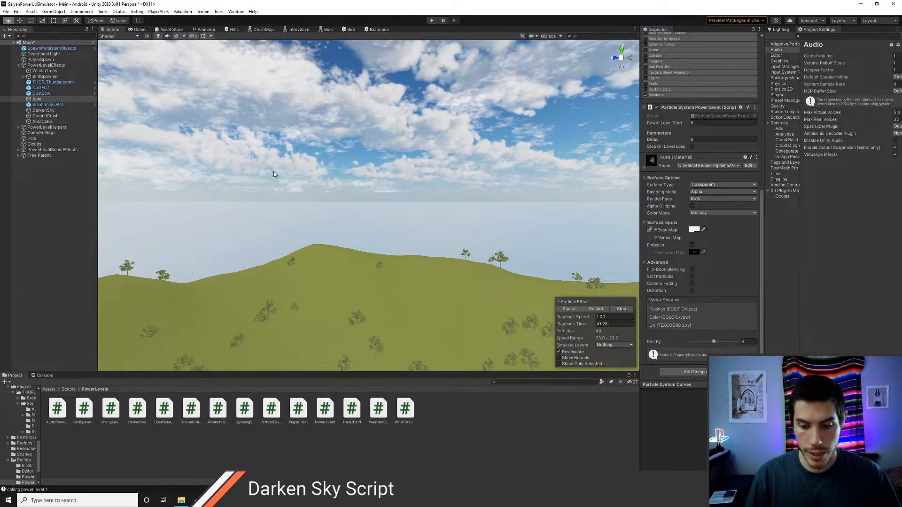
pyautogui.hotkey('alt', 'Tab')
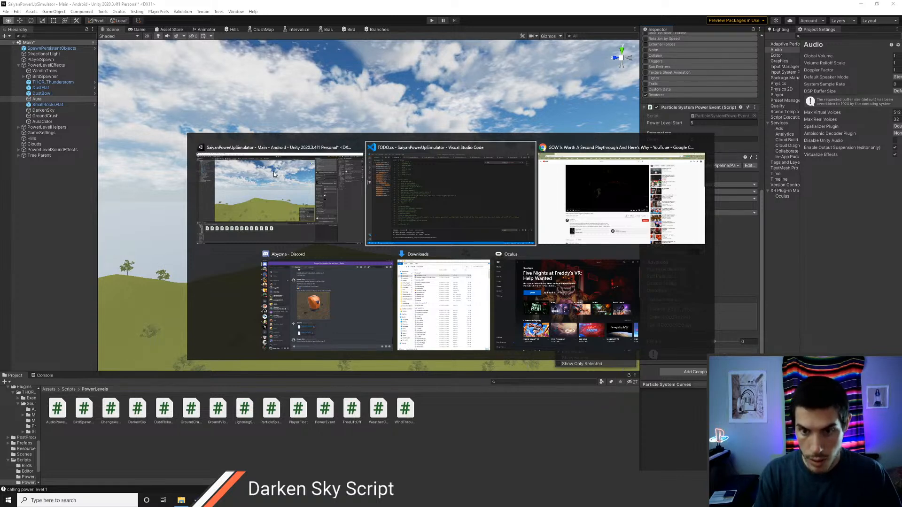
pyautogui.press('Up')
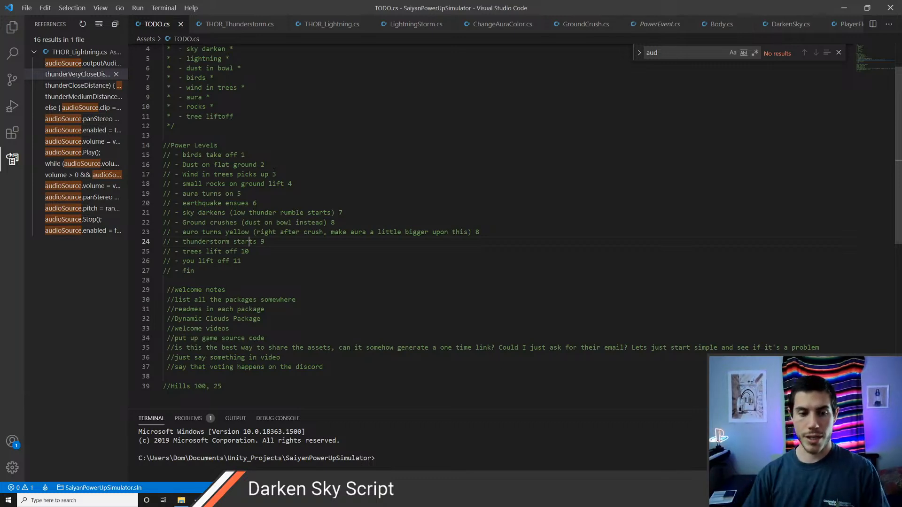
pyautogui.press('Down')
pyautogui.press('Down')
pyautogui.press('Up')
pyautogui.press('Down')
pyautogui.press('Down')
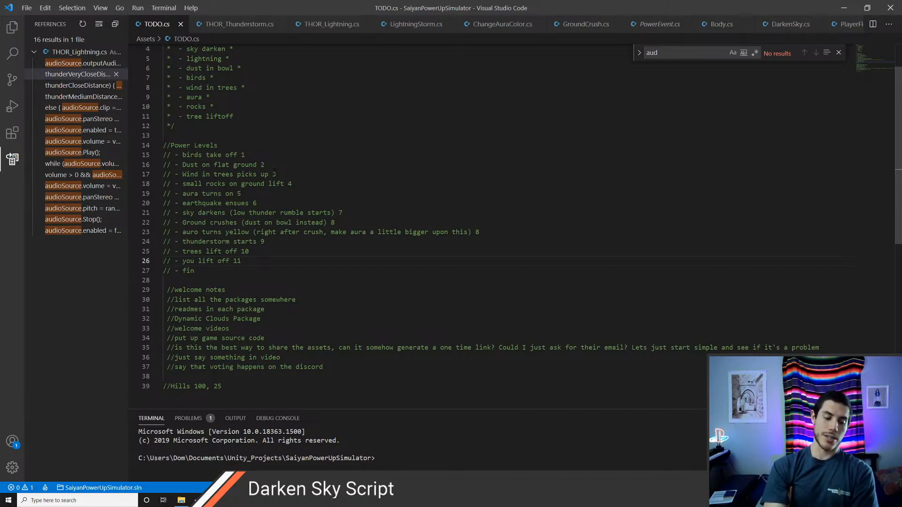
# Step: In Unity, select a tree in the forest, try raising it above the others to about Y 46.44, and rotate it in mid-air
pyautogui.hotkey('alt', 'Tab')
pyautogui.moveTo(366, 179); pyautogui.dragTo(324, 223, button='right')
pyautogui.press('w')
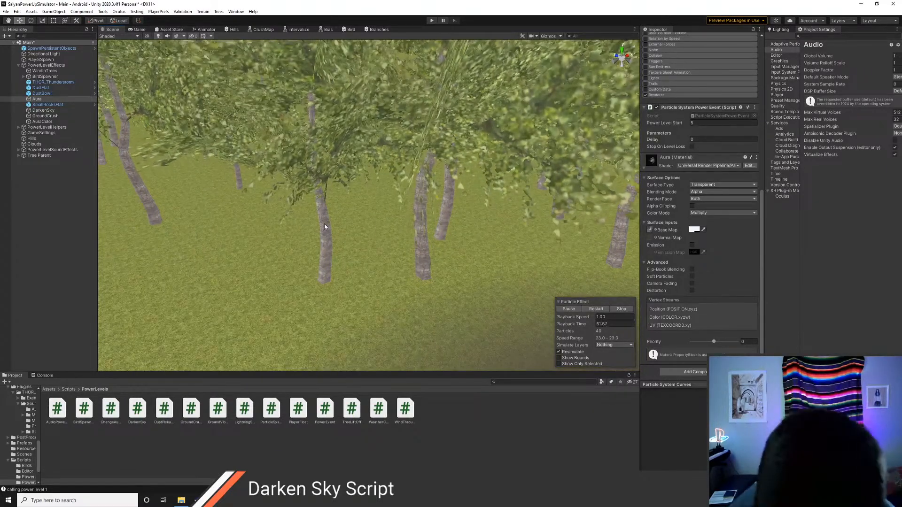
pyautogui.moveTo(324, 223)
pyautogui.mouseDown(button='right')
pyautogui.moveTo(364, 220)
pyautogui.moveTo(352, 224)
pyautogui.moveTo(327, 202)
pyautogui.mouseUp(button='right')
pyautogui.click(327, 202)
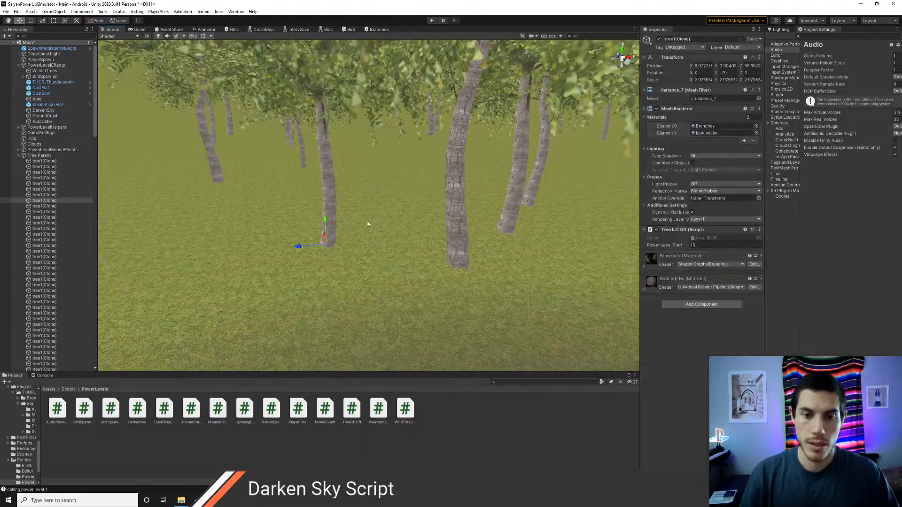
pyautogui.moveTo(342, 265); pyautogui.dragTo(378, 227, button='right')
pyautogui.press('s')
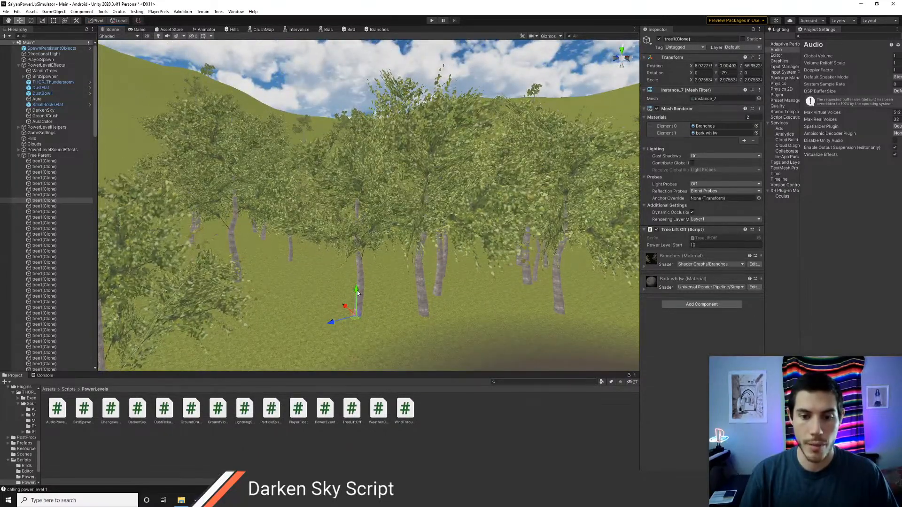
pyautogui.moveTo(357, 293); pyautogui.dragTo(350, 60)
pyautogui.moveTo(350, 60); pyautogui.dragTo(356, 117, button='right')
pyautogui.press('e')
pyautogui.press('e')
pyautogui.moveTo(352, 197); pyautogui.dragTo(347, 146)
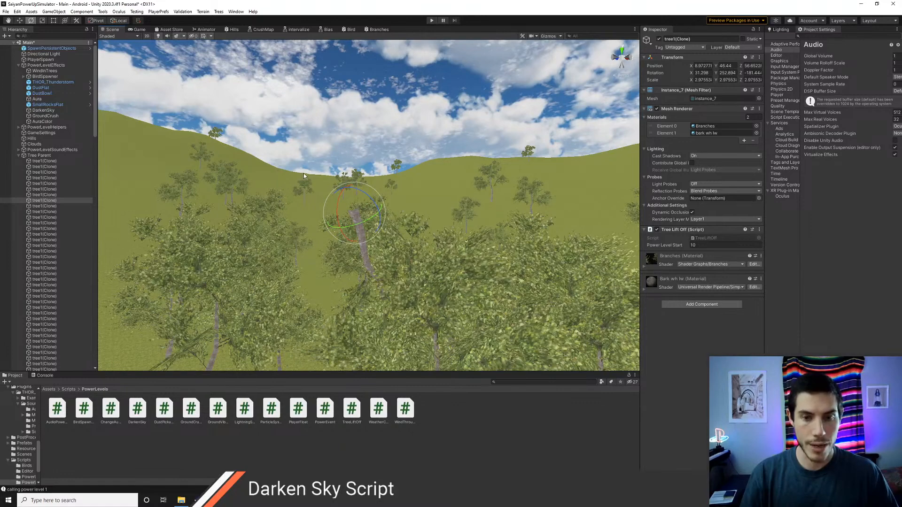
# Step: Undo the selected tree's rotation and its lift
pyautogui.hotkey('ctrl', 'z')
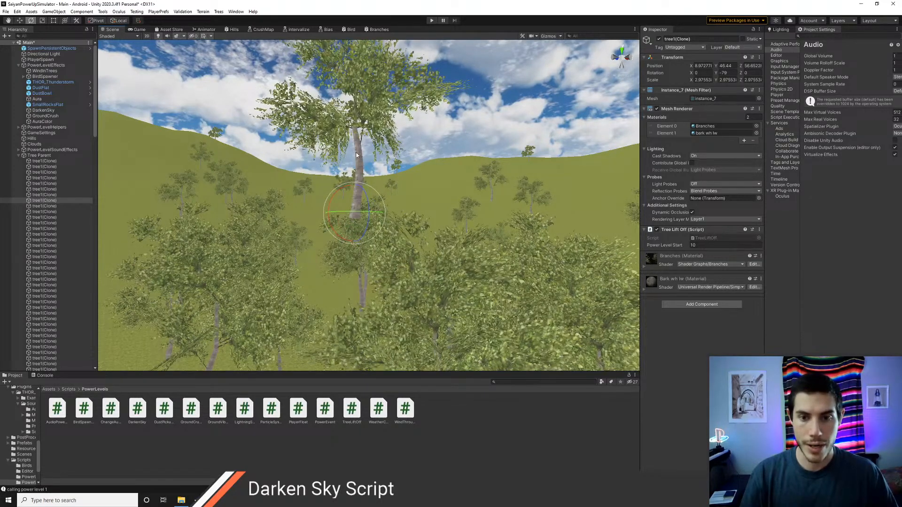
pyautogui.hotkey('ctrl', 'z')
pyautogui.moveTo(379, 169); pyautogui.dragTo(353, 181, button='right')
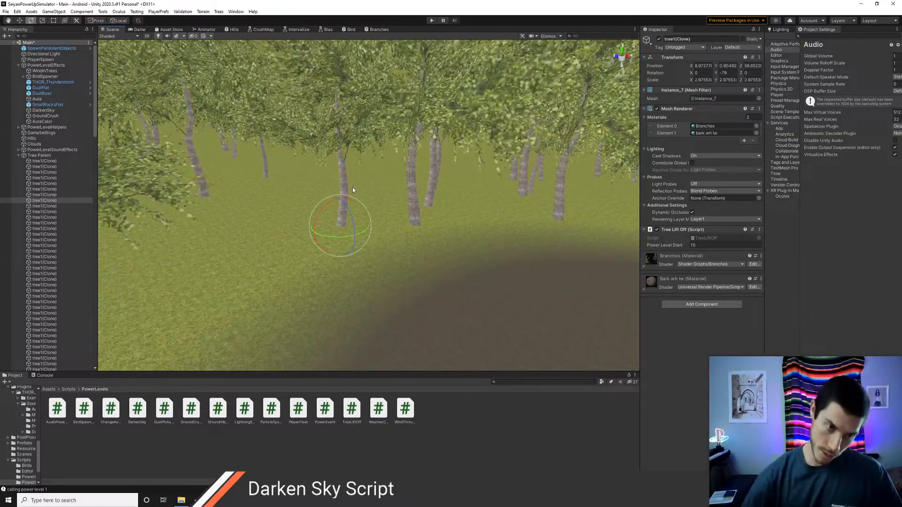
# Step: Inspect the Tree Lift Off component on several tree clones under Tree Parent and check the available custom tree commands
pyautogui.click(44, 160)
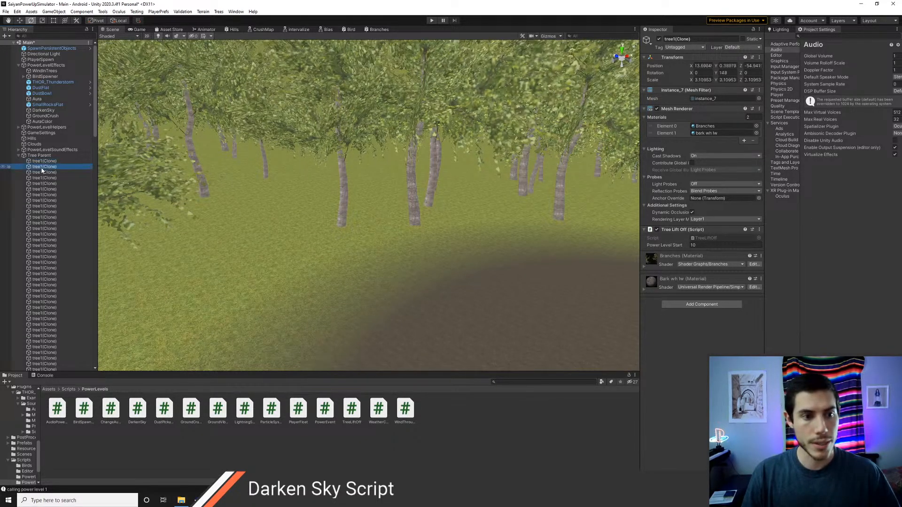
pyautogui.click(44, 172)
pyautogui.click(44, 167)
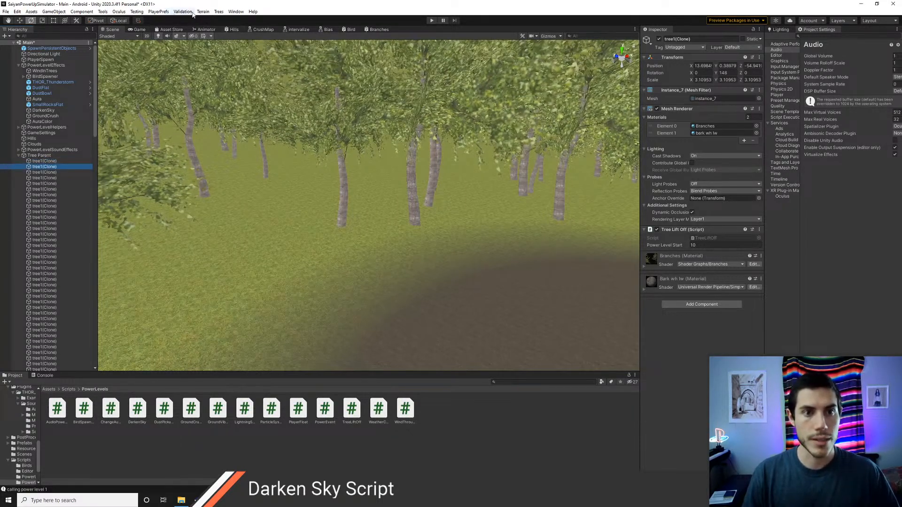
pyautogui.click(219, 11)
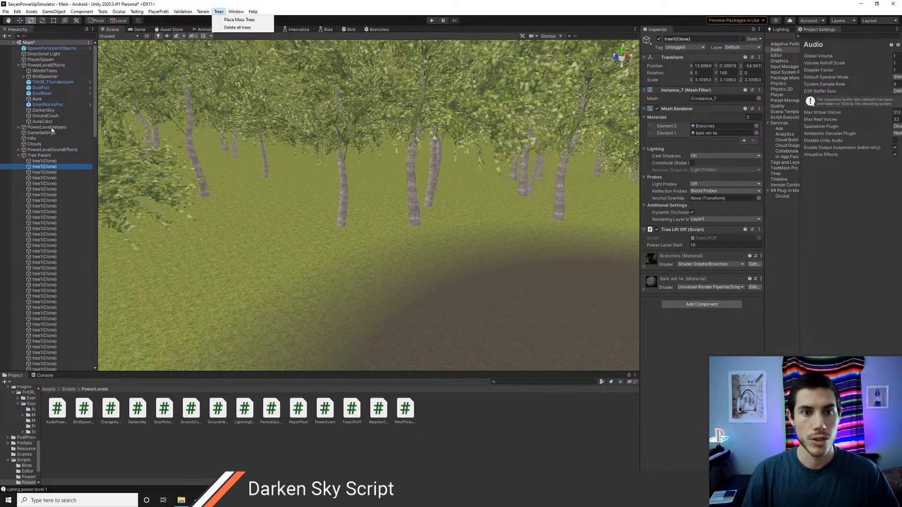
# Step: Open PlaceTrees.cs in Visual Studio Code and examine how PlaceMassTrees sets up and fills the tree rings
pyautogui.hotkey('alt', 'Tab')
pyautogui.hotkey('ctrl', 'p')
pyautogui.write('placet')
pyautogui.press('Return')
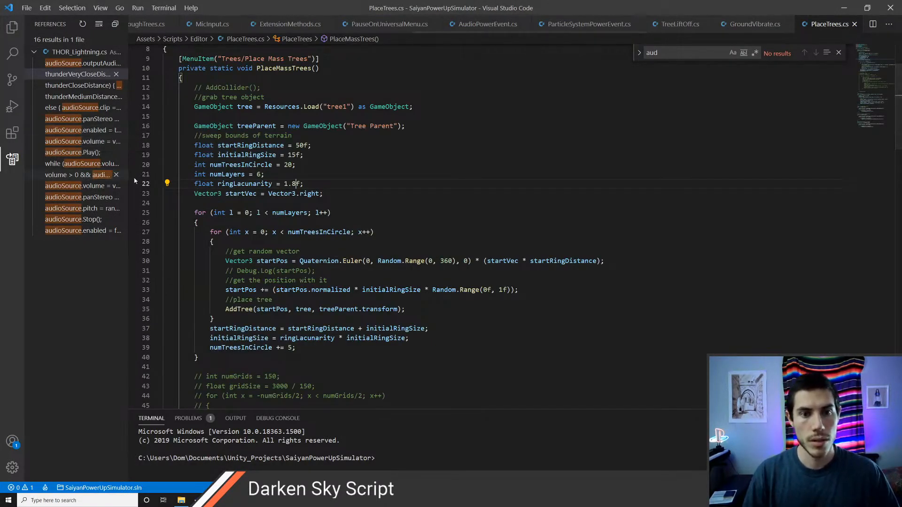
pyautogui.scroll(2, 376, 225)
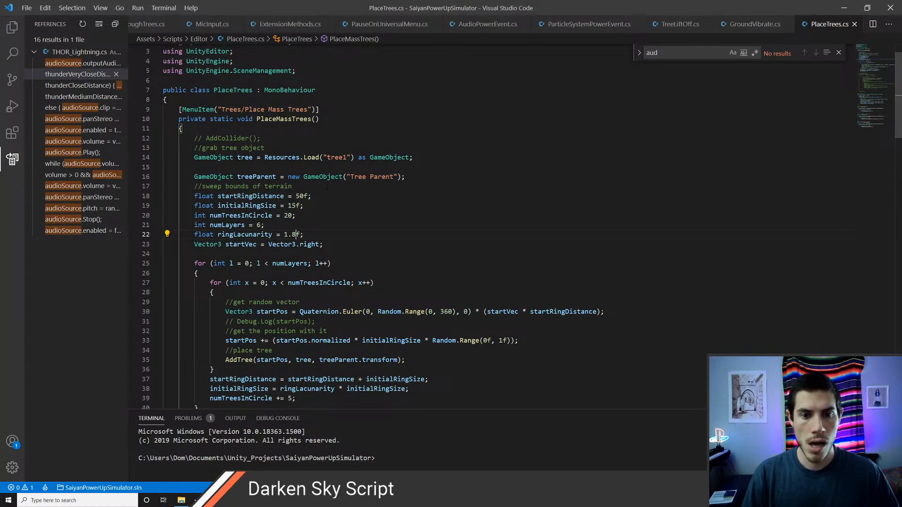
pyautogui.scroll(-2, 327, 188)
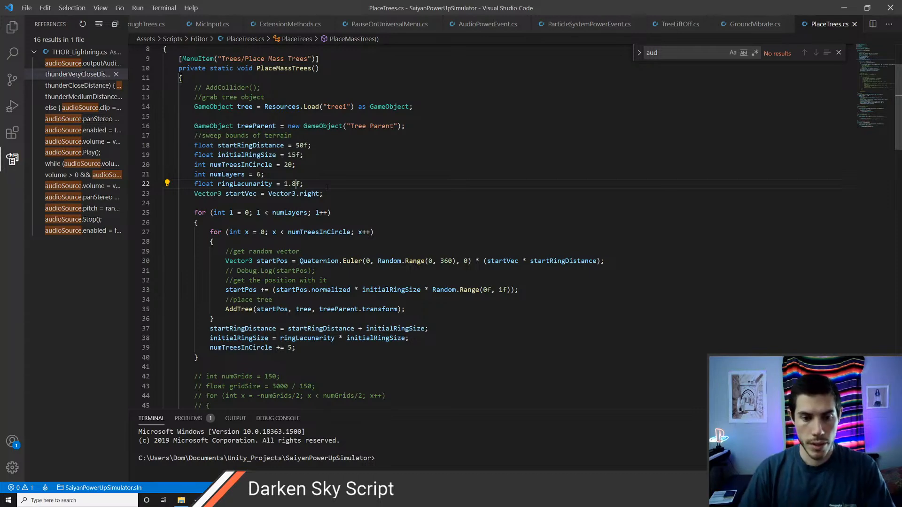
pyautogui.scroll(-3, 358, 297)
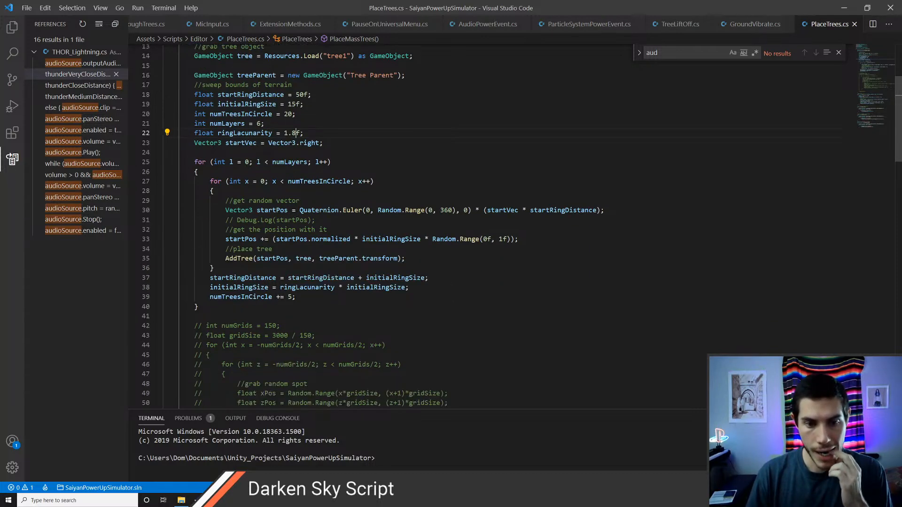
# Step: Remove the commented-out Debug.Log(startPos) line from the ring placement loop in PlaceMassTrees
pyautogui.click(277, 195)
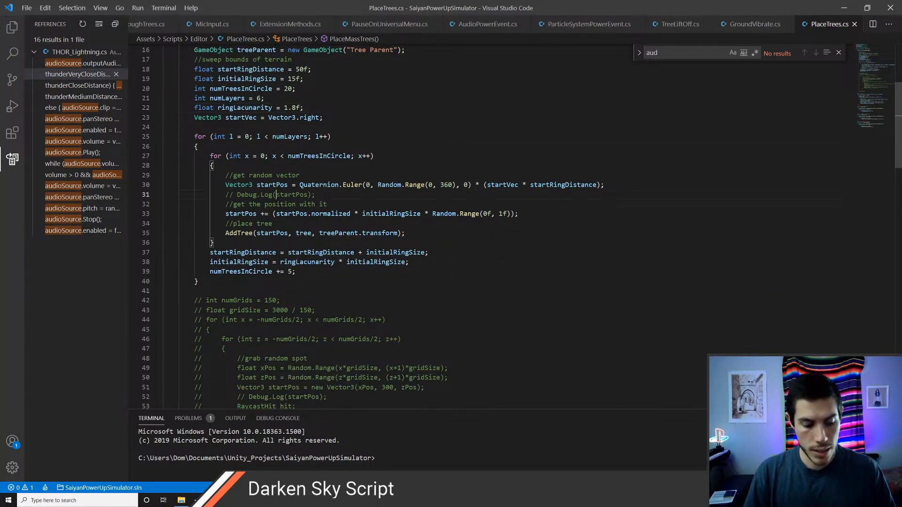
pyautogui.hotkey('ctrl', 'x')
pyautogui.scroll(-2, 410, 309)
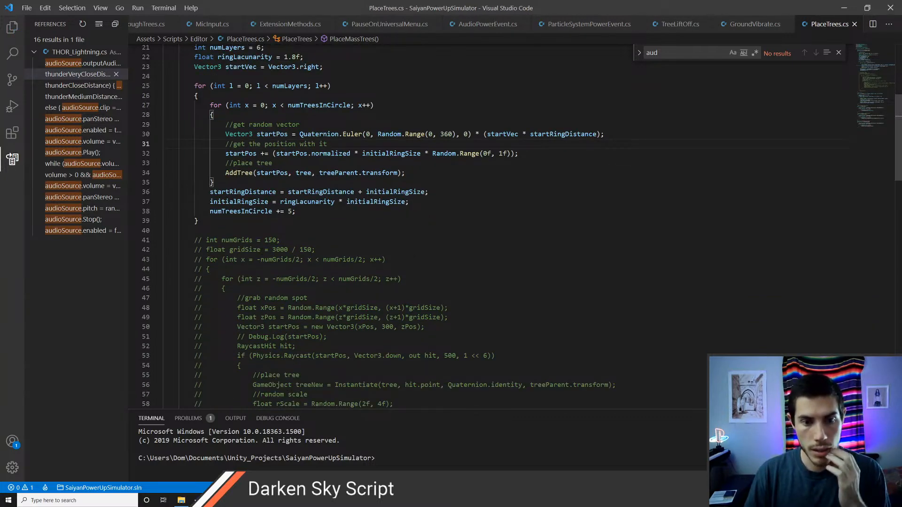
# Step: Add the comment "//place the trees pivot parent" after the random rotation code in AddTree's raycast block
pyautogui.scroll(-10, 409, 309)
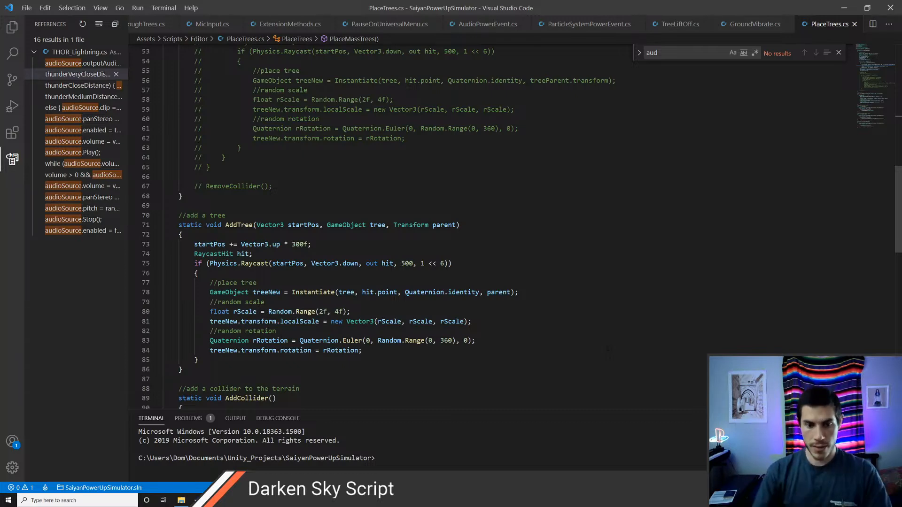
pyautogui.click(368, 351)
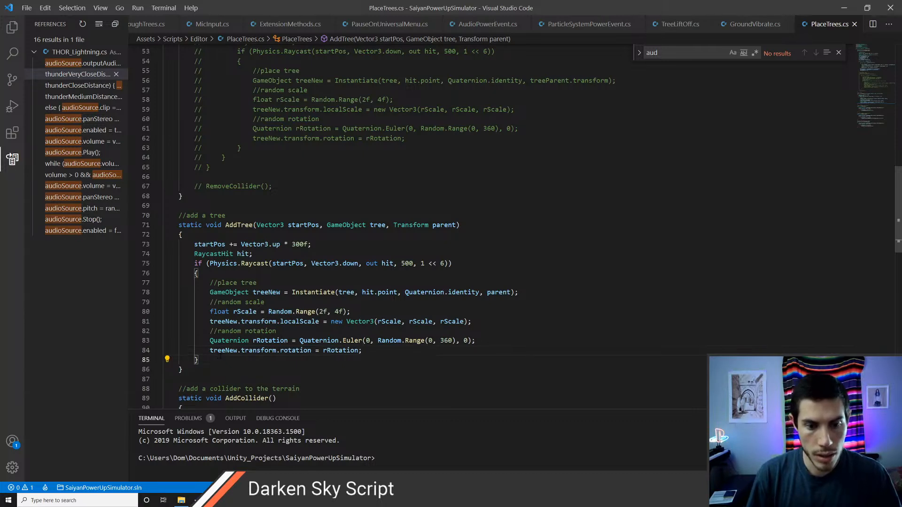
pyautogui.press('Return')
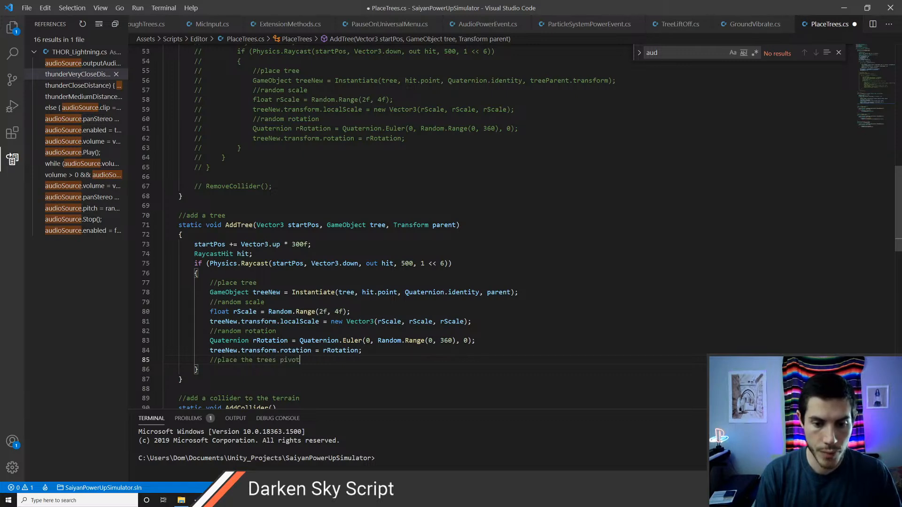
pyautogui.write('//place the trees pivot parent')
pyautogui.press('Return')
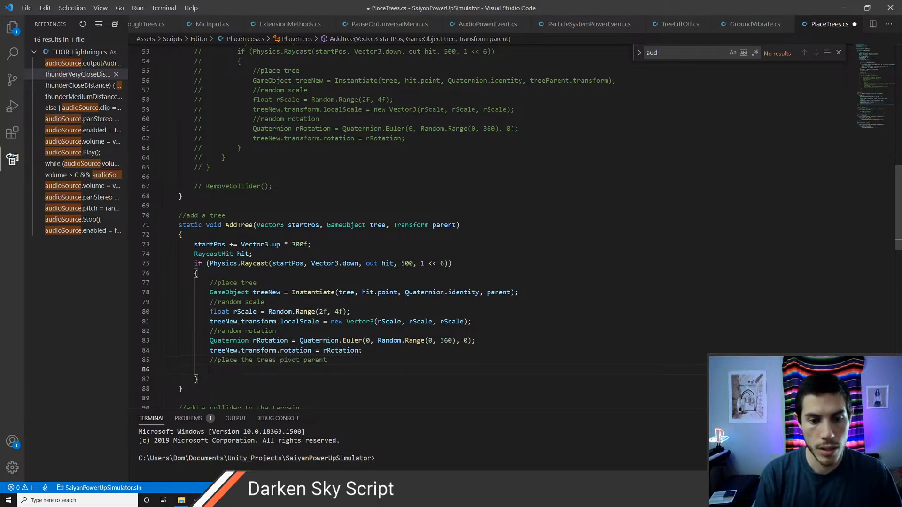
# Step: Declare treeParent below the comment as a new GameObject named "Tree"
pyautogui.write('GameObject ')
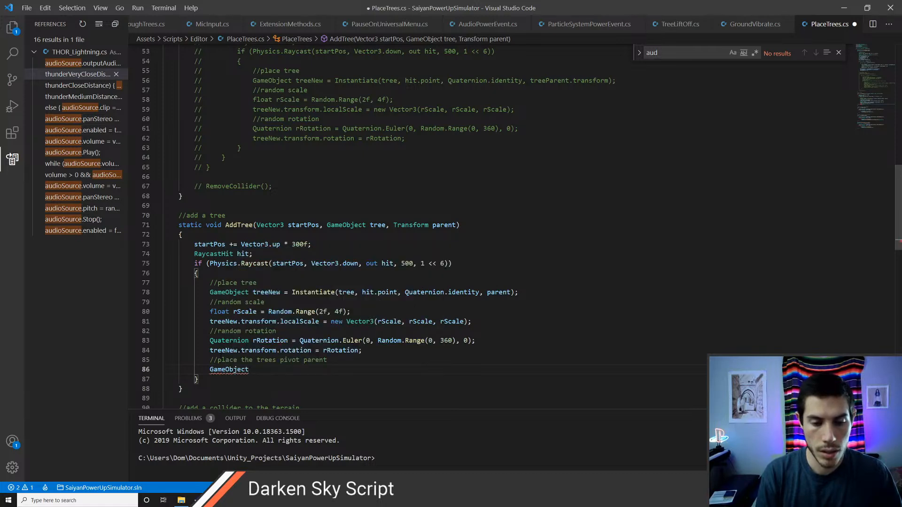
pyautogui.write('tree')
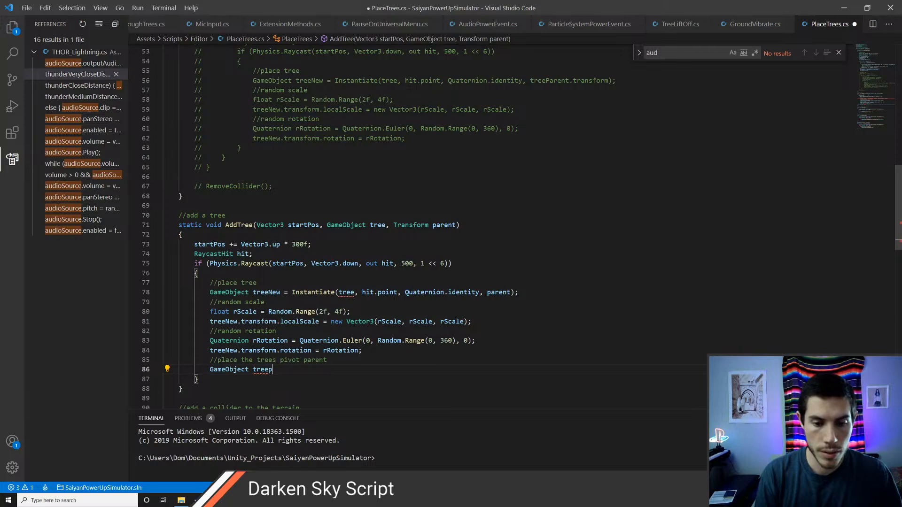
pyautogui.write('Parent ')
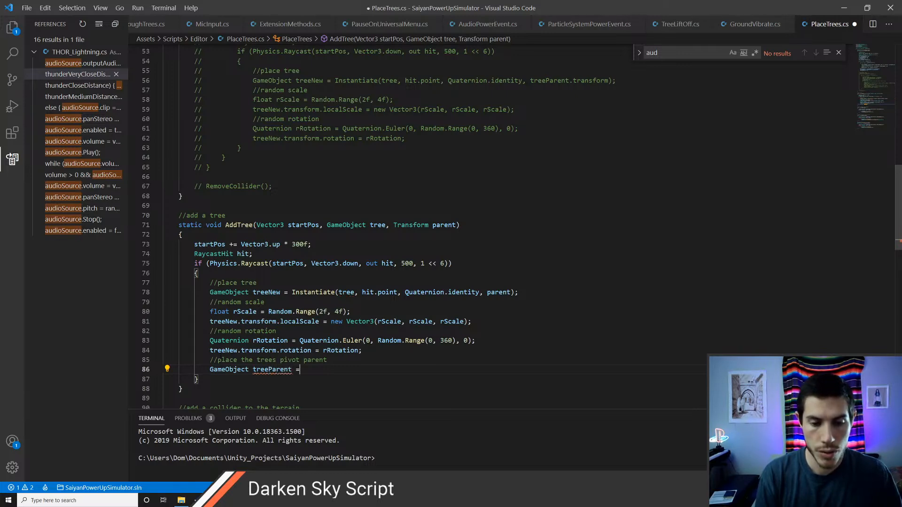
pyautogui.write('= new Game')
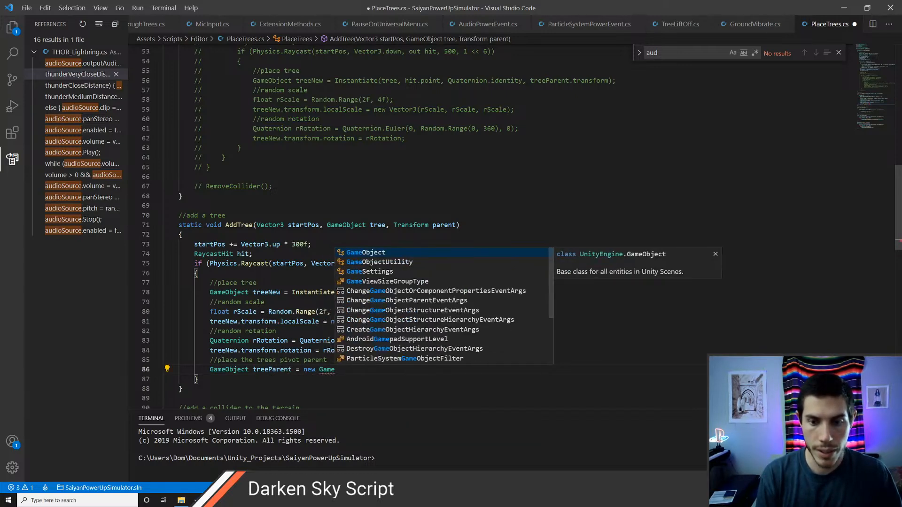
pyautogui.write('Object("Tree')
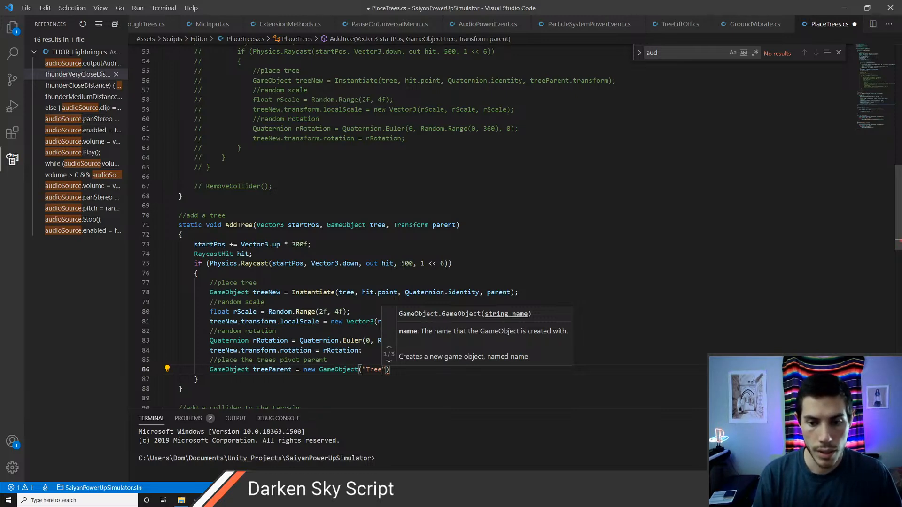
pyautogui.write('"')
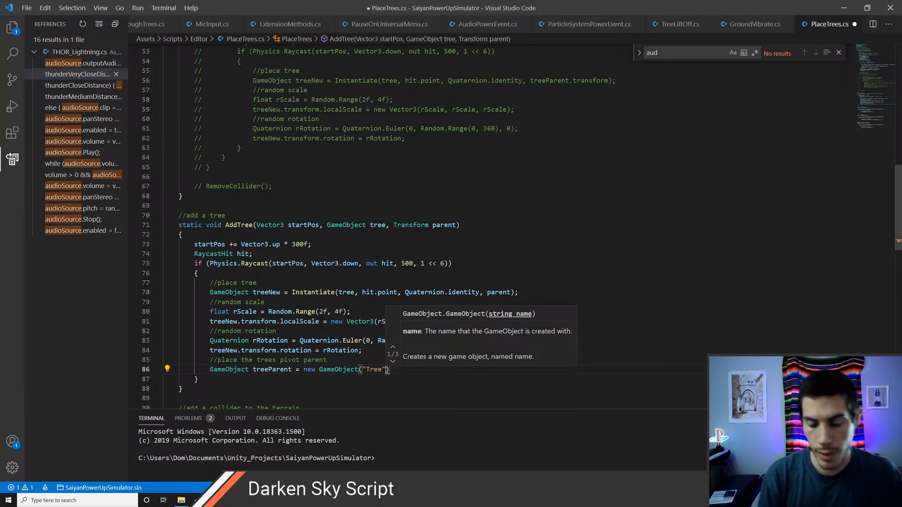
pyautogui.write(')')
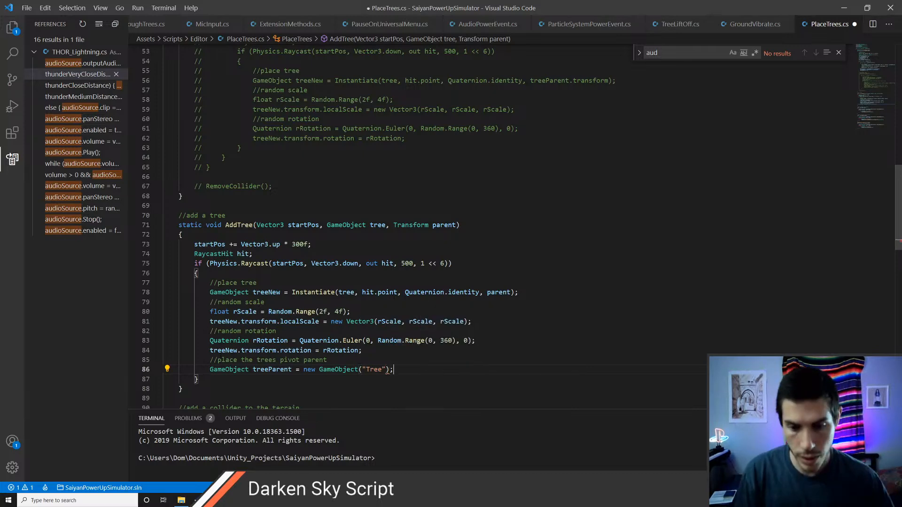
pyautogui.write(';')
# Step: Start assigning treeParent.transform.position as treeNew.transform.position + Vector3.up*rScale on the following line
pyautogui.press('Return')
pyautogui.write('tre')
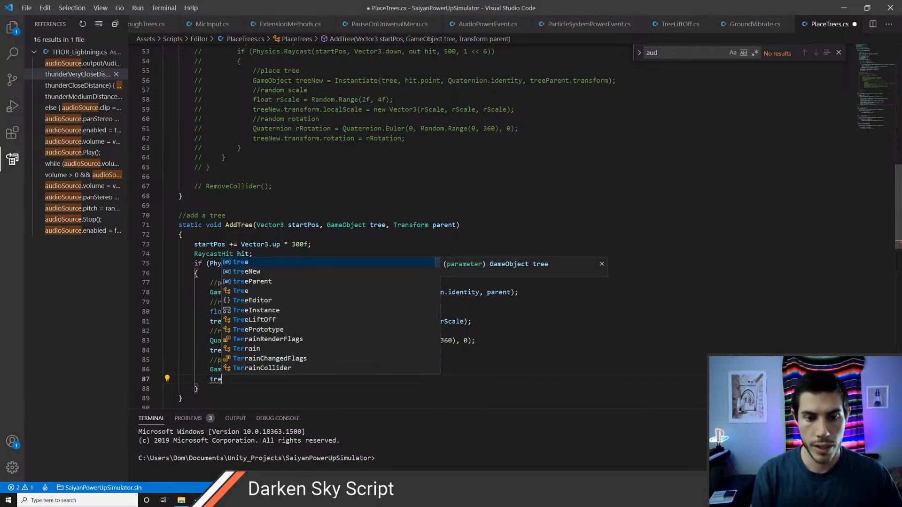
pyautogui.press('Down')
pyautogui.press('Down')
pyautogui.press('Tab')
pyautogui.write('.transform.position = t')
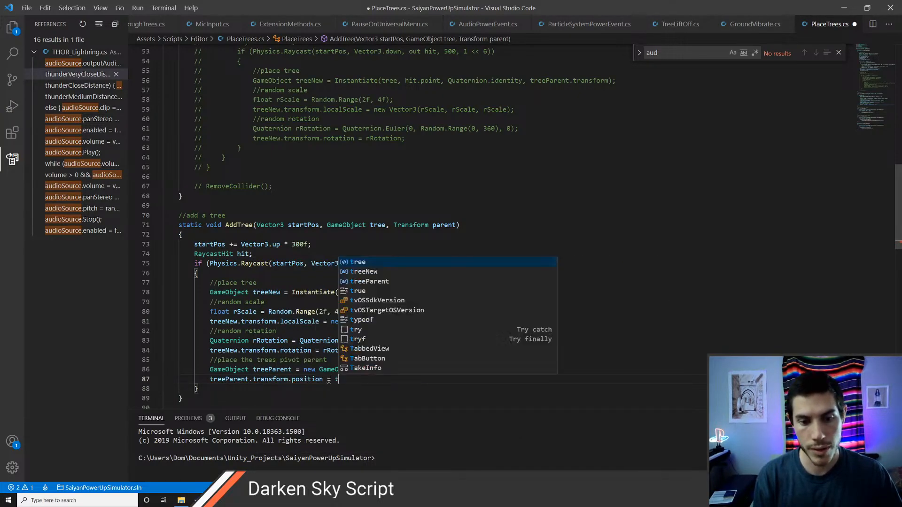
pyautogui.write('ree')
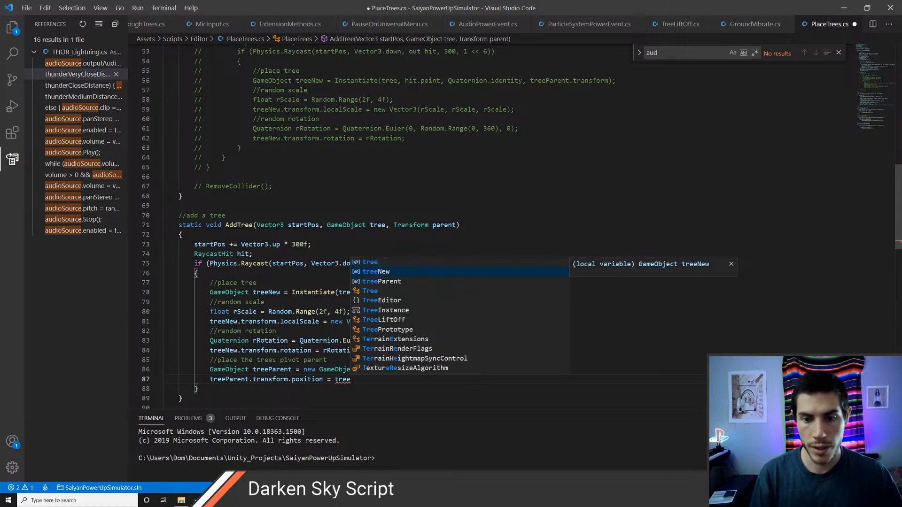
pyautogui.write('New.posransform.position + Vector3.')
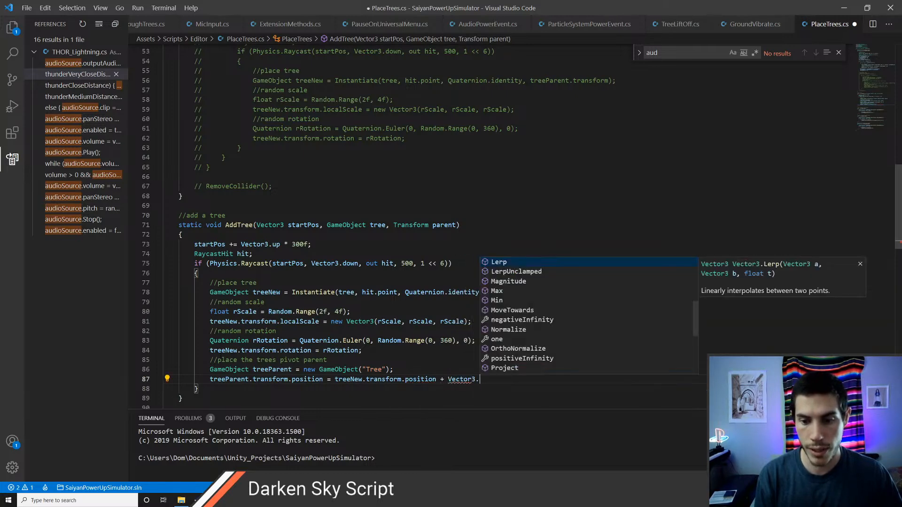
pyautogui.write('up')
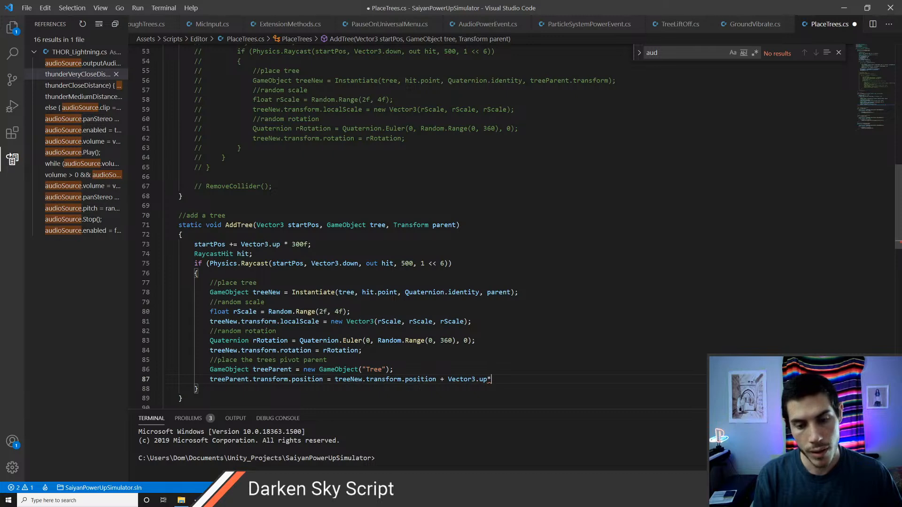
pyautogui.write('*rScale')
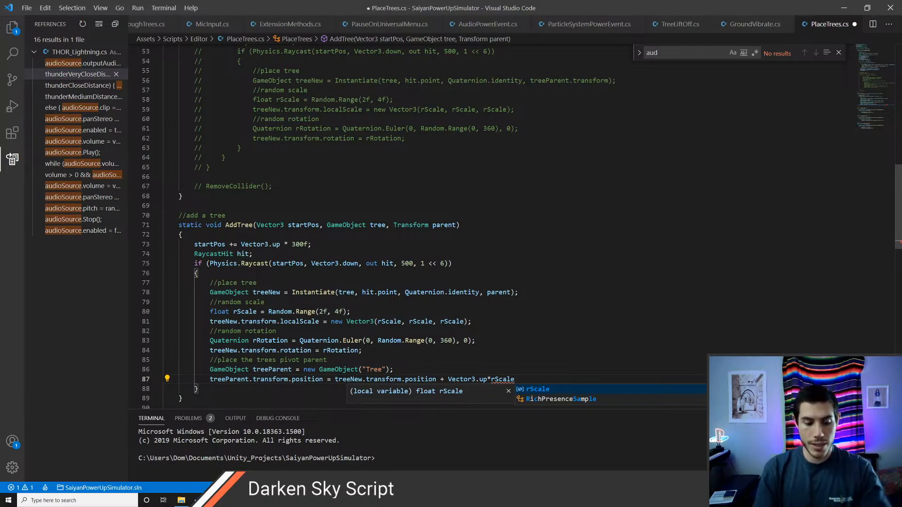
# Step: Switch to Unity, select a tree clone in the scene and set its scale to 1 on all axes
pyautogui.hotkey('alt', 'Tab')
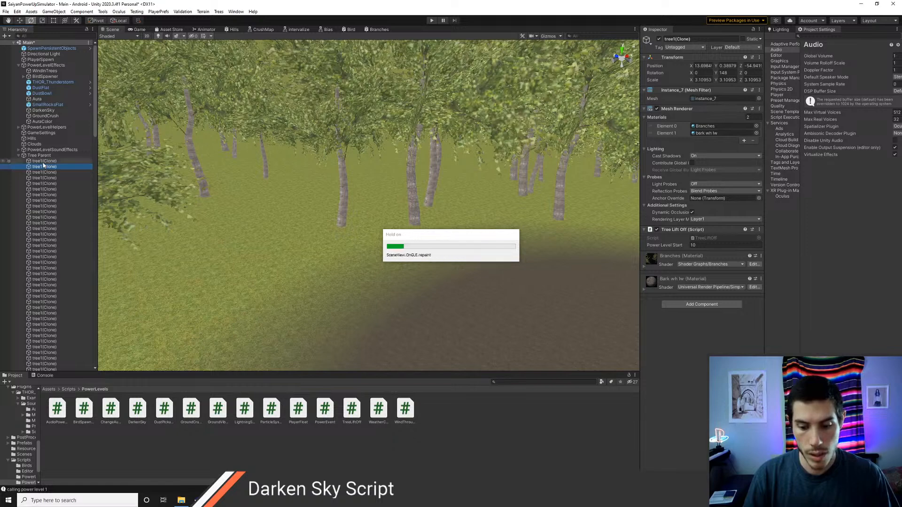
pyautogui.click(40, 162)
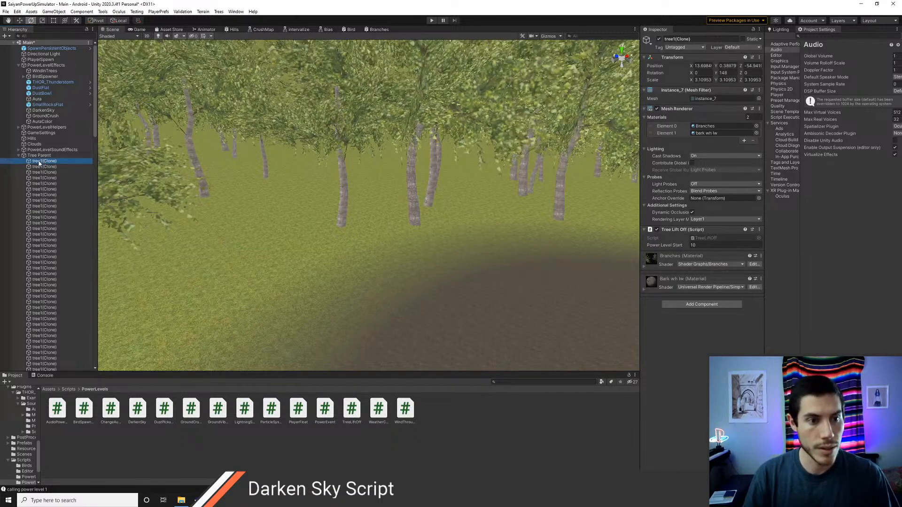
pyautogui.moveTo(311, 231)
pyautogui.mouseDown(button='right')
pyautogui.moveTo(332, 241)
pyautogui.moveTo(254, 259)
pyautogui.moveTo(330, 258)
pyautogui.moveTo(360, 284)
pyautogui.moveTo(399, 284)
pyautogui.moveTo(357, 291)
pyautogui.mouseUp(button='right')
pyautogui.press('w')
pyautogui.press('s')
pyautogui.click(360, 284)
pyautogui.press('w')
pyautogui.moveTo(342, 284); pyautogui.dragTo(242, 349)
pyautogui.moveTo(279, 318); pyautogui.dragTo(357, 260, button='right')
pyautogui.press('s')
pyautogui.click(710, 80)
pyautogui.write('1')
pyautogui.press('Tab')
pyautogui.write('1')
pyautogui.press('Tab')
pyautogui.write('1')
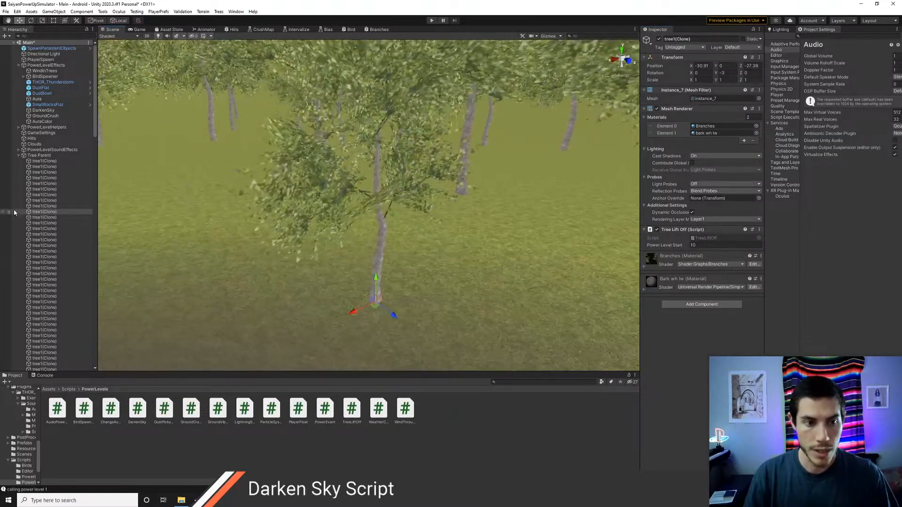
# Step: Create a cube at the scene's root level and move it to the rescaled tree's trunk
pyautogui.click(46, 150)
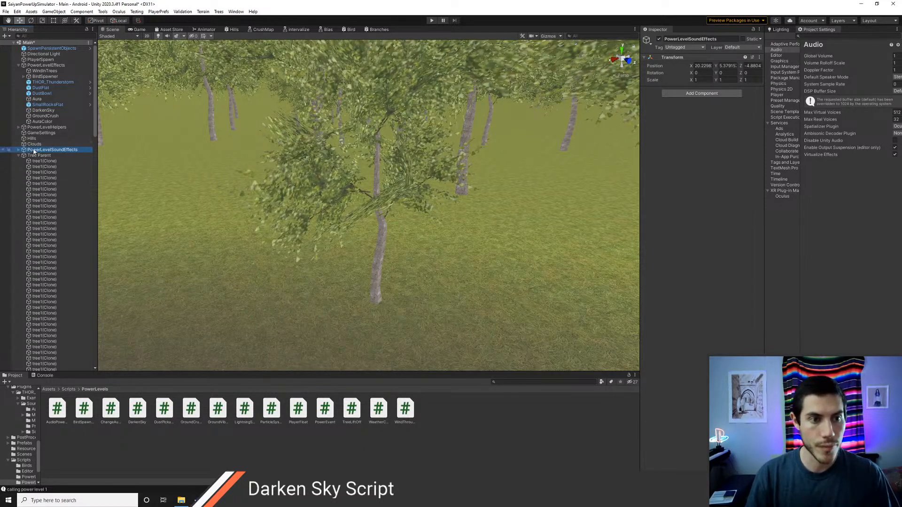
pyautogui.click(19, 156)
pyautogui.rightClick(33, 180)
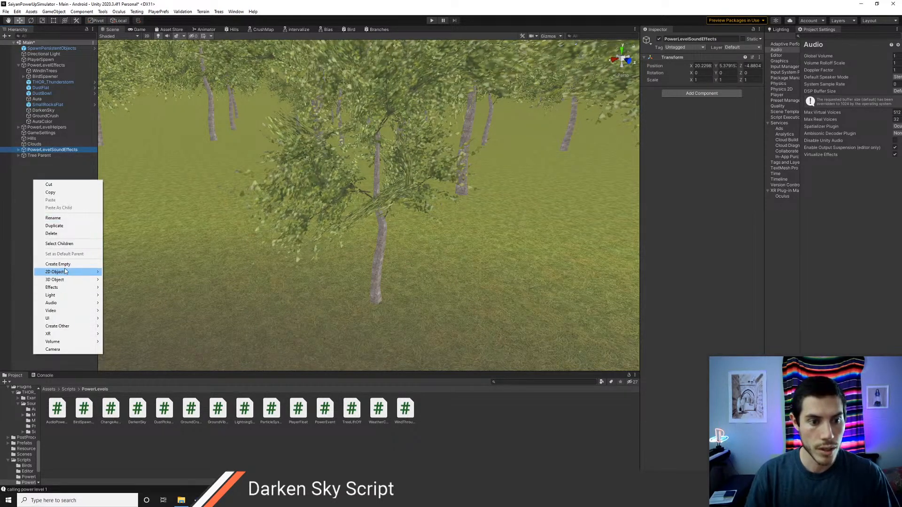
pyautogui.moveTo(70, 280)
pyautogui.click(119, 280)
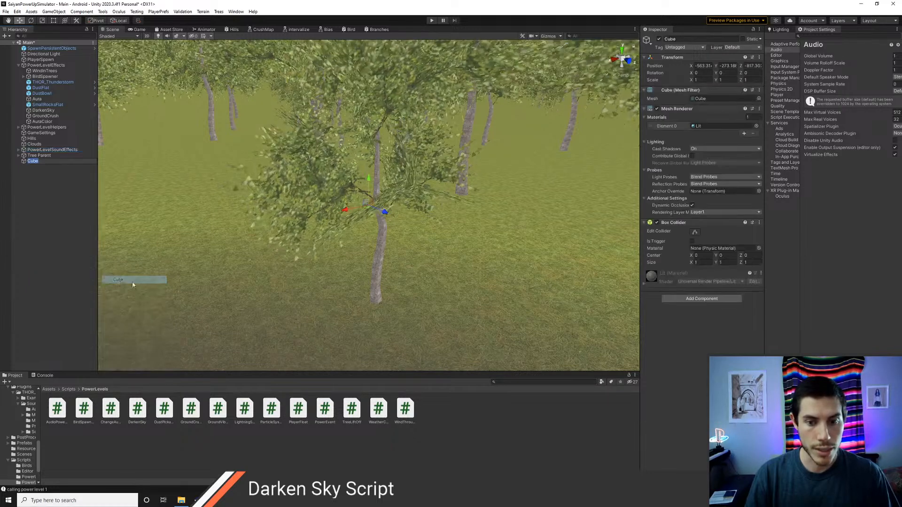
pyautogui.moveTo(481, 269); pyautogui.dragTo(345, 105)
pyautogui.moveTo(383, 137); pyautogui.dragTo(357, 305)
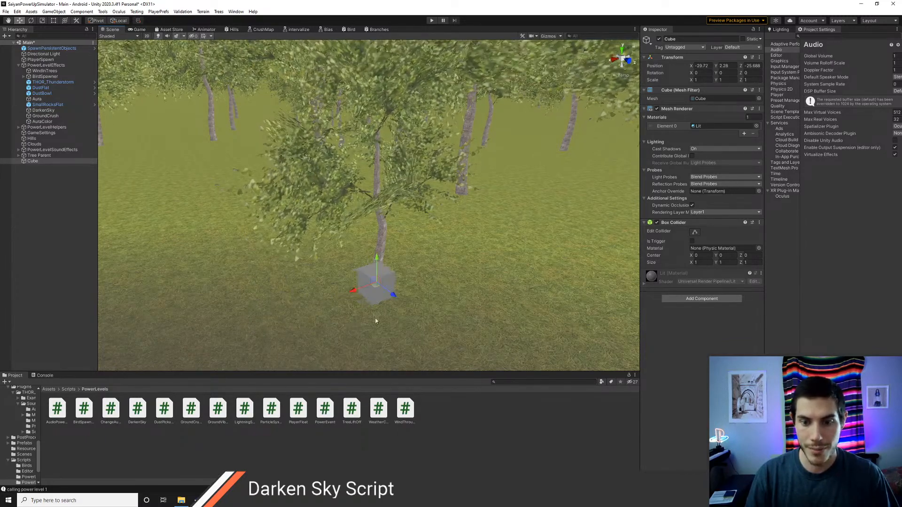
# Step: Move the cube closer to the trunk's base and set its scale to 0.1 on all axes
pyautogui.scroll(5, 413, 302)
pyautogui.scroll(-3, 418, 302)
pyautogui.doubleClick(32, 161)
pyautogui.scroll(-3, 329, 246)
pyautogui.keyDown('alt'); pyautogui.moveTo(337, 251); pyautogui.dragTo(390, 263); pyautogui.keyUp('alt')
pyautogui.moveTo(392, 216); pyautogui.dragTo(348, 208)
pyautogui.moveTo(324, 177); pyautogui.dragTo(321, 210)
pyautogui.click(703, 80)
pyautogui.write('.1')
pyautogui.press('Tab')
pyautogui.write('.1')
pyautogui.press('Tab')
# Step: Fine-position the cube at the foot of the trunk, at about X -30.66, Y 0, Z -27.43
pyautogui.scroll(5, 443, 244)
pyautogui.scroll(1, 373, 252)
pyautogui.moveTo(269, 280); pyautogui.dragTo(289, 263)
pyautogui.moveTo(308, 235); pyautogui.dragTo(309, 259)
pyautogui.moveTo(294, 301); pyautogui.dragTo(306, 293)
pyautogui.moveTo(317, 245); pyautogui.dragTo(318, 247)
pyautogui.press('w')
pyautogui.moveTo(375, 283); pyautogui.dragTo(361, 279, button='right')
pyautogui.moveTo(351, 270); pyautogui.dragTo(302, 276)
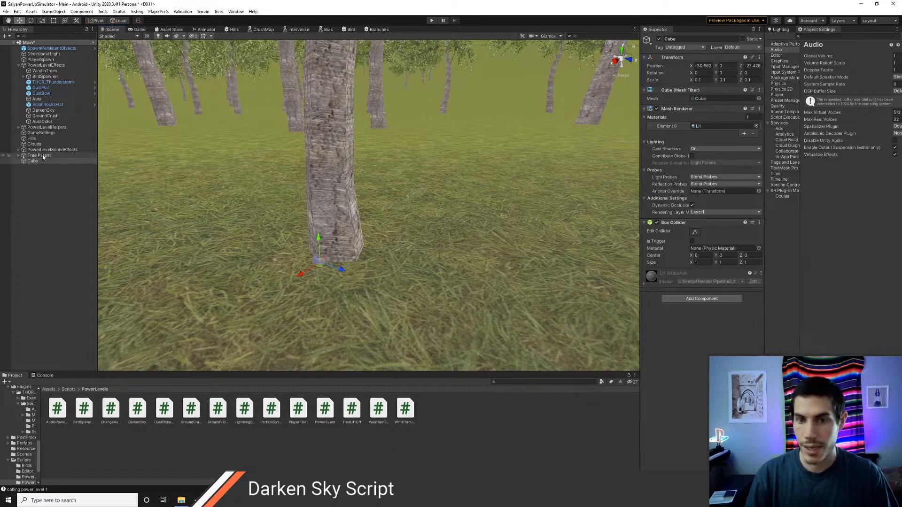
# Step: Compare the cube's position with the tree's own pivot, trying a small upward move of the cube and undoing it
pyautogui.click(323, 185)
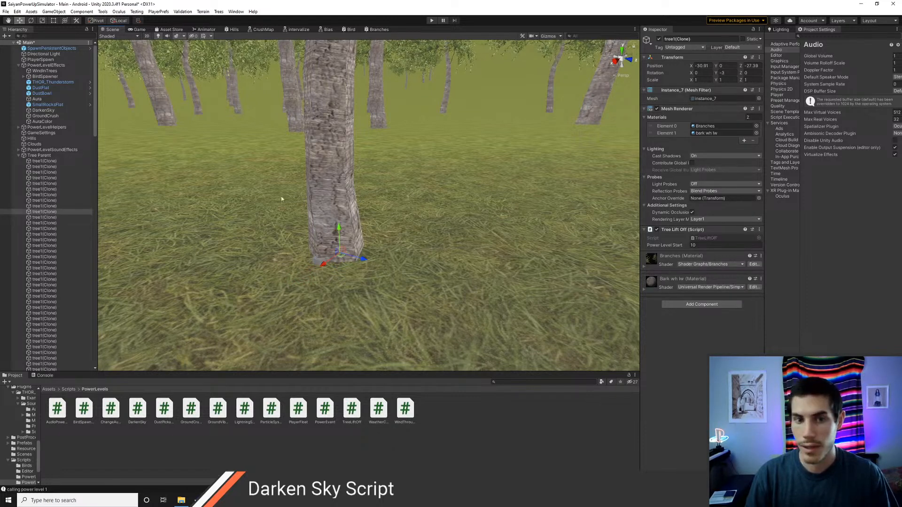
pyautogui.click(18, 155)
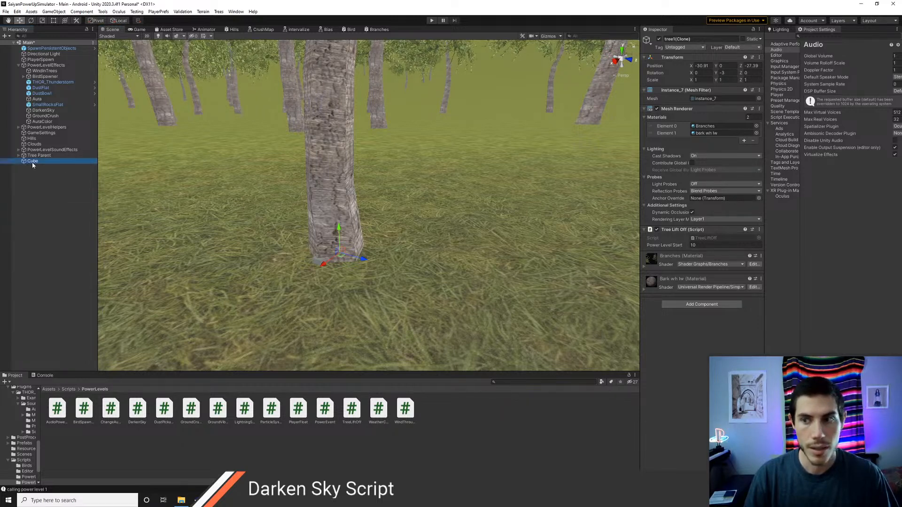
pyautogui.click(32, 162)
pyautogui.moveTo(445, 258)
pyautogui.mouseDown(button='right')
pyautogui.moveTo(429, 269)
pyautogui.moveTo(453, 272)
pyautogui.mouseUp(button='right')
pyautogui.press('w')
pyautogui.press('s')
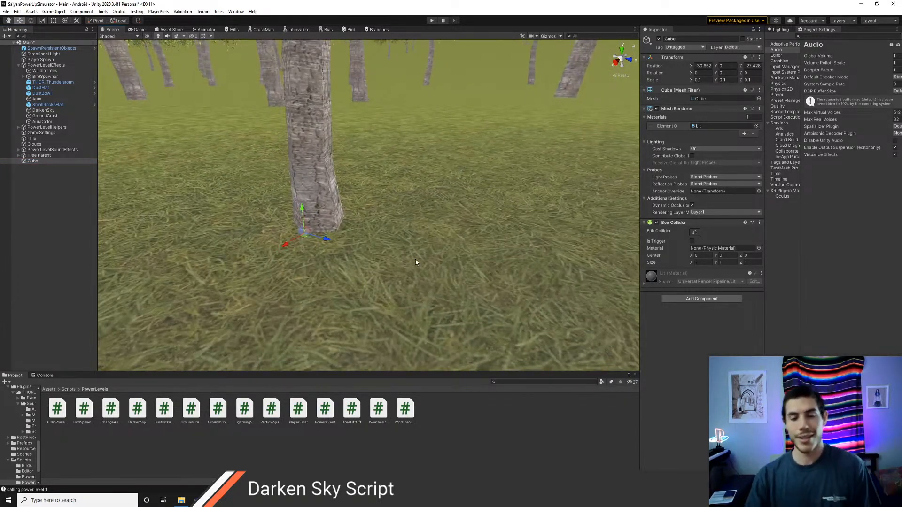
pyautogui.moveTo(301, 212); pyautogui.dragTo(300, 198)
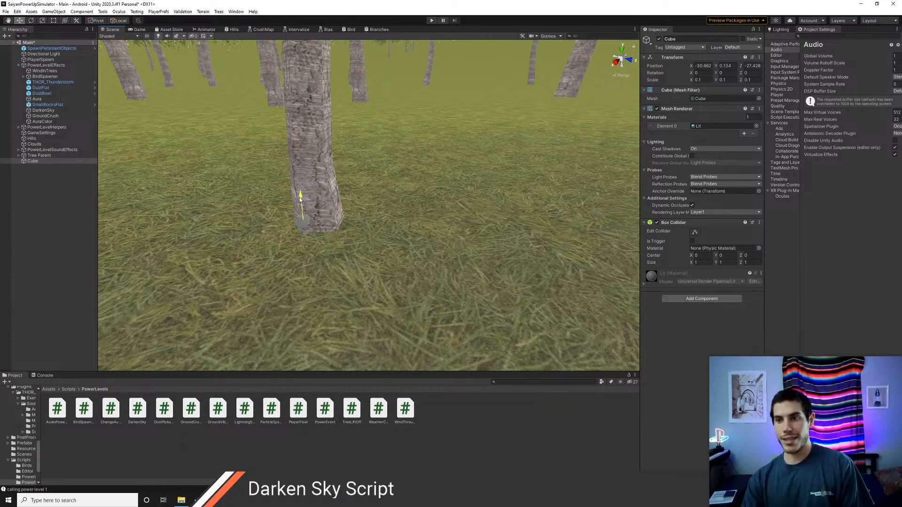
pyautogui.hotkey('ctrl', 'z')
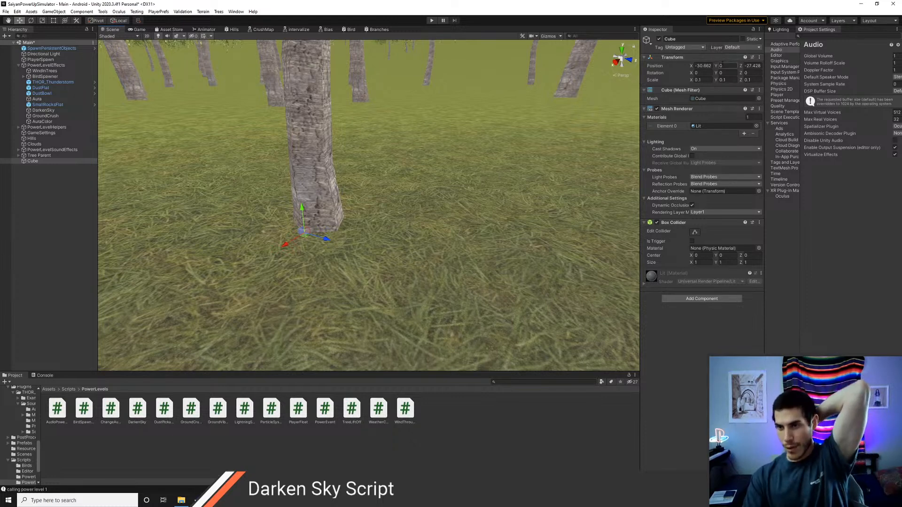
pyautogui.moveTo(697, 65); pyautogui.dragTo(731, 74)
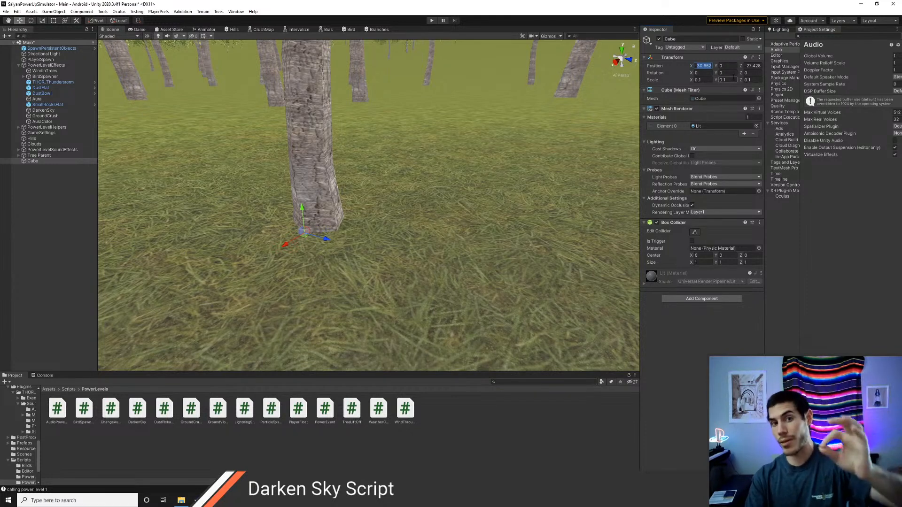
# Step: Raise the cube vertically from the trunk's base through the crown towards the treetop to gauge the tree's height
pyautogui.press('s')
pyautogui.moveTo(422, 170); pyautogui.dragTo(398, 125, button='right')
pyautogui.press('w')
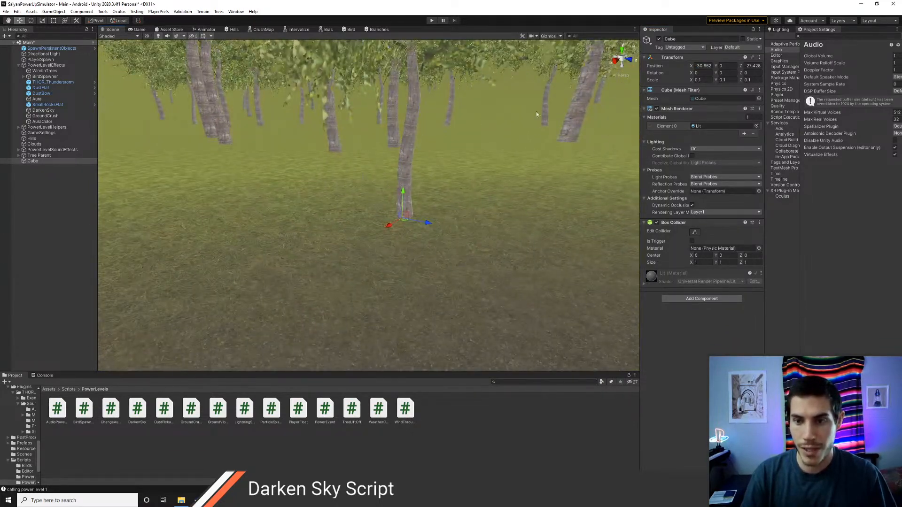
pyautogui.moveTo(542, 158); pyautogui.dragTo(530, 252, button='right')
pyautogui.moveTo(516, 239); pyautogui.dragTo(497, 256, button='right')
pyautogui.press('w')
pyautogui.press('s')
pyautogui.press('e')
pyautogui.moveTo(370, 263); pyautogui.dragTo(369, 102)
pyautogui.moveTo(430, 202); pyautogui.dragTo(450, 191, button='right')
pyautogui.press('a')
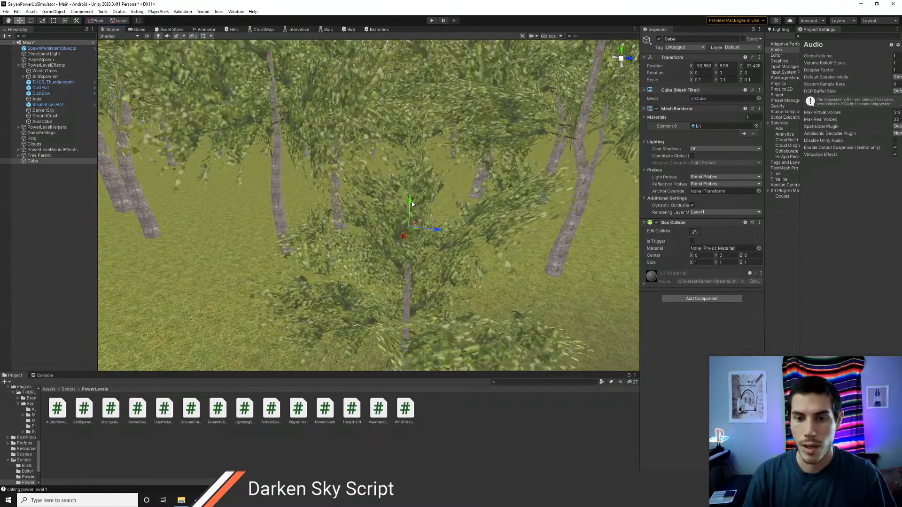
pyautogui.moveTo(412, 204); pyautogui.dragTo(408, 143)
pyautogui.moveTo(409, 143); pyautogui.dragTo(401, 183, button='right')
pyautogui.moveTo(388, 176); pyautogui.dragTo(389, 136)
pyautogui.moveTo(356, 214); pyautogui.dragTo(507, 209, button='right')
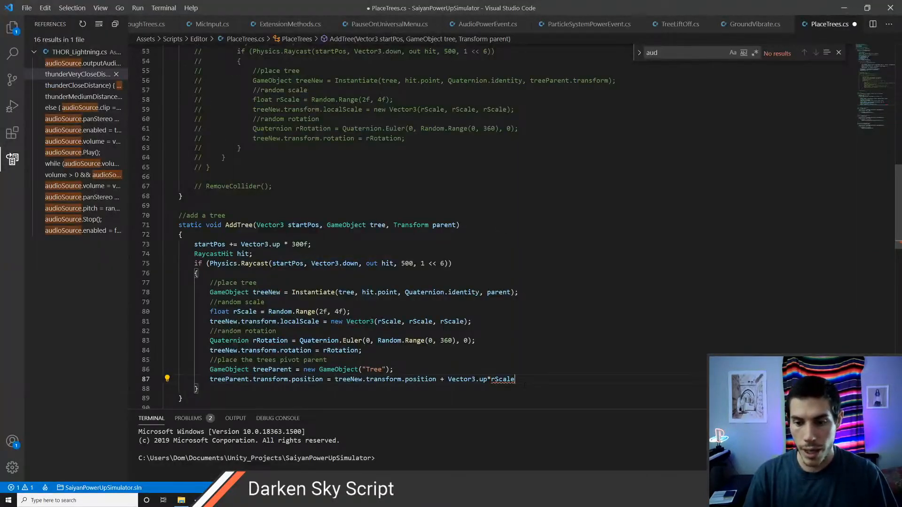
# Step: Complete the treeParent position line by multiplying rScale by 12*.5f, end the statement and save PlaceTrees.cs
pyautogui.write('*')
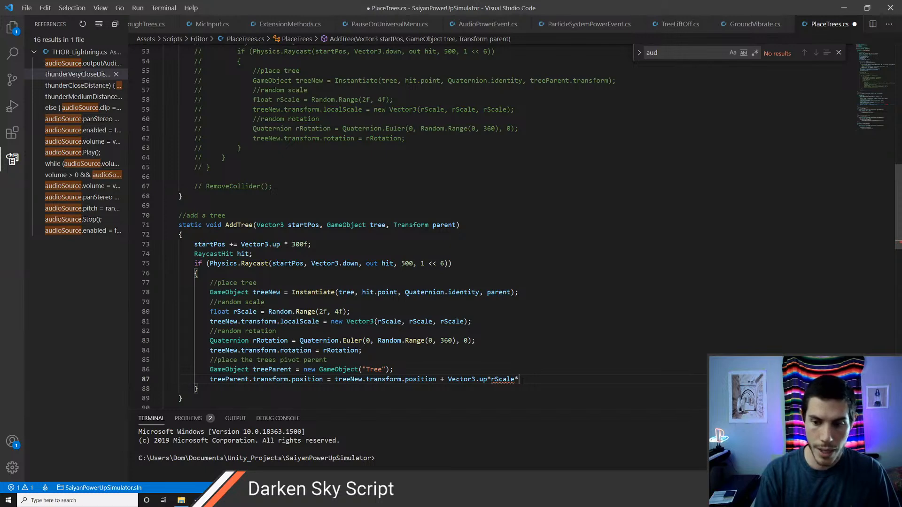
pyautogui.write('12')
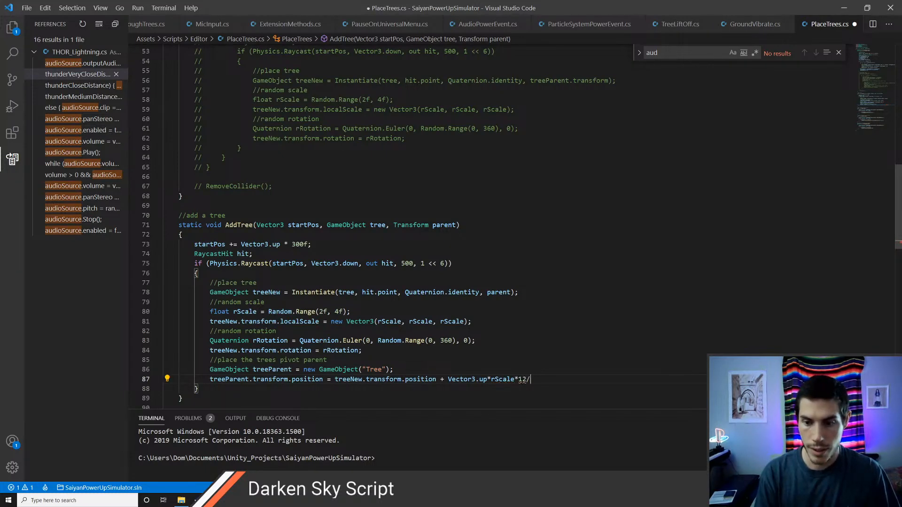
pyautogui.write('*.5f;')
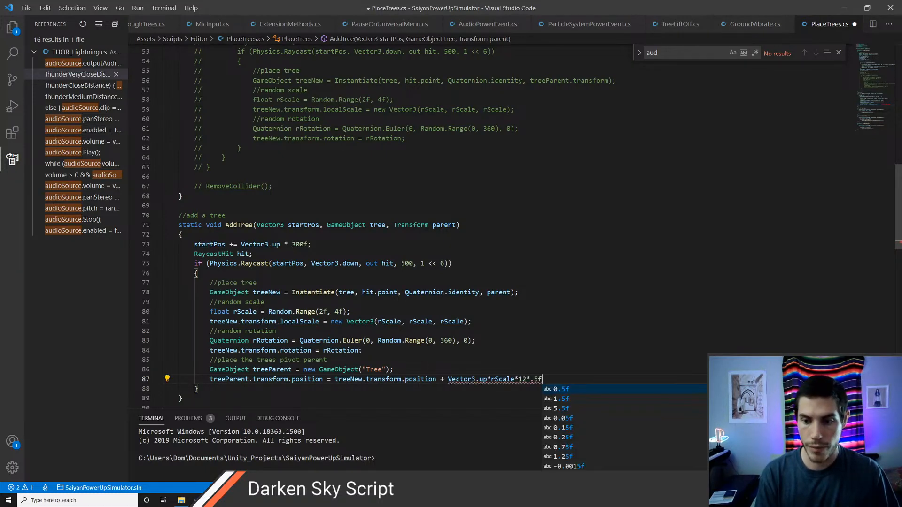
pyautogui.hotkey('ctrl', 's')
pyautogui.press('Left')
pyautogui.press('Left')
pyautogui.press('Left')
pyautogui.press('Left')
pyautogui.press('Left')
pyautogui.press('Left')
pyautogui.press('Left')
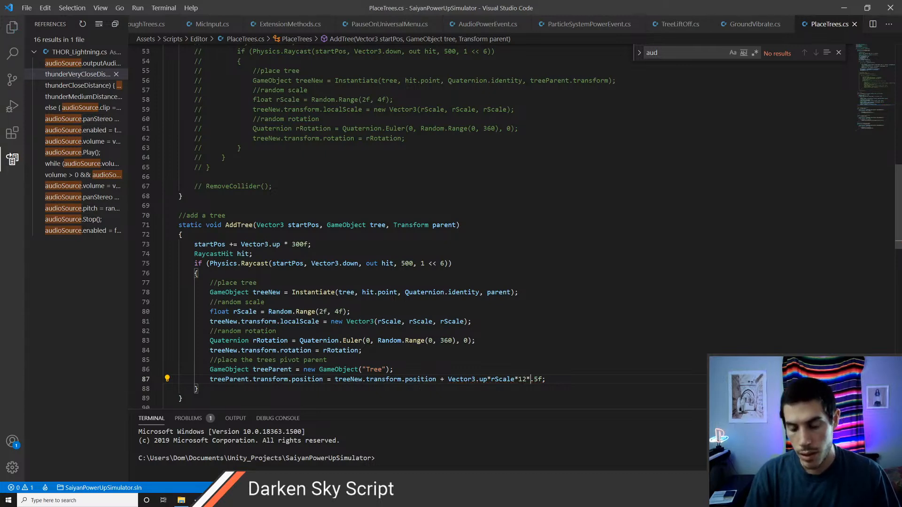
pyautogui.press('Right')
pyautogui.press('Right')
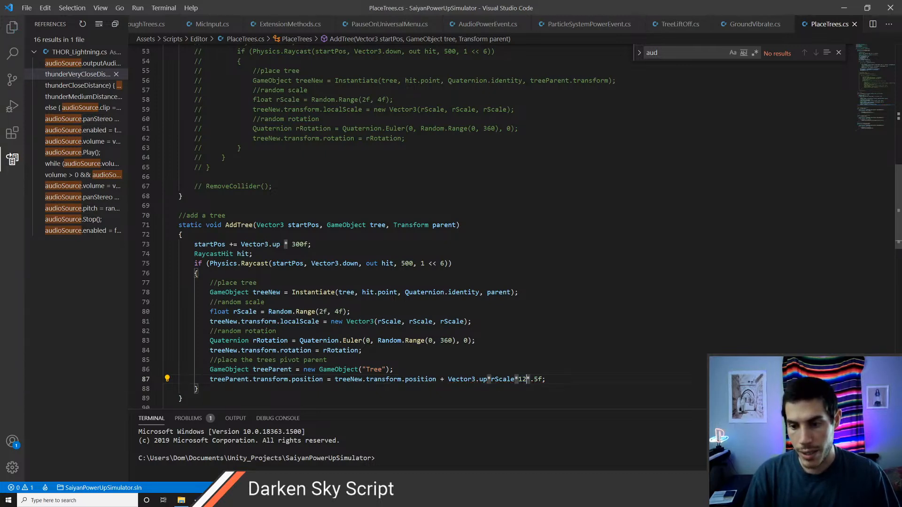
pyautogui.hotkey('shift', 'Right')
pyautogui.hotkey('shift', 'Right')
pyautogui.hotkey('shift', 'Right')
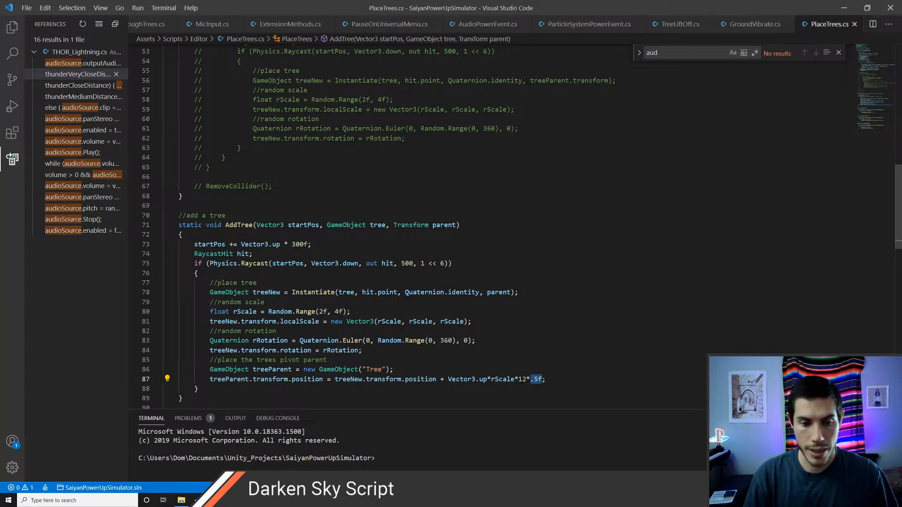
# Step: Below the position line, add treeNew.transform.parent = treeParent.transform; and save the script
pyautogui.click(559, 381)
pyautogui.press('Return')
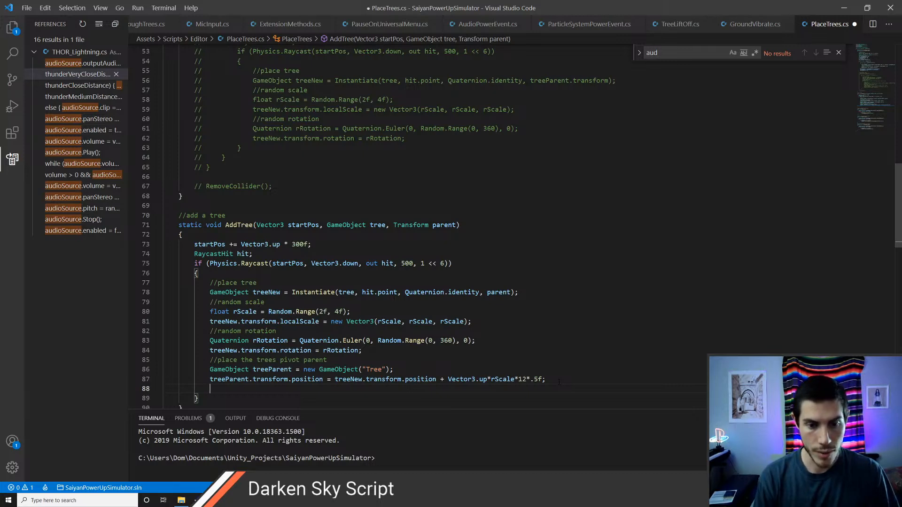
pyautogui.write('treeNew.pa')
pyautogui.press('BackSpace')
pyautogui.press('BackSpace')
pyautogui.write('t')
pyautogui.press('Tab')
pyautogui.write('.parent = treePar')
pyautogui.press('Tab')
pyautogui.write(';')
pyautogui.hotkey('ctrl', 's')
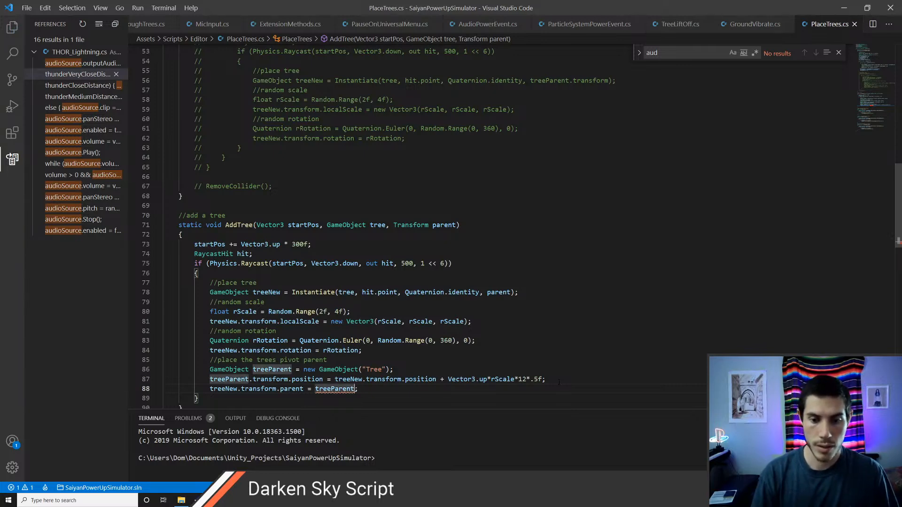
pyautogui.write('.tra')
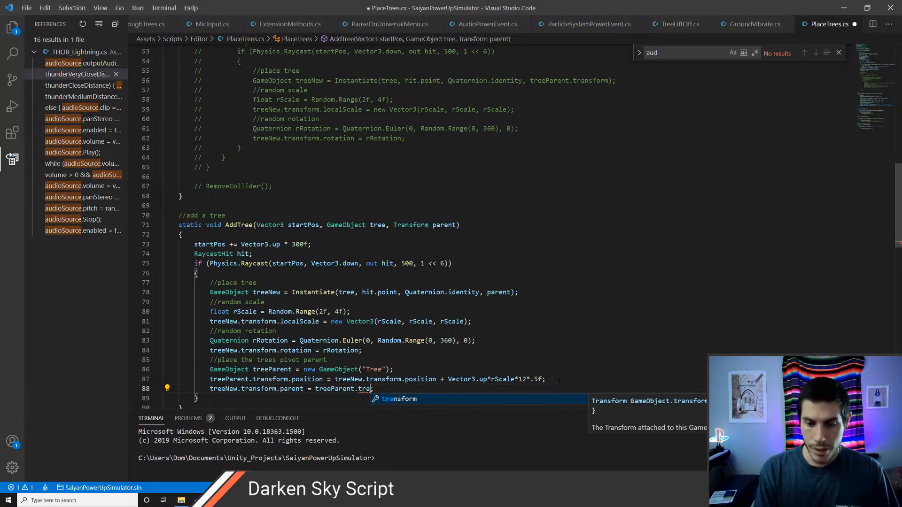
pyautogui.press('Tab')
pyautogui.hotkey('ctrl', 's')
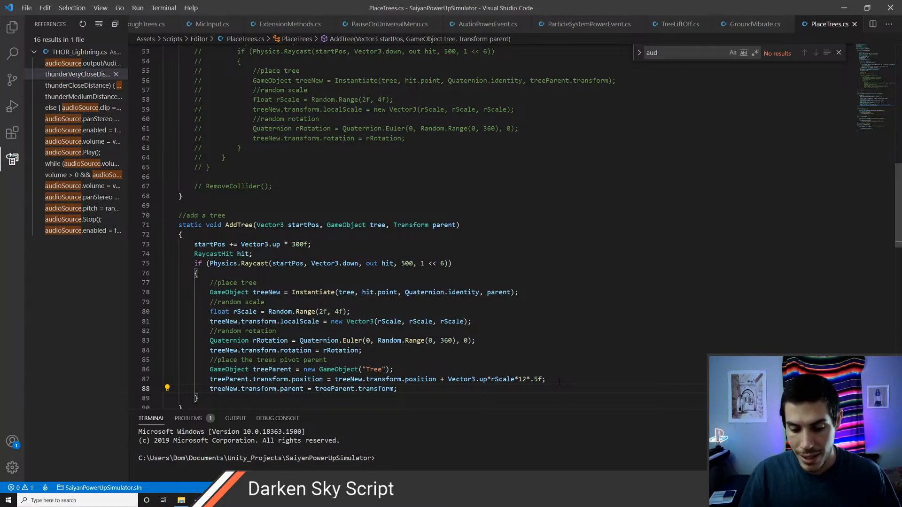
# Step: Switch to Unity, delete all existing trees and place the mass trees again with the updated script
pyautogui.hotkey('alt', 'Tab')
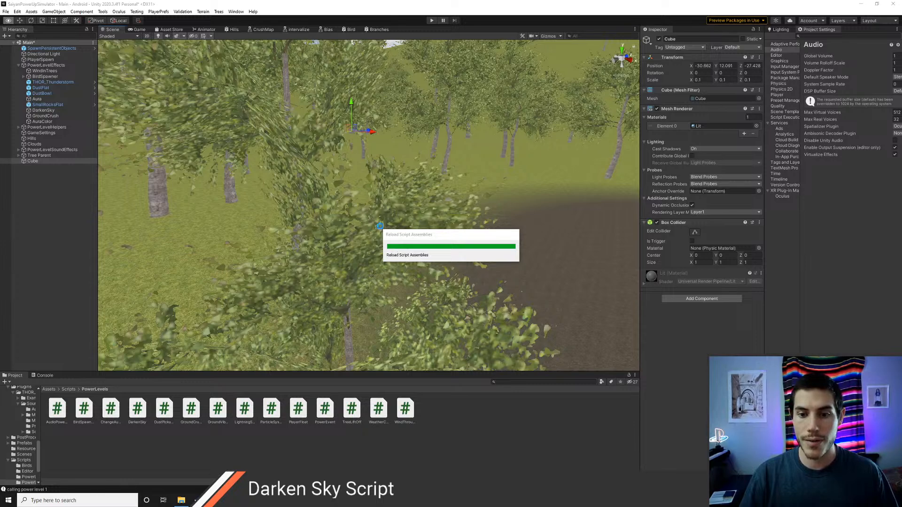
pyautogui.moveTo(407, 209); pyautogui.dragTo(389, 215, button='right')
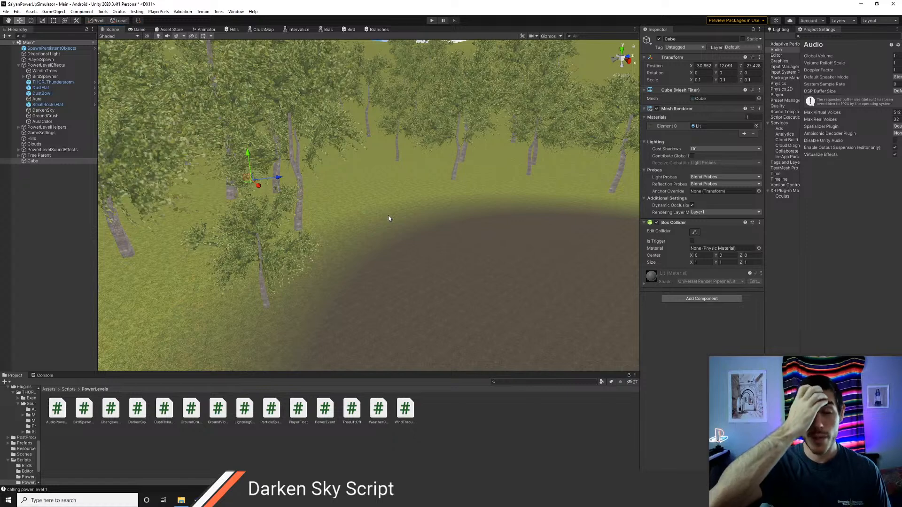
pyautogui.moveTo(388, 218); pyautogui.dragTo(392, 255, button='right')
pyautogui.hotkey('alt', 'Tab')
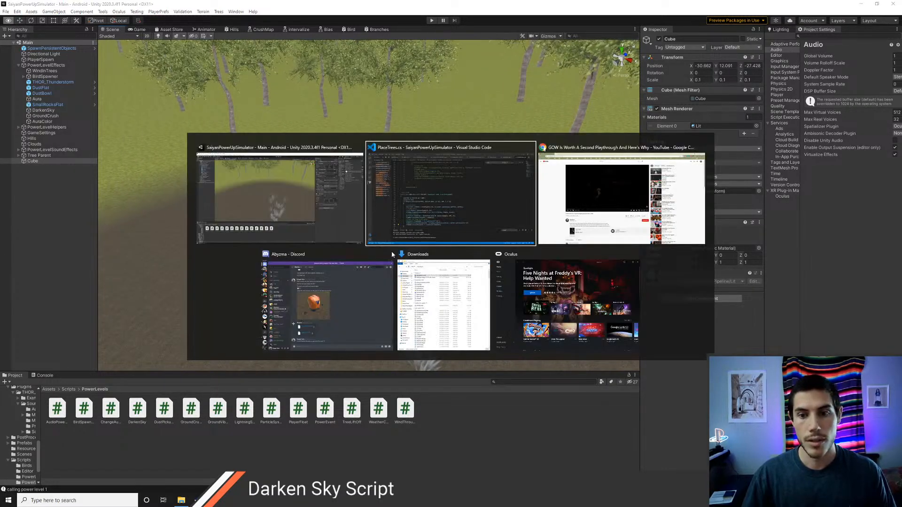
pyautogui.hotkey('alt', 'Tab')
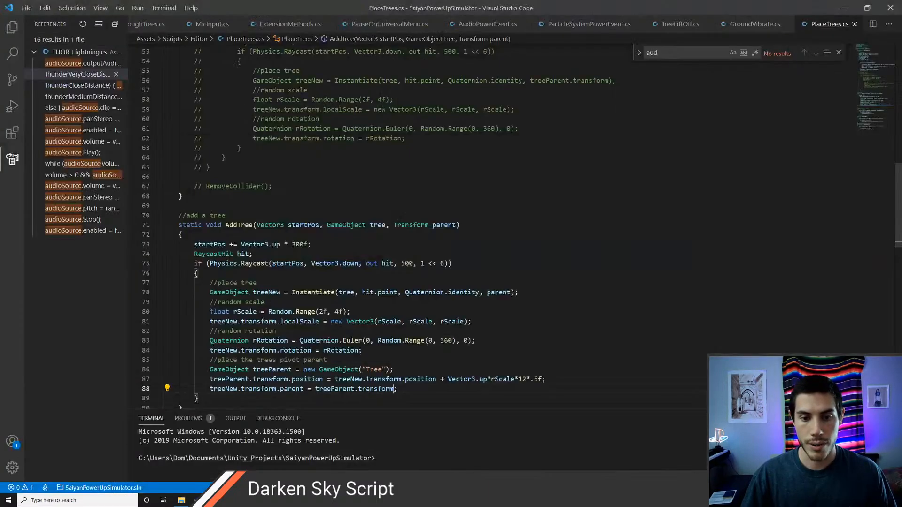
pyautogui.rightClick(371, 258)
pyautogui.click(345, 381)
pyautogui.hotkey('alt', 'Tab')
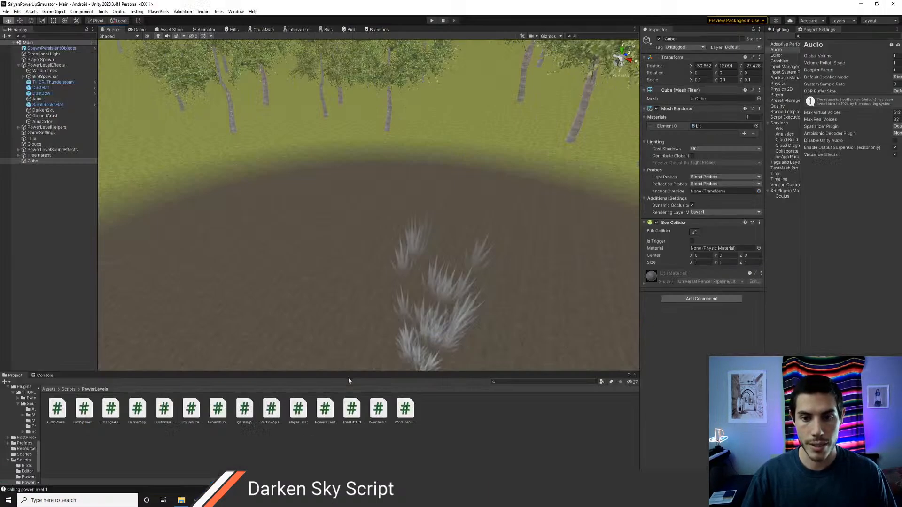
pyautogui.moveTo(331, 237); pyautogui.dragTo(188, 28, button='right')
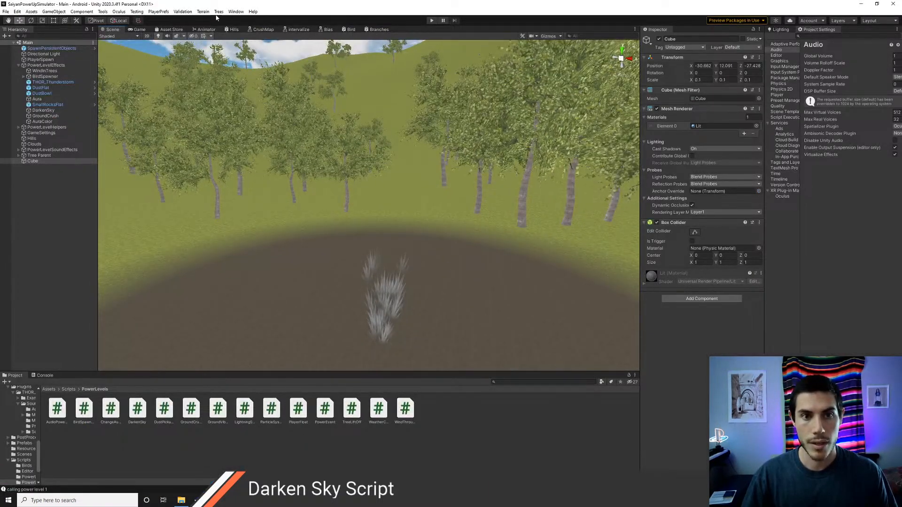
pyautogui.click(237, 28)
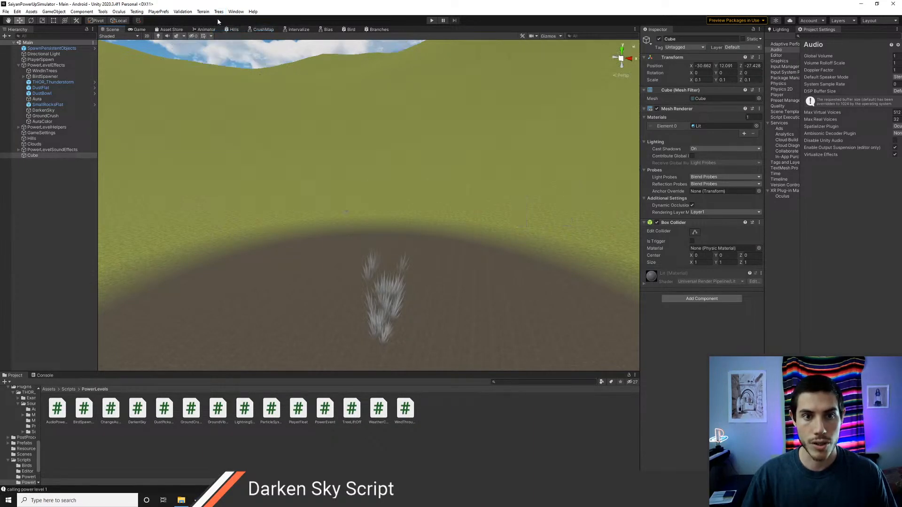
pyautogui.click(226, 20)
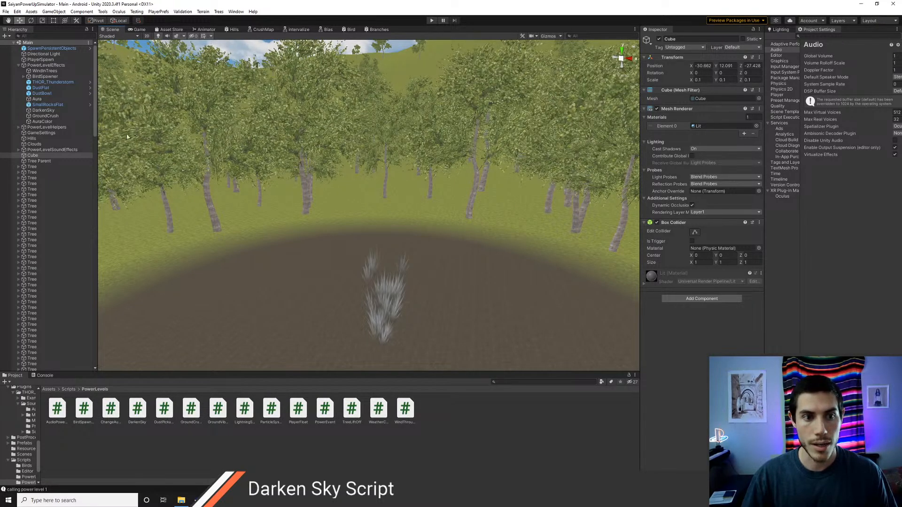
# Step: Examine the first placed Tree object and the location of its pivot on the tree in the scene
pyautogui.click(32, 166)
pyautogui.moveTo(425, 205); pyautogui.dragTo(477, 164, button='right')
pyautogui.press('w')
pyautogui.press('s')
pyautogui.press('q')
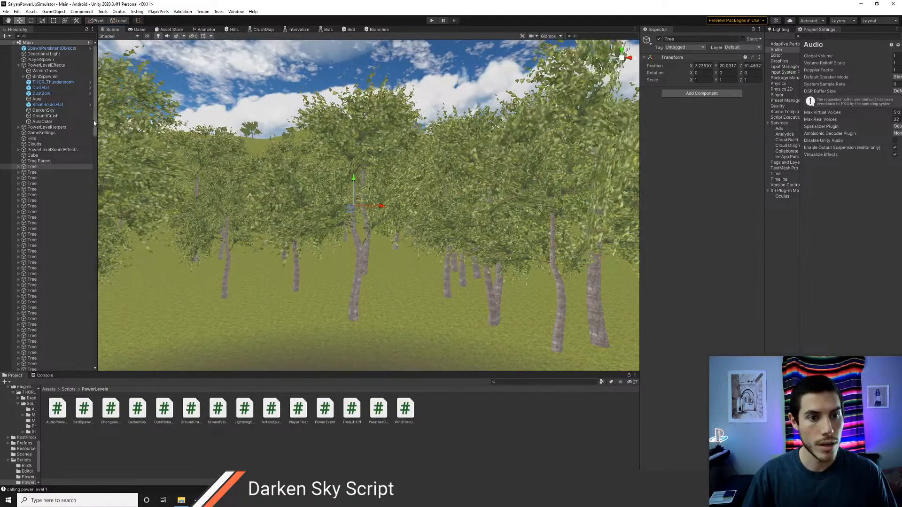
# Step: Delete all the loose Tree objects at the scene's root together with the empty Tree Parent
pyautogui.moveTo(94, 123); pyautogui.dragTo(94, 362)
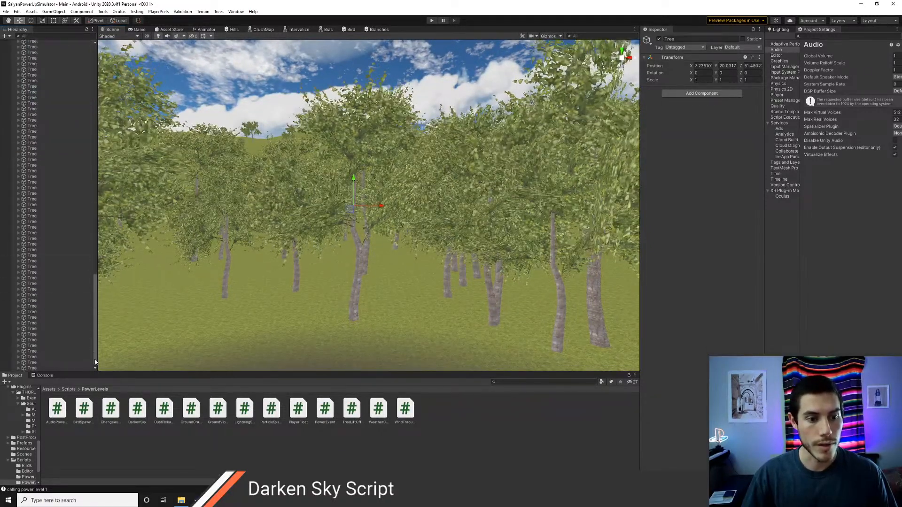
pyautogui.keyDown('shift'); pyautogui.click(43, 366); pyautogui.keyUp('shift')
pyautogui.press('Delete')
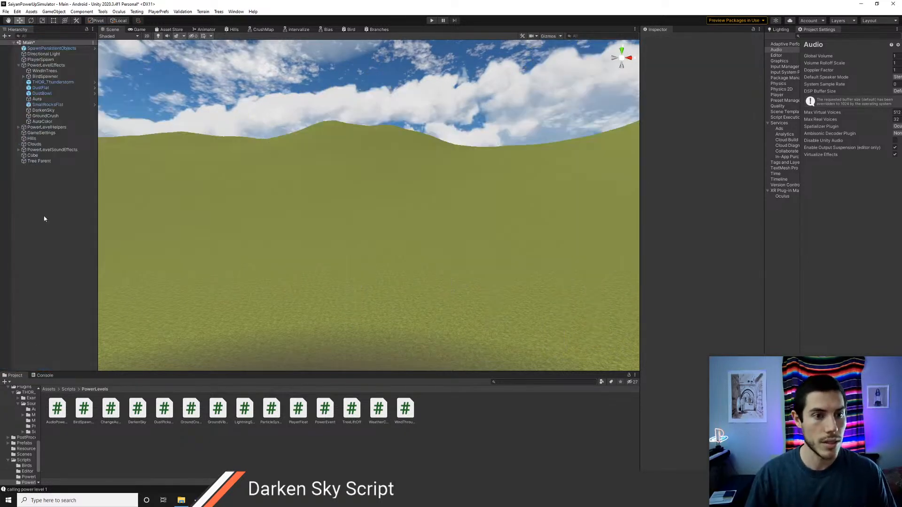
pyautogui.click(45, 160)
pyautogui.press('Delete')
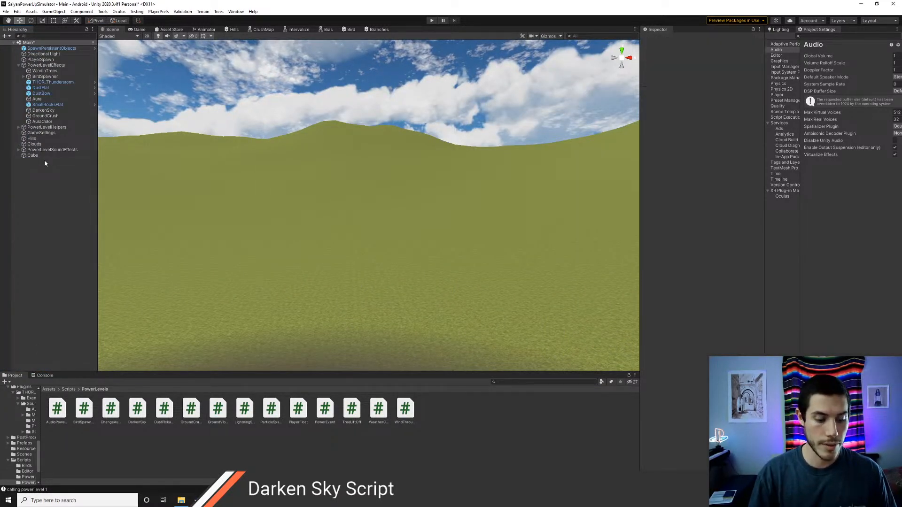
# Step: Switch to Visual Studio Code and add treeParent.transform.parent = parent; below the treeNew parenting line
pyautogui.hotkey('alt', 'Tab')
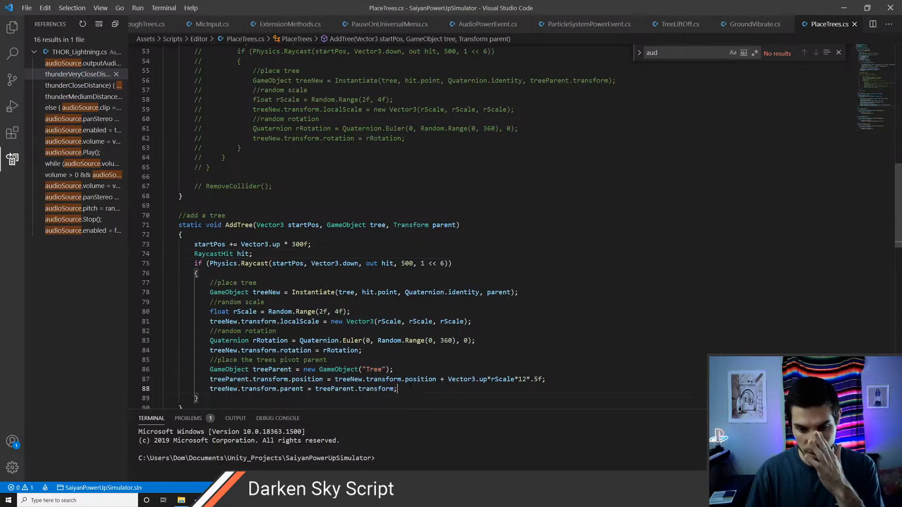
pyautogui.press('Return')
pyautogui.write('treeParent.')
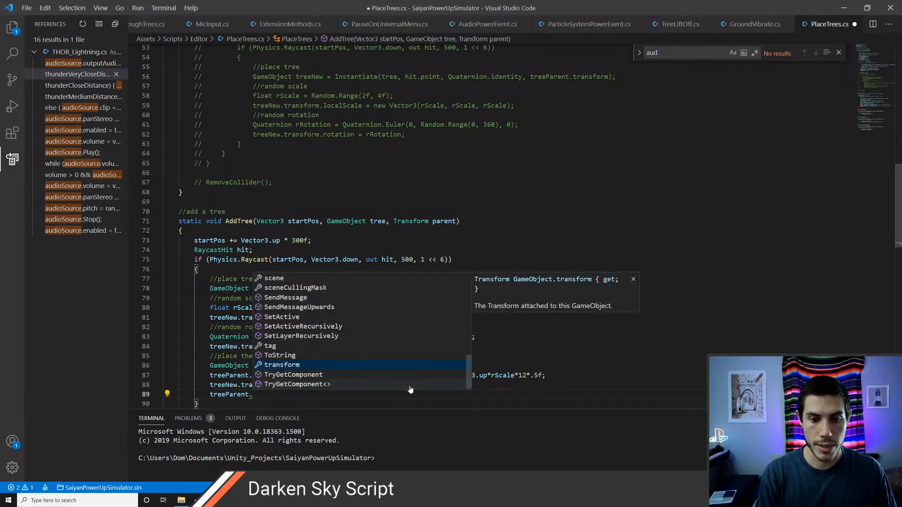
pyautogui.write('transform.pa')
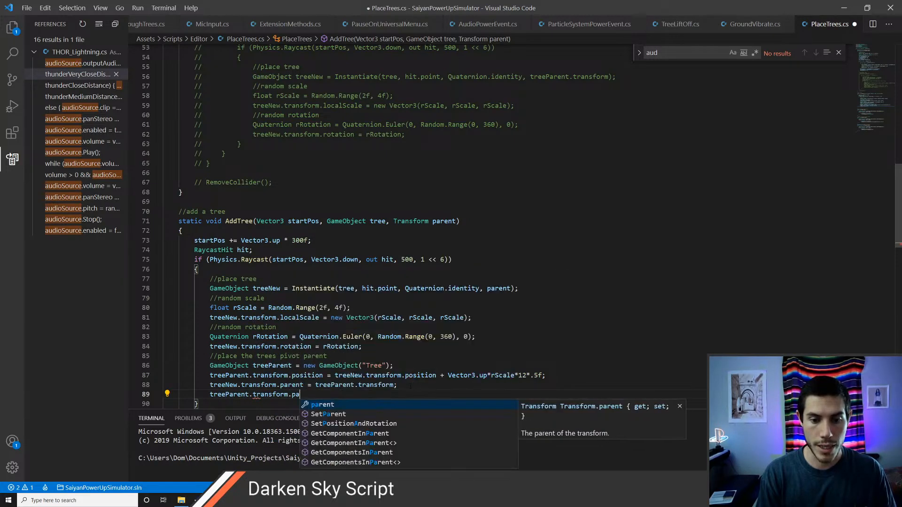
pyautogui.press('Tab')
pyautogui.write('= parent;')
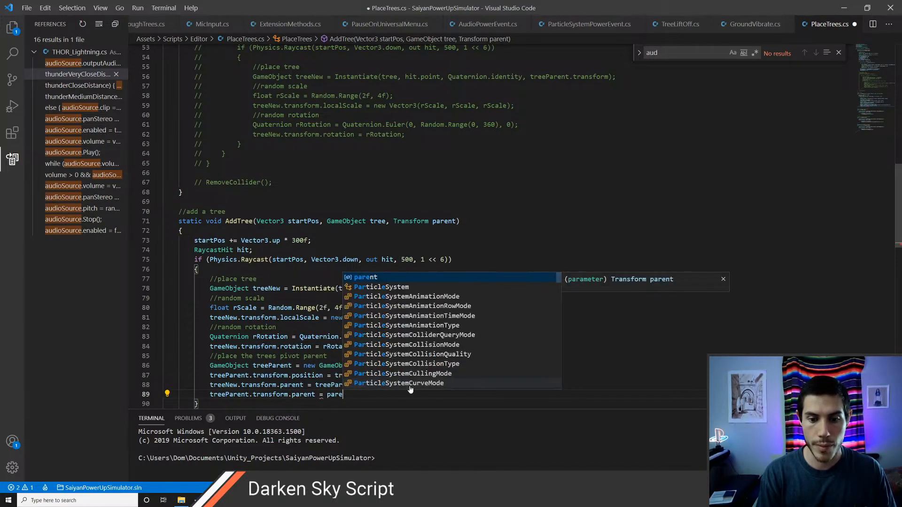
# Step: Switch to Unity and delete the measuring Cube from the scene
pyautogui.hotkey('alt', 'Tab')
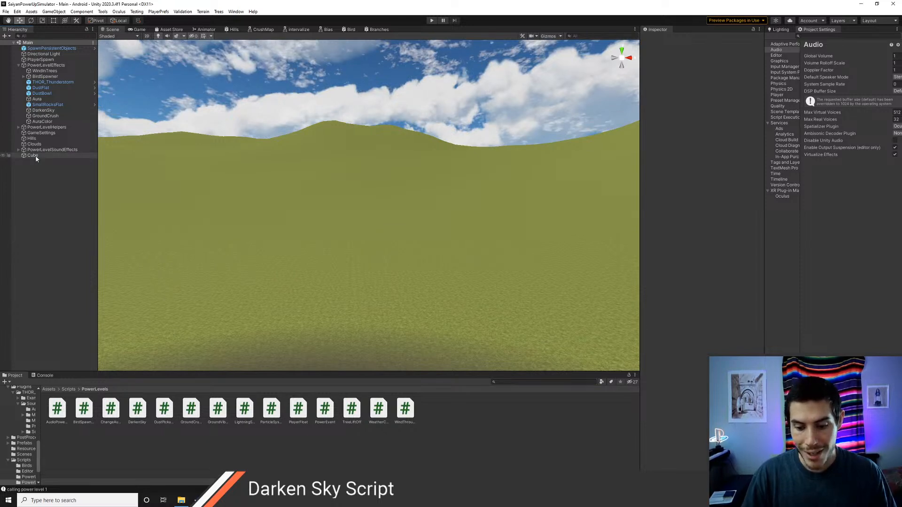
pyautogui.click(33, 155)
pyautogui.press('Delete')
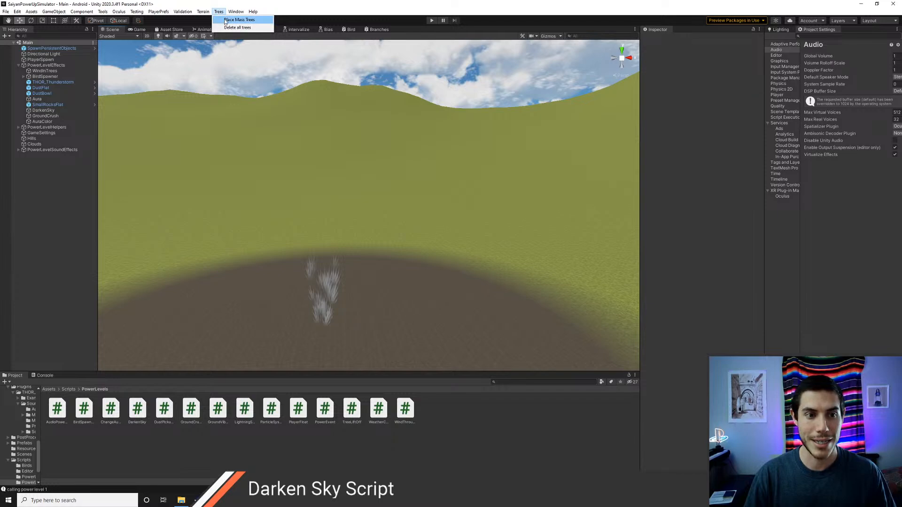
# Step: Place the mass trees and expand Tree Parent in the scene hierarchy
pyautogui.click(225, 22)
pyautogui.moveTo(370, 137); pyautogui.dragTo(345, 172, button='right')
pyautogui.press('w')
pyautogui.click(19, 155)
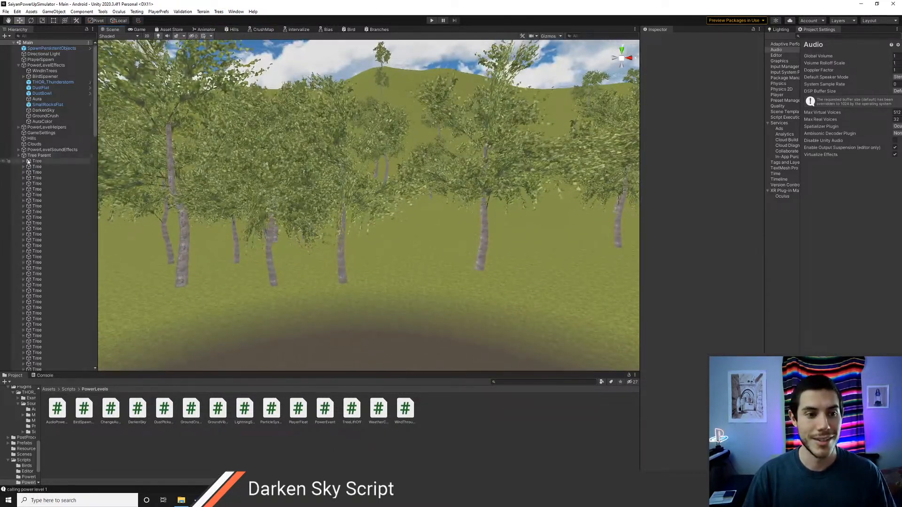
# Step: Lift the first Tree under Tree Parent straight up to about Y 51.97, above the forest
pyautogui.click(37, 161)
pyautogui.press('f')
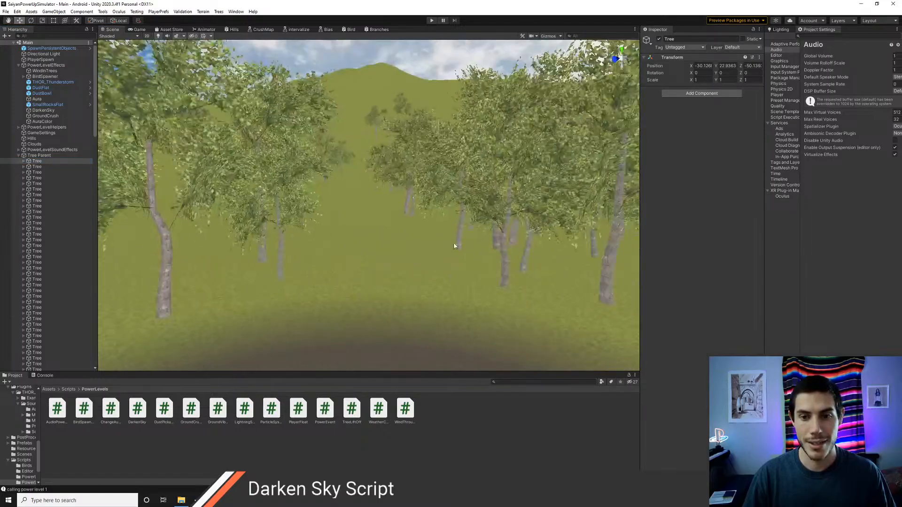
pyautogui.moveTo(341, 243); pyautogui.dragTo(329, 219, button='right')
pyautogui.moveTo(329, 217); pyautogui.dragTo(329, 65)
pyautogui.moveTo(393, 182); pyautogui.dragTo(377, 145, button='right')
# Step: Compare the pivot of the tree1(Clone) child with that of its Tree parent
pyautogui.click(23, 161)
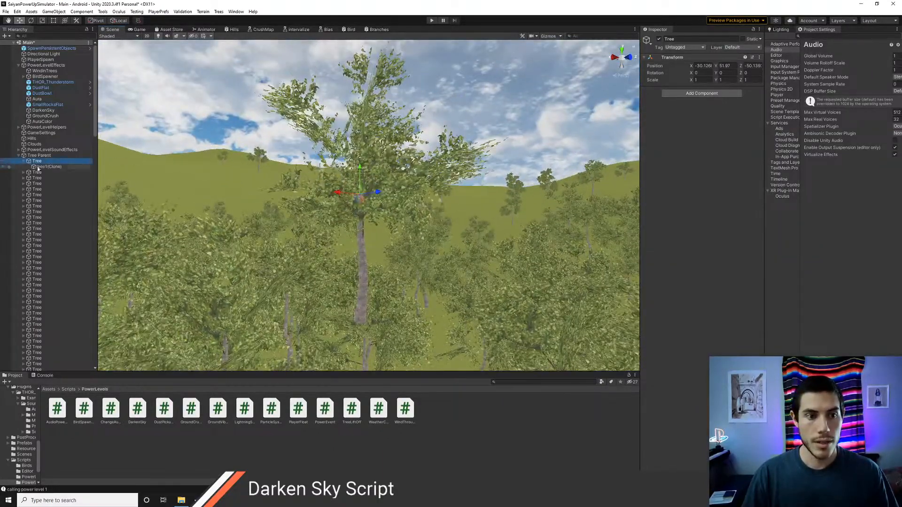
pyautogui.click(45, 168)
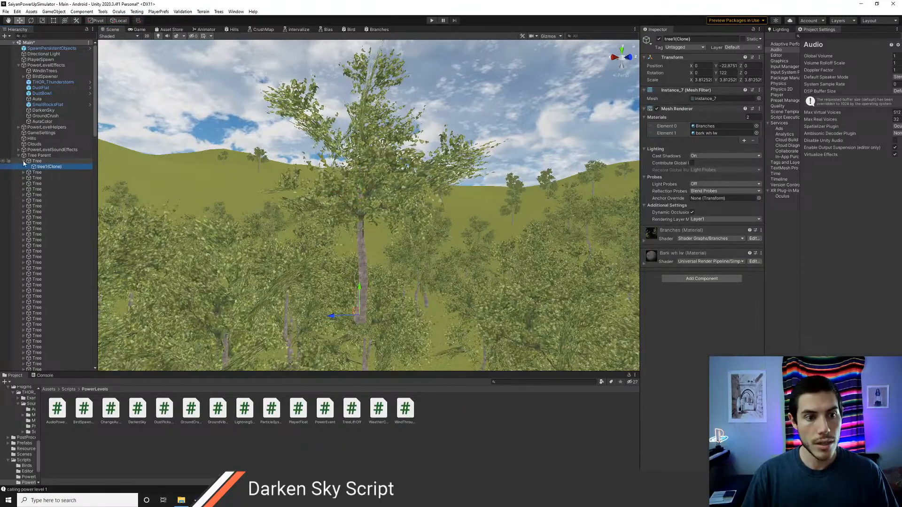
pyautogui.click(41, 163)
# Step: Raise the lifted Tree to about Y 85.2 and tilt it around its pivot to about X -34, Y 349, Z 17
pyautogui.scroll(2, 360, 164)
pyautogui.moveTo(362, 159); pyautogui.dragTo(362, 58)
pyautogui.scroll(-2, 396, 191)
pyautogui.moveTo(397, 191); pyautogui.dragTo(393, 272, button='middle')
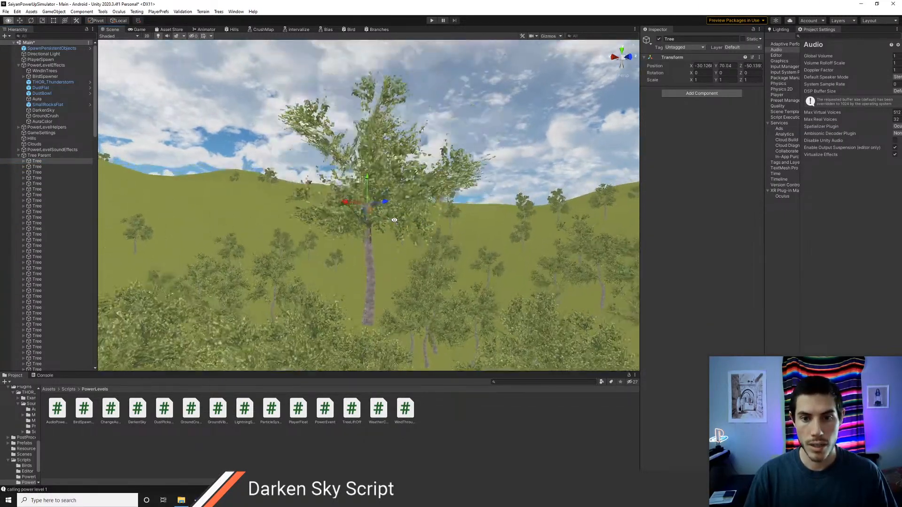
pyautogui.moveTo(368, 191); pyautogui.dragTo(367, 116)
pyautogui.moveTo(400, 180); pyautogui.dragTo(407, 196, button='right')
pyautogui.press('e')
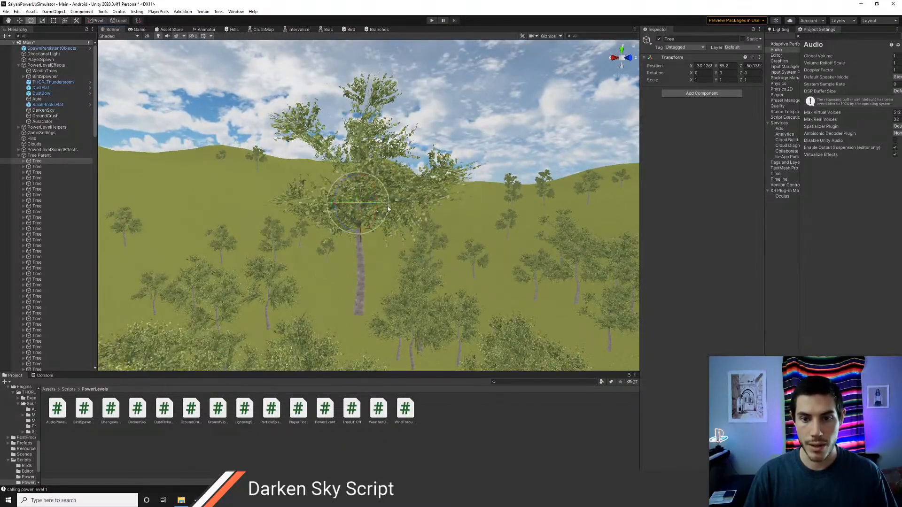
pyautogui.moveTo(360, 213); pyautogui.dragTo(275, 217)
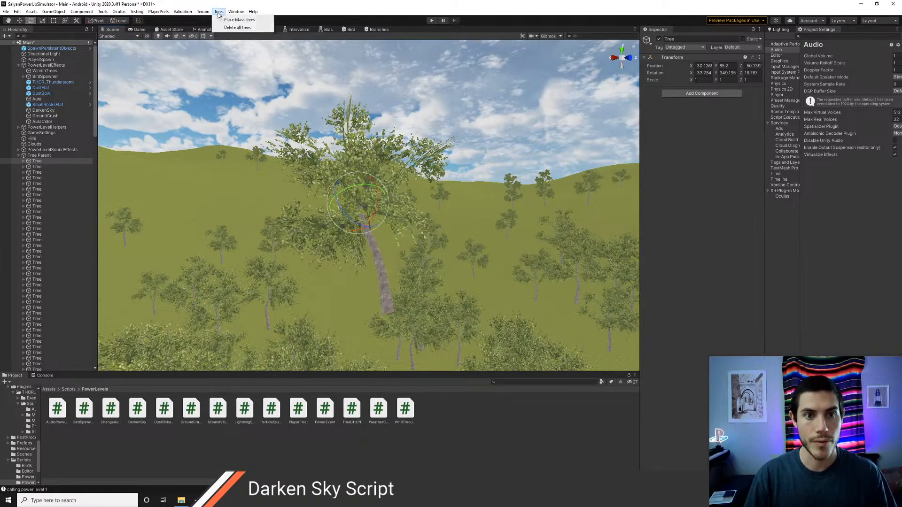
# Step: Delete all trees from the scene and check the pivot parent's height offset in AddTree of PlaceTrees.cs in Visual Studio Code
pyautogui.click(237, 27)
pyautogui.hotkey('alt', 'Tab')
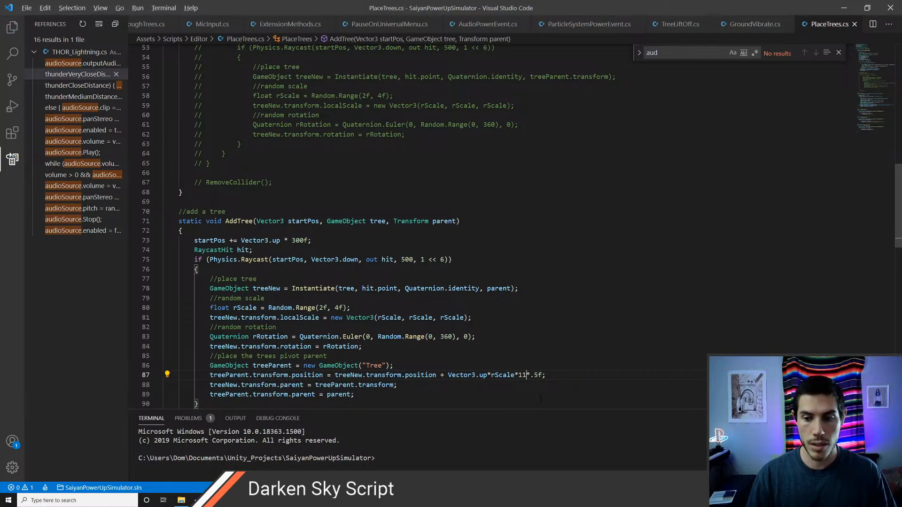
pyautogui.hotkey('alt', 'Tab')
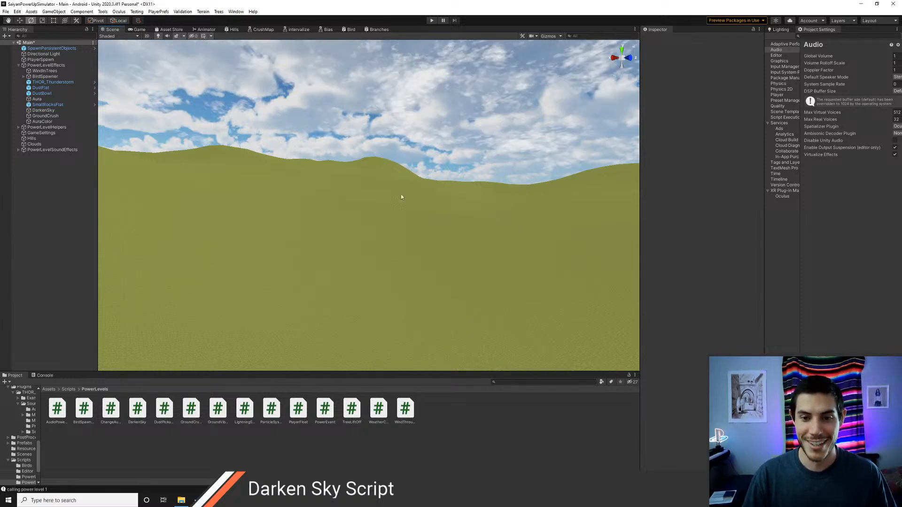
# Step: Place the mass trees again and select a tree1(Clone) at the edge of the clearing
pyautogui.click(229, 22)
pyautogui.moveTo(310, 155)
pyautogui.mouseDown(button='right')
pyautogui.moveTo(320, 237)
pyautogui.moveTo(297, 249)
pyautogui.moveTo(367, 247)
pyautogui.moveTo(391, 234)
pyautogui.moveTo(393, 221)
pyautogui.mouseUp(button='right')
pyautogui.press('w')
pyautogui.click(393, 220)
pyautogui.press('e')
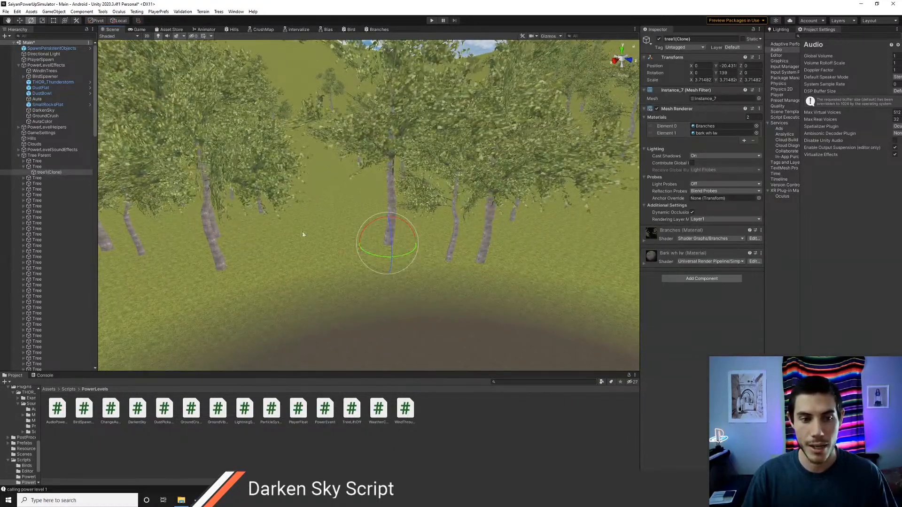
# Step: Lift the Tree parent of the selected tree1(Clone) straight up to about Y 50.83, above the forest
pyautogui.click(69, 167)
pyautogui.moveTo(339, 282); pyautogui.dragTo(354, 240, button='right')
pyautogui.press('w')
pyautogui.press('s')
pyautogui.press('w')
pyautogui.moveTo(350, 229); pyautogui.dragTo(351, 92)
# Step: Tilt the lifted Tree around its pivot to about X 45, Y -150, Z 298
pyautogui.press('e')
pyautogui.moveTo(392, 185); pyautogui.dragTo(392, 187, button='right')
pyautogui.press('r')
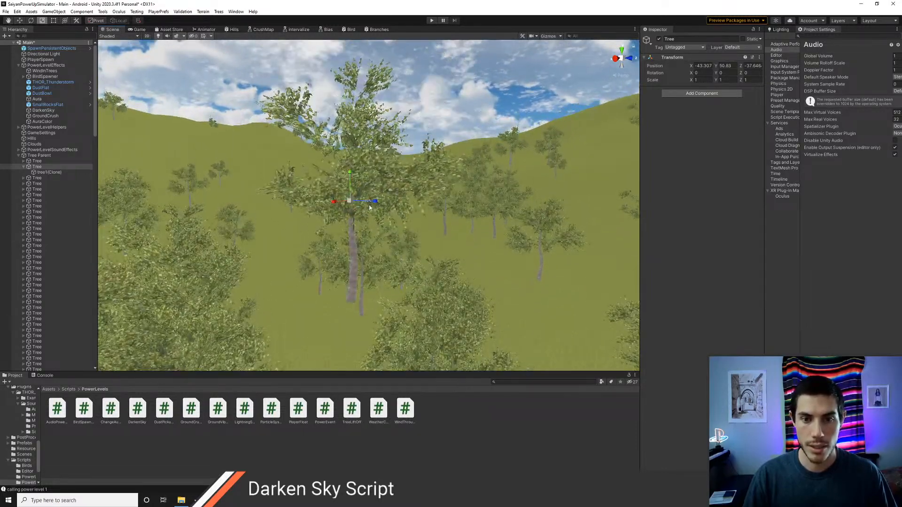
pyautogui.press('e')
pyautogui.moveTo(357, 214); pyautogui.dragTo(477, 193)
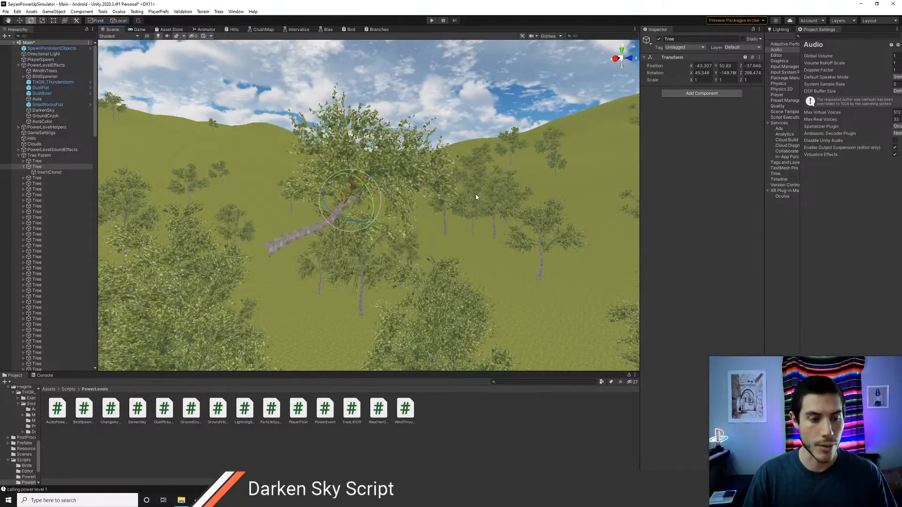
# Step: Undo the tilt and the lift of the second Tree under Tree Parent
pyautogui.hotkey('ctrl', 'z')
pyautogui.hotkey('ctrl', 'z')
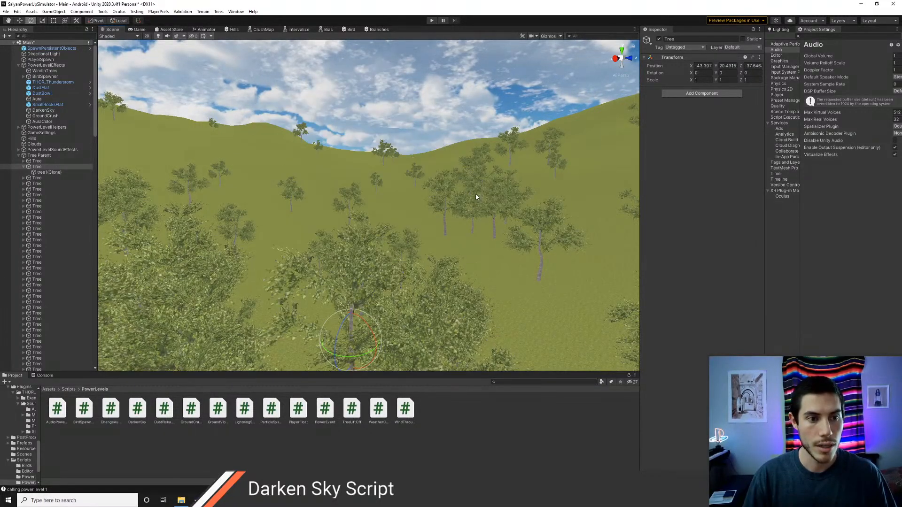
# Step: Collapse the second Tree in the hierarchy and frame PlayerSpawn in the scene view
pyautogui.click(24, 167)
pyautogui.moveTo(291, 244); pyautogui.dragTo(218, 329, button='right')
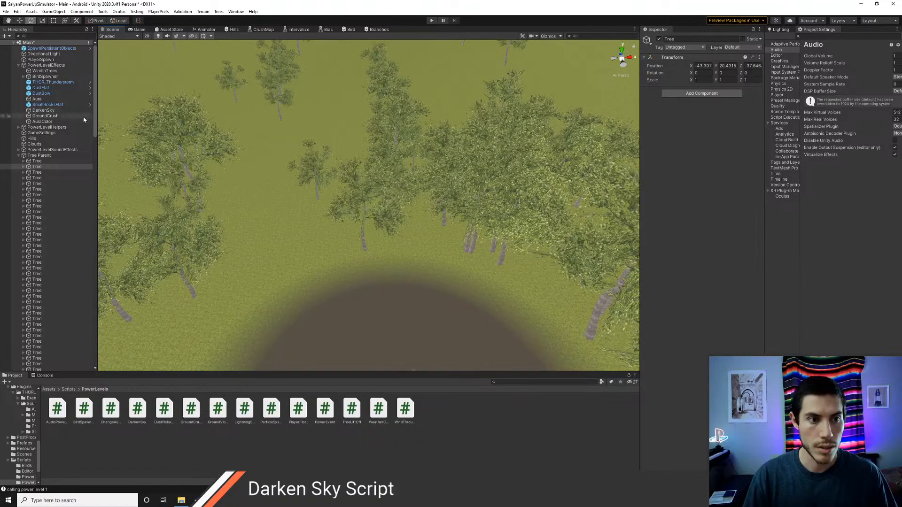
pyautogui.doubleClick(42, 60)
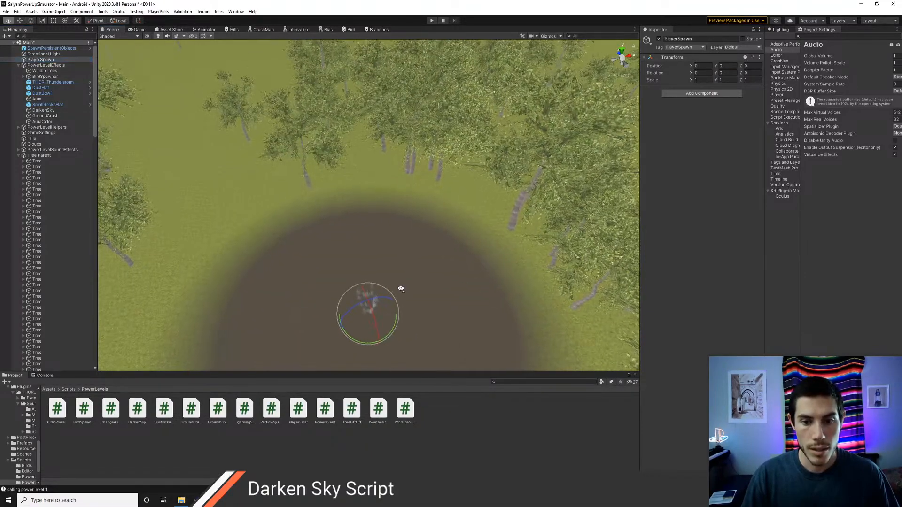
# Step: Run Place Mass Trees to regenerate the trees around the clearing and inspect them in the scene
pyautogui.moveTo(394, 302); pyautogui.dragTo(291, 201, button='right')
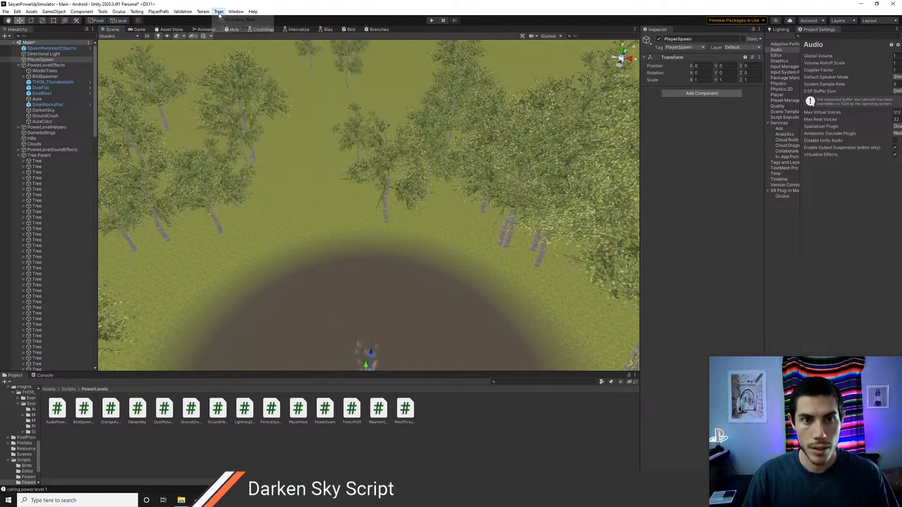
pyautogui.click(231, 28)
pyautogui.click(231, 20)
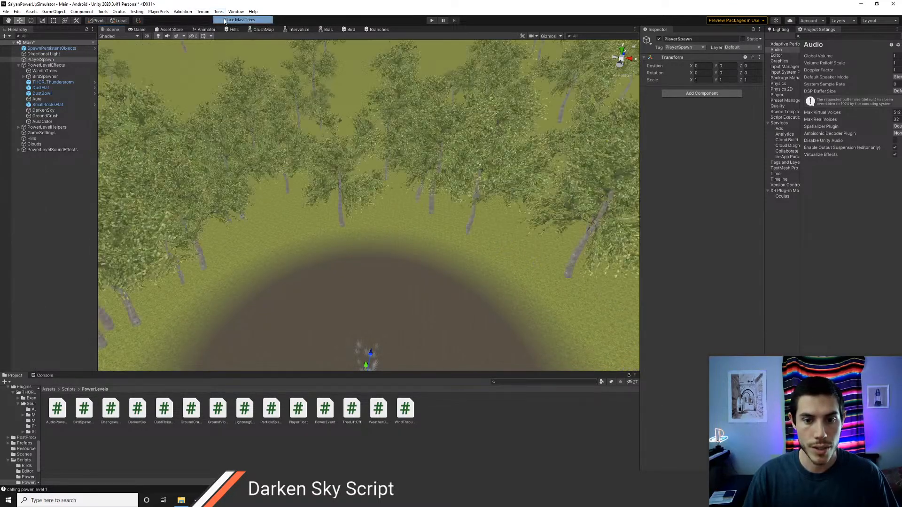
pyautogui.moveTo(357, 188); pyautogui.dragTo(336, 164, button='right')
pyautogui.press('s')
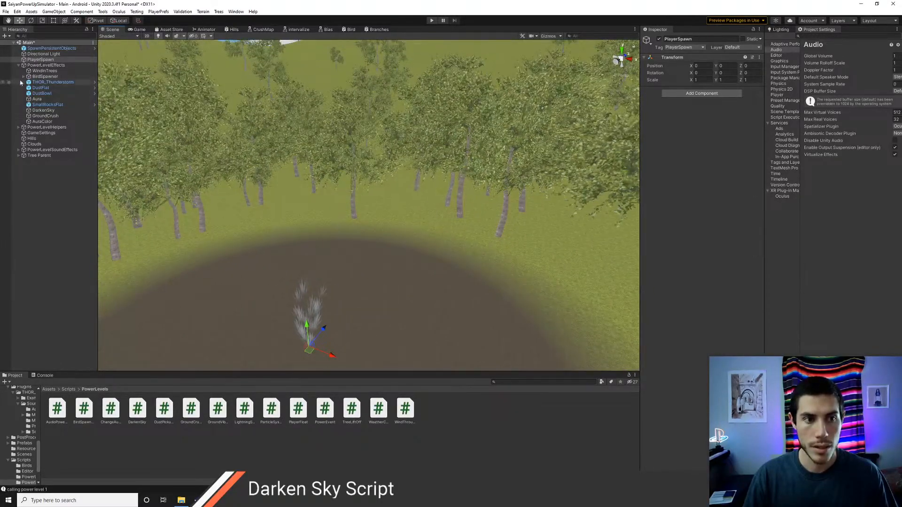
pyautogui.press('a')
pyautogui.moveTo(362, 231); pyautogui.dragTo(380, 239, button='right')
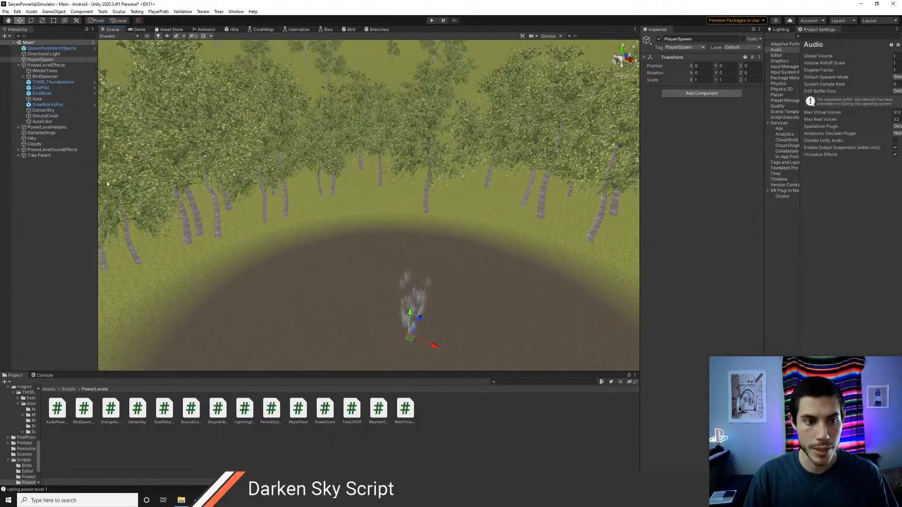
# Step: Select every Tree object under Tree Parent and add the Tree Lift Off component to all of them
pyautogui.click(18, 156)
pyautogui.click(46, 162)
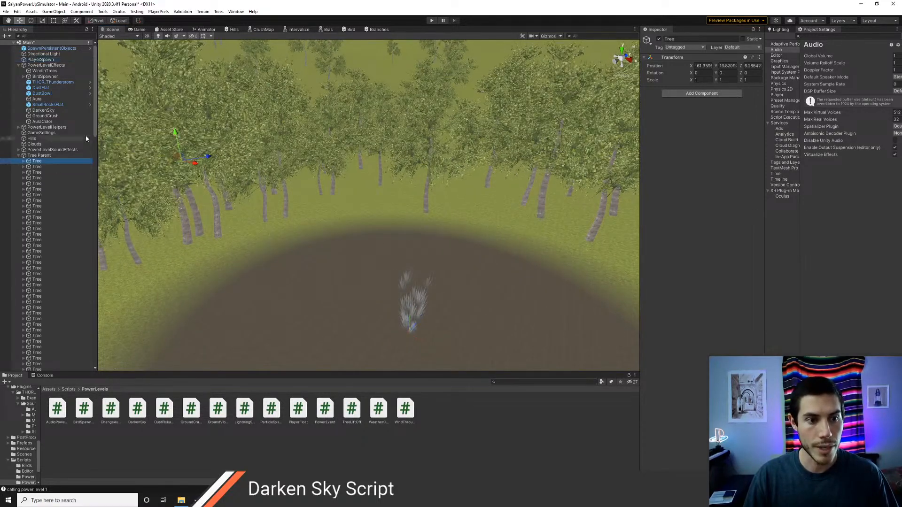
pyautogui.moveTo(96, 123); pyautogui.dragTo(91, 345)
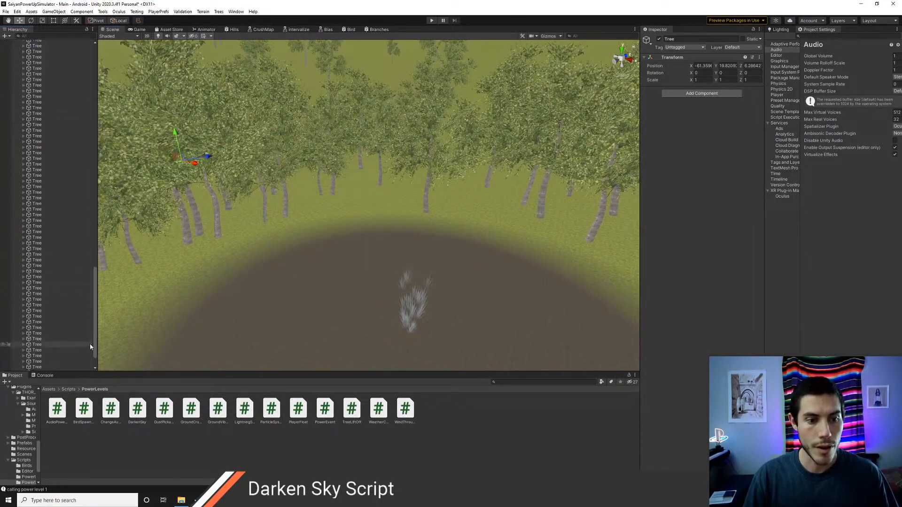
pyautogui.keyDown('shift'); pyautogui.click(93, 358); pyautogui.keyUp('shift')
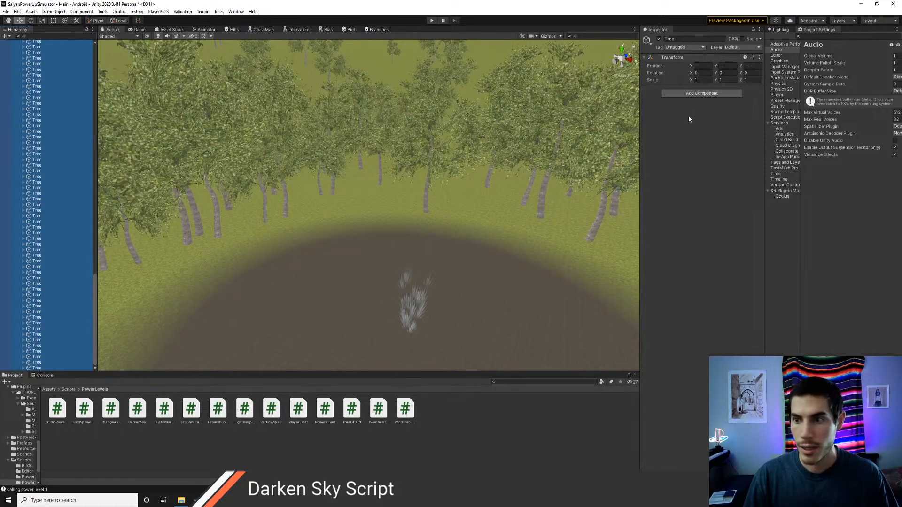
pyautogui.click(693, 94)
pyautogui.write('tree')
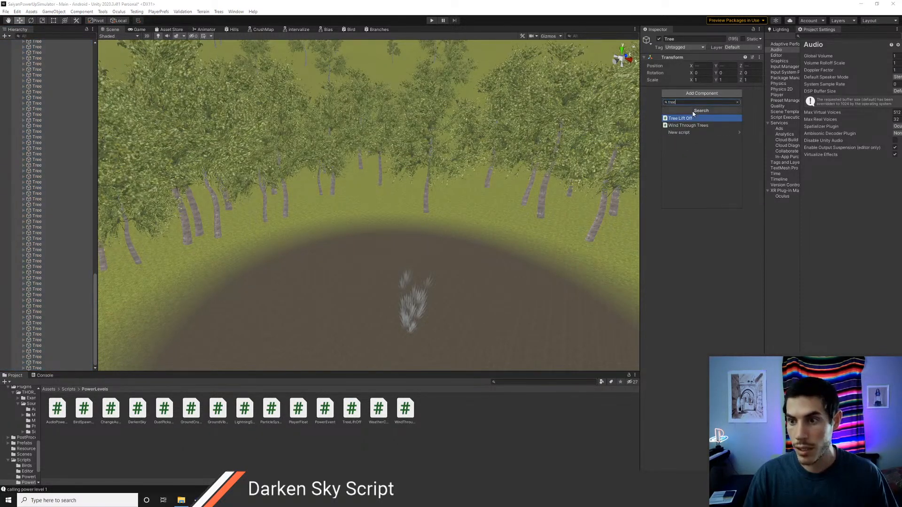
# Step: Switch to Visual Studio Code and check TODO.cs for the power level at which the trees lift off
pyautogui.hotkey('alt', 'Tab')
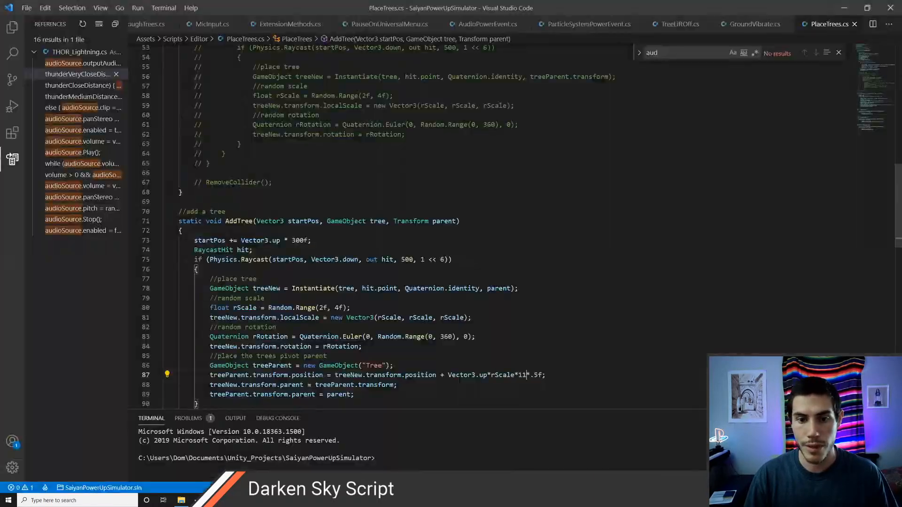
pyautogui.hotkey('ctrl', 'p')
pyautogui.write('todo')
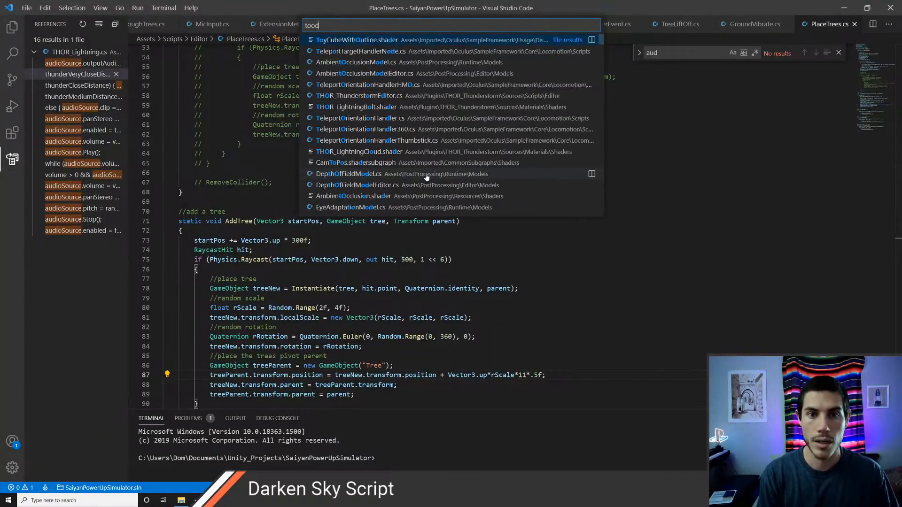
pyautogui.press('Return')
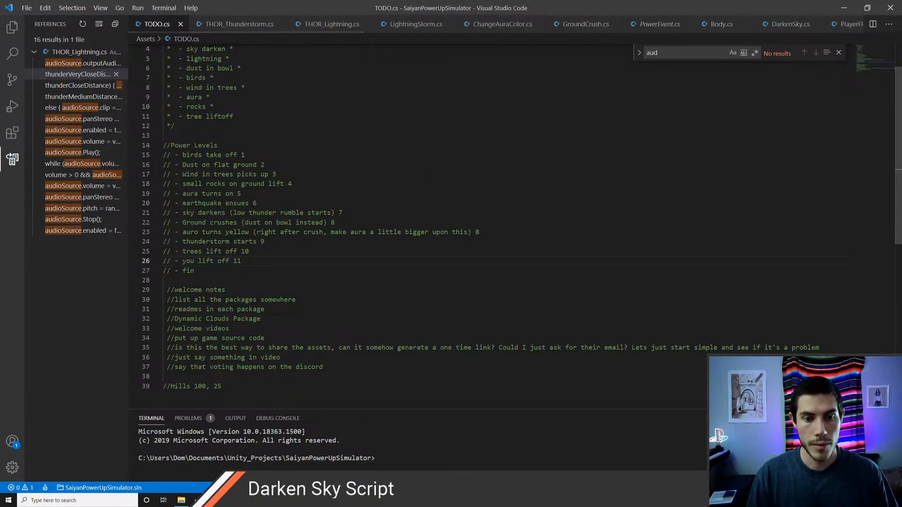
# Step: Back in Unity, set Power Level Start to 10 on all selected trees and collapse Tree Parent
pyautogui.hotkey('alt', 'Tab')
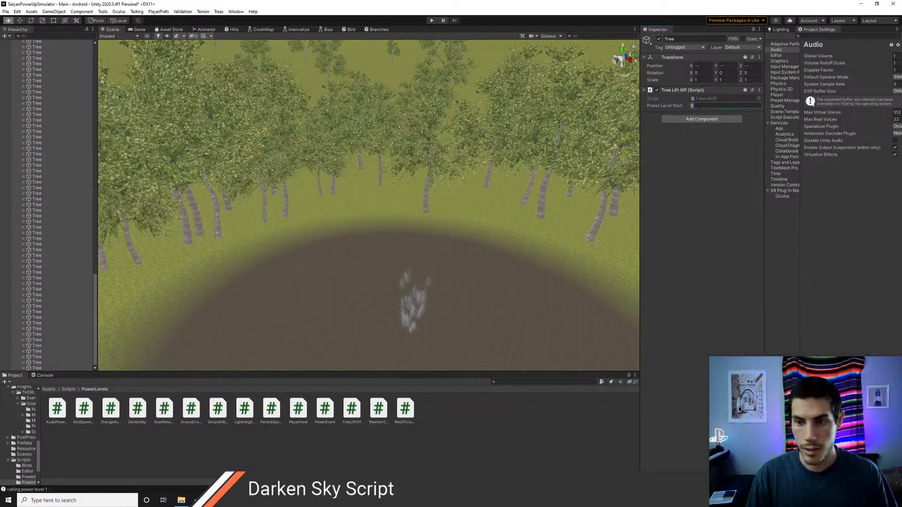
pyautogui.write('10')
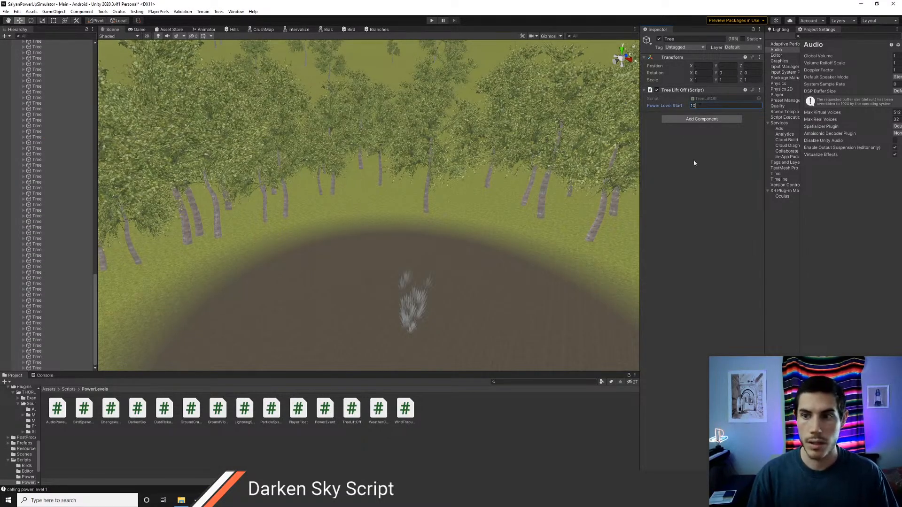
pyautogui.scroll(11, 31, 217)
pyautogui.moveTo(96, 233); pyautogui.dragTo(94, 62)
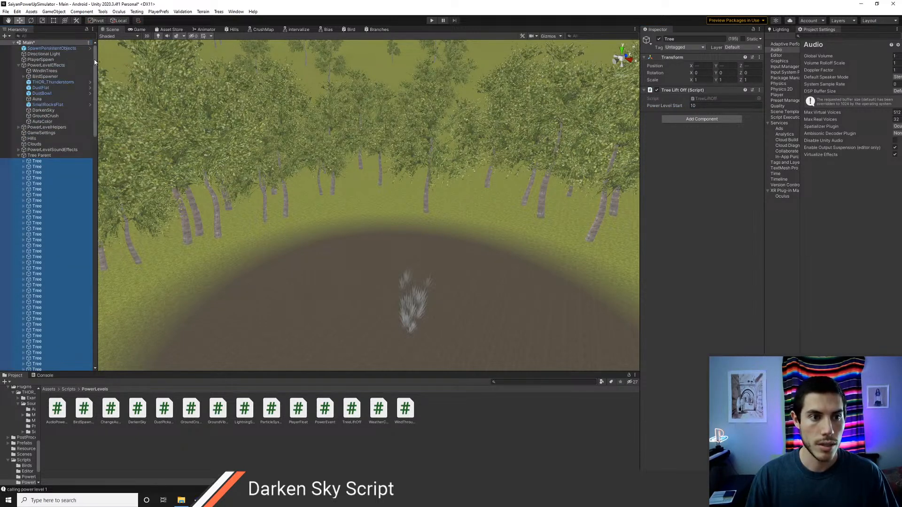
pyautogui.click(19, 156)
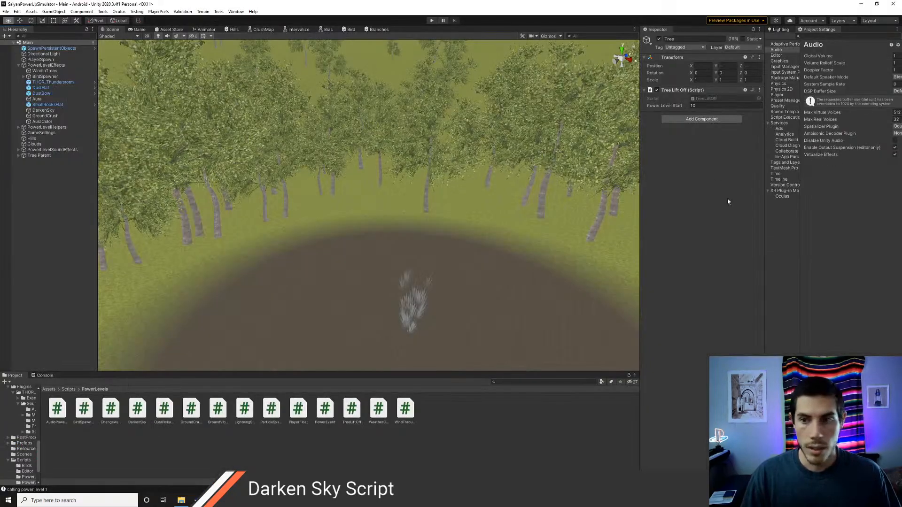
# Step: Set Power Level Start to 1 on the selected trees and run the scene to test the lift-off
pyautogui.write('1')
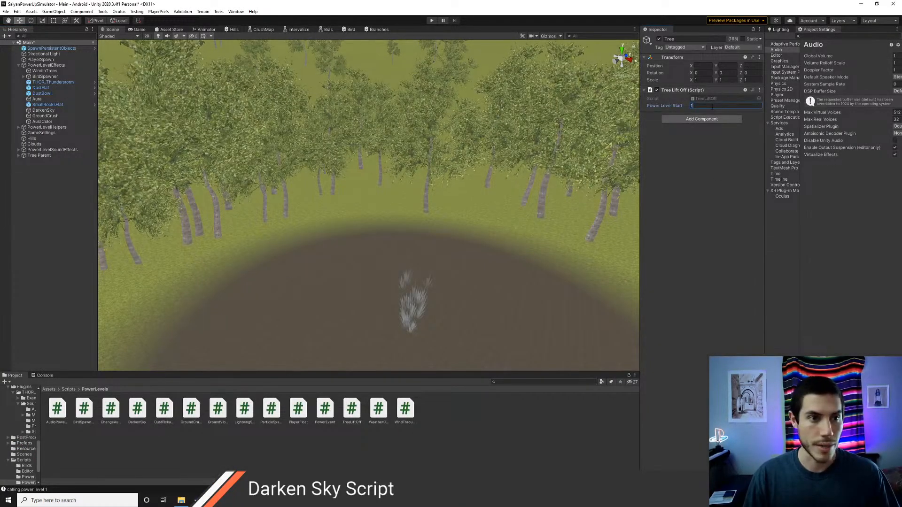
pyautogui.click(431, 21)
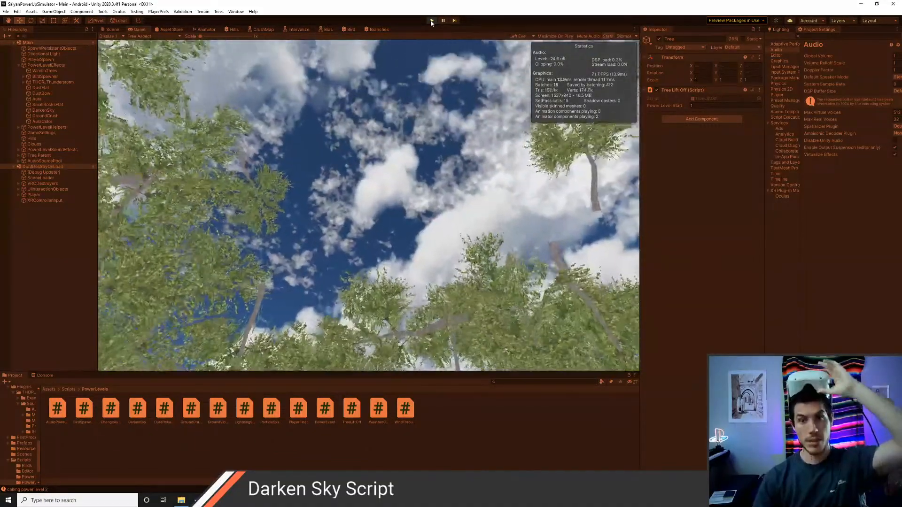
# Step: In Visual Studio Code, change the random filter threshold in TreeLiftOff.cs's LevelAchieved to .3f and save the script
pyautogui.hotkey('alt', 'Tab')
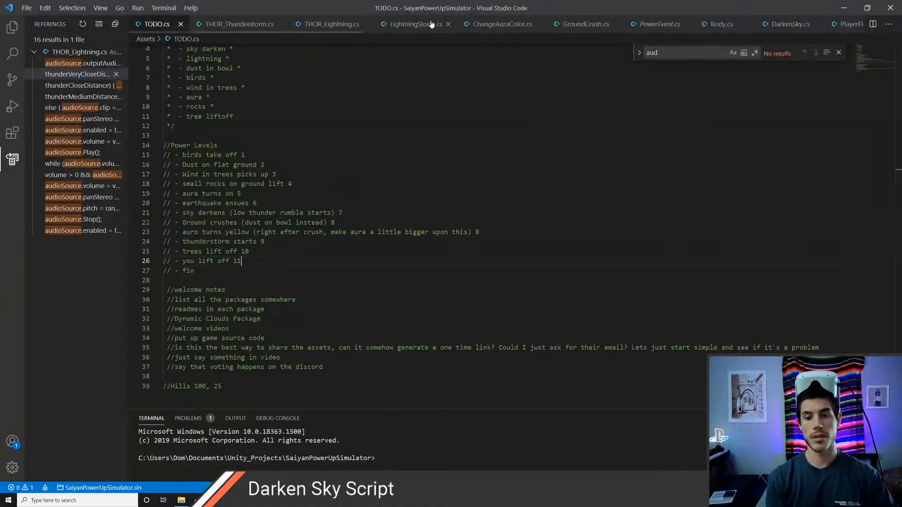
pyautogui.hotkey('ctrl', 'p')
pyautogui.write('treel')
pyautogui.press('Return')
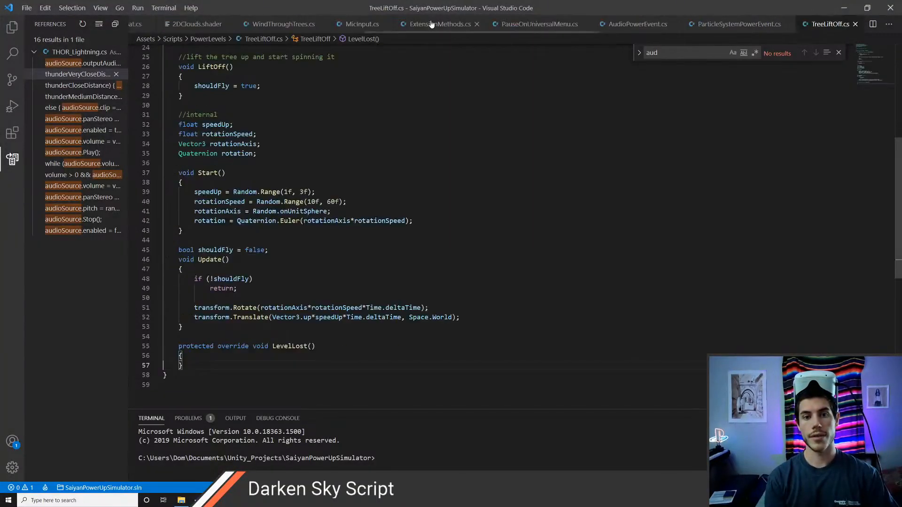
pyautogui.scroll(8, 277, 247)
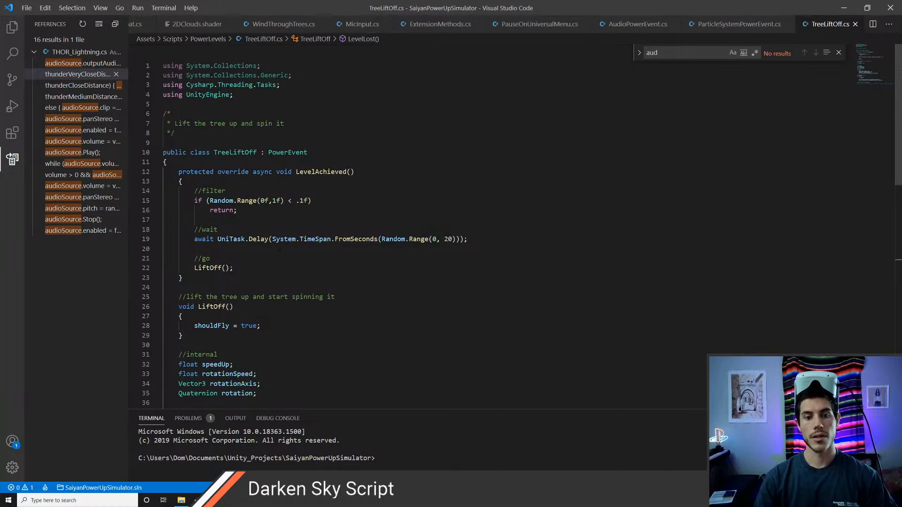
pyautogui.click(299, 201)
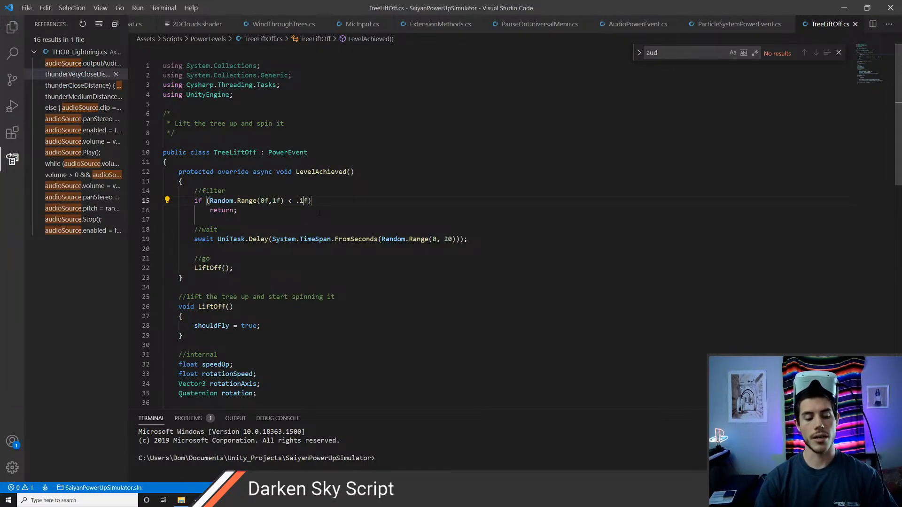
pyautogui.press('BackSpace')
pyautogui.write('3')
pyautogui.hotkey('ctrl', 's')
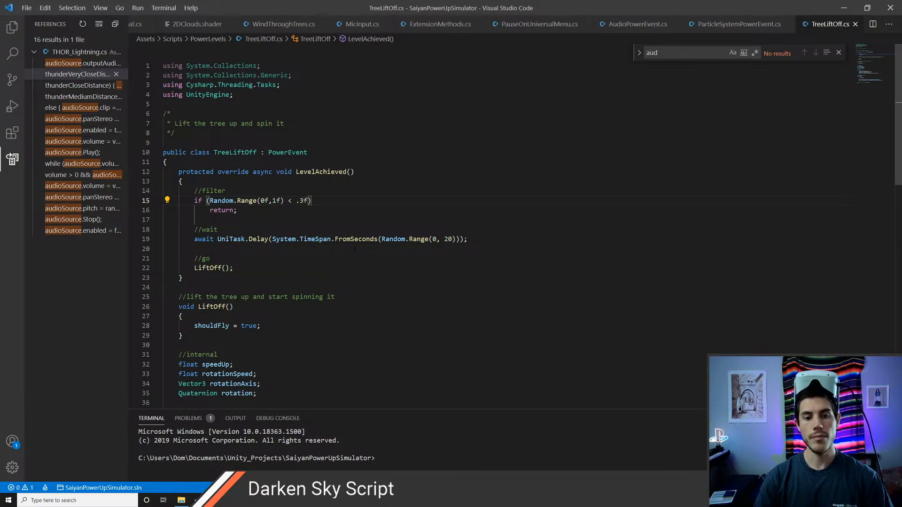
# Step: Raise the maximum random lift-off delay in LevelAchieved to 40 seconds and save the script
pyautogui.click(449, 239)
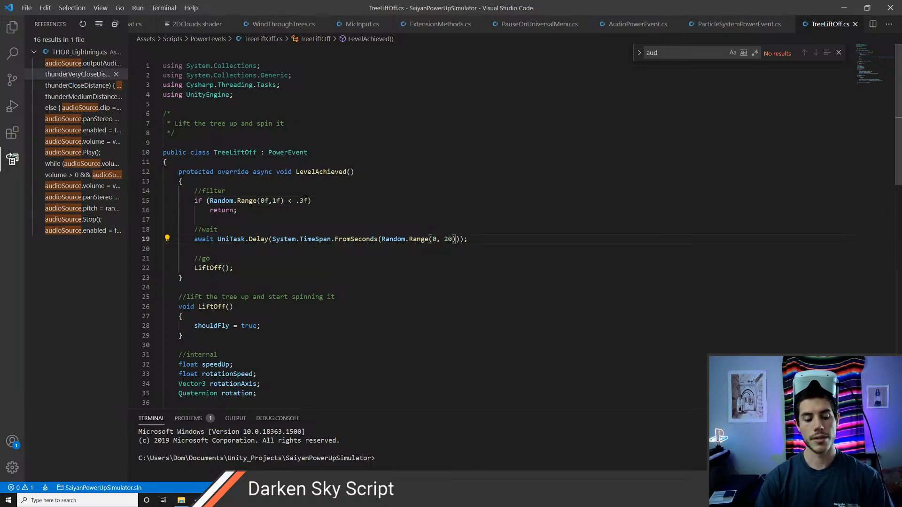
pyautogui.press('BackSpace')
pyautogui.write('4')
pyautogui.hotkey('ctrl', 's')
# Step: Change the rotationSpeed random range in Start to 5f, 30f and save the script
pyautogui.scroll(-6, 257, 288)
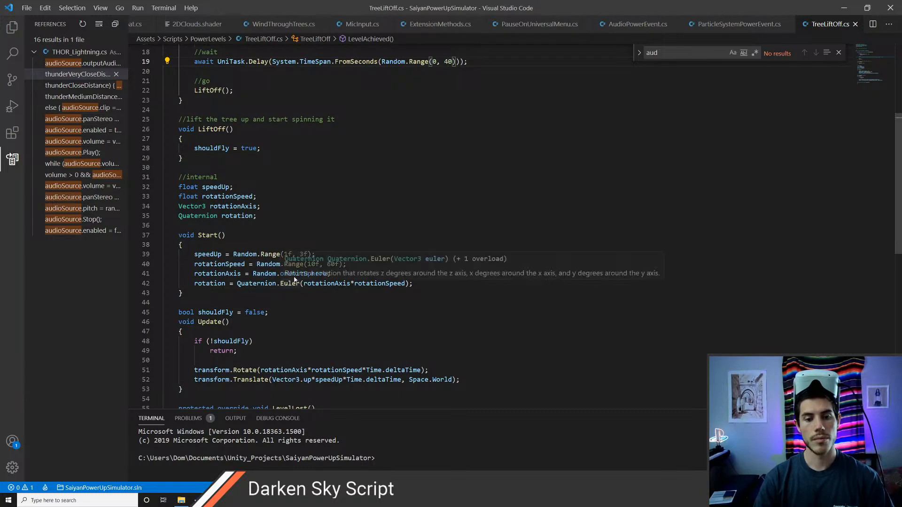
pyautogui.click(311, 264)
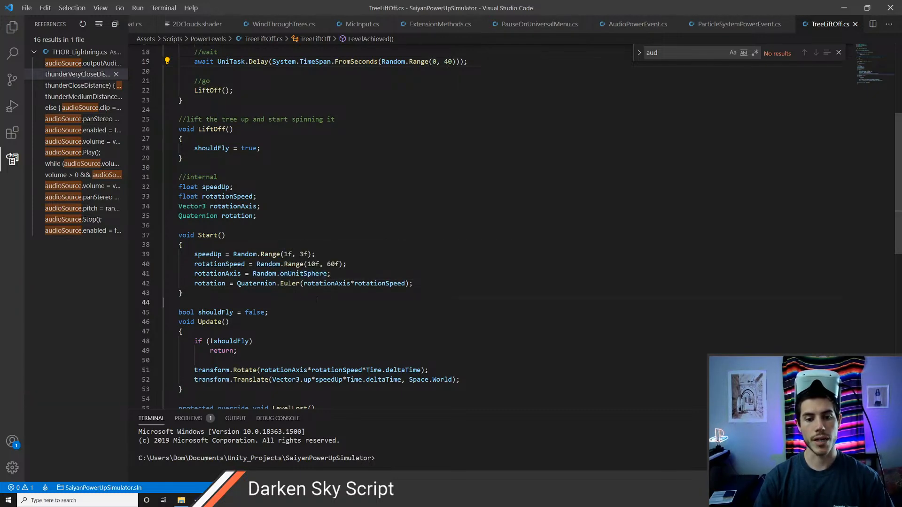
pyautogui.press('Delete')
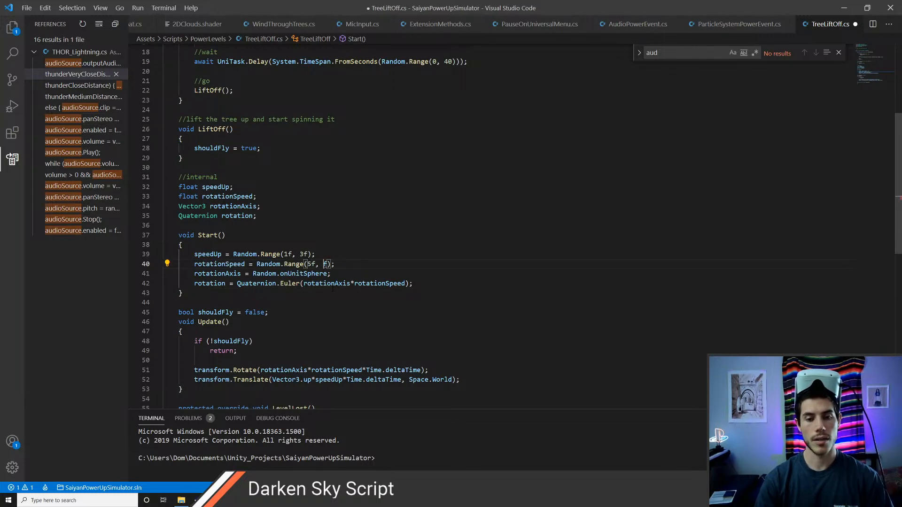
pyautogui.hotkey('ctrl', 's')
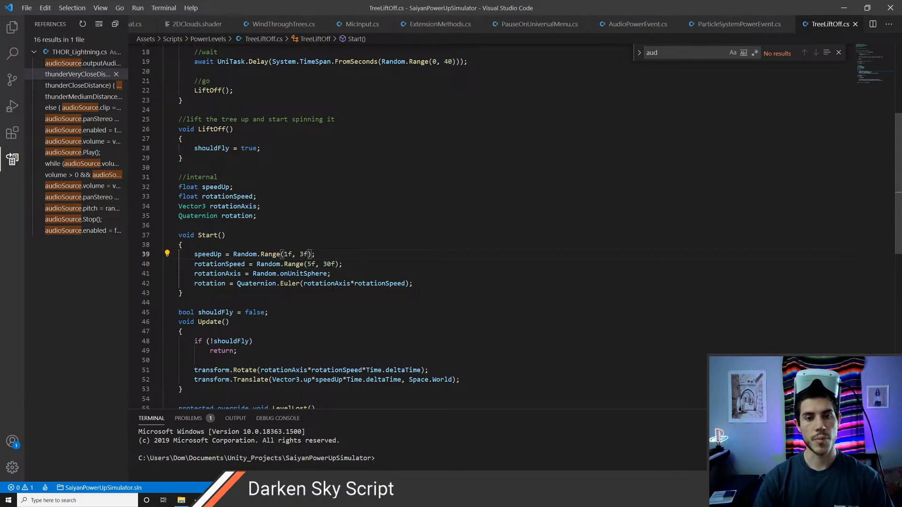
# Step: Switch to Unity, play the scene to test the adjusted tree lift-off, and stop it
pyautogui.hotkey('alt', 'Tab')
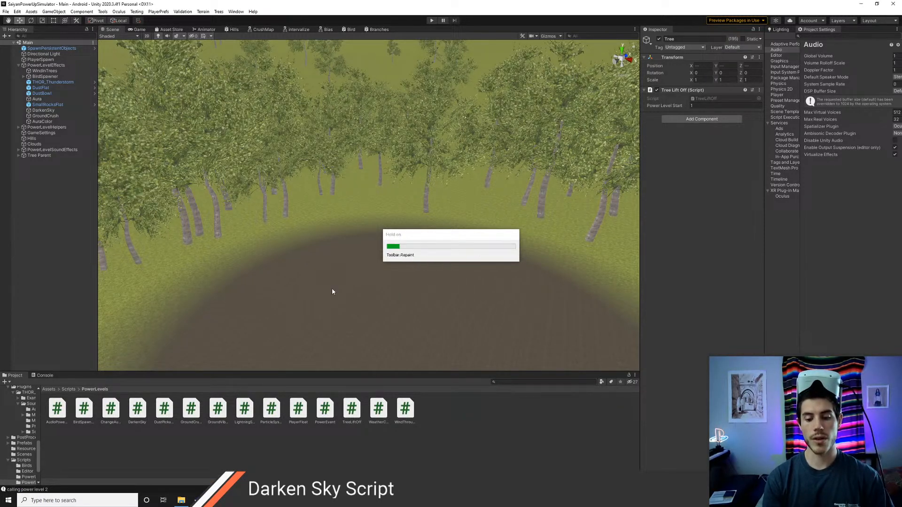
pyautogui.hotkey('ctrl', 'p')
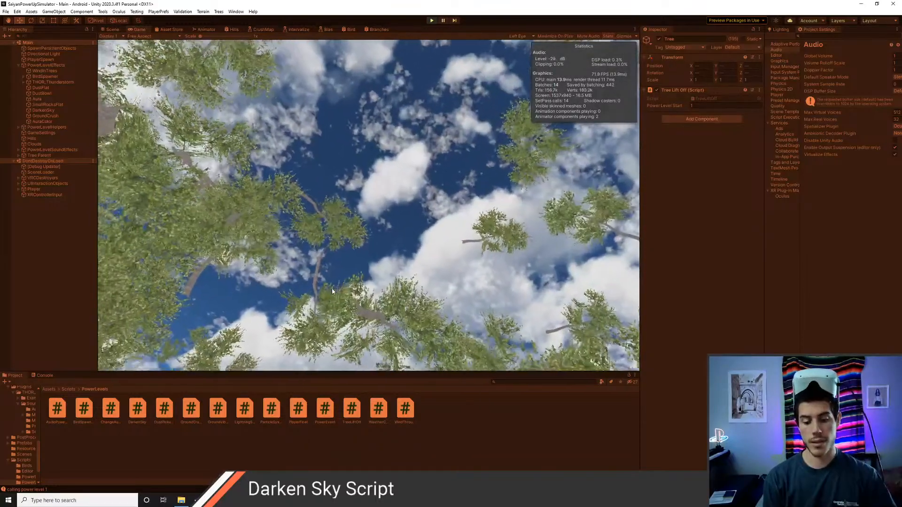
pyautogui.hotkey('ctrl', 'p')
# Step: In Visual Studio Code, collapse the empty LevelLost method's braces onto its declaration line in TreeLiftOff.cs and save the script
pyautogui.hotkey('alt', 'Tab')
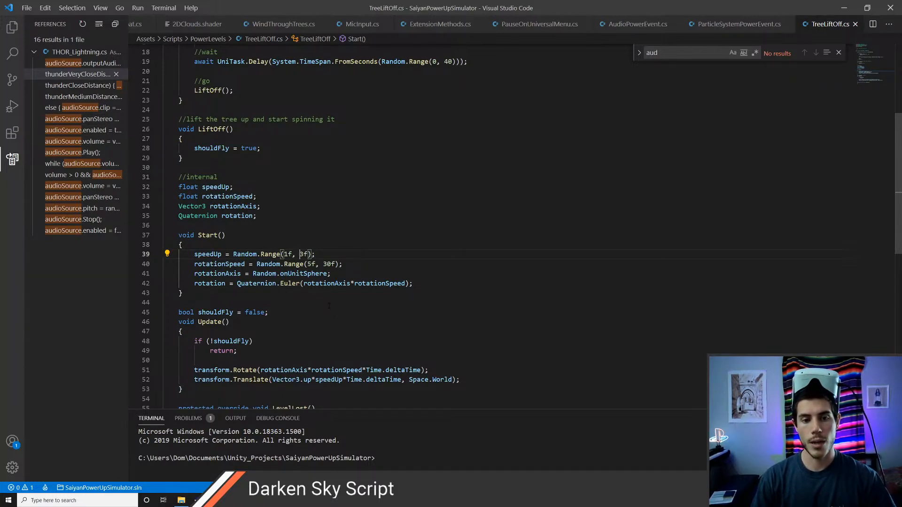
pyautogui.scroll(2, 329, 306)
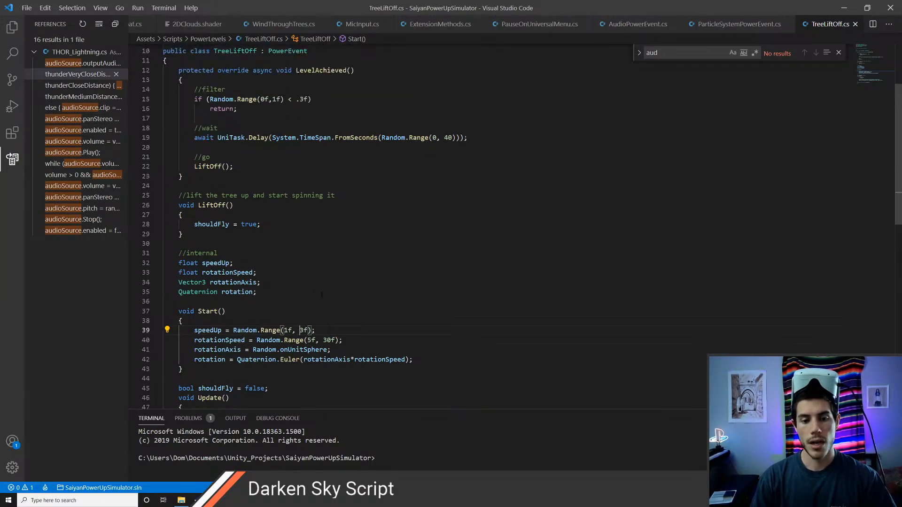
pyautogui.scroll(-4, 423, 226)
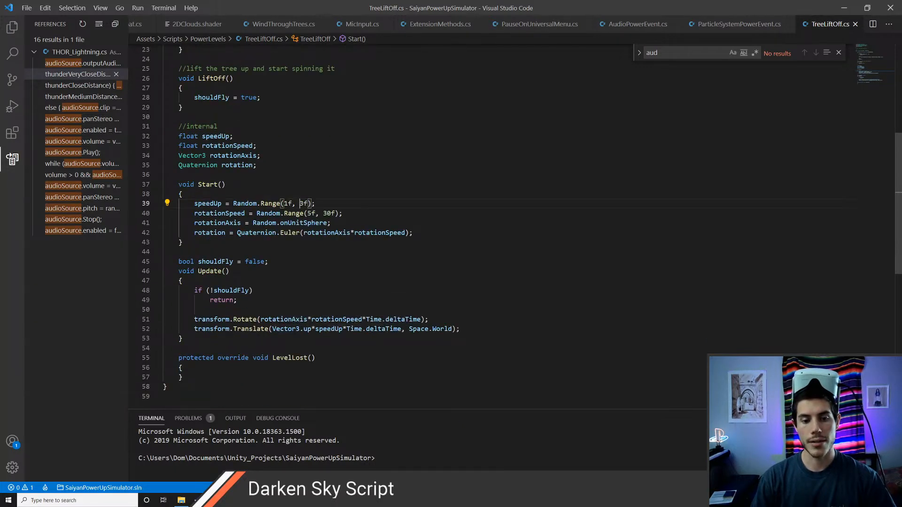
pyautogui.scroll(3, 422, 225)
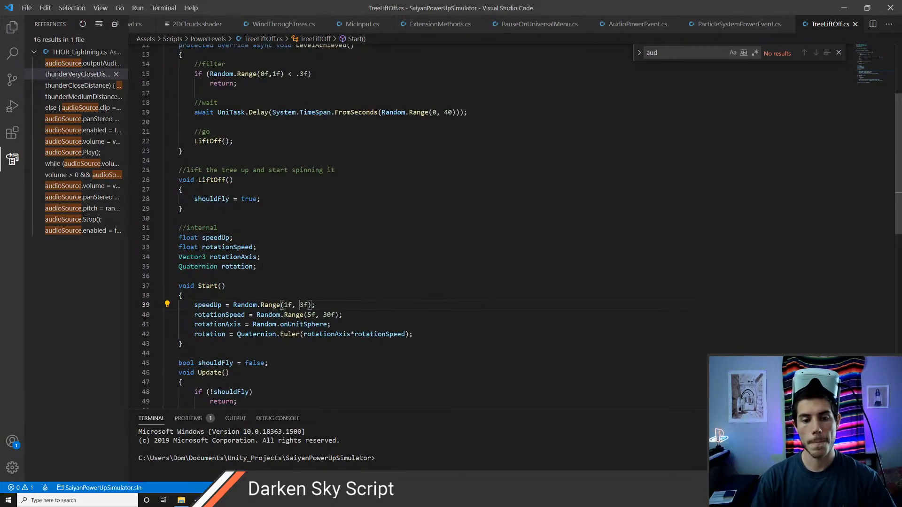
pyautogui.scroll(-3, 422, 226)
pyautogui.scroll(2, 423, 226)
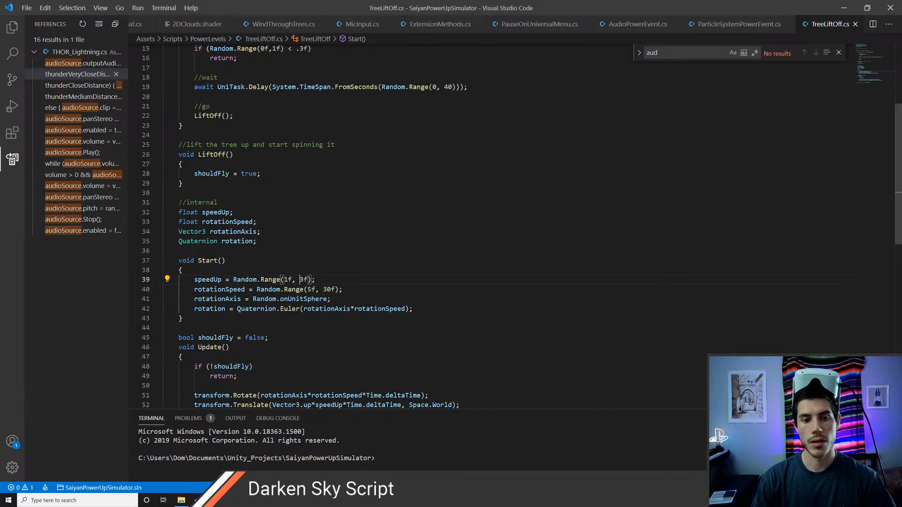
pyautogui.scroll(-2, 267, 315)
pyautogui.click(179, 394)
pyautogui.press('BackSpace')
pyautogui.press('BackSpace')
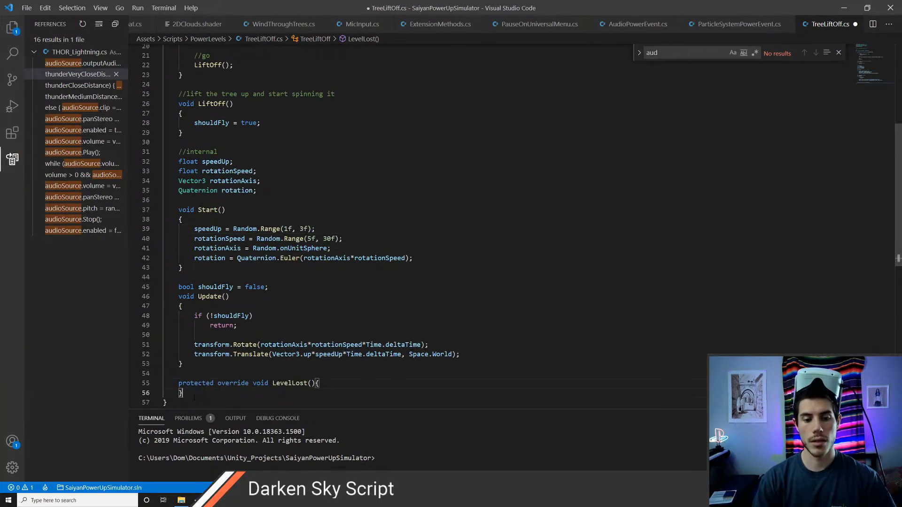
pyautogui.hotkey('ctrl', 's')
# Step: Declare a float stopHeight field below rotationSpeed in the internal variables and save the script
pyautogui.scroll(2, 289, 283)
pyautogui.scroll(5, 328, 272)
pyautogui.scroll(-4, 328, 272)
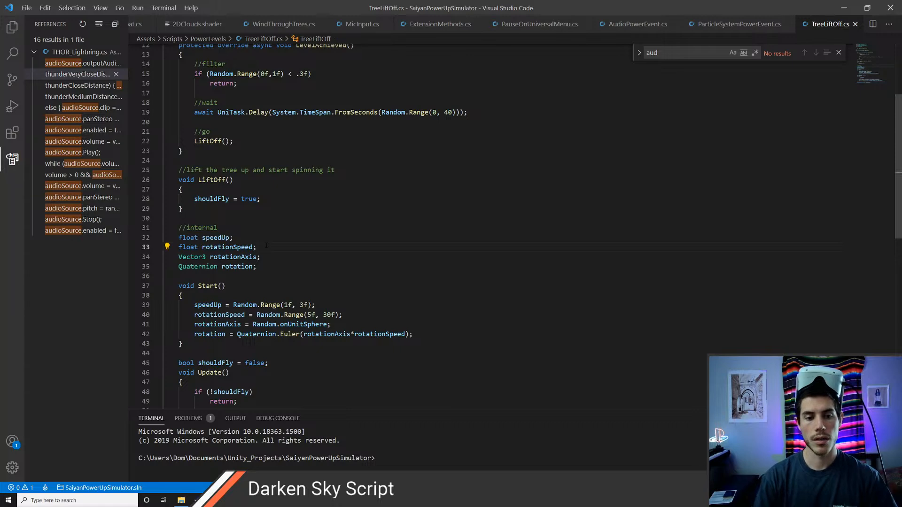
pyautogui.press('Return')
pyautogui.write('float stopHeight;')
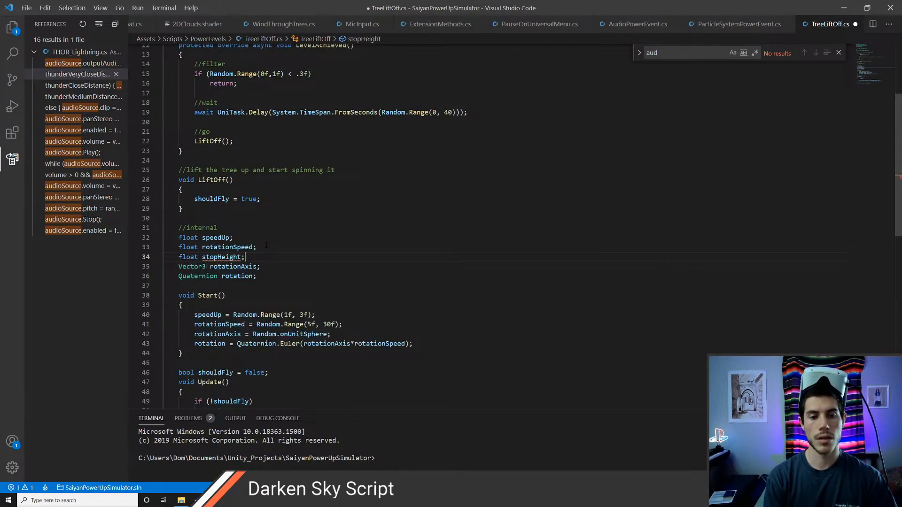
pyautogui.hotkey('ctrl', 's')
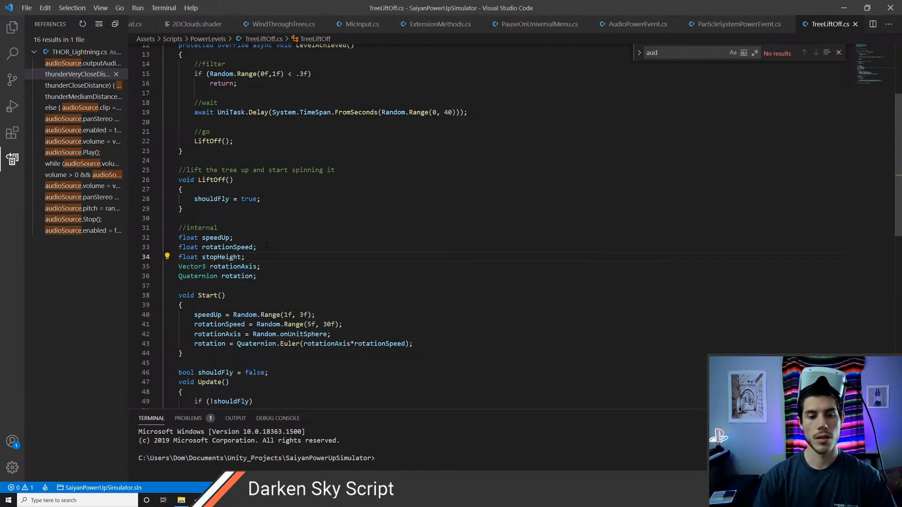
# Step: In Start, assign stopHeight = Random.Range(25f, 75f) below the rotationSpeed line and save the script
pyautogui.scroll(-3, 315, 292)
pyautogui.click(355, 248)
pyautogui.press('Return')
pyautogui.write('rotationSpeed = Random.Range(5f, 30f);')
pyautogui.press('BackSpace')
pyautogui.hotkey('ctrl', 'BackSpace')
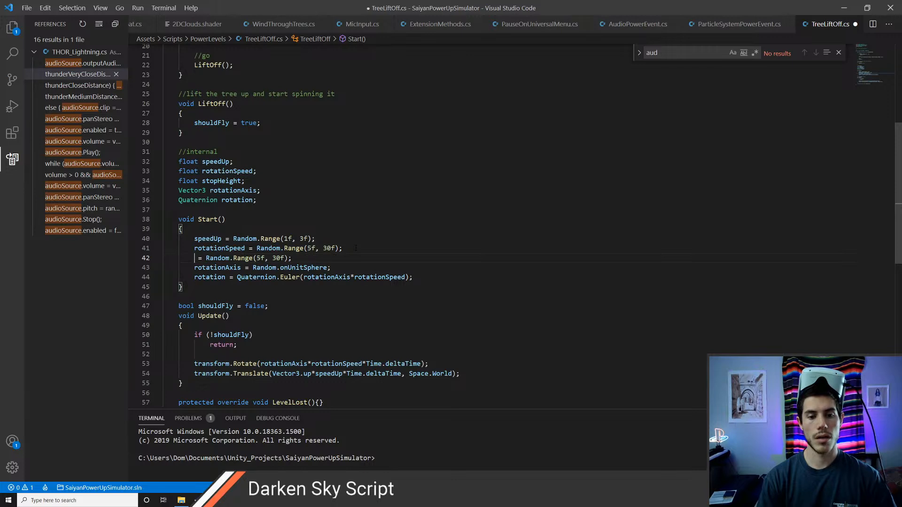
pyautogui.write('stop')
pyautogui.write('Hei')
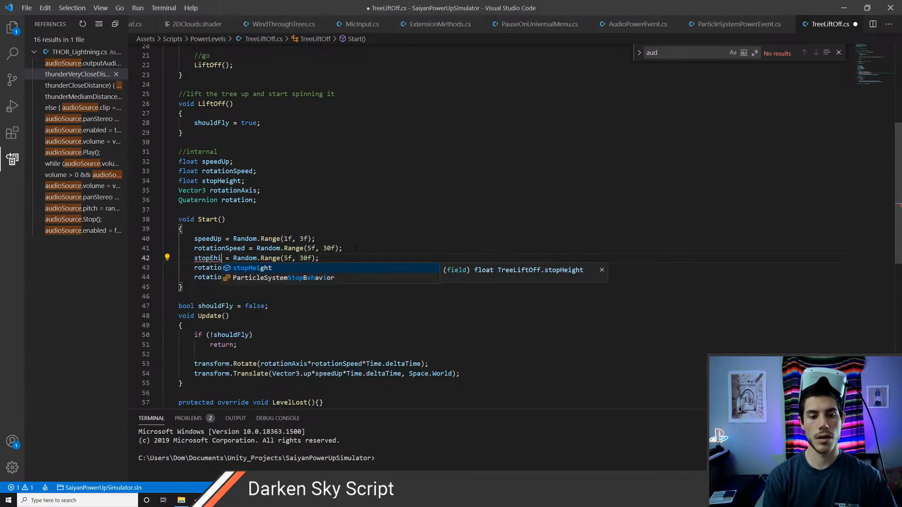
pyautogui.press('Tab')
pyautogui.press('Right')
pyautogui.press('Right')
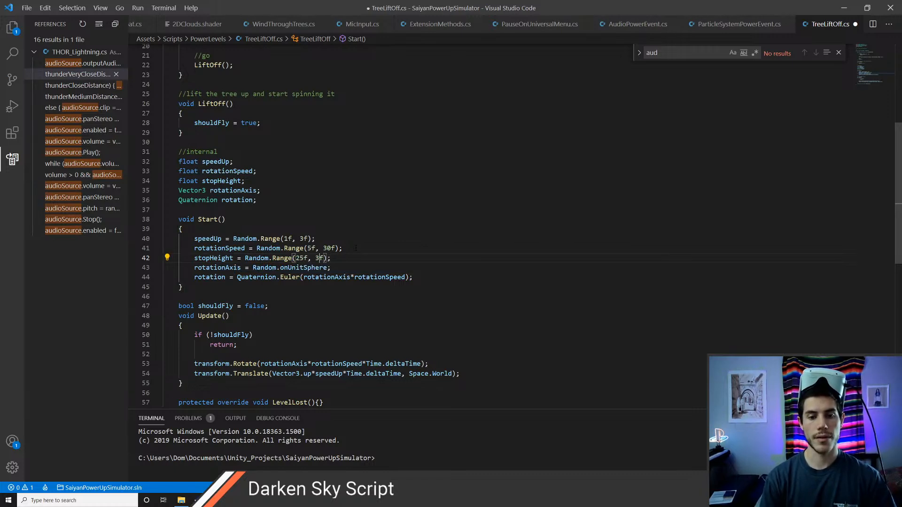
pyautogui.hotkey('ctrl', 's')
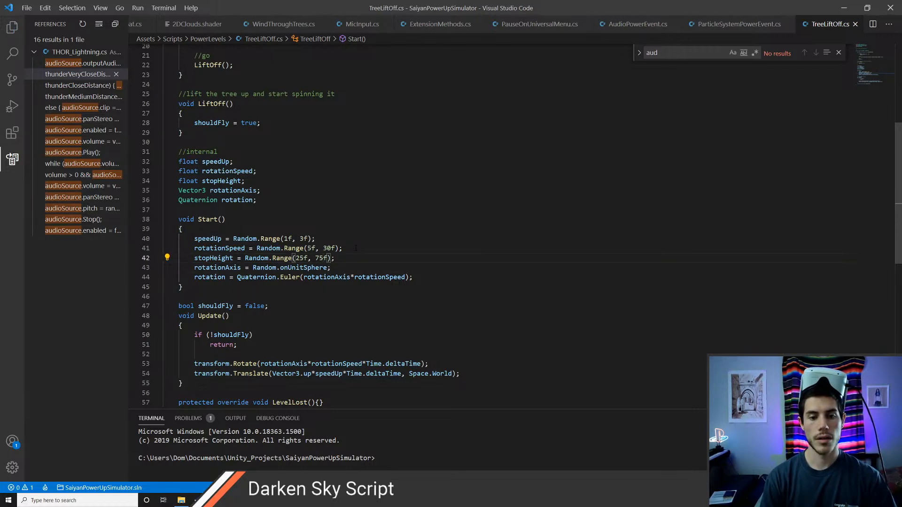
# Step: Declare bool shouldRaise = true below the shouldFly field and save the script
pyautogui.press('Down')
pyautogui.press('Down')
pyautogui.press('Down')
pyautogui.press('Down')
pyautogui.press('Down')
pyautogui.press('Down')
pyautogui.press('Down')
pyautogui.press('Down')
pyautogui.press('Down')
pyautogui.press('End')
pyautogui.scroll(-2, 355, 248)
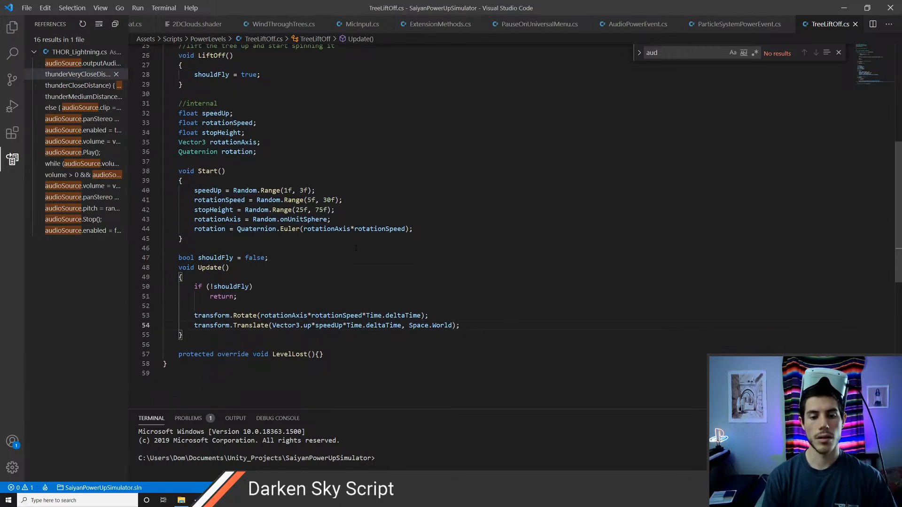
pyautogui.click(355, 248)
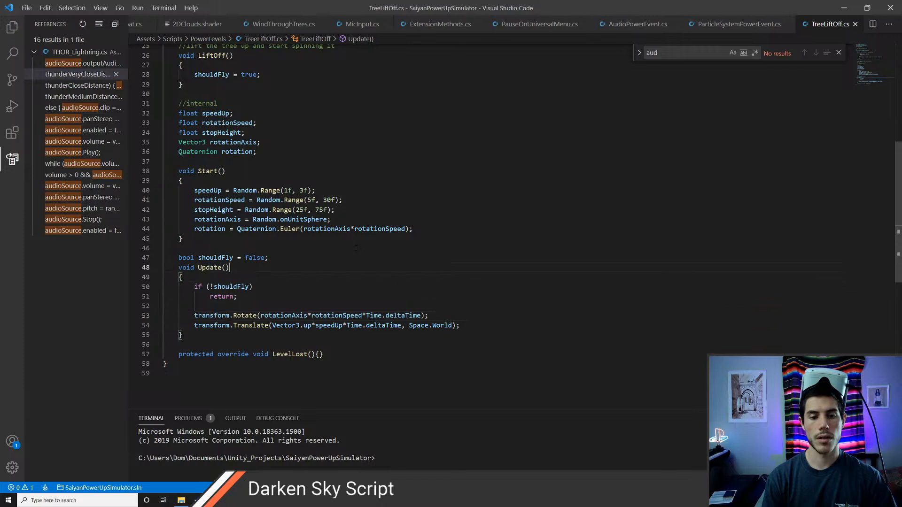
pyautogui.write('boo')
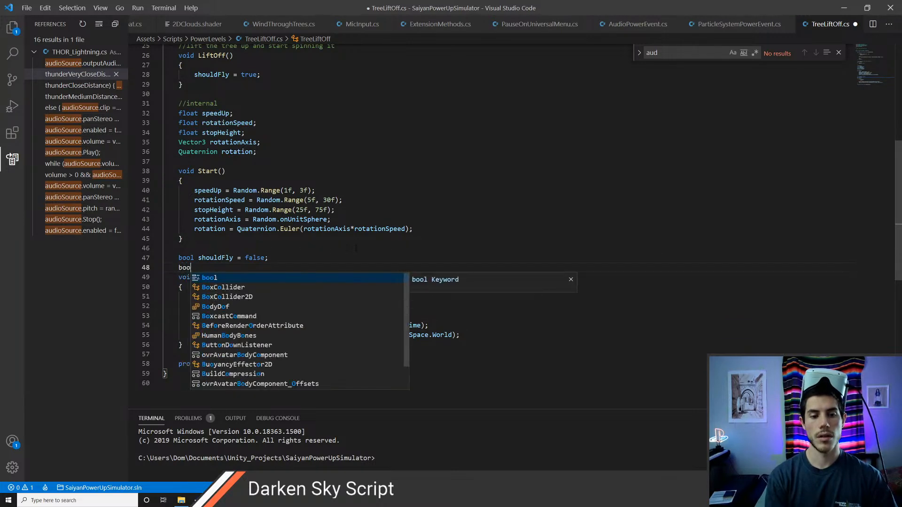
pyautogui.write('l shouldRaise = true;')
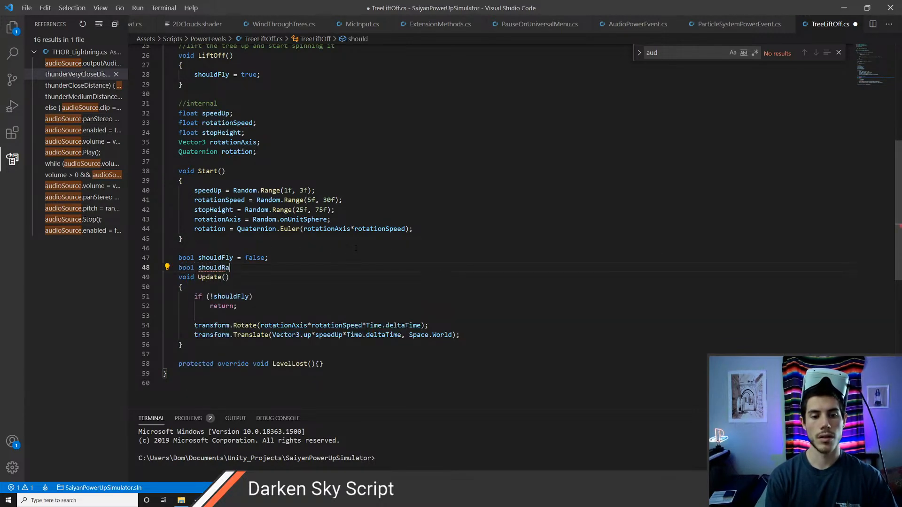
pyautogui.hotkey('ctrl', 's')
# Step: In Update, put the transform.Translate line under an if (shouldRaise) condition and indent it
pyautogui.press('Down')
pyautogui.press('Down')
pyautogui.press('Down')
pyautogui.press('Down')
pyautogui.press('Down')
pyautogui.press('Down')
pyautogui.press('Return')
pyautogui.write('if (shoul')
pyautogui.write('dRaise')
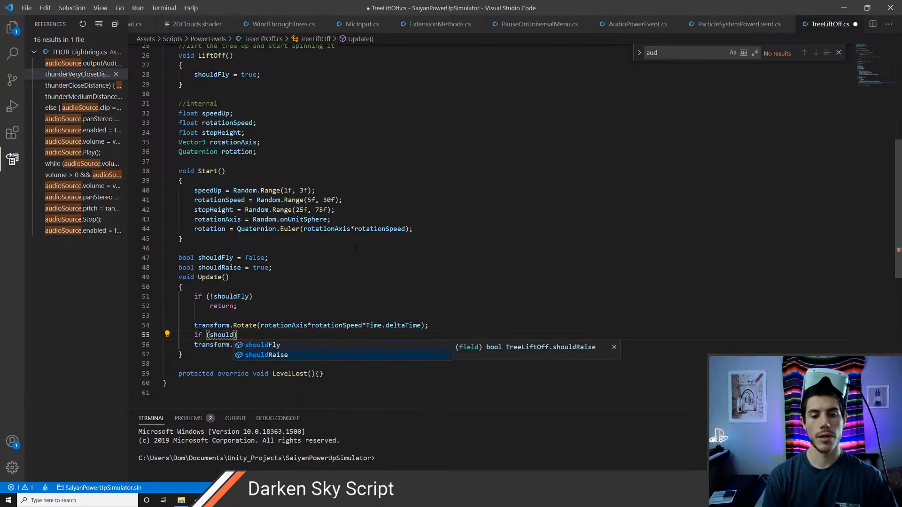
pyautogui.hotkey('ctrl', 's')
pyautogui.press('Down')
pyautogui.press('Home')
pyautogui.press('Tab')
pyautogui.press('End')
# Step: Add an if condition below the Translate line in Update that checks transform.position.y > stopHeight
pyautogui.press('Return')
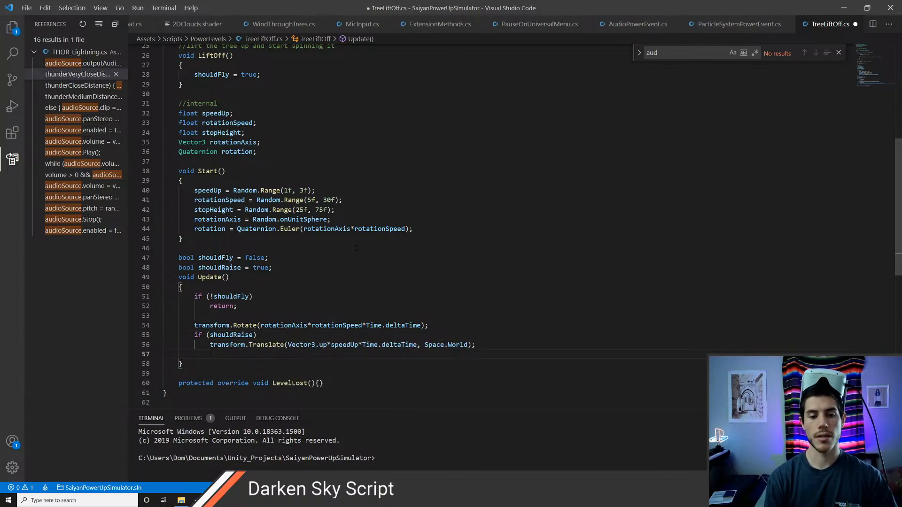
pyautogui.press('BackSpace')
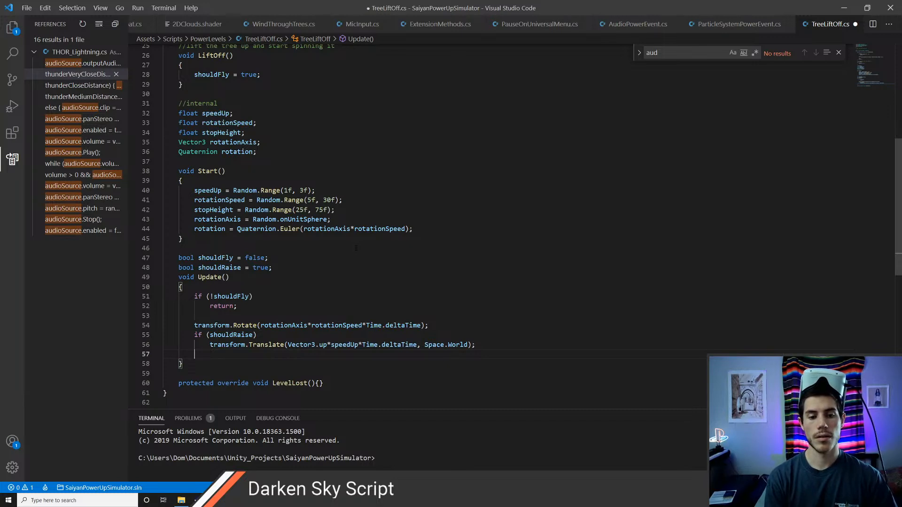
pyautogui.write('if (transform.p')
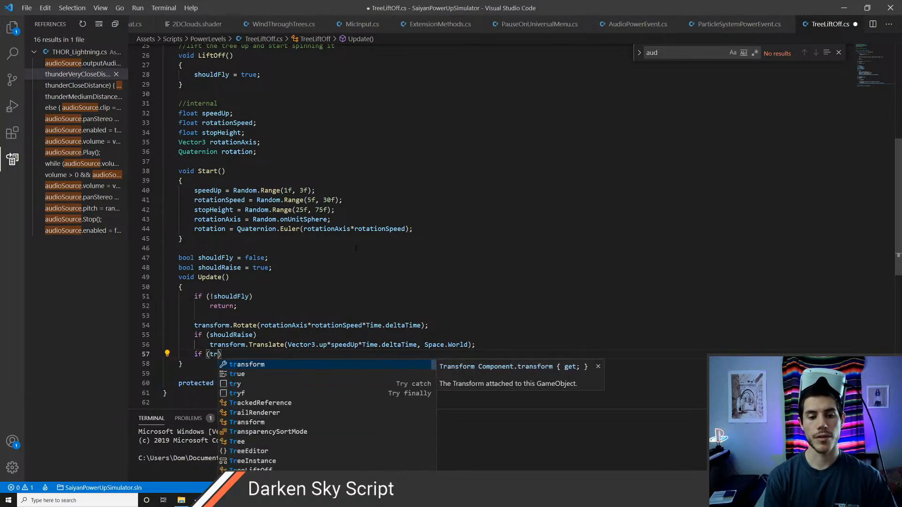
pyautogui.write('osition.y')
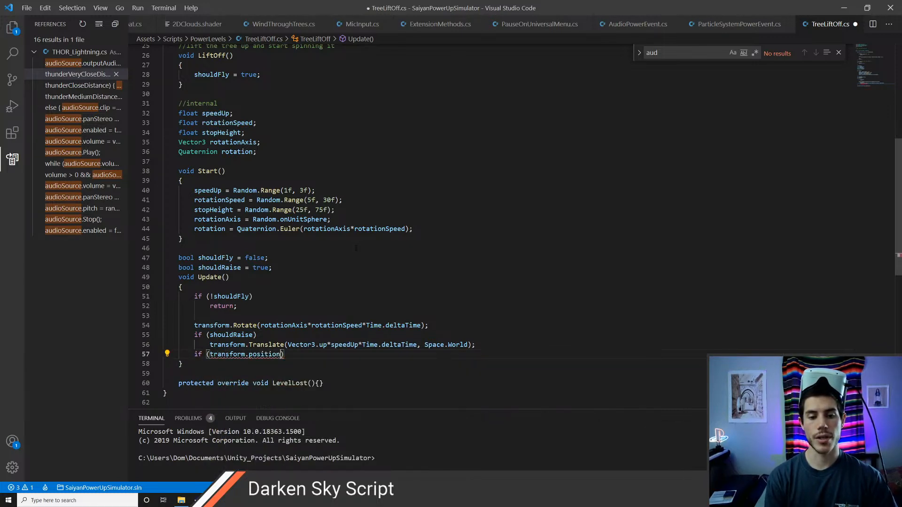
pyautogui.write(' > ')
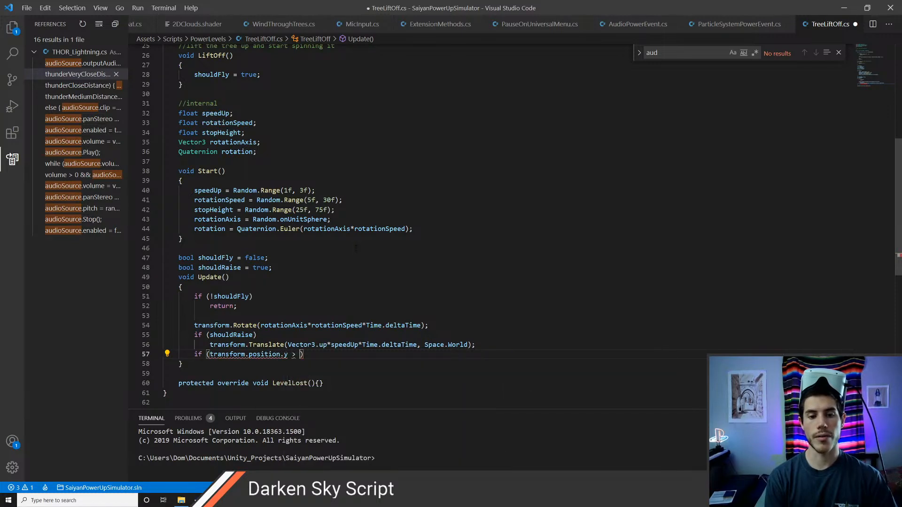
pyautogui.write('stopHeight')
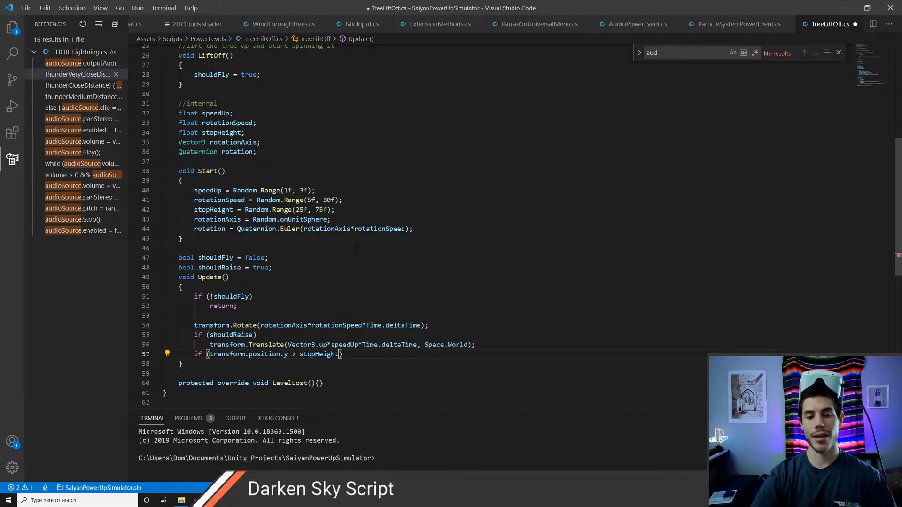
pyautogui.press('Left')
pyautogui.press('Right')
pyautogui.press('End')
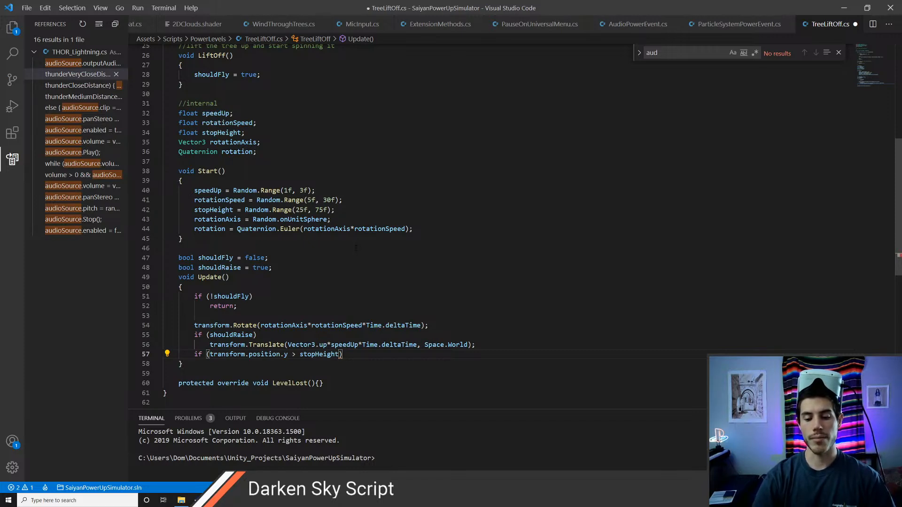
pyautogui.hotkey('ctrl', 's')
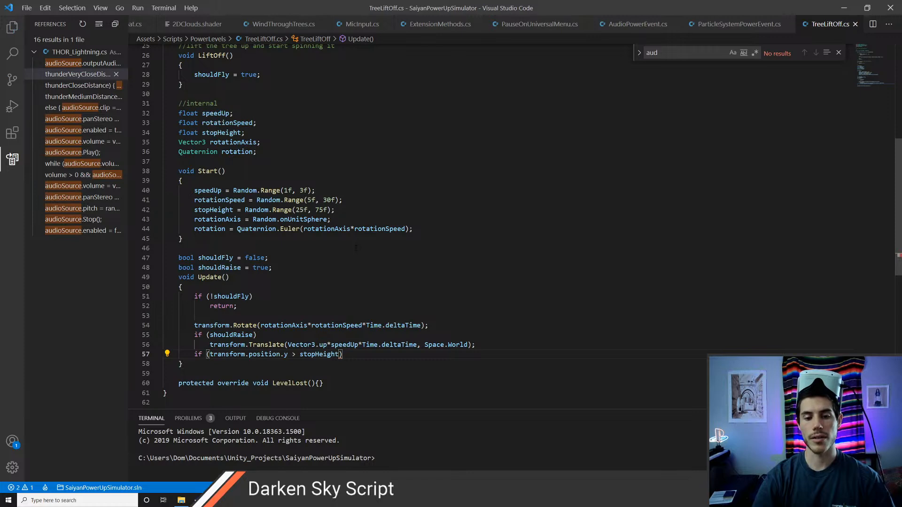
# Step: Make the stopHeight condition set shouldRaise = false and save the script
pyautogui.press('Return')
pyautogui.write('should')
pyautogui.press('Down')
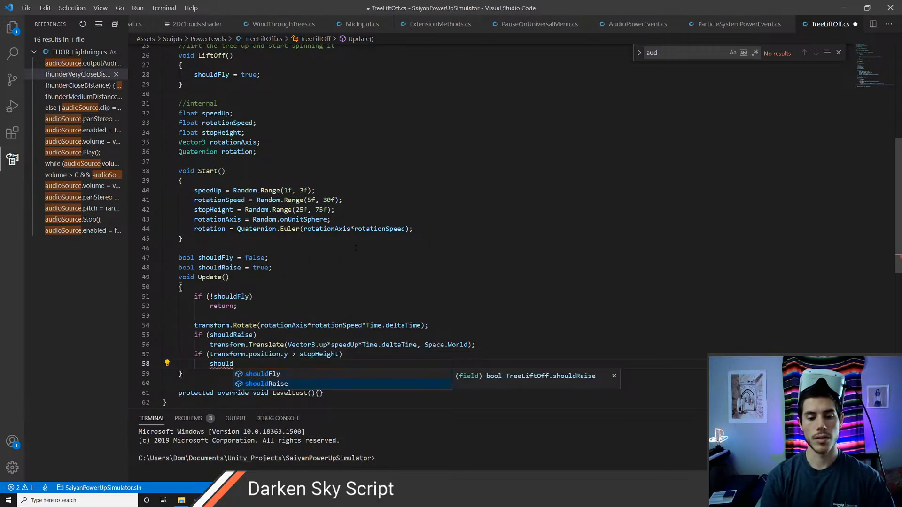
pyautogui.press('Tab')
pyautogui.write('= false;')
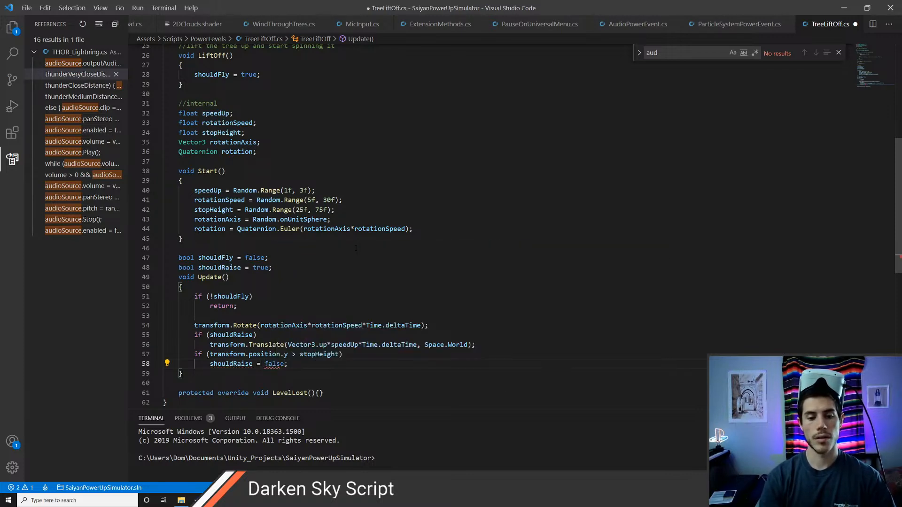
pyautogui.hotkey('ctrl', 's')
pyautogui.press('Up')
pyautogui.press('Up')
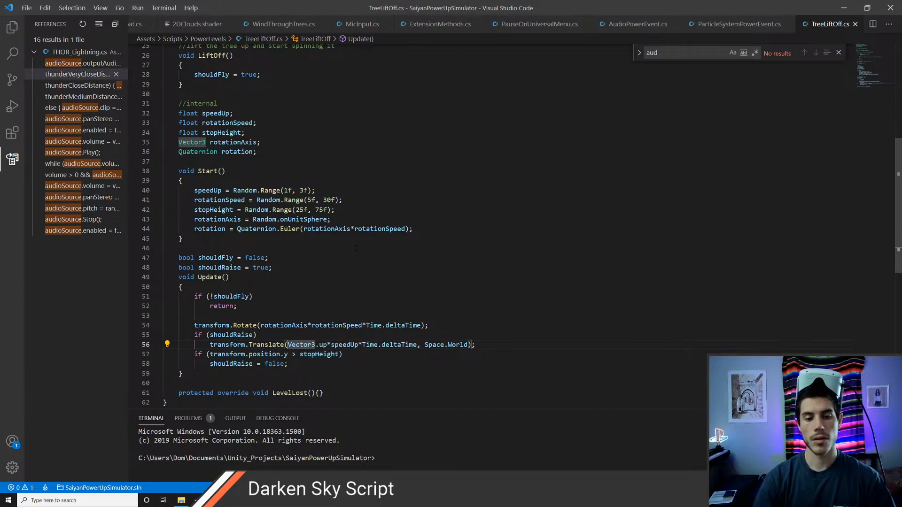
pyautogui.press('Down')
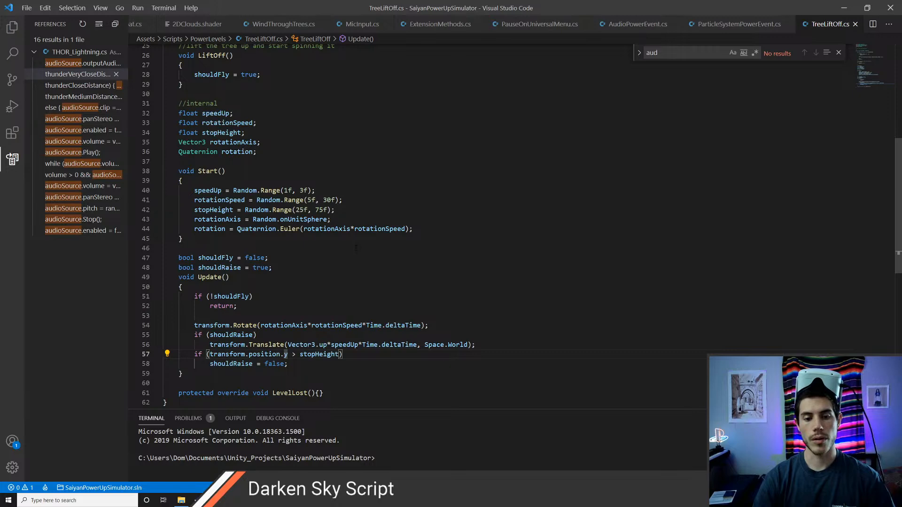
# Step: Switch to Unity, play the scene briefly to test the stop-height change, and stop it
pyautogui.hotkey('alt', 'Tab')
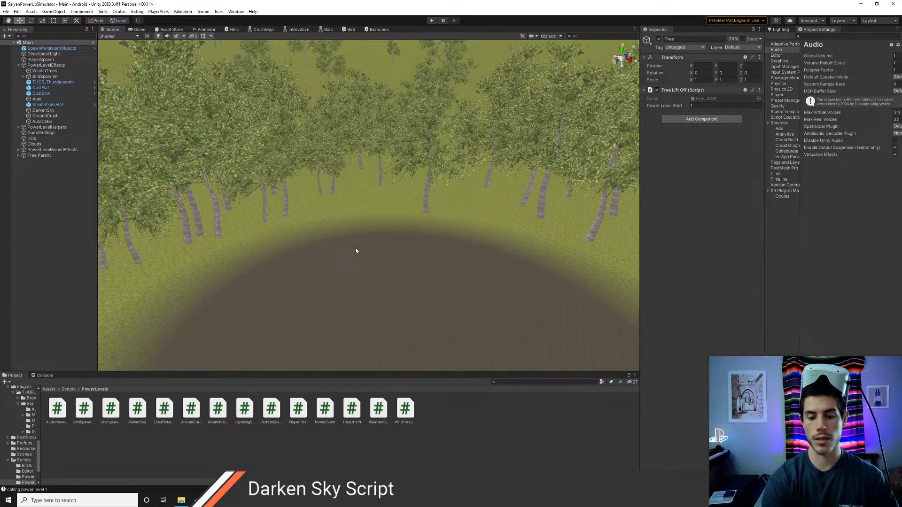
pyautogui.hotkey('ctrl', 'p')
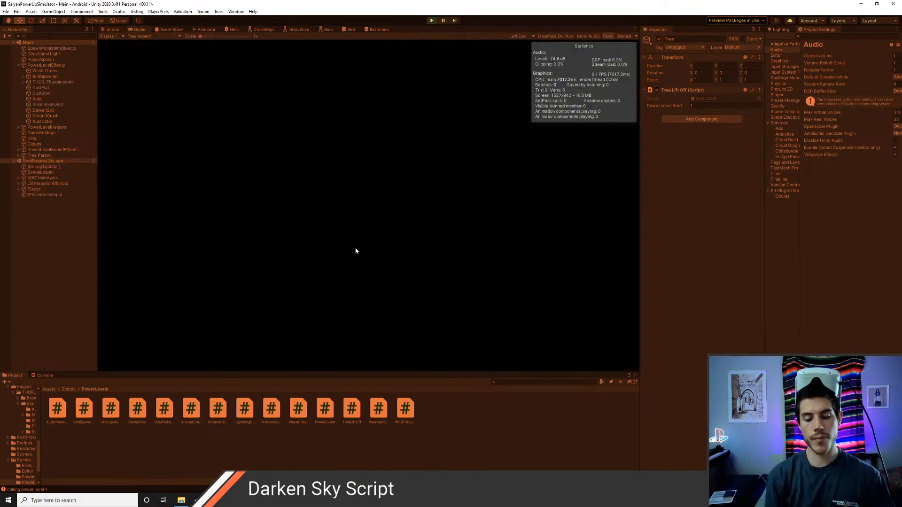
pyautogui.hotkey('ctrl', 'p')
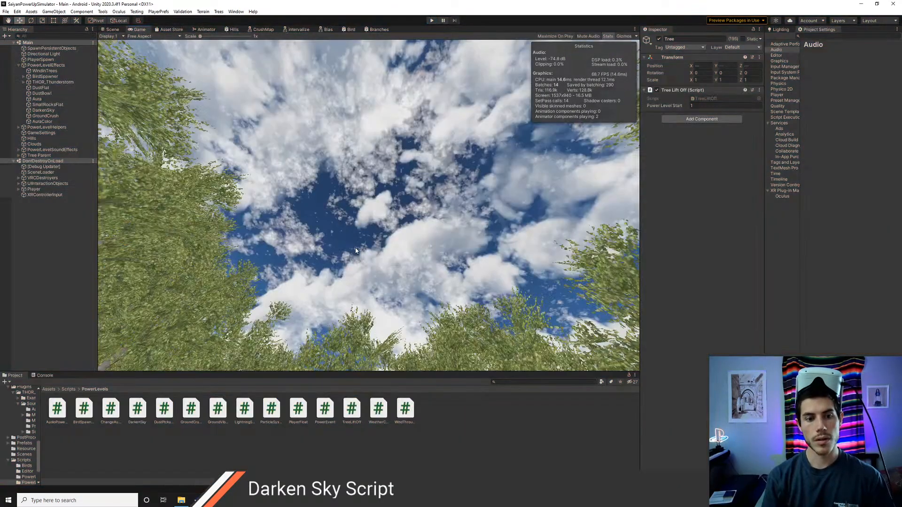
# Step: Set Power Level Start to 10 in the Tree Lift Off component of all the selected trees
pyautogui.click(19, 156)
pyautogui.click(710, 106)
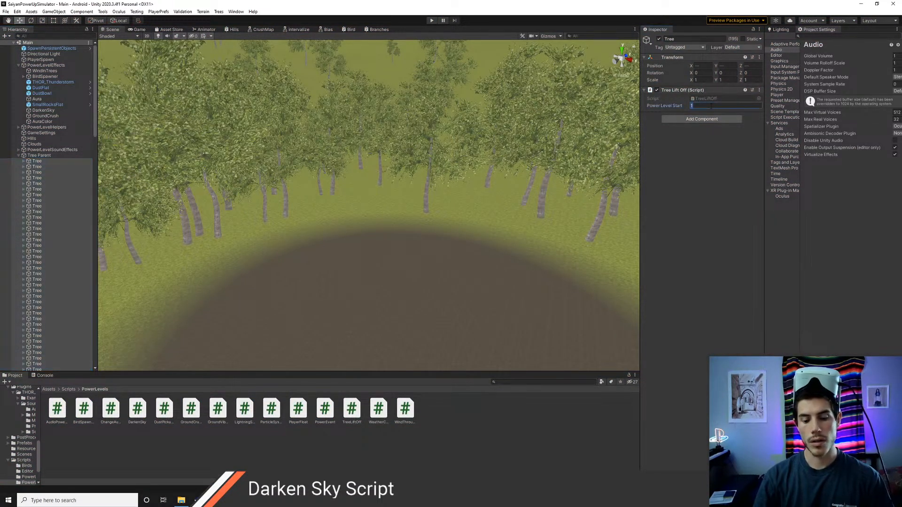
pyautogui.write('10')
pyautogui.press('Return')
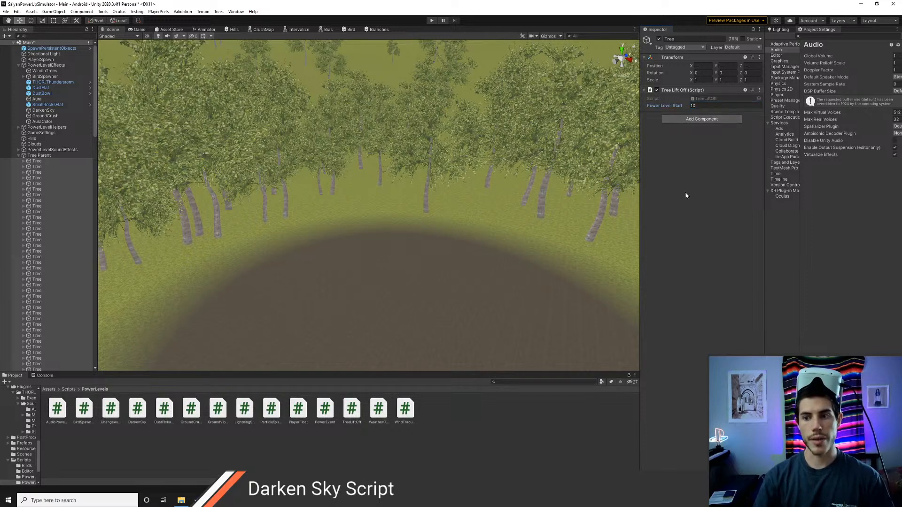
# Step: Save the scene, collapse Tree Parent in the hierarchy and clear the tree selection
pyautogui.hotkey('ctrl', 's')
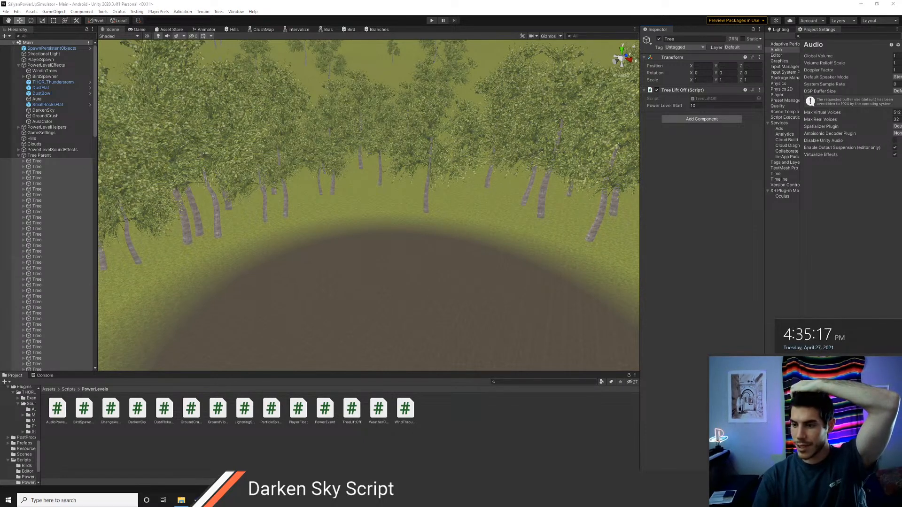
pyautogui.click(823, 293)
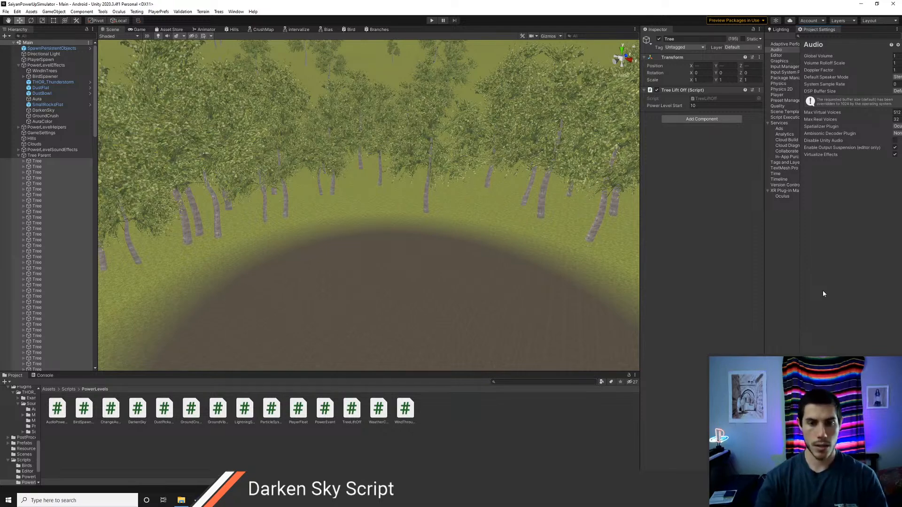
pyautogui.press('s')
pyautogui.moveTo(378, 237)
pyautogui.mouseDown(button='right')
pyautogui.moveTo(342, 232)
pyautogui.moveTo(382, 246)
pyautogui.moveTo(336, 247)
pyautogui.moveTo(380, 254)
pyautogui.mouseUp(button='right')
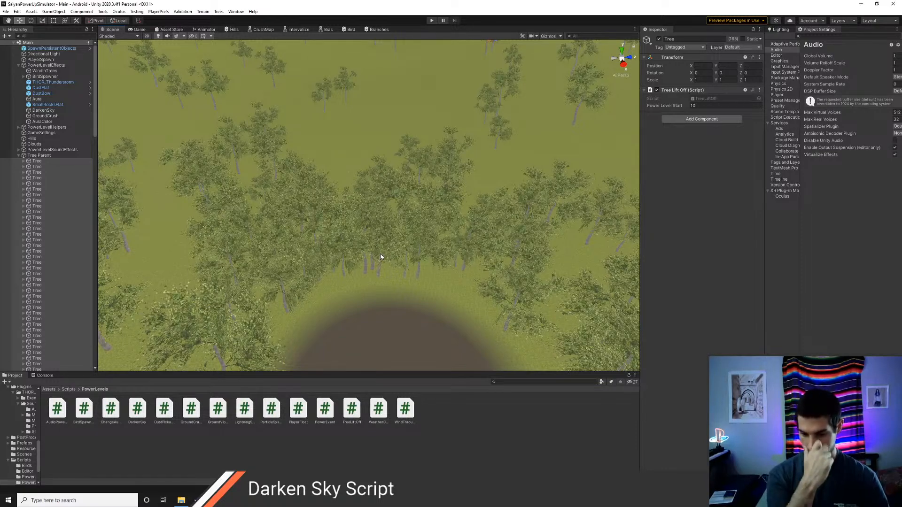
pyautogui.moveTo(447, 263); pyautogui.dragTo(475, 244, button='right')
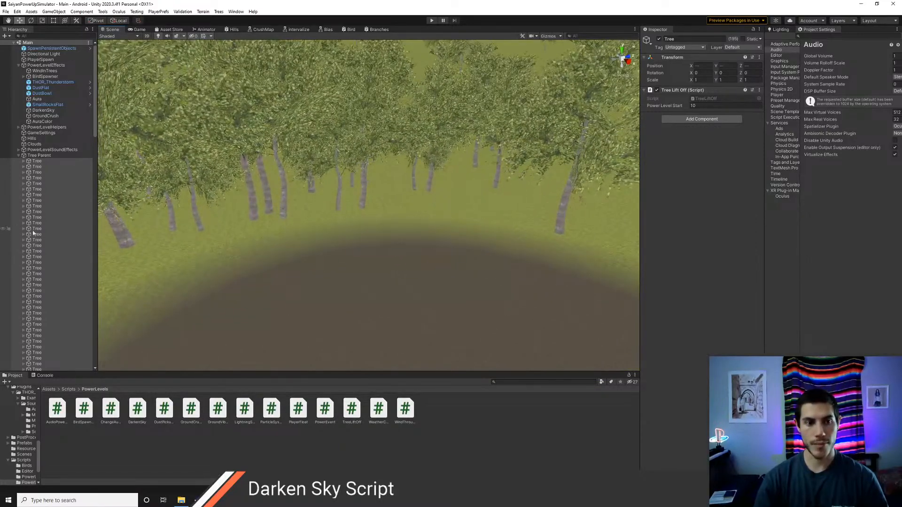
pyautogui.click(18, 156)
pyautogui.click(32, 210)
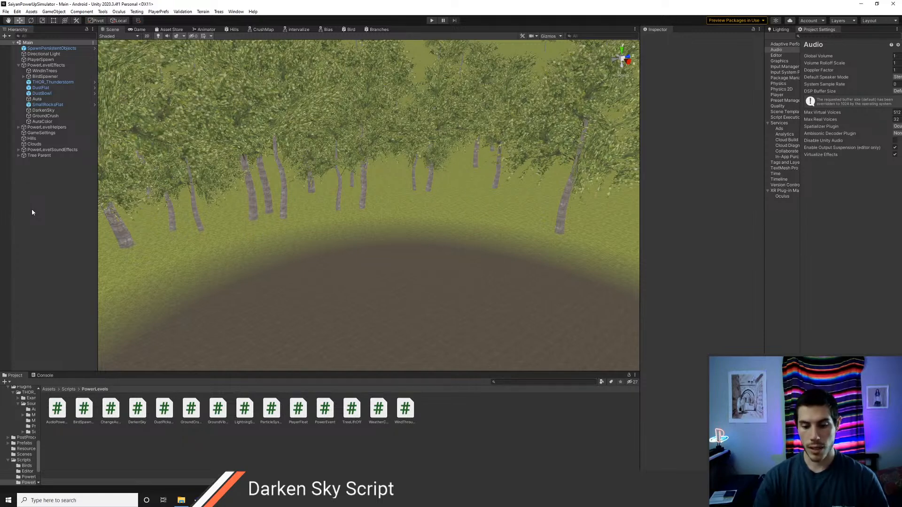
# Step: Switch to Visual Studio Code and open TODO.cs to check the remaining power level events
pyautogui.hotkey('alt', 'Tab')
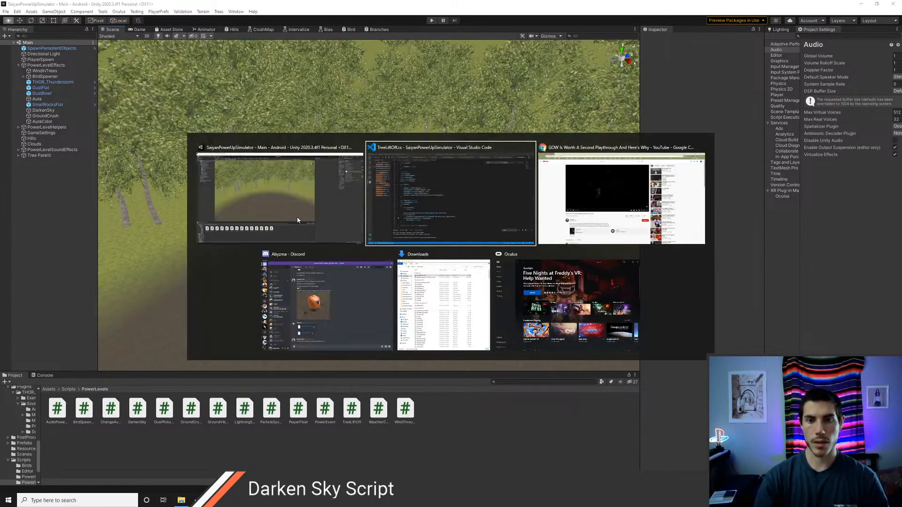
pyautogui.hotkey('ctrl', 'p')
pyautogui.write('todo')
pyautogui.press('Return')
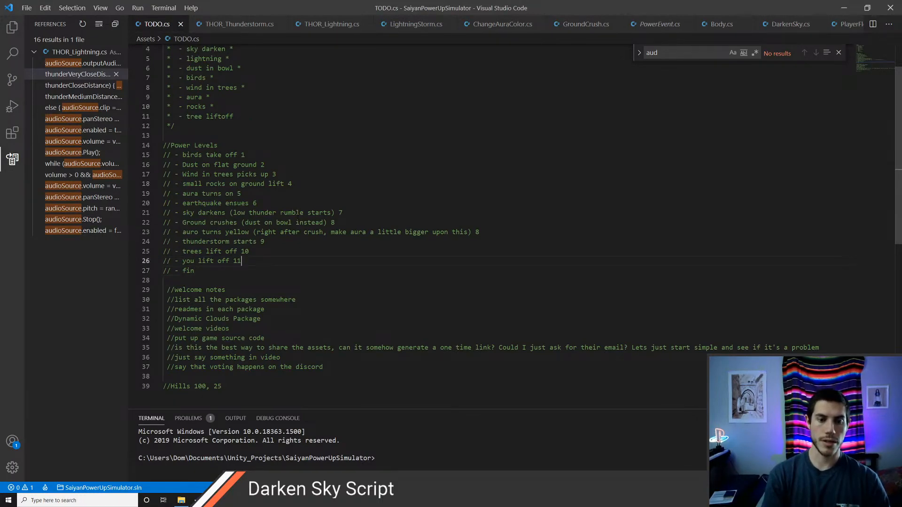
# Step: Switch to Unity and look through the PowerLevels scripts one by one up to PlayerFloat
pyautogui.hotkey('alt', 'Tab')
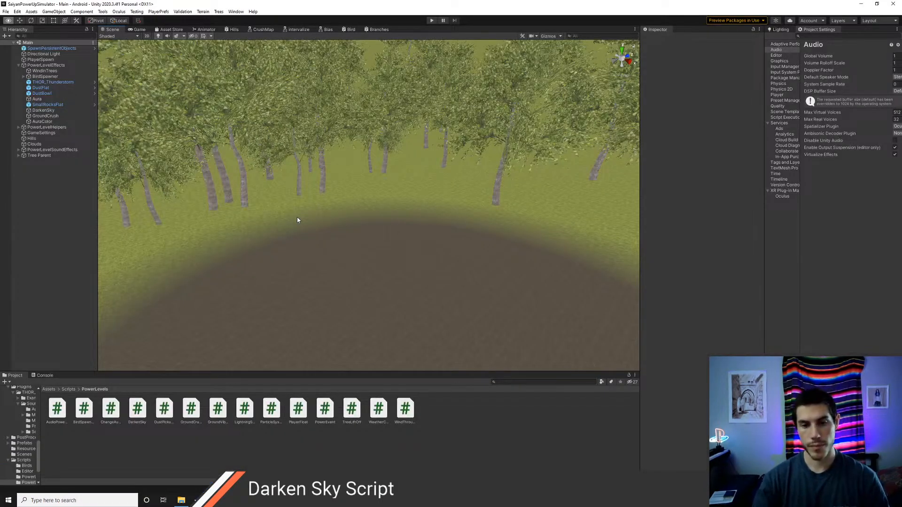
pyautogui.click(65, 420)
pyautogui.click(110, 417)
pyautogui.click(137, 414)
pyautogui.click(168, 412)
pyautogui.click(191, 412)
pyautogui.click(217, 412)
pyautogui.click(244, 413)
pyautogui.click(270, 415)
pyautogui.click(297, 415)
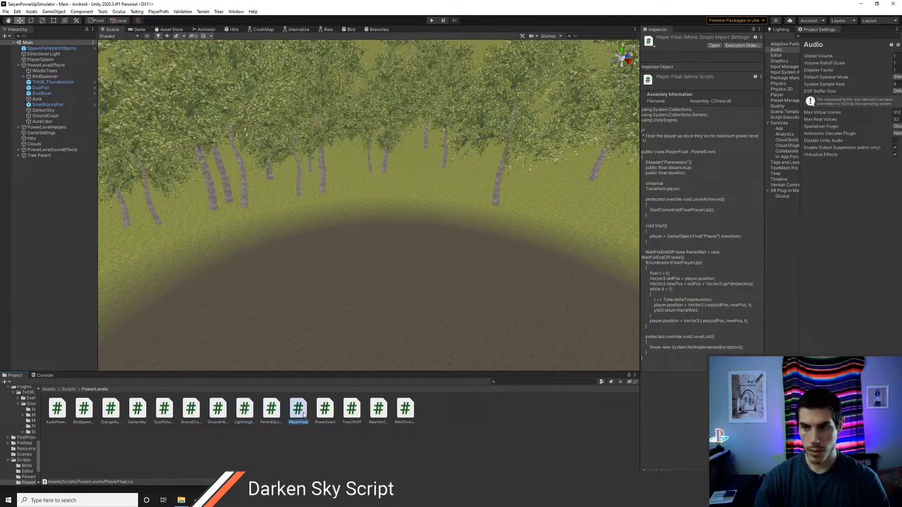
# Step: Create an empty child object named PlayerFloat under PowerLevelEffects
pyautogui.click(45, 65)
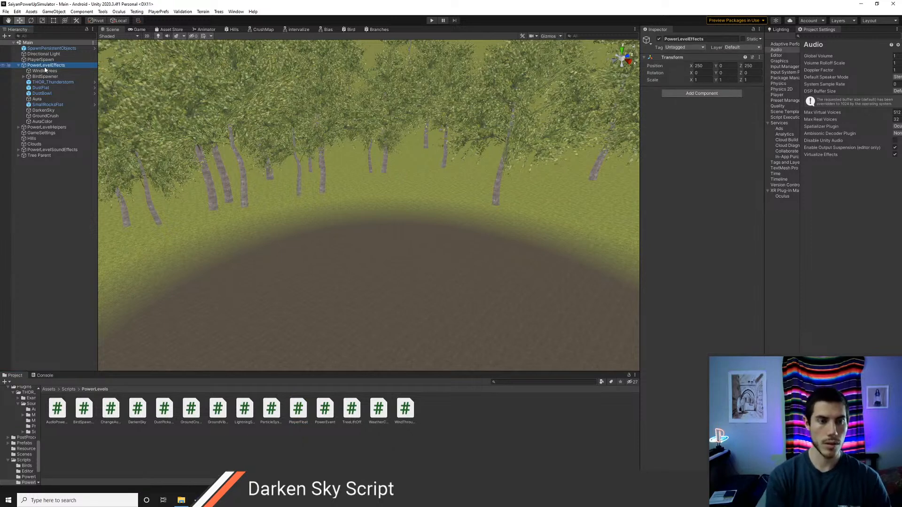
pyautogui.rightClick(52, 69)
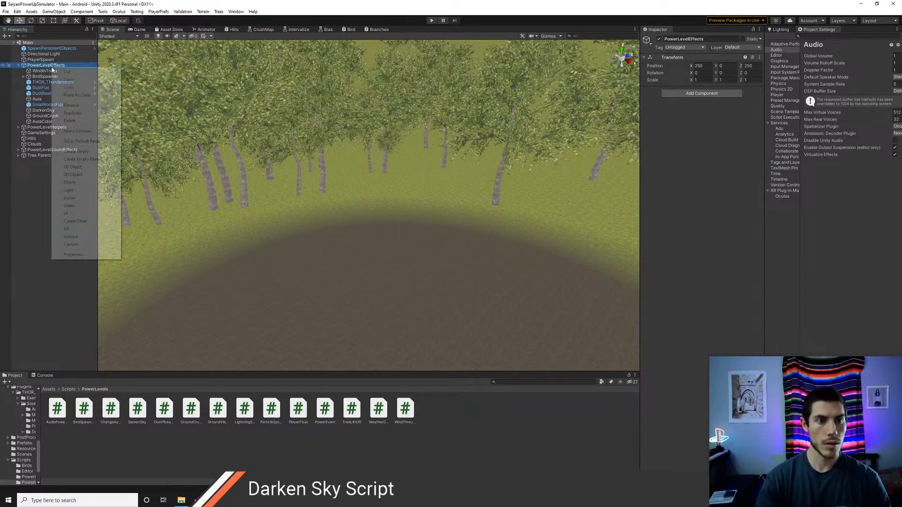
pyautogui.click(81, 151)
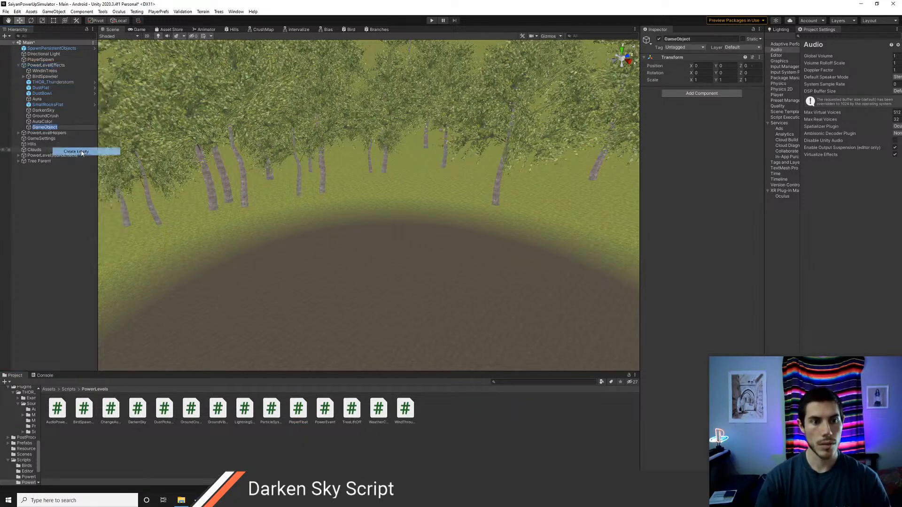
pyautogui.write('PlayerFloat')
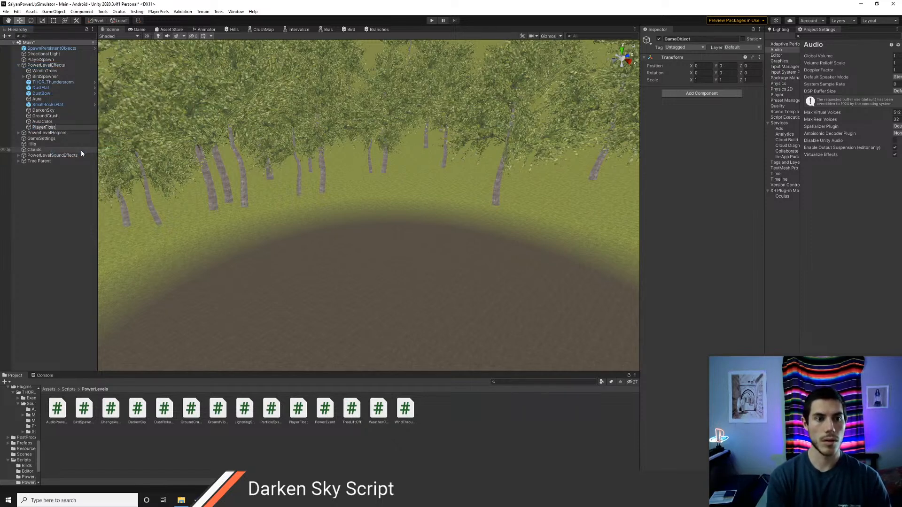
pyautogui.press('Return')
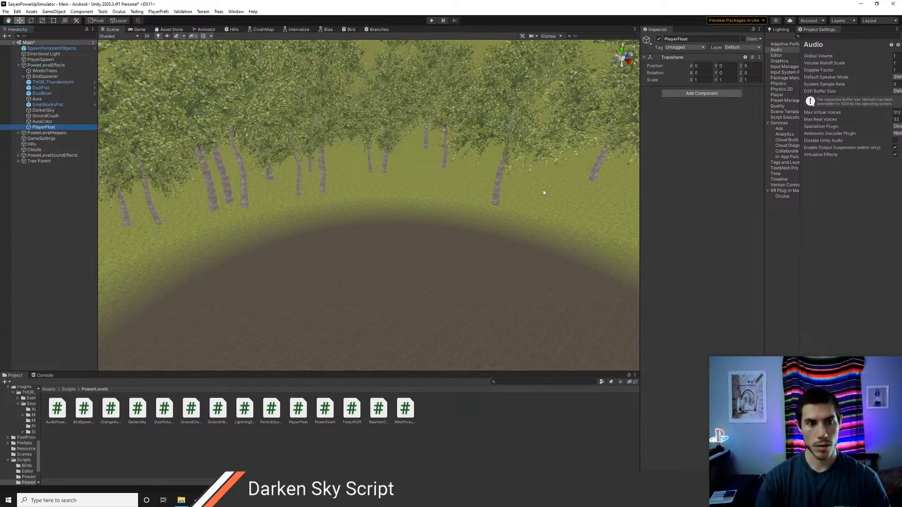
# Step: Add the Player Float script component to the PlayerFloat object
pyautogui.click(678, 94)
pyautogui.write('pla')
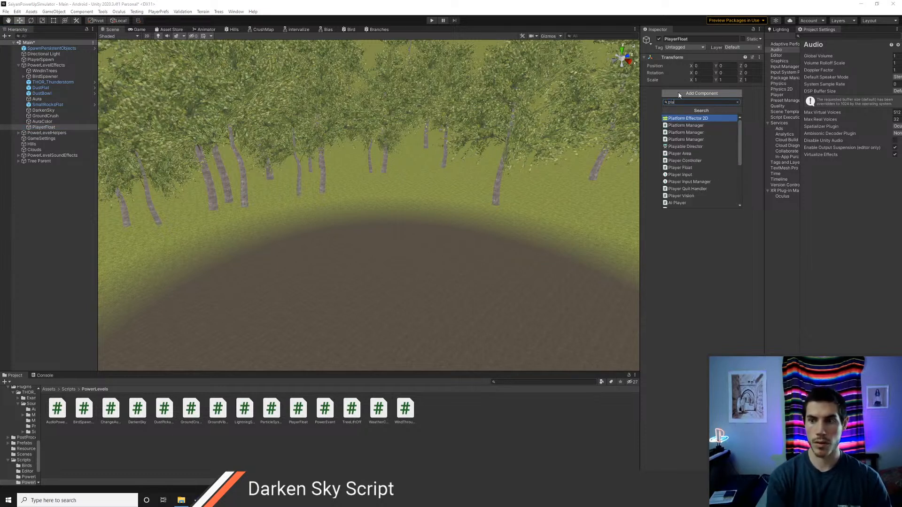
pyautogui.write('yerf')
pyautogui.press('Return')
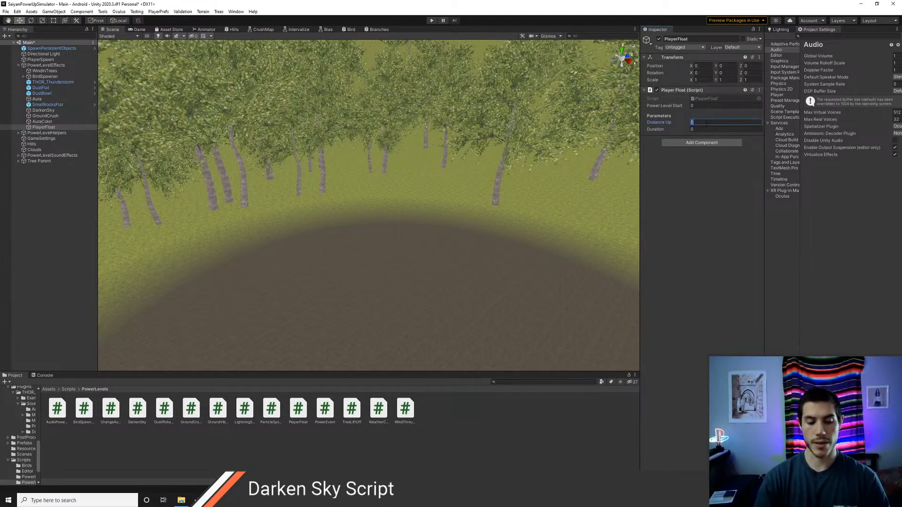
# Step: Set Distance Up and Duration to 30 in the Player Float component, enter its Power Level Start and save the scene
pyautogui.write('30')
pyautogui.click(701, 129)
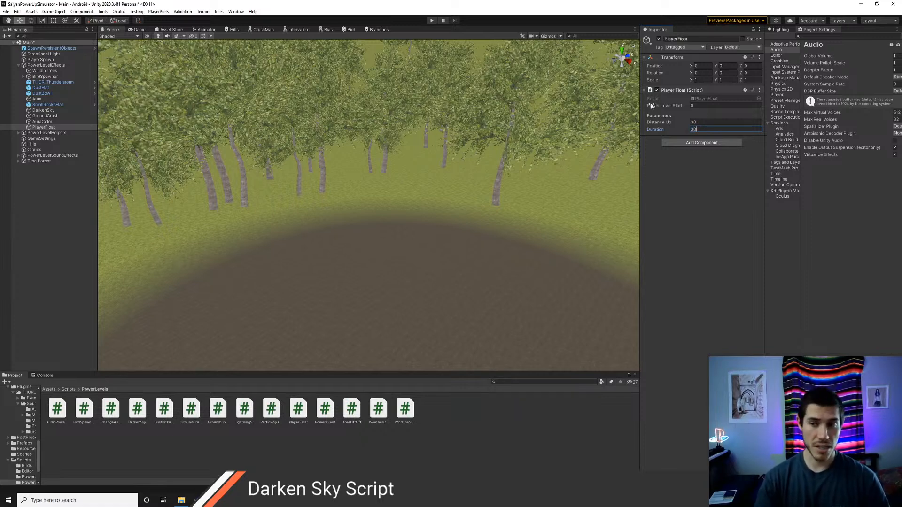
pyautogui.click(711, 107)
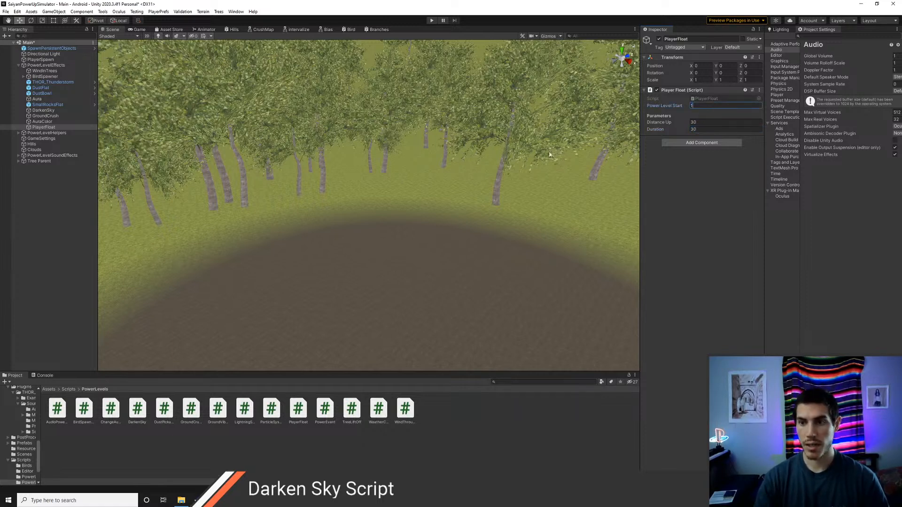
pyautogui.click(27, 233)
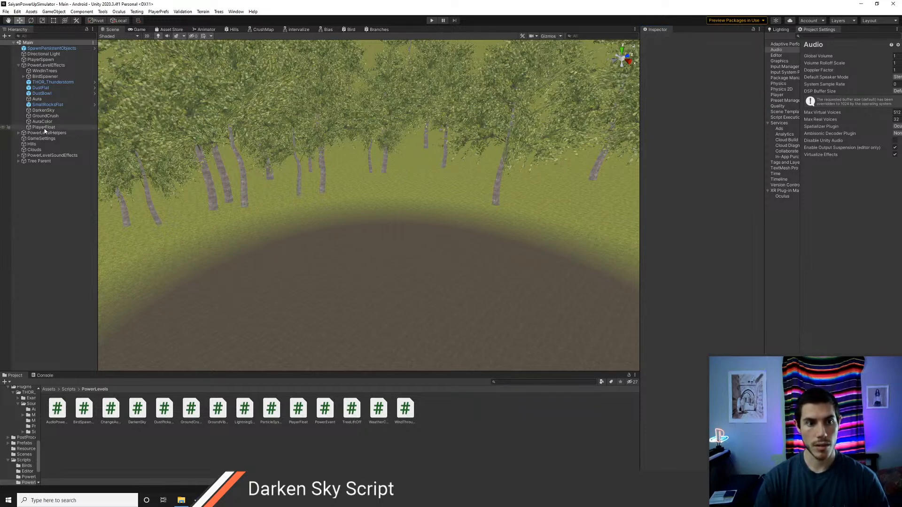
# Step: Switch to Visual Studio Code, open PlayerFloat.cs and examine how its Start method finds the Player object
pyautogui.hotkey('alt', 'Tab')
pyautogui.hotkey('ctrl', 'p')
pyautogui.write('playerfl')
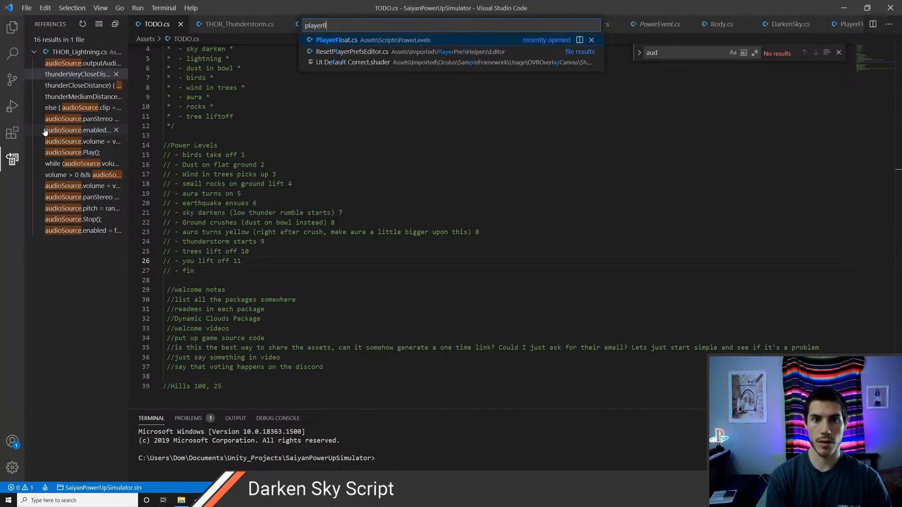
pyautogui.press('Return')
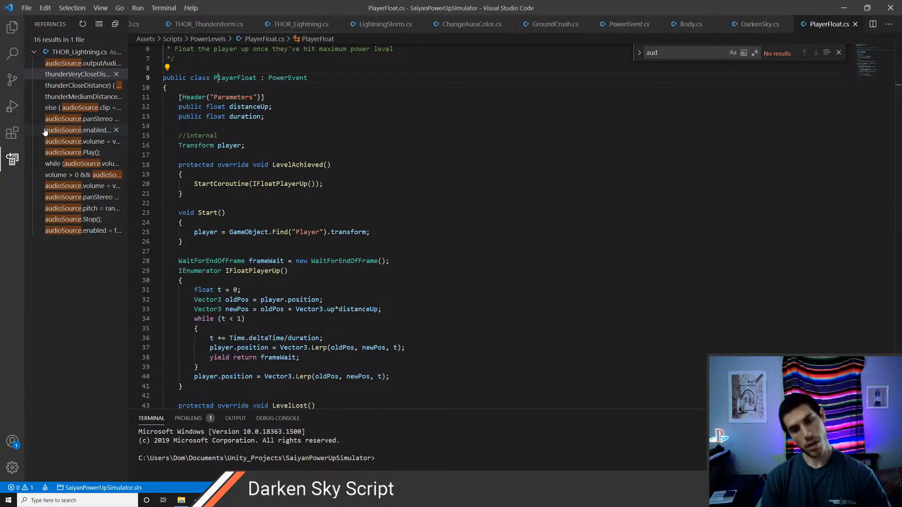
pyautogui.press('Down')
pyautogui.press('Down')
pyautogui.press('Down')
pyautogui.press('Down')
pyautogui.press('Down')
pyautogui.press('Down')
pyautogui.press('Down')
pyautogui.press('Down')
pyautogui.press('Down')
pyautogui.press('Down')
pyautogui.press('Down')
pyautogui.press('Down')
pyautogui.press('Down')
pyautogui.press('Down')
pyautogui.press('Down')
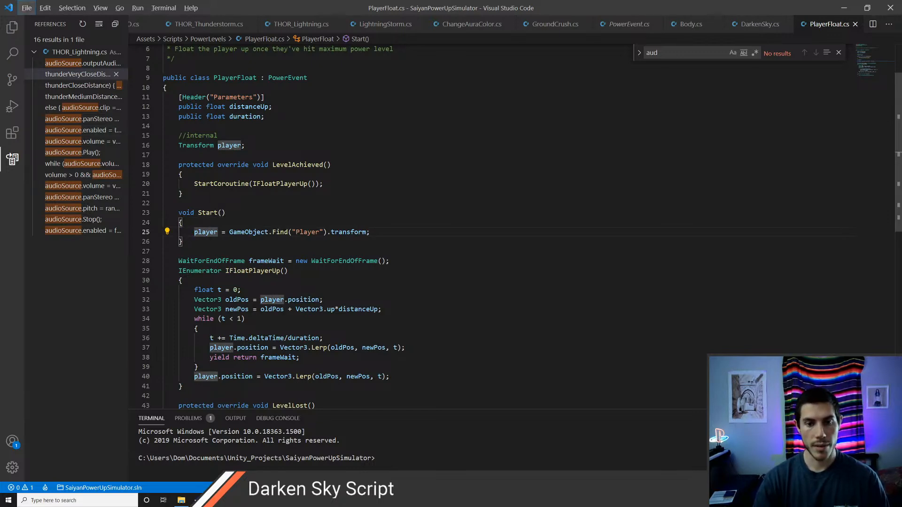
pyautogui.doubleClick(308, 232)
# Step: Switch to Unity, create a C# script named PlayerSpy in the Assets/Scripts folder and open it for editing
pyautogui.hotkey('alt', 'Tab')
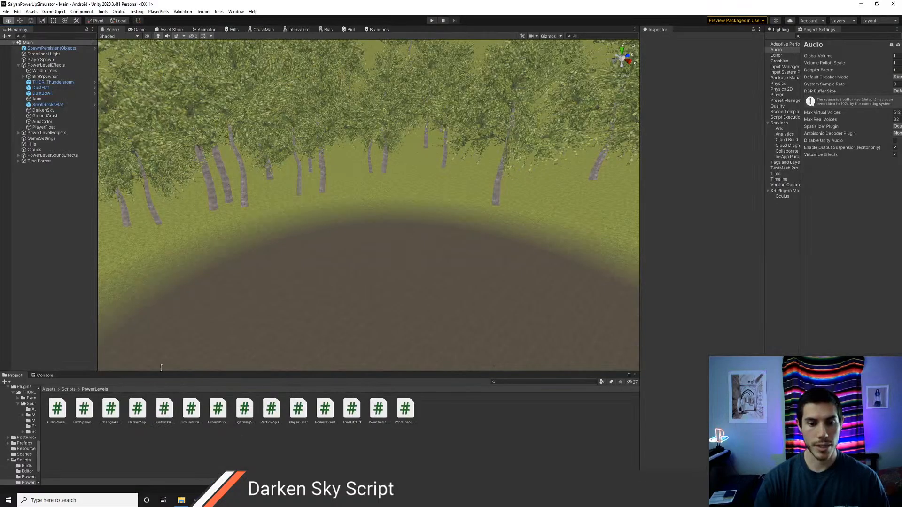
pyautogui.click(68, 390)
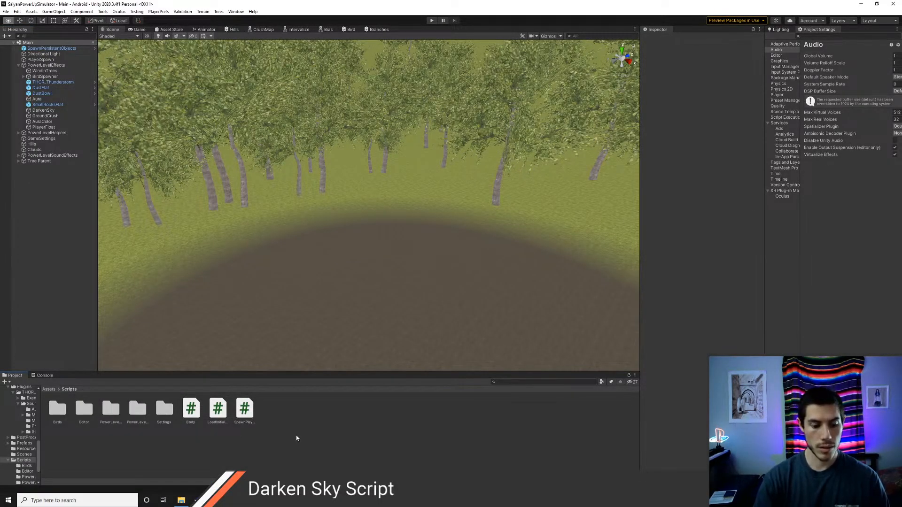
pyautogui.hotkey('alt', 'c')
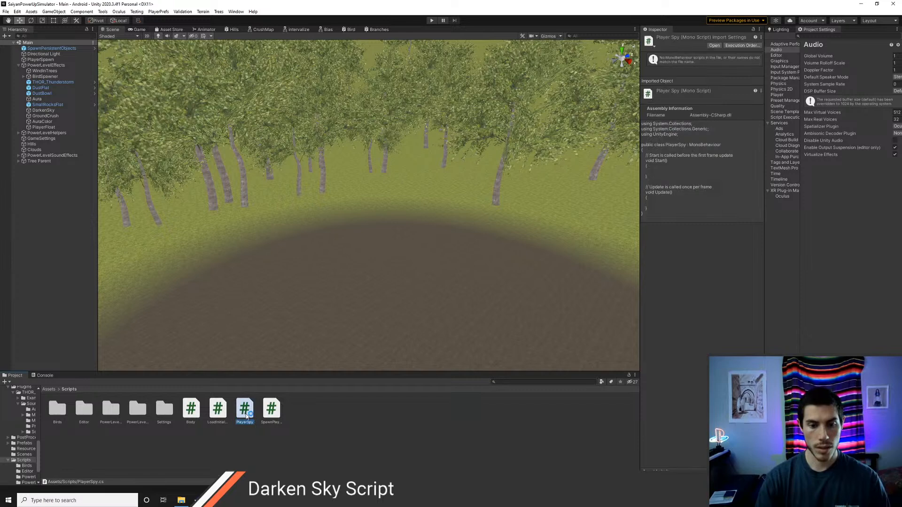
# Step: Add the block comment "Access to the player object" above the PlayerSpy class and save the script
pyautogui.press('Return')
pyautogui.press('Return')
pyautogui.press('Up')
pyautogui.write('/*')
pyautogui.press('Return')
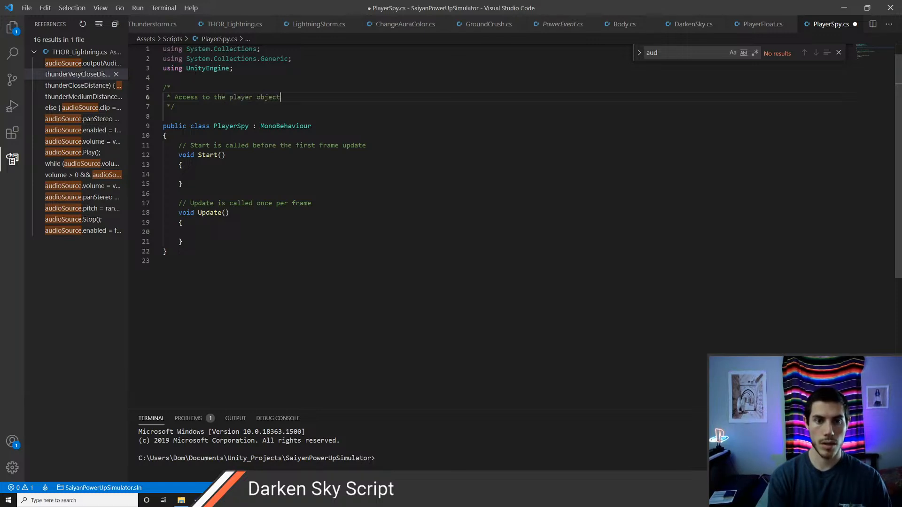
pyautogui.press('BackSpace')
pyautogui.hotkey('ctrl', 's')
# Step: Declare a public static Transform named player at the beginning of the PlayerSpy class
pyautogui.press('Down')
pyautogui.press('Down')
pyautogui.press('Down')
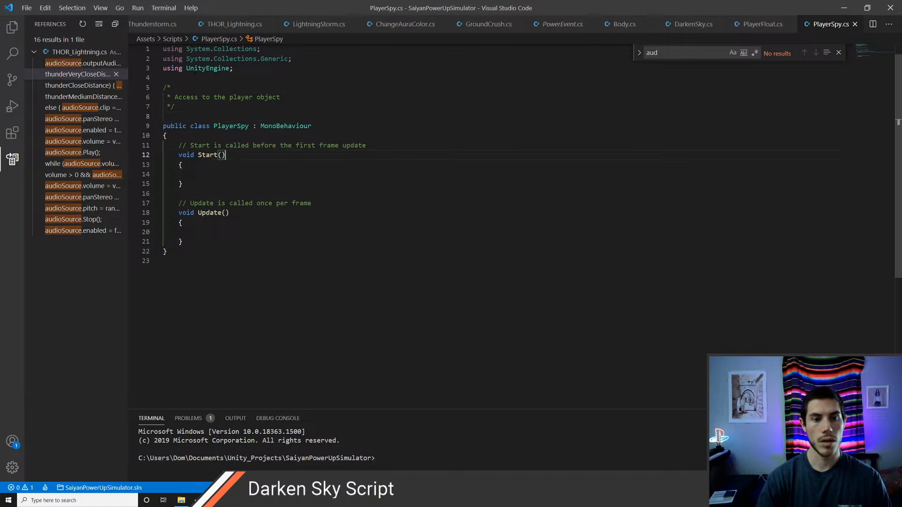
pyautogui.press('Return')
pyautogui.write('publ')
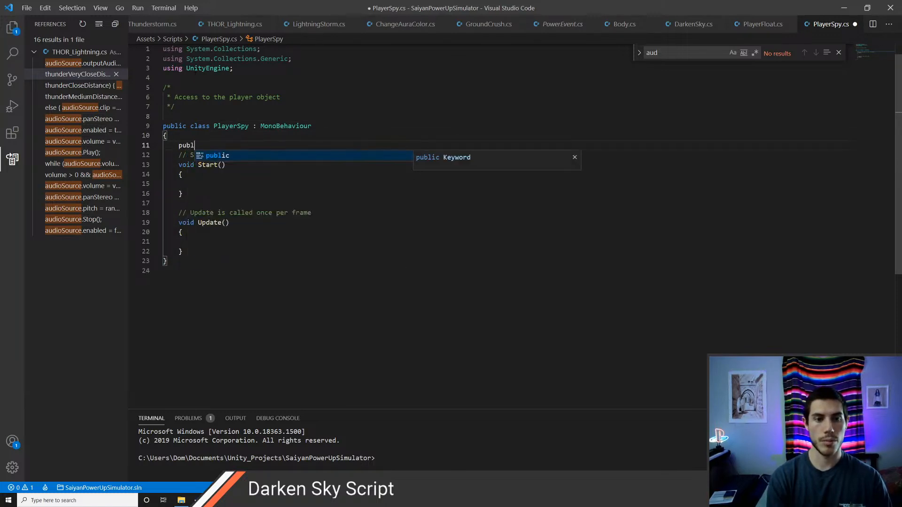
pyautogui.write('ic static Tran')
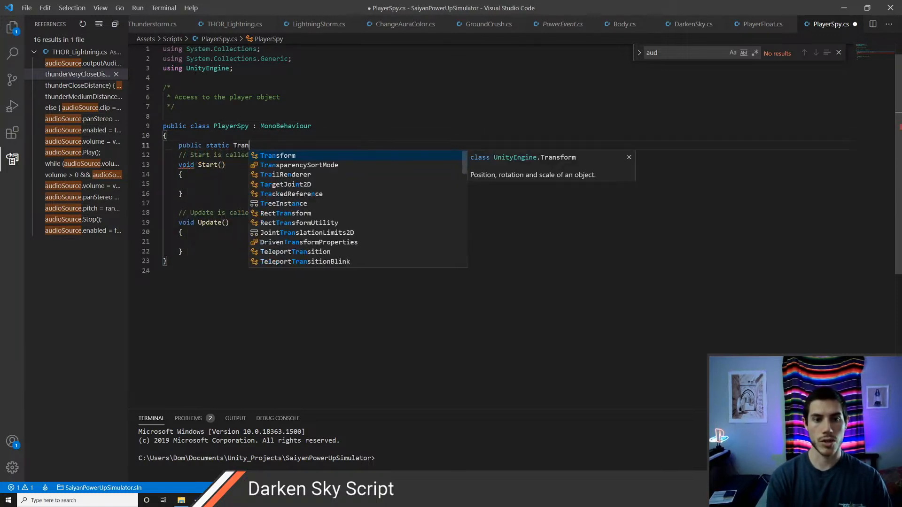
pyautogui.write('sform playe')
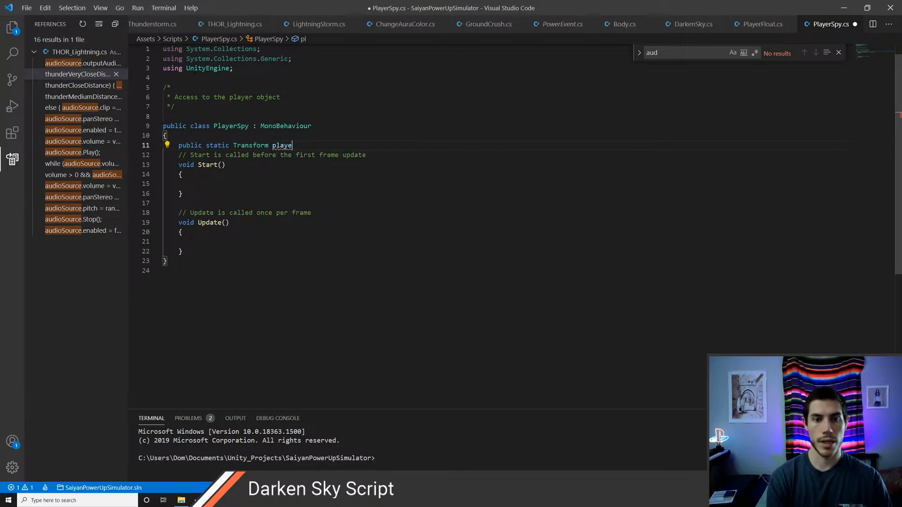
pyautogui.write('r;')
pyautogui.press('Return')
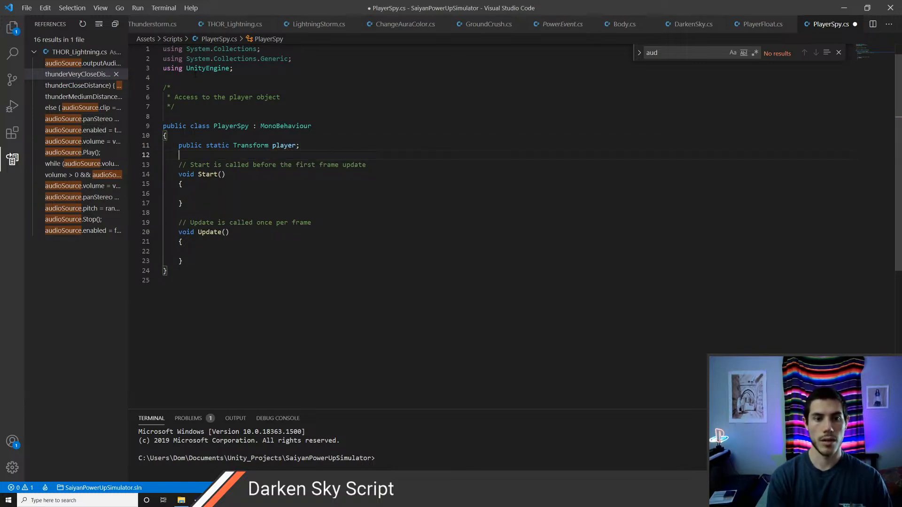
# Step: Assign player = this.transform; inside the Start method of PlayerSpy
pyautogui.write('p')
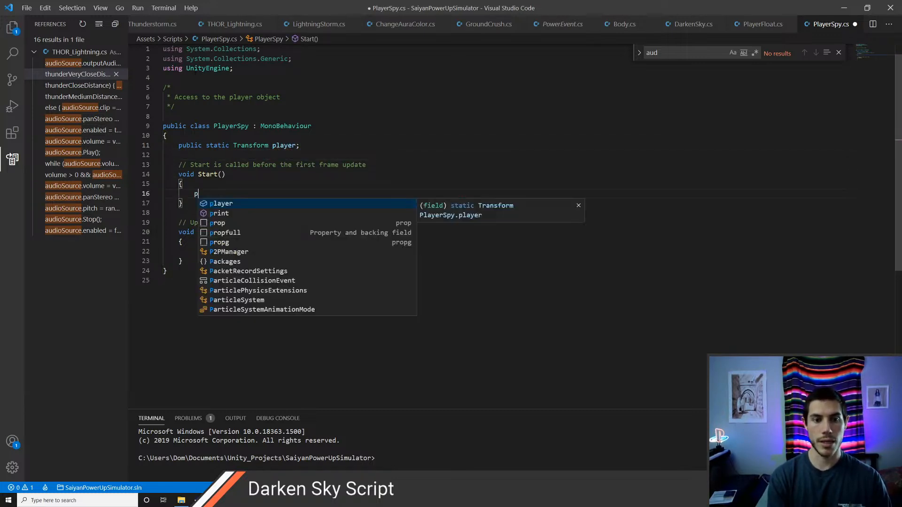
pyautogui.write('layer =')
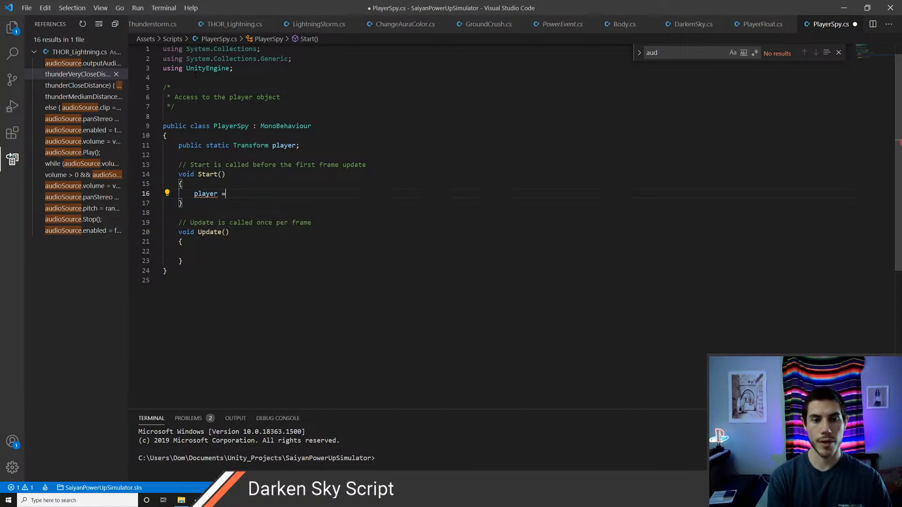
pyautogui.write(' transform')
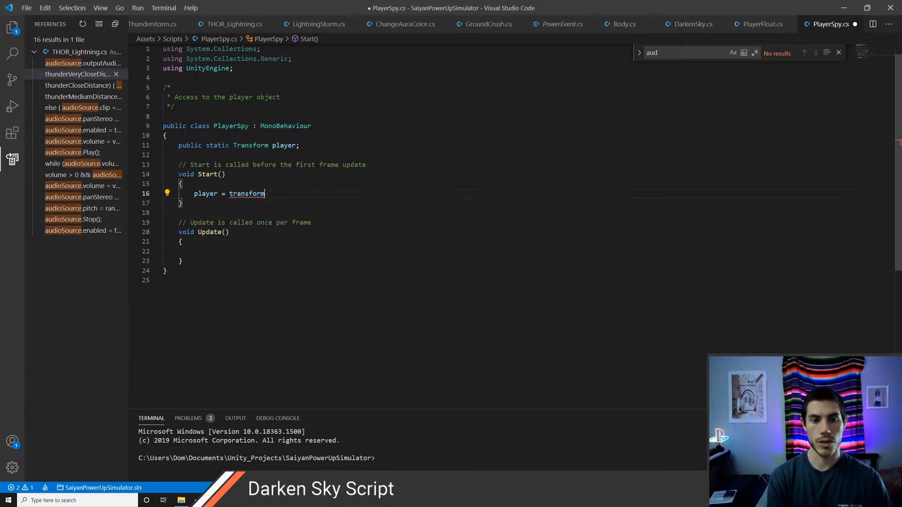
pyautogui.write(';')
pyautogui.hotkey('ctrl', 's')
pyautogui.write('this.')
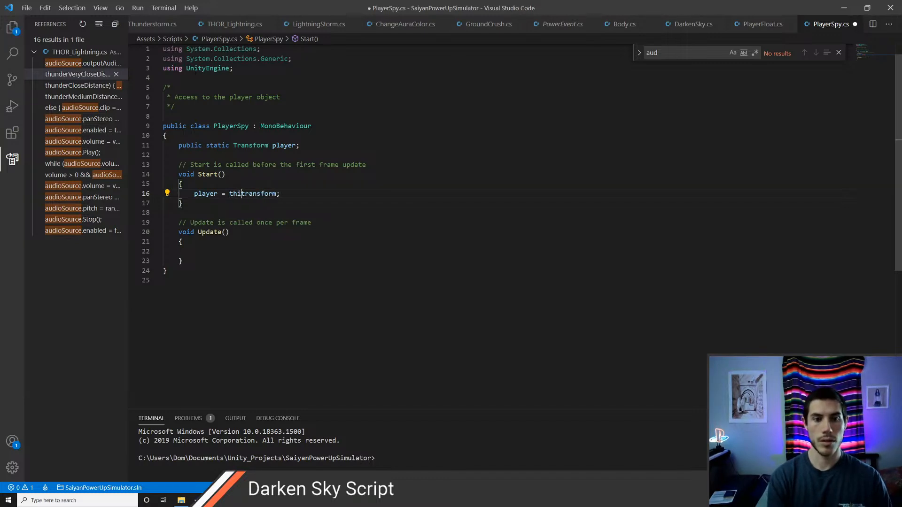
# Step: Delete the unused Update method and its comment from the PlayerSpy class and save the script
pyautogui.press('Escape')
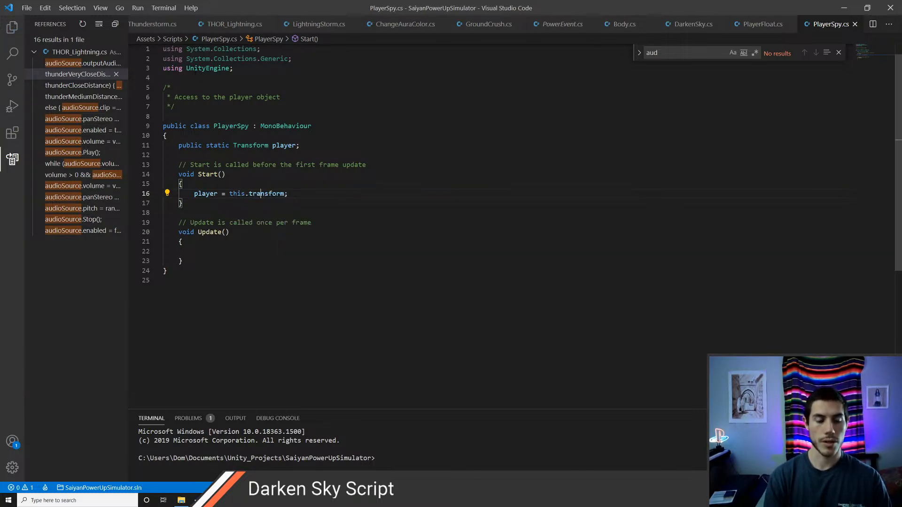
pyautogui.press('Down')
pyautogui.press('Down')
pyautogui.hotkey('ctrl', 'x')
pyautogui.hotkey('ctrl', 'x')
pyautogui.hotkey('ctrl', 'x')
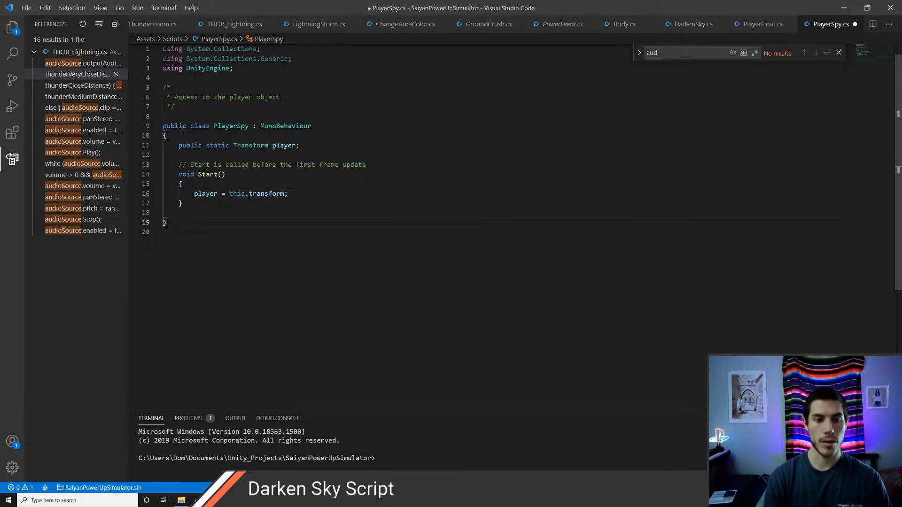
pyautogui.hotkey('ctrl', 's')
# Step: In PlayerFloat.cs, replace the GameObject.Find lookup in Start with PlayerSpy.player and save the script
pyautogui.hotkey('ctrl', 'Tab')
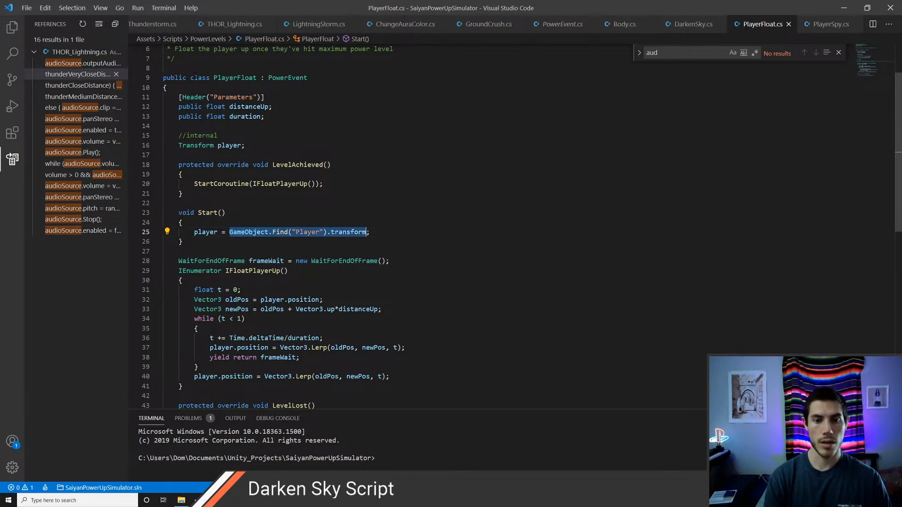
pyautogui.press('BackSpace')
pyautogui.write('PlayerSpy')
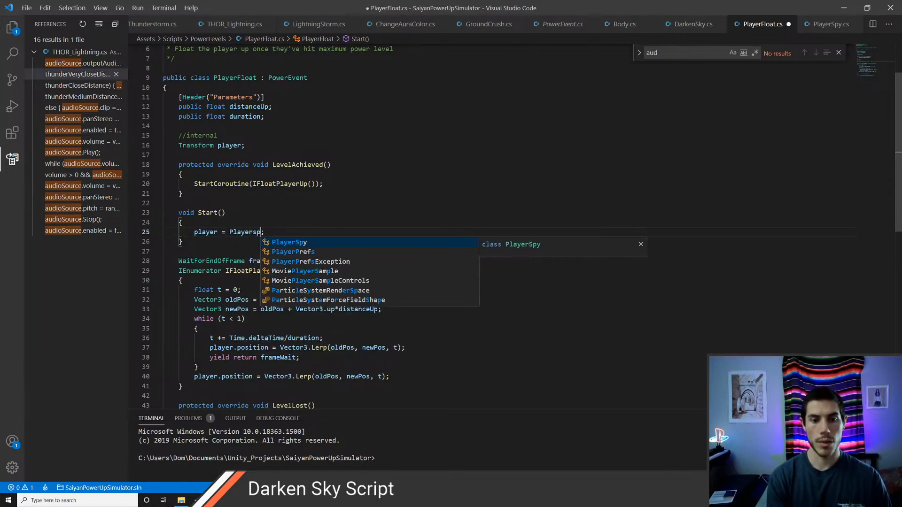
pyautogui.write('.')
pyautogui.press('Tab')
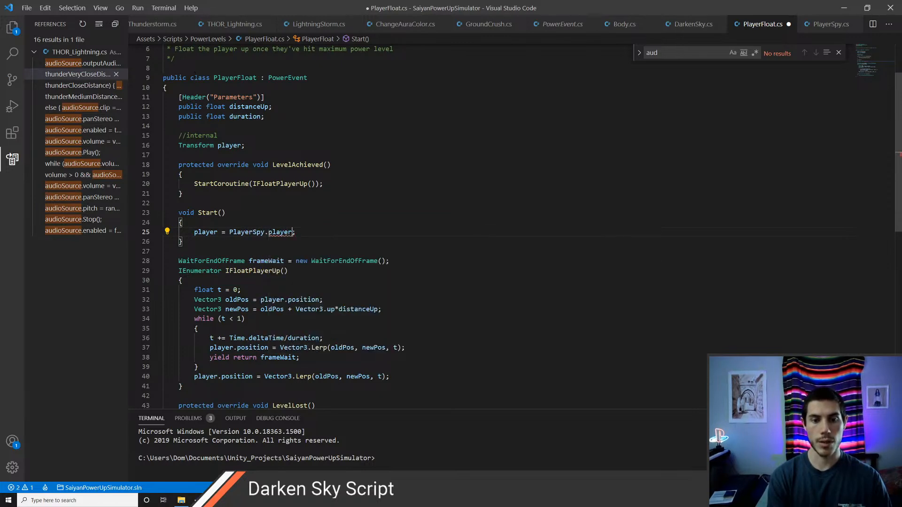
pyautogui.hotkey('ctrl', 's')
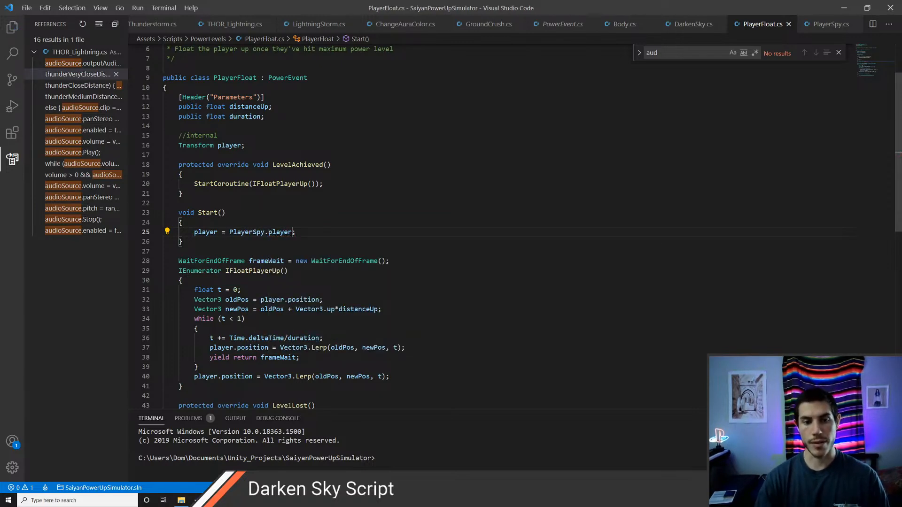
# Step: Remove the NotImplementedException from PlayerFloat's LevelLost method, collapse its empty braces onto the signature line and save
pyautogui.scroll(-4, 250, 350)
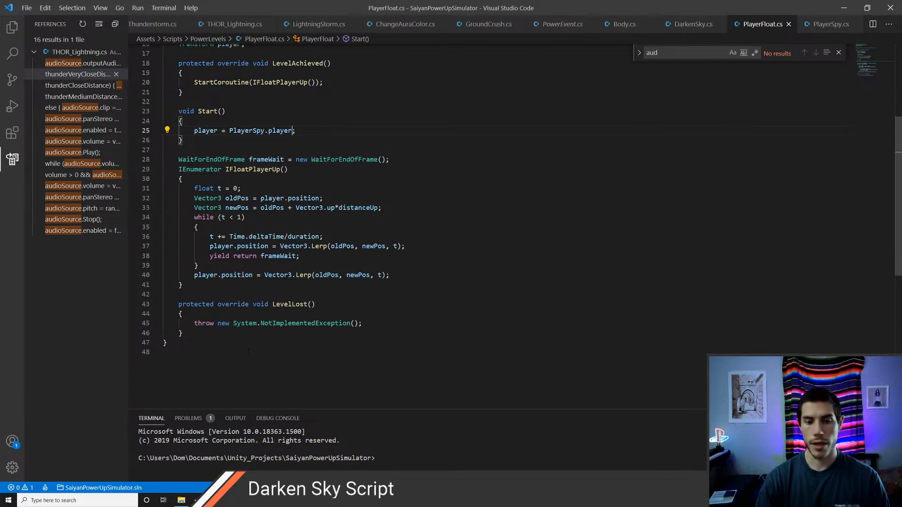
pyautogui.click(226, 327)
pyautogui.hotkey('ctrl', 'x')
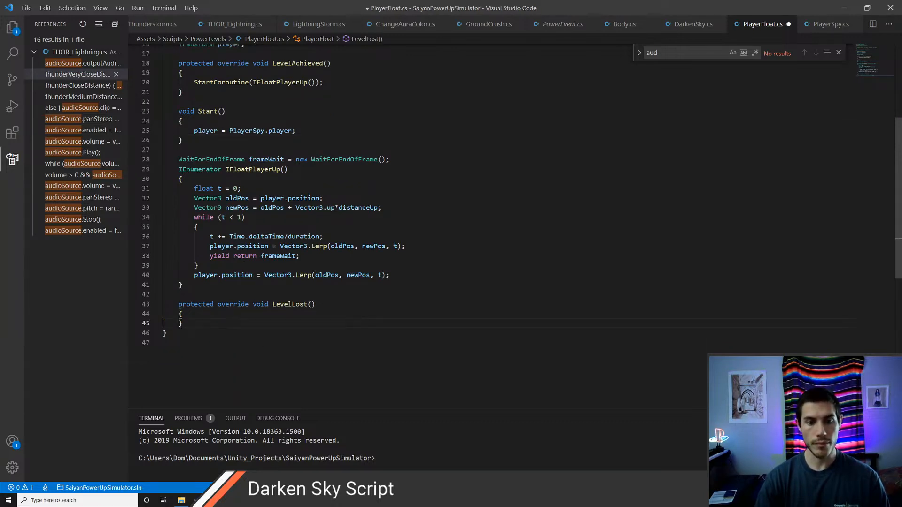
pyautogui.press('BackSpace')
pyautogui.press('BackSpace')
pyautogui.press('BackSpace')
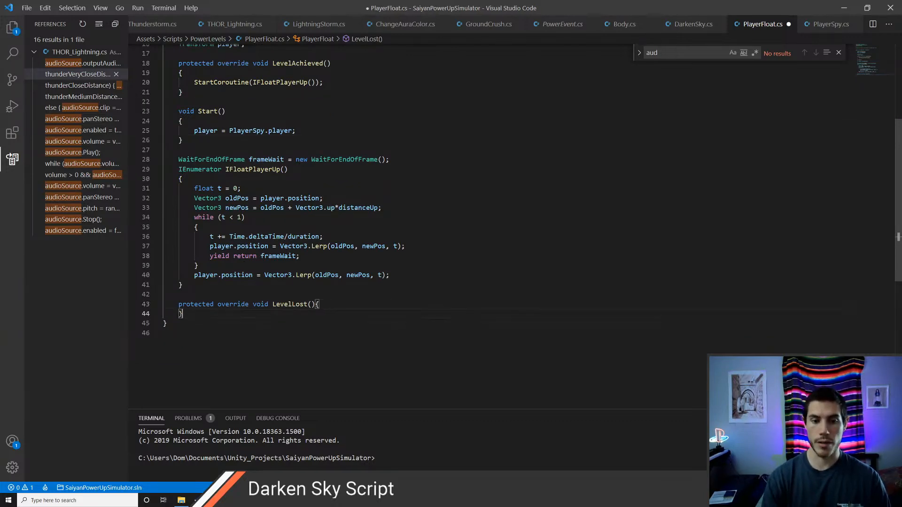
pyautogui.hotkey('ctrl', 's')
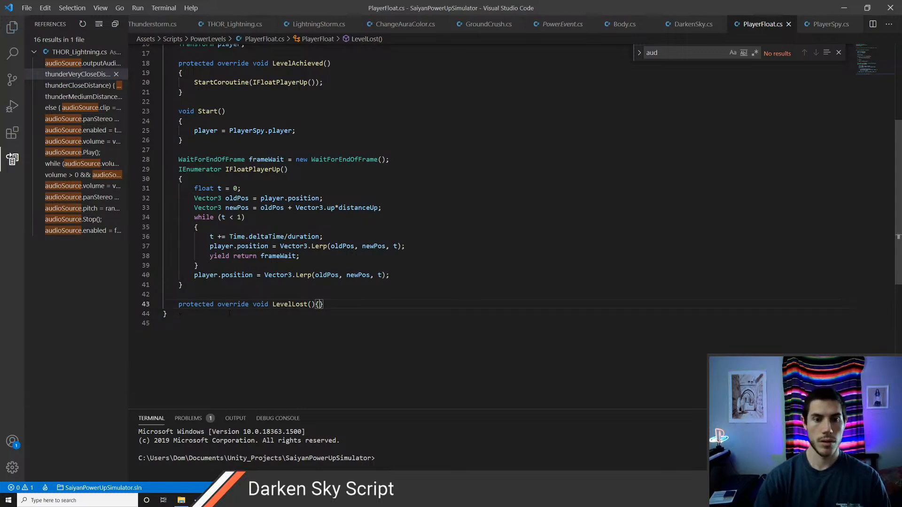
pyautogui.scroll(5, 275, 242)
pyautogui.scroll(1, 298, 254)
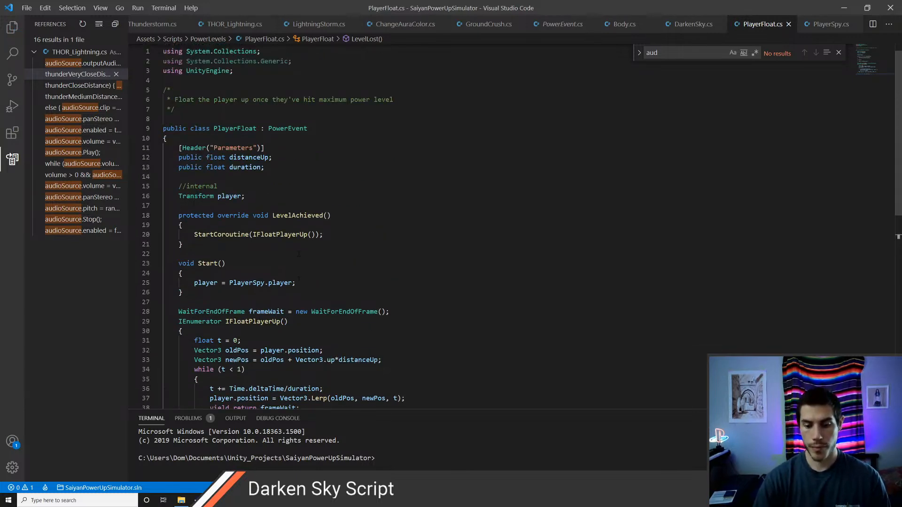
pyautogui.scroll(-1, 299, 254)
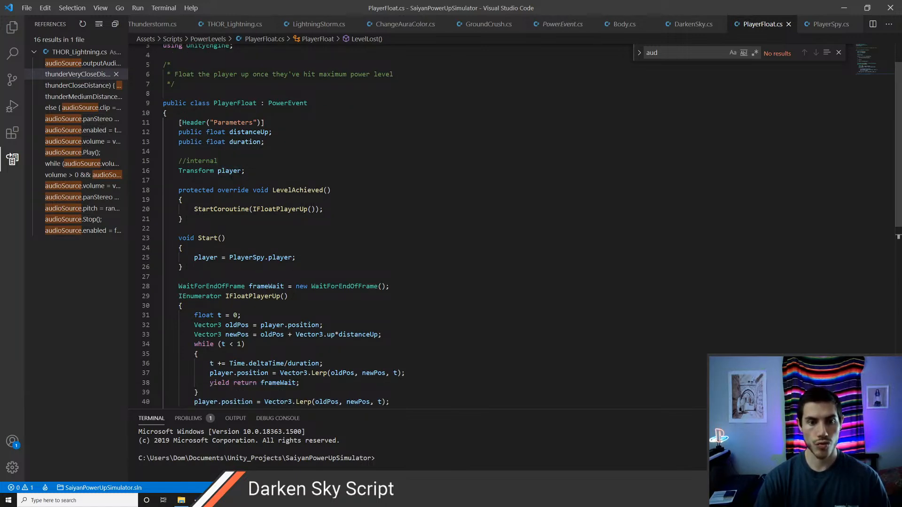
pyautogui.doubleClick(230, 171)
pyautogui.click(245, 142)
# Step: Switch to Unity and add the Player Spy script component to the Player prefab in Assets/Prefabs, returning to the Main scene
pyautogui.hotkey('alt', 'Tab')
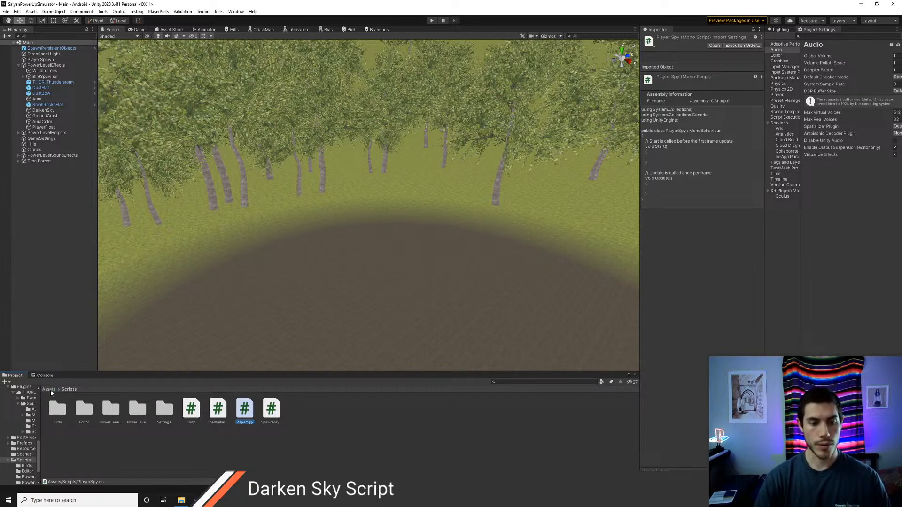
pyautogui.click(51, 390)
pyautogui.doubleClick(199, 411)
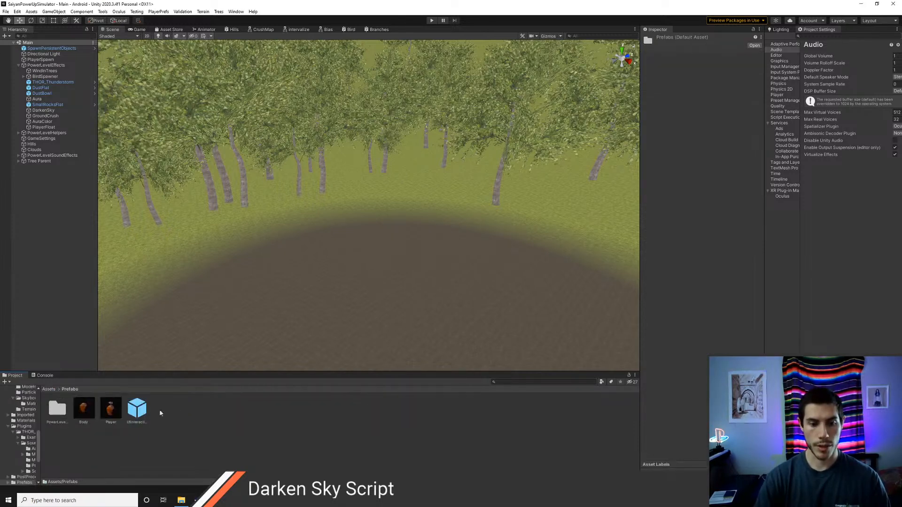
pyautogui.doubleClick(108, 413)
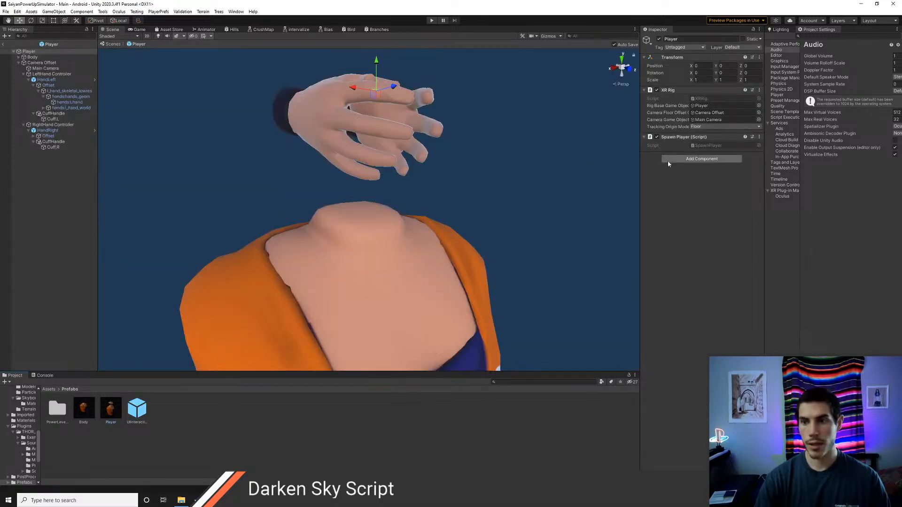
pyautogui.click(684, 160)
pyautogui.write('play')
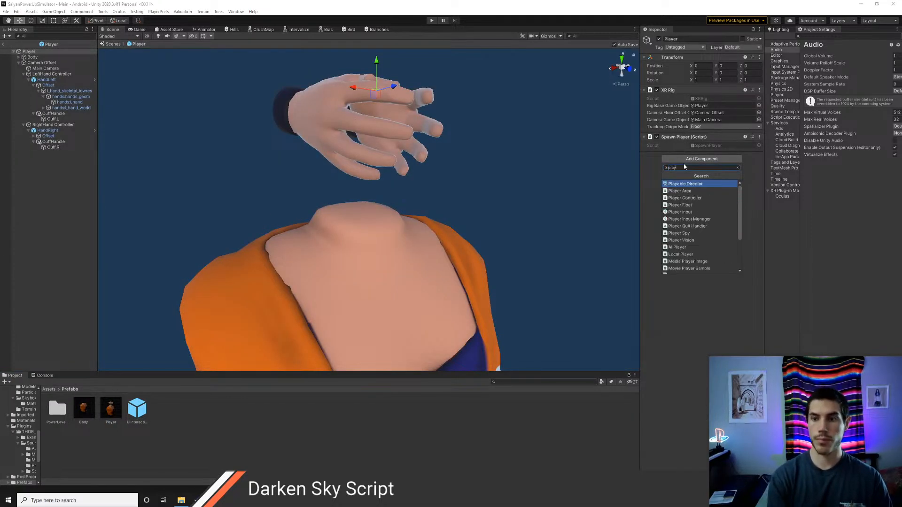
pyautogui.write('erspy')
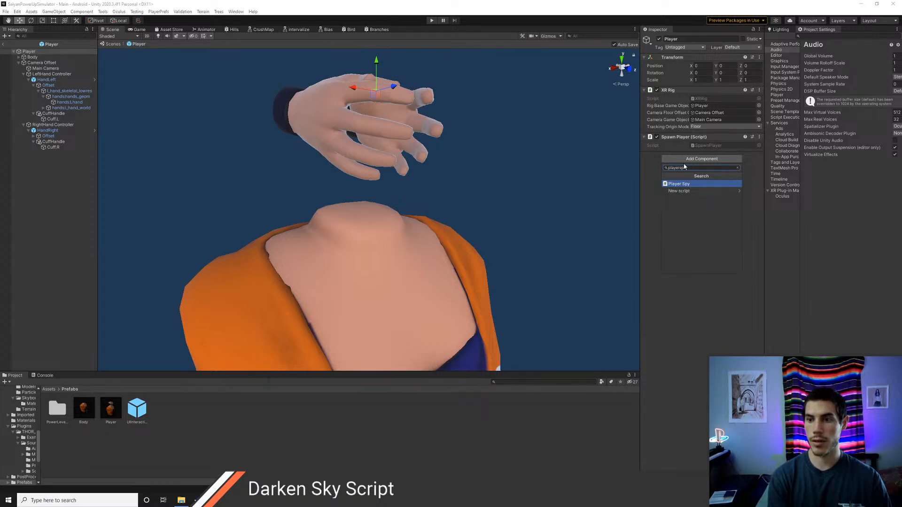
pyautogui.press('Return')
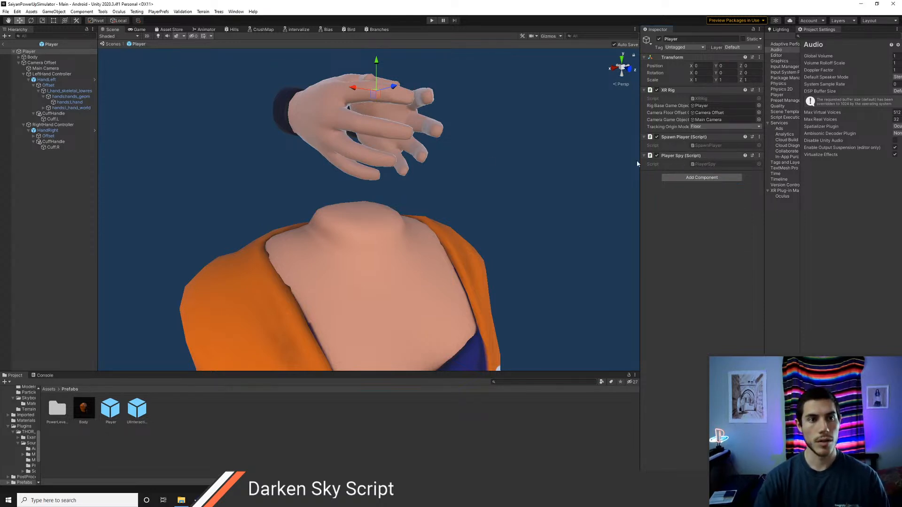
pyautogui.click(4, 45)
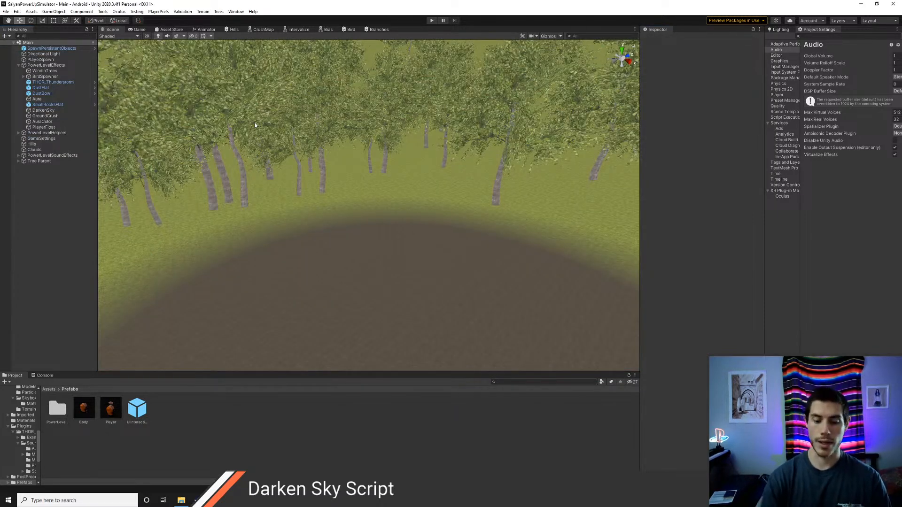
# Step: Switch to Visual Studio Code and delete the player assignment line from PlayerFloat's Start method
pyautogui.hotkey('alt', 'Tab')
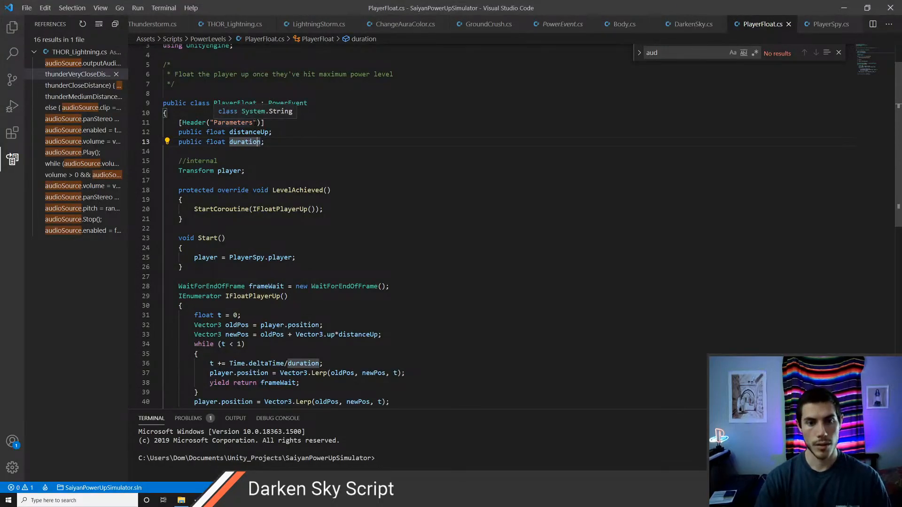
pyautogui.press('Down')
pyautogui.press('Down')
pyautogui.press('Down')
pyautogui.press('Down')
pyautogui.press('Down')
pyautogui.press('Down')
pyautogui.press('Down')
pyautogui.press('Down')
pyautogui.press('Down')
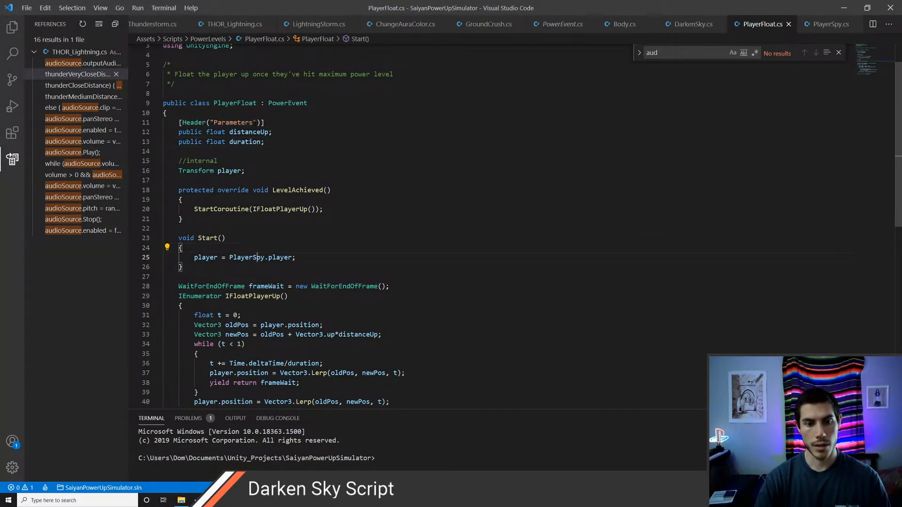
pyautogui.hotkey('ctrl', 'x')
# Step: Delete the internal comment and the Transform player declaration from the PlayerFloat class, along with the adjacent blank line
pyautogui.press('Up')
pyautogui.press('Up')
pyautogui.press('Up')
pyautogui.press('Up')
pyautogui.press('Up')
pyautogui.press('Up')
pyautogui.press('Up')
pyautogui.press('Up')
pyautogui.press('Up')
pyautogui.press('Up')
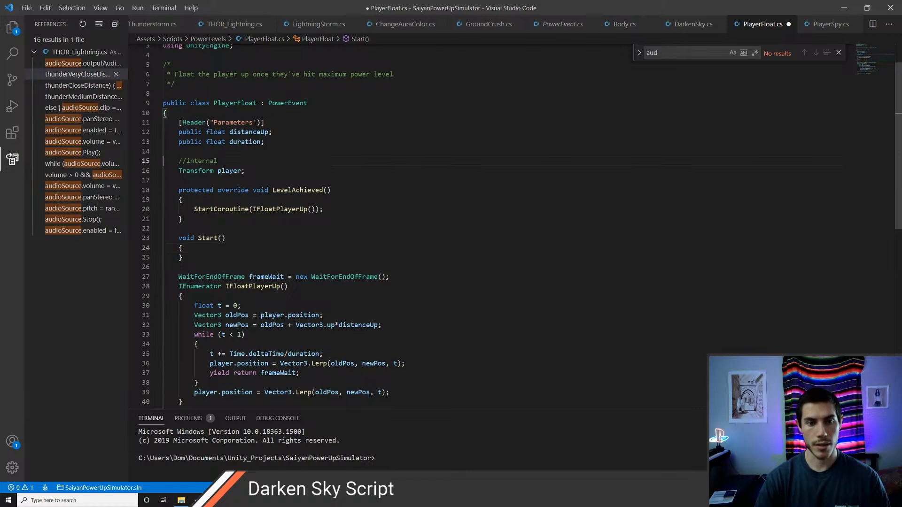
pyautogui.hotkey('ctrl', 'x')
pyautogui.hotkey('ctrl', 'x')
pyautogui.hotkey('ctrl', 'x')
# Step: Delete the empty Start method from the PlayerFloat class and save the script
pyautogui.press('Down')
pyautogui.press('Down')
pyautogui.press('Down')
pyautogui.press('Down')
pyautogui.press('Down')
pyautogui.press('Down')
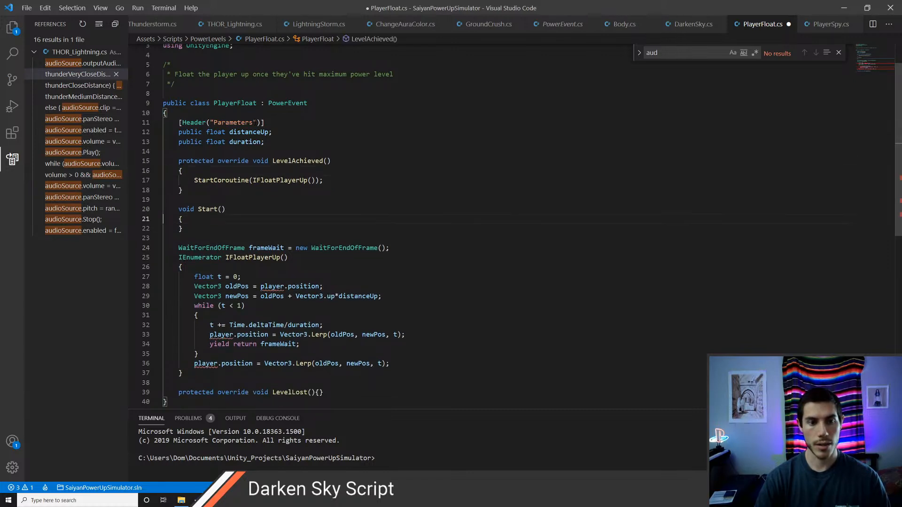
pyautogui.hotkey('ctrl', 'x')
pyautogui.hotkey('ctrl', 'x')
pyautogui.hotkey('ctrl', 'x')
pyautogui.hotkey('ctrl', 'x')
pyautogui.hotkey('ctrl', 's')
# Step: Replace the three player references inside the IFloatPlayerUp coroutine with PlayerSpy.player and save the script
pyautogui.press('Down')
pyautogui.press('Down')
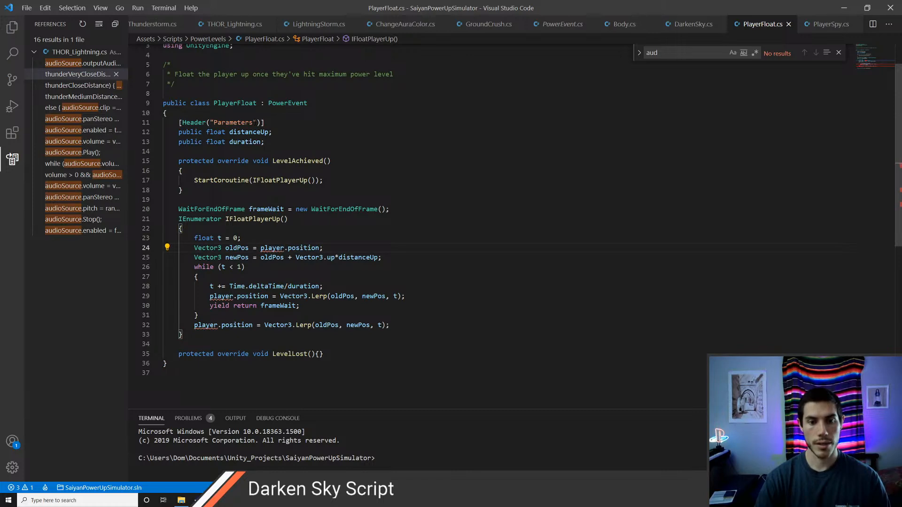
pyautogui.hotkey('ctrl', 'd')
pyautogui.hotkey('ctrl', 'd')
pyautogui.write('PlayerSpy.')
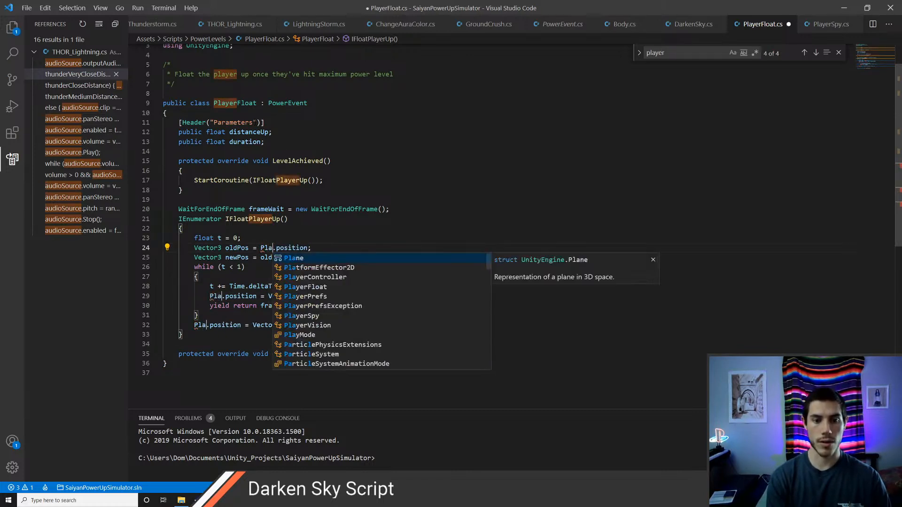
pyautogui.press('Return')
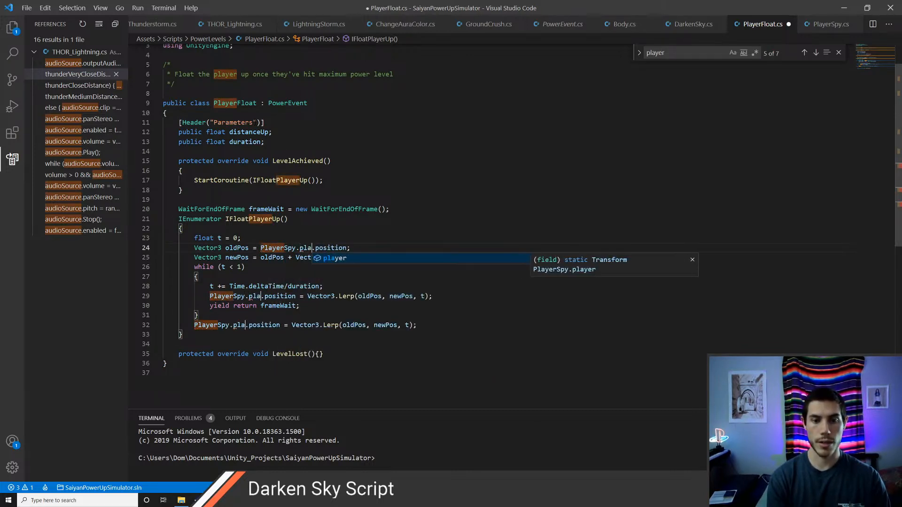
pyautogui.hotkey('ctrl', 's')
pyautogui.press('Escape')
pyautogui.press('Down')
pyautogui.press('Down')
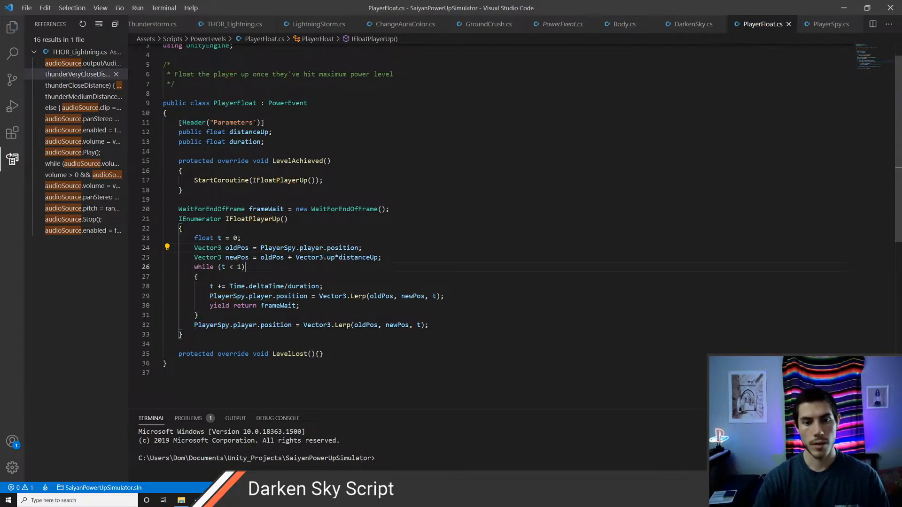
pyautogui.press('Up')
# Step: Switch to Unity and run the Main scene in play mode to test the player float, stopping playback when done
pyautogui.hotkey('alt', 'Tab')
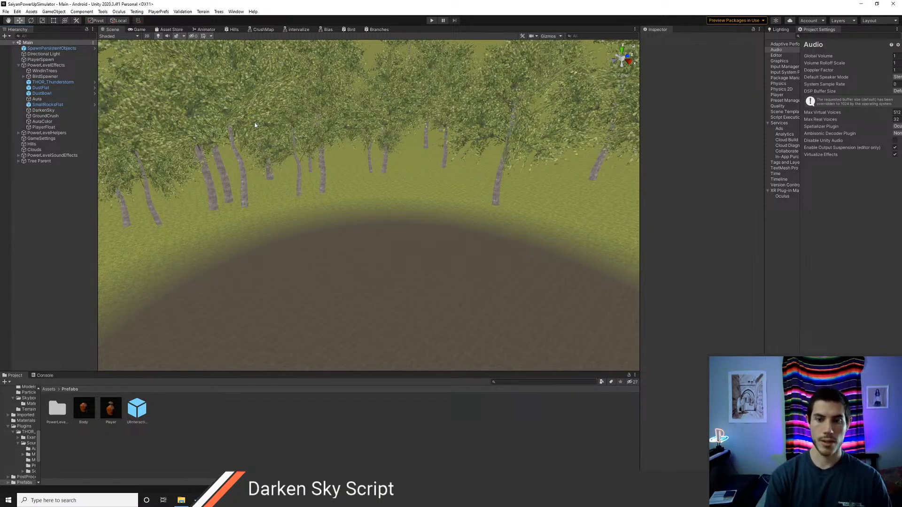
pyautogui.hotkey('ctrl', 'p')
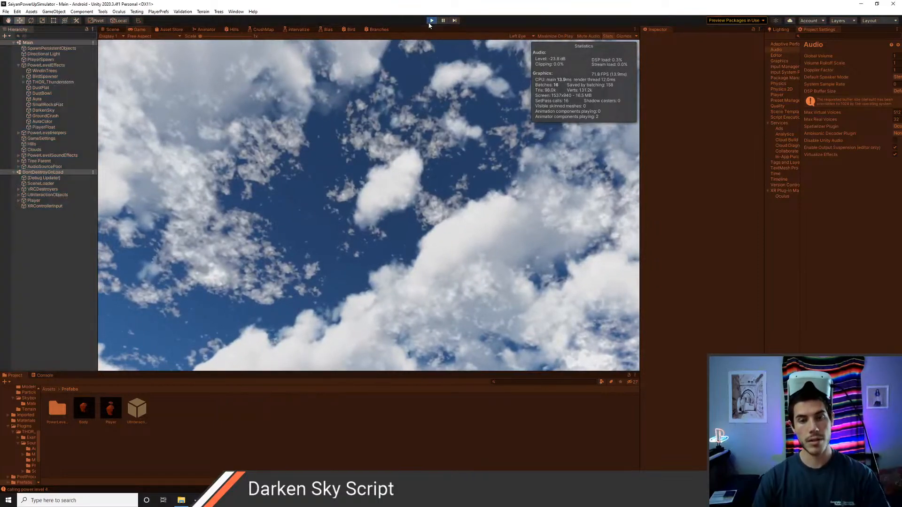
pyautogui.click(430, 21)
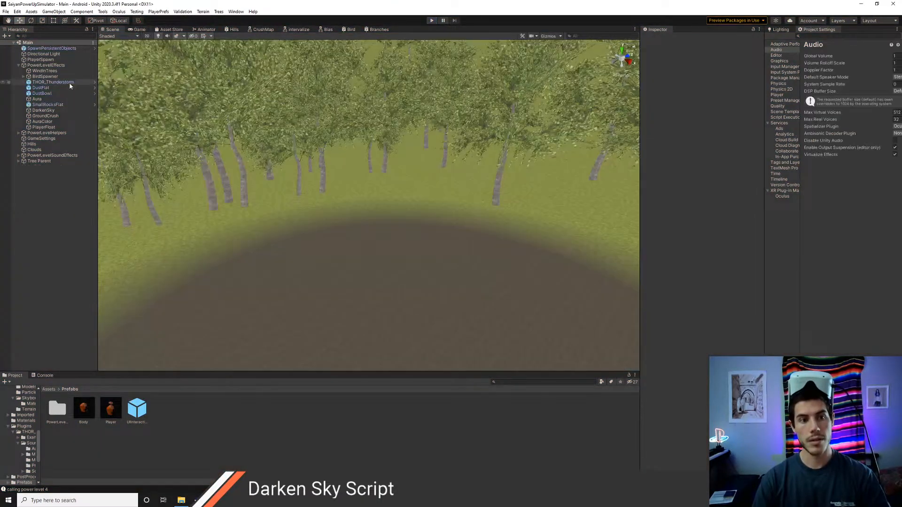
# Step: Set the PlayerFloat object's Distance Up to 50 and Duration to 20, and test the saved scene in play mode
pyautogui.click(41, 128)
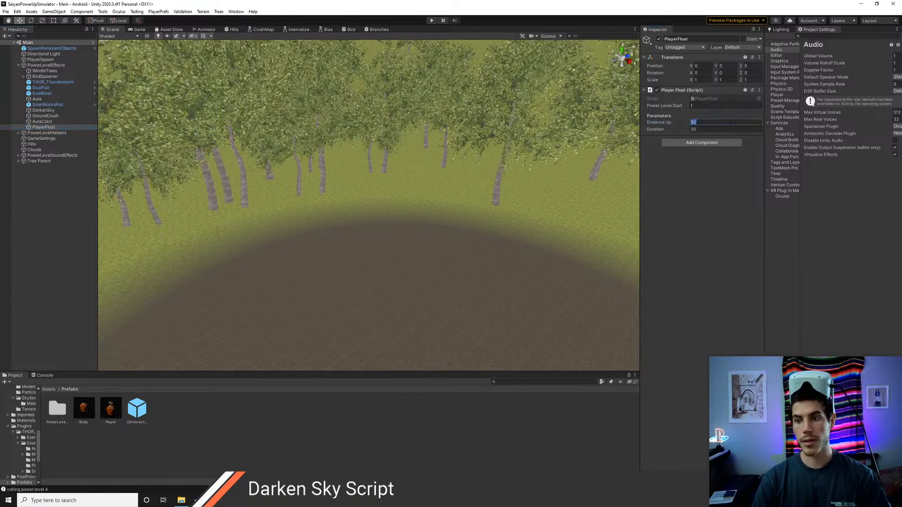
pyautogui.write('50')
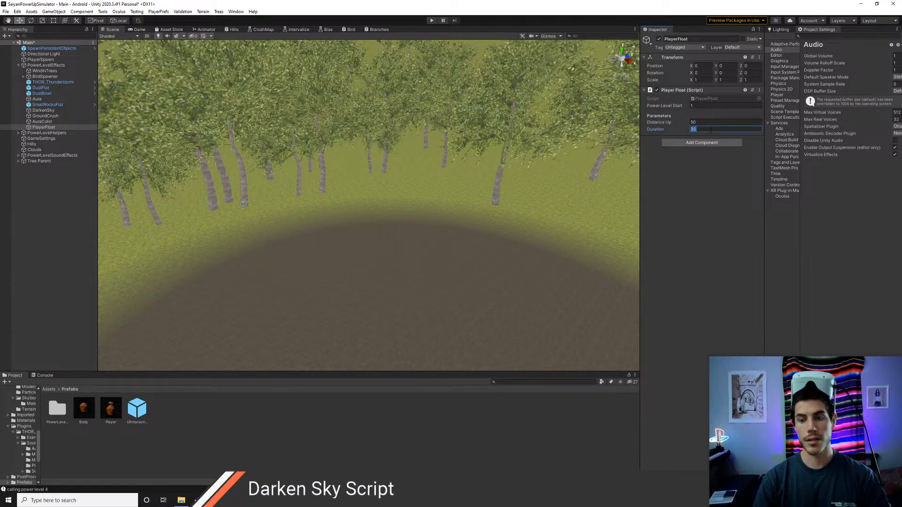
pyautogui.write('20')
pyautogui.hotkey('ctrl', 's')
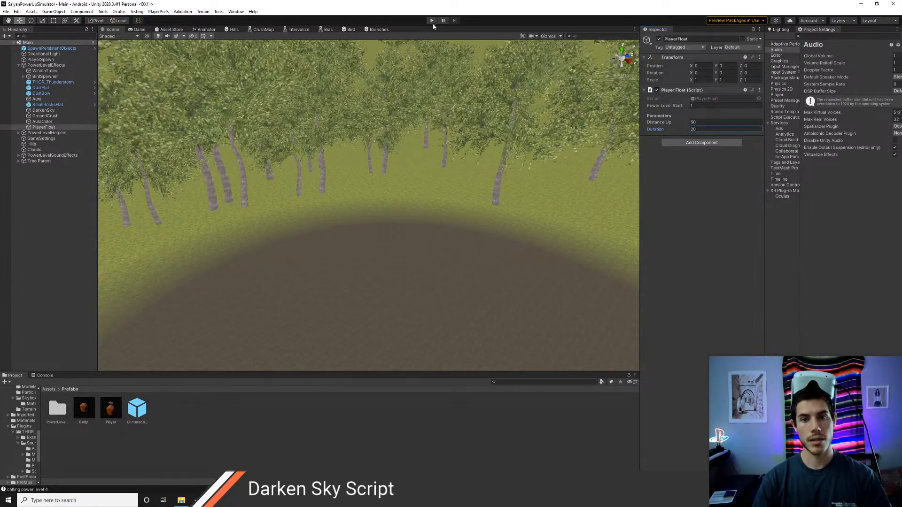
pyautogui.click(432, 20)
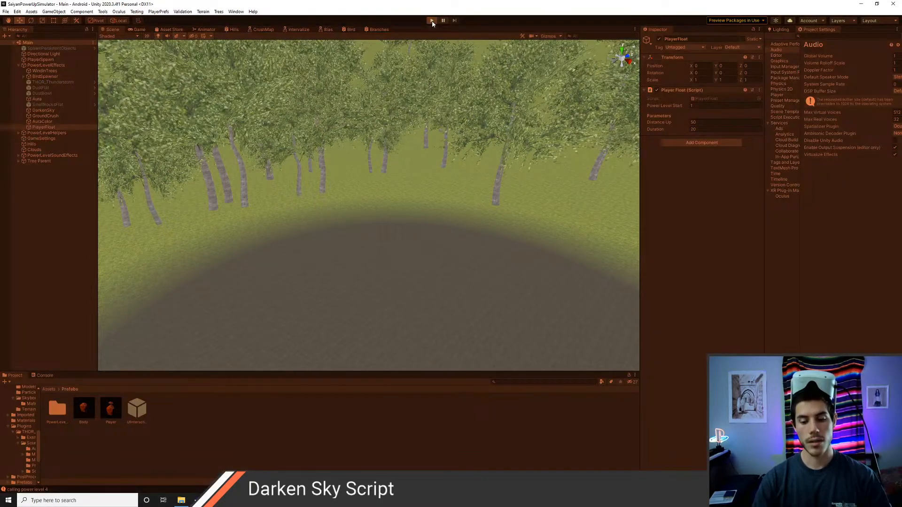
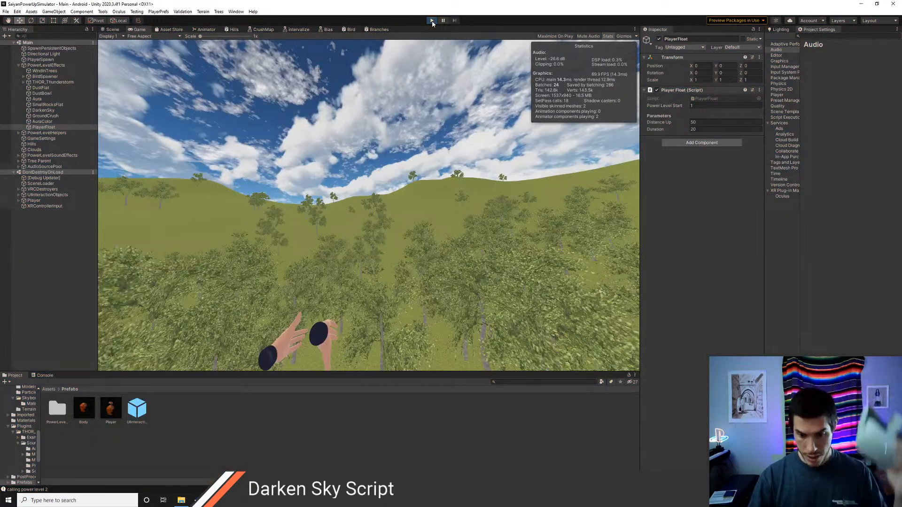
# Step: Stop play mode, switch to Visual Studio Code and open the TODO.cs file
pyautogui.click(432, 21)
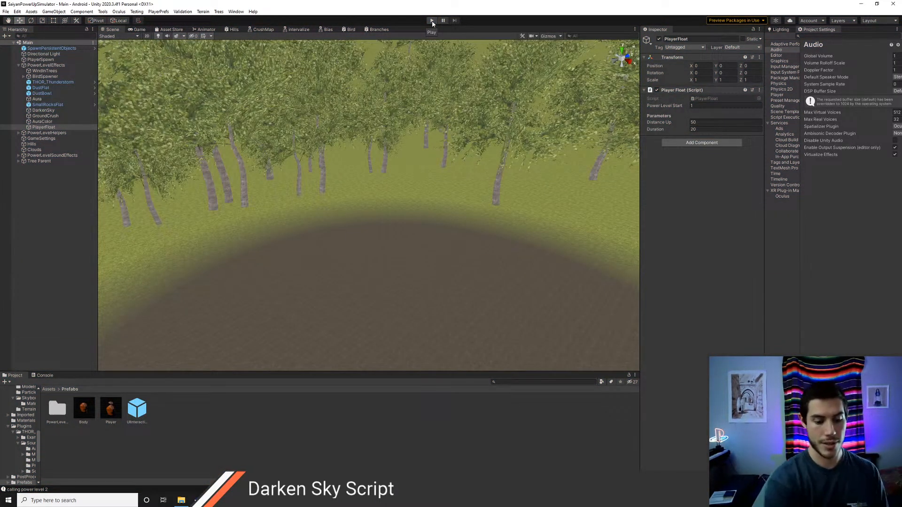
pyautogui.hotkey('alt', 'Tab')
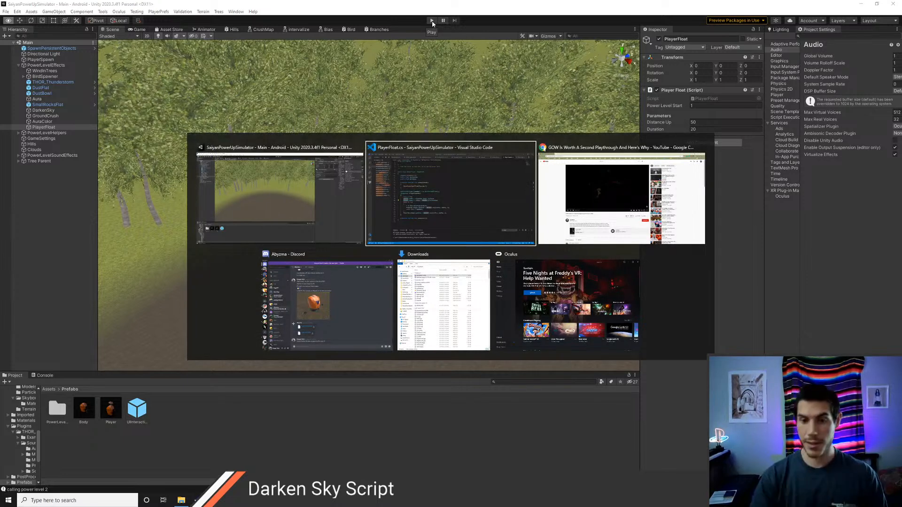
pyautogui.hotkey('alt', 'Tab')
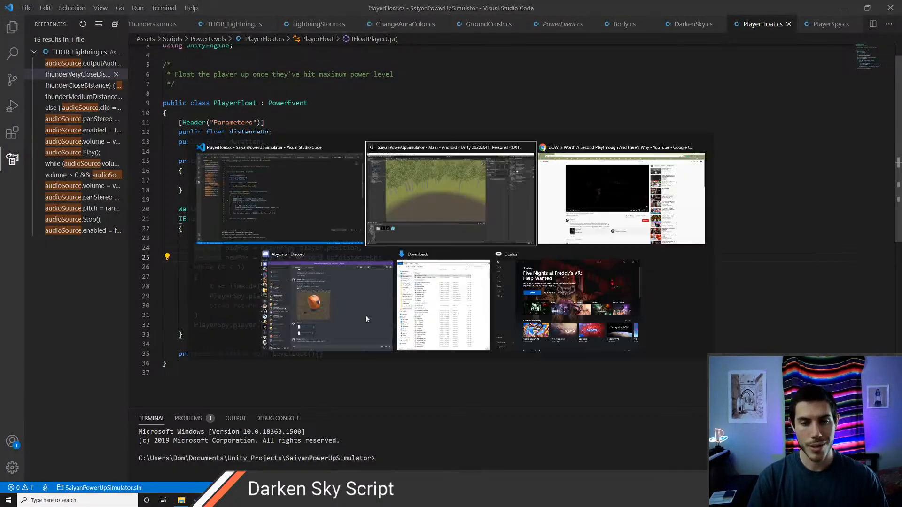
pyautogui.hotkey('alt', 'Tab')
pyautogui.hotkey('alt', 'Tab')
pyautogui.hotkey('alt', 'Tab')
pyautogui.hotkey('alt', 'Tab')
pyautogui.hotkey('alt', 'Tab')
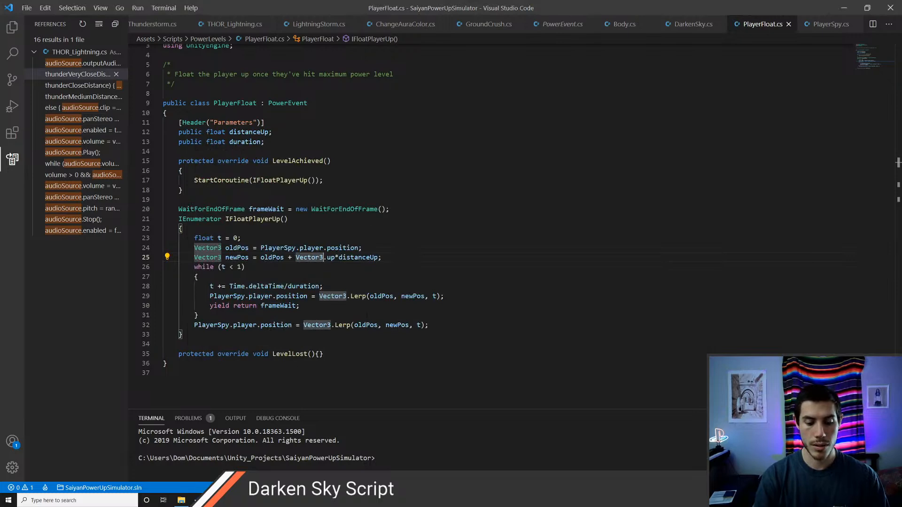
pyautogui.hotkey('ctrl', 'p')
pyautogui.write('todo')
pyautogui.press('Return')
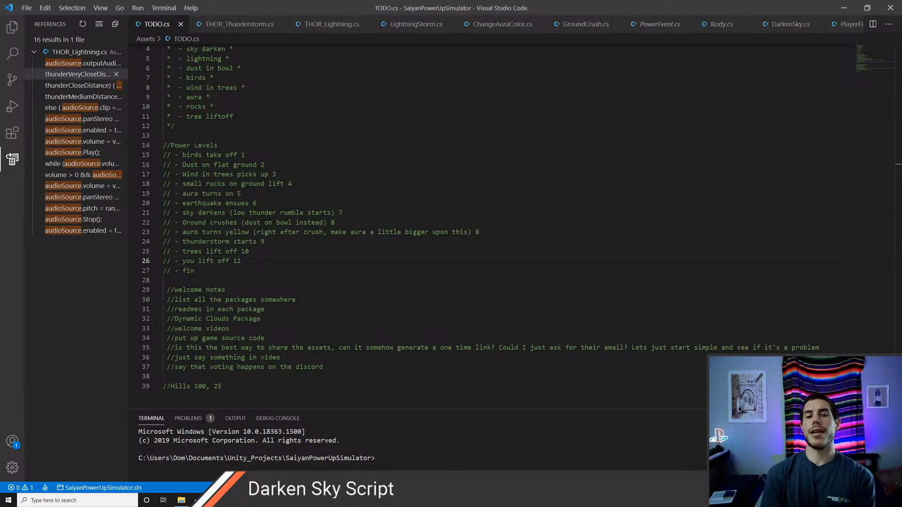
# Step: Delete all nine old task lines under the TODO heading in the comment block of TODO.cs
pyautogui.press('Up')
pyautogui.press('Up')
pyautogui.press('Up')
pyautogui.press('Up')
pyautogui.press('Up')
pyautogui.press('Up')
pyautogui.press('Up')
pyautogui.press('Up')
pyautogui.press('Up')
pyautogui.press('Up')
pyautogui.press('Up')
pyautogui.press('Up')
pyautogui.press('Up')
pyautogui.press('Up')
pyautogui.press('Up')
pyautogui.press('Up')
pyautogui.press('Up')
pyautogui.press('Up')
pyautogui.press('Up')
pyautogui.press('Up')
pyautogui.press('Up')
pyautogui.press('Up')
pyautogui.press('Up')
pyautogui.press('Up')
pyautogui.press('Up')
pyautogui.press('Up')
pyautogui.press('Down')
pyautogui.press('Down')
pyautogui.press('Down')
pyautogui.press('Up')
pyautogui.hotkey('ctrl', 'shift', 'k')
pyautogui.hotkey('ctrl', 'shift', 'k')
pyautogui.hotkey('ctrl', 'shift', 'k')
pyautogui.hotkey('ctrl', 'shift', 'k')
pyautogui.hotkey('ctrl', 'shift', 'k')
pyautogui.hotkey('ctrl', 'shift', 'k')
pyautogui.hotkey('ctrl', 'shift', 'k')
pyautogui.hotkey('ctrl', 'shift', 'k')
pyautogui.hotkey('ctrl', 'shift', 'k')
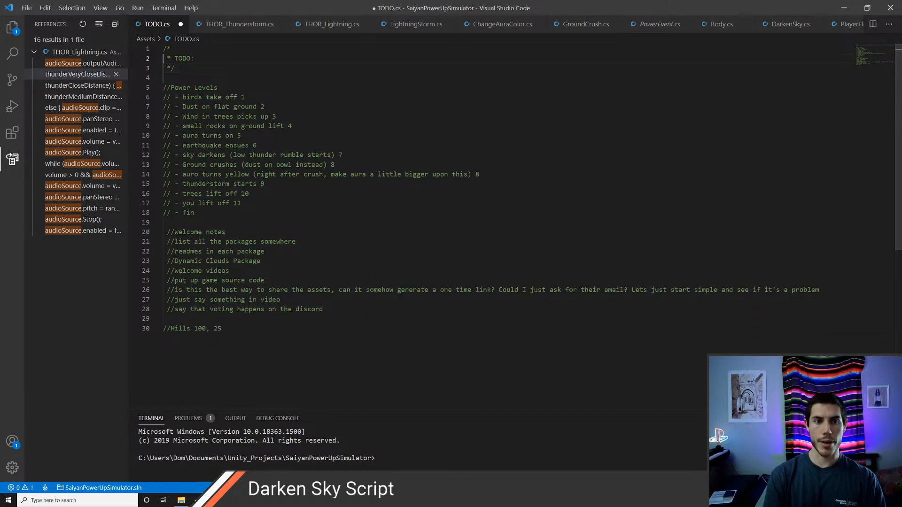
# Step: Add the item "Beginning screen plug and warn" under the TODO heading and start another comment line below it
pyautogui.hotkey('ctrl', 'shift', 'Return')
pyautogui.write('* ')
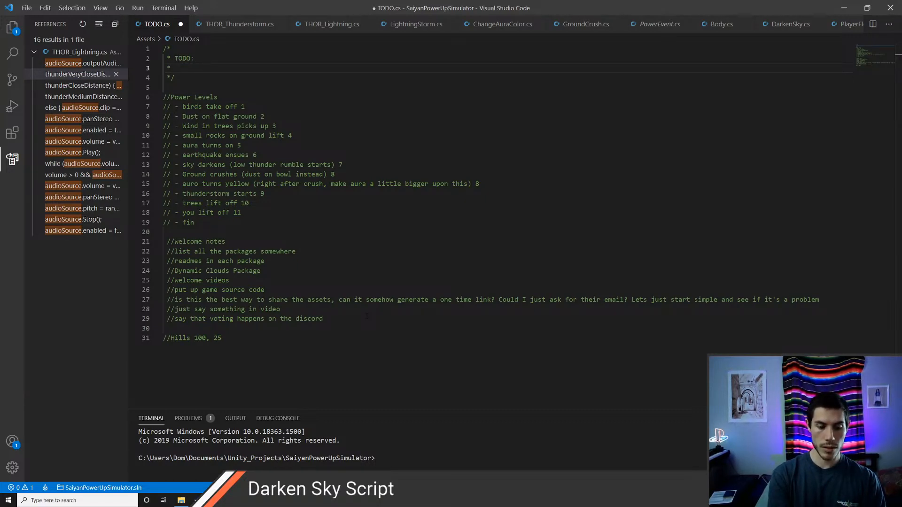
pyautogui.write('Beginning screen p')
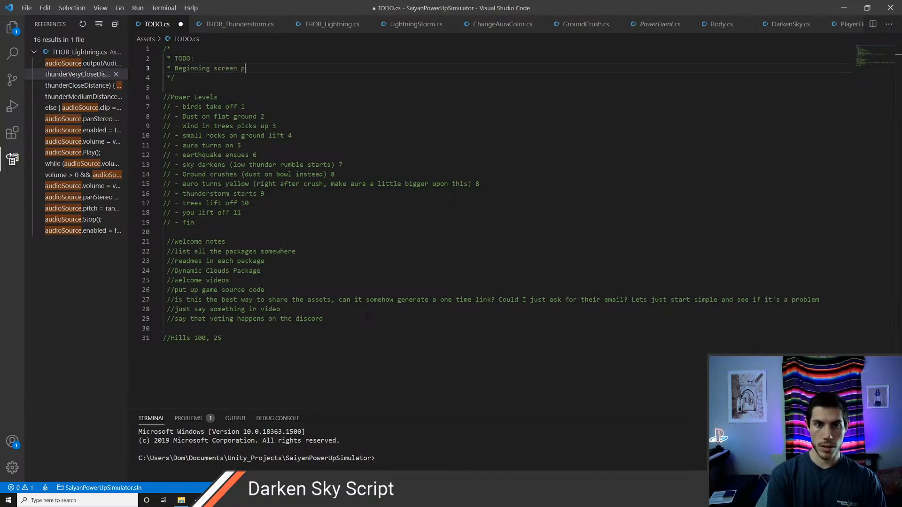
pyautogui.write('lug and warn')
pyautogui.press('Return')
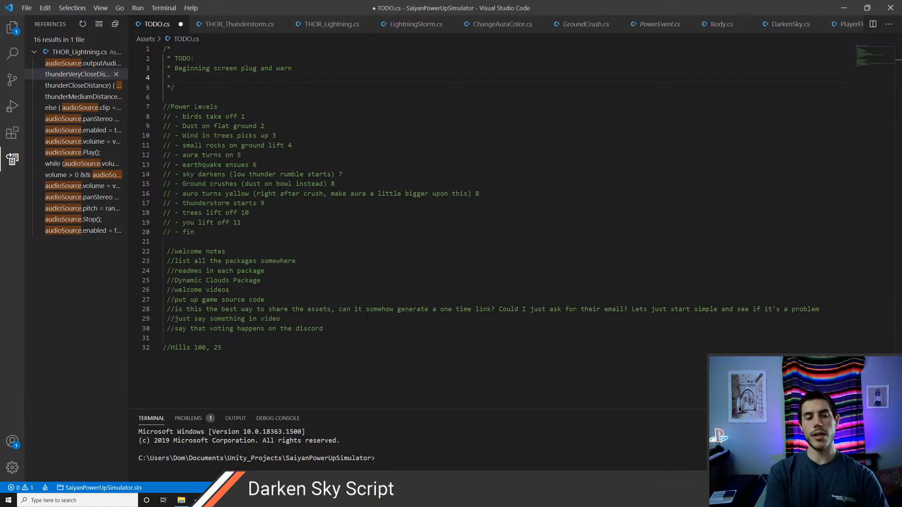
pyautogui.write('End ')
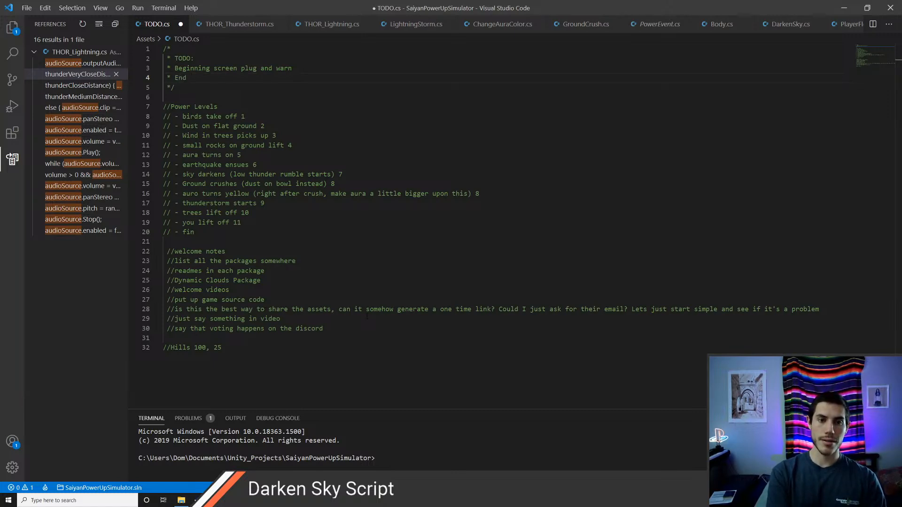
pyautogui.write('disclaimer')
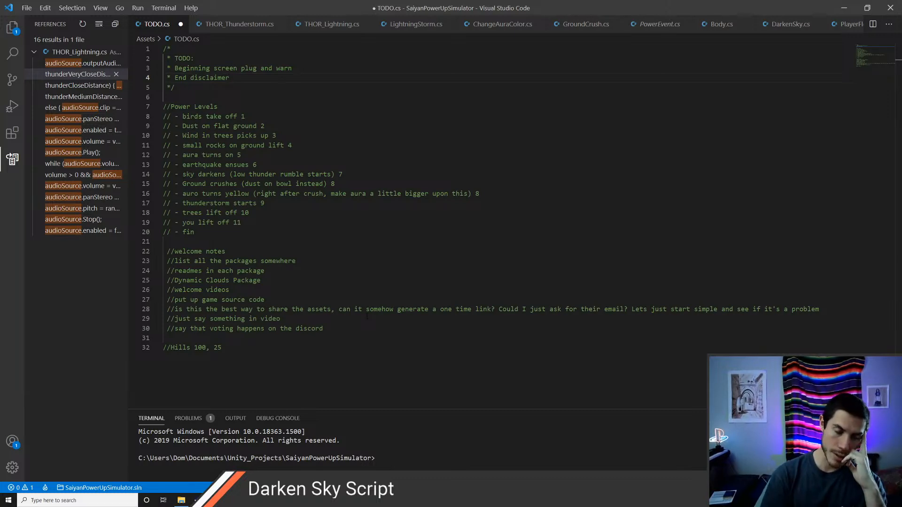
pyautogui.hotkey('ctrl', 'BackSpace')
pyautogui.hotkey('ctrl', 'BackSpace')
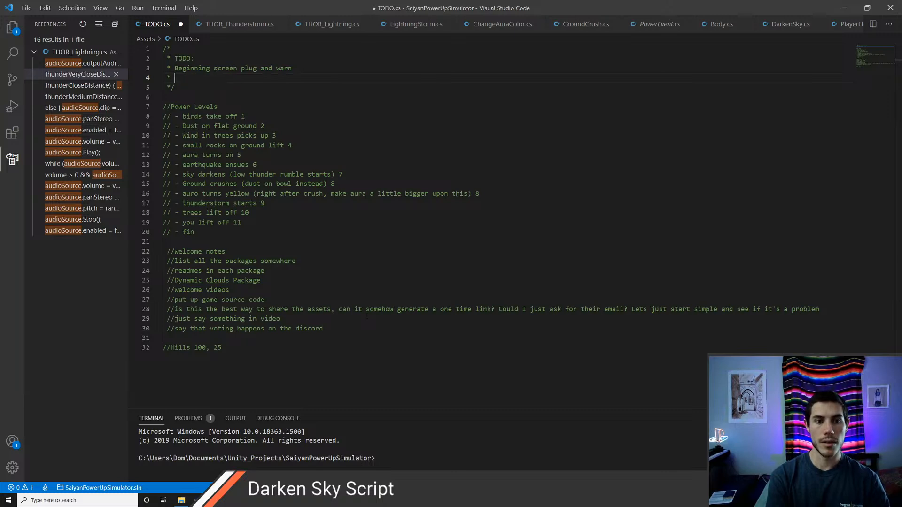
# Step: Add the items "Powered Up Fully" and "Hair that goes yellow" to the TODO list and save the file
pyautogui.write('Powere')
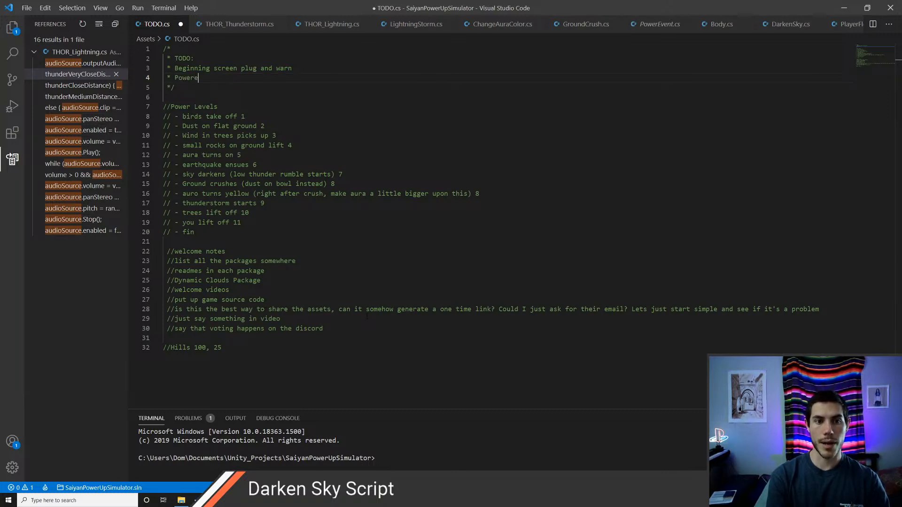
pyautogui.write('d Up Fully')
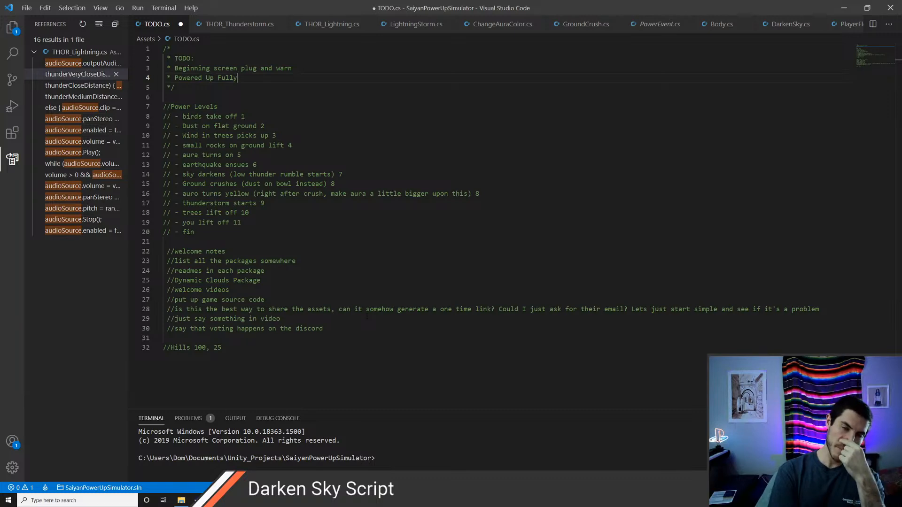
pyautogui.press('Return')
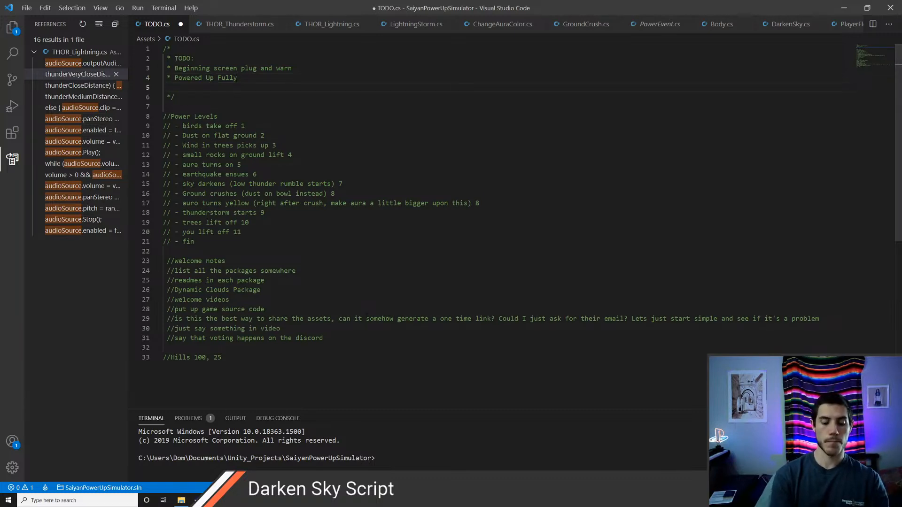
pyautogui.write('Ha')
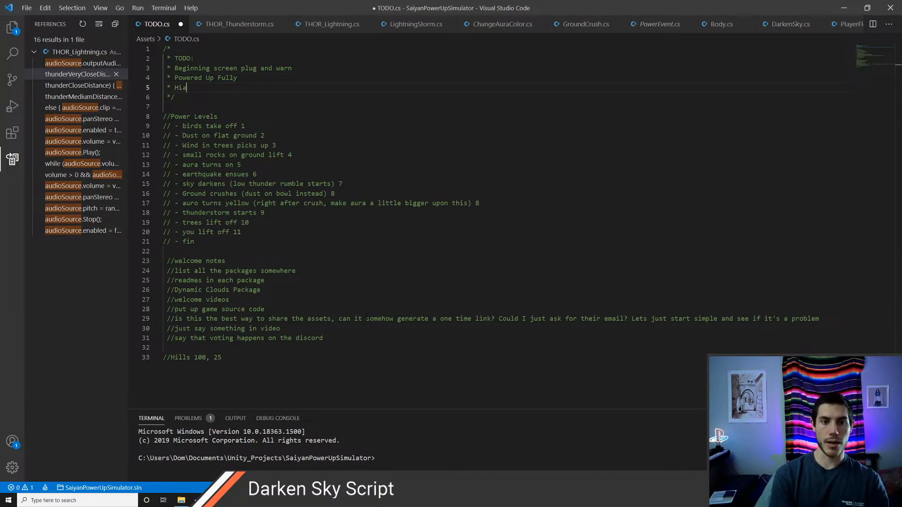
pyautogui.write('ir')
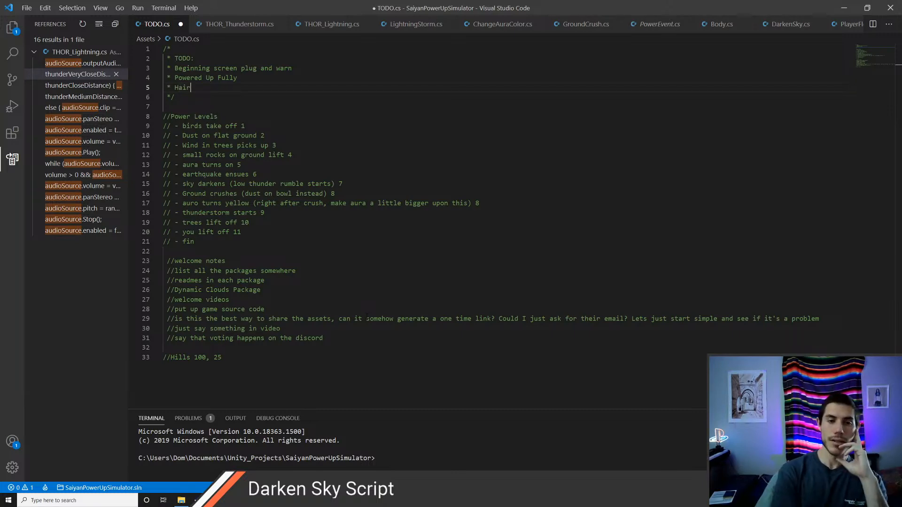
pyautogui.write(' that goes yellow')
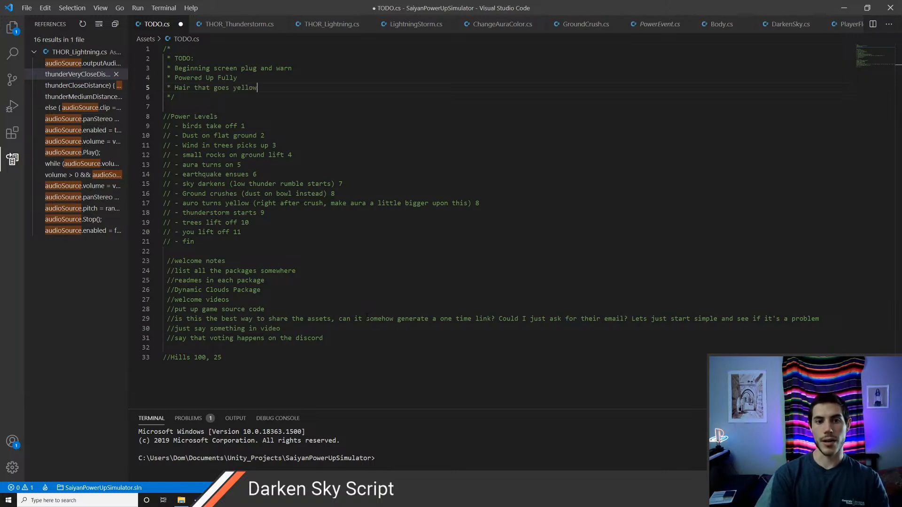
pyautogui.hotkey('ctrl', 's')
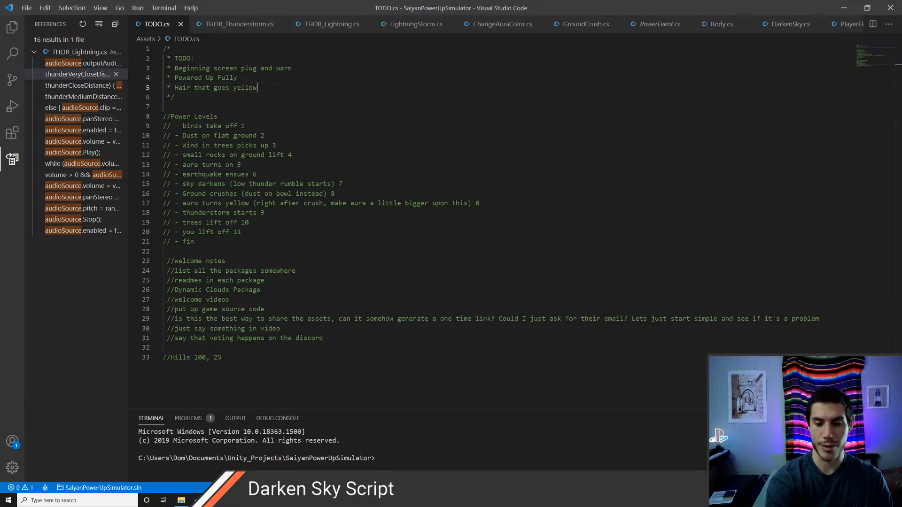
# Step: Switch to Chrome, search Google for "whats gokus power level at super saiyan 1" and look over the results, returning to the TODO list when done
pyautogui.press('alt')
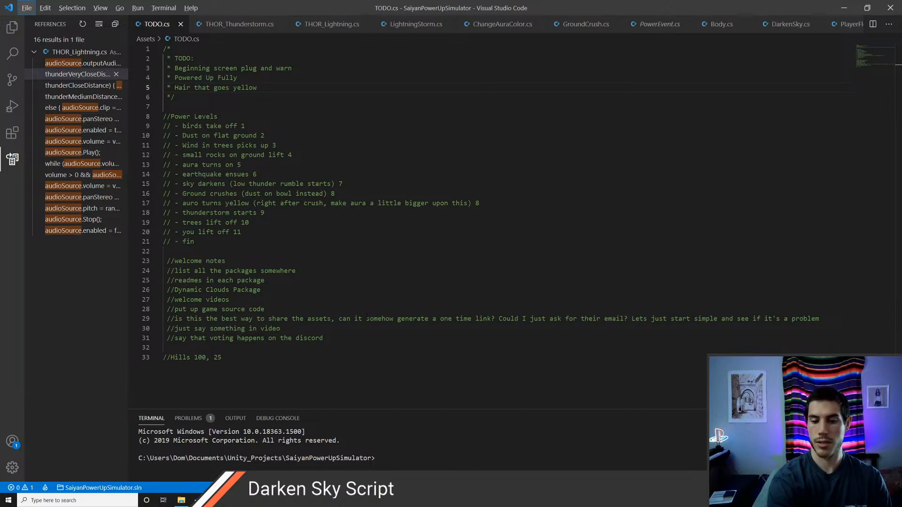
pyautogui.hotkey('alt', 'Tab')
pyautogui.hotkey('alt', 'Tab')
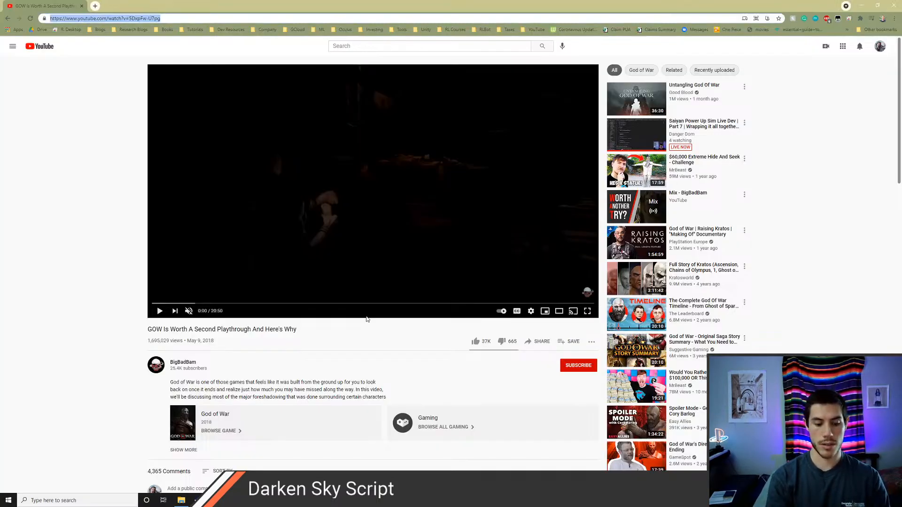
pyautogui.hotkey('ctrl', 'l')
pyautogui.write('whats gokus power level')
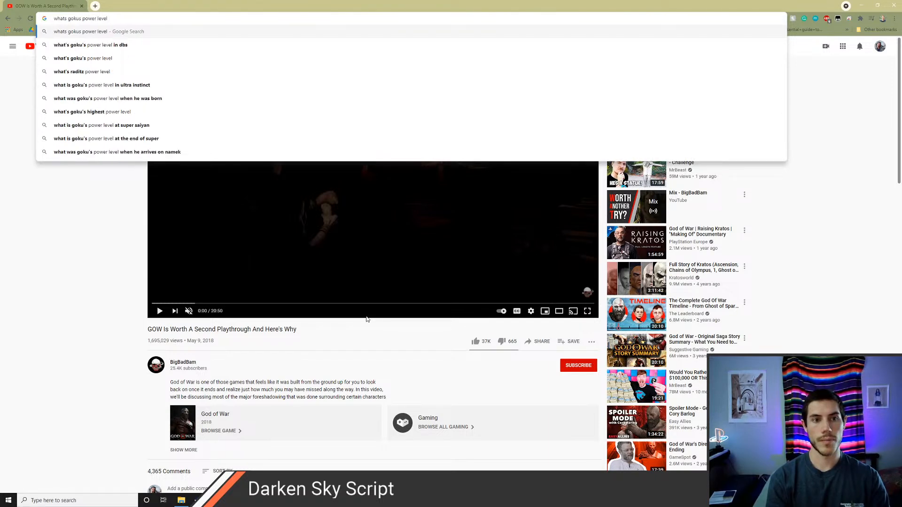
pyautogui.write(' at su')
pyautogui.write('aiyan 1')
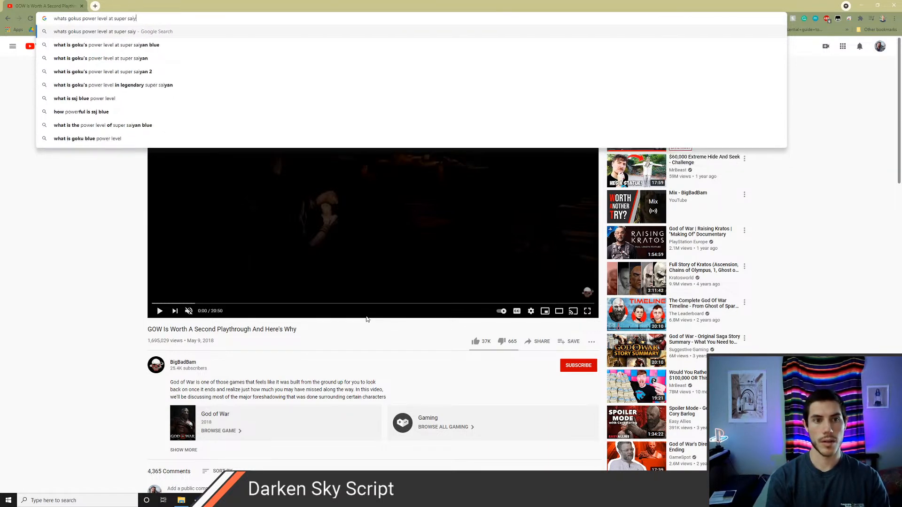
pyautogui.press('Return')
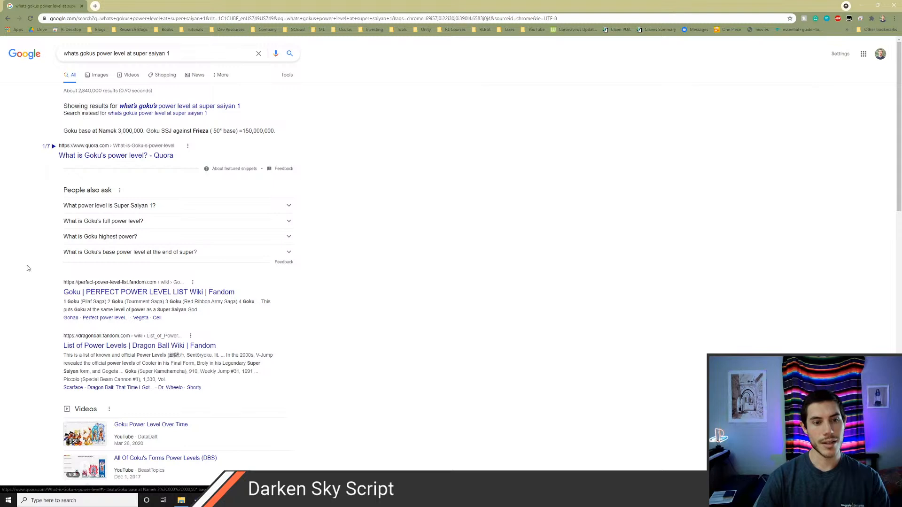
pyautogui.scroll(-2, 26, 267)
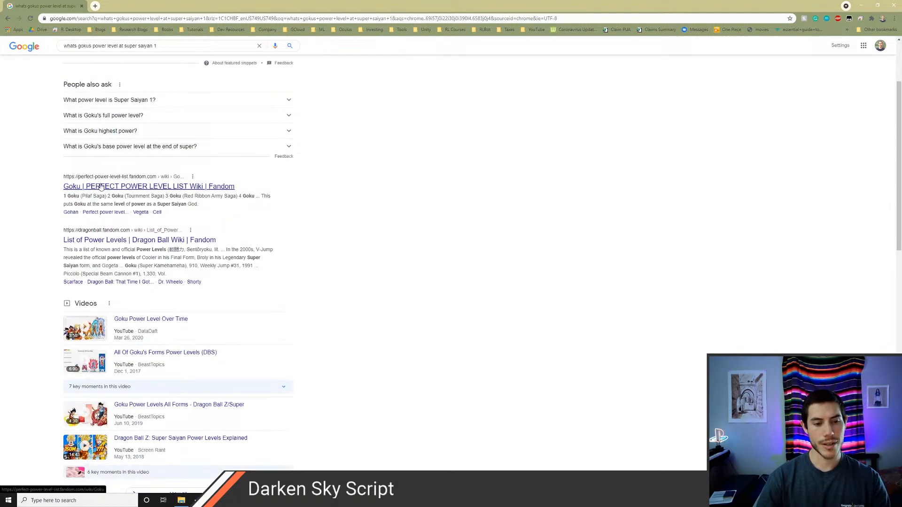
pyautogui.scroll(2, 280, 306)
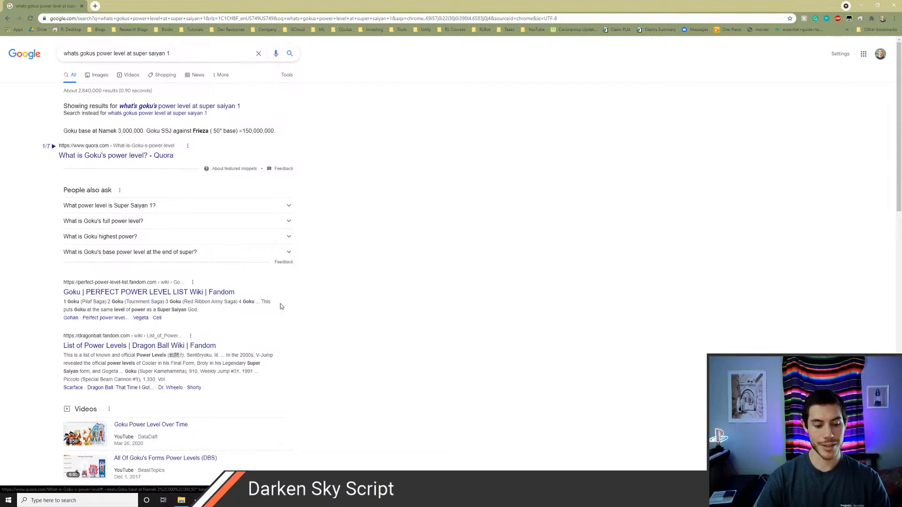
pyautogui.hotkey('alt', 'Tab')
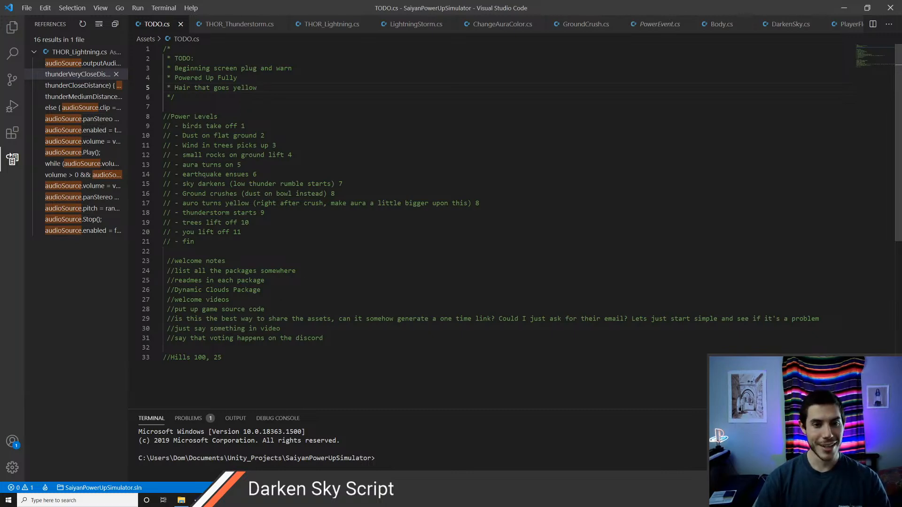
# Step: Switch back to Chrome, open the bookmarked Sketchfab site in a new tab and search its models for "goku hair"
pyautogui.hotkey('alt', 'Tab')
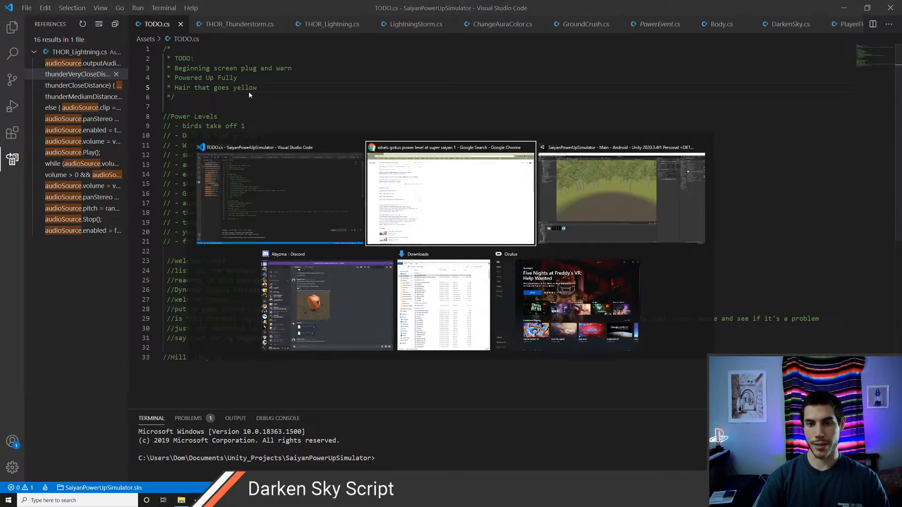
pyautogui.hotkey('ctrl', 't')
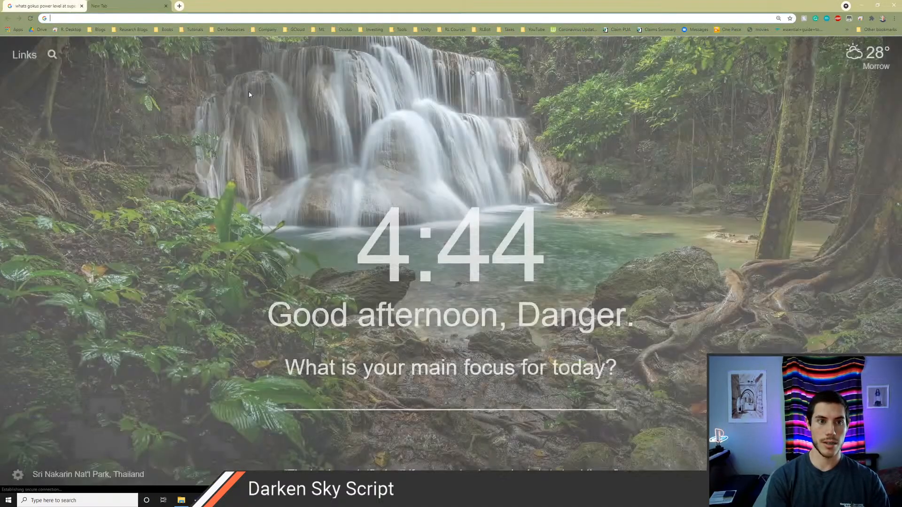
pyautogui.click(232, 30)
pyautogui.moveTo(238, 41)
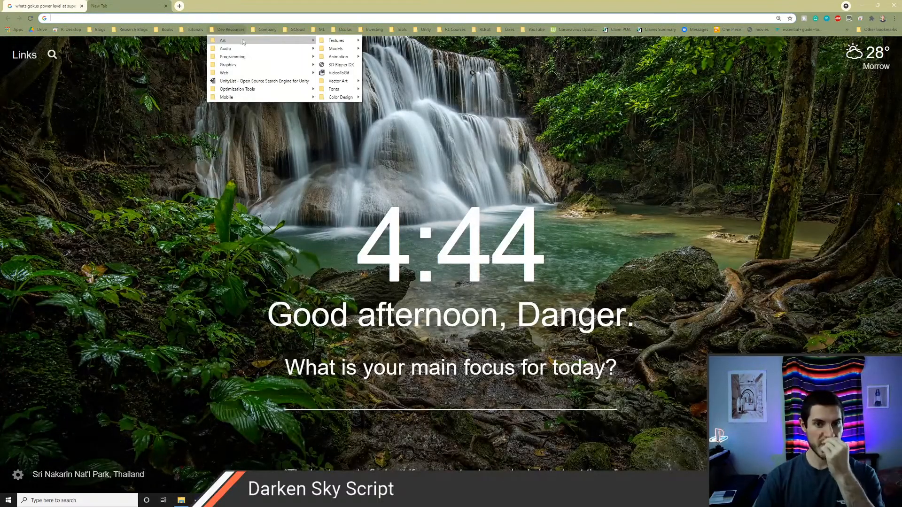
pyautogui.moveTo(346, 48)
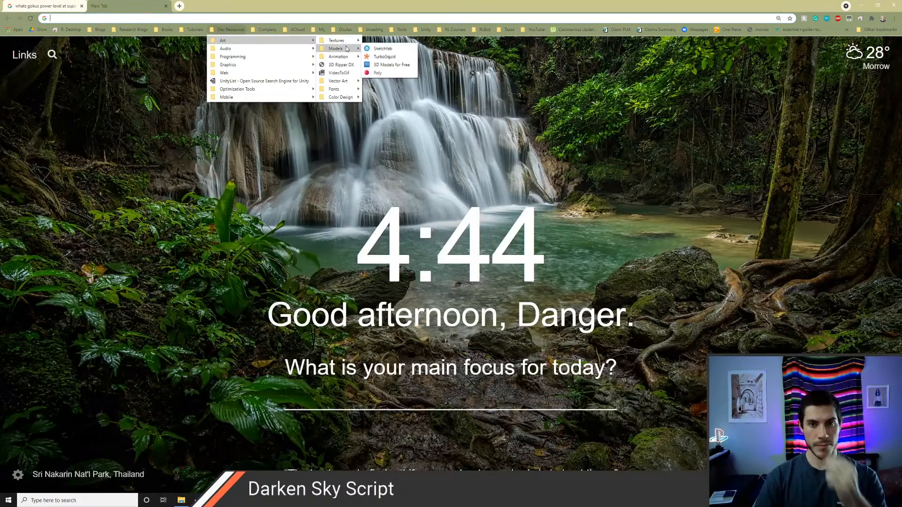
pyautogui.click(383, 48)
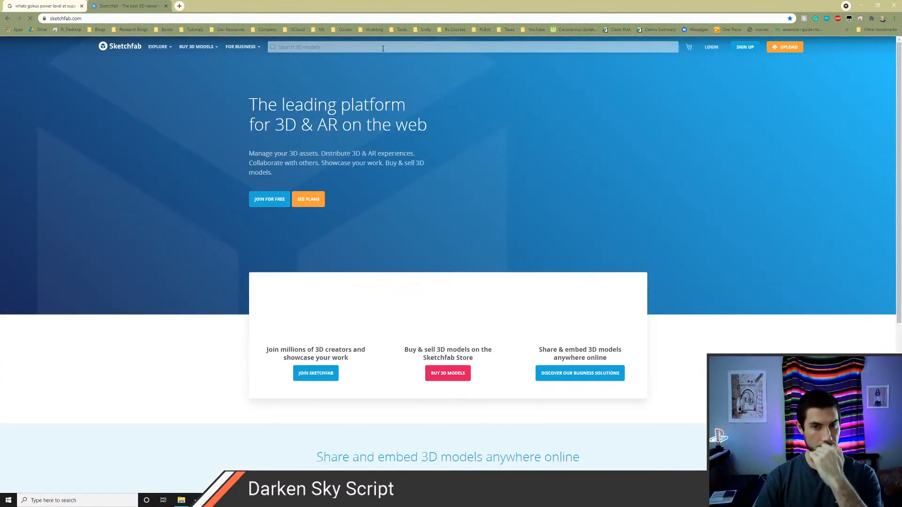
pyautogui.click(359, 49)
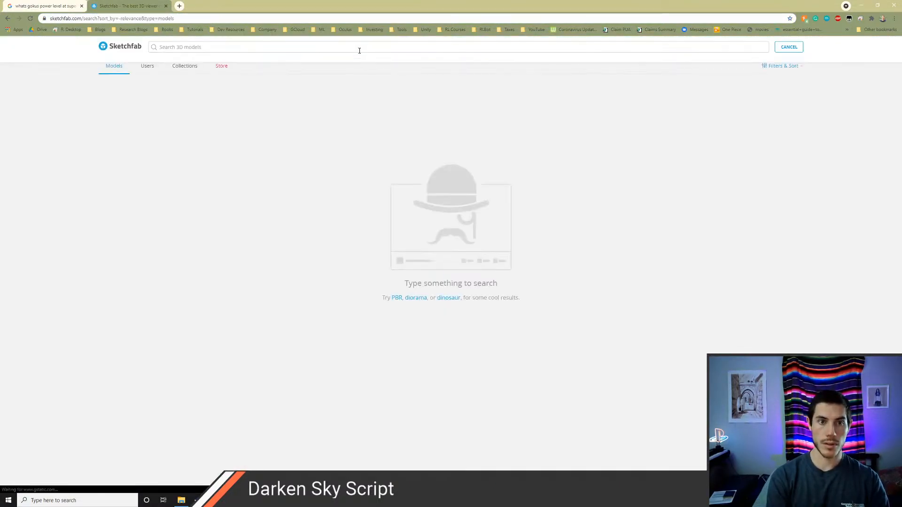
pyautogui.write('goky')
pyautogui.press('BackSpace')
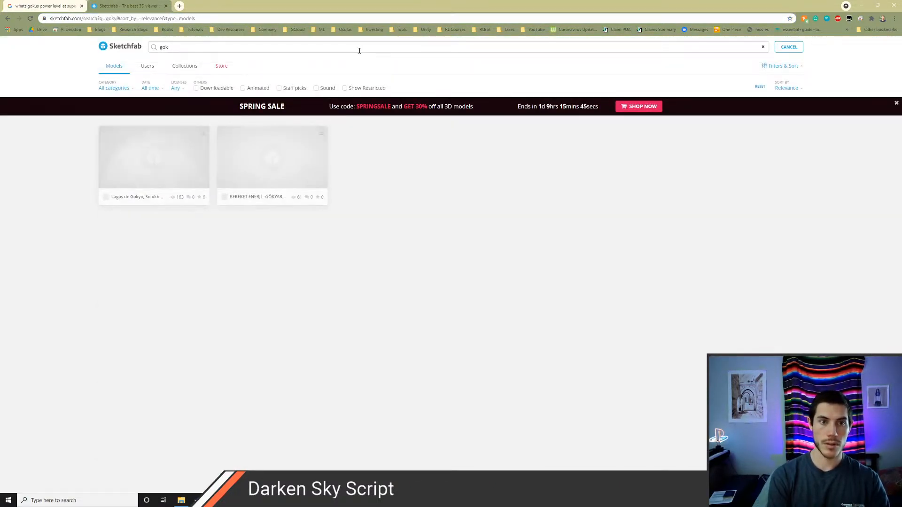
pyautogui.write('u hair')
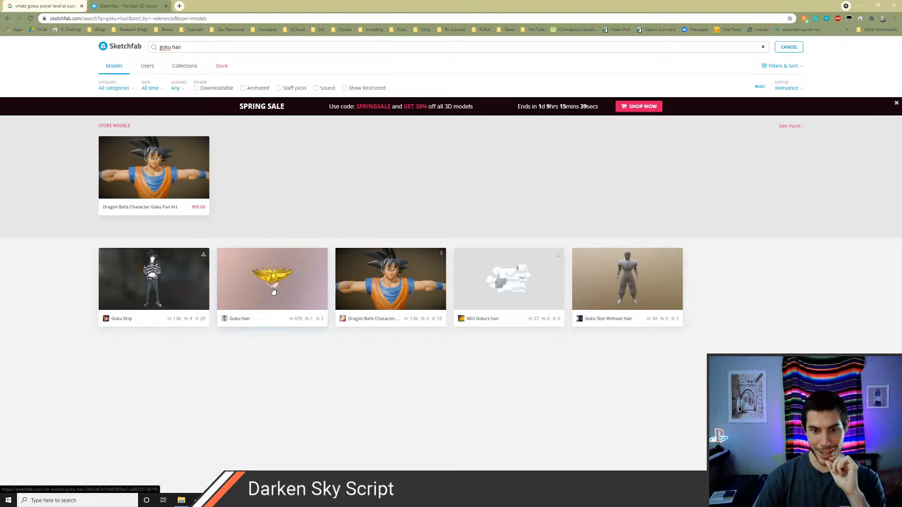
# Step: Open the Goku Drip model, inspect its hair, view the goku jump force model linked in the hair annotation and return to Goku Drip
pyautogui.click(160, 281)
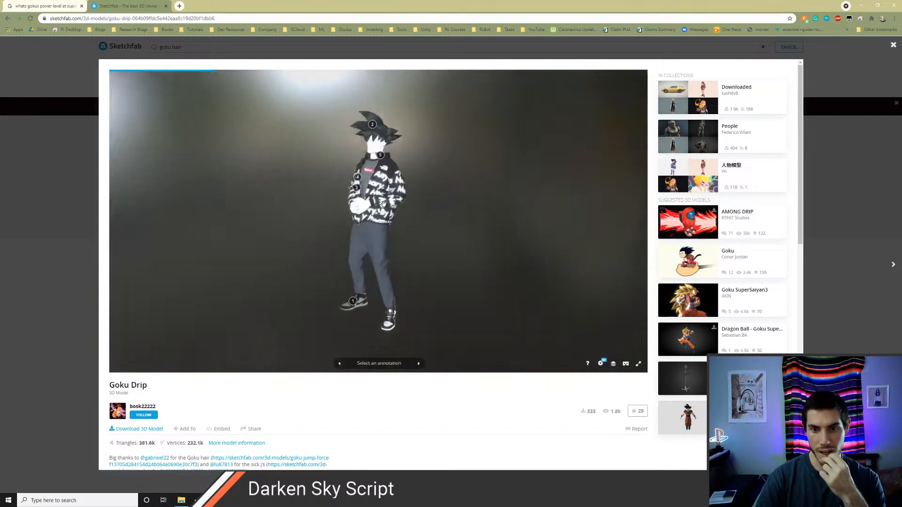
pyautogui.moveTo(359, 167)
pyautogui.mouseDown()
pyautogui.moveTo(463, 191)
pyautogui.moveTo(392, 111)
pyautogui.mouseUp()
pyautogui.click(388, 112)
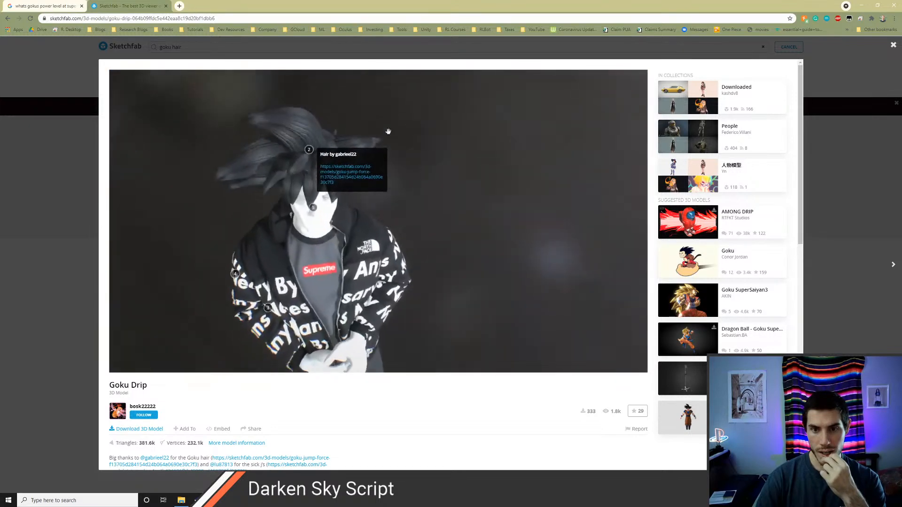
pyautogui.click(345, 174)
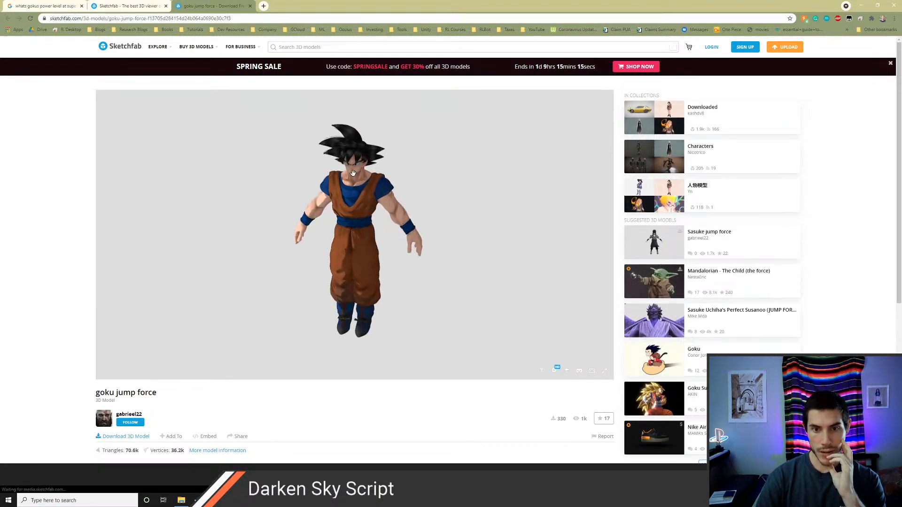
pyautogui.moveTo(380, 206); pyautogui.dragTo(410, 200)
pyautogui.click(121, 9)
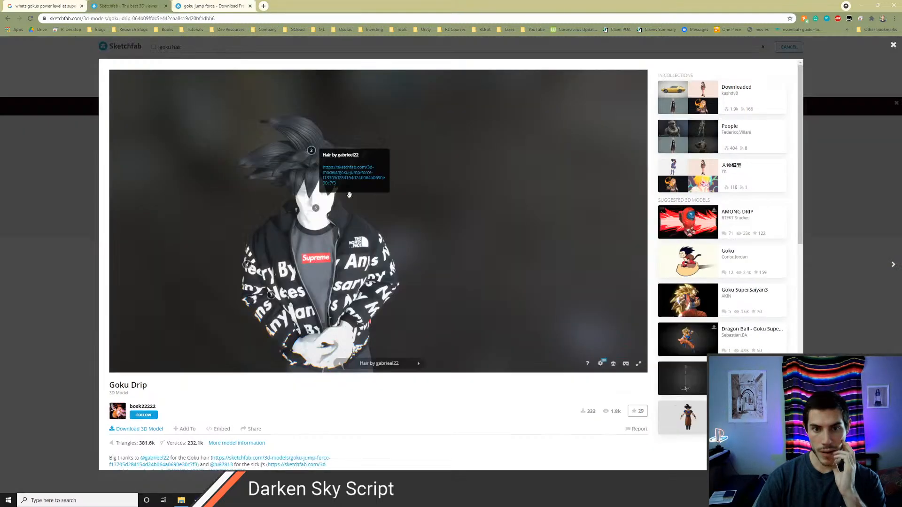
# Step: Open the Creative Commons licence details for the Goku Drip model and read the permissions, attribution terms and notices
pyautogui.scroll(-3, 220, 418)
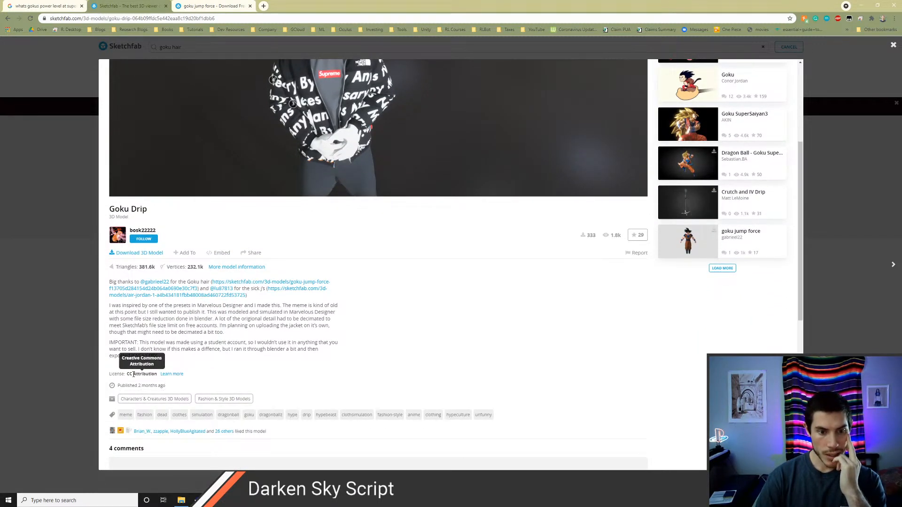
pyautogui.click(167, 374)
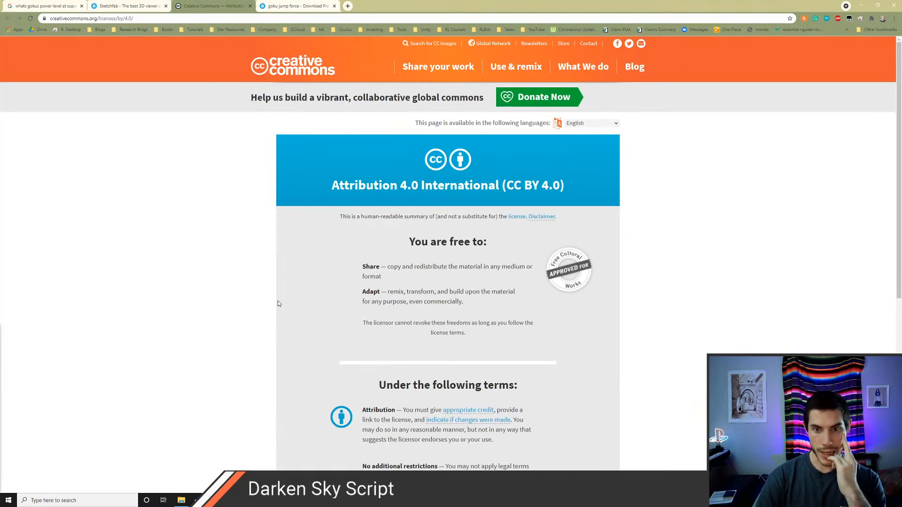
pyautogui.scroll(-1, 302, 275)
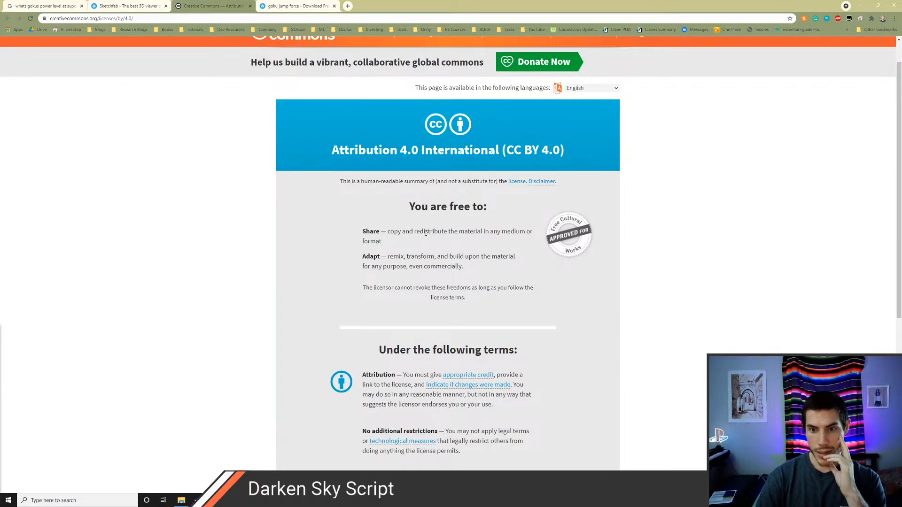
pyautogui.moveTo(424, 233); pyautogui.dragTo(495, 234)
pyautogui.moveTo(389, 256); pyautogui.dragTo(456, 257)
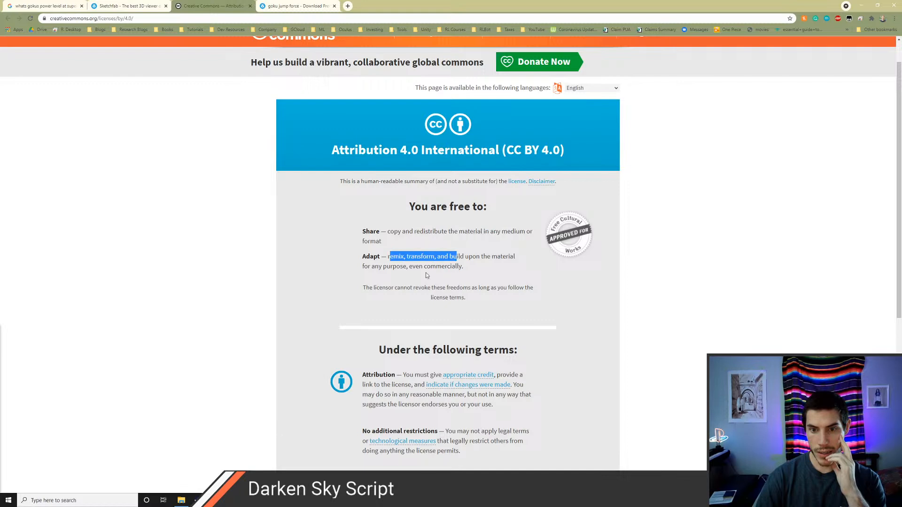
pyautogui.scroll(-2, 418, 289)
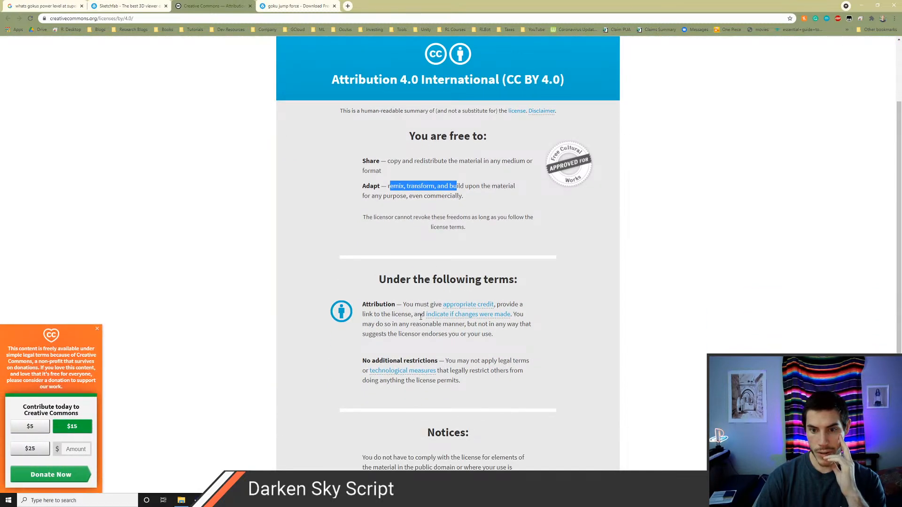
pyautogui.scroll(-1, 517, 353)
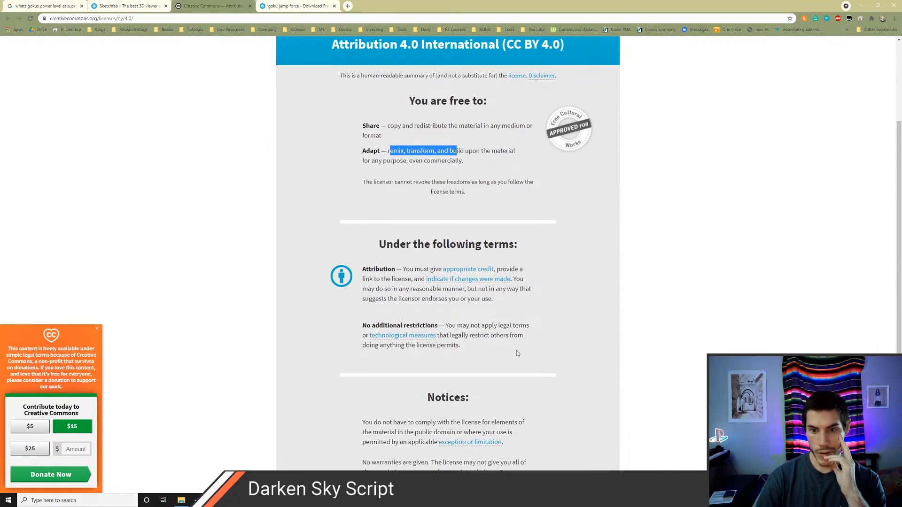
pyautogui.scroll(-1, 517, 353)
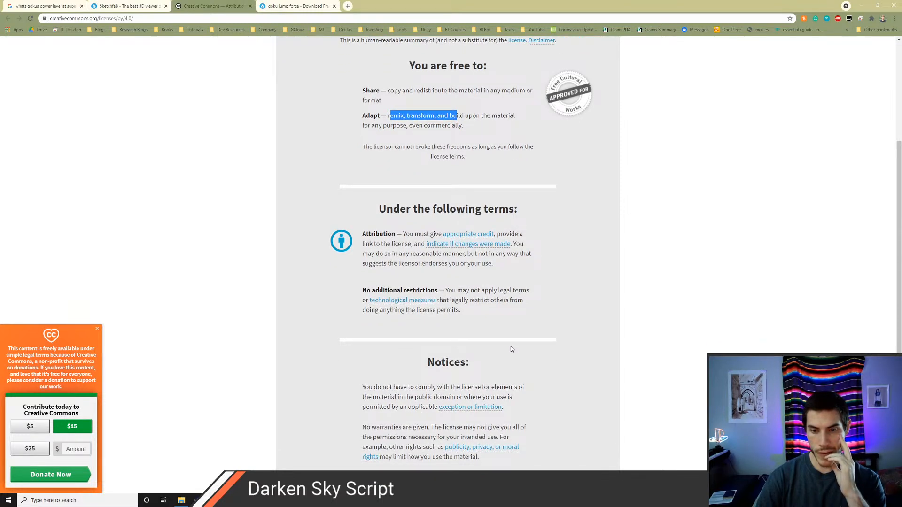
pyautogui.scroll(-2, 511, 350)
pyautogui.scroll(2, 511, 345)
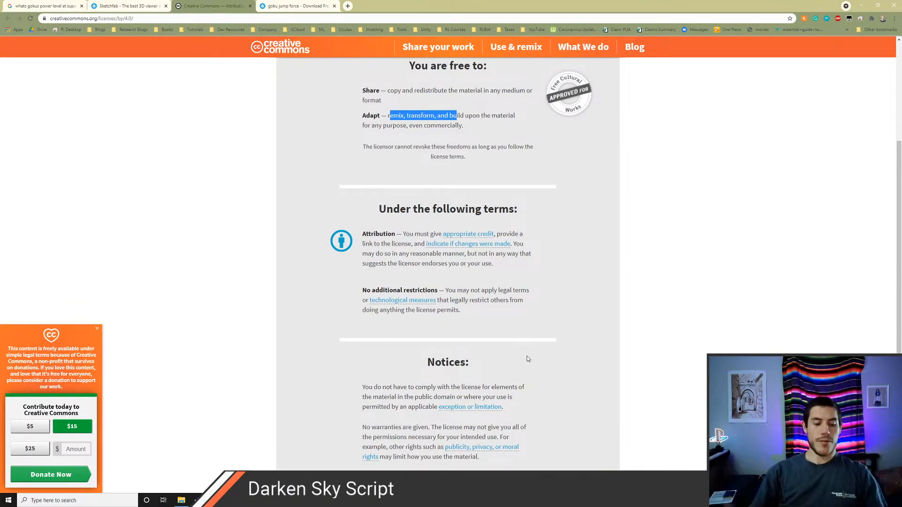
# Step: Return to the Goku Drip page, request its download and log in to Sketchfab with the Google account
pyautogui.click(127, 5)
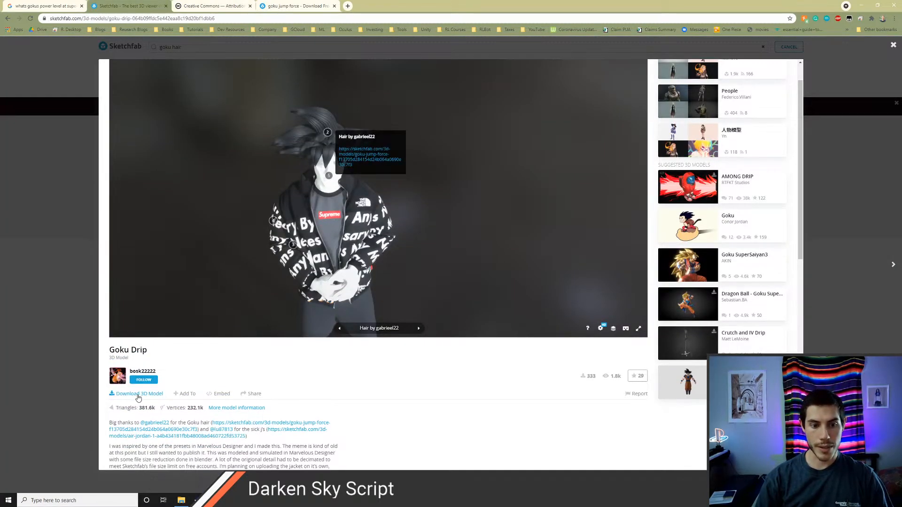
pyautogui.click(138, 394)
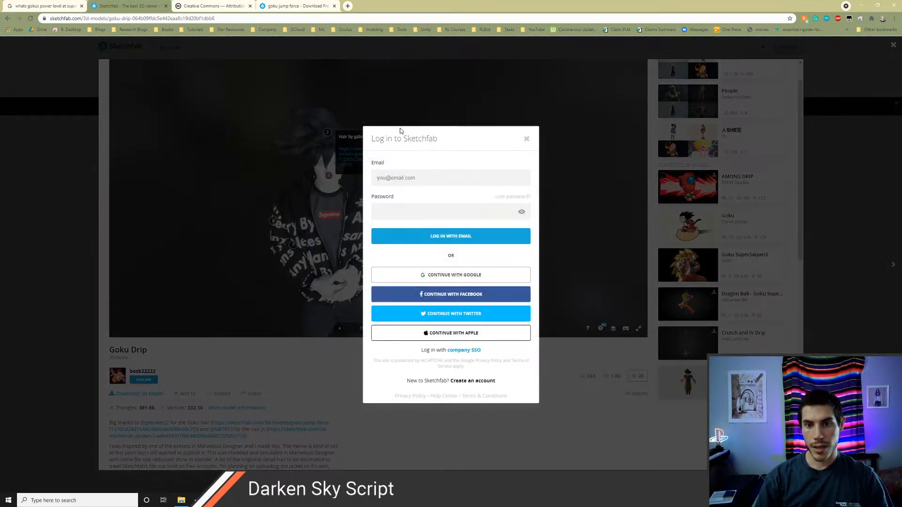
pyautogui.click(446, 276)
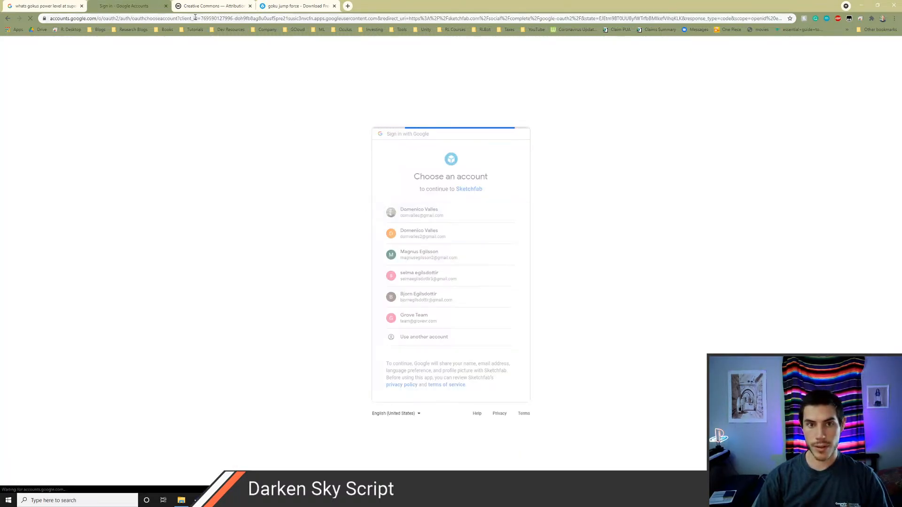
pyautogui.click(216, 5)
pyautogui.click(127, 4)
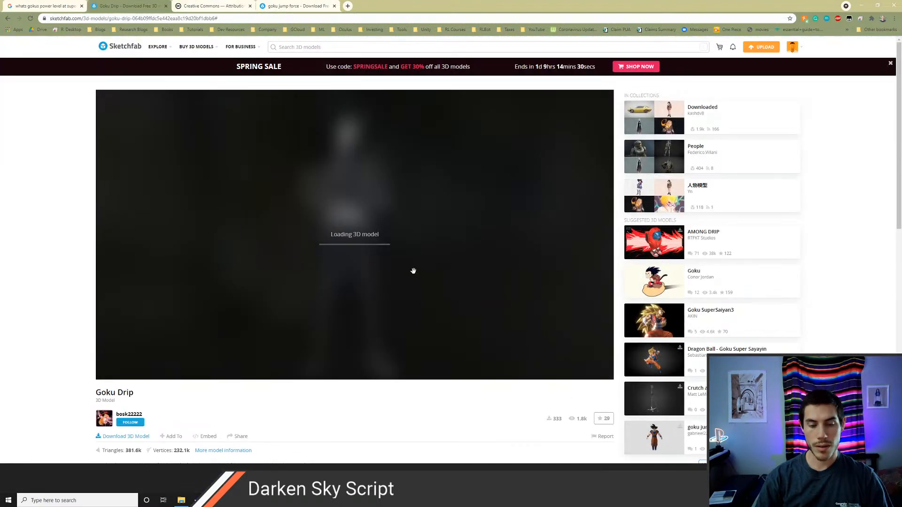
# Step: Download the Goku Drip model in its original fbx format as goku-drip.zip into Downloads and dismiss the download dialog
pyautogui.scroll(-1, 153, 427)
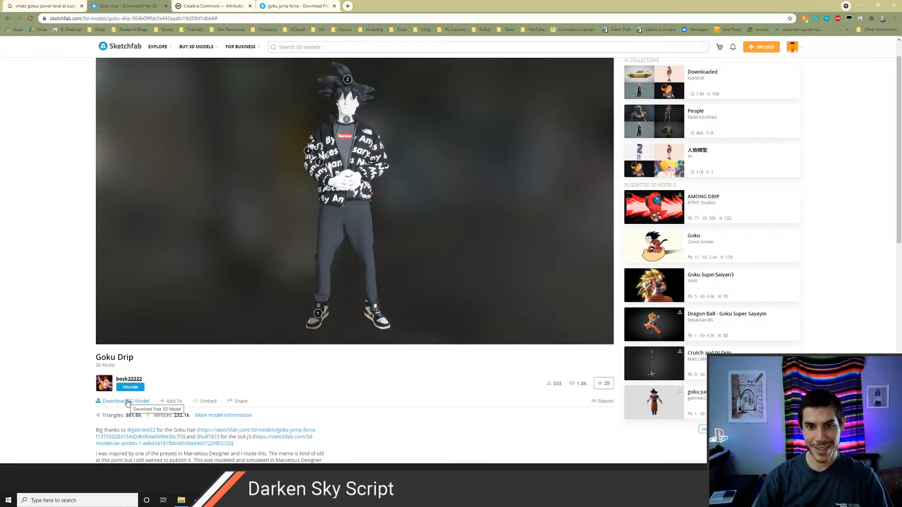
pyautogui.click(127, 401)
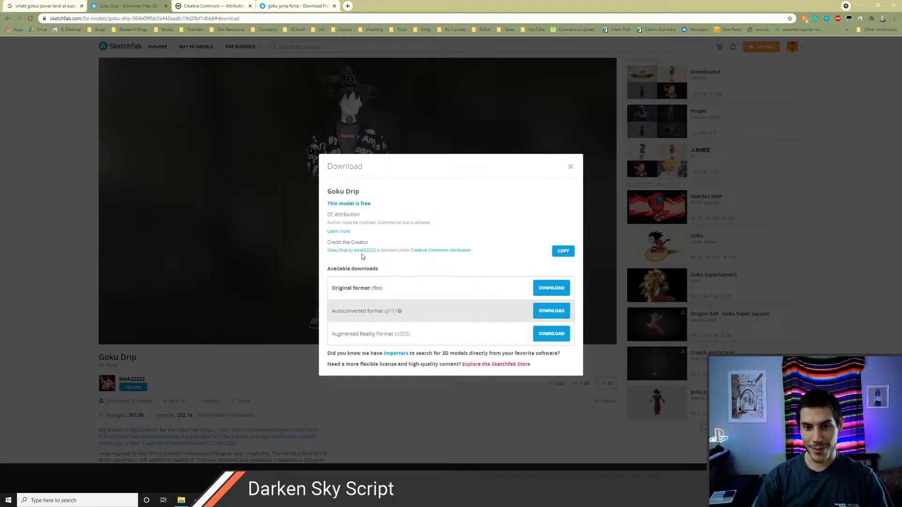
pyautogui.click(544, 287)
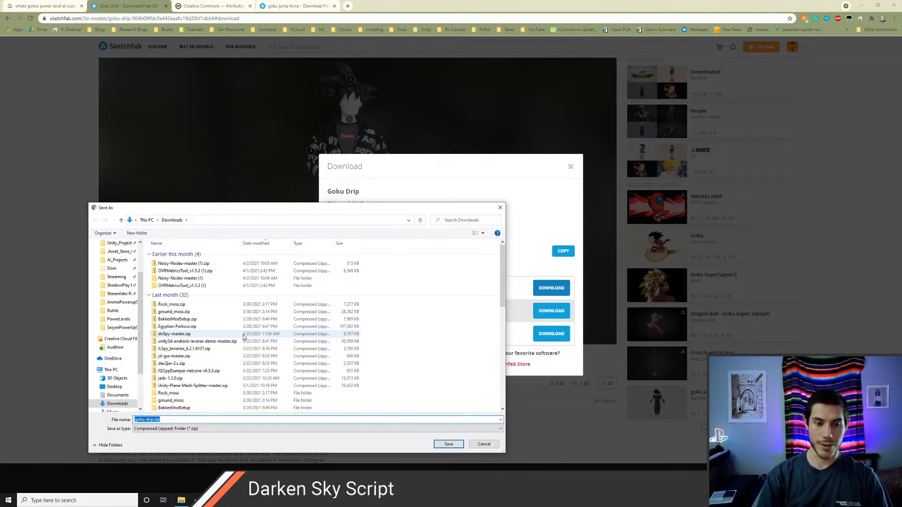
pyautogui.click(448, 444)
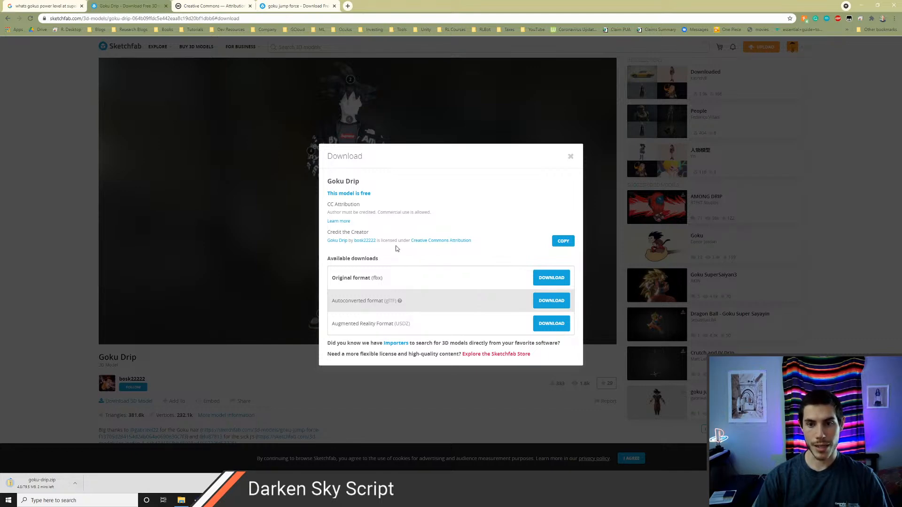
pyautogui.click(570, 157)
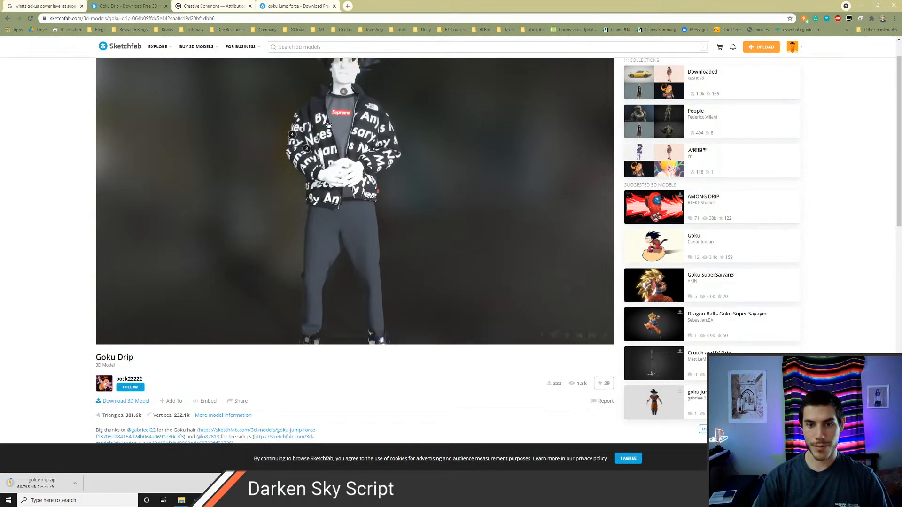
# Step: Examine the Goku Drip model's hair up close and from the side in the 3D viewer
pyautogui.scroll(5, 367, 254)
pyautogui.scroll(5, 367, 254)
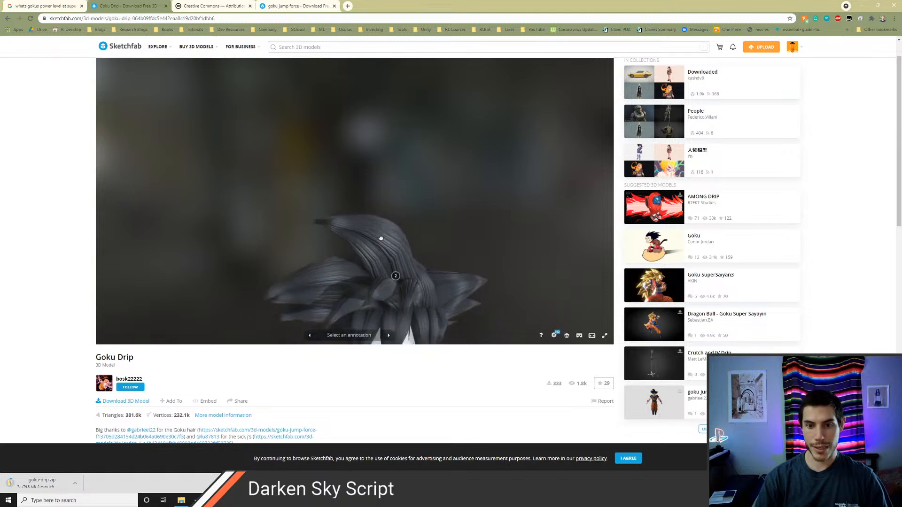
pyautogui.scroll(5, 378, 246)
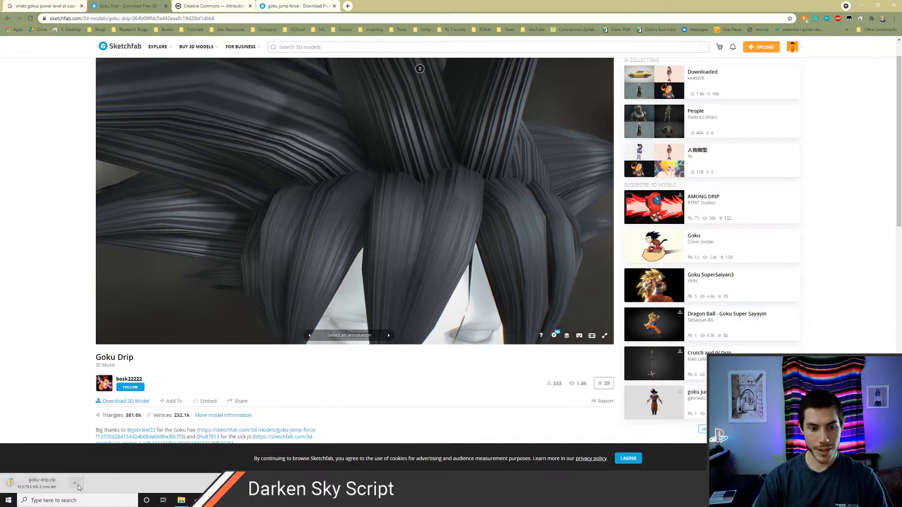
pyautogui.scroll(-5, 369, 245)
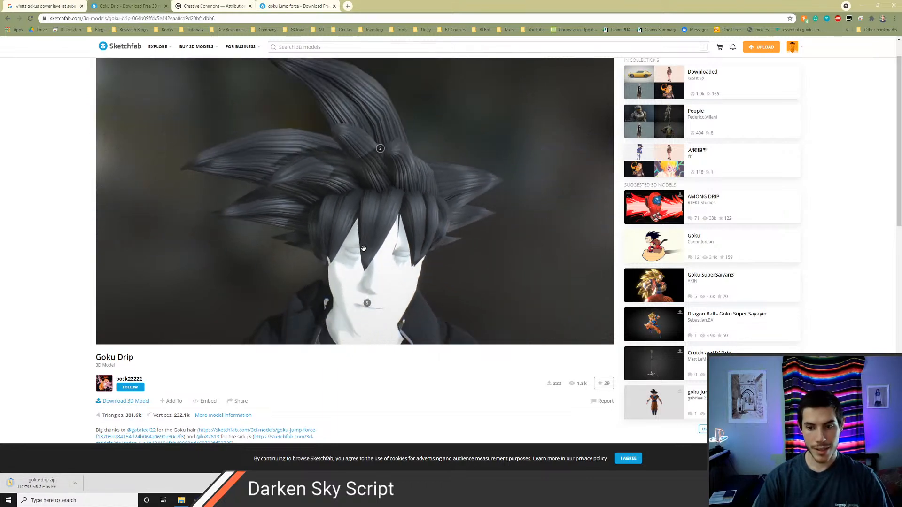
pyautogui.scroll(-3, 333, 271)
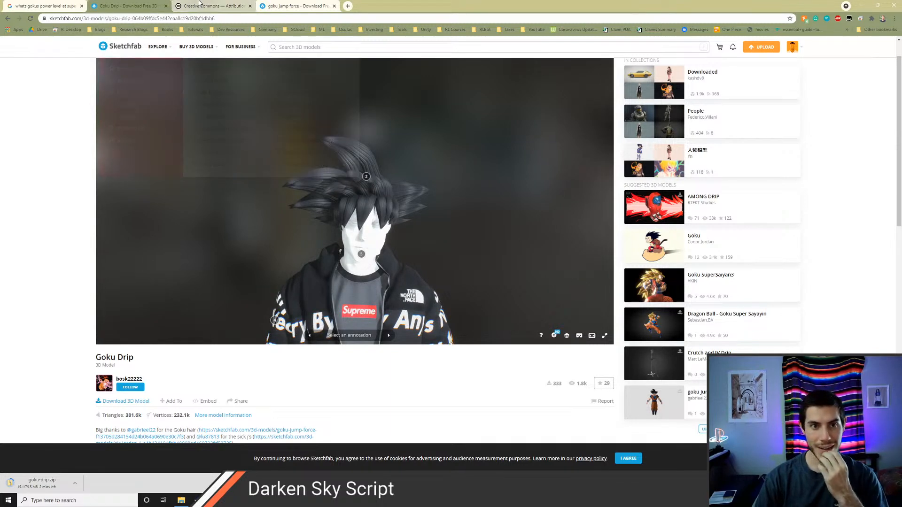
pyautogui.scroll(5, 344, 198)
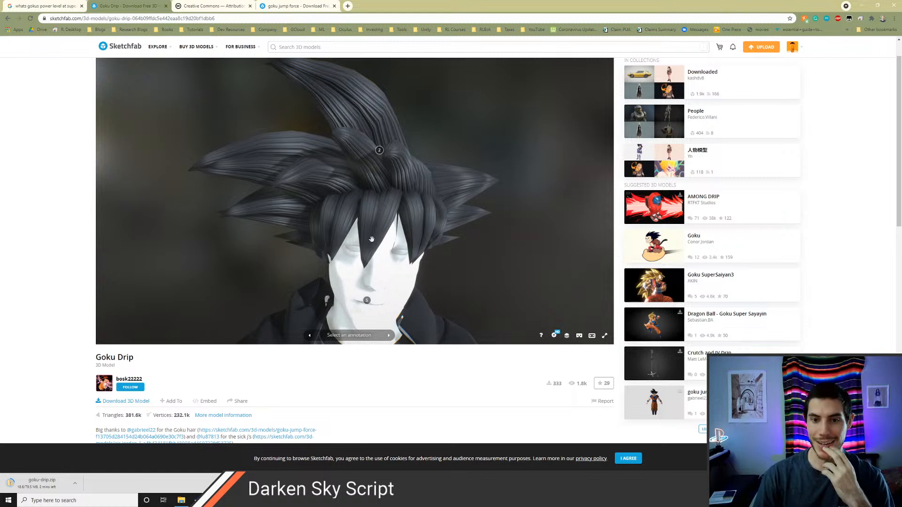
pyautogui.moveTo(368, 242); pyautogui.dragTo(303, 189)
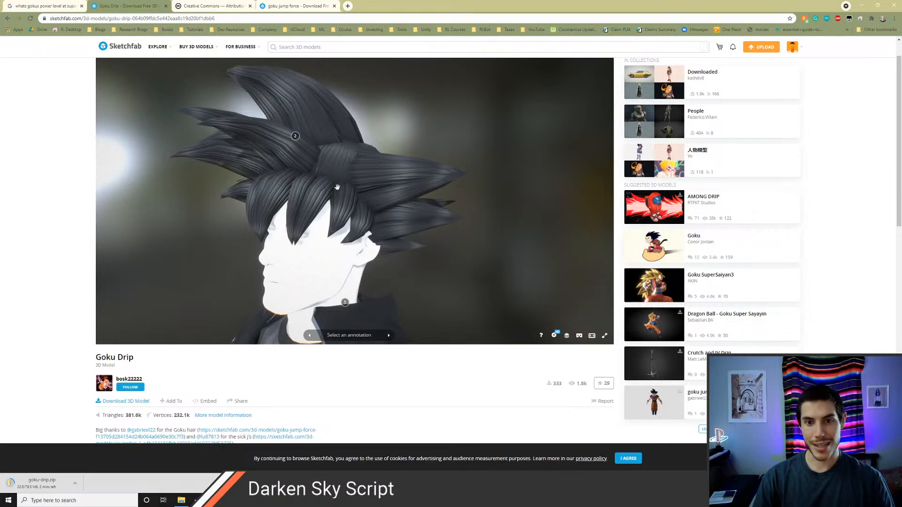
# Step: Switch to the Unity editor and open ProBuilder with the settings for a new shape
pyautogui.hotkey('alt', 'Tab')
pyautogui.hotkey('alt', 'Tab')
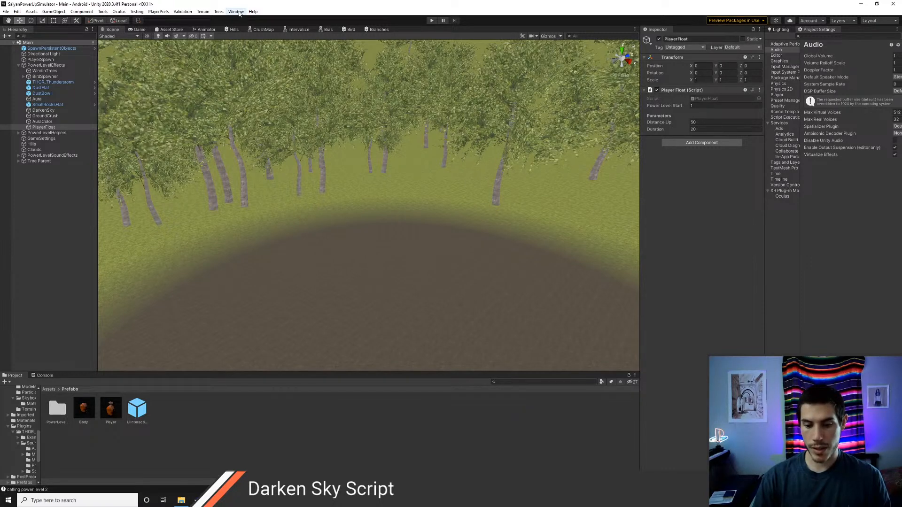
pyautogui.click(235, 11)
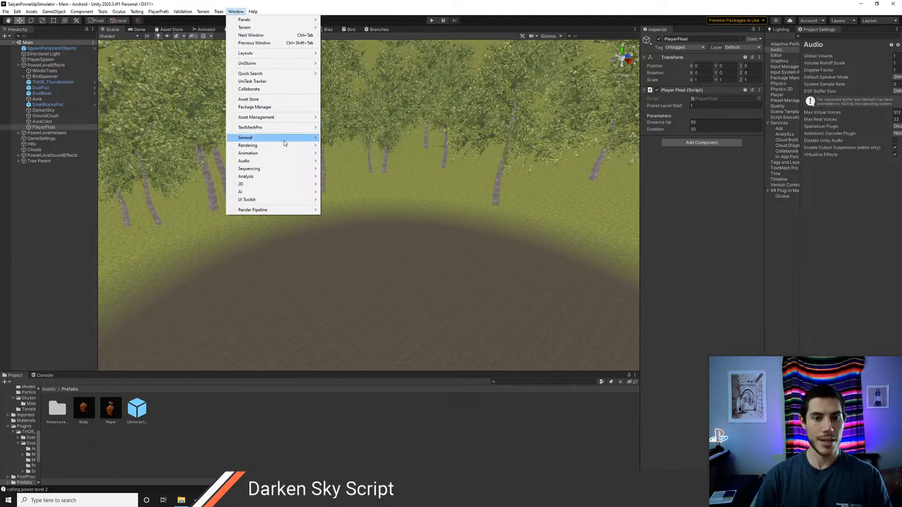
pyautogui.moveTo(286, 160)
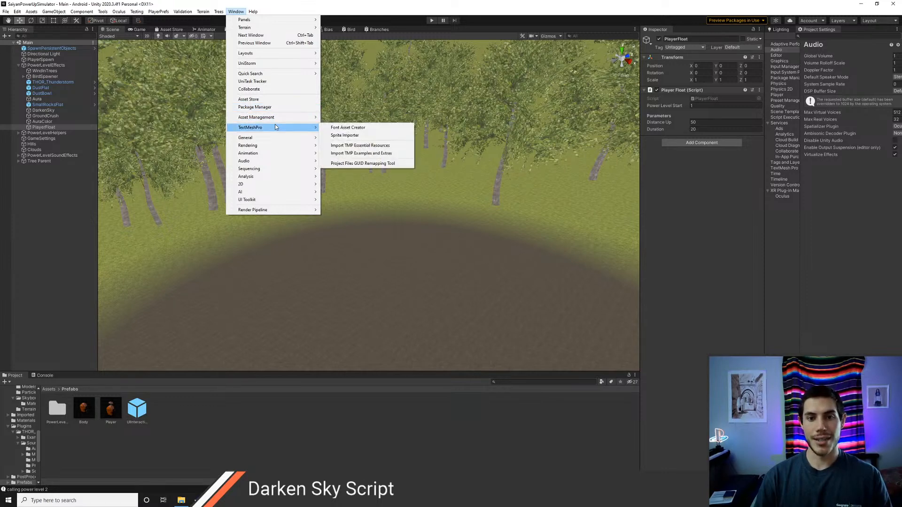
pyautogui.moveTo(279, 65)
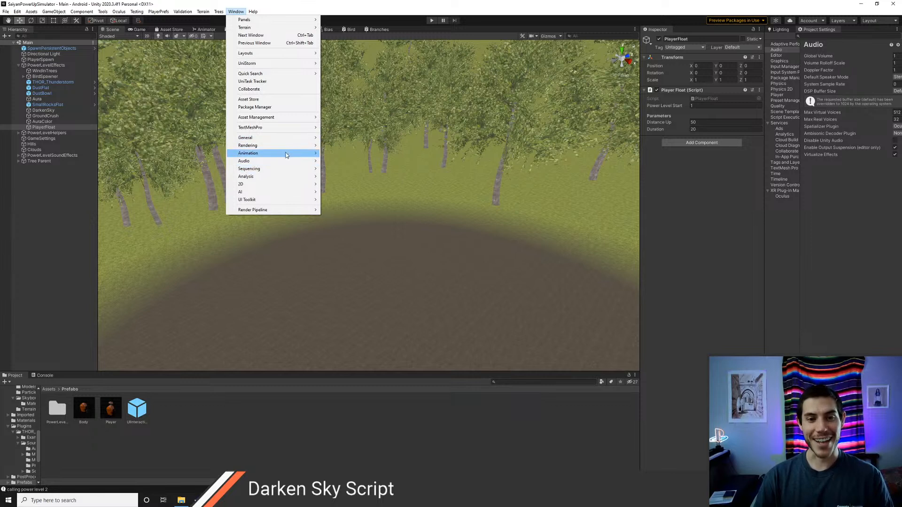
pyautogui.moveTo(180, 13)
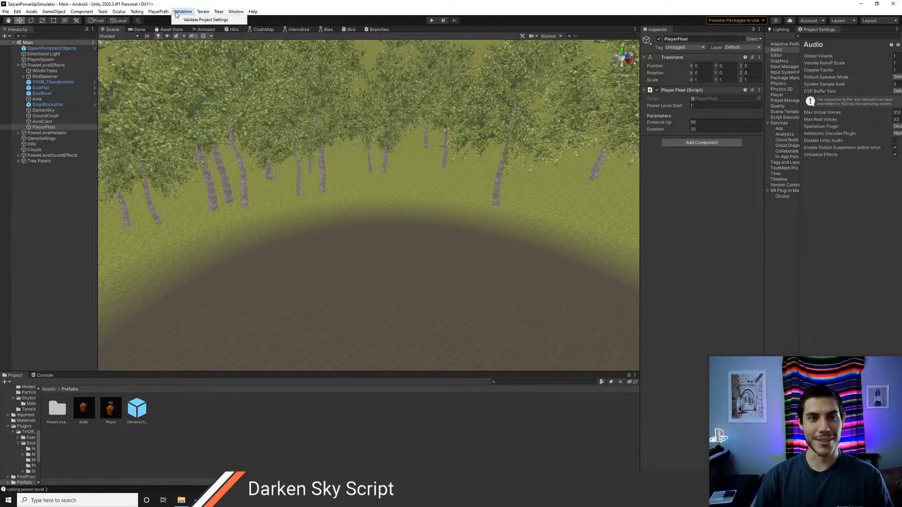
pyautogui.moveTo(110, 14)
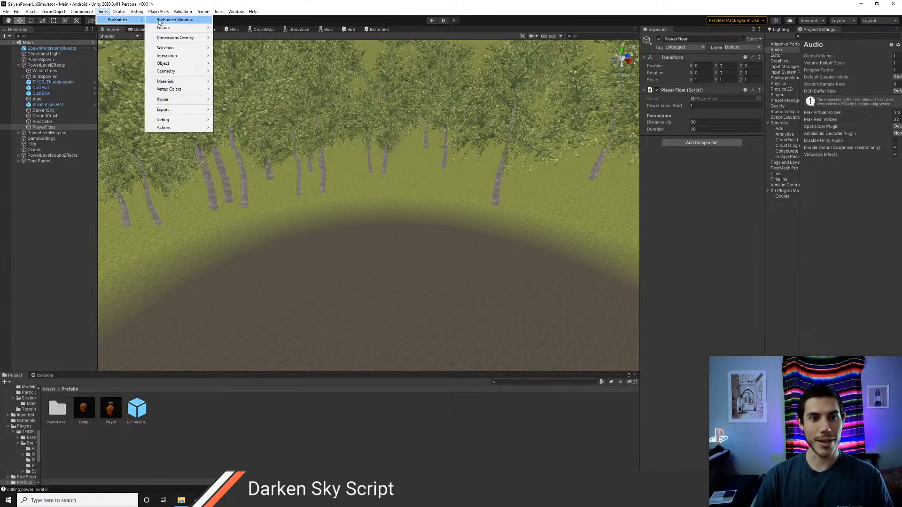
pyautogui.click(159, 20)
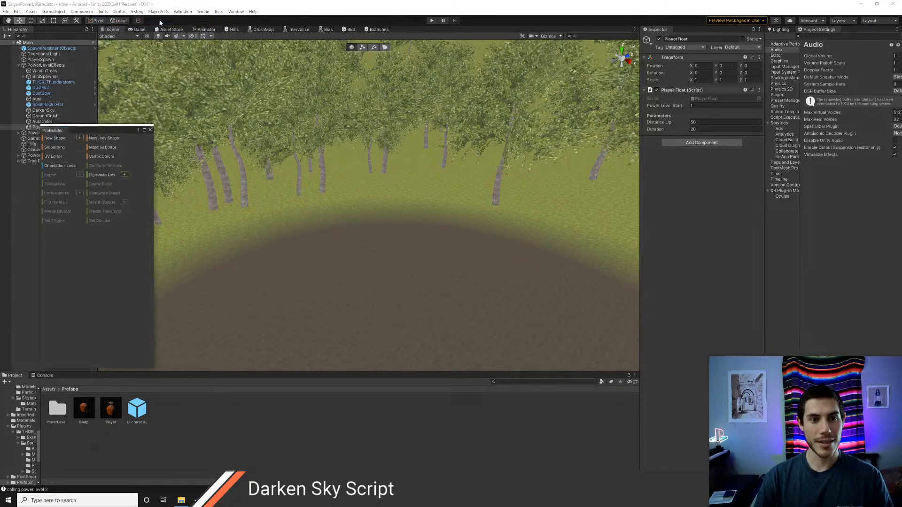
pyautogui.click(79, 136)
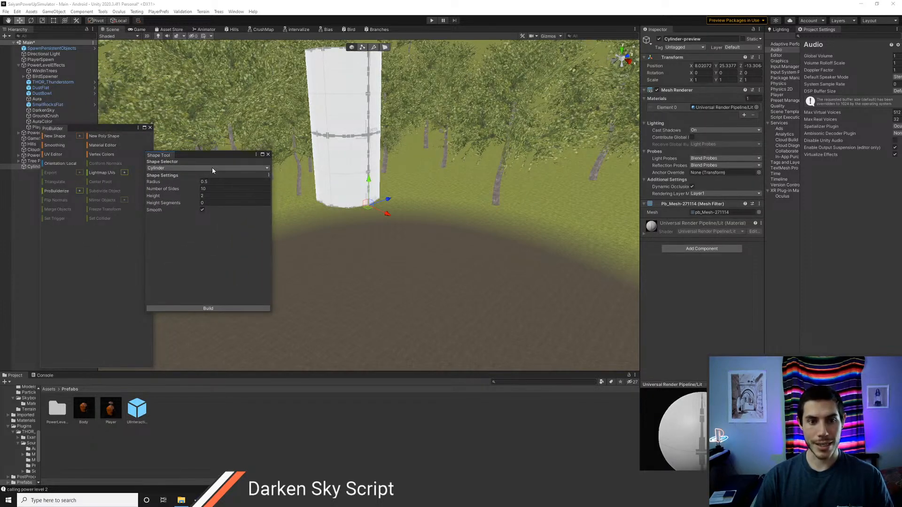
# Step: Try the Cube and Pipe as the shape for the new ProBuilder object
pyautogui.click(213, 167)
pyautogui.click(180, 176)
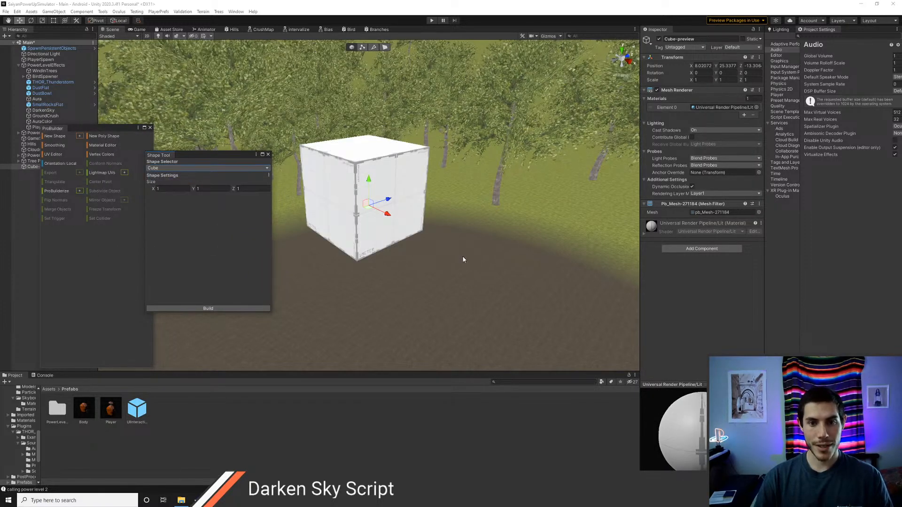
pyautogui.click(182, 169)
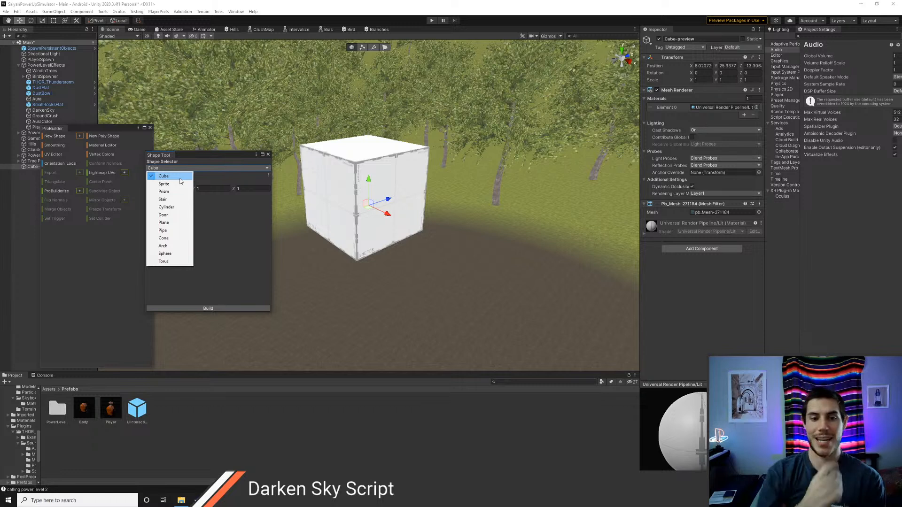
pyautogui.click(173, 230)
pyautogui.keyDown('alt'); pyautogui.moveTo(369, 230); pyautogui.dragTo(366, 282); pyautogui.keyUp('alt')
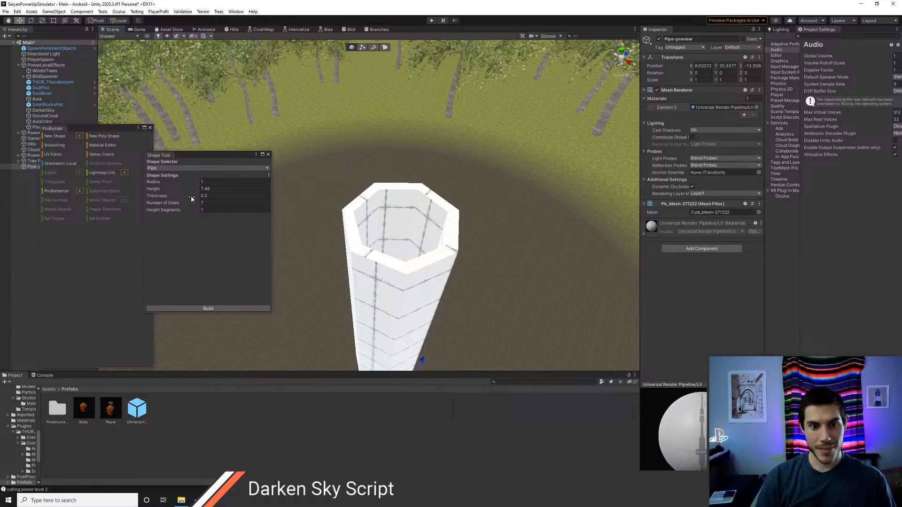
# Step: Change the new shape to an Arch with thickness 3.15, depth 4.26 and 96.1 arch degrees
pyautogui.click(197, 168)
pyautogui.click(173, 246)
pyautogui.keyDown('alt'); pyautogui.moveTo(334, 235); pyautogui.dragTo(263, 220); pyautogui.keyUp('alt')
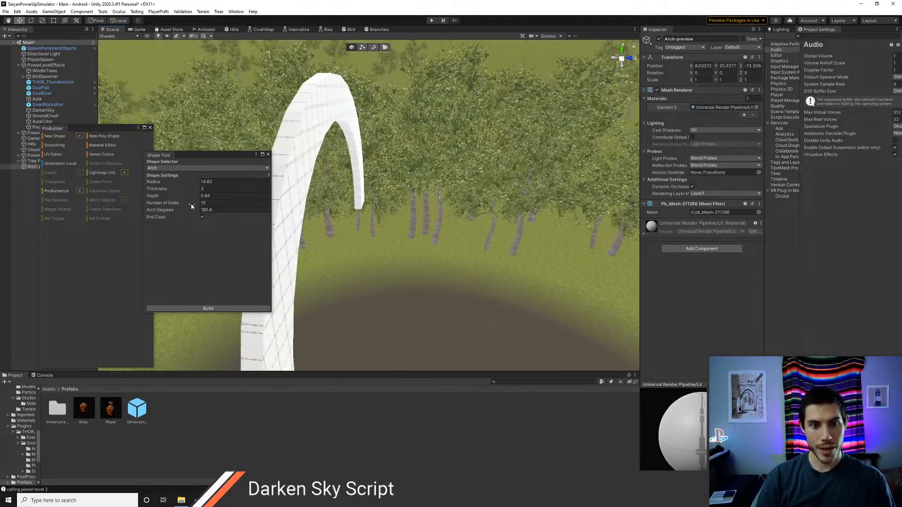
pyautogui.moveTo(191, 191); pyautogui.dragTo(219, 201)
pyautogui.keyDown('alt'); pyautogui.moveTo(346, 217); pyautogui.dragTo(94, 240); pyautogui.keyUp('alt')
pyautogui.moveTo(376, 207); pyautogui.dragTo(370, 177, button='right')
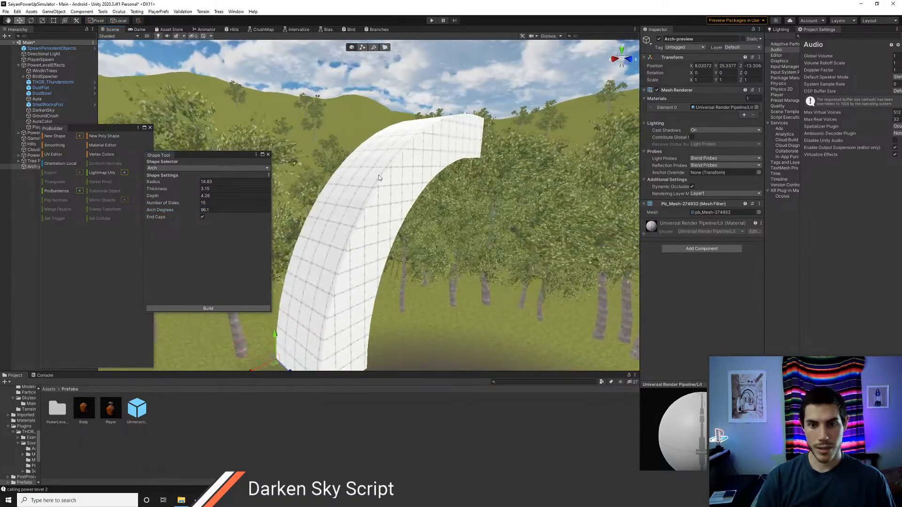
# Step: Refine the arch preview to 92.1 arch degrees, radius 14.8, thickness 3.4 and depth 3.08
pyautogui.click(186, 210)
pyautogui.moveTo(185, 212); pyautogui.dragTo(182, 213)
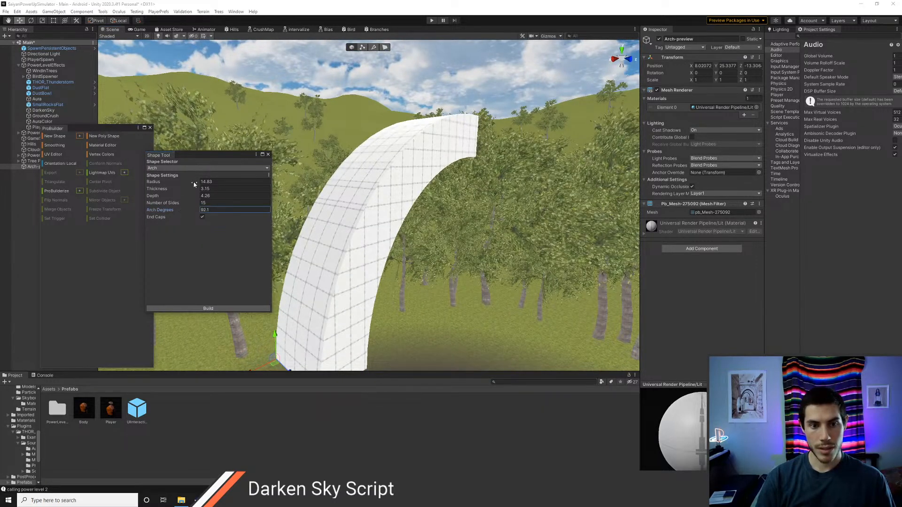
pyautogui.moveTo(195, 183); pyautogui.dragTo(192, 184)
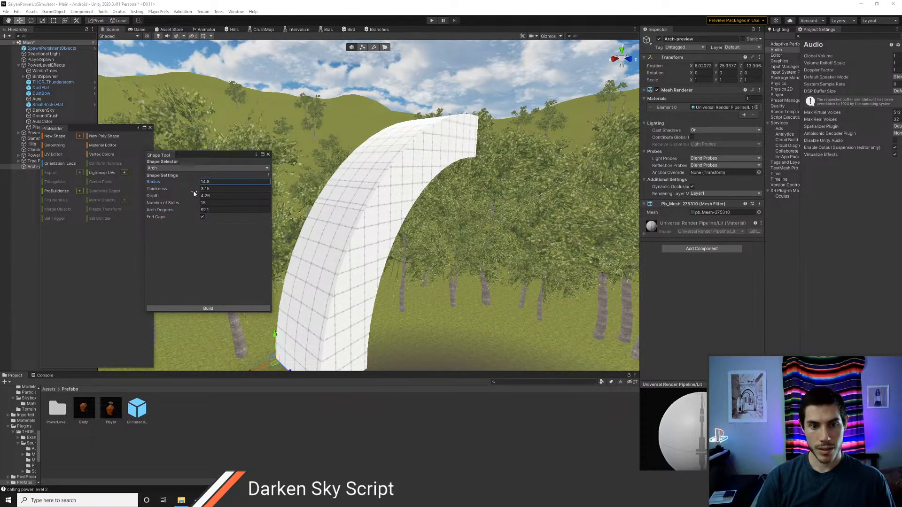
pyautogui.moveTo(193, 194); pyautogui.dragTo(192, 193)
pyautogui.moveTo(346, 241); pyautogui.dragTo(569, 269, button='right')
pyautogui.moveTo(399, 242); pyautogui.dragTo(638, 217, button='right')
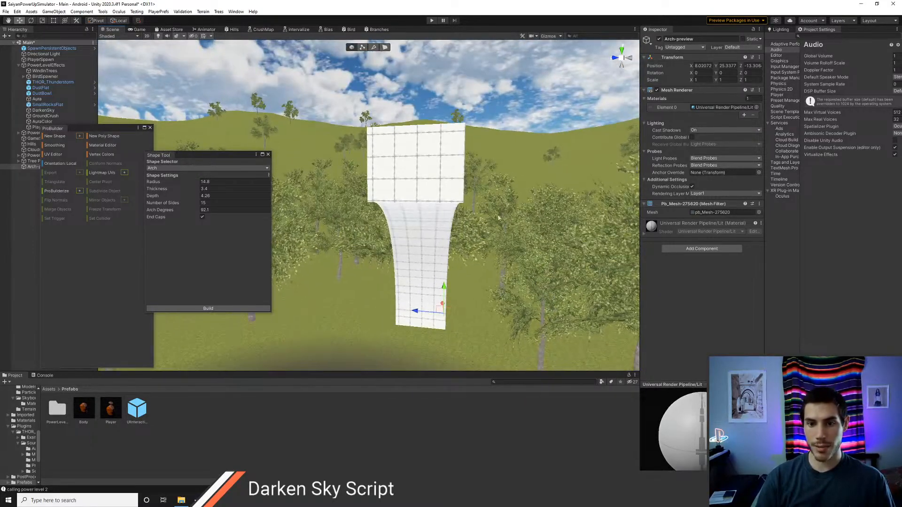
pyautogui.moveTo(196, 198); pyautogui.dragTo(190, 199)
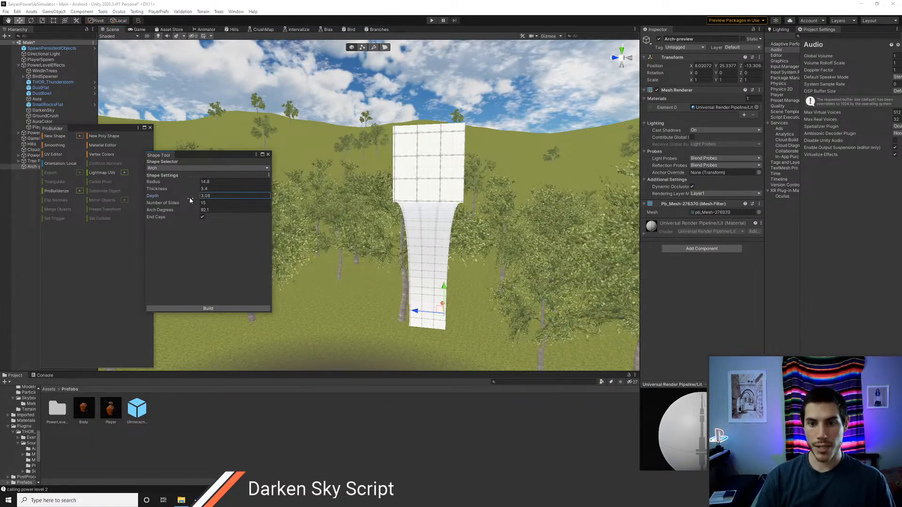
# Step: Build the arch in the scene and close the shape settings
pyautogui.moveTo(474, 218); pyautogui.dragTo(404, 232, button='right')
pyautogui.press('d')
pyautogui.press('w')
pyautogui.moveTo(495, 232); pyautogui.dragTo(236, 272, button='right')
pyautogui.click(217, 309)
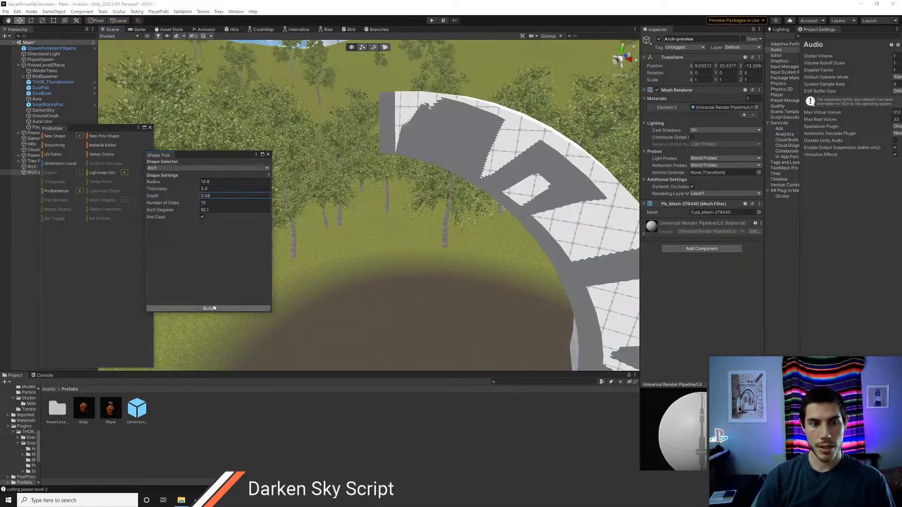
pyautogui.click(268, 155)
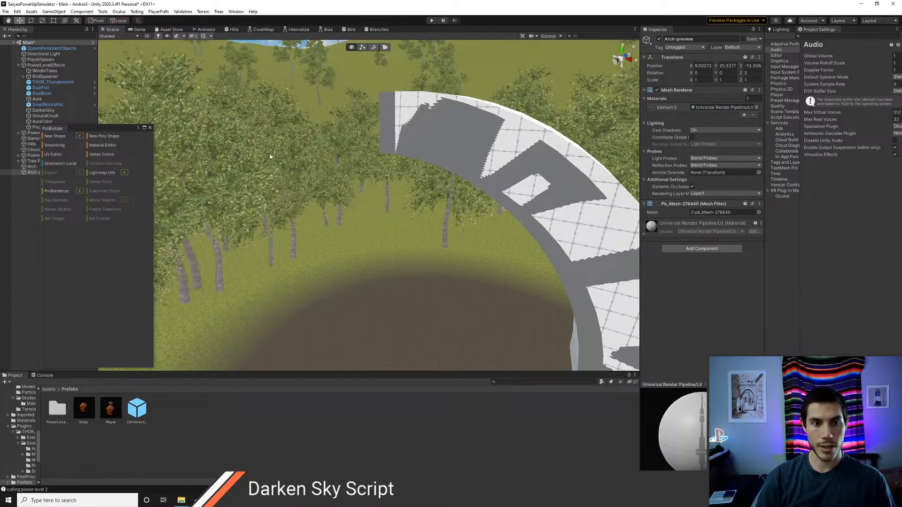
# Step: Select the end face at the arch's upper end and scale it down to a pointed tip
pyautogui.moveTo(441, 184); pyautogui.dragTo(587, 173, button='right')
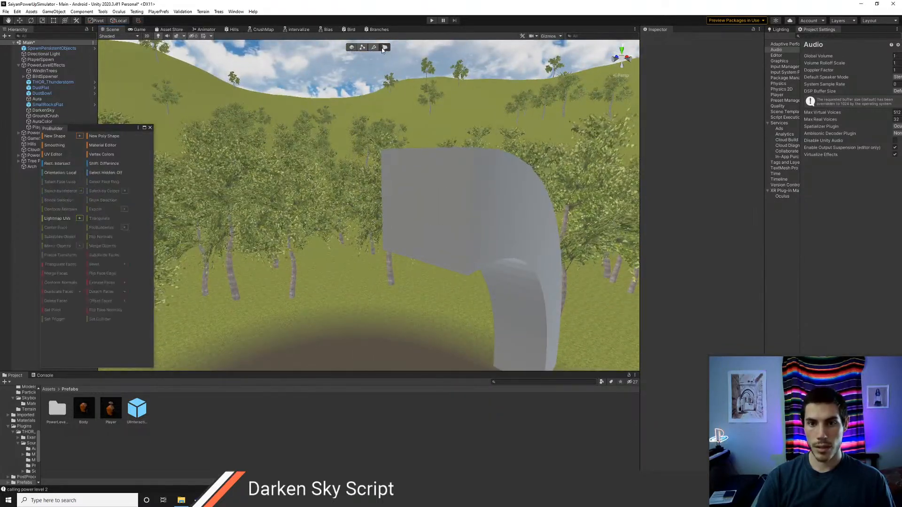
pyautogui.click(439, 205)
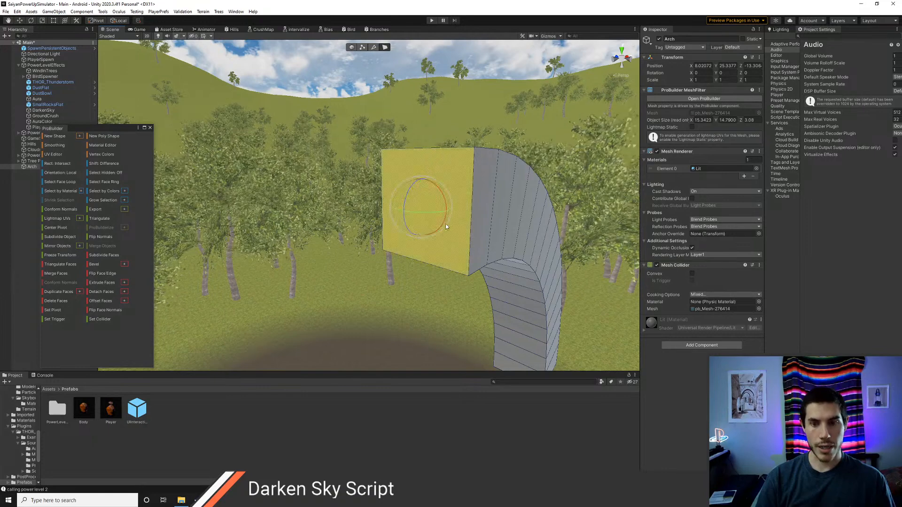
pyautogui.moveTo(462, 220)
pyautogui.mouseDown(button='right')
pyautogui.moveTo(540, 246)
pyautogui.moveTo(501, 259)
pyautogui.moveTo(413, 236)
pyautogui.moveTo(454, 223)
pyautogui.mouseUp(button='right')
pyautogui.moveTo(380, 185); pyautogui.dragTo(364, 202)
pyautogui.moveTo(376, 205); pyautogui.dragTo(354, 264, button='right')
pyautogui.moveTo(437, 207); pyautogui.dragTo(342, 76, button='right')
# Step: Switch to edge selection and scale down the first edge loops behind the arch's pointed tip
pyautogui.click(373, 47)
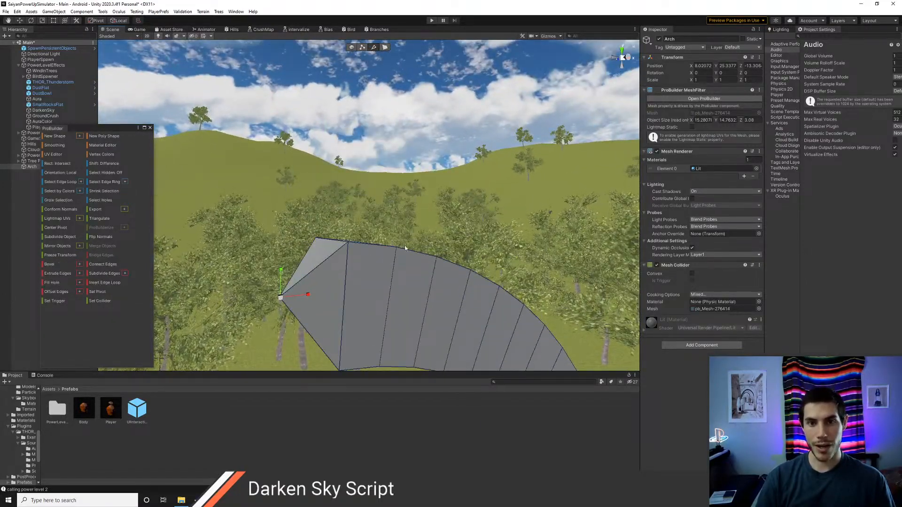
pyautogui.click(347, 303)
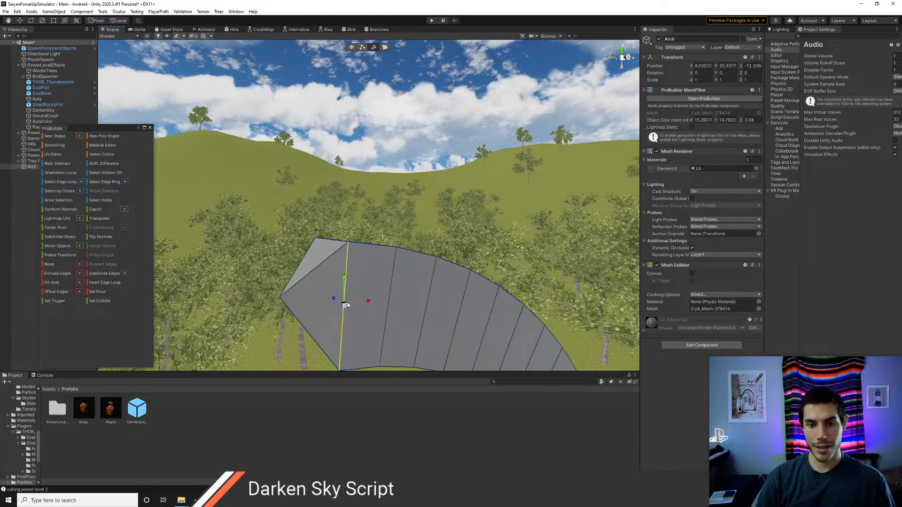
pyautogui.click(117, 183)
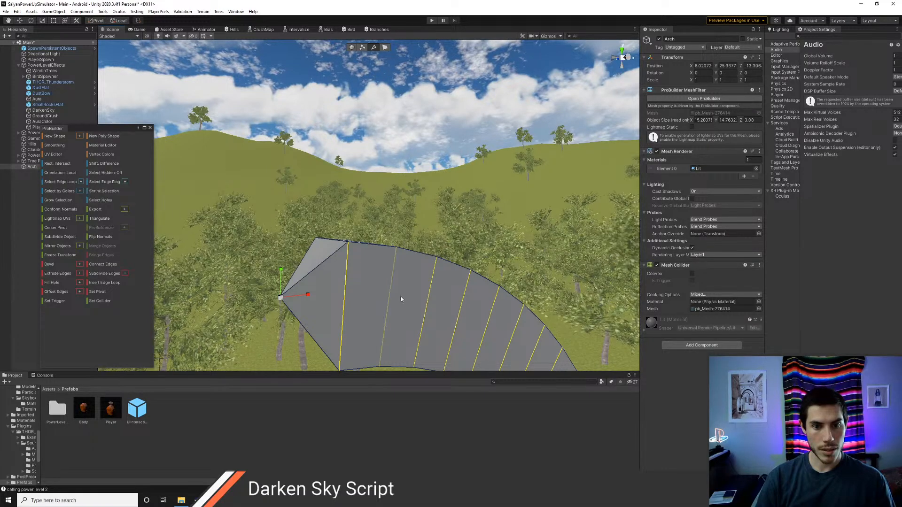
pyautogui.click(345, 277)
pyautogui.moveTo(345, 278)
pyautogui.keyDown('alt'); pyautogui.mouseDown()
pyautogui.moveTo(489, 322)
pyautogui.moveTo(337, 287)
pyautogui.mouseUp(); pyautogui.keyUp('alt')
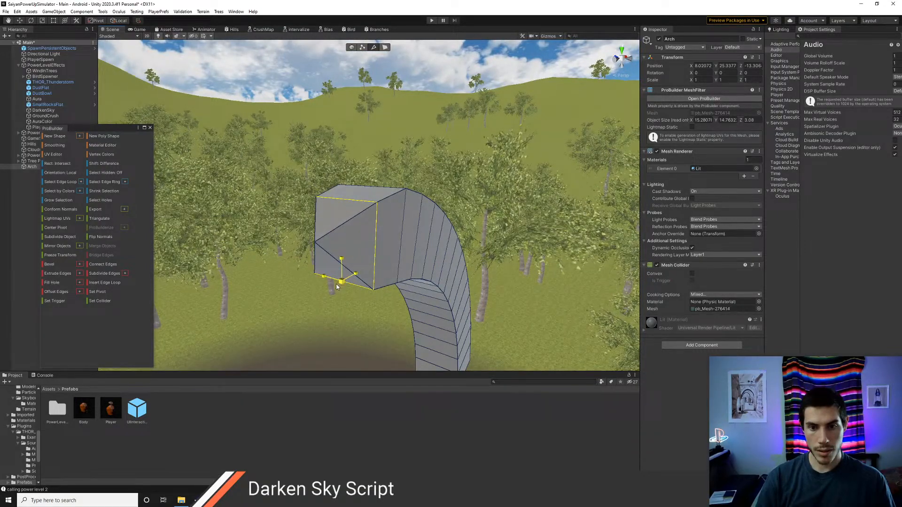
pyautogui.keyDown('alt'); pyautogui.moveTo(337, 284); pyautogui.dragTo(350, 254); pyautogui.keyUp('alt')
pyautogui.click(351, 255)
pyautogui.moveTo(324, 288); pyautogui.dragTo(325, 290)
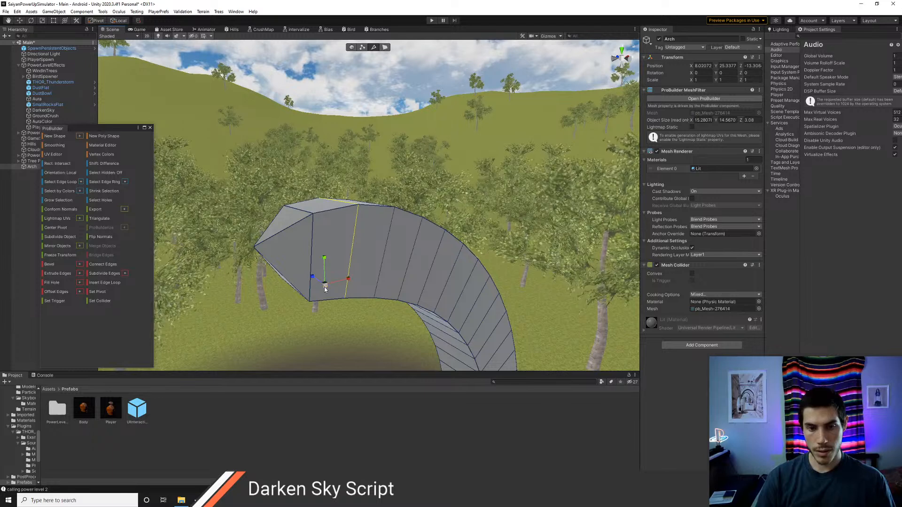
# Step: Scale the edge loop nearest the arch's tip down further to sharpen the taper
pyautogui.click(312, 242)
pyautogui.moveTo(311, 260); pyautogui.dragTo(300, 262)
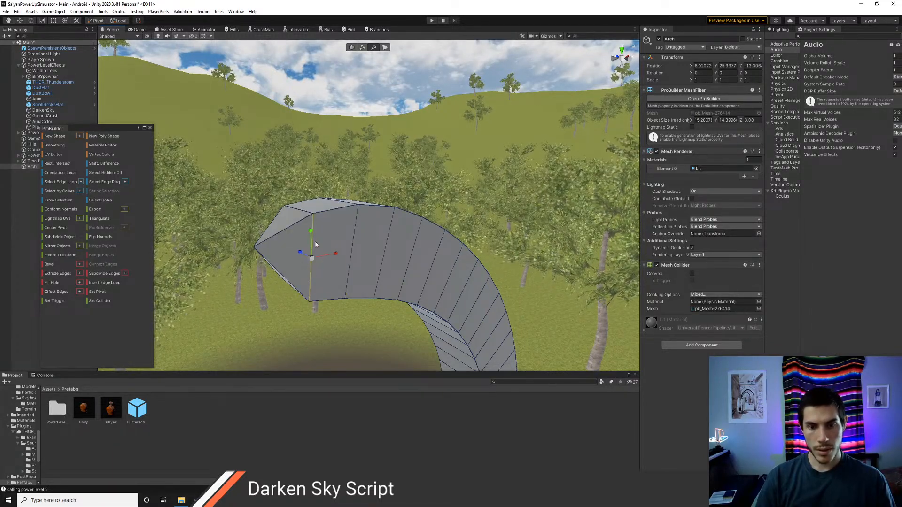
pyautogui.doubleClick(312, 226)
pyautogui.moveTo(295, 291); pyautogui.dragTo(291, 294)
pyautogui.keyDown('alt'); pyautogui.moveTo(325, 346); pyautogui.dragTo(357, 327); pyautogui.keyUp('alt')
pyautogui.moveTo(283, 300); pyautogui.dragTo(279, 300)
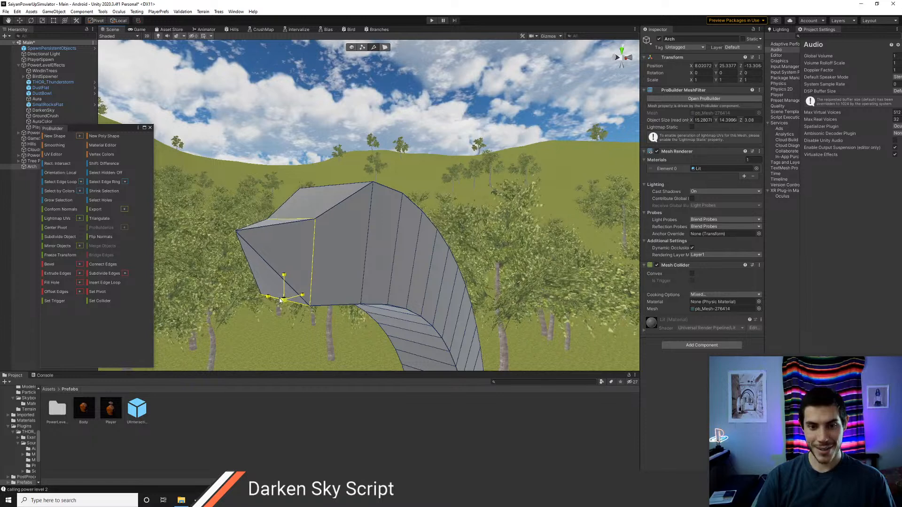
# Step: Scale down the next two edge loops along the arch to extend the taper away from the tip
pyautogui.click(366, 266)
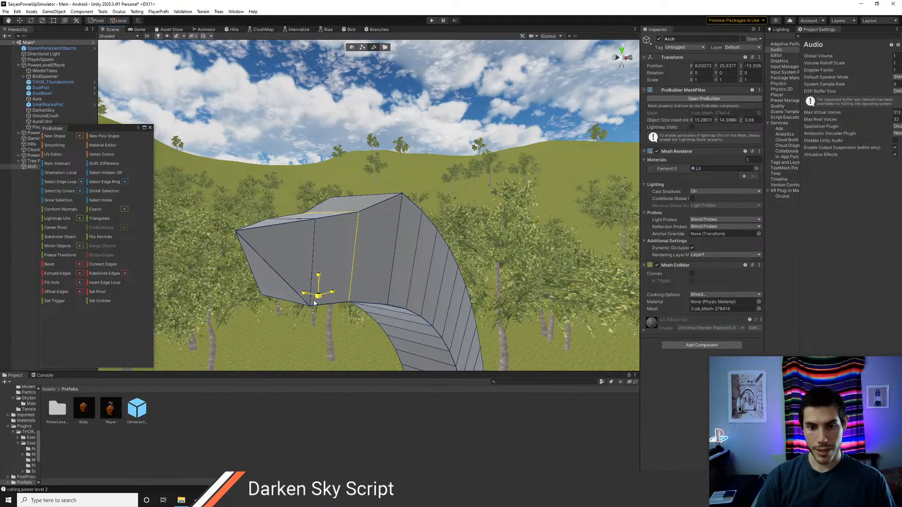
pyautogui.keyDown('shift'); pyautogui.click(384, 267); pyautogui.keyUp('shift')
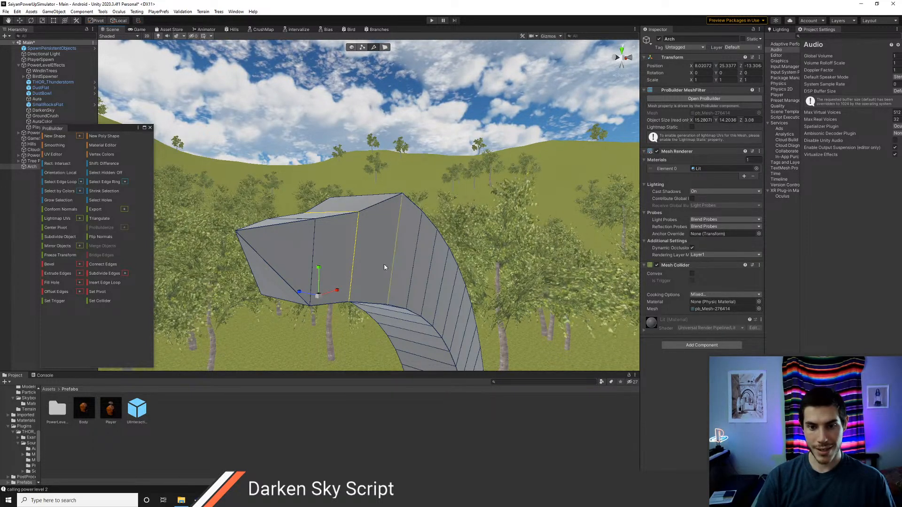
pyautogui.moveTo(350, 295); pyautogui.dragTo(342, 301)
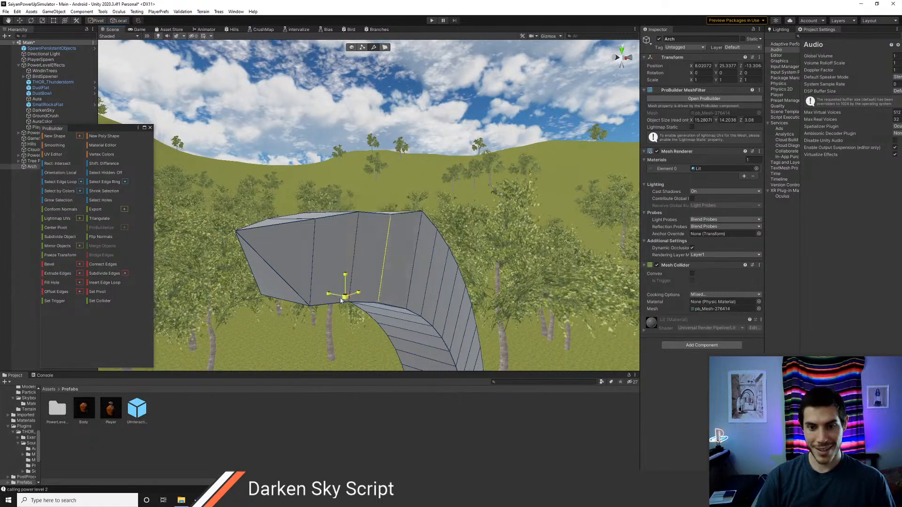
# Step: Raise the edges along the underside of the arch near its pointed tip to refine the taper
pyautogui.keyDown('alt'); pyautogui.moveTo(421, 314); pyautogui.dragTo(373, 315); pyautogui.keyUp('alt')
pyautogui.keyDown('alt'); pyautogui.moveTo(306, 306); pyautogui.dragTo(261, 191); pyautogui.keyUp('alt')
pyautogui.moveTo(259, 134); pyautogui.dragTo(267, 96)
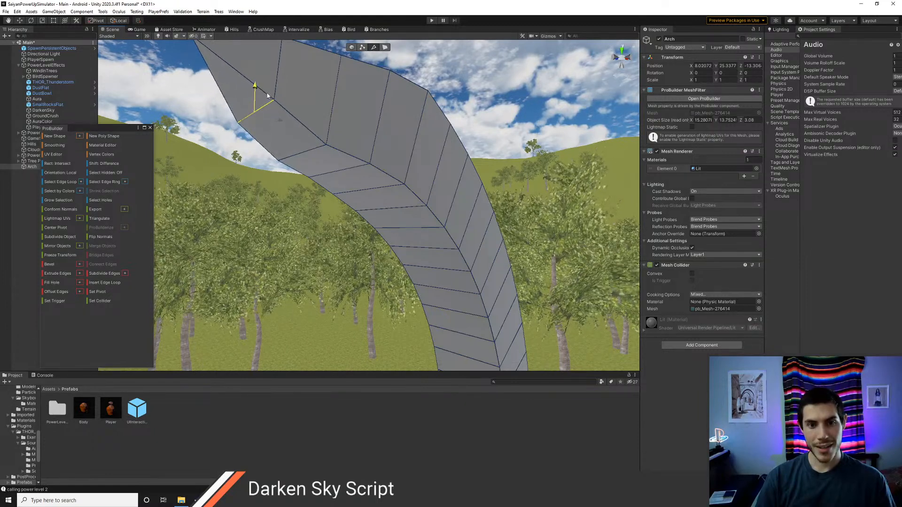
pyautogui.click(317, 146)
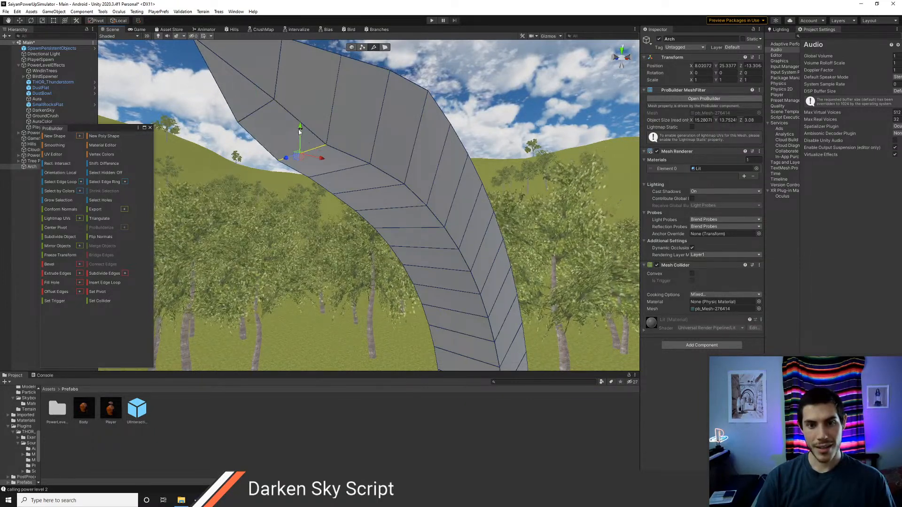
pyautogui.keyDown('alt'); pyautogui.moveTo(337, 145); pyautogui.dragTo(312, 163); pyautogui.keyUp('alt')
pyautogui.click(314, 199)
pyautogui.click(353, 208)
pyautogui.moveTo(353, 182); pyautogui.dragTo(353, 177)
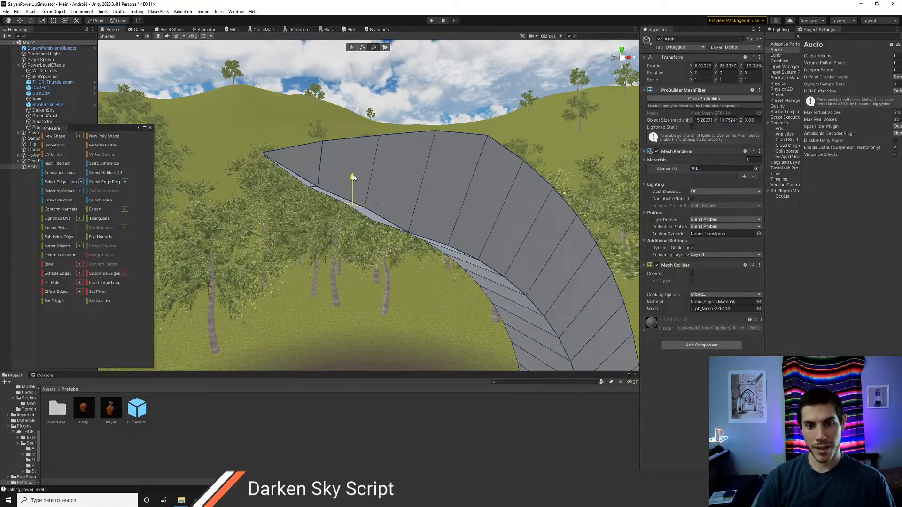
pyautogui.click(312, 183)
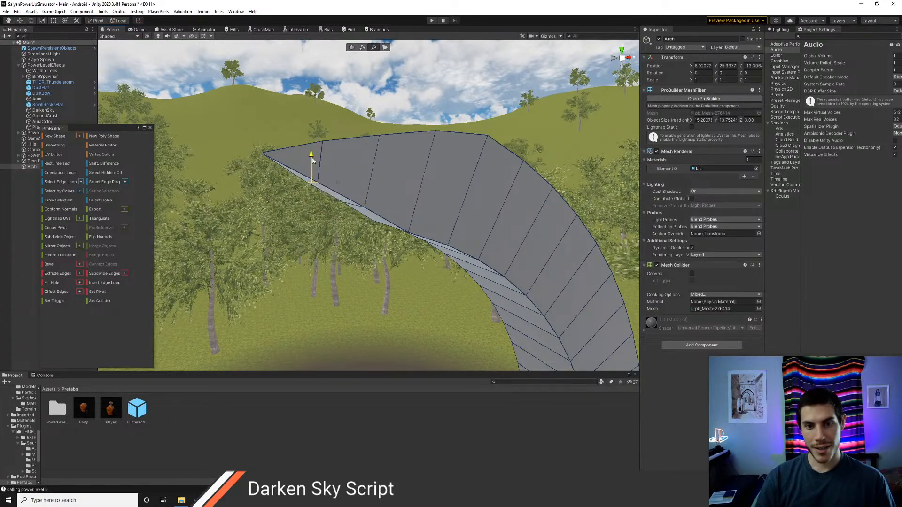
pyautogui.moveTo(314, 160); pyautogui.dragTo(313, 158)
# Step: Examine the tapered arch's overall shape from several sides and from above
pyautogui.keyDown('alt'); pyautogui.moveTo(370, 253); pyautogui.dragTo(519, 311); pyautogui.keyUp('alt')
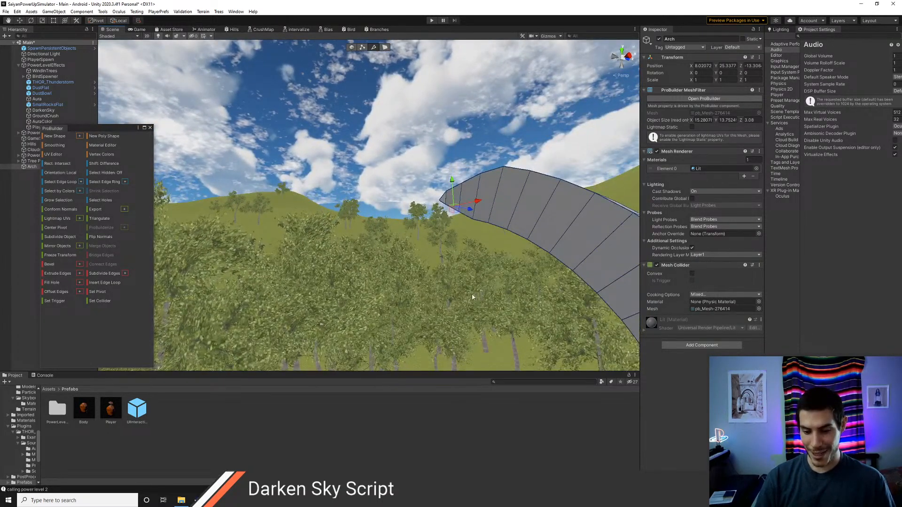
pyautogui.keyDown('alt'); pyautogui.moveTo(417, 246); pyautogui.dragTo(449, 258); pyautogui.keyUp('alt')
pyautogui.press('w')
pyautogui.press('e')
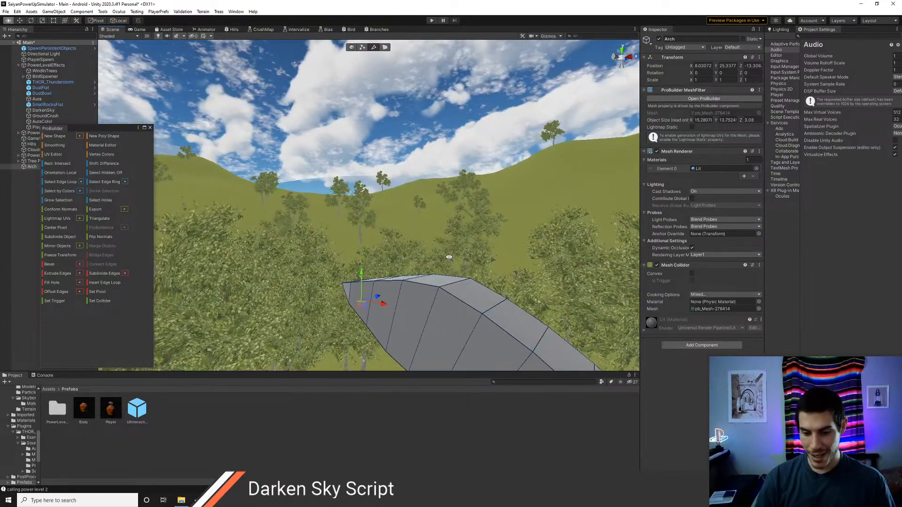
pyautogui.press('a')
pyautogui.moveTo(449, 257); pyautogui.dragTo(535, 317, button='right')
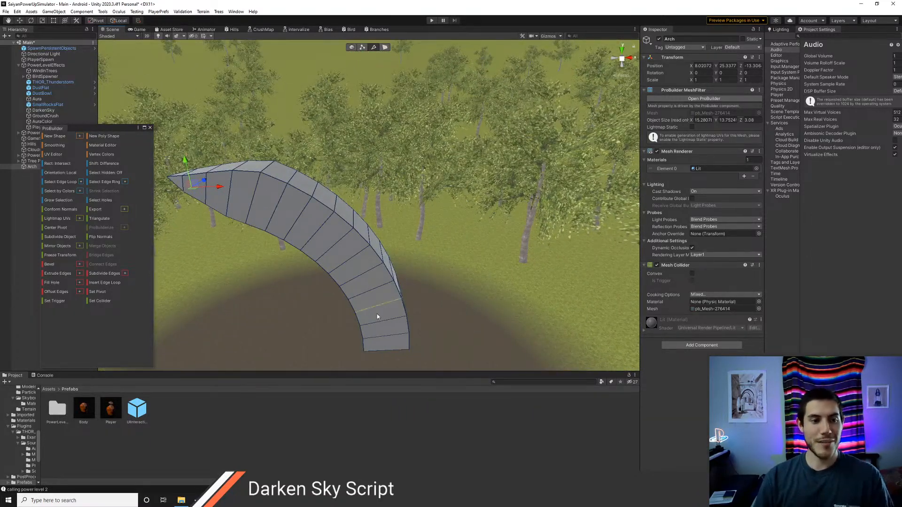
pyautogui.moveTo(318, 302); pyautogui.dragTo(403, 253, button='right')
pyautogui.press('a')
pyautogui.press('w')
pyautogui.press('s')
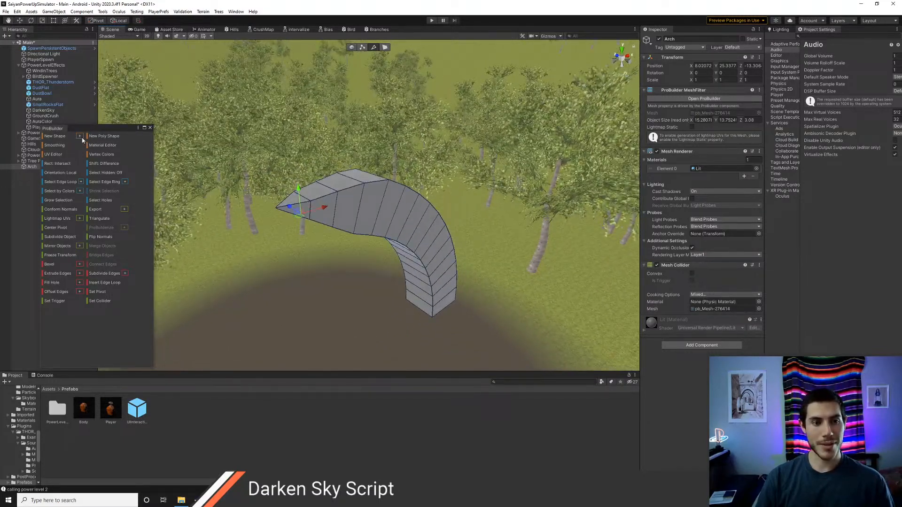
# Step: Preview a cone, torus, sphere and cylinder as possible base shapes in the ProBuilder Shape Tool
pyautogui.click(80, 136)
pyautogui.click(180, 169)
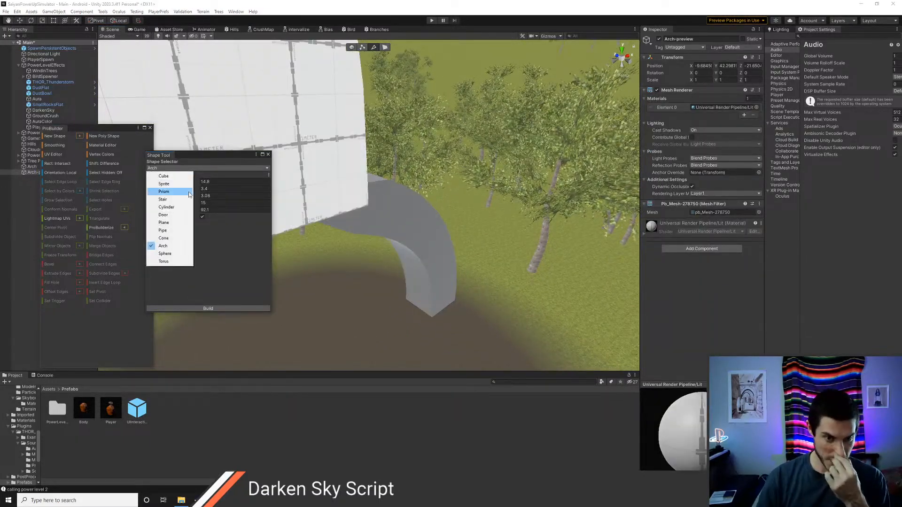
pyautogui.click(163, 238)
pyautogui.press('f')
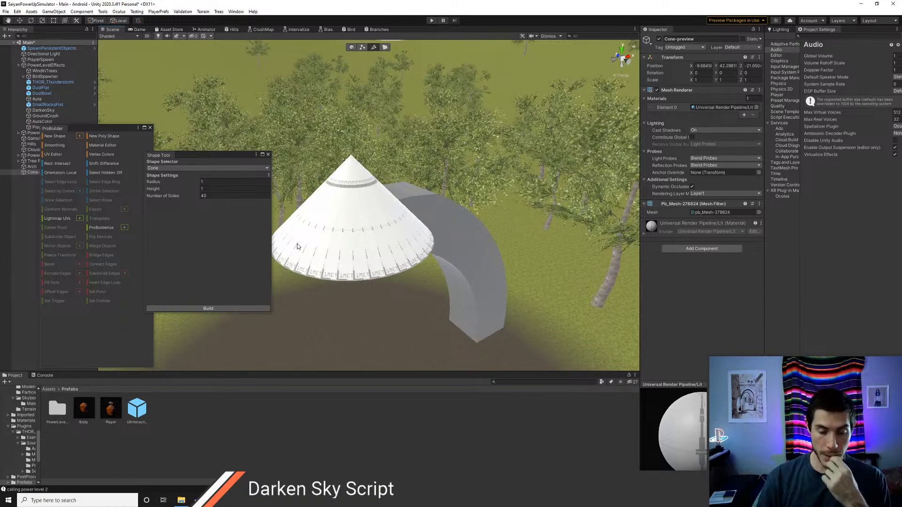
pyautogui.click(191, 169)
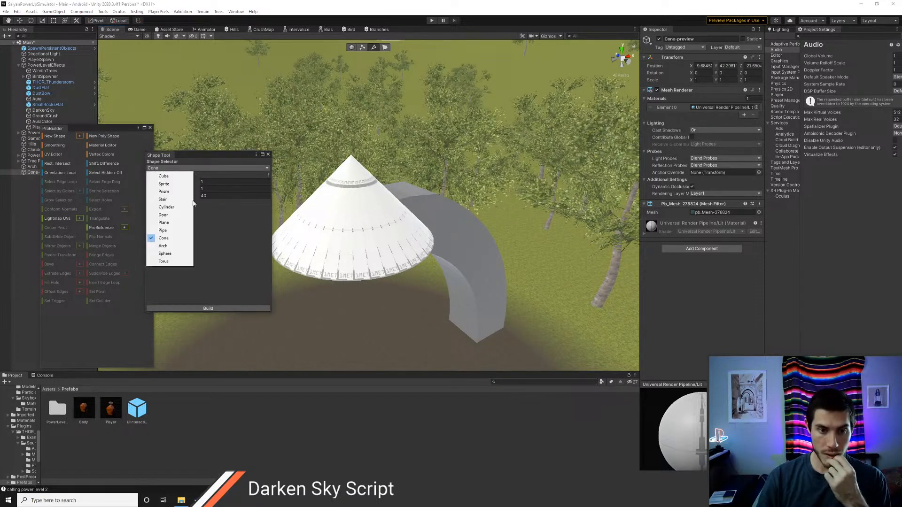
pyautogui.click(171, 262)
pyautogui.moveTo(407, 253); pyautogui.dragTo(339, 220, button='right')
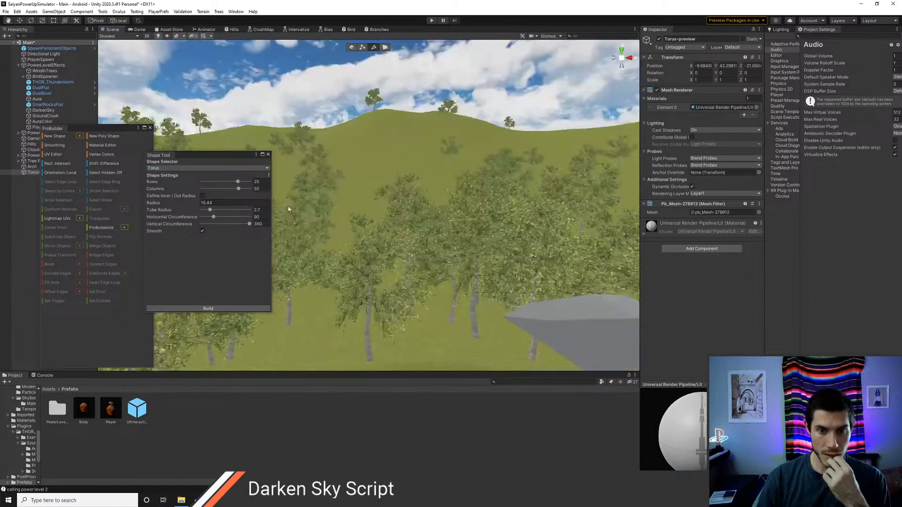
pyautogui.click(200, 169)
pyautogui.click(177, 254)
pyautogui.moveTo(323, 262); pyautogui.dragTo(381, 280, button='right')
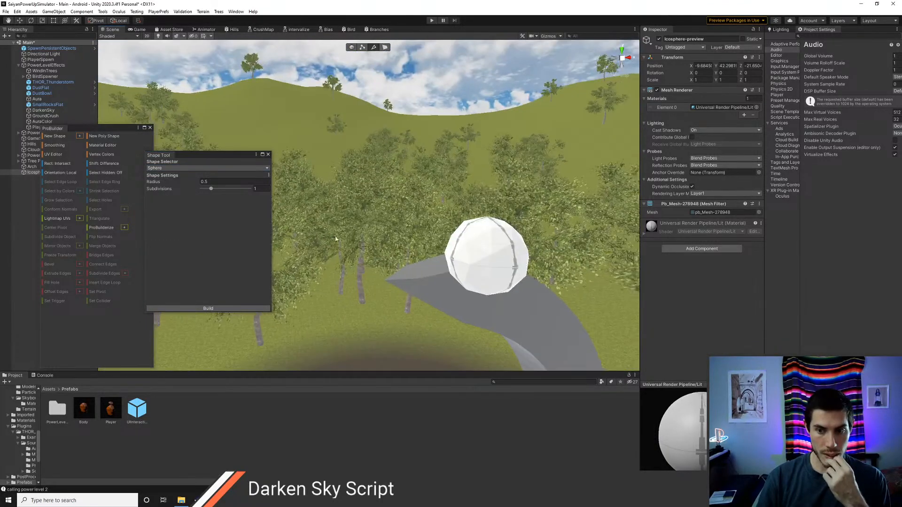
pyautogui.click(195, 169)
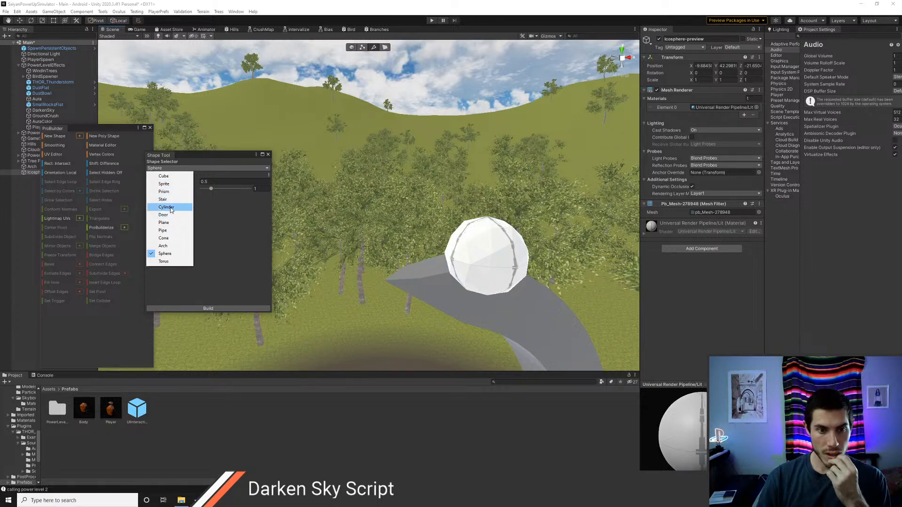
pyautogui.click(167, 207)
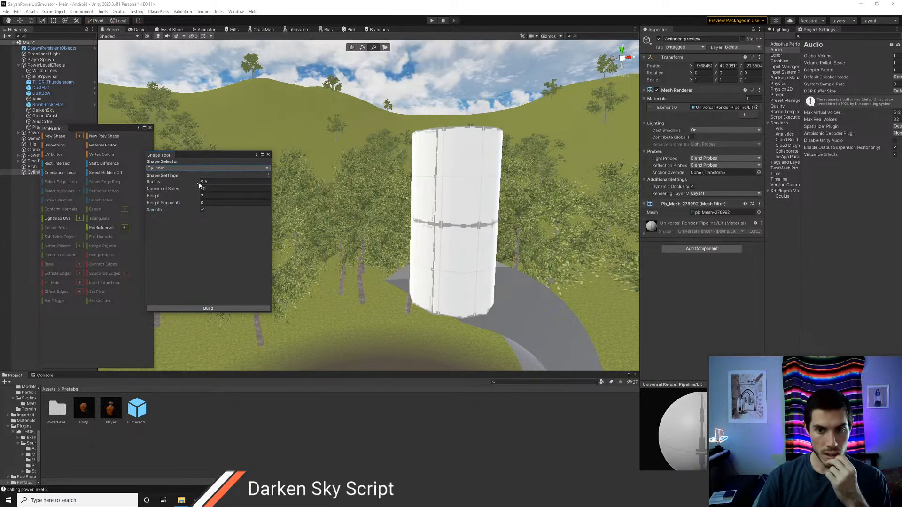
# Step: Try a cone with the number of sides set to 4 as the new shape, closing the Shape Tool without building it
pyautogui.click(199, 169)
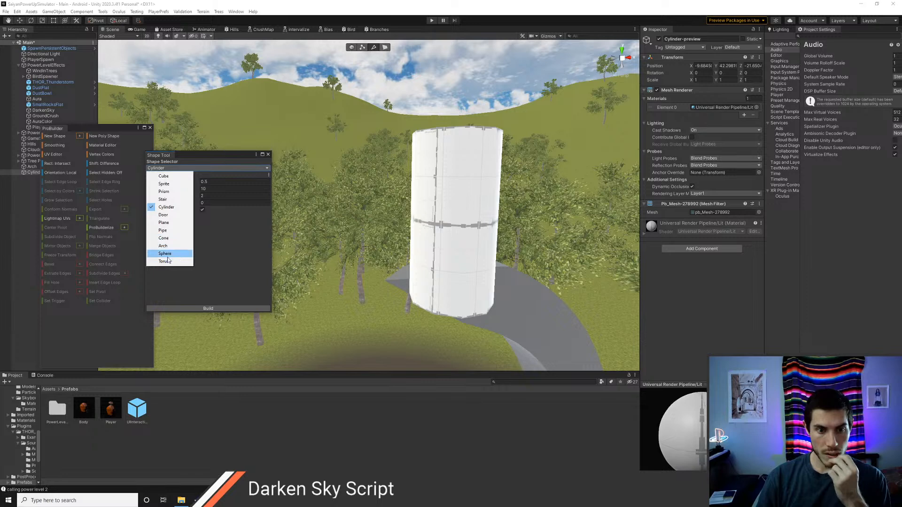
pyautogui.click(163, 239)
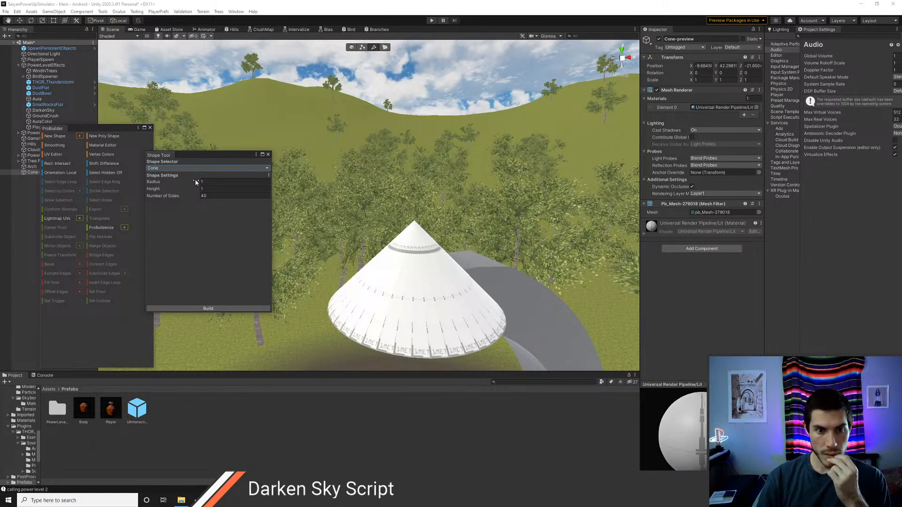
pyautogui.moveTo(197, 196); pyautogui.dragTo(175, 202)
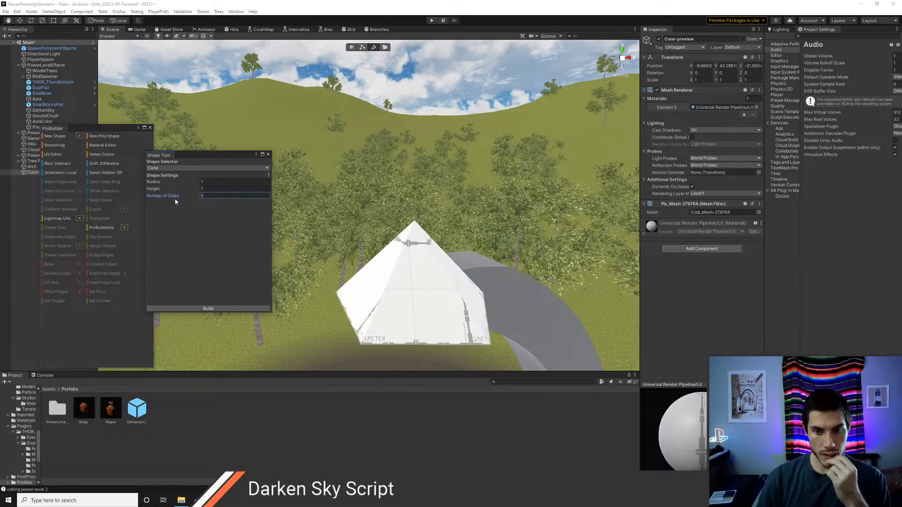
pyautogui.write('4')
pyautogui.moveTo(402, 255); pyautogui.dragTo(520, 278, button='right')
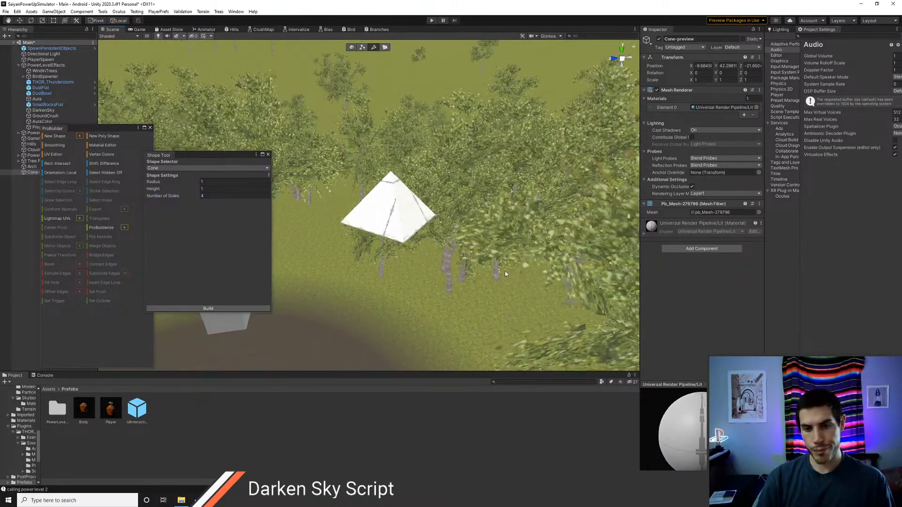
pyautogui.press('s')
pyautogui.moveTo(506, 272); pyautogui.dragTo(500, 260, button='right')
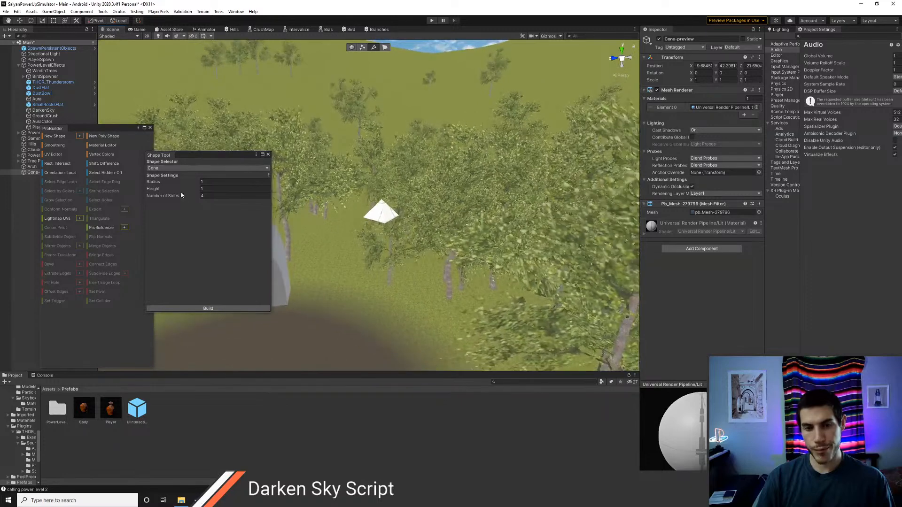
pyautogui.click(268, 154)
# Step: Delete the tapered arch from the scene
pyautogui.click(253, 237)
pyautogui.press('Delete')
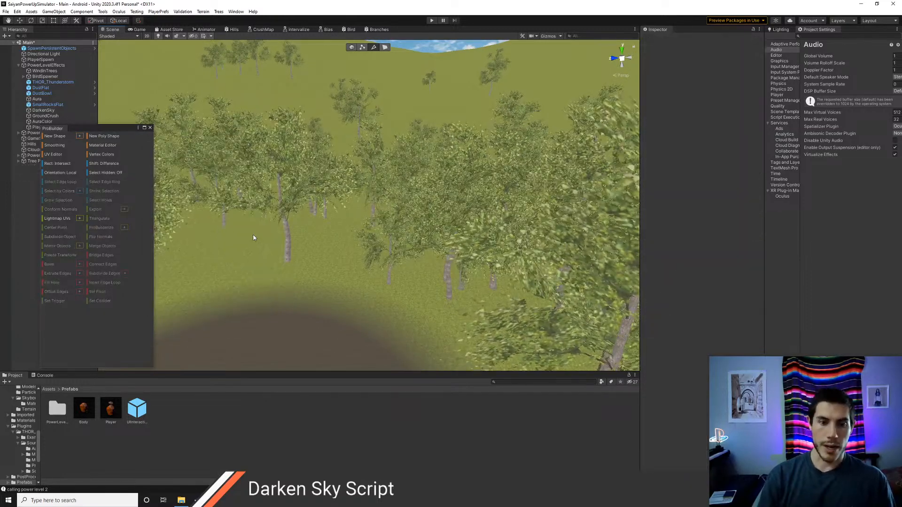
pyautogui.moveTo(178, 149); pyautogui.dragTo(358, 169, button='right')
# Step: Switch to the browser and search Sketchfab for "hair", refining the query to "low poly hair"
pyautogui.hotkey('alt', 'Tab')
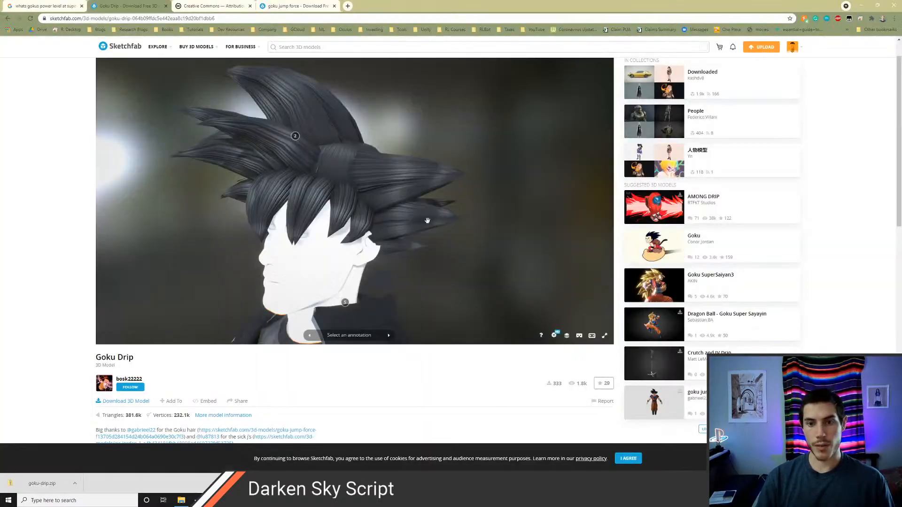
pyautogui.click(316, 48)
pyautogui.write('hair')
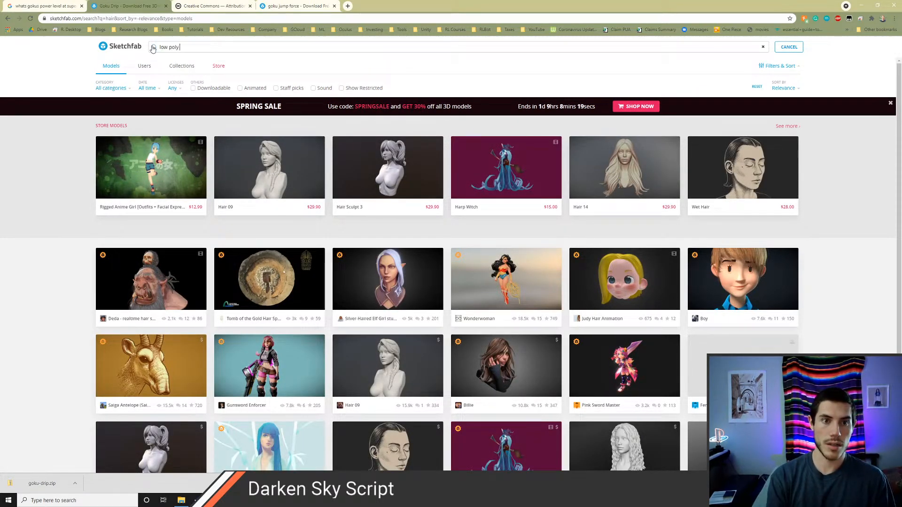
pyautogui.press('Return')
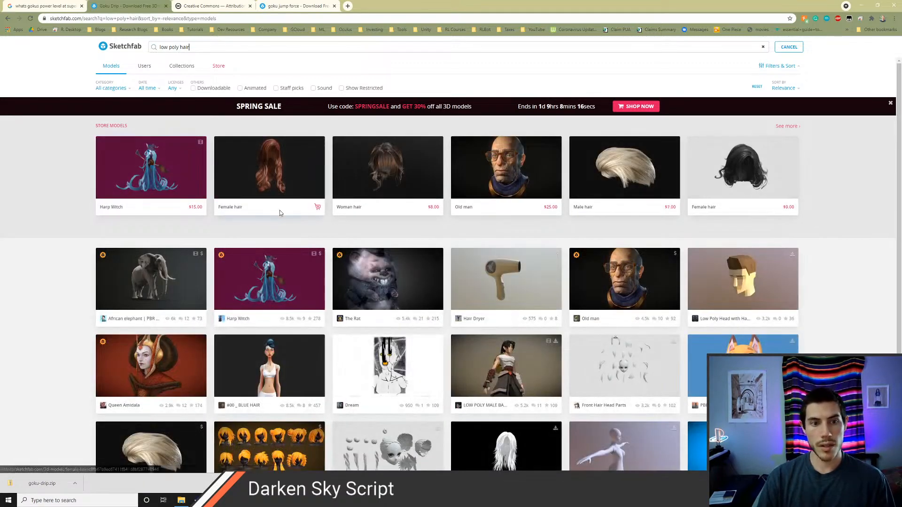
# Step: Browse the low poly hair results and open the Low poly Lion Head model's page
pyautogui.scroll(-2, 441, 266)
pyautogui.scroll(-2, 527, 293)
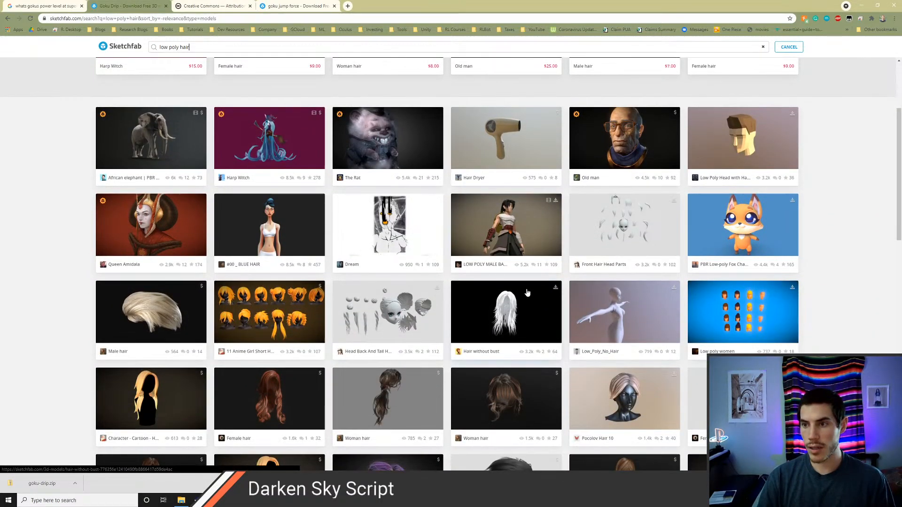
pyautogui.scroll(-6, 527, 292)
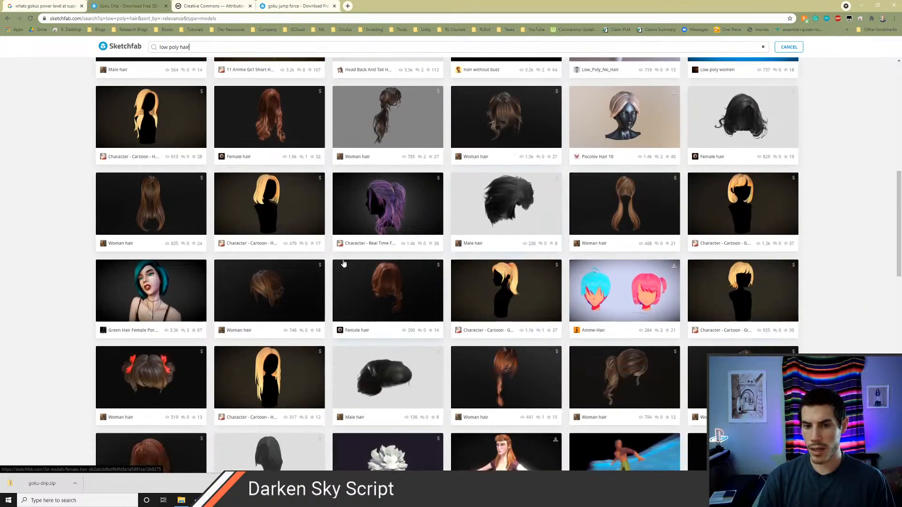
pyautogui.scroll(-5, 336, 262)
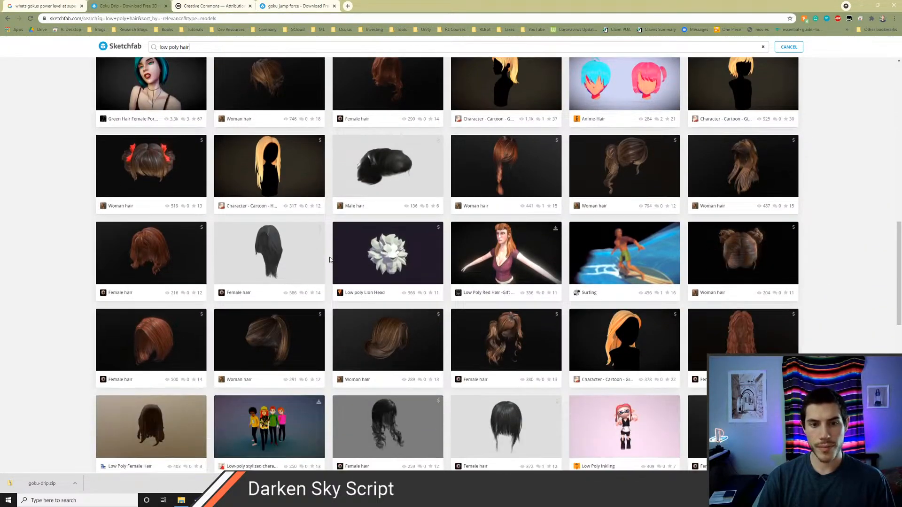
pyautogui.click(376, 257)
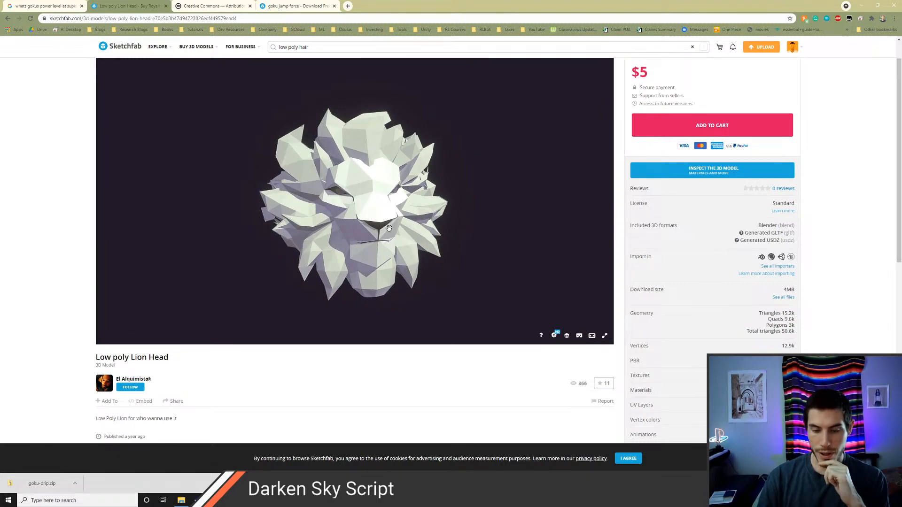
# Step: Examine the Low poly Lion Head model from several angles along with its page details, and return to the search results
pyautogui.moveTo(367, 227); pyautogui.dragTo(404, 233)
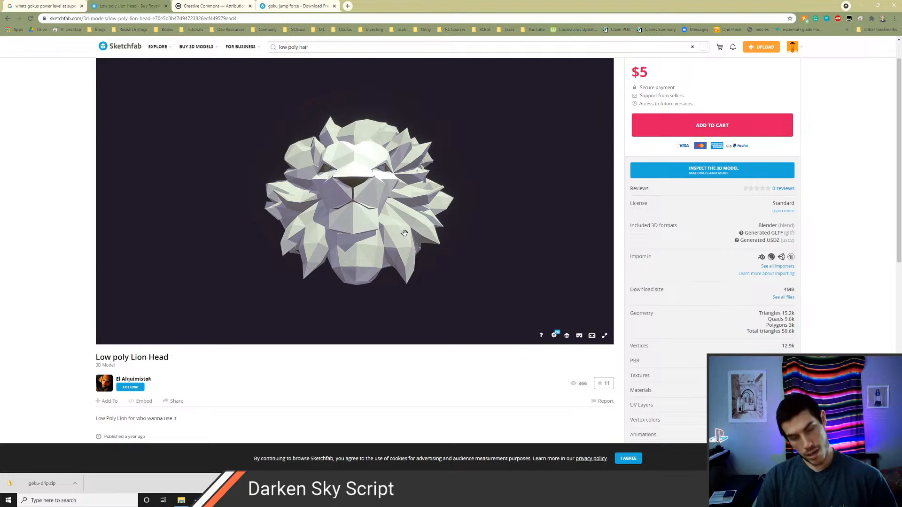
pyautogui.click(211, 6)
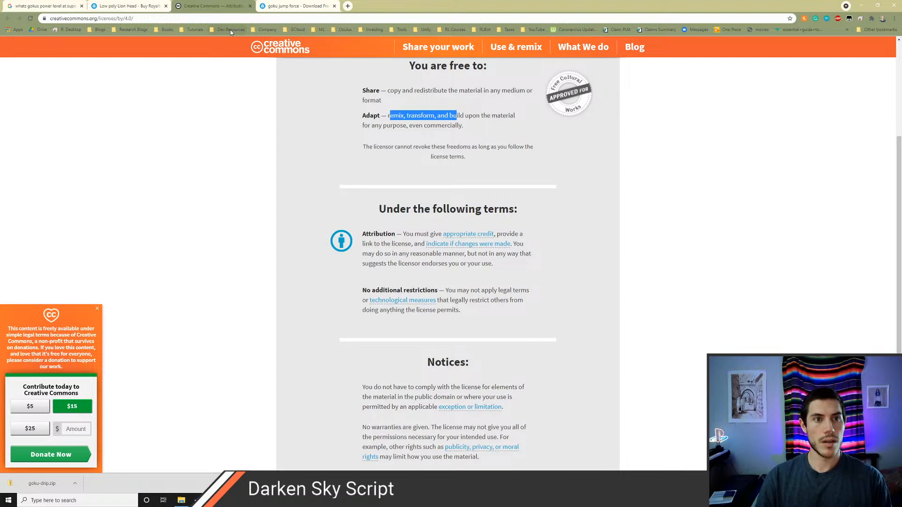
pyautogui.click(129, 6)
pyautogui.moveTo(370, 212)
pyautogui.mouseDown()
pyautogui.moveTo(399, 217)
pyautogui.moveTo(437, 158)
pyautogui.moveTo(403, 142)
pyautogui.mouseUp()
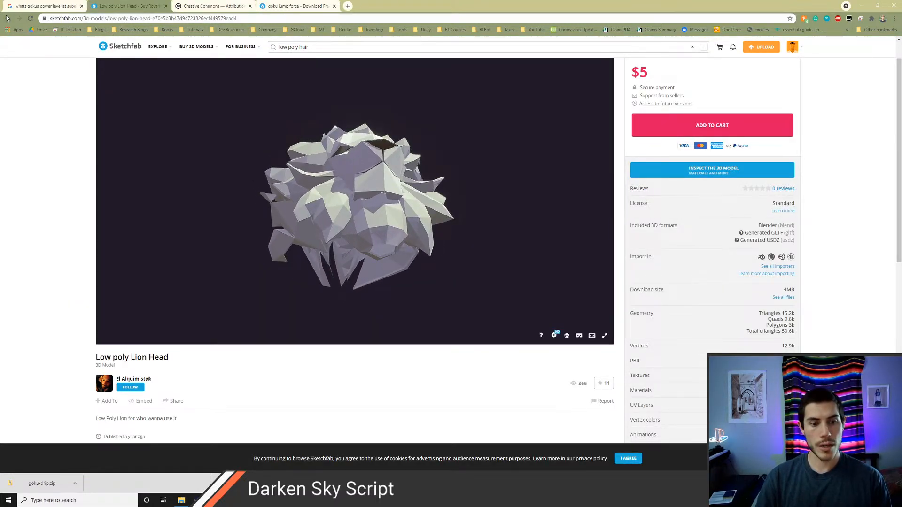
pyautogui.scroll(-2, 86, 362)
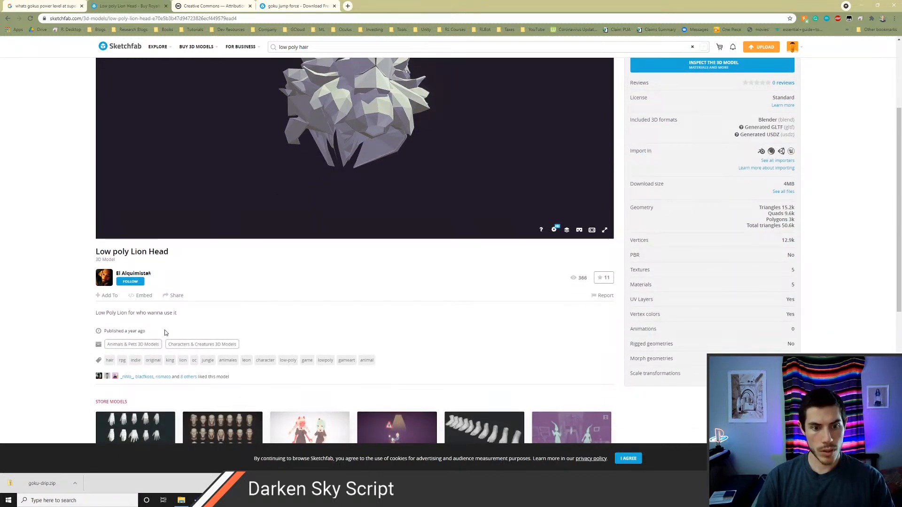
pyautogui.scroll(-2, 157, 329)
pyautogui.scroll(5, 162, 329)
pyautogui.scroll(-3, 94, 336)
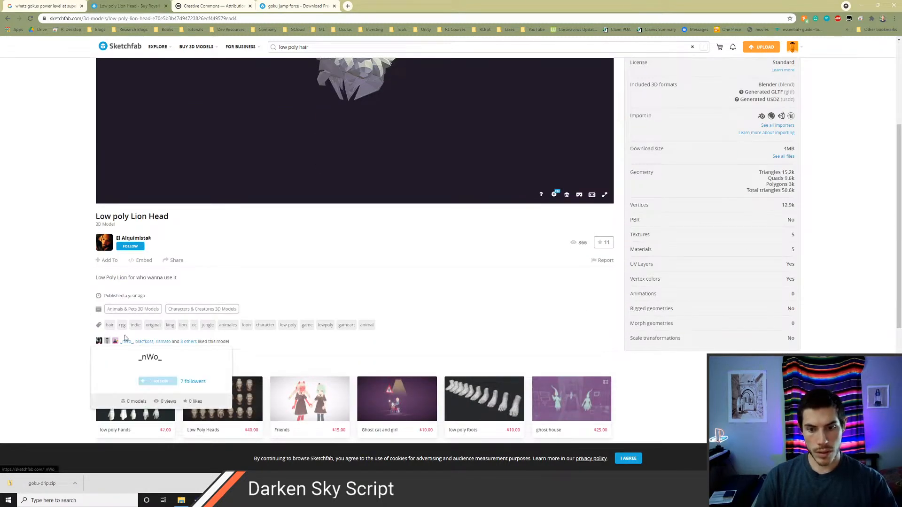
pyautogui.scroll(3, 253, 310)
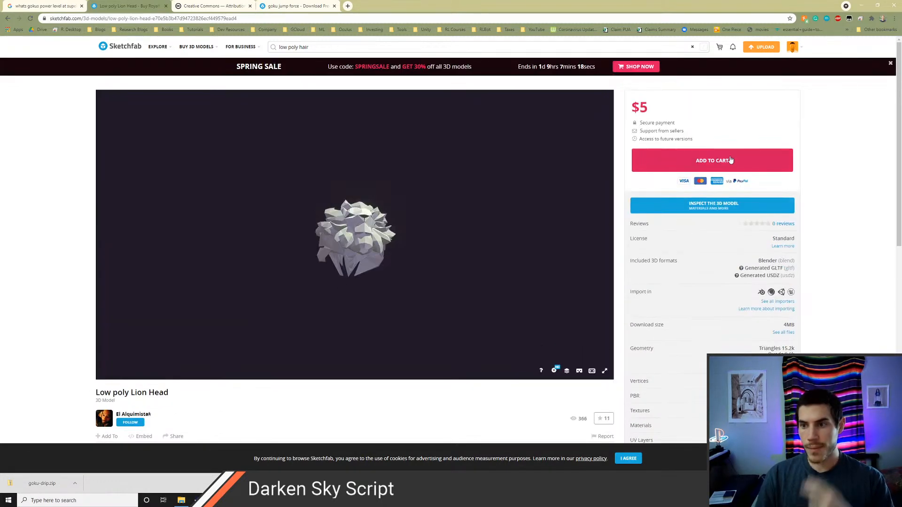
pyautogui.click(8, 19)
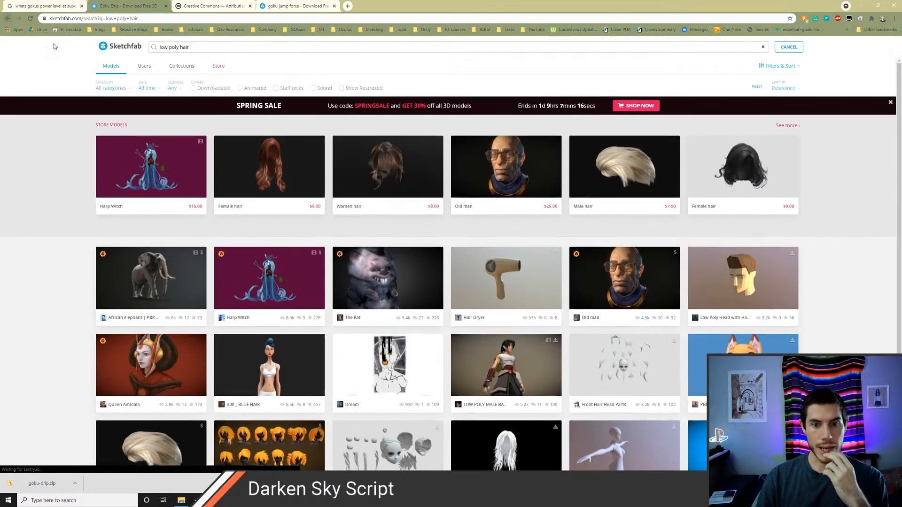
# Step: Browse further through the low poly hair results and open the Tengu Pose Low-Poly model's page
pyautogui.scroll(-5, 58, 249)
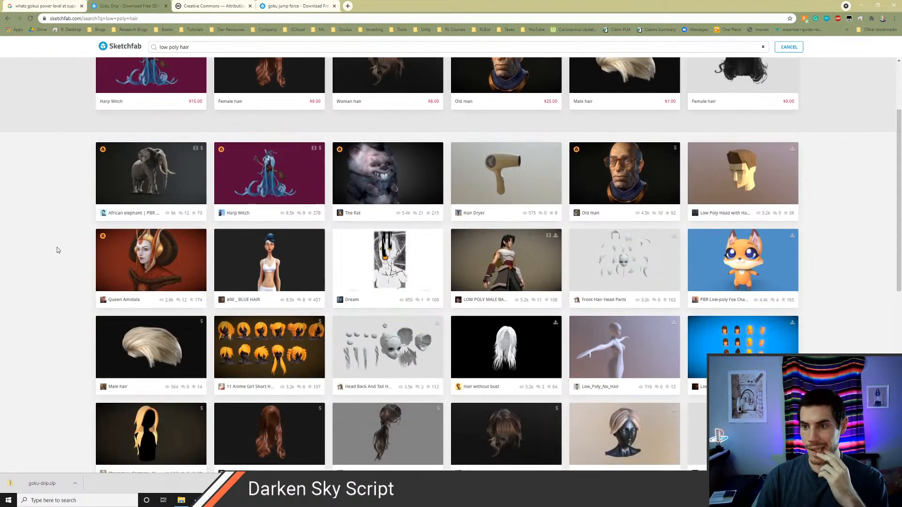
pyautogui.scroll(-2, 57, 250)
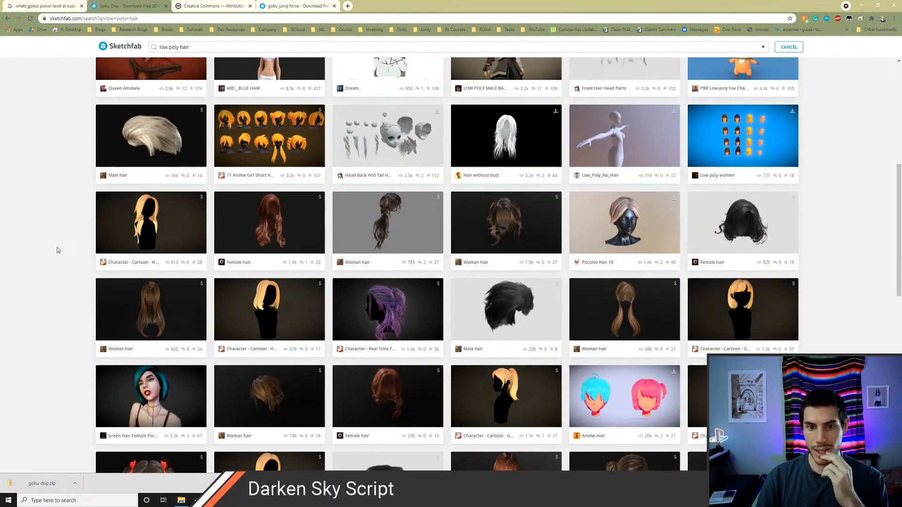
pyautogui.scroll(-6, 57, 250)
pyautogui.scroll(-10, 57, 250)
pyautogui.scroll(-4, 60, 248)
pyautogui.scroll(-3, 55, 277)
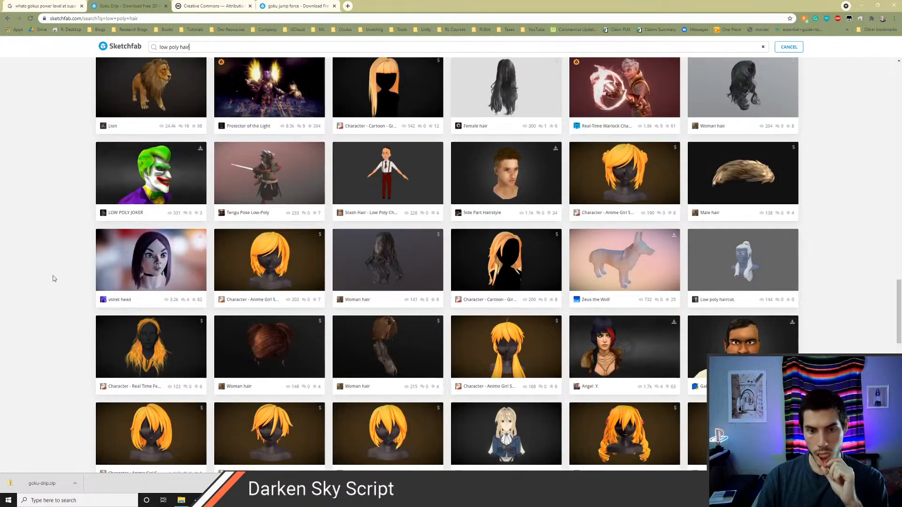
pyautogui.click(278, 174)
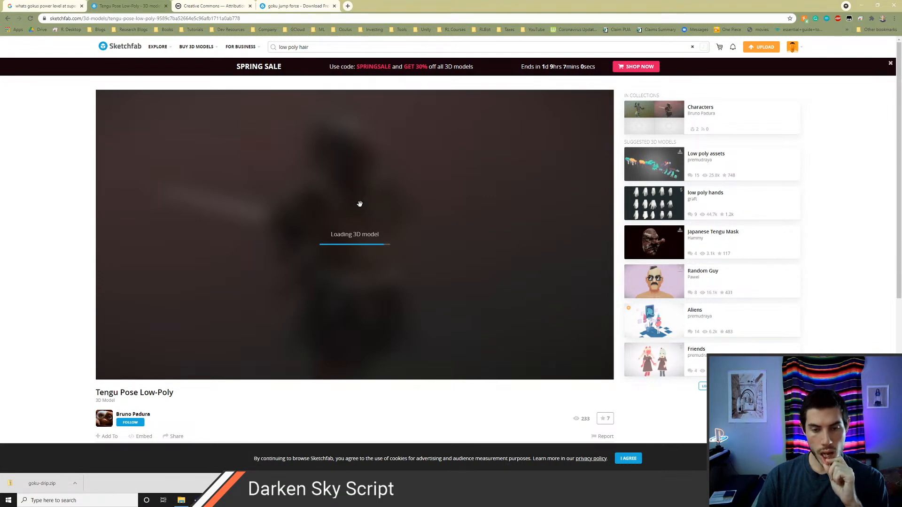
# Step: Read the Tengu Pose Low-Poly model's details, view its hair from behind, and return to the search results
pyautogui.scroll(-3, 71, 282)
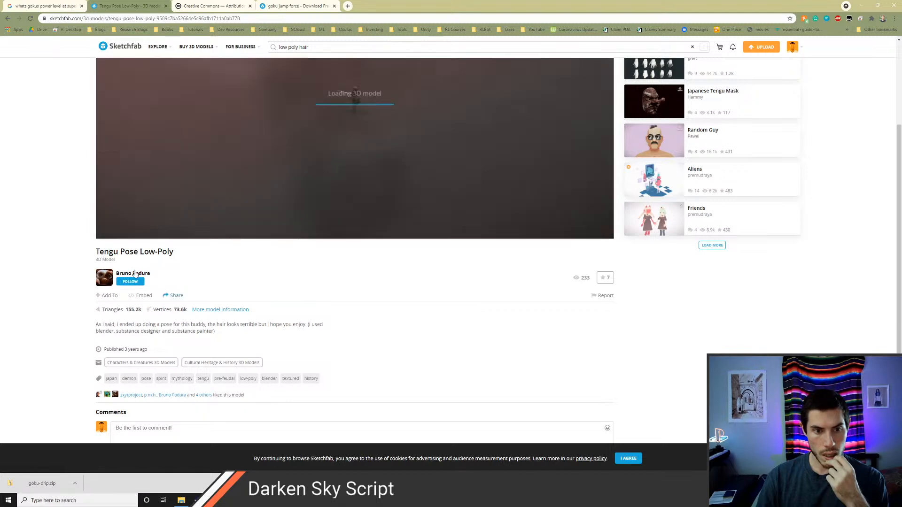
pyautogui.scroll(3, 34, 232)
pyautogui.moveTo(352, 247); pyautogui.dragTo(222, 260)
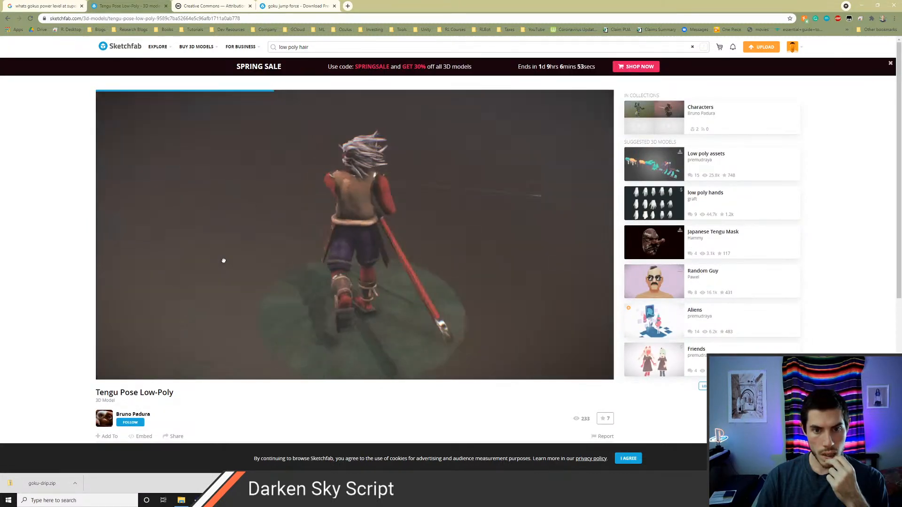
pyautogui.click(7, 17)
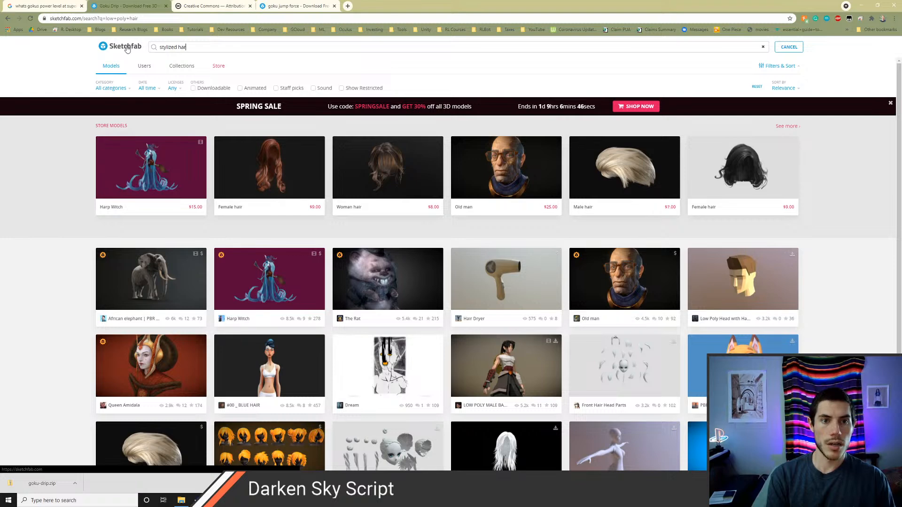
# Step: Search Sketchfab for "stylized hair" and look through the results for a spiky hairstyle
pyautogui.press('Return')
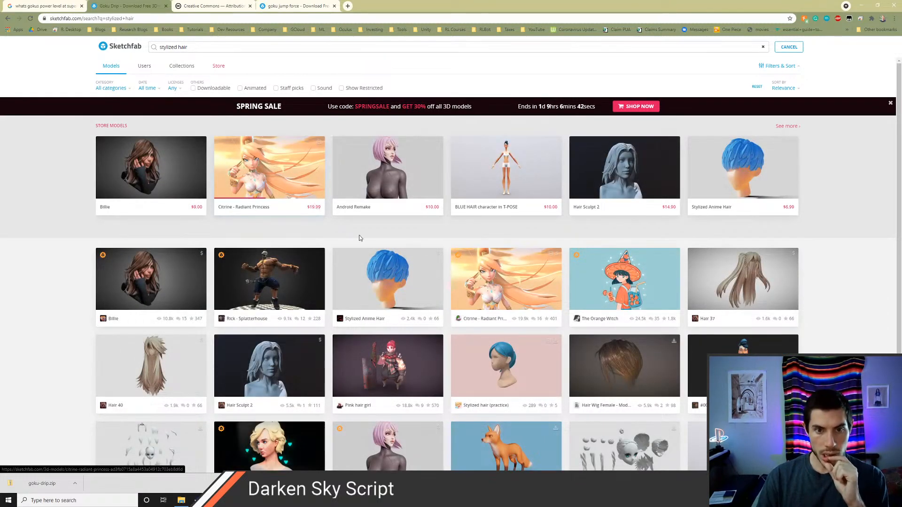
pyautogui.scroll(-1, 467, 254)
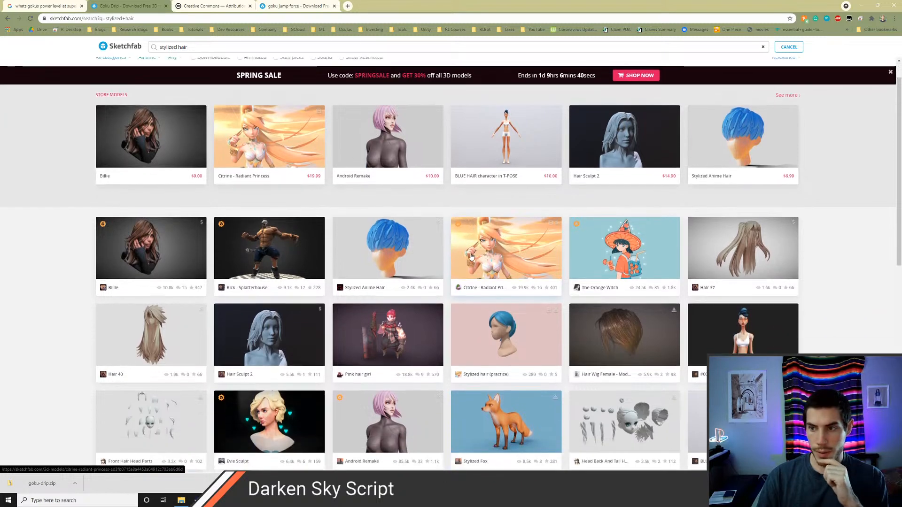
pyautogui.scroll(-3, 471, 256)
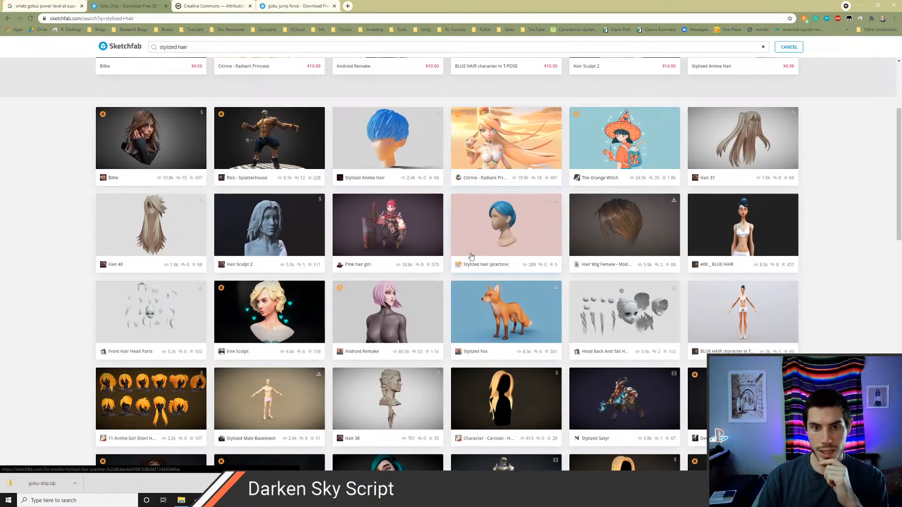
pyautogui.scroll(-2, 471, 256)
pyautogui.scroll(-3, 471, 256)
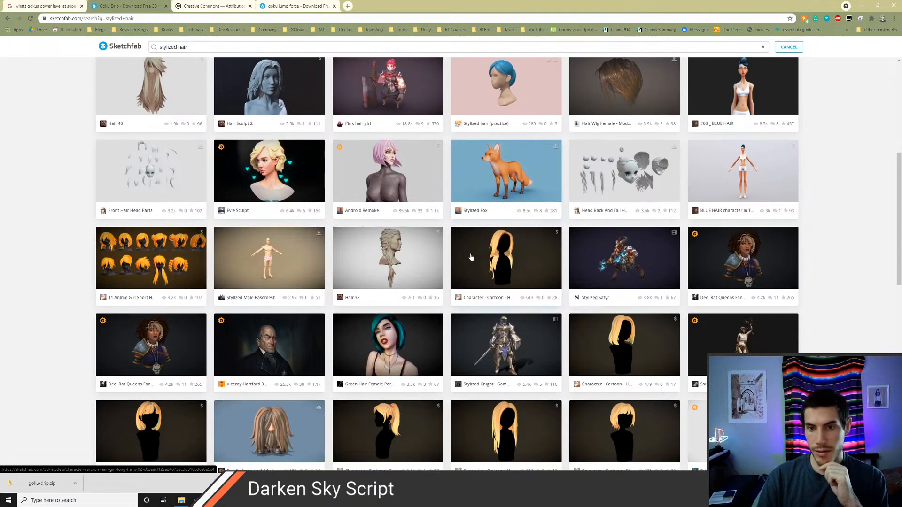
pyautogui.scroll(-5, 471, 256)
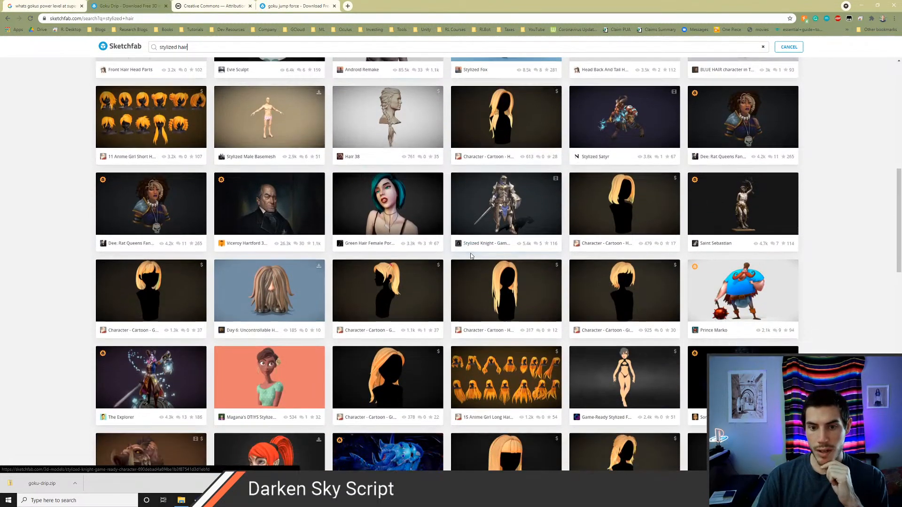
pyautogui.scroll(-2, 471, 255)
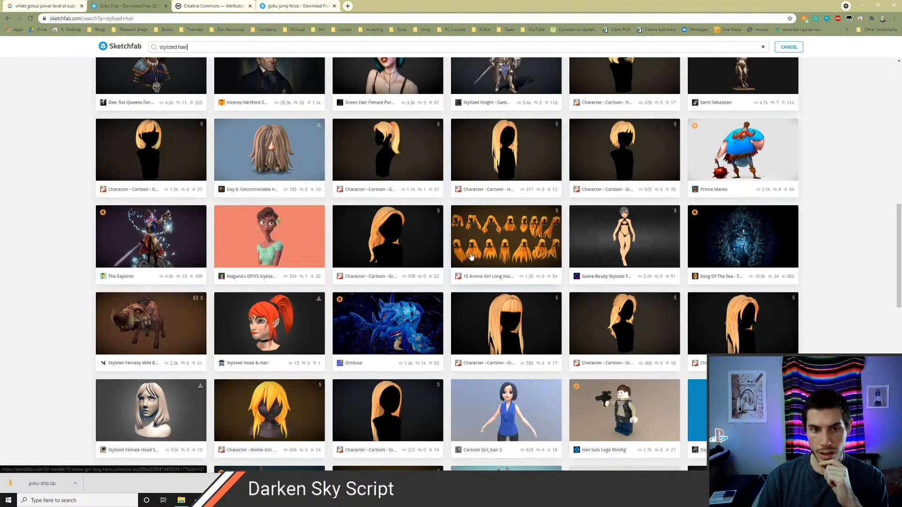
pyautogui.scroll(16, 323, 203)
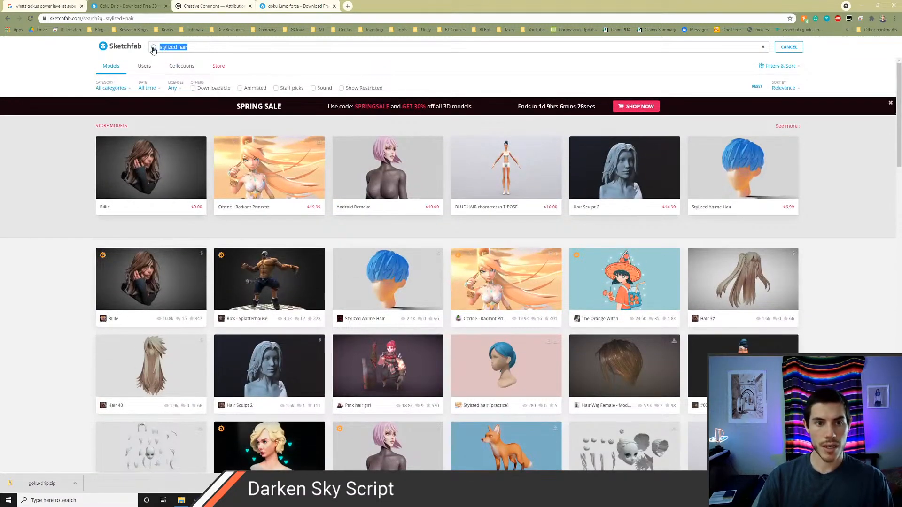
# Step: Search Sketchfab for "goku" and open the DRAGON BALL CHARACTER SON GOKU Rigged model's page
pyautogui.write('goku')
pyautogui.press('Return')
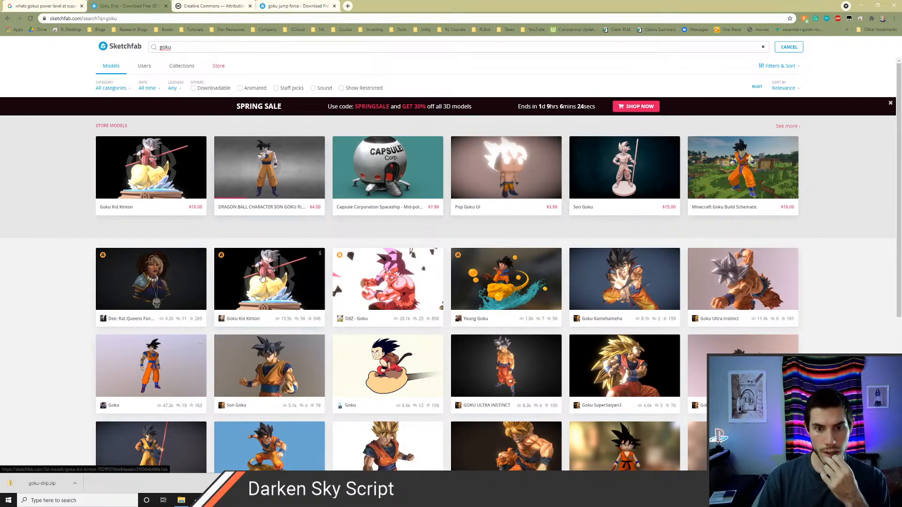
pyautogui.click(266, 177)
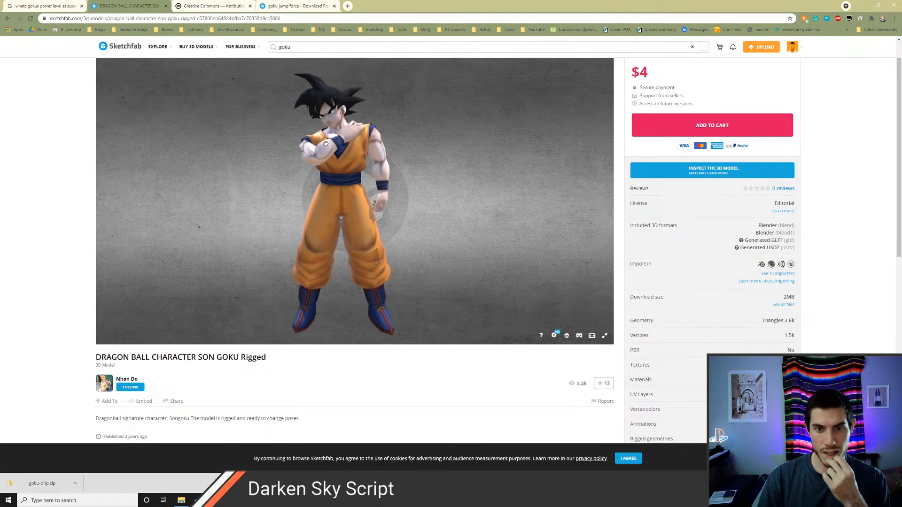
# Step: Examine the spiky hair geometry of the rigged Son Goku model up close from several angles, and return to the search results
pyautogui.moveTo(326, 144); pyautogui.dragTo(365, 146)
pyautogui.scroll(5, 369, 124)
pyautogui.moveTo(365, 147); pyautogui.dragTo(376, 197, button='right')
pyautogui.moveTo(407, 196); pyautogui.dragTo(341, 180)
pyautogui.scroll(-3, 280, 174)
pyautogui.moveTo(281, 174)
pyautogui.mouseDown()
pyautogui.moveTo(399, 162)
pyautogui.moveTo(409, 178)
pyautogui.moveTo(459, 176)
pyautogui.moveTo(295, 171)
pyautogui.moveTo(343, 195)
pyautogui.moveTo(344, 187)
pyautogui.moveTo(320, 188)
pyautogui.moveTo(350, 149)
pyautogui.moveTo(350, 213)
pyautogui.moveTo(348, 201)
pyautogui.moveTo(337, 251)
pyautogui.moveTo(391, 240)
pyautogui.moveTo(328, 269)
pyautogui.moveTo(328, 257)
pyautogui.moveTo(322, 276)
pyautogui.moveTo(303, 251)
pyautogui.moveTo(322, 211)
pyautogui.moveTo(312, 191)
pyautogui.moveTo(297, 195)
pyautogui.moveTo(319, 221)
pyautogui.moveTo(263, 268)
pyautogui.moveTo(244, 269)
pyautogui.moveTo(244, 287)
pyautogui.moveTo(268, 294)
pyautogui.mouseUp()
pyautogui.scroll(4, 458, 176)
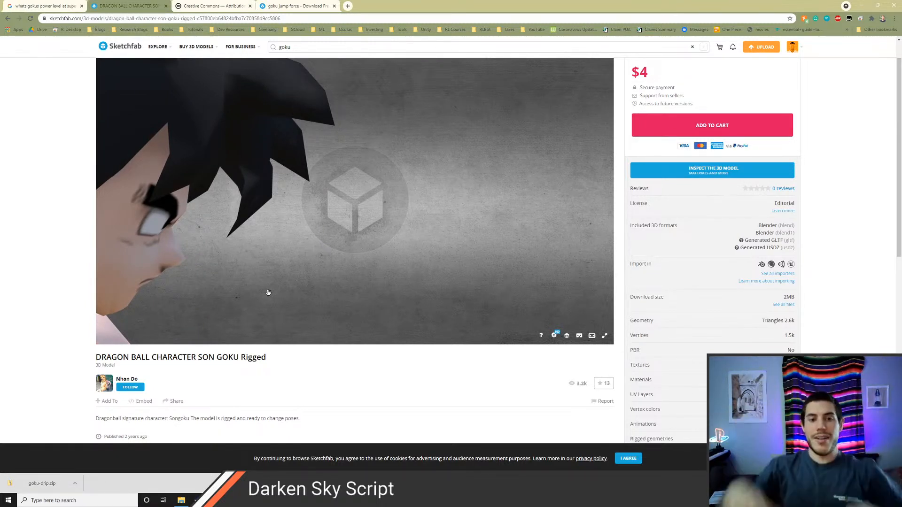
pyautogui.moveTo(202, 211)
pyautogui.mouseDown()
pyautogui.moveTo(224, 213)
pyautogui.moveTo(206, 211)
pyautogui.mouseUp()
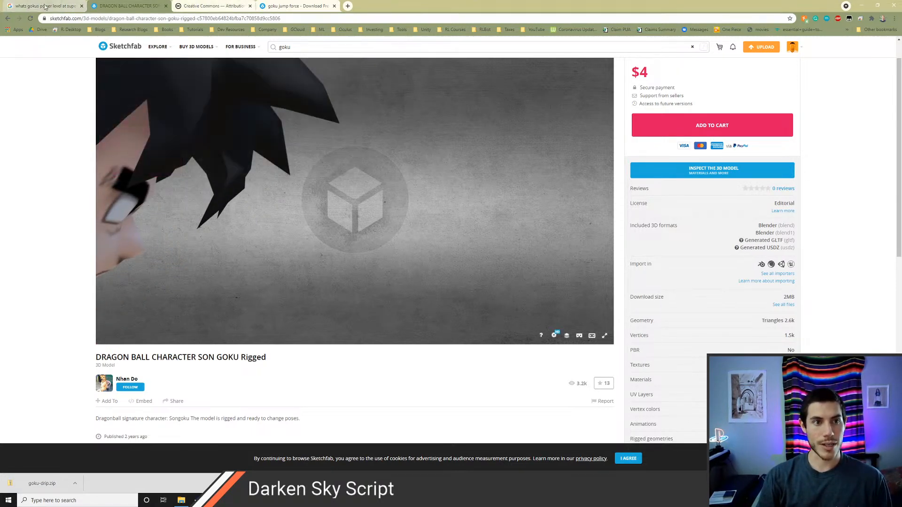
pyautogui.click(7, 18)
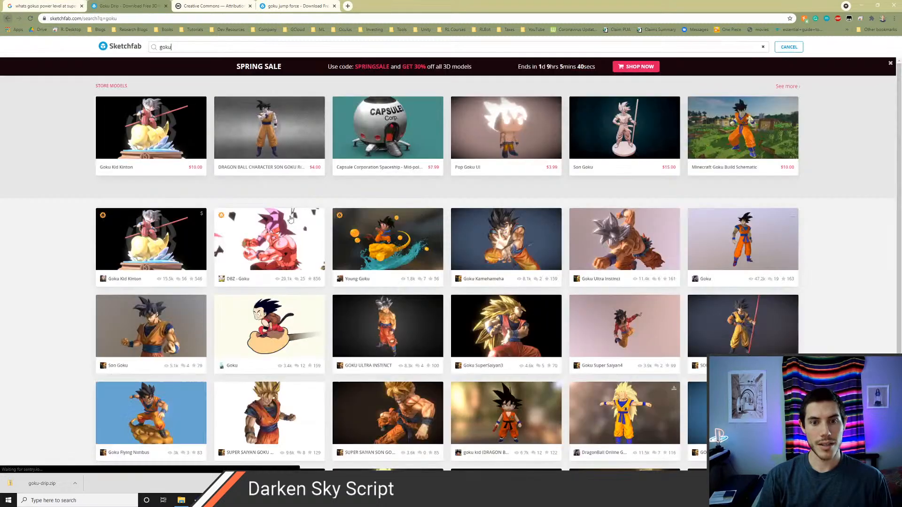
# Step: Open the rigged Son Goku model in a new browser tab and limit the goku results to downloadable models
pyautogui.middleClick(260, 210)
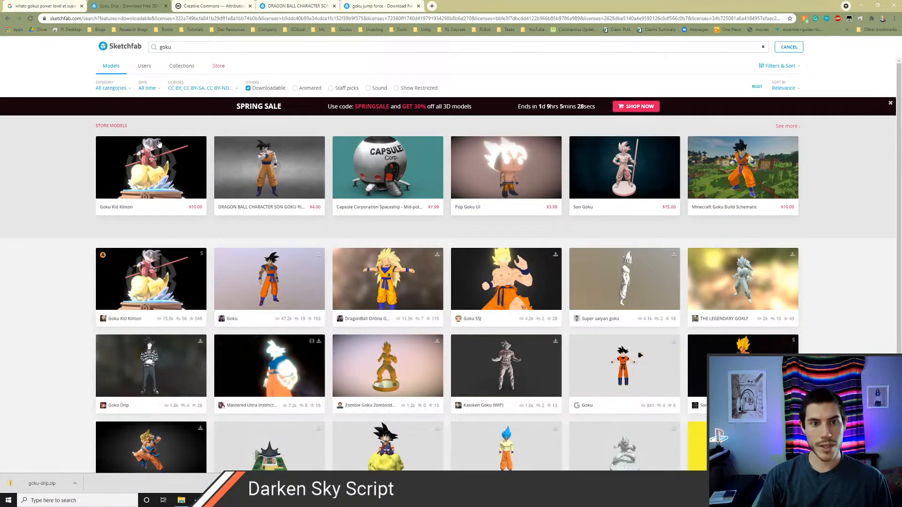
pyautogui.click(782, 71)
pyautogui.click(783, 70)
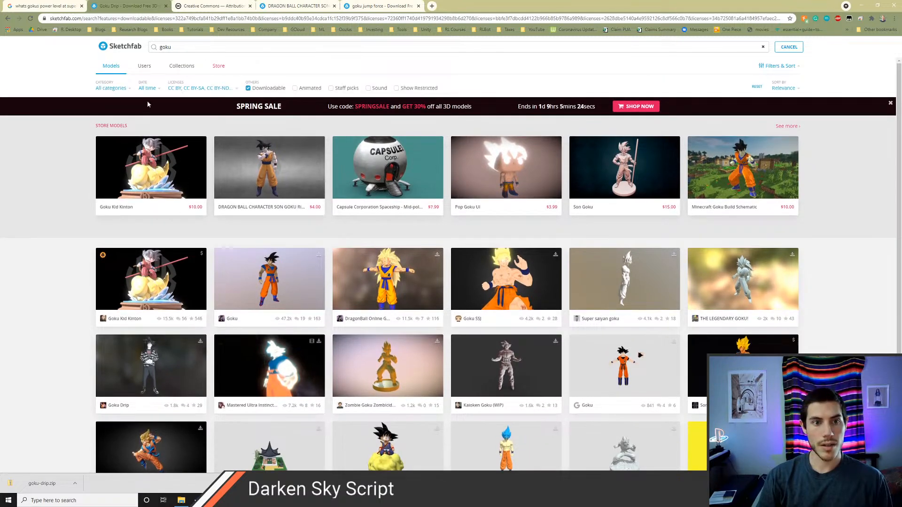
# Step: Review the license types available for filtering the goku results, leaving the selection as it is
pyautogui.click(237, 90)
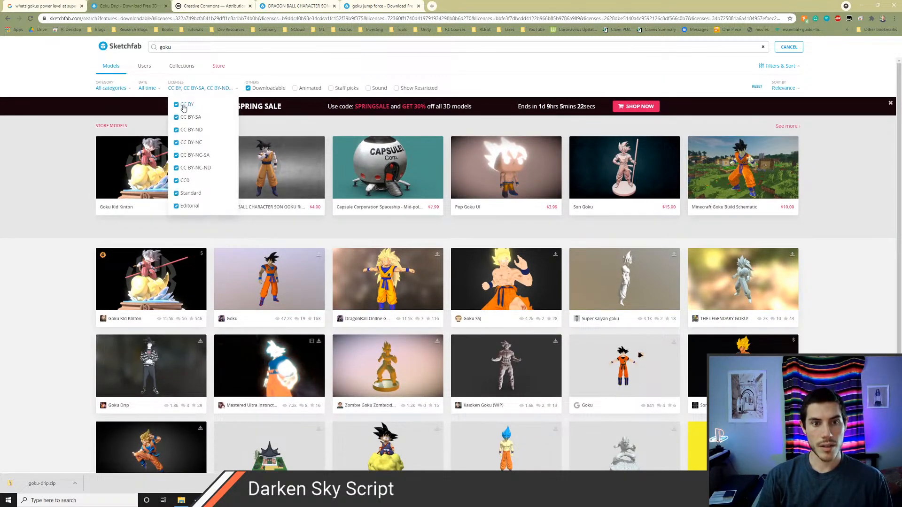
pyautogui.scroll(-1, 191, 195)
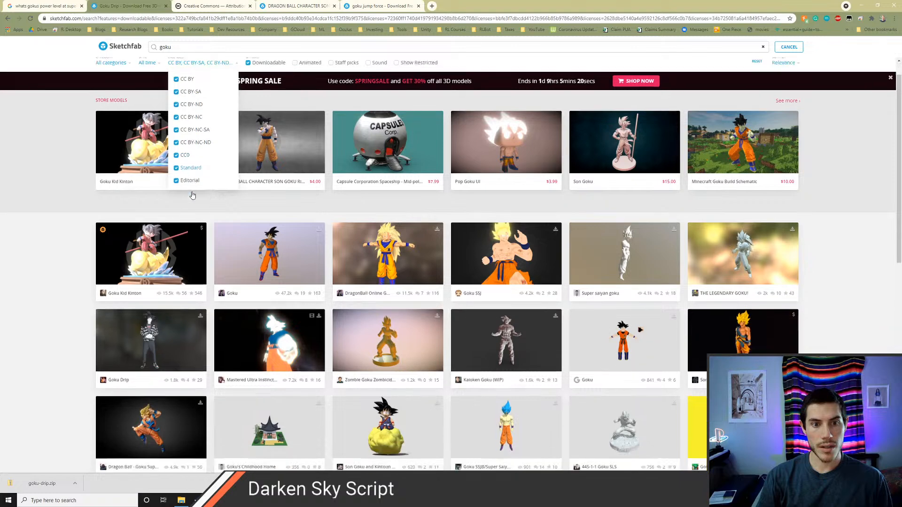
pyautogui.scroll(1, 192, 190)
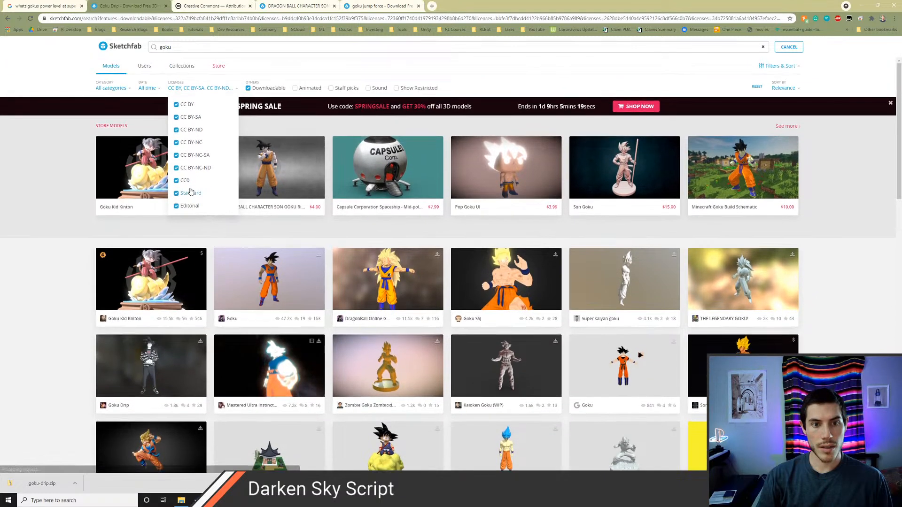
pyautogui.click(49, 191)
# Step: Browse the downloadable goku results and open the Goku model shown standing in the orange outfit, beside Goku Kid Kinton
pyautogui.scroll(-2, 59, 198)
pyautogui.scroll(-1, 60, 200)
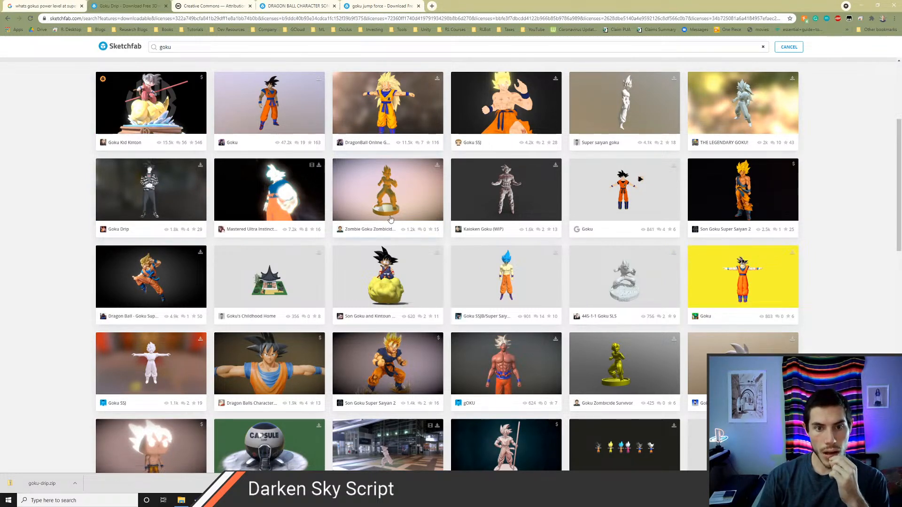
pyautogui.scroll(1, 361, 216)
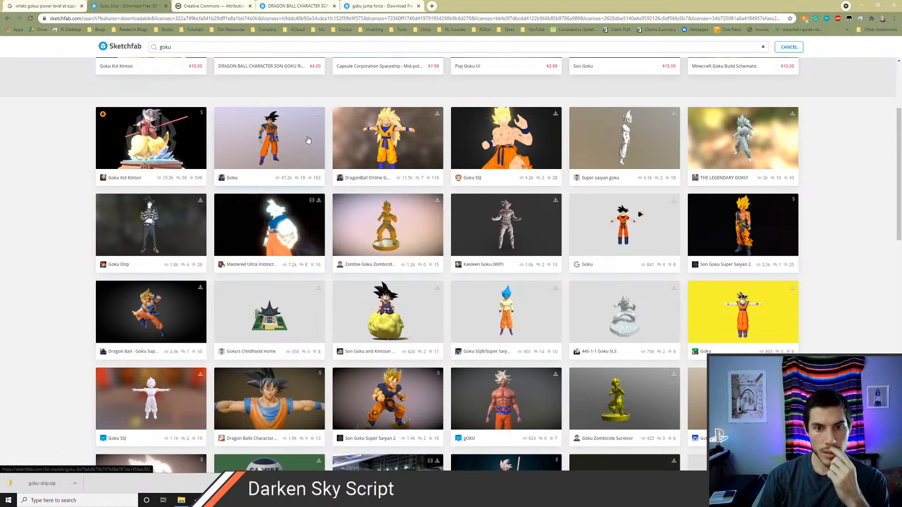
pyautogui.click(303, 138)
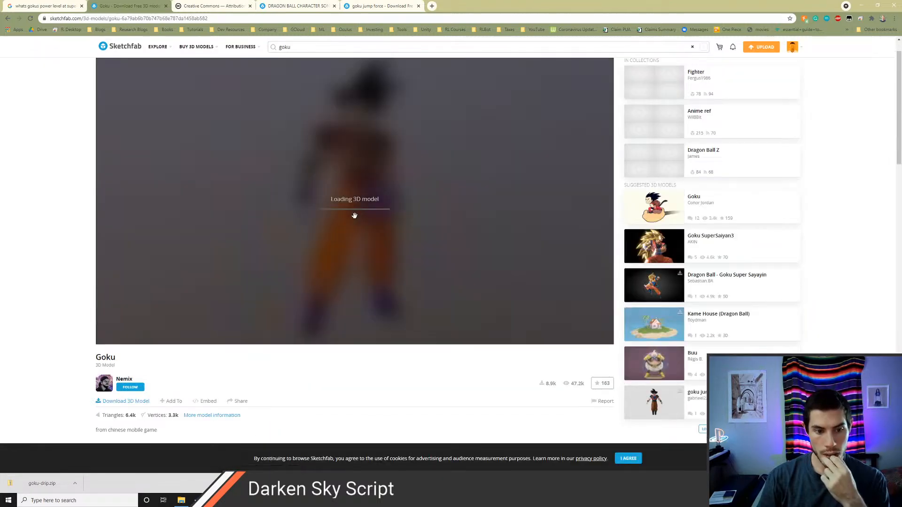
# Step: Examine the Goku model in the 3D viewer along with its triangle count, description and license details
pyautogui.scroll(-2, 58, 347)
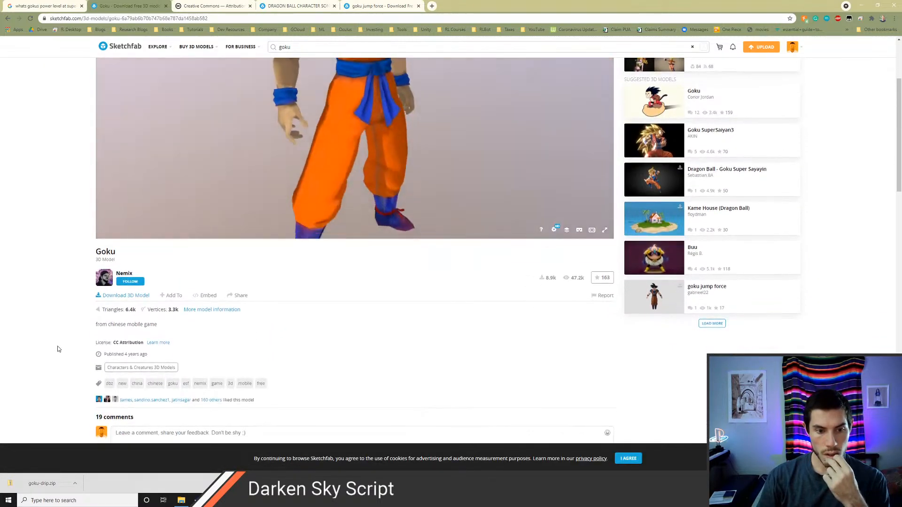
pyautogui.scroll(3, 57, 348)
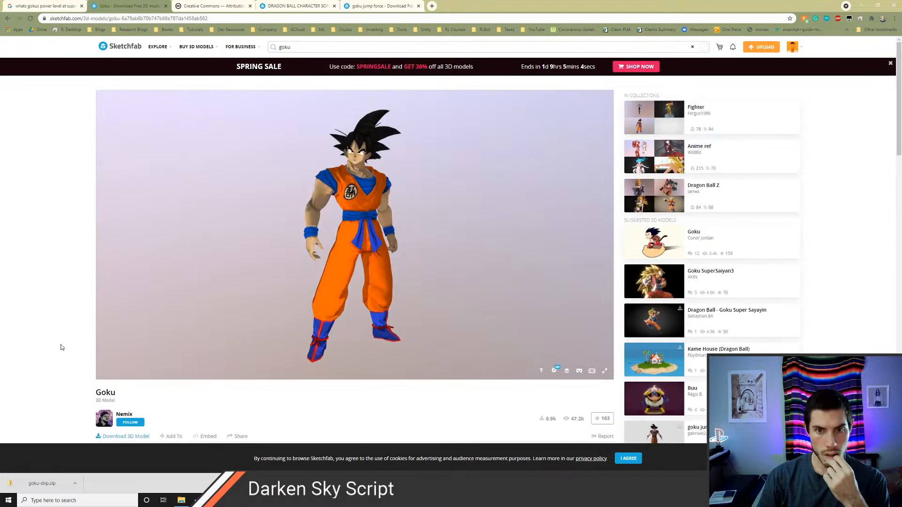
pyautogui.moveTo(318, 231)
pyautogui.mouseDown()
pyautogui.moveTo(207, 235)
pyautogui.moveTo(308, 234)
pyautogui.mouseUp()
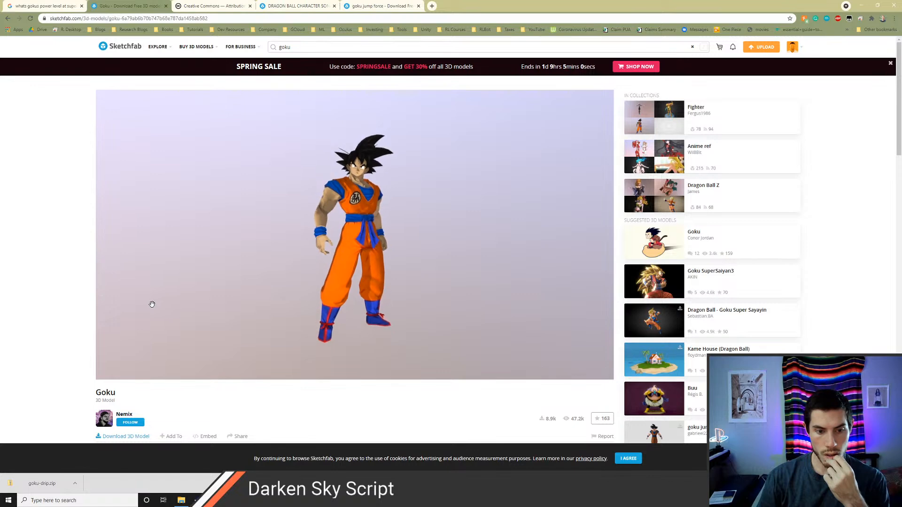
pyautogui.scroll(-2, 59, 339)
pyautogui.scroll(-1, 61, 336)
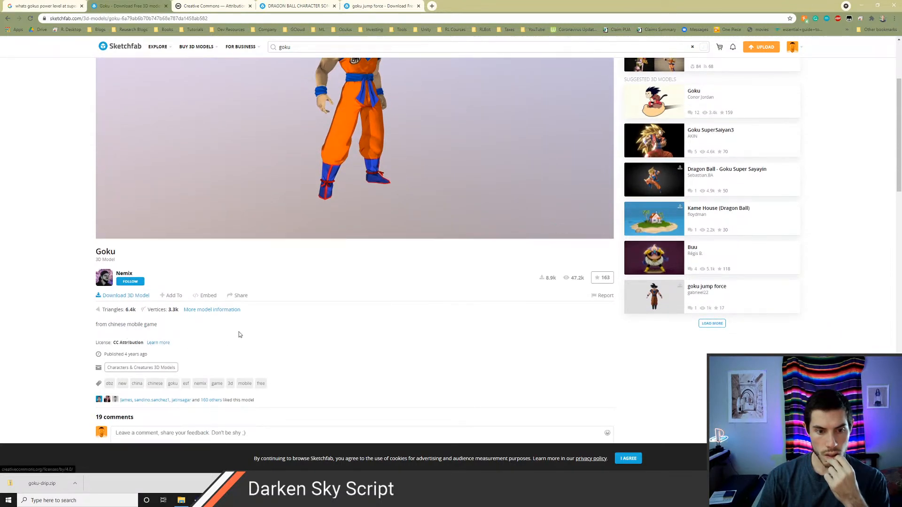
# Step: Check the Goku model's source description and CC Attribution license, reading the linked Creative Commons page and closing it
pyautogui.doubleClick(132, 343)
pyautogui.scroll(1, 190, 351)
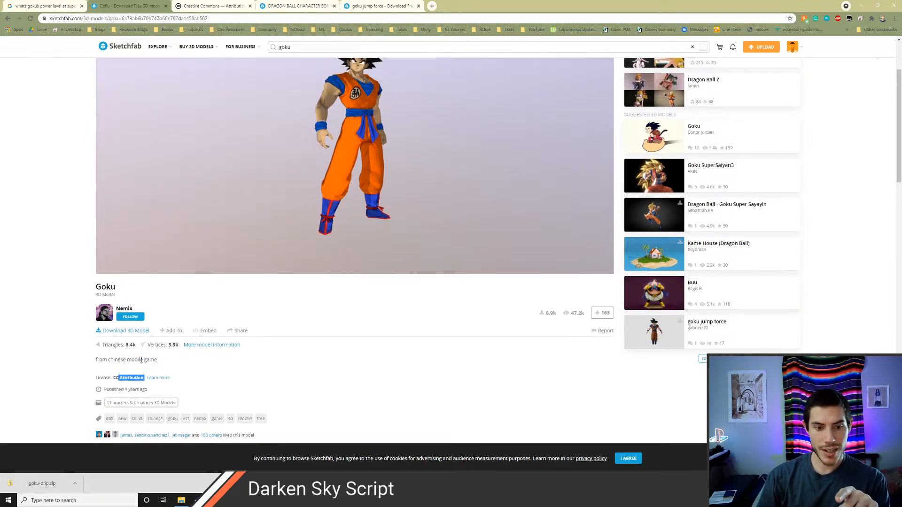
pyautogui.scroll(-1, 141, 360)
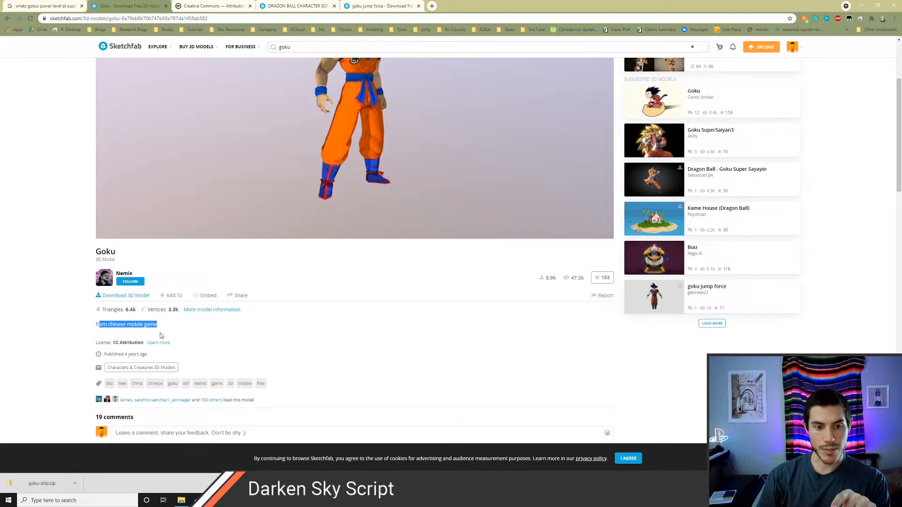
pyautogui.click(157, 343)
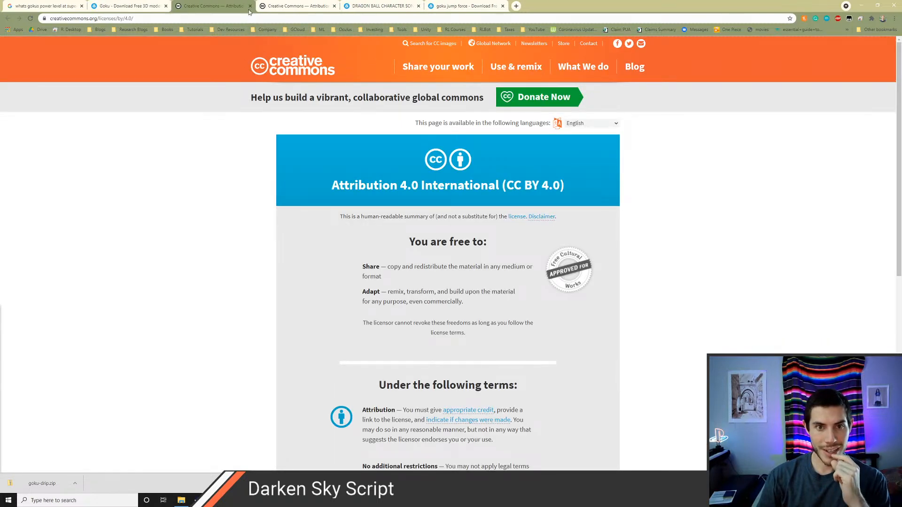
pyautogui.click(250, 6)
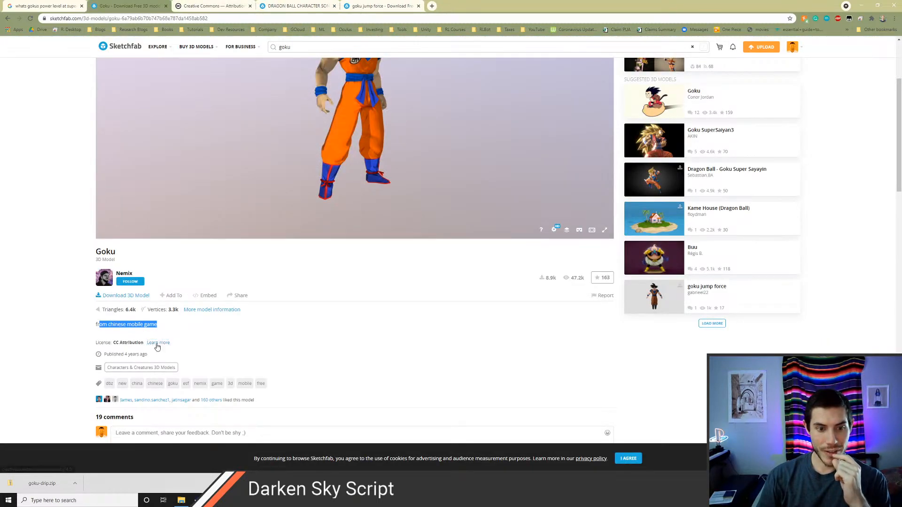
# Step: Recheck the Goku model's CC Attribution license page, close it, and review the model's source description
pyautogui.click(158, 345)
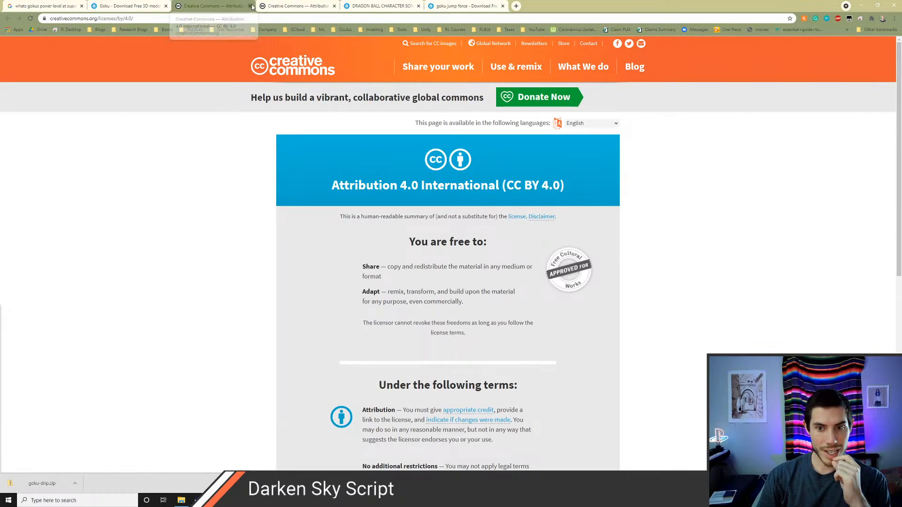
pyautogui.click(250, 5)
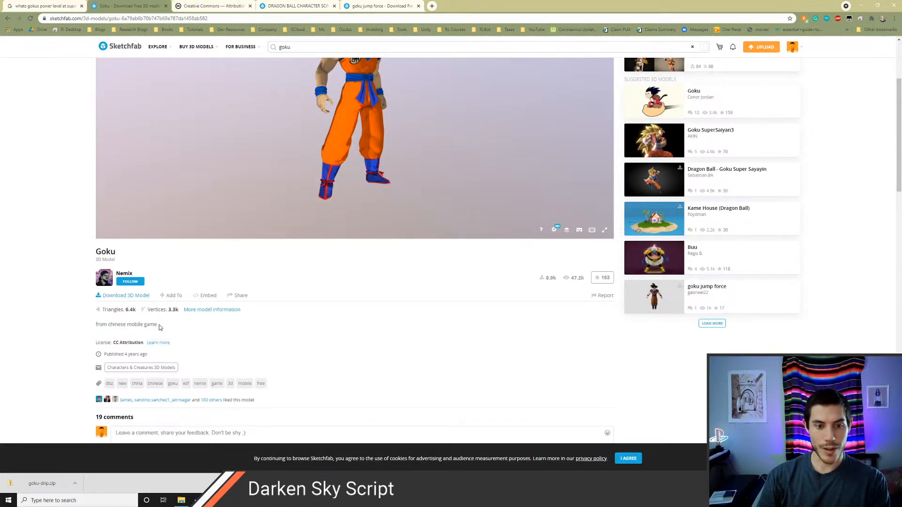
pyautogui.moveTo(97, 332); pyautogui.dragTo(101, 318)
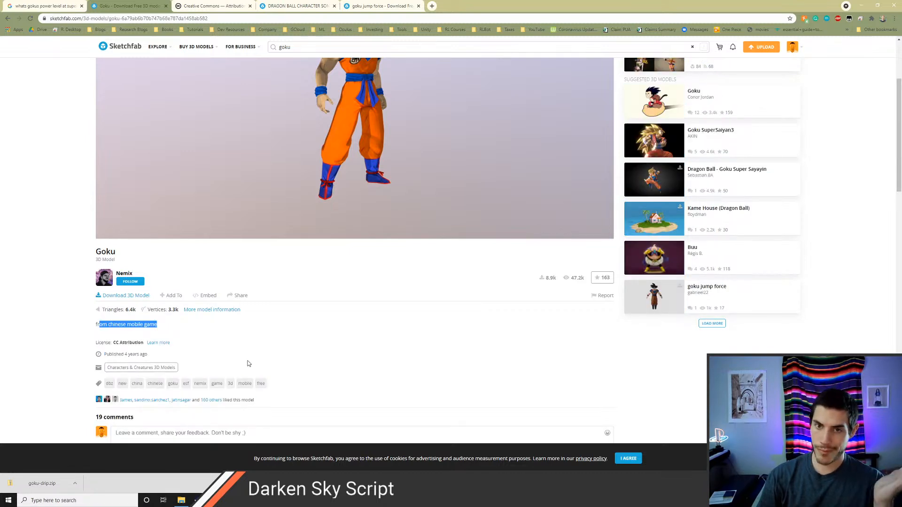
pyautogui.scroll(3, 250, 350)
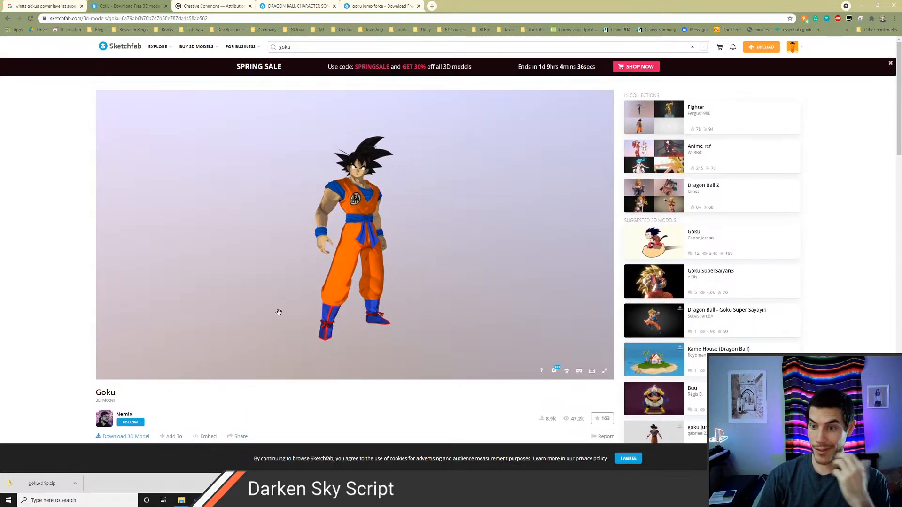
# Step: Return to the downloadable goku search results and look through the listed models
pyautogui.click(8, 18)
pyautogui.click(8, 19)
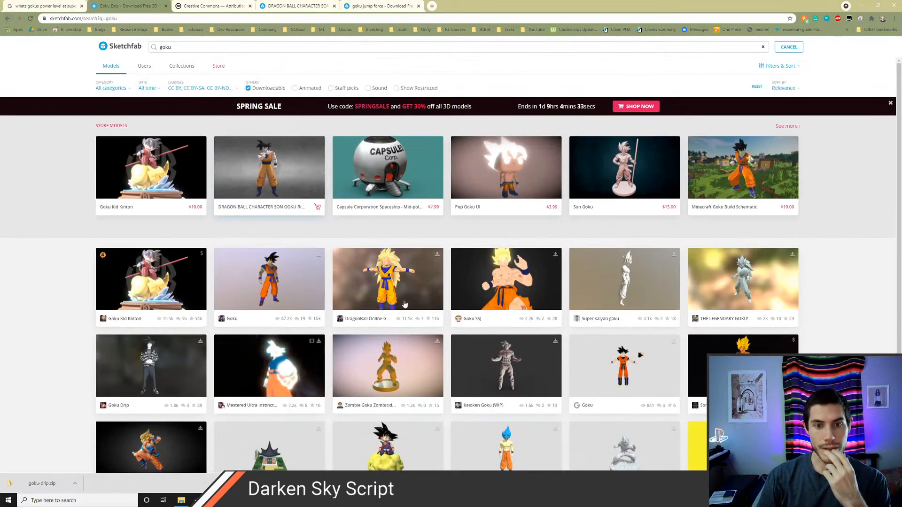
pyautogui.scroll(-2, 426, 358)
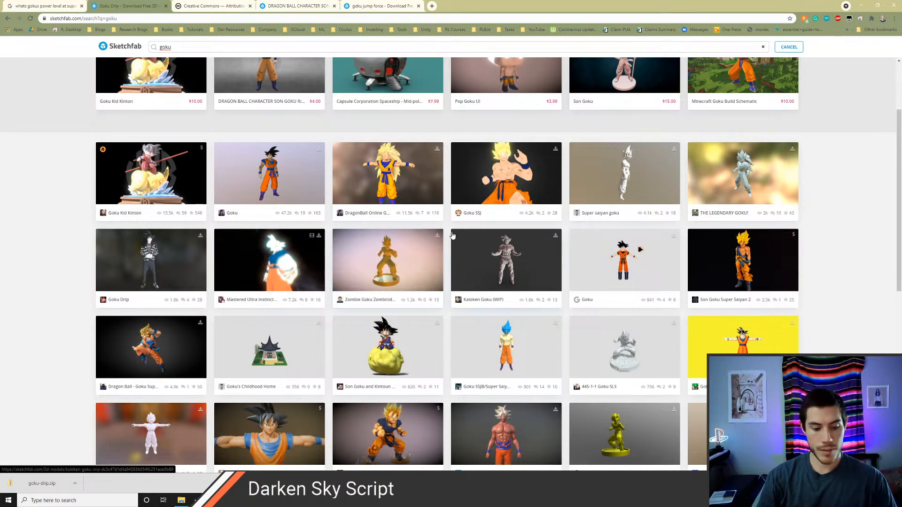
pyautogui.scroll(-1, 507, 243)
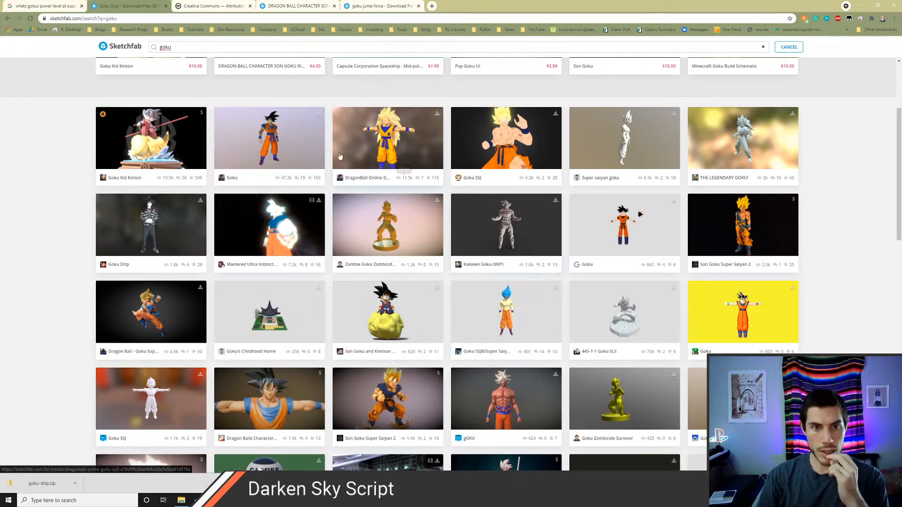
pyautogui.scroll(3, 322, 149)
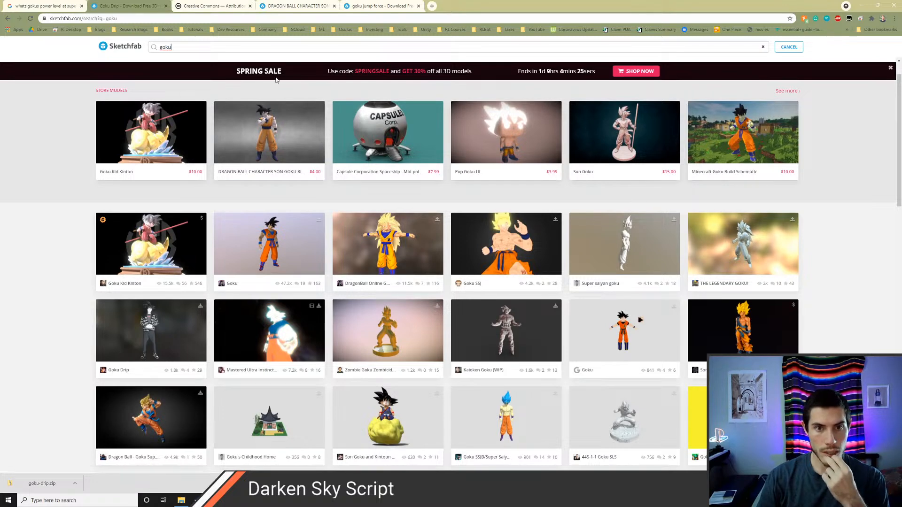
pyautogui.scroll(1, 181, 90)
# Step: Exclude CC BY, BY-SA, BY-ND, BY-NC, BY-NC-SA and BY-NC-ND licenses, keeping only CC0, Standard and Editorial
pyautogui.click(231, 89)
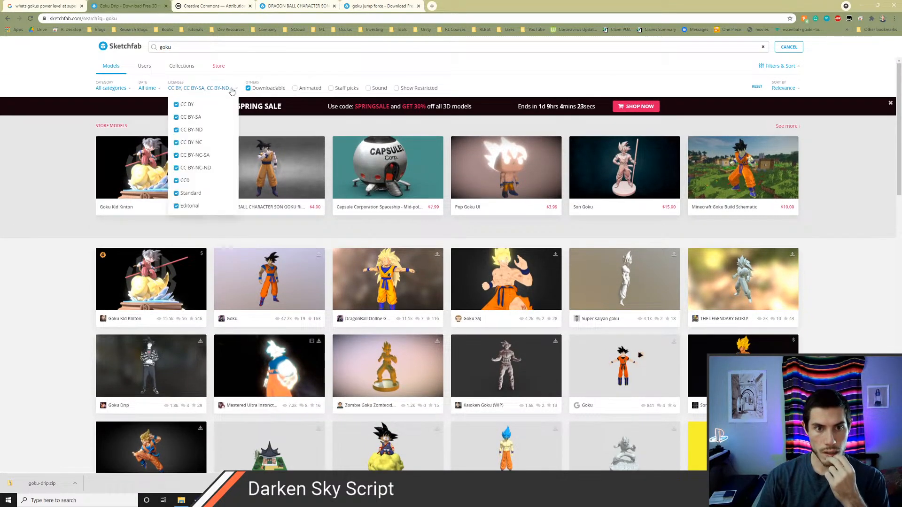
pyautogui.click(176, 168)
pyautogui.click(176, 155)
pyautogui.click(176, 142)
pyautogui.click(176, 129)
pyautogui.click(176, 117)
pyautogui.click(176, 104)
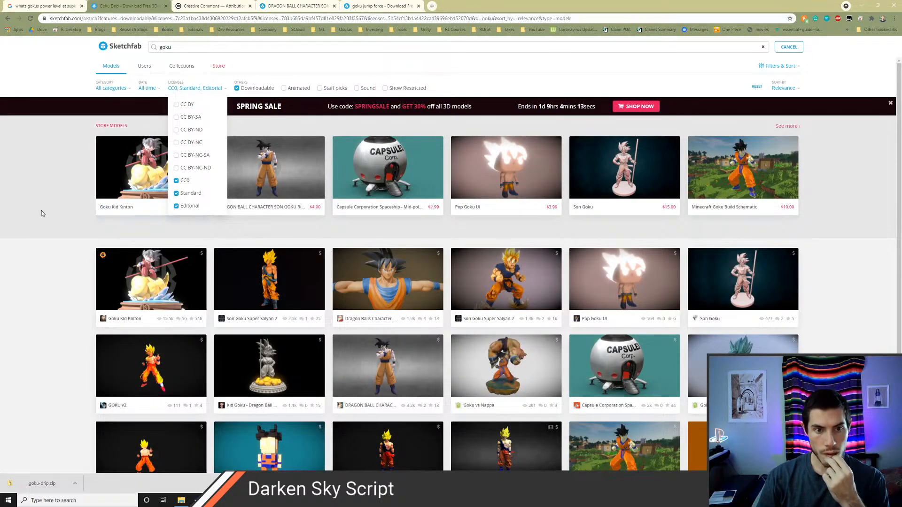
# Step: Browse all the goku results under the CC0, Standard and Editorial licenses for a usable model
pyautogui.scroll(-1, 40, 235)
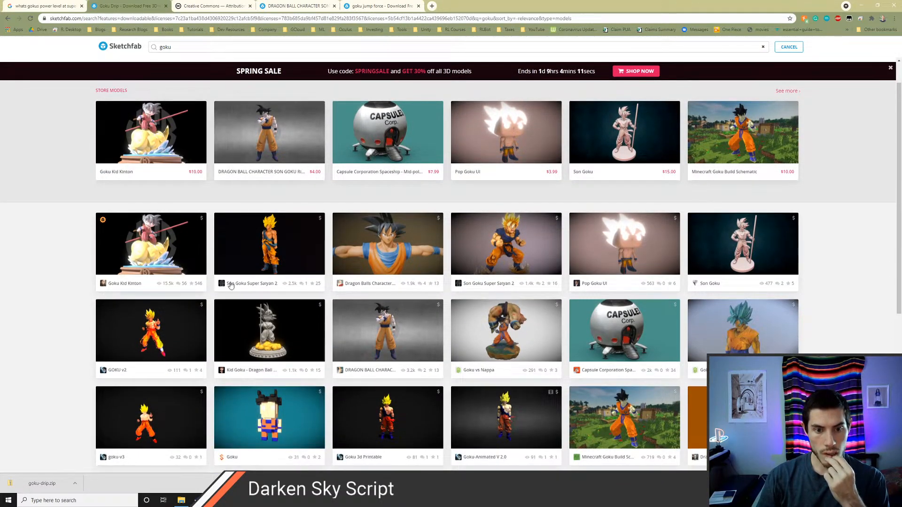
pyautogui.scroll(-2, 741, 351)
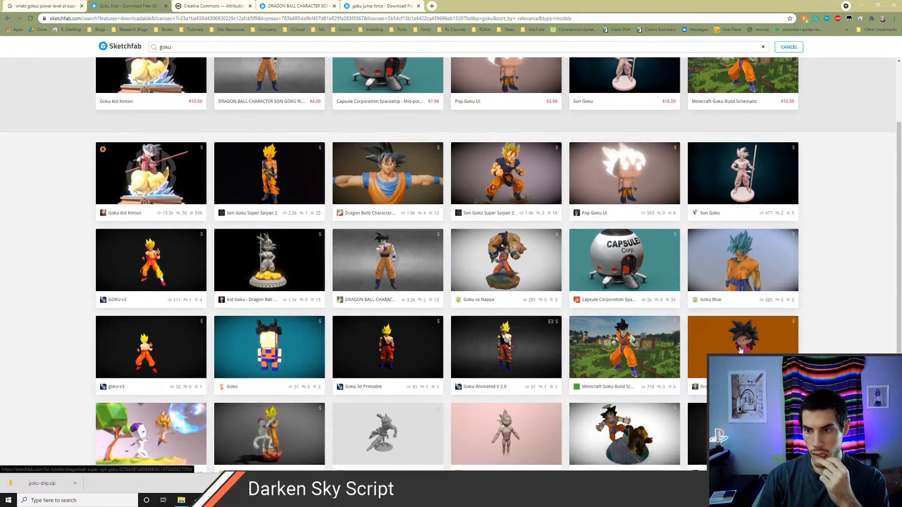
pyautogui.scroll(-3, 751, 295)
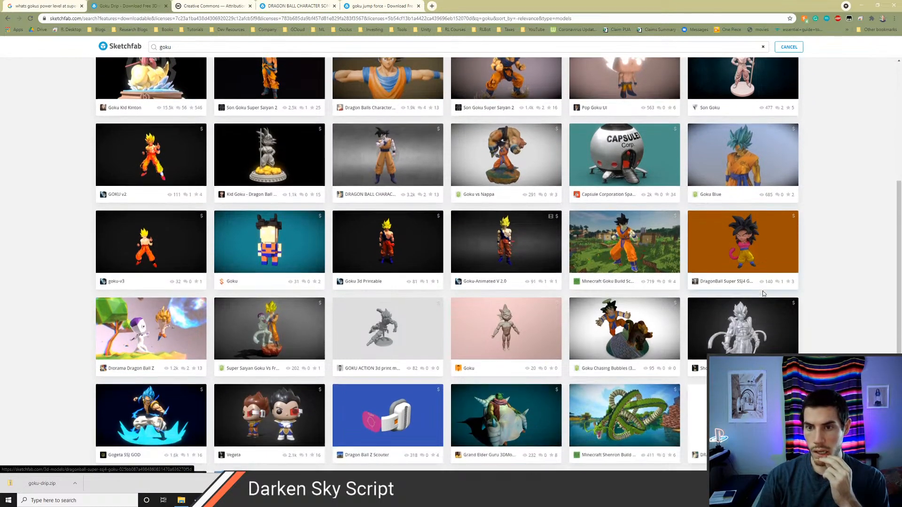
pyautogui.scroll(-1, 470, 232)
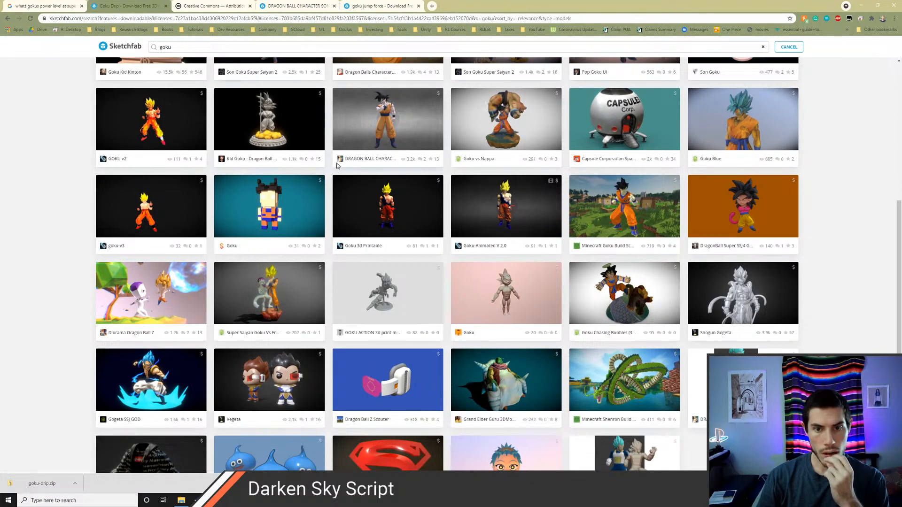
pyautogui.scroll(-1, 337, 165)
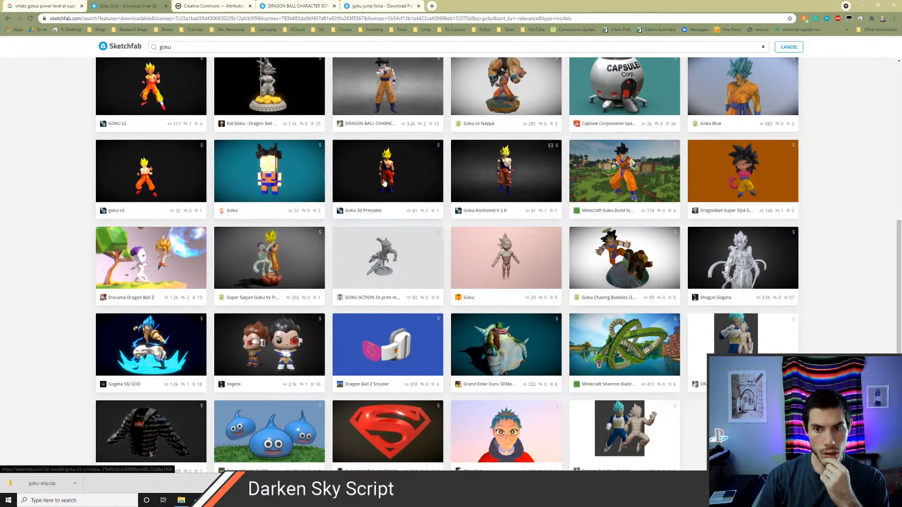
pyautogui.scroll(-1, 822, 254)
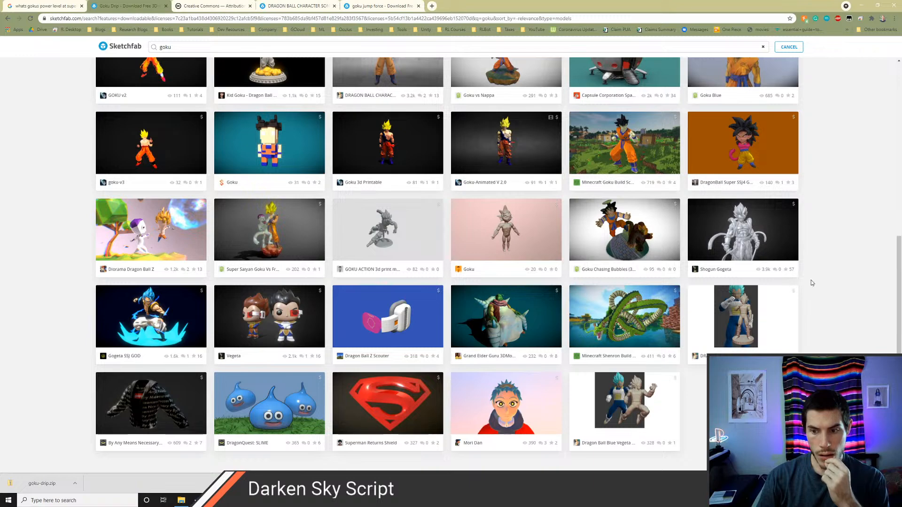
pyautogui.scroll(7, 328, 252)
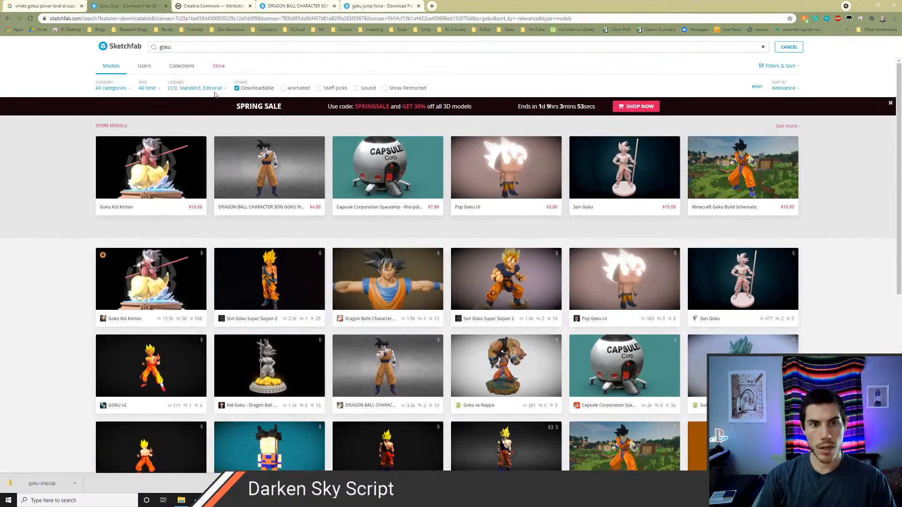
# Step: Search for "anime hair", browse the results for spiky hair, and open the stylizedHair model
pyautogui.write('anime hair')
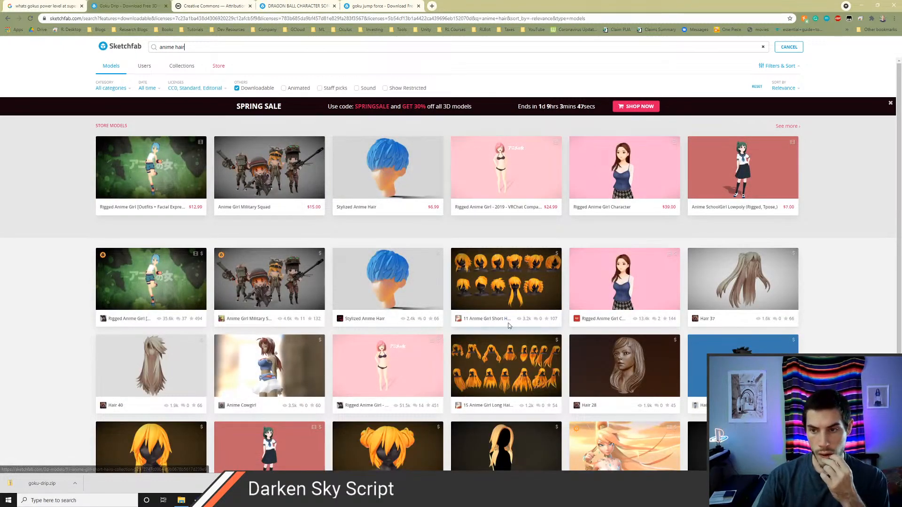
pyautogui.scroll(-3, 508, 325)
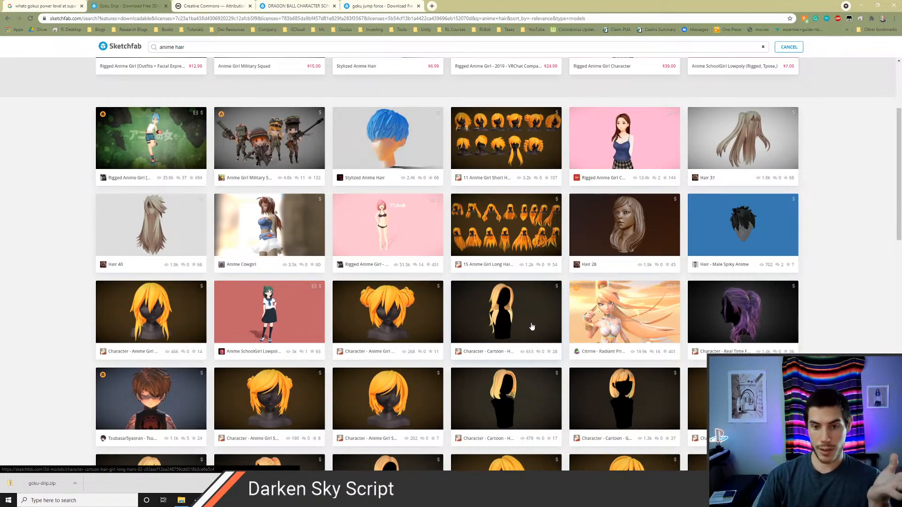
pyautogui.scroll(-2, 565, 353)
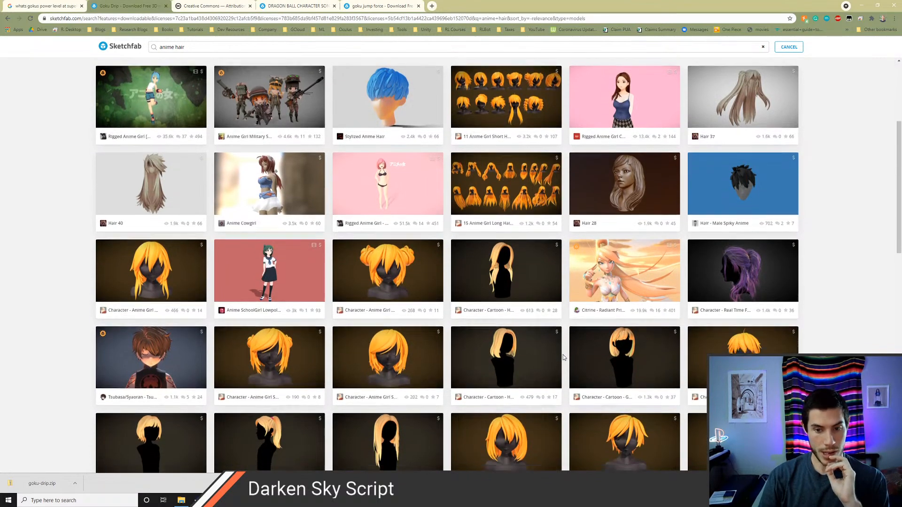
pyautogui.scroll(-8, 563, 357)
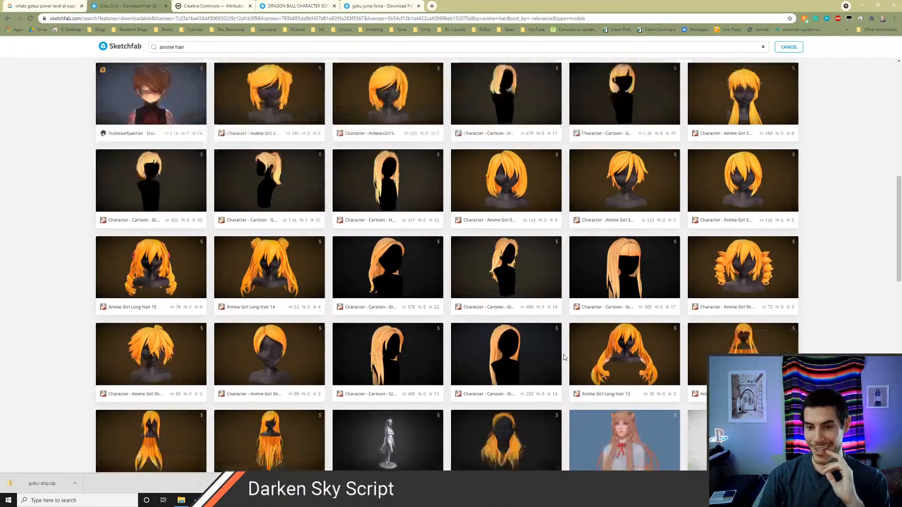
pyautogui.scroll(-5, 564, 356)
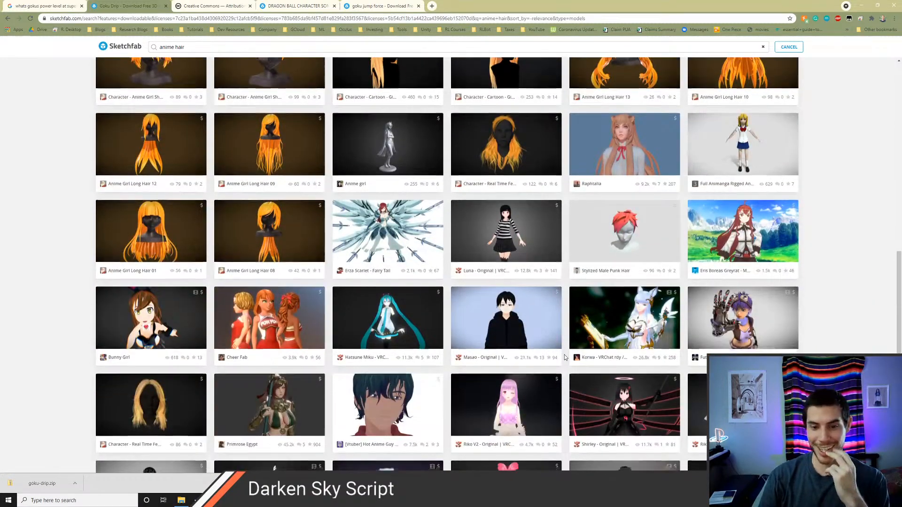
pyautogui.scroll(-1, 565, 354)
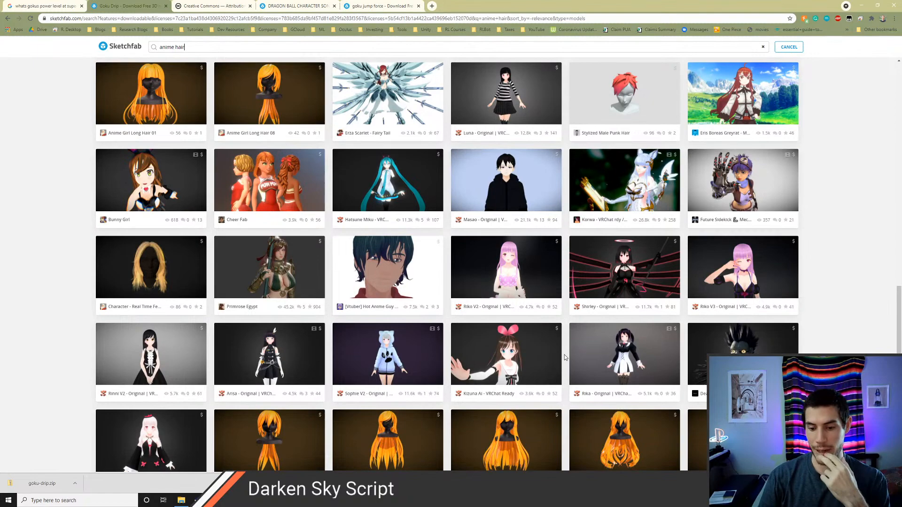
pyautogui.scroll(-5, 564, 357)
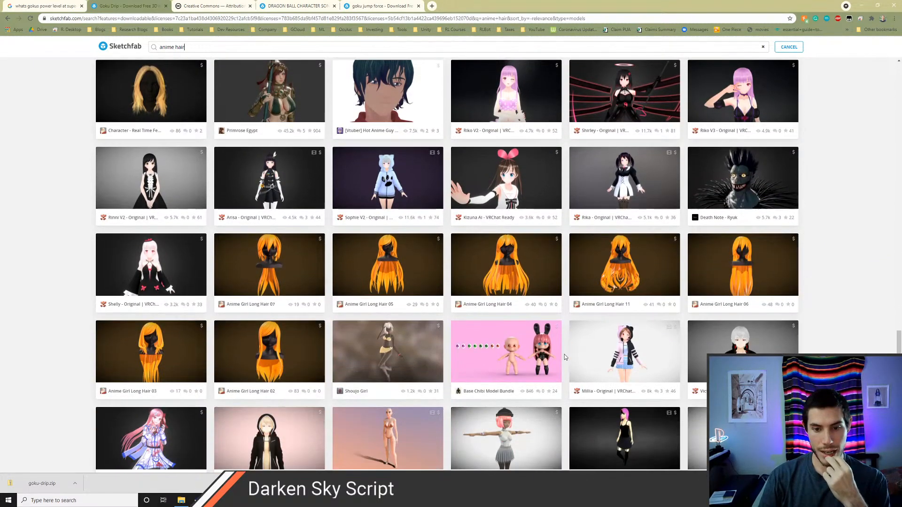
pyautogui.scroll(-2, 564, 356)
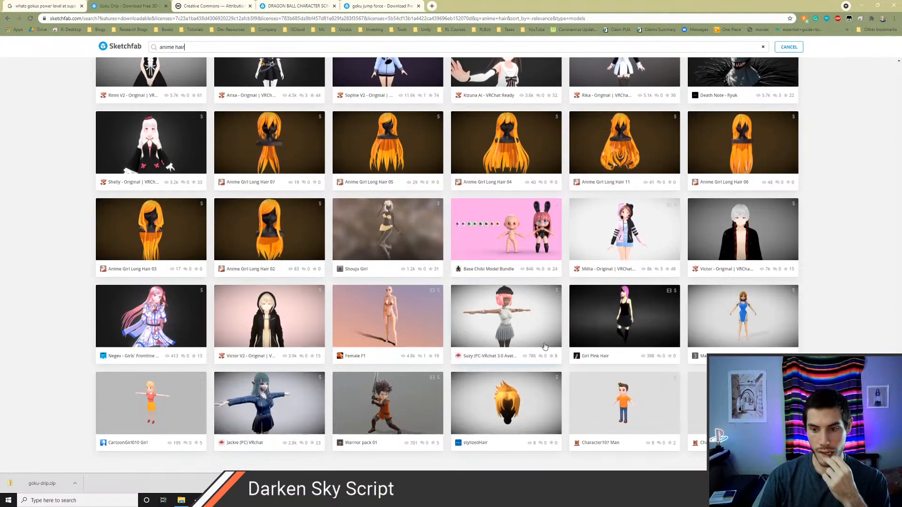
pyautogui.click(517, 412)
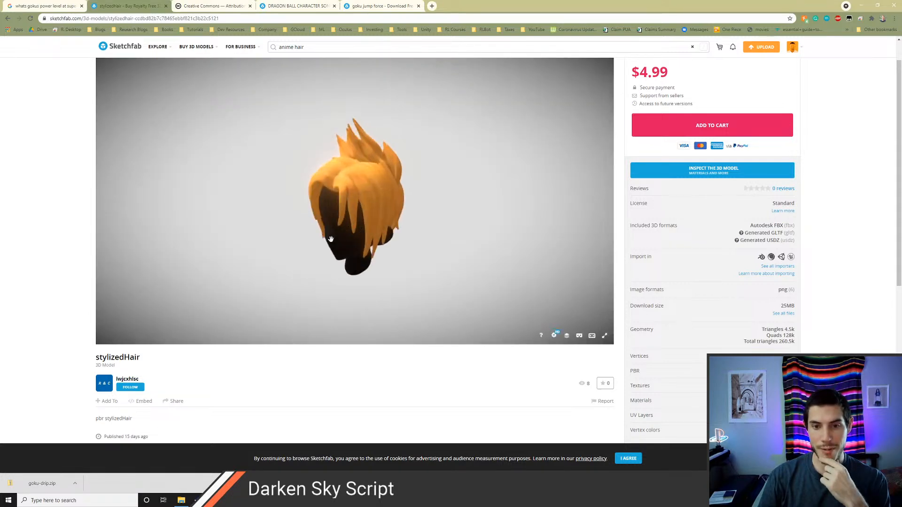
# Step: Switch to the Creative Commons page's tab and load the bookmarked 3D Models for Free site there
pyautogui.click(213, 6)
pyautogui.click(227, 29)
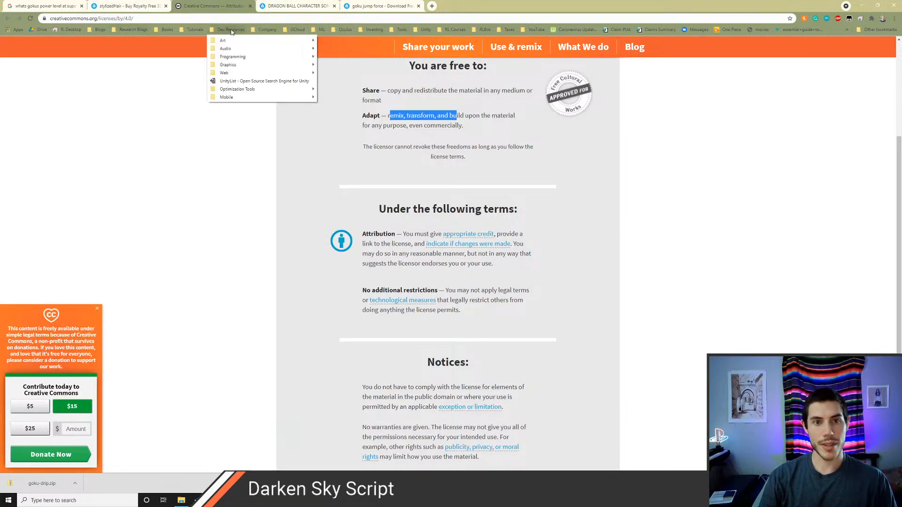
pyautogui.moveTo(282, 40)
pyautogui.moveTo(335, 48)
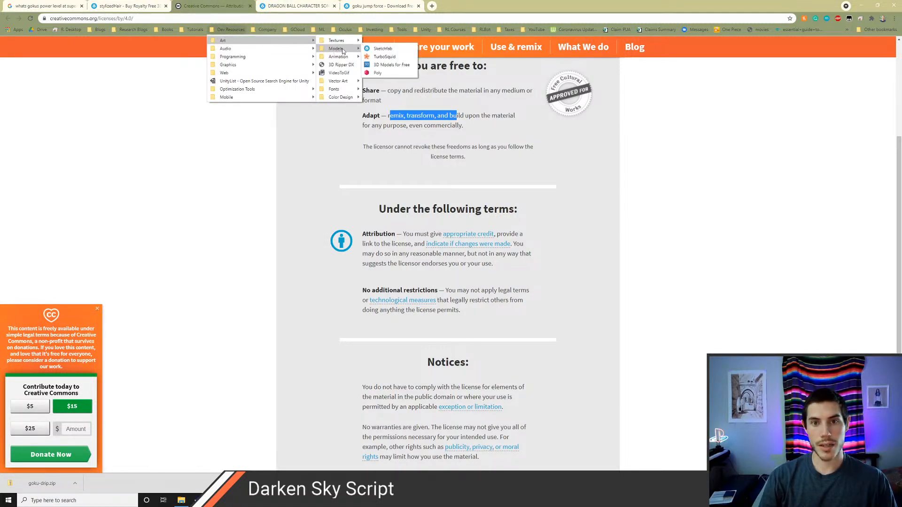
pyautogui.click(383, 64)
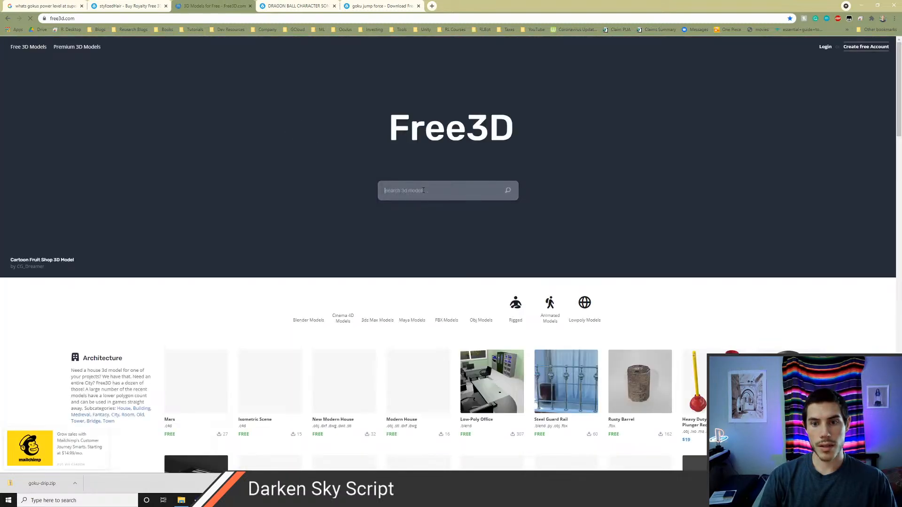
# Step: Search Free3D for "hair" and look through the whole results page
pyautogui.click(423, 190)
pyautogui.write('hair')
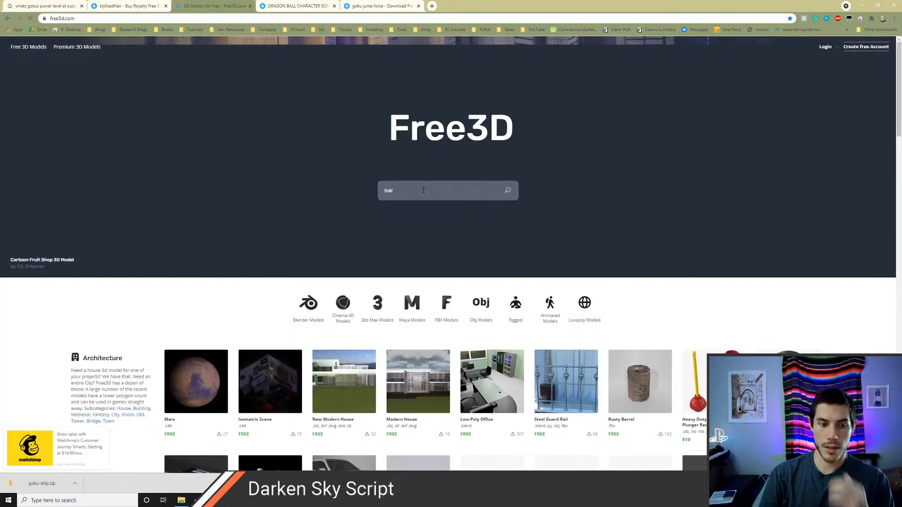
pyautogui.press('Return')
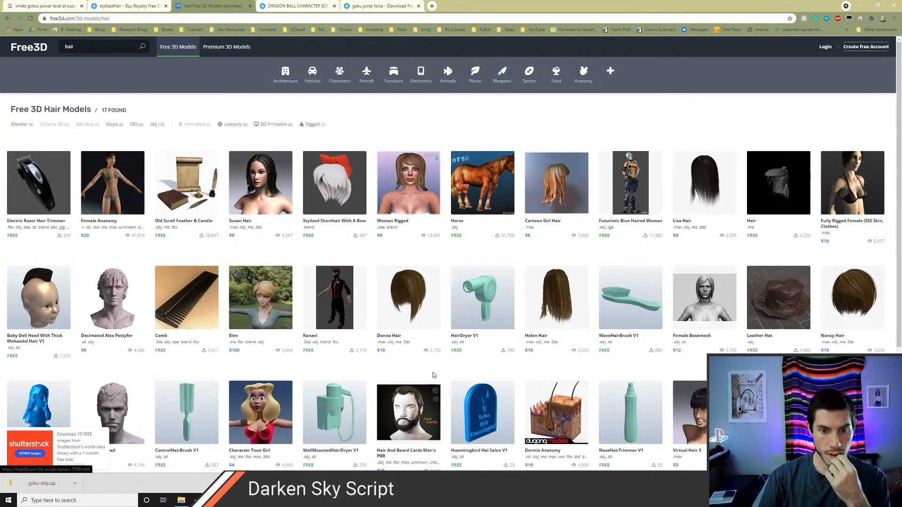
pyautogui.scroll(-2, 402, 372)
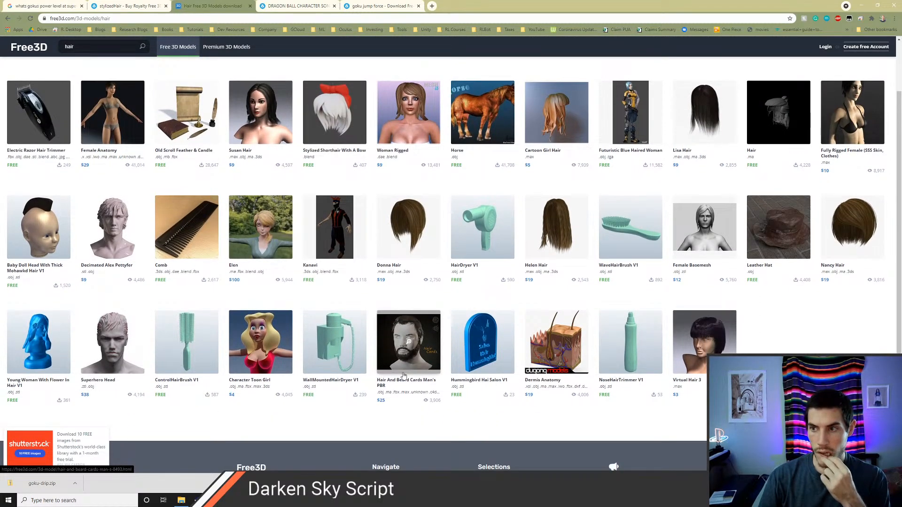
pyautogui.scroll(-2, 403, 375)
pyautogui.scroll(4, 404, 375)
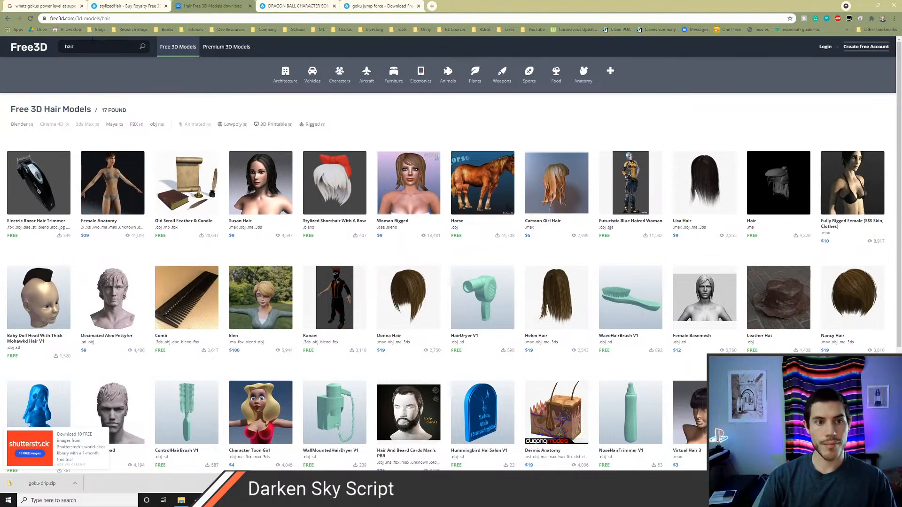
# Step: Replace the Free3D search term with "goku" and run the search
pyautogui.moveTo(90, 46); pyautogui.dragTo(47, 49)
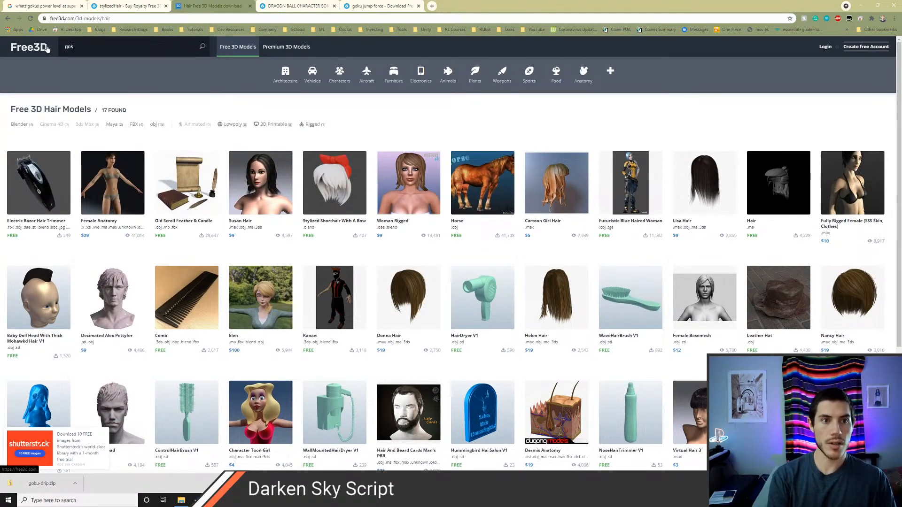
pyautogui.press('Return')
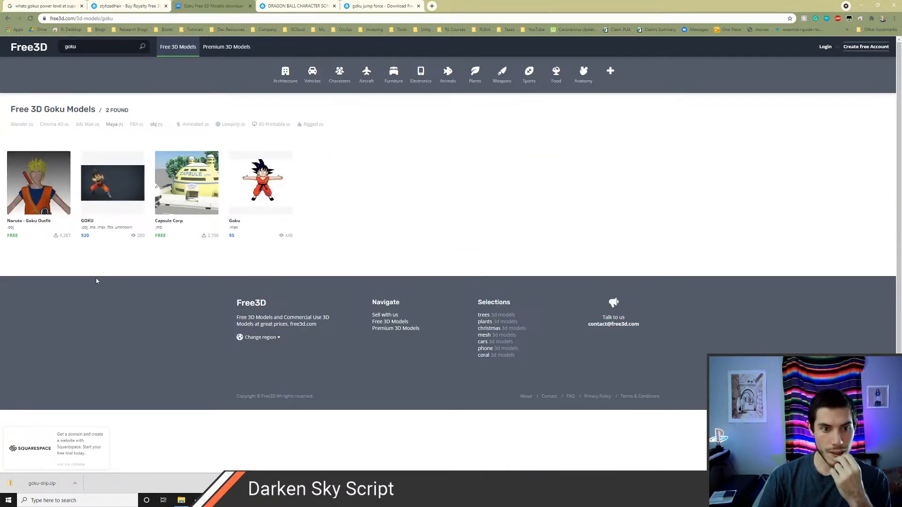
# Step: Load the bookmarked TurboSquid site in place of Free3D and search it for "goku"
pyautogui.click(228, 30)
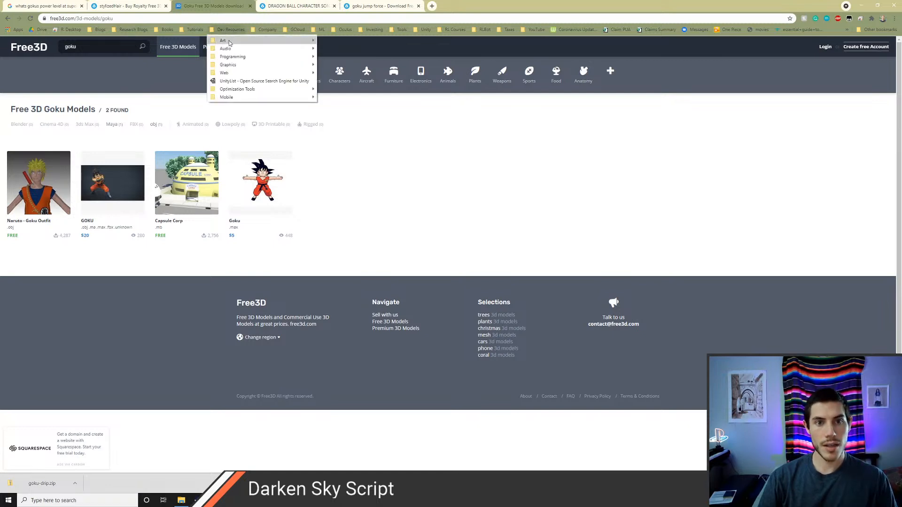
pyautogui.moveTo(230, 42)
pyautogui.moveTo(348, 51)
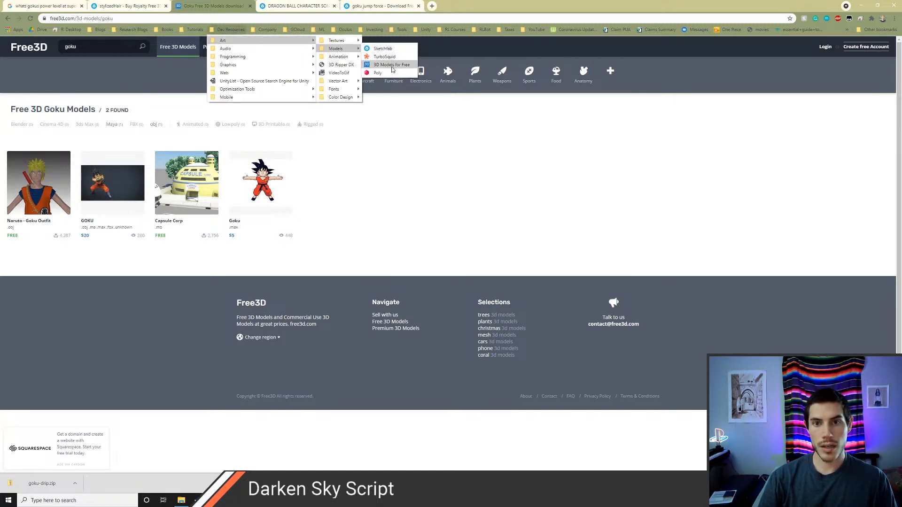
pyautogui.click(385, 57)
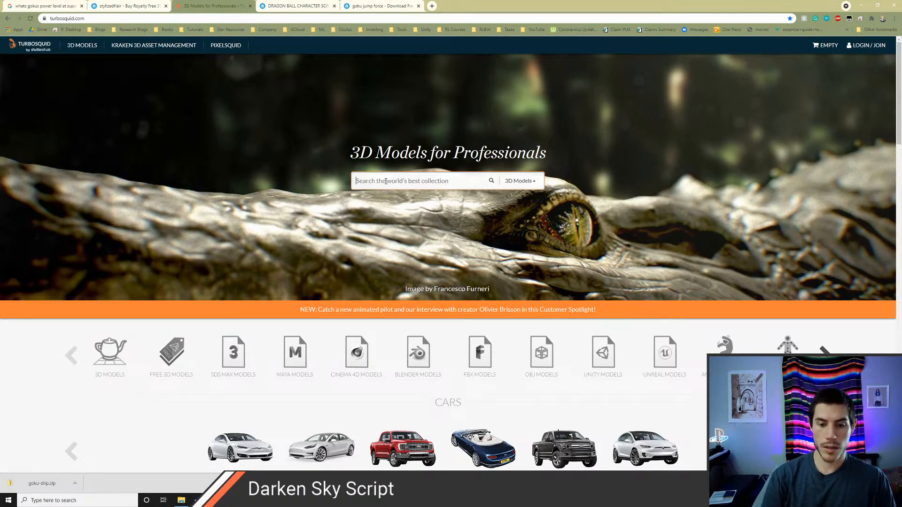
pyautogui.write('goku')
pyautogui.press('Return')
# Step: Filter the TurboSquid Goku results to free models and look over the remaining ones
pyautogui.moveTo(124, 236)
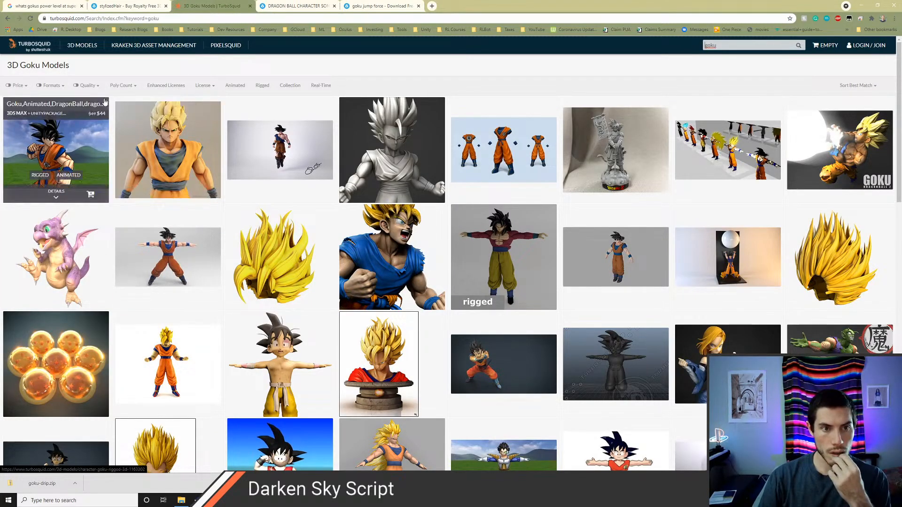
pyautogui.click(25, 88)
pyautogui.click(27, 139)
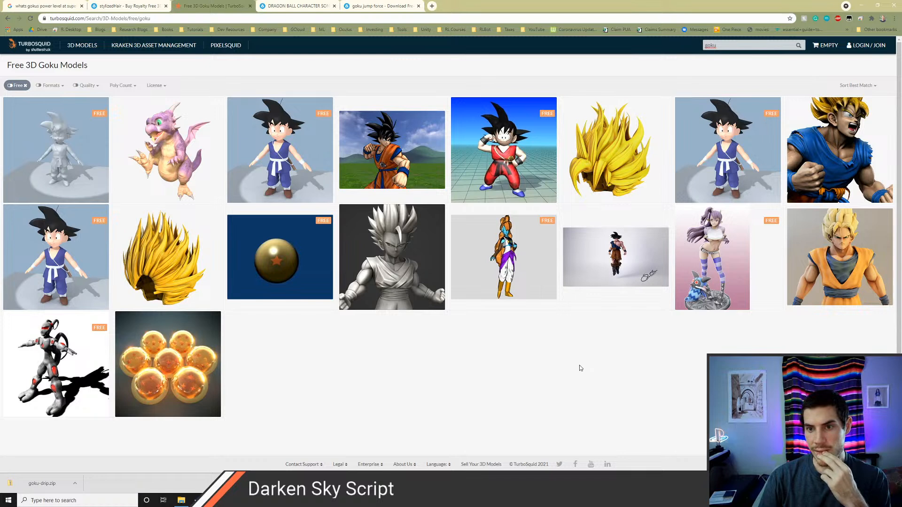
pyautogui.middleClick(563, 360)
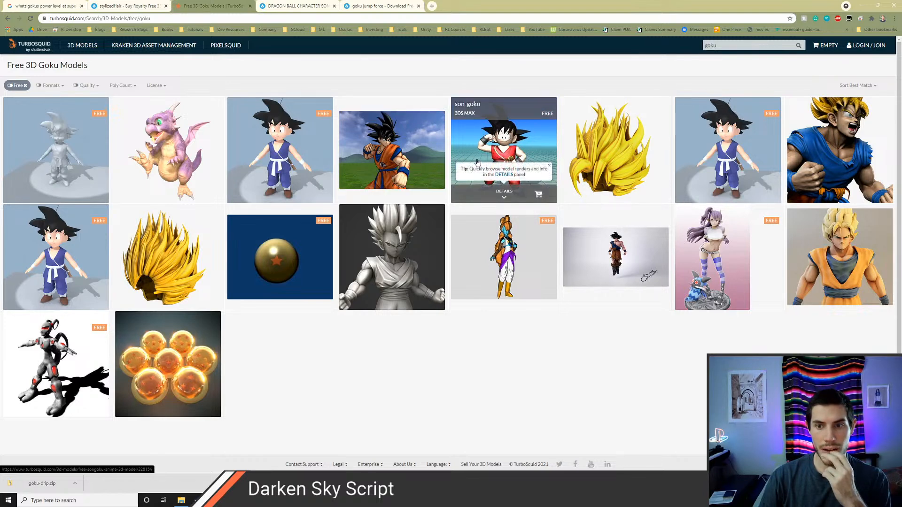
# Step: Open the free son-goku model in the red outfit and view its preview images, including the wireframe
pyautogui.click(517, 153)
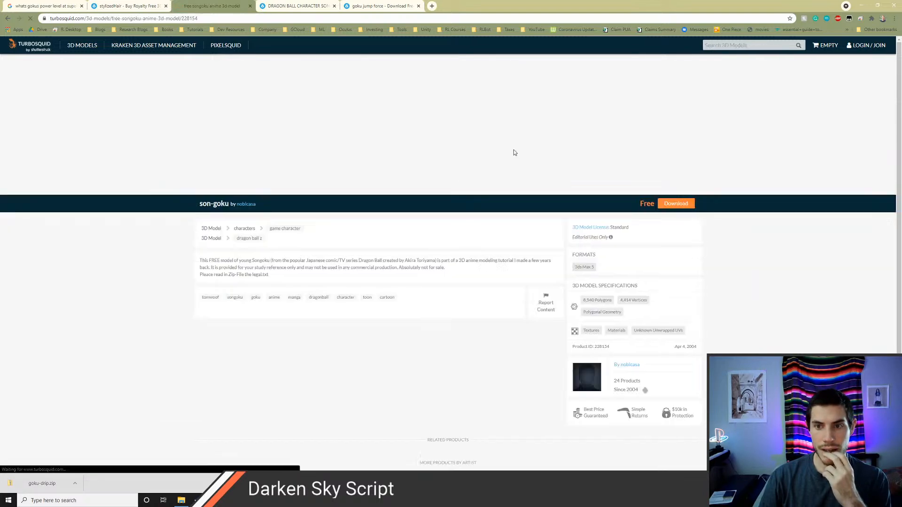
pyautogui.click(418, 185)
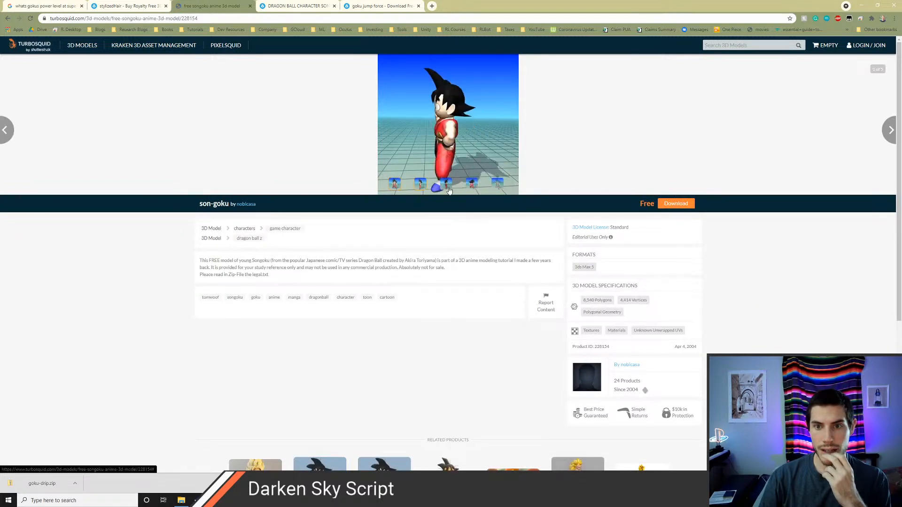
pyautogui.click(447, 186)
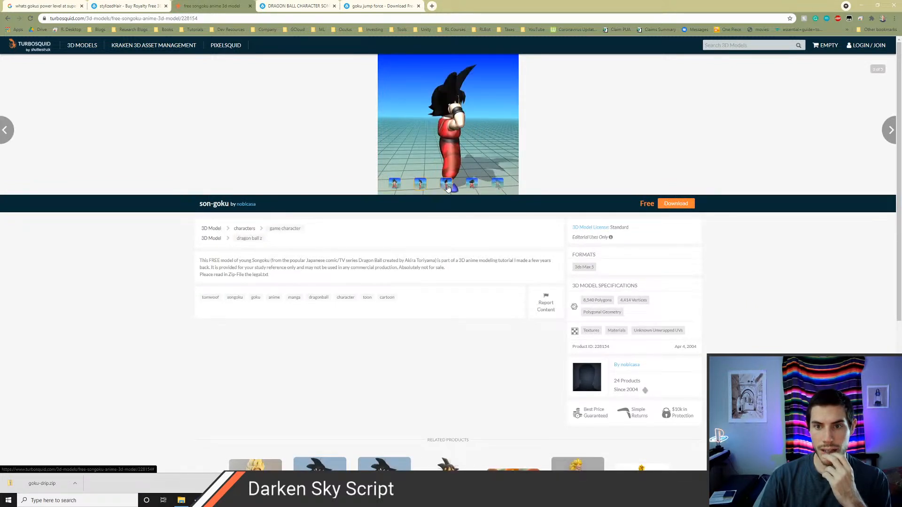
pyautogui.click(471, 184)
pyautogui.click(500, 184)
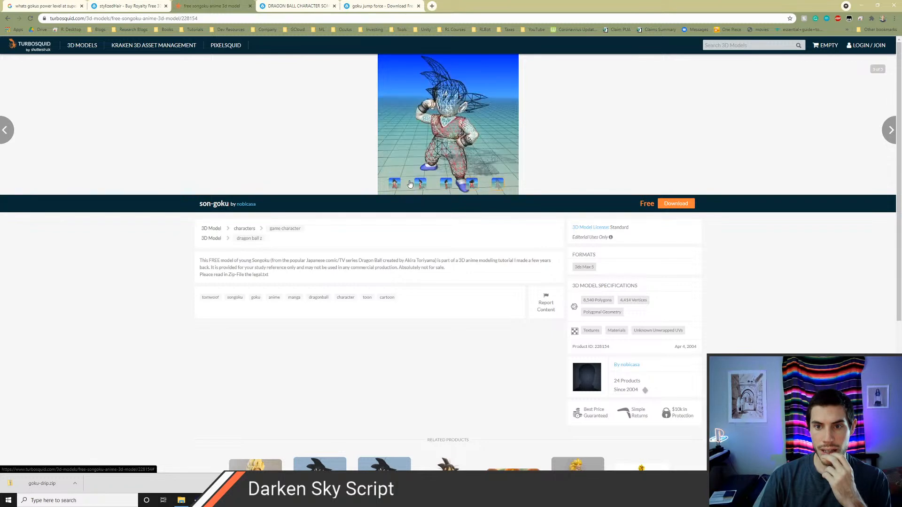
pyautogui.click(395, 184)
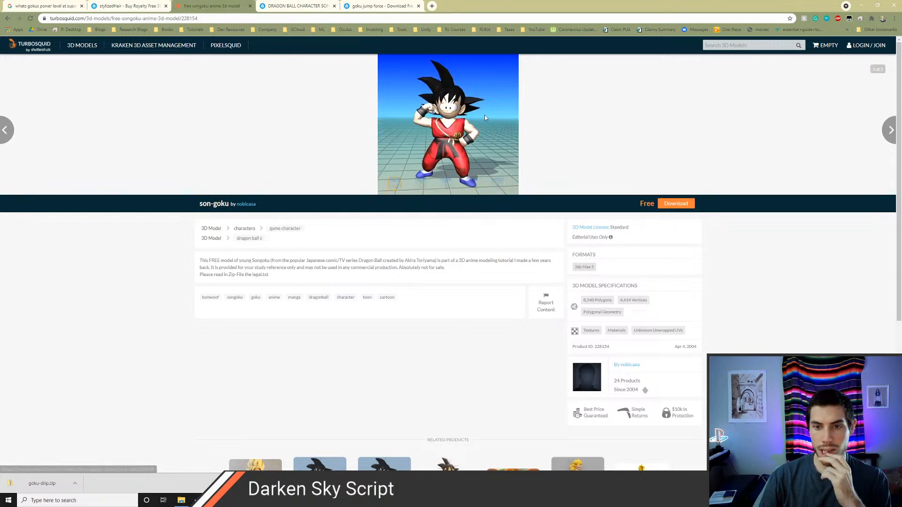
pyautogui.click(424, 181)
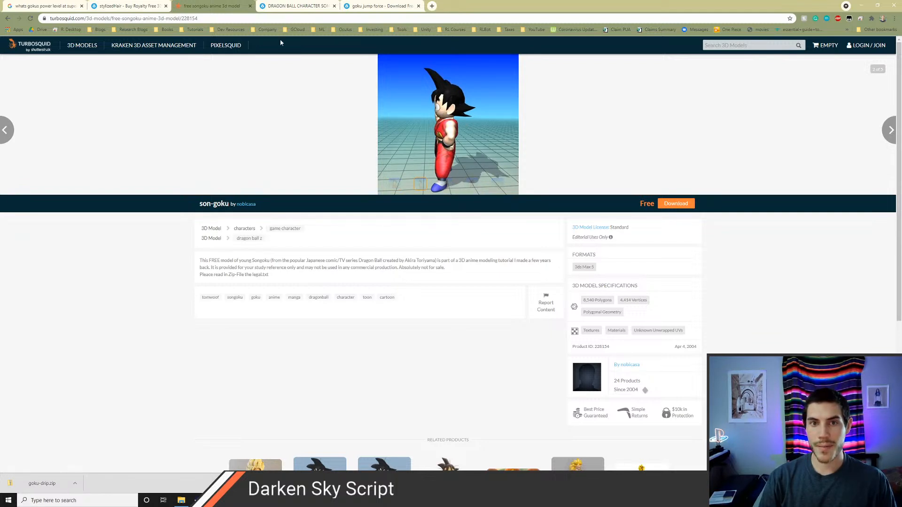
# Step: Return to the free Goku results, open the GokuGT_OBJ model, and view its front and back previews
pyautogui.click(7, 19)
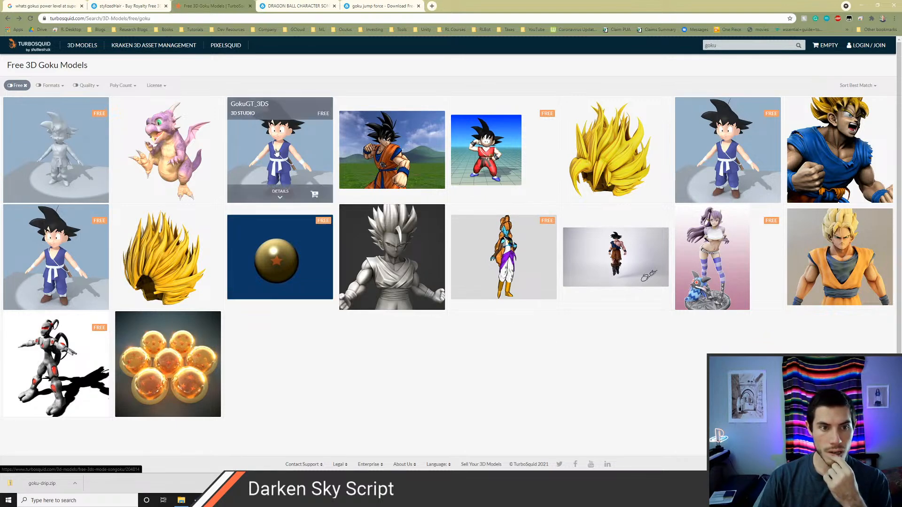
pyautogui.click(79, 156)
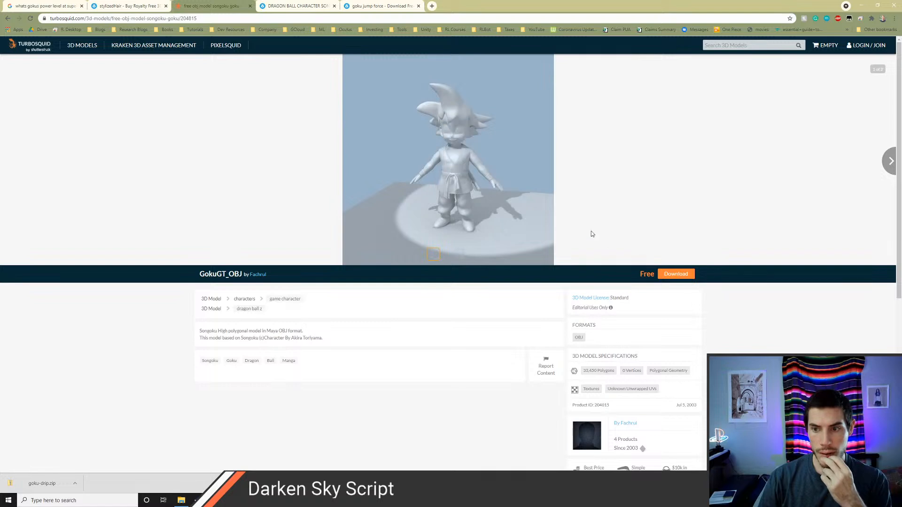
pyautogui.click(459, 254)
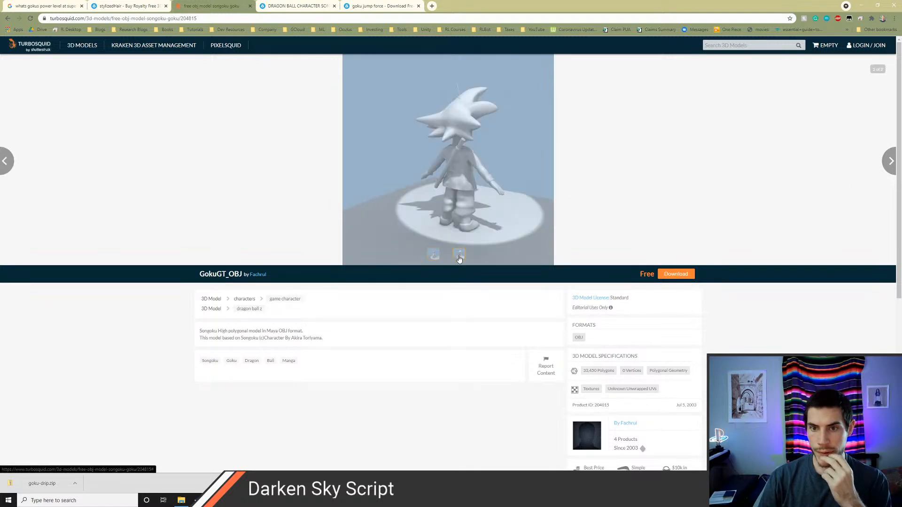
pyautogui.click(435, 259)
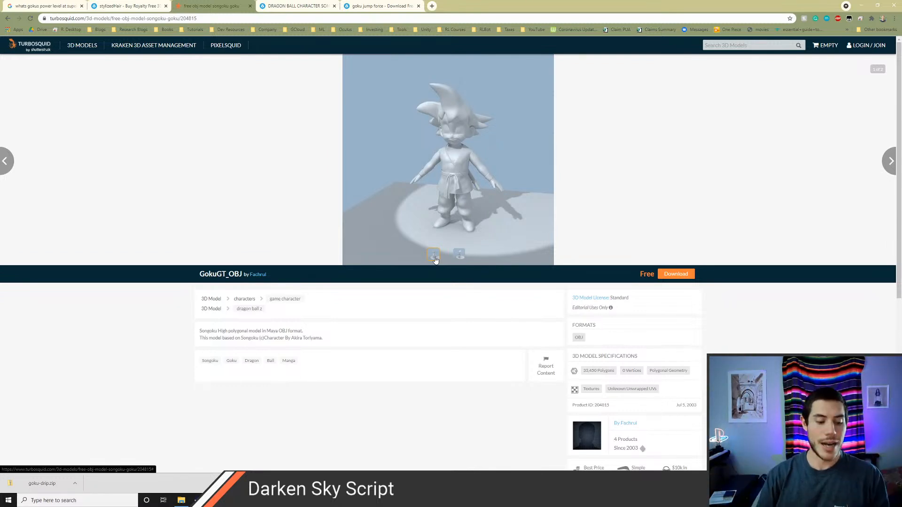
# Step: Switch to the Sketchfab goku jump force page and rotate the model to inspect it from the front
pyautogui.click(277, 6)
pyautogui.click(373, 7)
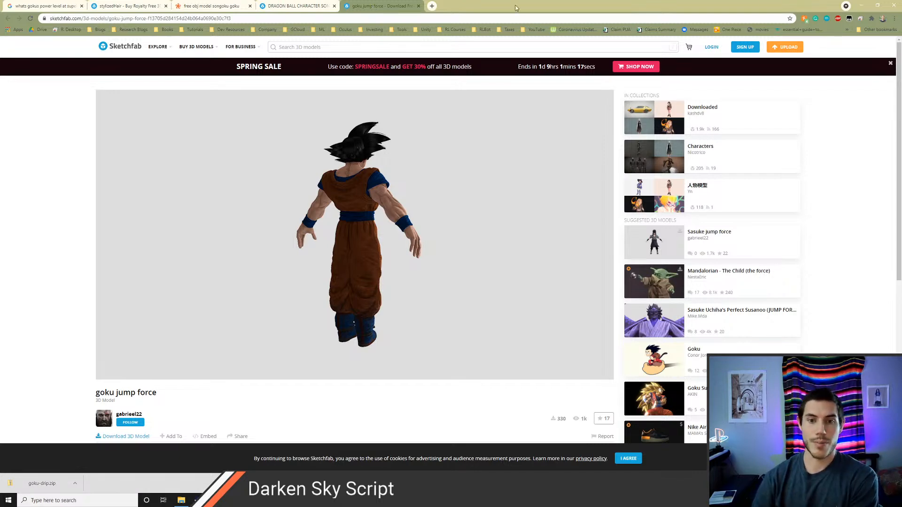
pyautogui.moveTo(402, 225); pyautogui.dragTo(300, 235)
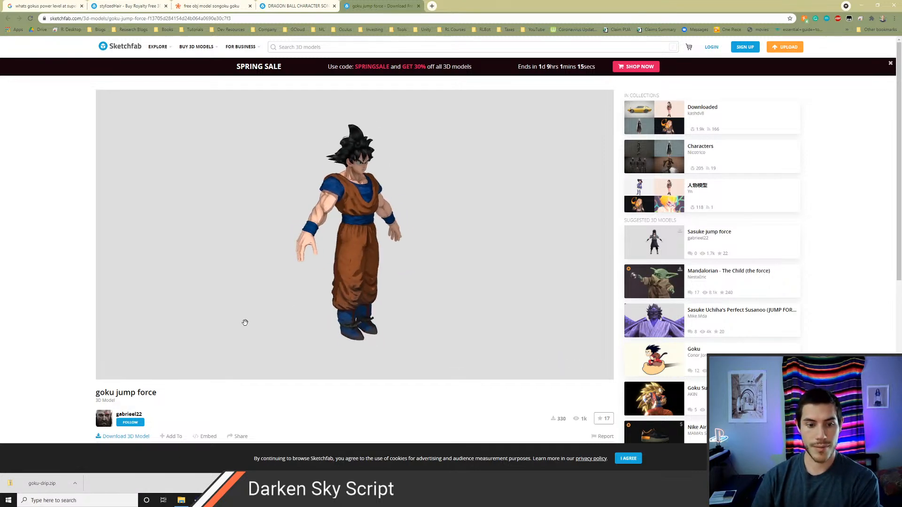
pyautogui.scroll(-2, 57, 393)
pyautogui.scroll(2, 115, 193)
# Step: Revisit the GokuGT_OBJ page, then inspect the DRAGON BALL CHARACTER SON GOKU Rigged model on Sketchfab
pyautogui.click(212, 6)
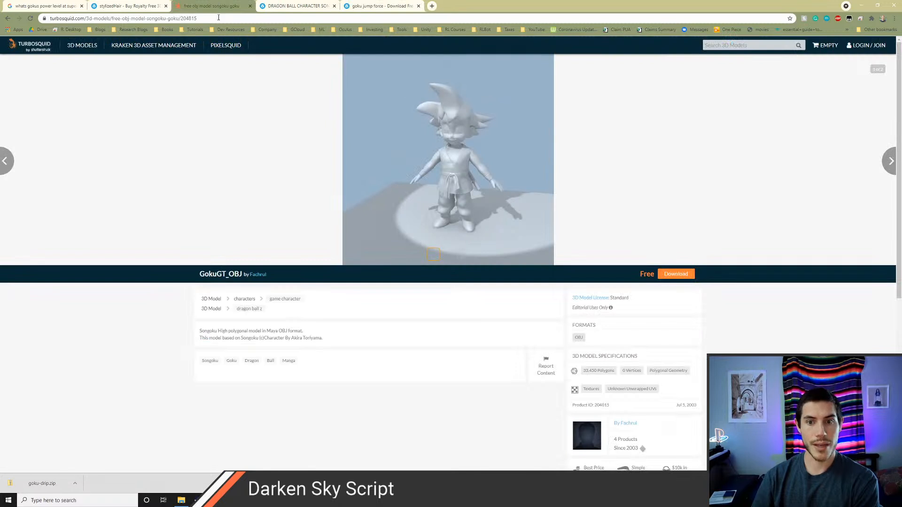
pyautogui.click(296, 6)
pyautogui.moveTo(346, 168)
pyautogui.mouseDown()
pyautogui.moveTo(343, 201)
pyautogui.moveTo(382, 188)
pyautogui.moveTo(347, 203)
pyautogui.mouseUp()
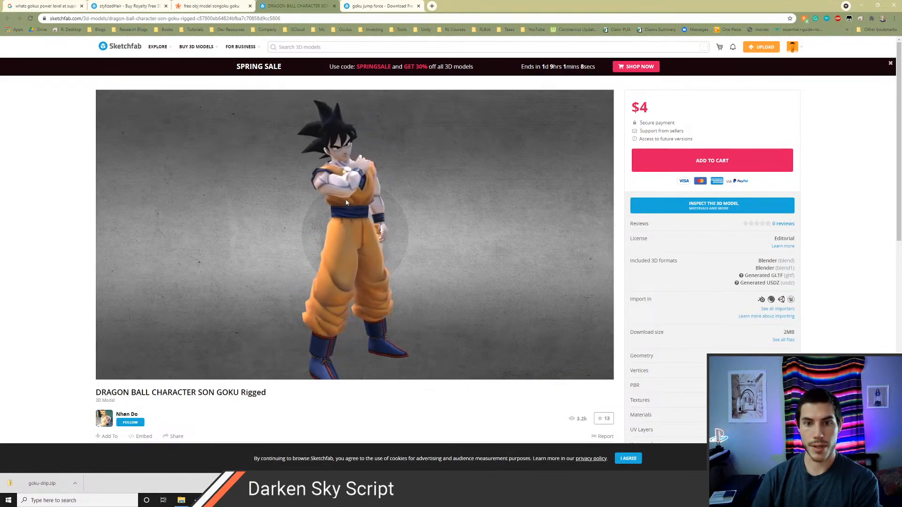